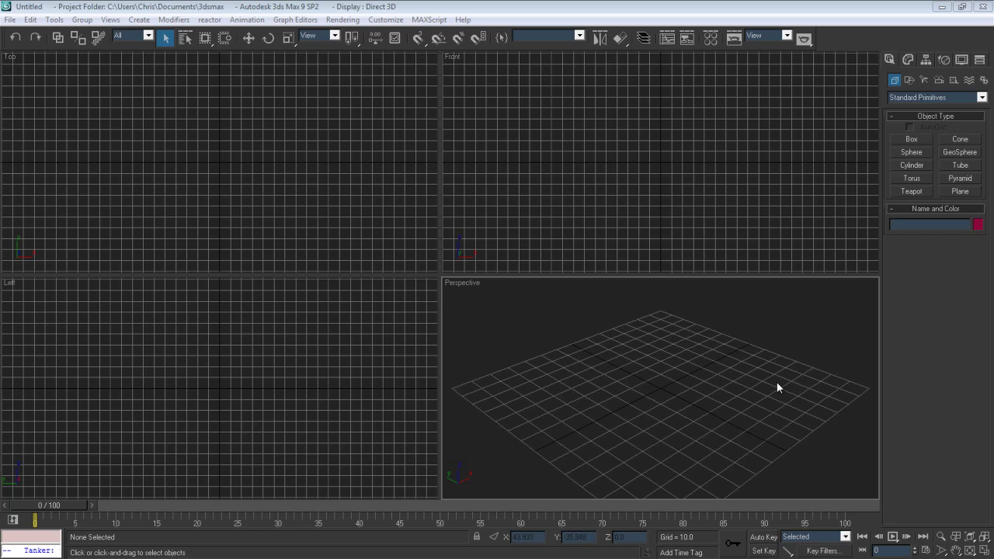
Switch to the web browser and look through the Video Copilot home page, including its blog posts and training features
key(alt+Tab)
key(alt+Tab)
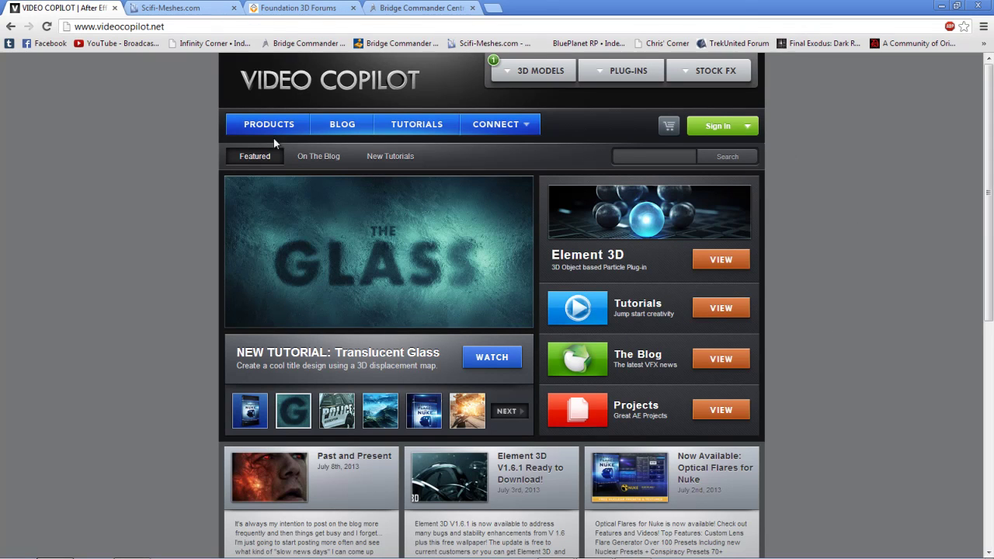
scroll(166, 200, down, 2)
scroll(166, 203, up, 2)
scroll(166, 208, down, 5)
scroll(167, 208, down, 1)
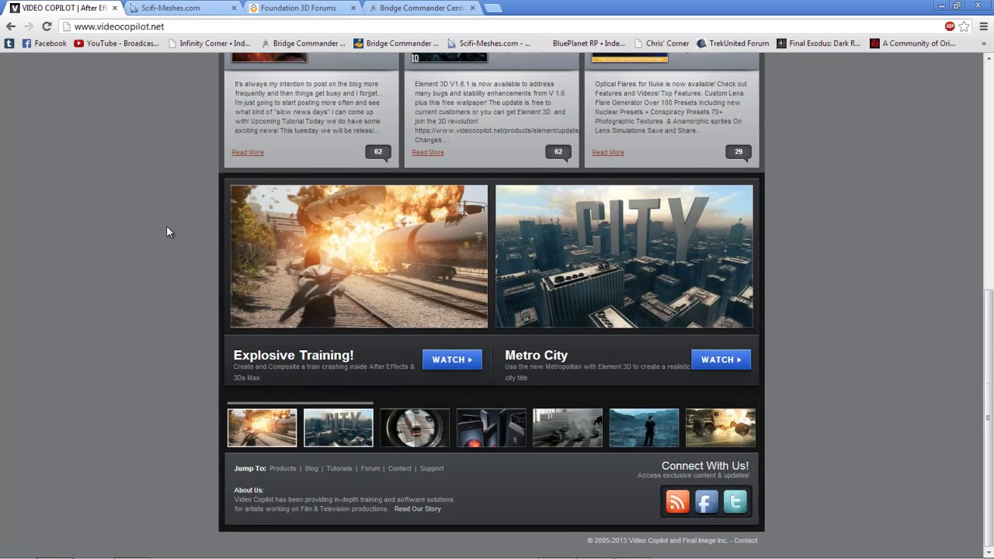
scroll(166, 231, up, 1)
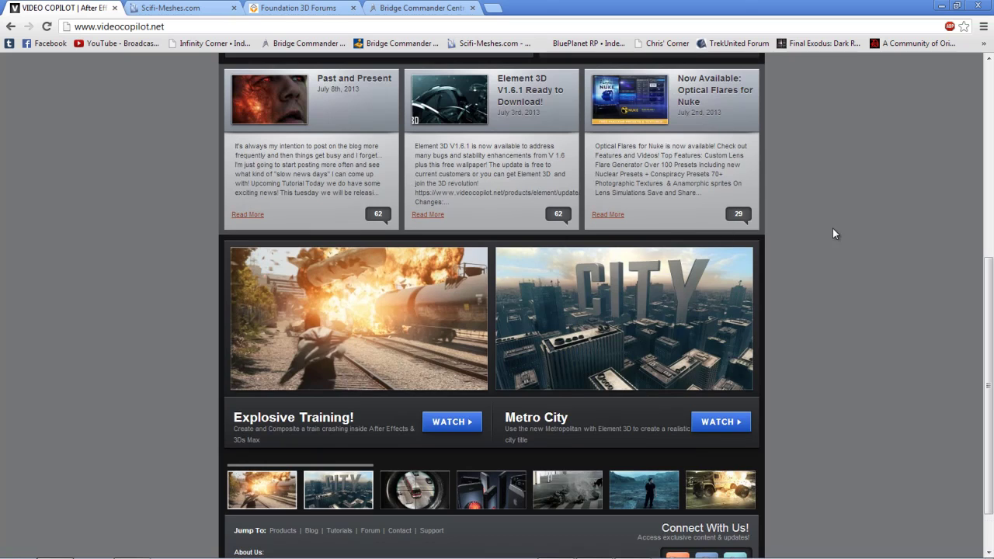
scroll(831, 236, up, 6)
scroll(897, 277, up, 1)
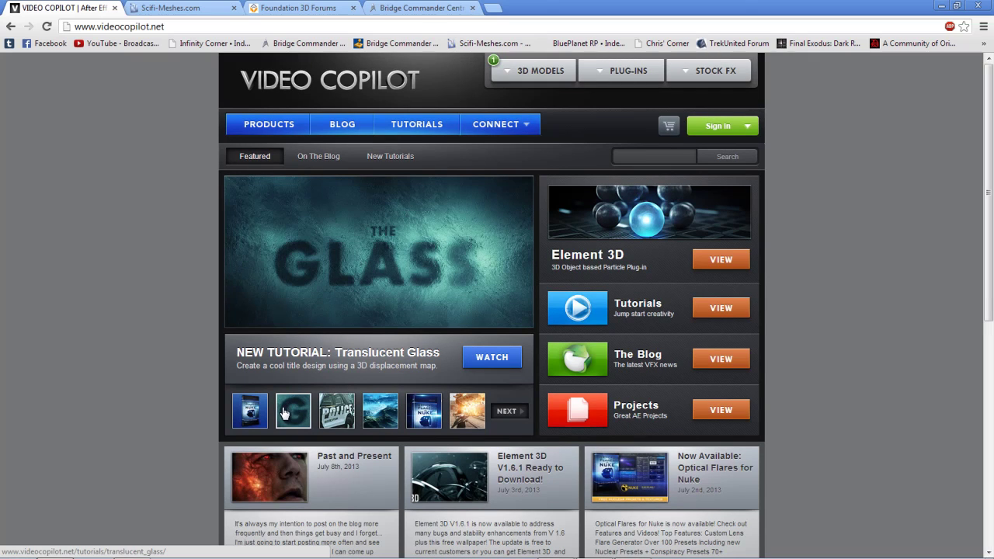
Preview the Optical Flares for Nuke and Translucent Glass features in the Video Copilot home page showcase
click(251, 418)
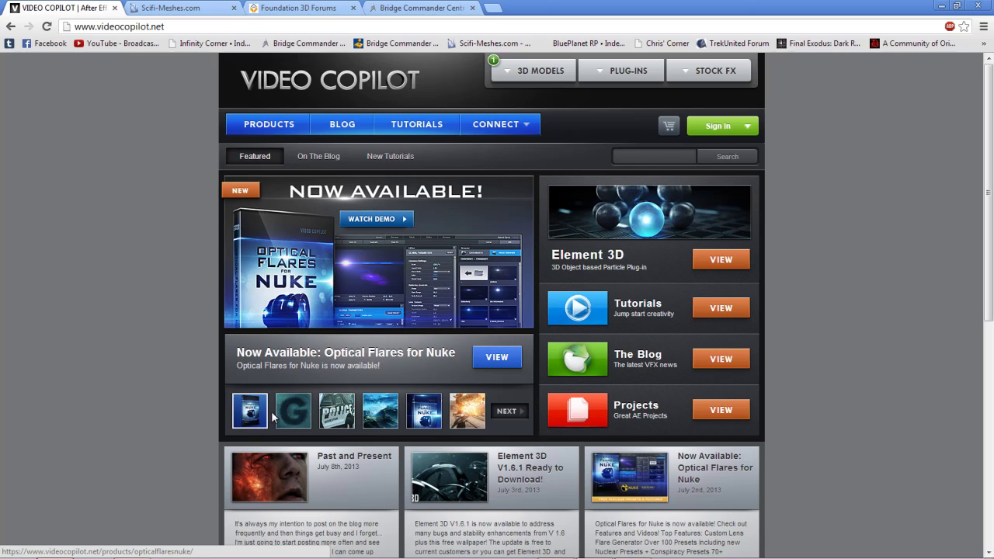
click(283, 414)
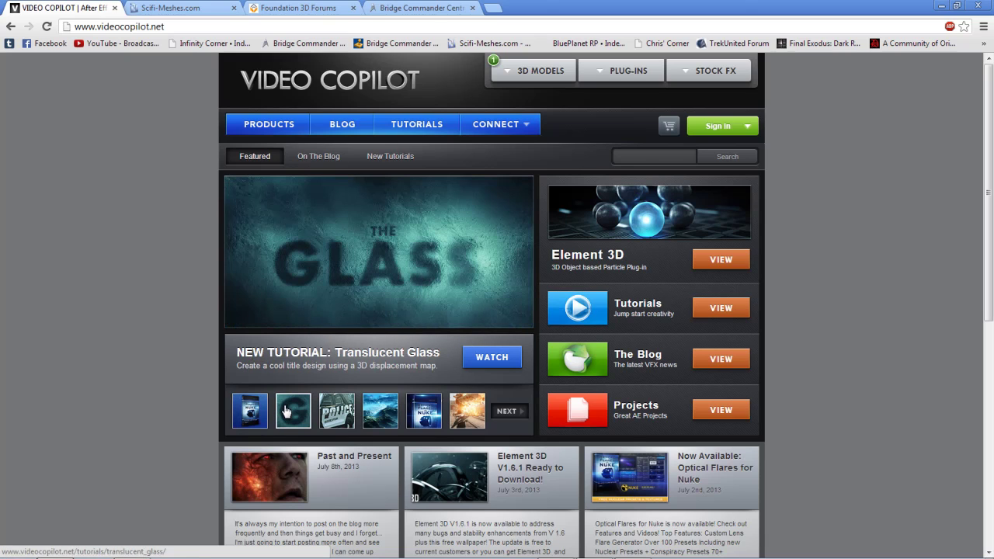
click(262, 420)
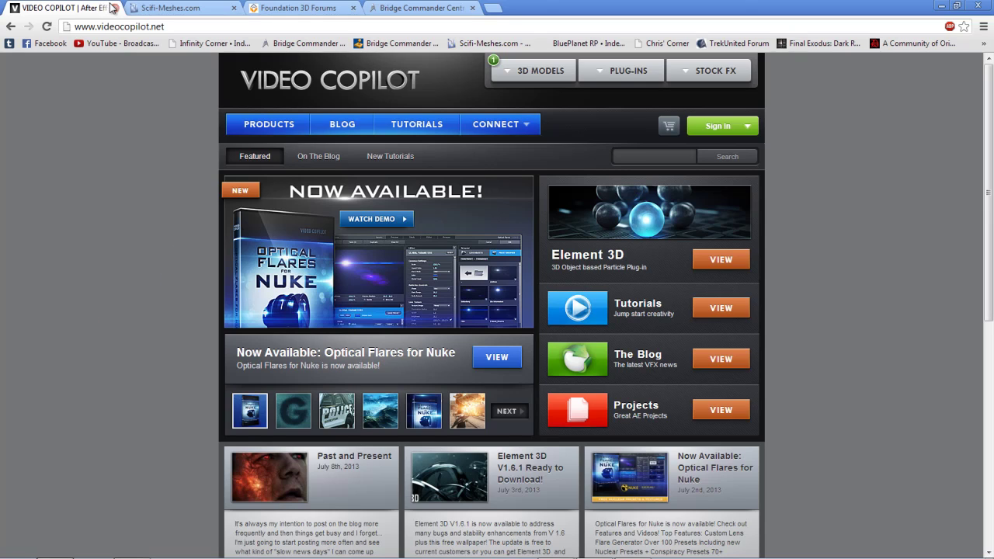
Look through the Scifi-Meshes.com forum index, from the news and artwork sections down to the general boards
click(153, 7)
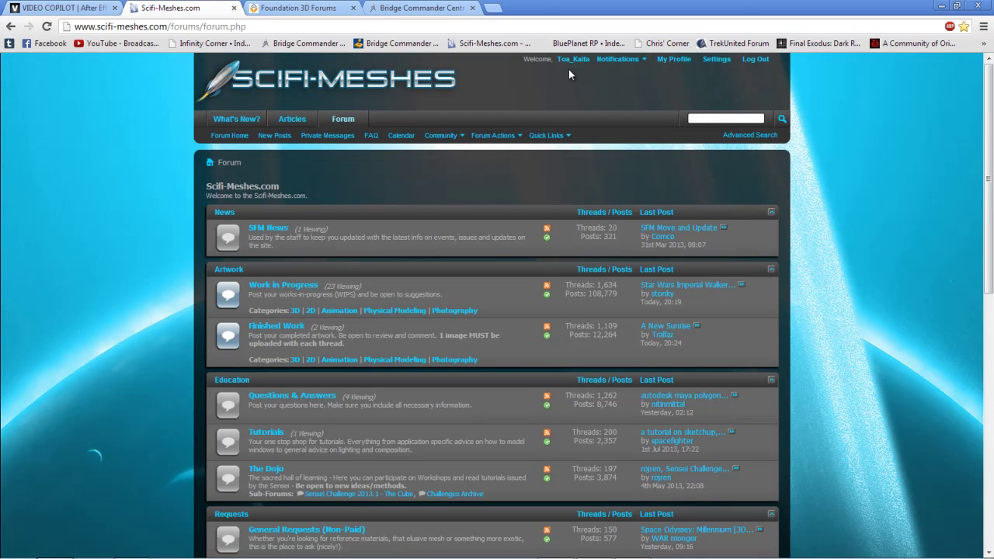
scroll(844, 217, down, 3)
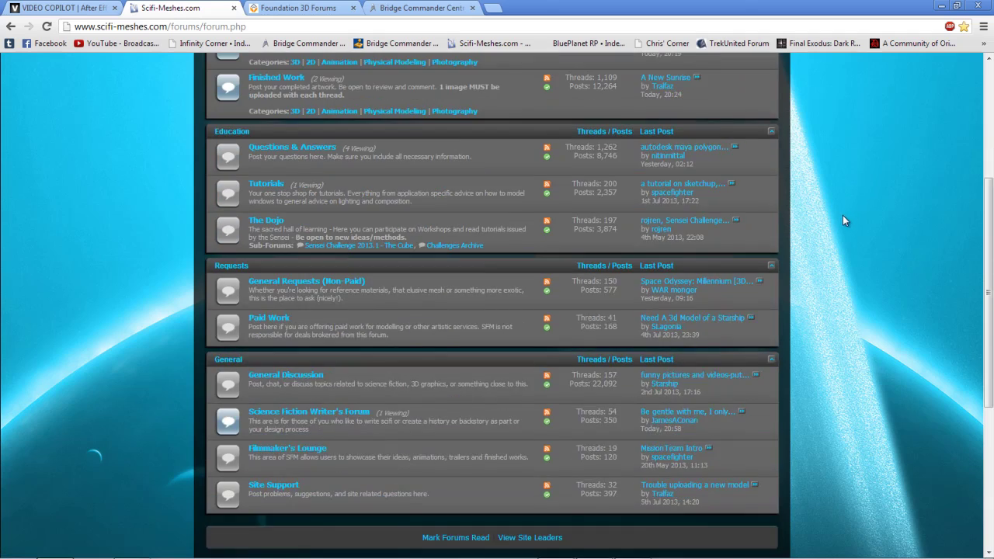
scroll(841, 223, down, 4)
scroll(859, 245, up, 1)
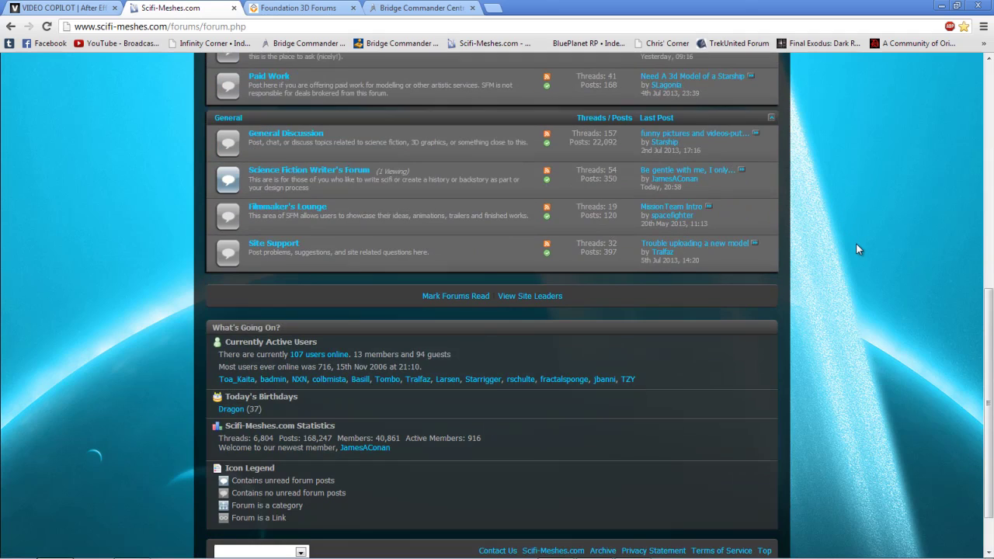
scroll(859, 293, up, 5)
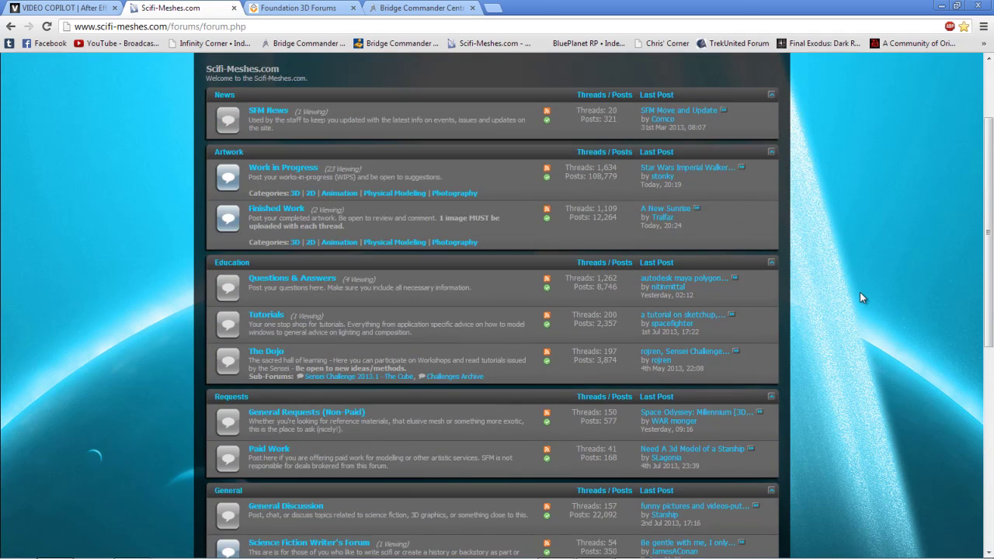
scroll(854, 282, up, 2)
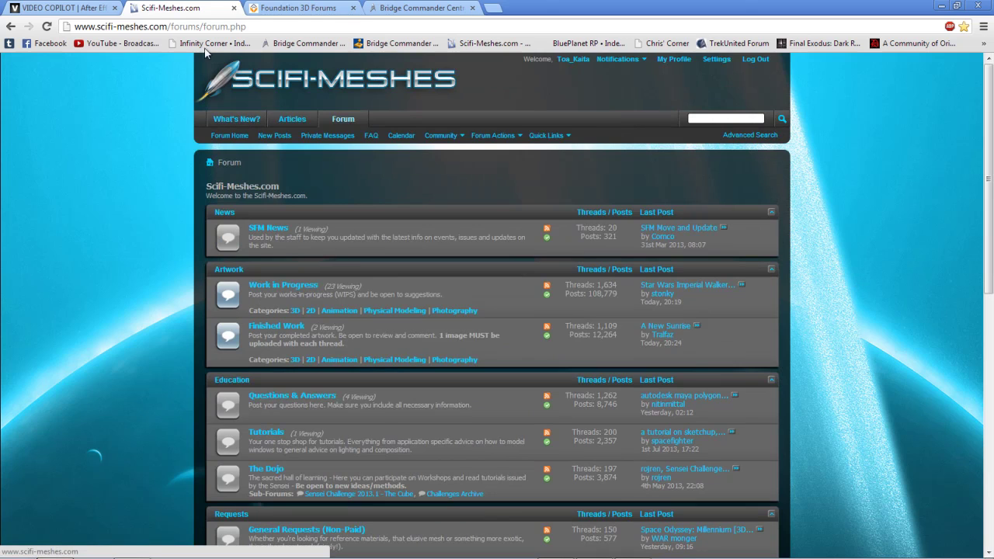
Look through the Foundation 3D forum index, covering its art, studio, challenge and instruction sections
click(299, 7)
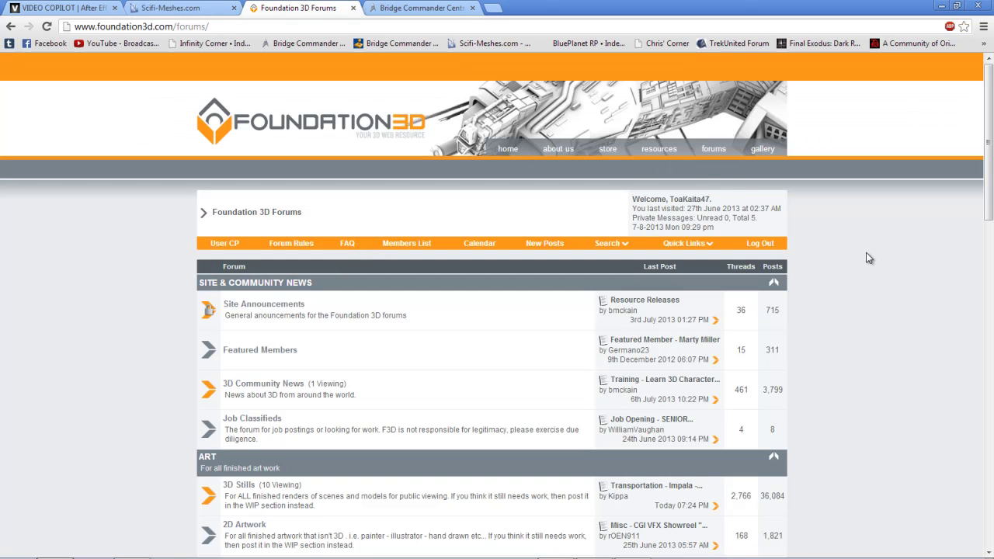
scroll(869, 259, down, 2)
scroll(869, 259, down, 1)
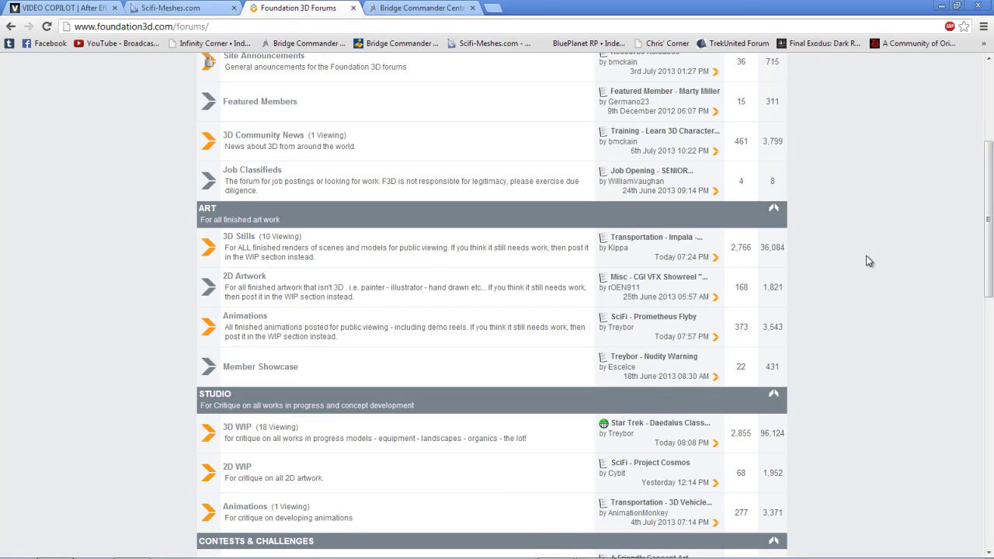
scroll(869, 262, down, 8)
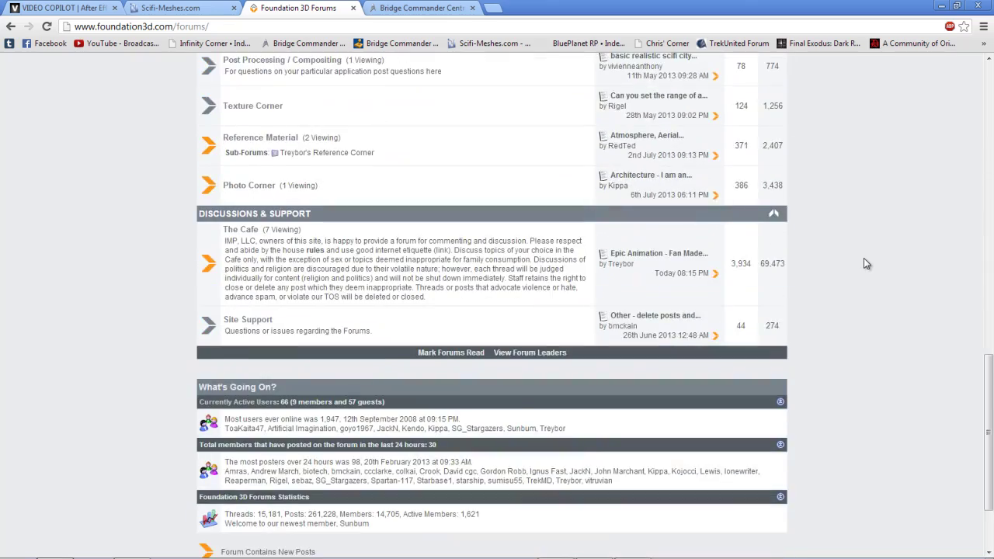
scroll(866, 264, down, 1)
scroll(864, 262, up, 15)
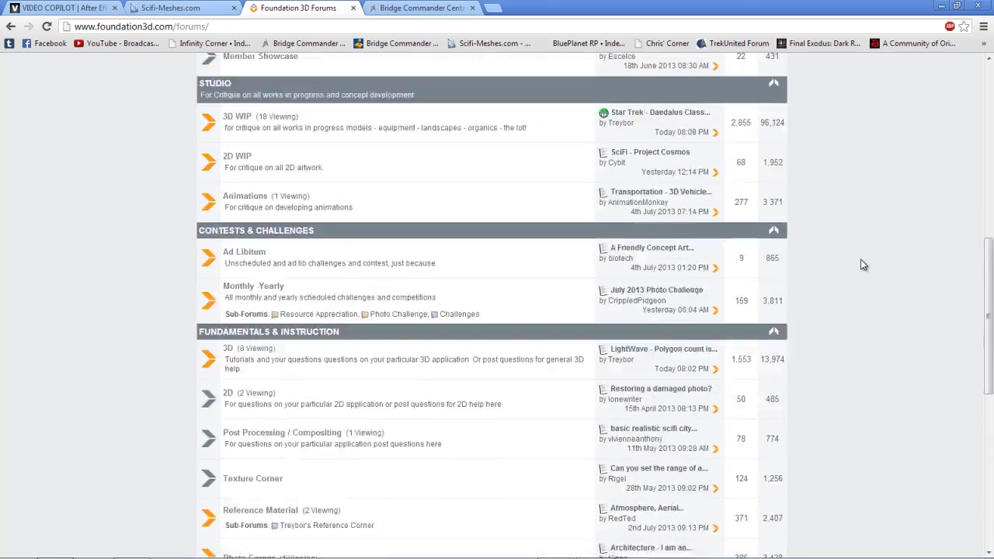
scroll(864, 265, up, 2)
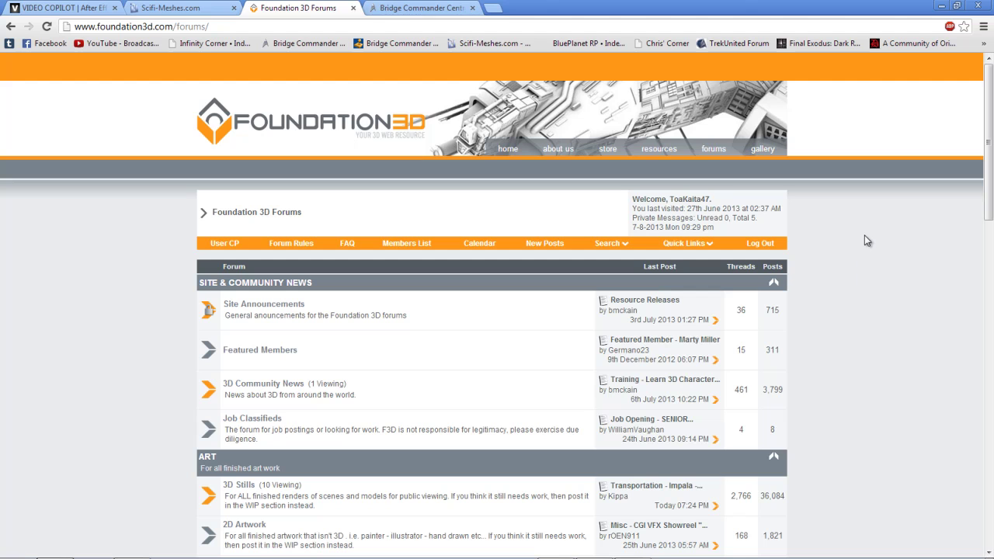
scroll(893, 256, down, 3)
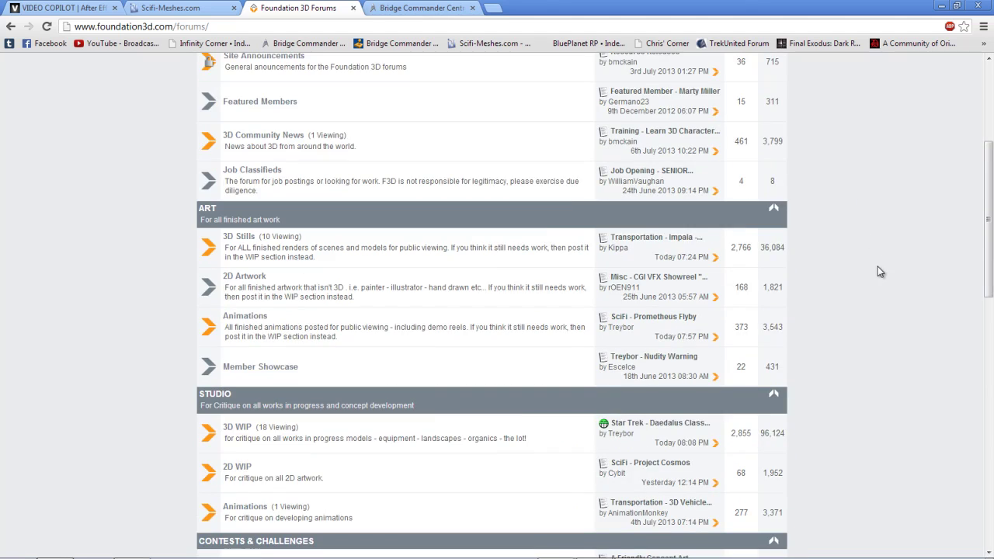
scroll(873, 268, up, 2)
scroll(870, 272, up, 1)
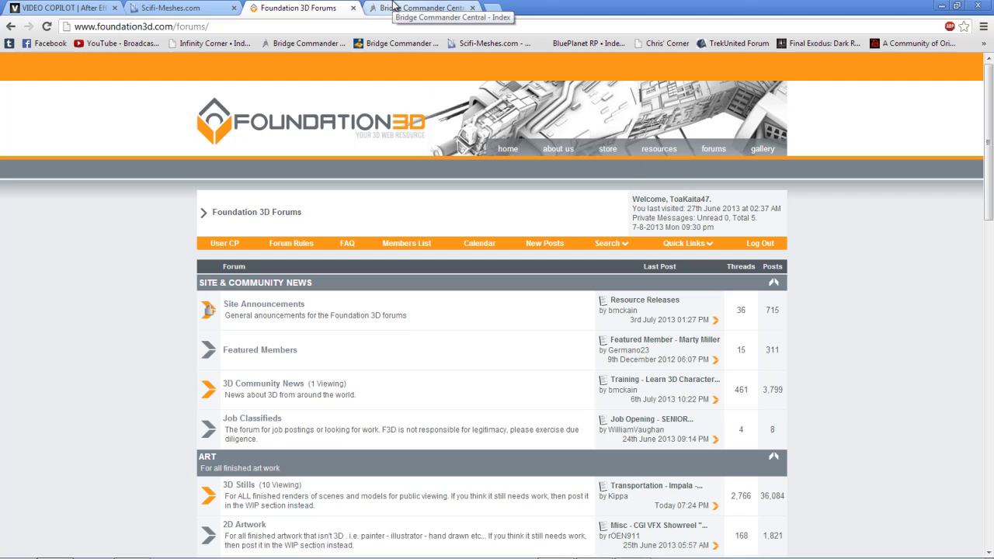
Look through the Bridge Commander Central forum index, covering the BC modding boards, recreational forums and community links
click(419, 7)
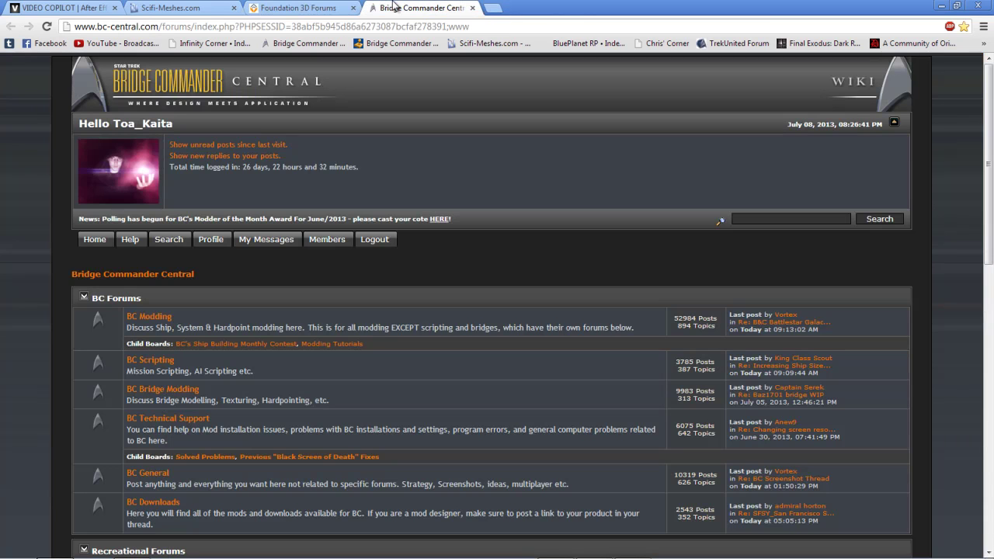
scroll(537, 181, down, 3)
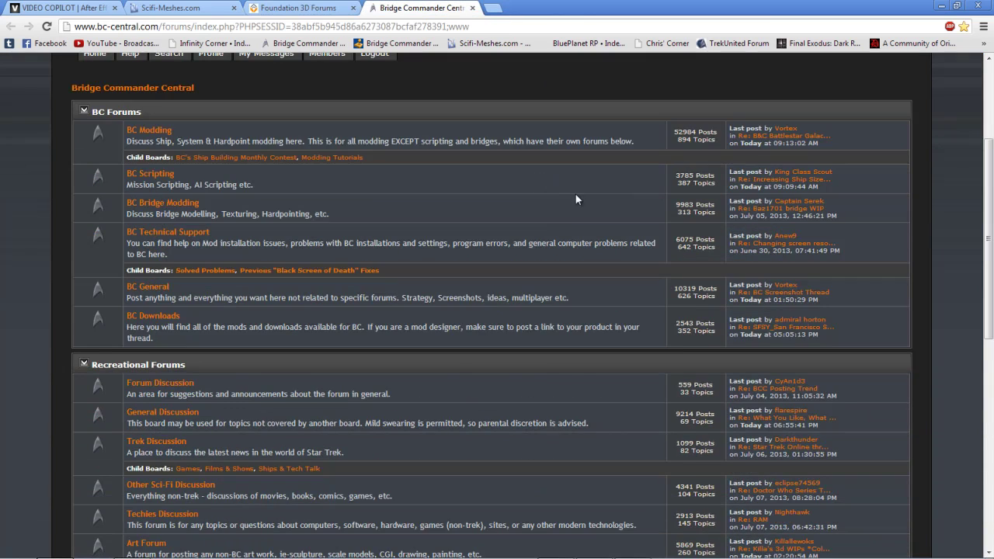
scroll(566, 205, down, 3)
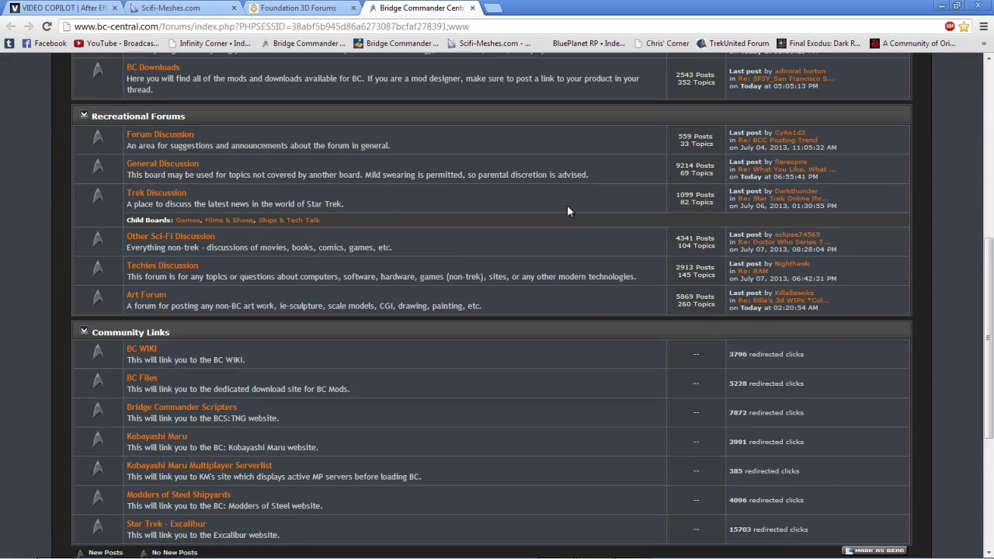
scroll(567, 205, up, 1)
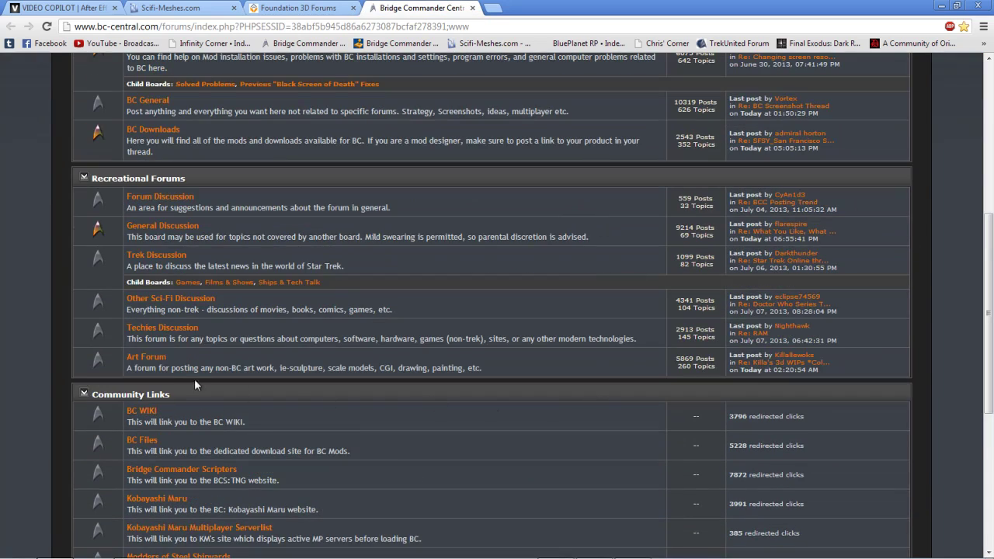
scroll(454, 356, up, 3)
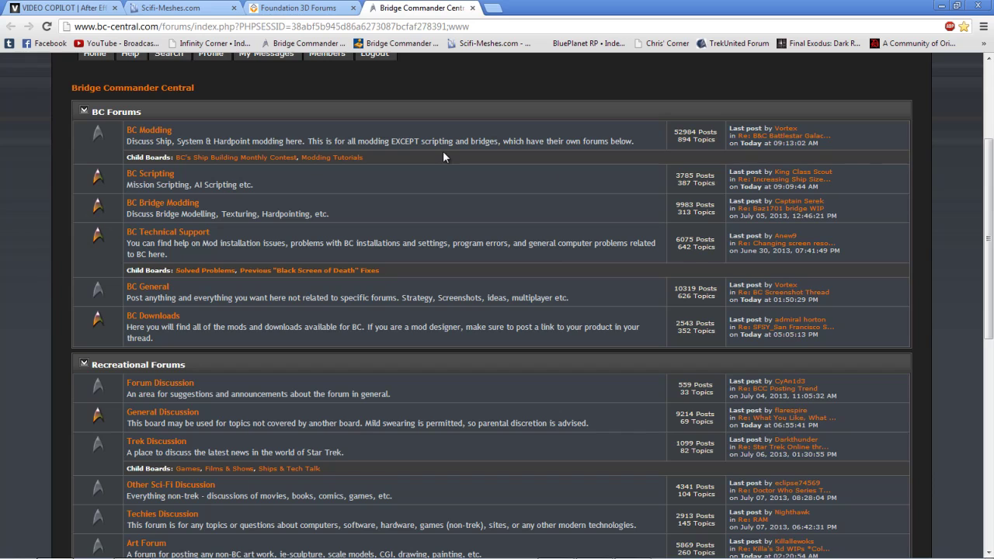
scroll(515, 184, down, 2)
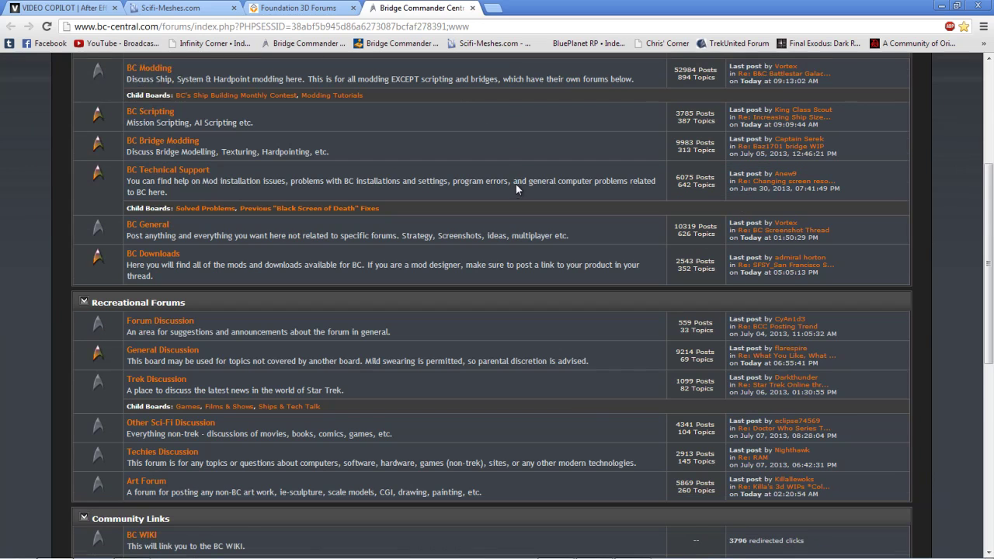
scroll(516, 189, down, 2)
scroll(516, 189, up, 2)
scroll(596, 292, down, 2)
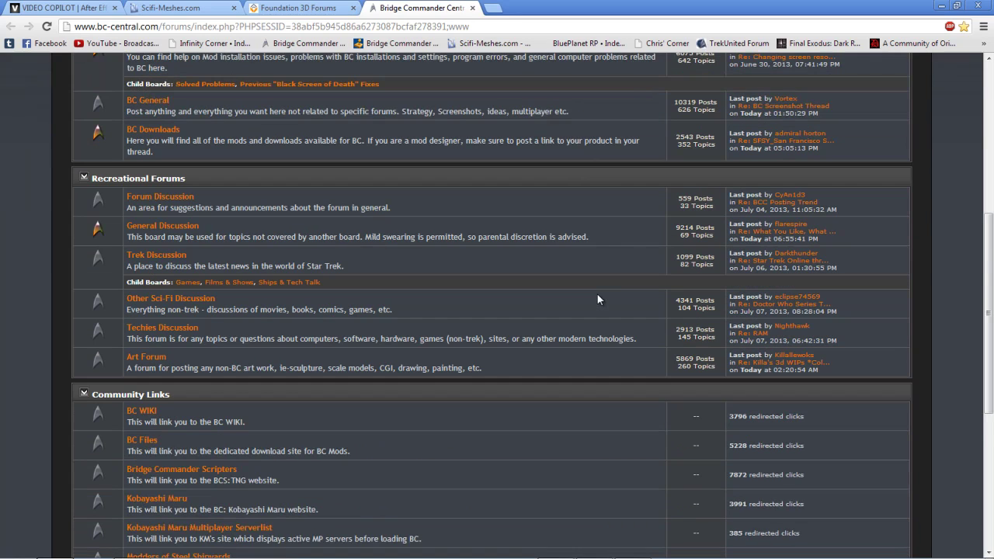
scroll(595, 298, down, 1)
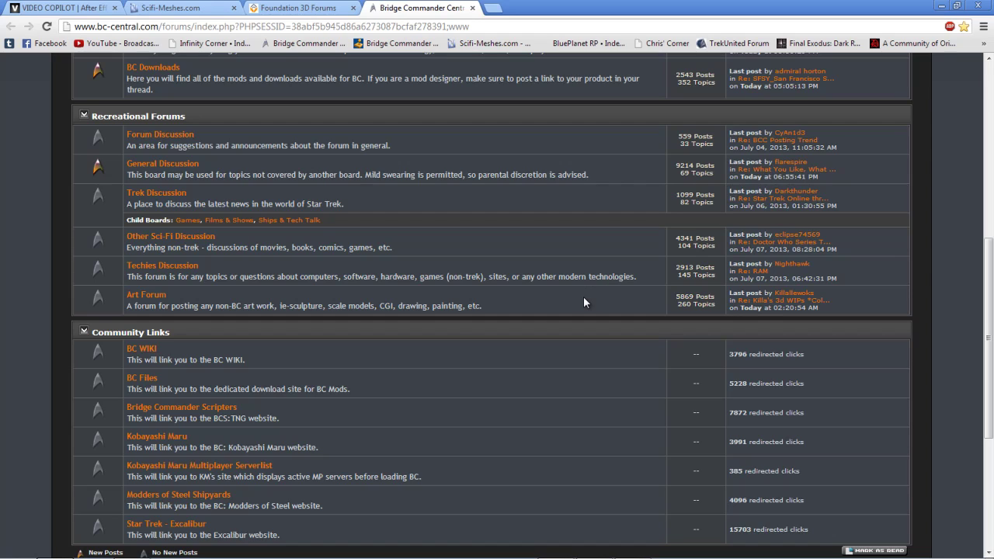
Switch back to 3ds Max and open the recent scene Space Battle Setup.max
key(alt+Tab)
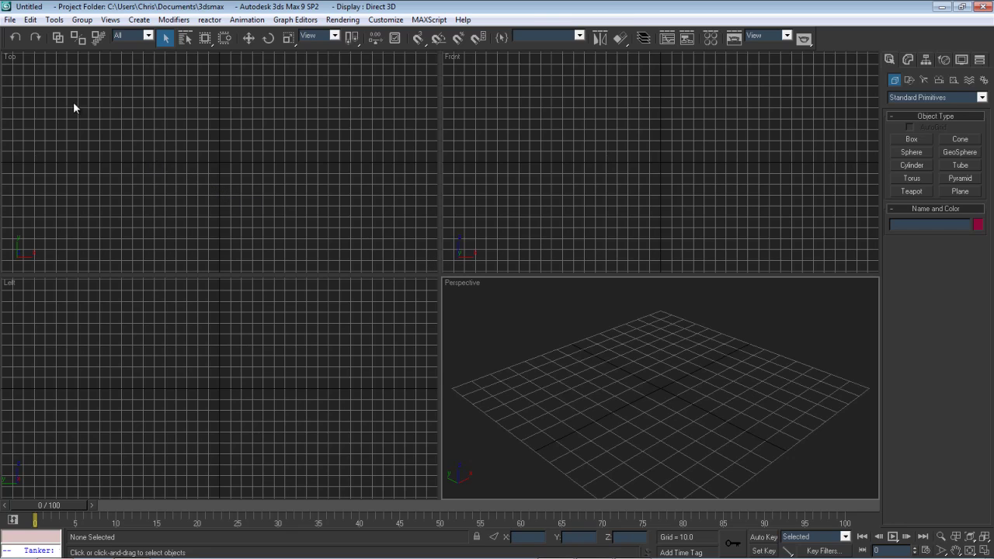
click(10, 20)
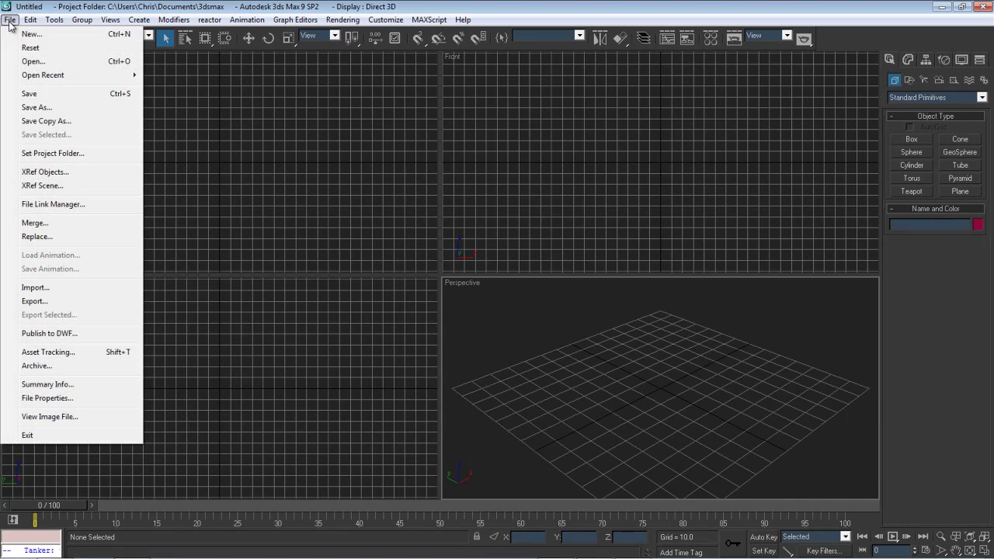
mouse_move(31, 71)
click(187, 75)
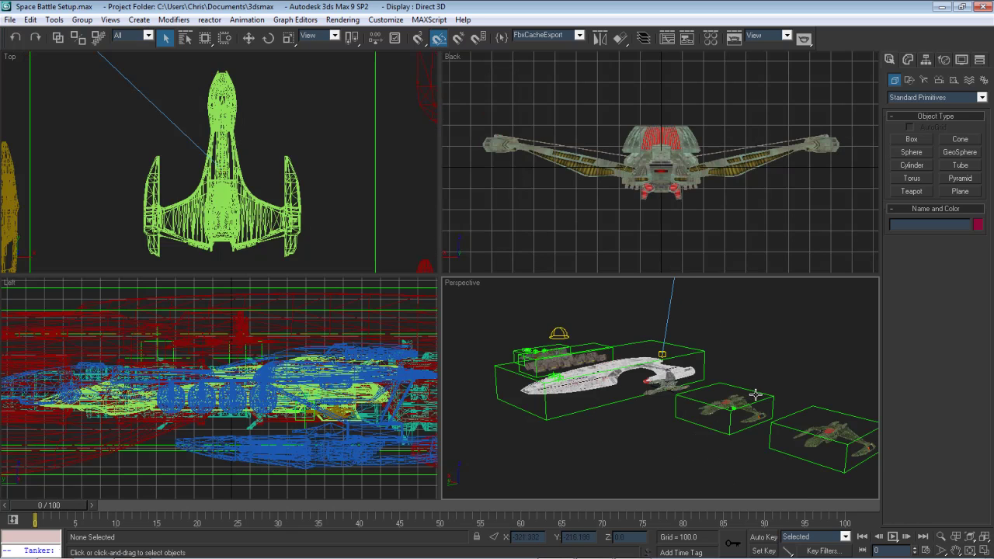
Select the Raptor Cruiser ship in the Perspective view
middle_drag(750, 401, 737, 397)
scroll(738, 397, up, 10)
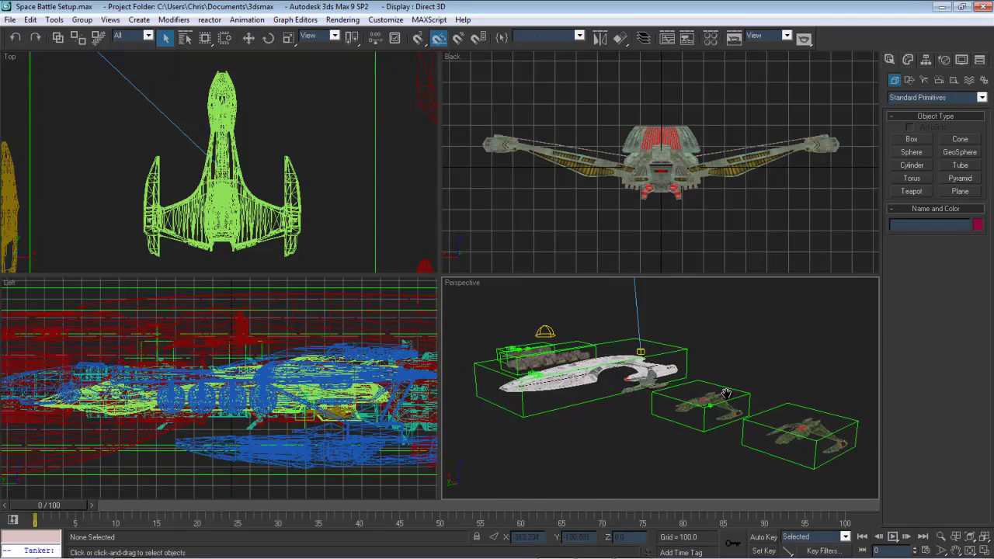
scroll(873, 441, down, 10)
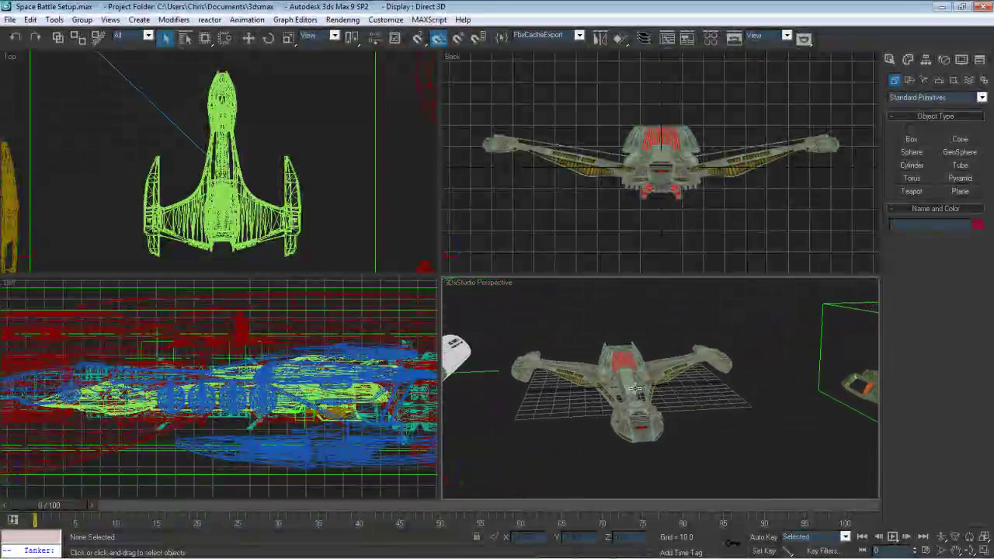
click(636, 387)
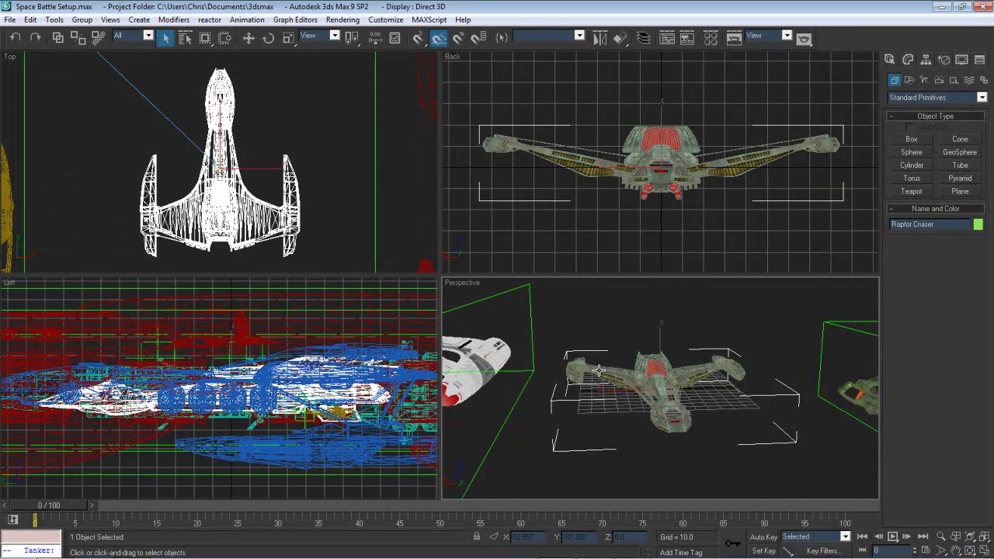
Examine the full line-up of ships in the Perspective view, closing in on the smallest one at its end
scroll(598, 372, down, 3)
scroll(599, 372, down, 6)
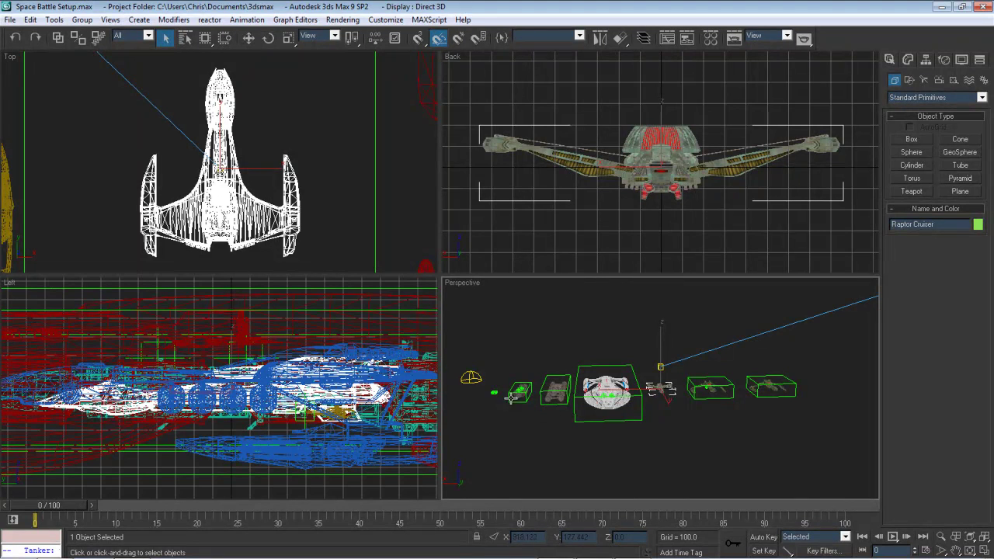
scroll(497, 393, up, 5)
middle_drag(496, 394, 993, 388)
scroll(631, 359, up, 6)
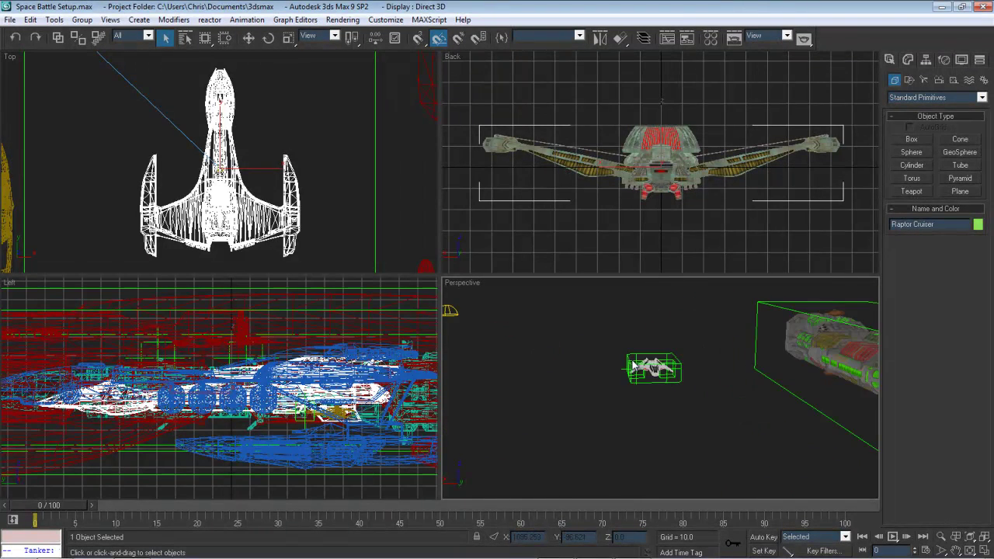
Examine the small white fighter and the Raptor Cruiser up close in the Perspective view
scroll(628, 359, up, 5)
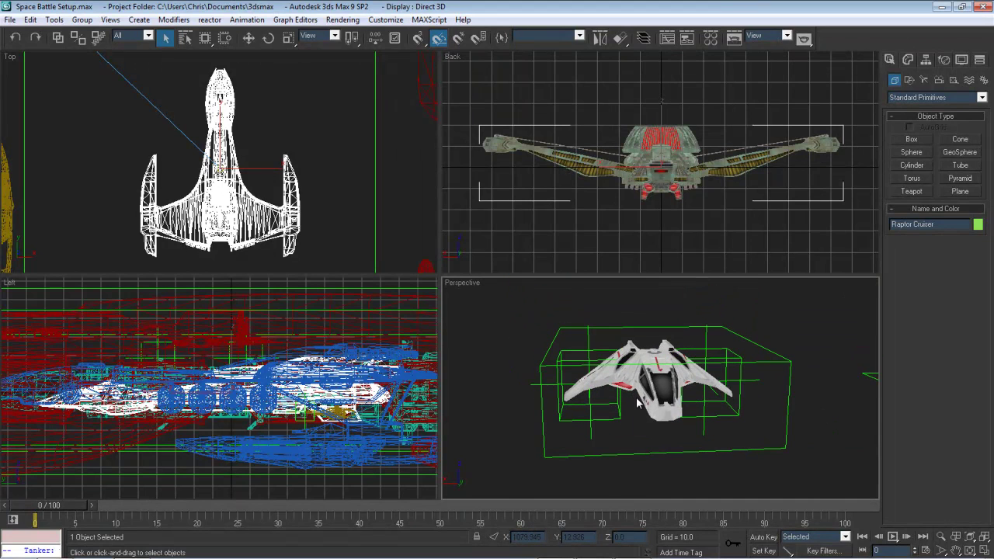
scroll(637, 401, down, 5)
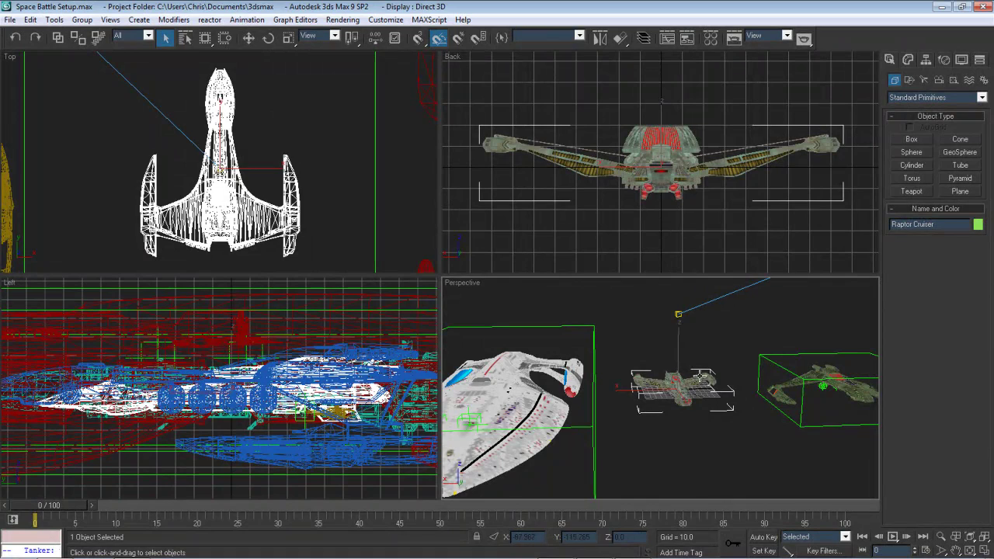
scroll(695, 388, up, 4)
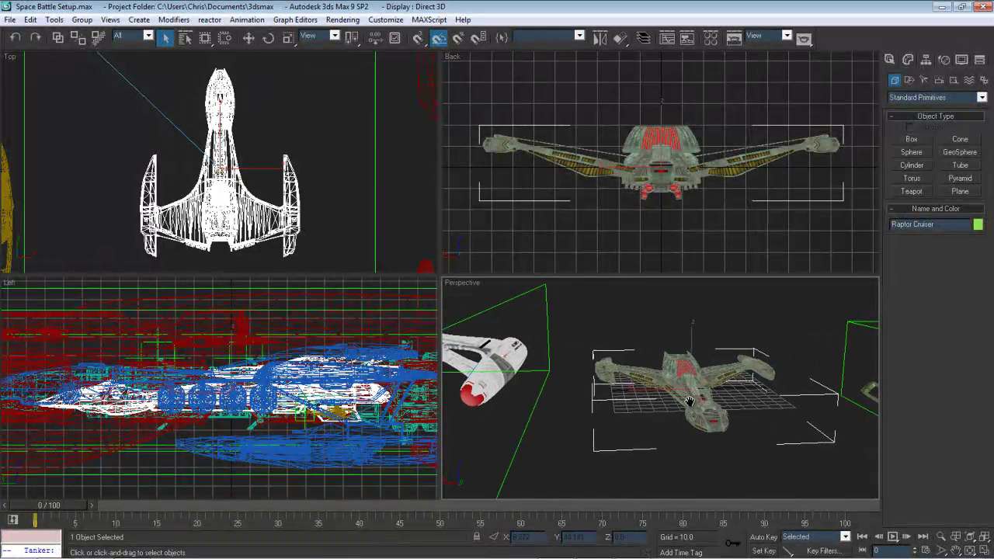
scroll(689, 401, up, 3)
scroll(667, 397, up, 3)
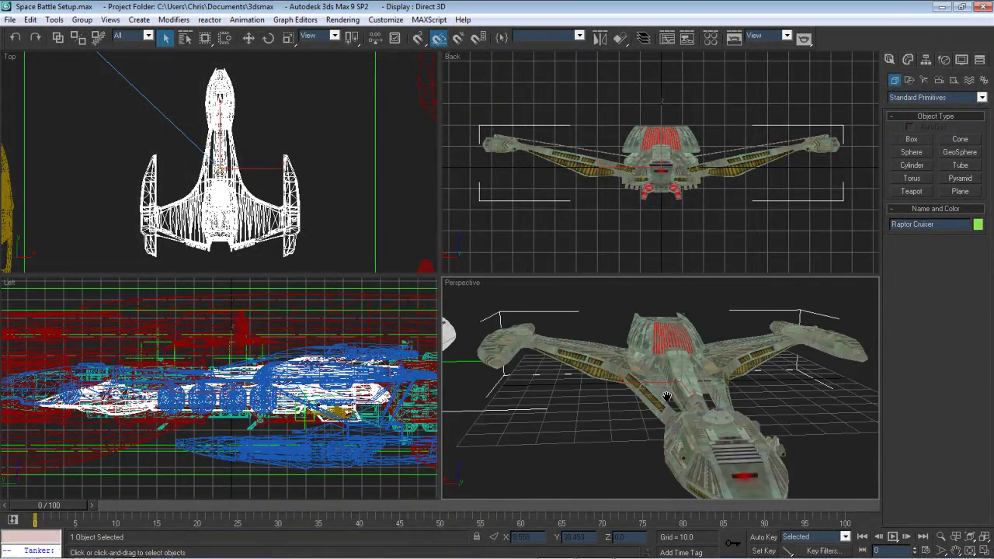
scroll(663, 394, down, 3)
Select the D5_Combat_Master dummy that encloses the D5 cruiser in the Perspective view
middle_drag(663, 393, 660, 387)
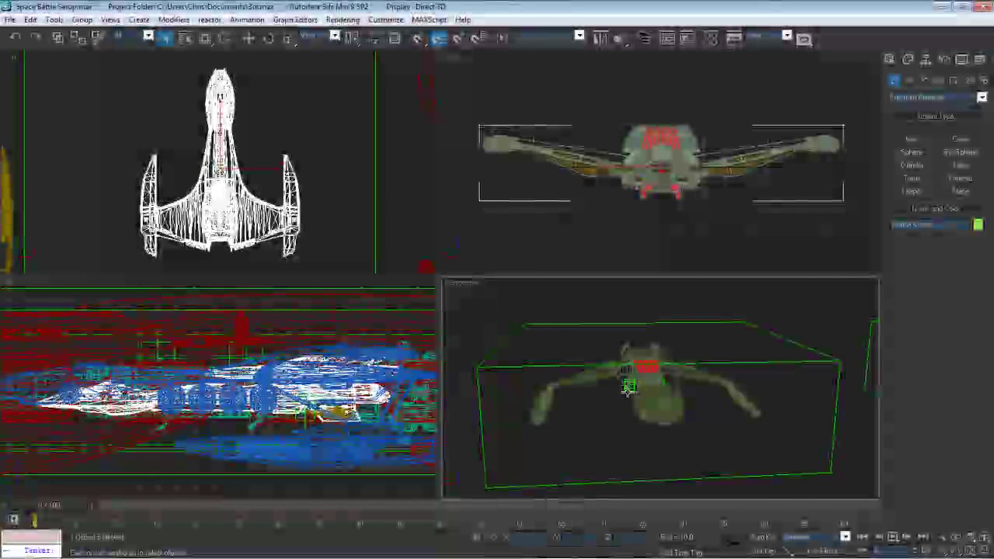
middle_drag(526, 374, 558, 353)
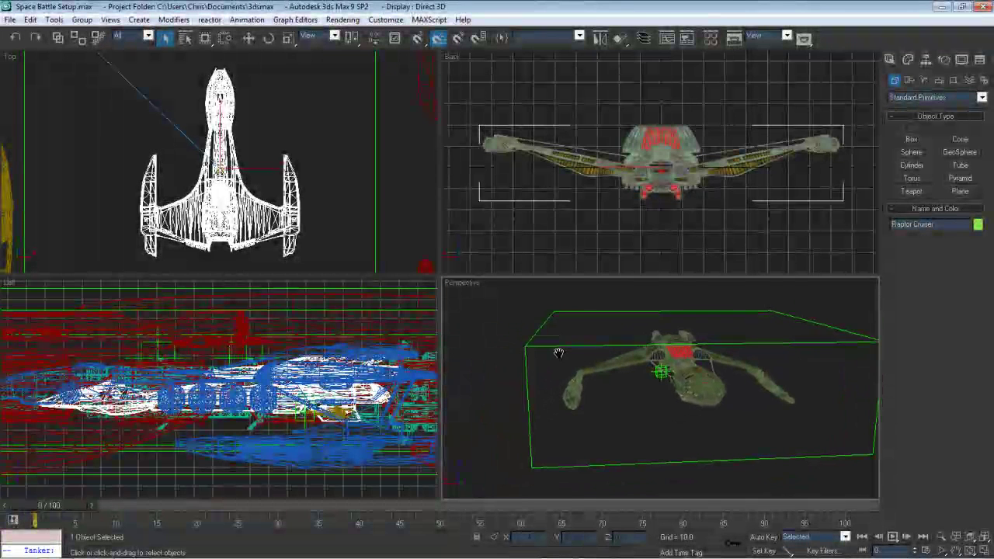
click(553, 309)
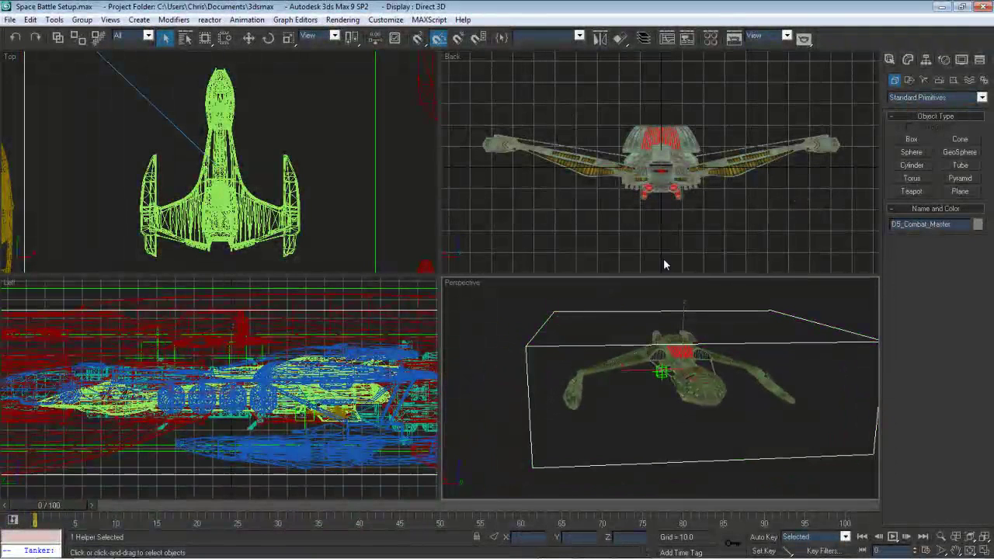
Create a small trial dummy helper in the empty space beside the D5 cruiser in the Perspective view
click(953, 80)
click(905, 141)
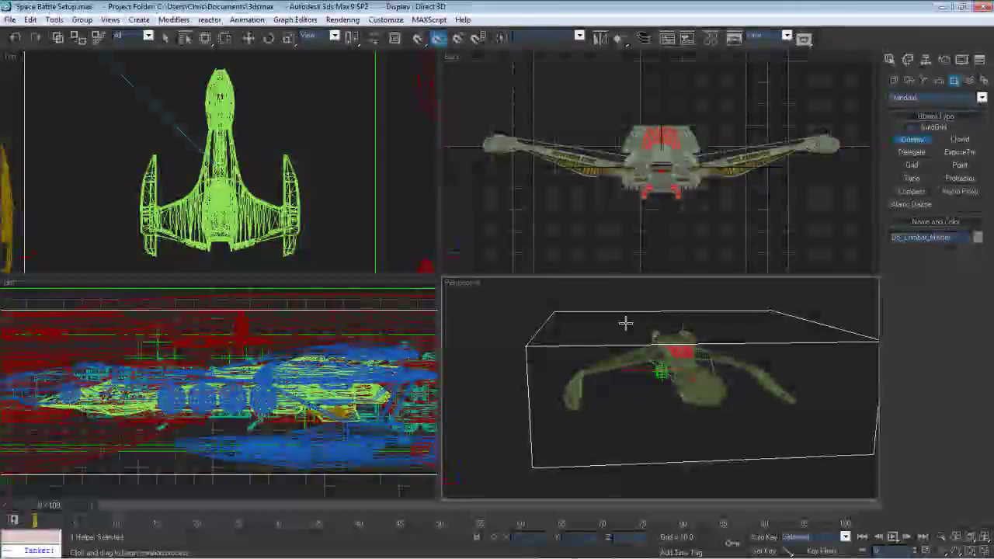
alt+middle_drag(484, 417, 524, 400)
drag(524, 399, 542, 390)
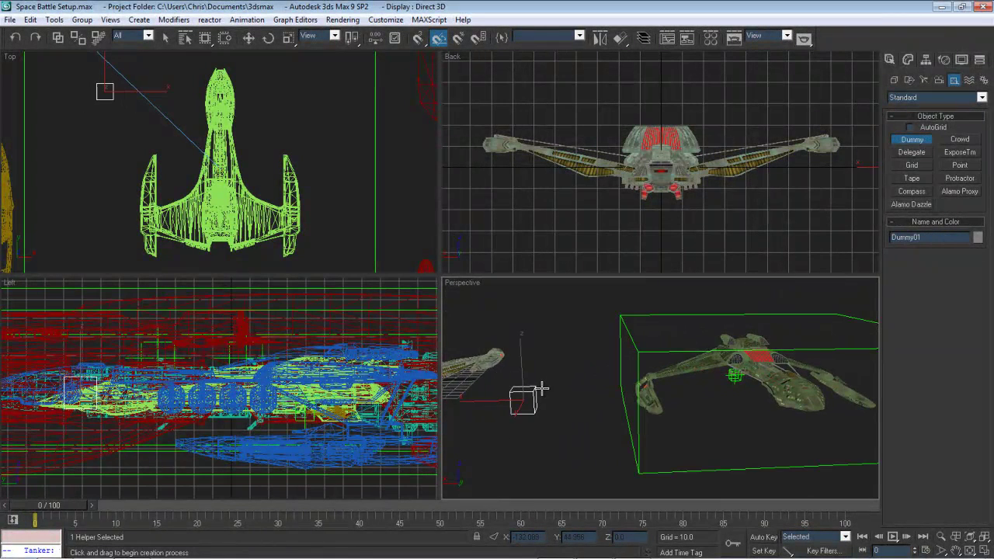
Compare the D5_Combat_Master dummy with the D5 Cruiser mesh inside it by selecting each with the transform tools active
click(249, 39)
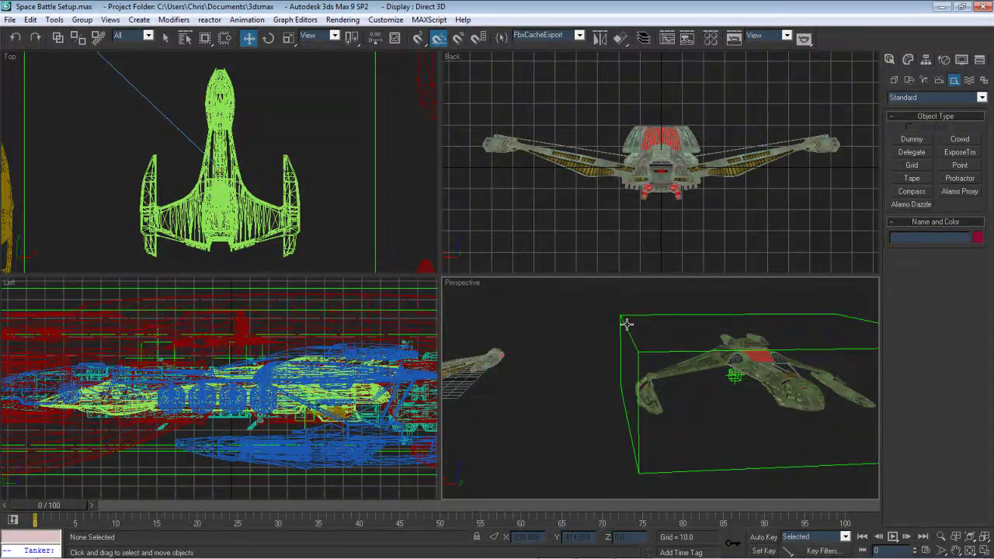
click(627, 324)
alt+middle_drag(726, 332, 625, 331)
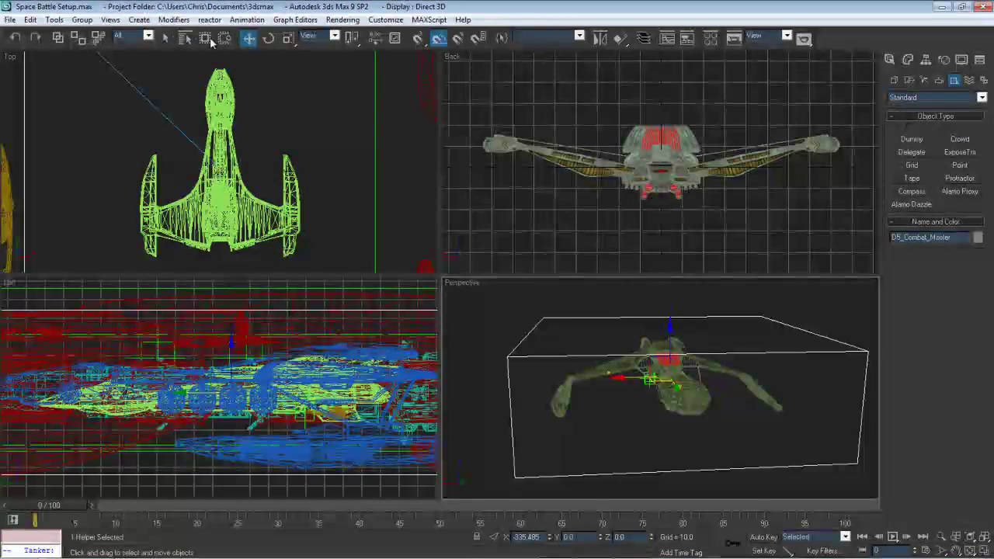
click(268, 38)
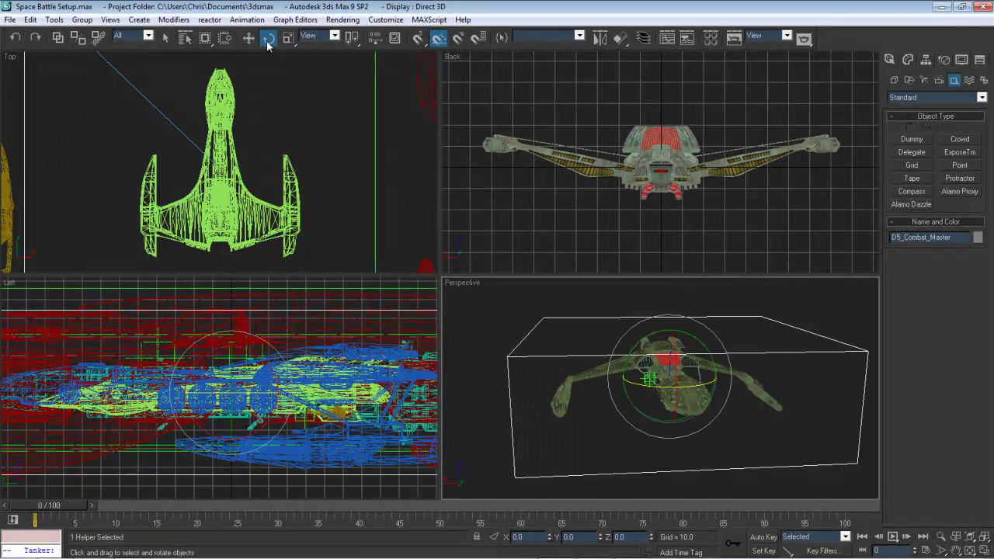
click(586, 374)
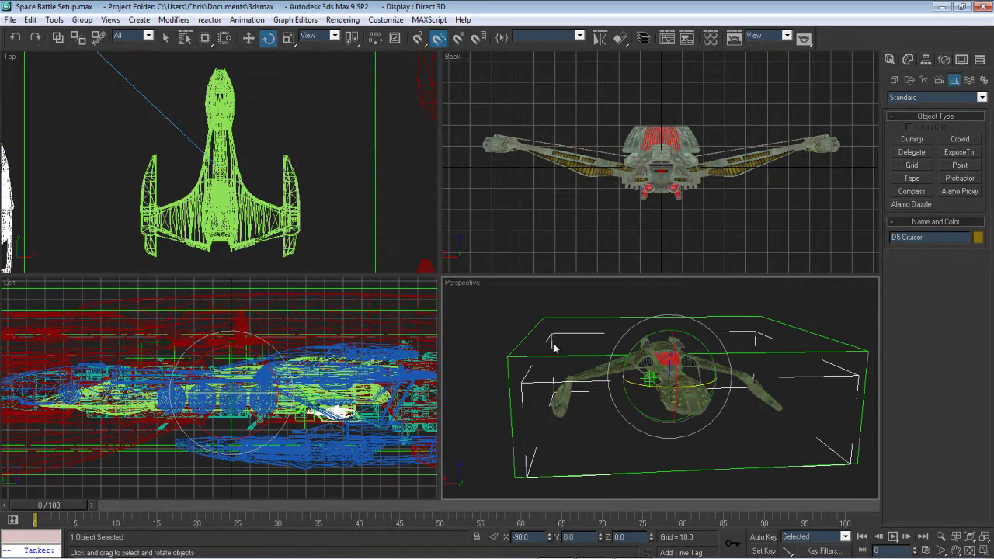
click(515, 349)
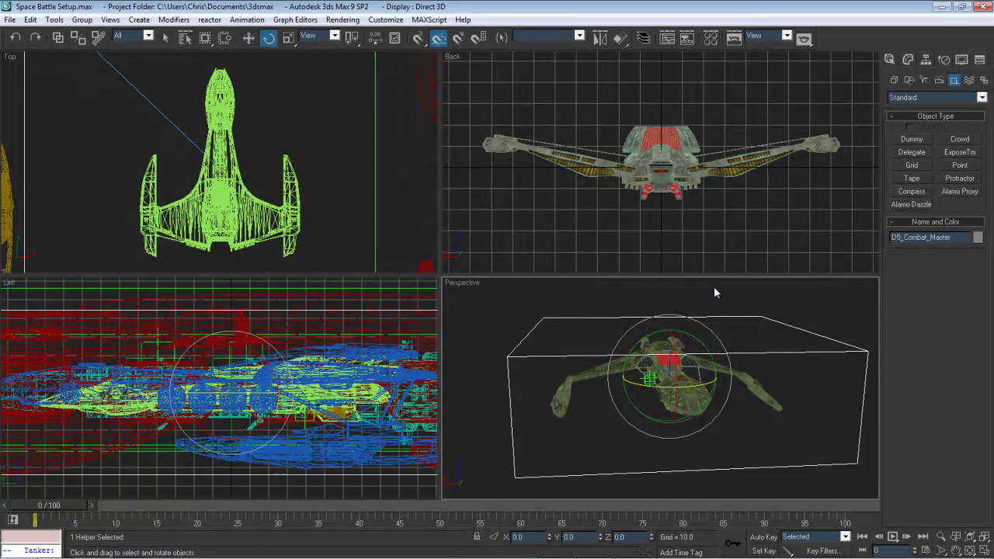
Try rotating the D5_Combat_Master dummy together with its ship, cancel the rotation and clear the selection
drag(652, 336, 637, 301)
right_click(636, 301)
click(543, 309)
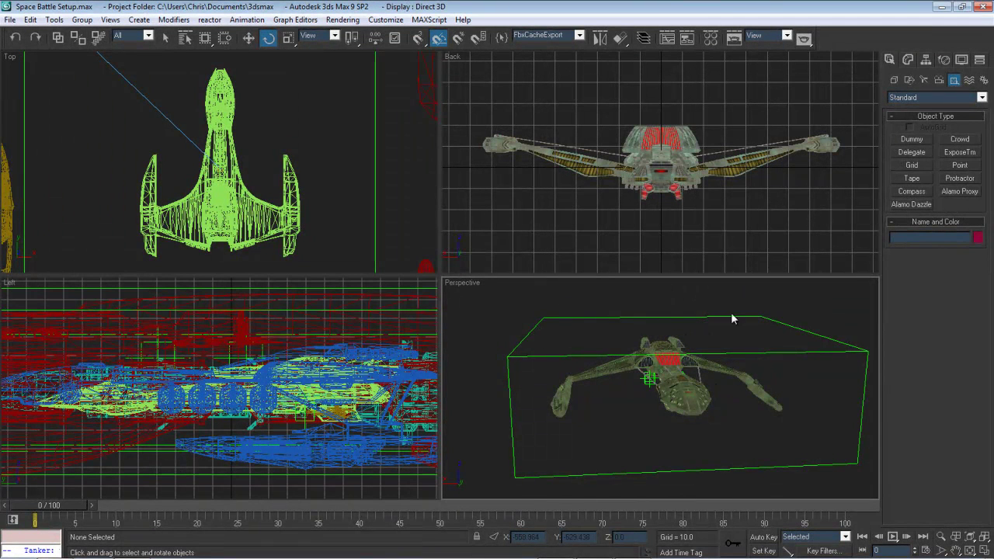
middle_drag(670, 211, 679, 166)
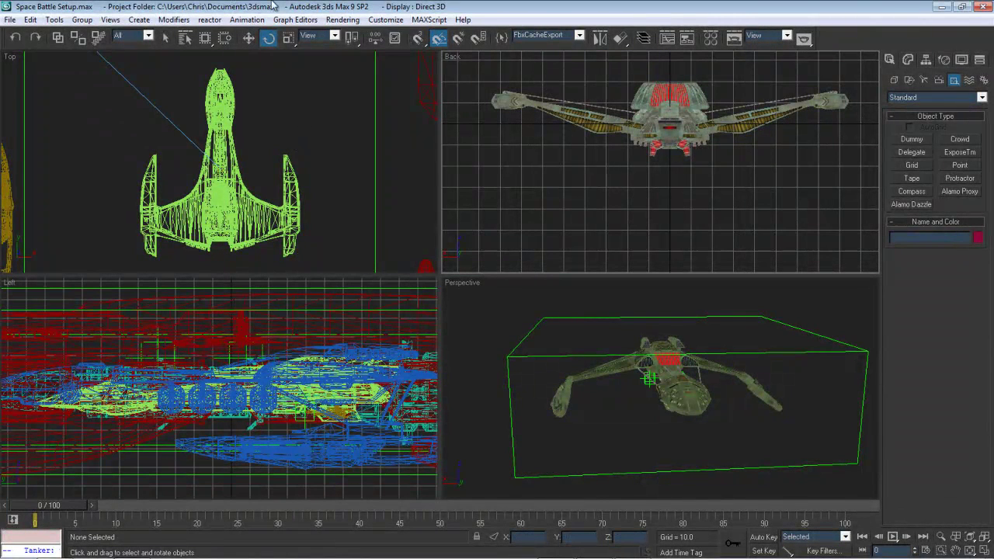
Try the Rotate and Move tools on the reselected D5_Combat_Master dummy, leaving it in place and deselected
click(630, 323)
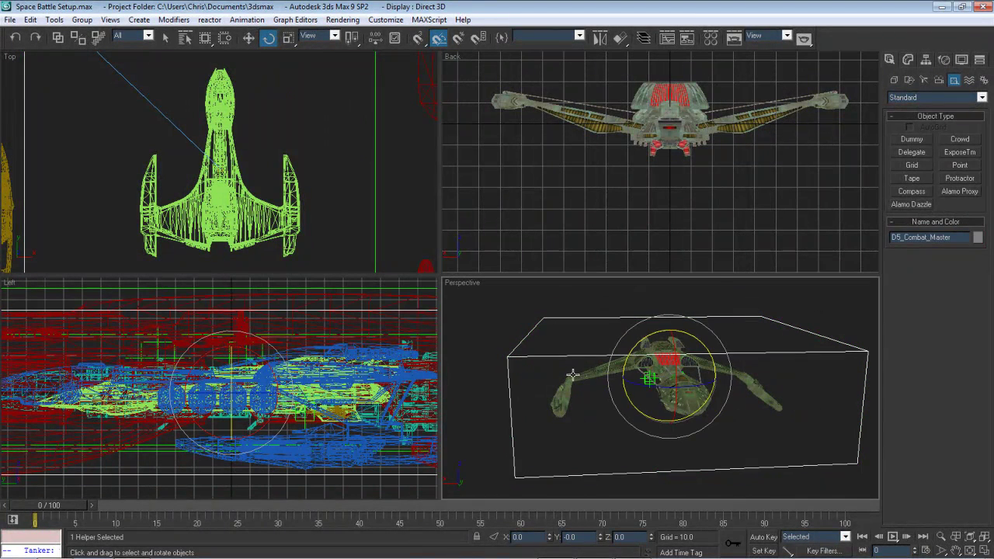
mouse_move(659, 331)
mouse_down()
mouse_move(595, 337)
mouse_move(651, 319)
mouse_up()
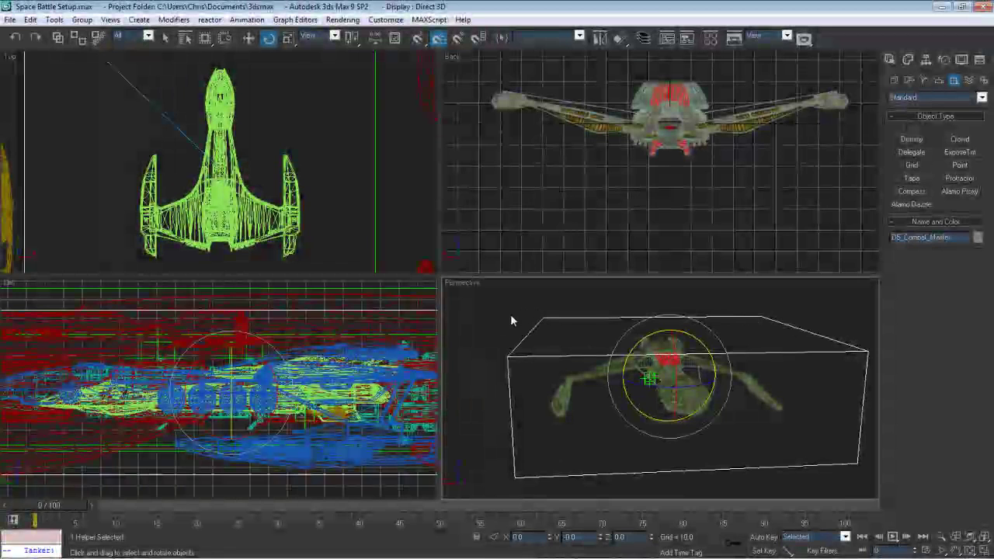
click(511, 319)
click(644, 317)
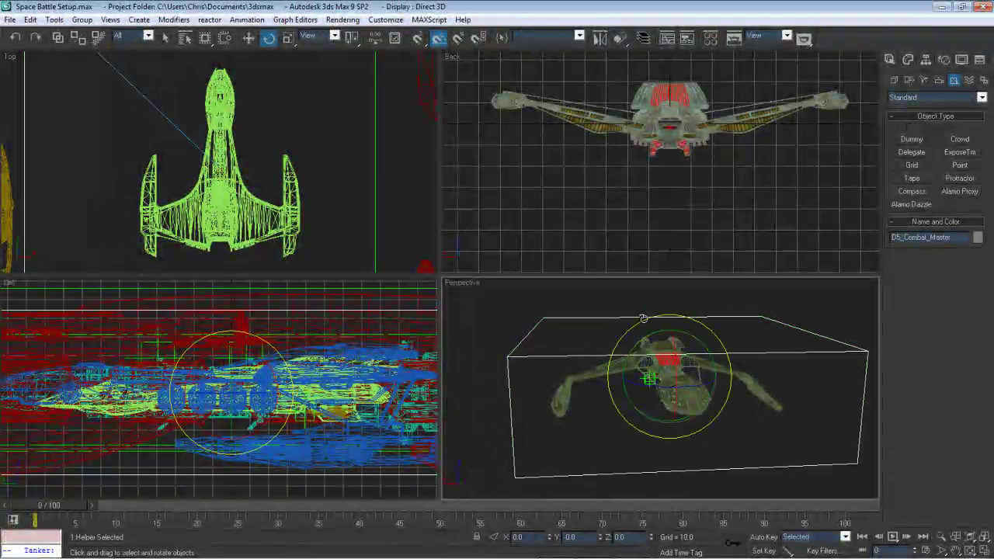
click(249, 37)
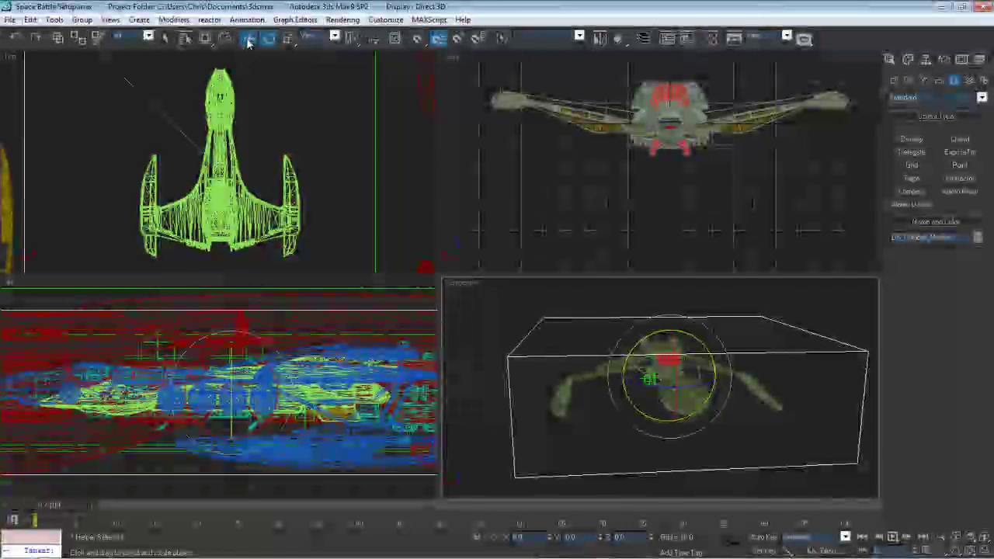
scroll(218, 148, down, 4)
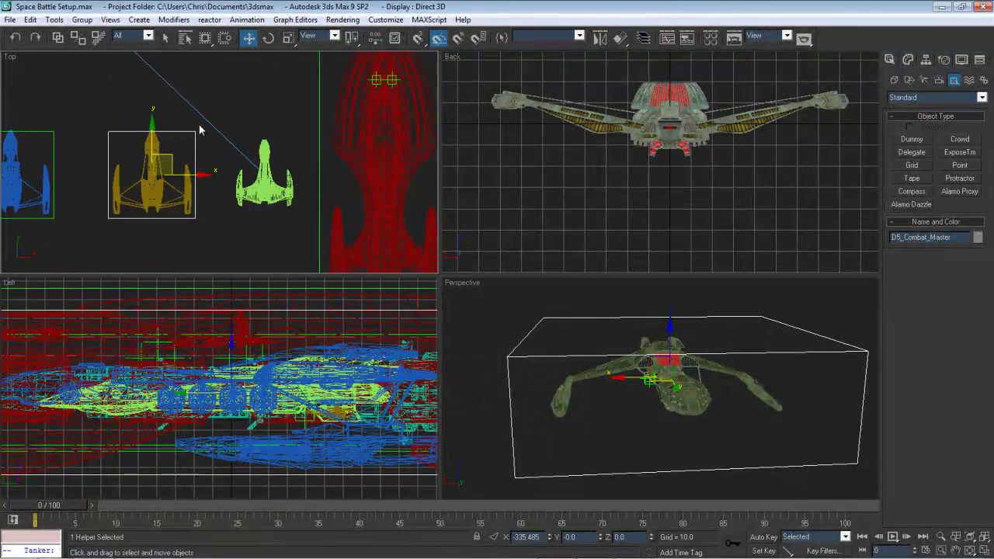
click(512, 289)
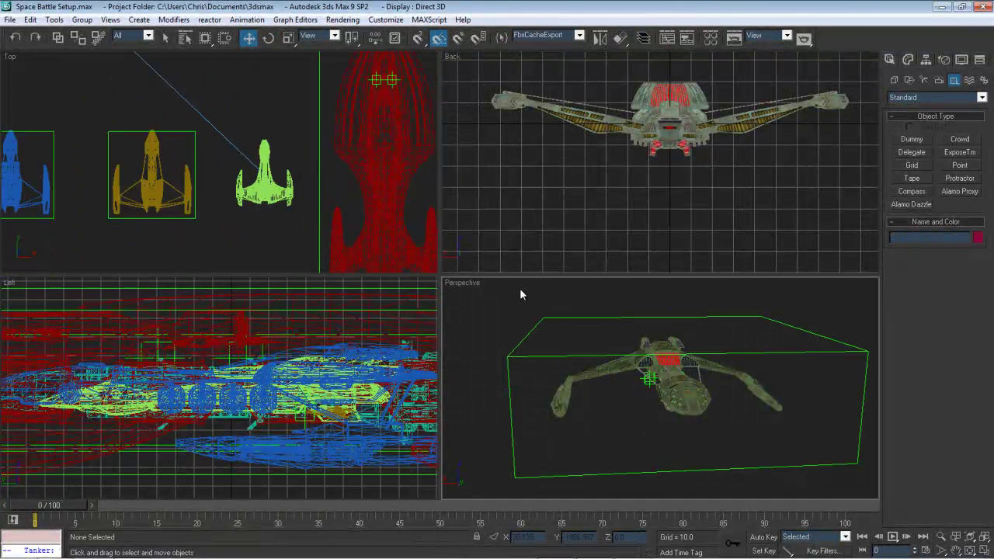
Create a dummy helper in the Top view, centred on the Raptor Cruiser and large enough to enclose it
middle_drag(545, 304, 791, 302)
middle_drag(558, 355, 676, 357)
scroll(646, 373, up, 2)
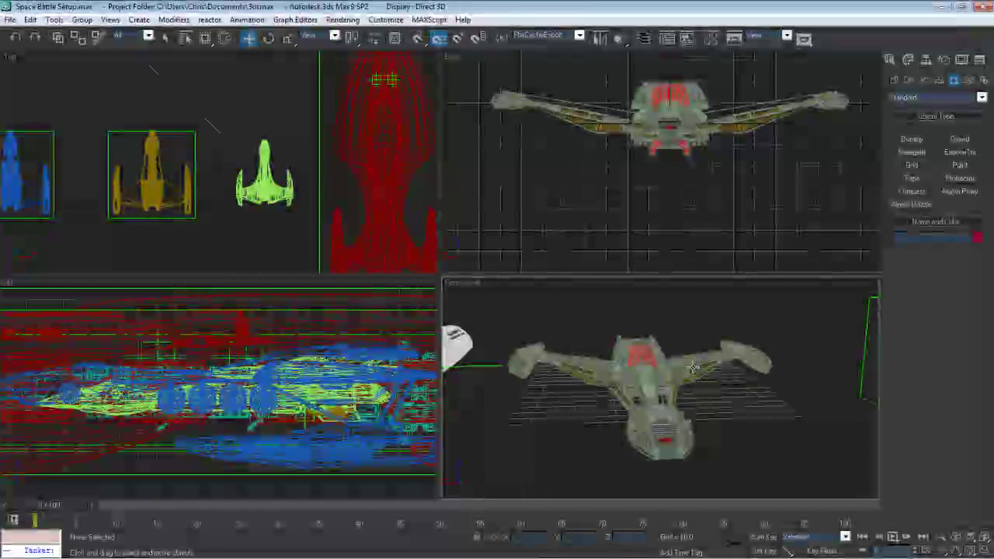
alt+middle_drag(686, 365, 796, 379)
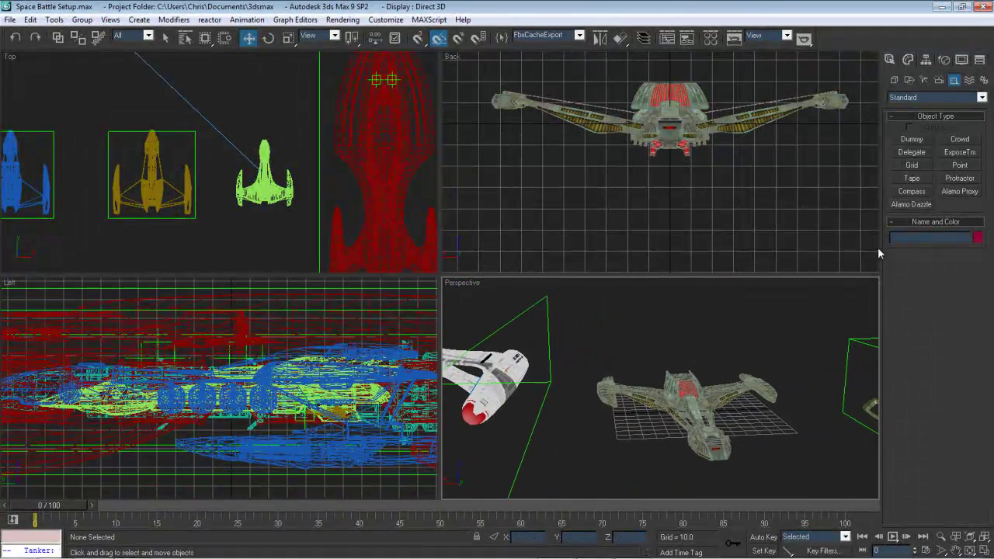
click(911, 141)
scroll(286, 209, up, 3)
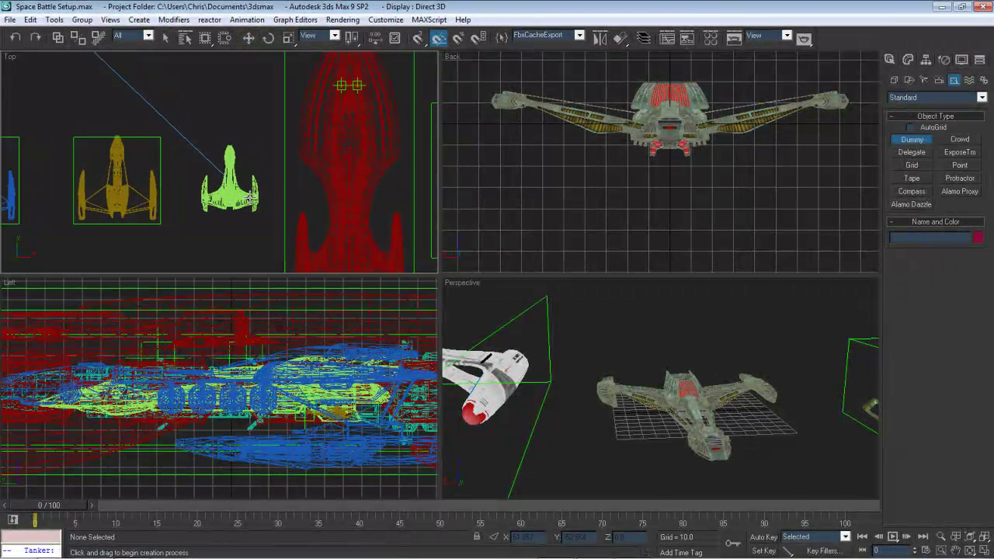
middle_drag(286, 213, 254, 190)
drag(207, 186, 248, 93)
Align the new dummy to the Raptor Cruiser in X, Y and Z position, pivot point to pivot point
click(249, 38)
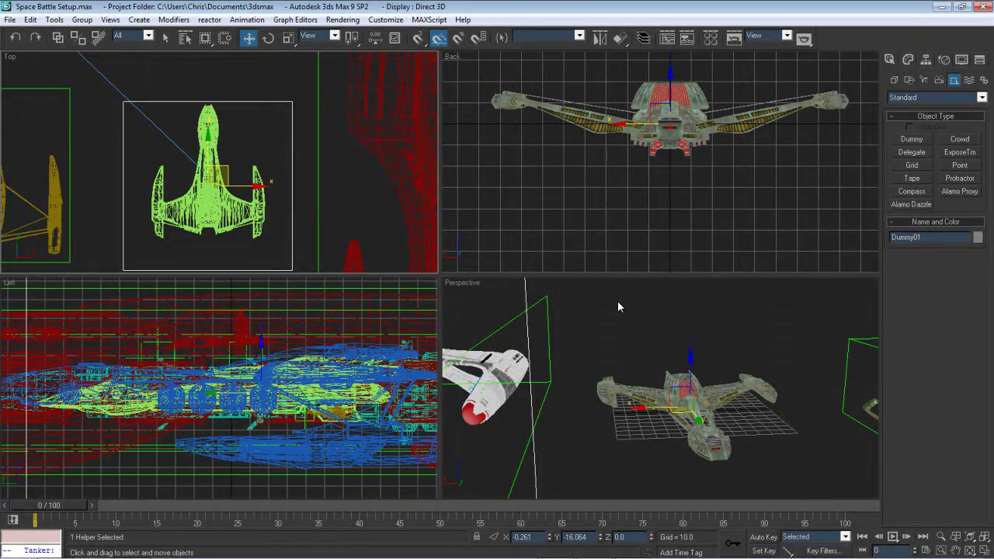
key(alt+a)
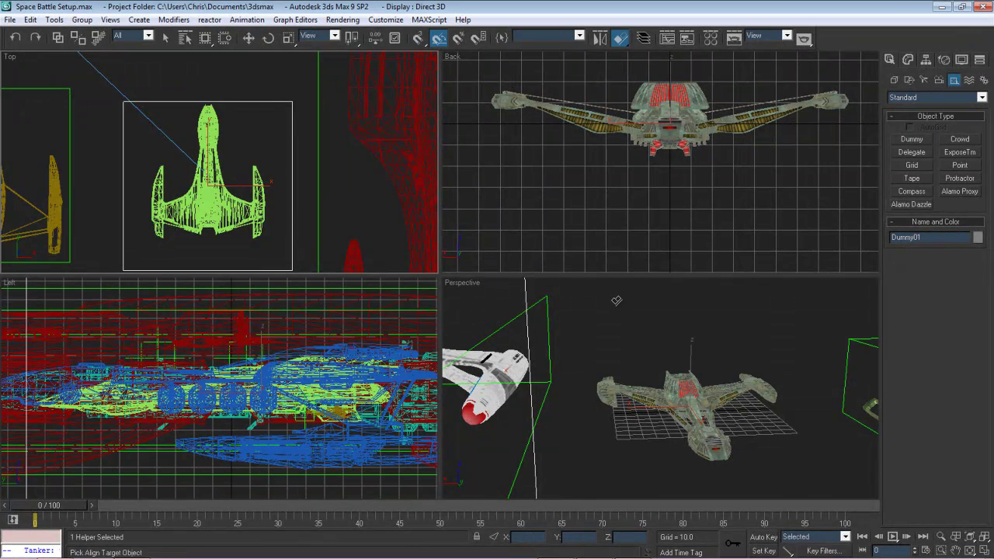
click(687, 391)
click(456, 204)
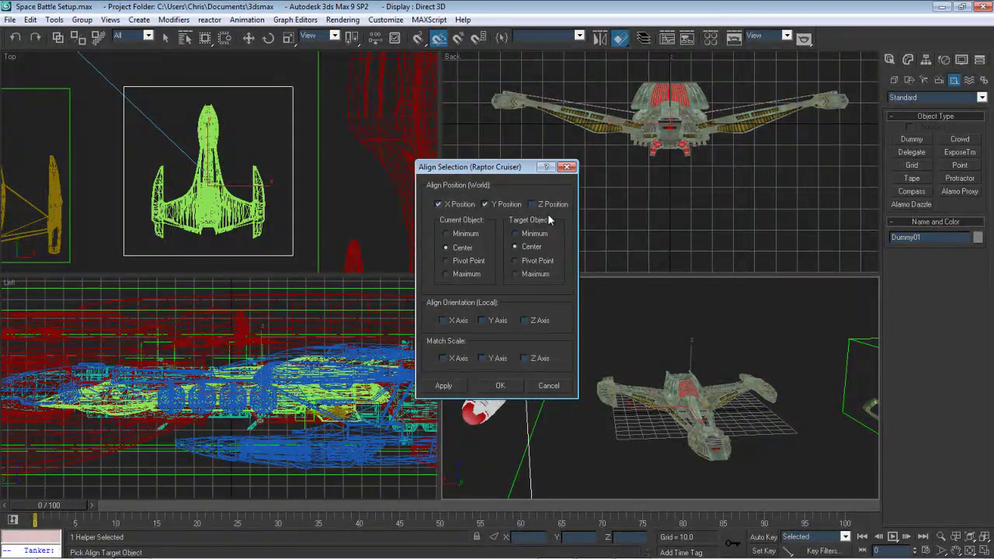
click(522, 260)
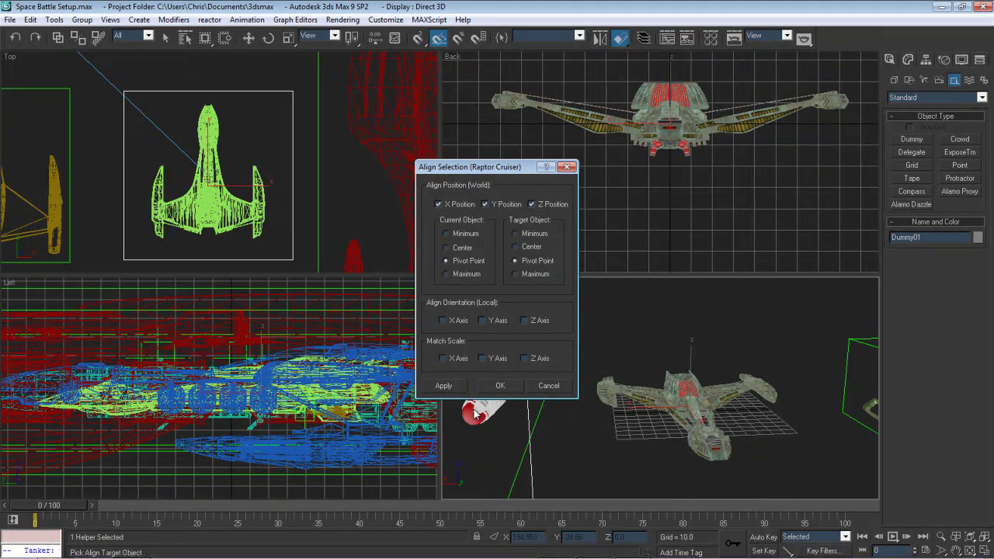
click(499, 386)
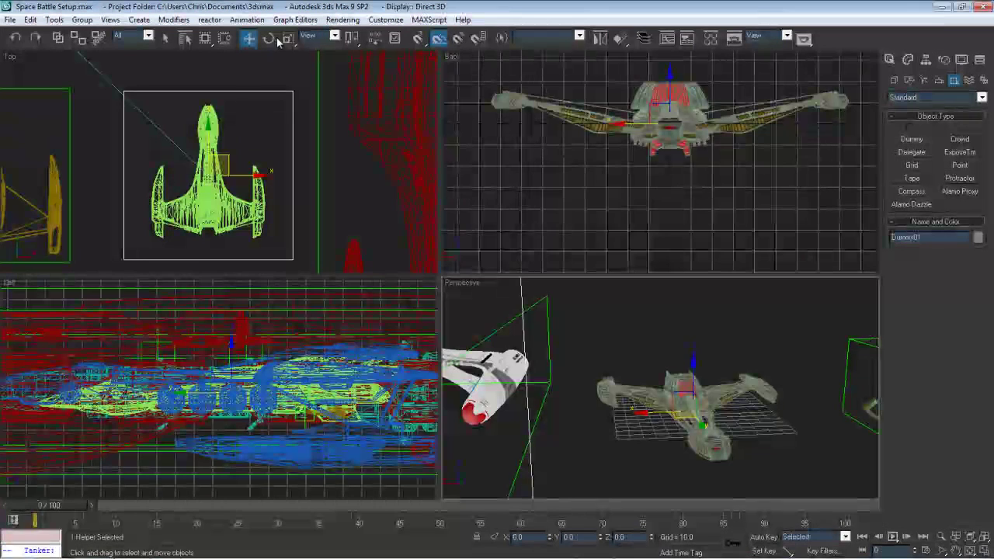
Scale the dummy non-uniformly to about 72.5% in X, 87% in Y and 21% in Z so it fits the Raptor Cruiser
drag(288, 37, 291, 77)
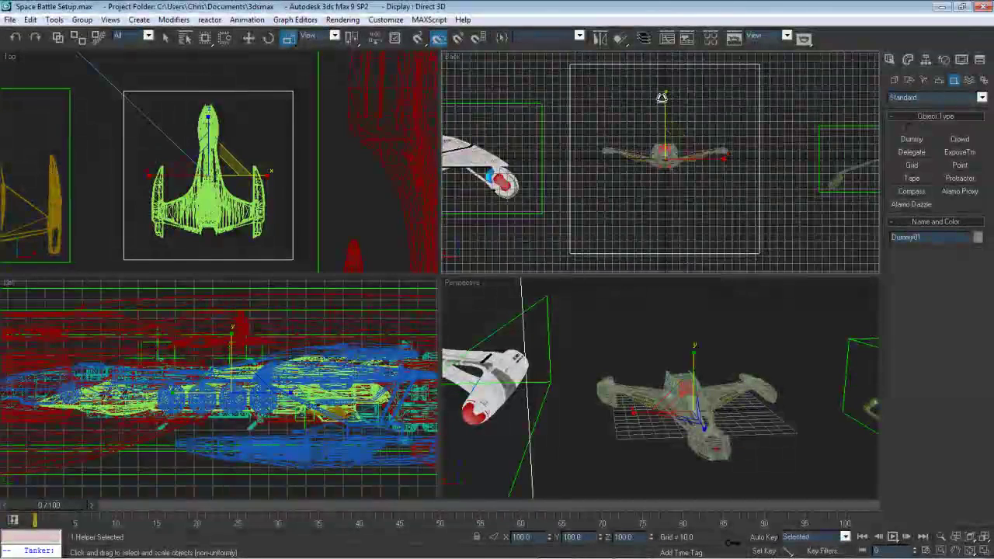
drag(661, 95, 665, 298)
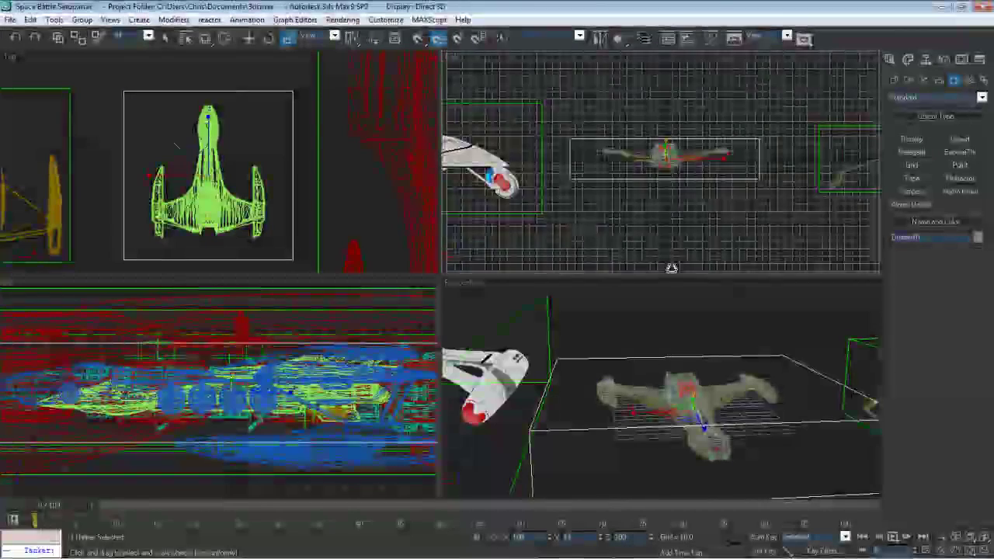
scroll(675, 198, up, 3)
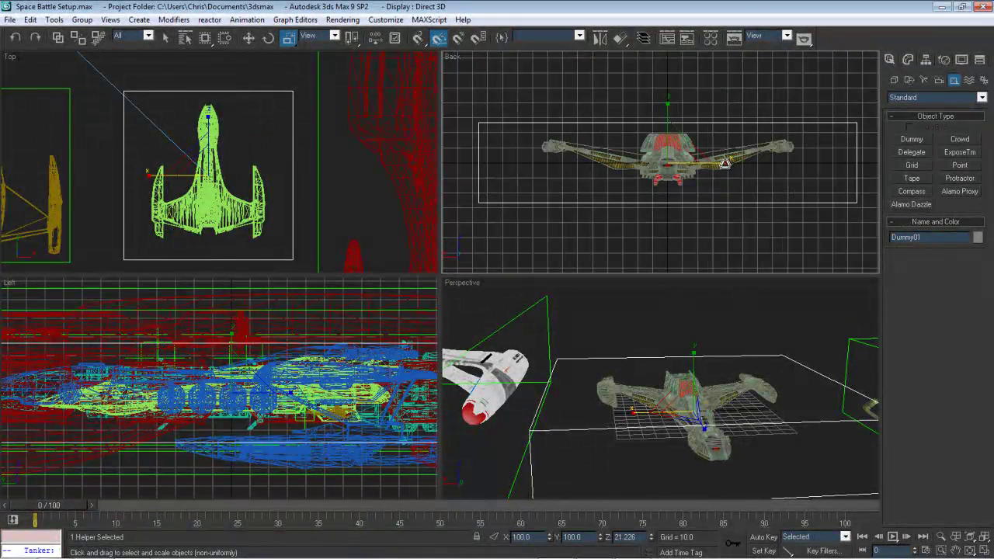
drag(722, 164, 706, 167)
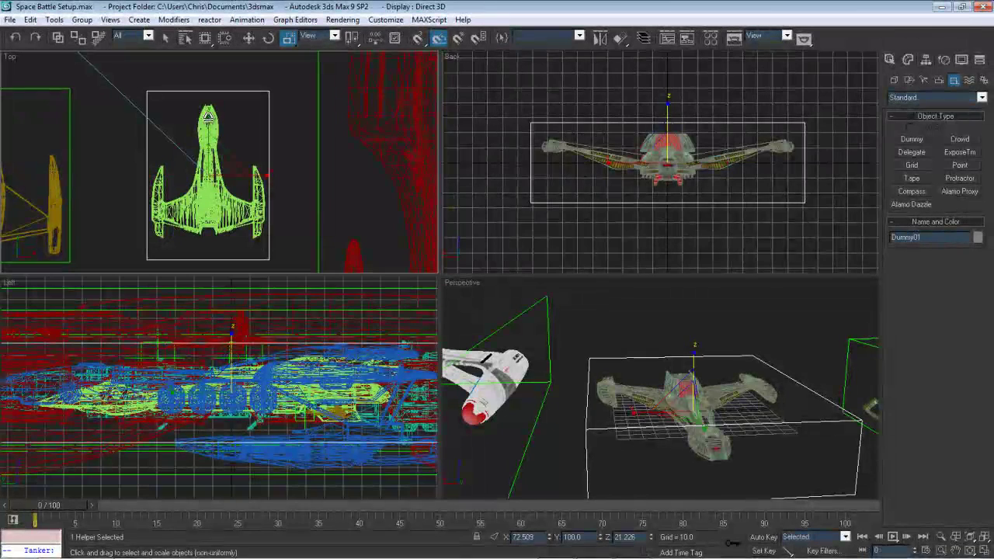
drag(208, 117, 209, 124)
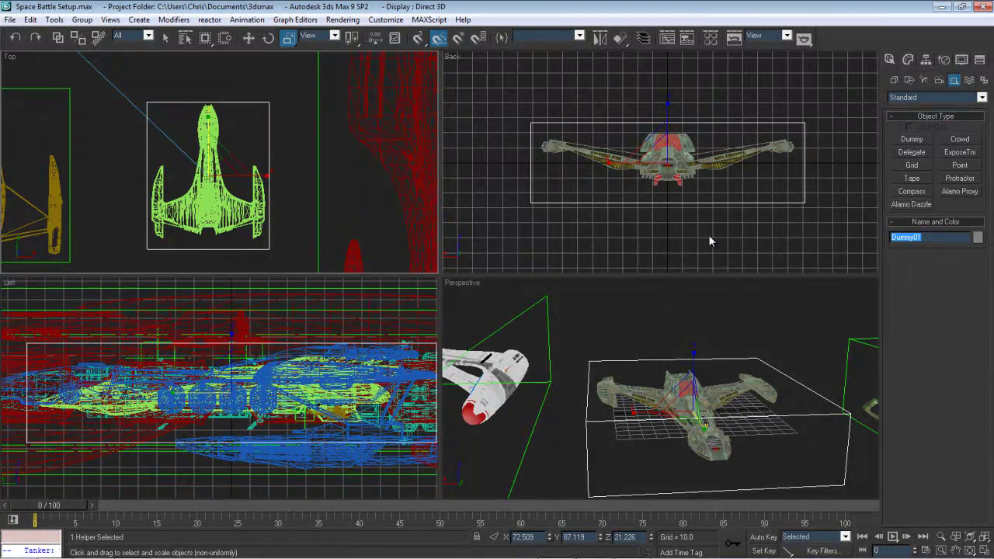
Name the dummy Klingon_Raptor_Master and link the Raptor Cruiser to it as its parent
text(Klingon_Raptor_Master)
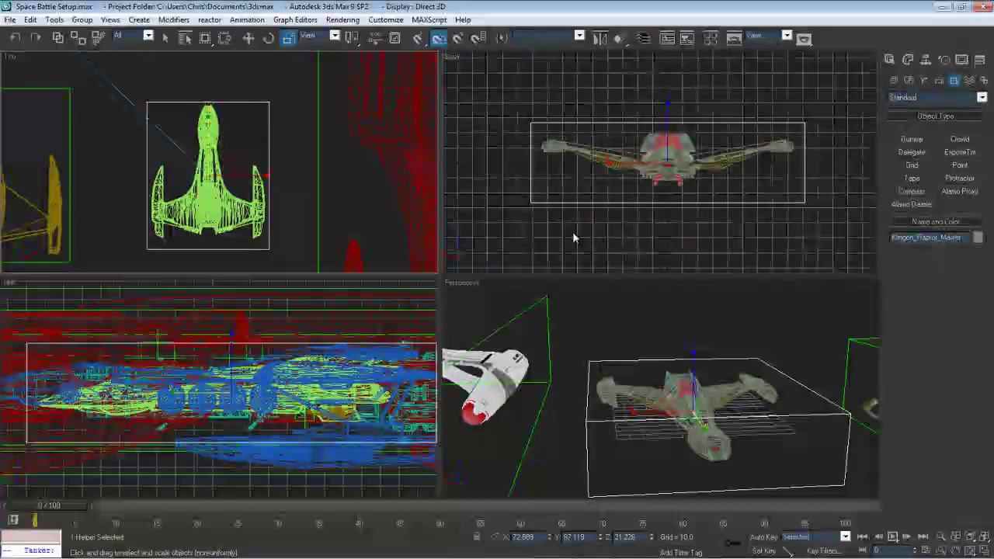
click(58, 38)
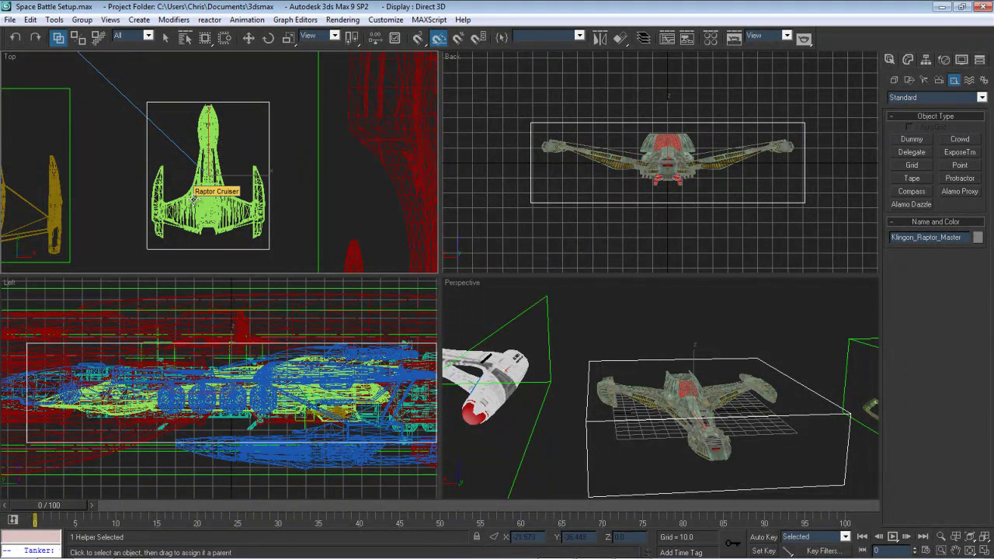
drag(193, 200, 145, 148)
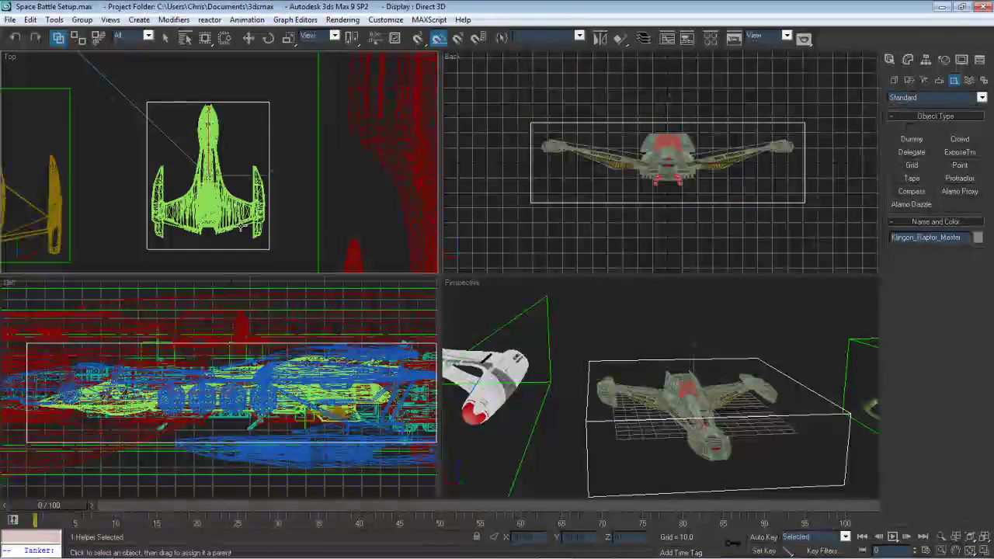
click(186, 217)
drag(189, 219, 182, 248)
click(181, 249)
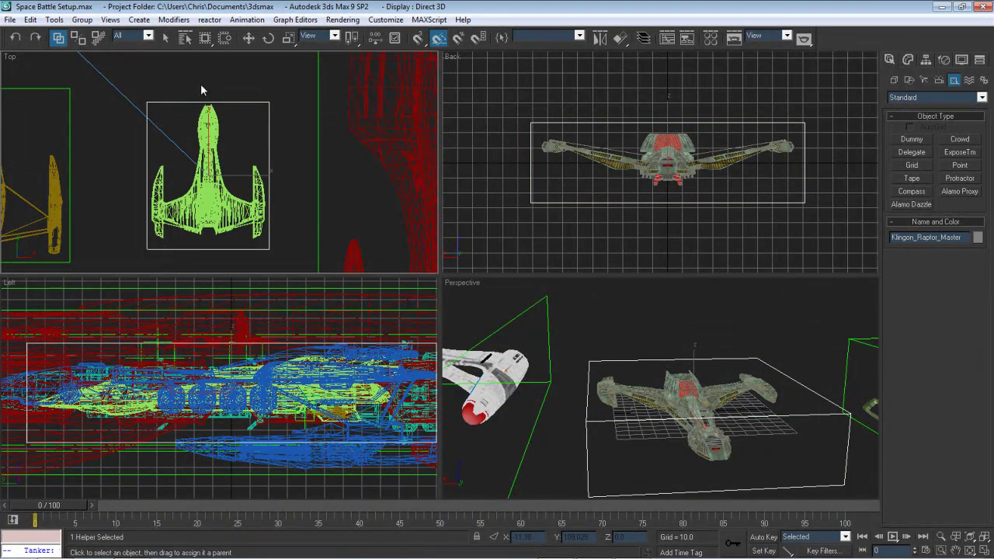
Try rotating the Klingon_Raptor_Master dummy to test that the linked Raptor Cruiser follows it
click(268, 37)
drag(225, 152, 225, 178)
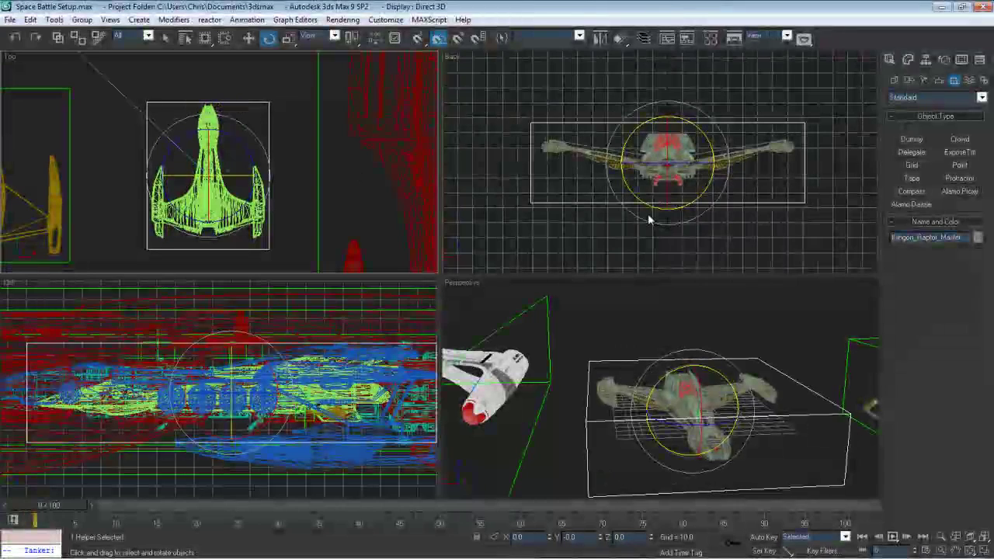
click(775, 306)
Examine the Raptor Cruiser's front up close in Perspective and the two laser helpers beneath the D5 ship in the Back view
alt+middle_drag(784, 353, 703, 317)
scroll(745, 308, up, 6)
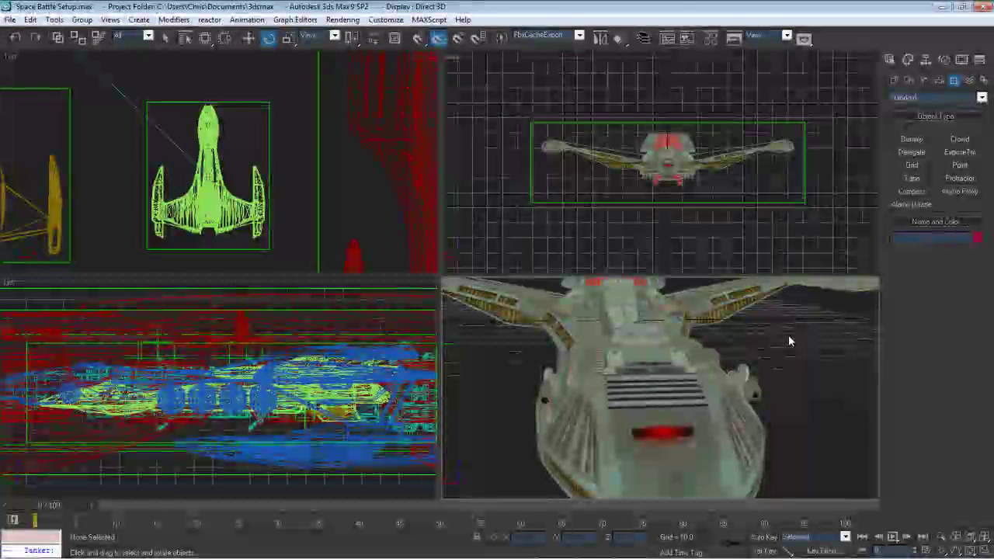
middle_drag(819, 152, 426, 166)
scroll(714, 133, down, 1)
scroll(661, 187, up, 2)
middle_drag(661, 186, 581, 97)
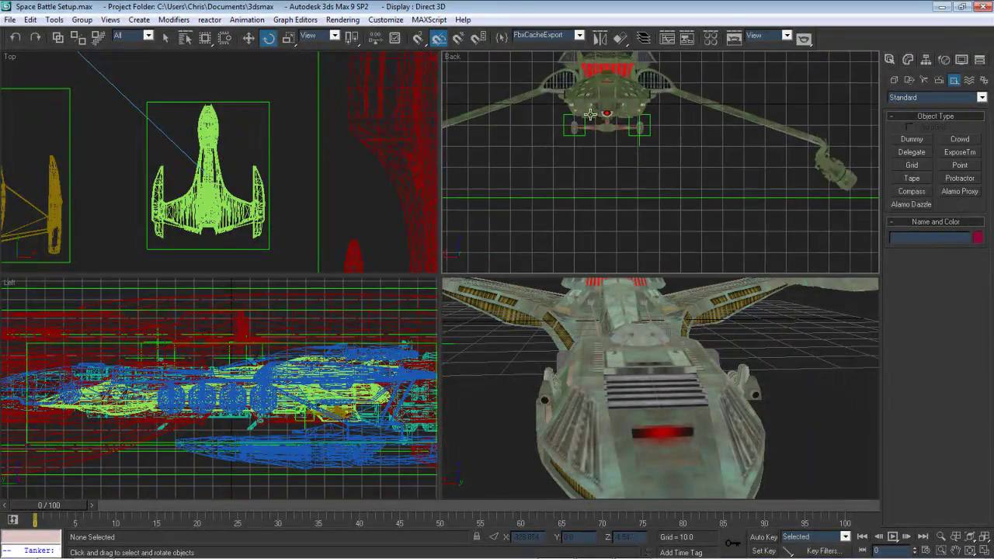
scroll(603, 140, up, 2)
middle_drag(603, 141, 734, 183)
scroll(733, 184, up, 1)
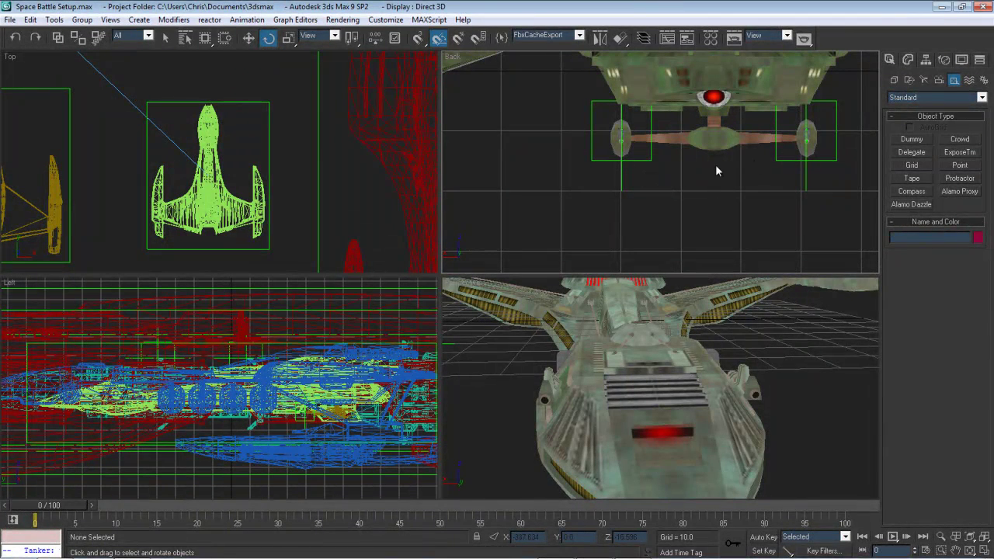
scroll(683, 174, down, 5)
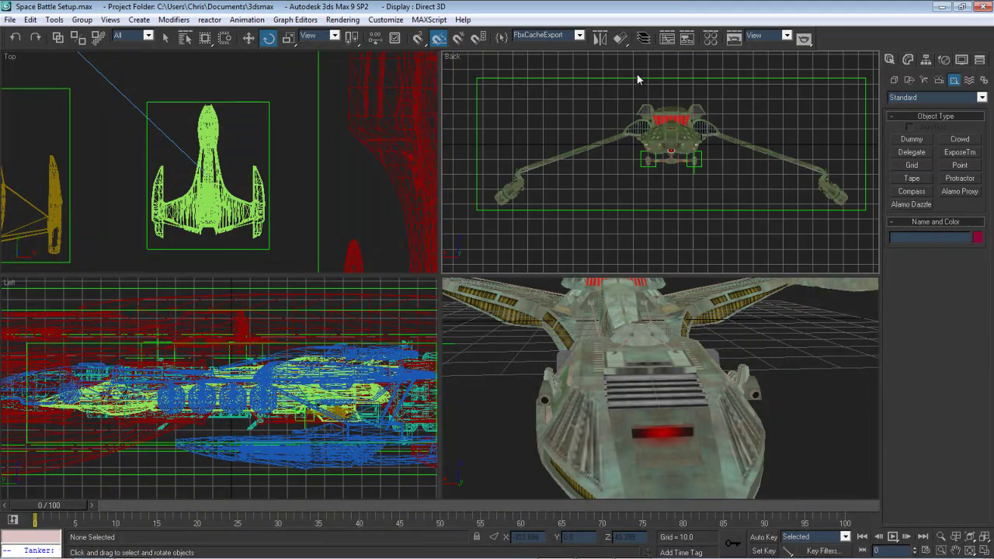
Select the D5_Combat_Master dummy and each of the two laser helpers beneath the D5 ship in turn to inspect them
click(636, 79)
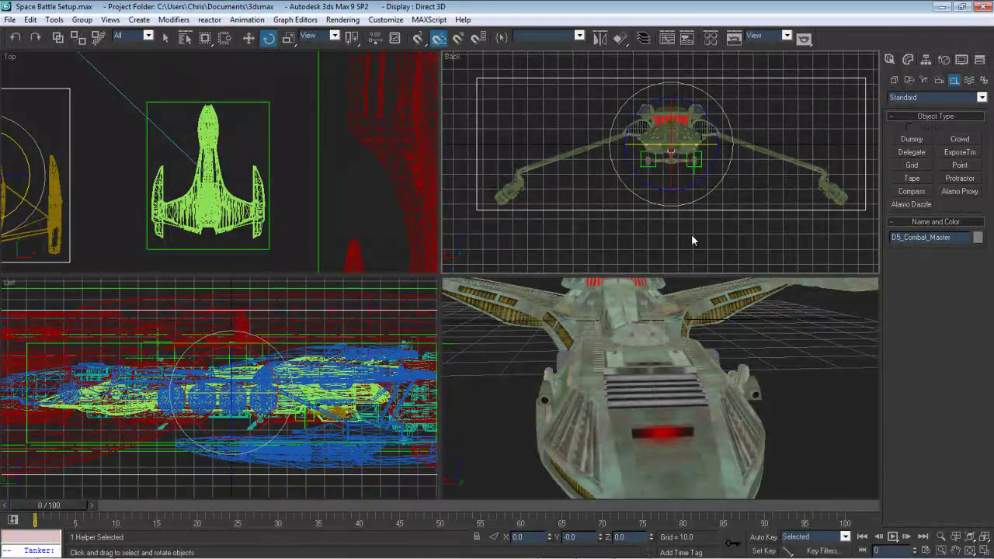
click(643, 193)
scroll(643, 198, up, 6)
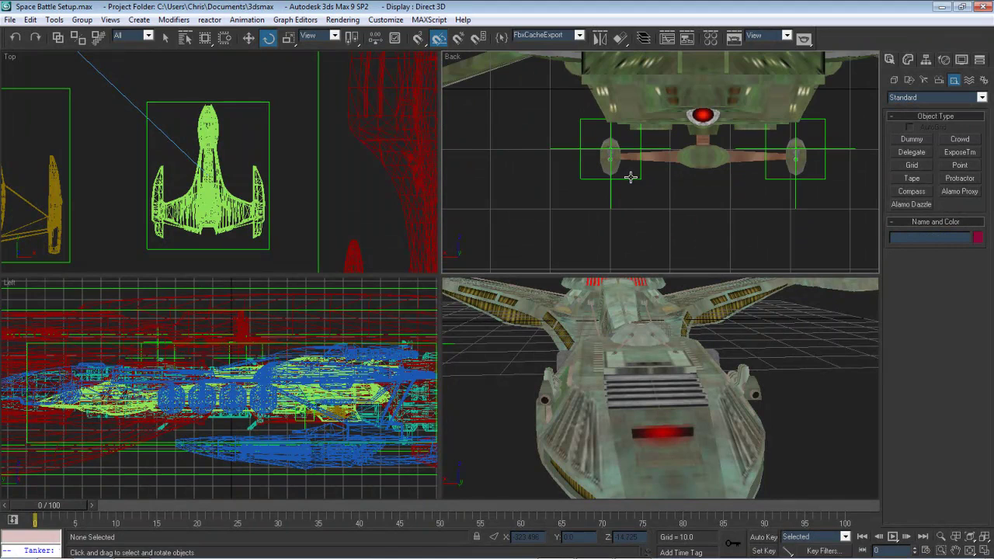
click(631, 178)
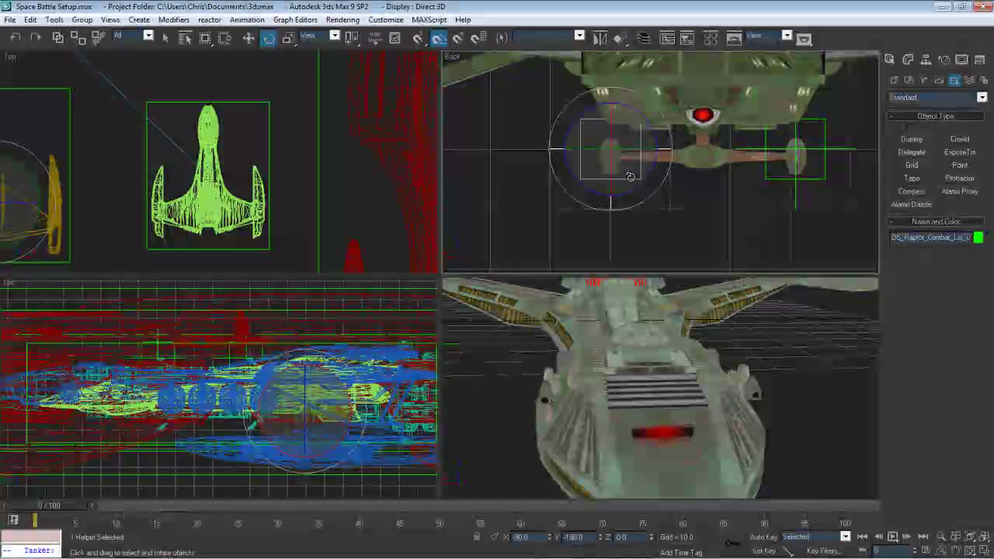
click(779, 178)
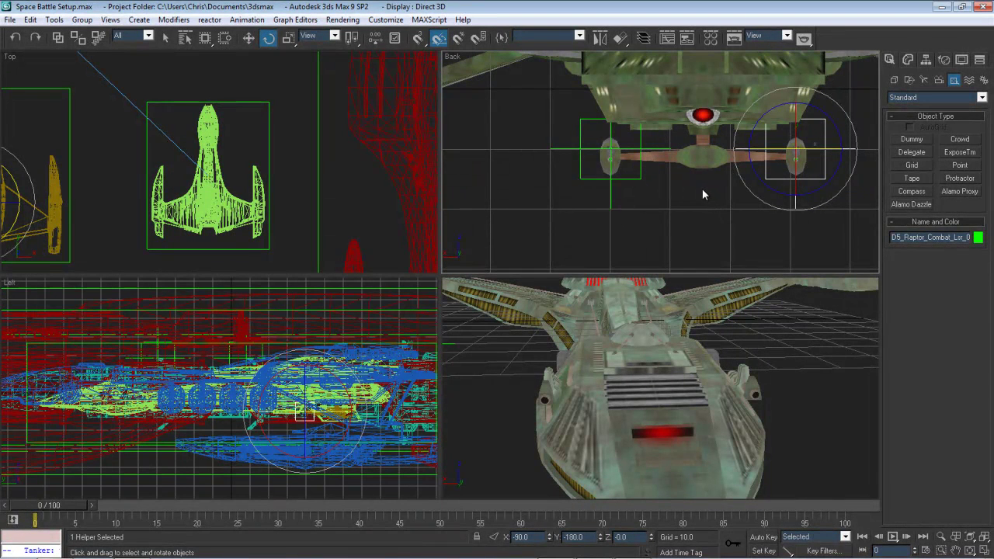
click(732, 230)
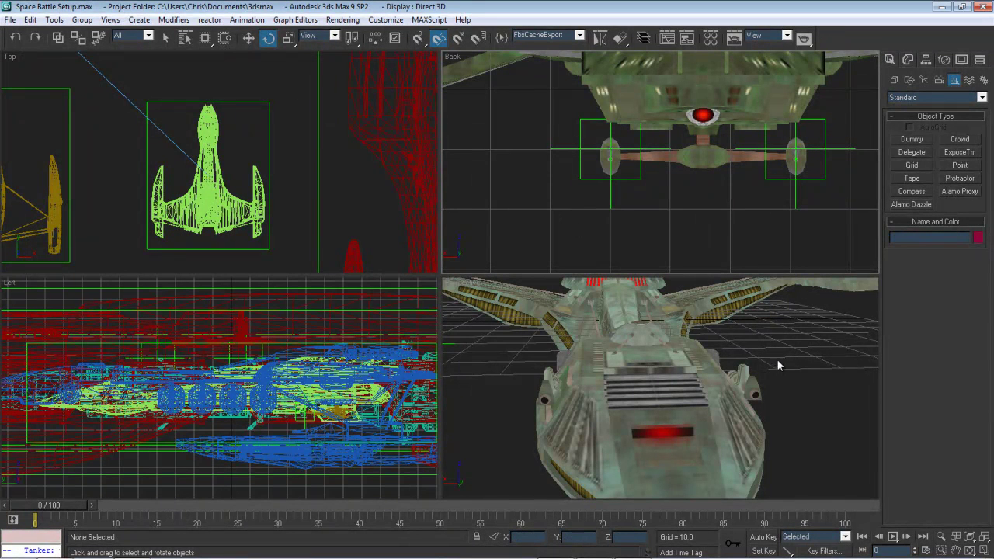
Check the full names of both D5 laser helpers, including the end of each name
scroll(709, 210, down, 3)
middle_drag(726, 189, 721, 219)
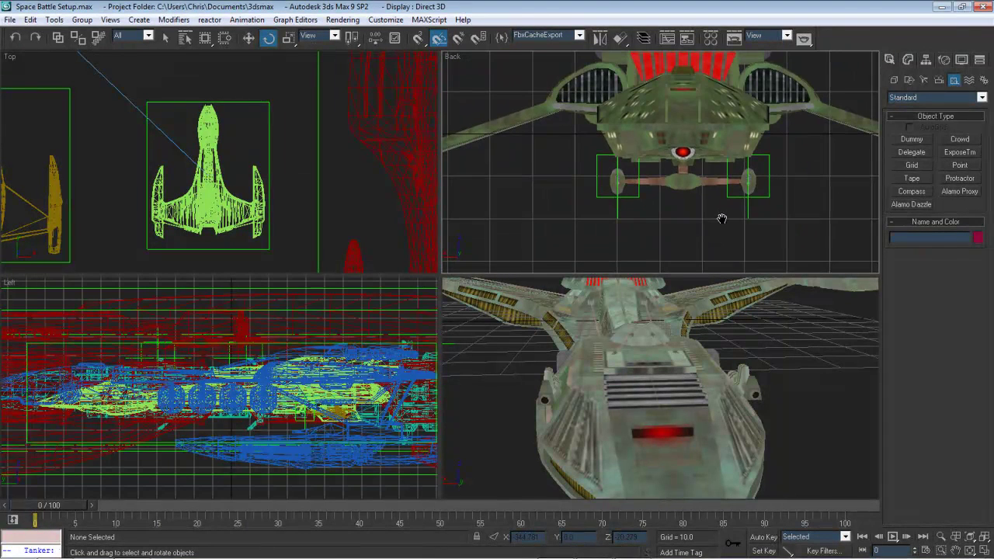
scroll(722, 224, up, 2)
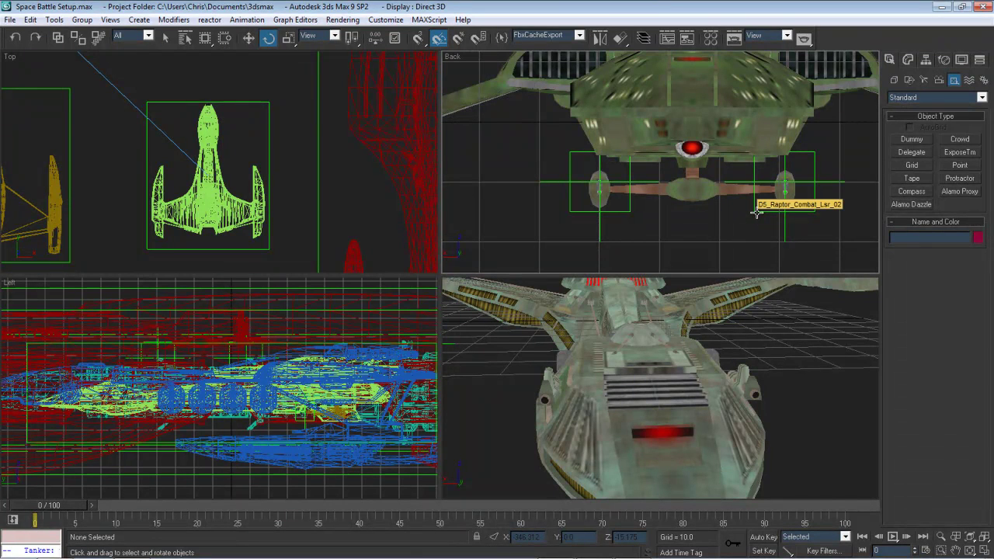
click(757, 211)
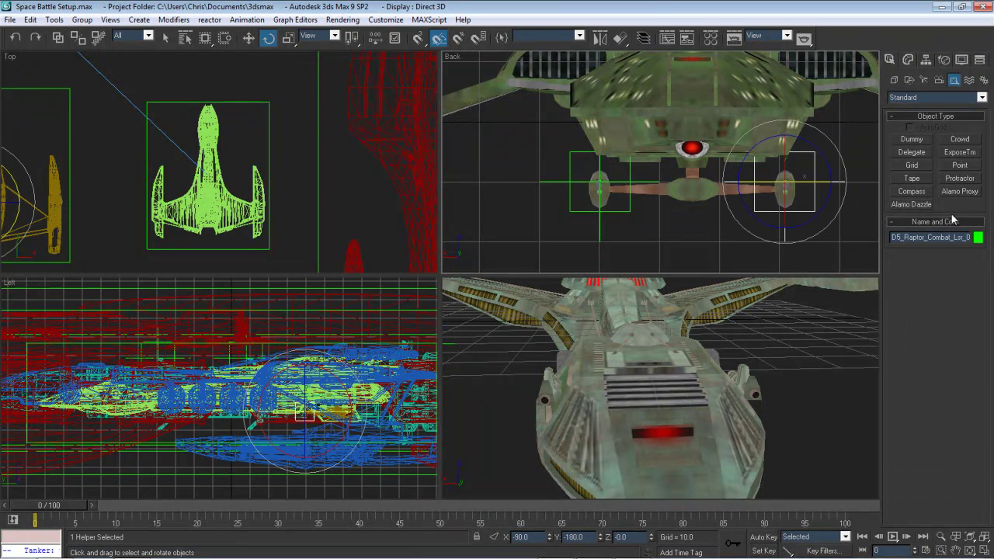
drag(969, 237, 944, 237)
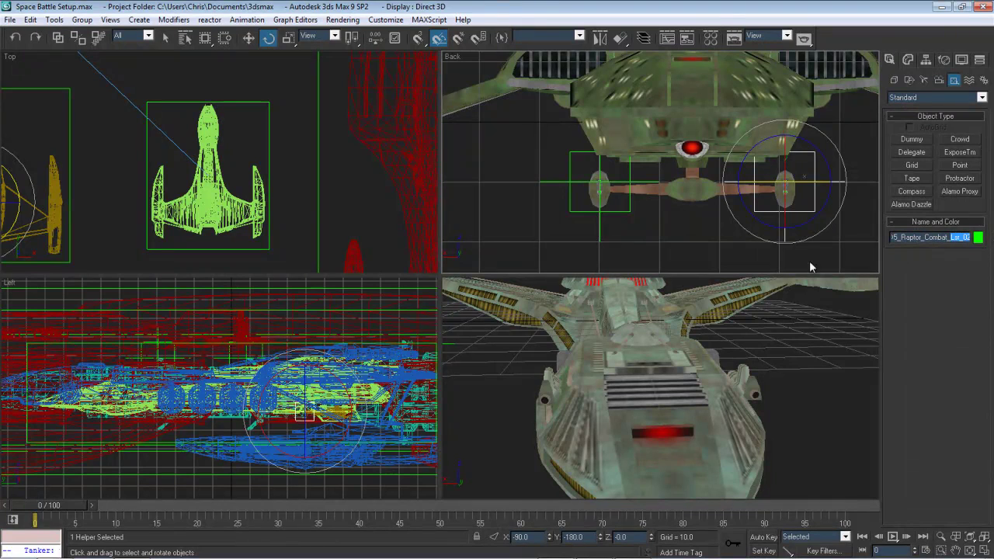
click(637, 249)
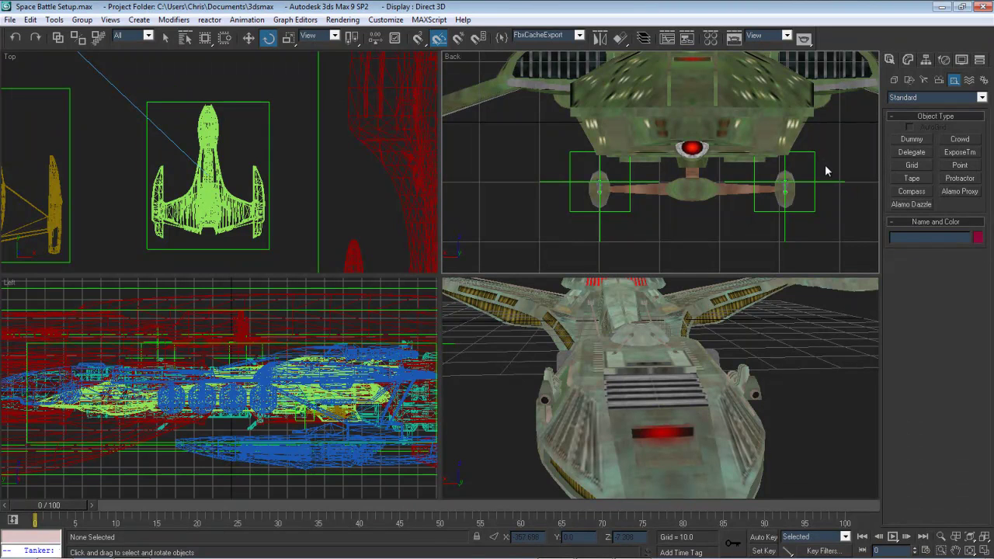
click(569, 163)
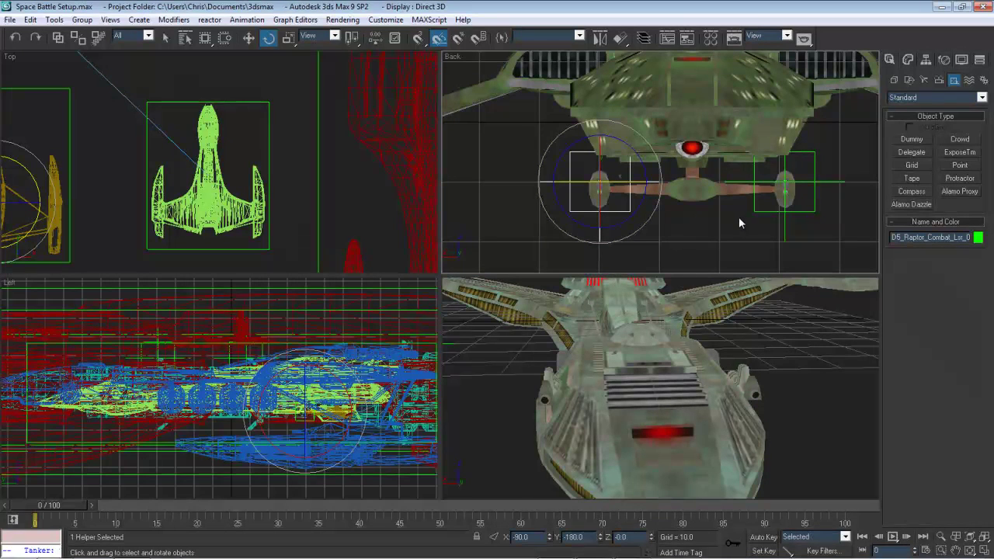
drag(966, 239, 993, 238)
click(726, 250)
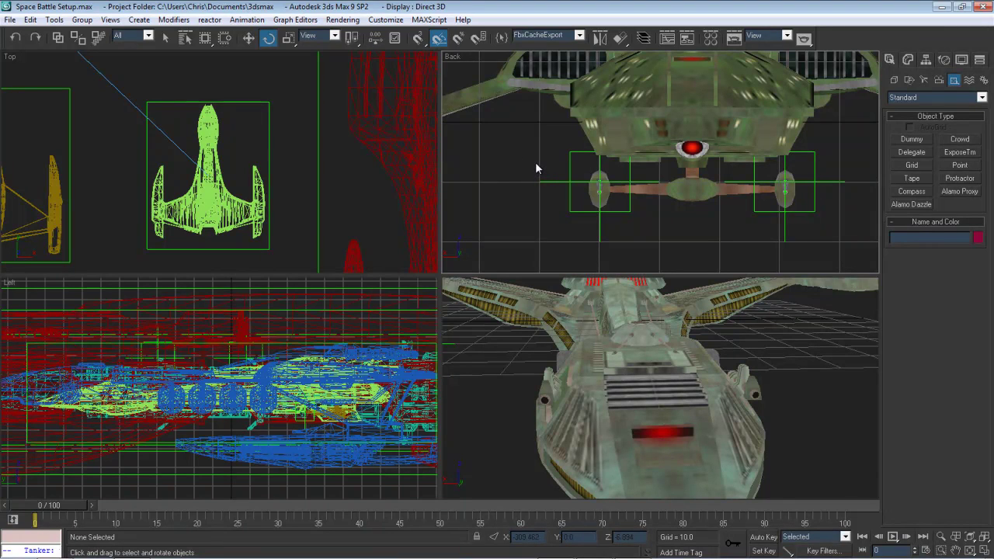
Recheck the name suffix of the D5_Raptor_Combat_Lsr_001 helper and examine how both laser helpers sit on the D5's underslung guns
scroll(535, 162, down, 8)
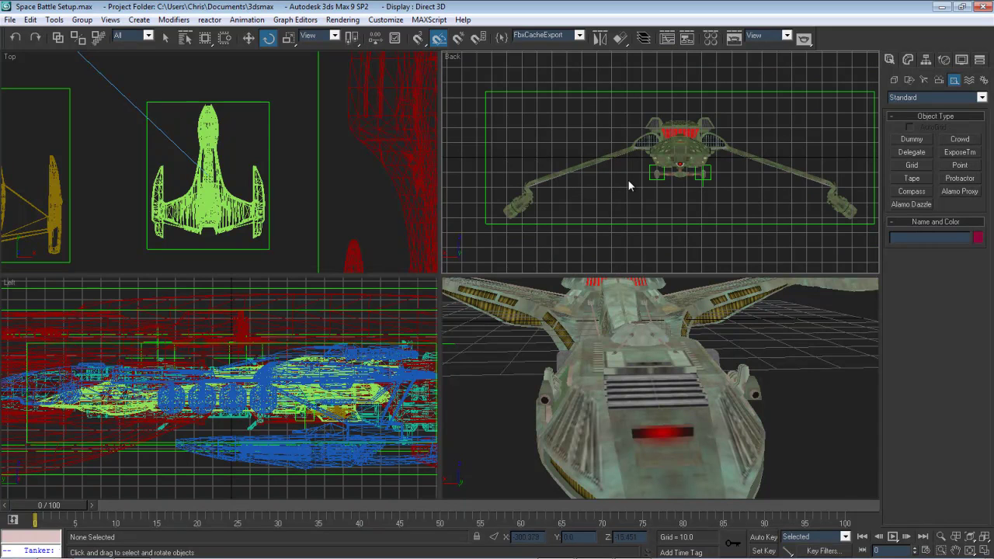
scroll(711, 189, up, 5)
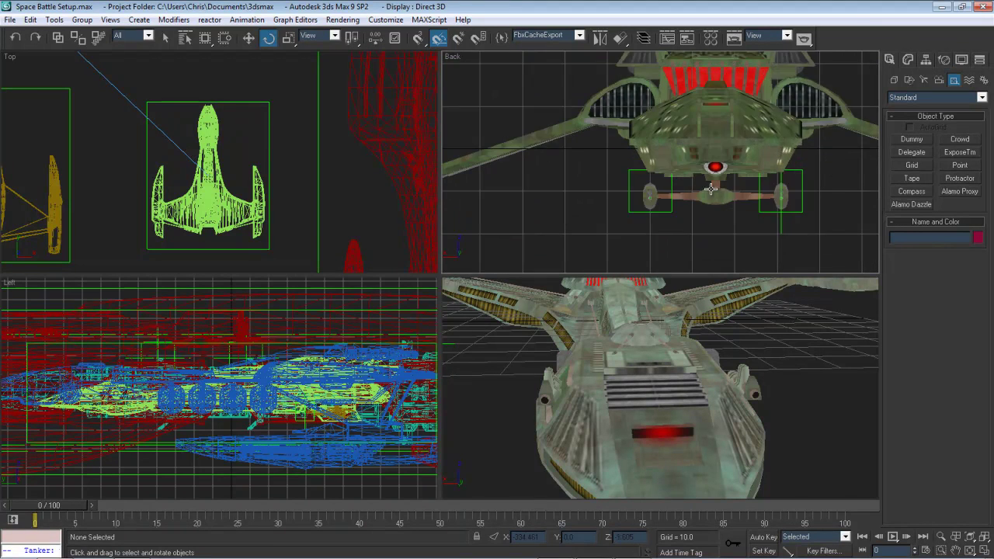
scroll(711, 189, up, 3)
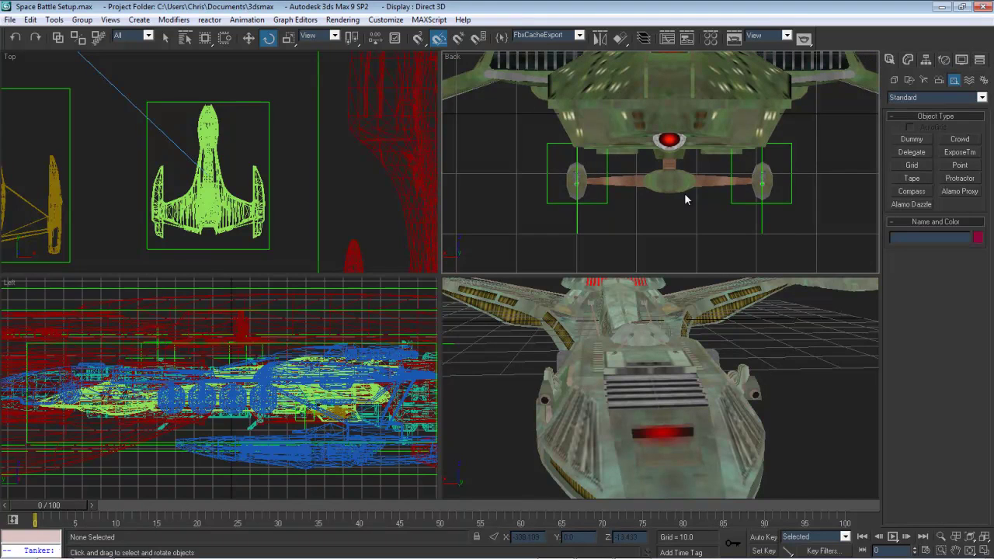
scroll(659, 187, down, 2)
click(618, 184)
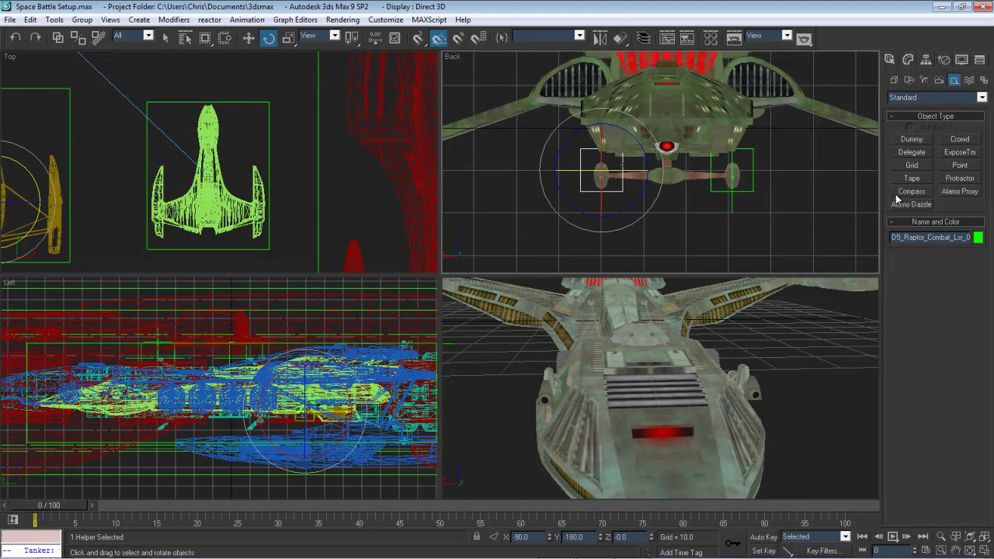
drag(955, 236, 991, 236)
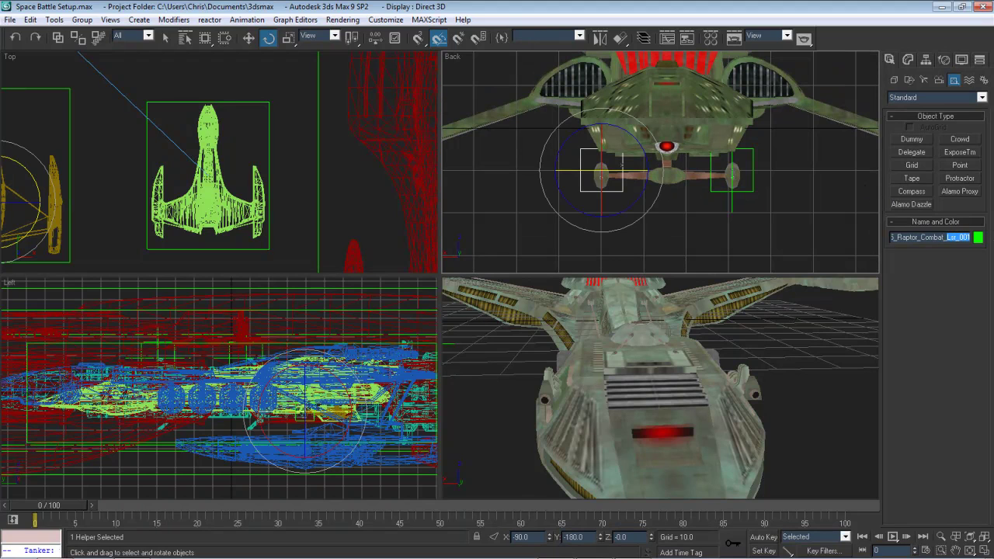
click(967, 239)
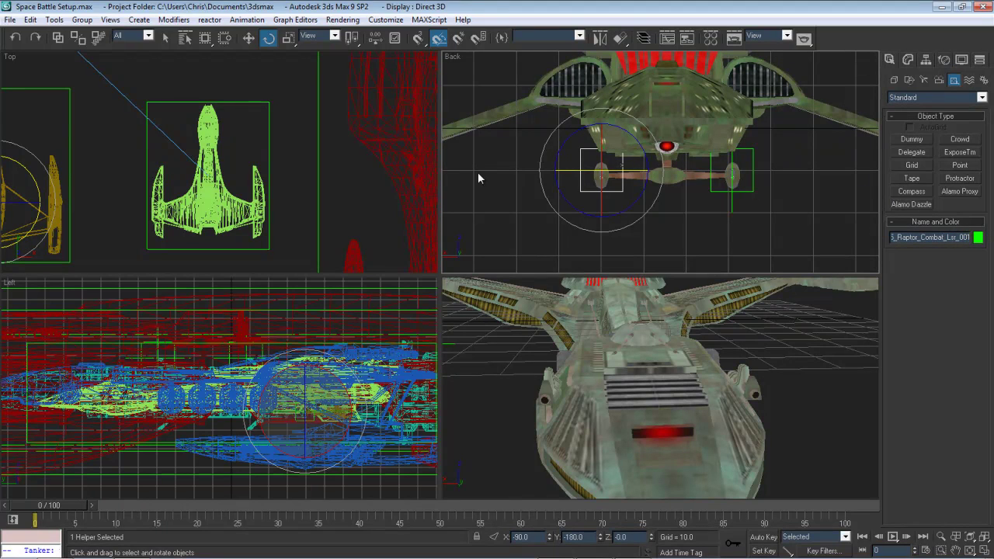
click(490, 210)
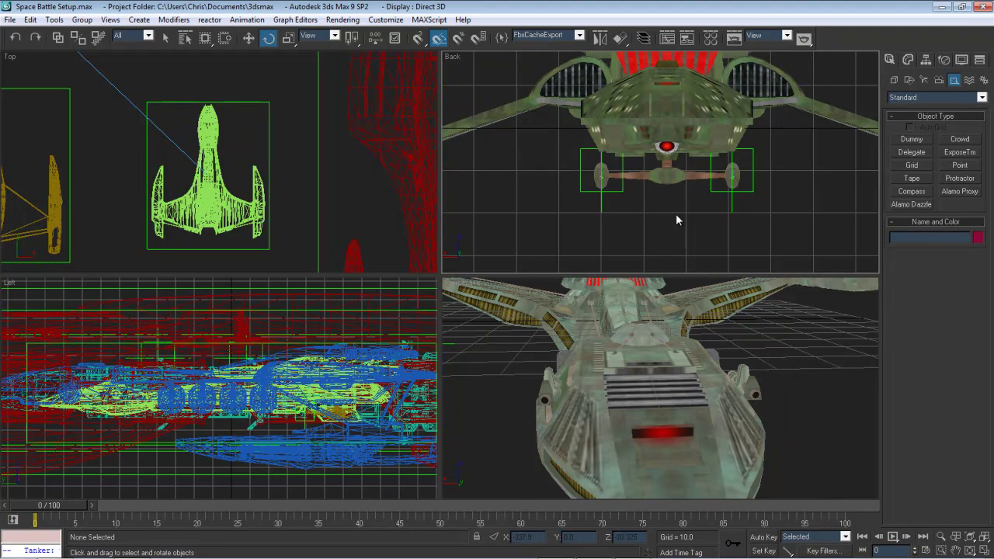
scroll(655, 200, down, 2)
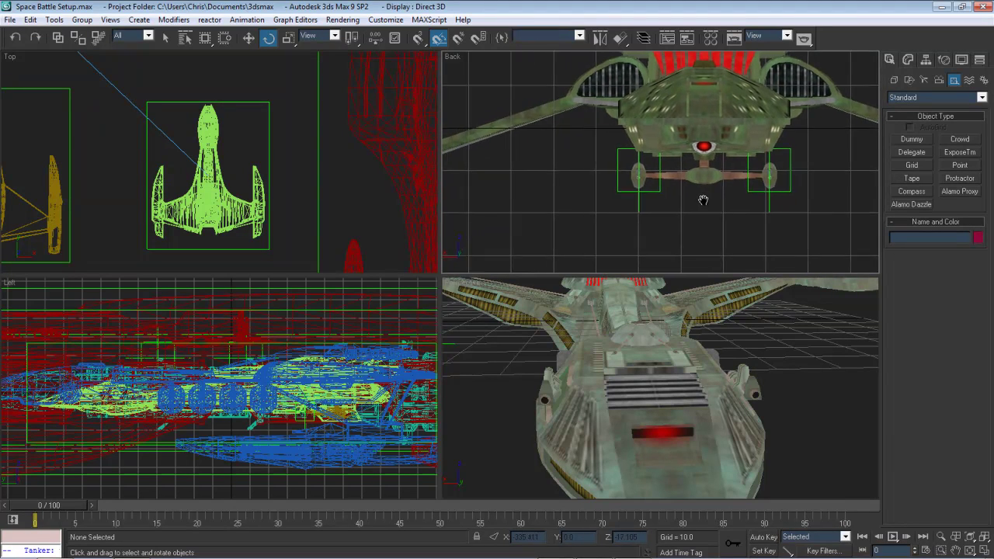
middle_drag(701, 195, 732, 214)
scroll(731, 214, up, 4)
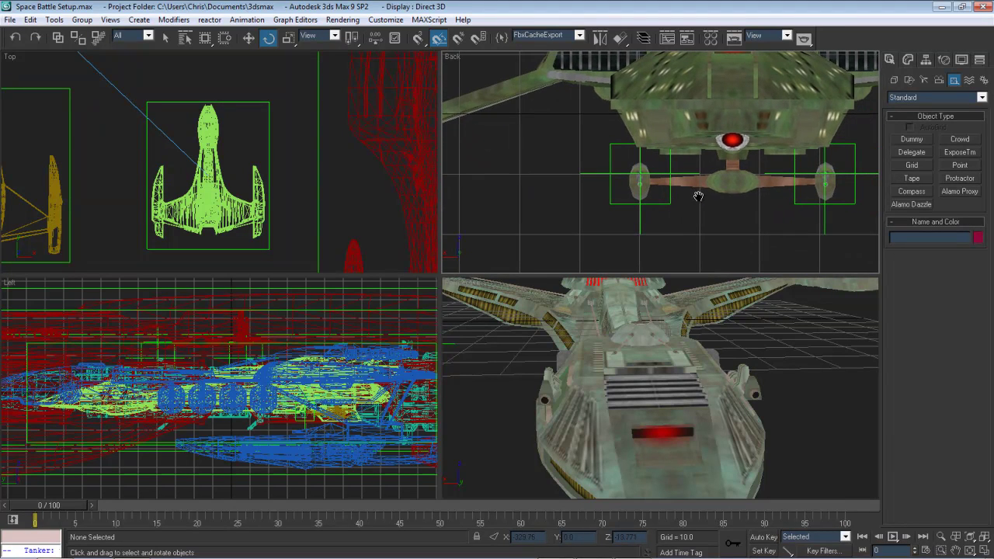
Select the Klingon_Raptor_Master dummy and frame the whole Raptor Cruiser in the Perspective view
scroll(682, 323, down, 6)
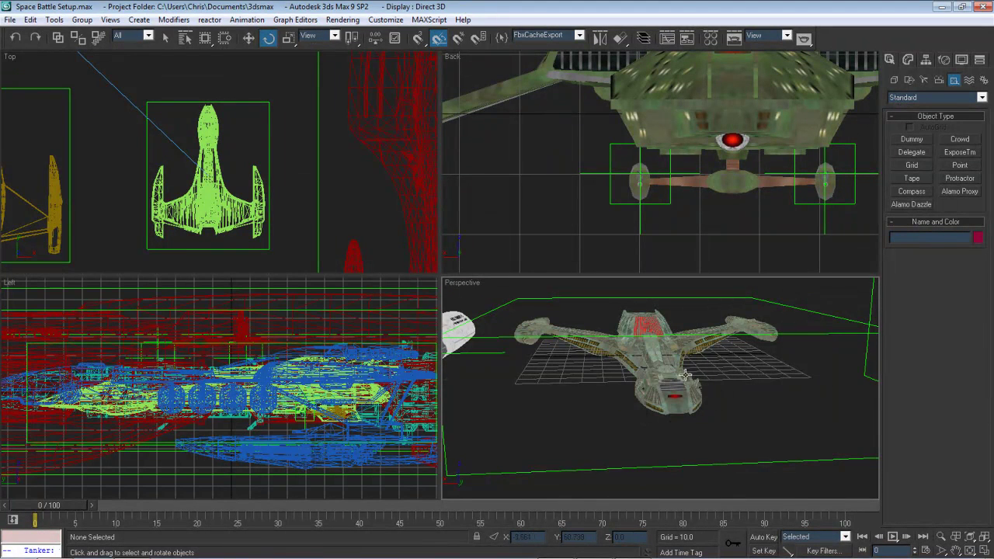
scroll(685, 376, up, 4)
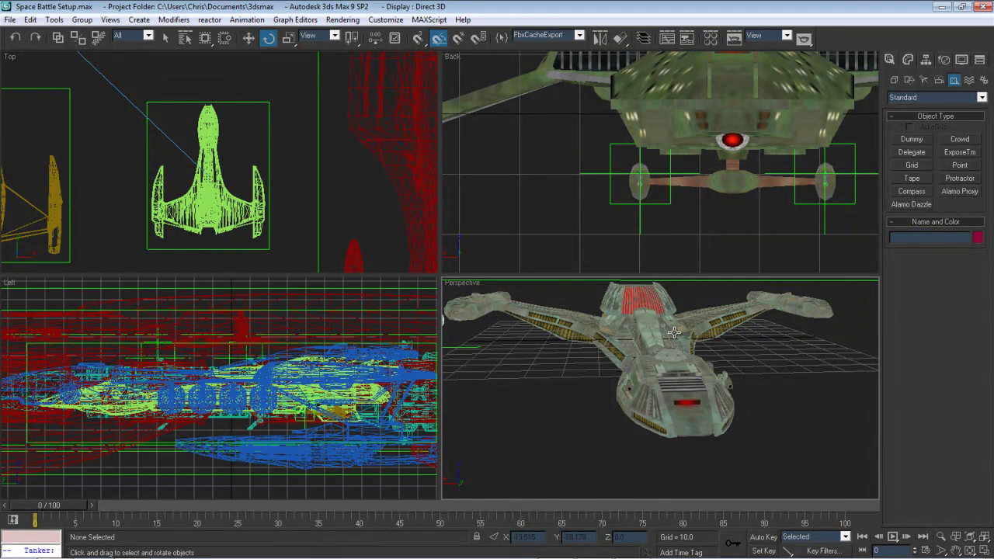
scroll(730, 353, down, 3)
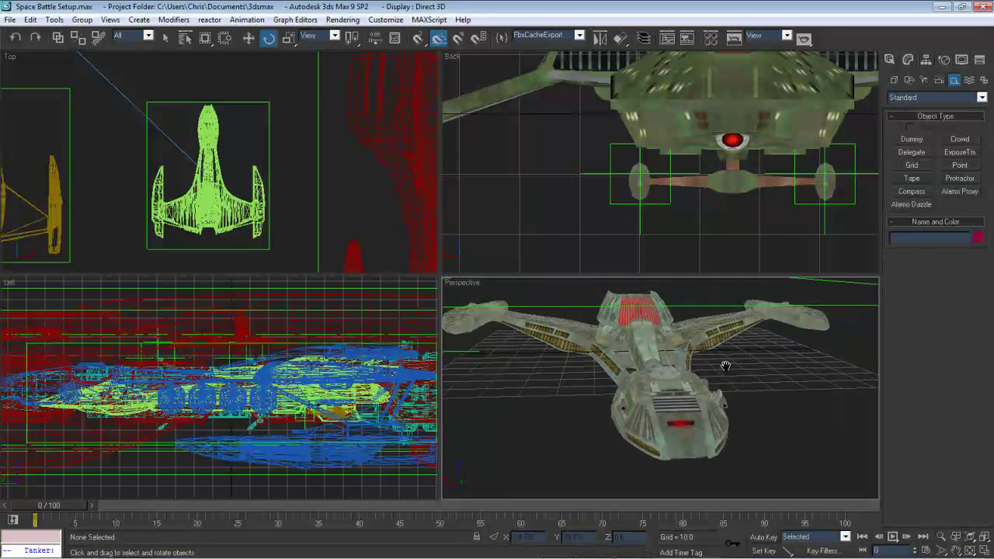
click(793, 347)
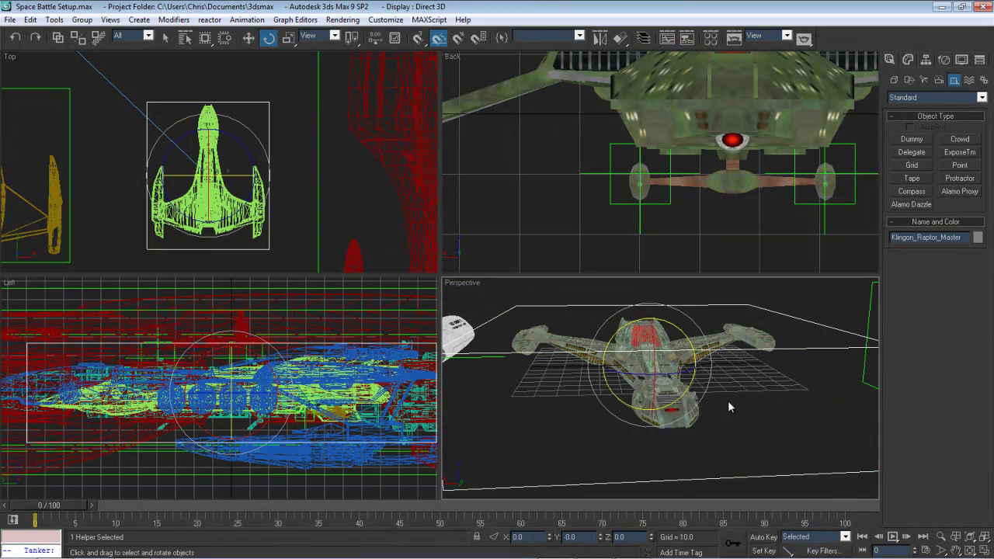
scroll(726, 403, up, 4)
scroll(745, 398, down, 2)
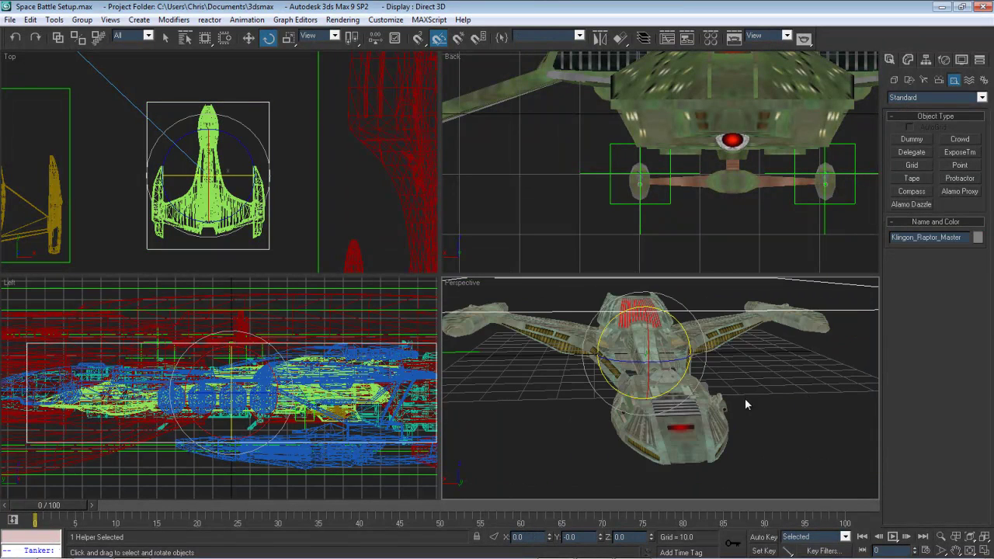
Create a Point helper with cross and box display, size 20, on the Raptor Cruiser's forward gun muzzle in the Back view
click(788, 387)
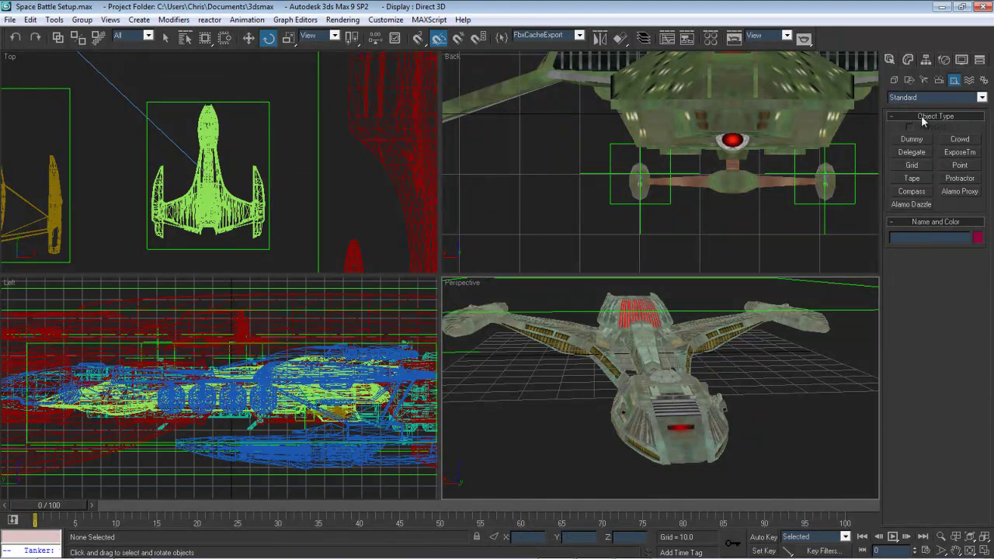
click(956, 166)
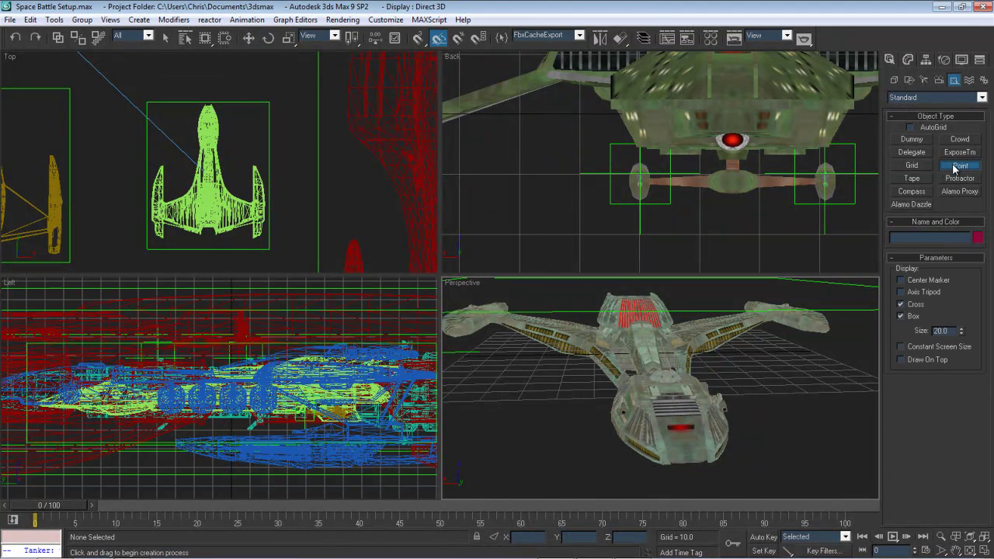
middle_drag(260, 180, 261, 207)
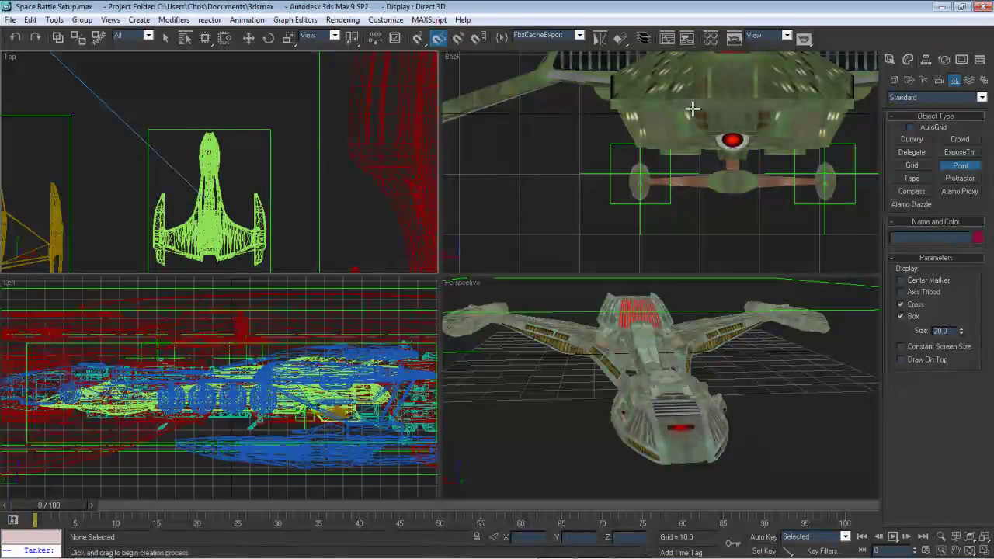
middle_drag(693, 109, 700, 144)
middle_drag(513, 249, 799, 200)
scroll(798, 200, down, 6)
middle_drag(563, 173, 620, 170)
scroll(621, 170, up, 2)
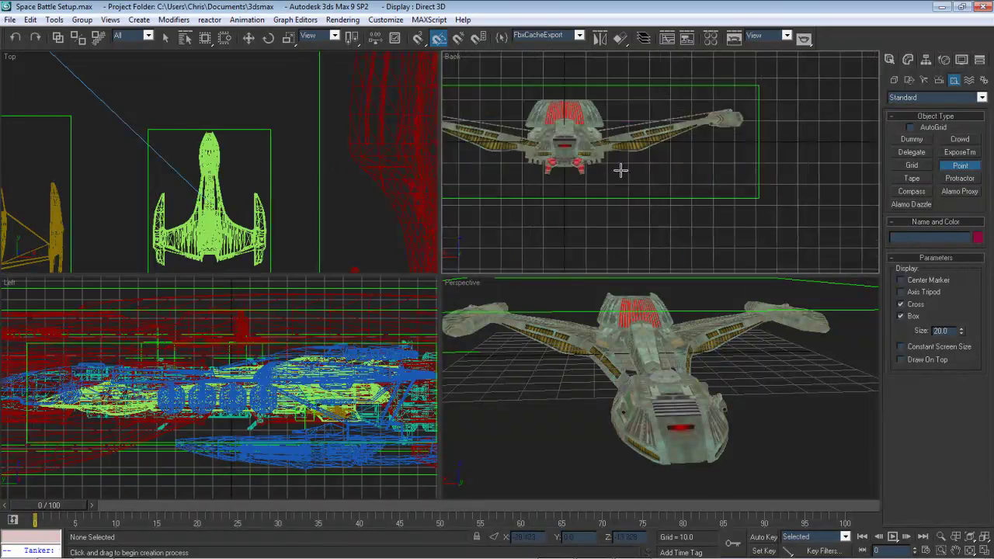
scroll(622, 170, up, 8)
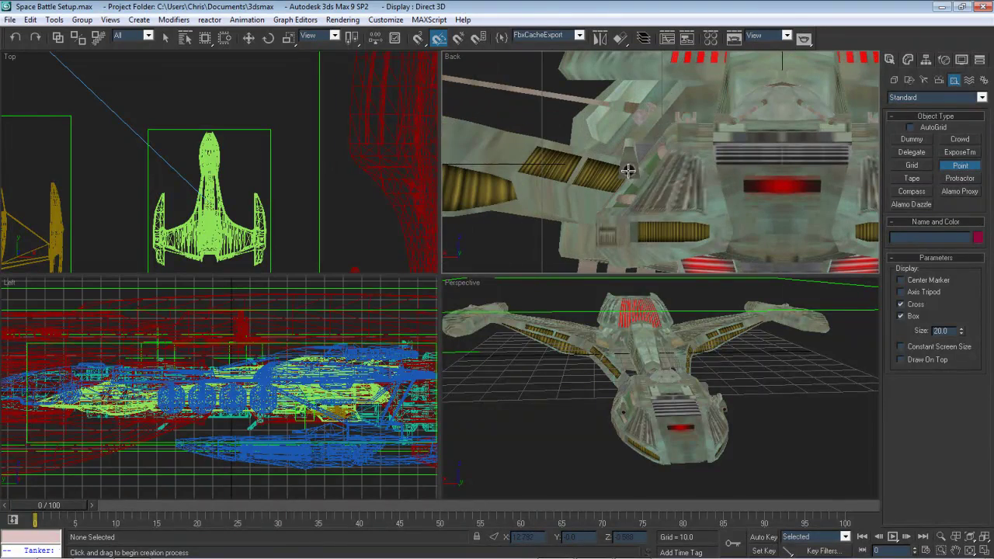
click(629, 170)
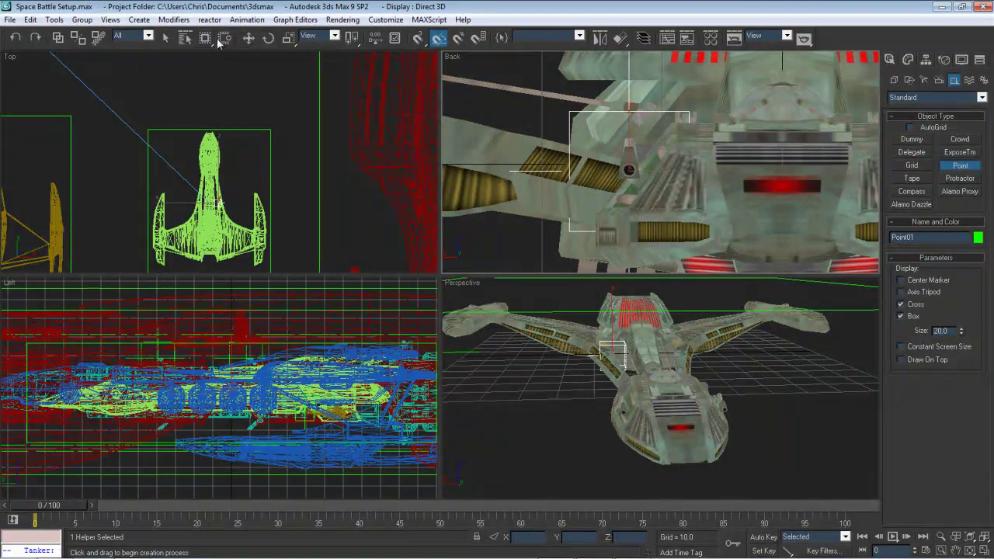
Move the point helper forward along the world Y axis to about 81.4, beside the Raptor's head section
click(249, 37)
scroll(274, 160, up, 6)
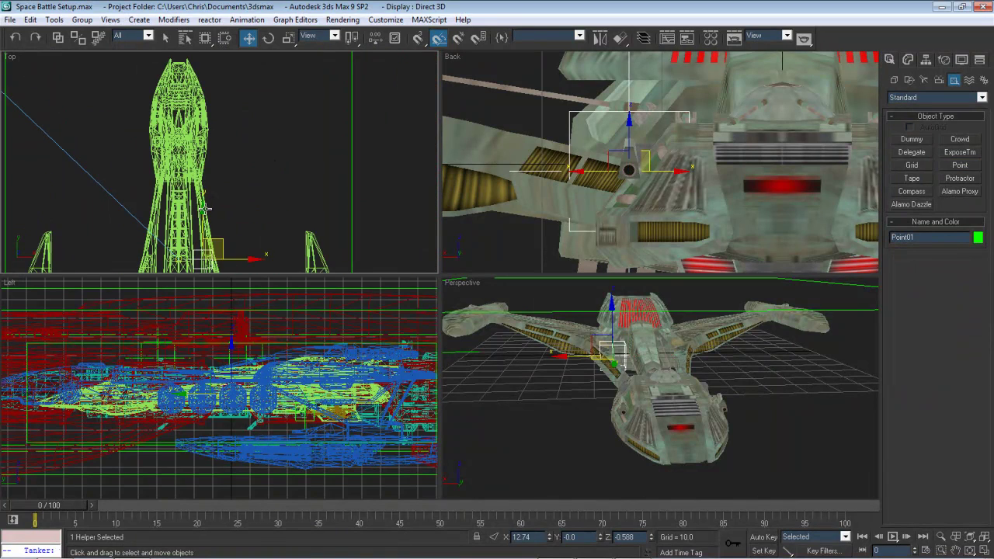
drag(202, 209, 194, 57)
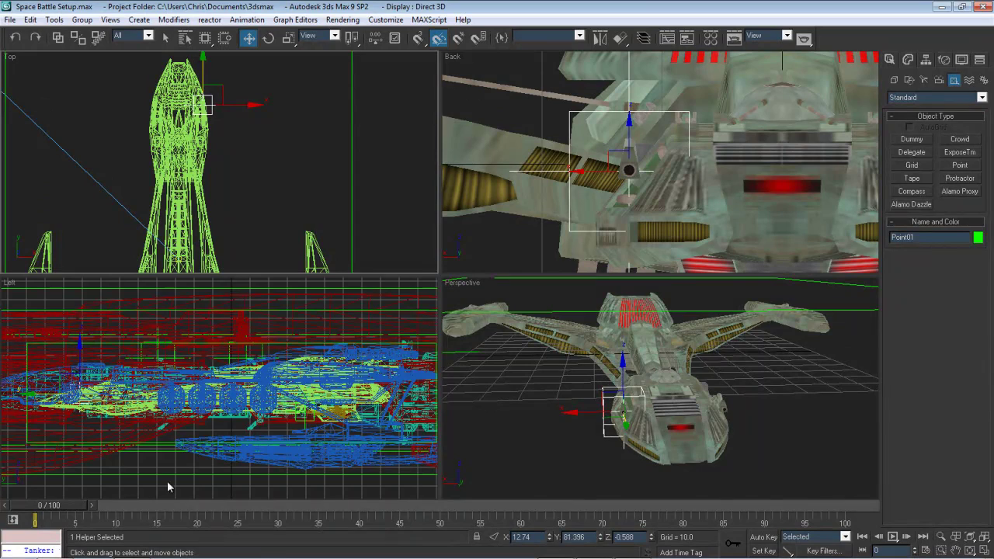
Hide every object except the Raptor Cruiser, its master dummy and the new point helper, then clear the selection
middle_drag(184, 400, 200, 398)
scroll(226, 134, down, 3)
middle_drag(273, 152, 273, 165)
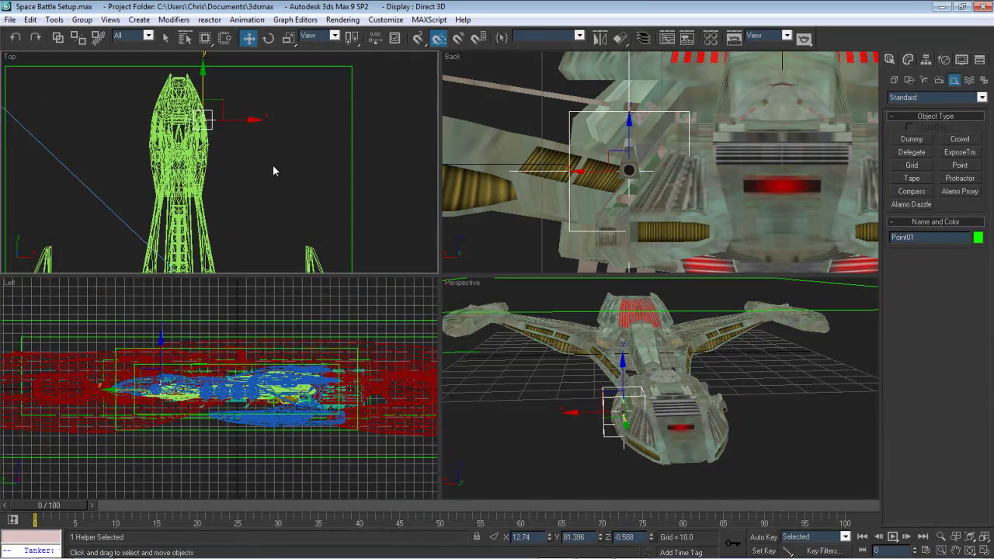
scroll(270, 165, down, 3)
click(208, 155)
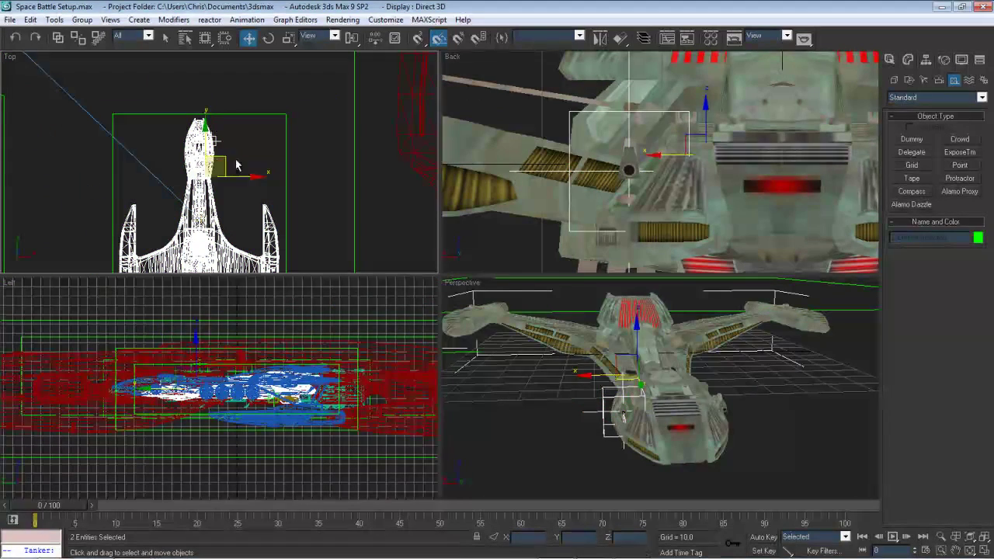
right_click(291, 148)
click(312, 97)
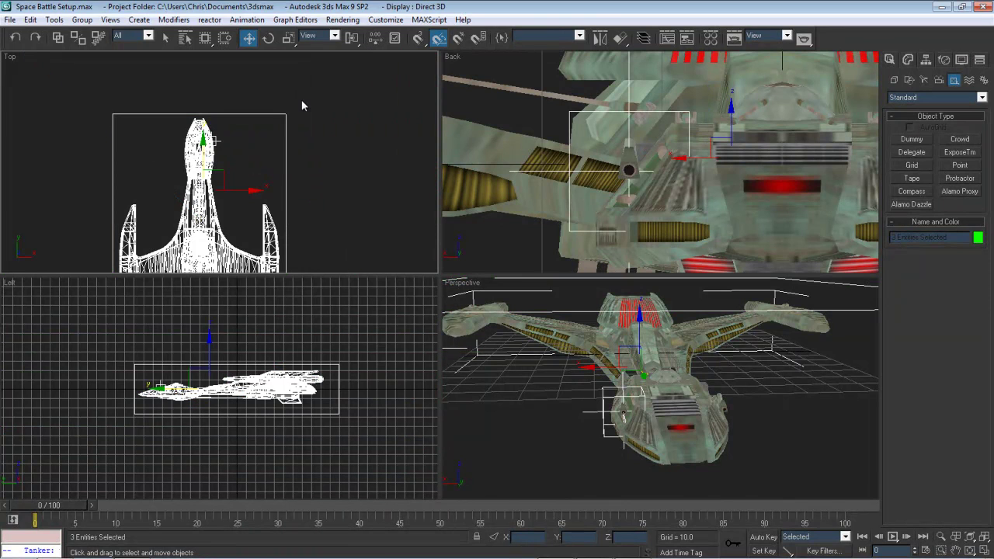
click(762, 405)
Select the point helper beside the Raptor's head and set the Left viewport's shading to Flat
scroll(261, 382, up, 5)
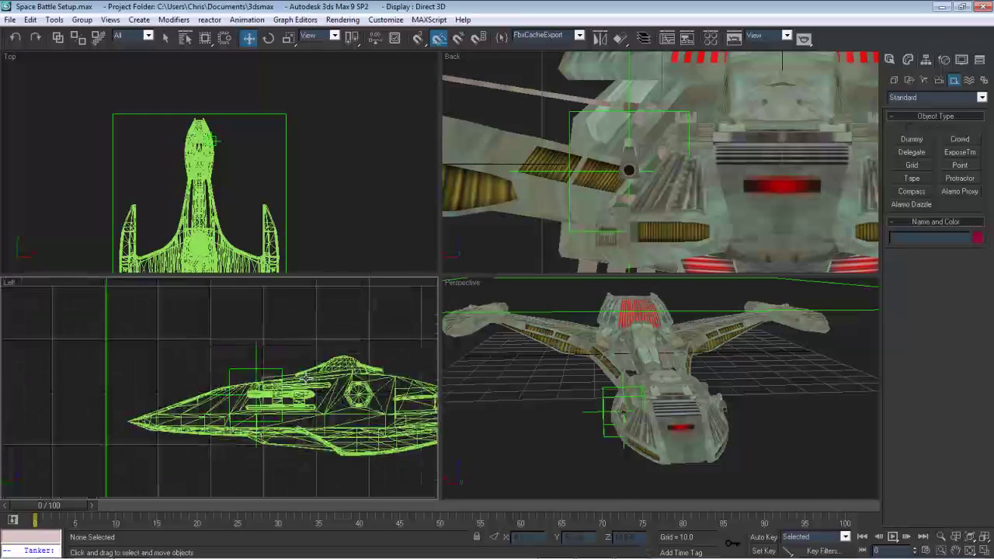
click(256, 370)
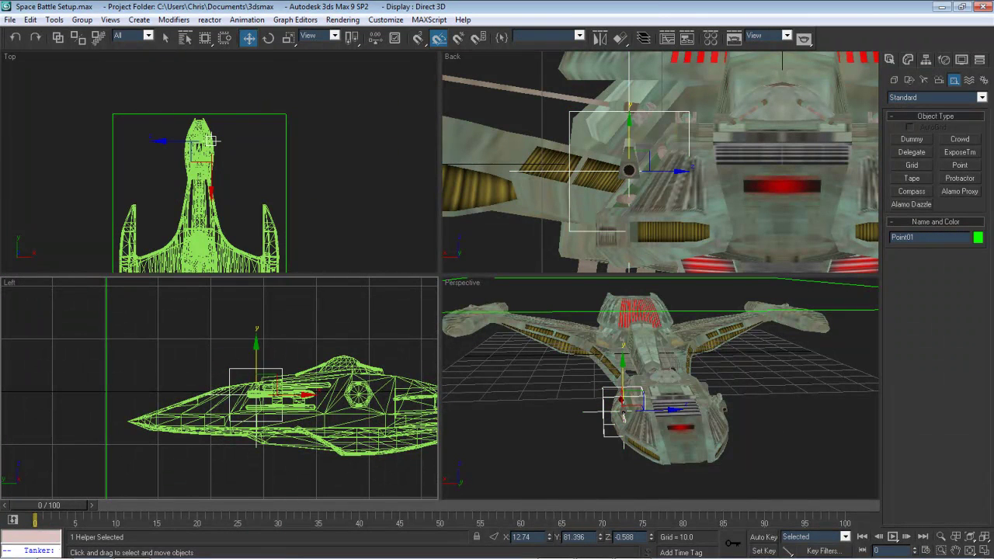
right_click(5, 288)
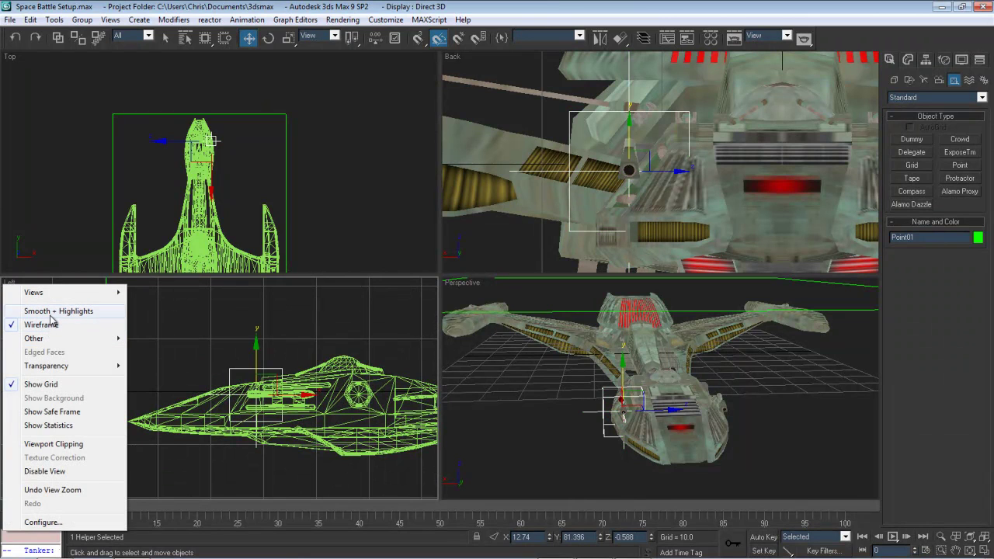
mouse_move(54, 338)
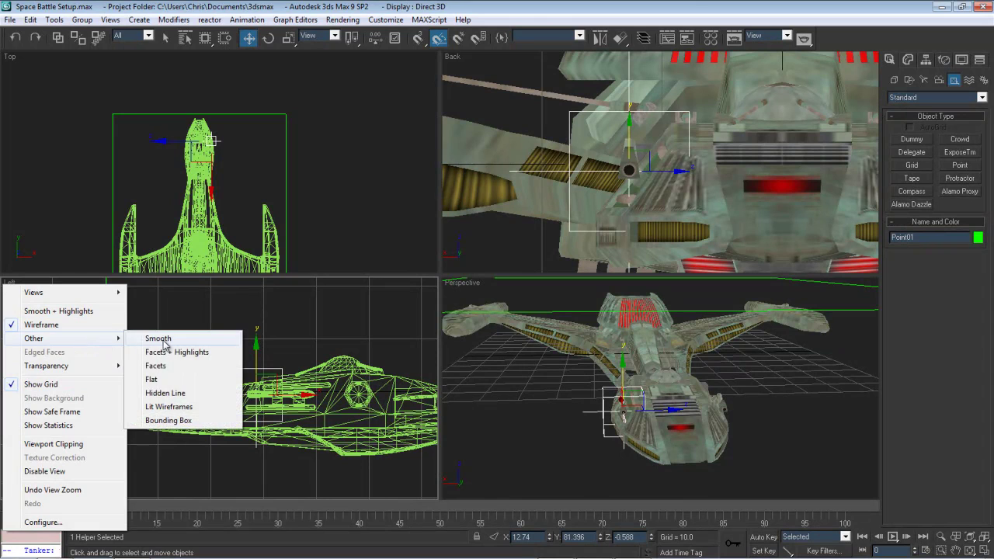
click(166, 378)
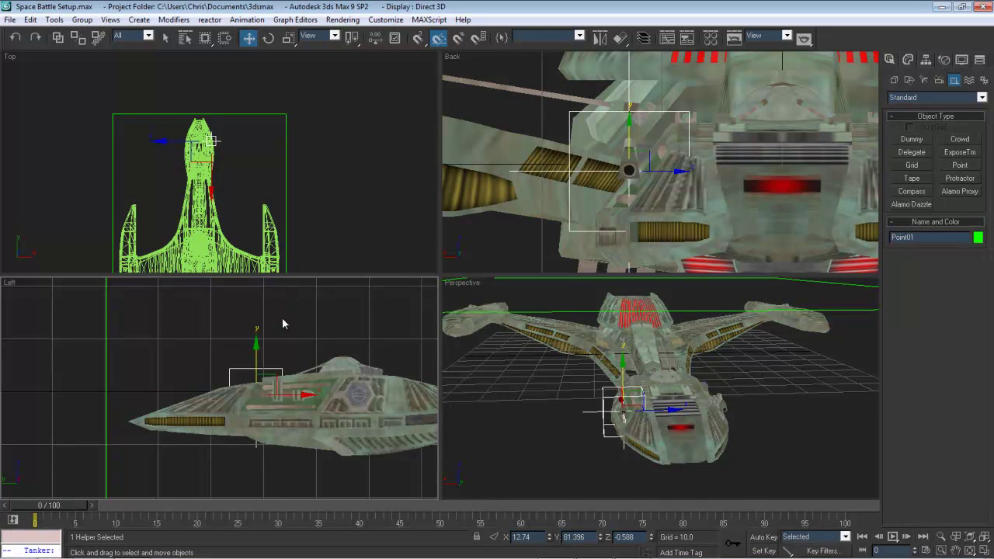
middle_drag(132, 334, 138, 333)
Change the Left viewport to the Right view so the gun beneath the point helper faces the camera
key(r)
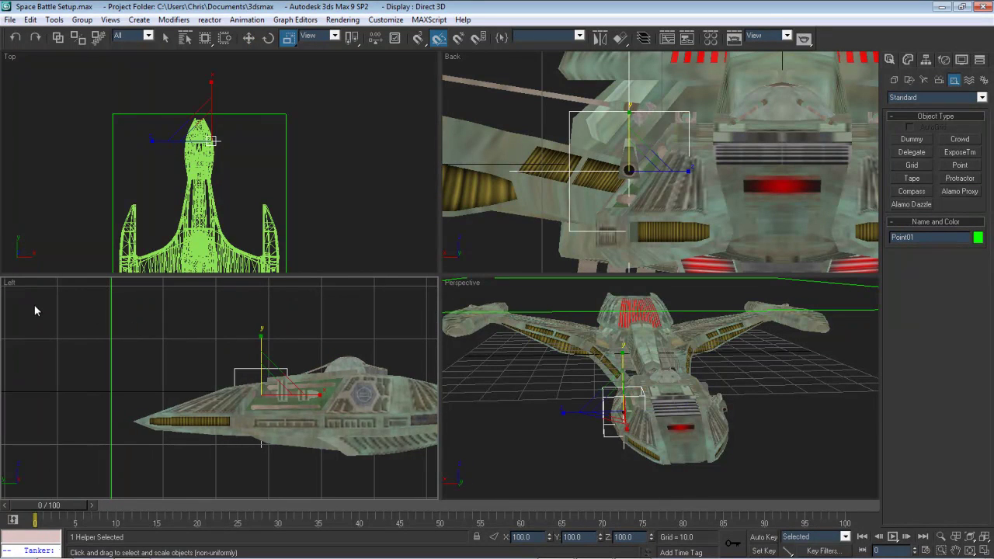
right_click(15, 285)
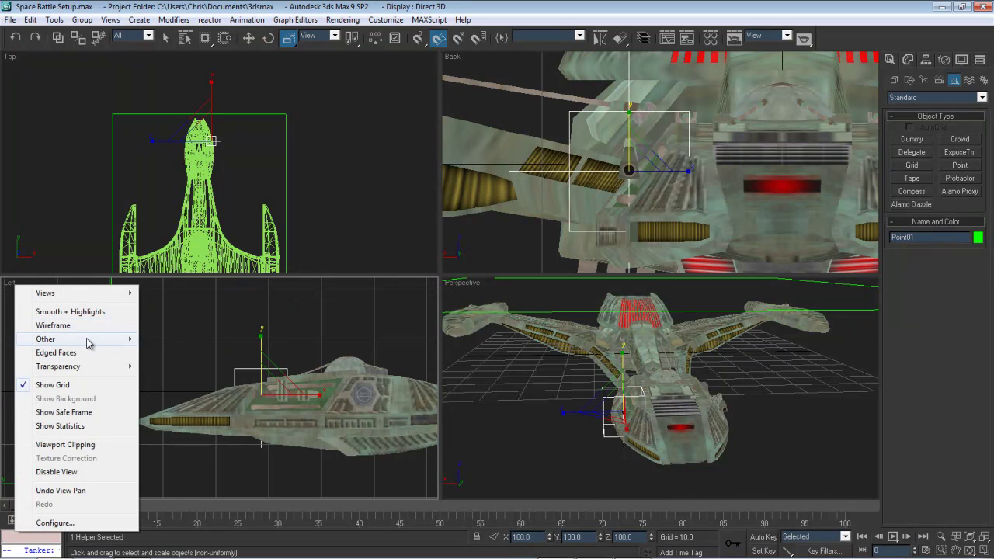
mouse_move(87, 341)
mouse_move(78, 295)
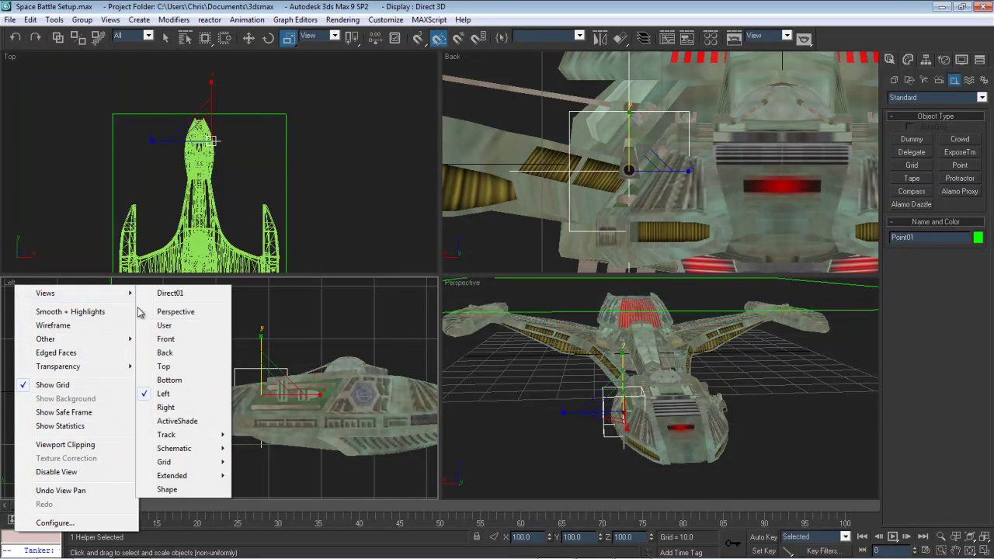
click(166, 407)
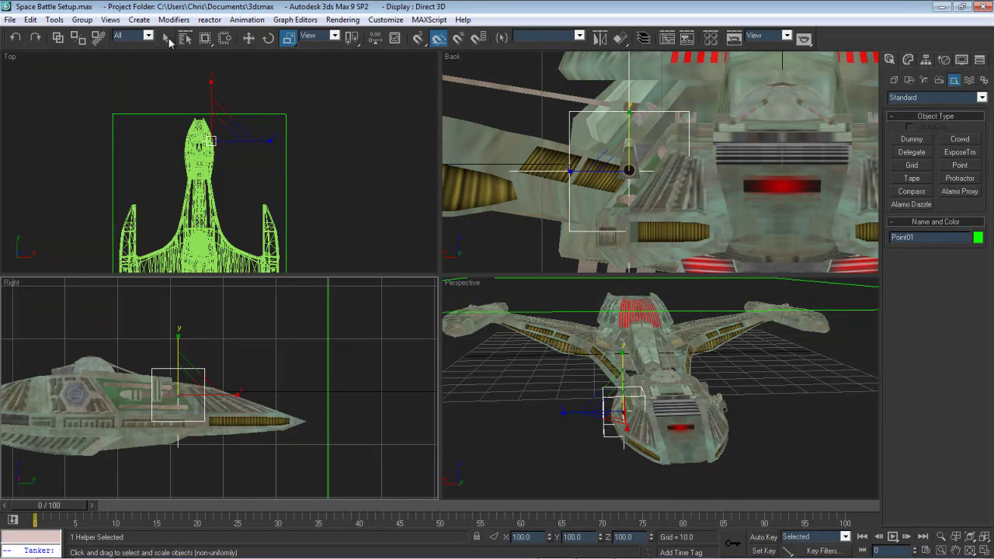
Move the point helper forward to about Y 83.2 at the gun's muzzle and check its placement in Perspective
click(248, 37)
scroll(186, 400, up, 8)
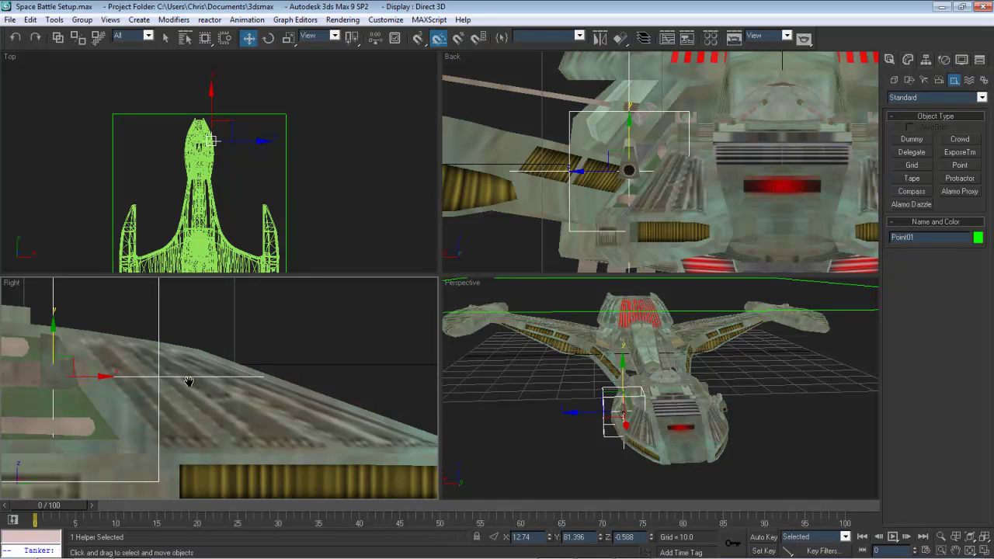
drag(160, 402, 213, 400)
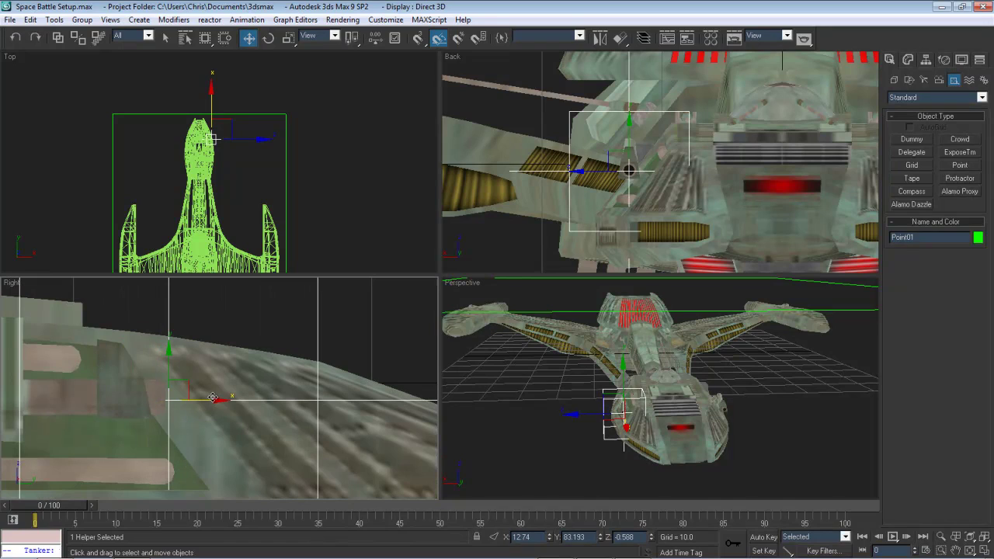
middle_click(672, 392)
scroll(672, 392, up, 10)
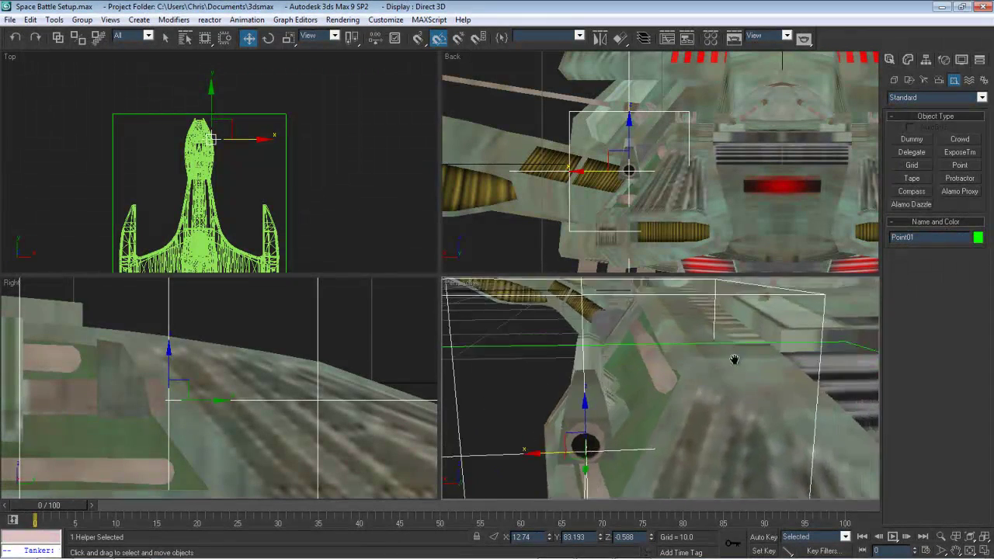
scroll(728, 359, down, 10)
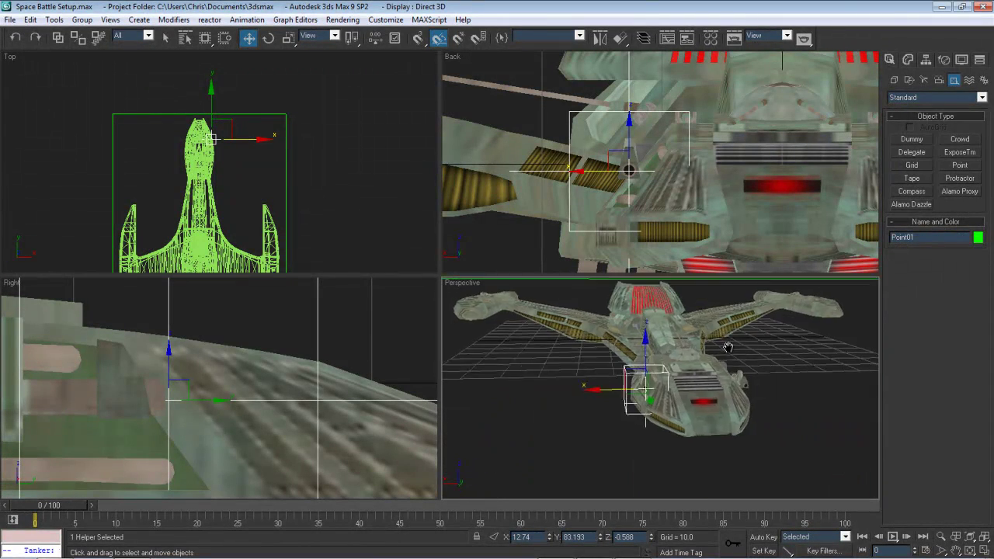
Rename the point helper on the Raptor's gun to Raptor_Lsr_01
scroll(699, 186, down, 8)
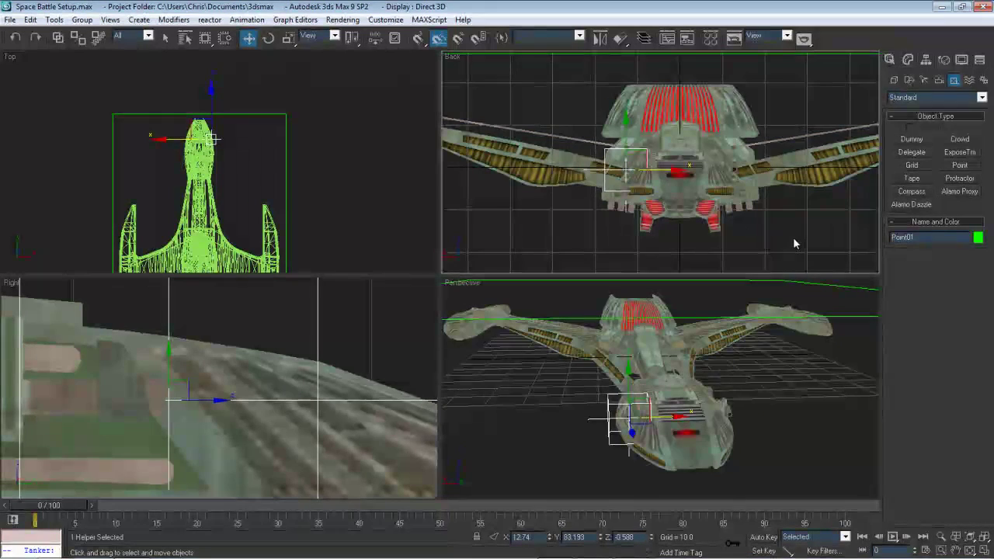
double_click(894, 237)
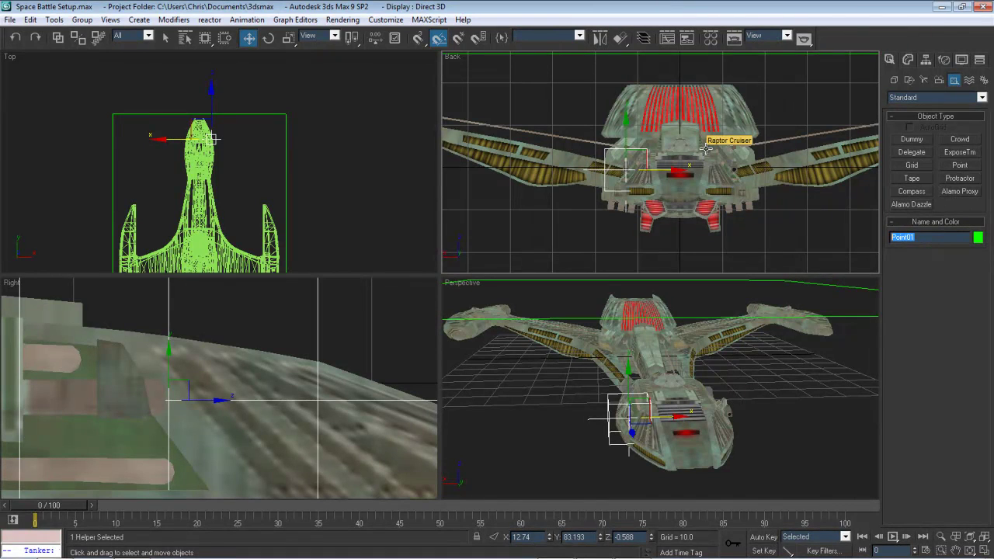
text(Raptor_Lsr_)
Clone the laser helper as an instance named Raptor_Lsr_02 and set its X position to -12.74 for the opposite gun
right_click(630, 168)
click(664, 221)
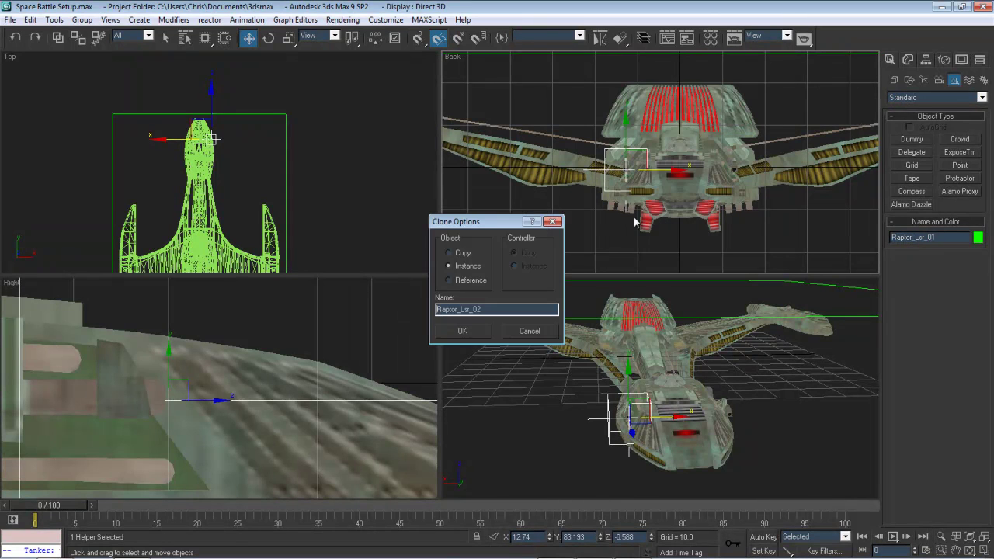
click(464, 331)
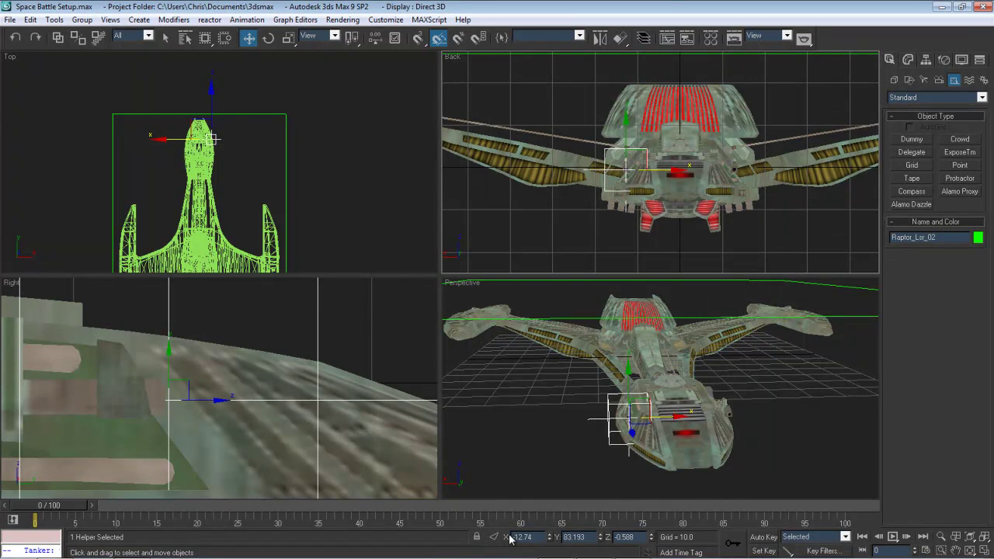
key(Return)
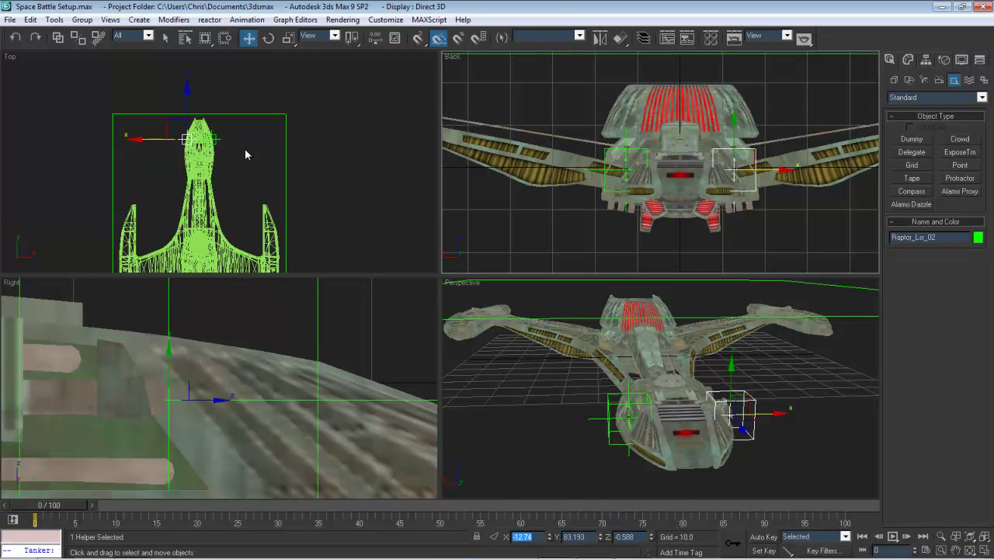
Link both Raptor laser helpers to the Raptor Cruiser mesh, then select the Klingon_Raptor_Master dummy
alt+middle_drag(245, 155, 308, 223)
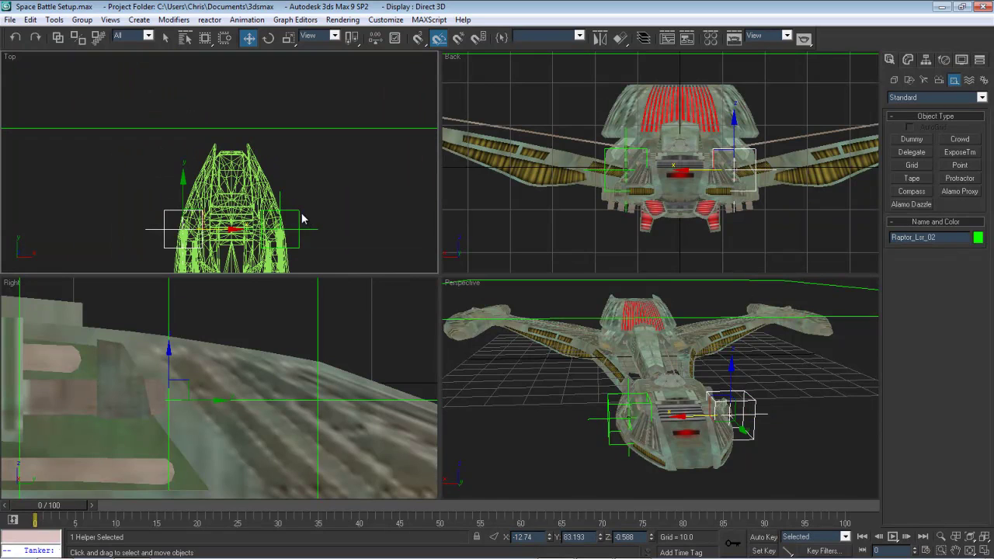
ctrl+click(300, 212)
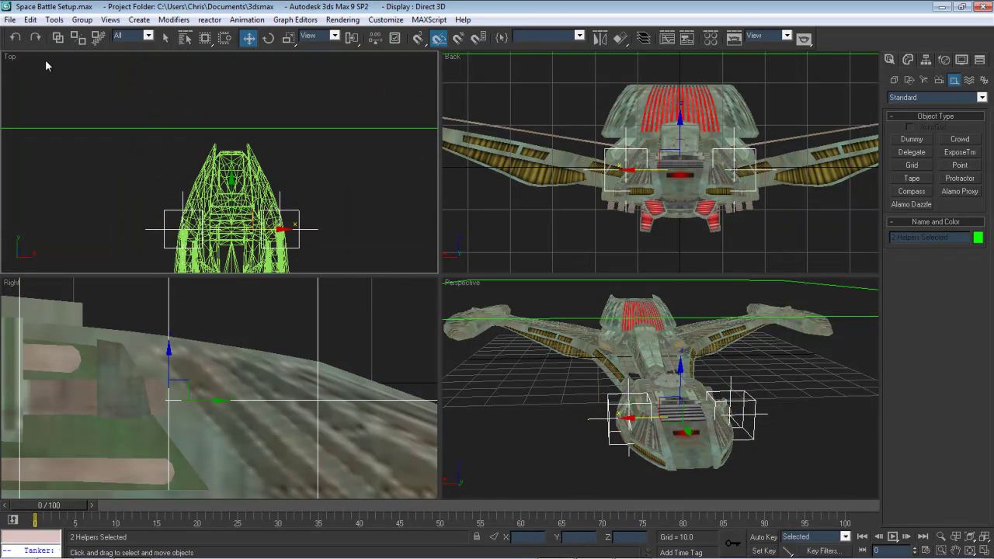
click(60, 38)
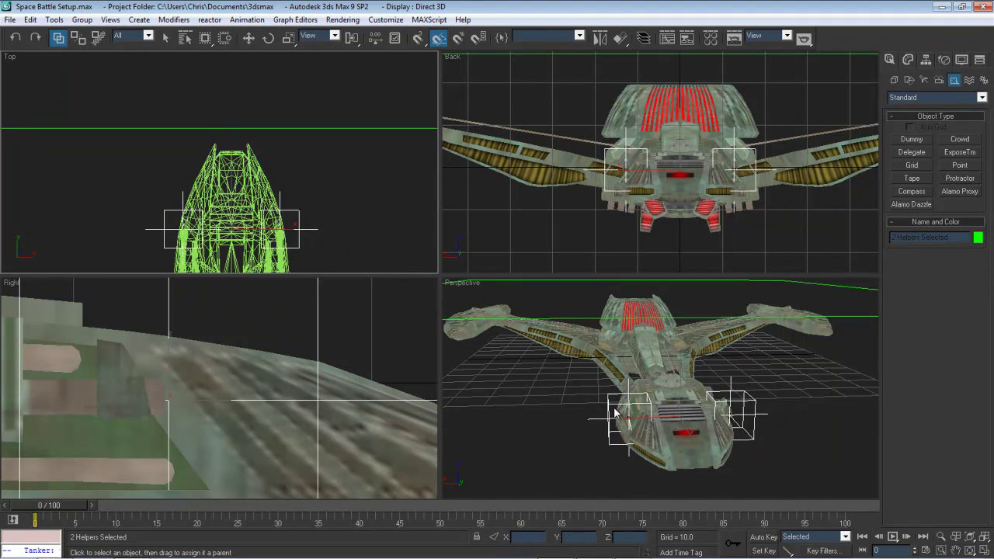
drag(610, 404, 555, 348)
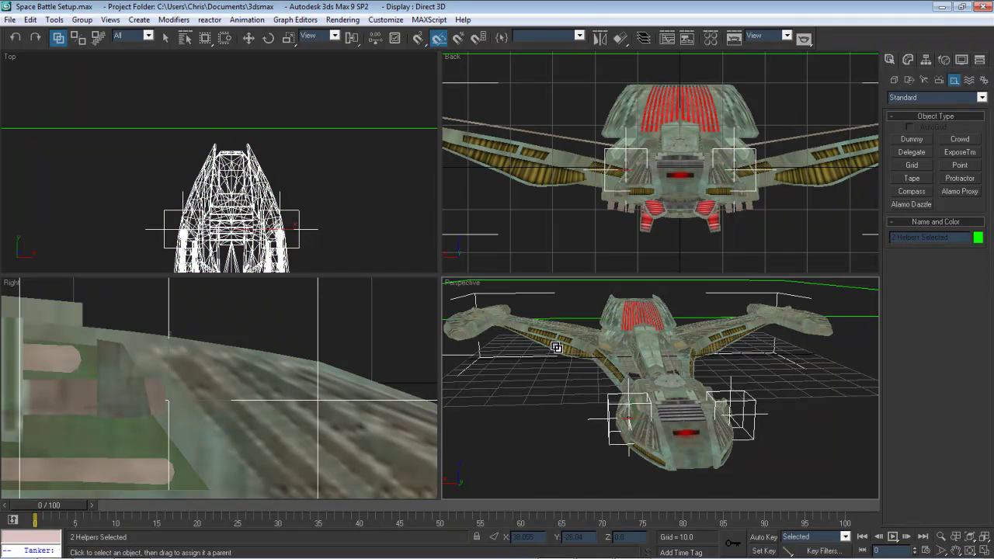
click(556, 347)
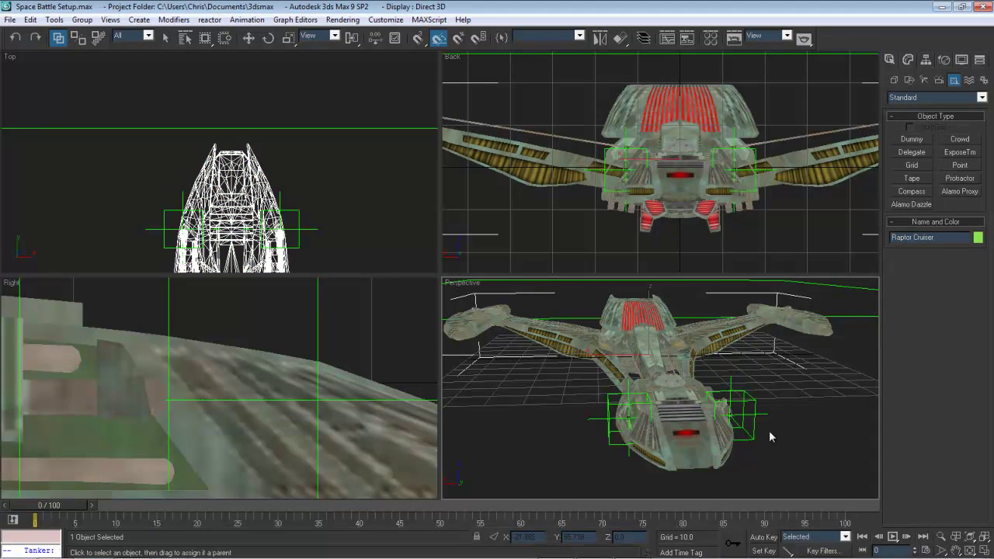
scroll(771, 437, down, 4)
click(767, 350)
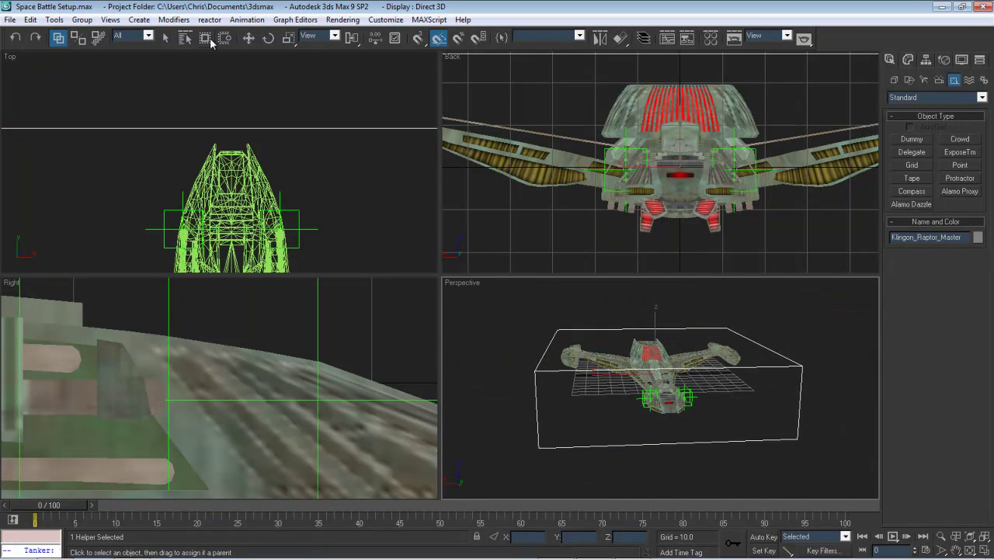
Try rotating the Klingon_Raptor_Master dummy in Perspective to test the ship's linked hierarchy, and deselect it
click(268, 38)
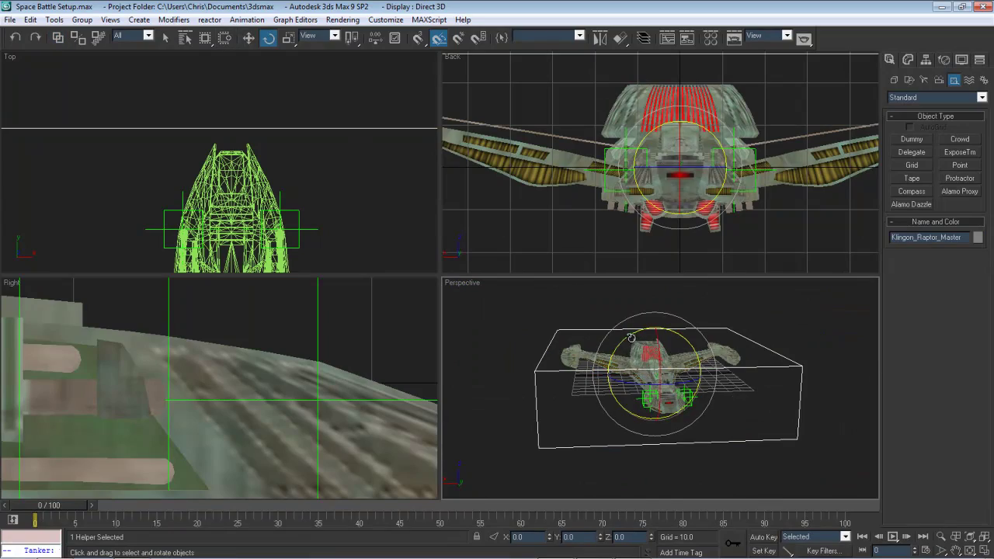
mouse_move(631, 342)
mouse_down()
mouse_move(568, 349)
mouse_move(668, 327)
mouse_move(625, 335)
mouse_up()
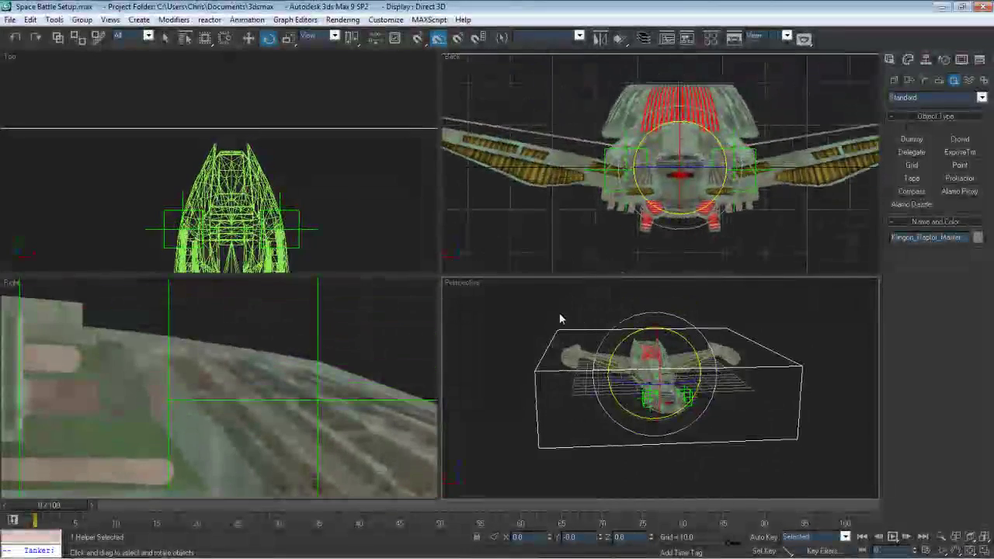
click(583, 338)
scroll(619, 369, up, 3)
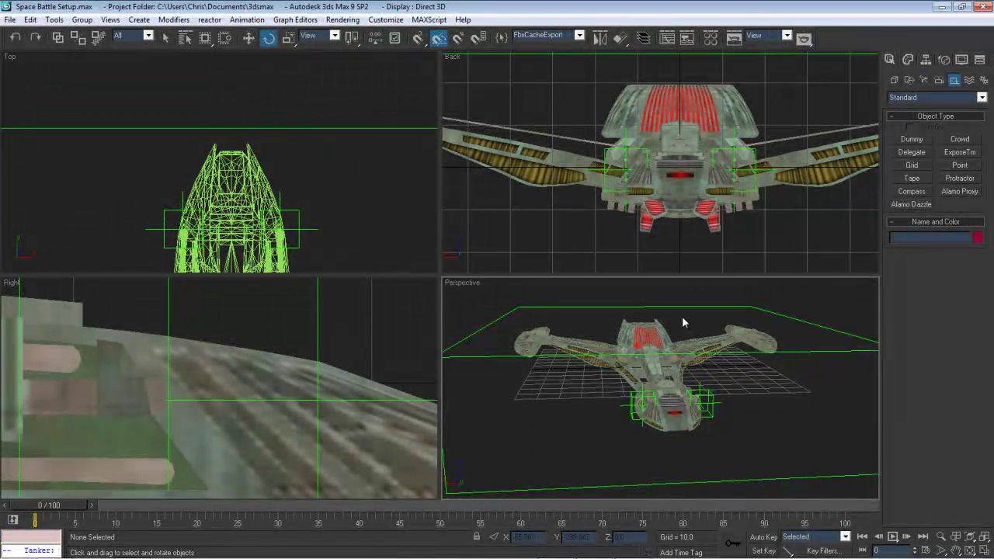
scroll(700, 329, up, 3)
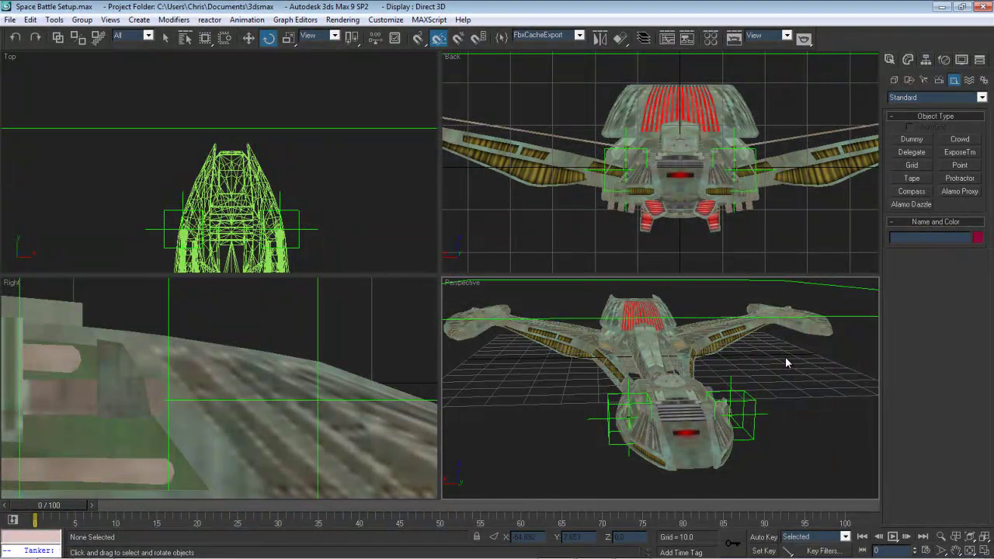
scroll(785, 357, down, 4)
Unhide all objects so the complete fleet is available in the Perspective view
right_click(728, 373)
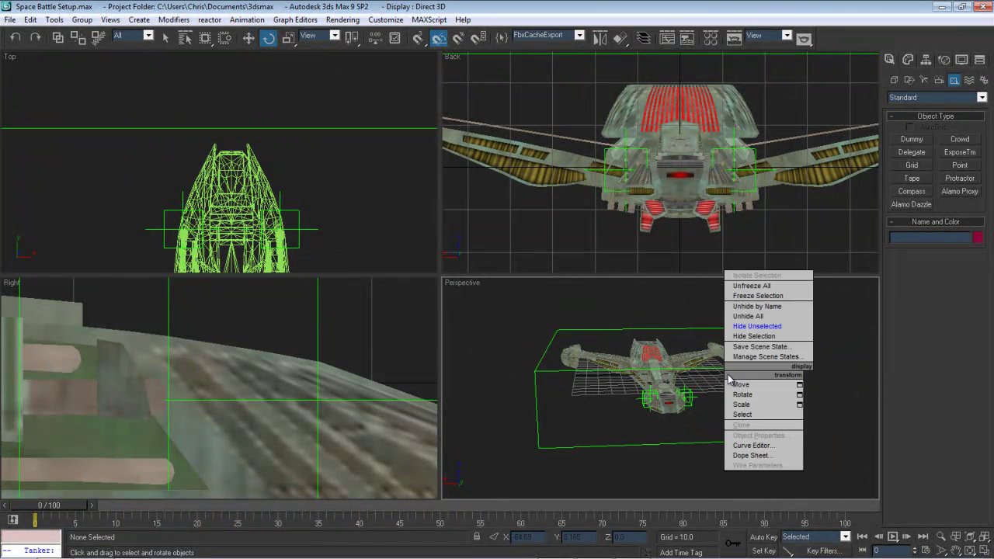
click(766, 316)
scroll(750, 394, down, 4)
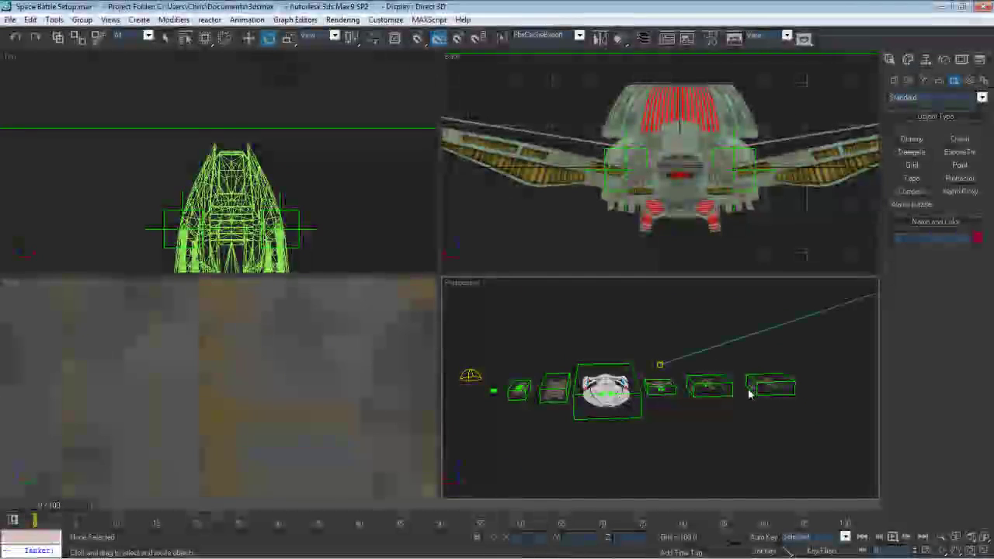
scroll(751, 393, up, 2)
scroll(761, 396, down, 2)
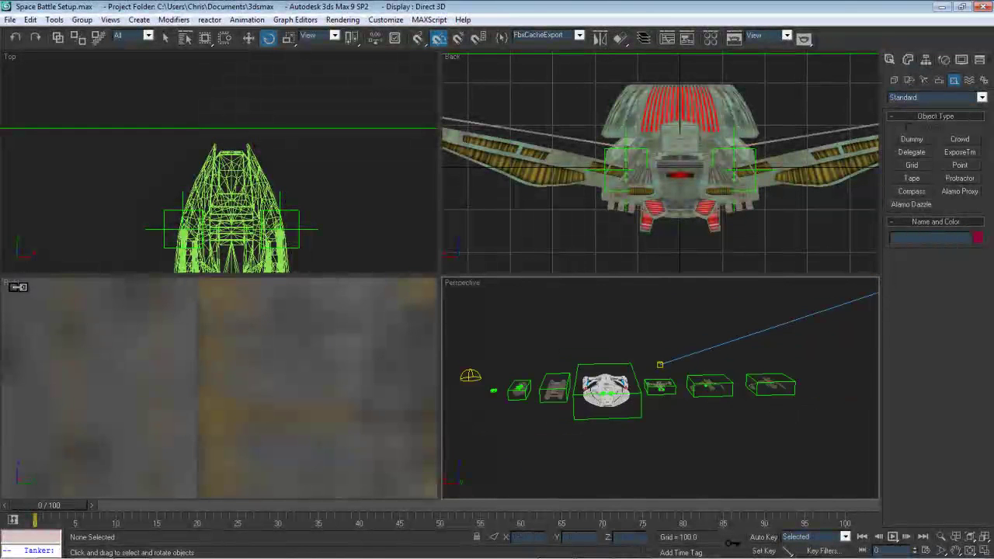
Switch the Right viewport to wireframe display and fit the ships in it
right_click(18, 286)
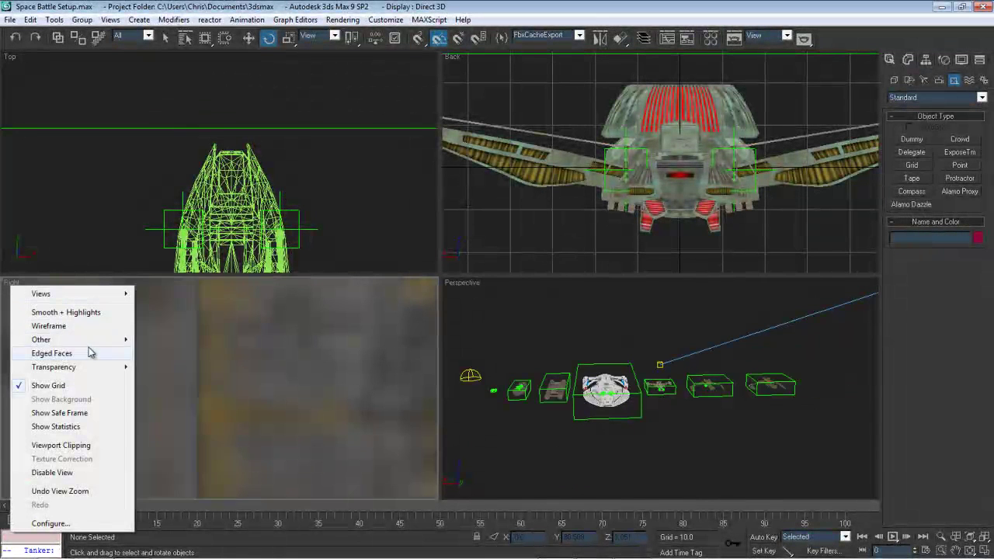
click(51, 327)
scroll(276, 334, down, 6)
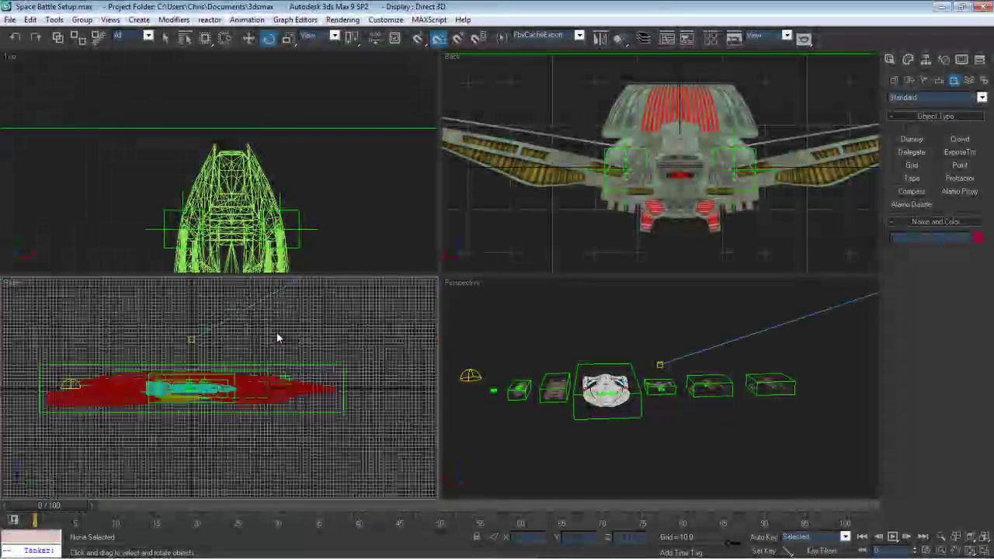
Select the Raptor_Lsr_02 helper on the Raptor Cruiser and check its position values with the Move tool
scroll(628, 412, up, 3)
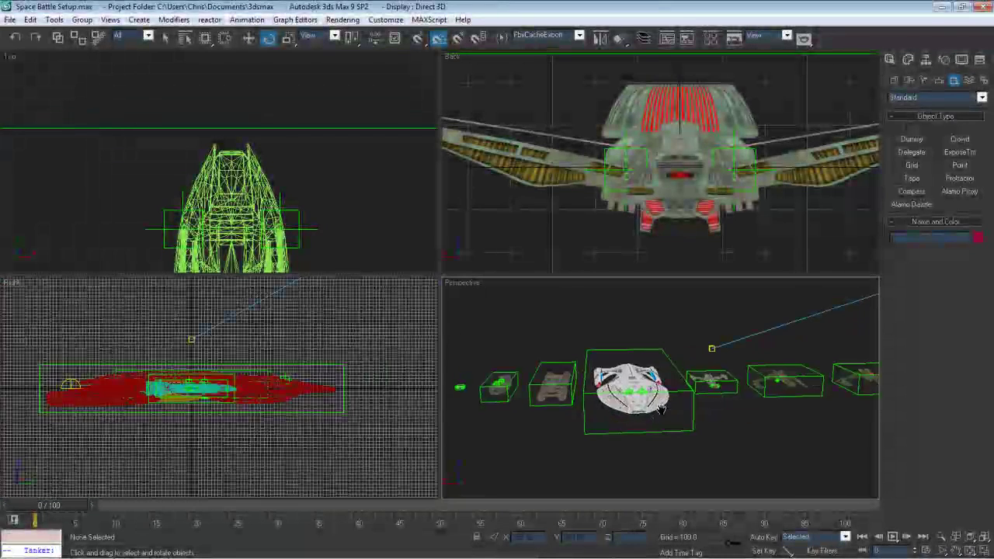
middle_drag(661, 409, 584, 416)
scroll(633, 407, up, 3)
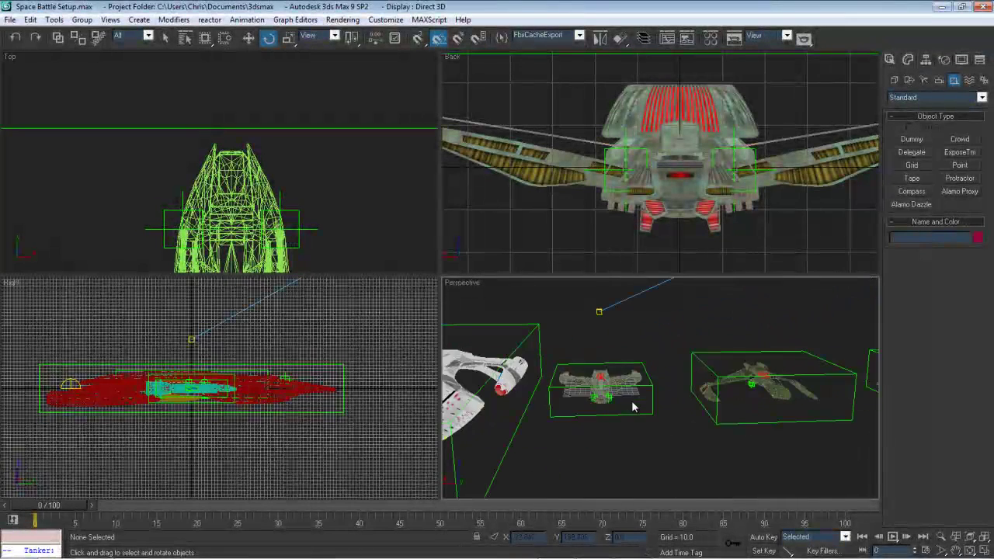
scroll(668, 401, up, 2)
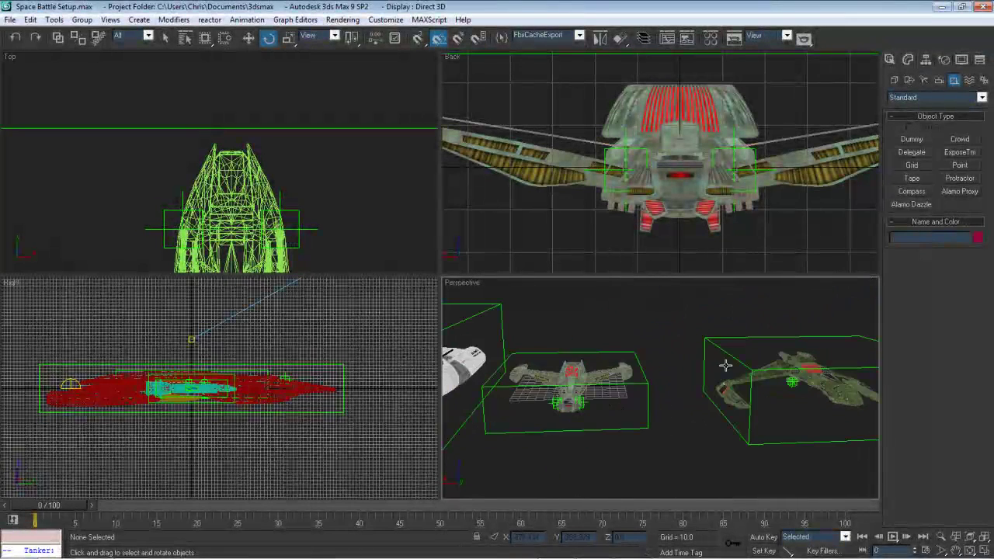
middle_drag(724, 365, 786, 337)
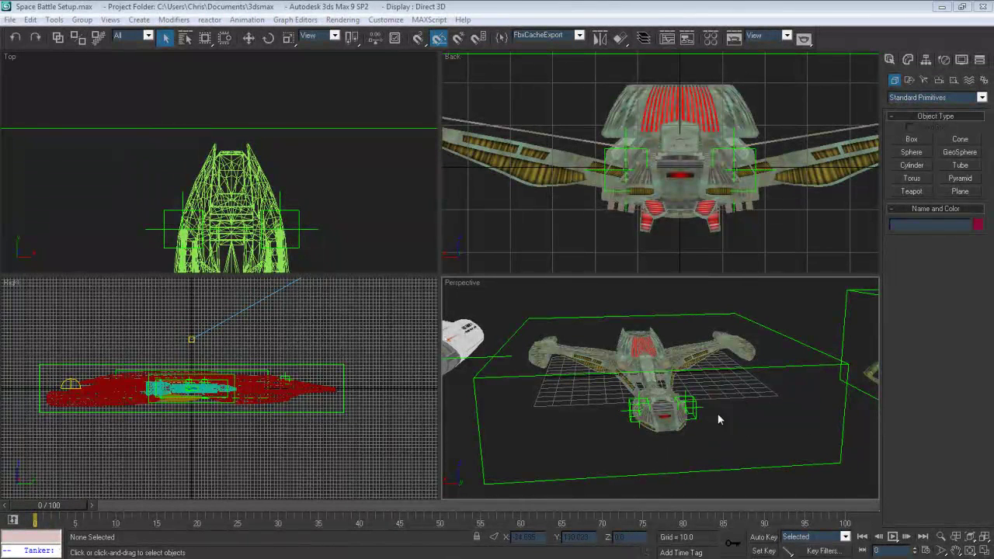
click(690, 405)
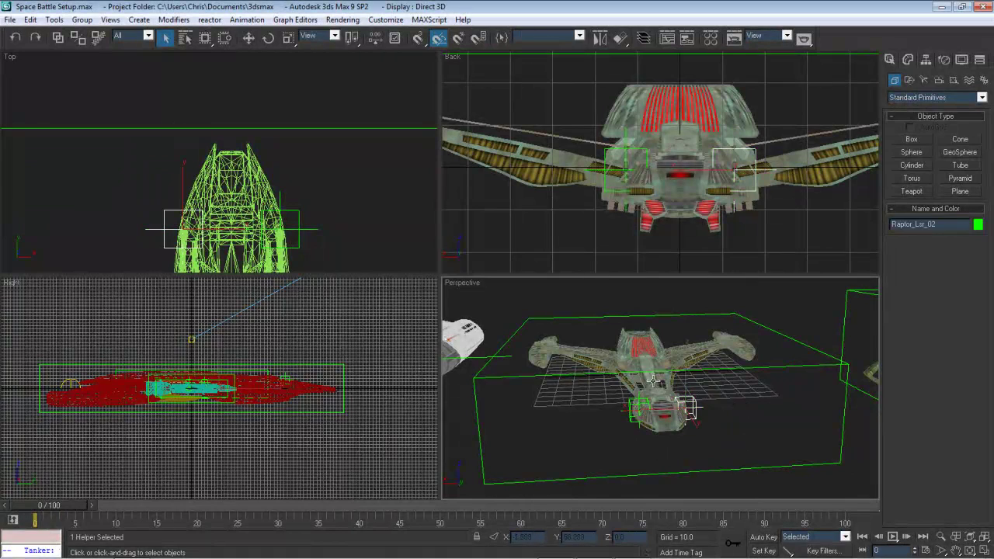
click(249, 38)
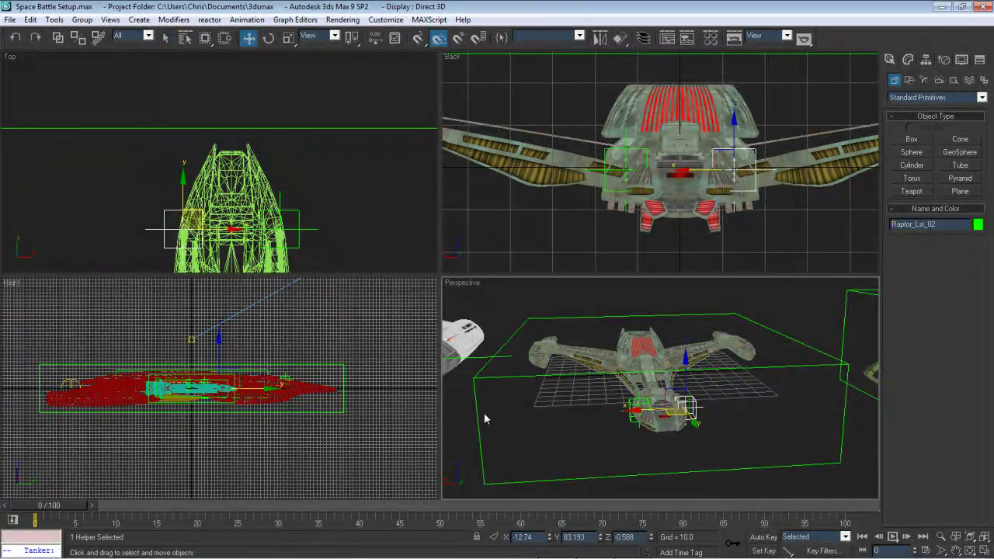
Select the Klingon_Raptor_Master dummy and move it along the X axis to about 66.16
click(503, 342)
mouse_move(560, 345)
middle_down()
mouse_move(601, 357)
mouse_move(579, 344)
middle_up()
scroll(591, 347, down, 5)
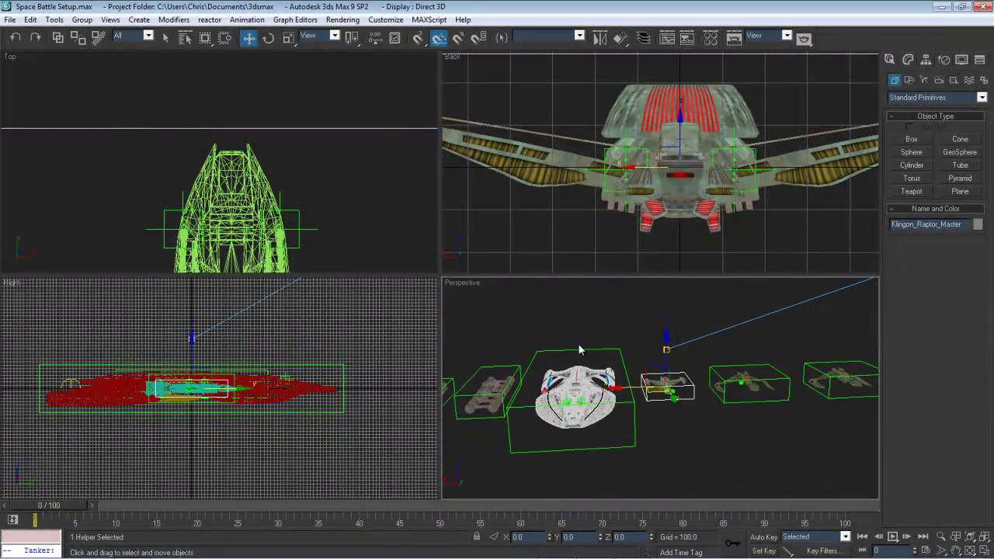
key(z)
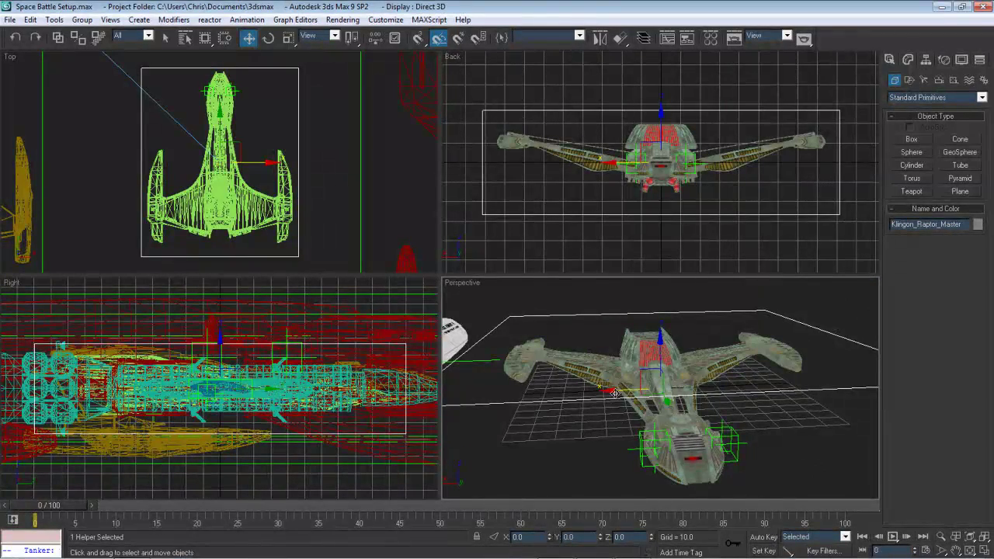
drag(612, 390, 528, 398)
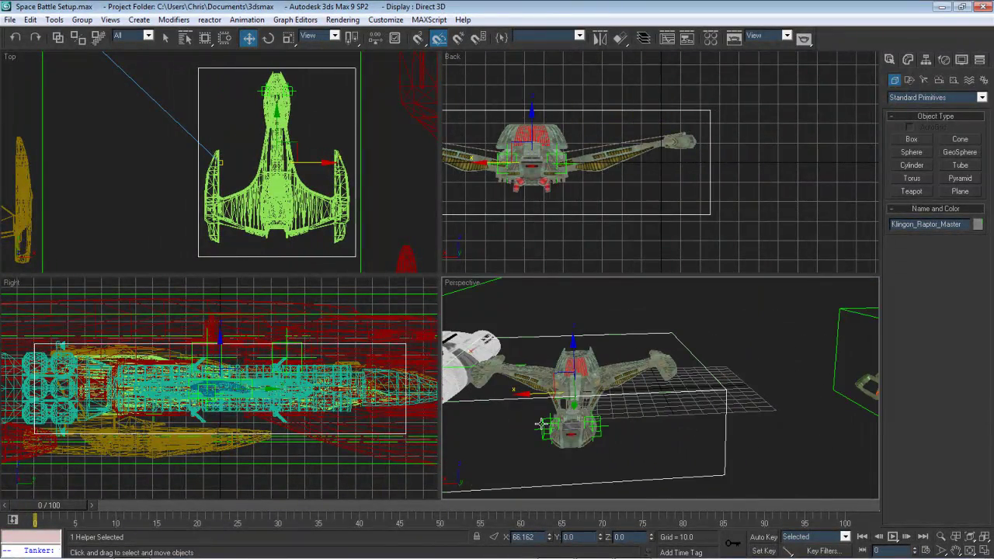
Clone the Raptor_Lsr_01 helper as an instance named Raptor_Lsr_03 and set its X position to -78.902
click(542, 423)
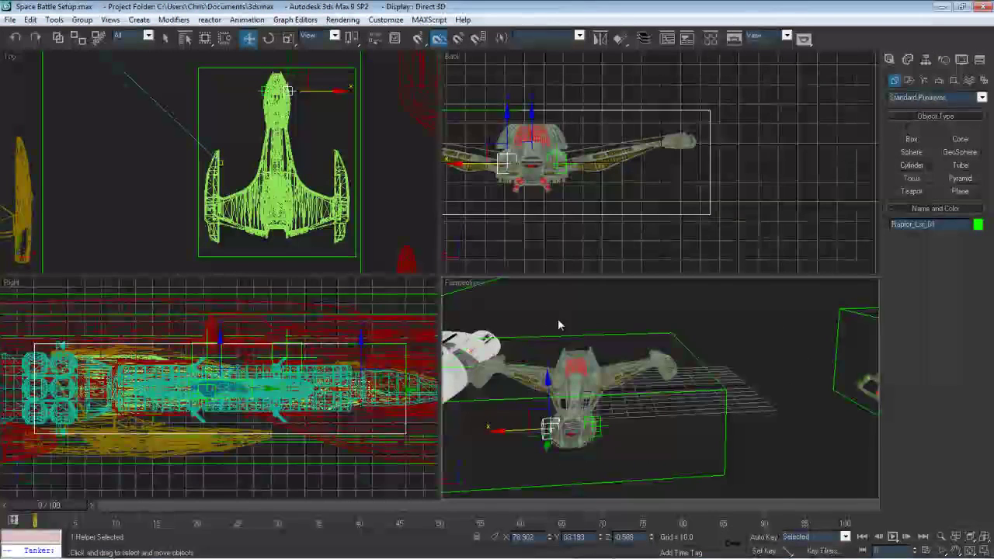
right_click(647, 311)
click(645, 338)
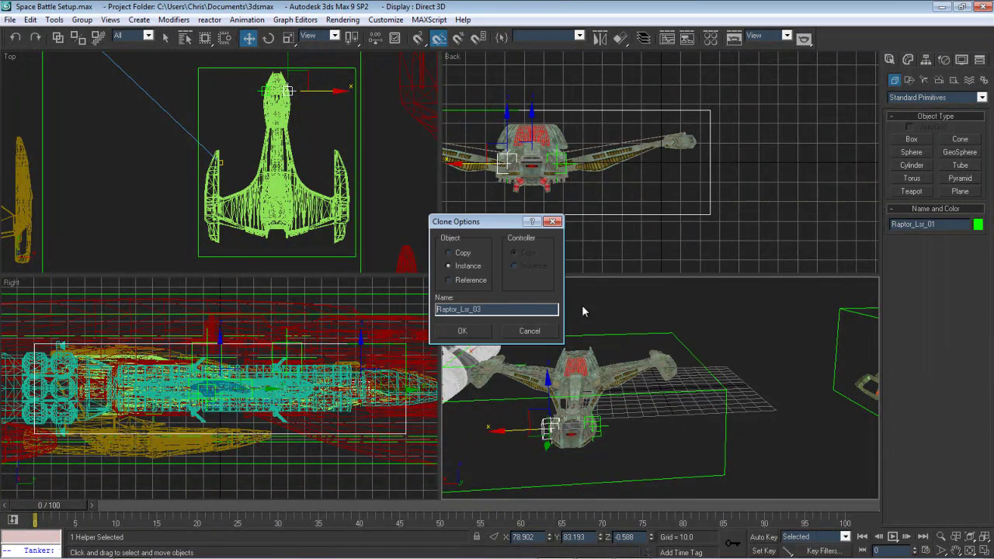
click(463, 331)
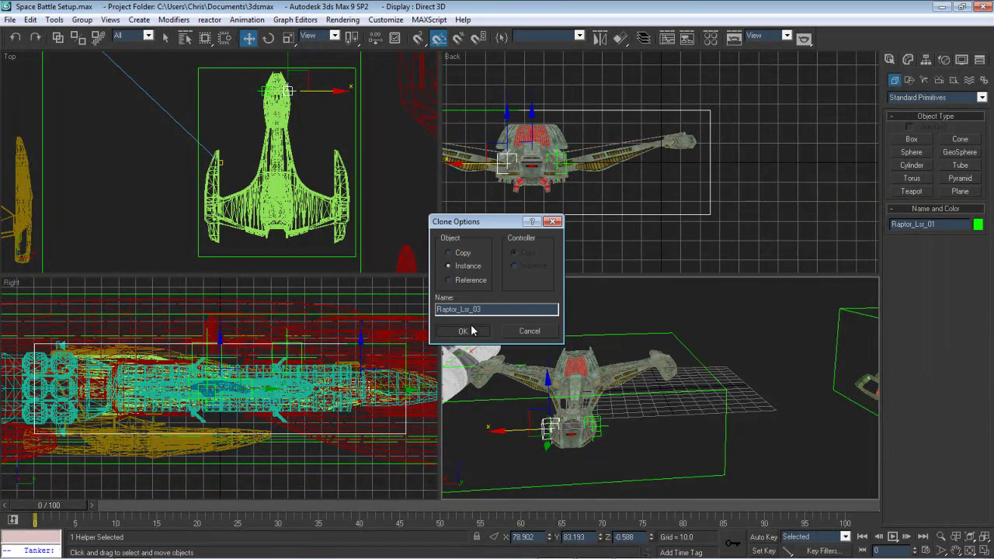
double_click(522, 537)
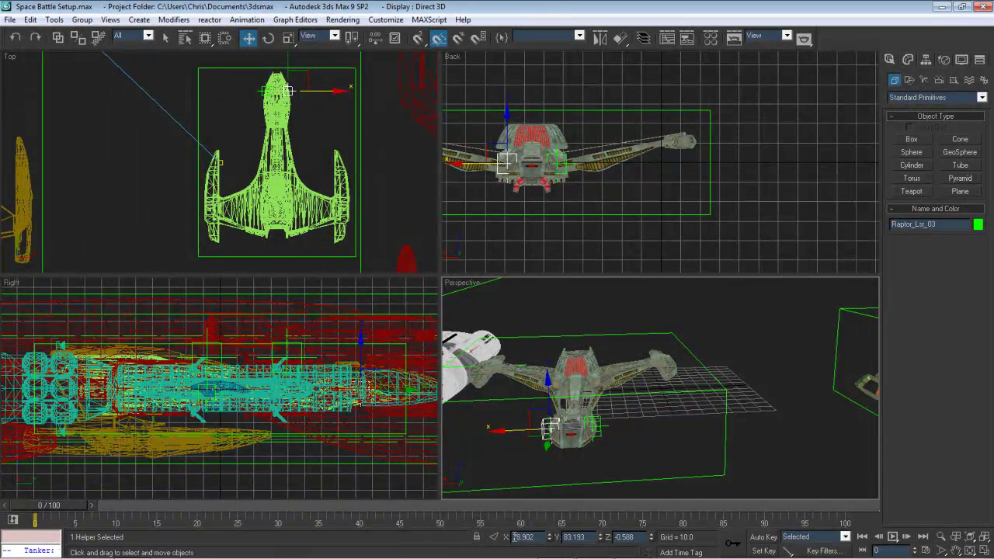
key(Return)
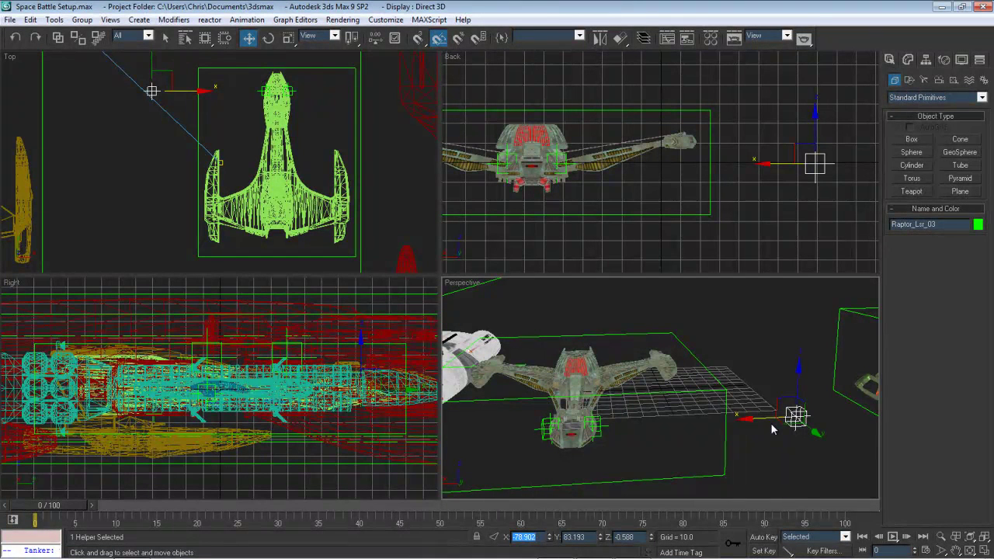
Delete the misplaced Raptor_Lsr_03 helper and reset the Klingon_Raptor_Master dummy's X position to 0
key(BackSpace)
key(Delete)
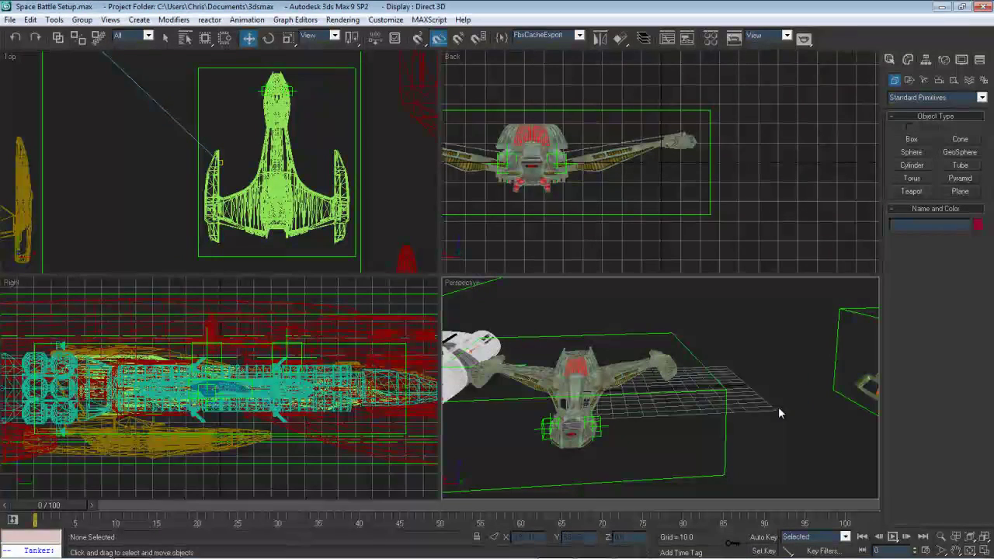
click(705, 390)
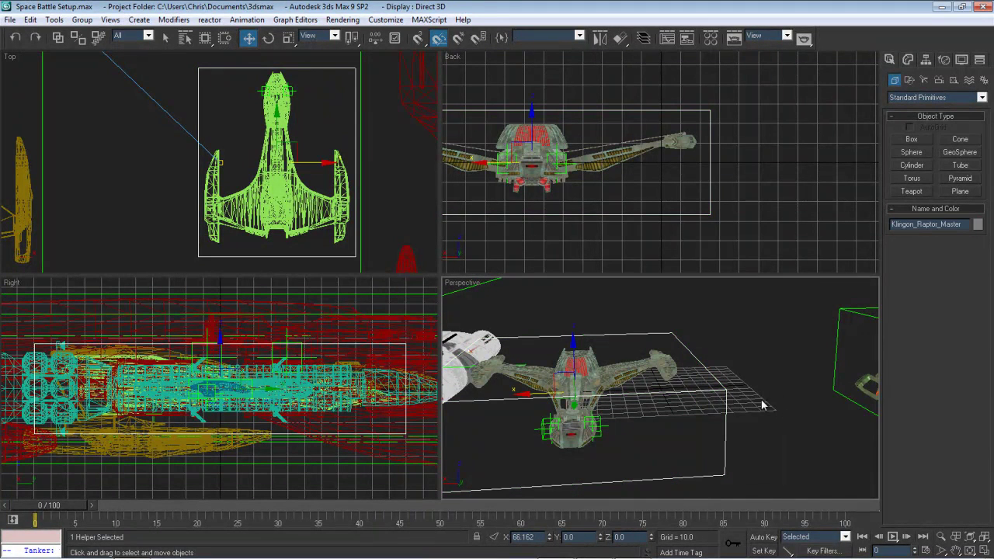
right_click(551, 536)
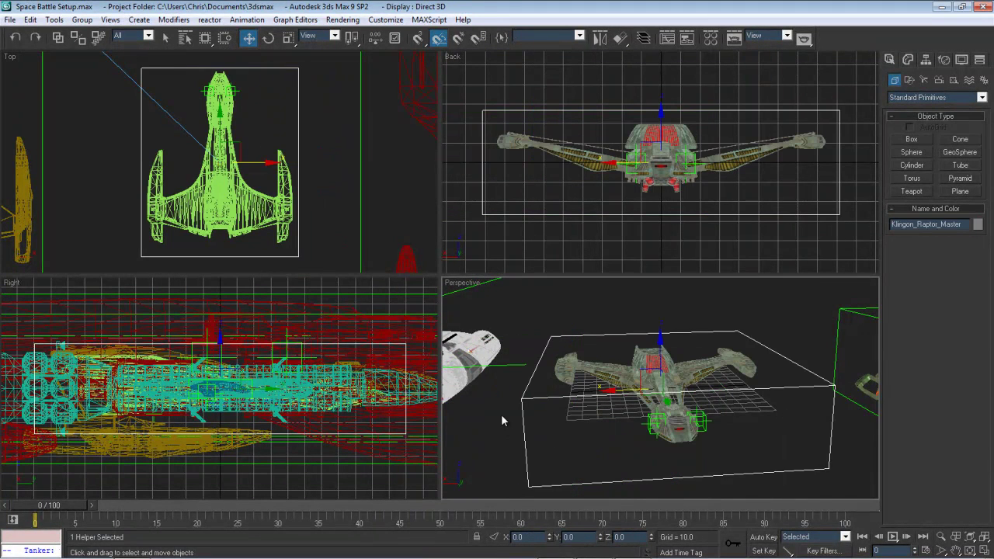
click(501, 414)
Check the whole fleet in Perspective and save the Space Battle Setup scene
scroll(532, 413, up, 5)
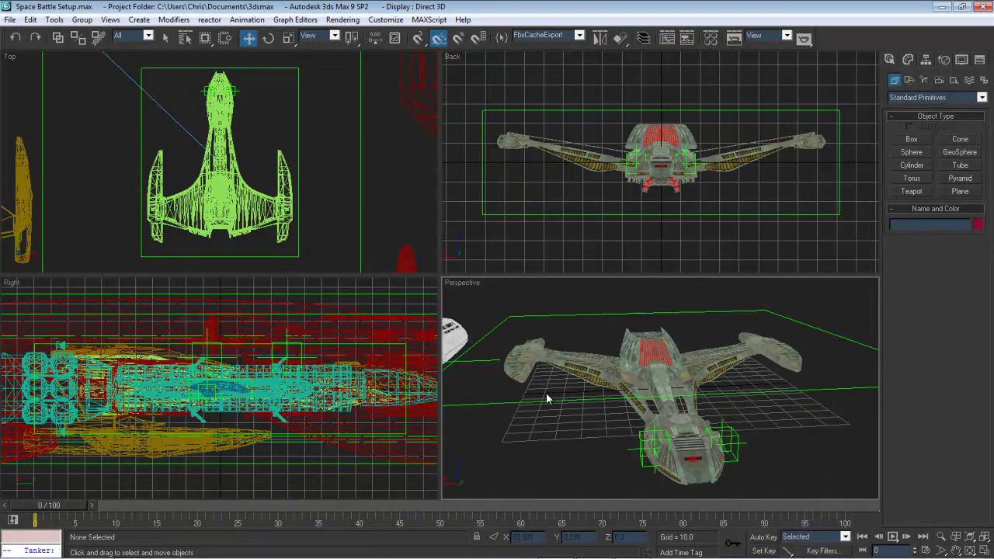
scroll(551, 393, down, 3)
scroll(550, 390, down, 8)
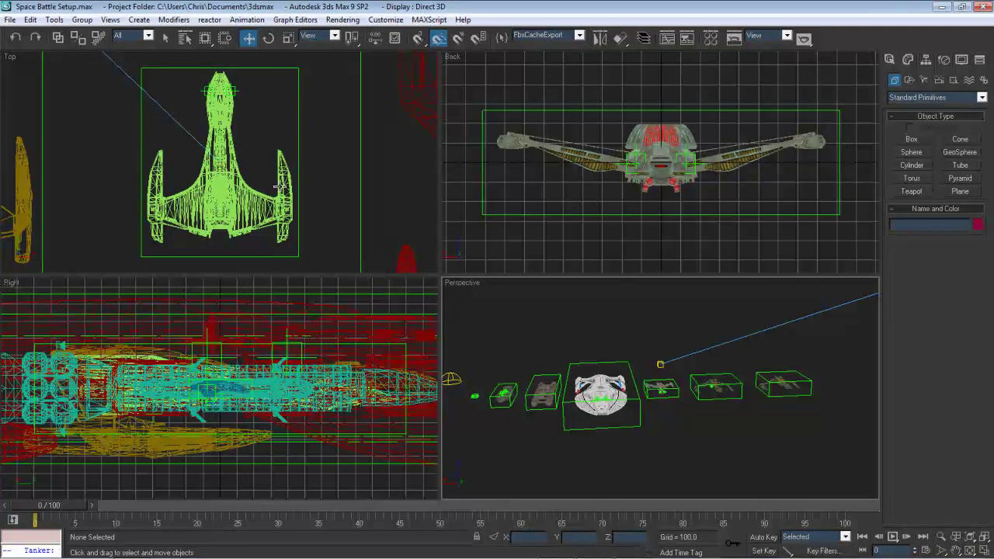
key(ctrl+s)
click(10, 19)
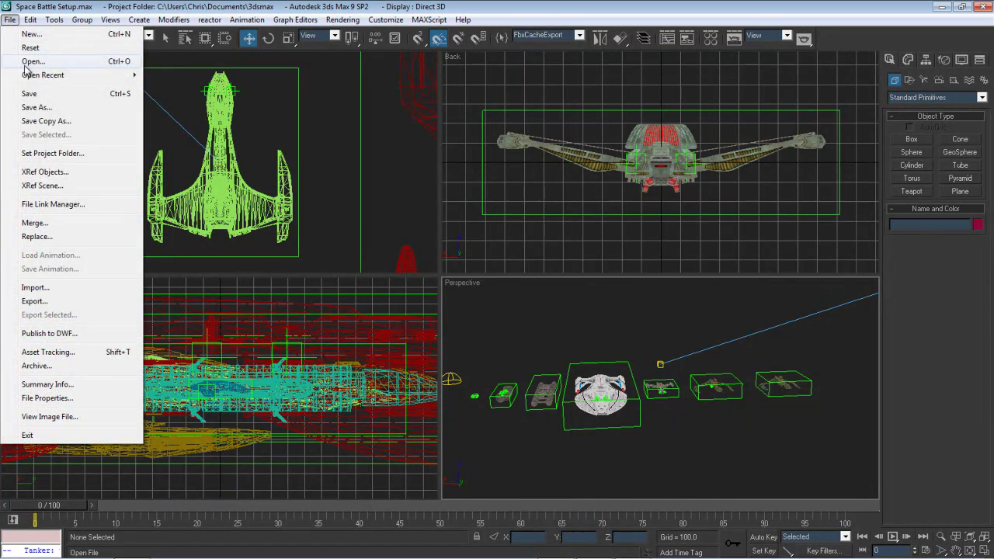
click(31, 93)
Reset the program to a new, empty scene
click(10, 20)
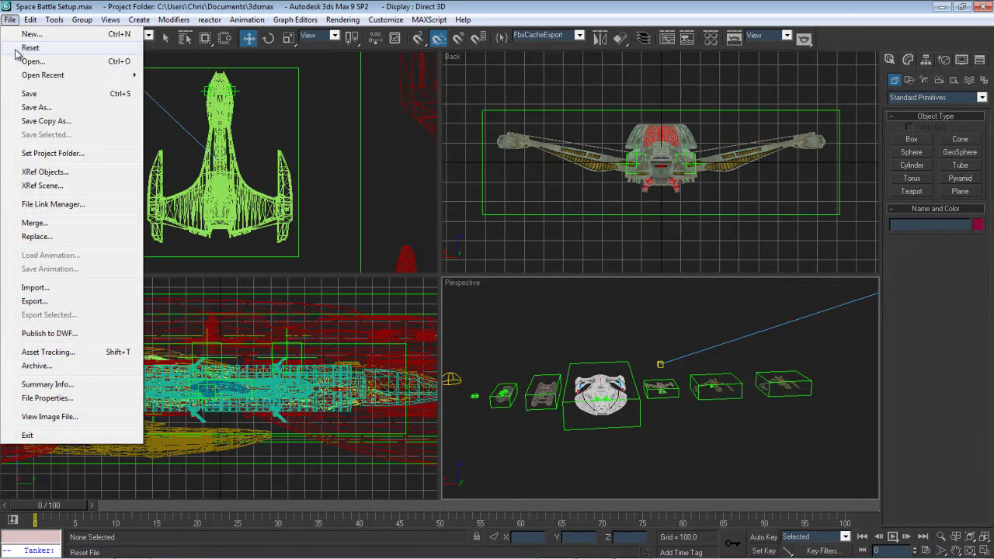
click(24, 60)
click(473, 305)
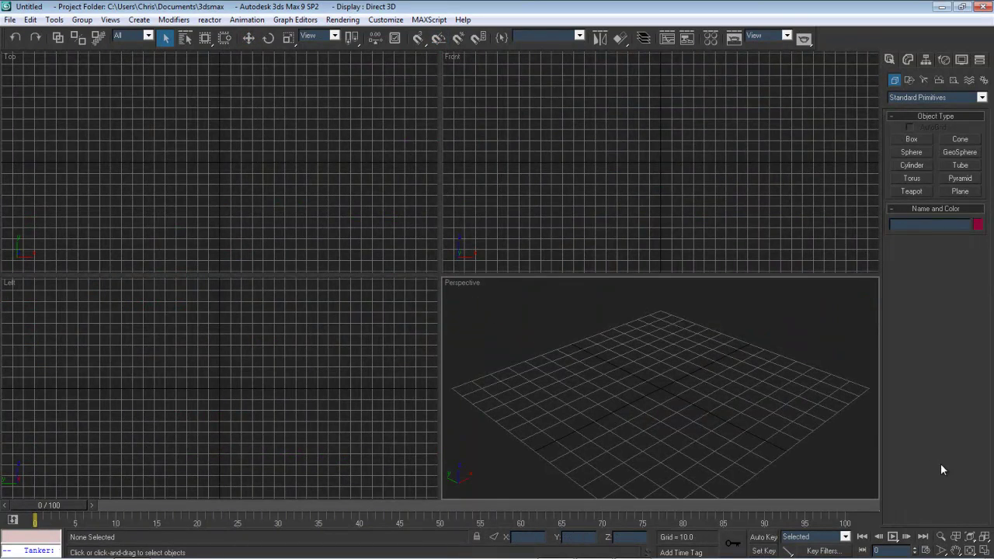
Choose Space Battle Setup.max from the scenes folder as the file to merge into the empty scene
click(10, 19)
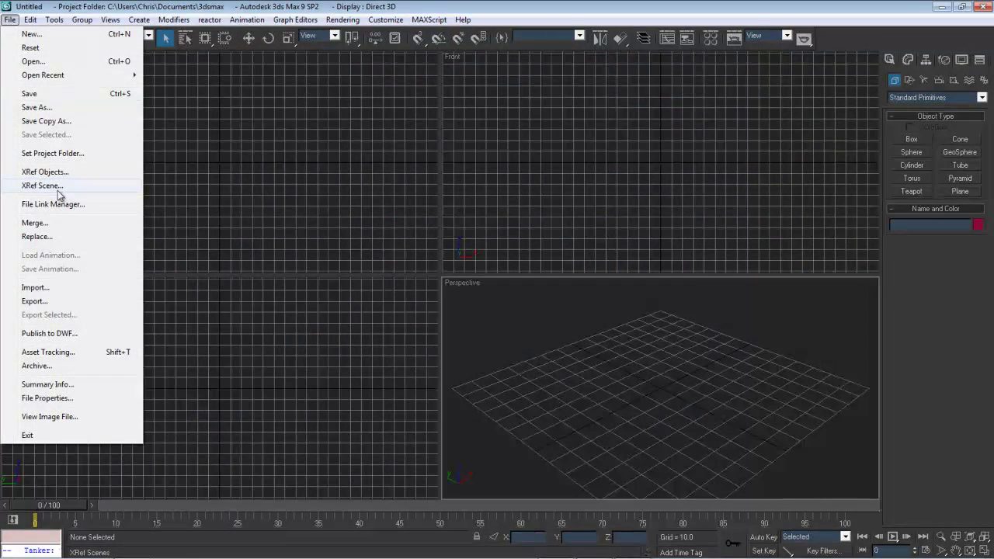
click(62, 223)
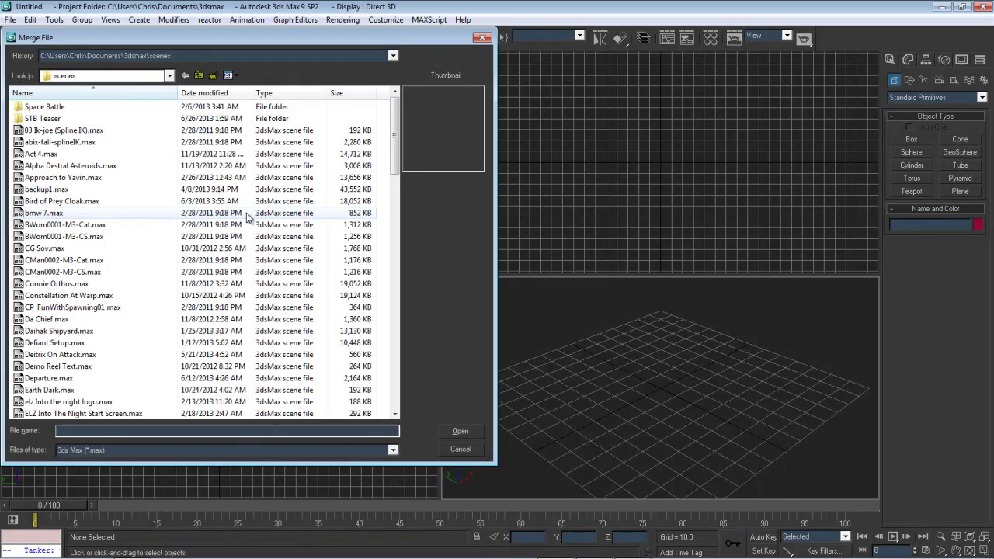
right_click(249, 218)
click(300, 88)
scroll(301, 184, down, 5)
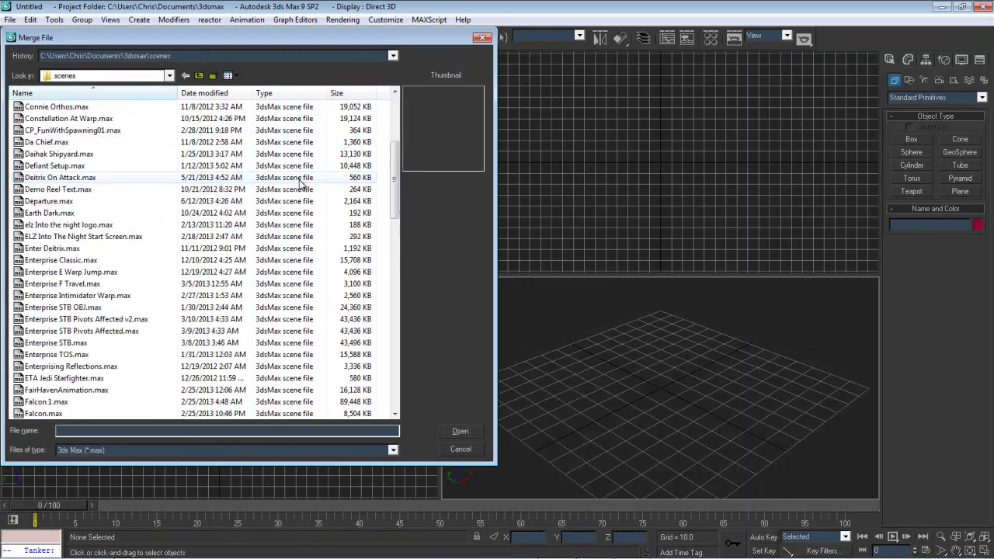
scroll(301, 187, down, 20)
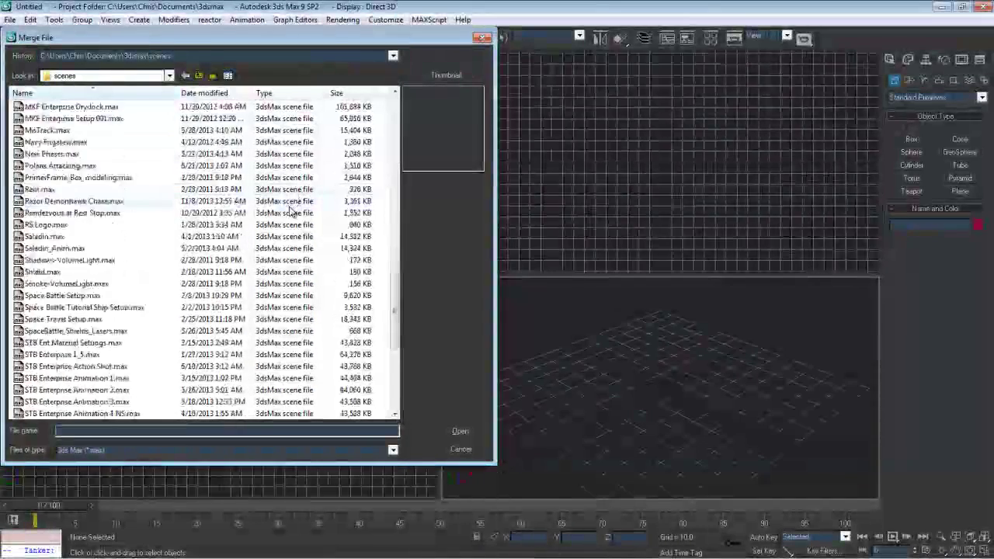
scroll(291, 210, down, 2)
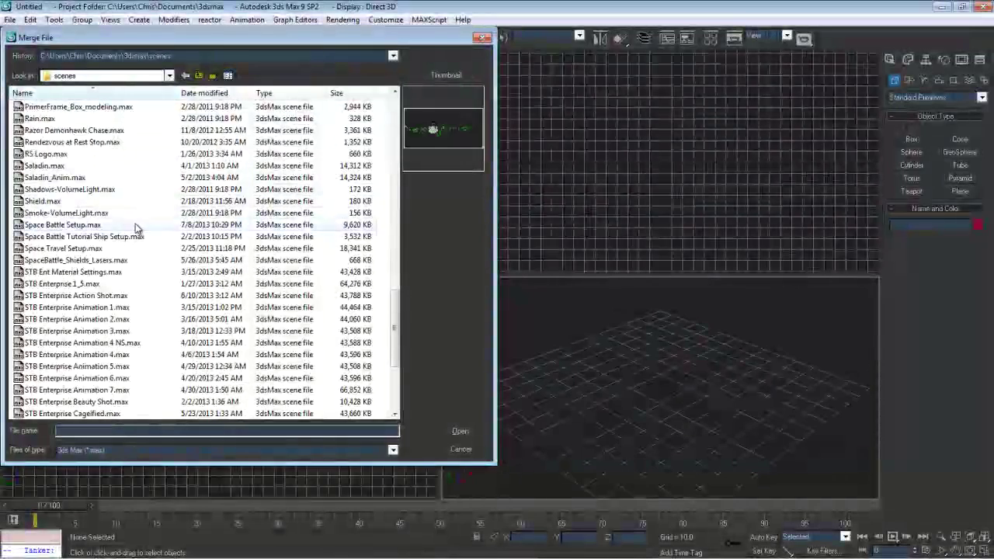
double_click(136, 226)
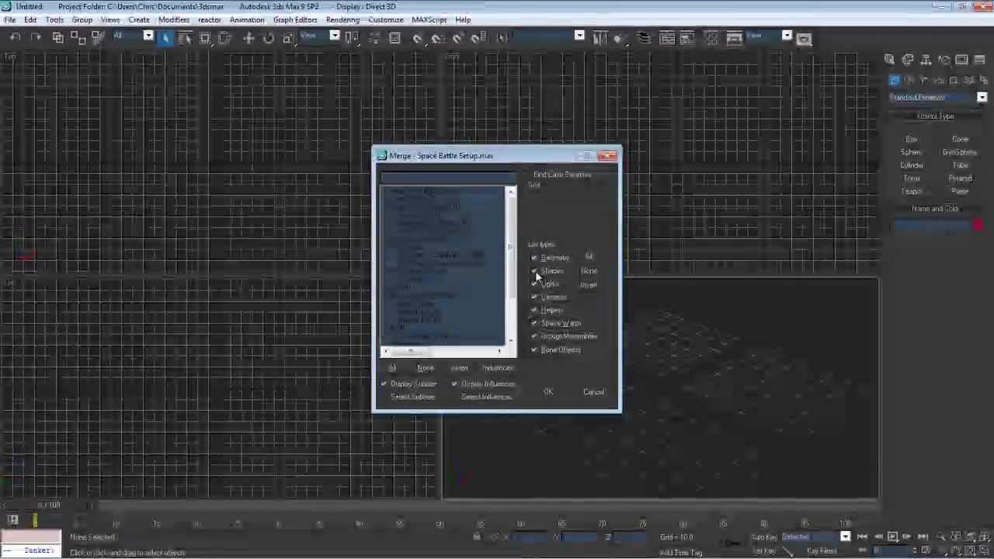
Exclude lights from the merge list, select all remaining objects and merge them into the scene
click(551, 284)
drag(439, 190, 477, 420)
click(548, 392)
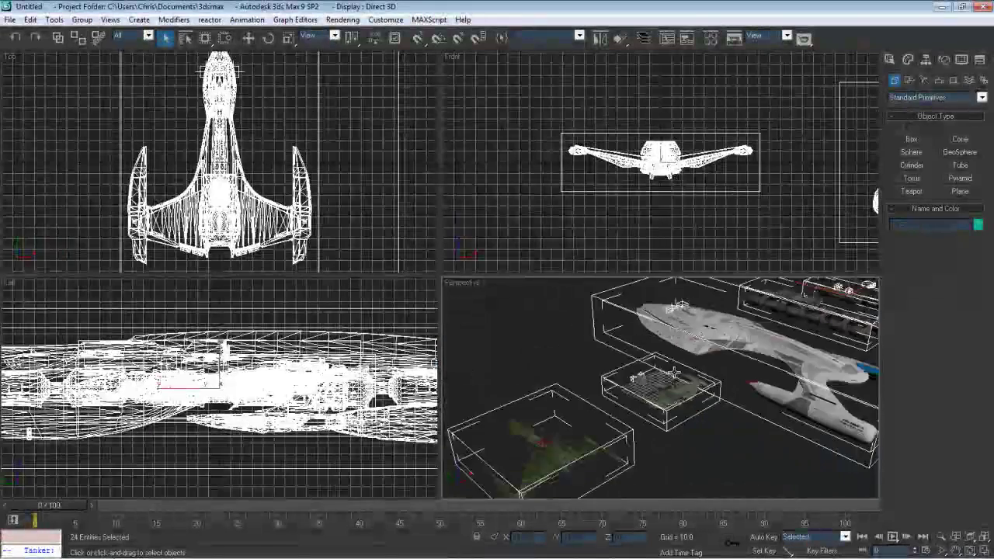
Select the D5 tanker and the long cargo ship with their dummies in the Top view and hide everything unselected
scroll(669, 418, down, 5)
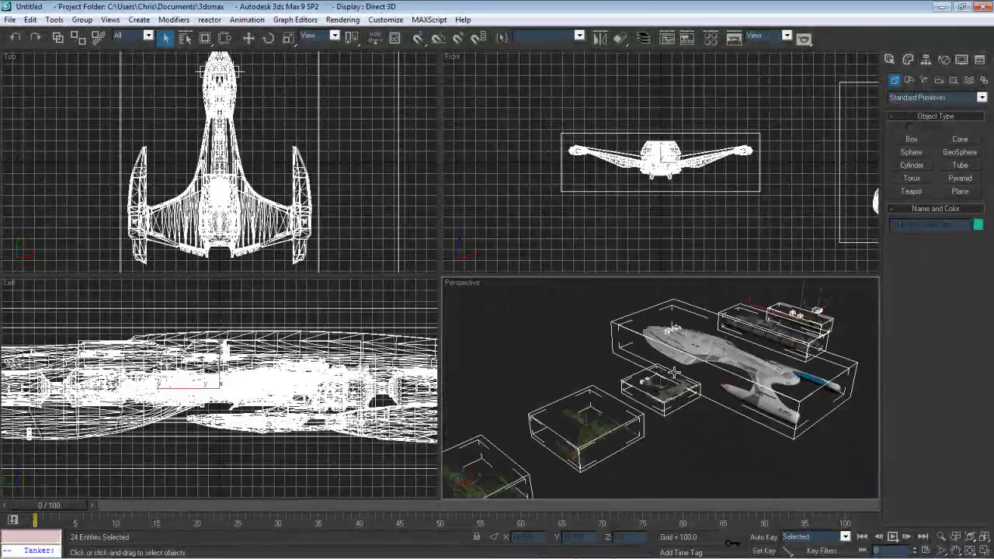
click(670, 422)
scroll(671, 423, up, 1)
scroll(670, 423, down, 1)
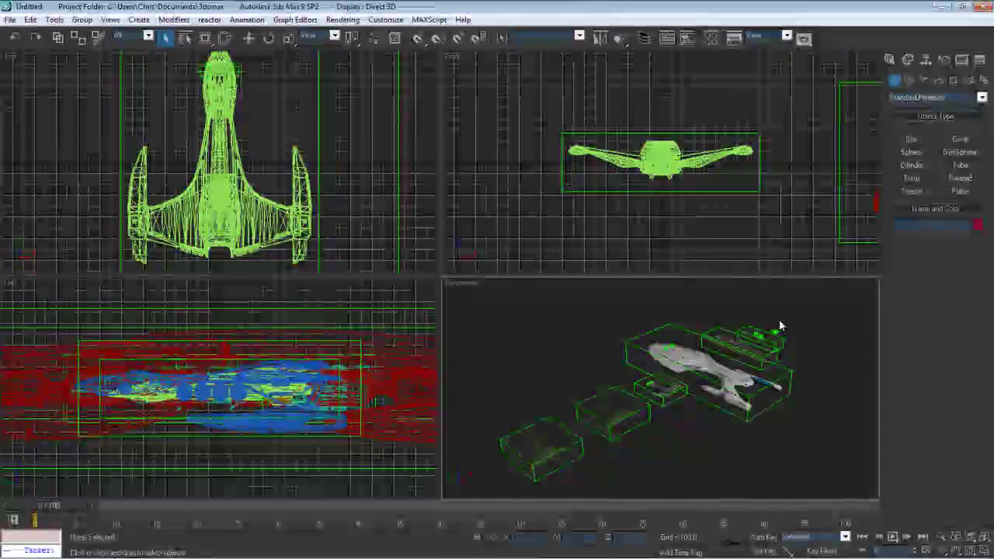
scroll(198, 171, down, 5)
scroll(198, 171, down, 3)
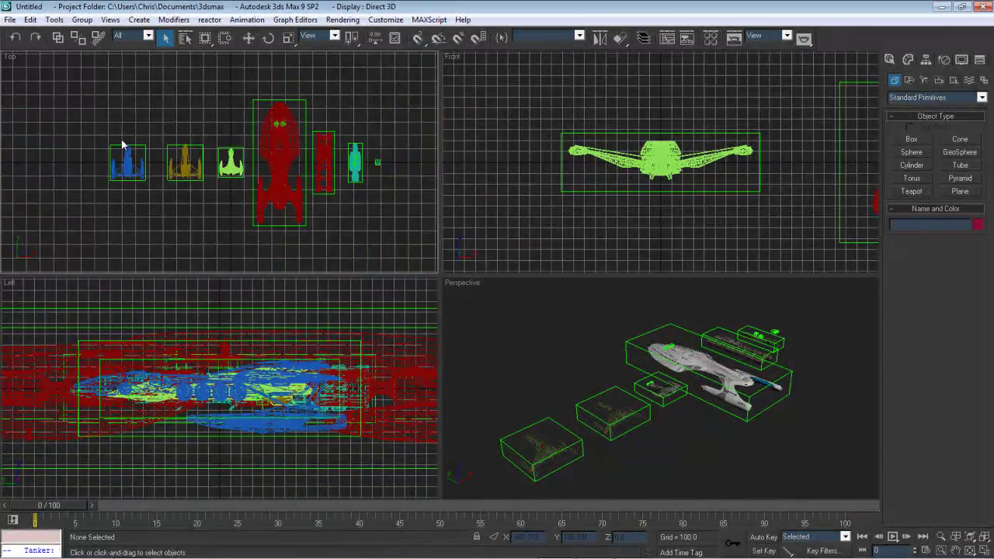
scroll(198, 171, up, 1)
drag(109, 207, 109, 207)
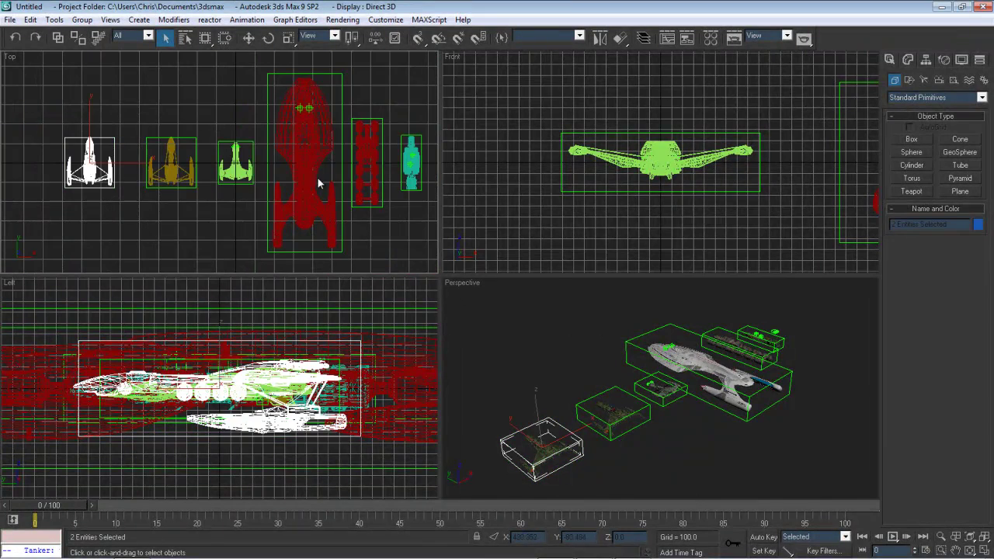
middle_drag(318, 184, 297, 188)
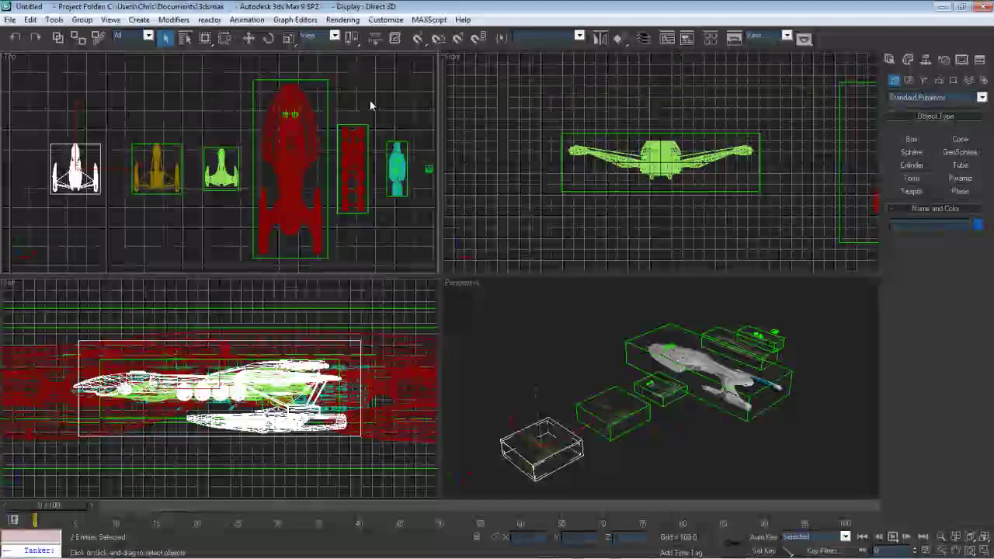
ctrl+click(351, 136)
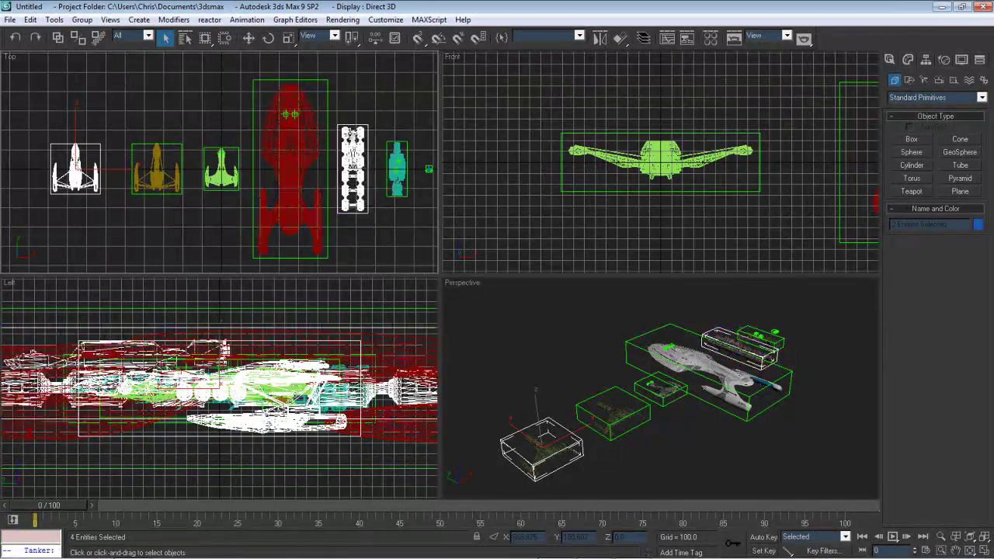
right_click(382, 105)
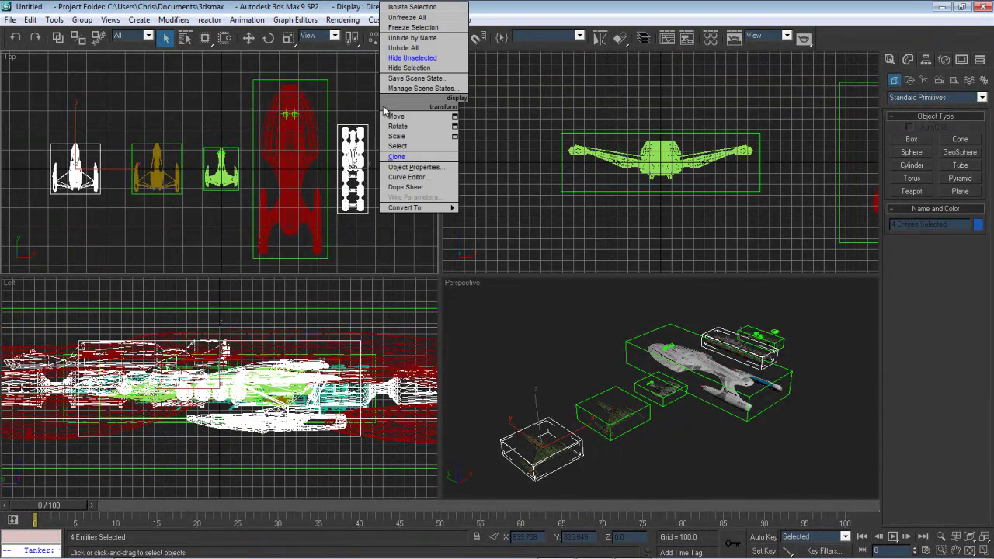
click(416, 60)
click(575, 330)
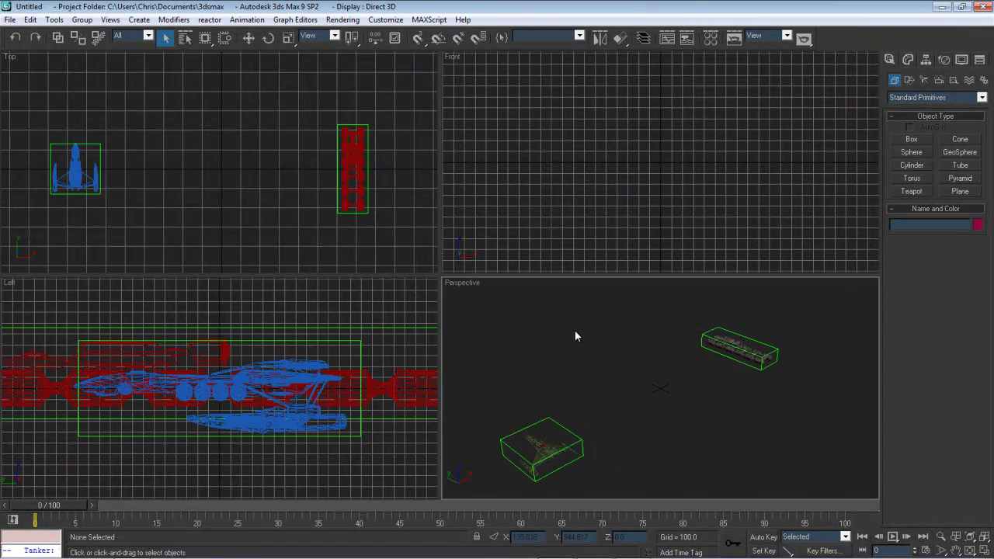
Reset the Cargo_Ship_002_Dummy helper's X, Y and Z position to 0
click(701, 335)
click(249, 38)
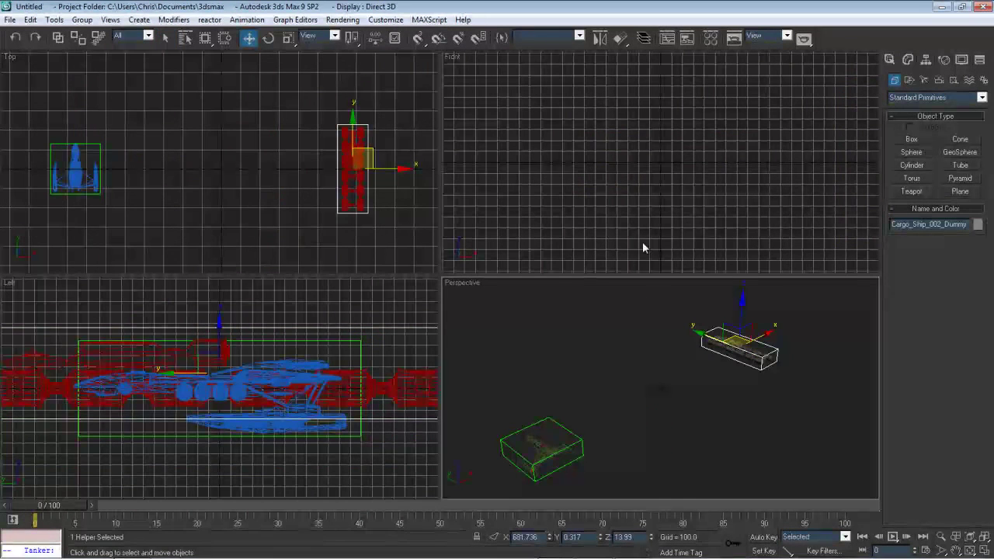
right_click(550, 537)
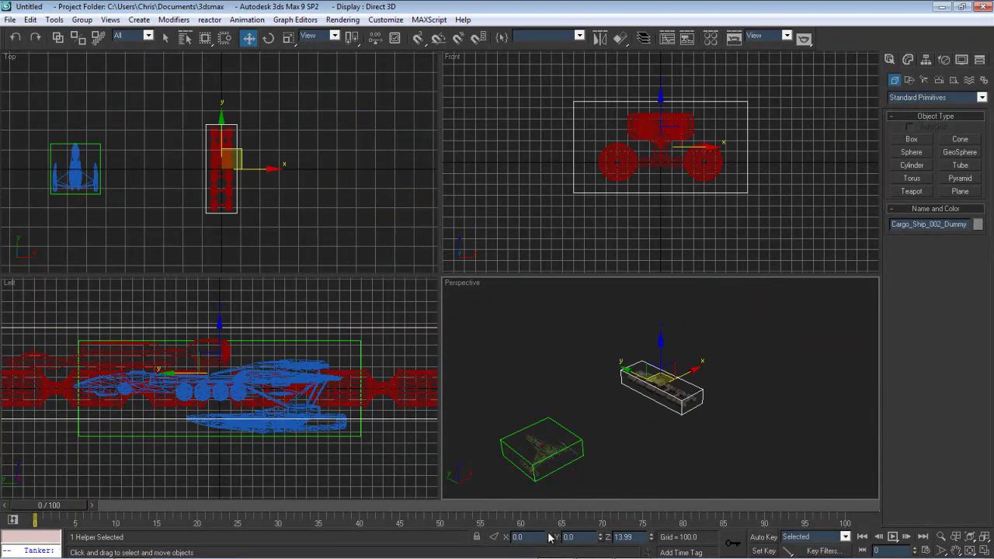
right_click(652, 537)
Move the D5_Tanker_Master dummy to X 0, Y about -170 and Z about 107.5, above and behind the cargo ship
click(581, 444)
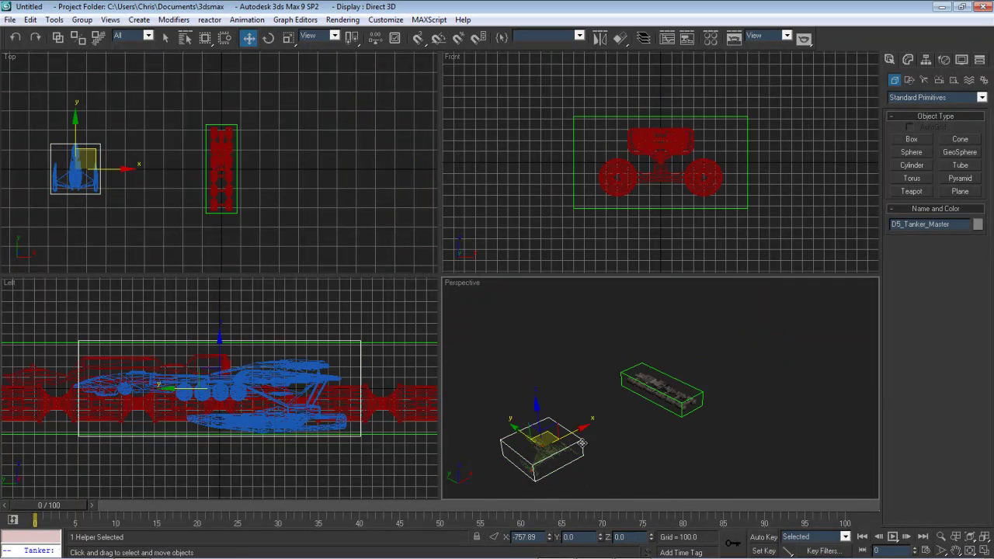
right_click(550, 536)
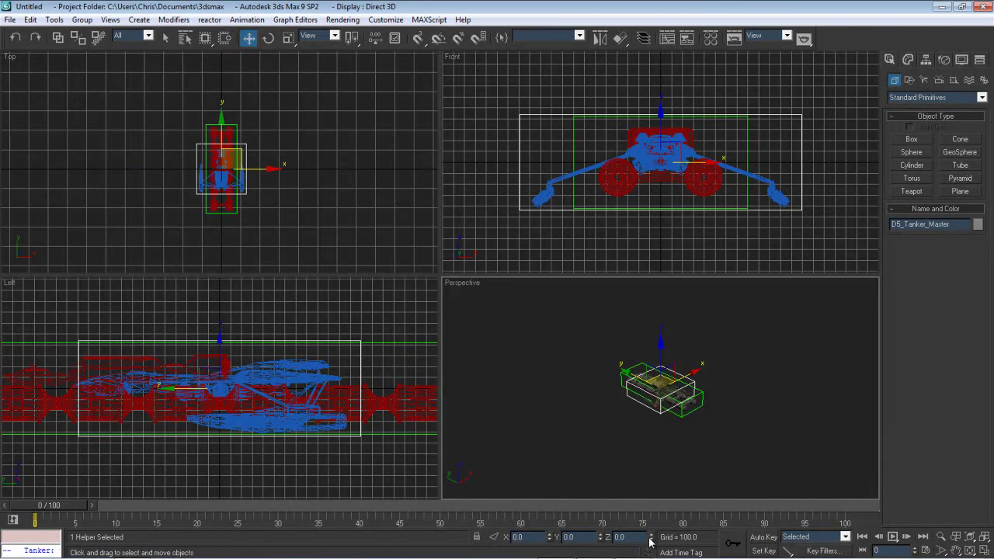
mouse_move(651, 539)
mouse_down()
mouse_move(649, 508)
mouse_move(648, 525)
mouse_up()
scroll(215, 391, up, 5)
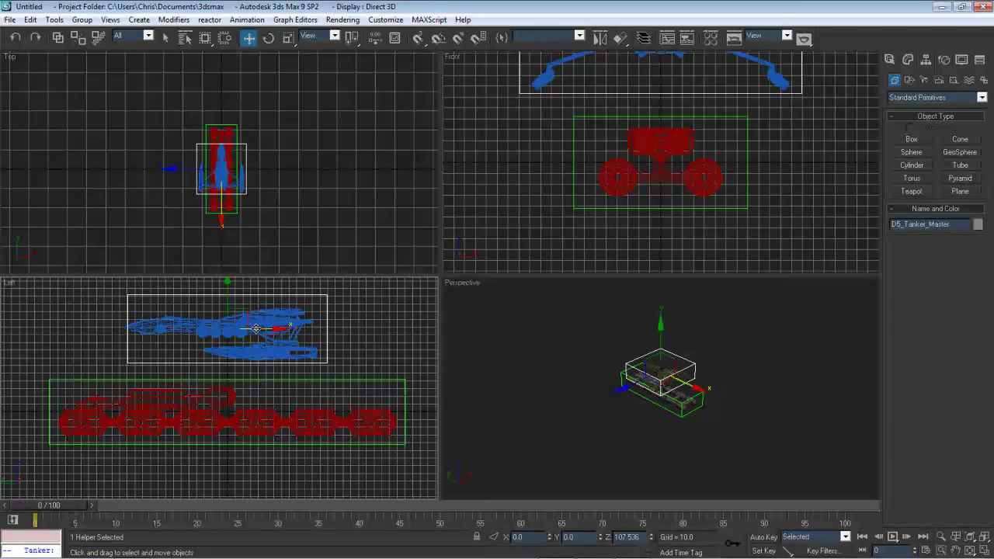
drag(246, 328, 378, 328)
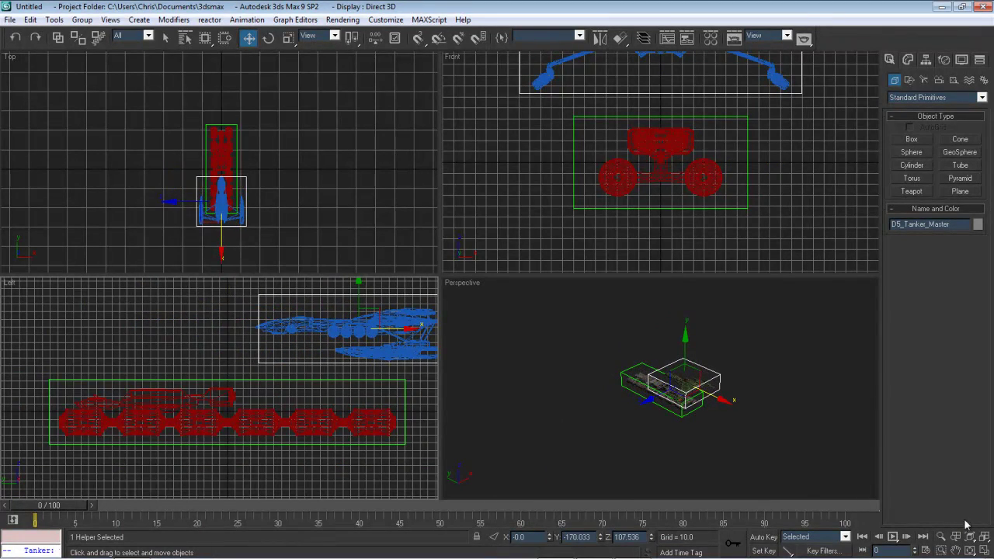
Examine the tanker and the cargo ship together from a low front angle in the Perspective view
click(984, 536)
click(971, 550)
drag(645, 420, 654, 365)
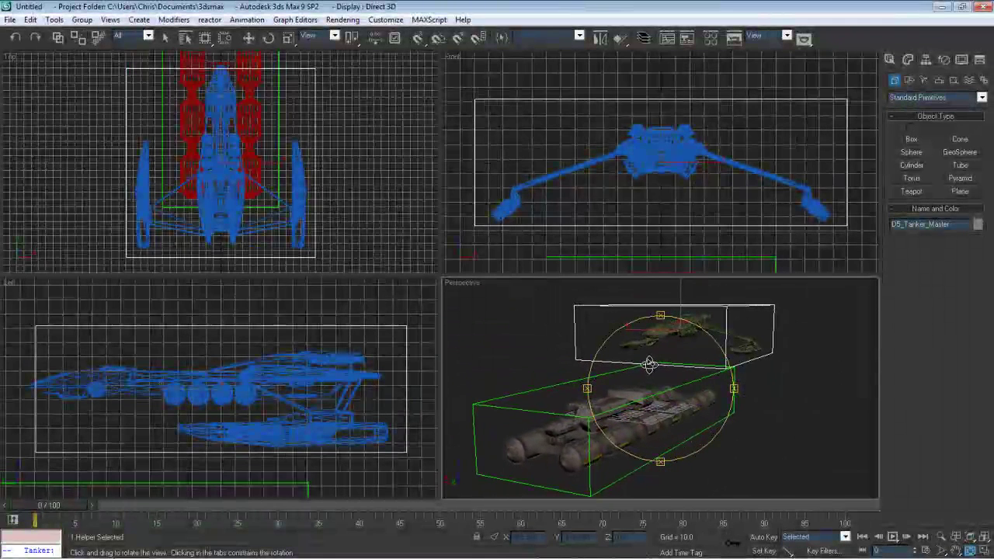
mouse_move(644, 366)
mouse_down()
mouse_move(666, 360)
mouse_move(657, 358)
mouse_up()
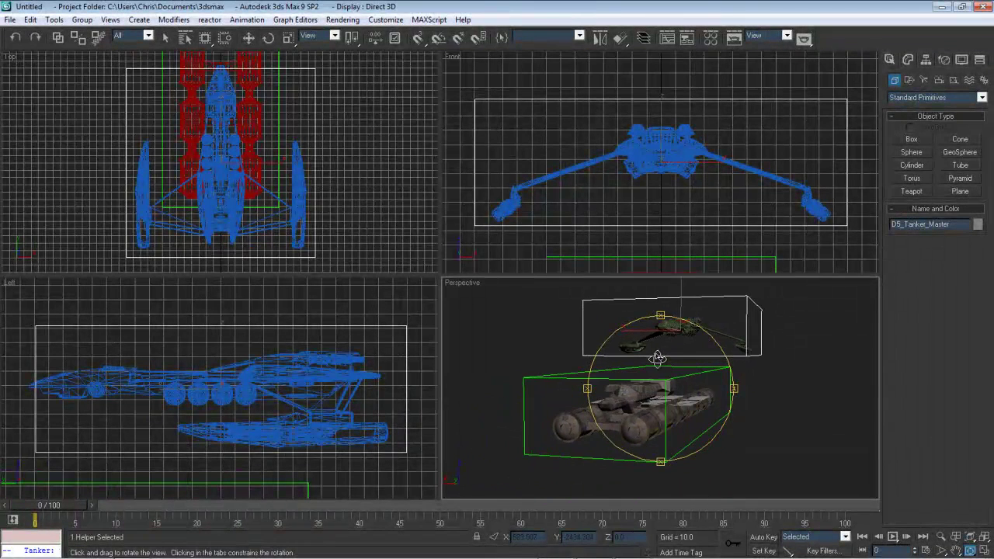
click(249, 39)
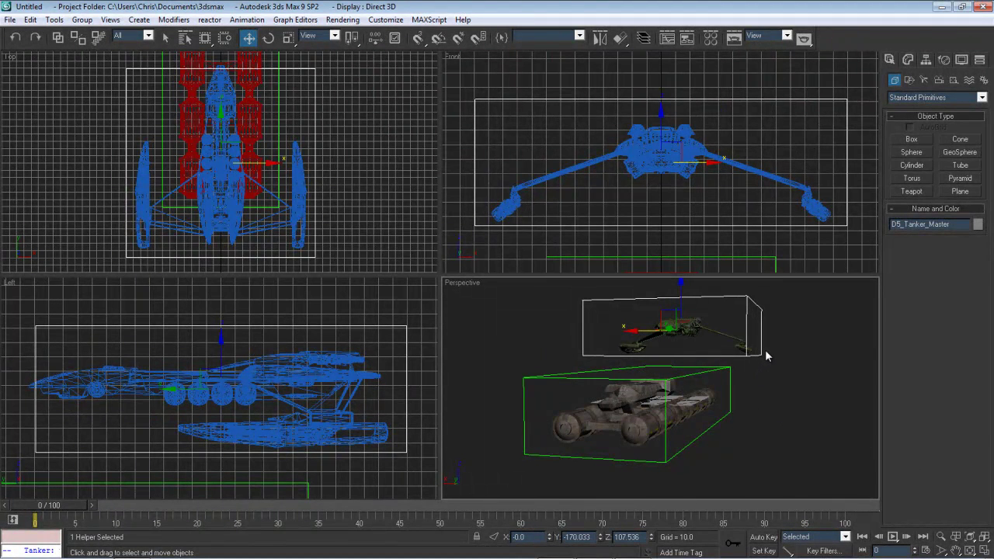
alt+middle_drag(765, 349, 766, 354)
scroll(767, 354, up, 3)
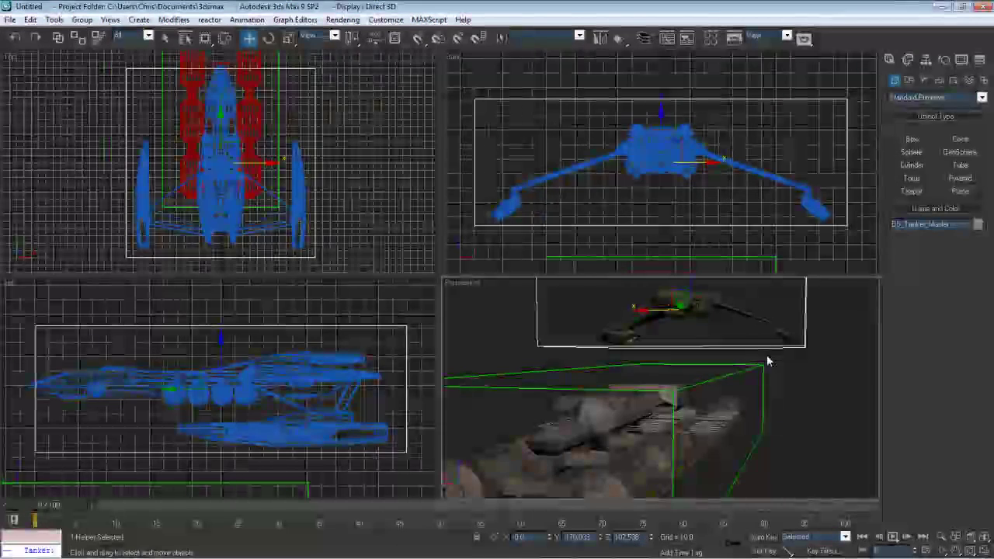
click(969, 551)
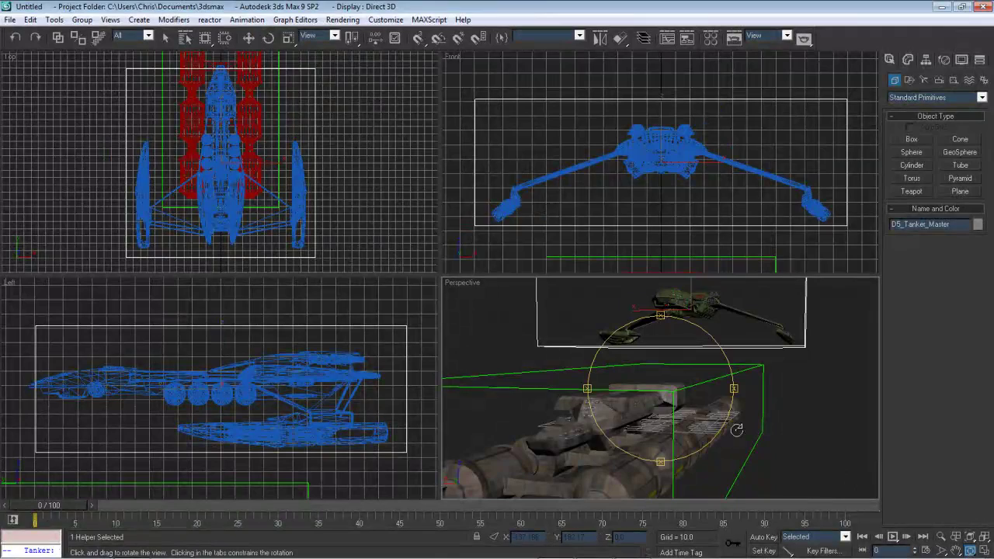
mouse_move(660, 392)
mouse_down()
mouse_move(507, 400)
mouse_move(515, 419)
mouse_move(672, 381)
mouse_move(656, 392)
mouse_move(666, 387)
mouse_up()
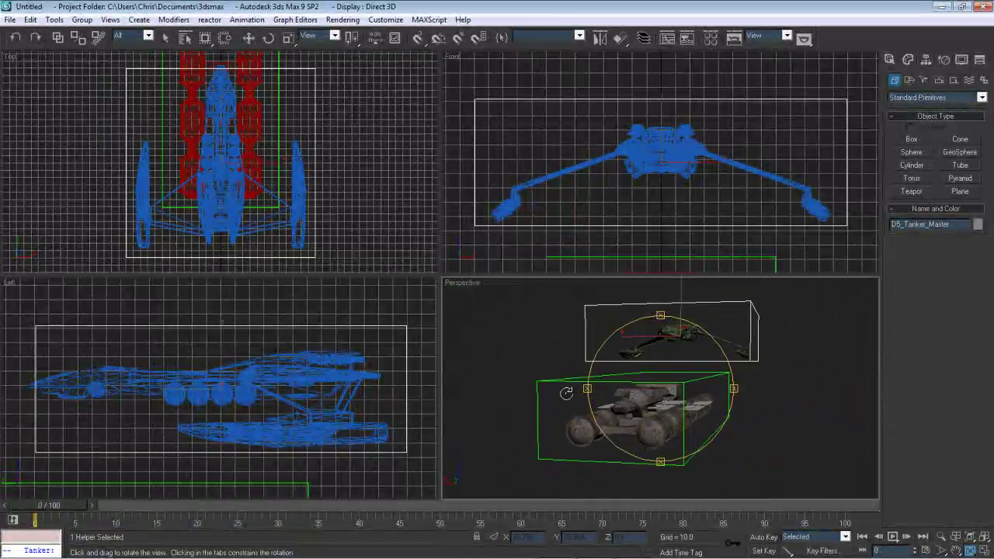
click(248, 38)
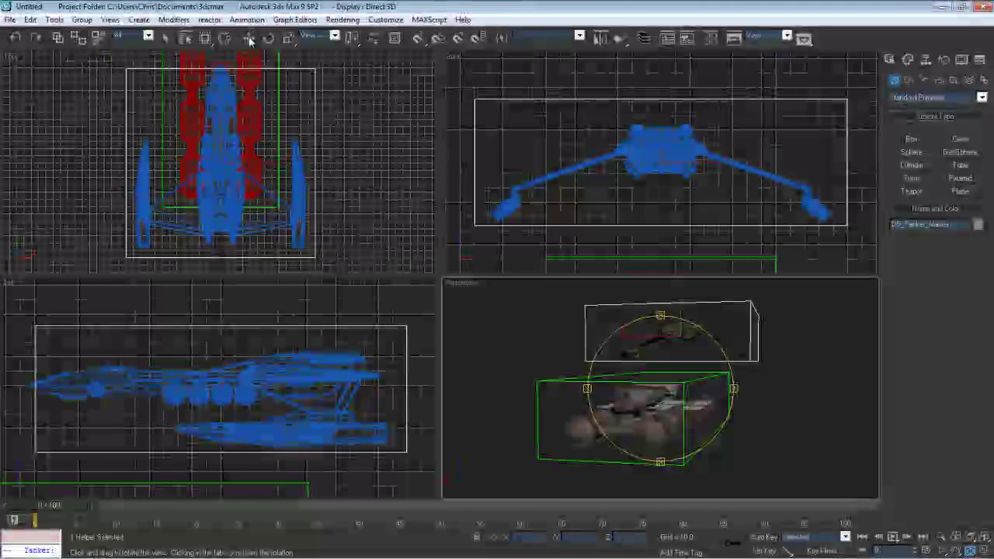
Place a Skylight in the Top view in the empty area beside the two ships
click(490, 344)
middle_drag(362, 167, 362, 167)
scroll(362, 167, down, 5)
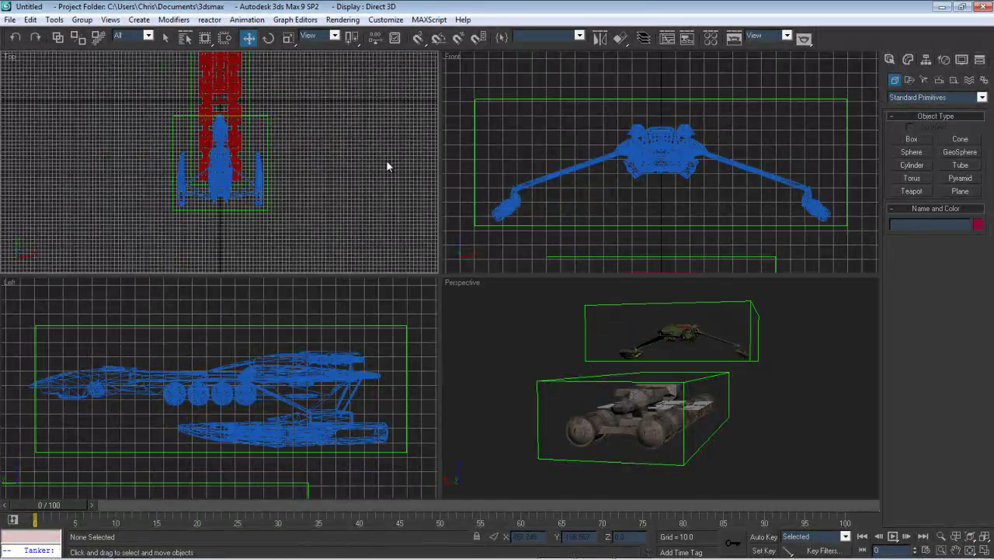
click(924, 80)
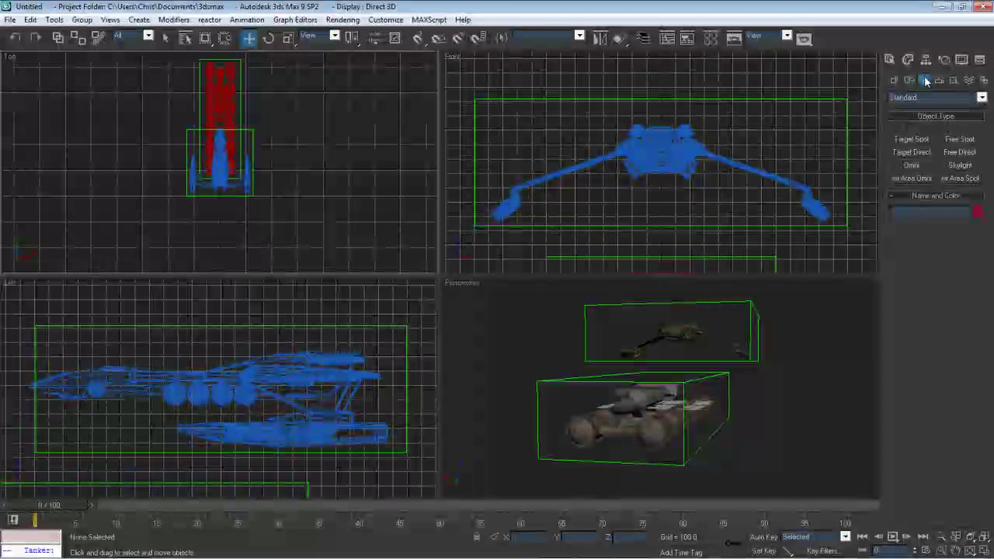
click(960, 166)
click(309, 122)
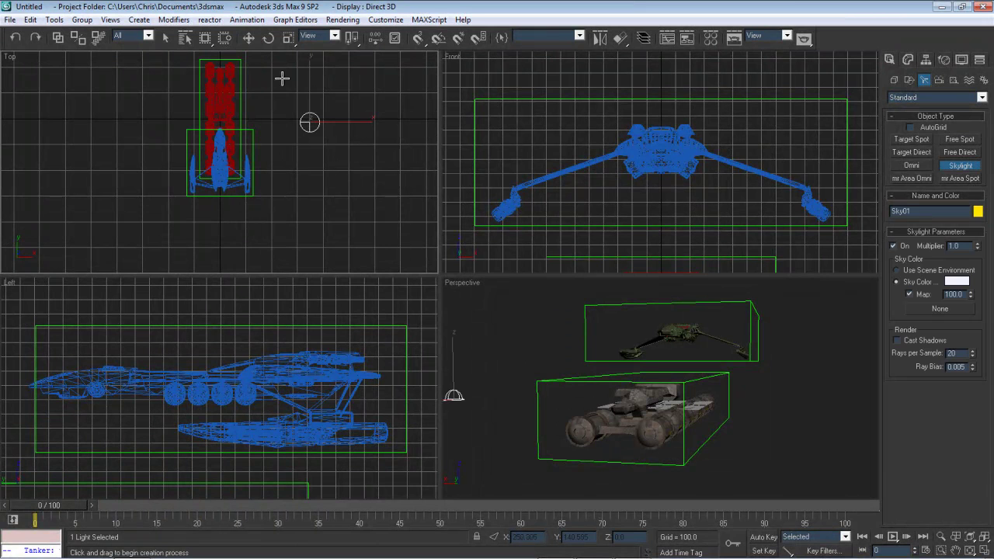
click(249, 37)
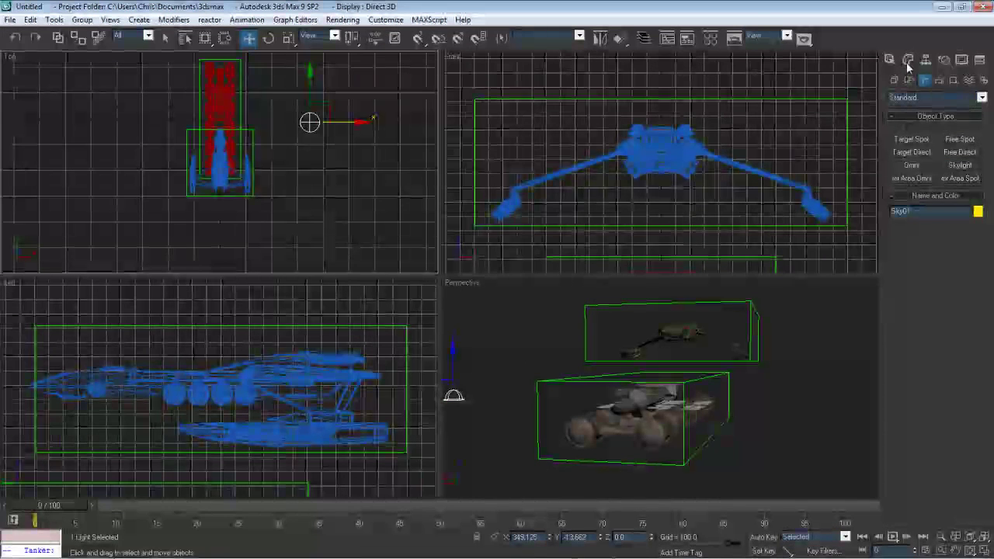
Set the skylight's multiplier to 0.6 and darken its sky color to a grey with a value of about 159
click(908, 59)
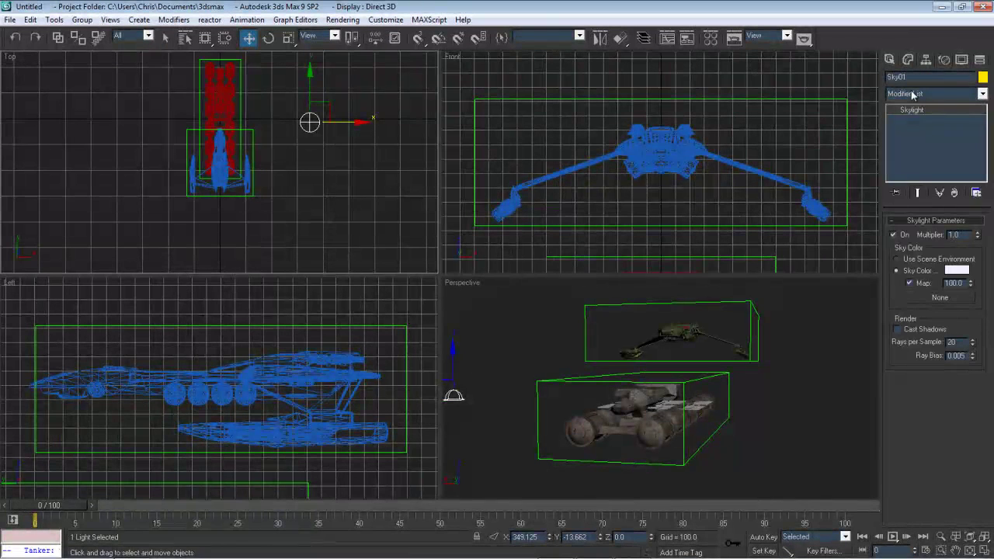
double_click(964, 236)
text(.6)
click(956, 271)
drag(476, 139, 445, 139)
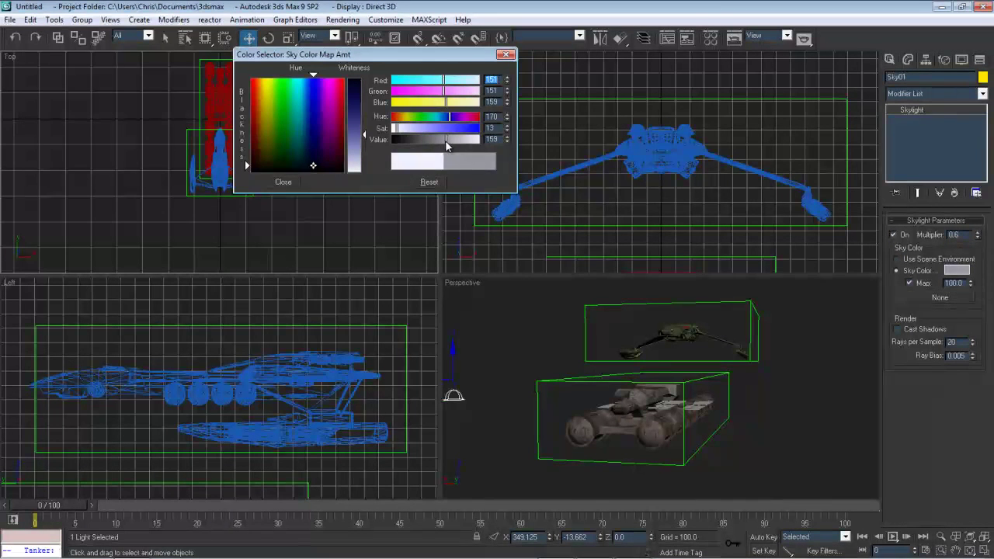
click(282, 182)
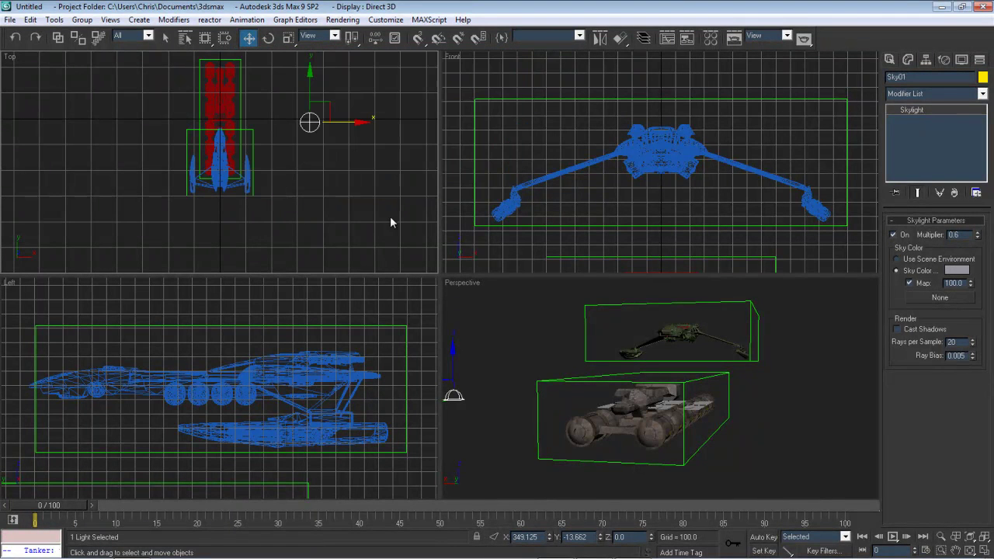
Assign Light Tracer as the render's advanced lighting plug-in and leave it inactive for a quick test render
middle_click(500, 311)
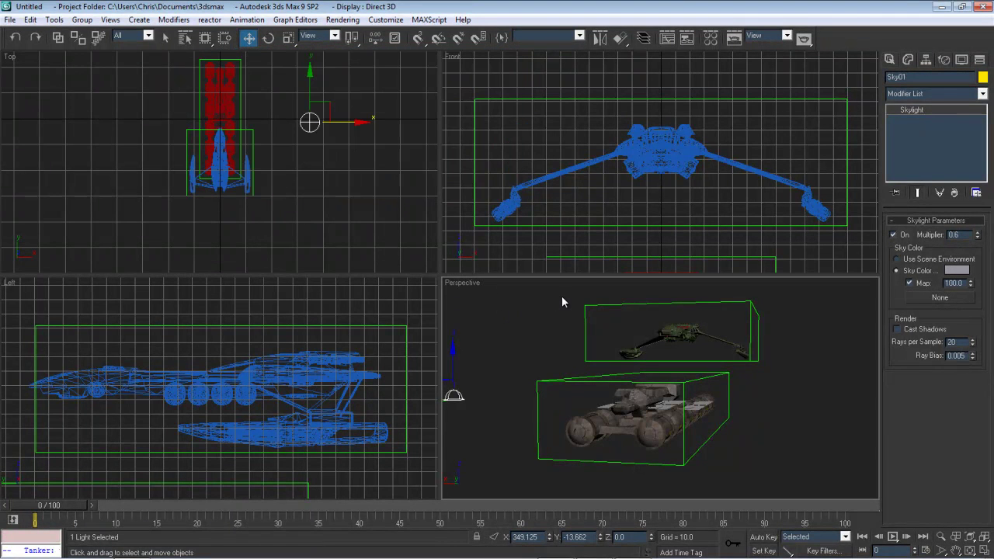
key(F10)
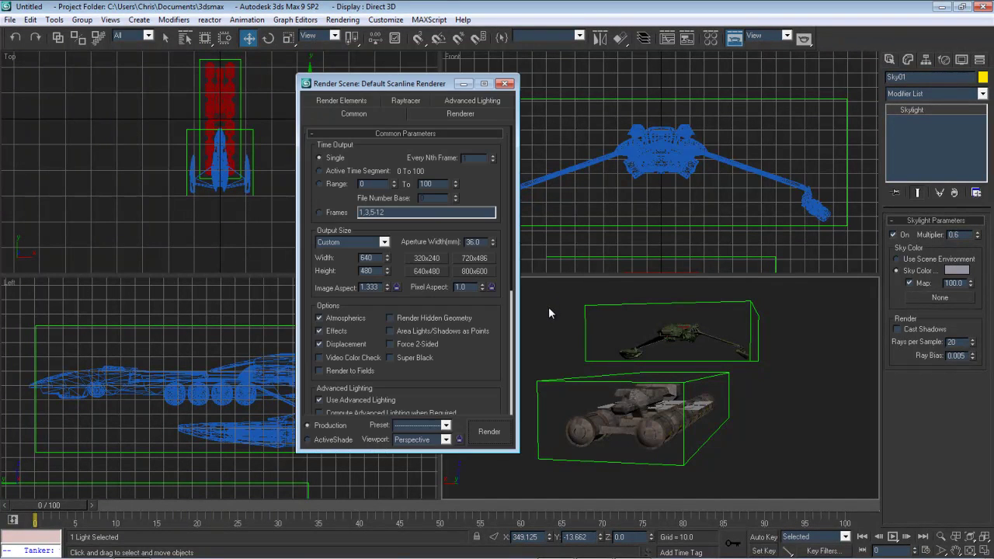
click(468, 100)
click(426, 153)
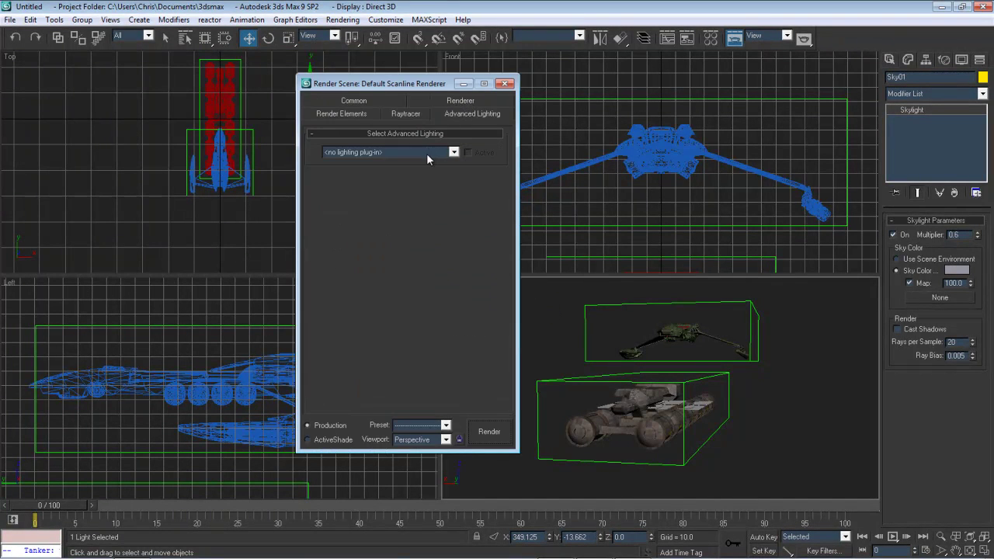
click(413, 164)
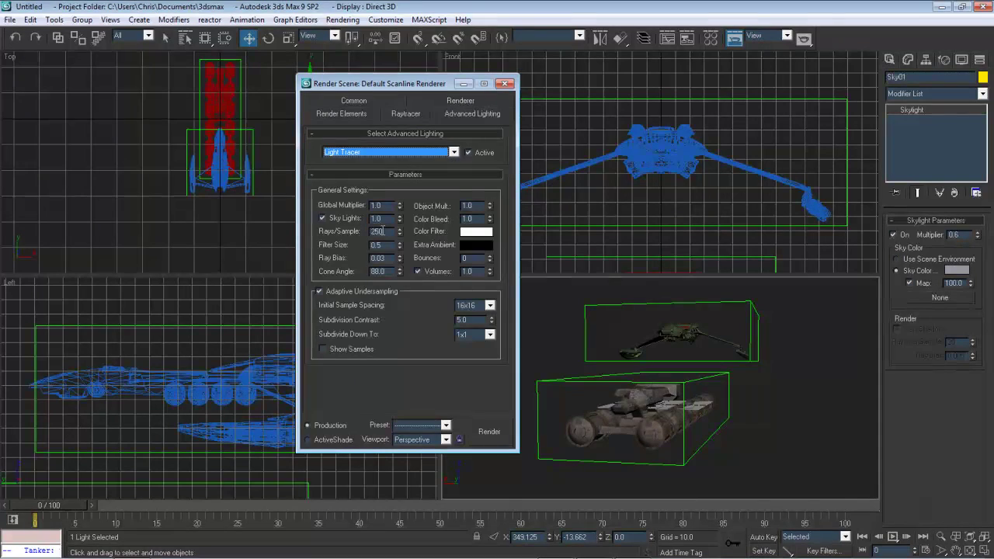
double_click(378, 231)
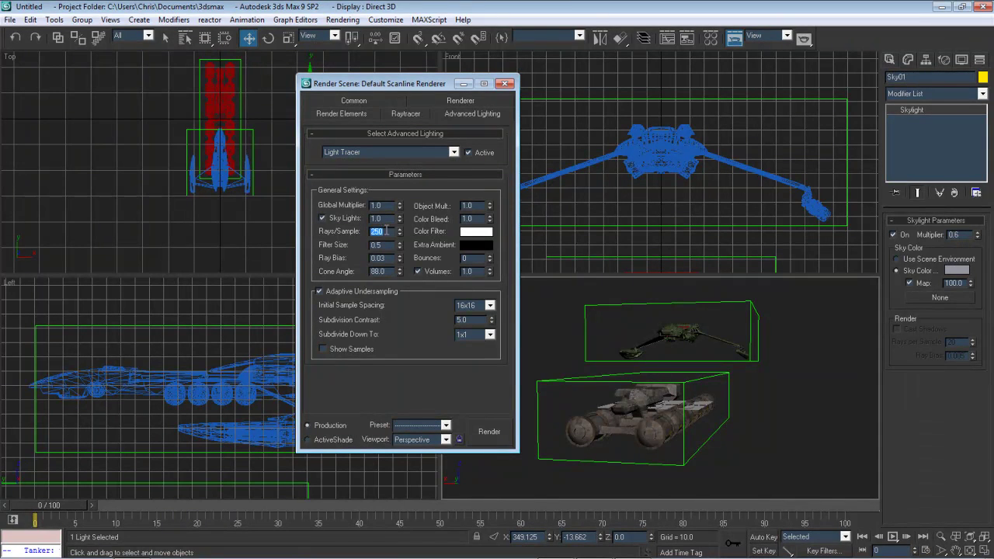
click(472, 153)
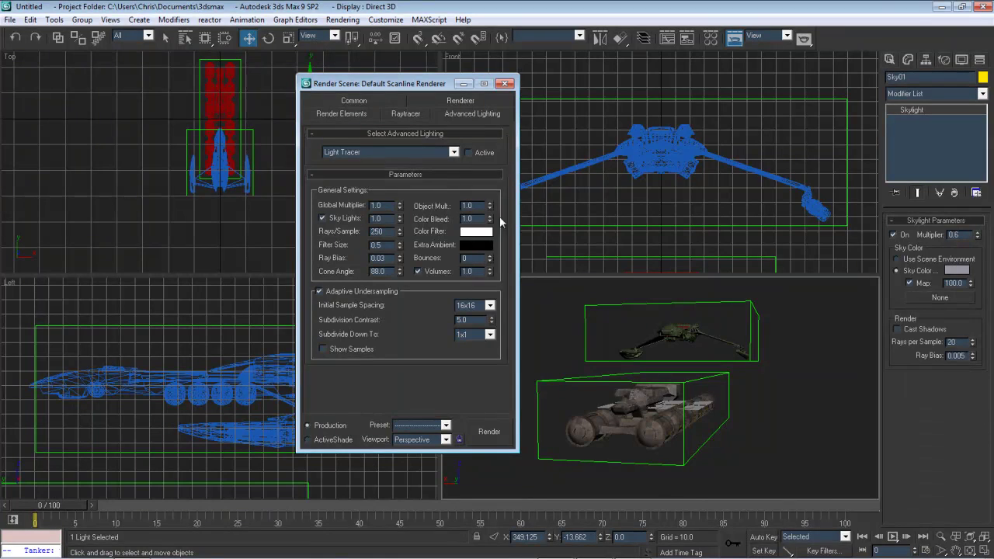
Set the render output size to HDTV (video) at 1280x720
click(504, 432)
click(318, 105)
click(374, 243)
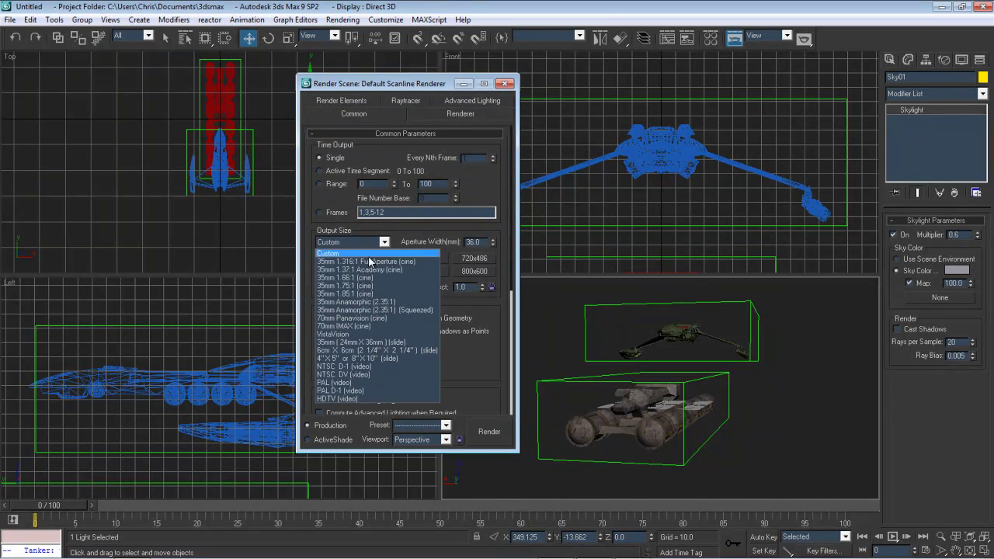
click(367, 403)
click(426, 271)
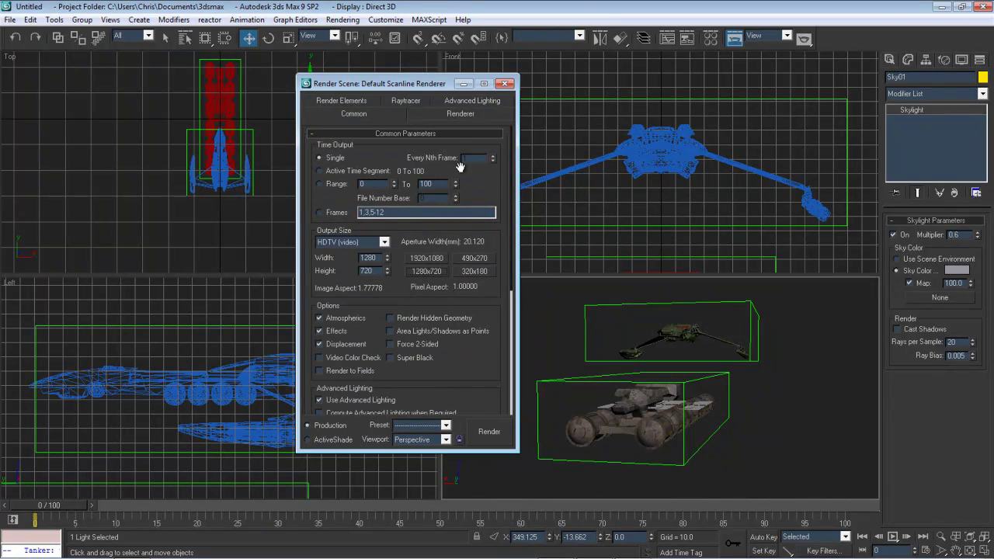
Test render the Perspective view with Light Tracer inactive, then dismiss the rendered frame
click(460, 100)
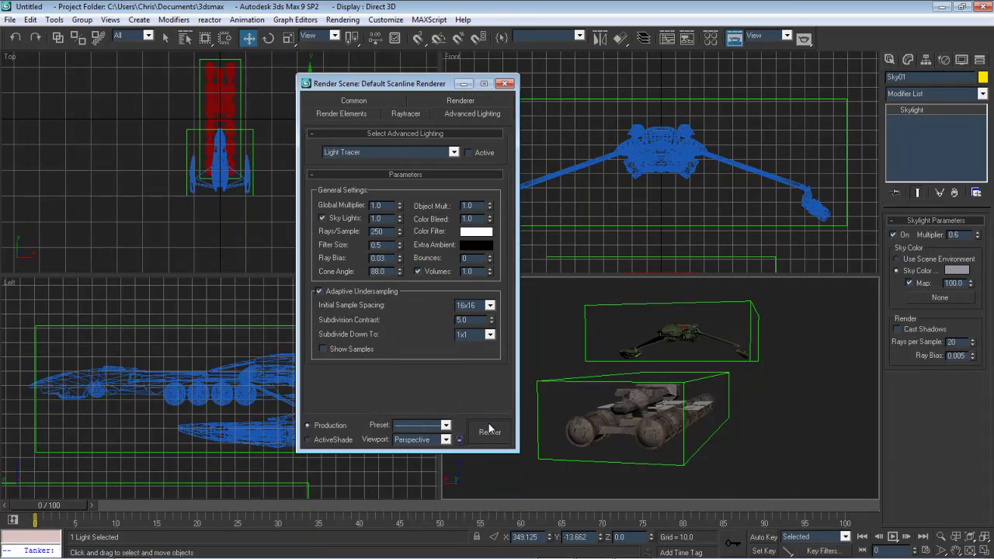
click(489, 431)
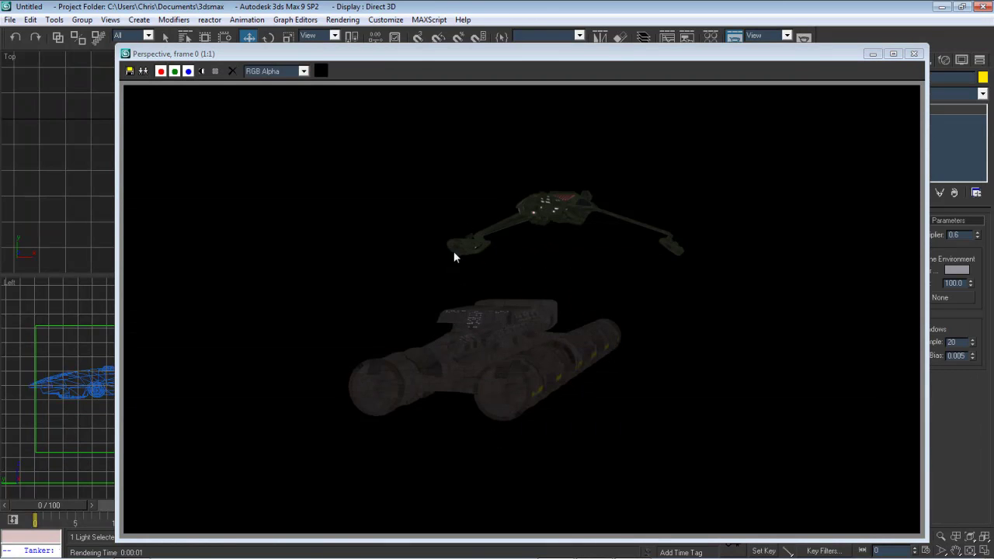
click(914, 54)
Activate Light Tracer, set its rays per sample to 50 and render the Perspective view again
click(469, 153)
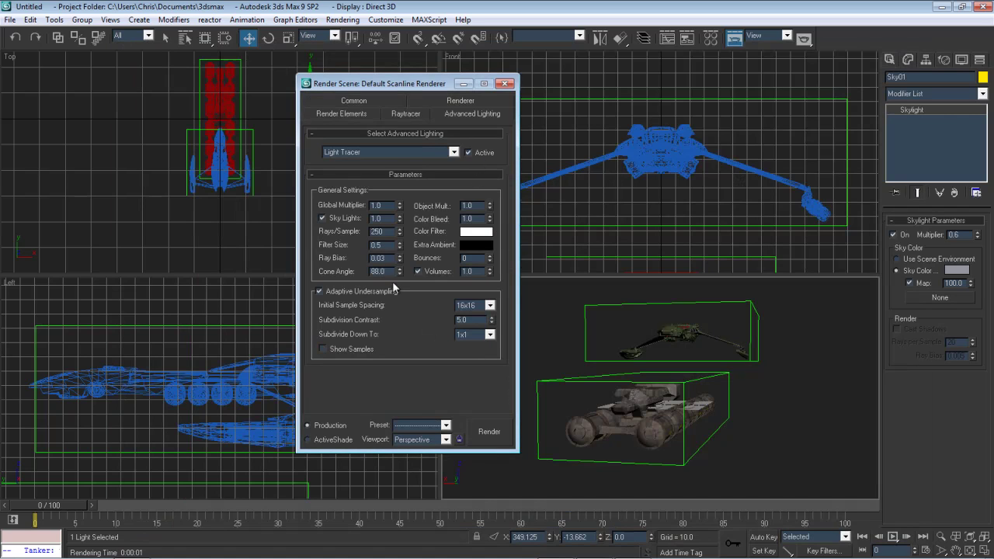
double_click(386, 230)
text(50)
key(Return)
click(489, 433)
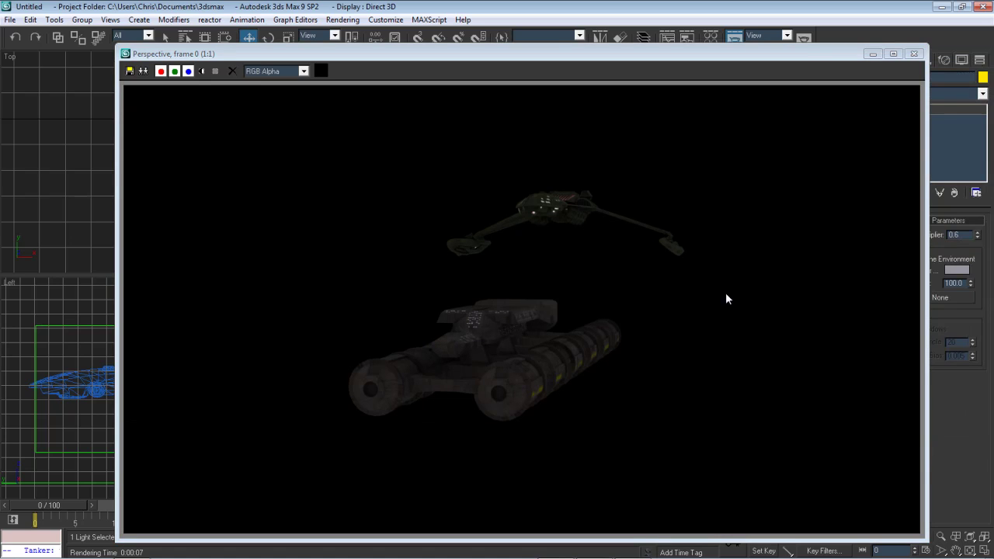
click(915, 54)
Render both ships from a rear three-quarter angle with Light Tracer, then close the render settings
click(970, 550)
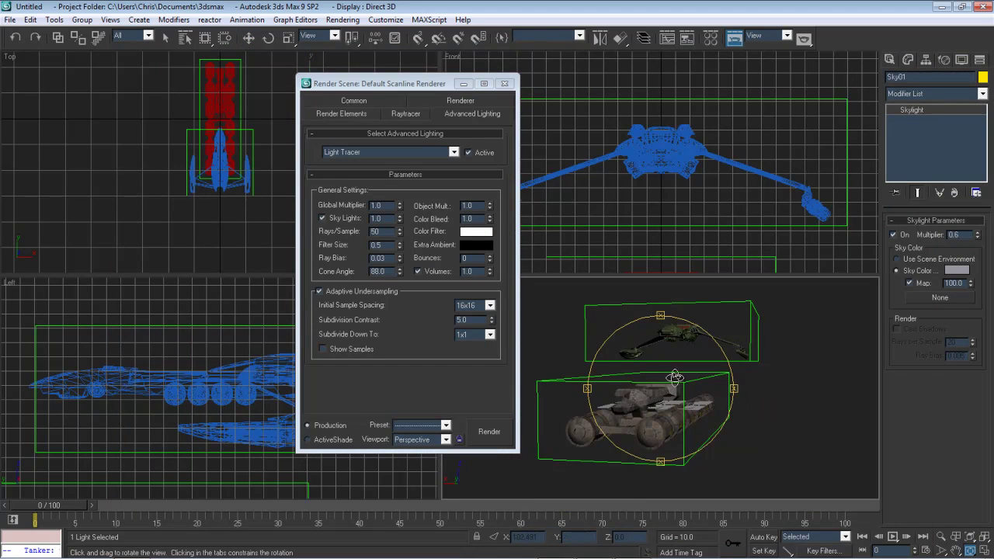
drag(668, 388, 695, 337)
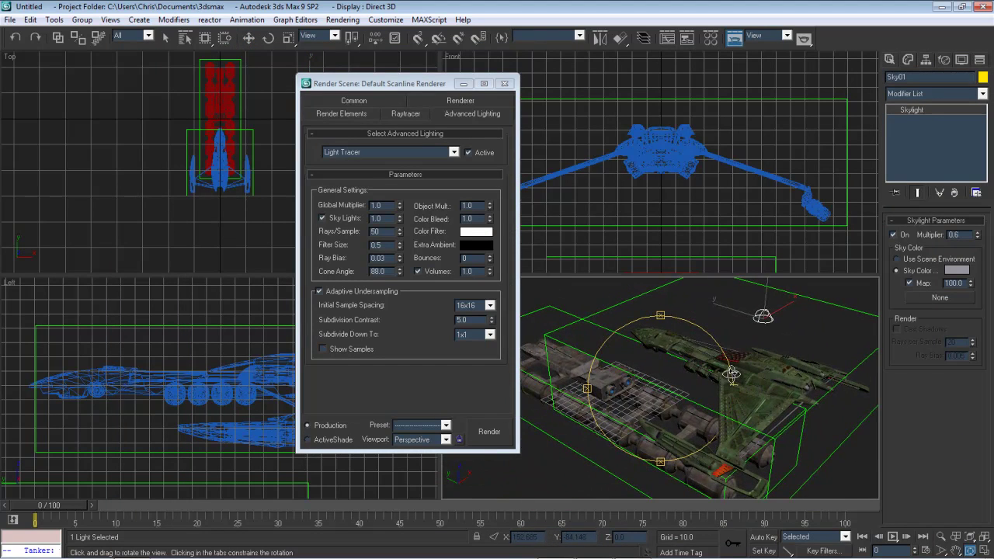
click(489, 431)
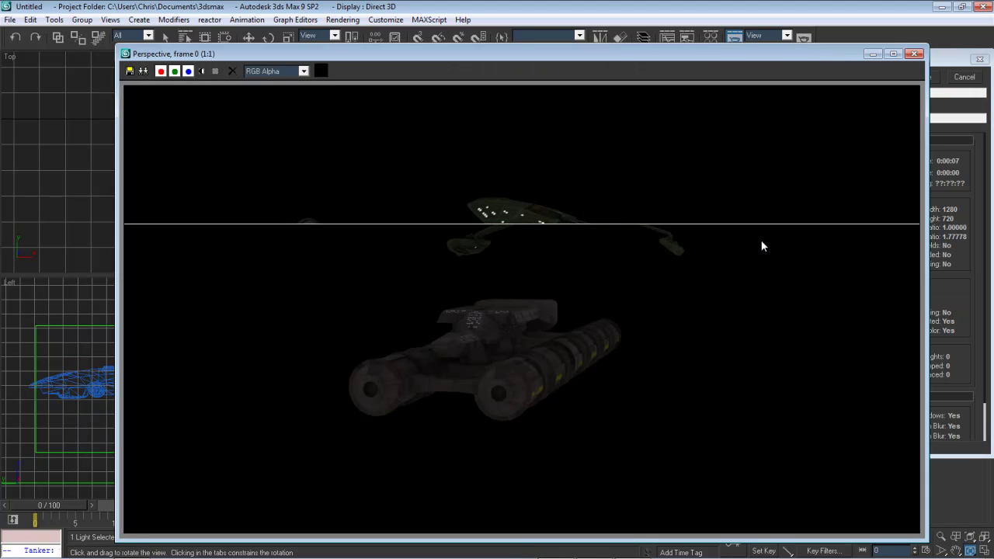
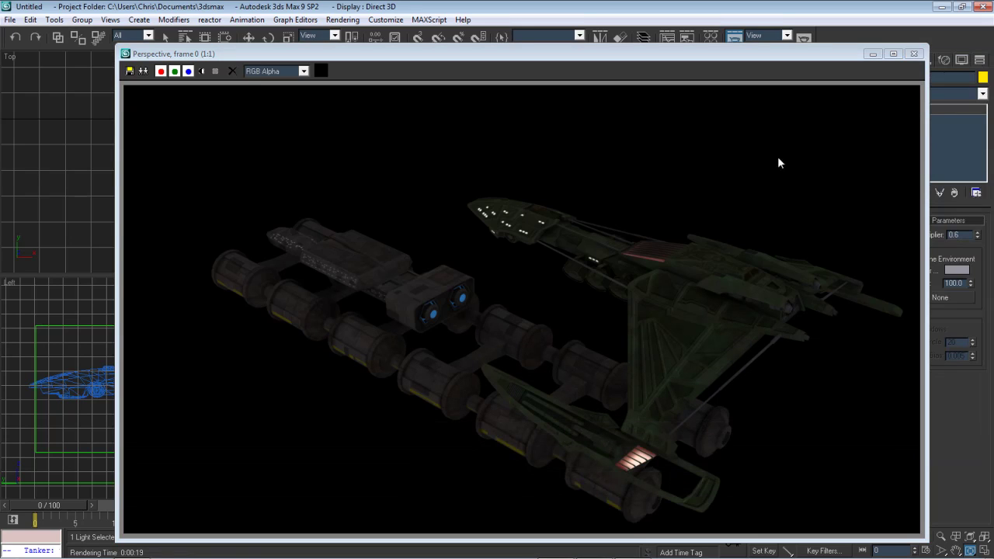
click(913, 53)
drag(707, 390, 640, 388)
click(505, 84)
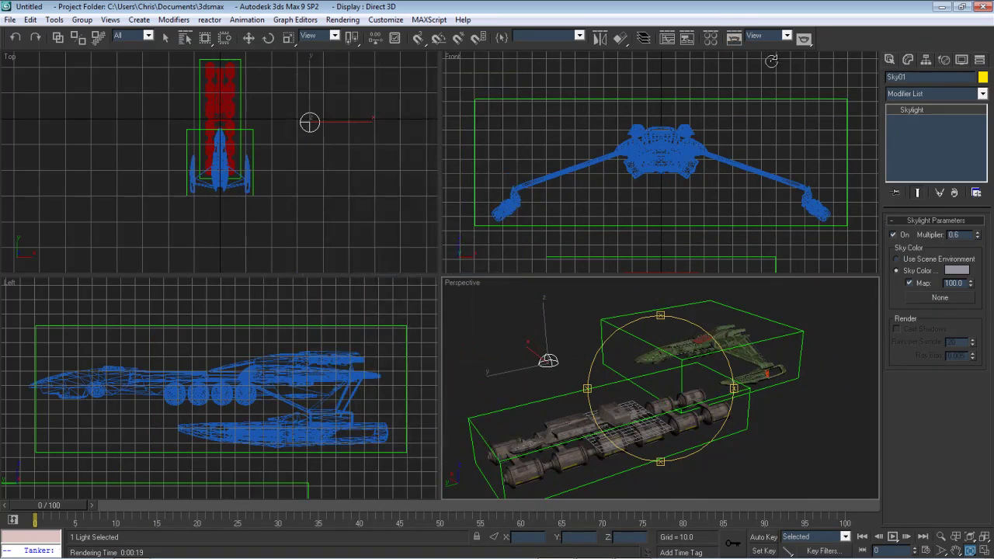
Rename the skylight to Light_Amb
click(889, 61)
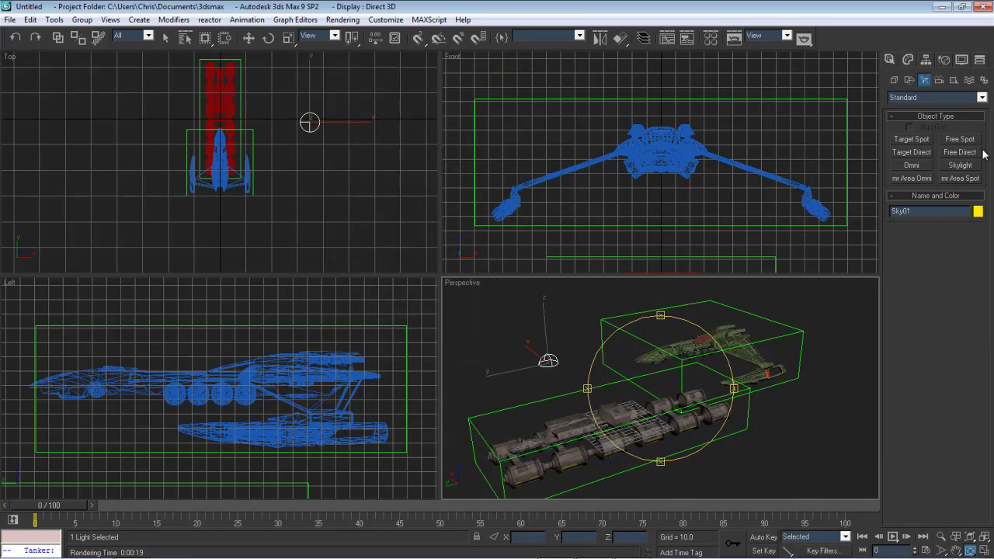
double_click(933, 210)
text(Amb)
click(893, 210)
text(Light_)
Place a Free Direct light in the Top view beyond the skylight, at about X 823, Y 415, and show its parameters
alt+middle_drag(660, 365, 688, 352)
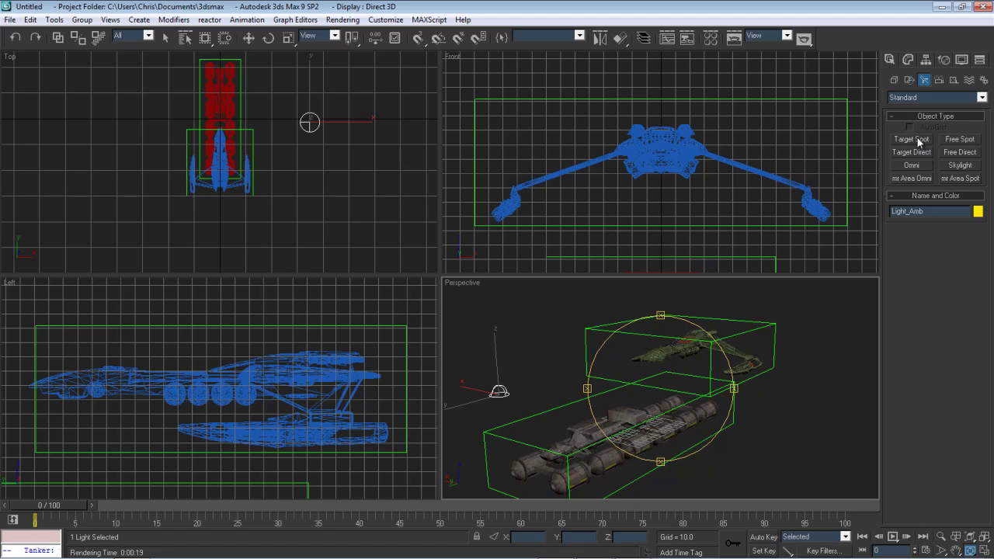
click(960, 153)
scroll(303, 169, down, 2)
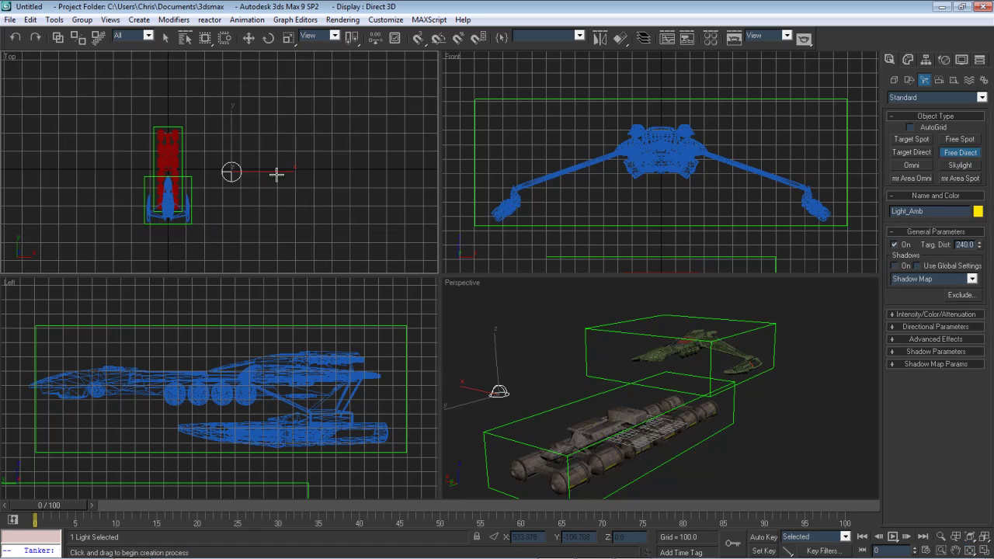
click(317, 93)
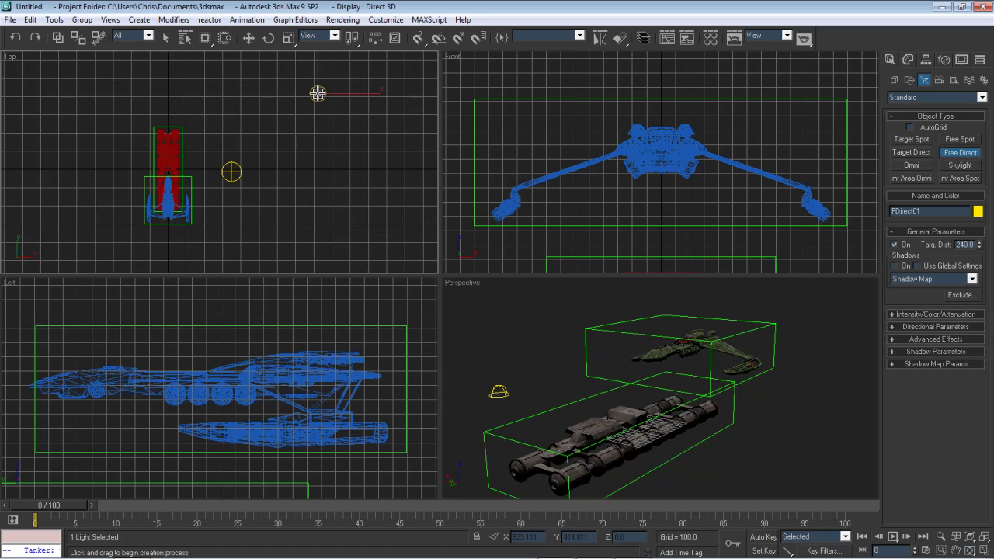
click(249, 39)
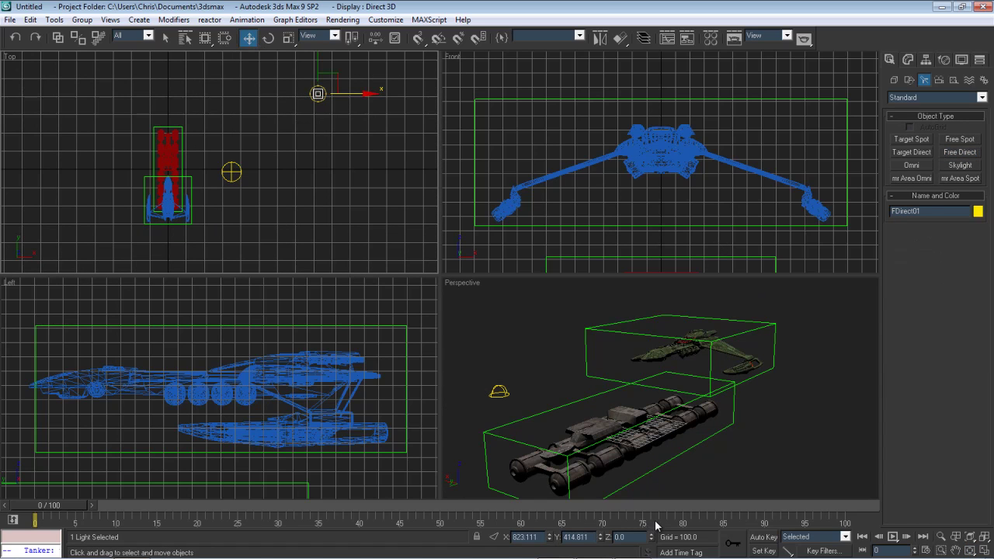
click(907, 60)
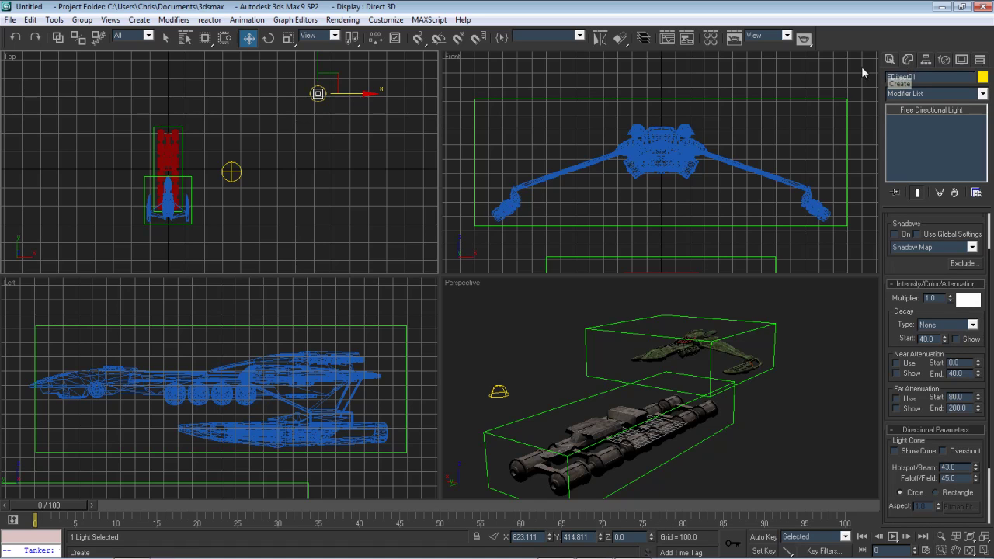
Rotate the directional light to about 63 degrees on Y so it points down toward the ships' side
click(268, 38)
drag(317, 93, 179, 92)
scroll(563, 167, down, 8)
scroll(681, 179, up, 8)
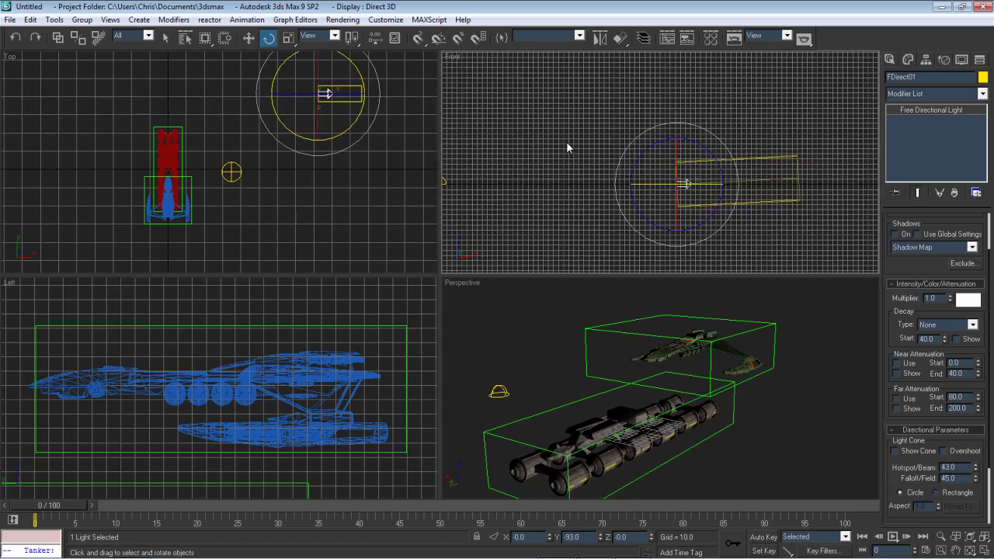
middle_drag(567, 146, 506, 155)
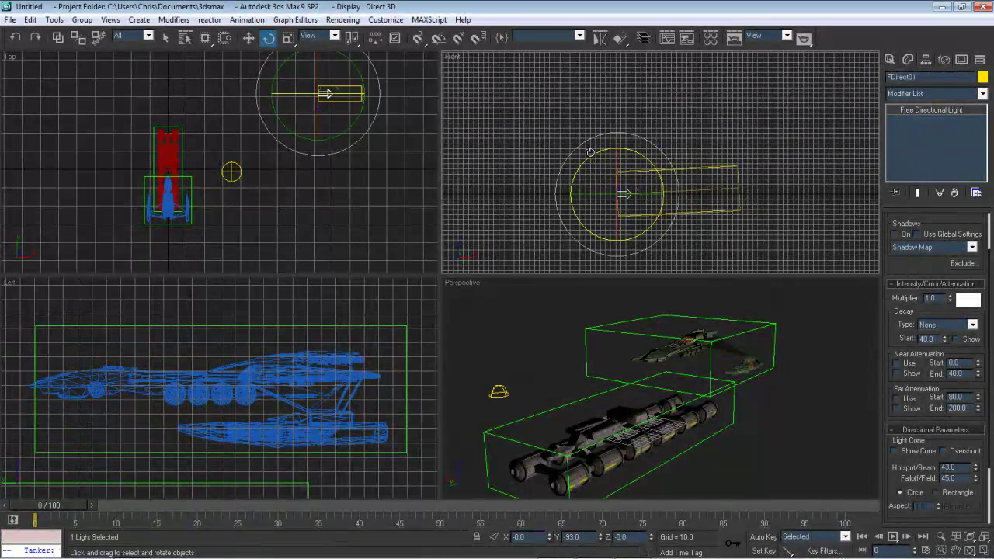
drag(590, 152, 569, 103)
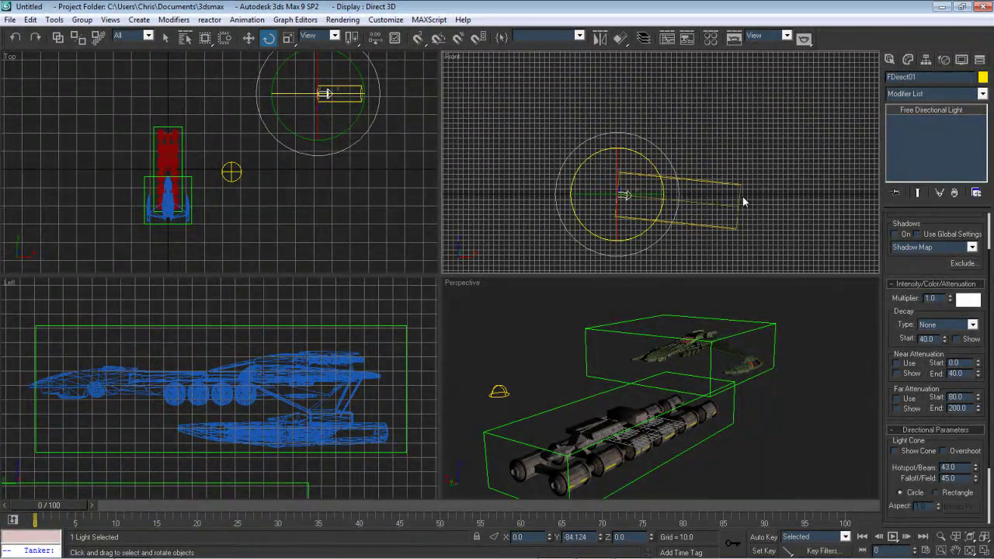
drag(600, 148, 816, 142)
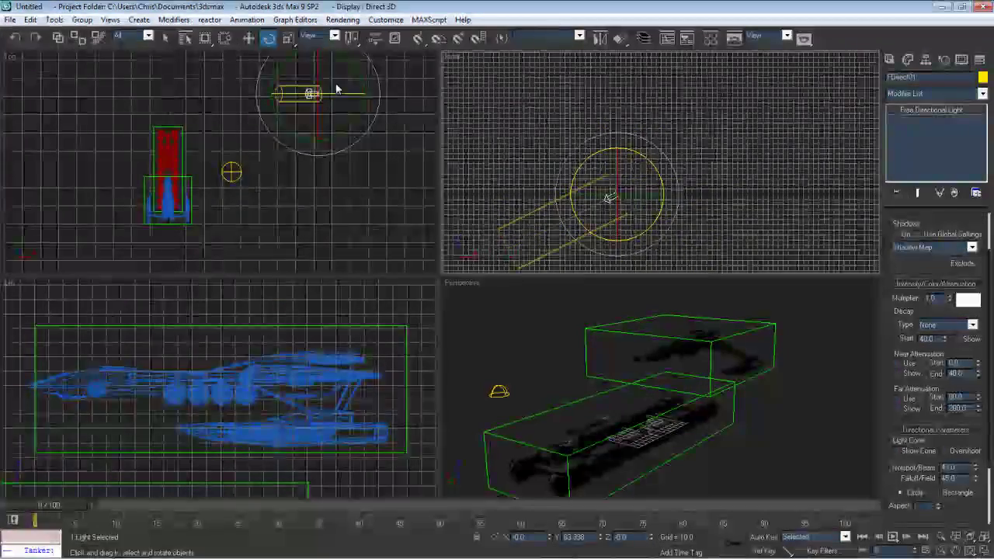
Enable Overshoot for the directional light and set its Falloff/Field to 12500
click(249, 37)
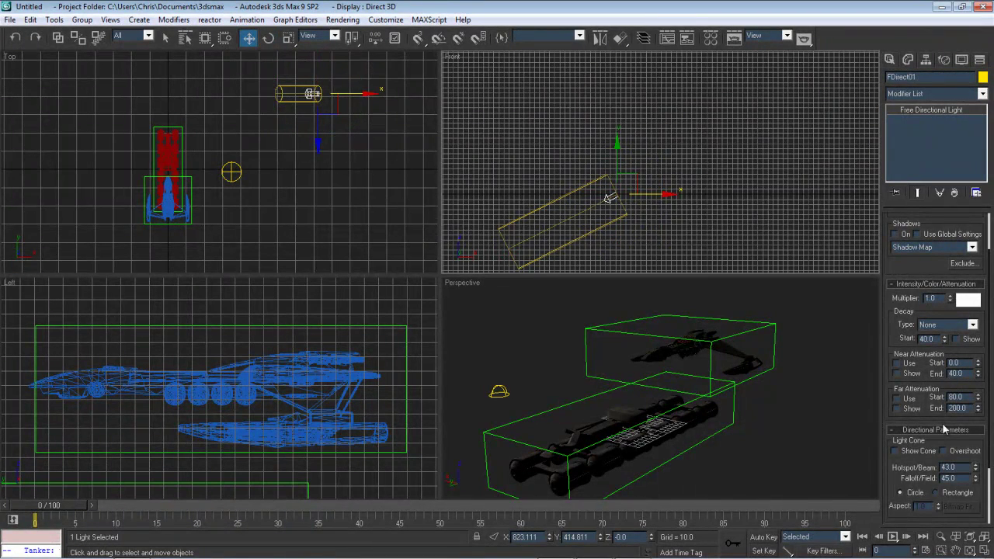
click(943, 451)
click(965, 477)
text(12500)
key(Return)
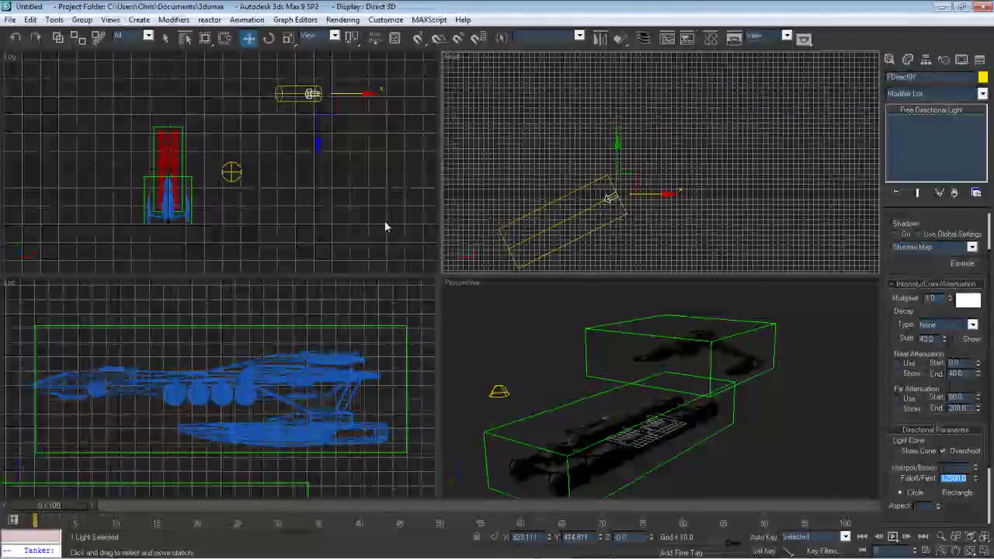
Tilt the directional light more steeply to about 46 degrees on Y and raise it to Z about 300
click(268, 37)
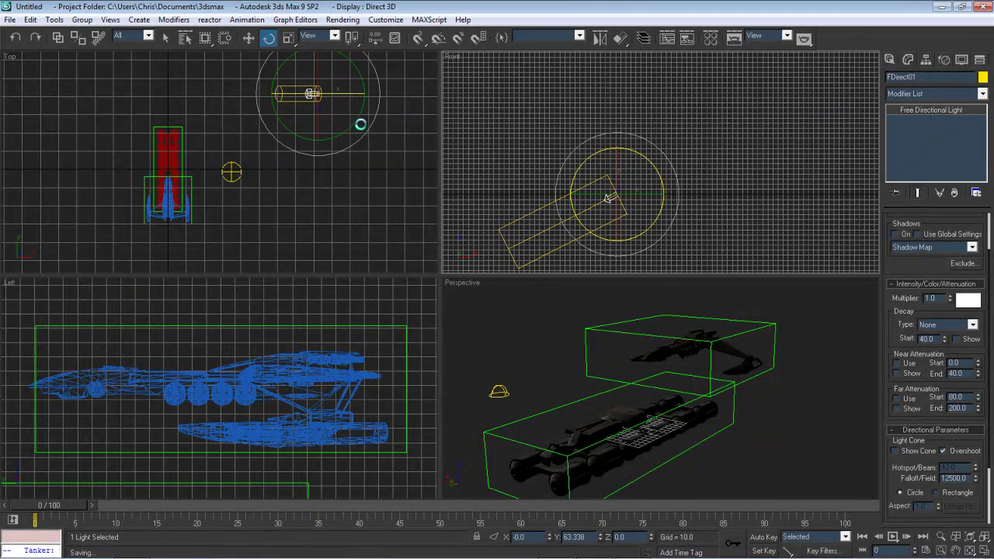
scroll(350, 213, down, 3)
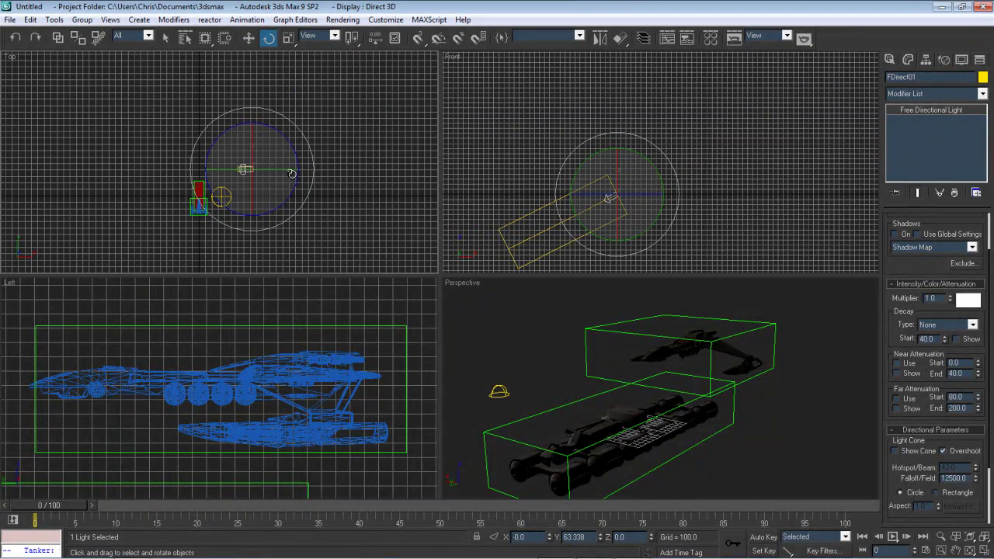
scroll(292, 172, up, 2)
drag(288, 171, 265, 170)
click(249, 38)
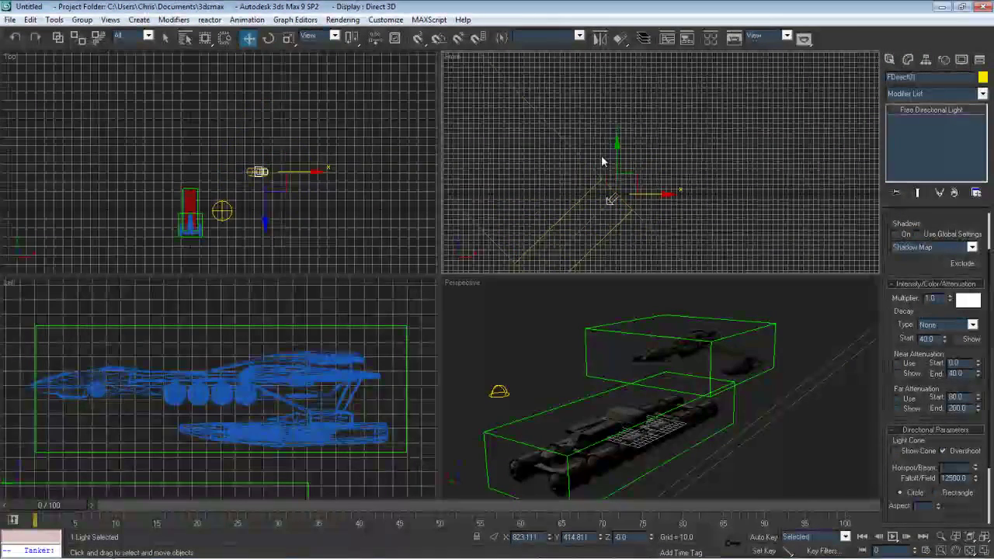
drag(603, 160, 608, 12)
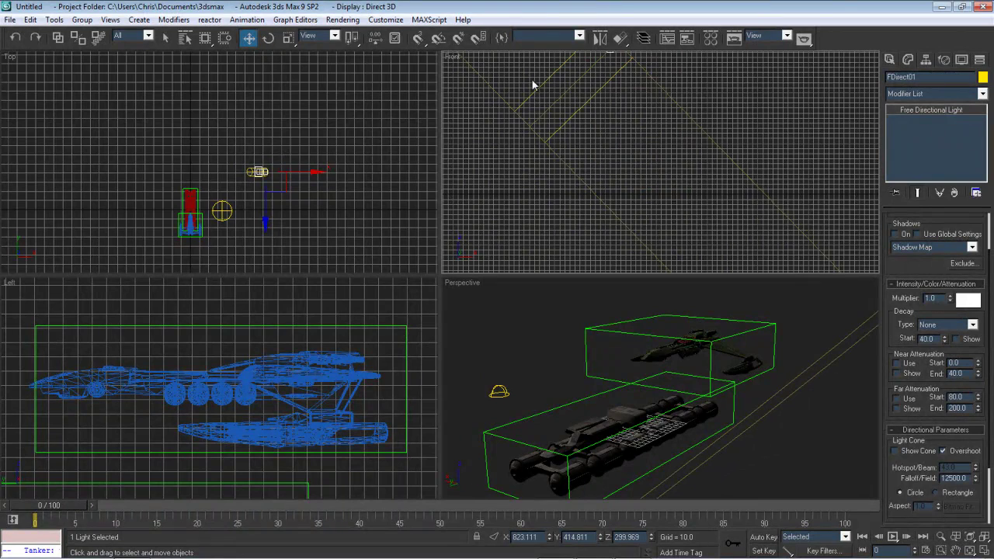
Rename the directional light to Key and adjust its tilt to about 40 degrees on Y in the Front view
double_click(949, 76)
text(Keyze)
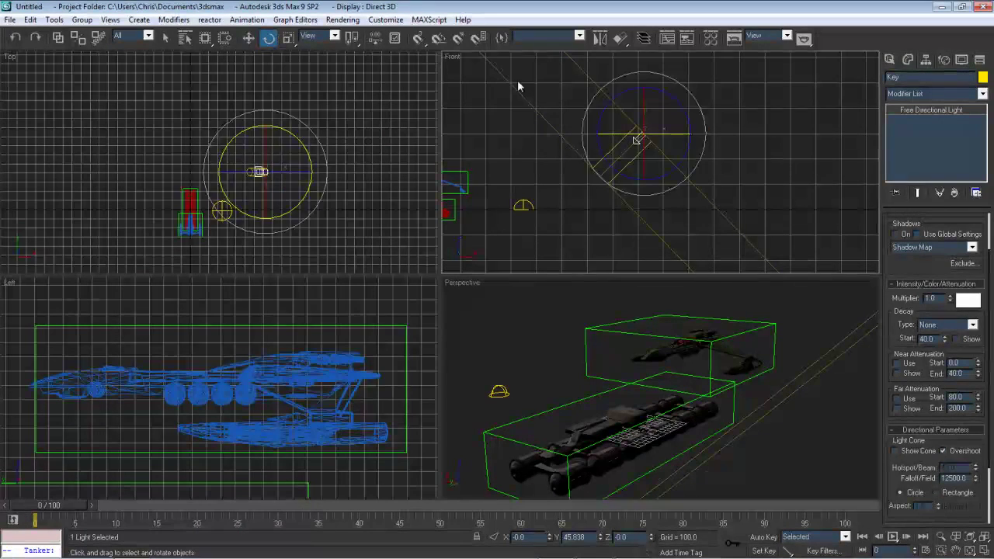
drag(641, 87, 586, 86)
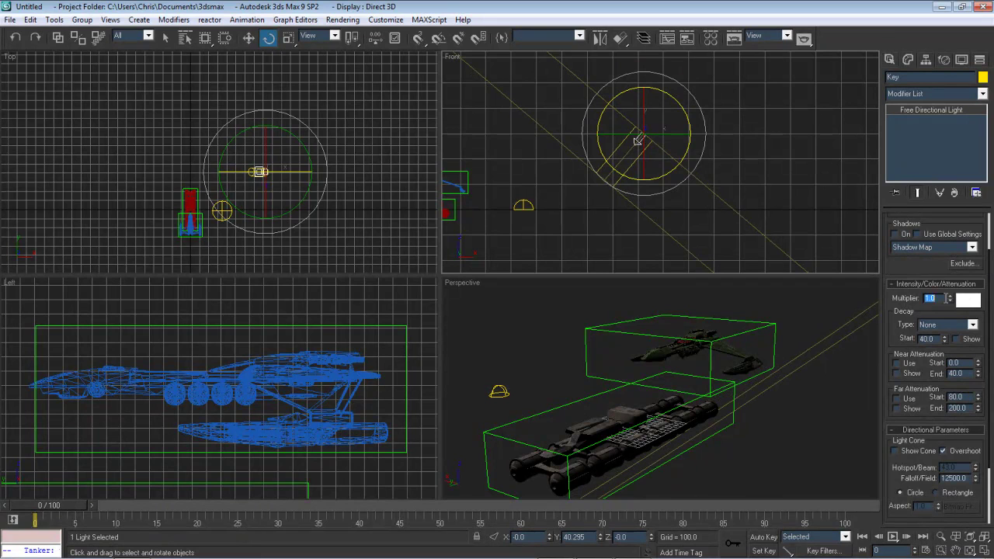
Set the Key light's multiplier to 1.2 and tint its colour pale yellow with RGB 230, 219, 146
double_click(946, 298)
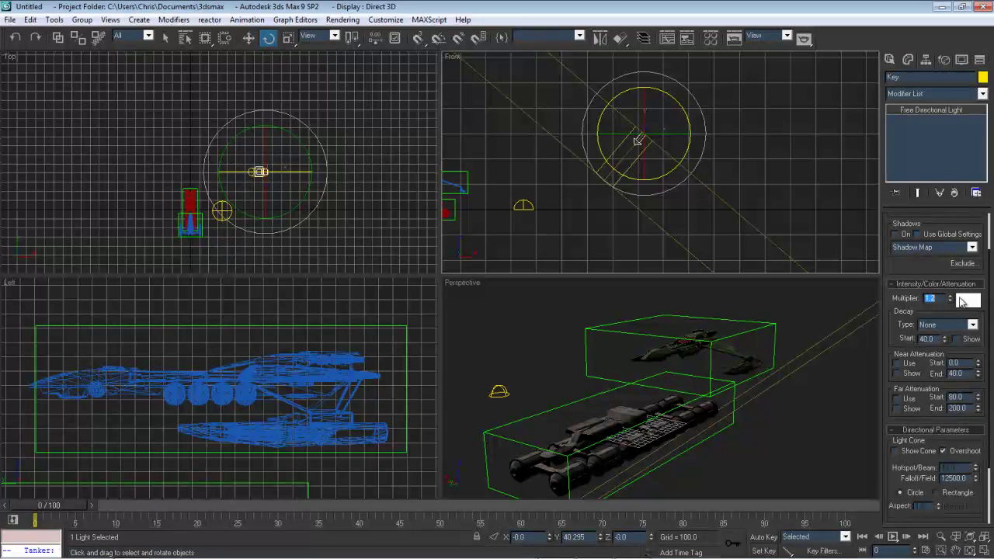
click(967, 301)
drag(472, 102, 459, 111)
click(468, 91)
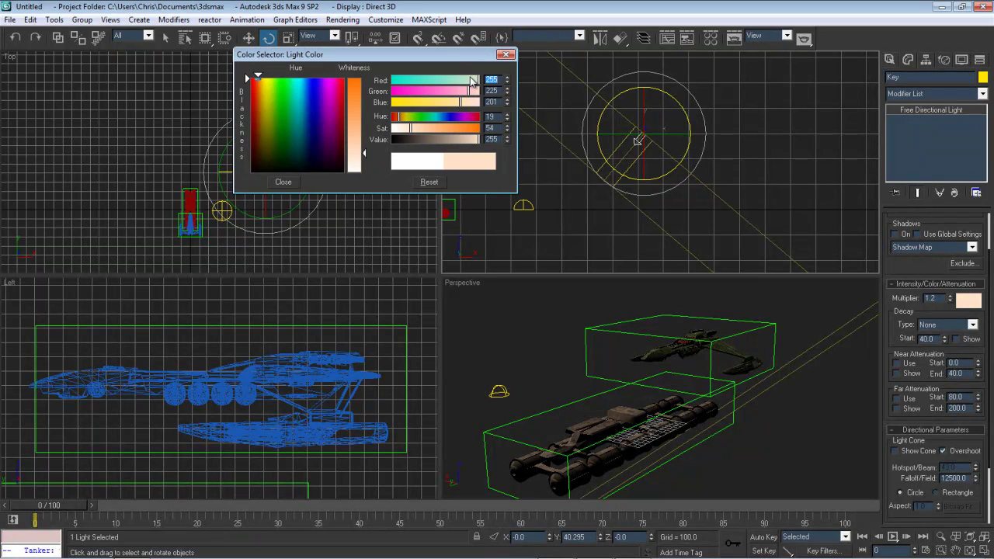
click(472, 80)
click(422, 128)
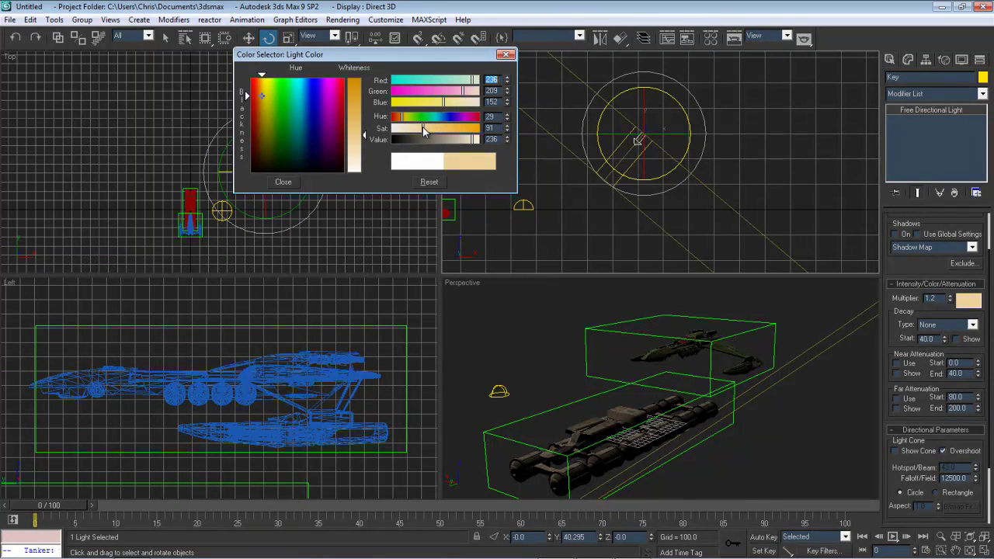
drag(422, 127, 421, 127)
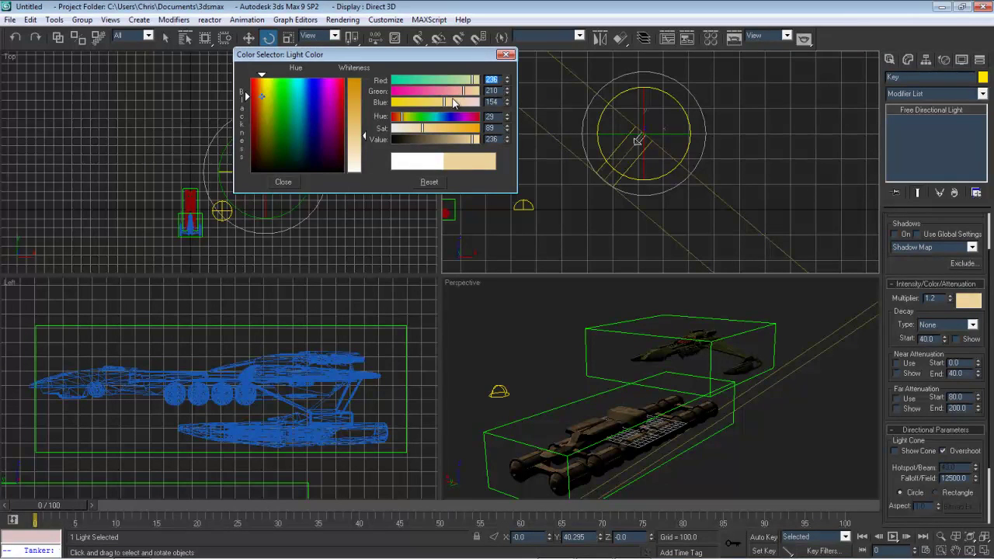
drag(449, 103, 474, 93)
click(284, 182)
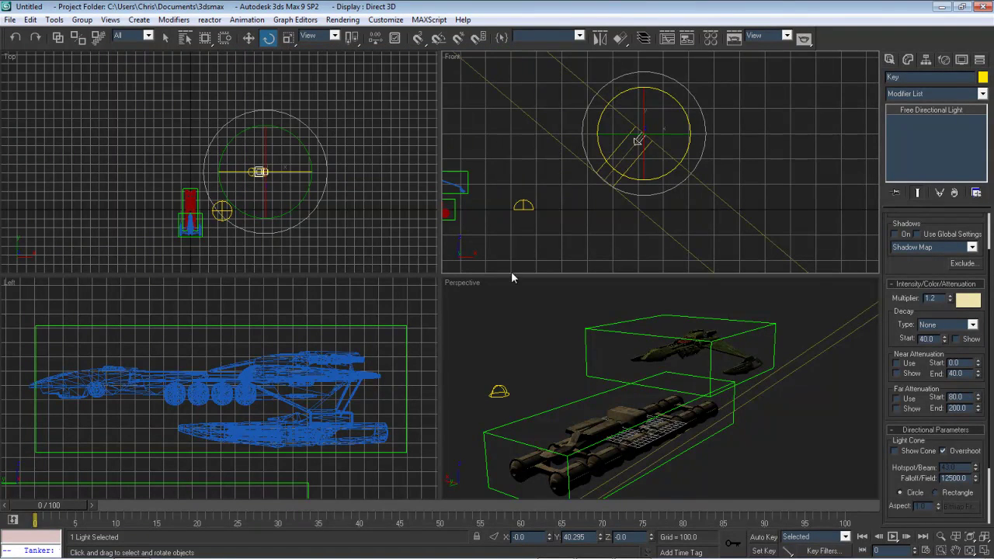
click(968, 300)
drag(362, 118, 363, 133)
click(283, 182)
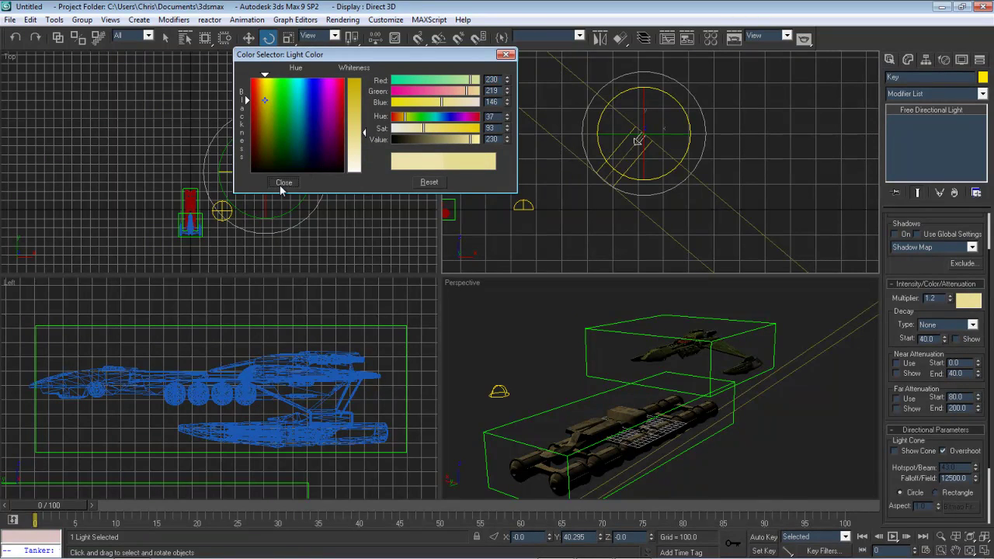
Render the Perspective view to check the yellow key lighting on both ships
right_click(585, 342)
key(shift+q)
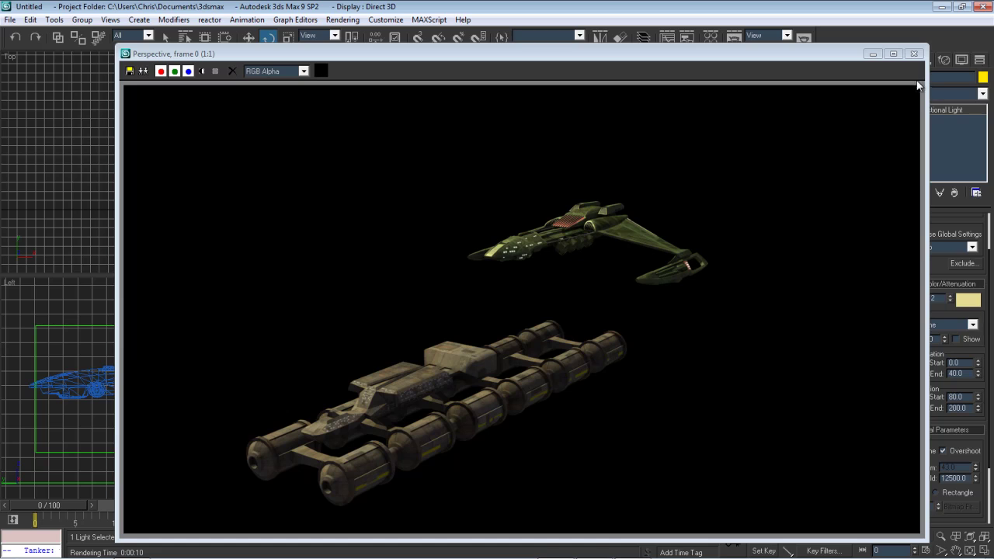
click(914, 54)
Turn on Area Shadows for the Key light with a Sample Spread of 3.0 and test-render the Perspective view
drag(920, 395, 914, 317)
click(921, 458)
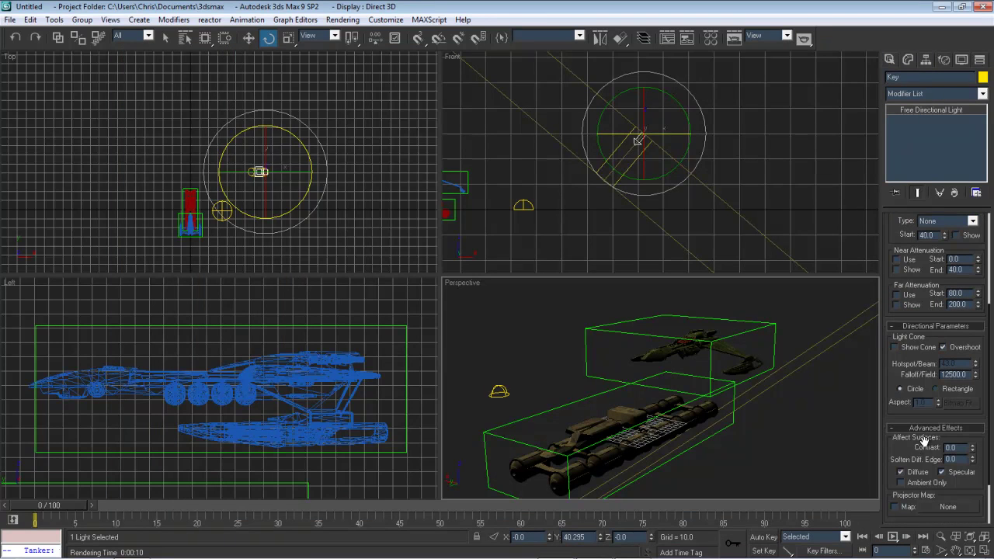
click(939, 429)
click(943, 467)
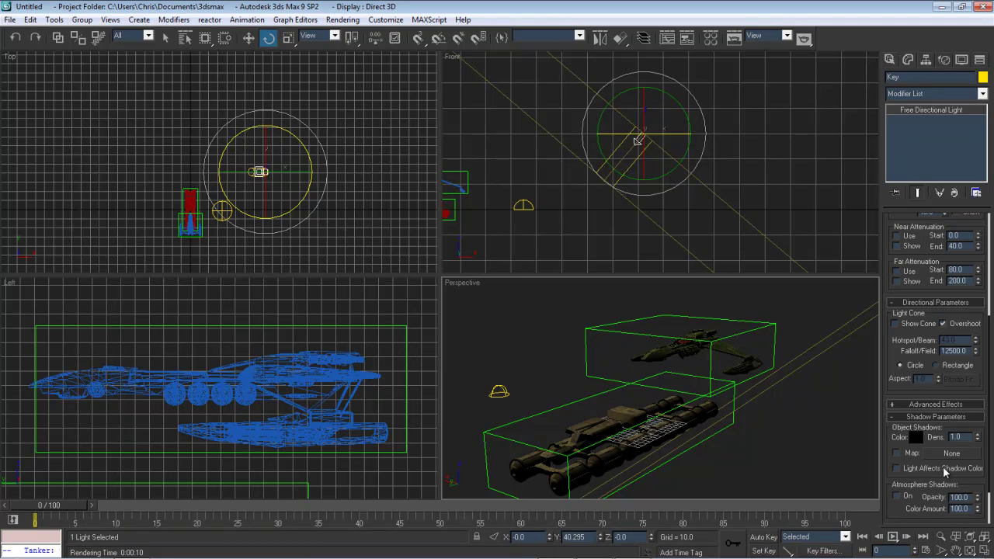
click(956, 420)
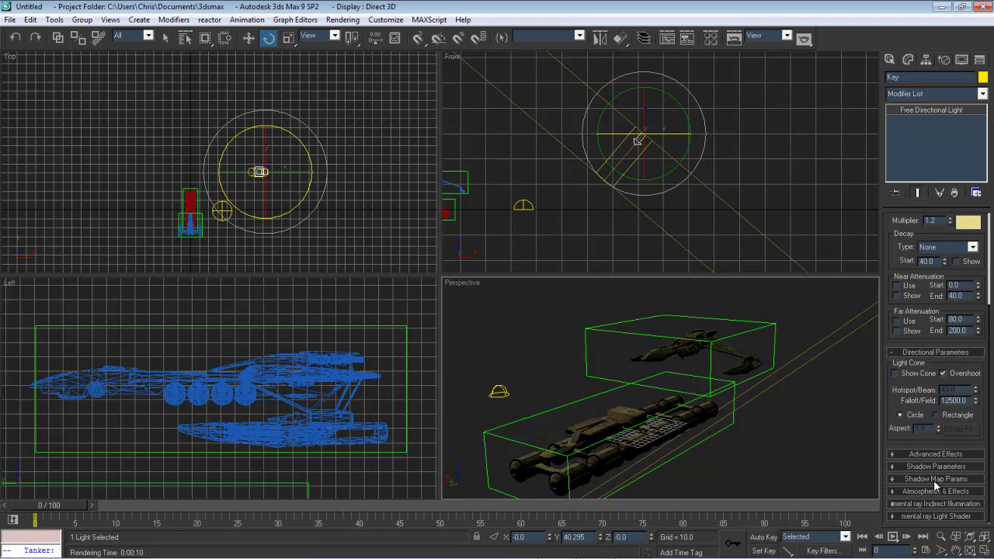
scroll(911, 303, up, 5)
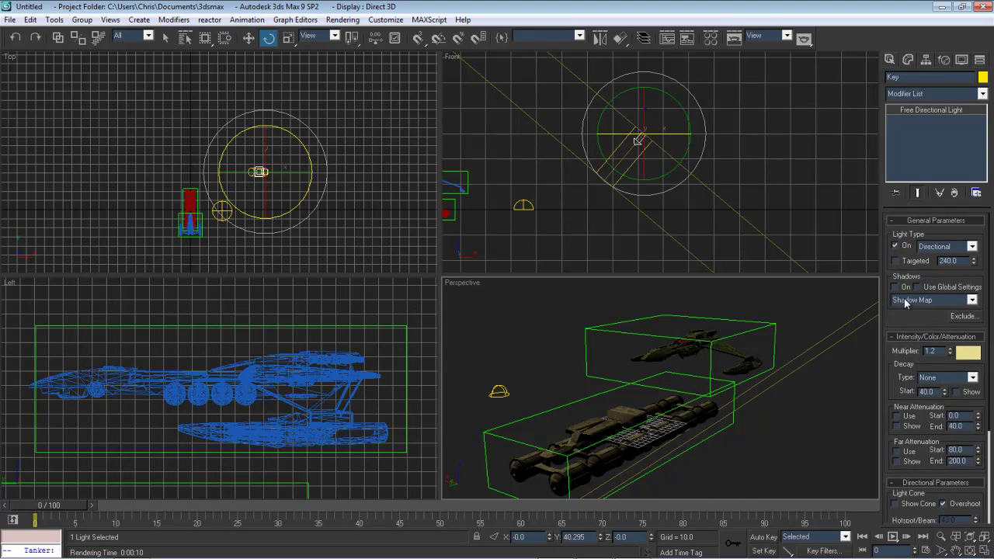
click(932, 300)
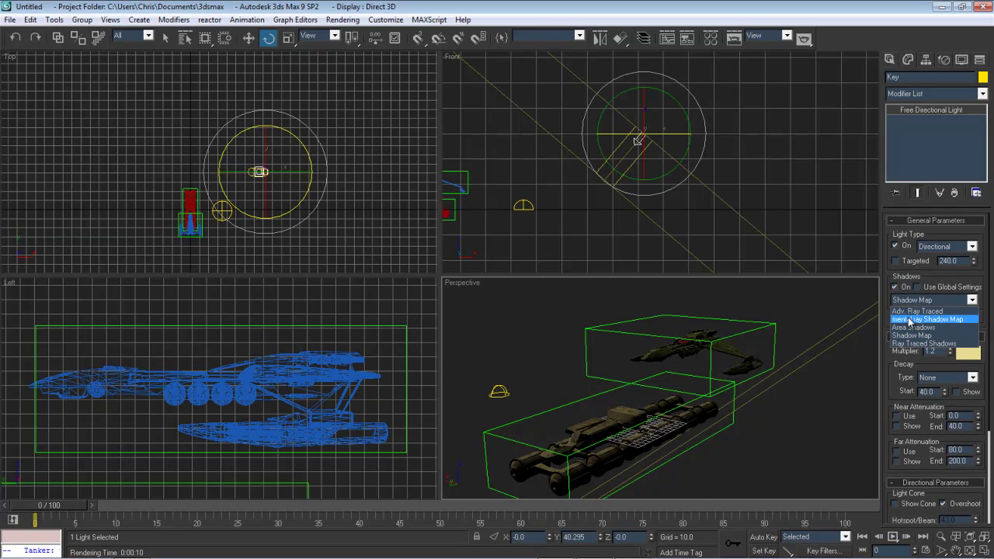
click(912, 320)
drag(903, 374, 909, 234)
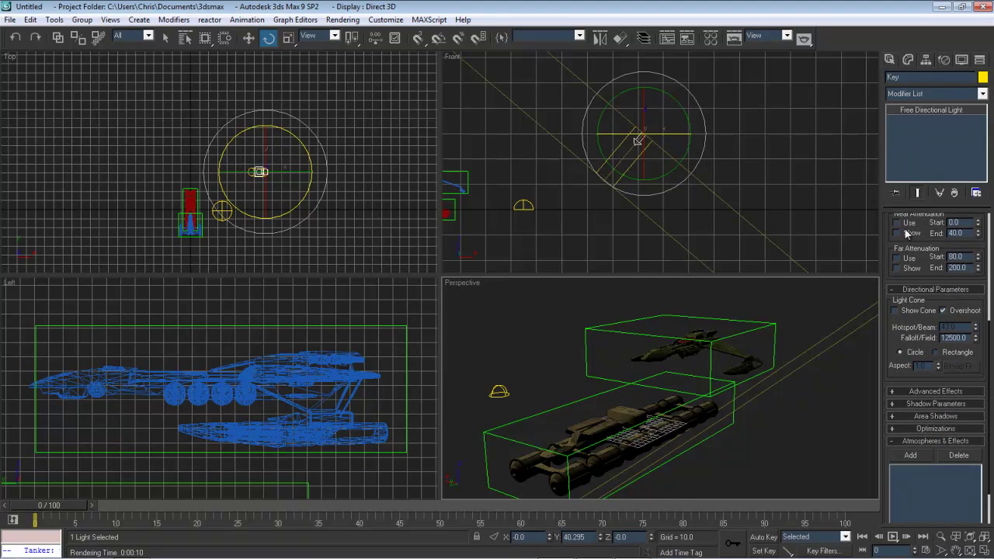
click(938, 416)
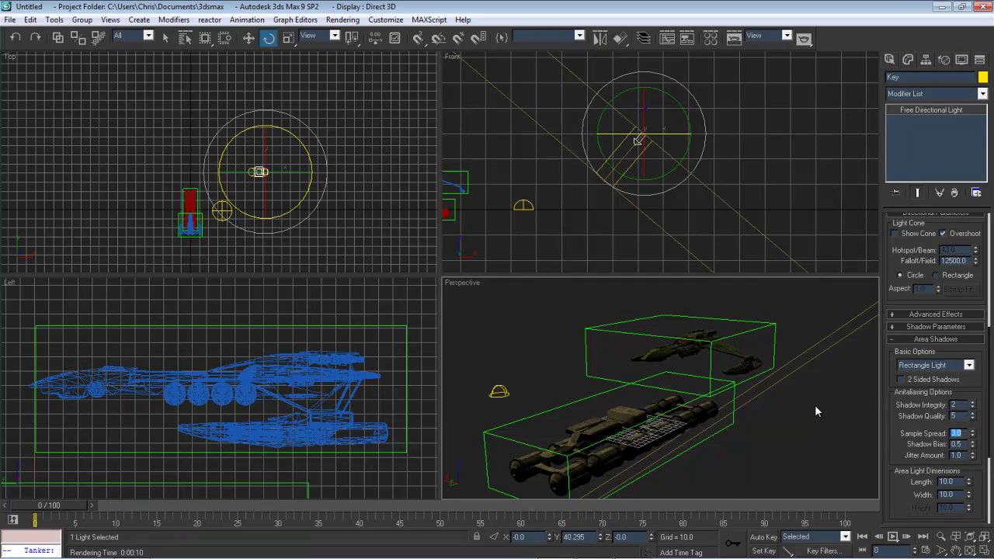
key(shift+q)
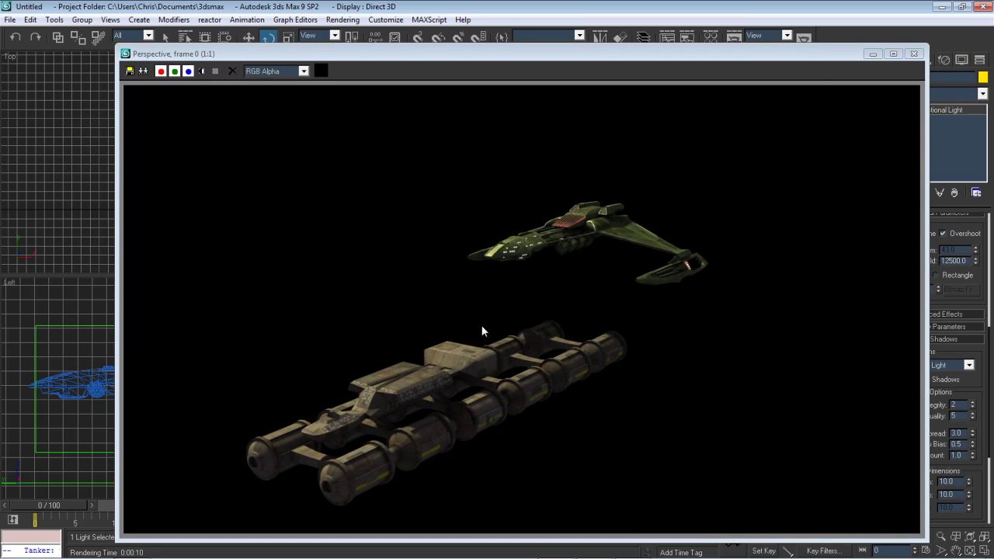
click(915, 53)
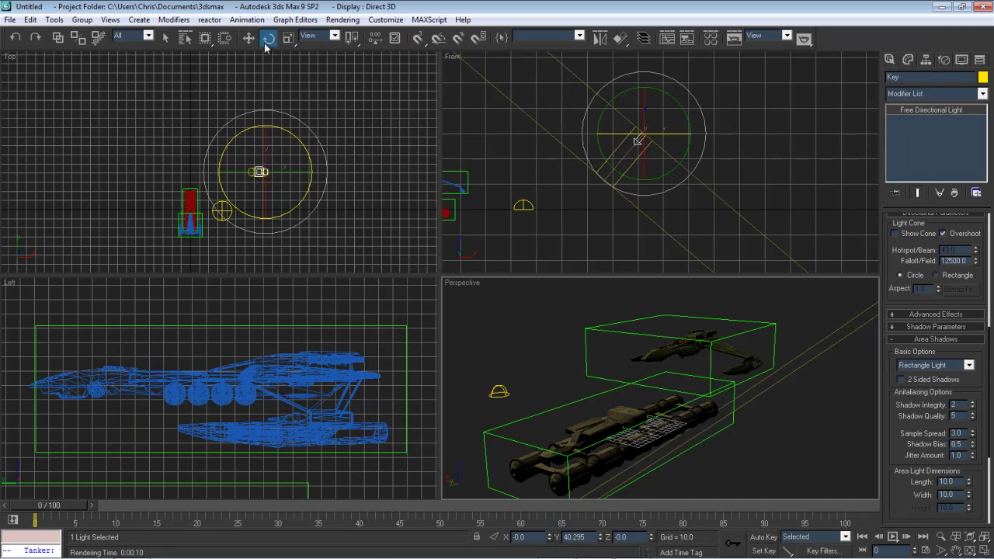
Create a Free Direct light in the Left view, well below the ships at about Y 6217, Z -2943
scroll(368, 178, down, 8)
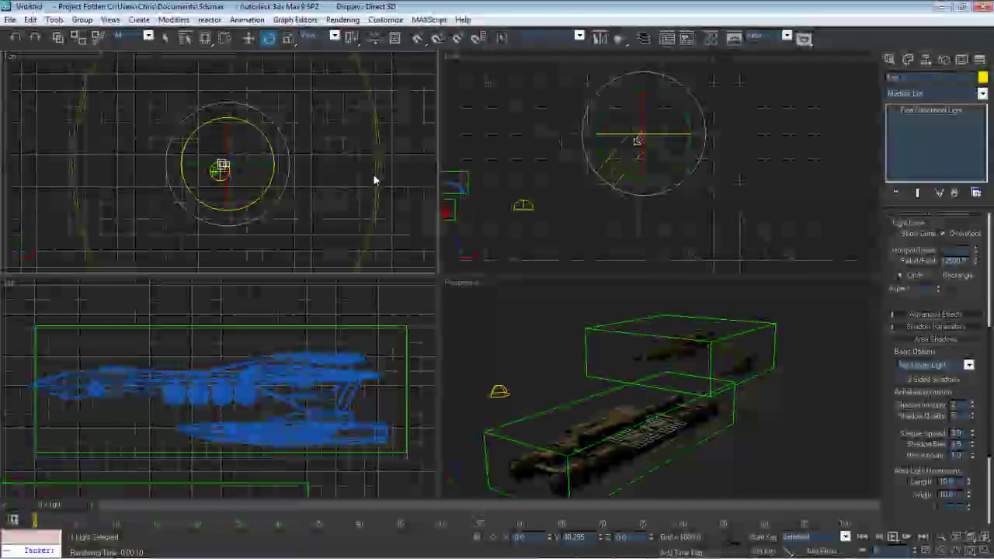
scroll(374, 176, up, 9)
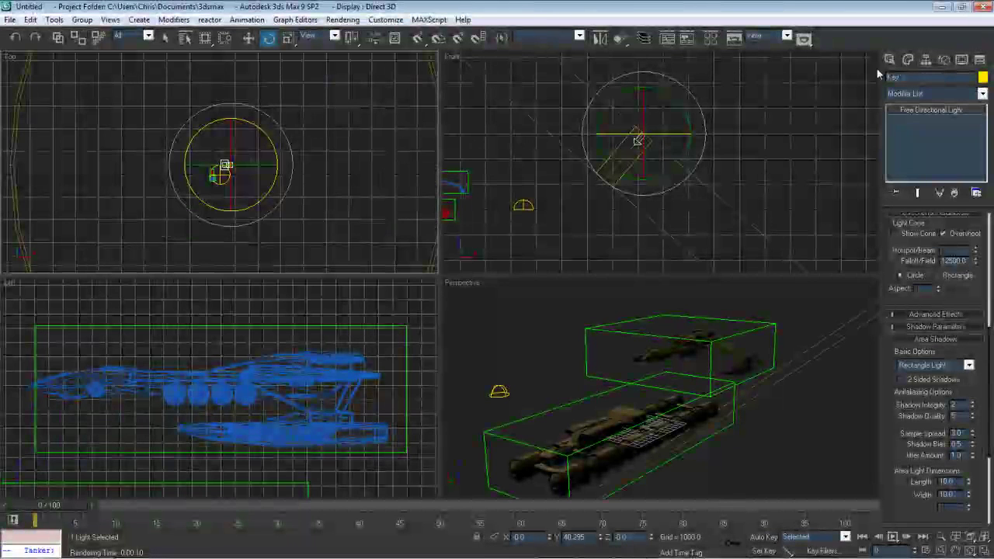
click(890, 61)
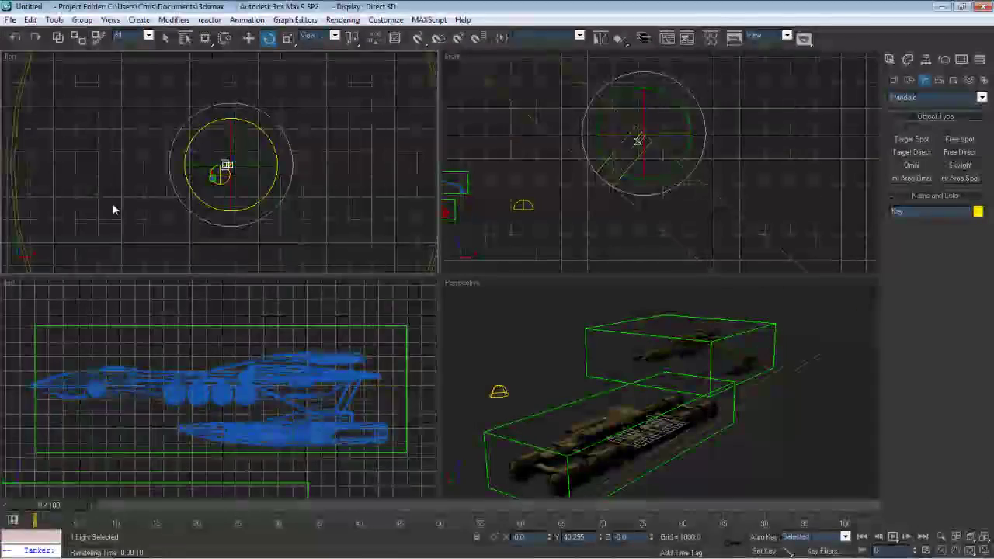
right_click(274, 374)
key(z)
scroll(207, 447, up, 2)
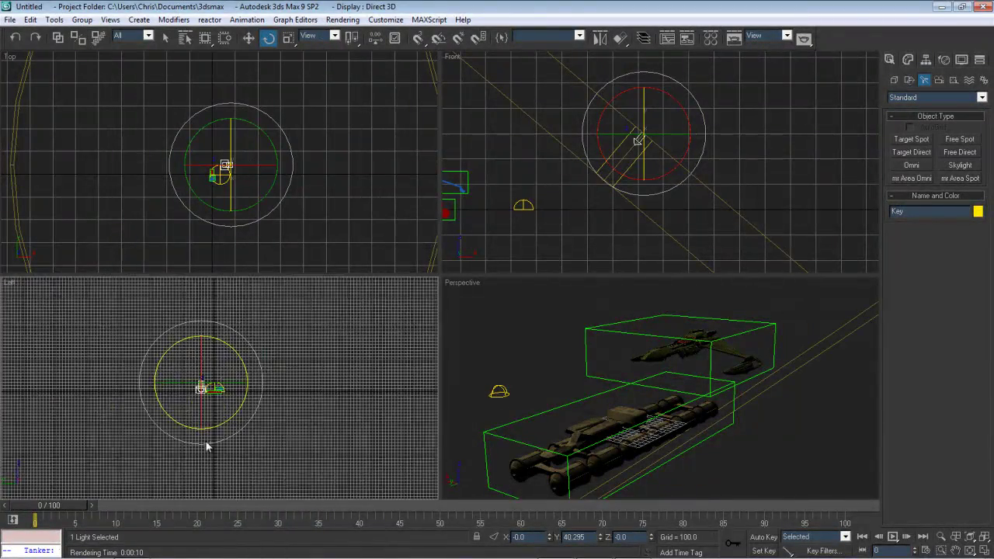
middle_drag(114, 451, 231, 416)
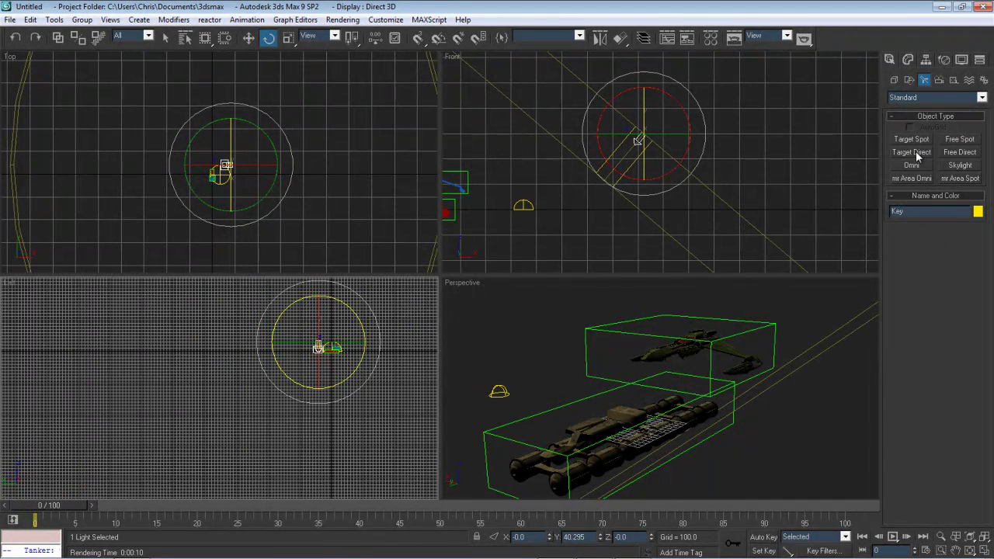
click(960, 152)
click(134, 444)
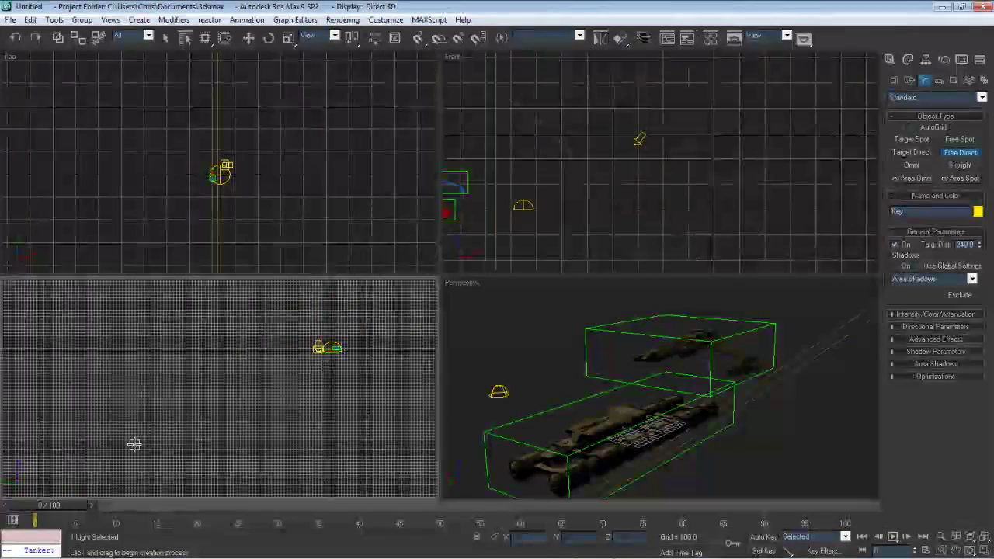
Rotate the new directional light to aim up at the ships, zeroing its Z rotation and tilting X to about -44 degrees
click(248, 38)
click(268, 38)
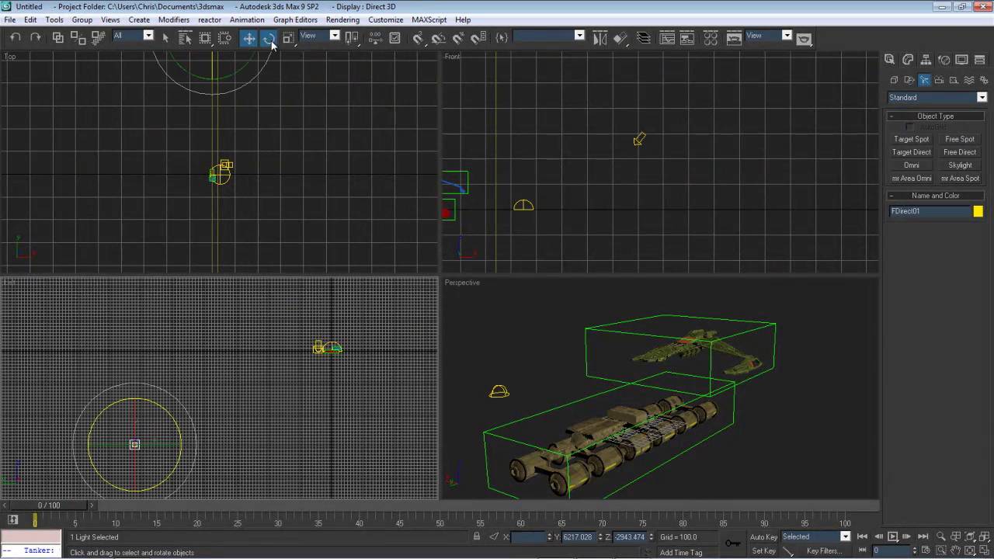
drag(210, 102, 319, 77)
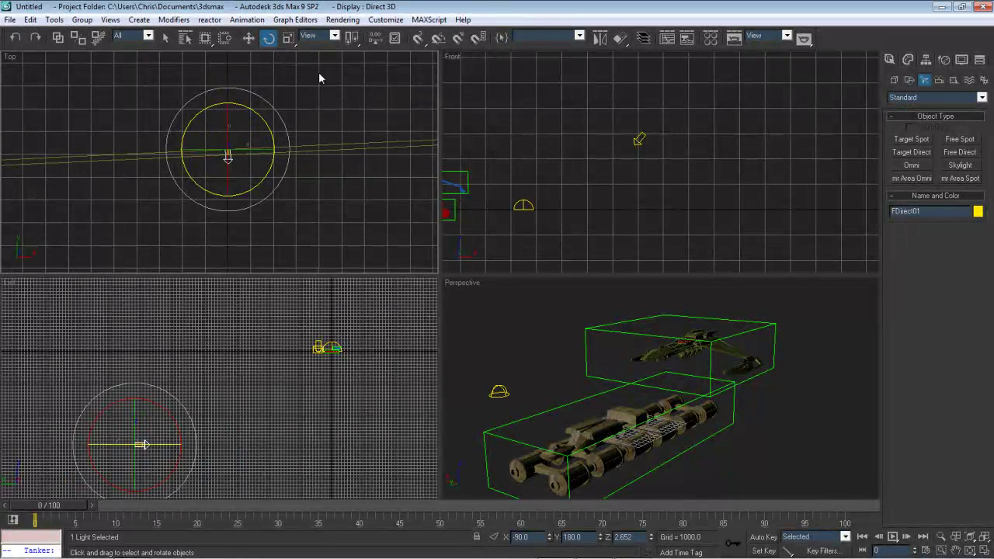
right_click(652, 537)
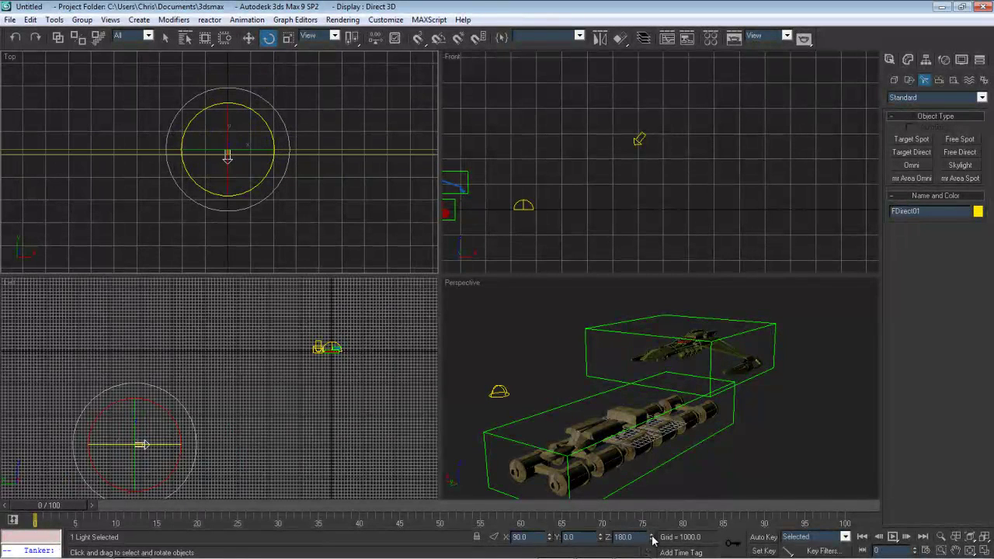
click(188, 412)
drag(186, 410, 148, 433)
drag(147, 375, 129, 362)
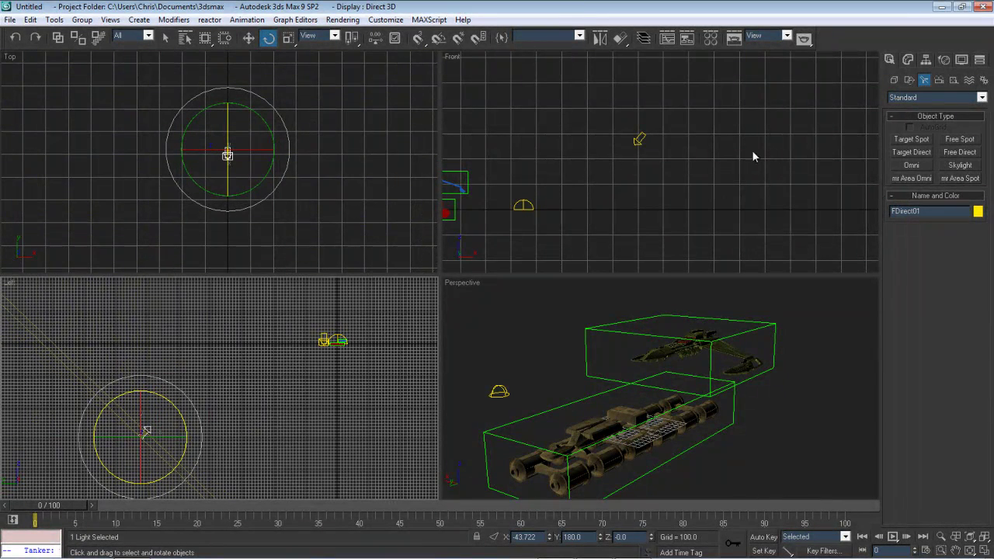
Set the new light's multiplier to 0.6 and its colour to light blue, RGB 146, 211, 230, and test-render the Perspective view
click(907, 61)
scroll(928, 310, down, 5)
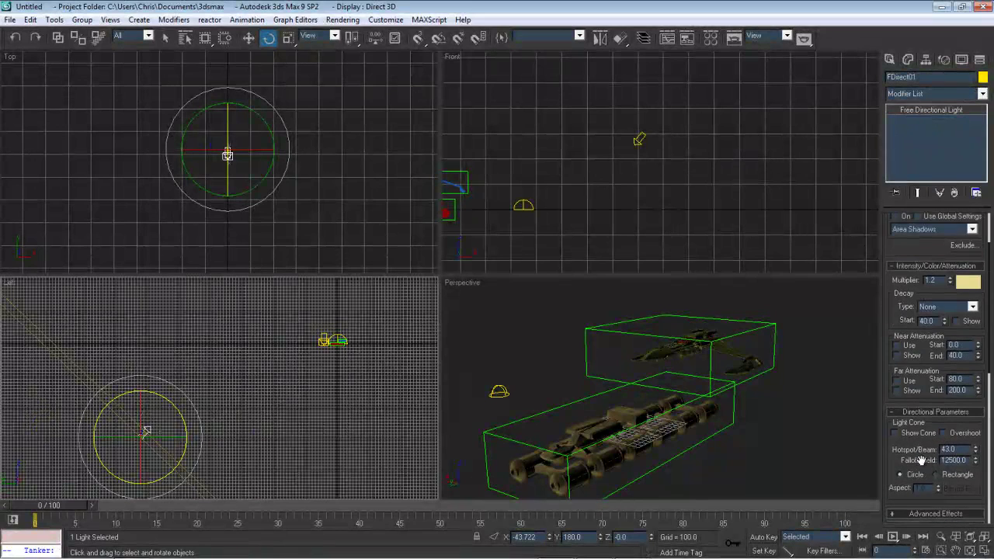
scroll(909, 256, up, 1)
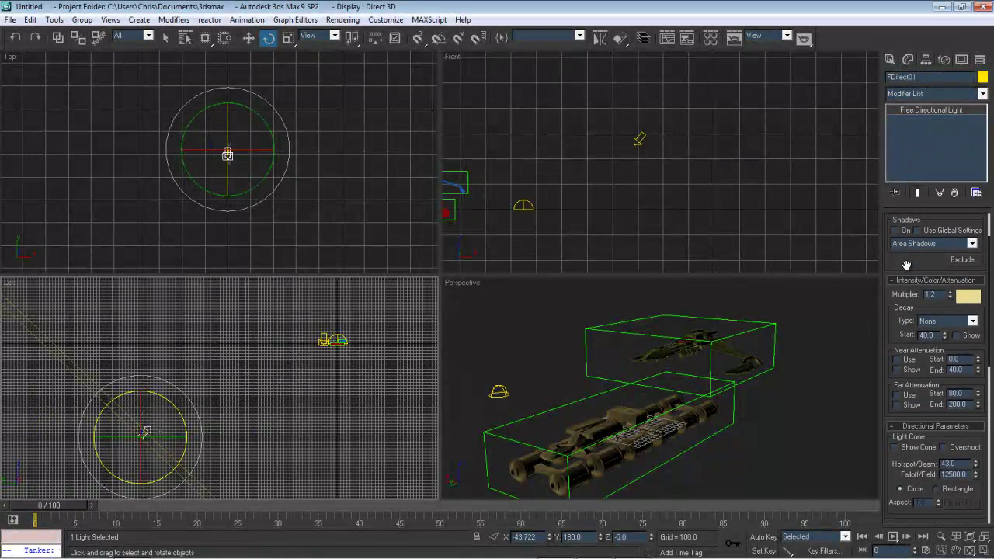
text(8)
text(0.6)
key(Return)
click(968, 298)
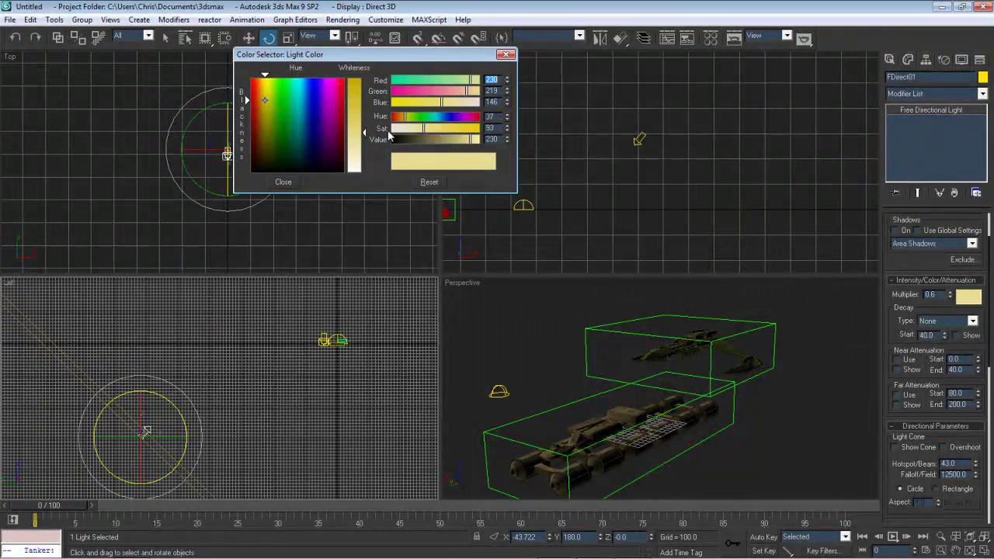
drag(461, 125, 438, 121)
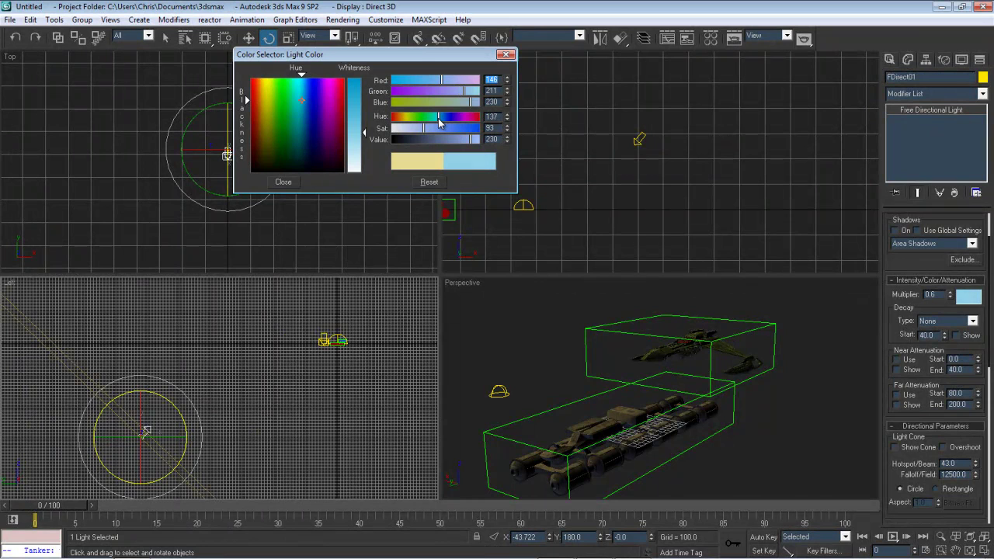
click(291, 185)
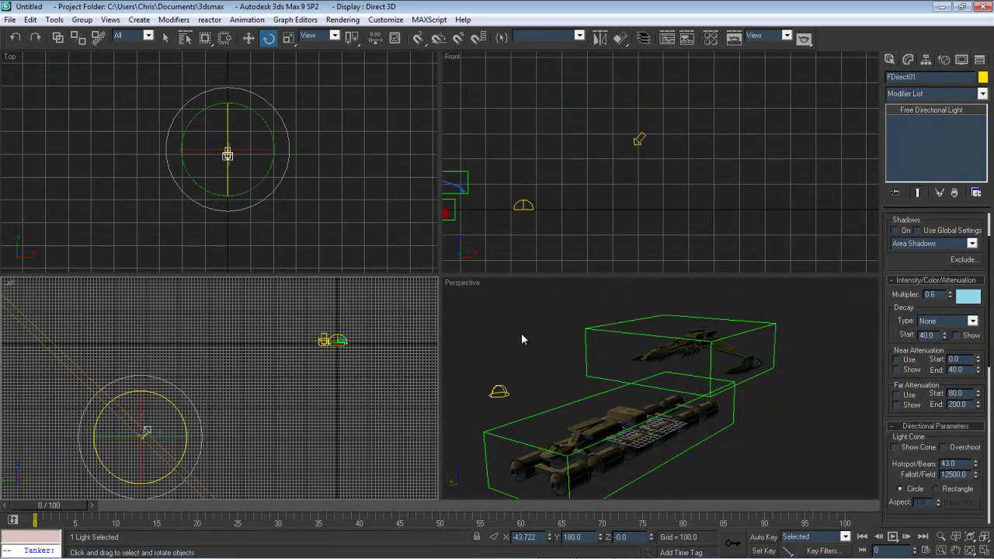
key(shift+q)
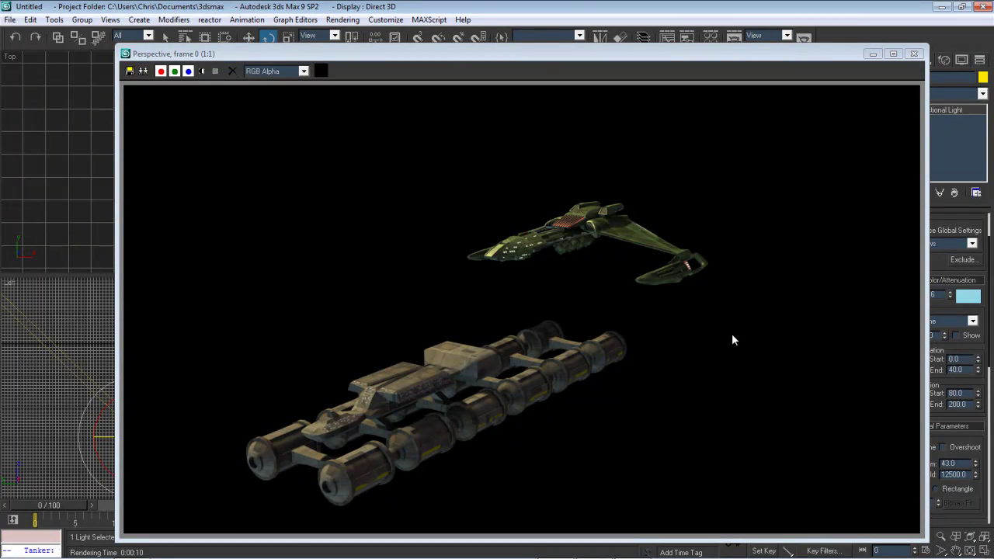
click(913, 54)
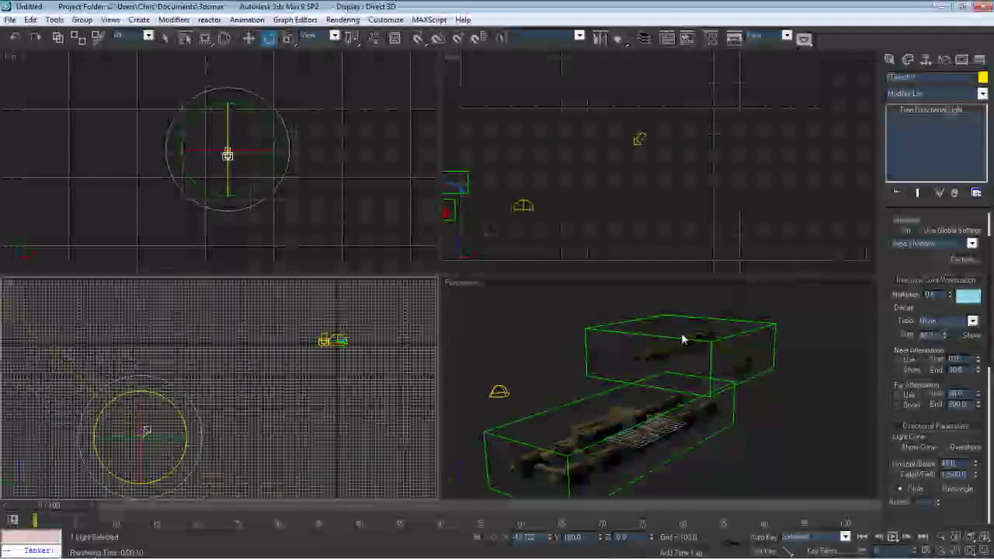
Rotate the blue directional light about 25 degrees around its local Y axis and test-render the Perspective view
click(971, 550)
click(636, 380)
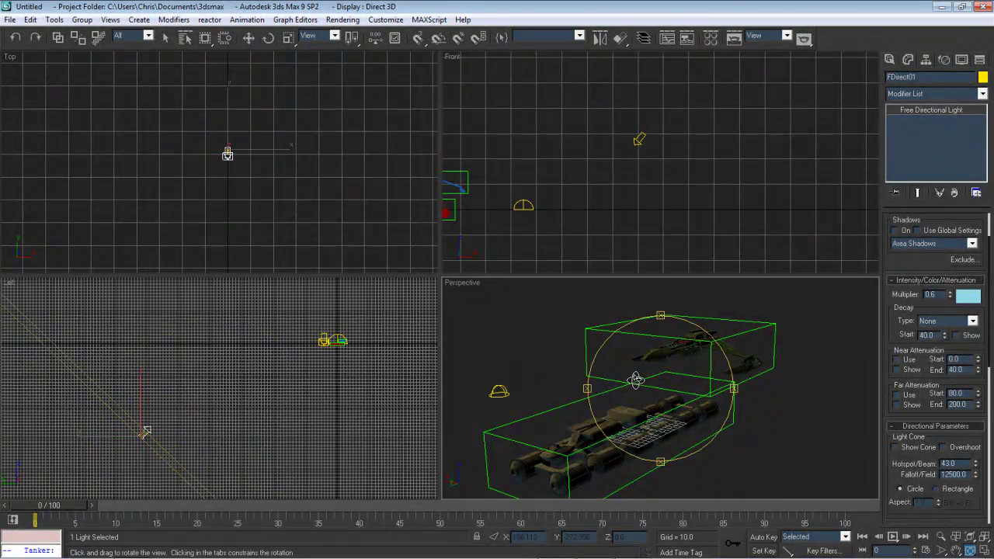
drag(635, 380, 460, 374)
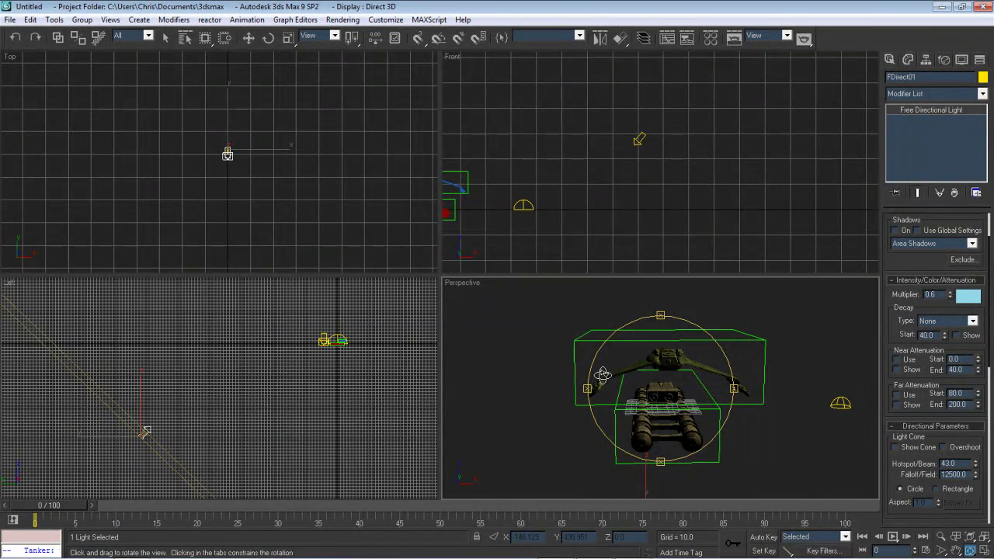
drag(603, 375, 819, 375)
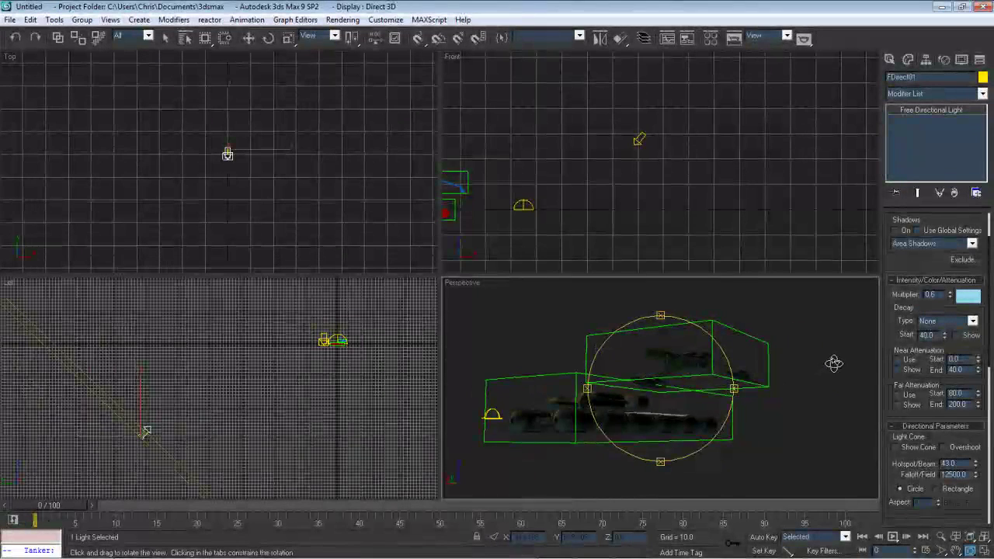
drag(832, 362, 823, 381)
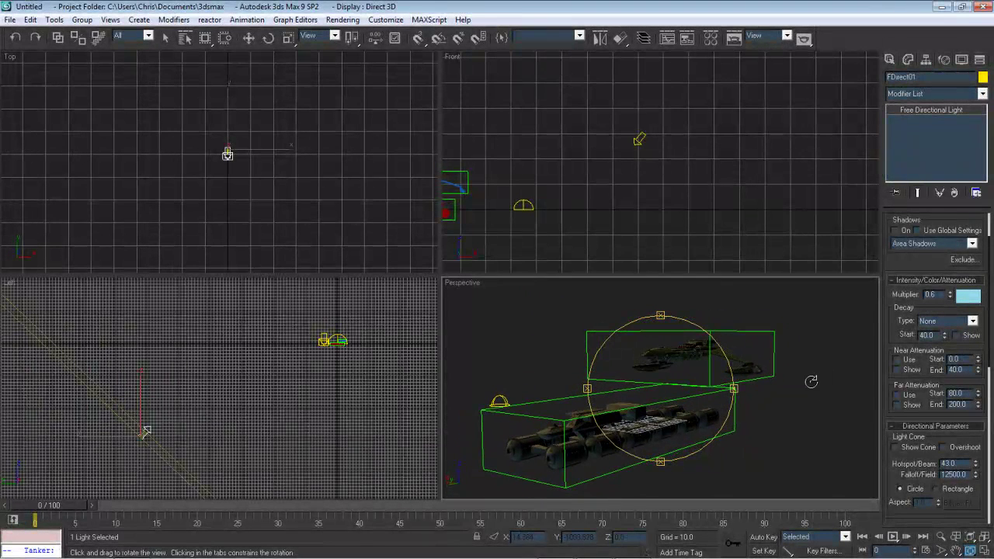
mouse_move(645, 406)
mouse_down()
mouse_move(665, 384)
mouse_move(659, 362)
mouse_move(685, 368)
mouse_move(688, 413)
mouse_move(661, 395)
mouse_up()
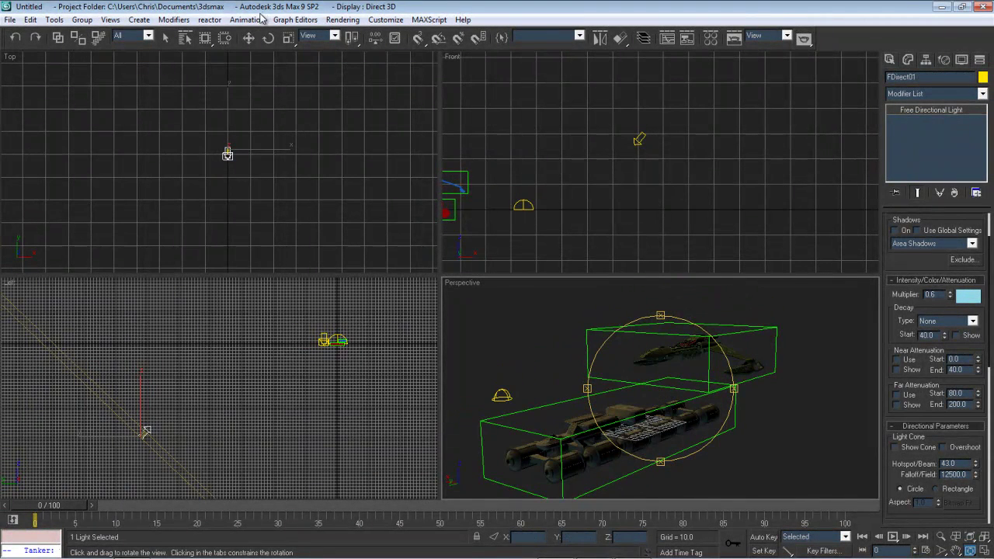
click(268, 41)
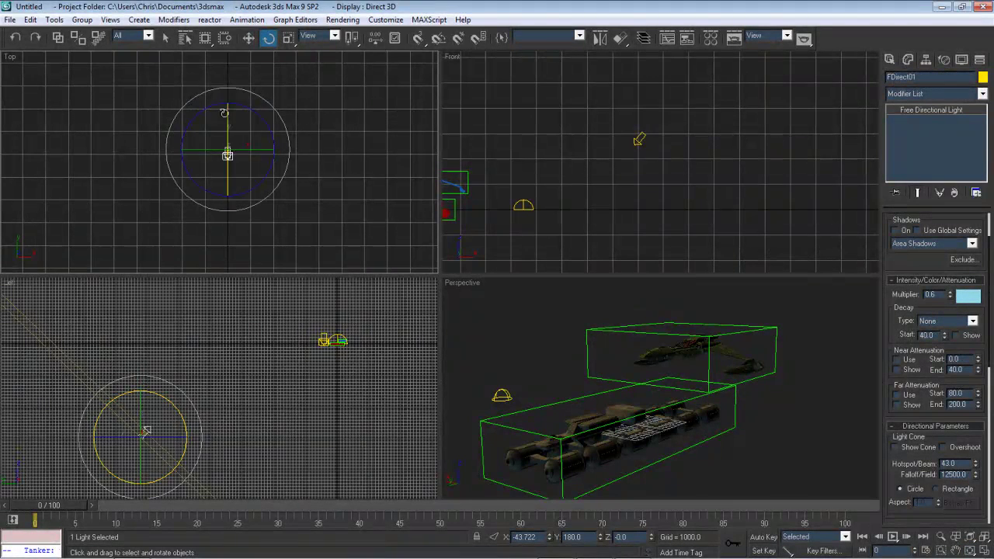
click(315, 38)
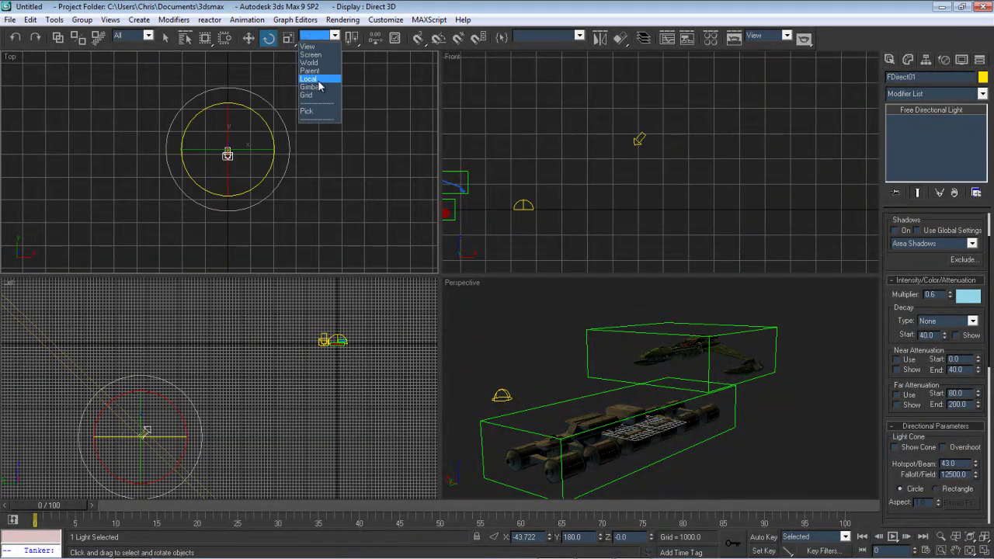
click(320, 88)
drag(247, 178, 275, 165)
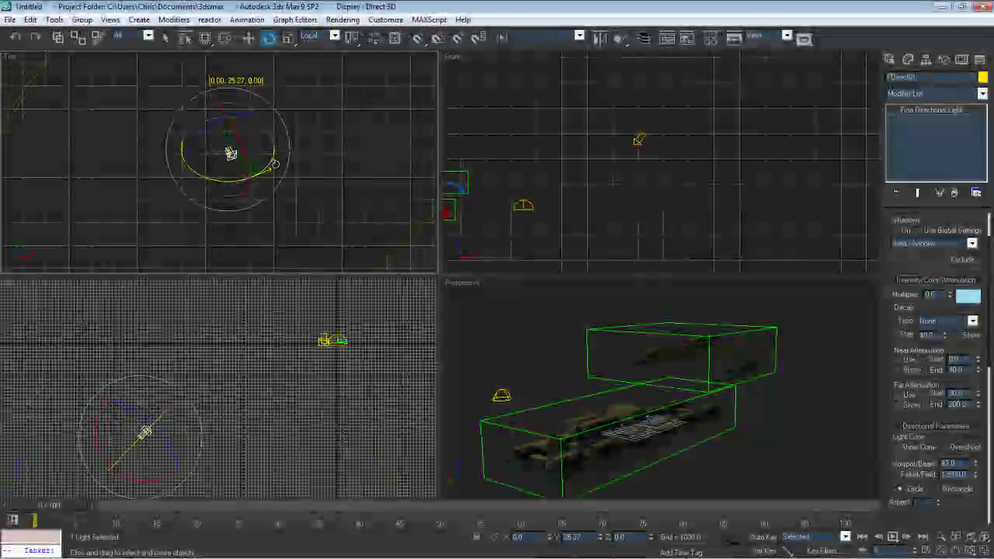
right_click(581, 335)
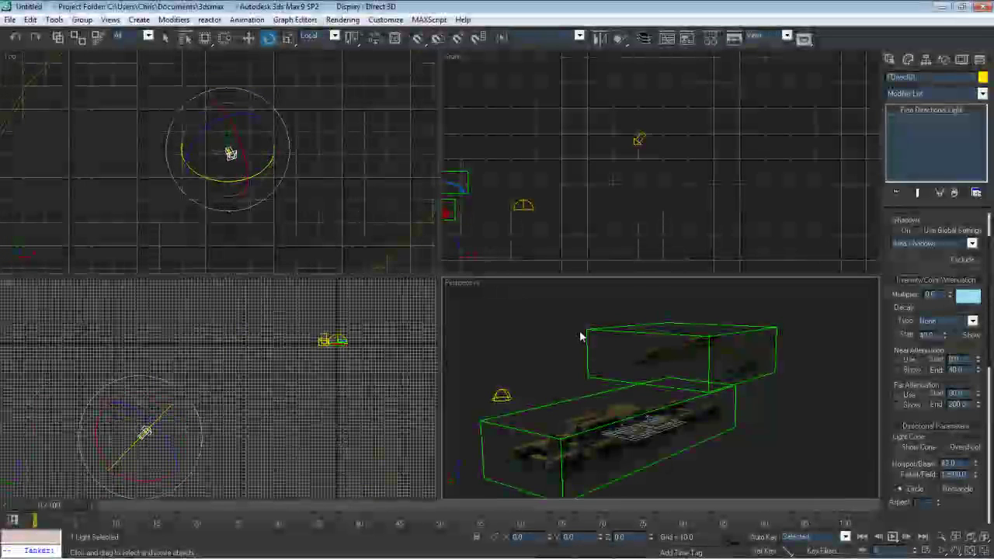
key(shift+q)
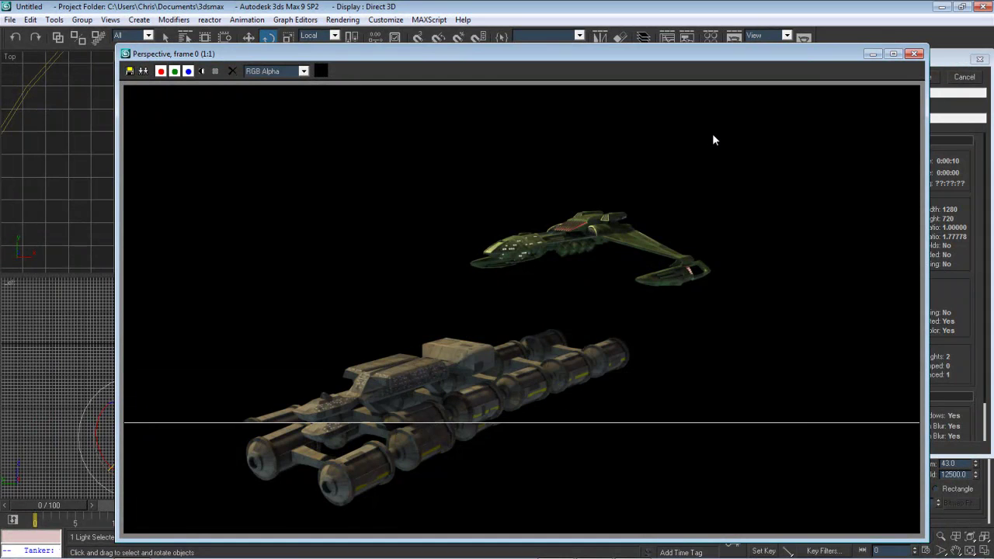
Reduce the blue directional light's multiplier to 0.4 and test-render the Perspective view again
click(916, 54)
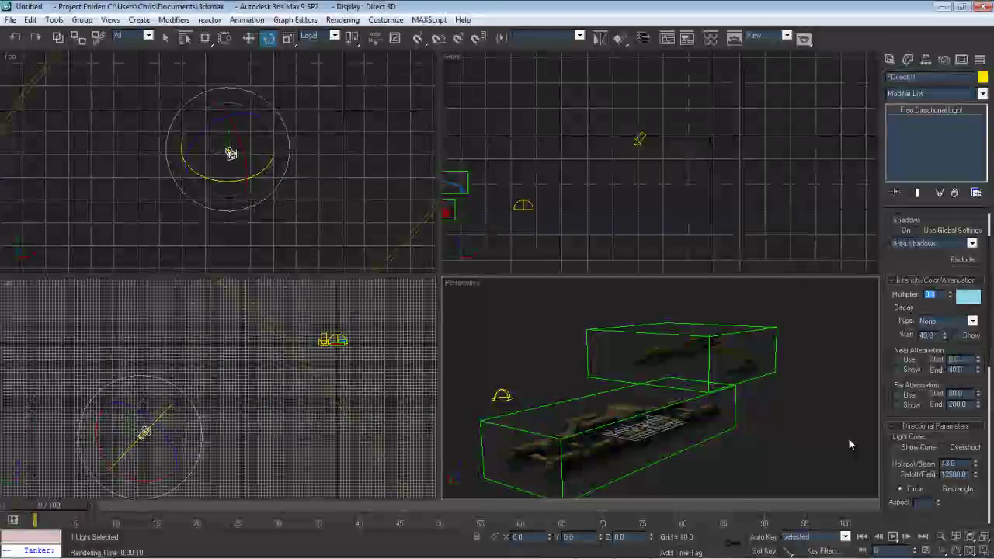
key(shift+q)
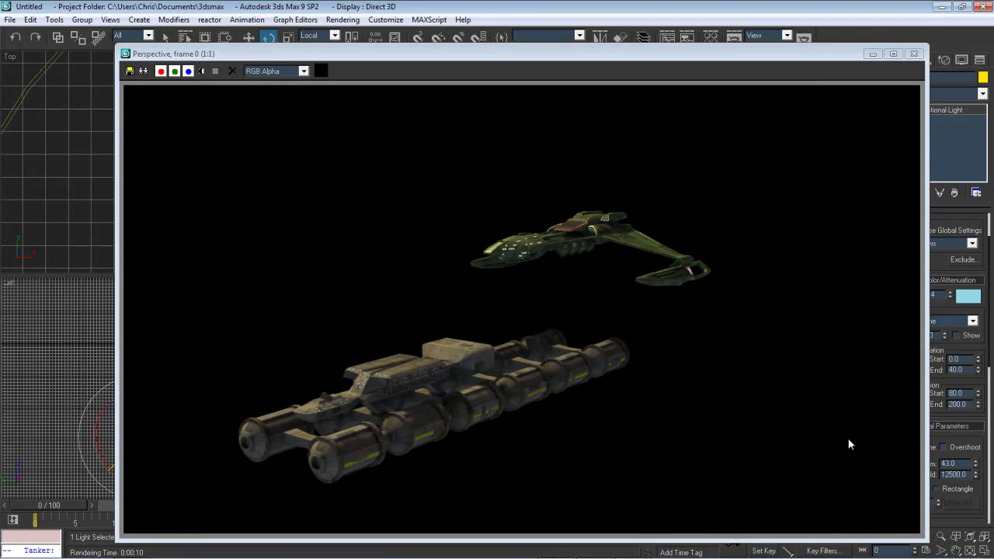
click(914, 54)
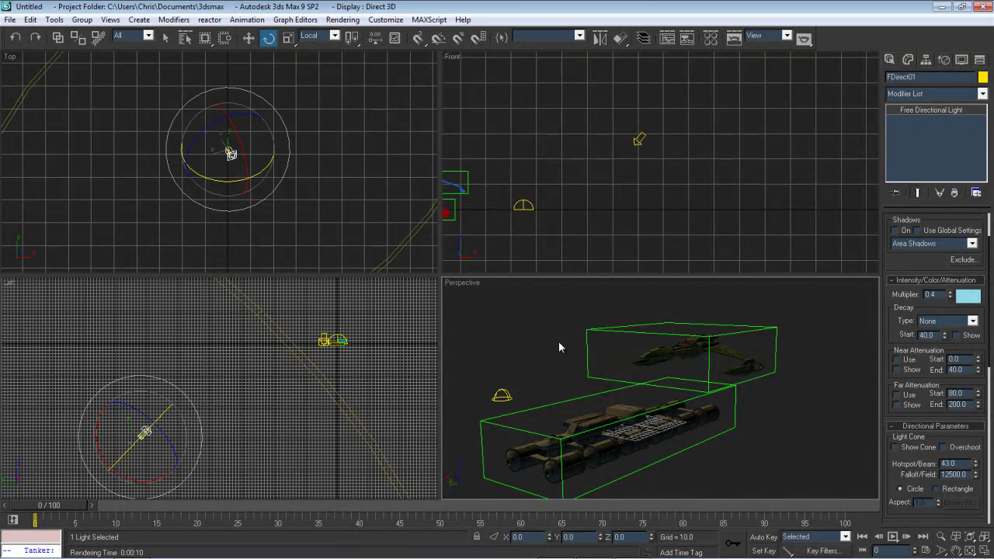
click(542, 327)
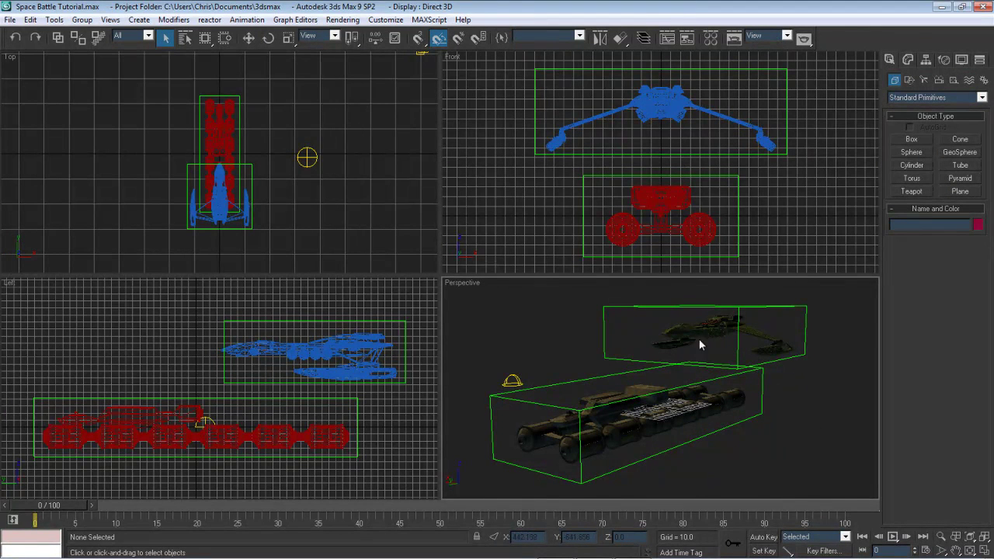
Frame the tanker and cargo ship close up from their opposite side in Perspective and create a camera from that view
alt+middle_drag(774, 392, 757, 386)
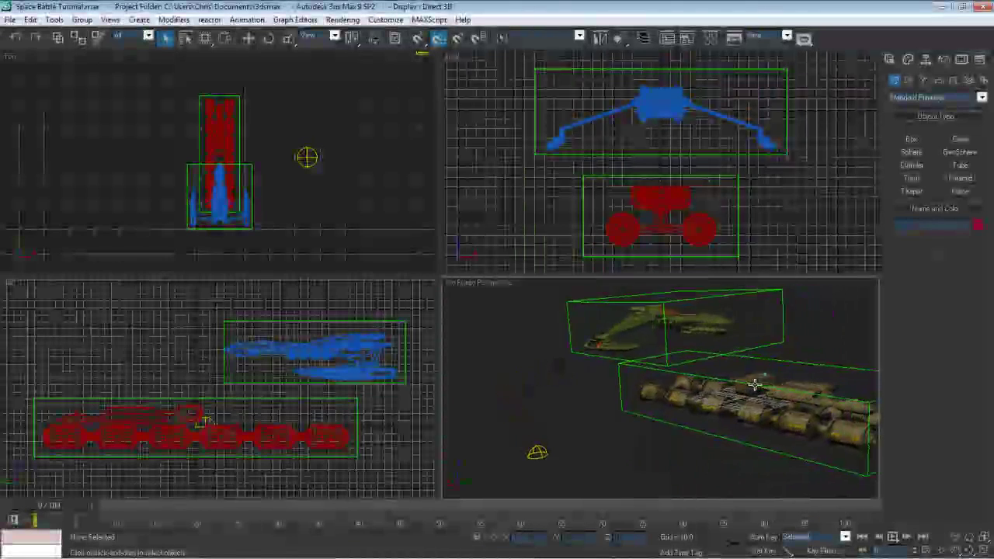
alt+middle_drag(755, 385, 717, 376)
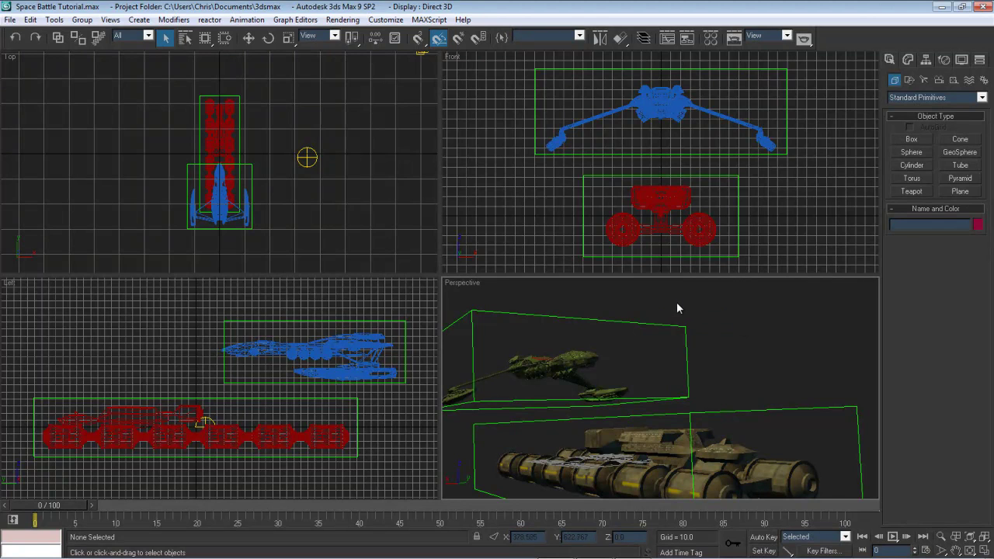
key(ctrl+c)
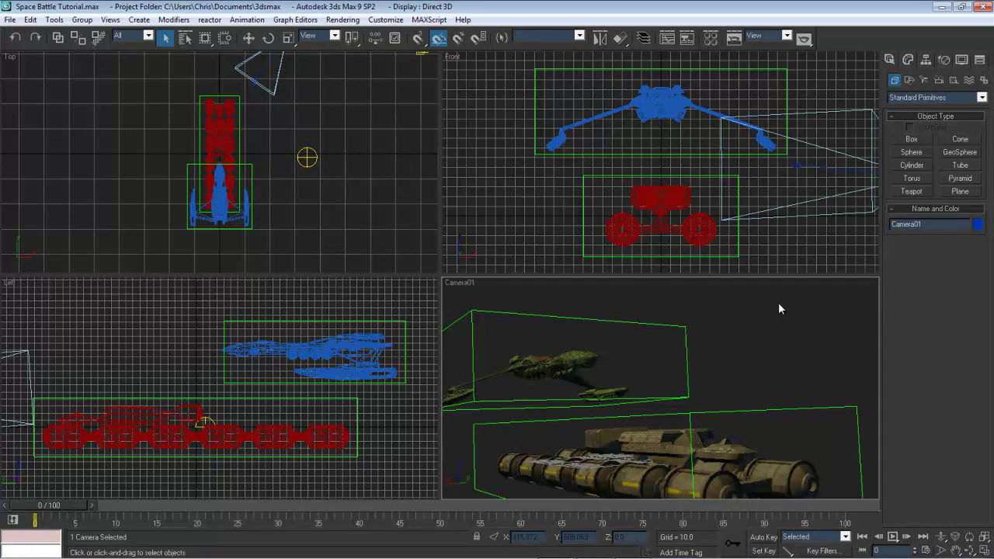
Switch the 3D mouse navigation to Camera Mode and change the new camera's type to Free Camera
click(908, 60)
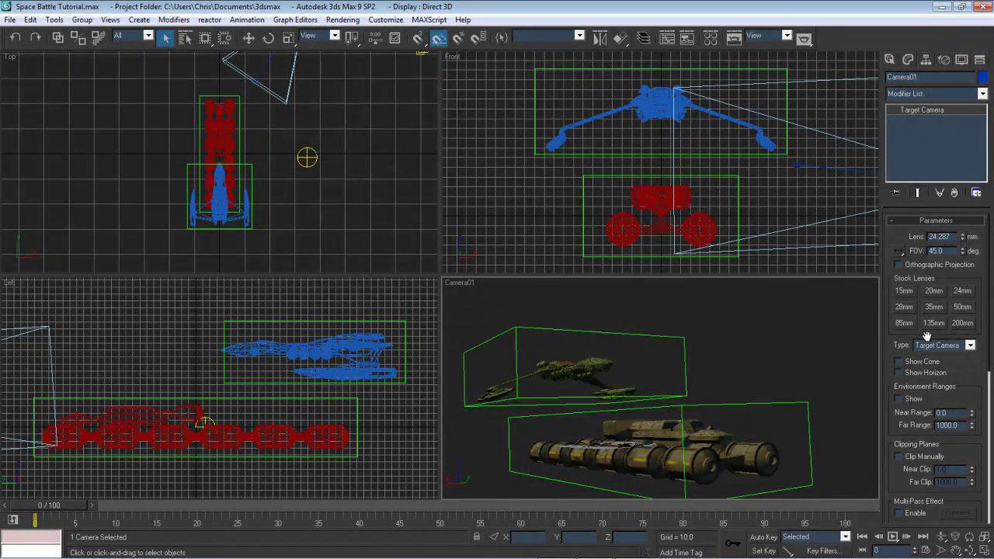
right_click(797, 337)
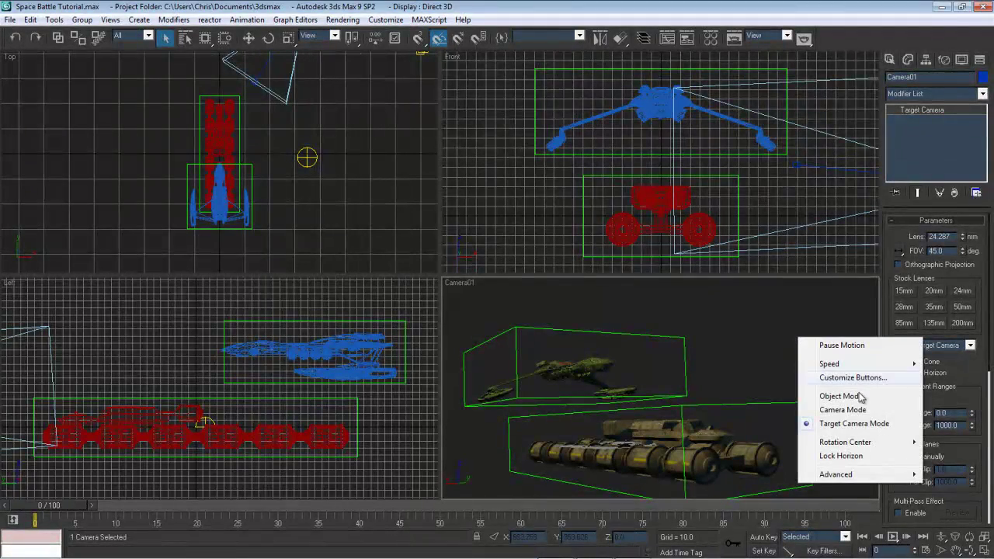
click(845, 410)
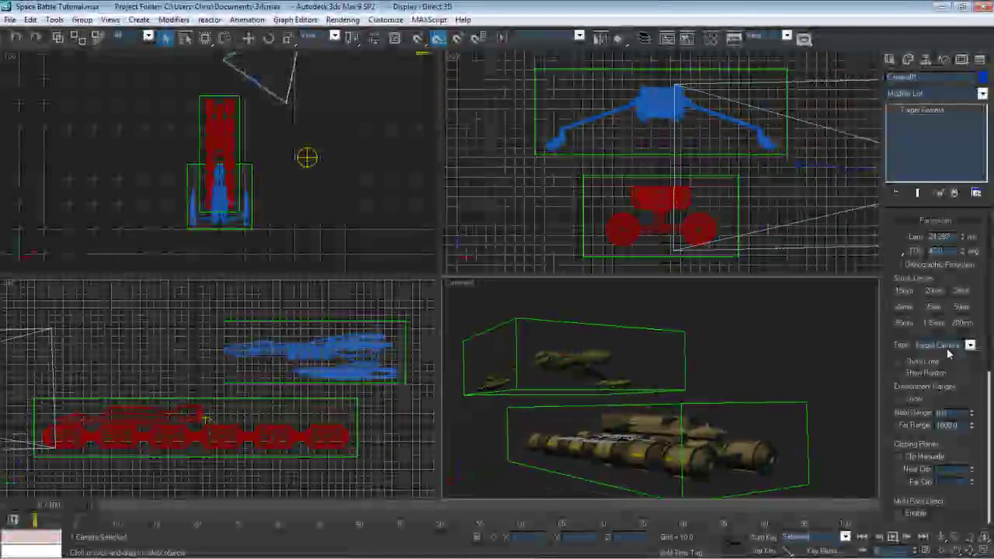
click(943, 345)
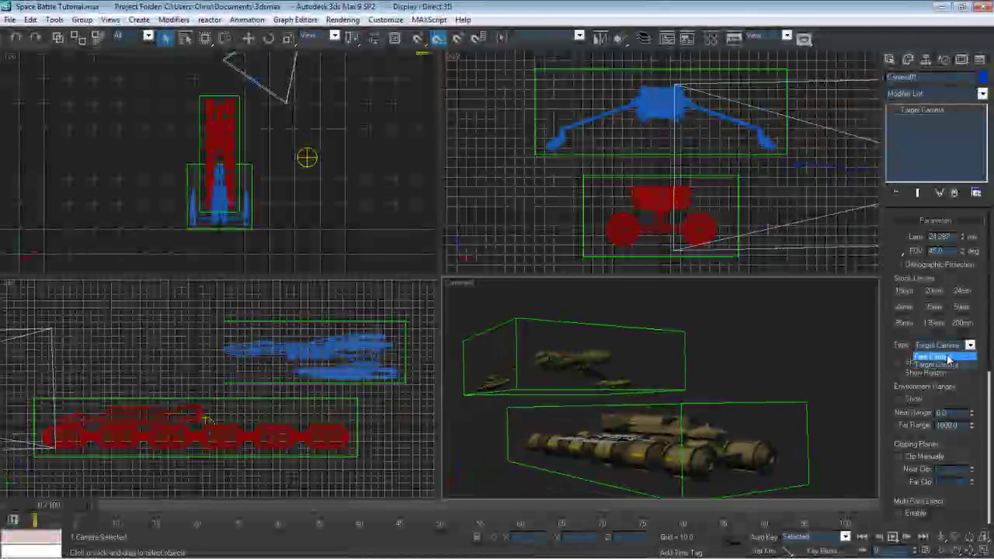
click(947, 357)
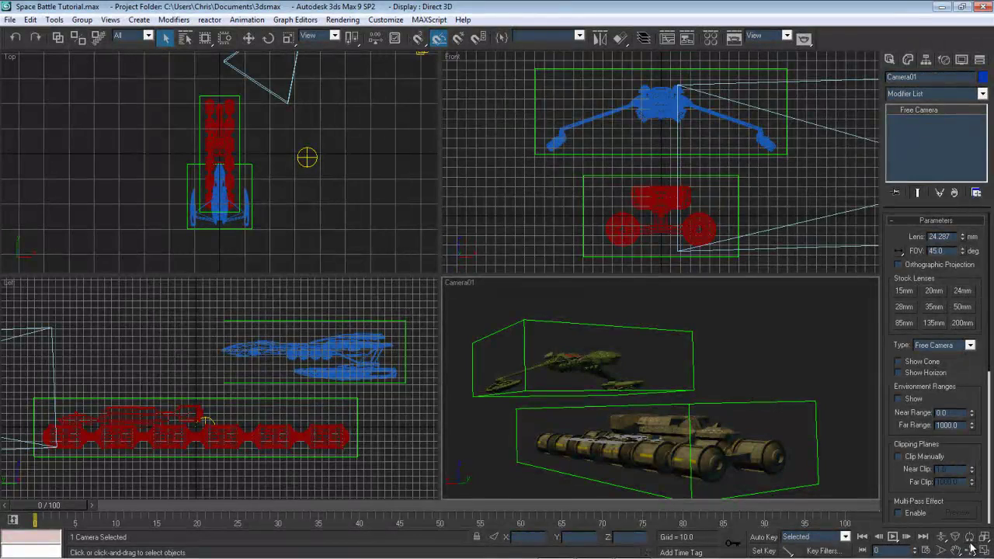
Pan the free camera slightly to adjust how both ships are framed in the Camera01 view
click(970, 550)
mouse_move(781, 355)
mouse_down()
mouse_move(761, 351)
mouse_move(784, 356)
mouse_up()
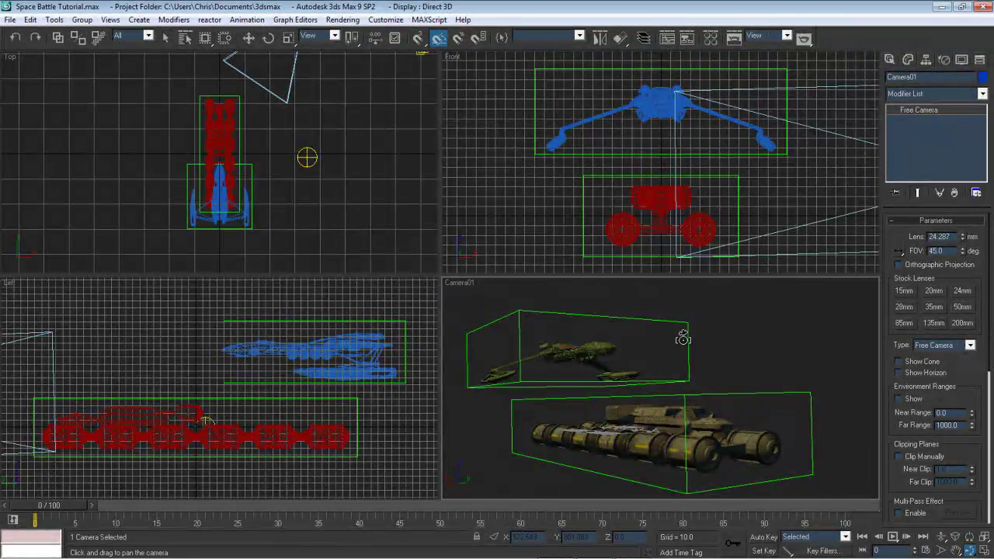
drag(674, 320, 690, 339)
Try rotating the D5 tanker's master dummy with angle snap turned off, and restore the snap
key(a)
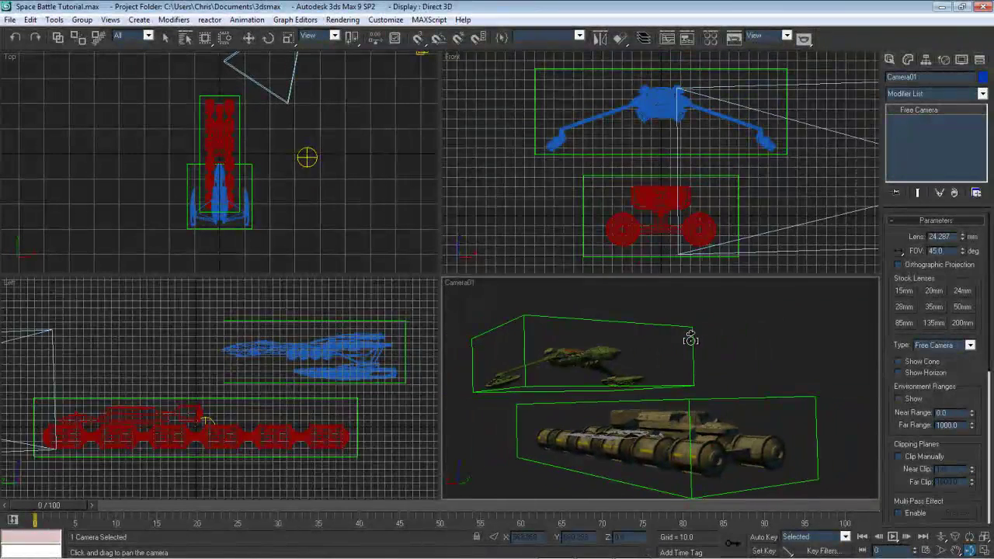
click(268, 38)
click(541, 333)
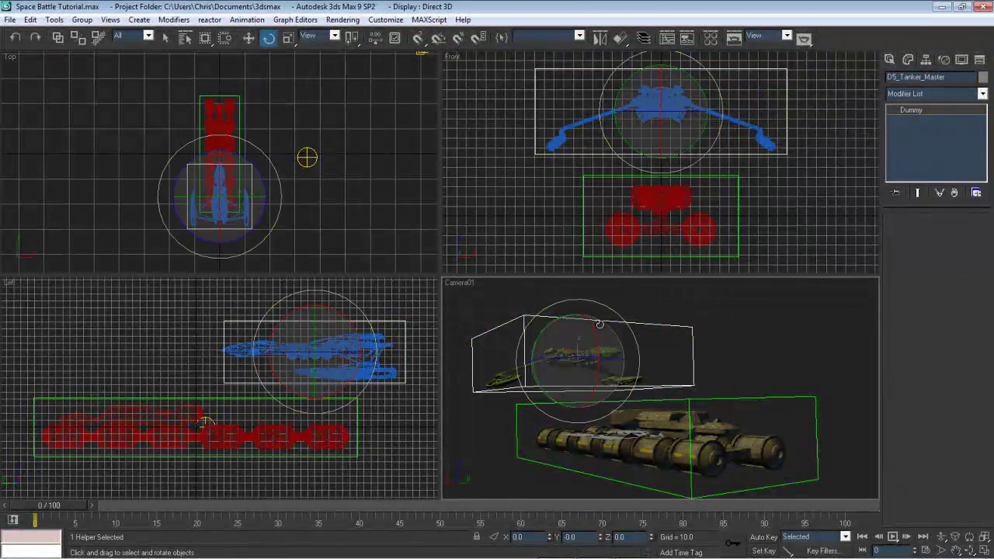
mouse_move(544, 327)
mouse_down()
mouse_move(549, 316)
mouse_move(524, 336)
mouse_move(548, 317)
mouse_move(536, 323)
mouse_up()
key(a)
click(816, 339)
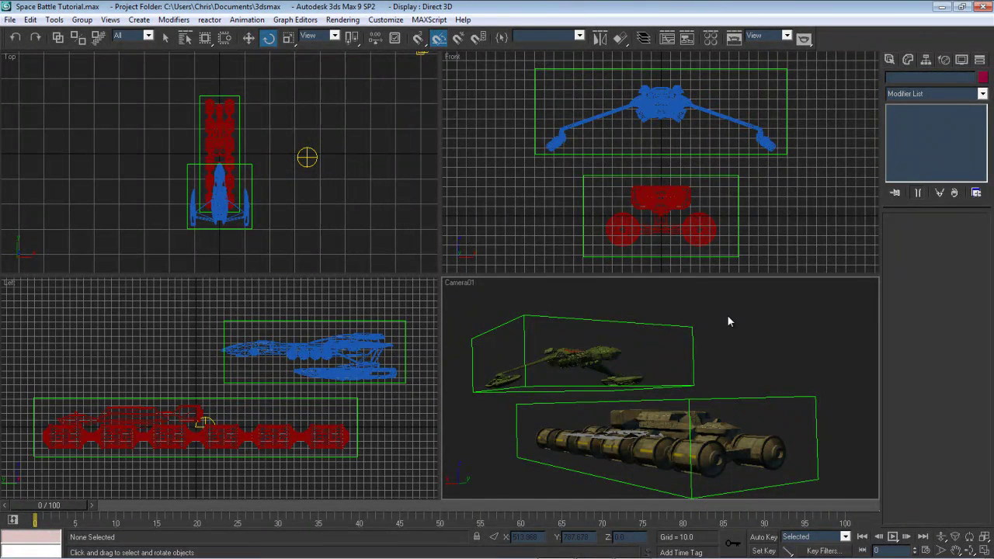
Unhide USS_Argonaut_Dummy together with the Argonaut and its two laser emitters
right_click(729, 320)
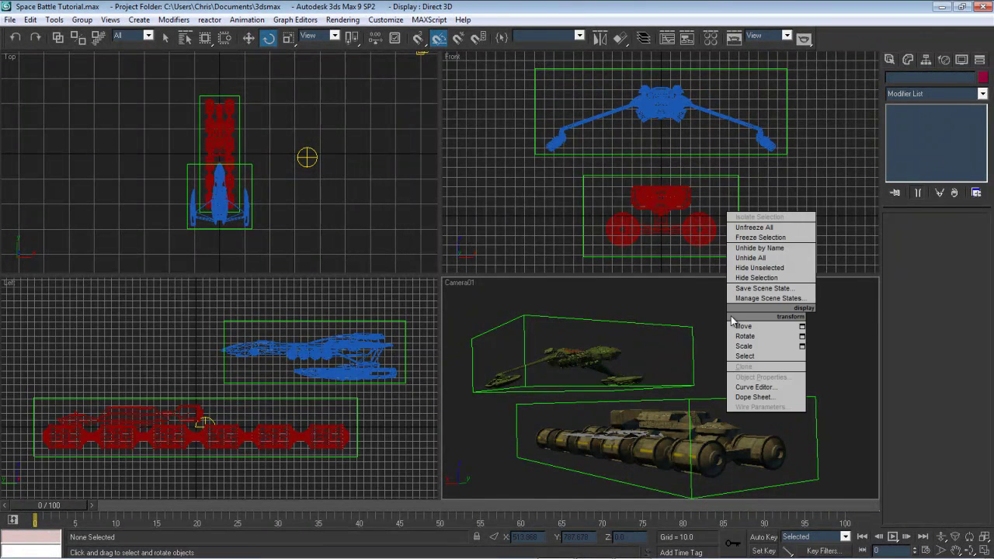
click(753, 247)
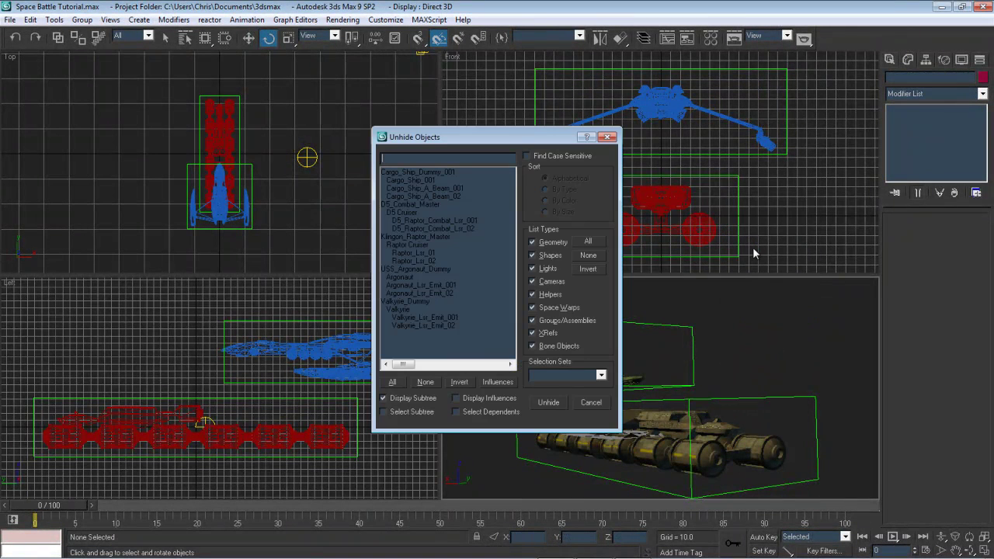
drag(450, 270, 453, 295)
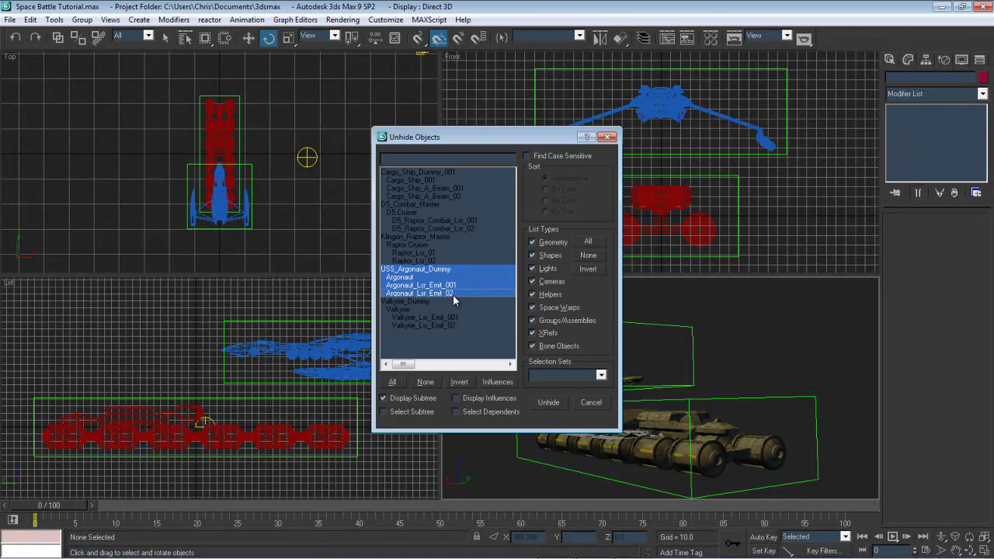
click(550, 402)
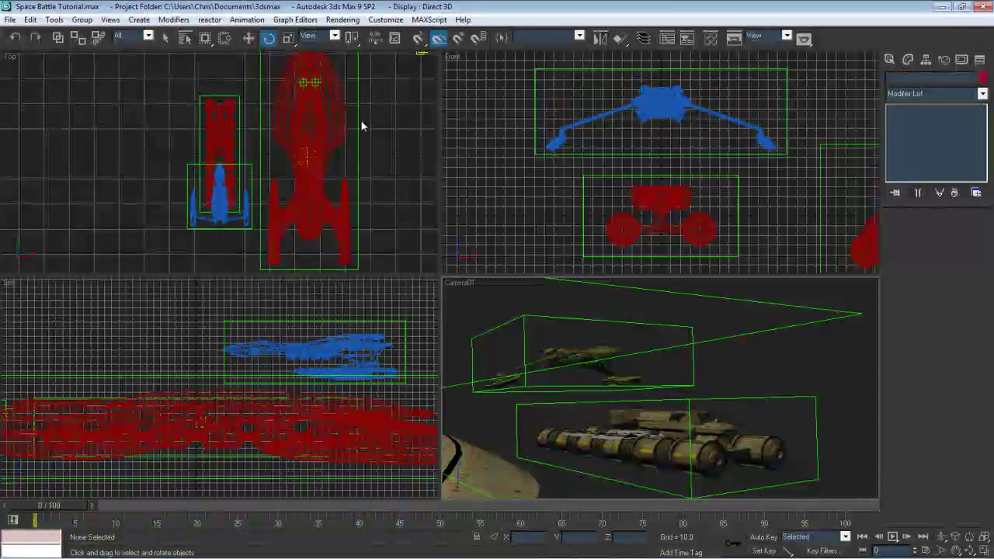
Move the USS Argonaut dummy in the Top view, using World coordinates, to about X -1295, Y -831
click(357, 159)
click(358, 161)
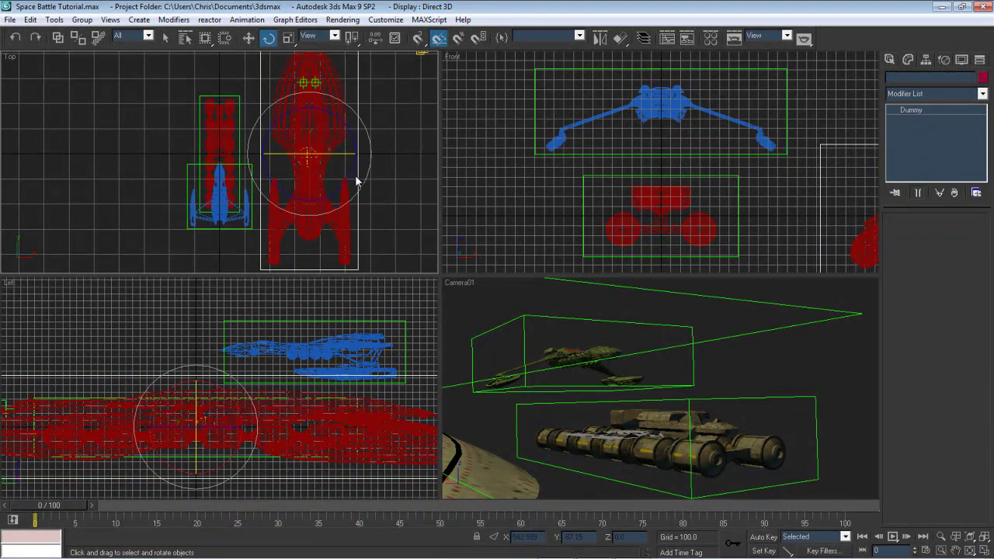
click(248, 37)
scroll(311, 105, down, 2)
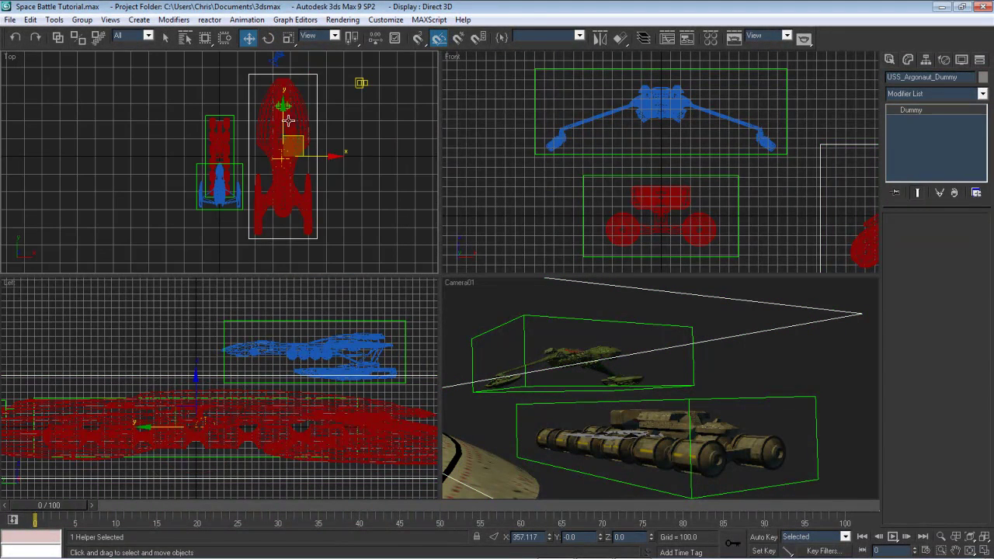
scroll(282, 118, down, 4)
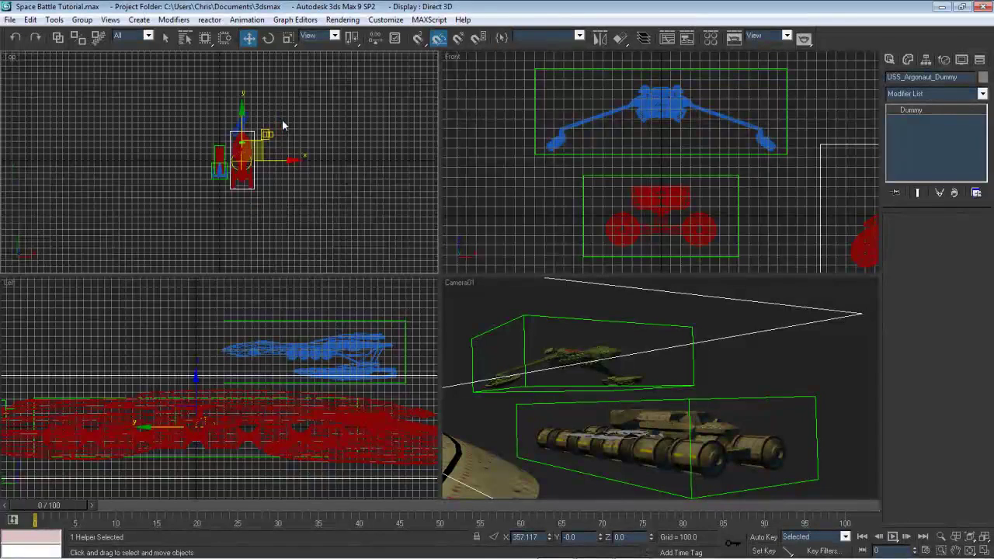
click(334, 36)
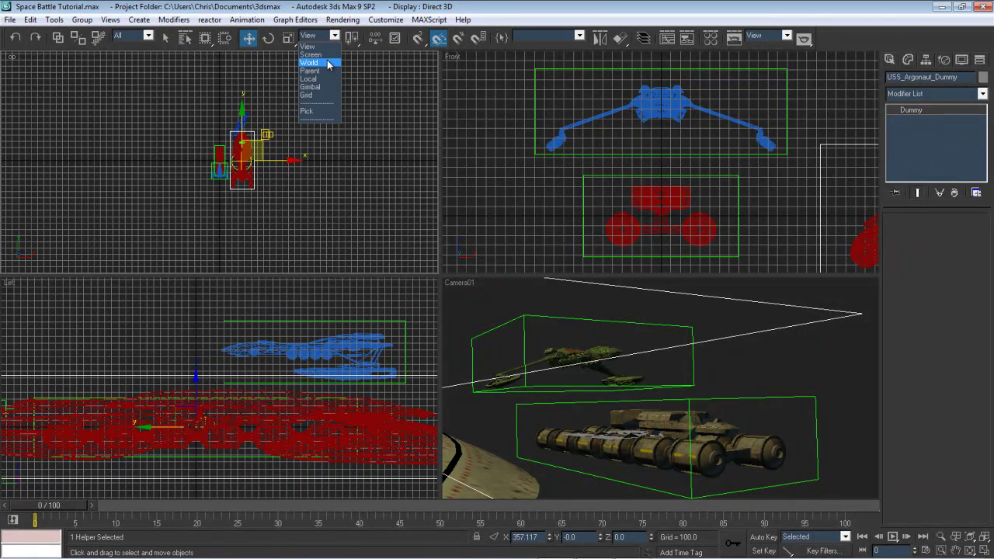
click(332, 63)
drag(261, 145, 151, 198)
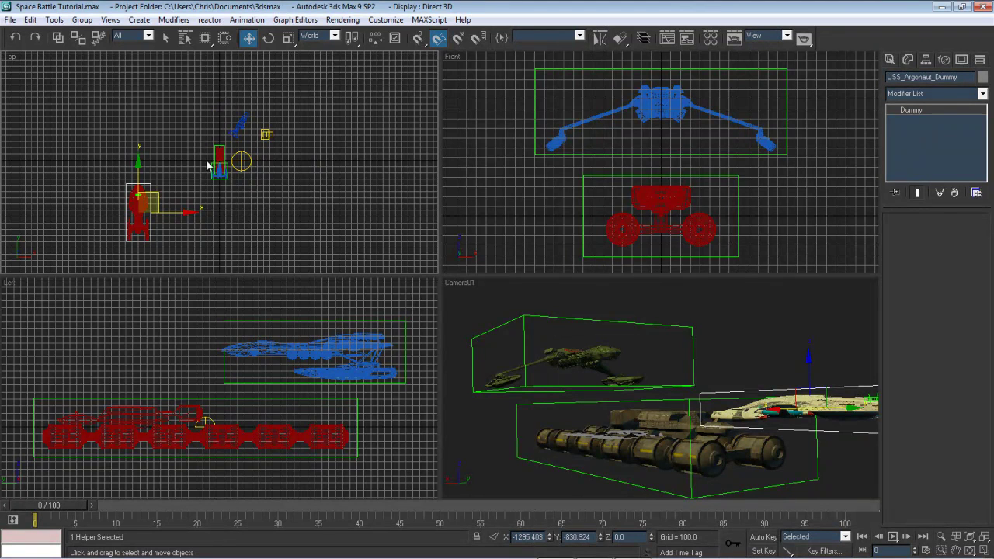
Try rotating the USS Argonaut dummy 30 degrees about its Z axis in the Top view
scroll(665, 144, down, 3)
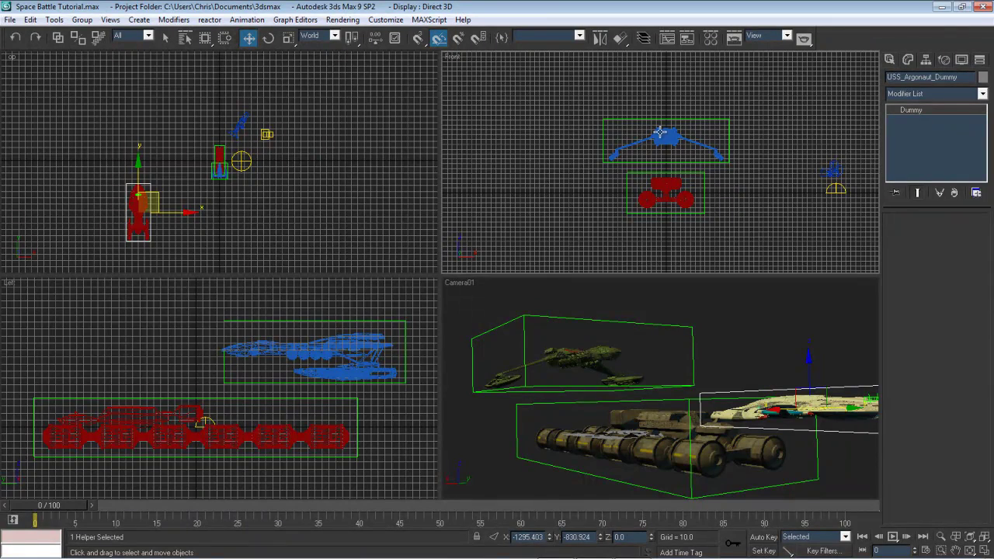
middle_drag(148, 187, 175, 170)
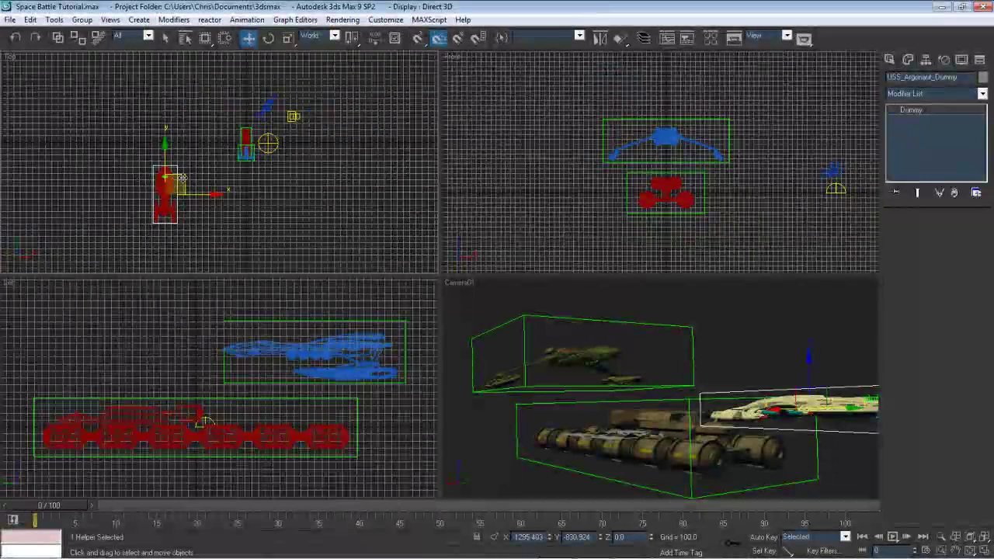
click(268, 38)
drag(200, 160, 178, 139)
click(248, 38)
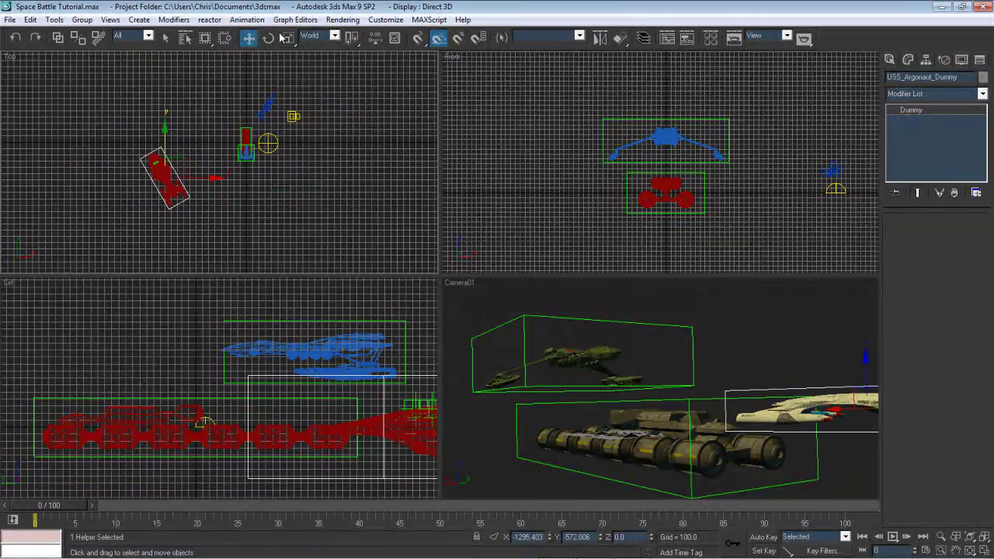
Nudge the Argonaut dummy's position in the Top view and reset its Z rotation to 0
click(311, 36)
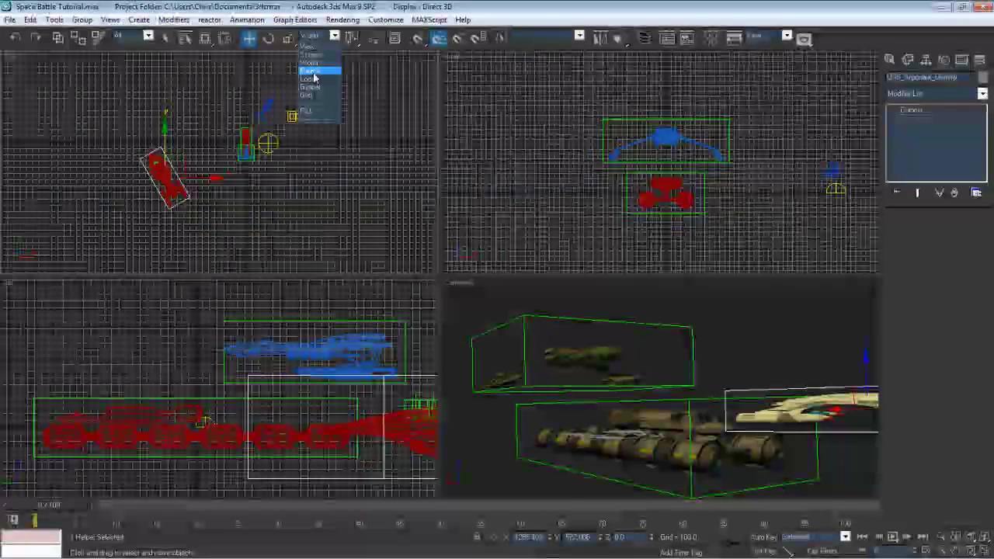
click(309, 78)
mouse_move(142, 136)
mouse_down()
mouse_move(151, 140)
mouse_move(122, 93)
mouse_move(194, 203)
mouse_move(155, 132)
mouse_move(161, 142)
mouse_up()
click(268, 38)
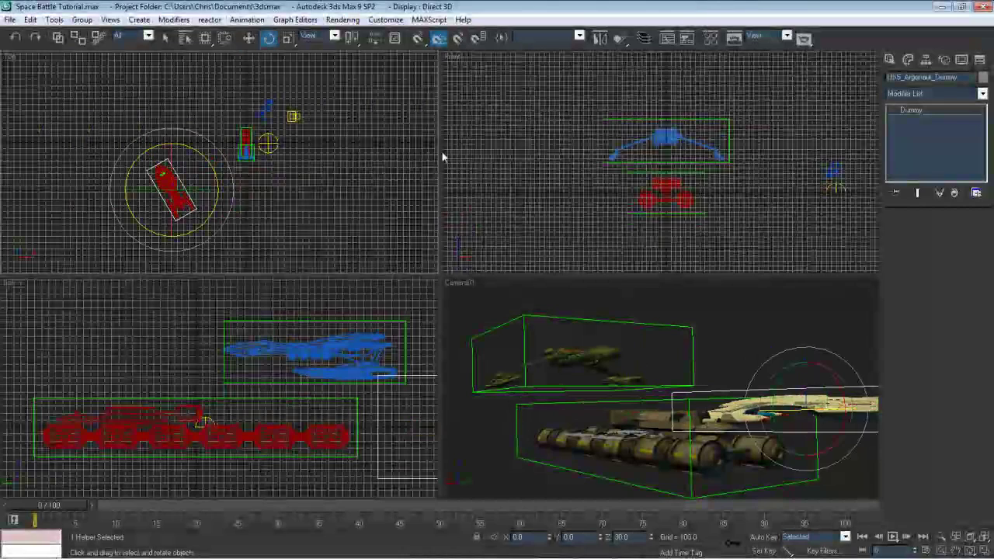
right_click(652, 537)
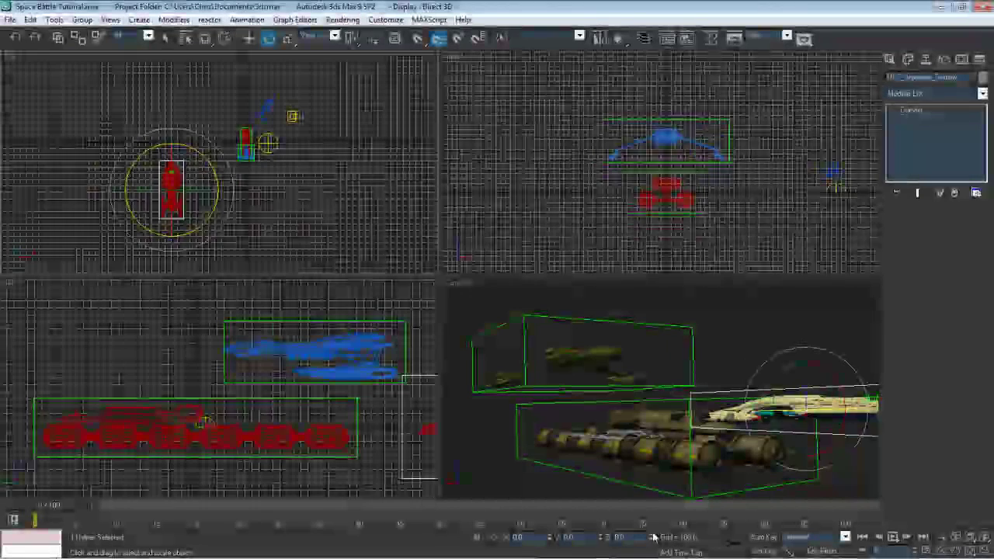
Try rotating only the pivot of the Argonaut dummy, and leave pivot editing
click(926, 59)
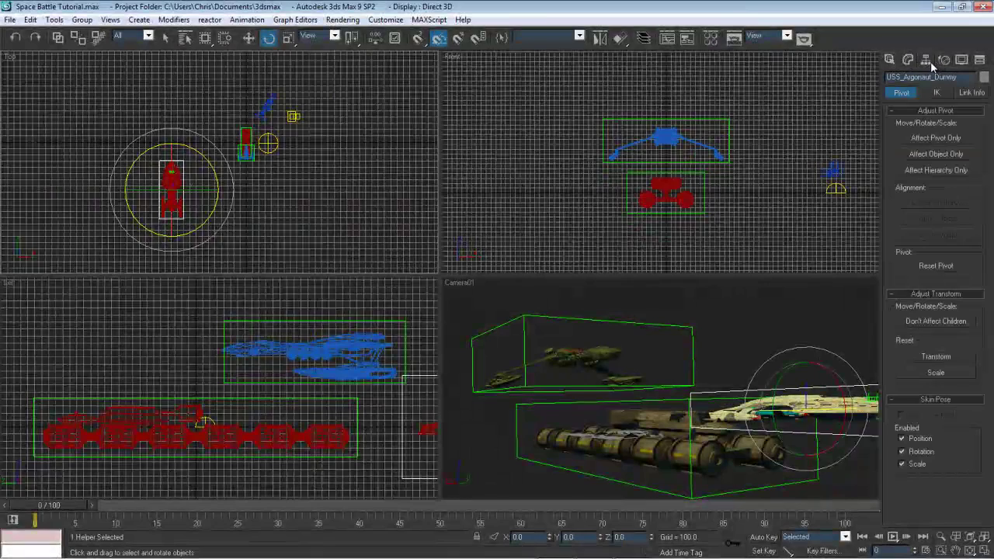
click(938, 137)
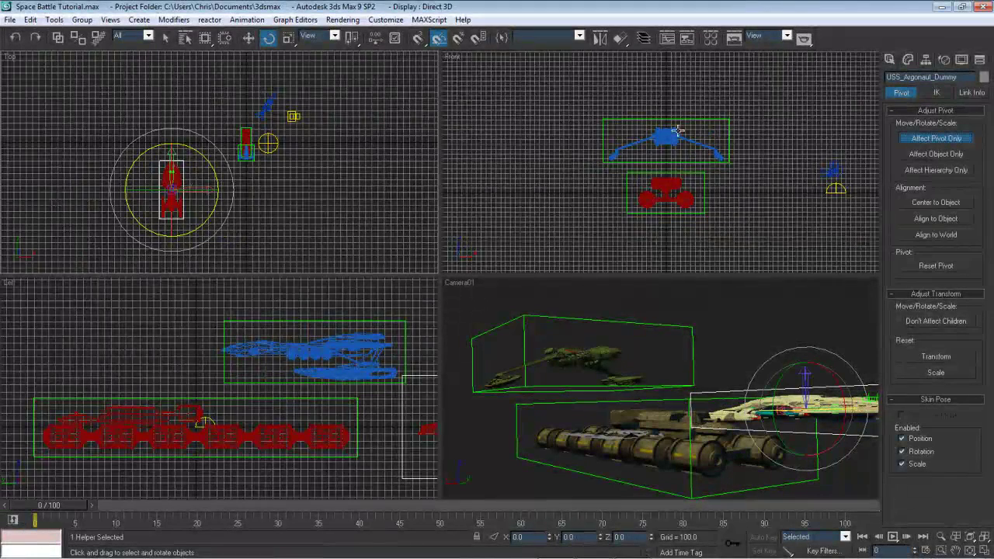
mouse_move(198, 189)
mouse_down()
mouse_move(212, 193)
mouse_move(200, 191)
mouse_up()
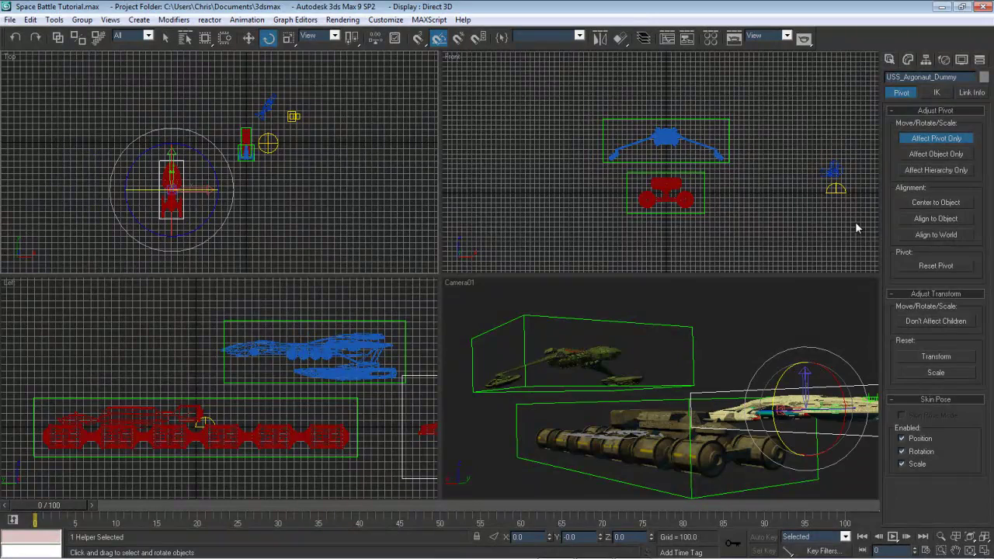
click(938, 138)
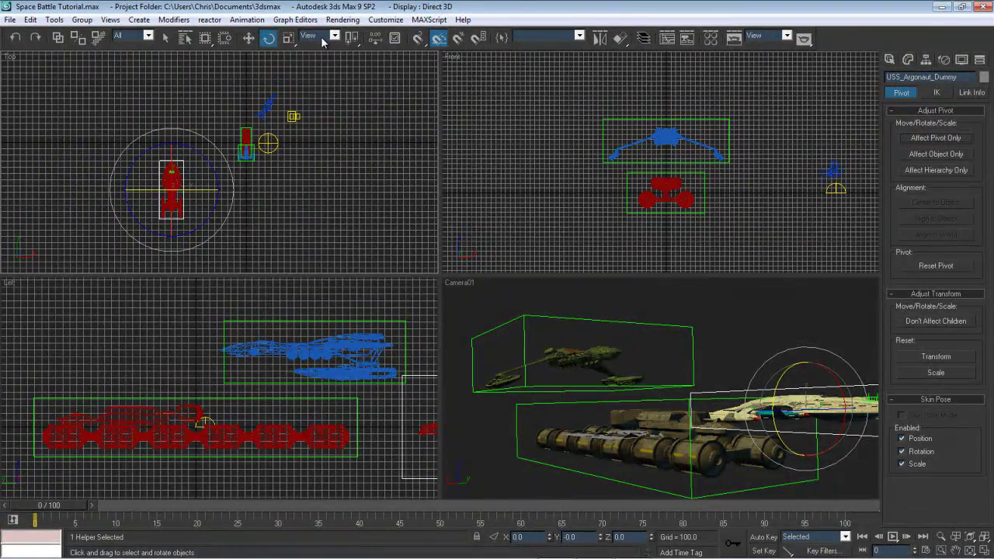
click(891, 61)
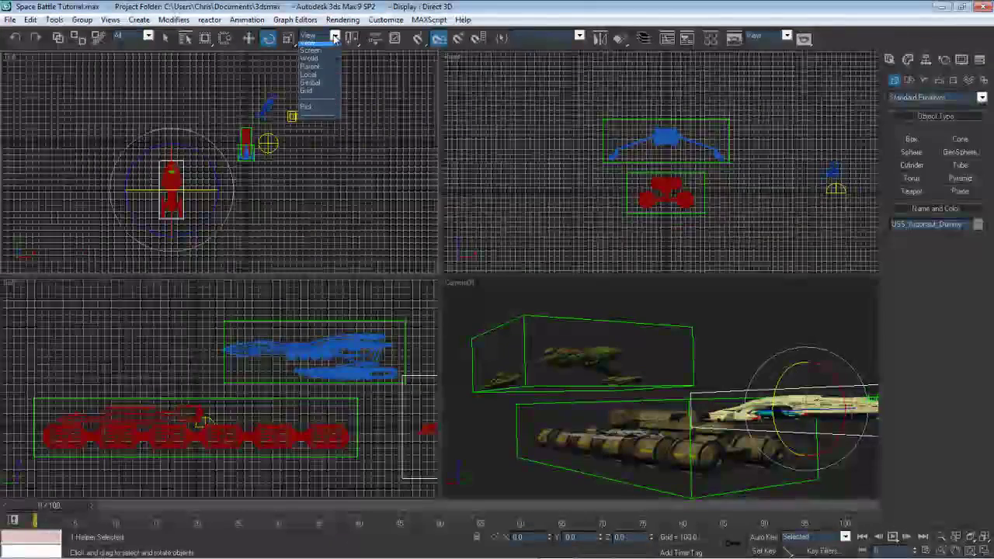
Using Local coordinates, rotate the Argonaut dummy clockwise in the Top view so its nose points toward the other two ships
click(335, 35)
click(326, 79)
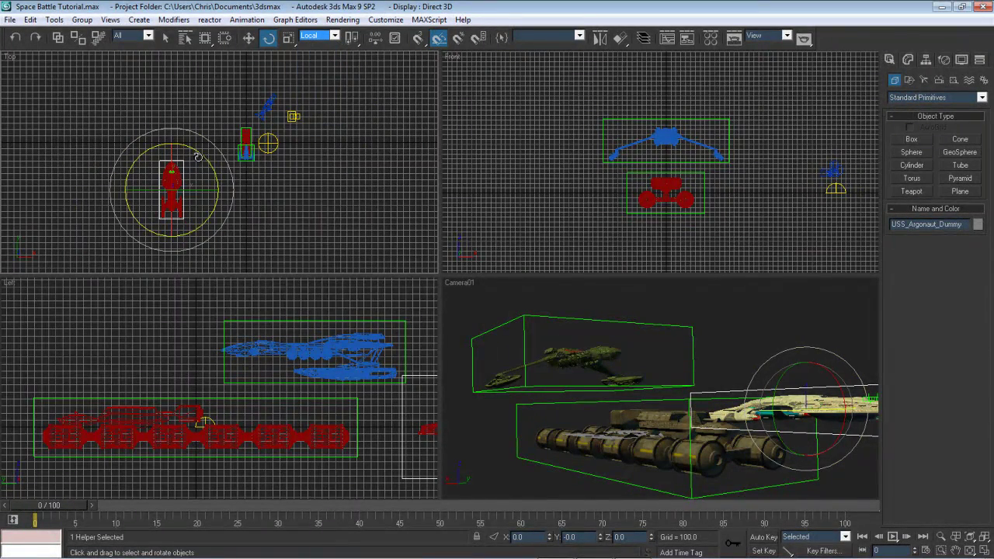
drag(201, 157, 233, 147)
Move the Argonaut dummy about 274 units along its local X axis and raise it above the tanker in the camera view
click(248, 38)
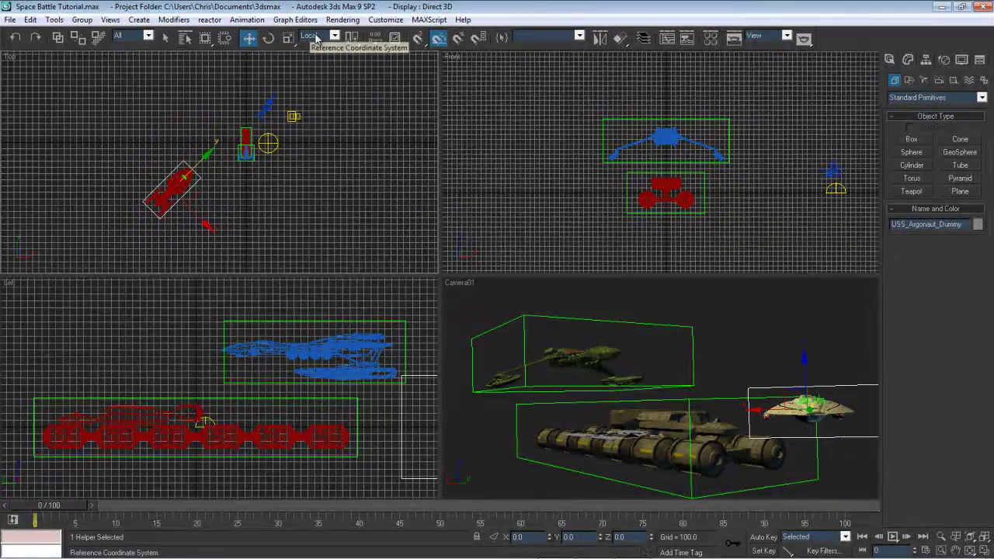
drag(204, 227, 215, 239)
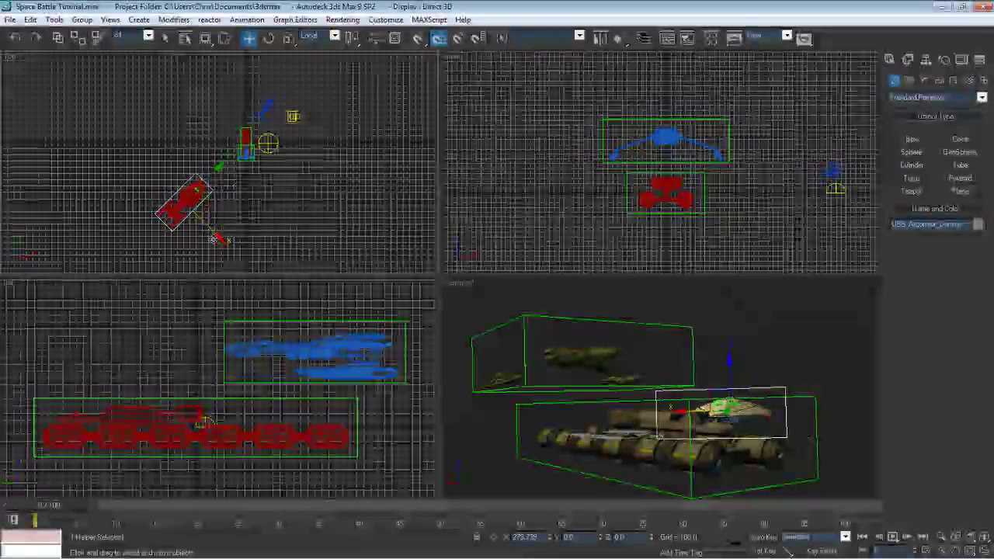
drag(649, 537, 638, 465)
Bank and pitch the Argonaut dummy in the Camera01 view so the ship flies in at a tilt
key(e)
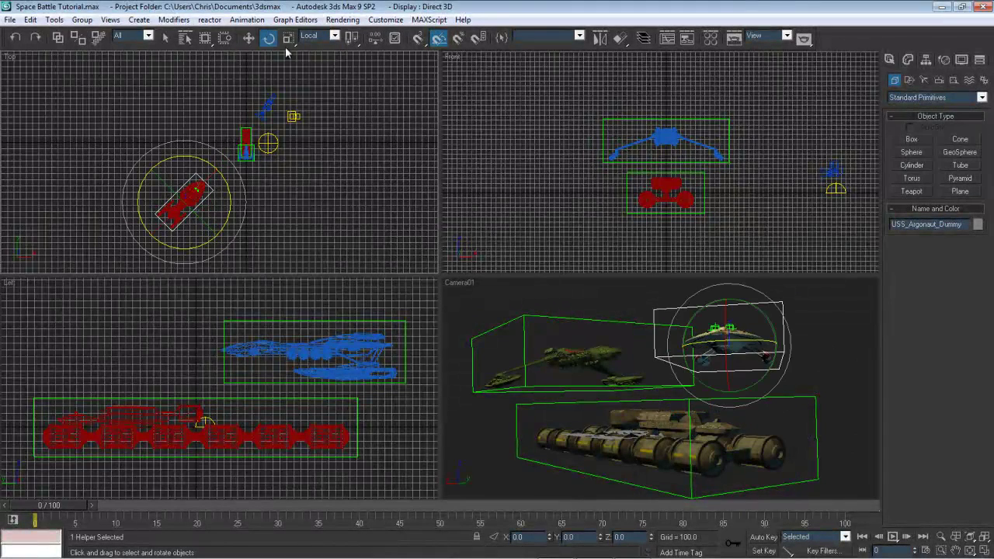
click(746, 338)
drag(745, 338, 704, 307)
drag(735, 349, 714, 347)
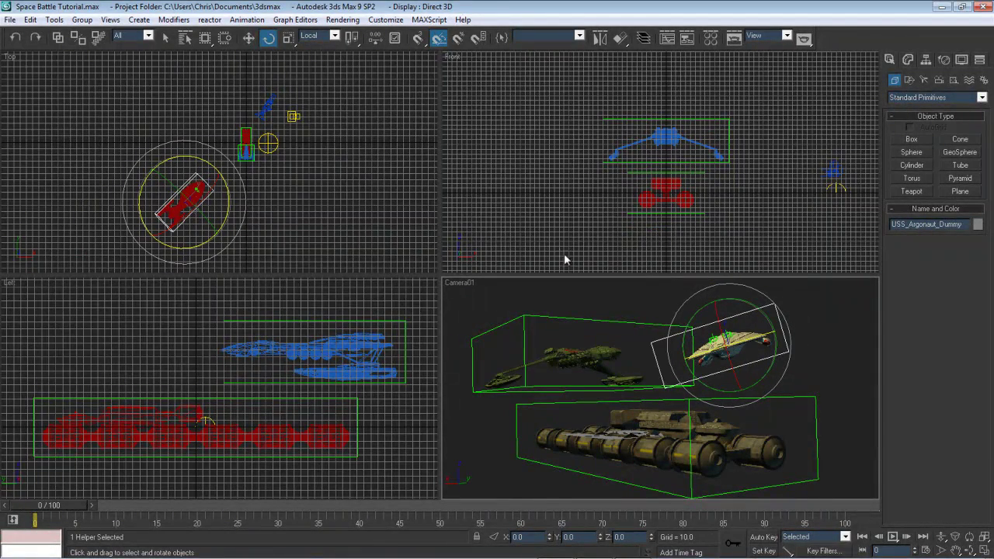
Move the Argonaut back along its local Y axis, farther from the other ships, and clear the selection
click(248, 37)
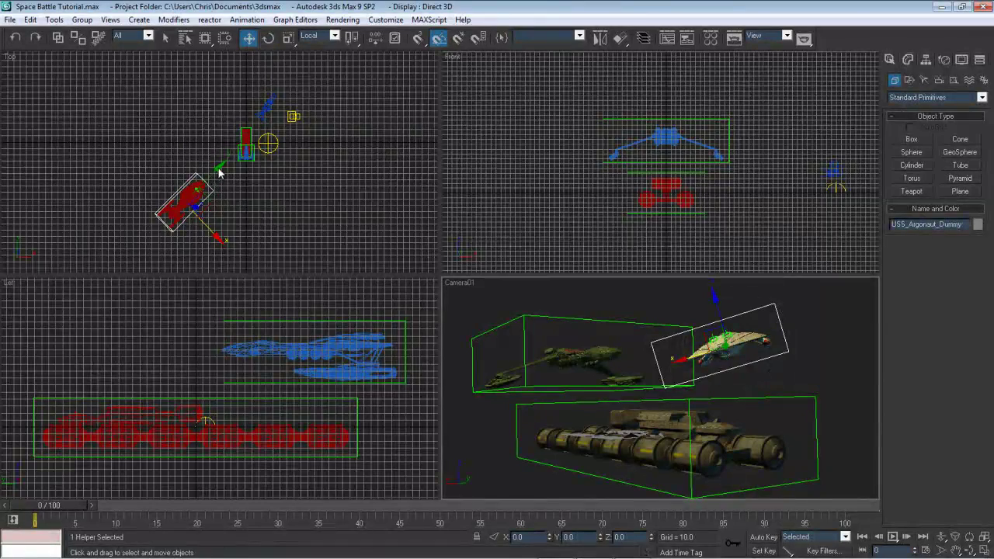
drag(213, 170, 145, 225)
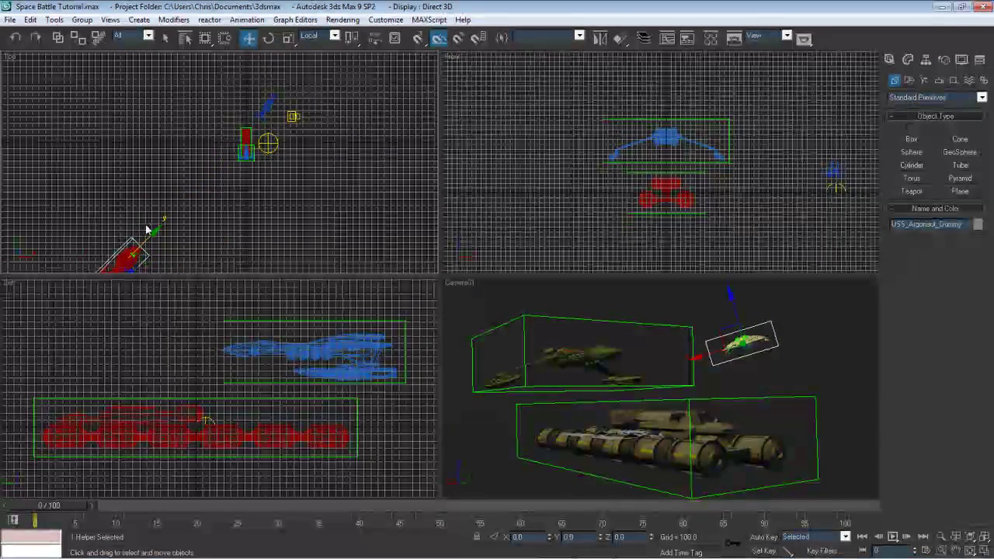
click(682, 310)
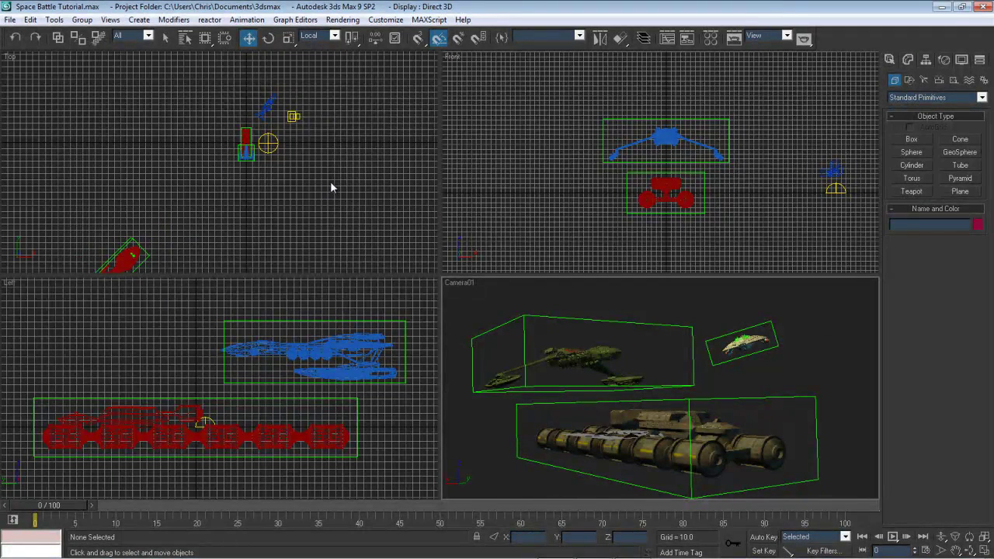
Unhide Valkyrie_Dummy together with the Valkyrie and its two laser emitters
click(344, 200)
right_click(416, 156)
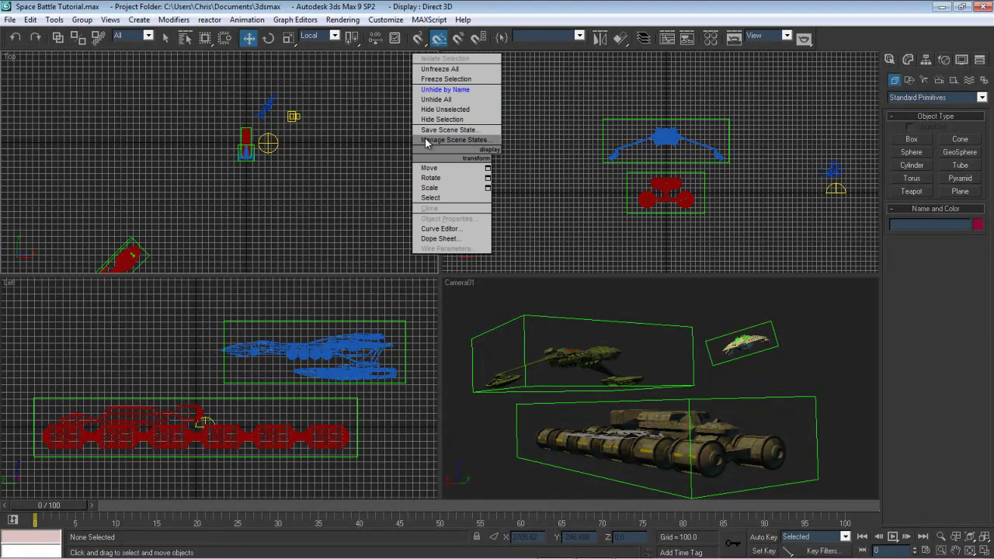
click(446, 89)
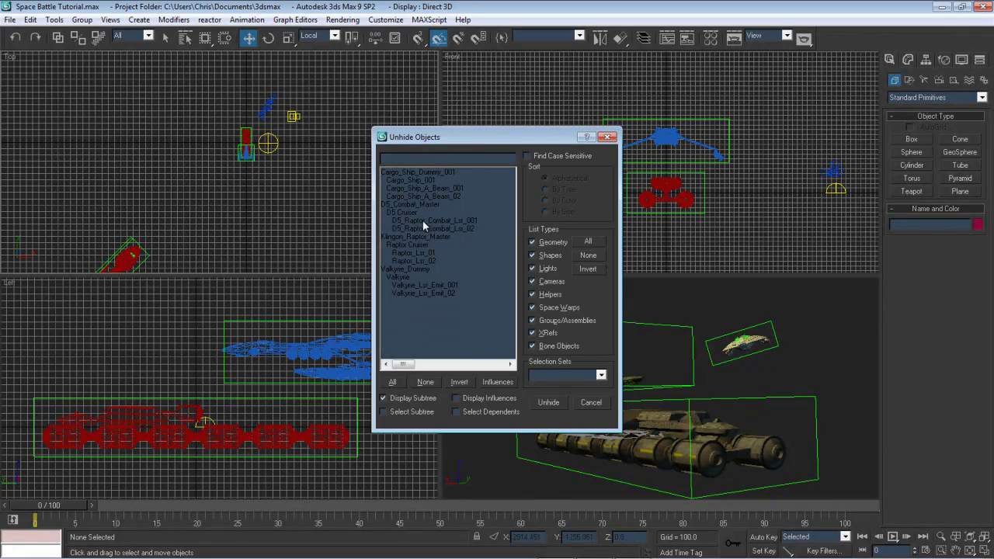
drag(408, 268, 419, 293)
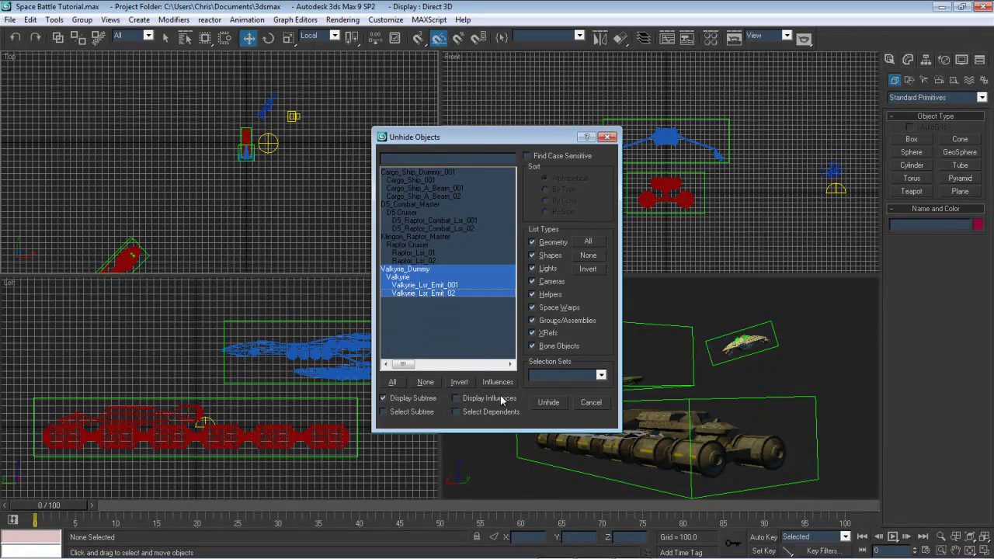
click(548, 402)
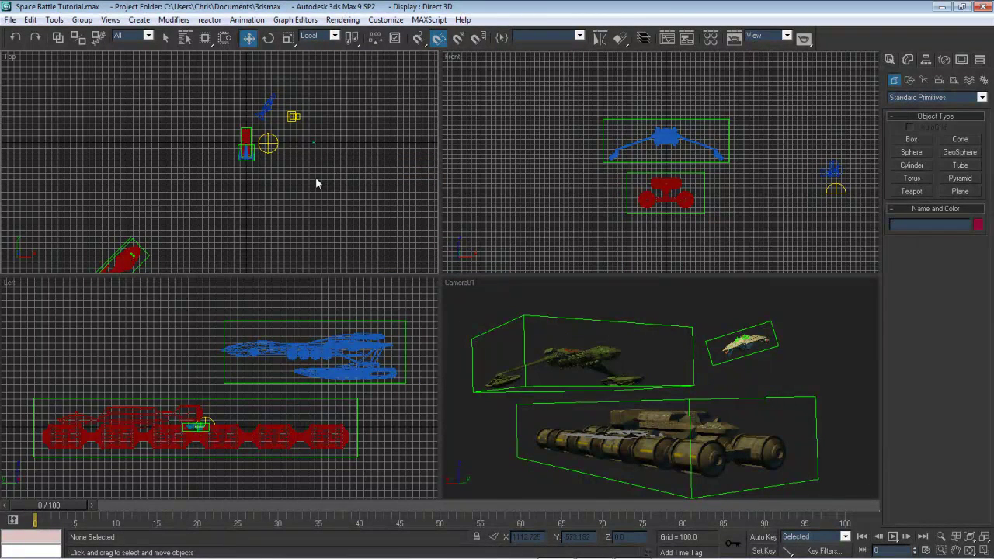
Move the Valkyrie dummy in the Top view to a spot just beside the USS Argonaut
scroll(317, 183, up, 5)
middle_drag(316, 183, 64, 254)
scroll(248, 216, up, 5)
middle_drag(249, 215, 180, 191)
scroll(256, 183, up, 5)
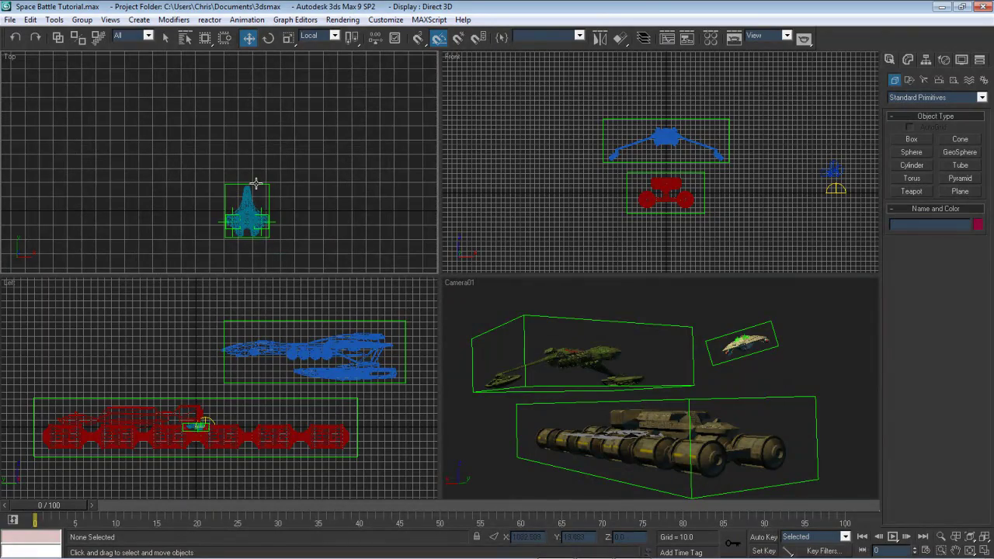
click(256, 183)
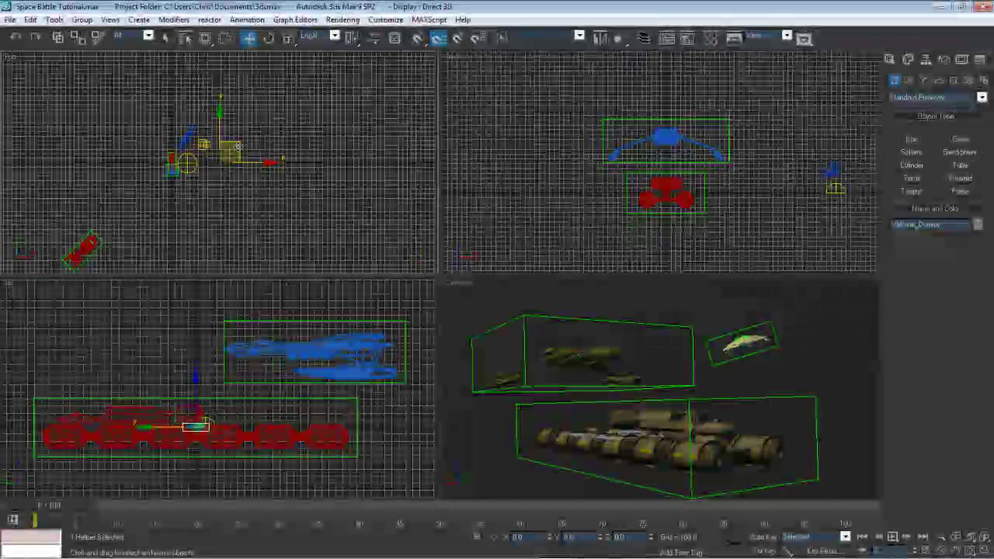
drag(256, 159, 113, 246)
Raise the Valkyrie dummy about 326 units along Z to the Argonaut's height
middle_click(263, 420)
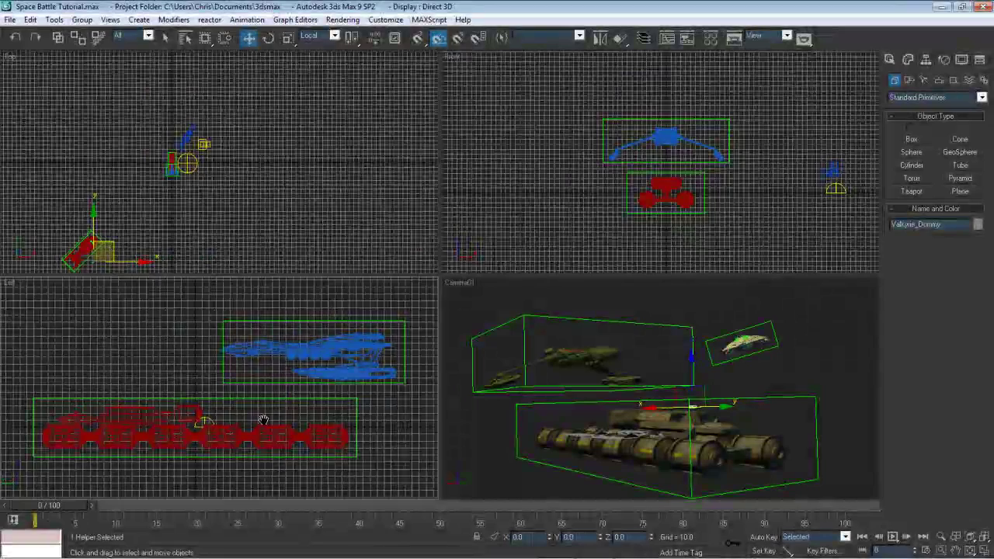
scroll(263, 420, down, 3)
click(984, 538)
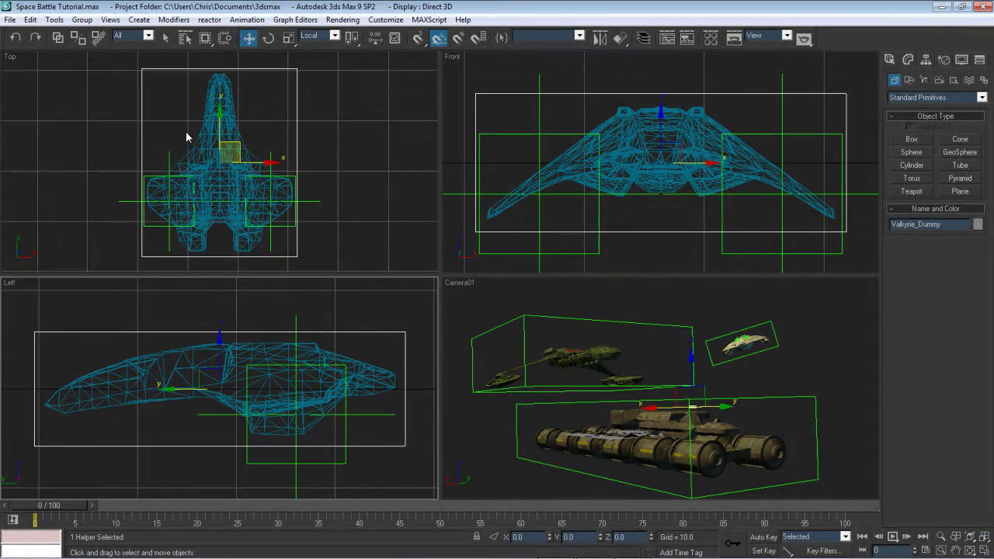
scroll(222, 161, down, 8)
middle_drag(244, 187, 249, 192)
scroll(346, 376, down, 2)
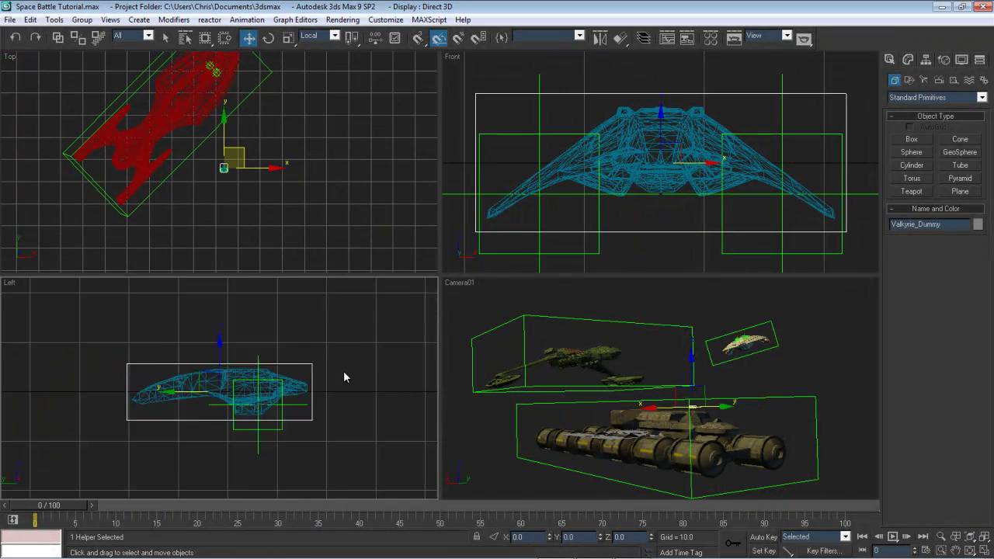
scroll(346, 378, down, 3)
scroll(660, 218, down, 3)
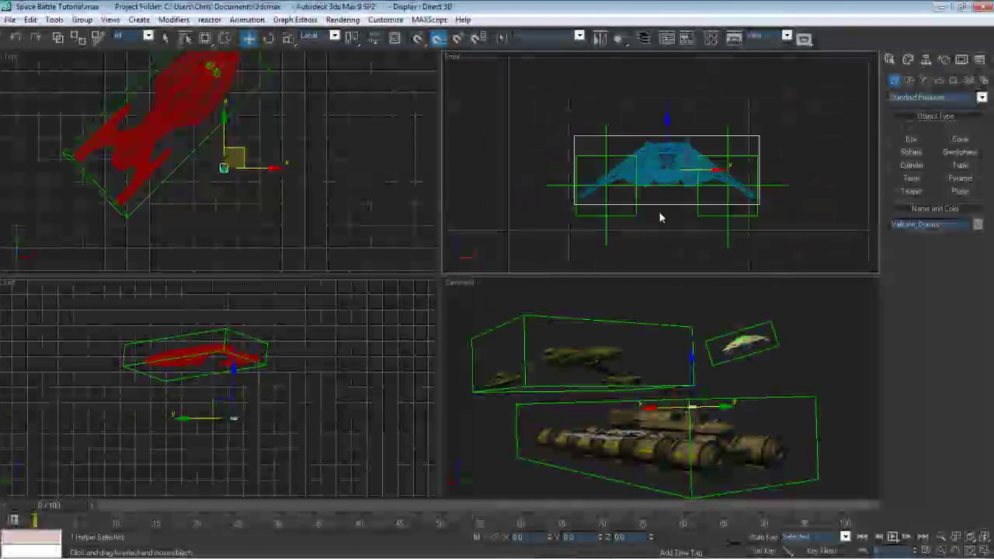
scroll(660, 217, down, 4)
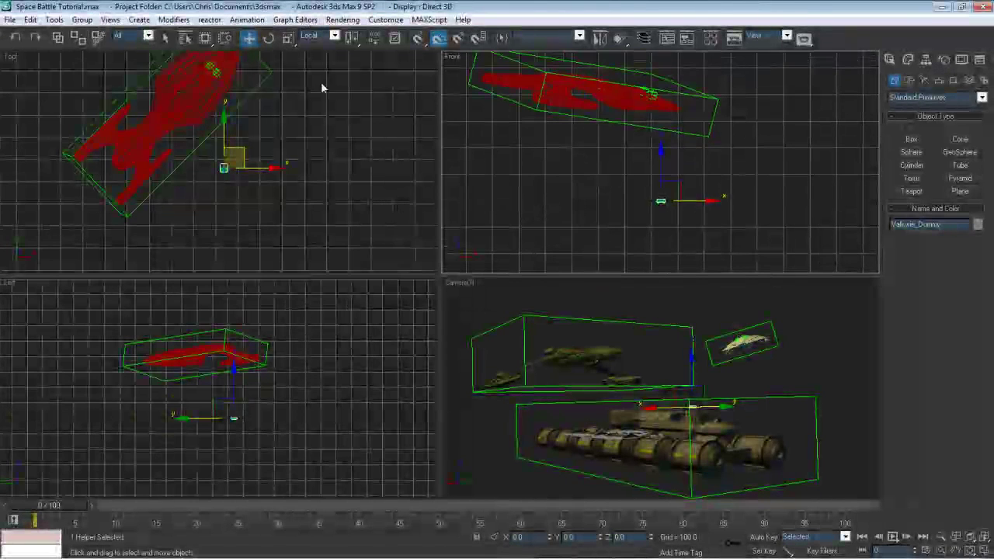
drag(652, 540, 639, 451)
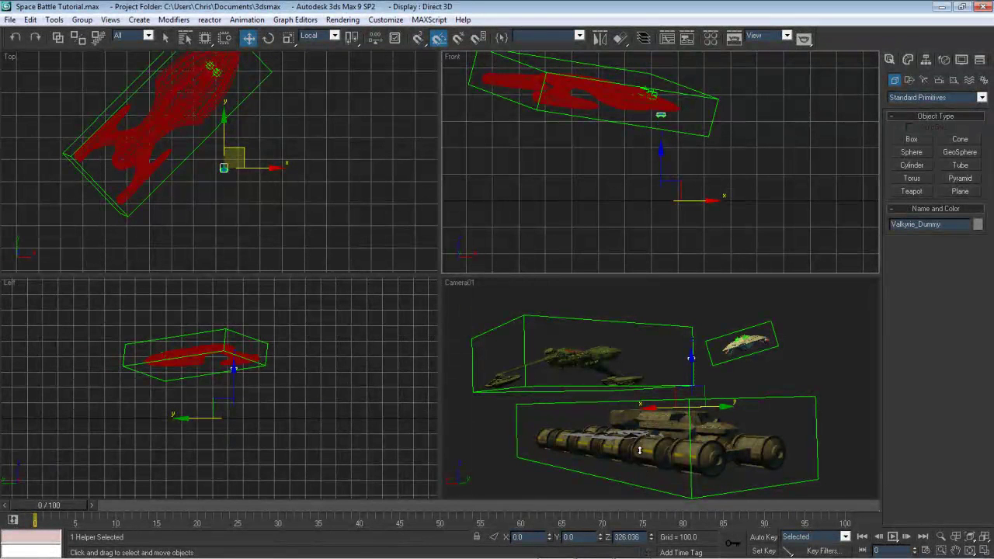
Align the Valkyrie dummy's orientation to the USS Argonaut dummy on the X, Y and Z axes, with all position alignment off
click(268, 37)
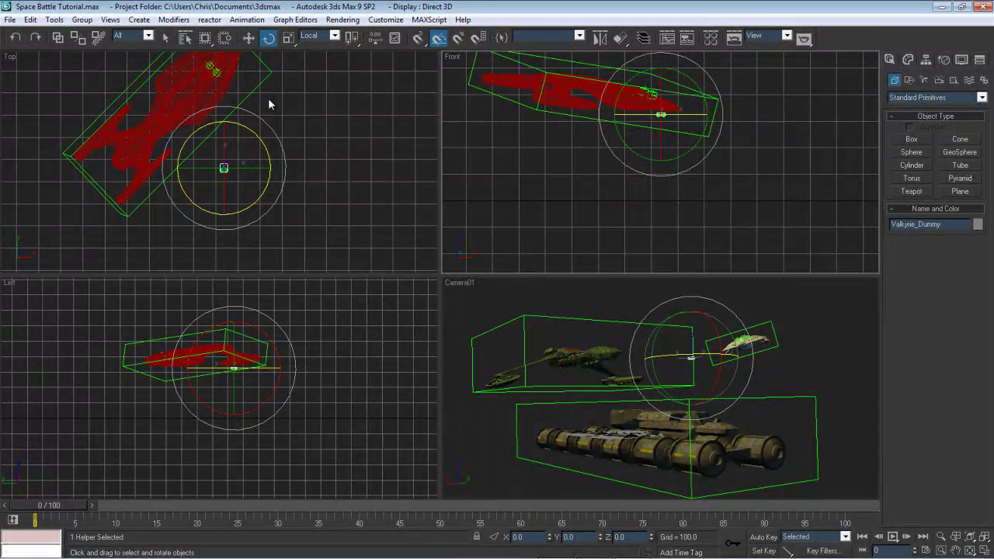
key(alt+a)
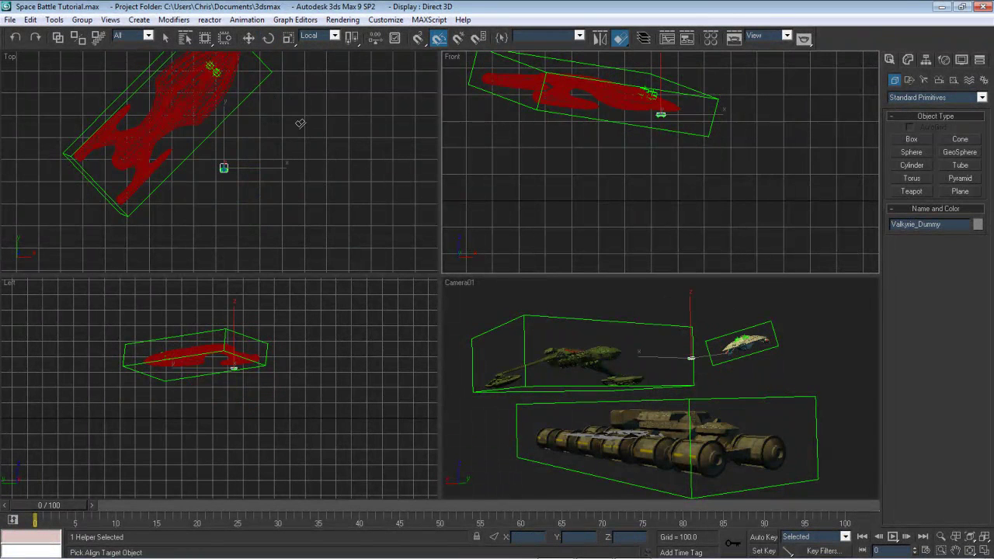
click(259, 88)
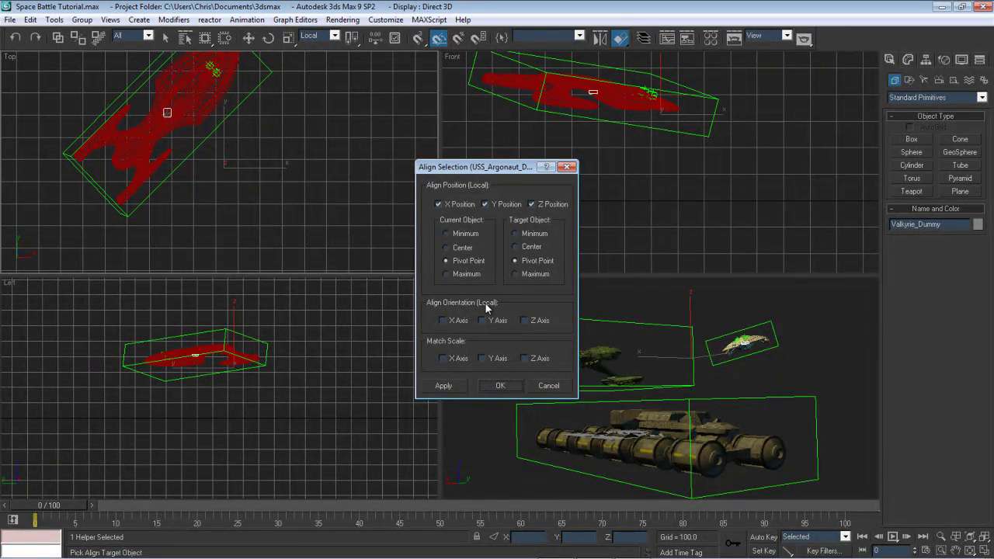
click(457, 322)
click(497, 321)
click(540, 321)
click(453, 201)
click(497, 206)
click(535, 204)
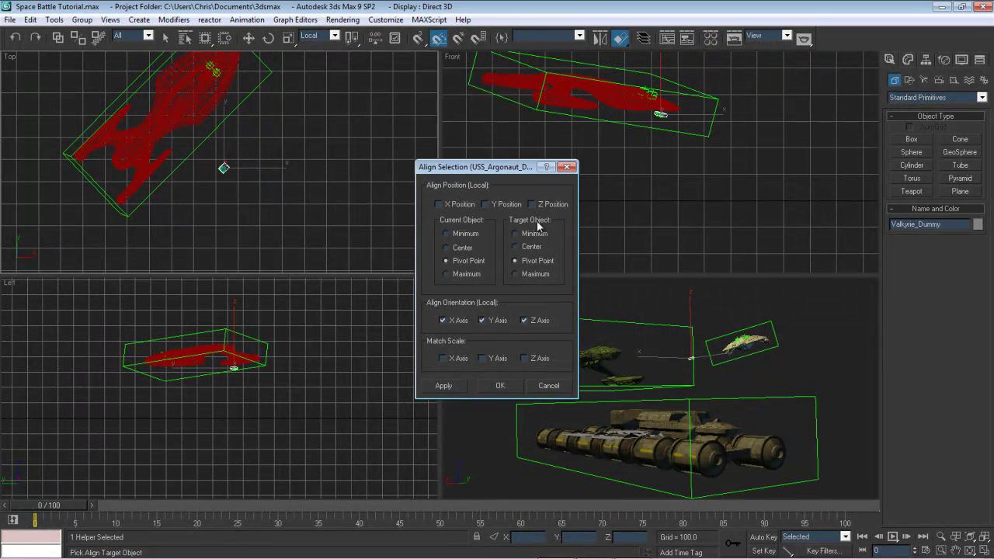
click(501, 386)
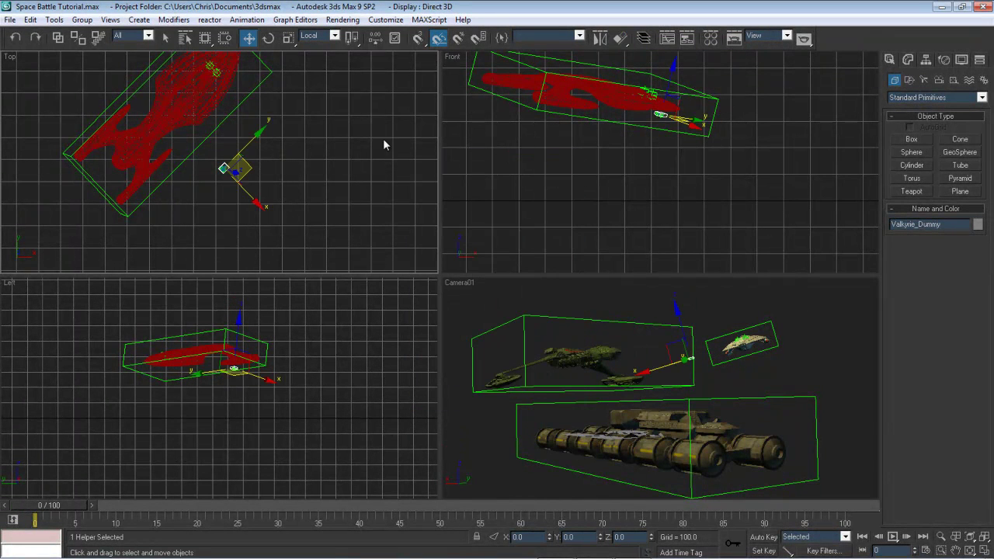
Move the Valkyrie dummy backward along its local Y axis in the Top view until it trails behind the Argonaut's stern
scroll(373, 160, up, 5)
middle_drag(342, 198, 411, 224)
scroll(346, 210, up, 1)
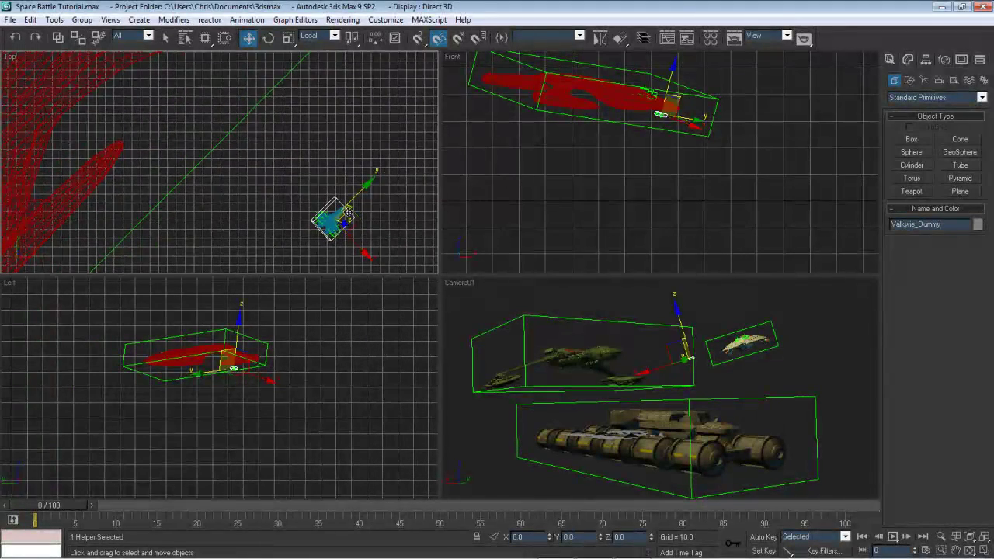
click(300, 206)
scroll(233, 193, down, 2)
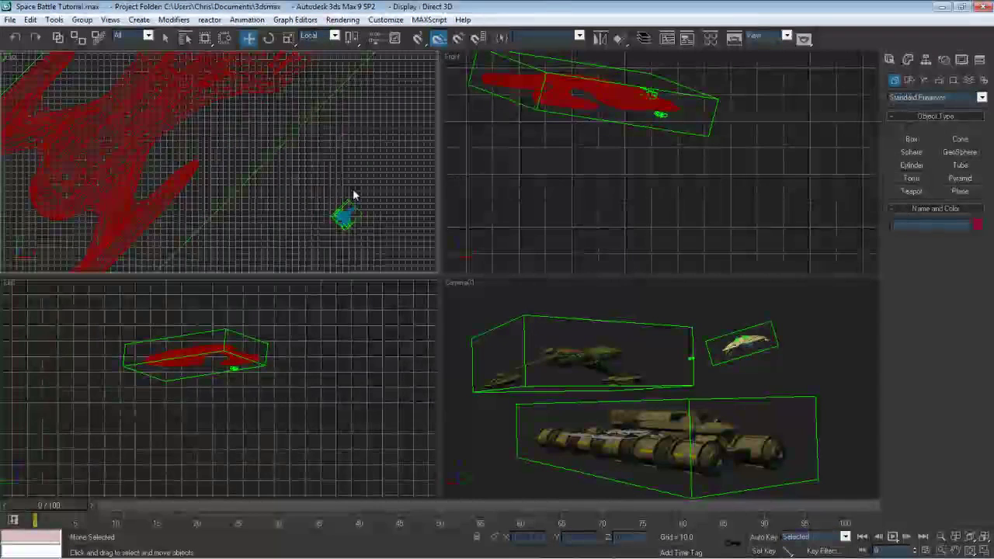
click(354, 212)
drag(375, 185, 275, 225)
scroll(275, 224, down, 2)
drag(306, 156, 240, 205)
middle_drag(289, 195, 325, 141)
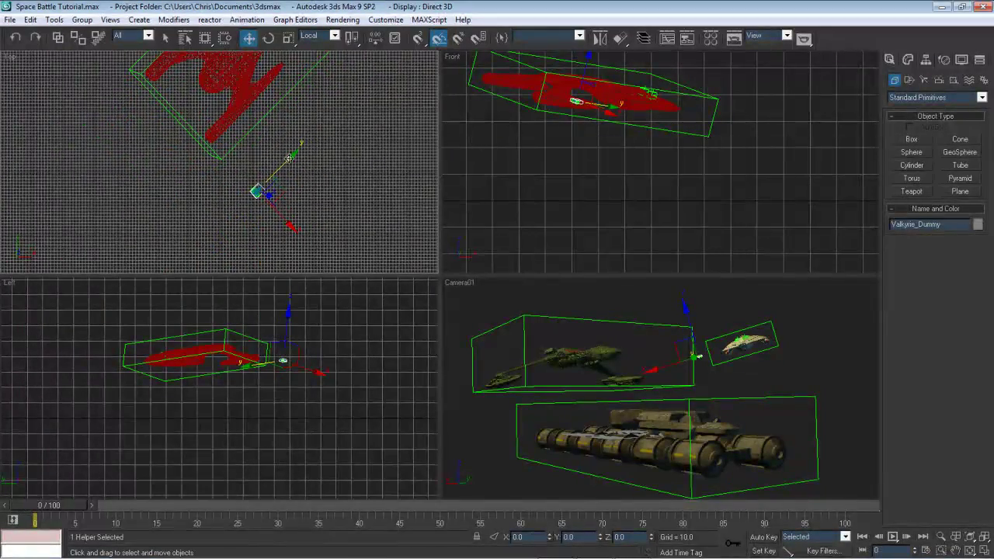
Pull the Valkyrie dummy slightly farther back along its local Y axis and clear the selection
click(281, 177)
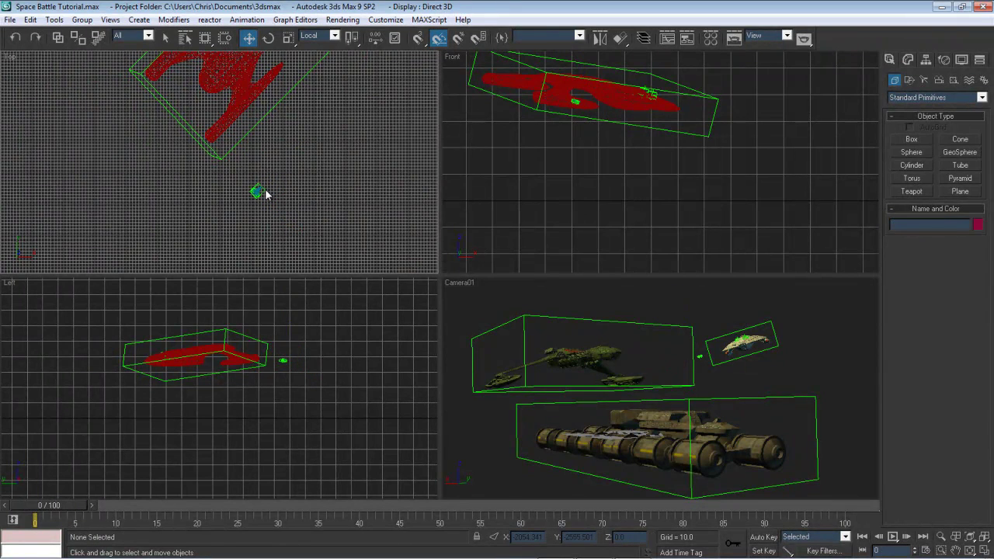
click(260, 191)
drag(293, 160, 268, 178)
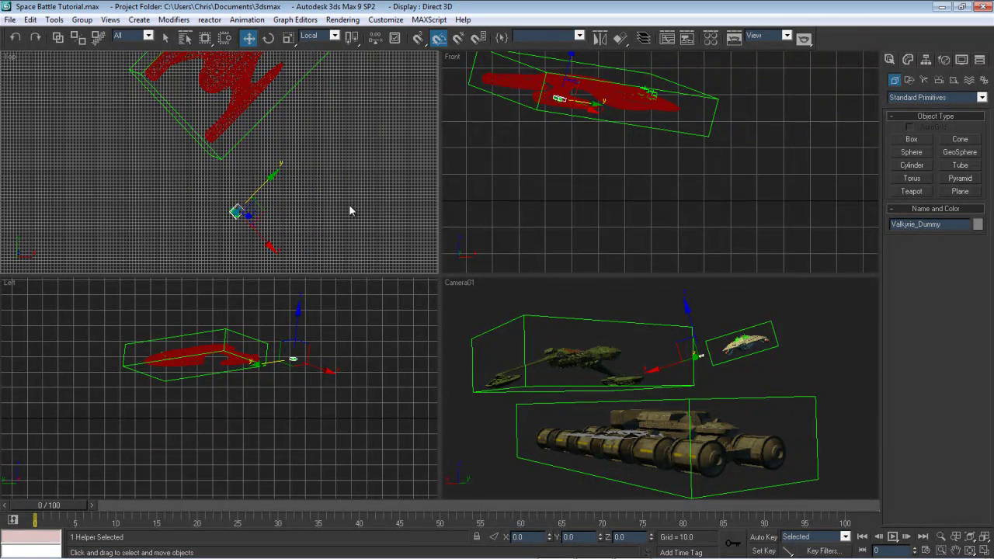
click(311, 205)
Add the prefix V1_ to the names of the Valkyrie, its dummy and both laser emitters, and check the renamed objects
scroll(310, 205, up, 2)
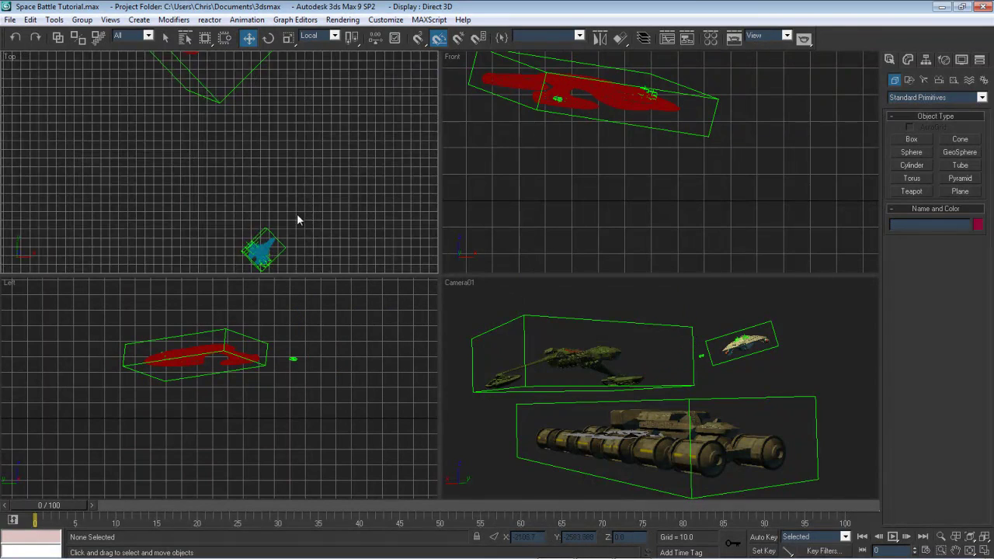
middle_drag(297, 220, 282, 182)
drag(185, 176, 295, 257)
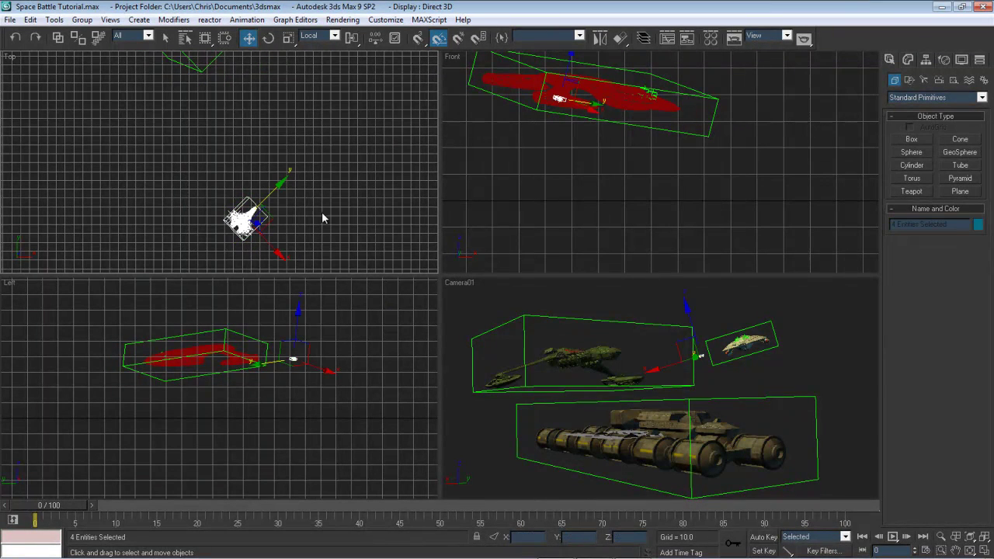
click(77, 21)
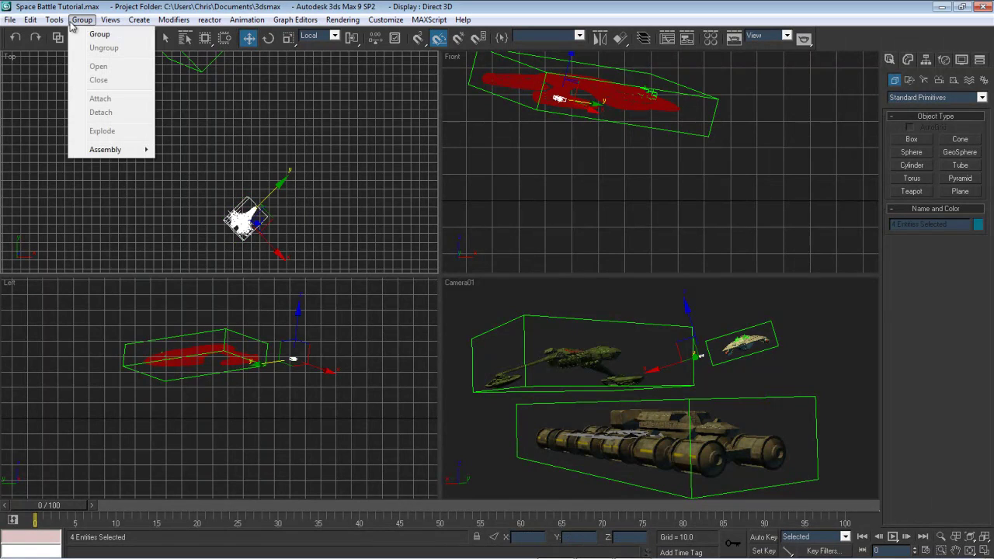
mouse_move(60, 23)
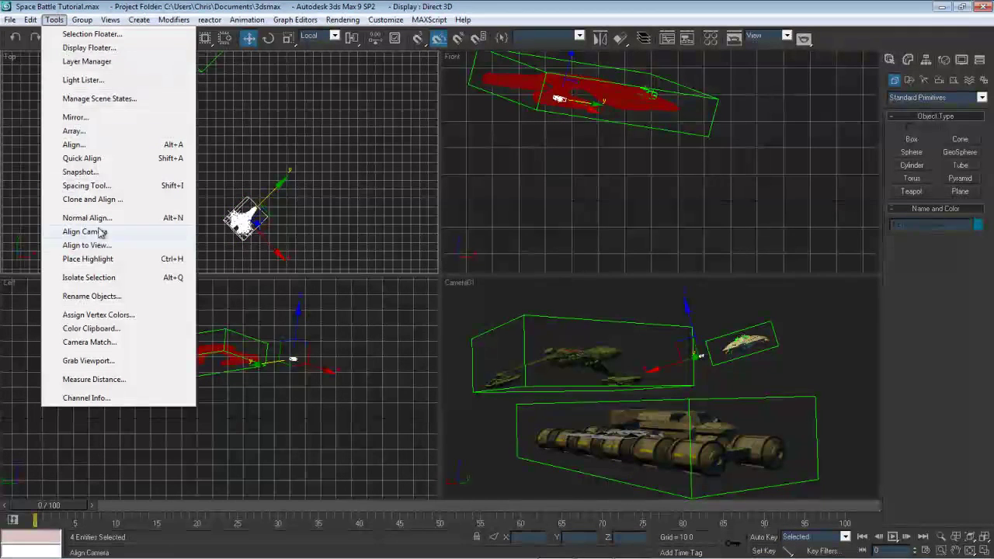
click(91, 296)
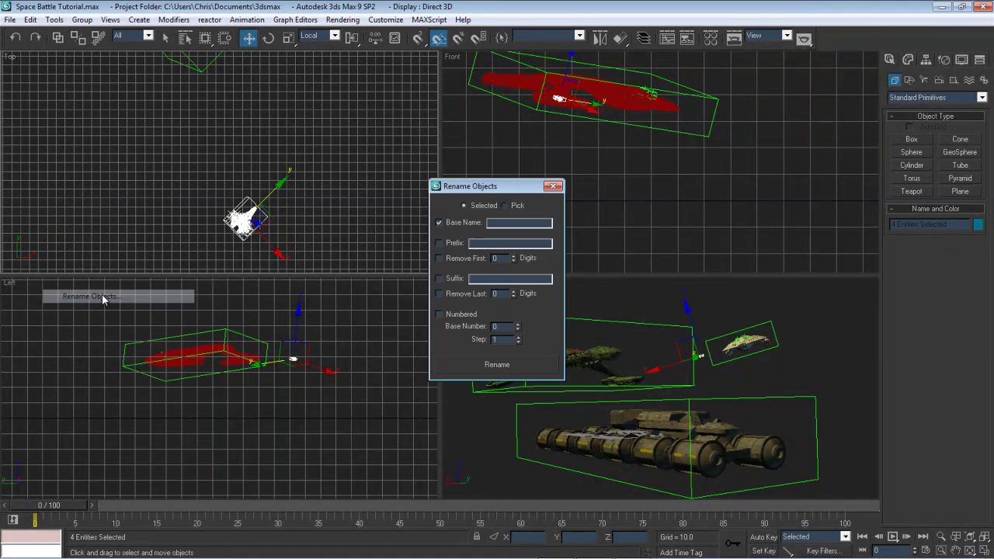
click(439, 223)
click(441, 244)
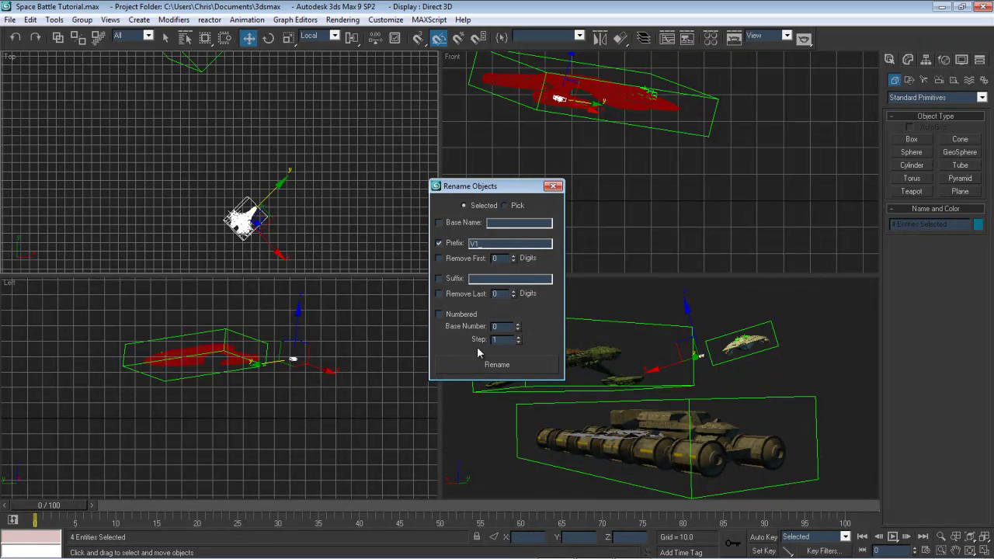
click(496, 365)
click(553, 186)
click(287, 222)
click(265, 215)
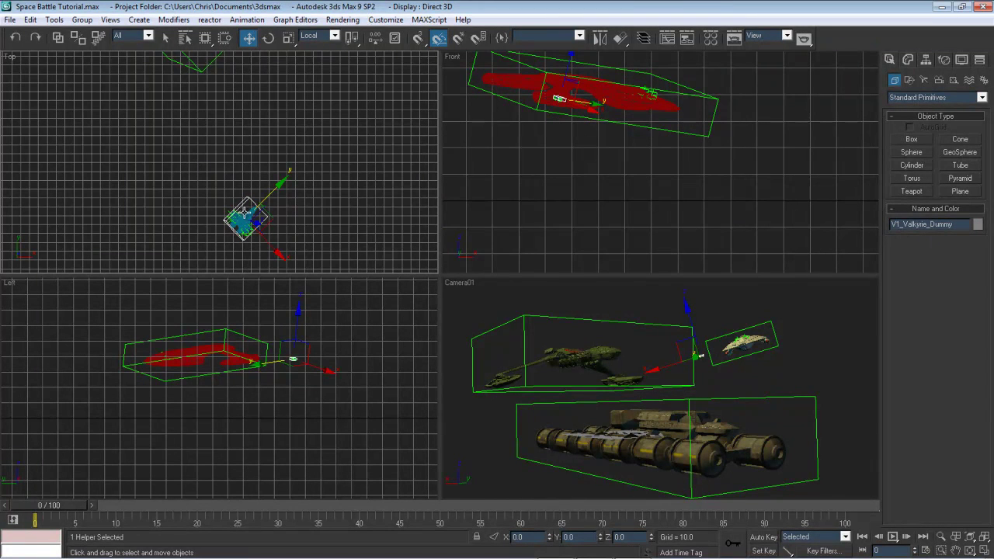
click(237, 218)
click(245, 237)
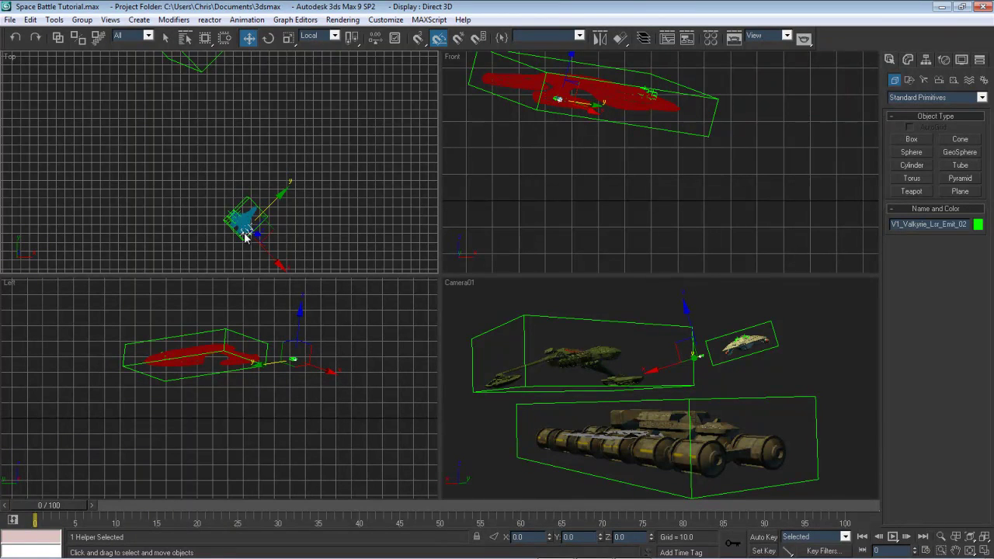
click(218, 181)
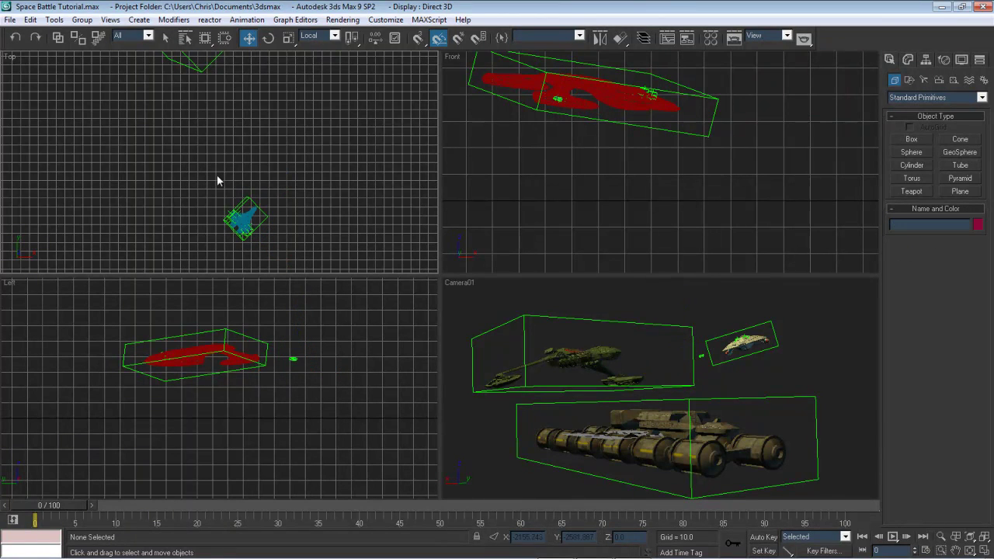
Clone the Valkyrie, its dummy and both laser emitters as instances, using the name V2_Valkyrie
drag(191, 168, 322, 248)
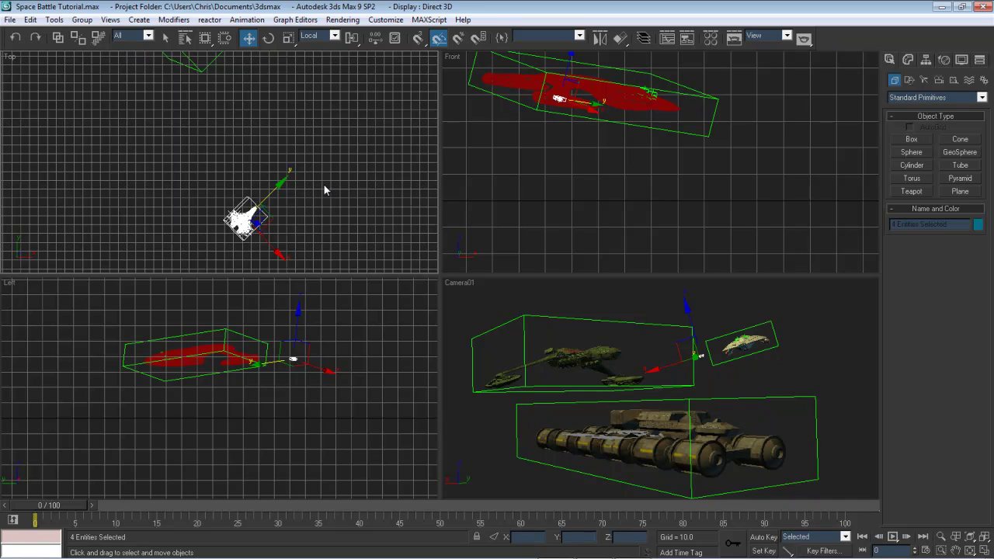
right_click(340, 150)
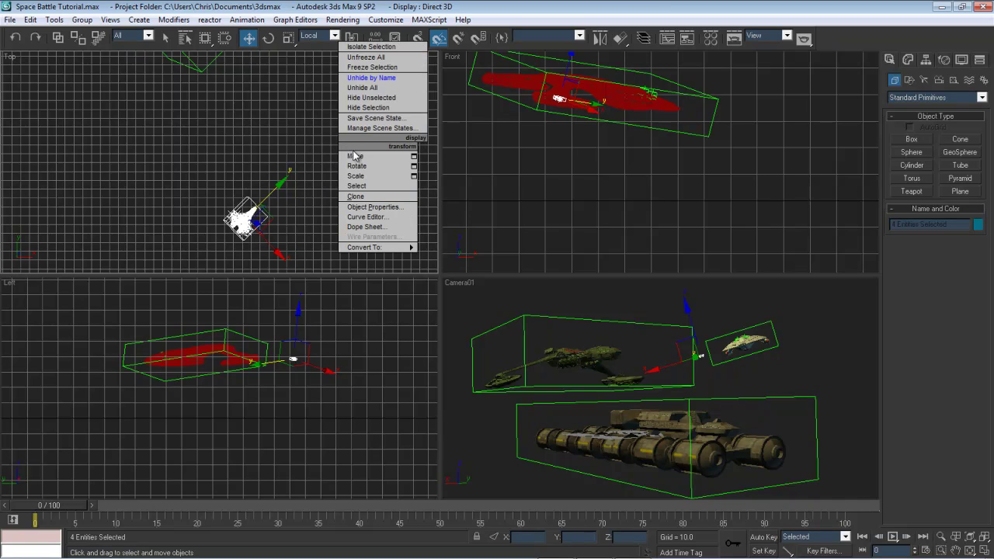
click(358, 200)
drag(446, 309, 436, 309)
text(2_Valkyrie01)
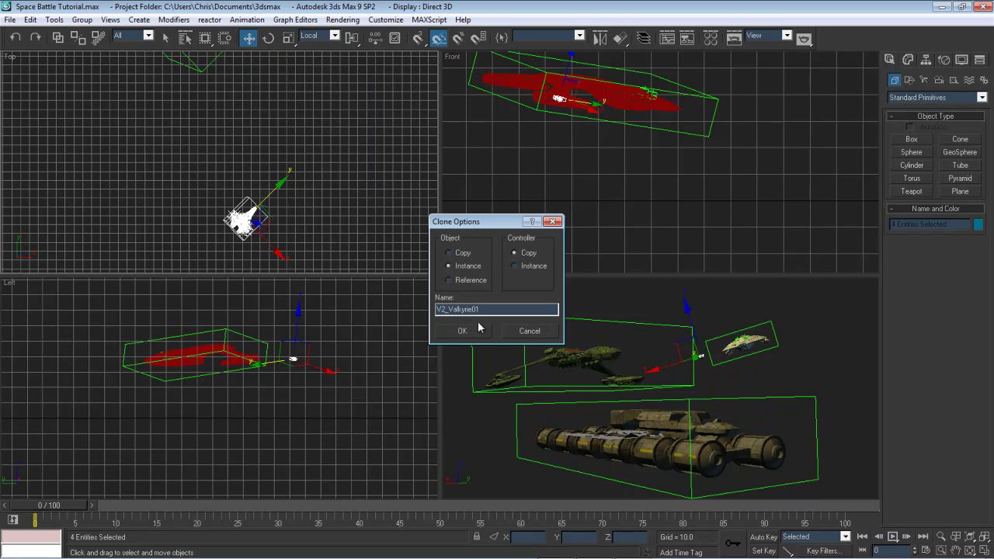
drag(472, 309, 513, 311)
key(BackSpace)
click(479, 334)
Move the cloned Valkyrie set along its local X axis to the opposite side of the Argonaut and deselect it
scroll(284, 221, down, 5)
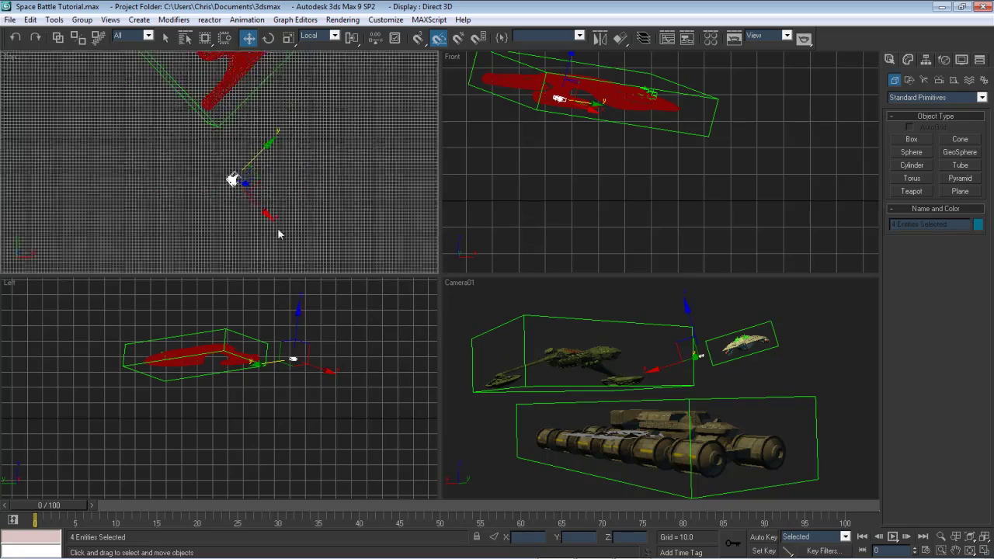
scroll(233, 215, up, 3)
scroll(229, 215, down, 3)
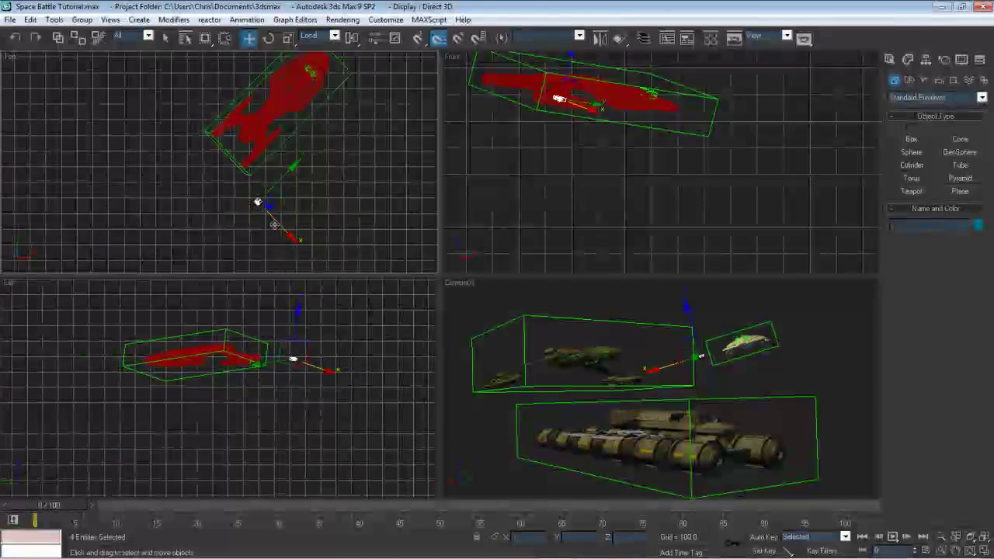
drag(287, 235, 191, 156)
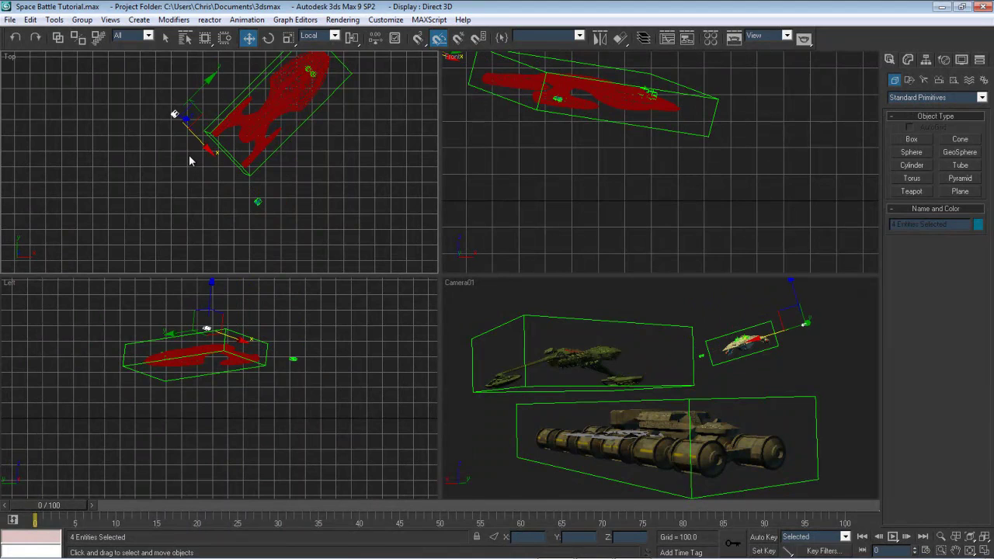
click(186, 152)
Rename the cloned fighter's dummy as V2_Valkyrie_Dummy
scroll(195, 153, up, 5)
scroll(208, 171, up, 3)
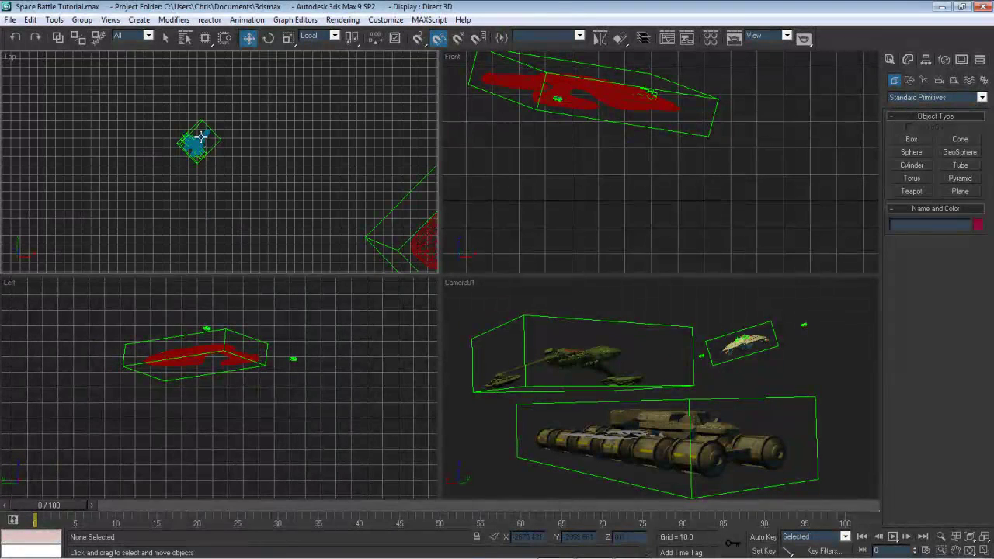
click(202, 146)
scroll(221, 153, up, 3)
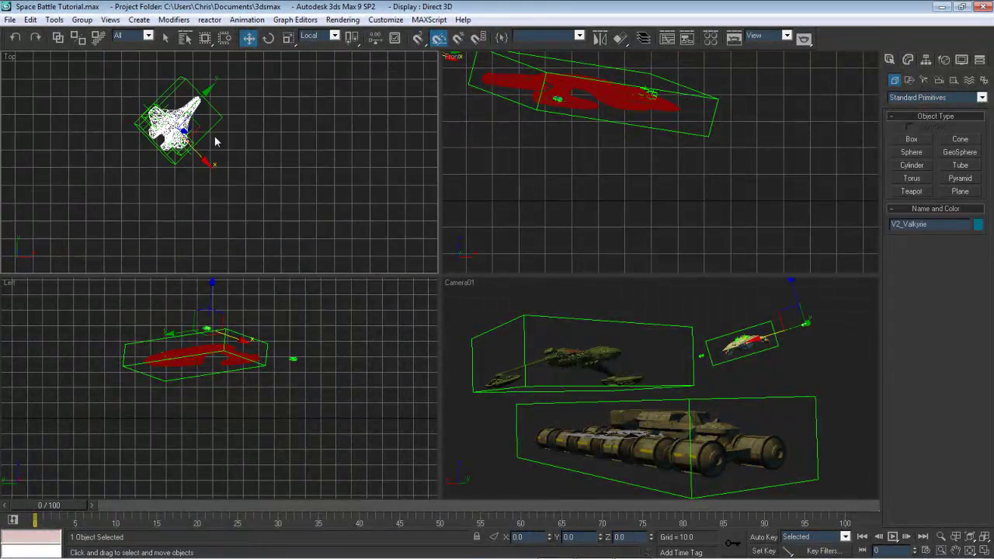
click(217, 124)
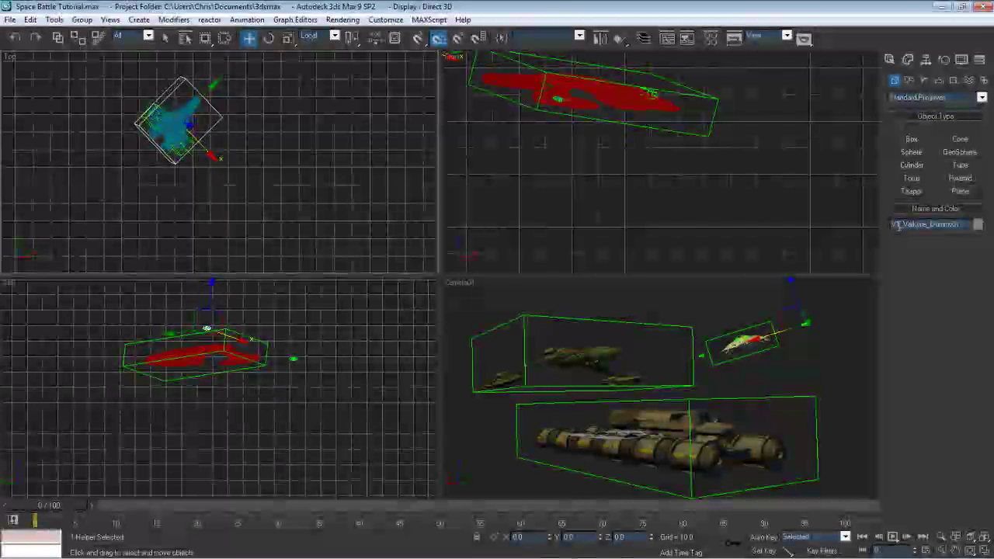
drag(896, 224, 900, 224)
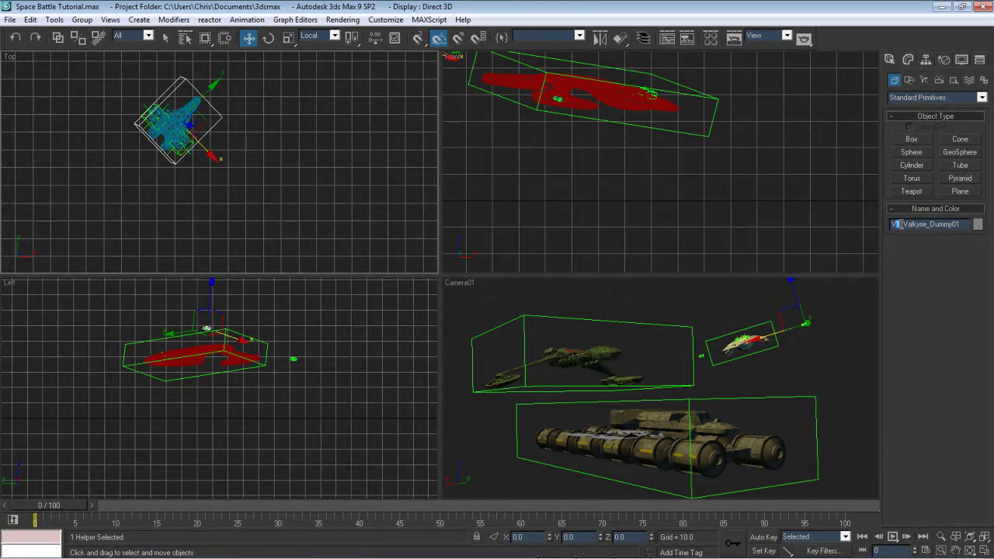
text(2)
key(BackSpace)
key(BackSpace)
click(269, 159)
Rename the cloned fighter's laser emitter V1_Valkyrie_Lsr_Emit_03 as V2_Valkyrie_Lsr_Emit_01
scroll(340, 180, up, 5)
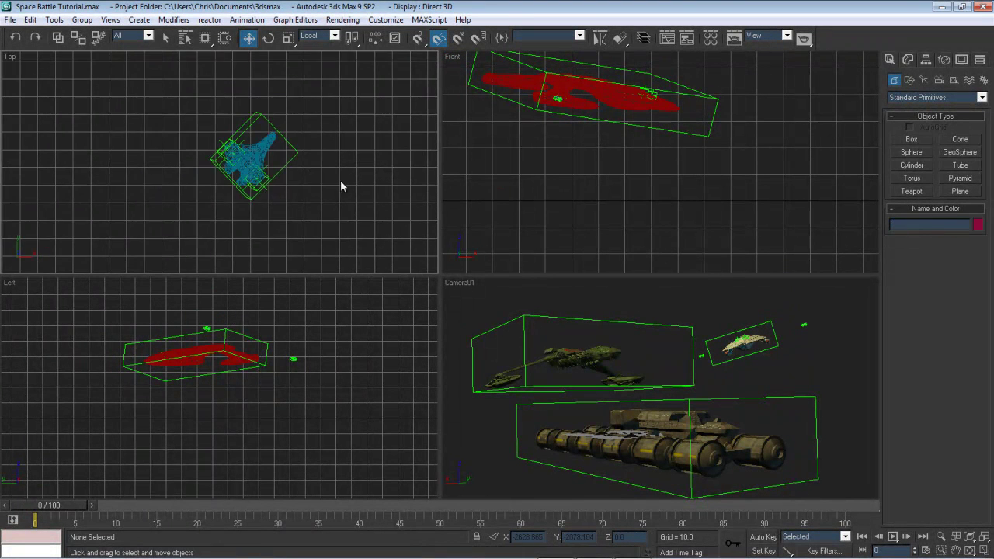
click(338, 227)
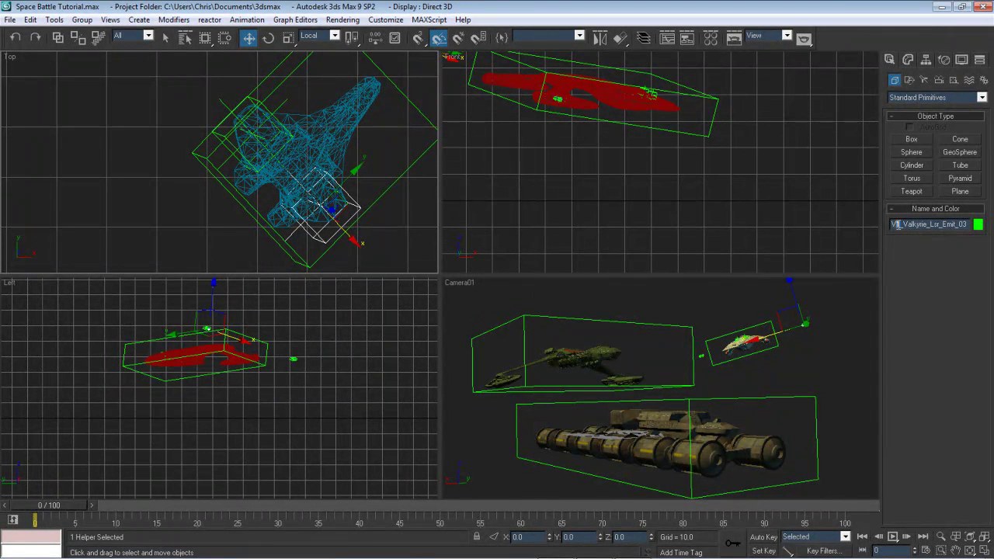
text(2)
drag(963, 226, 976, 225)
text(1)
Rename the cloned fighter's other laser emitter as V2_Valkyrie_Lsr_Emit_02 and clear the selection
click(252, 112)
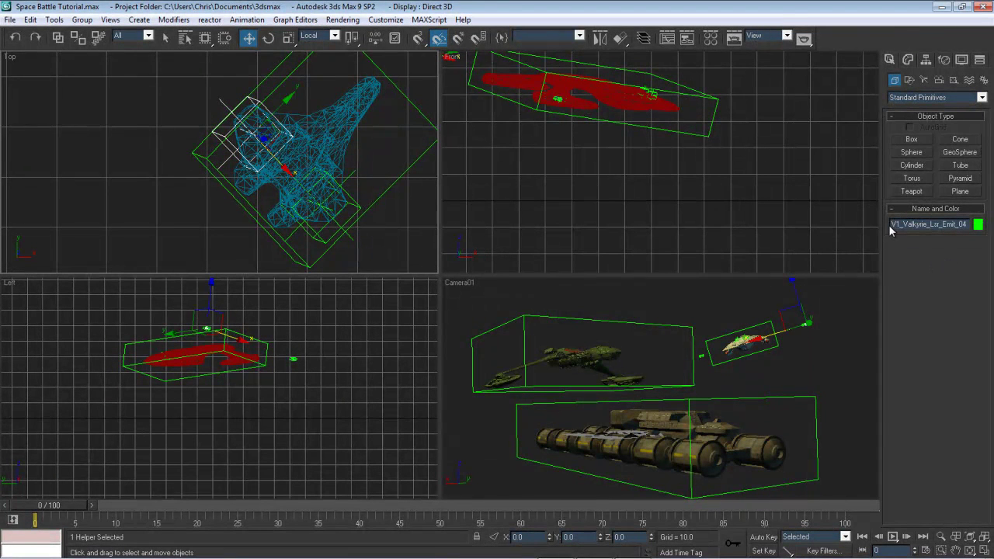
drag(895, 223, 899, 224)
text(2)
drag(959, 224, 971, 224)
text(02)
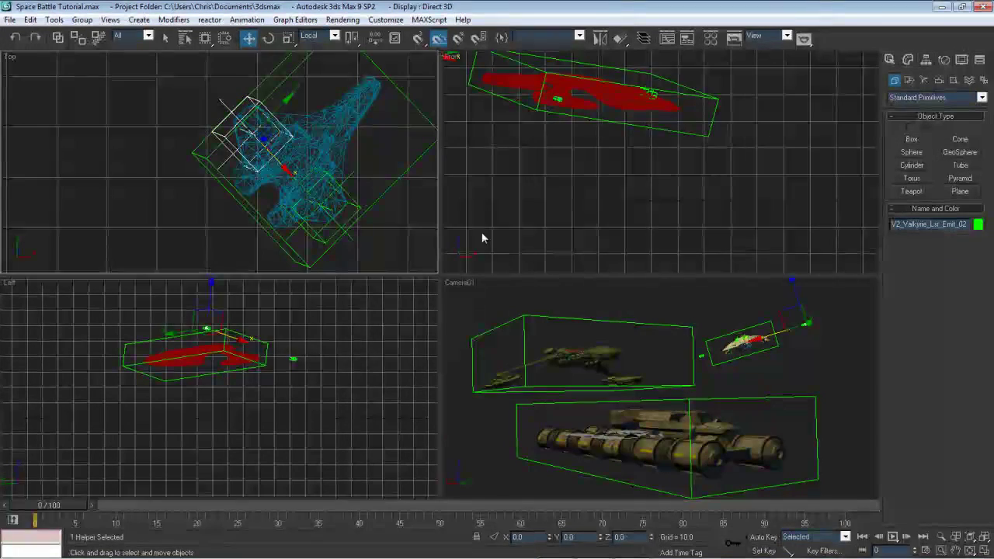
click(408, 220)
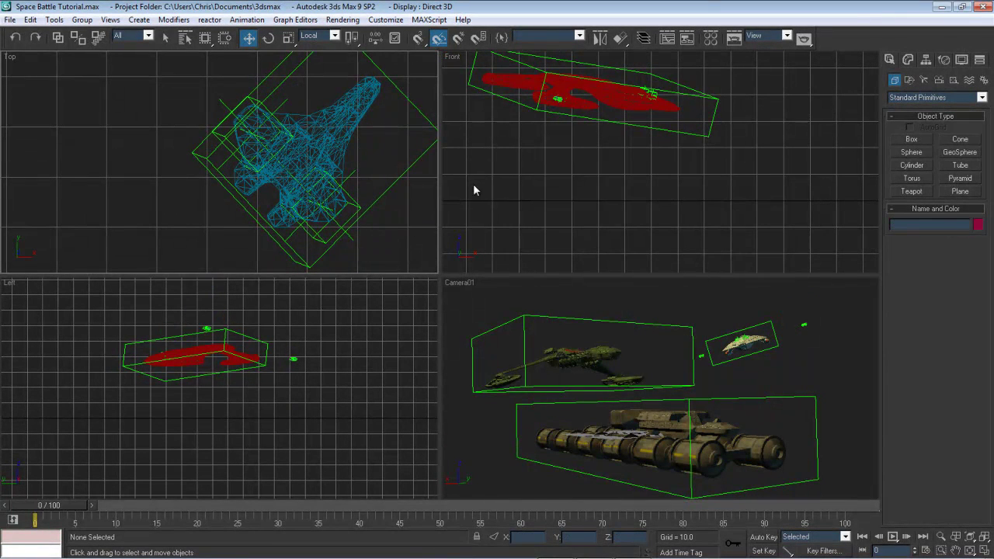
middle_drag(473, 189, 511, 216)
scroll(195, 128, down, 5)
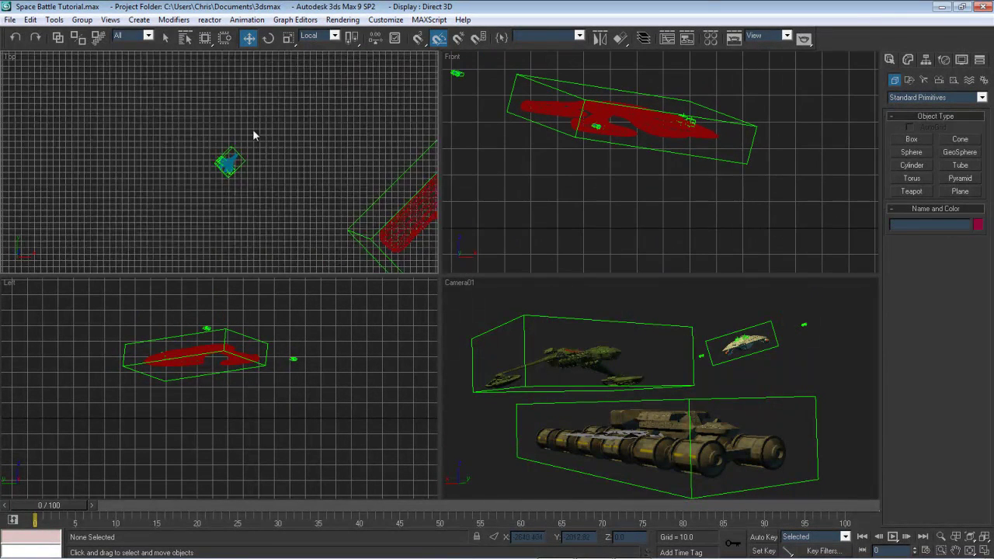
scroll(322, 124, down, 4)
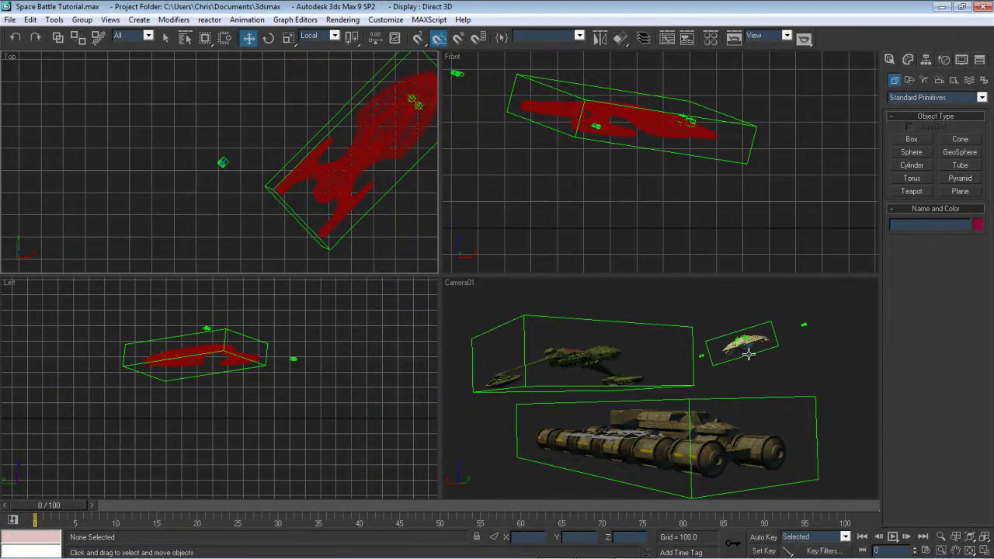
scroll(361, 202, down, 6)
scroll(295, 213, up, 5)
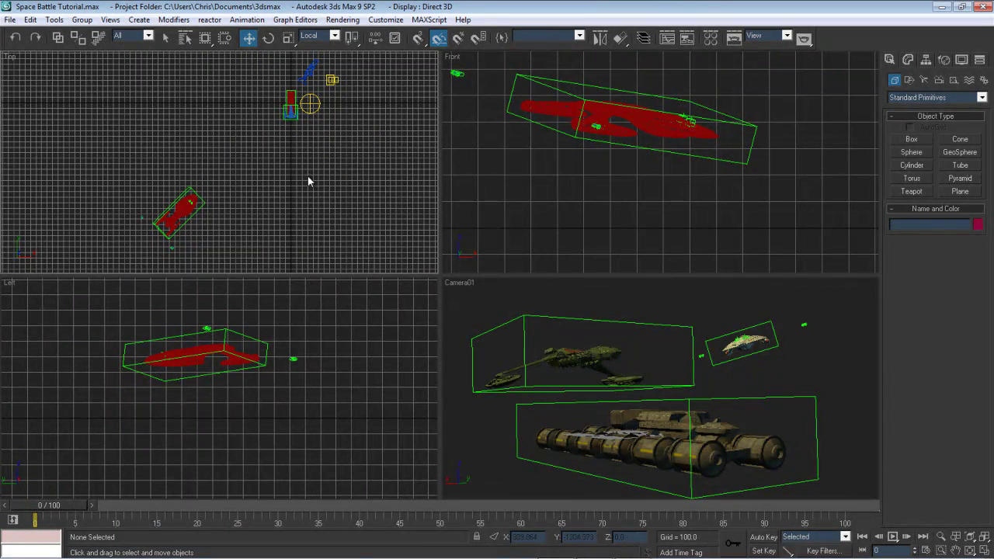
Create a Point helper in the Top view just ahead of the Argonaut's bow
middle_drag(325, 172, 288, 169)
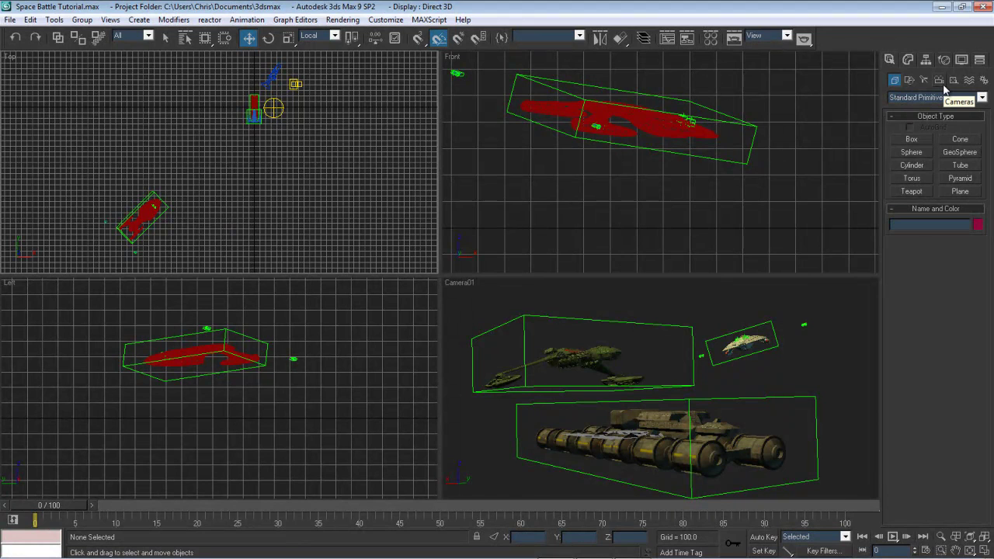
click(864, 332)
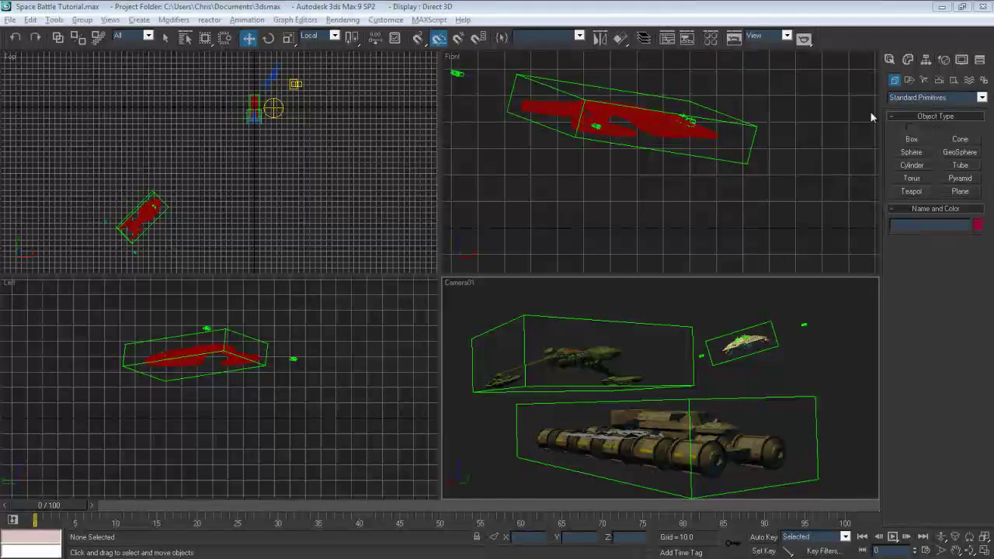
click(950, 82)
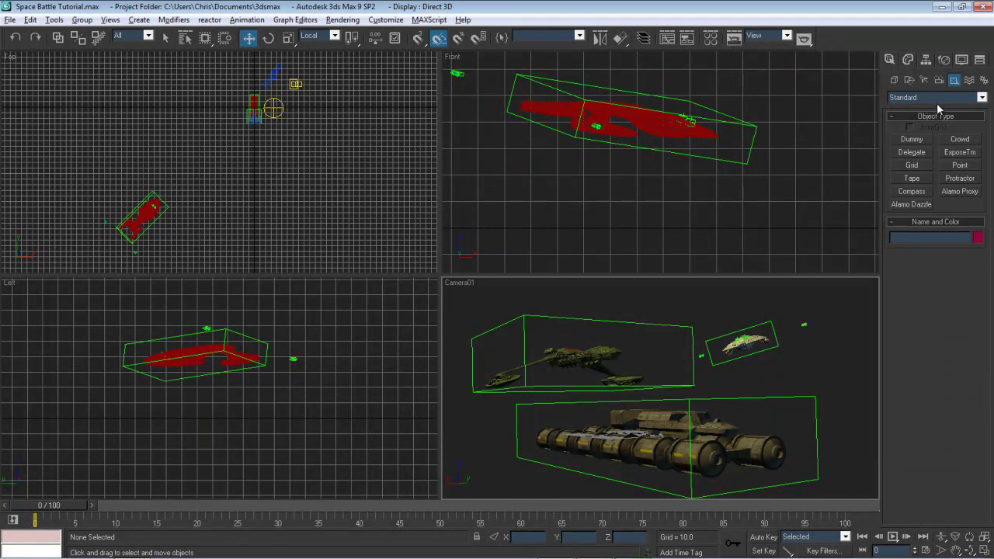
click(962, 166)
scroll(218, 209, up, 5)
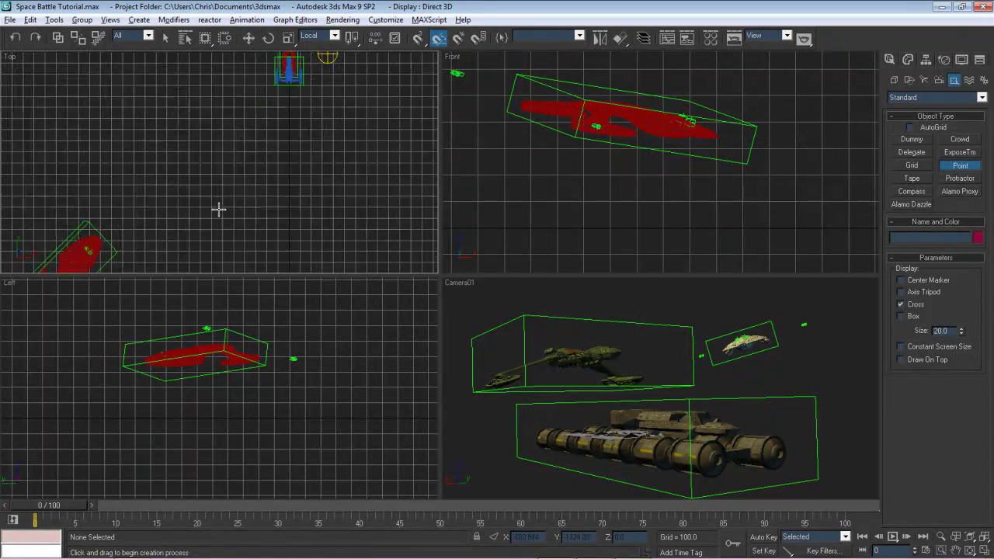
scroll(295, 115, up, 4)
click(300, 104)
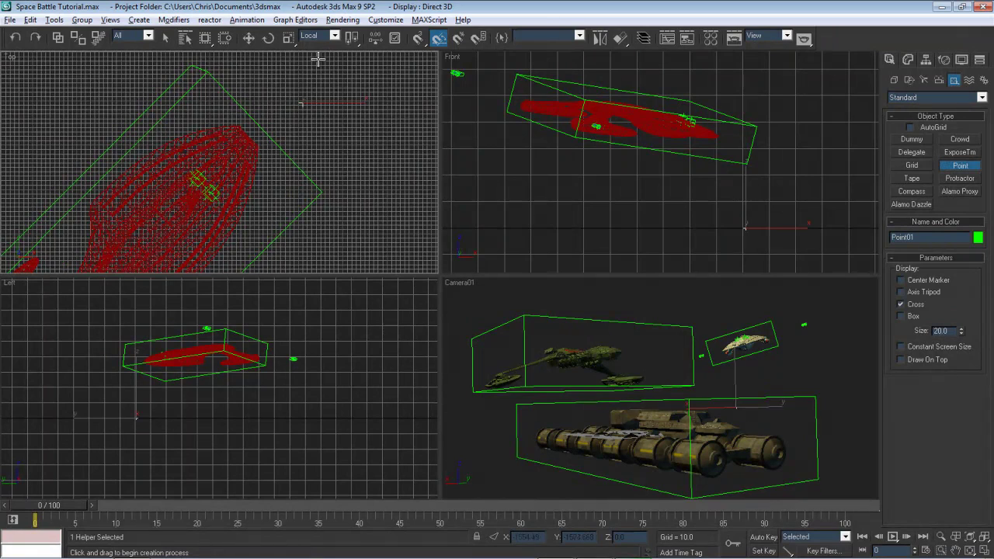
click(249, 38)
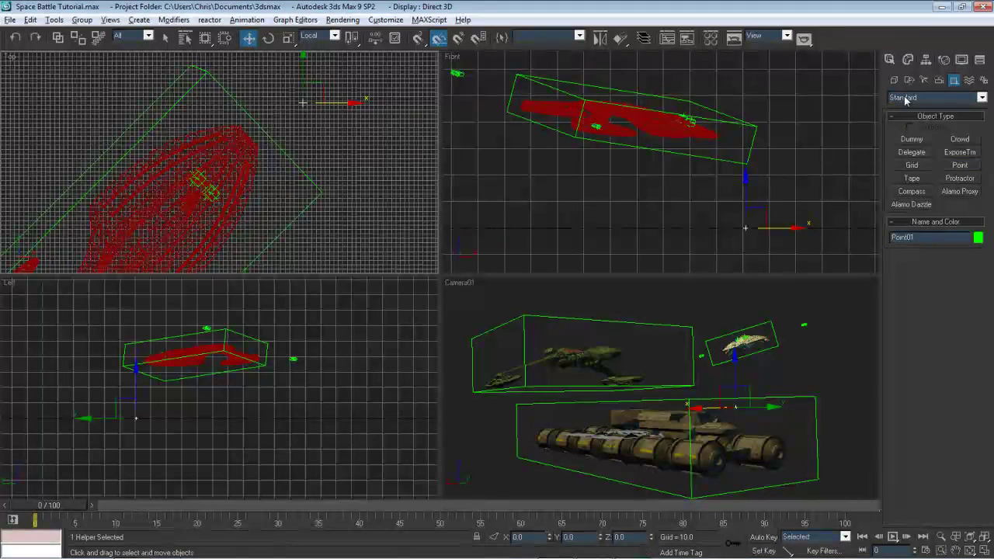
Rename the new point helper as Argonaut_Target, turn on its Box display and set its size to 50
click(904, 63)
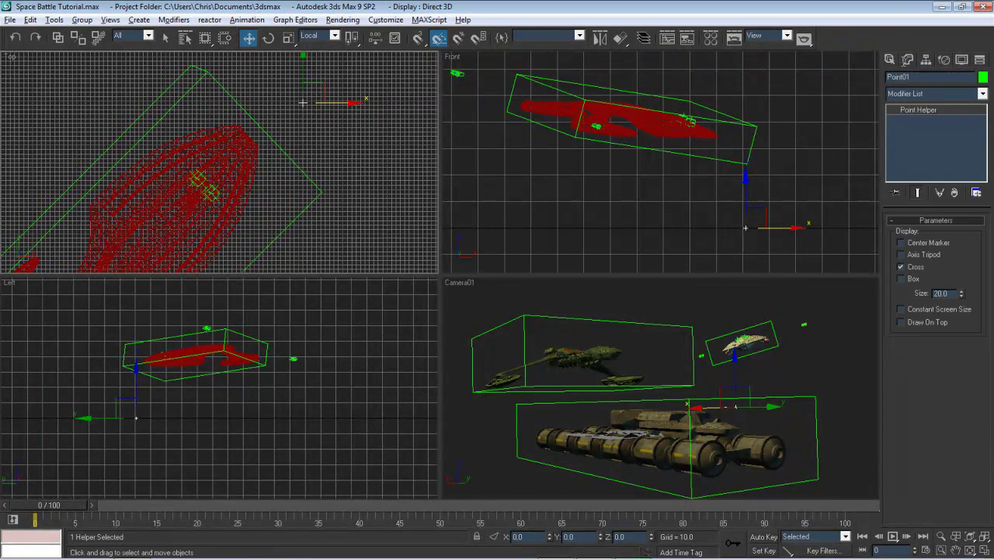
click(934, 78)
click(211, 192)
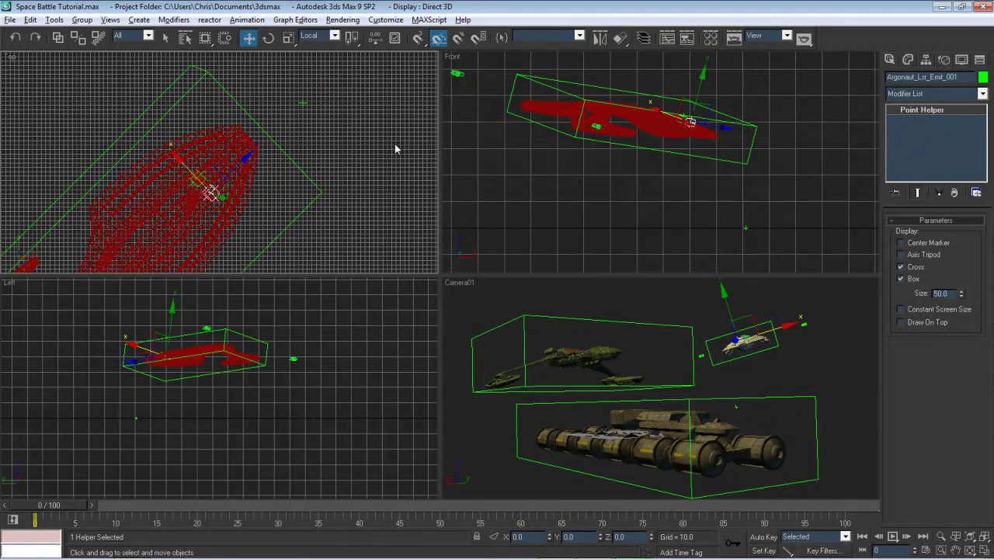
click(303, 102)
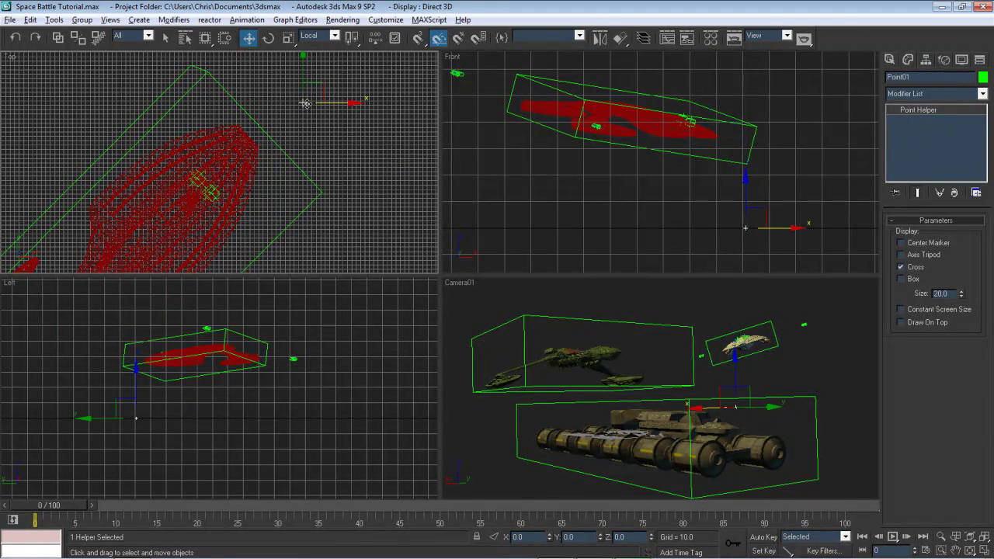
click(919, 76)
text(Argonaut_Target)
click(902, 279)
double_click(941, 293)
text(50)
key(Return)
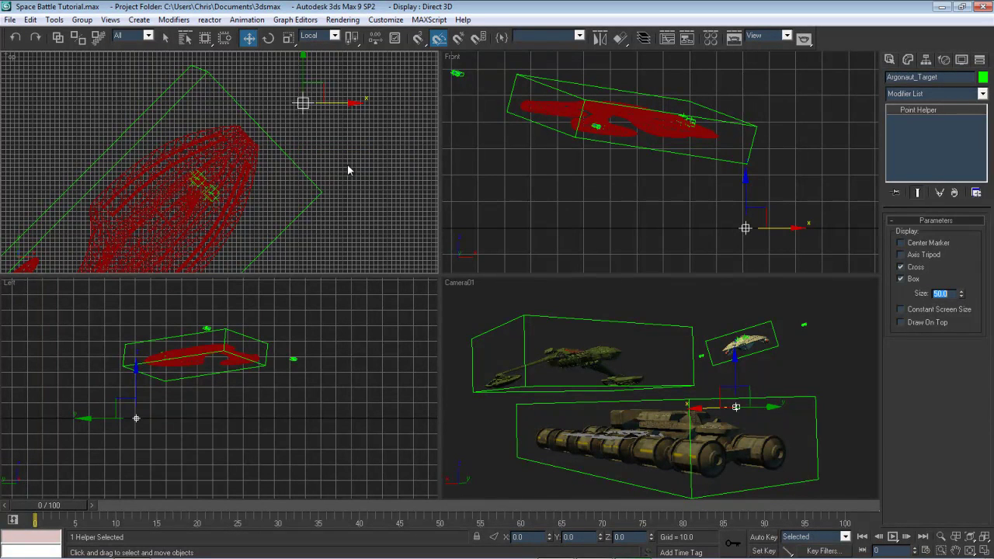
Align Argonaut_Target to the Argonaut's pivot point in X, Y and Z position, with orientation matched on all axes
key(alt+a)
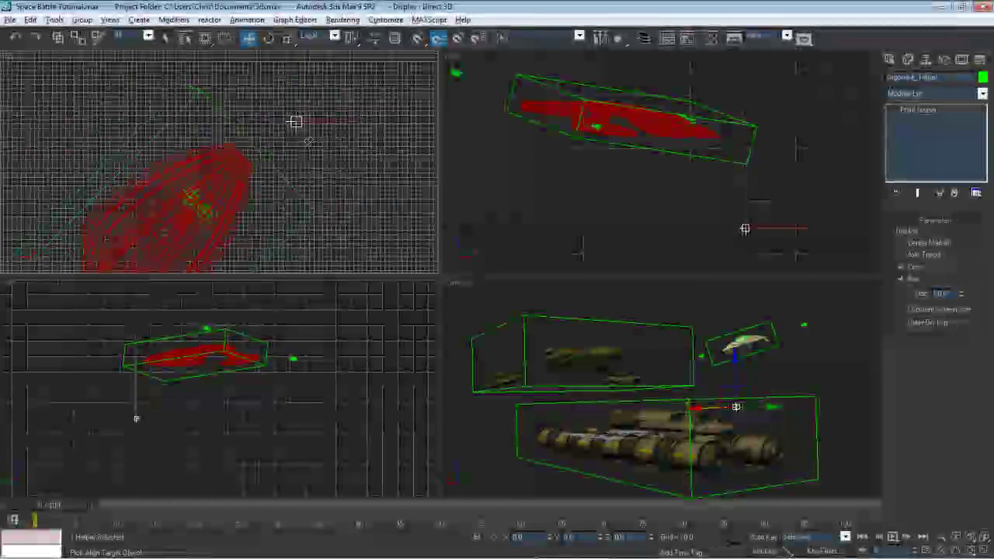
click(304, 195)
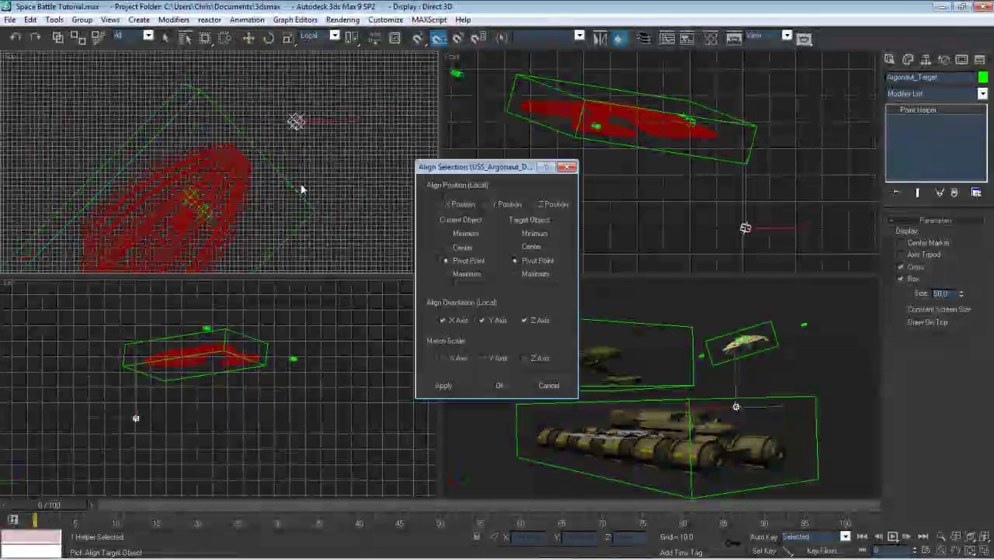
click(457, 203)
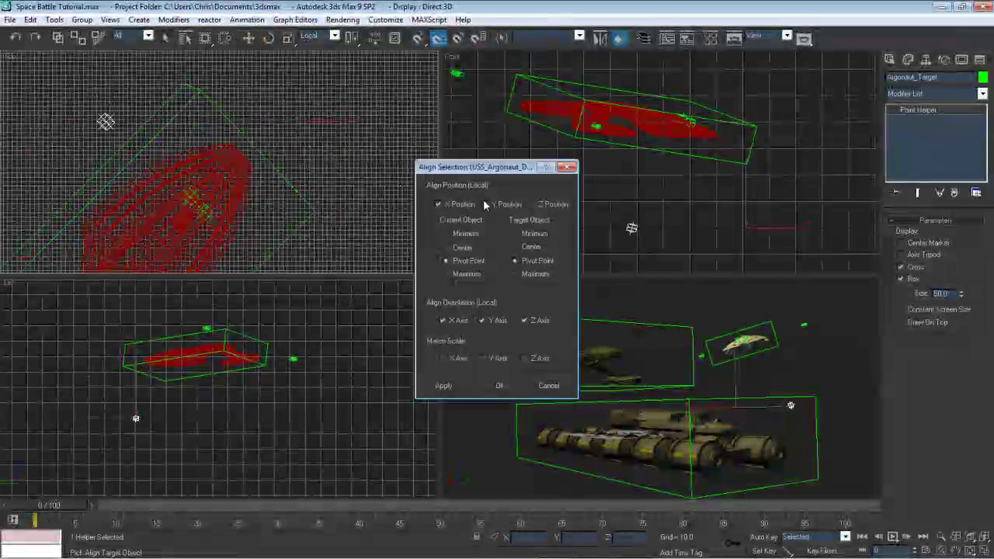
click(505, 203)
click(542, 204)
click(501, 385)
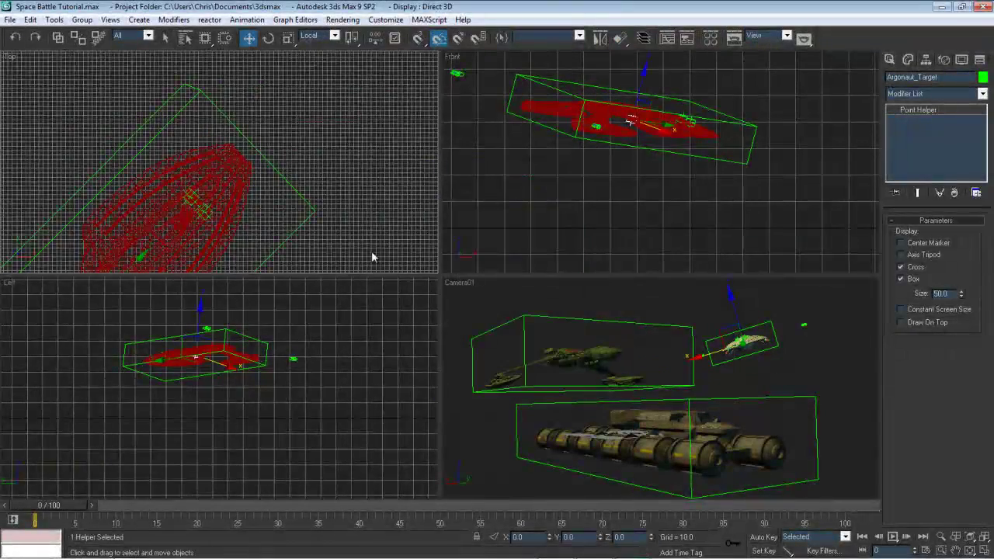
Move Argonaut_Target forward along its local Y axis, well ahead of the Argonaut towards the other ships
scroll(366, 184, up, 3)
scroll(326, 225, down, 3)
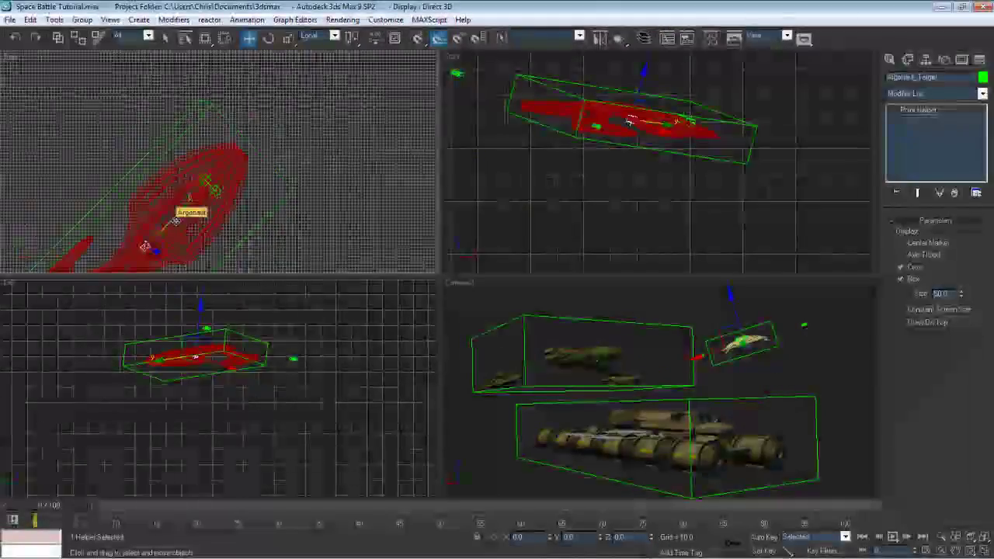
drag(176, 221, 350, 50)
drag(394, 93, 497, 81)
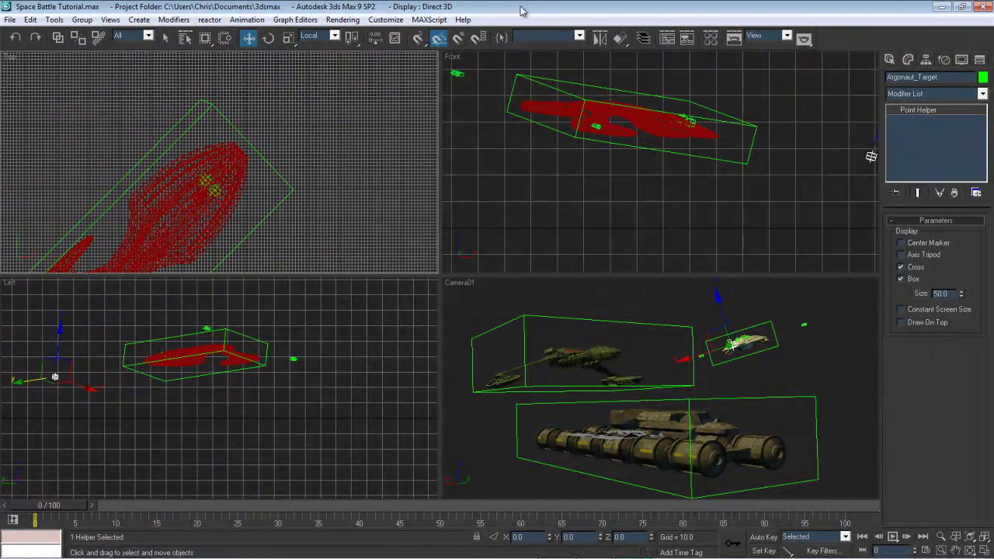
scroll(336, 187, down, 3)
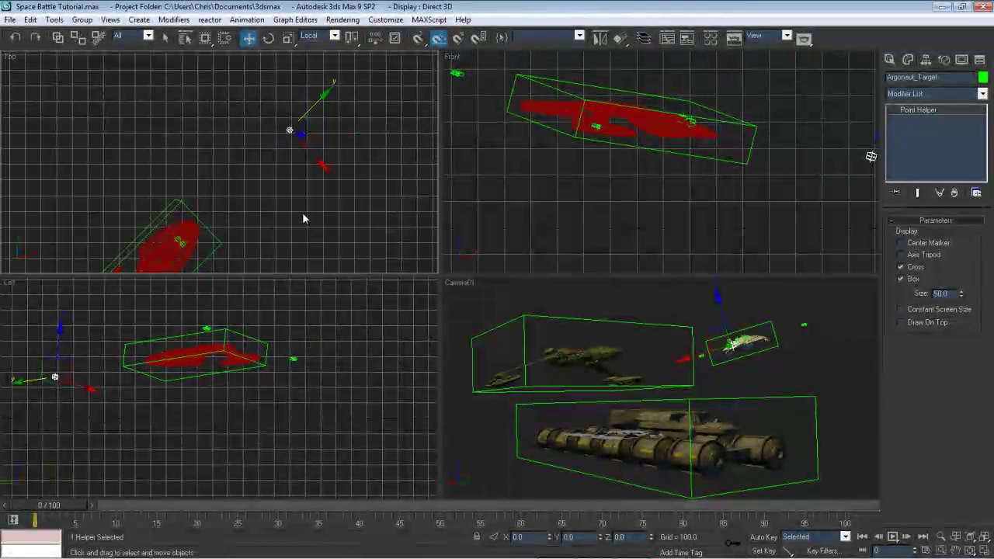
scroll(329, 174, down, 3)
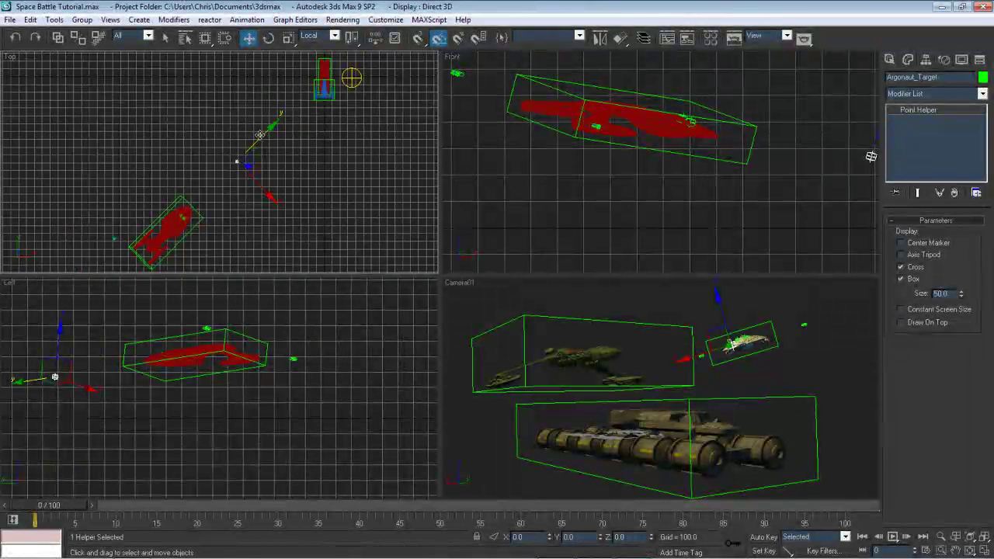
drag(260, 135, 287, 138)
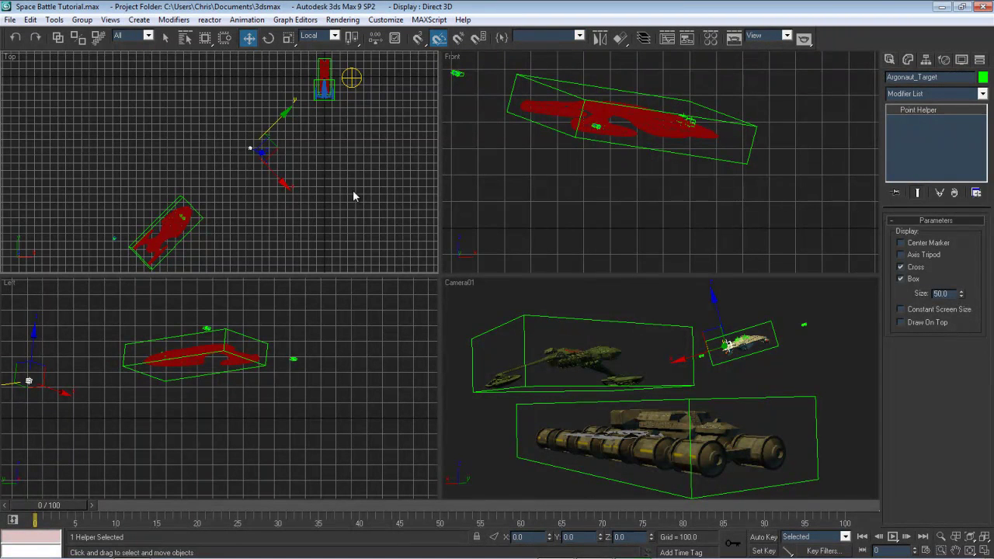
Align Argonaut_Target to D5_Tanker_Master, pivot to pivot, in position and orientation on all three axes
scroll(321, 224, up, 3)
middle_drag(339, 211, 225, 210)
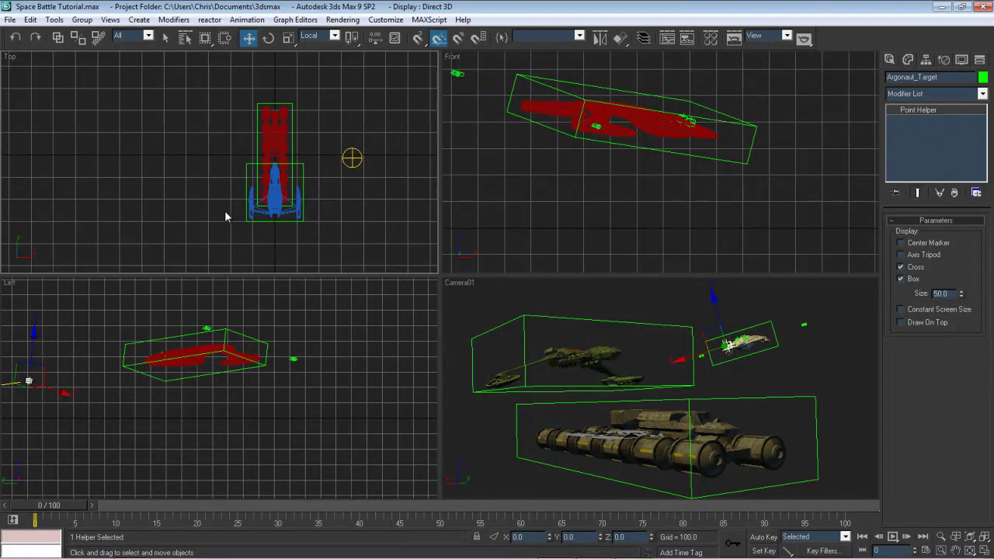
scroll(230, 209, up, 3)
scroll(230, 205, up, 2)
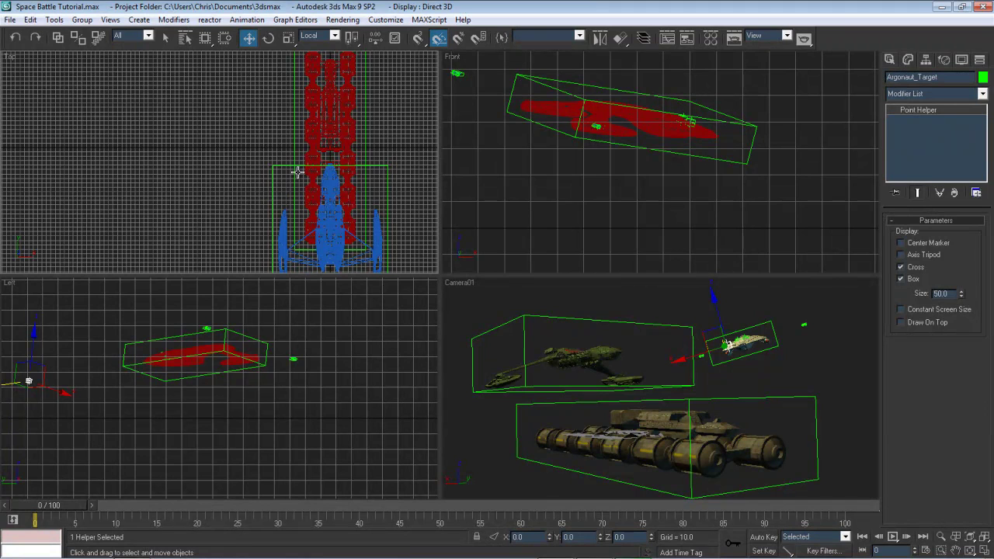
key(alt+a)
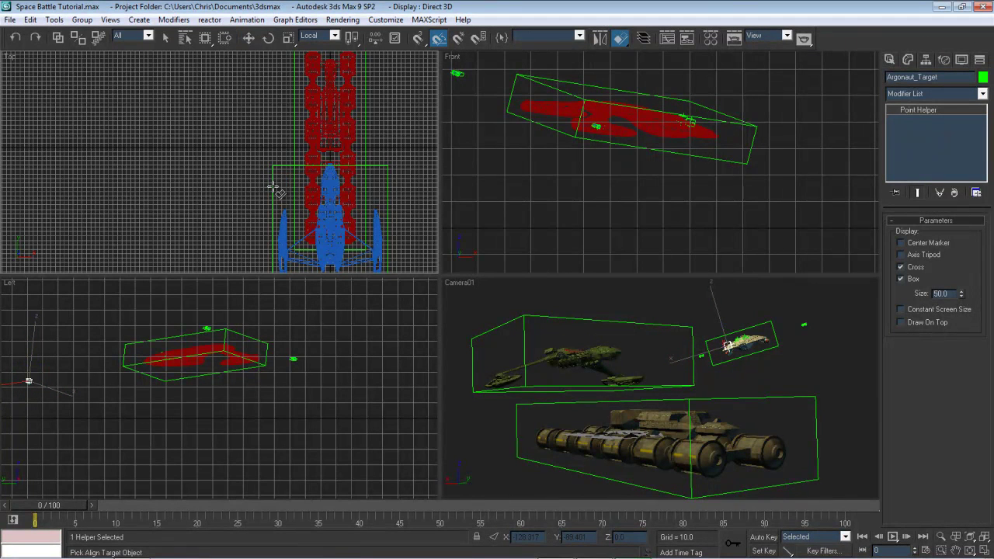
click(277, 186)
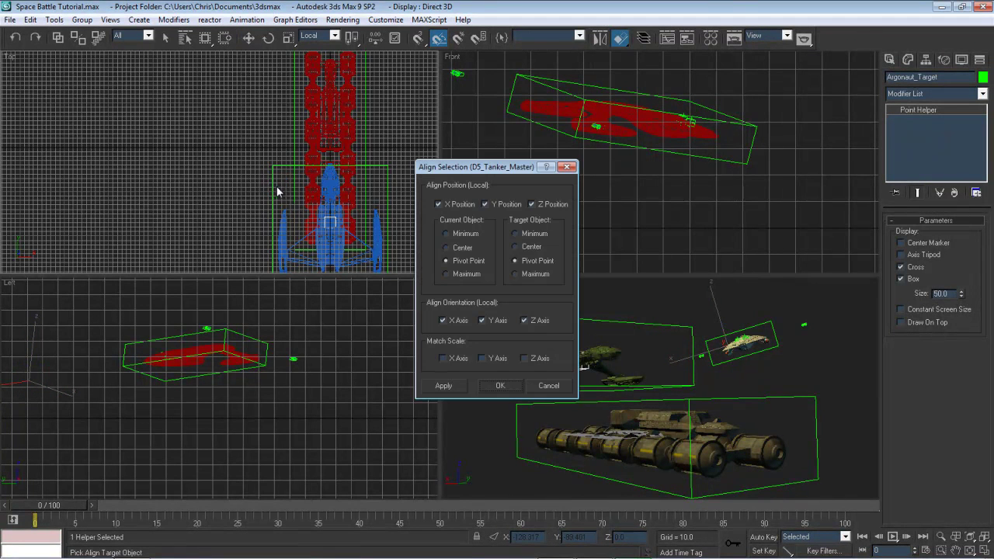
click(495, 381)
Offset Argonaut_Target about -34 along local X and raise it about 12.6 in Z, and link it to the blue tanker ship
drag(368, 227, 350, 230)
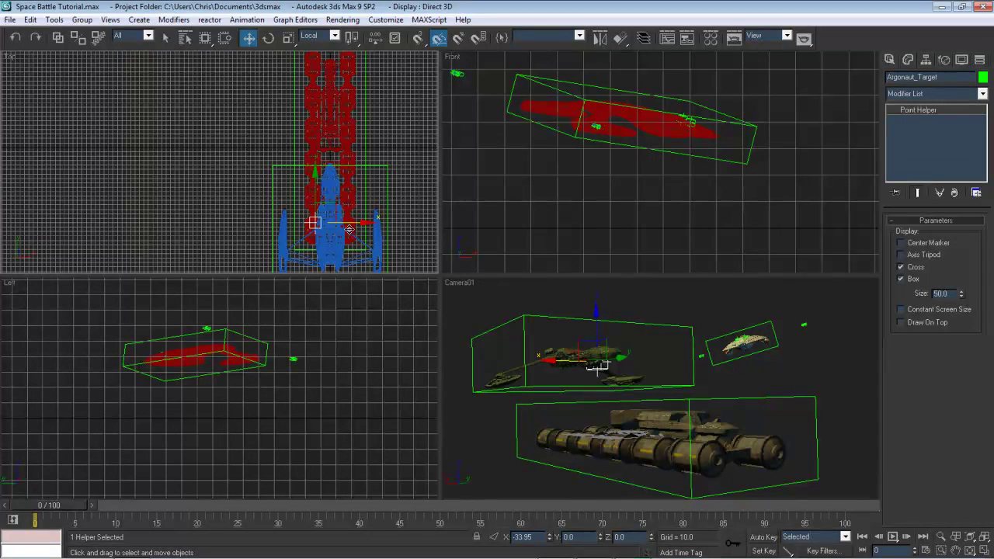
drag(349, 230, 350, 230)
drag(654, 536, 652, 526)
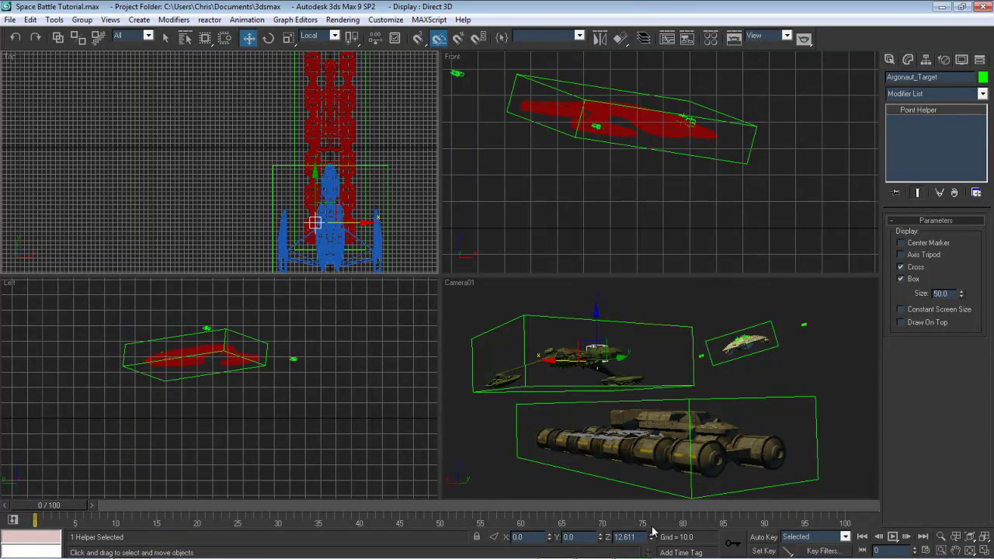
right_click(653, 532)
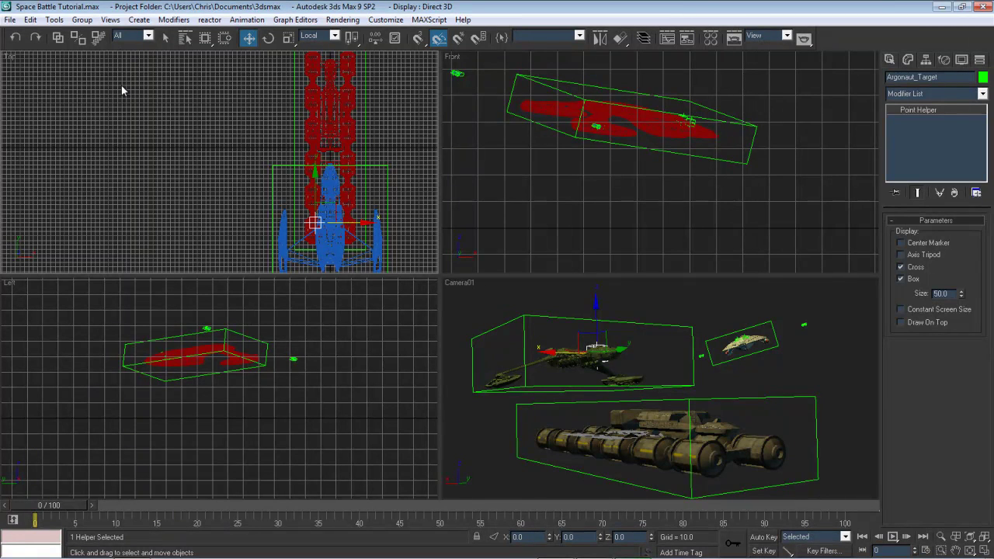
click(57, 37)
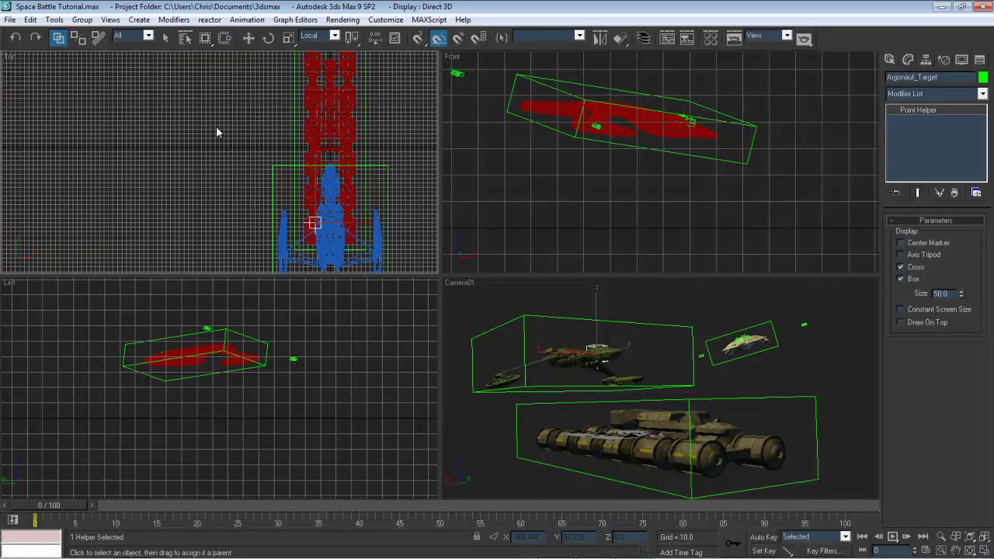
drag(307, 224, 284, 224)
Create a PF Source particle system in the Top view ahead of the Argonaut, with an icon about 136 long and 178 wide
click(890, 59)
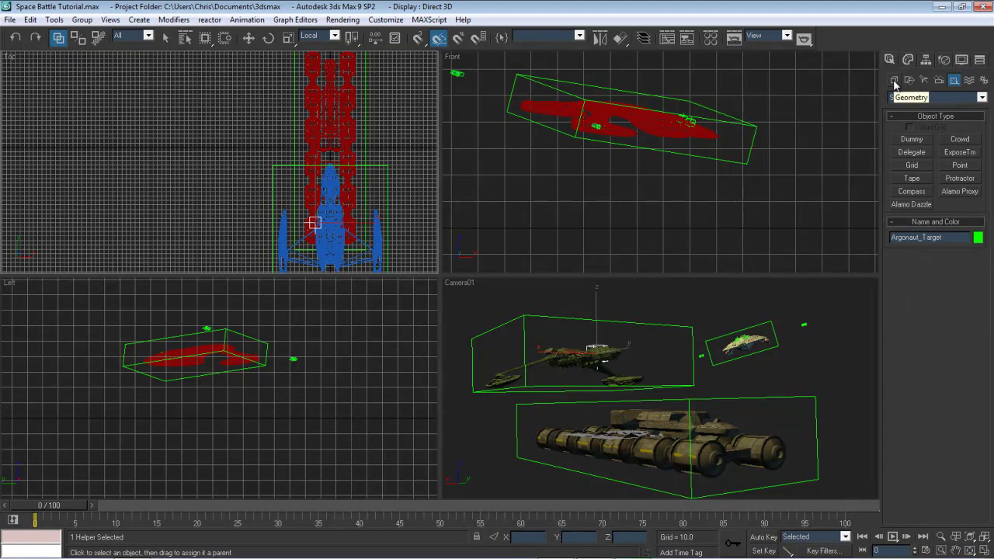
click(894, 80)
click(931, 98)
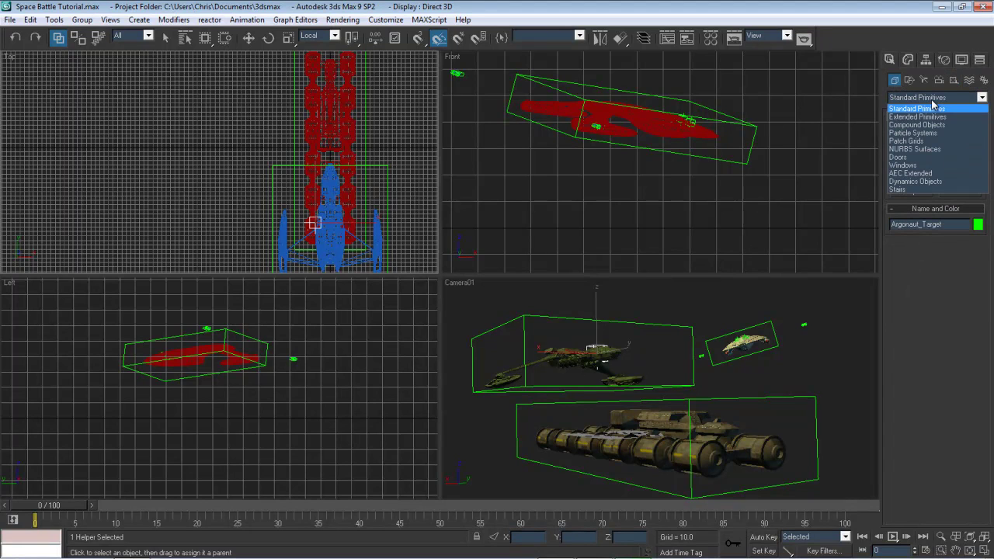
click(931, 129)
click(926, 139)
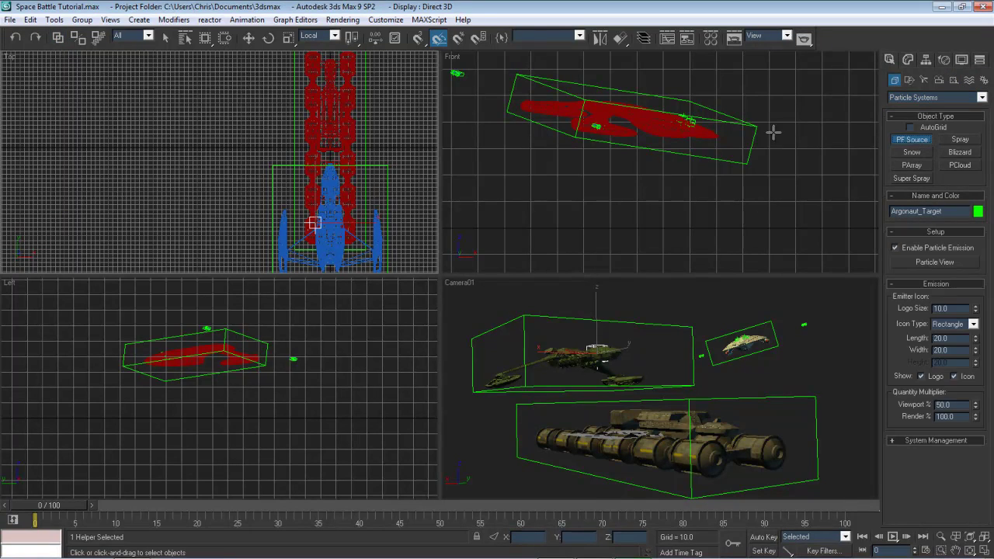
scroll(263, 130, down, 2)
scroll(262, 130, down, 2)
scroll(240, 153, down, 2)
middle_drag(214, 201, 249, 111)
scroll(249, 111, up, 1)
scroll(248, 111, up, 3)
scroll(247, 158, up, 3)
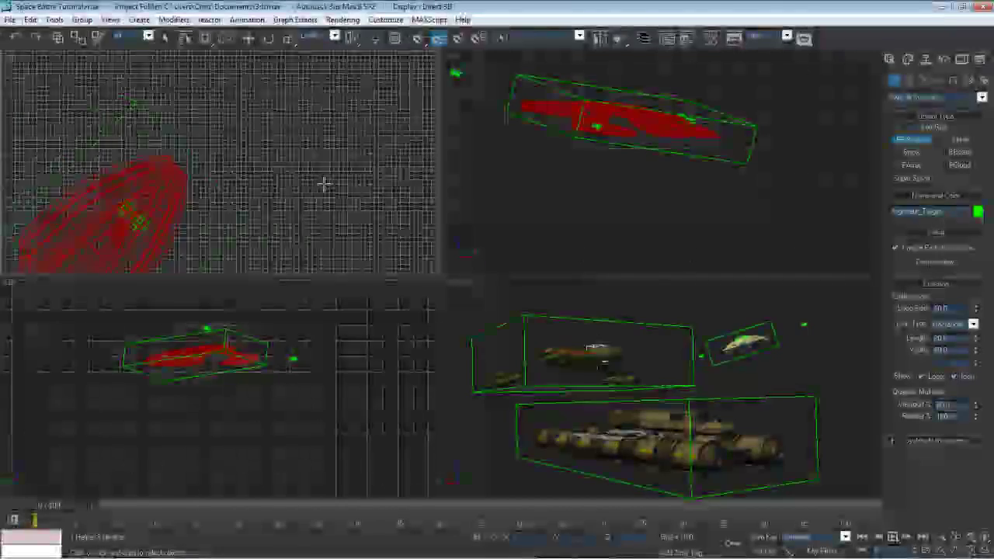
drag(323, 184, 402, 122)
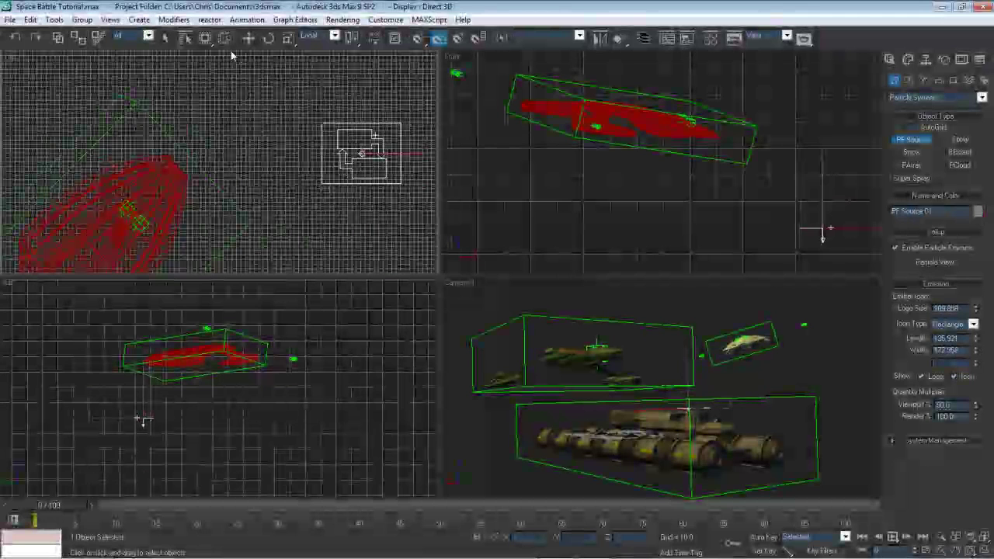
Rename the new PF Source as Argonaut_Lsr
click(268, 39)
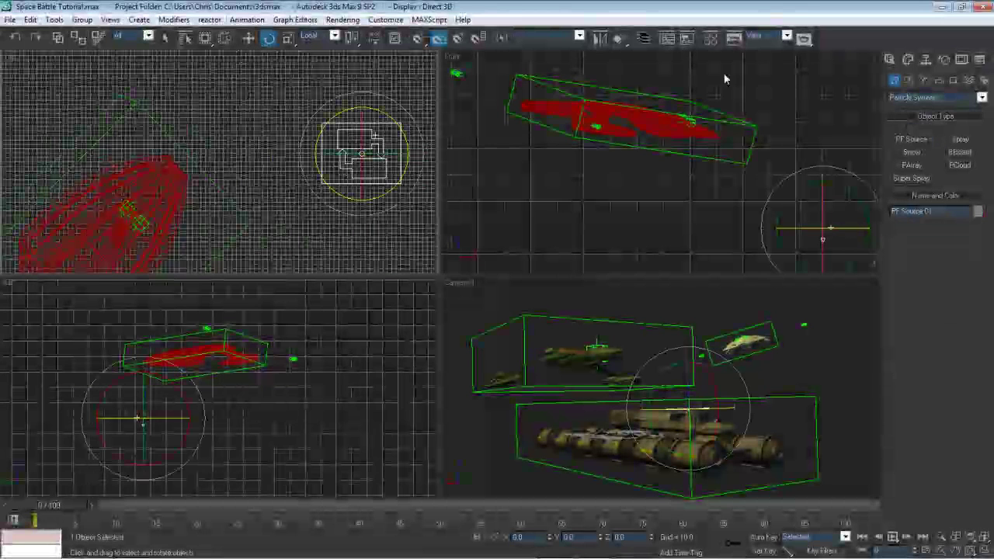
click(907, 60)
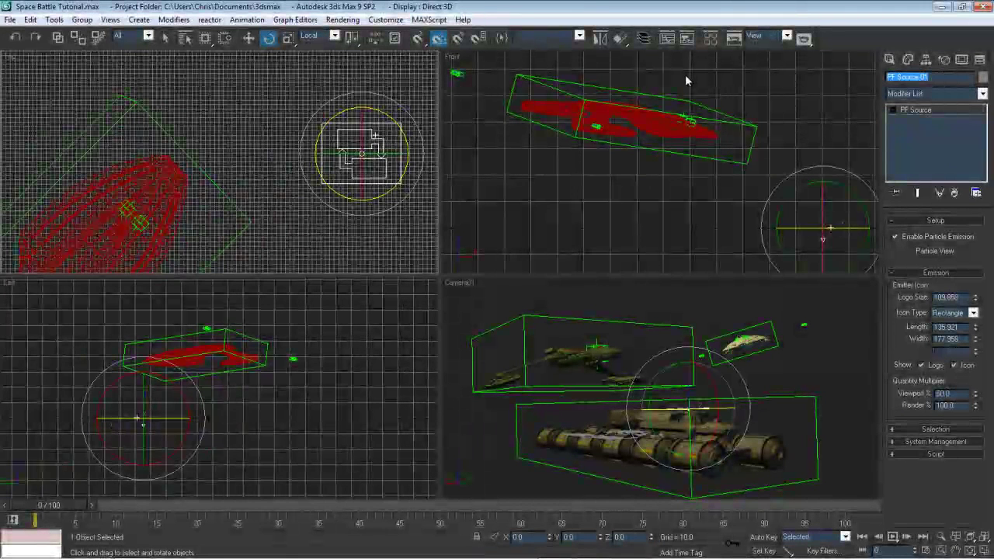
text(Argonaut_Lsr)
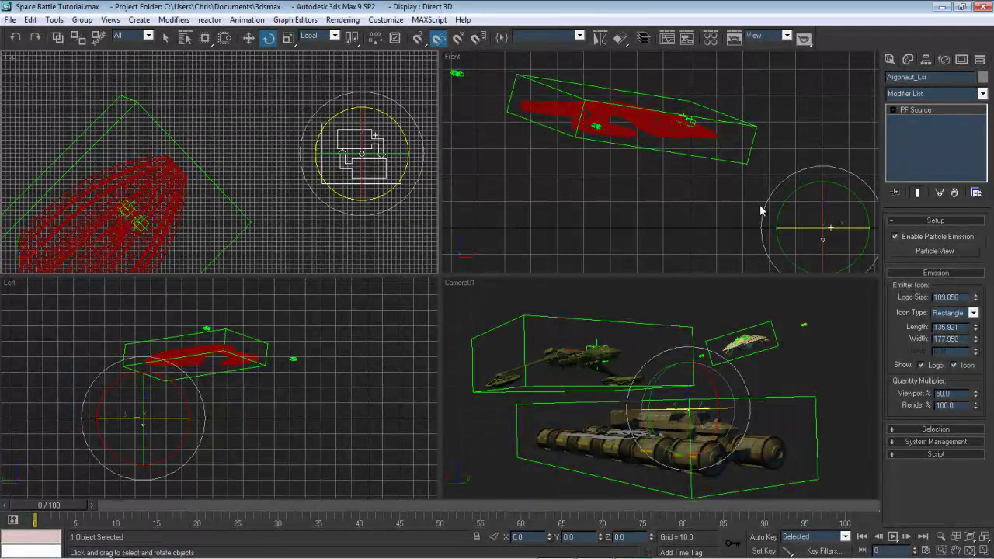
Set the viewport quantity multiplier to 100% and align Argonaut_Lsr to the Argonaut's laser emitter helper, pivot to pivot, in position and orientation on all axes
double_click(963, 395)
scroll(730, 136, up, 5)
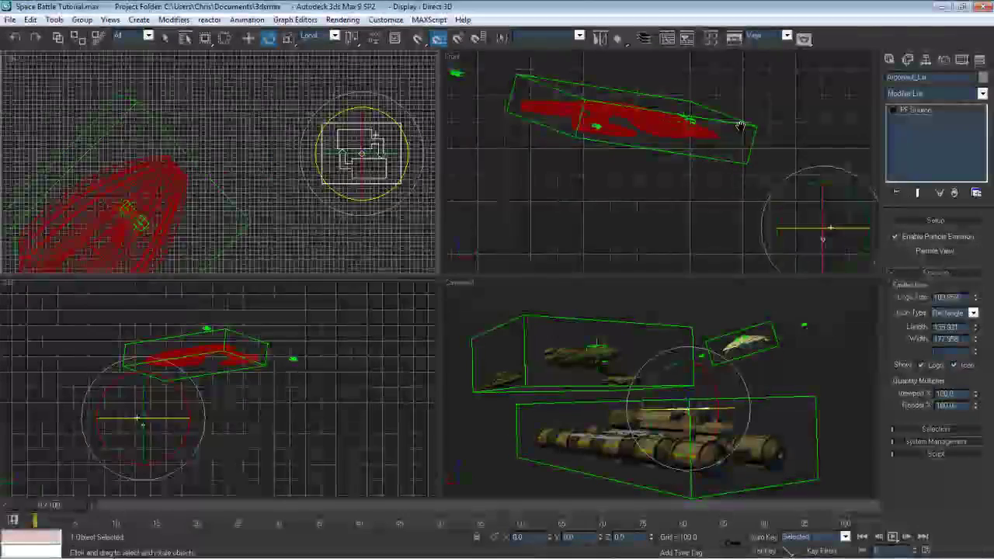
key(alt+a)
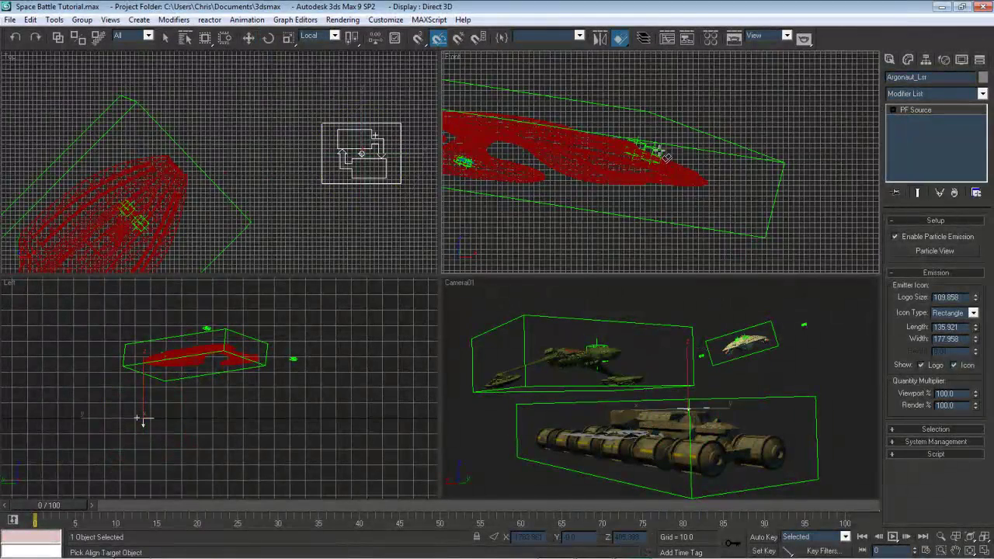
click(662, 151)
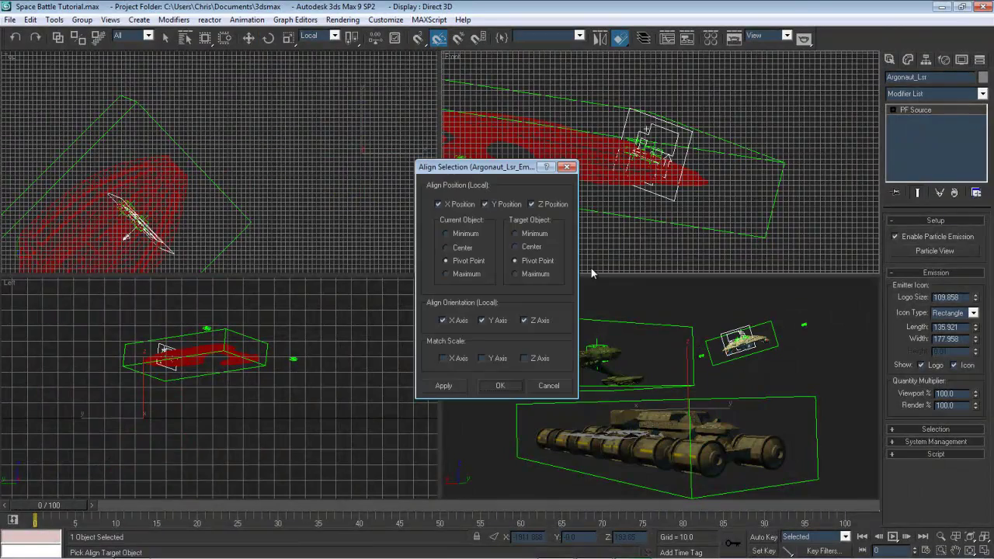
click(501, 386)
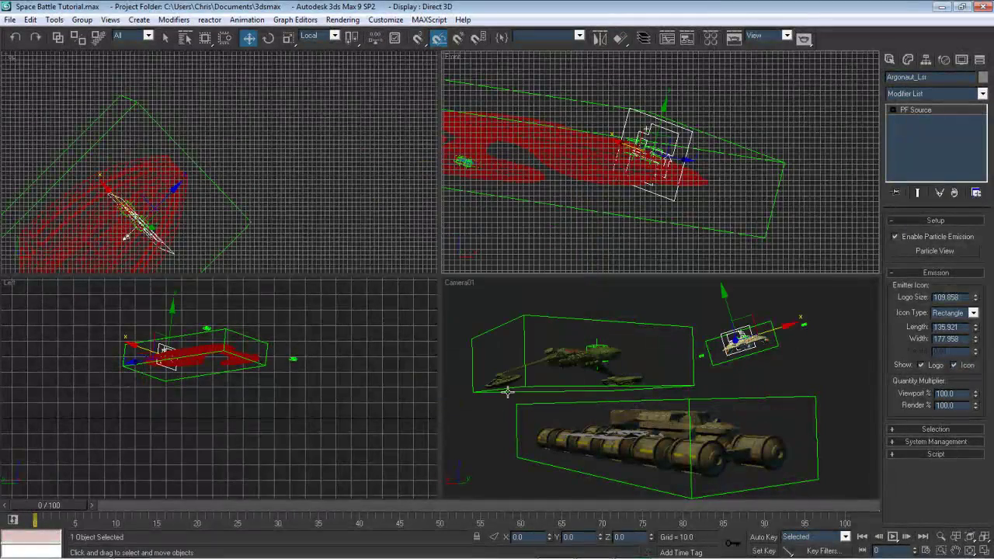
Rotate Argonaut_Lsr about half a turn so its emission arrow points toward the Argonaut's nose, and link it to the Argonaut
click(268, 37)
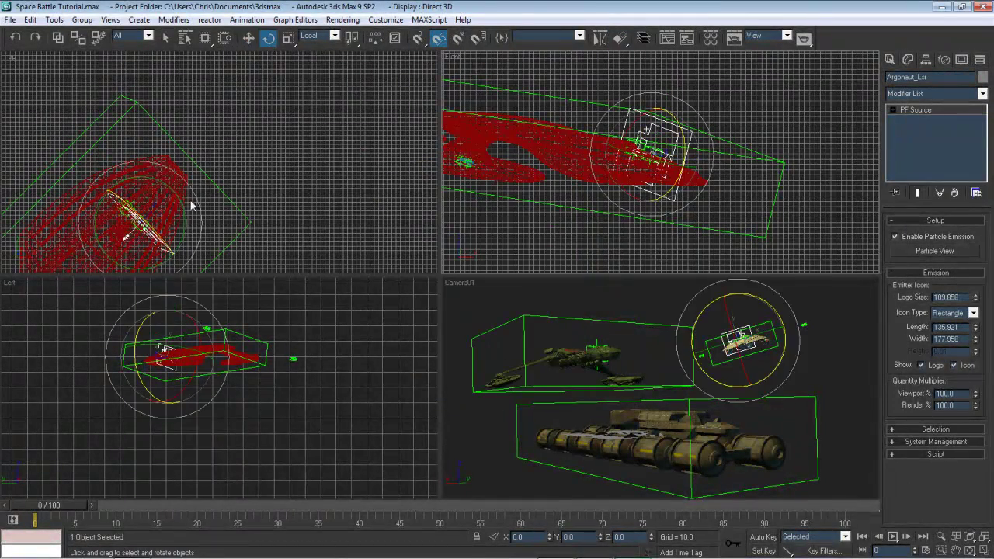
drag(162, 217, 268, 157)
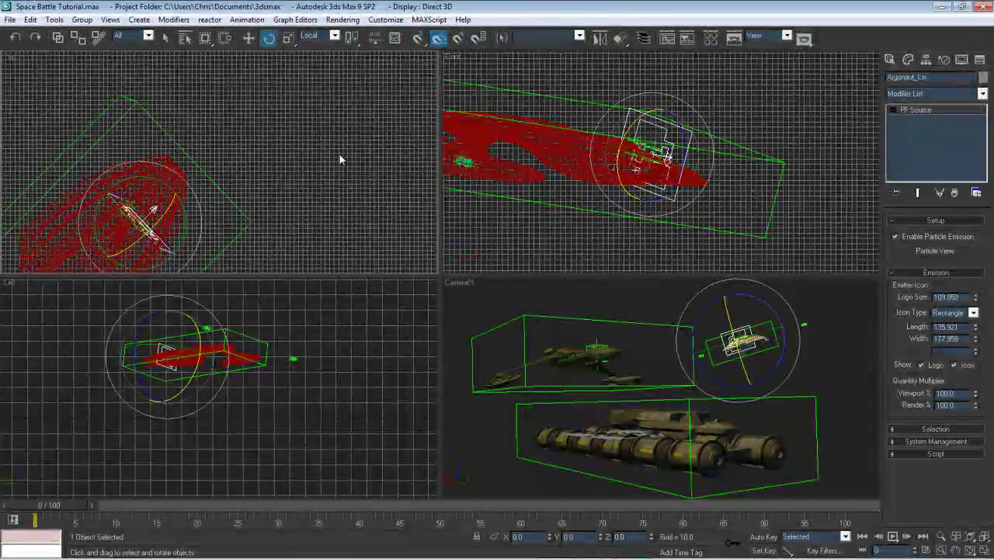
click(891, 60)
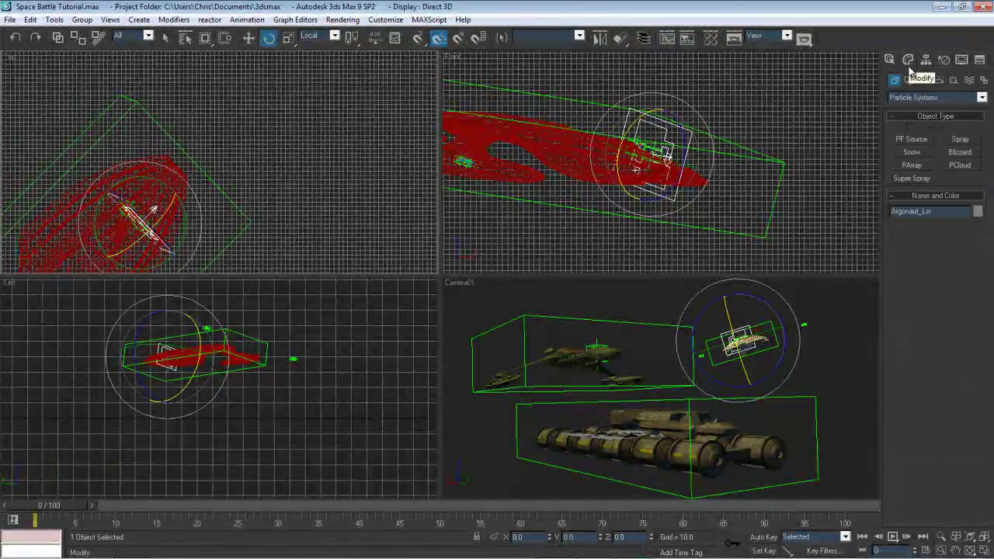
click(910, 80)
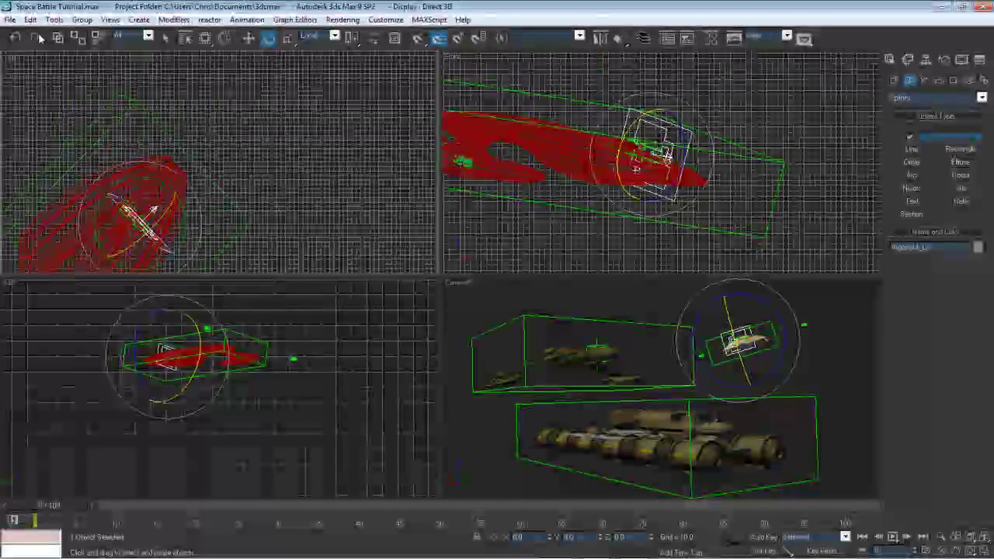
click(58, 37)
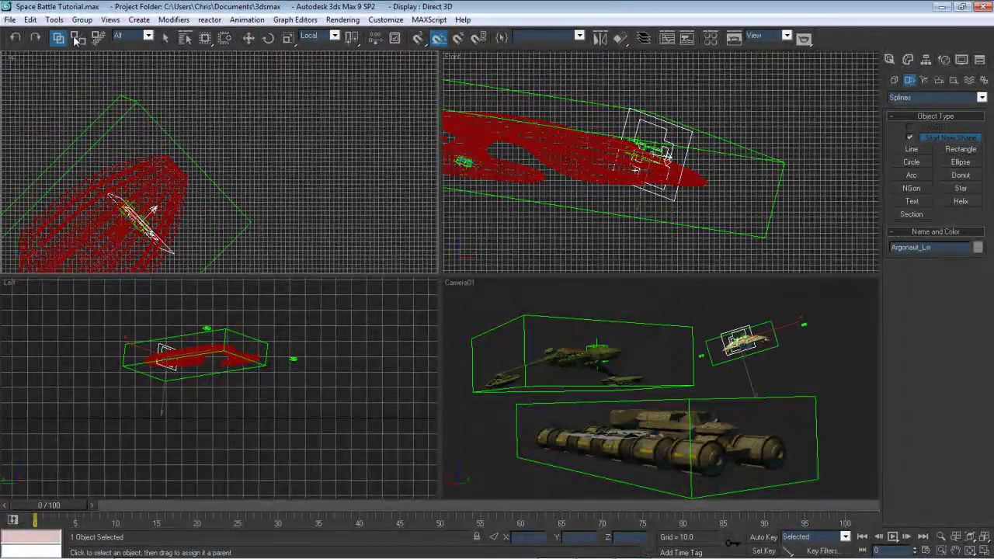
click(659, 128)
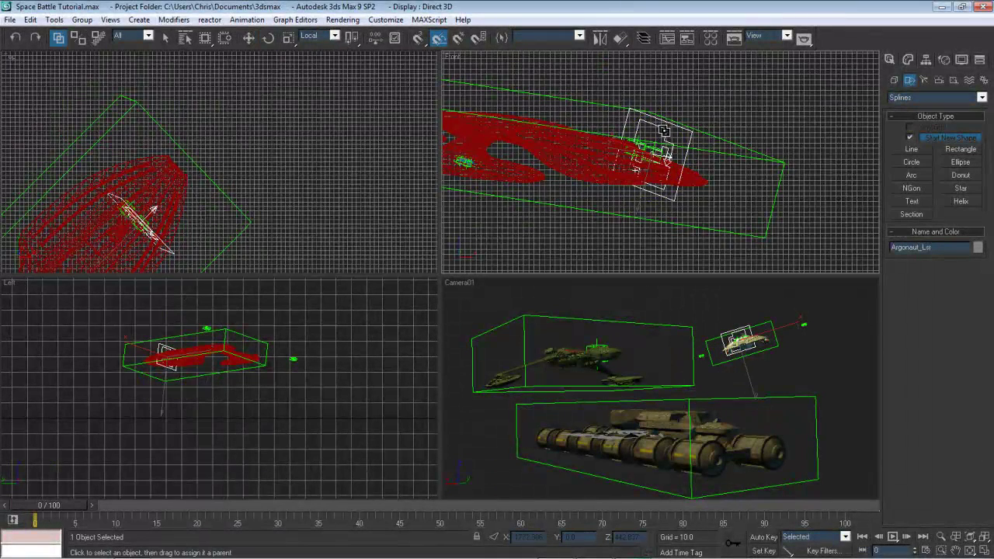
click(577, 158)
Set the logo size of the Argonaut_Lsr emitter icon to 100
click(908, 59)
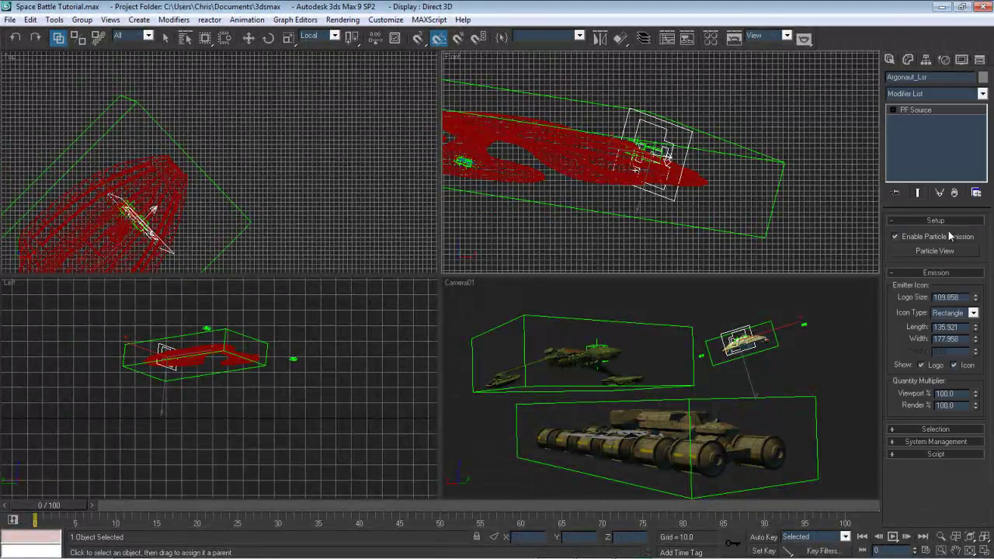
double_click(961, 297)
text(100)
key(Tab)
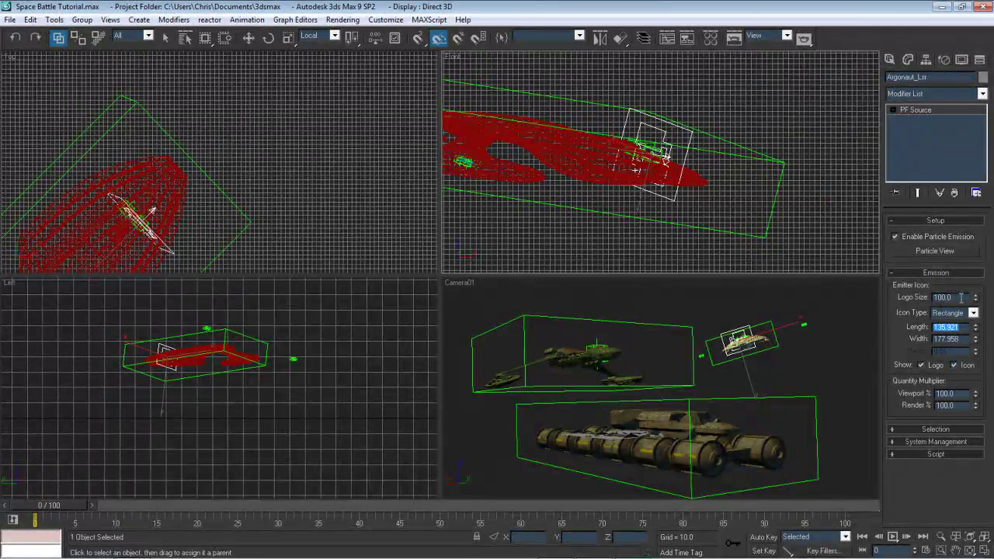
Set the emitter icon's length and width to 250 each
text(250)
key(Tab)
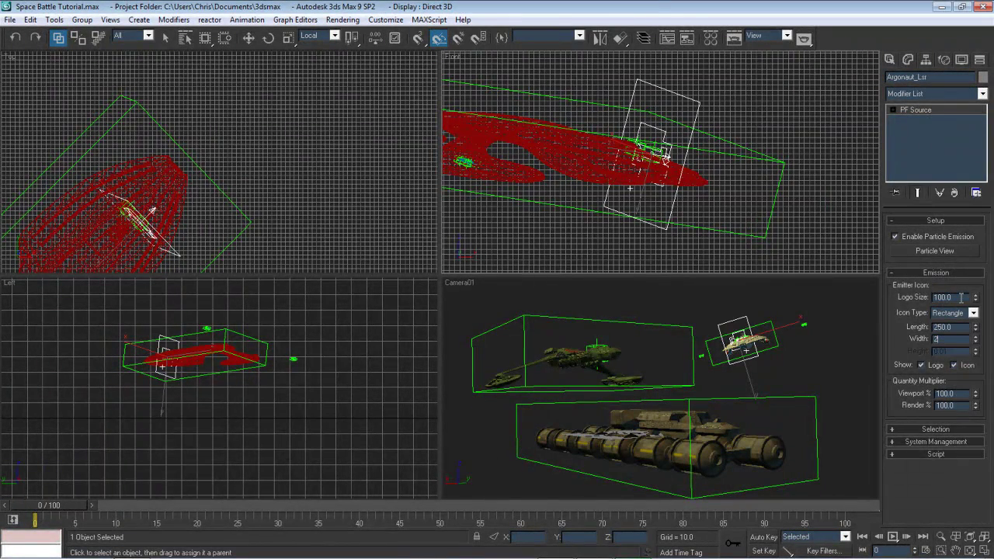
text(250)
key(Return)
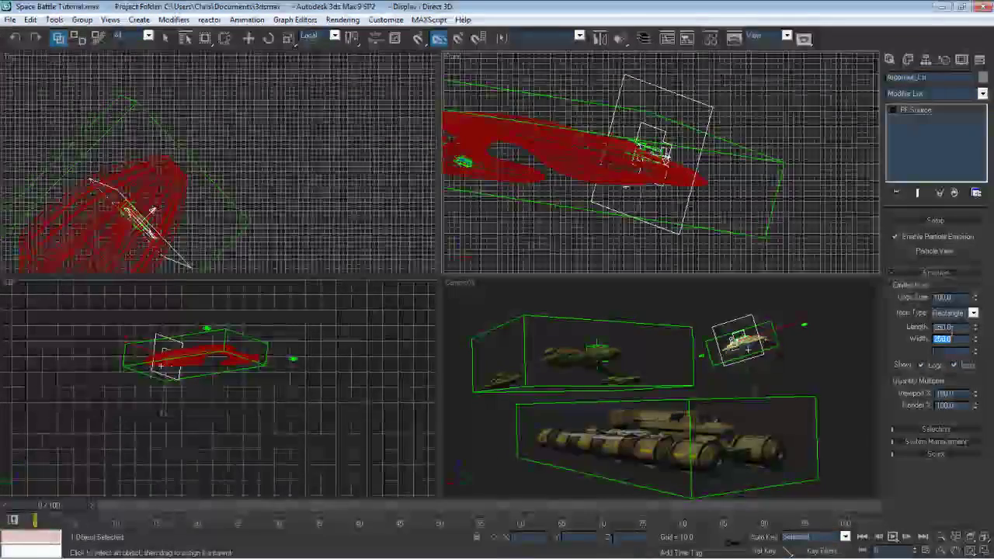
Reduce the emitter icon's length and width to 75 each
double_click(949, 327)
text(75)
key(Tab)
text(75)
key(Return)
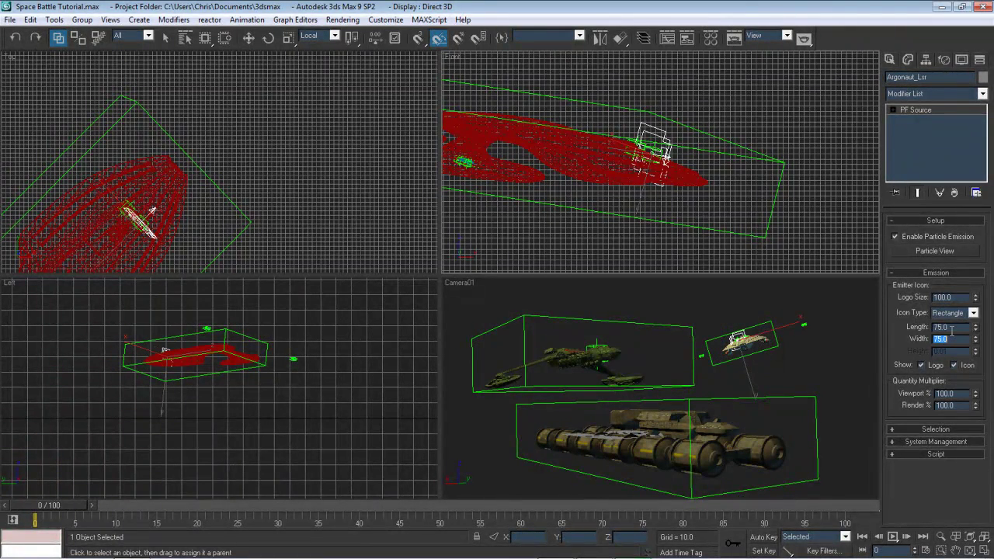
Set the emitter icon's length and width to 50 each
click(949, 327)
text(50)
key(Tab)
text(50)
key(Return)
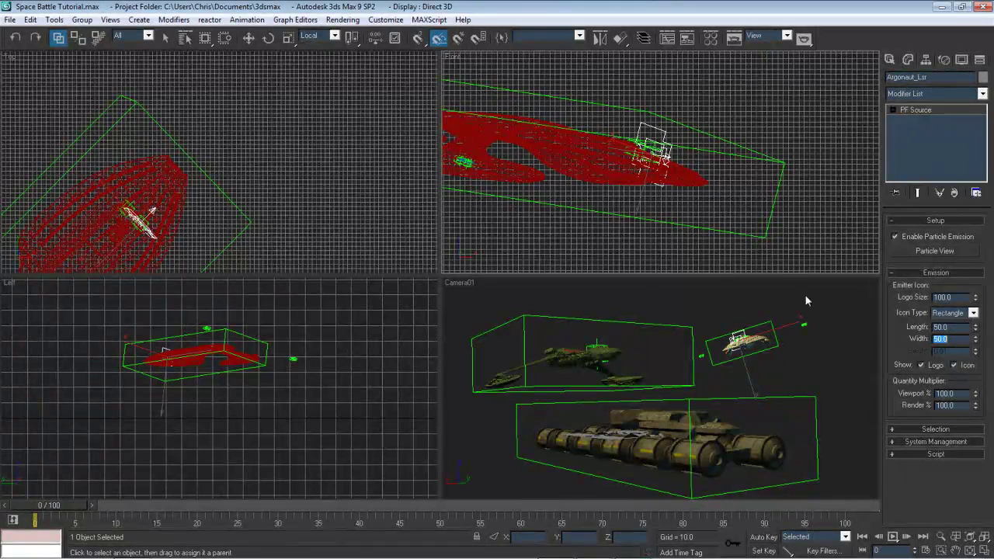
Open the Birth operator of Event 01 in Particle View, preview the emission, and switch it from Amount to a Rate of 5
click(915, 252)
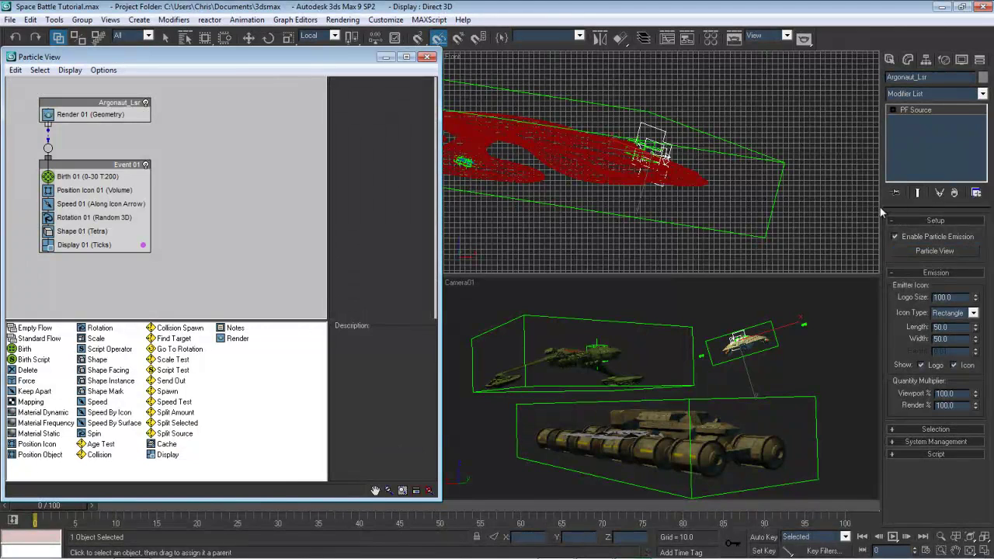
click(127, 178)
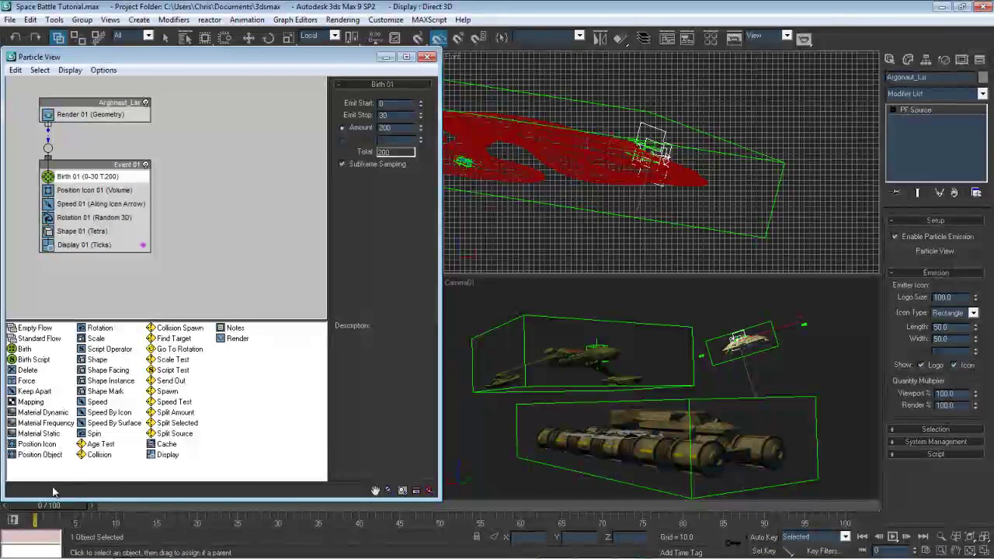
drag(52, 507, 264, 488)
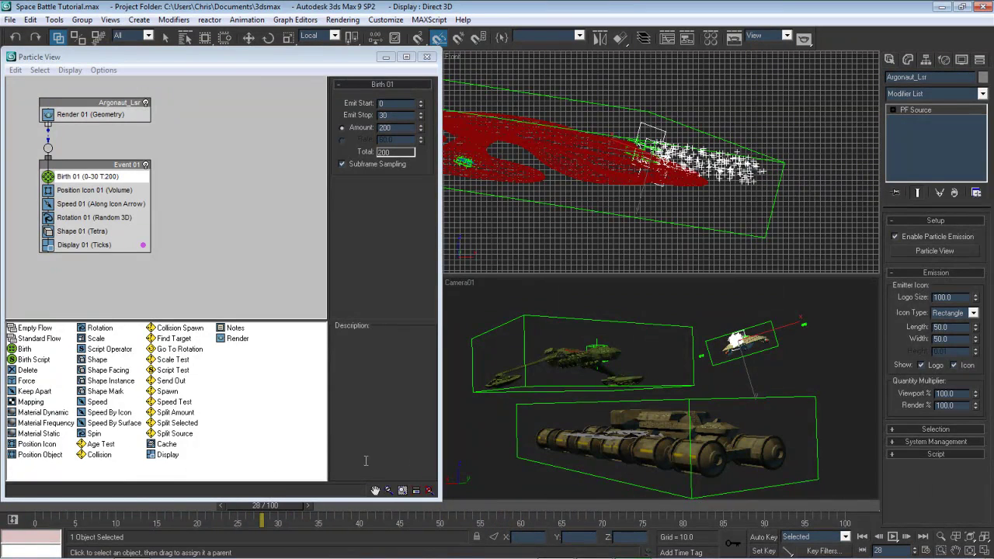
double_click(405, 131)
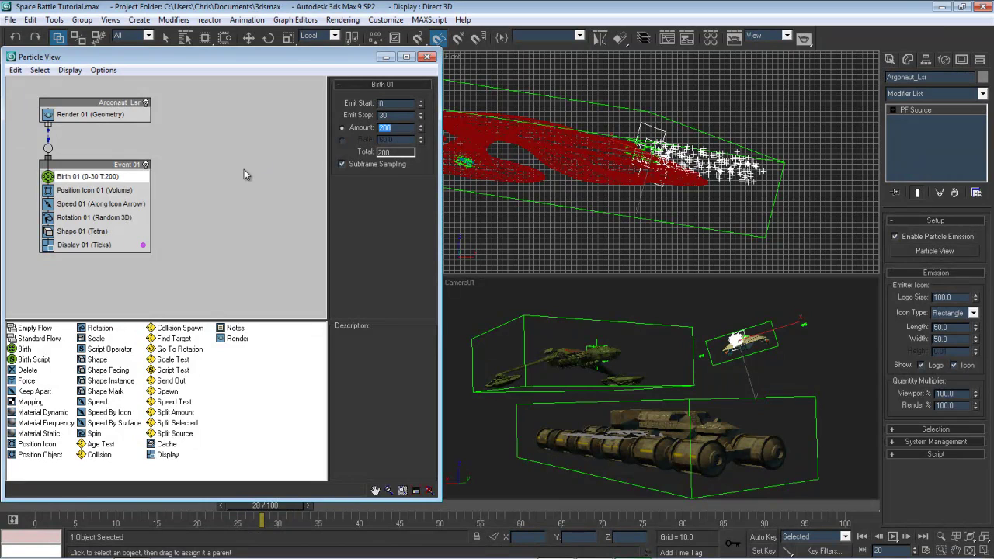
click(342, 140)
double_click(387, 139)
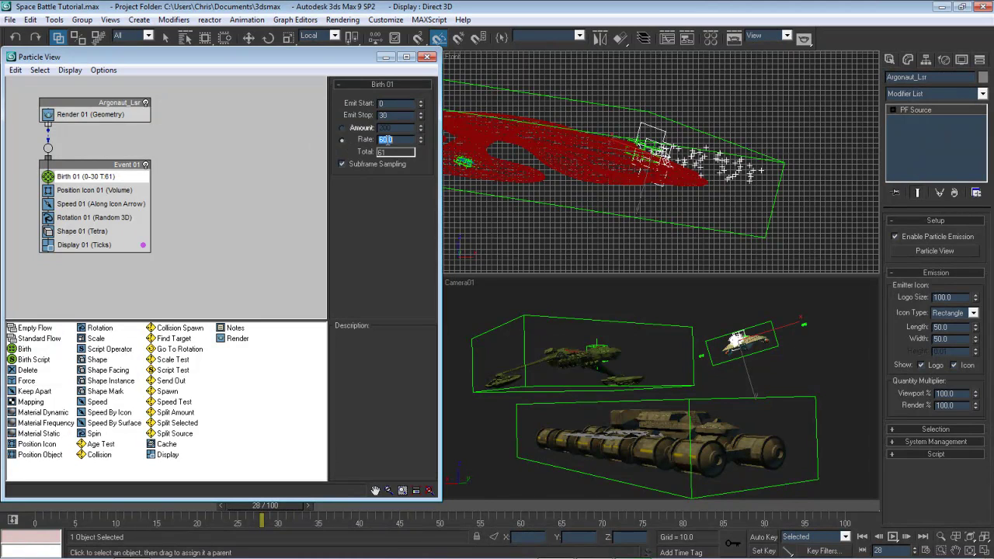
text(5)
key(Return)
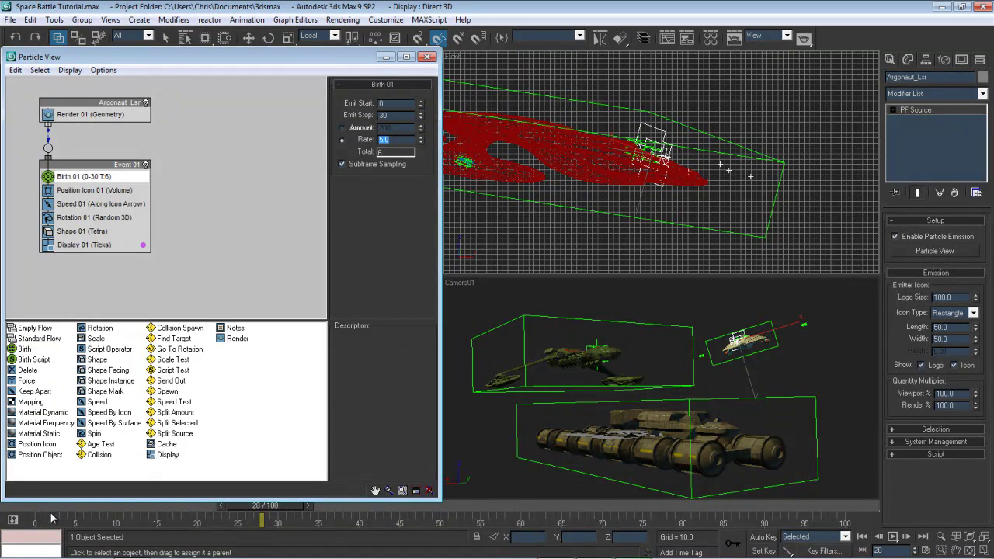
Raise the Birth operator's Rate to 12 and scrub the timeline to preview the particle emission
drag(43, 506, 6, 498)
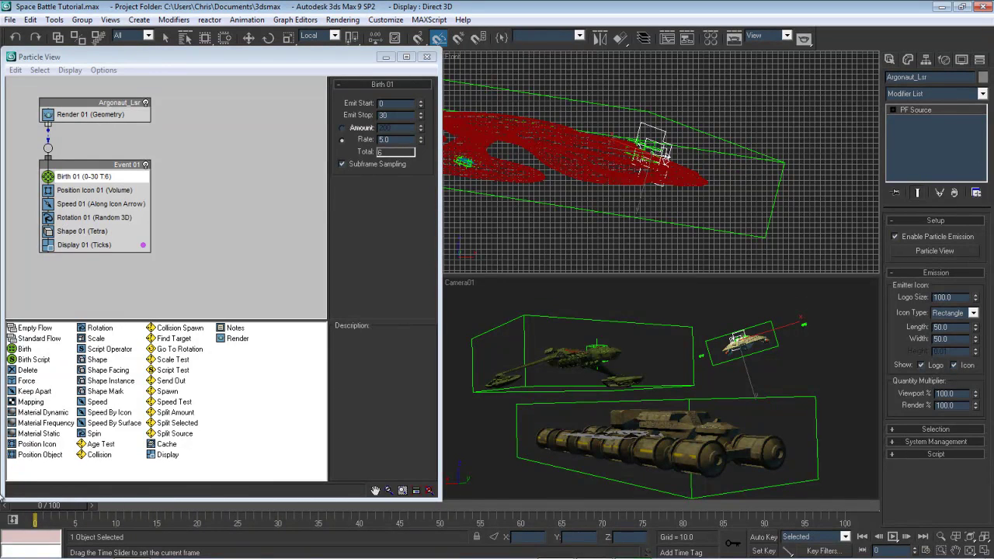
key(alt+l)
click(400, 140)
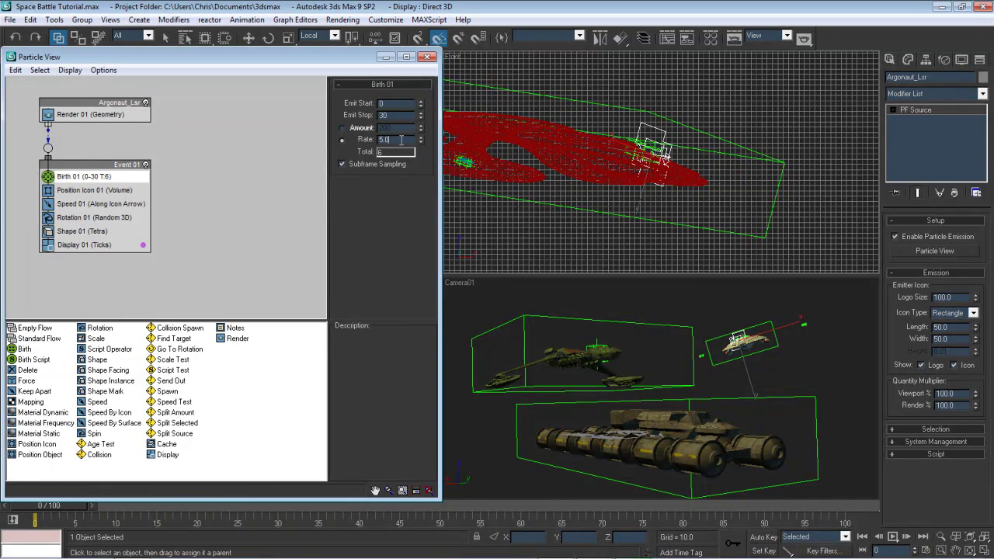
text(12)
key(Return)
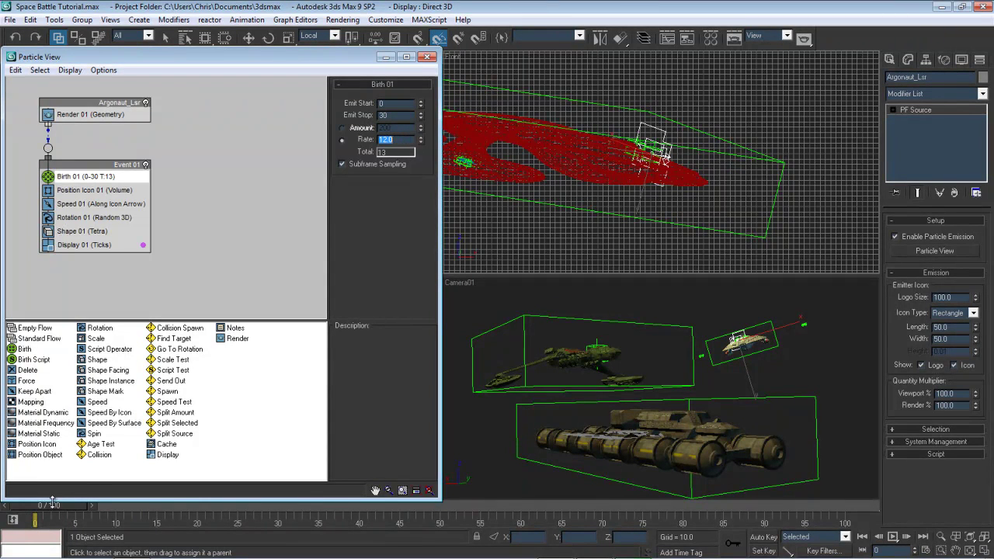
drag(52, 501, 3, 498)
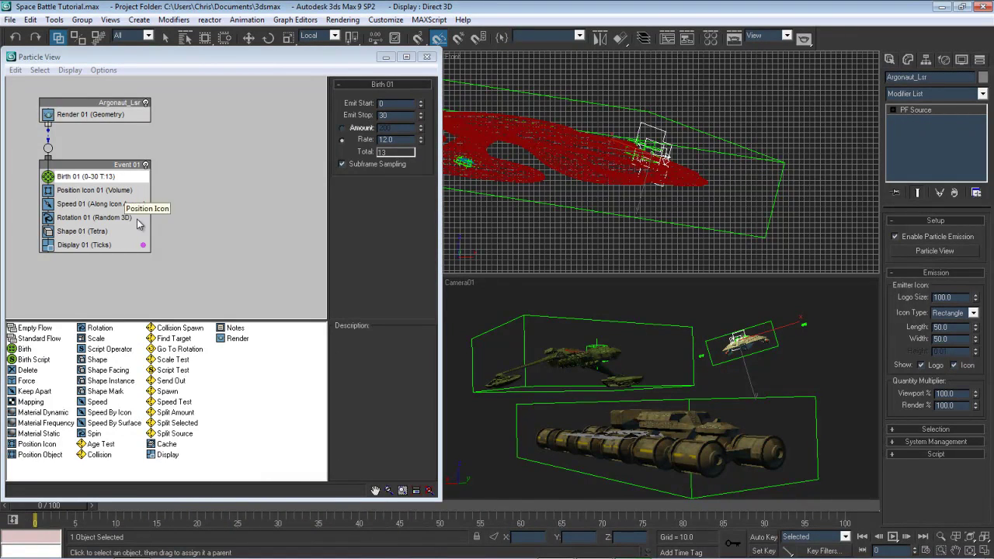
Set the Birth operator's Emit Stop to frame 90
click(407, 119)
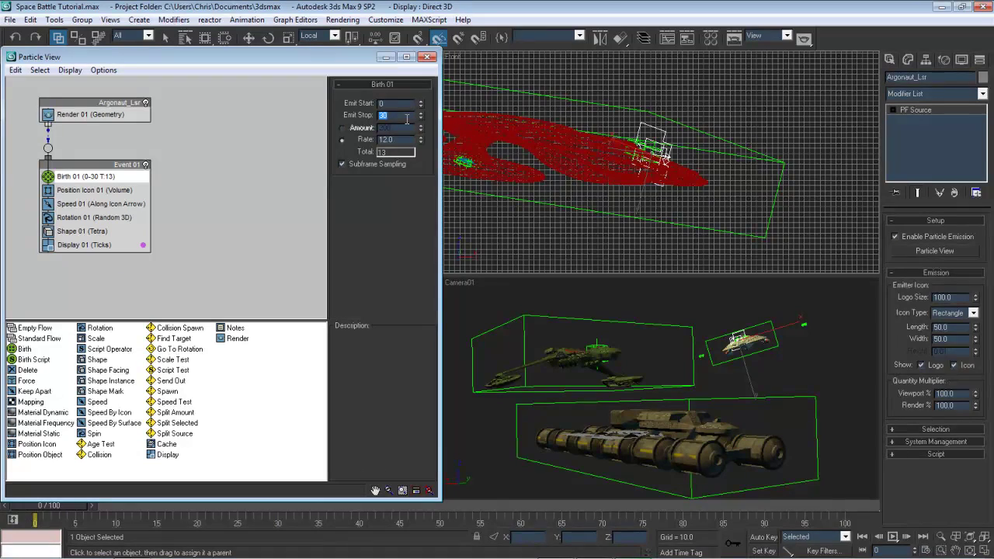
text(90)
key(Return)
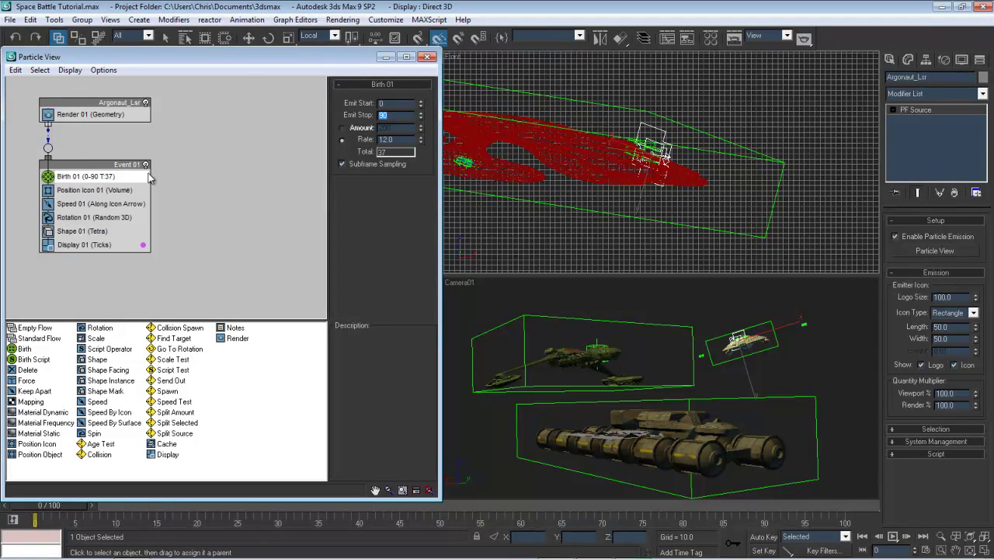
Set the speed in the Speed 01 operator of Event 01 to 1250
click(108, 205)
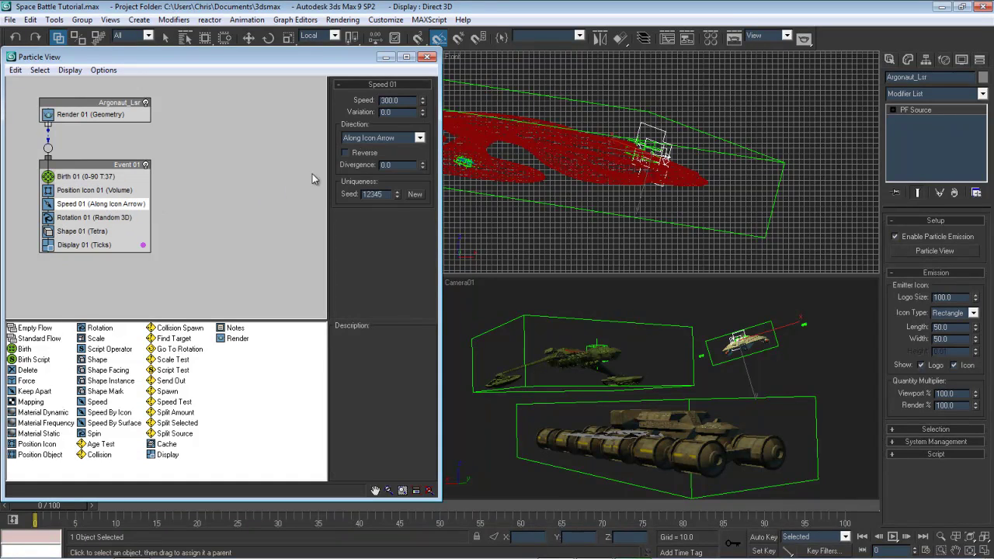
double_click(404, 99)
text(1250)
key(Return)
Scrub the timeline and play the animation to check how fast the laser particles travel
drag(68, 501, 326, 505)
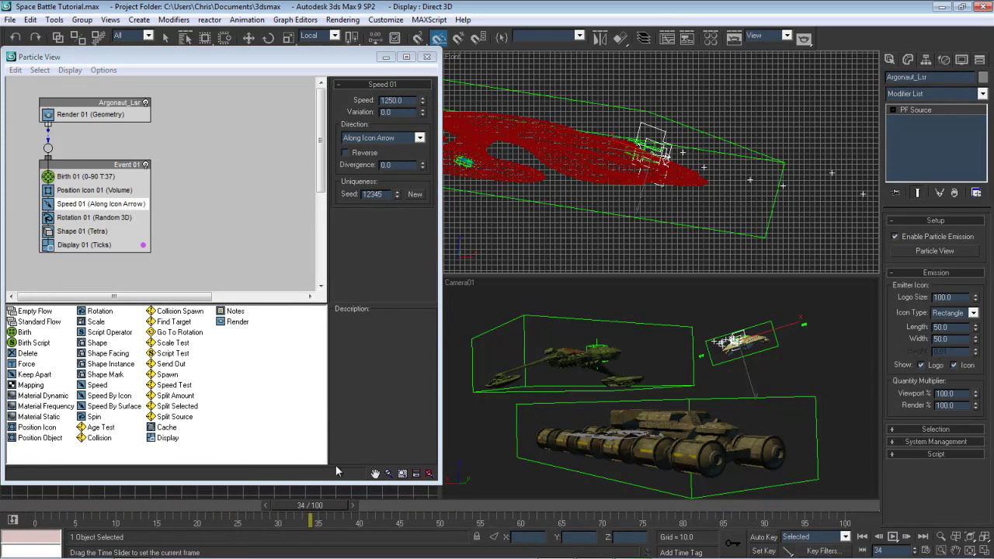
drag(336, 467, 49, 491)
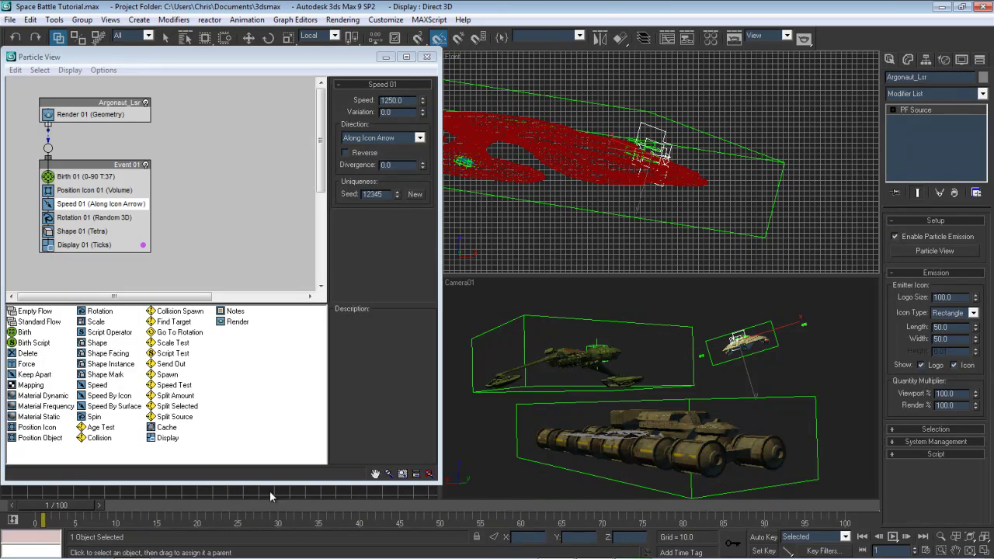
click(893, 537)
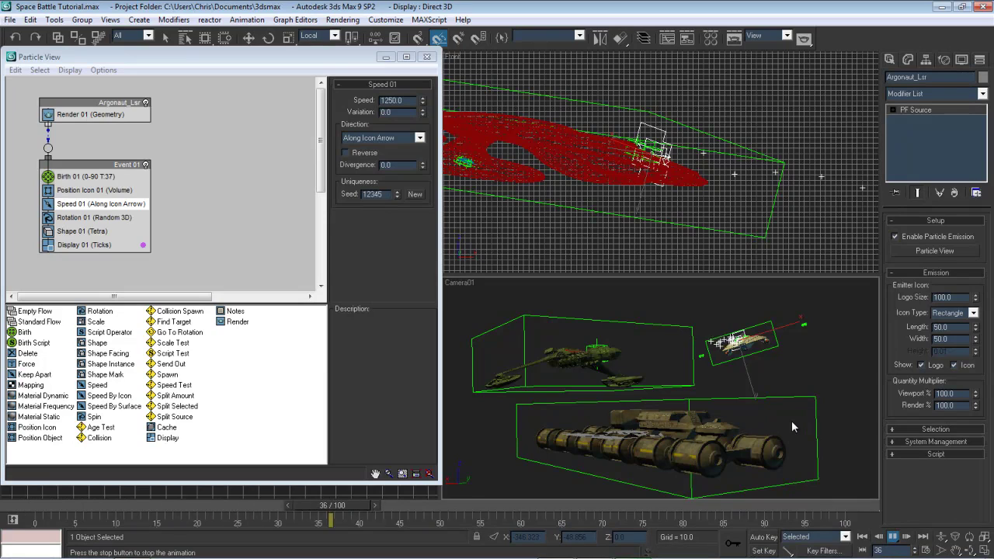
click(892, 537)
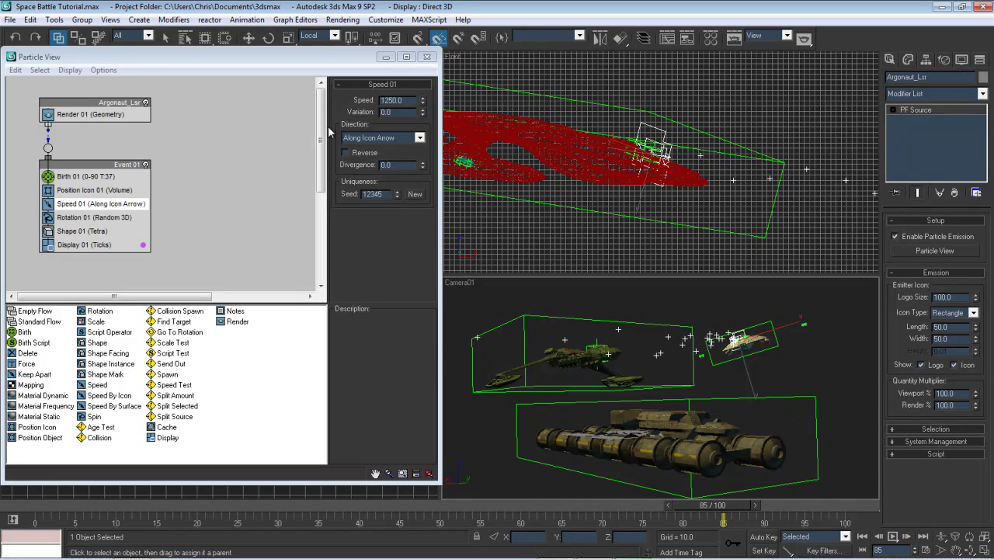
Set the speed in the Speed 01 operator to 2500
double_click(400, 101)
text(2)
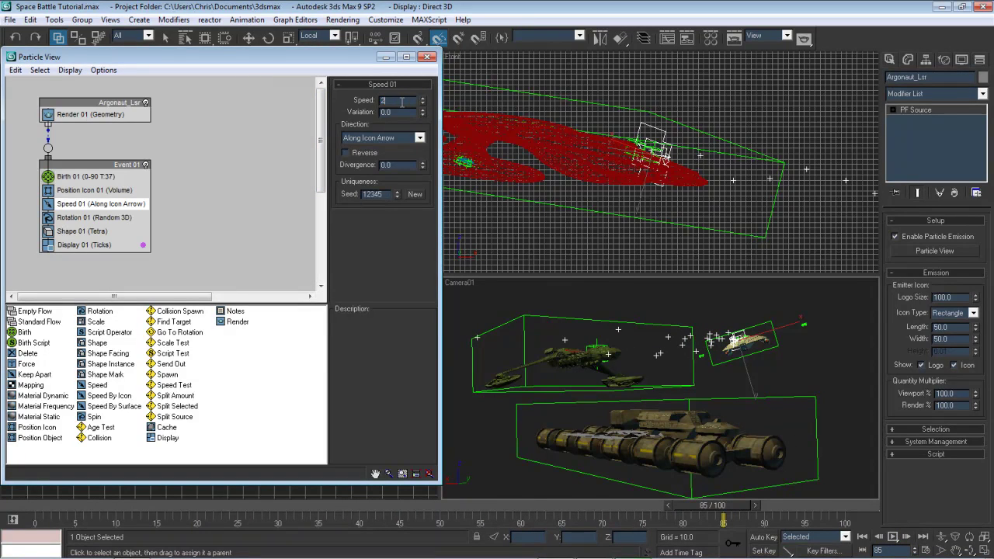
text(500)
key(Return)
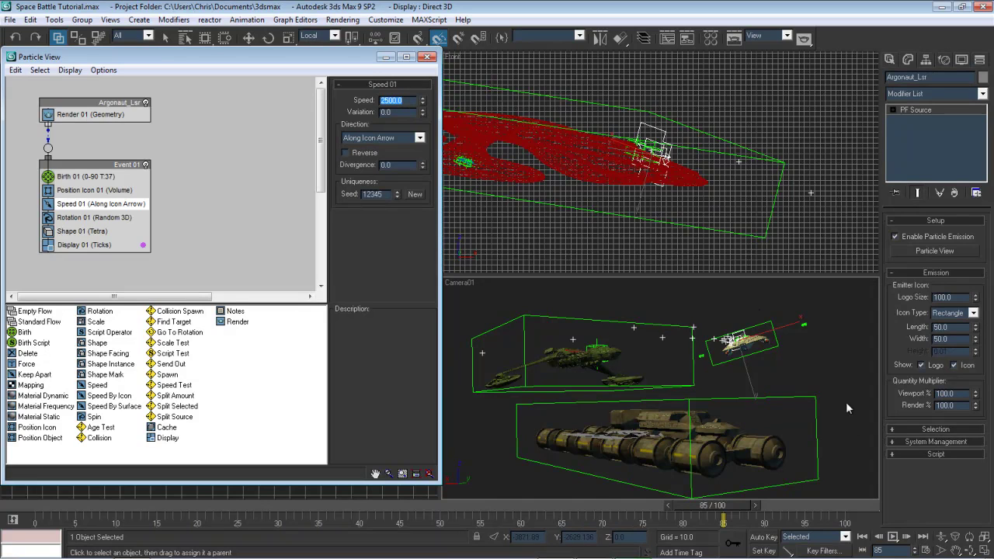
Play the animation from the first frame to check the laser particles' travel at the current speed
click(863, 538)
click(893, 536)
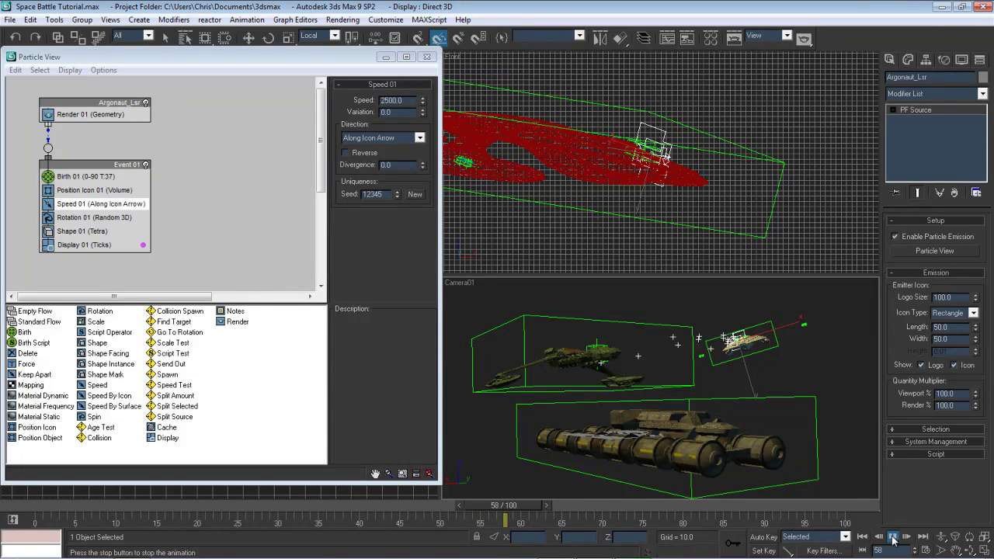
key(ctrl+l)
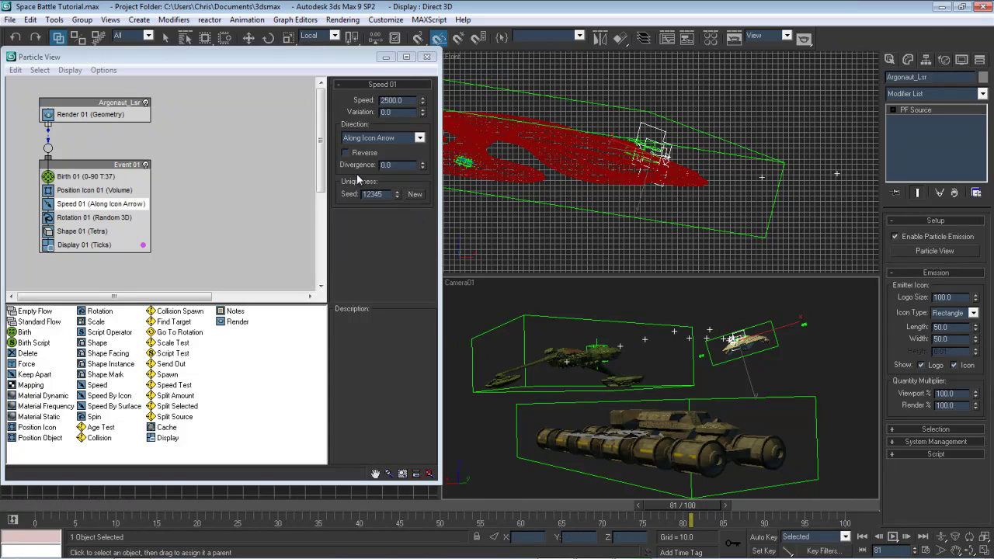
Set the speed in the Speed 01 operator to 3750 and replay the animation from the start
double_click(401, 100)
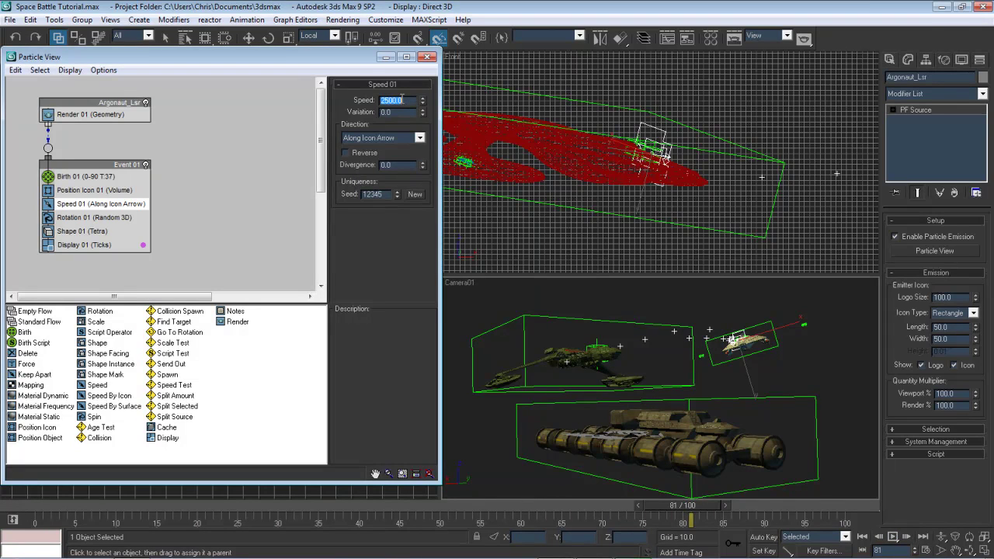
text(3750)
key(Return)
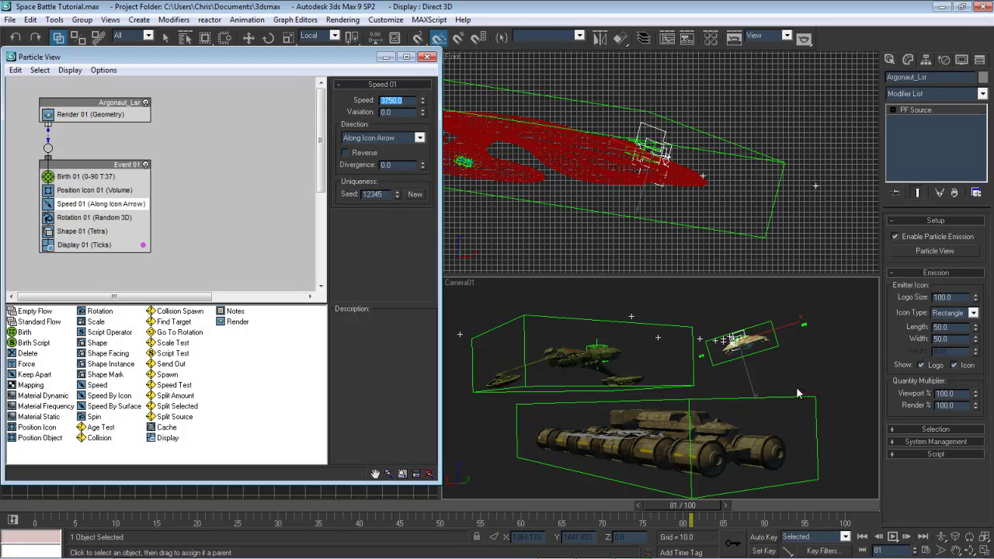
click(864, 537)
click(894, 537)
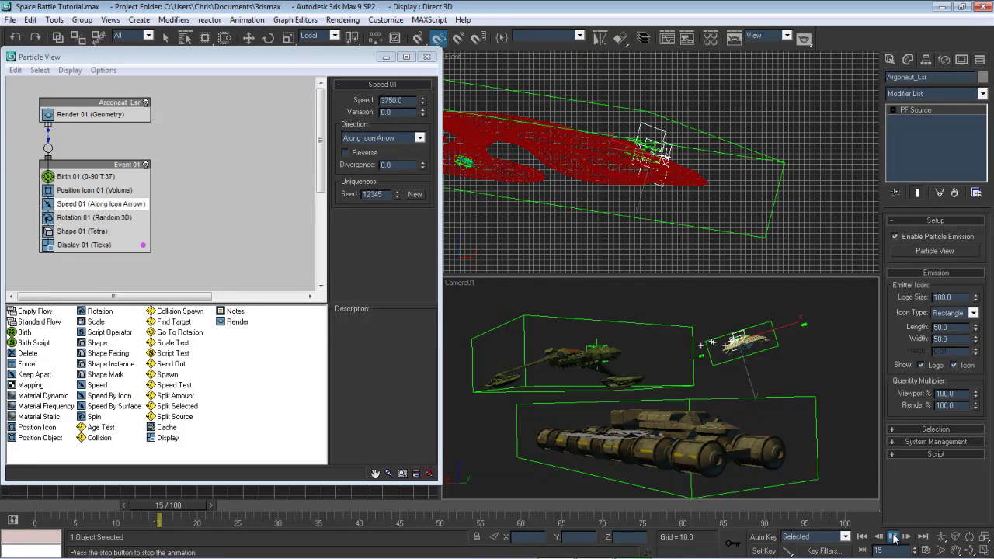
click(895, 539)
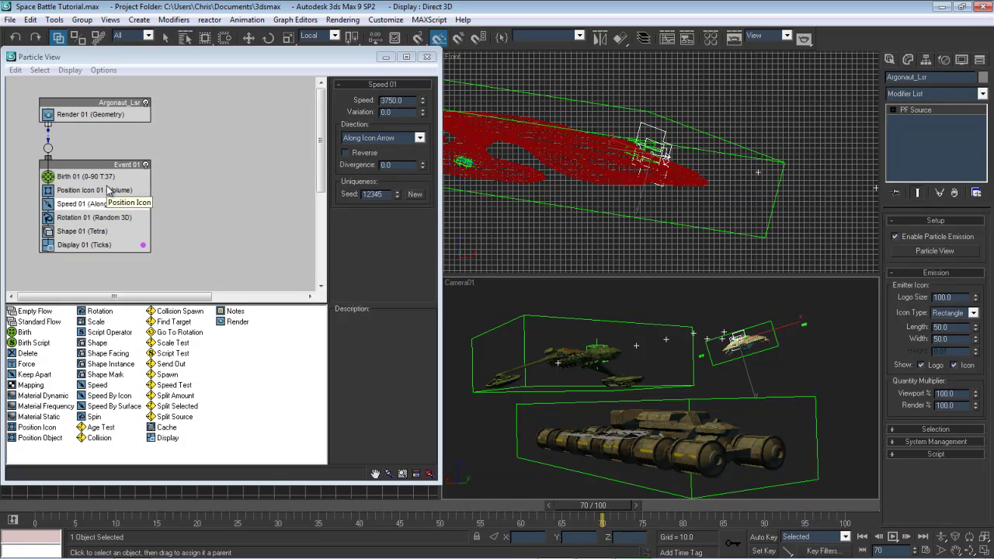
Delete the Shape 01 operator from Event 01
click(101, 218)
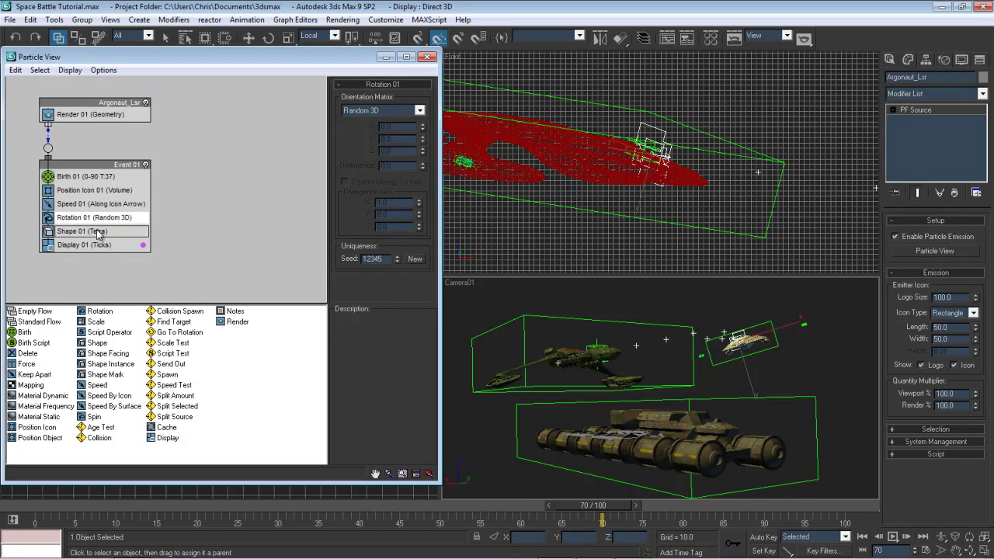
right_click(97, 231)
click(128, 376)
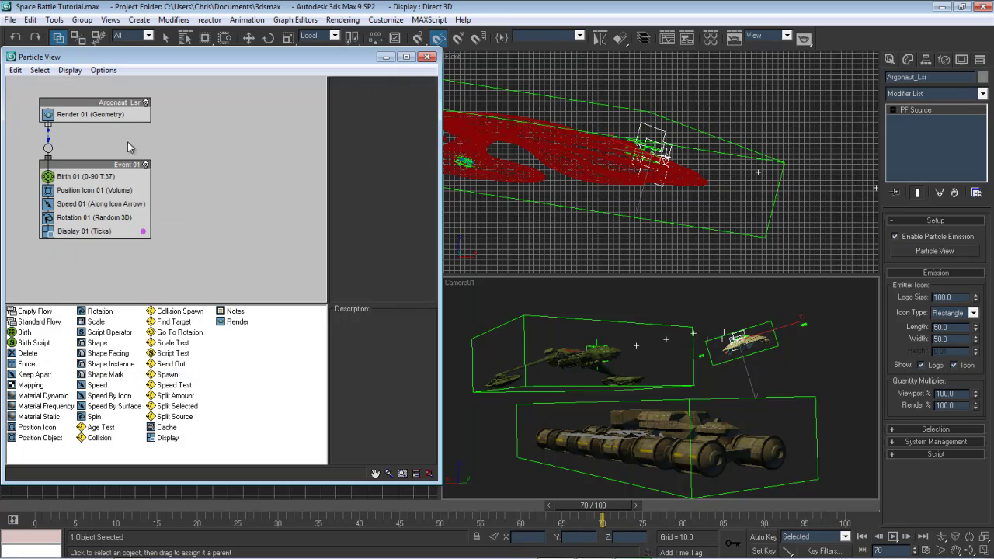
Set the location in the Position Icon 01 operator to Pivot and scrub between frames 0 and 50 to check the emission
click(108, 204)
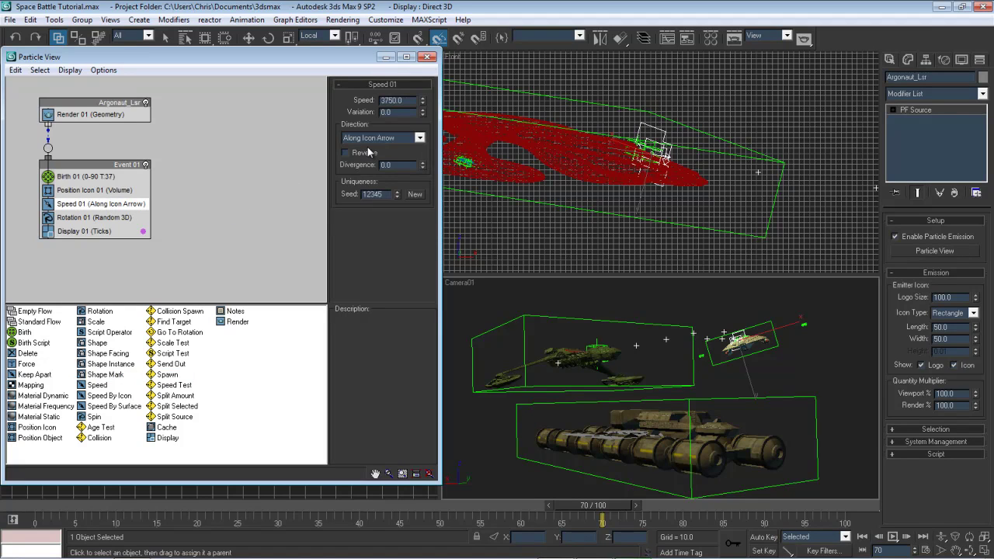
click(123, 191)
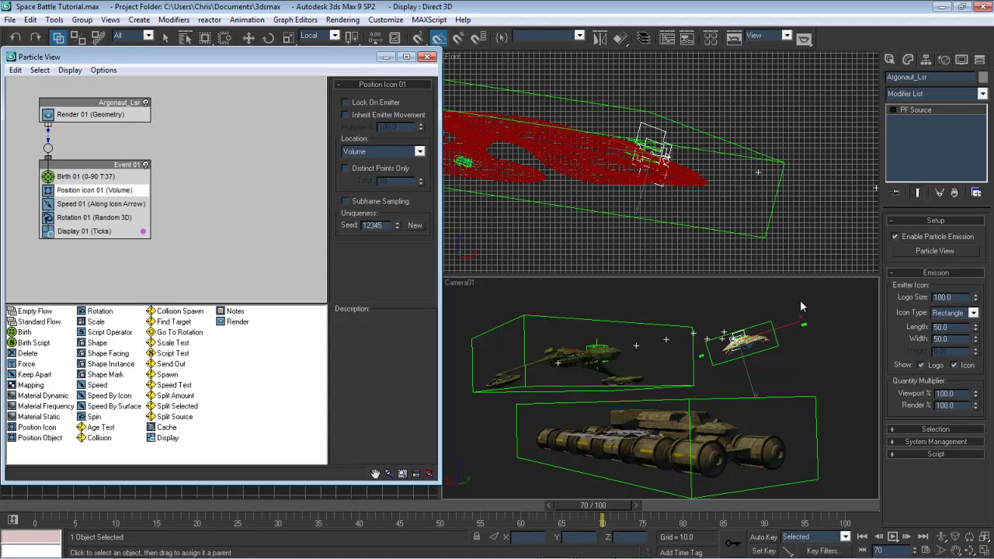
middle_drag(697, 173, 618, 176)
scroll(593, 174, up, 4)
scroll(617, 175, up, 2)
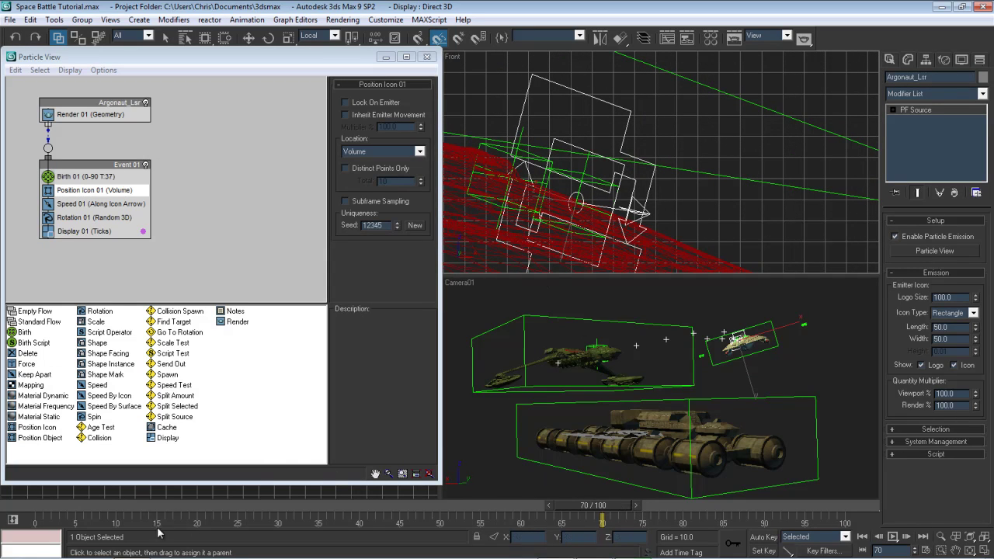
drag(28, 508, 1, 471)
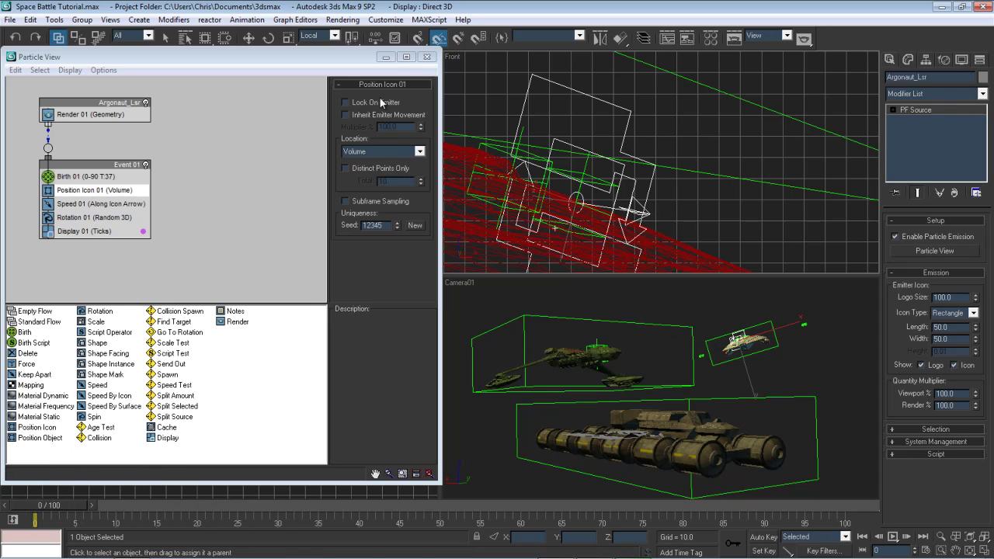
click(409, 155)
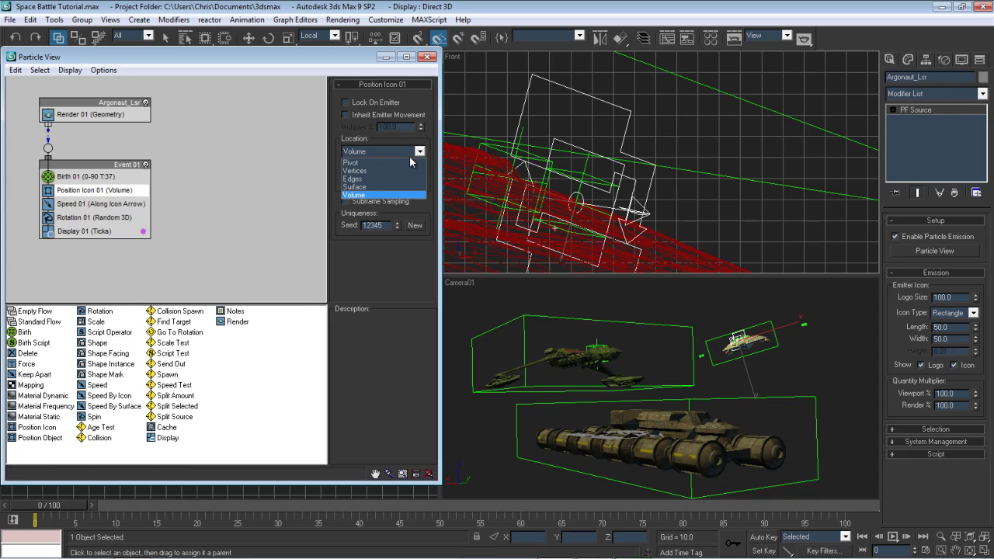
click(409, 163)
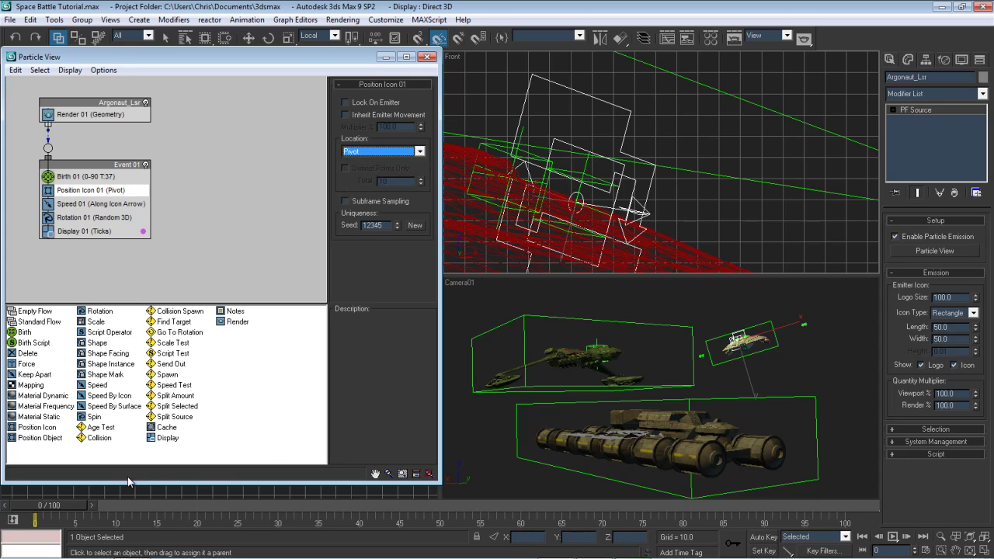
drag(49, 506, 441, 462)
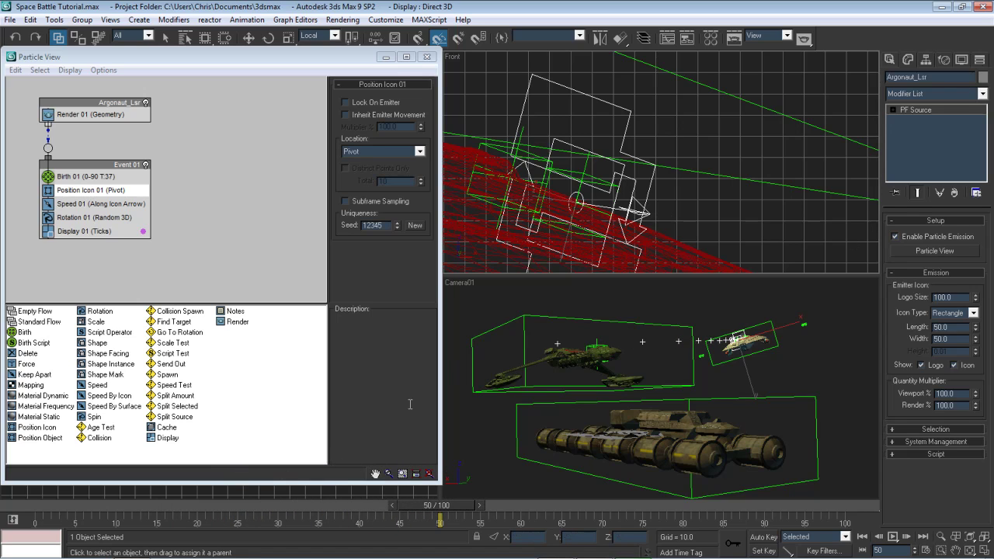
drag(440, 501, 16, 505)
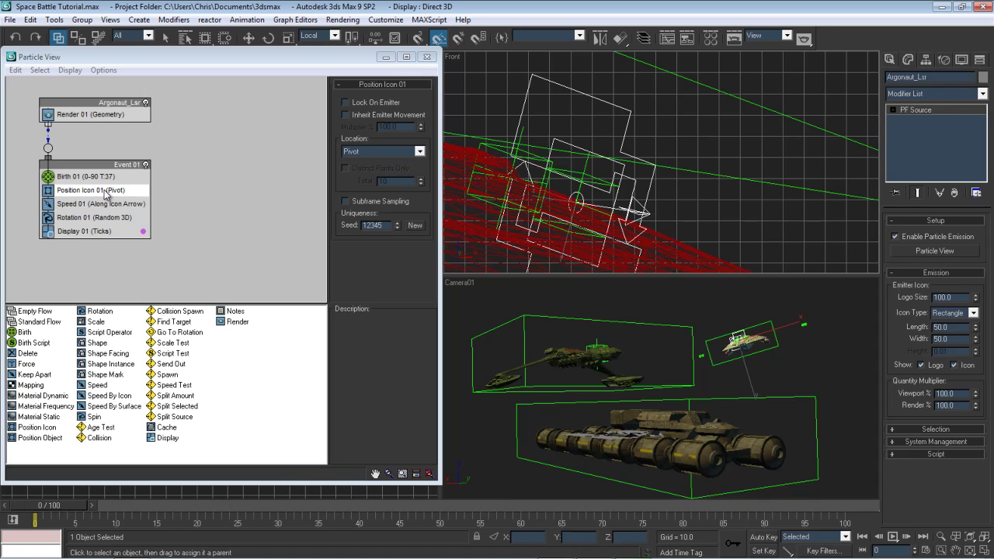
Assign a LookAt Constraint as the rotation controller of the Argonaut_Lsr particle source
click(925, 60)
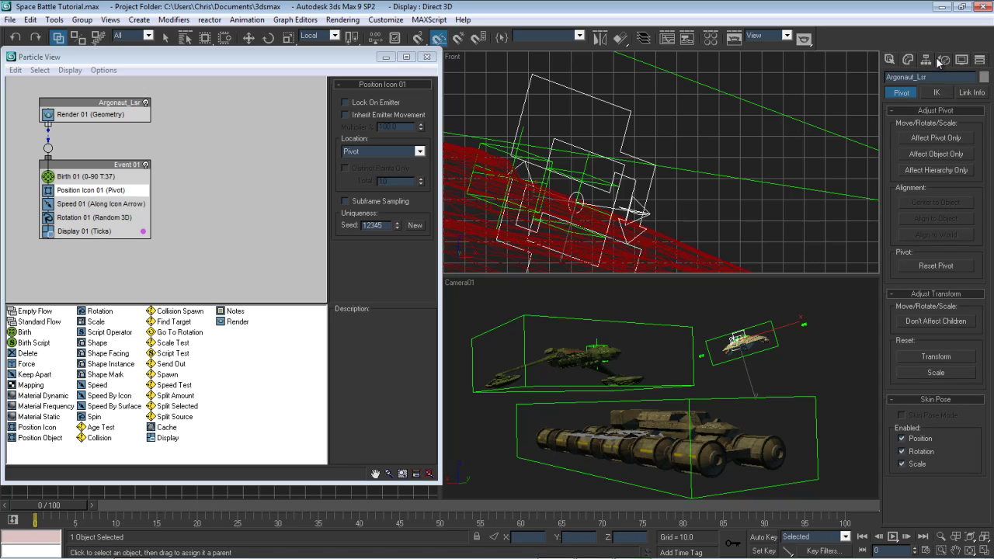
click(942, 62)
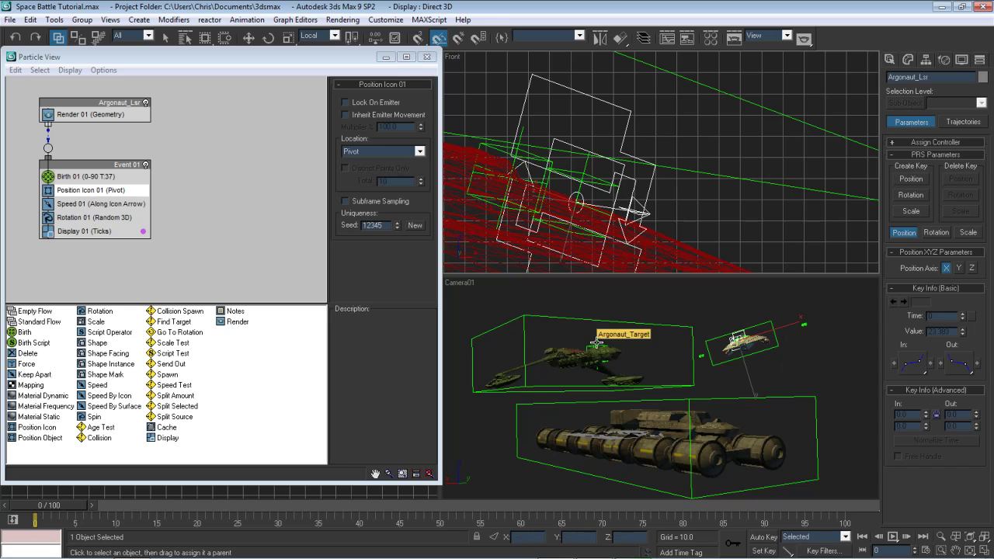
click(926, 143)
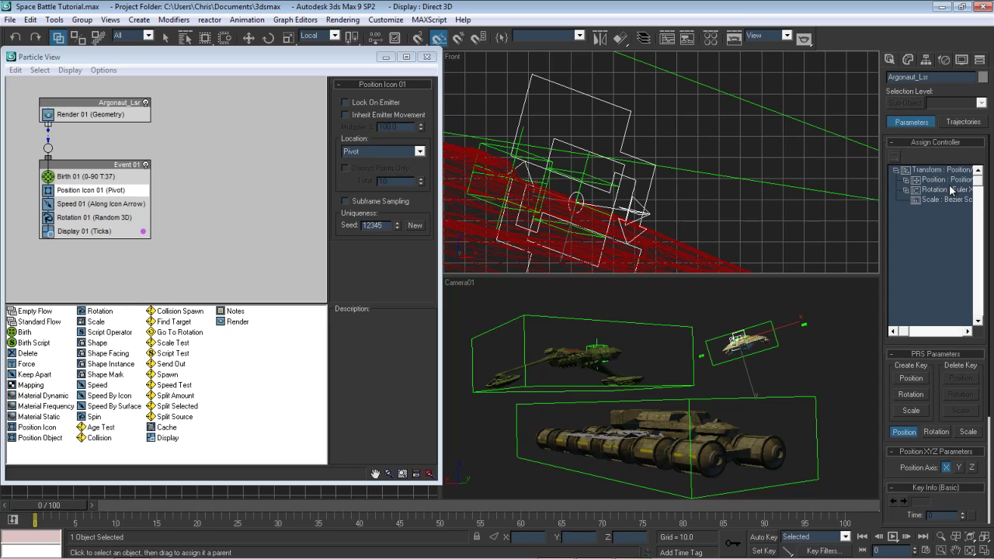
click(949, 192)
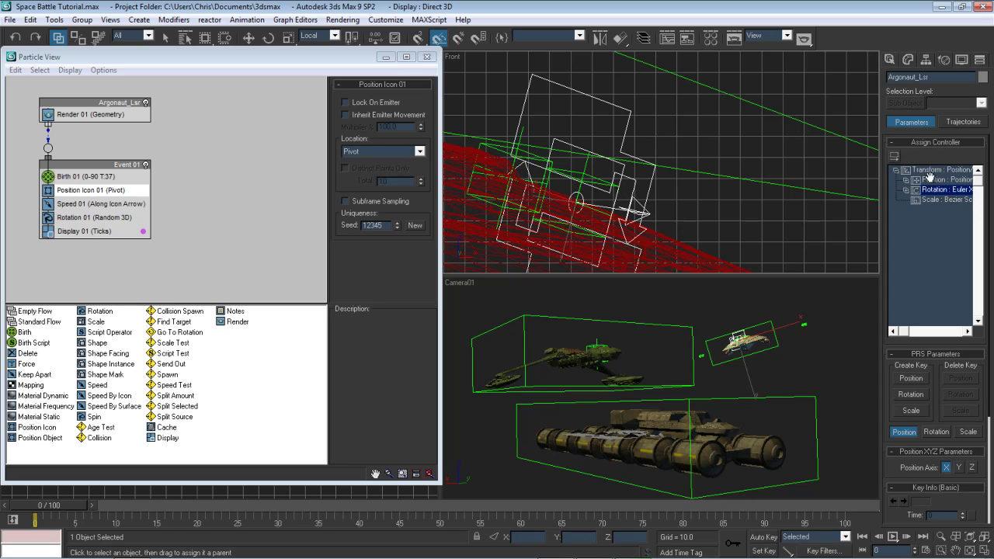
click(893, 156)
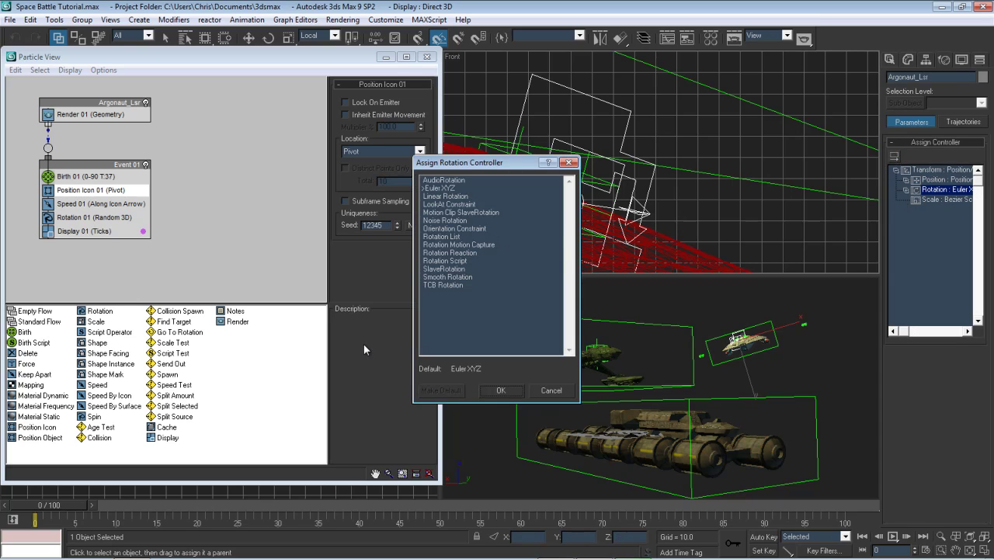
double_click(448, 203)
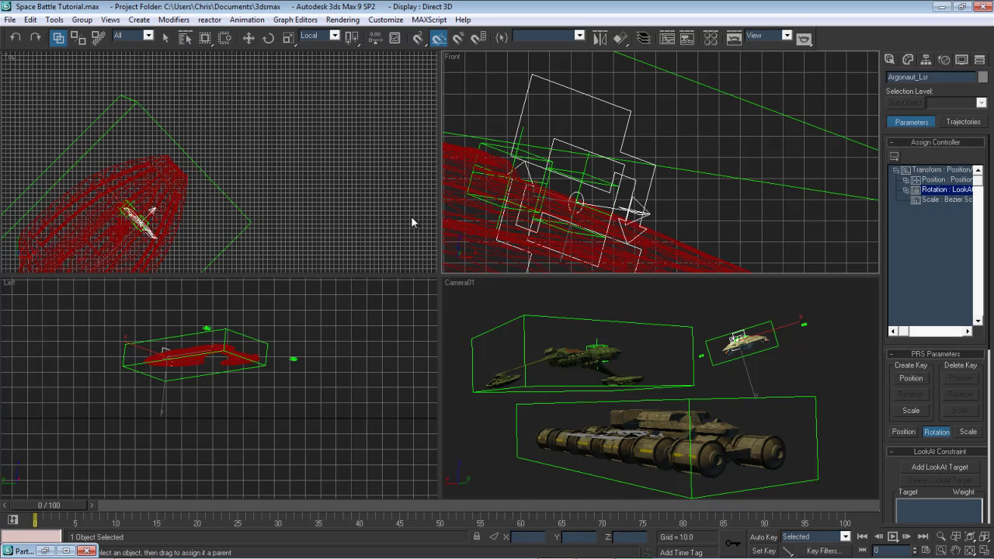
Add Argonaut_Target as the LookAt target of the laser source's constraint
drag(893, 482, 906, 352)
click(916, 343)
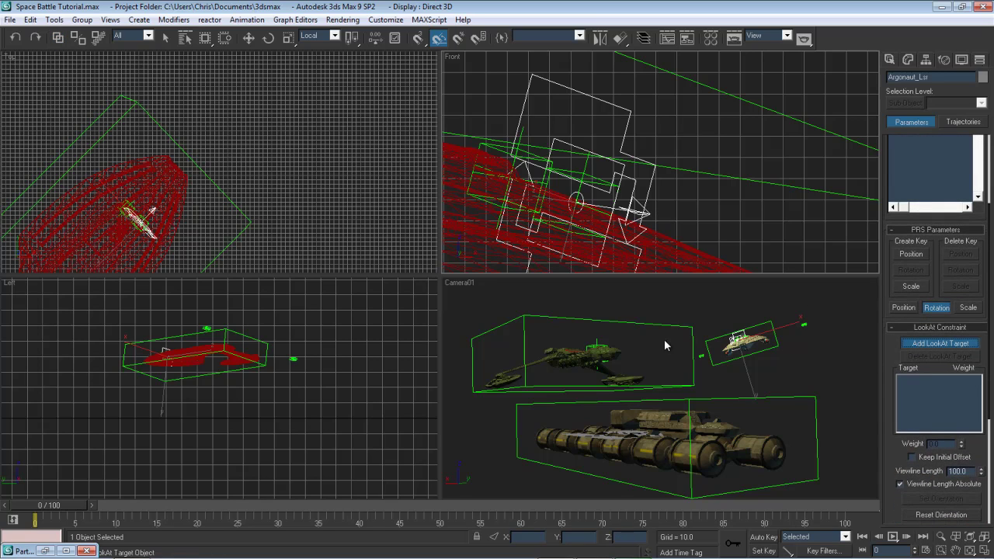
click(595, 343)
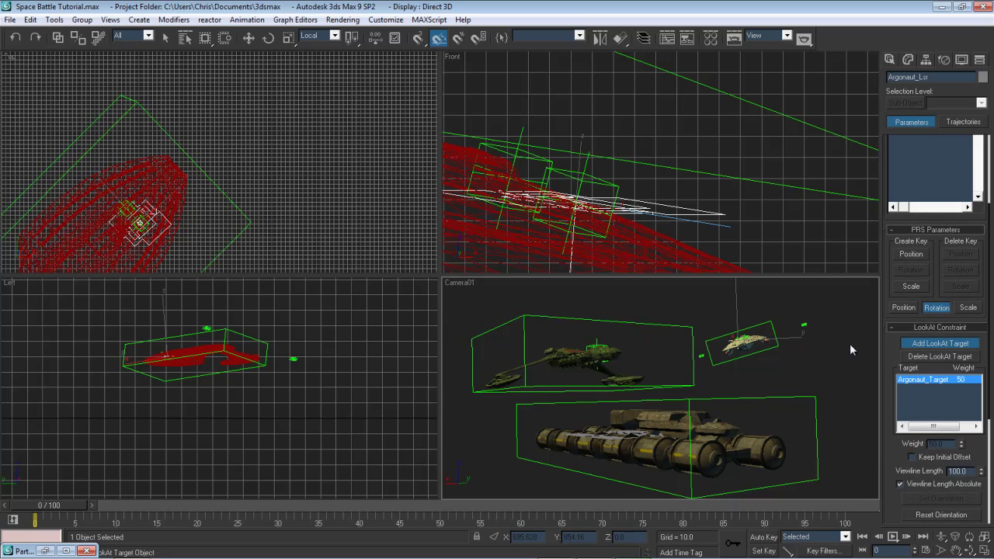
click(940, 347)
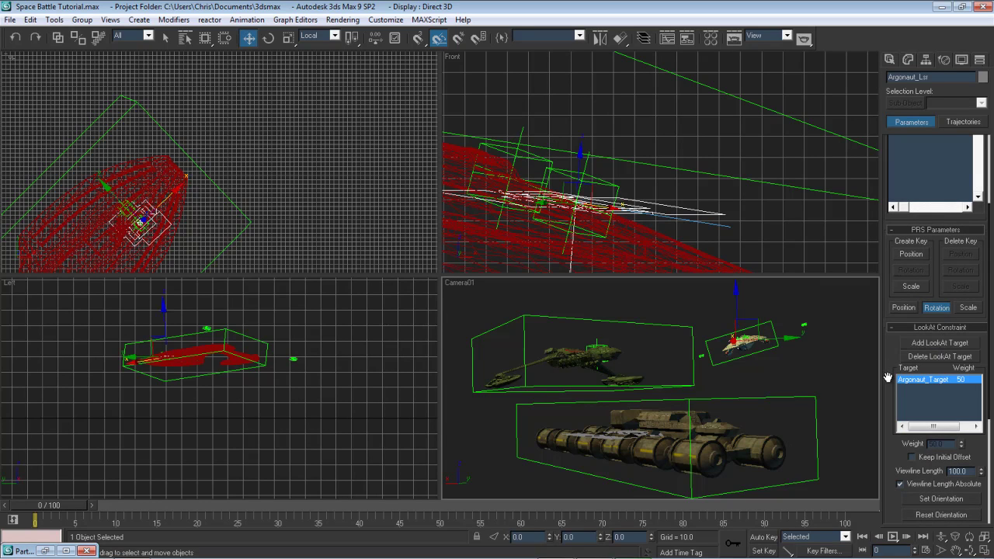
Set the constraint's LookAt axis to Z with Flip enabled, and scrub the timeline to check the aim
drag(887, 376, 858, 154)
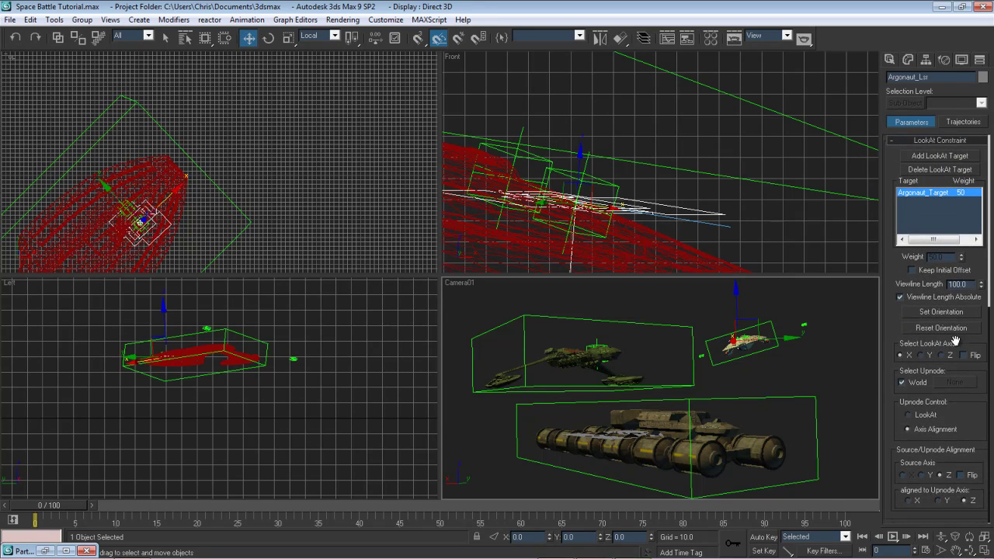
click(942, 355)
click(964, 355)
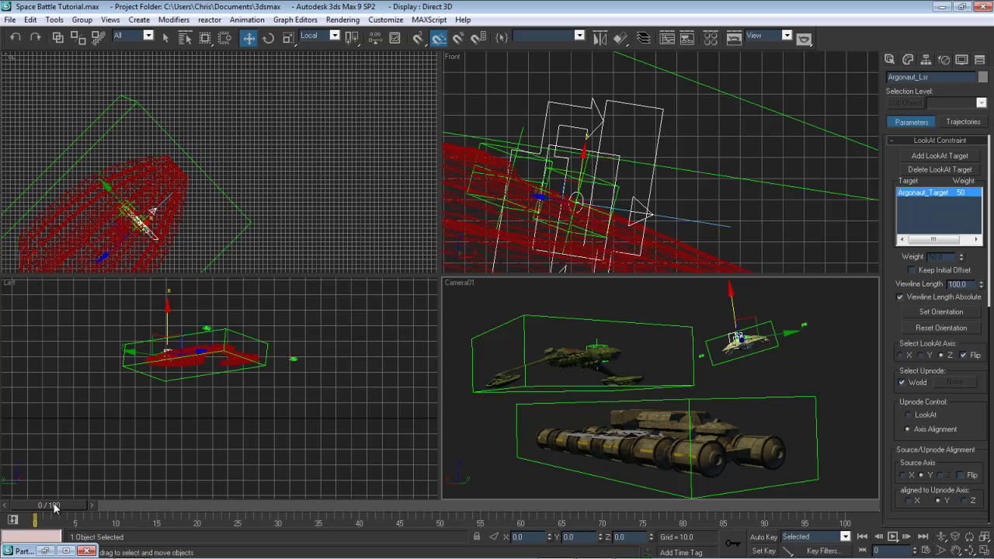
drag(54, 503, 13, 466)
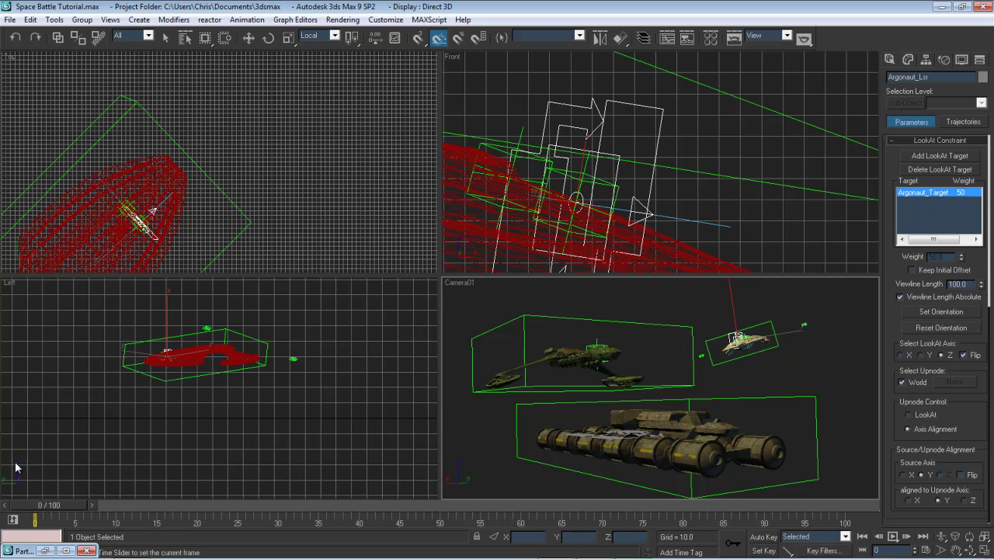
key(w)
scroll(972, 397, up, 4)
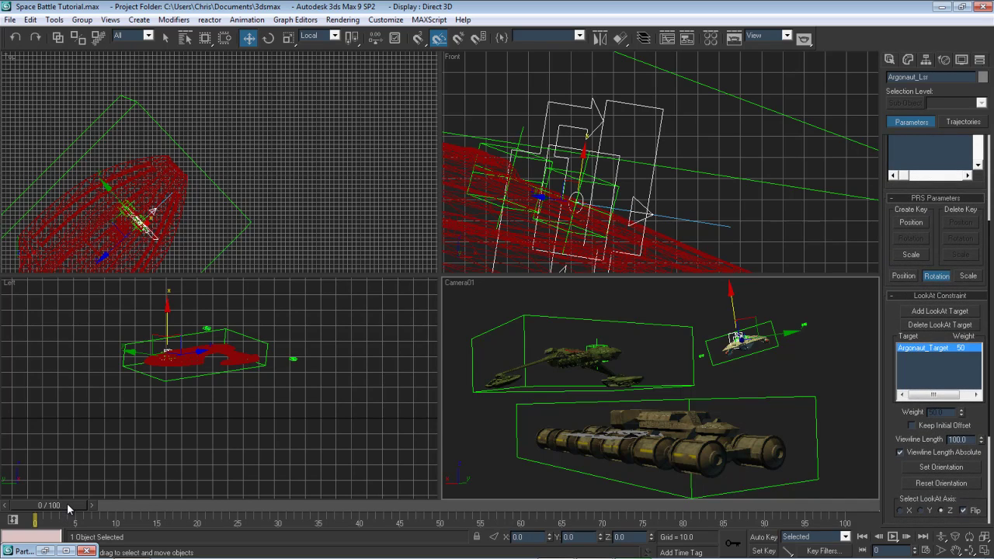
Open the mini curve editor for the Argonaut_Lsr source and turn on Auto Key recording
click(13, 520)
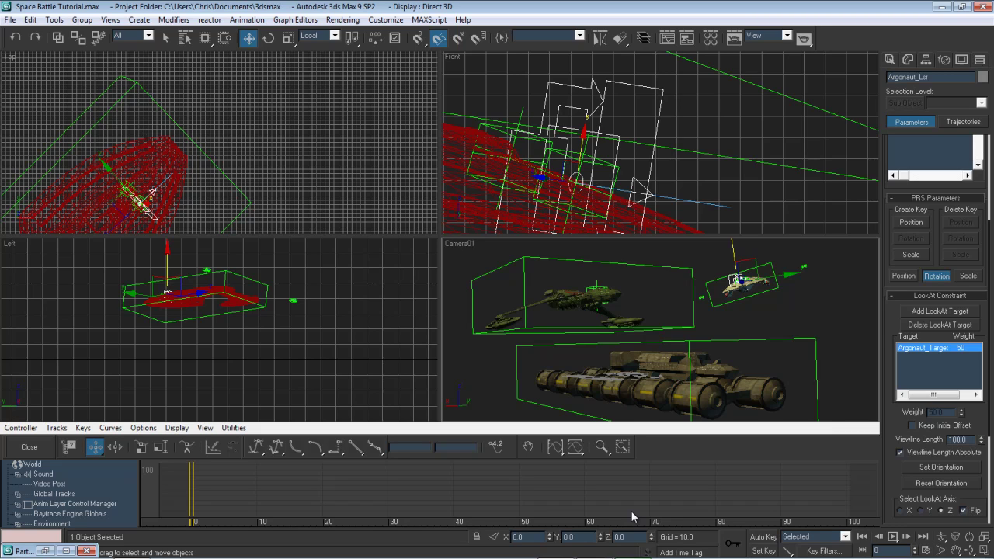
click(762, 537)
click(765, 537)
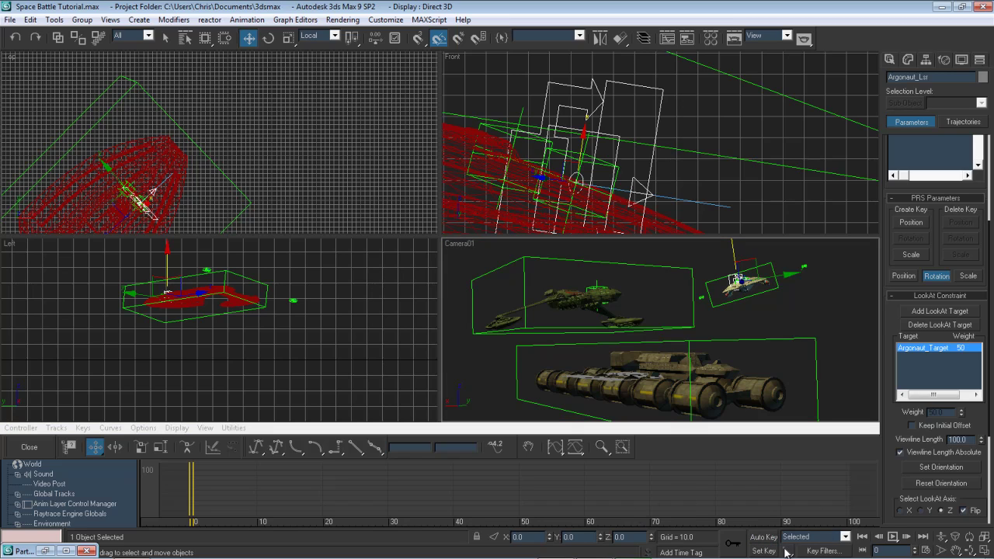
click(788, 551)
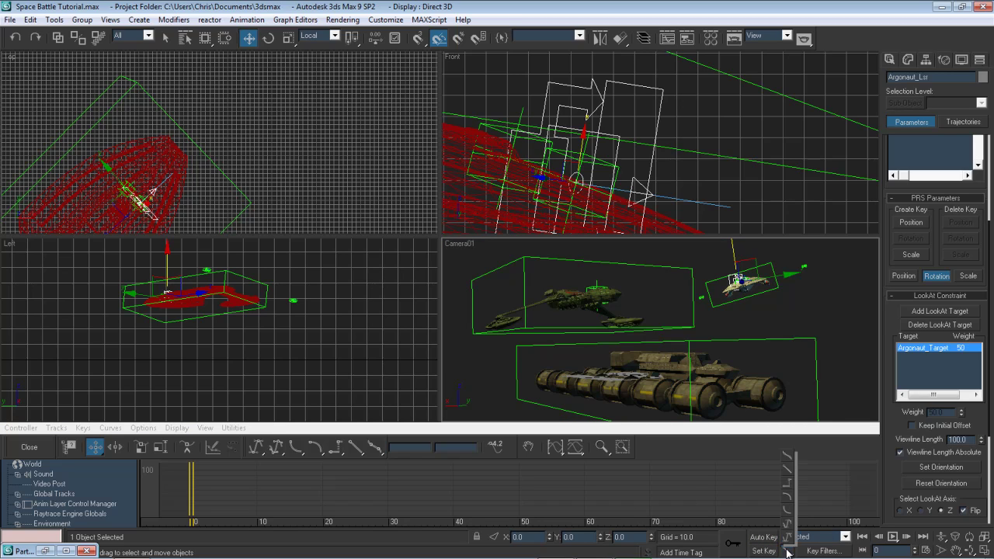
click(787, 550)
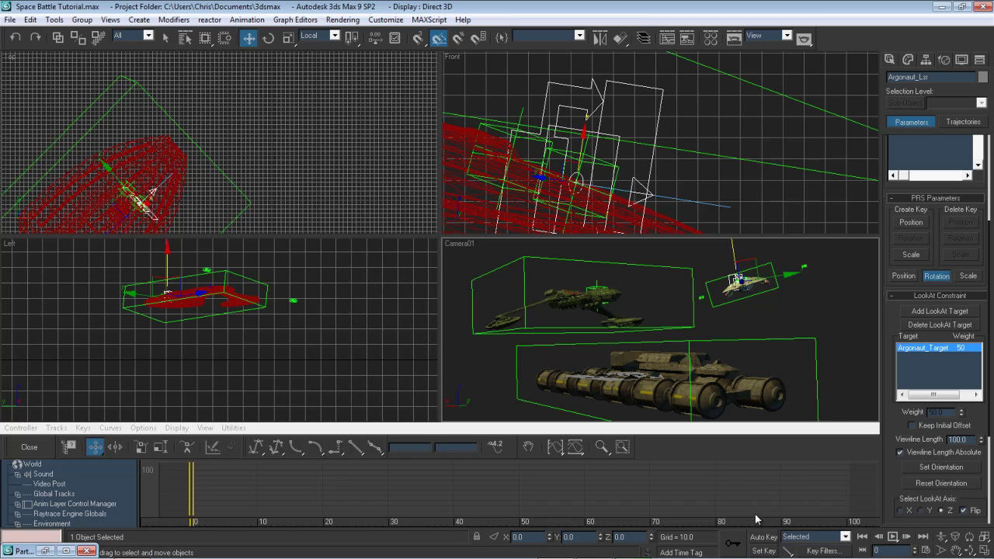
click(761, 536)
At frame 2, align Argonaut_Lsr in position and orientation to the pivot of the Argonaut's other laser emitter helper
scroll(294, 125, up, 6)
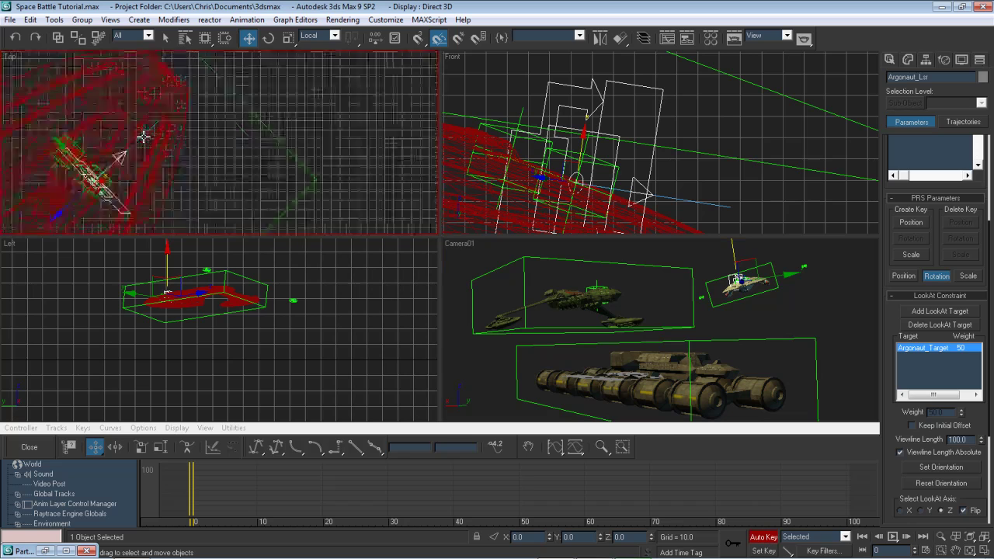
middle_drag(293, 125, 338, 92)
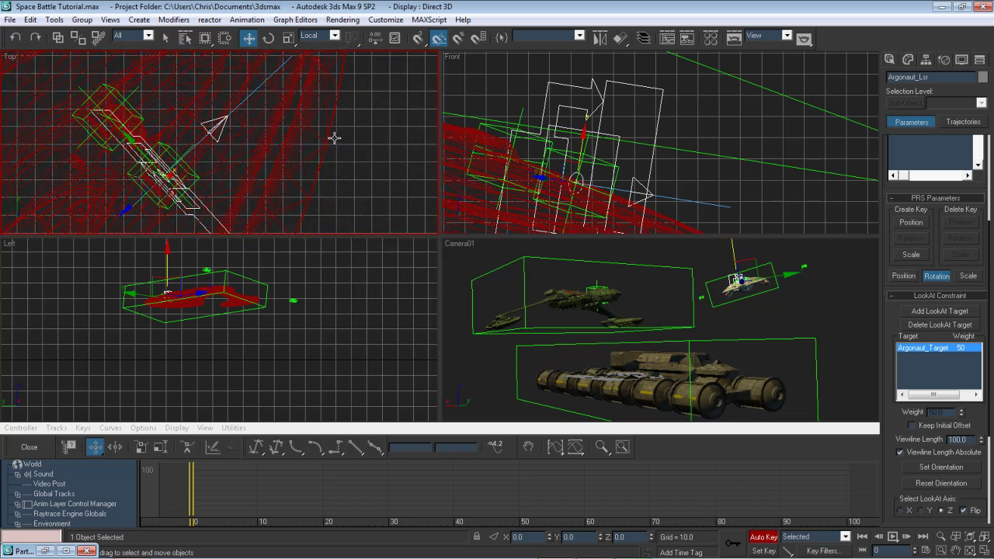
click(916, 549)
click(916, 549)
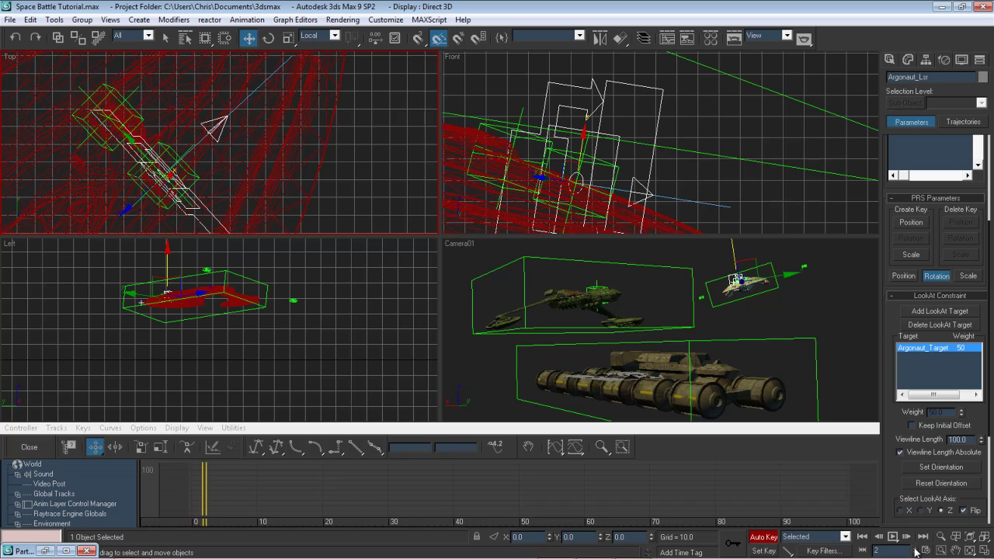
click(916, 549)
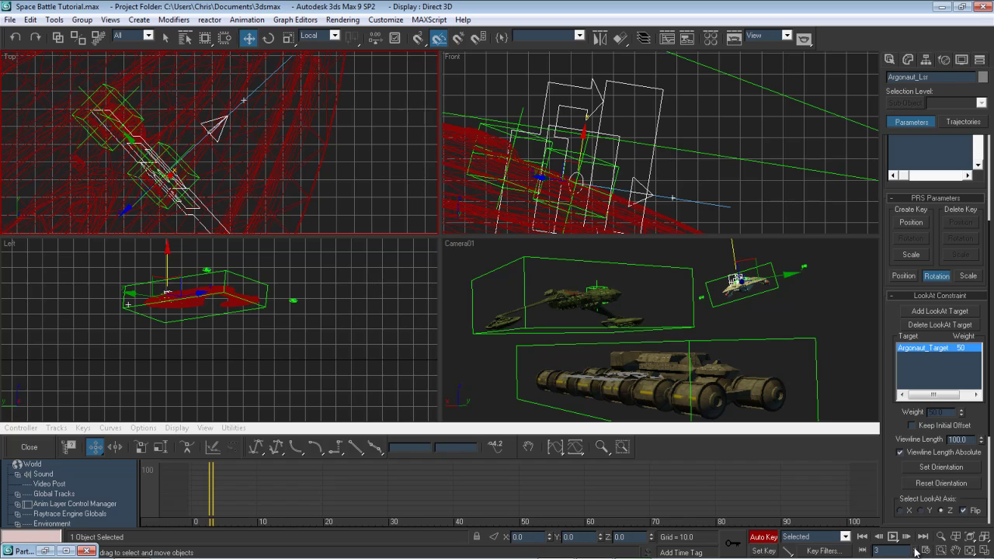
click(916, 553)
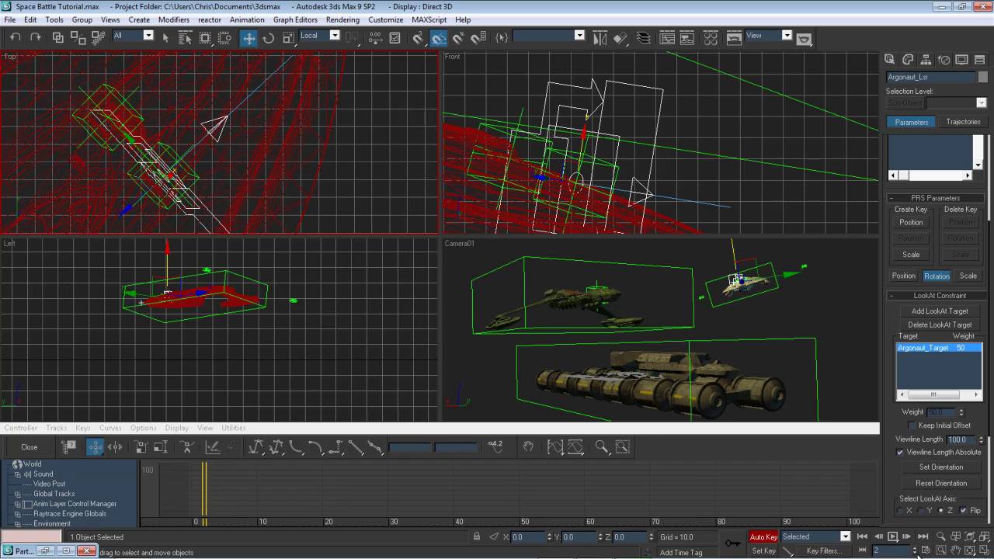
key(alt+a)
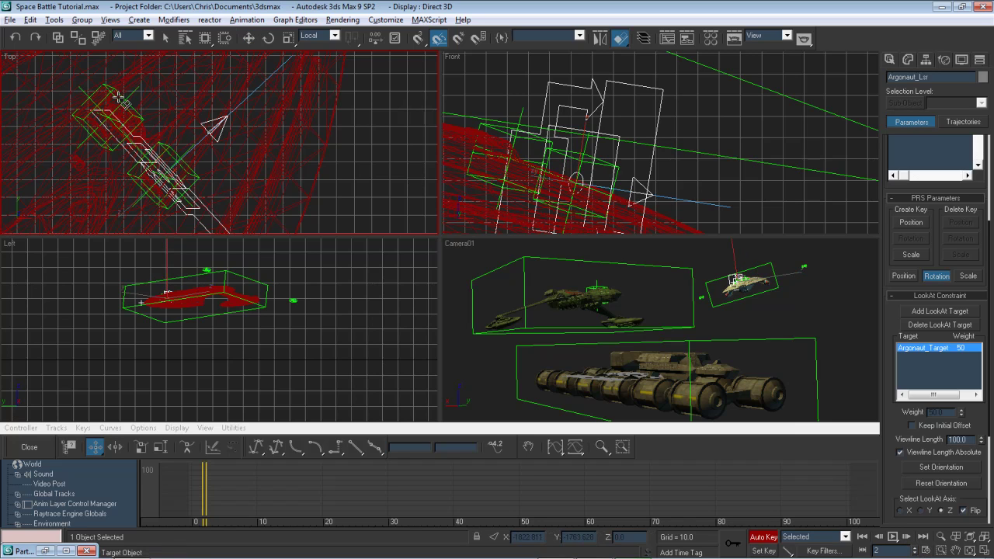
click(119, 93)
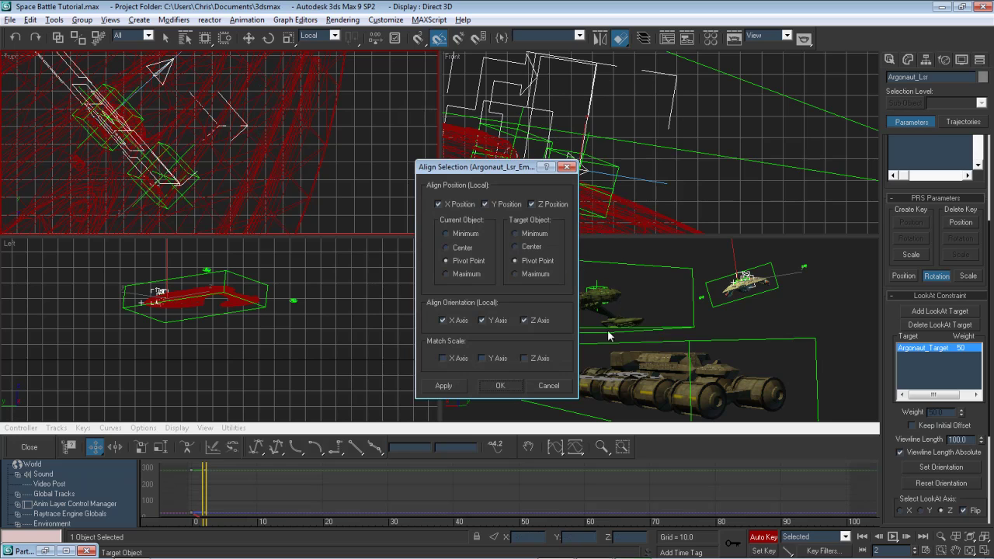
click(502, 385)
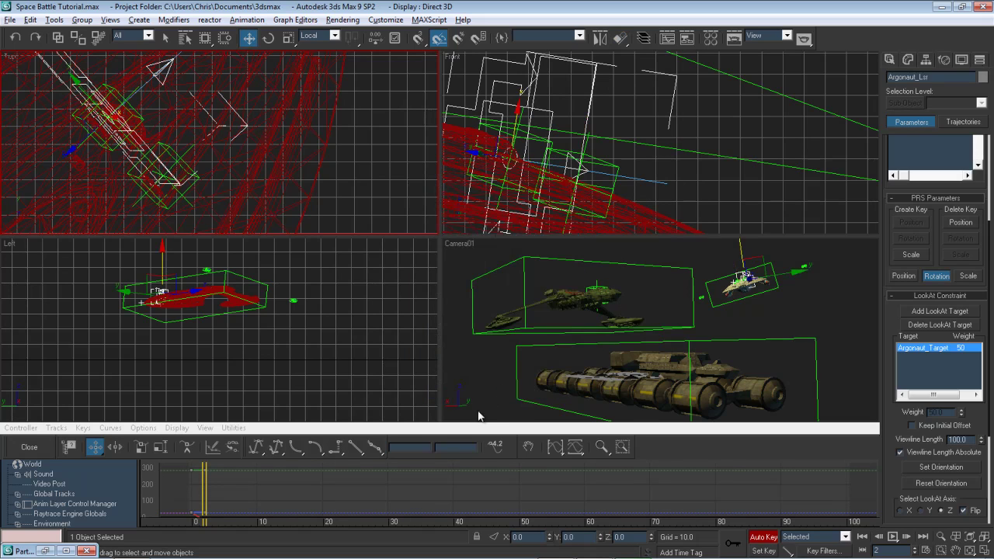
At frame 5, align Argonaut_Lsr back to the pivot of its original laser emitter helper, matching position and orientation
click(916, 548)
click(916, 548)
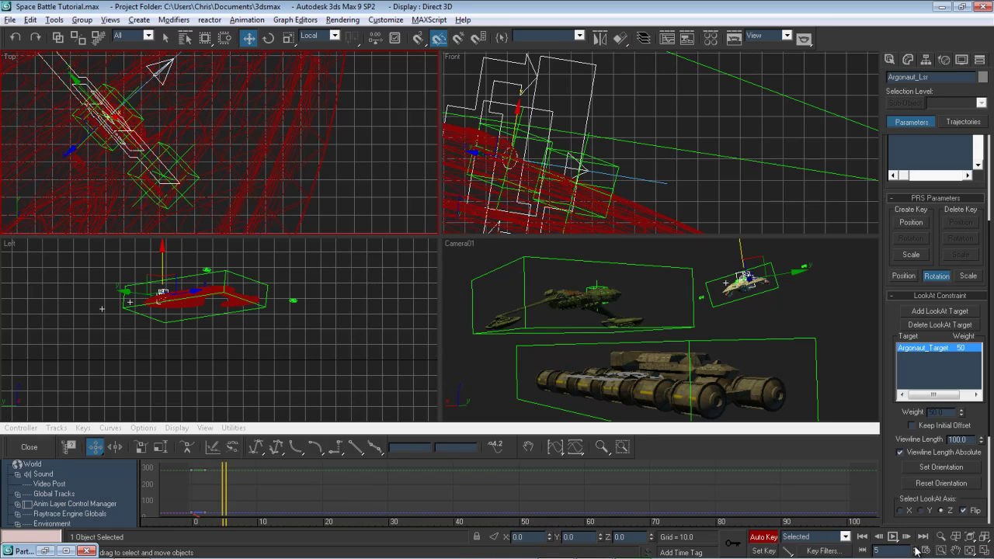
click(917, 548)
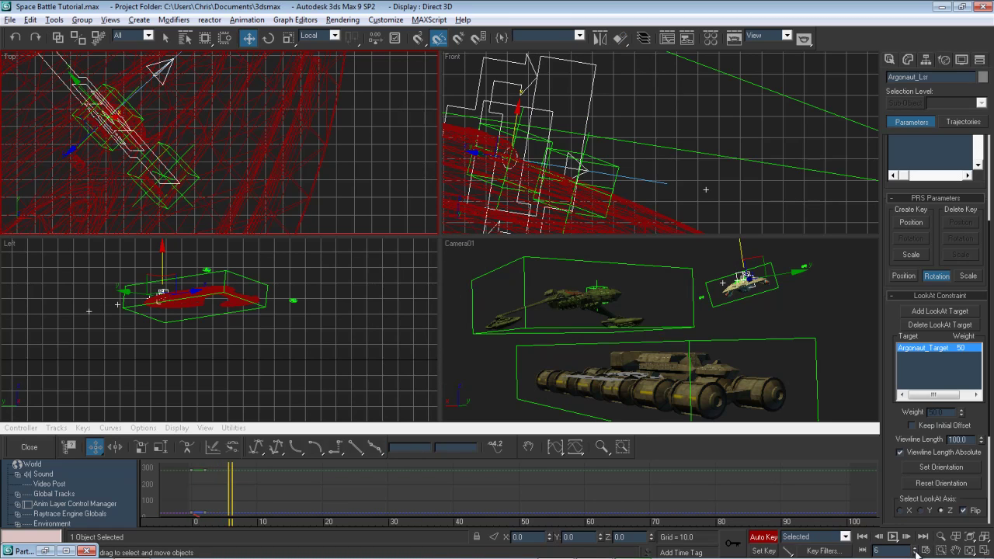
click(916, 552)
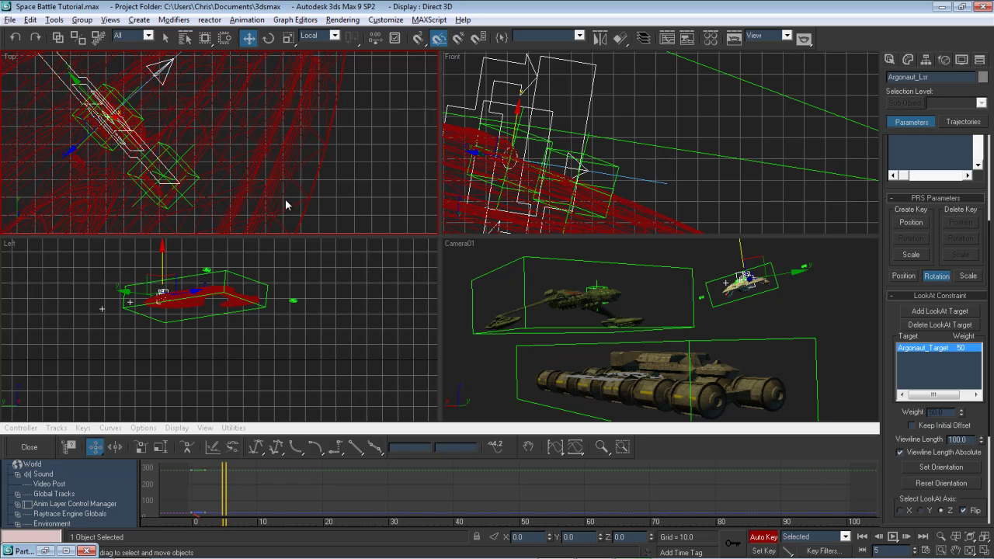
key(alt+a)
click(196, 174)
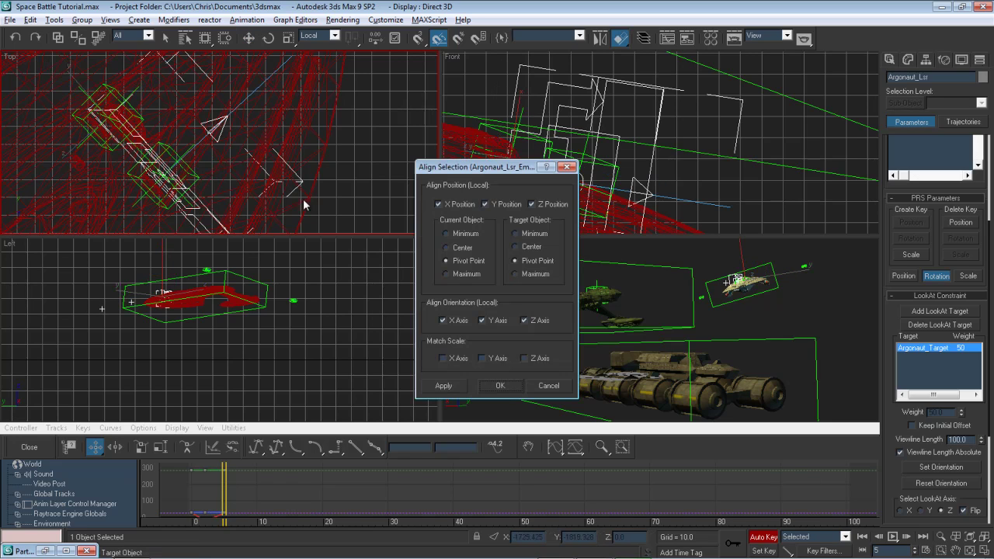
click(498, 381)
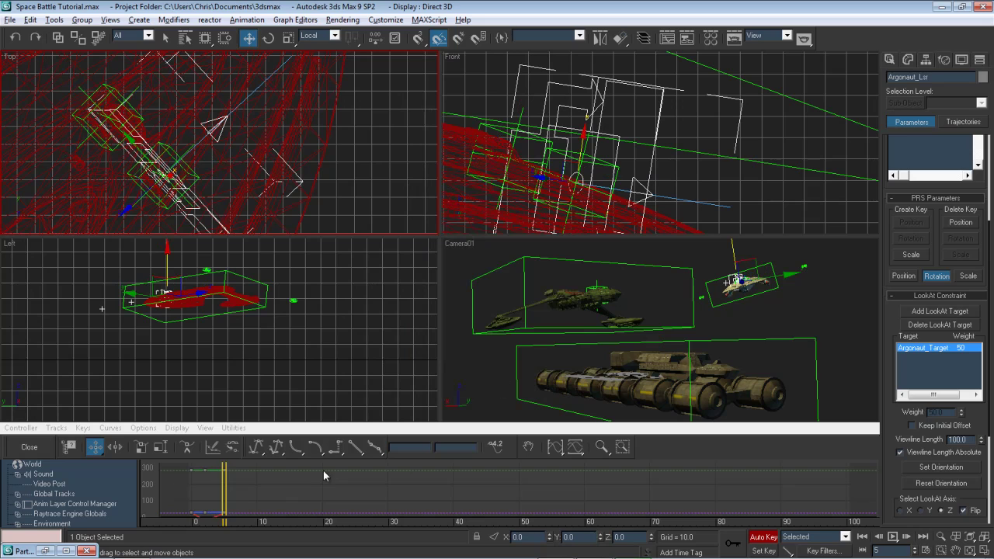
Set all the laser source's animation keys to Step tangents and scrub between frames 0 and 2 to check the jump
middle_drag(323, 471, 339, 465)
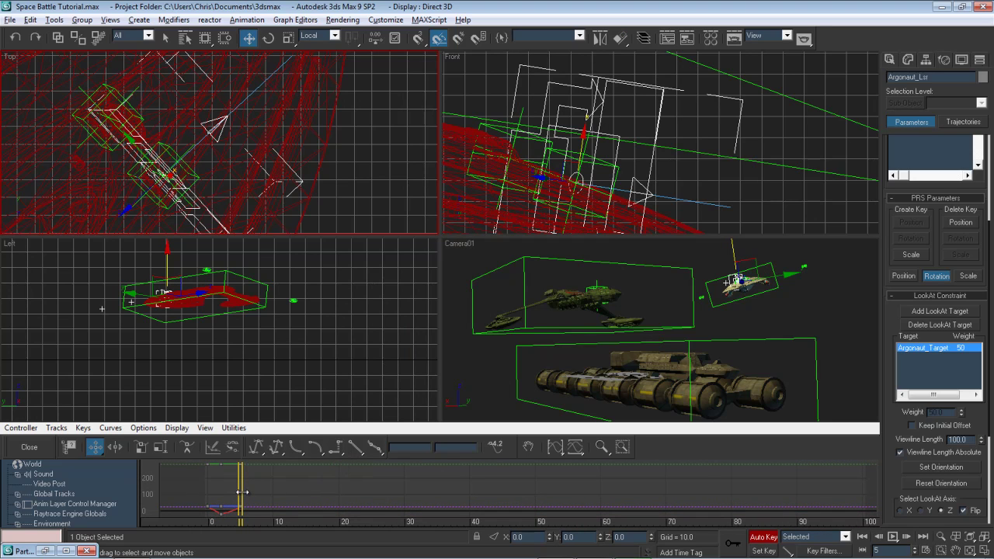
mouse_move(242, 497)
mouse_down()
mouse_move(207, 493)
mouse_move(243, 484)
mouse_move(204, 483)
mouse_up()
middle_drag(270, 488, 328, 475)
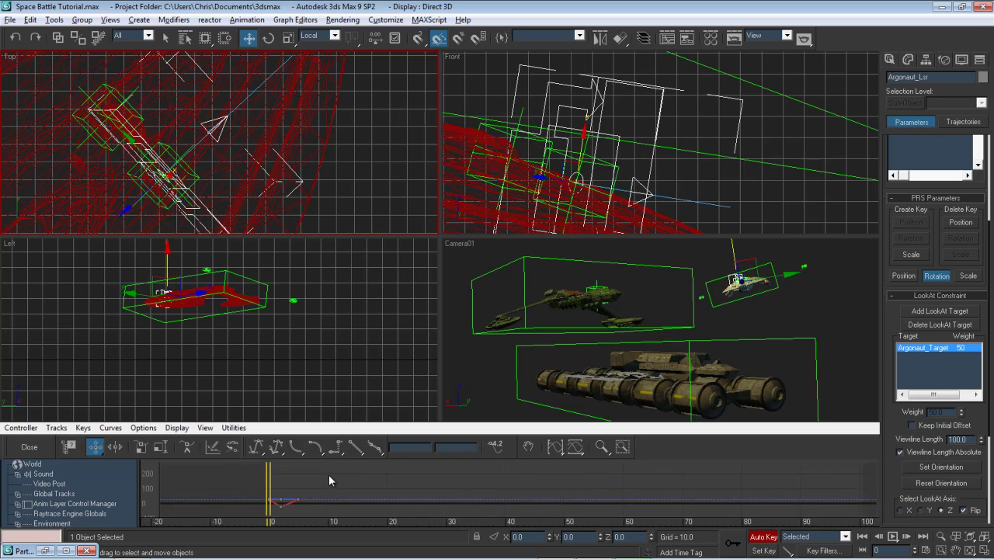
scroll(325, 476, down, 2)
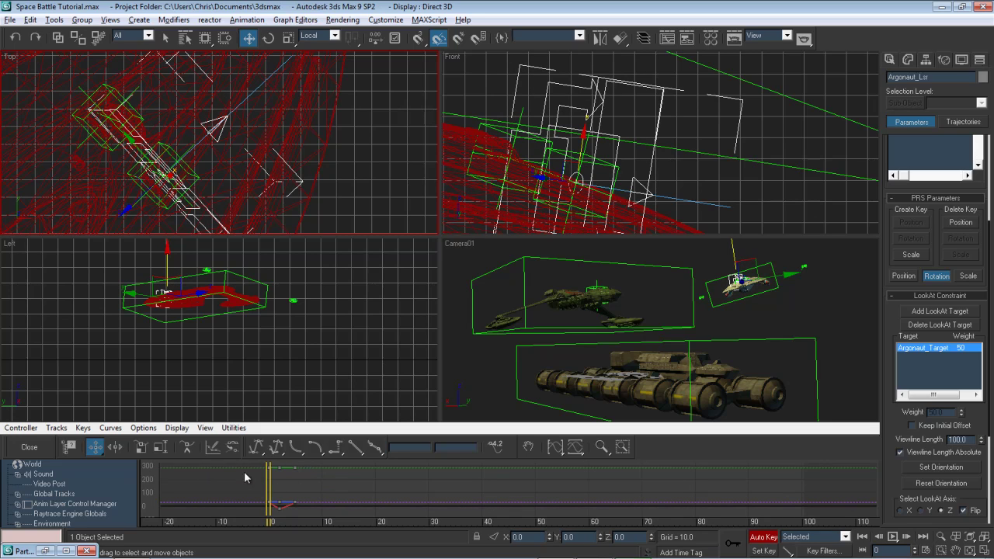
drag(248, 463, 315, 514)
click(338, 454)
scroll(339, 483, up, 3)
middle_drag(306, 488, 395, 487)
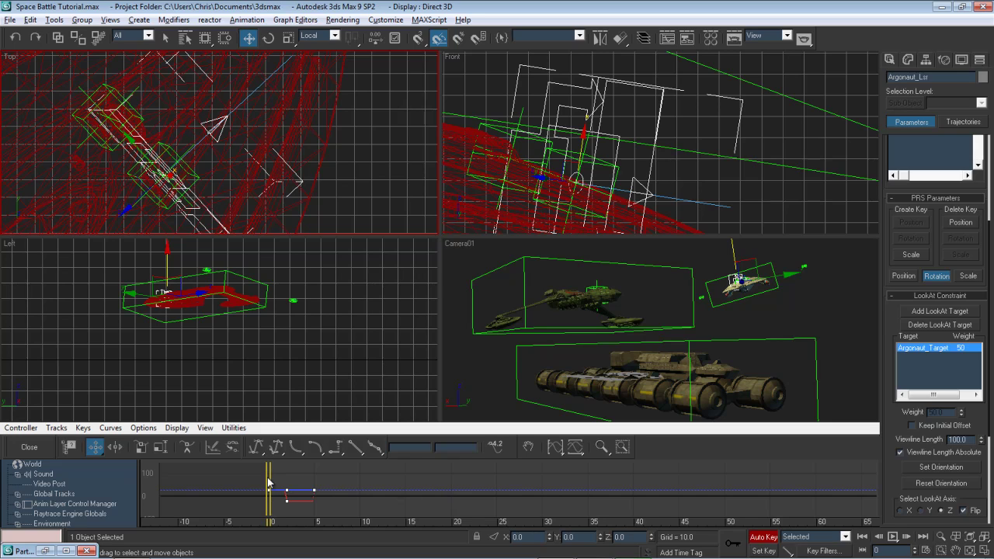
drag(271, 483, 285, 481)
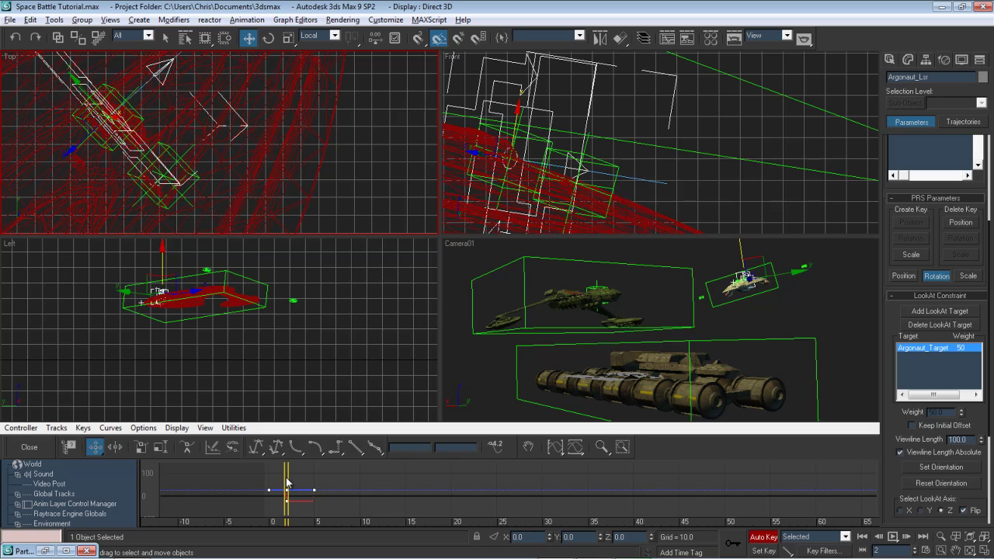
drag(288, 484, 269, 513)
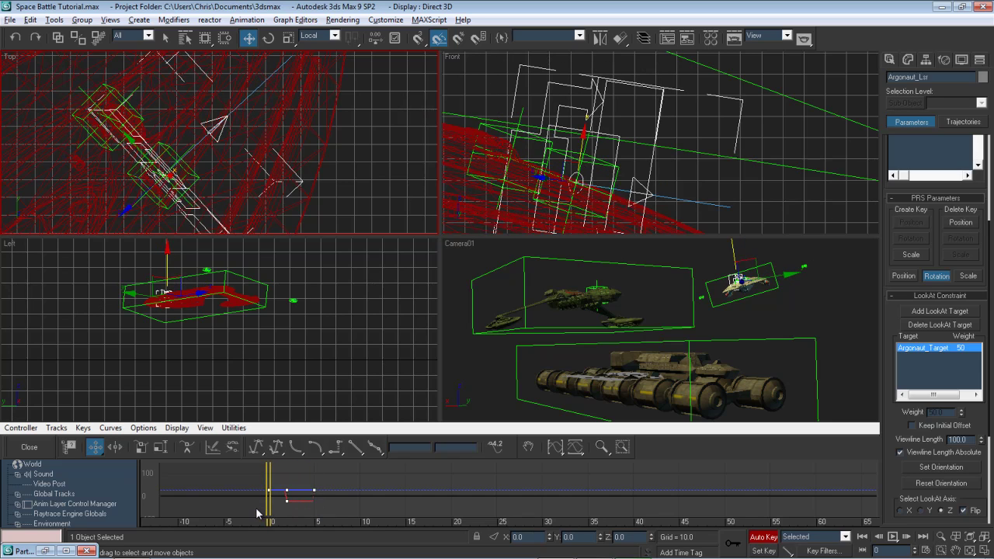
Set the out-of-range type of the laser source's animation curves to Loop in both directions and close the curve editor
click(21, 427)
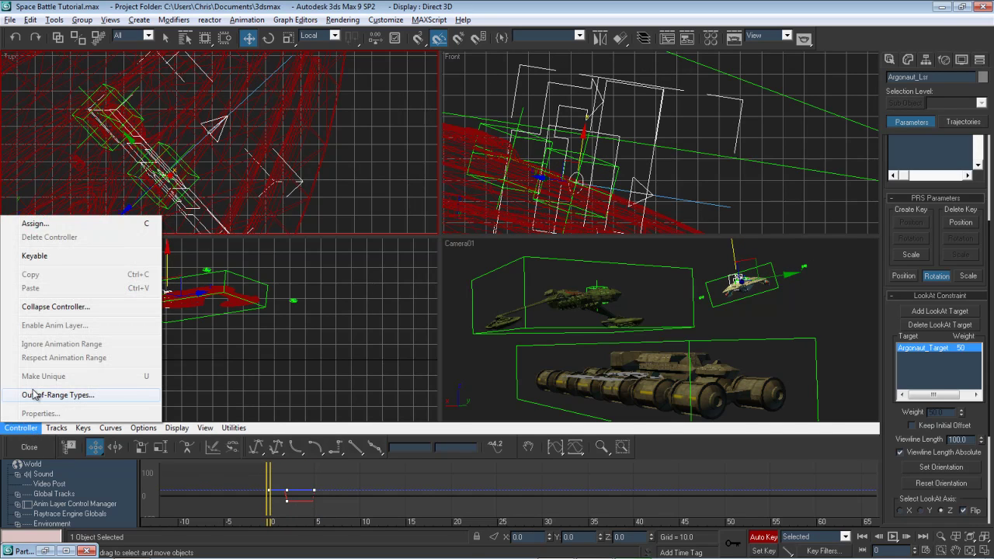
click(36, 395)
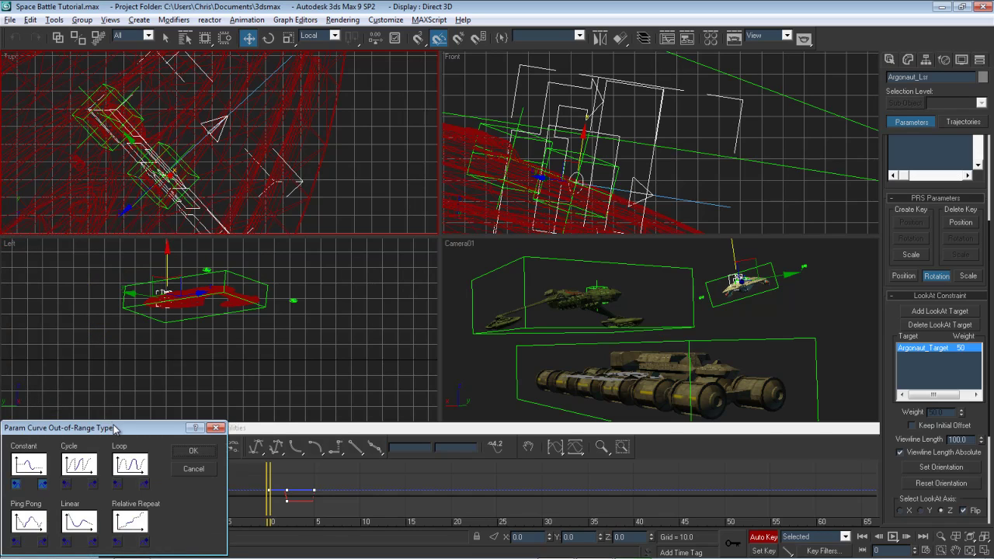
drag(112, 429, 190, 263)
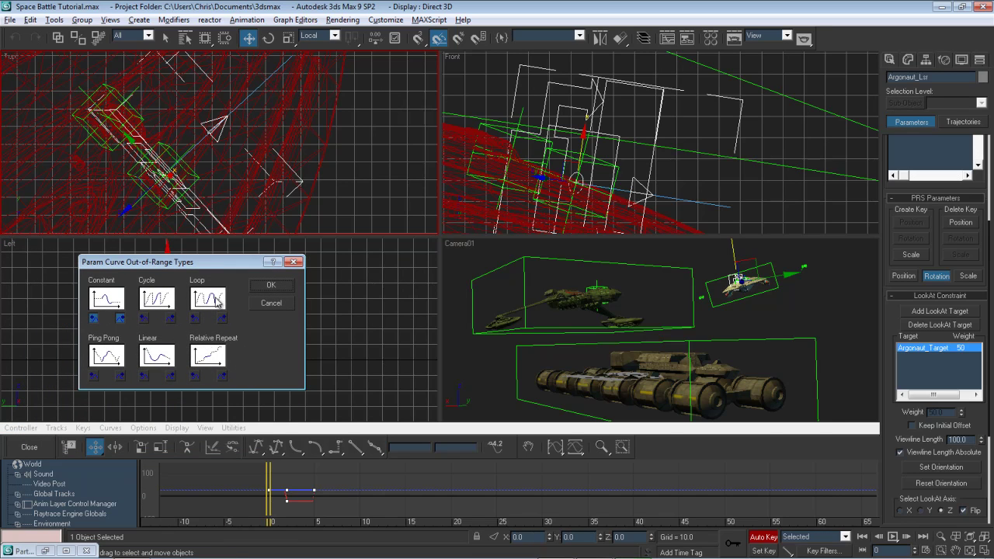
click(219, 301)
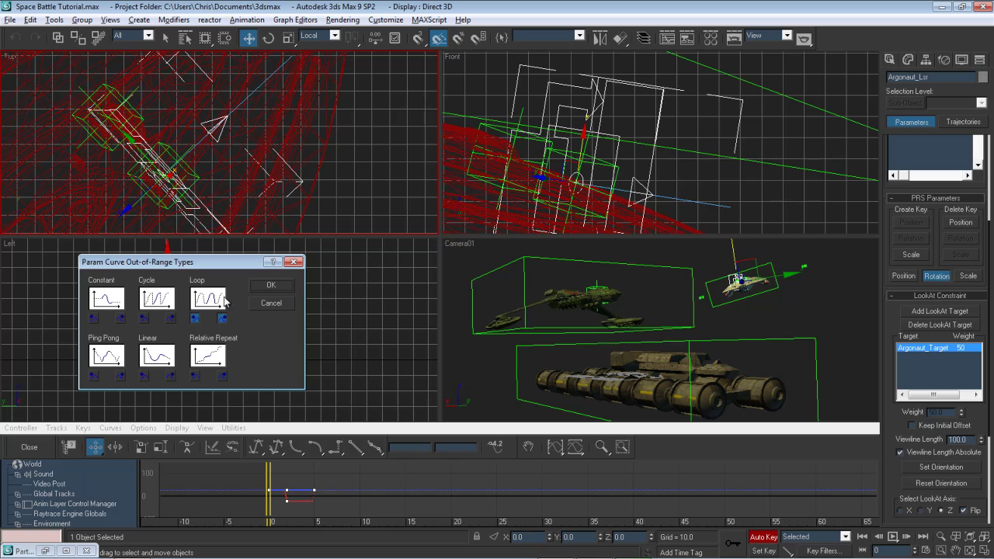
click(271, 286)
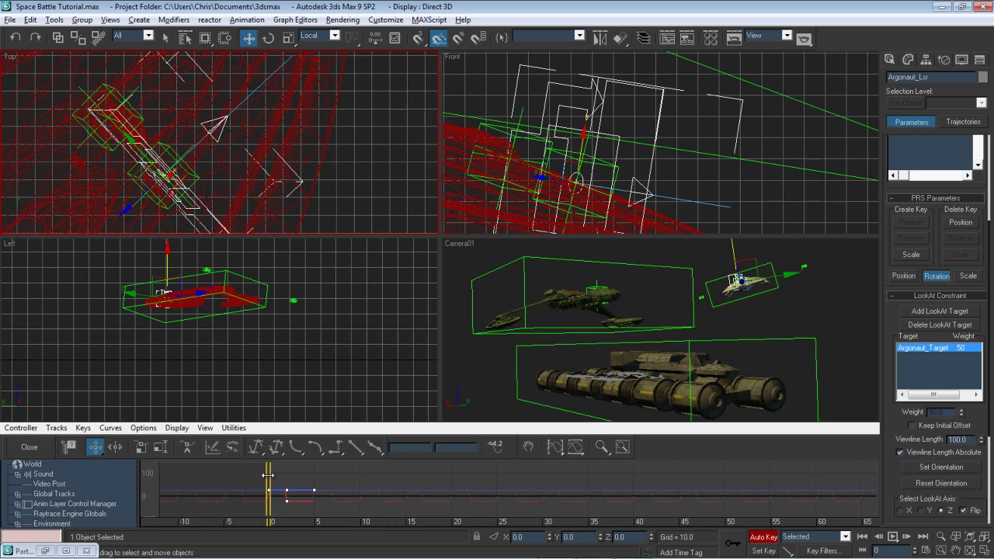
mouse_move(267, 474)
mouse_down()
mouse_move(387, 460)
mouse_move(556, 473)
mouse_move(244, 477)
mouse_move(268, 481)
mouse_up()
click(45, 449)
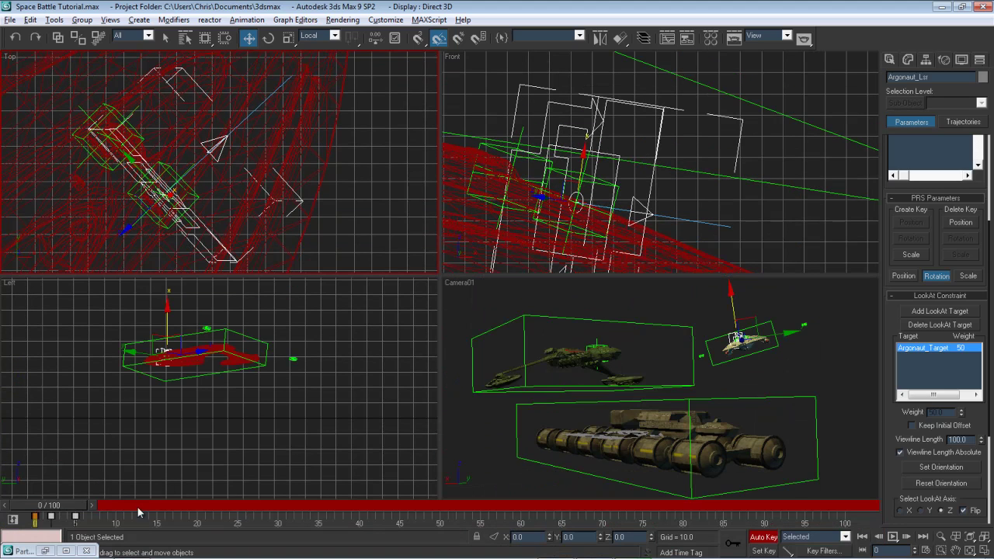
Move the laser source's second and third keys one frame later, to frames 3 and 6, and turn off Auto Key
click(117, 525)
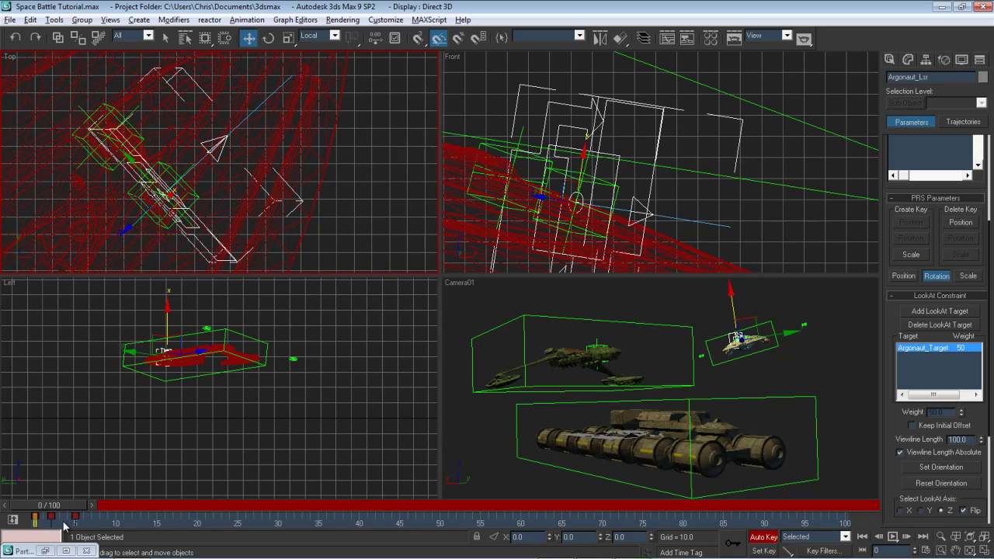
drag(99, 518, 35, 505)
key(w)
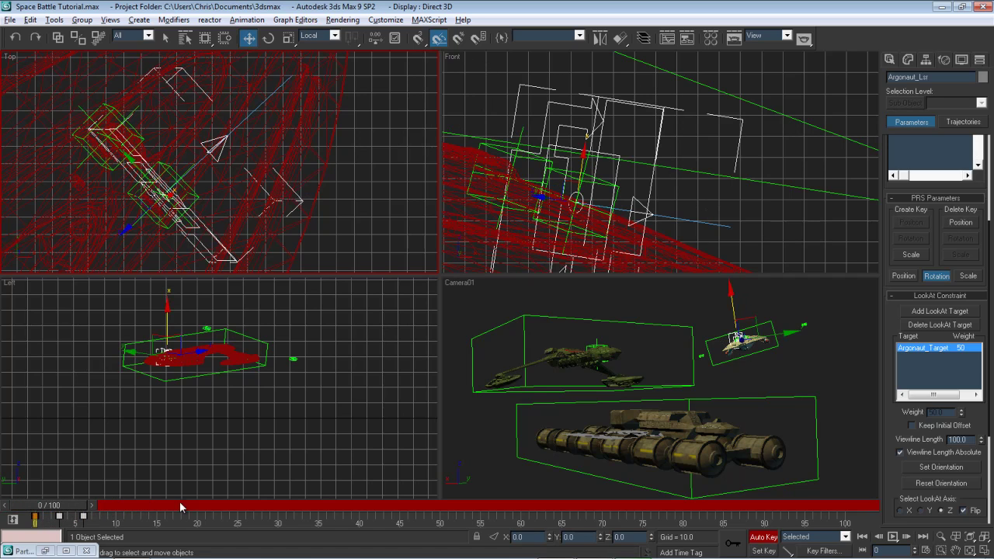
click(762, 538)
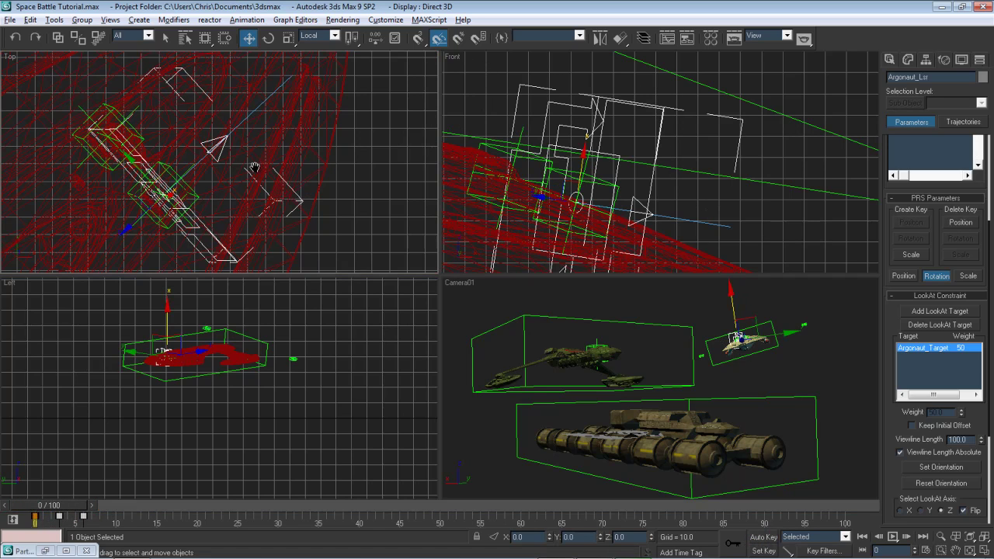
Advance the animation frame by frame from 0 to check how the laser source switches between the two emitter helpers
scroll(300, 203, up, 2)
scroll(300, 203, up, 1)
scroll(288, 225, up, 1)
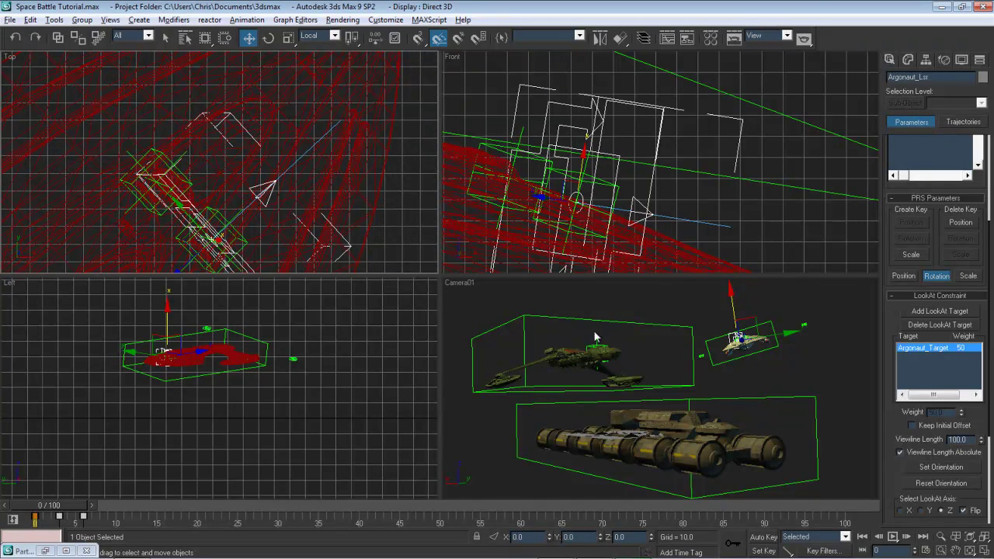
click(906, 538)
click(906, 538)
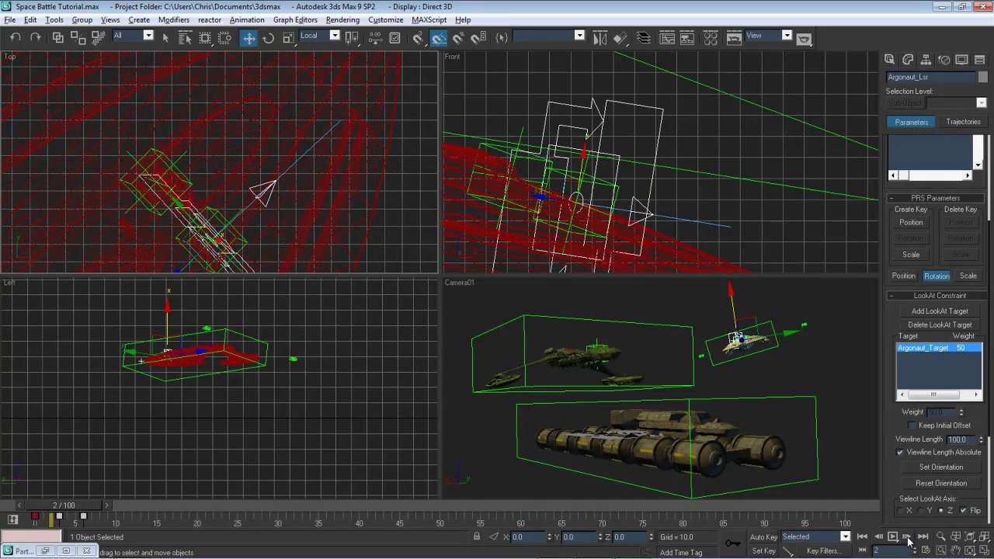
click(907, 539)
click(908, 539)
click(908, 539)
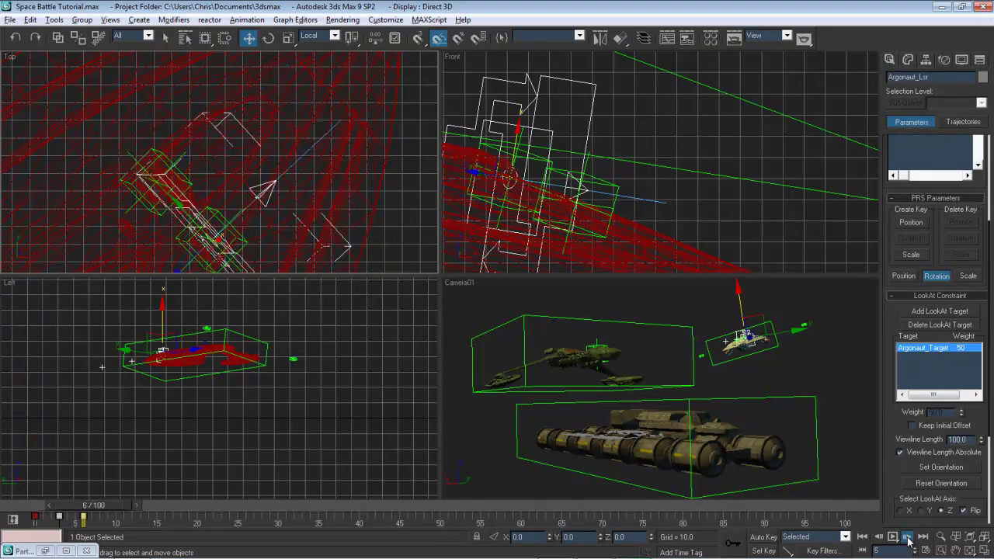
Step the animation forward to frame 11 and back to 8 to check how the laser particles alternate between emitters
click(908, 540)
click(908, 540)
click(908, 539)
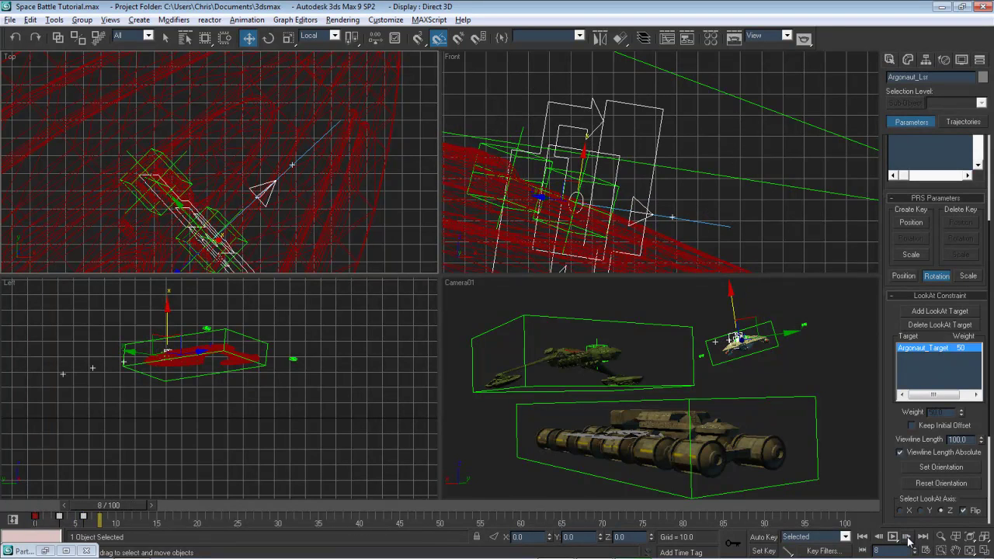
click(908, 540)
click(908, 540)
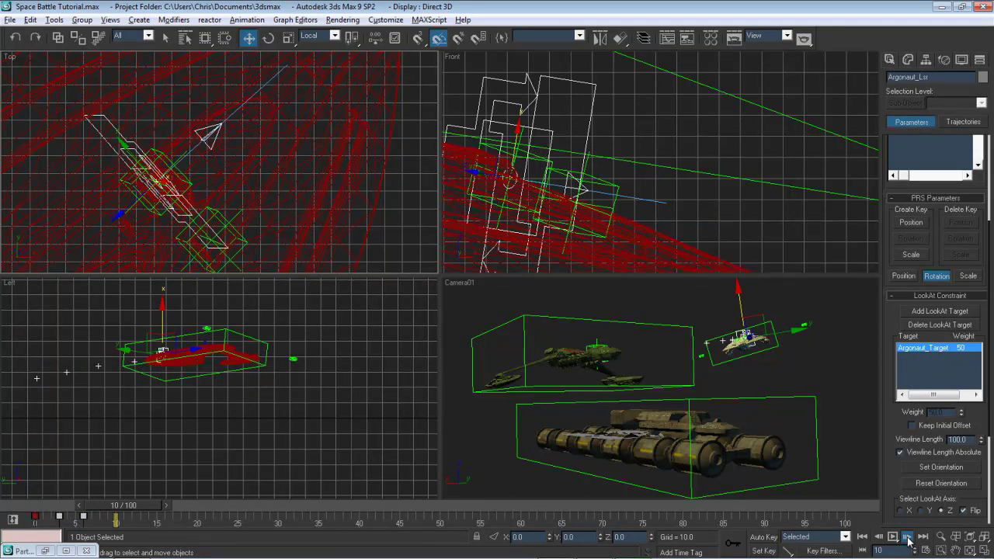
click(909, 541)
click(909, 540)
click(876, 541)
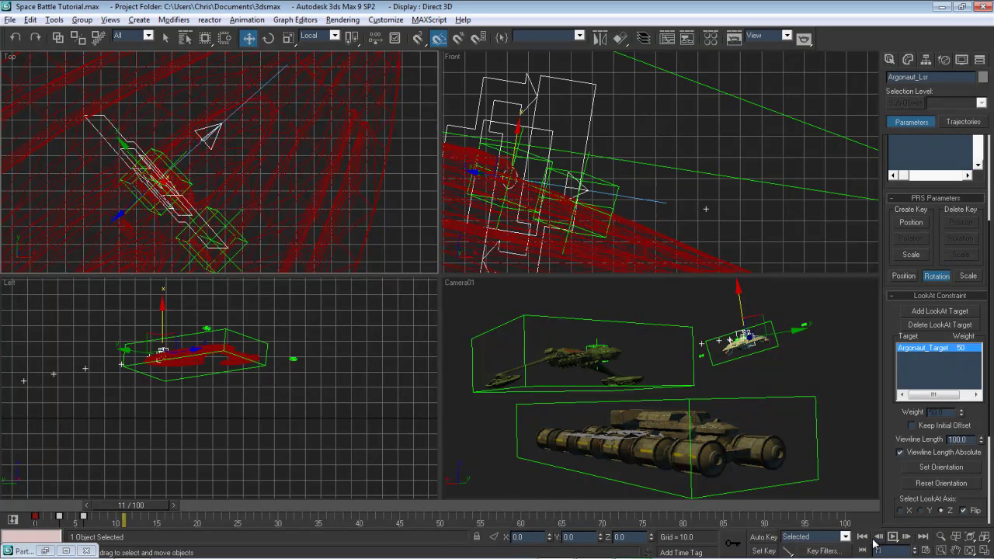
click(875, 541)
click(876, 540)
click(875, 541)
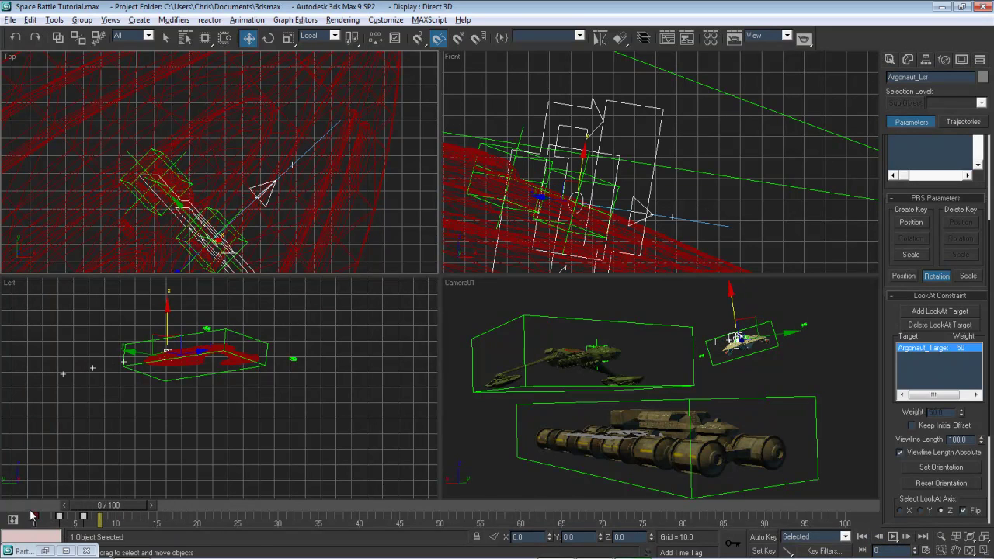
Move the laser source's second and third animation keys to frames 4 and 8
drag(61, 524, 41, 509)
click(103, 528)
click(92, 518)
click(92, 506)
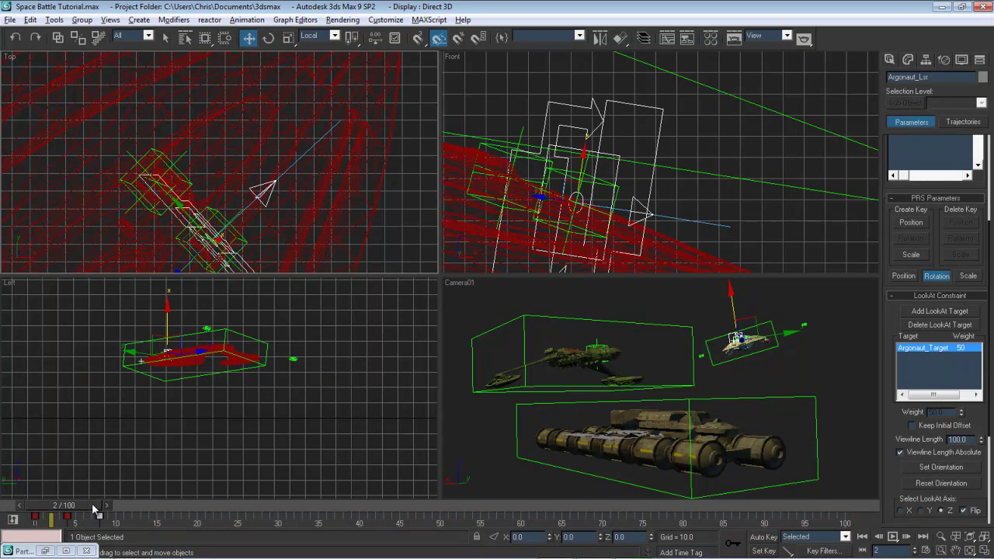
Step through the frames up to 8 and back to 3 to check the laser firing with the wider key spacing
click(92, 506)
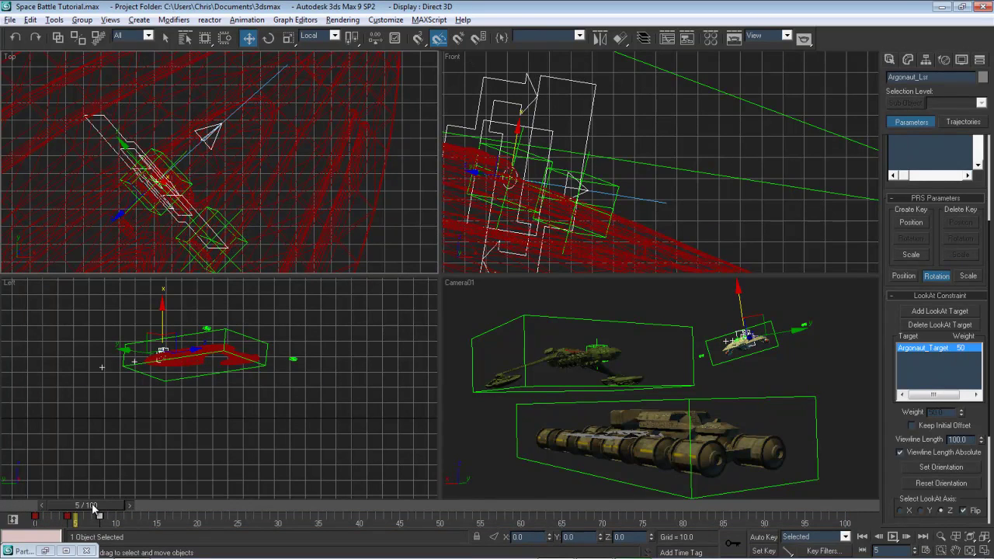
key(period)
key(period)
key(period)
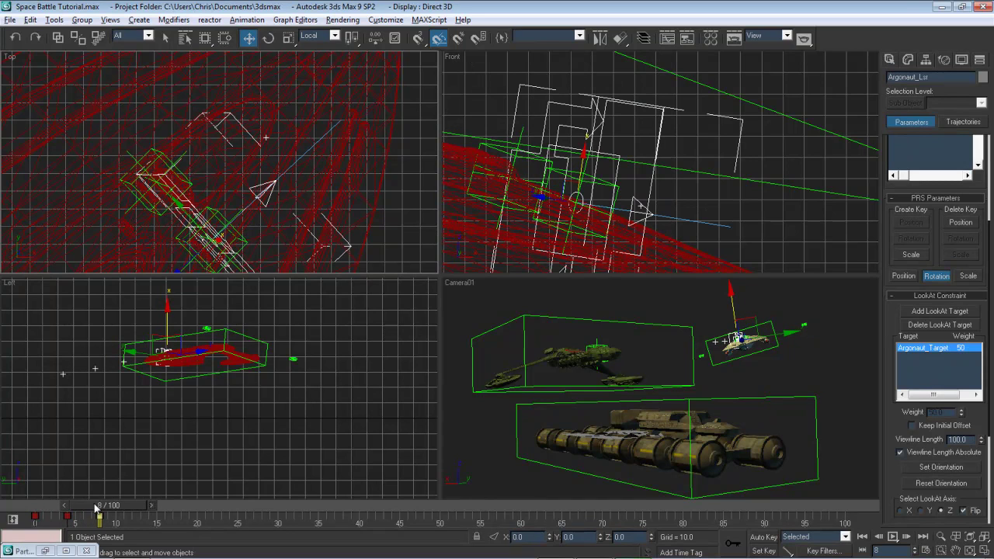
click(64, 506)
click(64, 506)
click(64, 506)
click(64, 506)
click(64, 506)
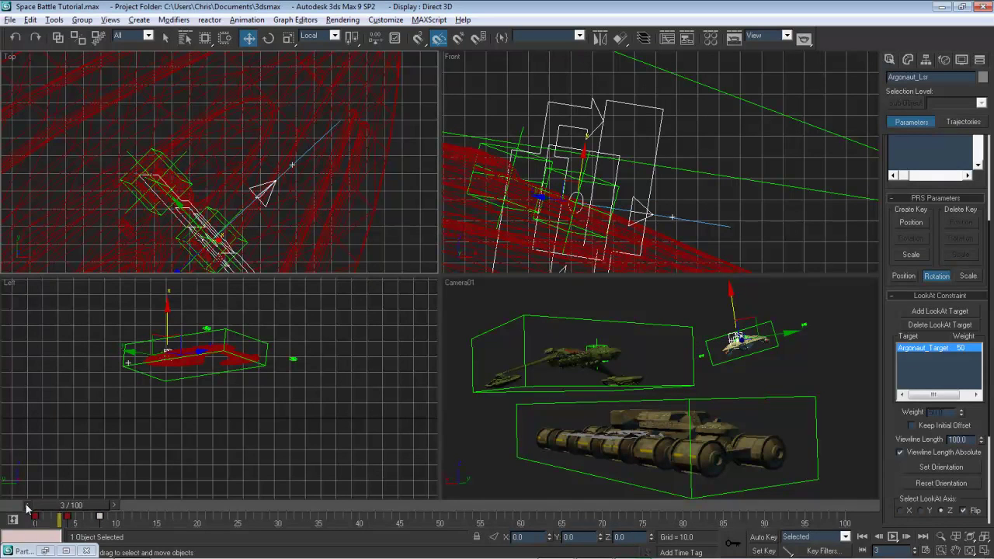
Set the Birth rate of the laser's particle event to 15 in Particle View and minimise that window
click(44, 551)
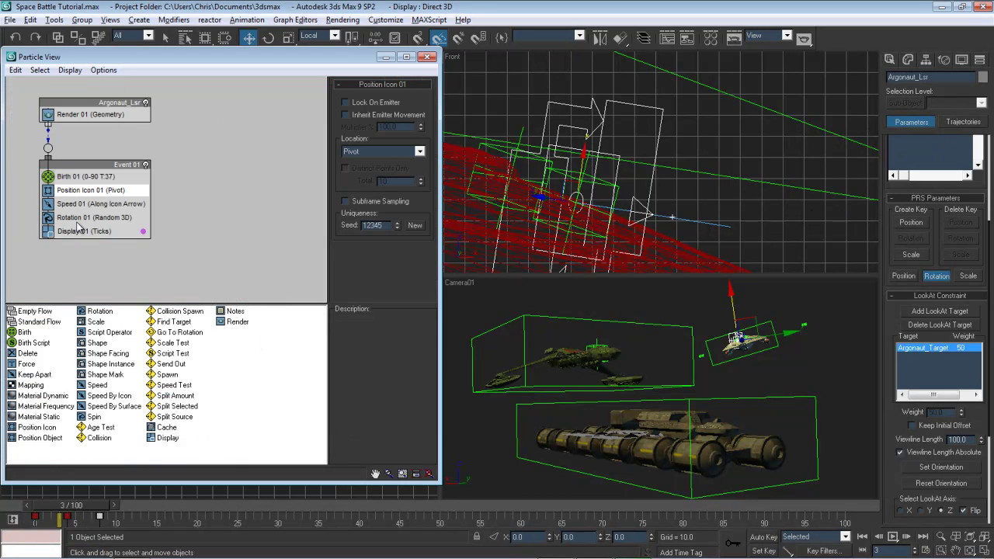
click(116, 205)
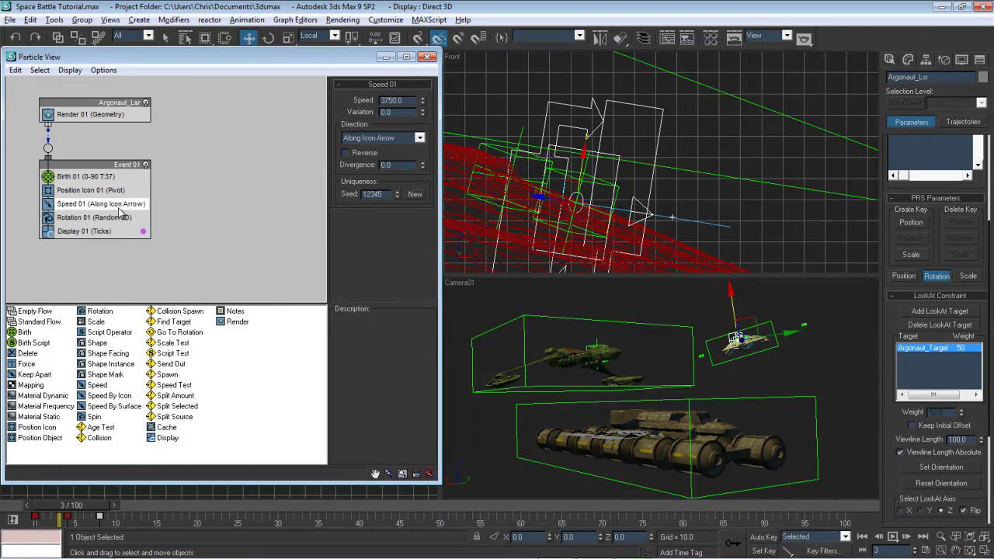
click(93, 177)
double_click(386, 139)
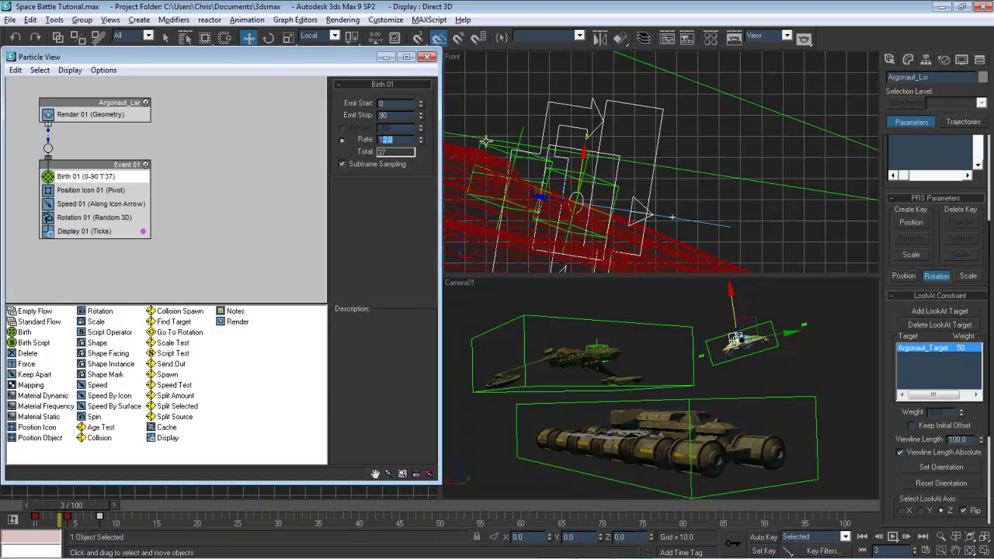
text(15)
key(Return)
click(386, 57)
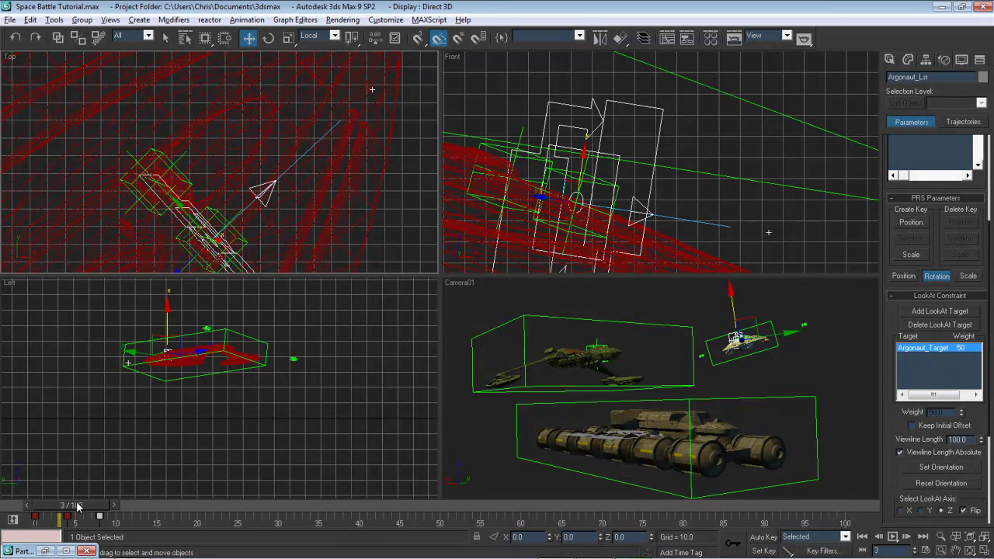
Check the first frames, then move the laser source's second and third keys to frames 2 and 4
drag(77, 504, 22, 503)
key(period)
key(period)
key(period)
drag(47, 522, 70, 507)
key(w)
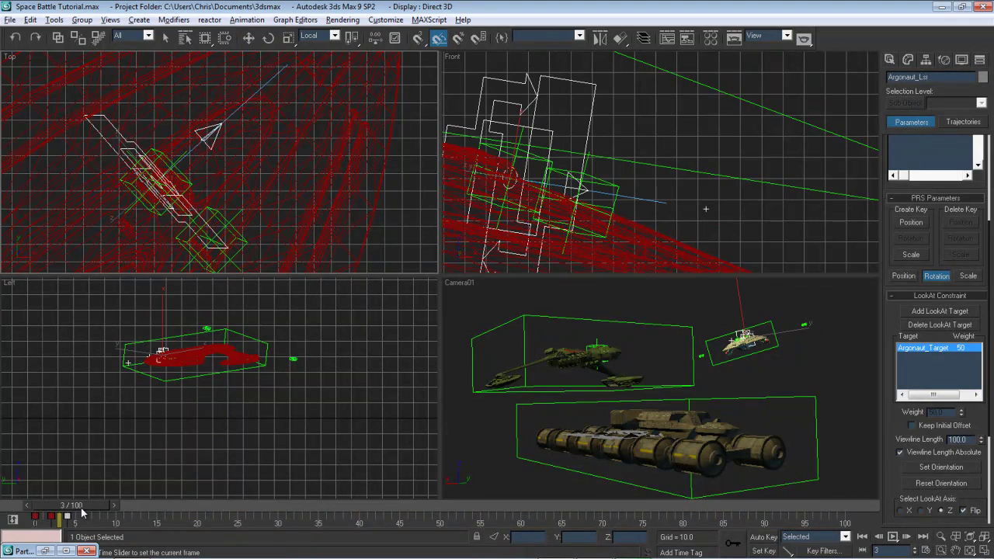
key(w)
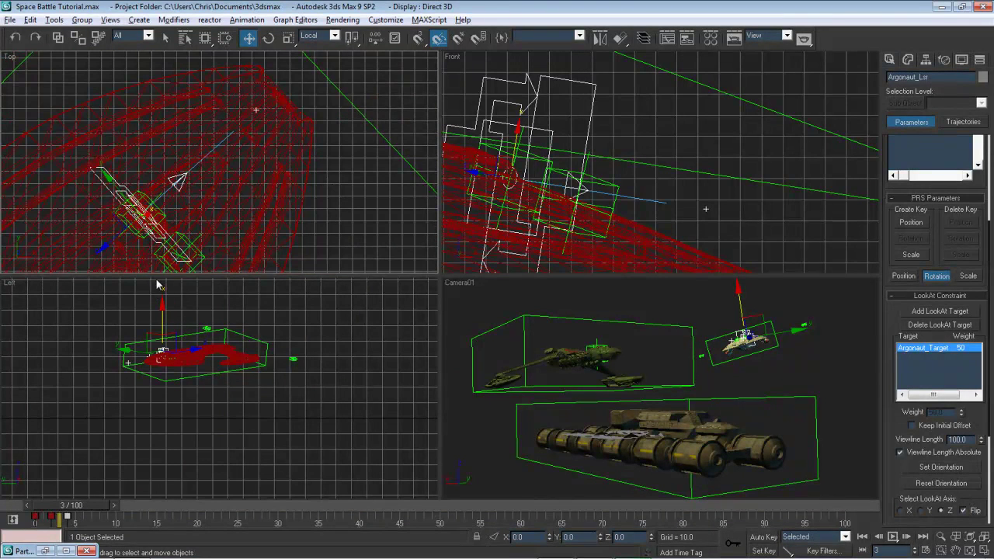
Advance the animation frame by frame from 0 to 14 to check that the laser shots alternate between the emitters
mouse_move(98, 506)
mouse_down()
mouse_move(62, 505)
mouse_move(91, 501)
mouse_up()
key(w)
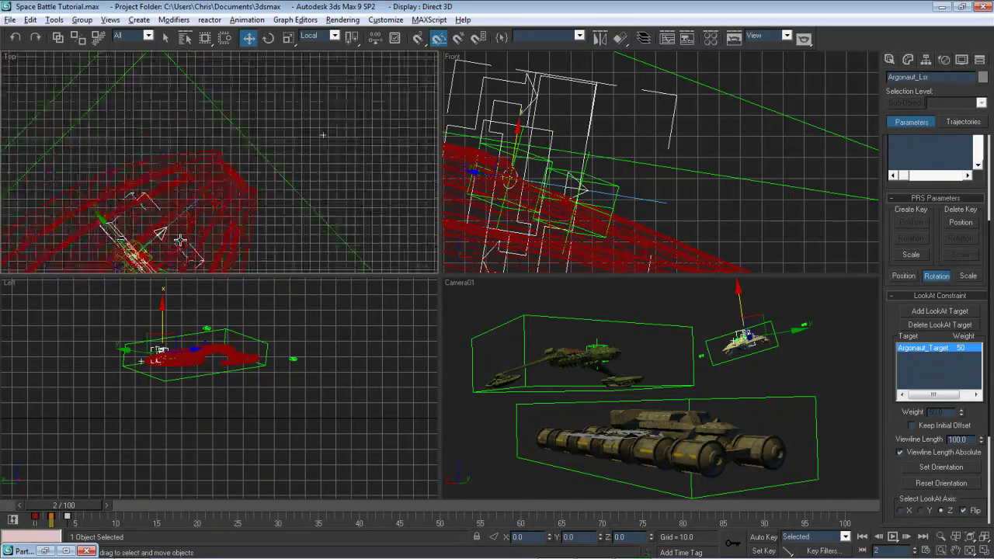
scroll(219, 162, down, 2)
drag(101, 505, 48, 508)
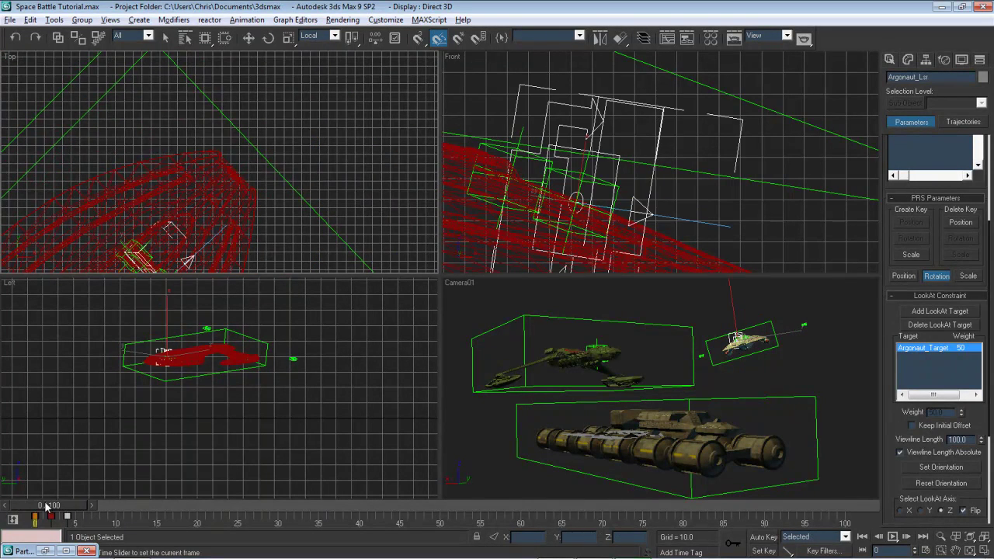
click(91, 505)
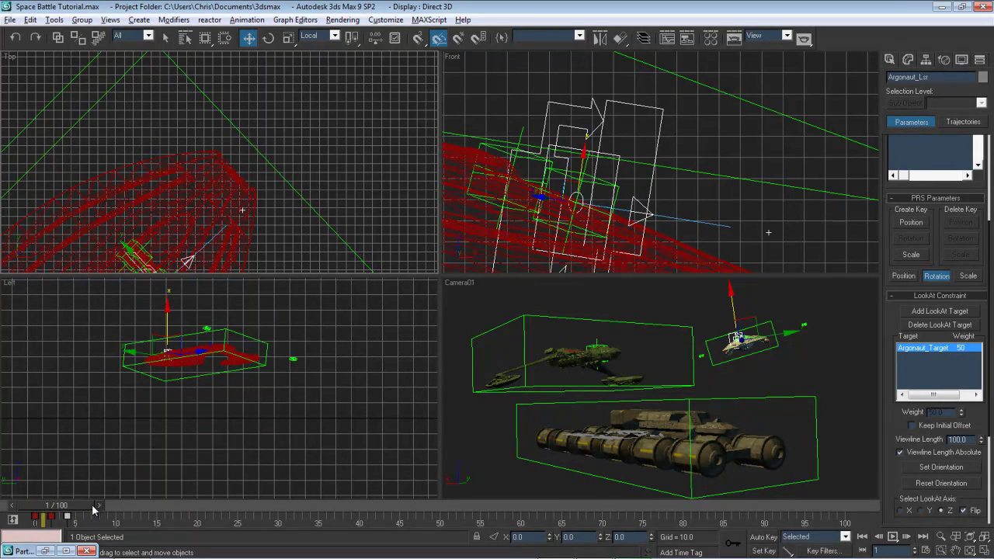
key(period)
key(period)
key(period)
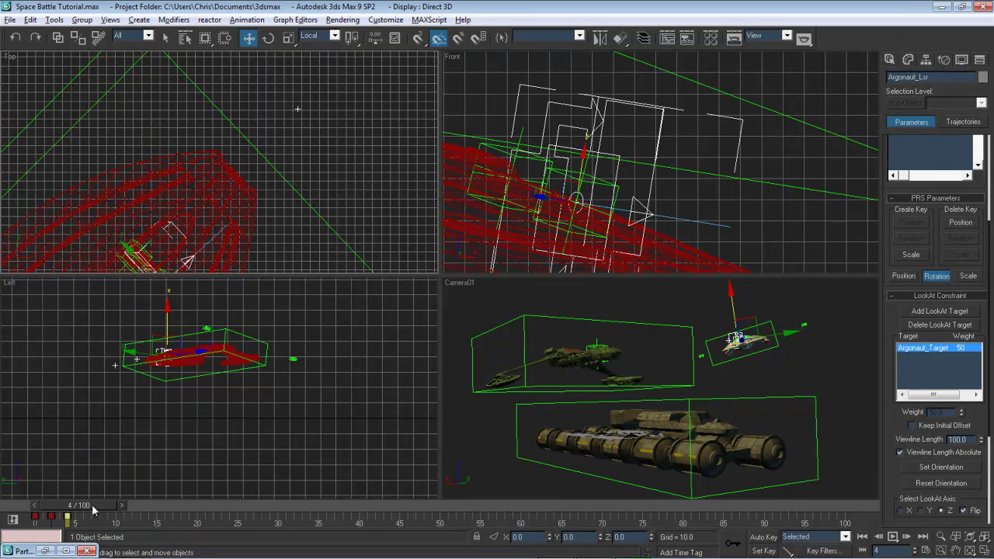
key(period)
key(period)
key(period)
key(period)
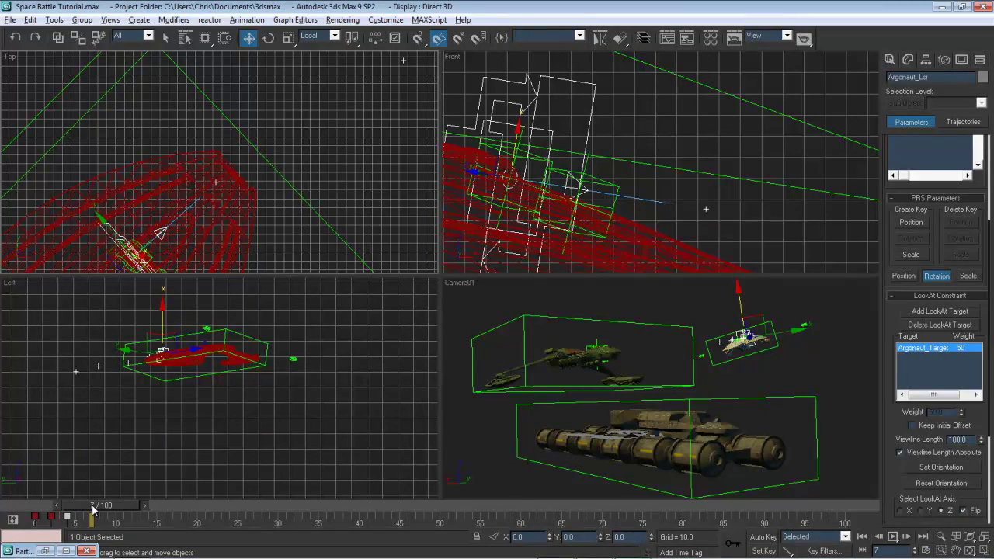
key(period)
key(period)
key(period)
key(period)
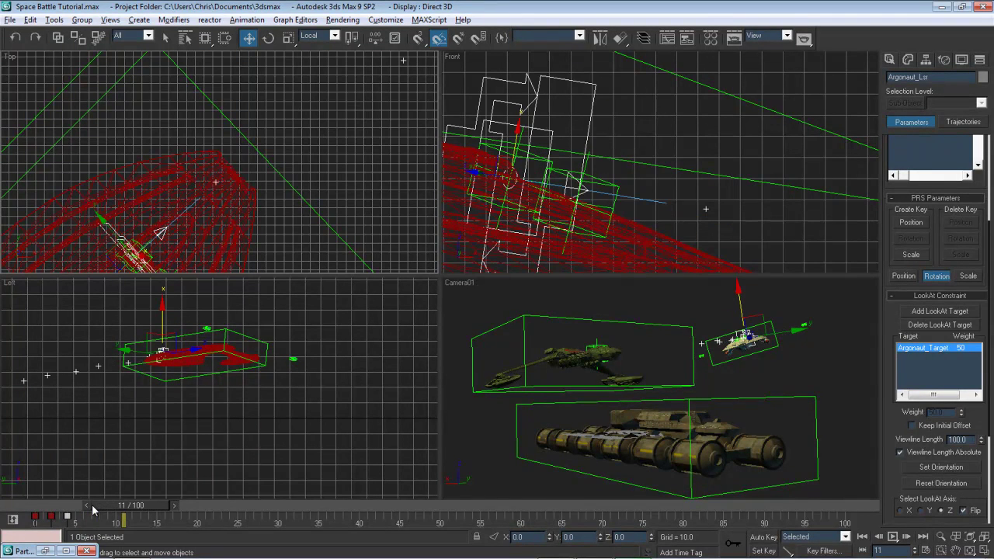
key(period)
key(period)
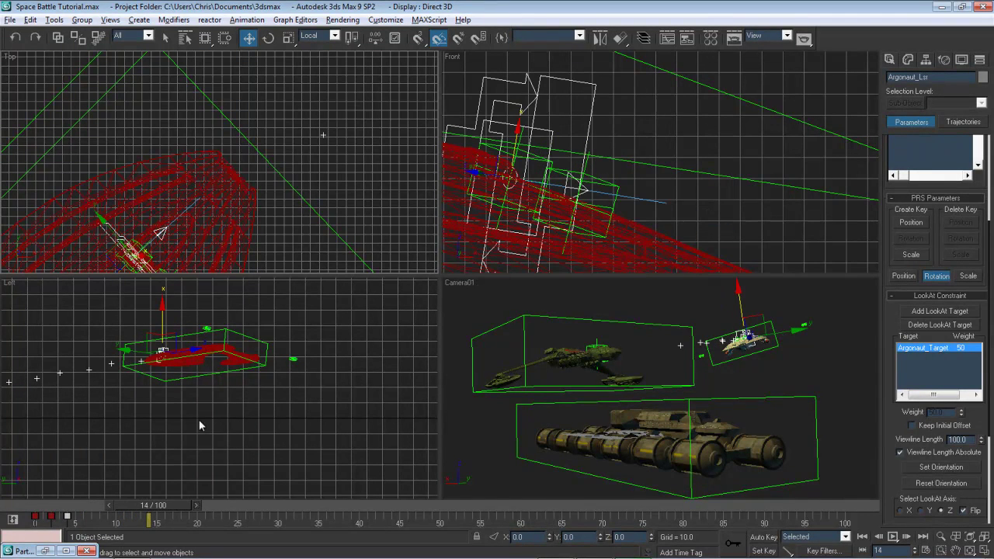
key(period)
key(period)
key(period)
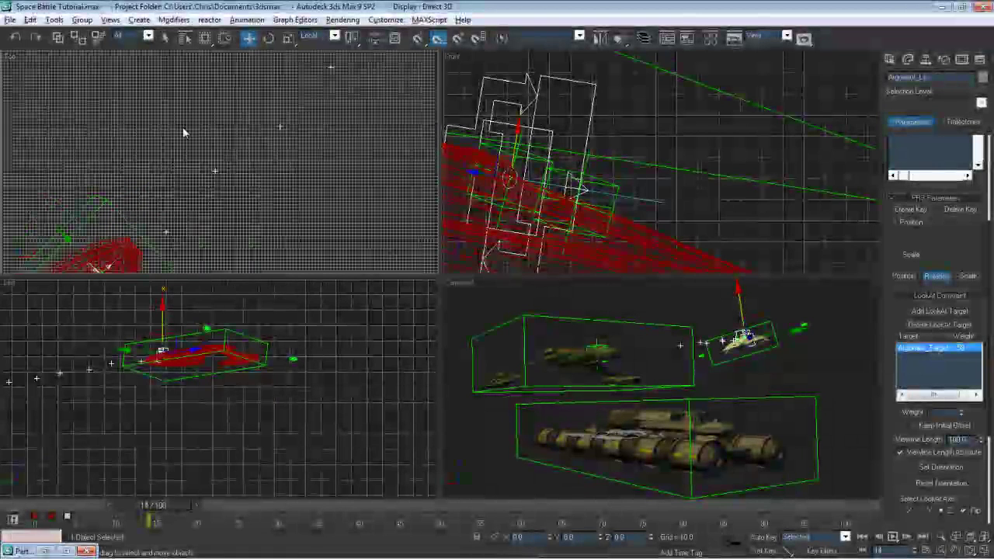
Hide the grid in the Top view and return the animation to frame 0
key(comma)
key(comma)
key(comma)
key(comma)
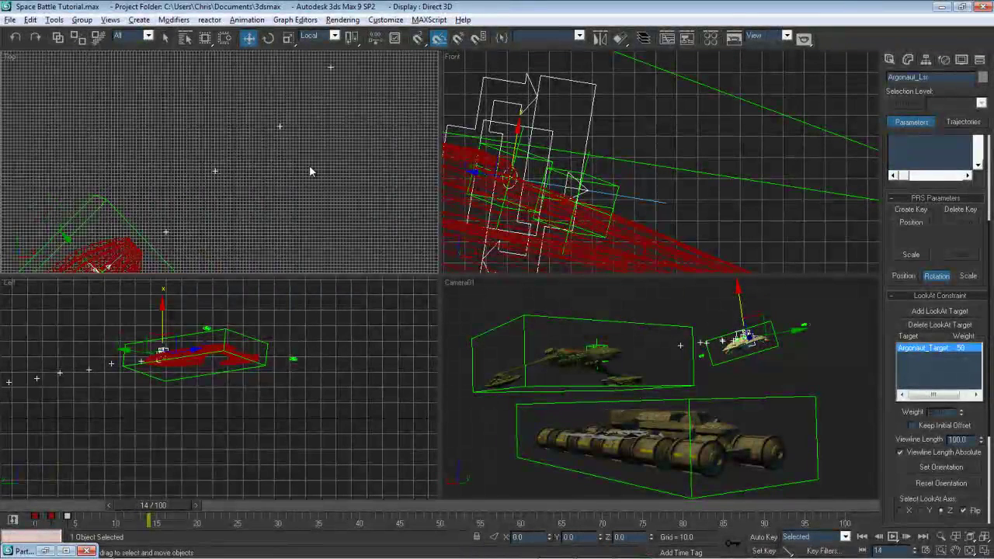
key(g)
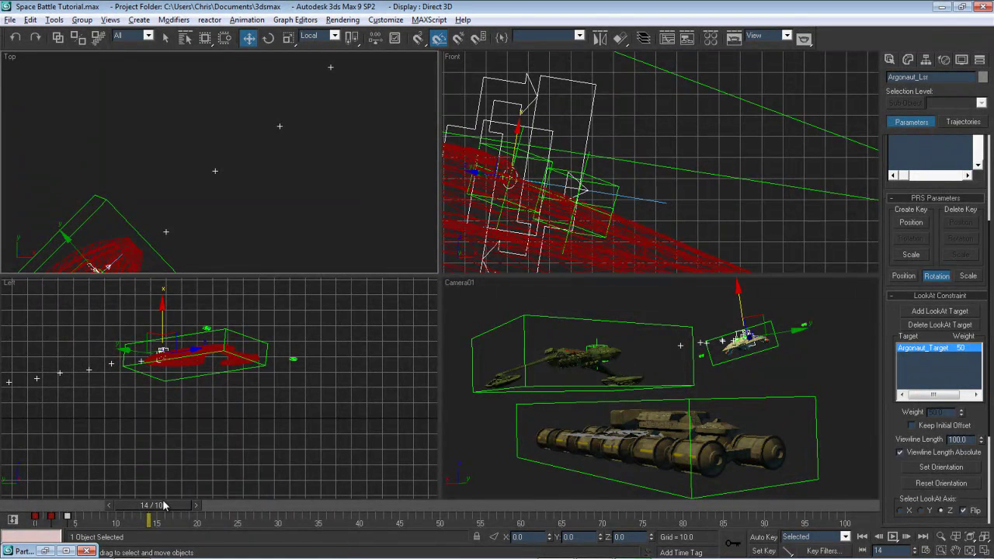
drag(163, 506, 46, 506)
key(w)
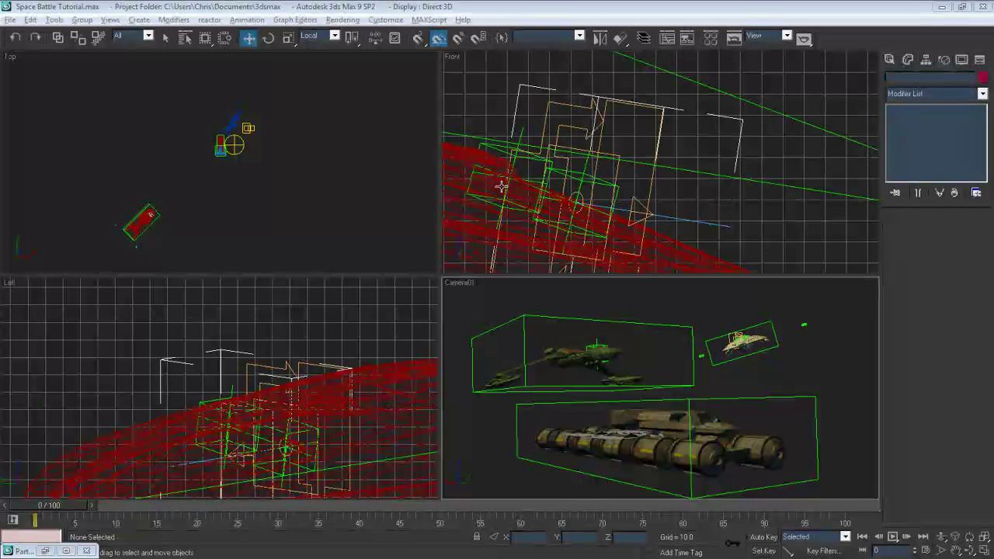
Create a UDeflector space warp in the Top view beside the ships, with an icon size of about 634
click(892, 60)
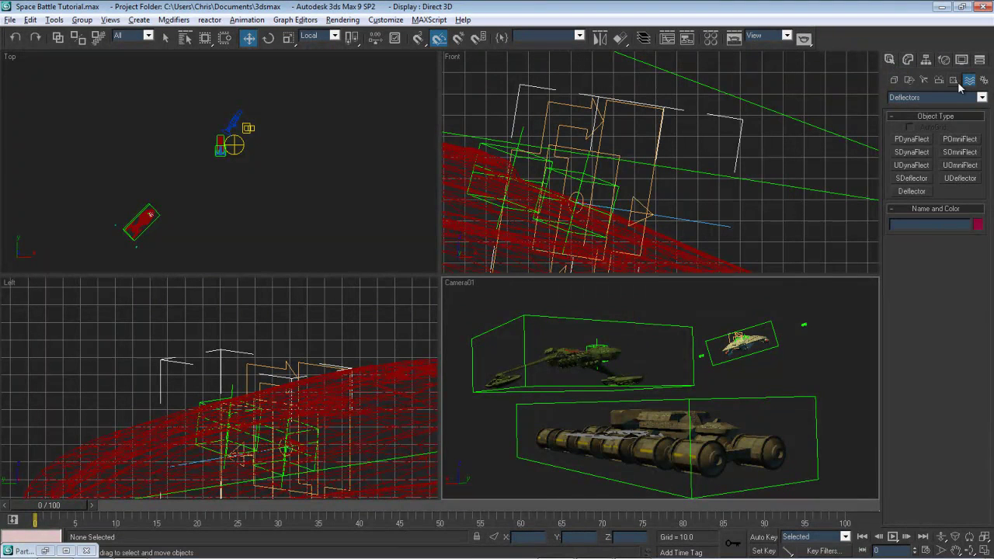
click(981, 97)
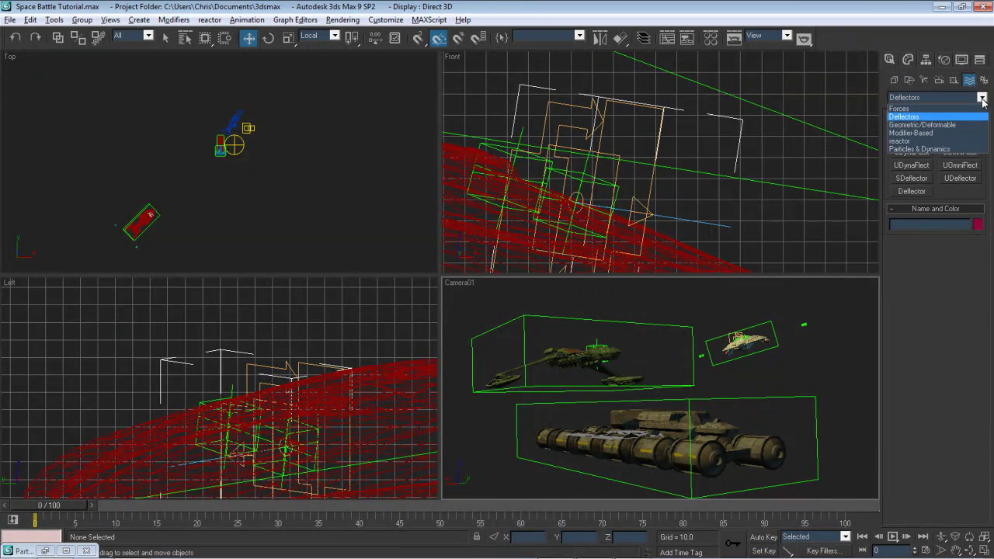
click(905, 117)
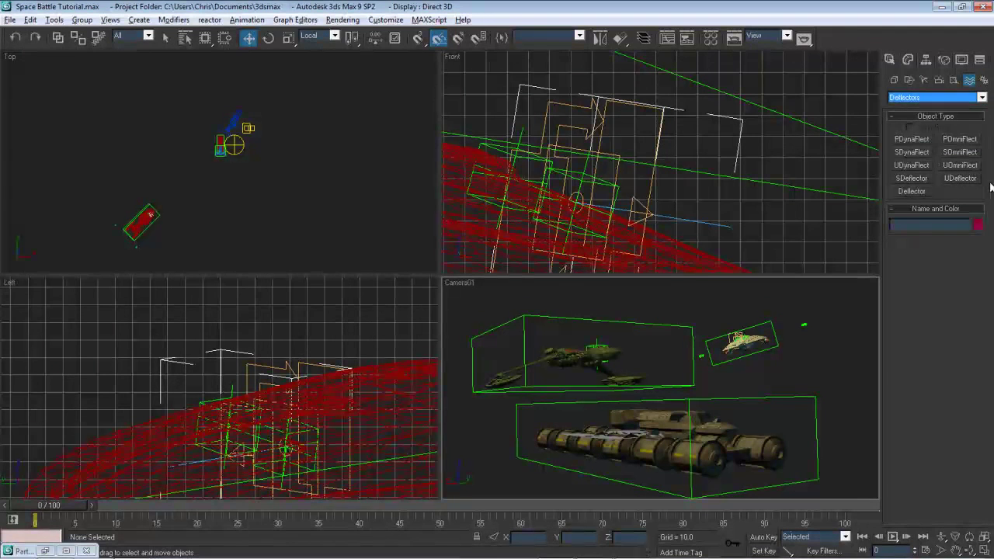
click(971, 178)
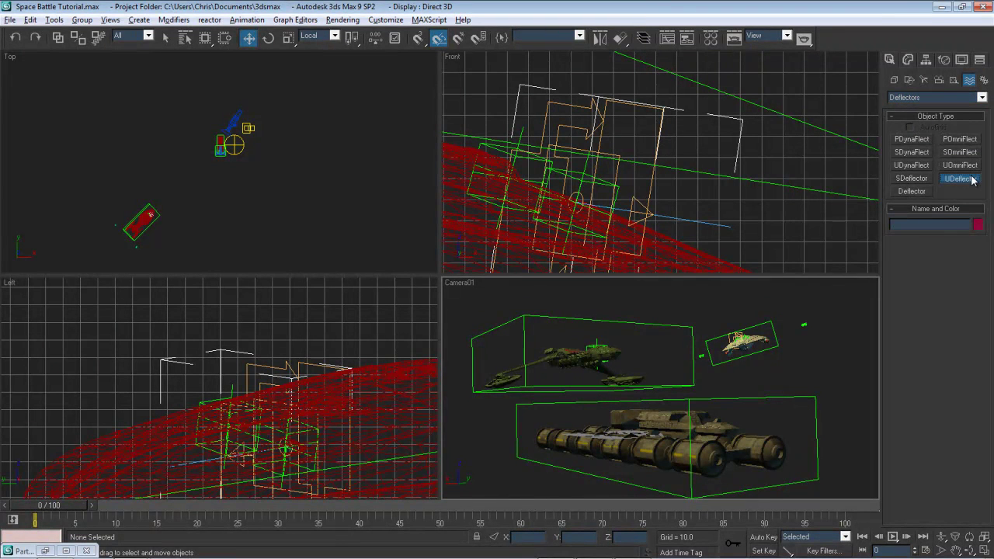
click(298, 225)
drag(300, 224, 322, 204)
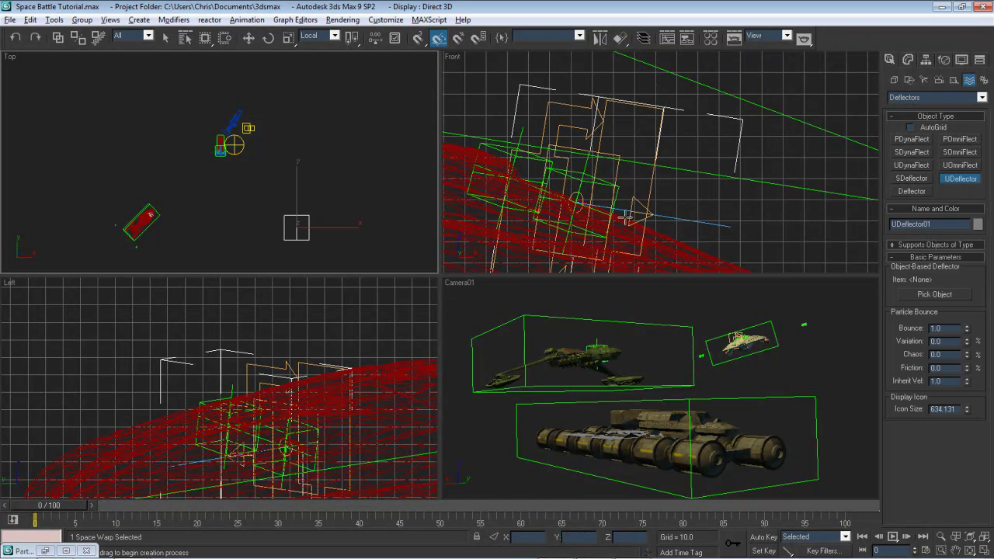
Rename the new deflector D5_Deflector and assign the D5 Tanker ship as its deflecting object
click(963, 224)
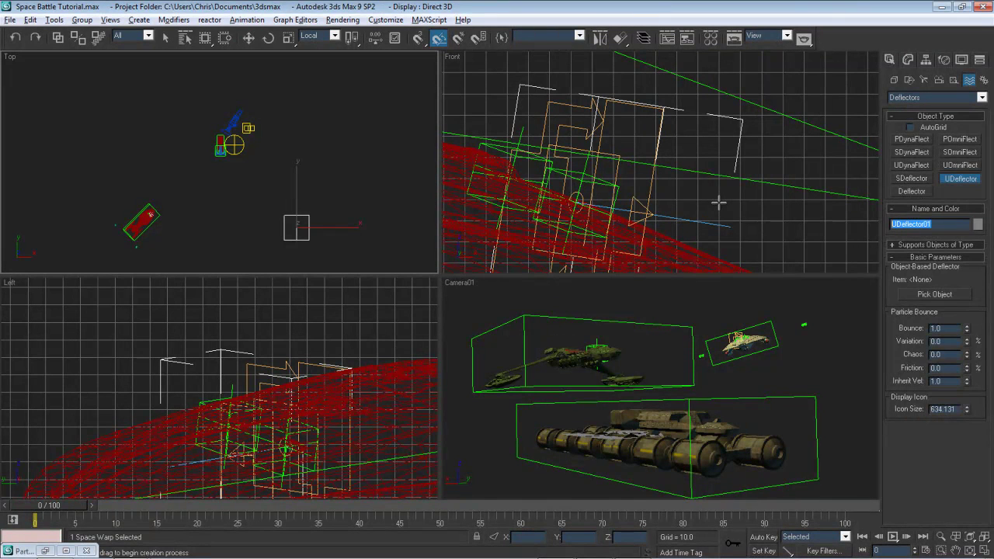
text(D5_)
click(928, 294)
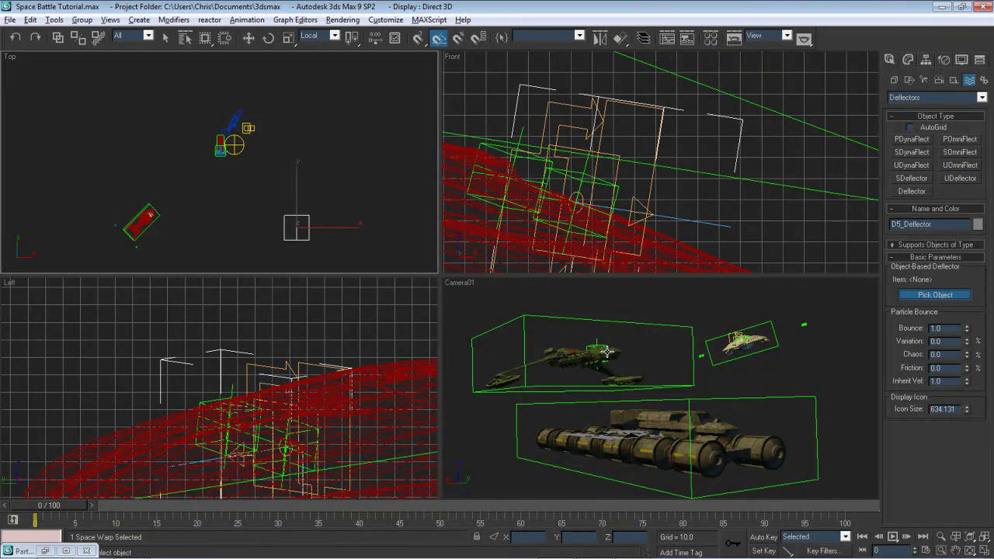
click(610, 352)
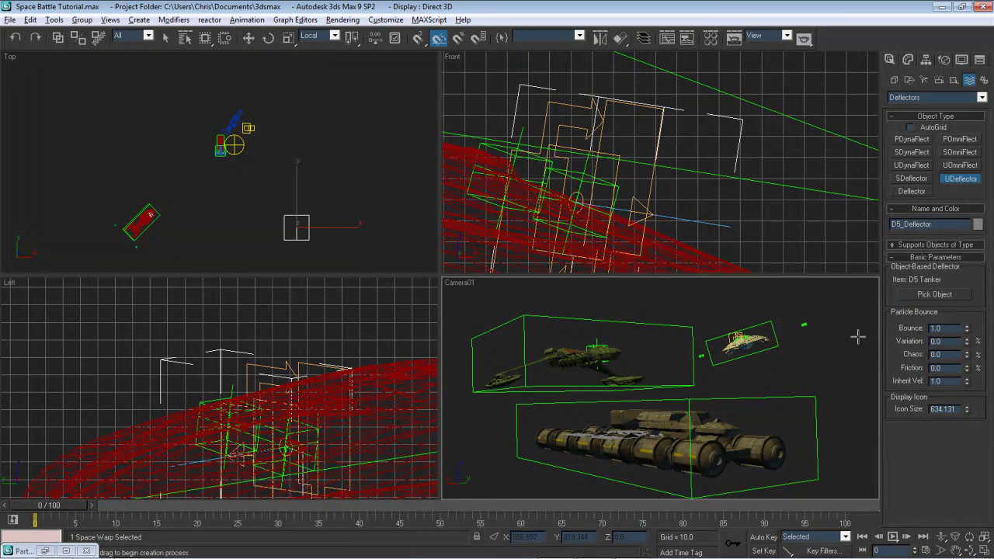
Set the D5 deflector's Bounce and Inherit Vel to 0
right_click(968, 331)
scroll(220, 171, up, 5)
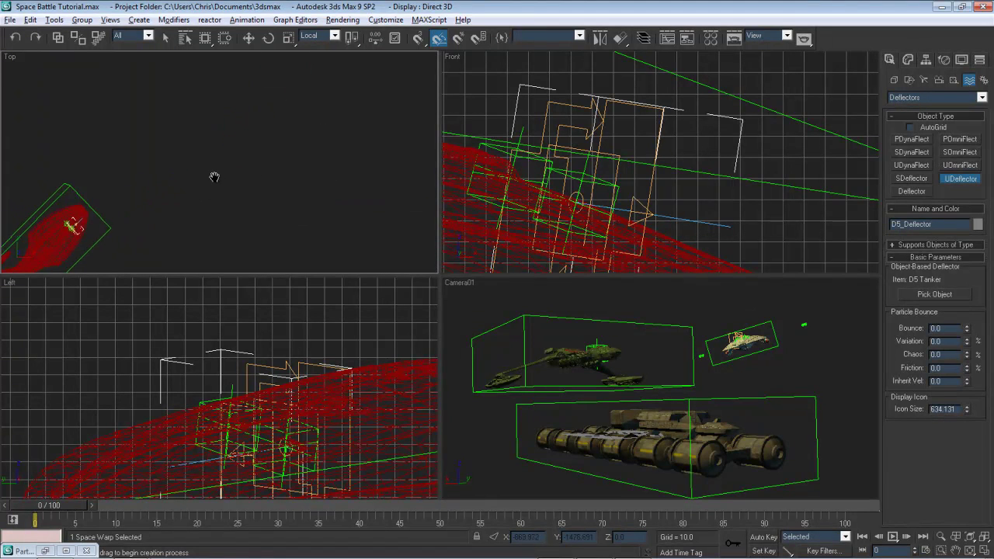
middle_drag(214, 177, 249, 173)
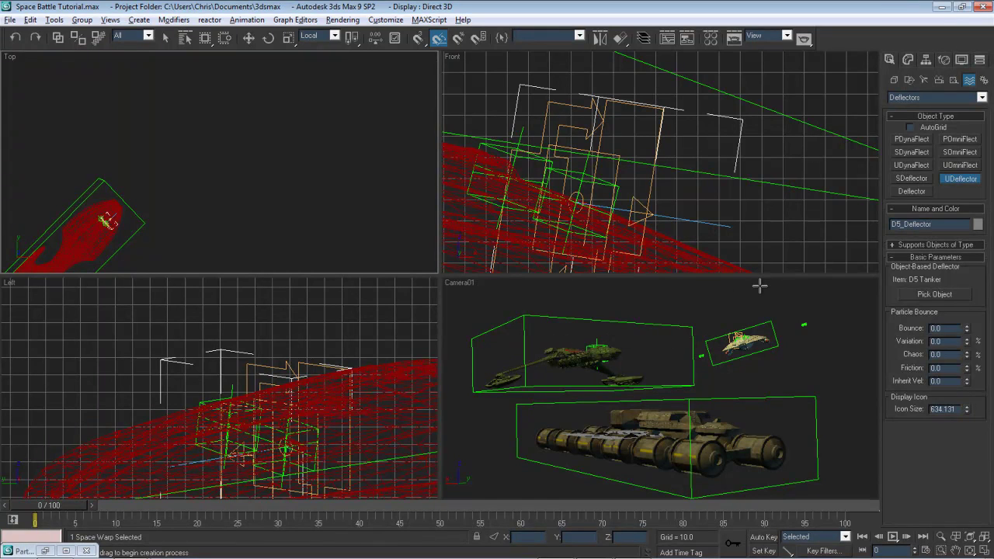
Create a new particle event with a Shape Facing operator and wire it to a Collision test added to Event 01
scroll(236, 165, down, 3)
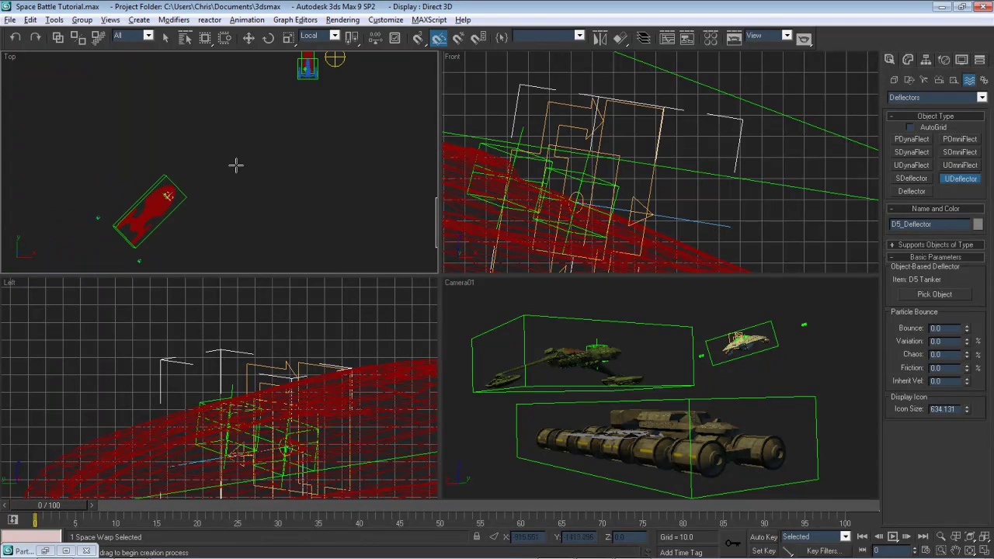
middle_drag(253, 160, 220, 213)
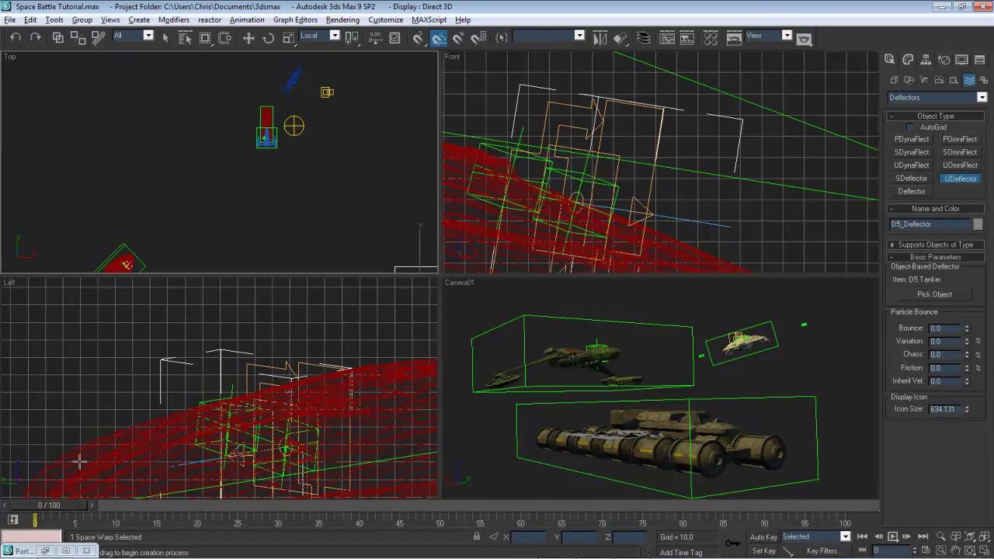
click(48, 552)
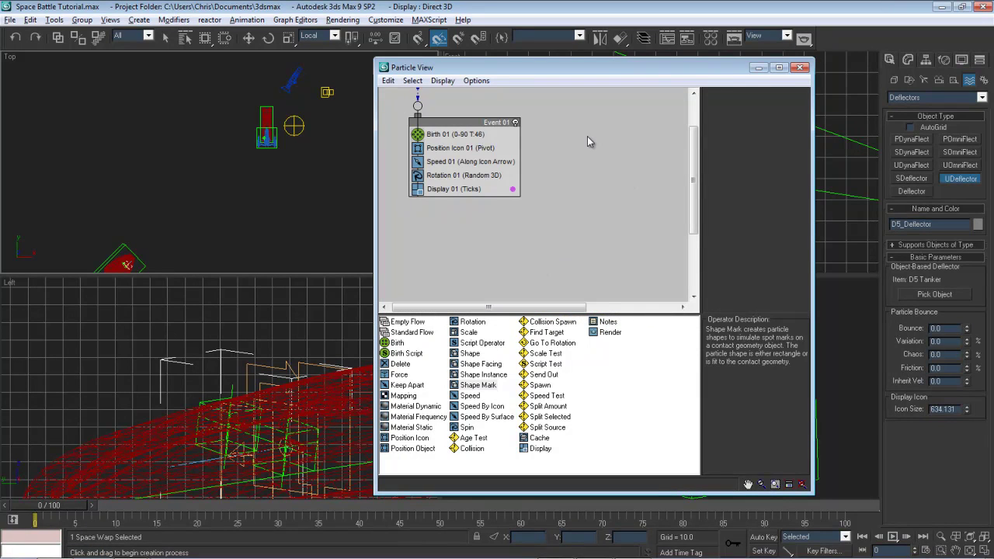
middle_drag(588, 139, 640, 197)
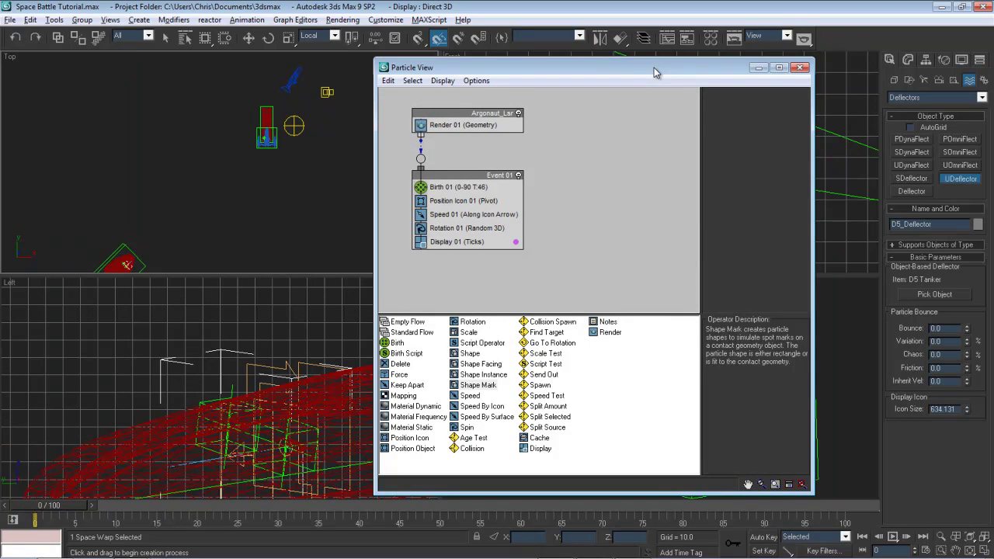
drag(655, 72, 634, 69)
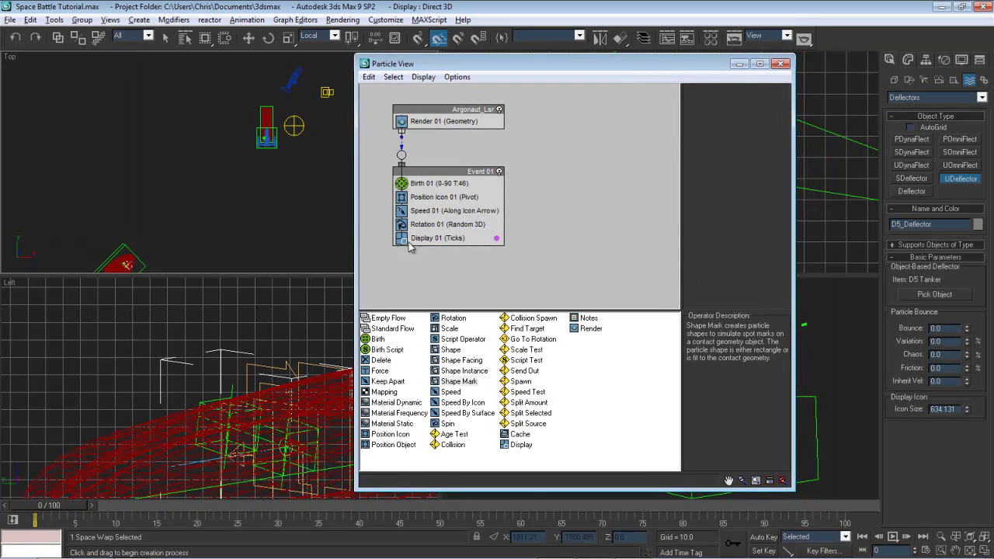
drag(464, 362, 404, 284)
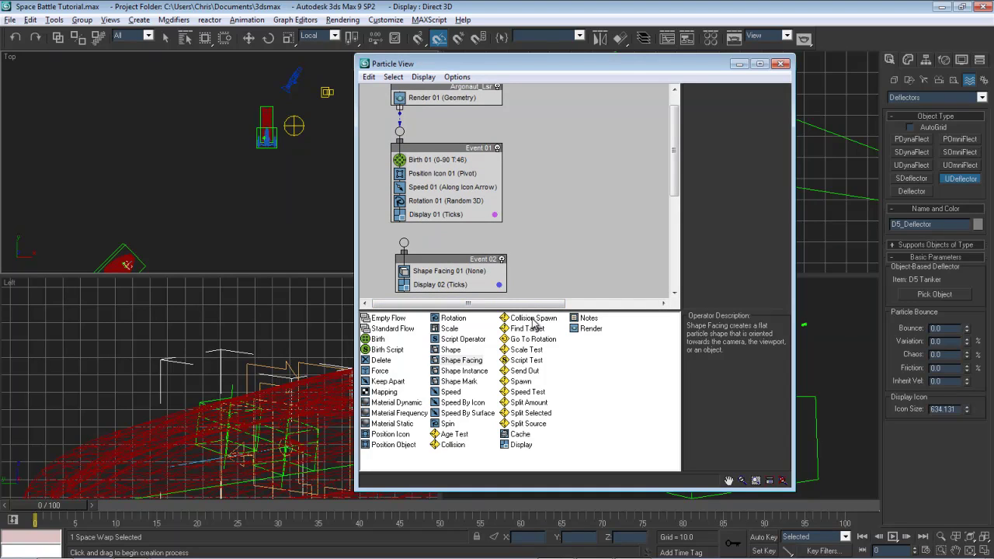
drag(452, 444, 463, 221)
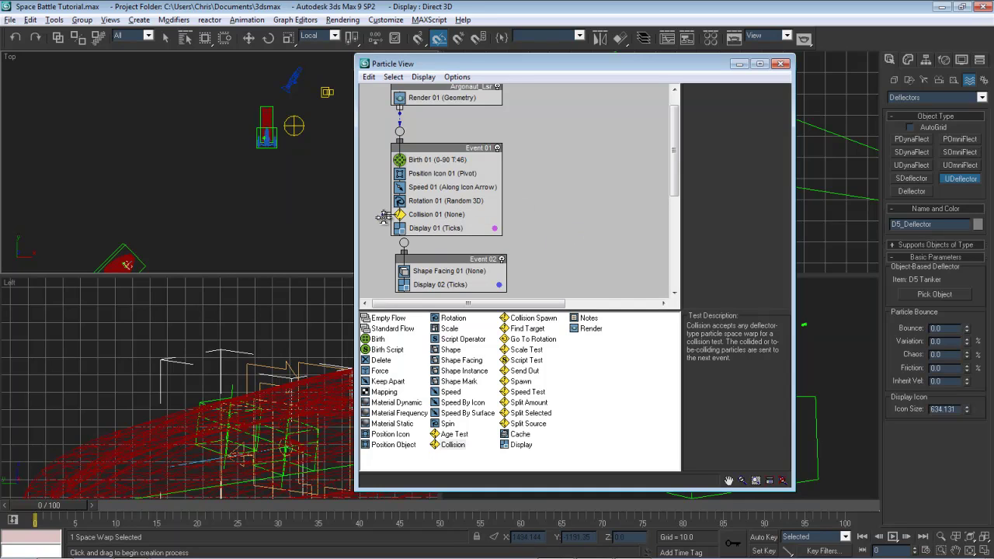
drag(383, 215, 404, 243)
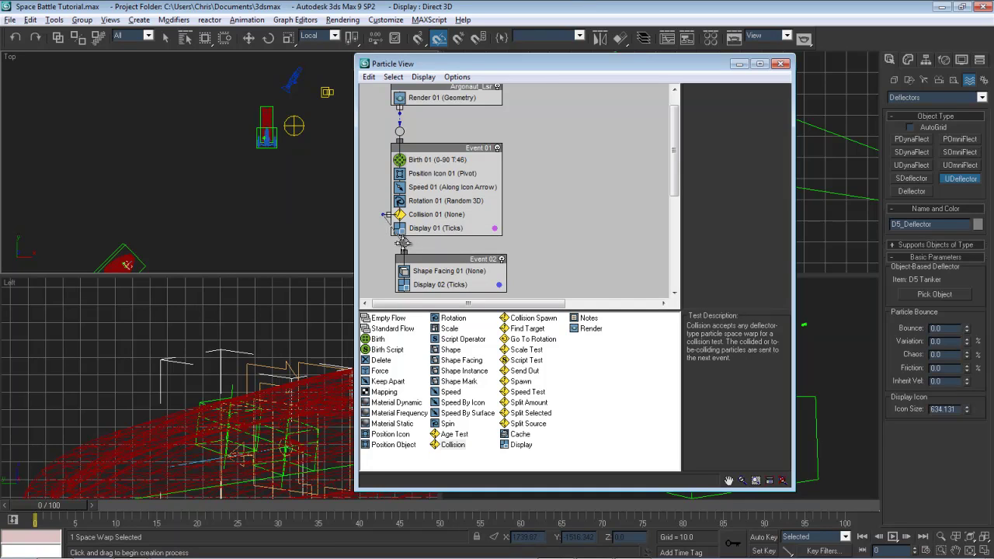
Assign D5_Deflector as the deflector of the Collision 01 test and set the collision speed to Stop
click(445, 216)
click(703, 146)
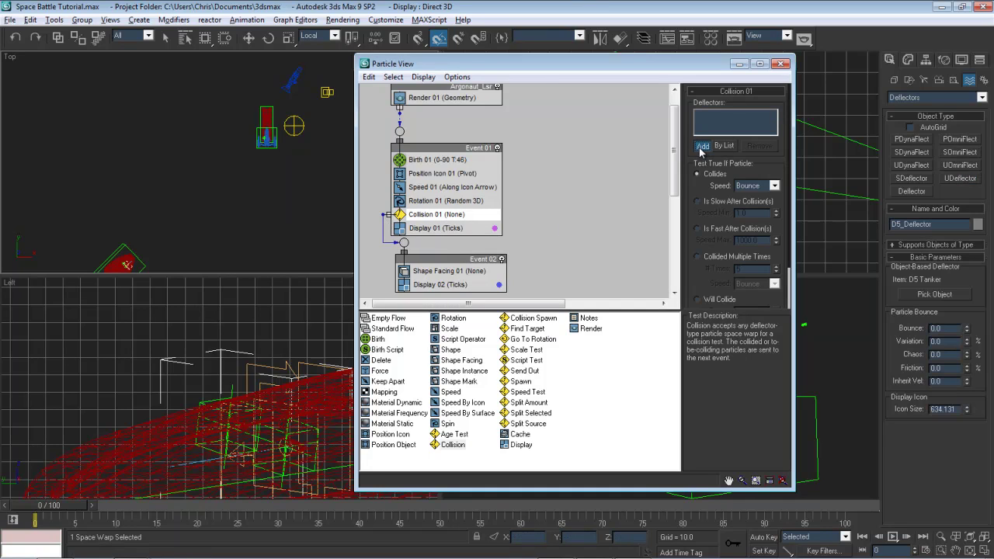
middle_drag(295, 180, 197, 189)
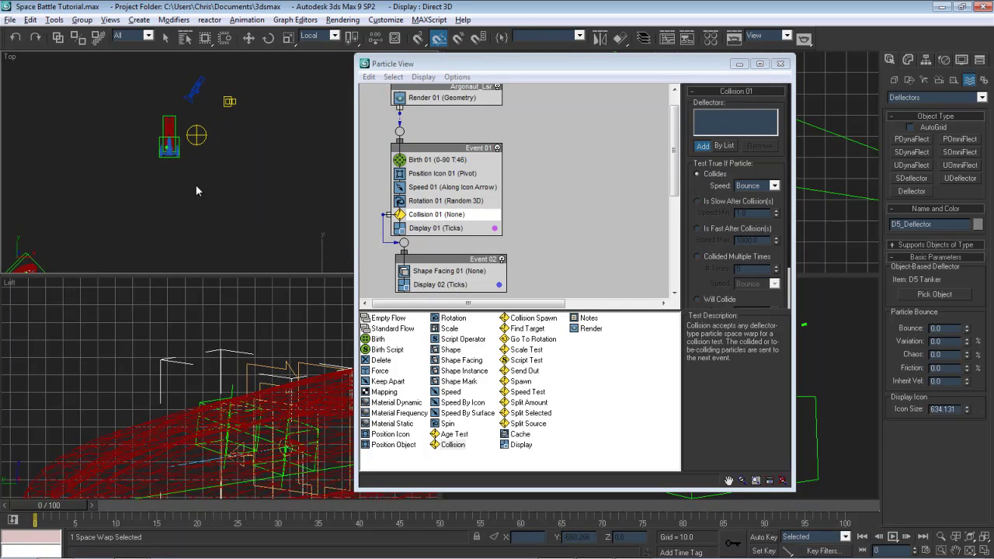
middle_drag(300, 207, 261, 100)
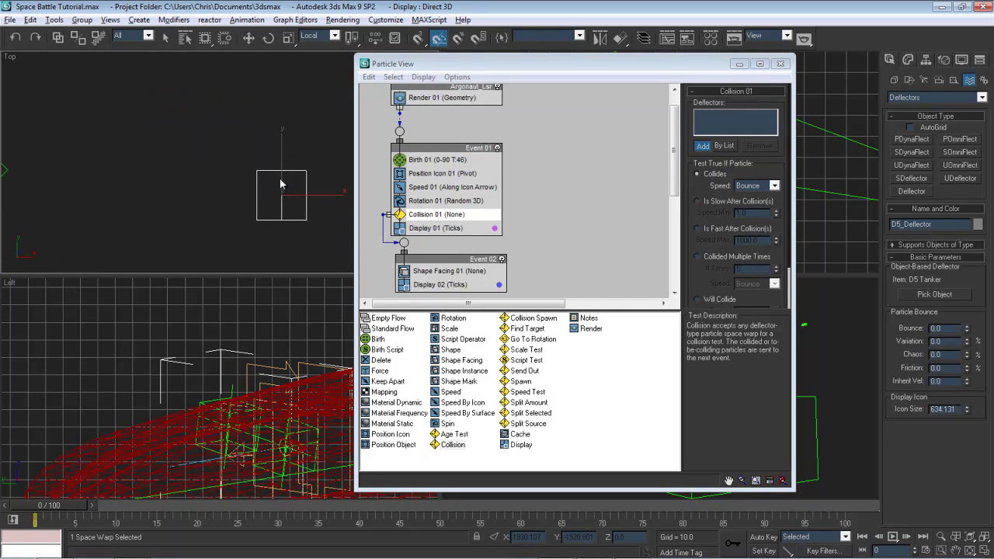
click(304, 218)
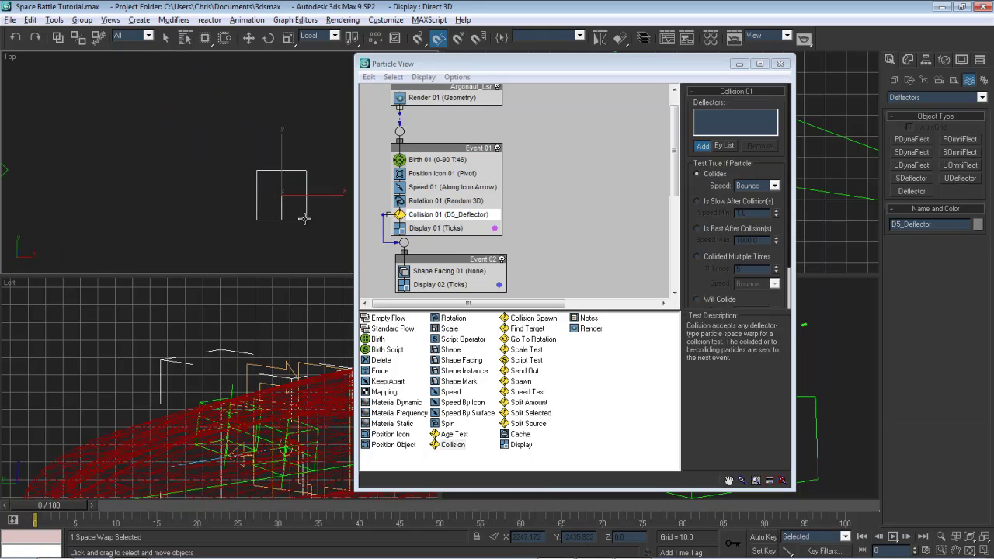
click(757, 186)
click(750, 213)
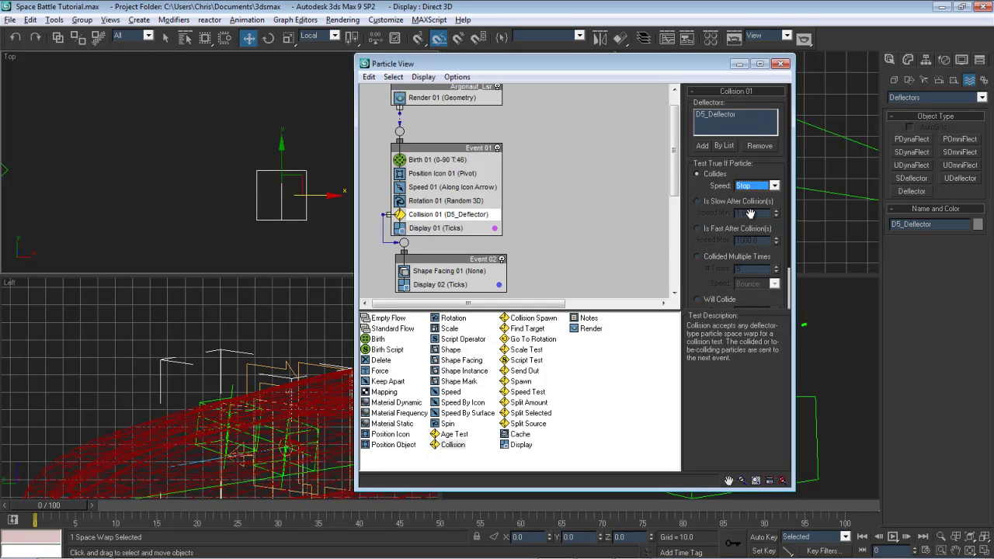
scroll(716, 158, down, 2)
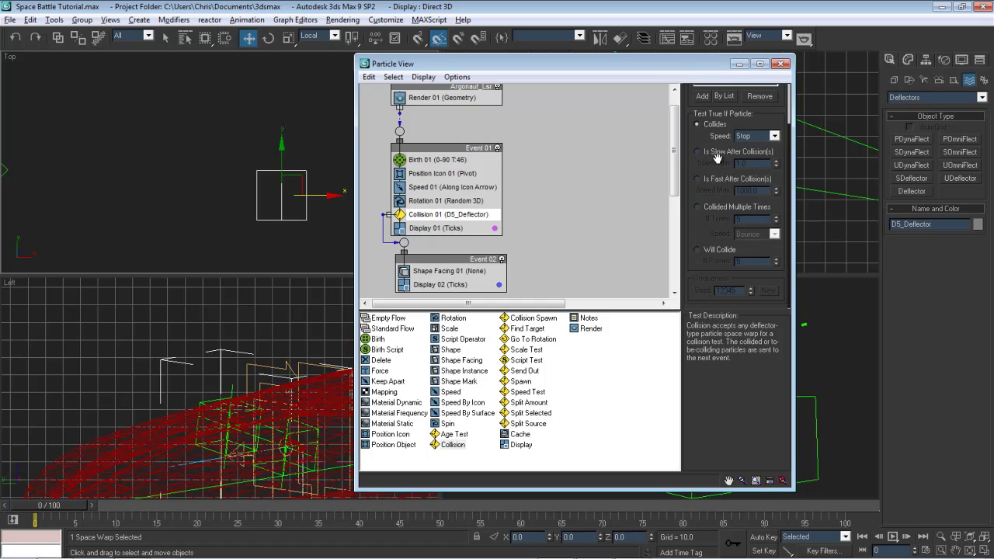
Set Camera01 as the look-at object of the Shape Facing 01 operator in Event 02
click(444, 272)
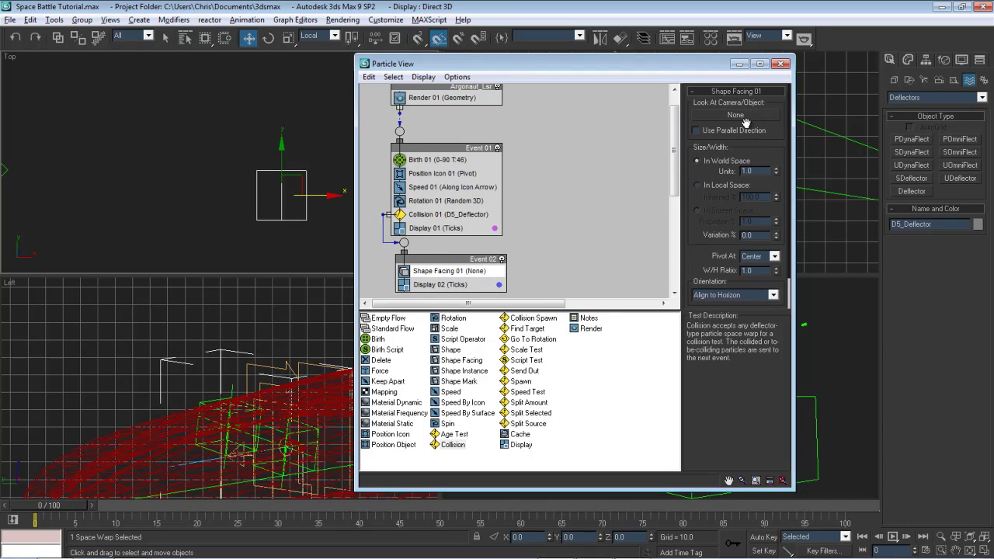
click(739, 64)
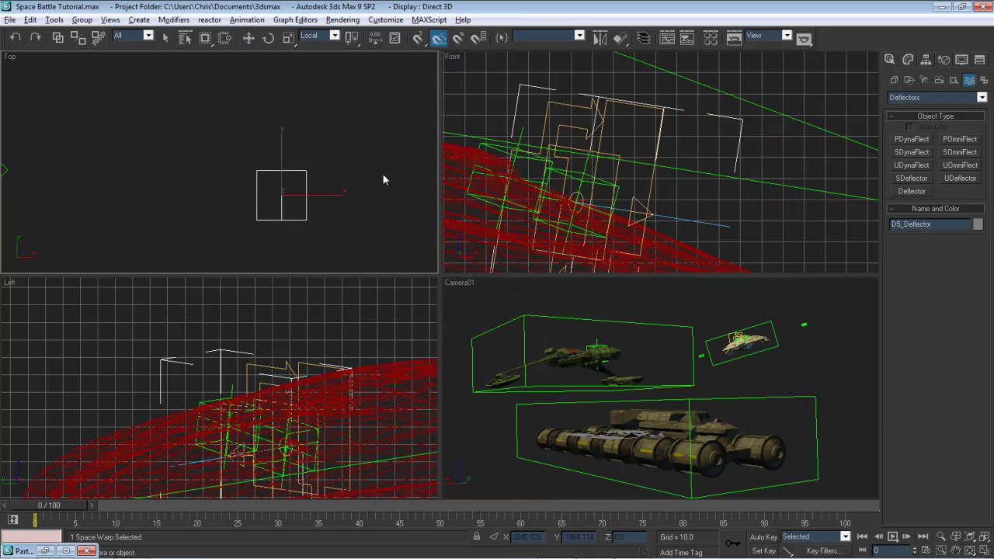
scroll(232, 159, down, 8)
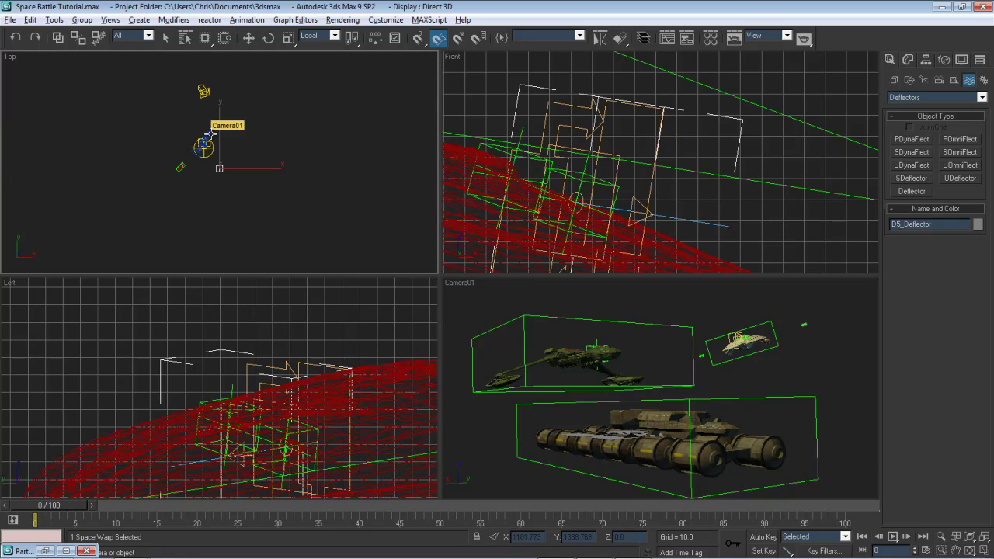
key(w)
click(45, 551)
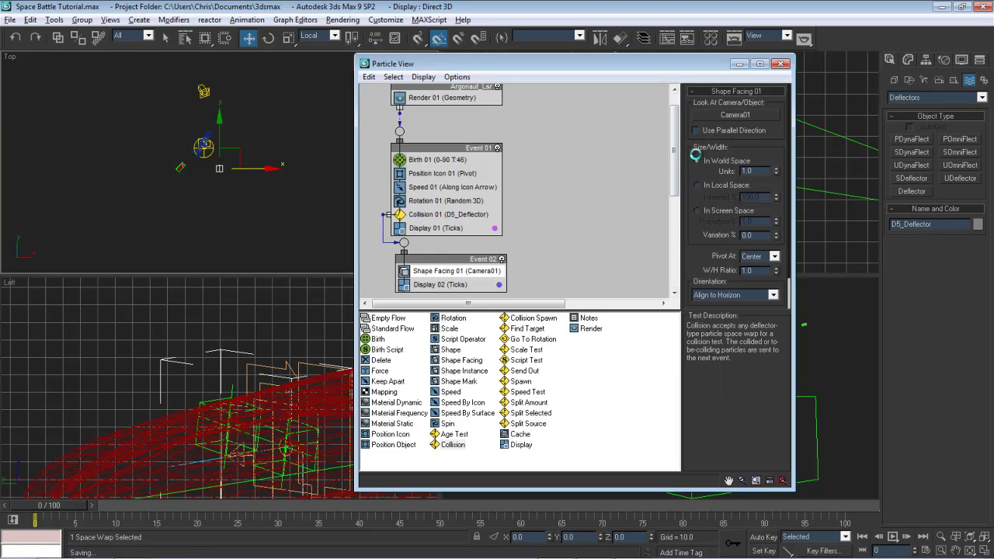
drag(676, 140, 673, 168)
drag(765, 146, 758, 78)
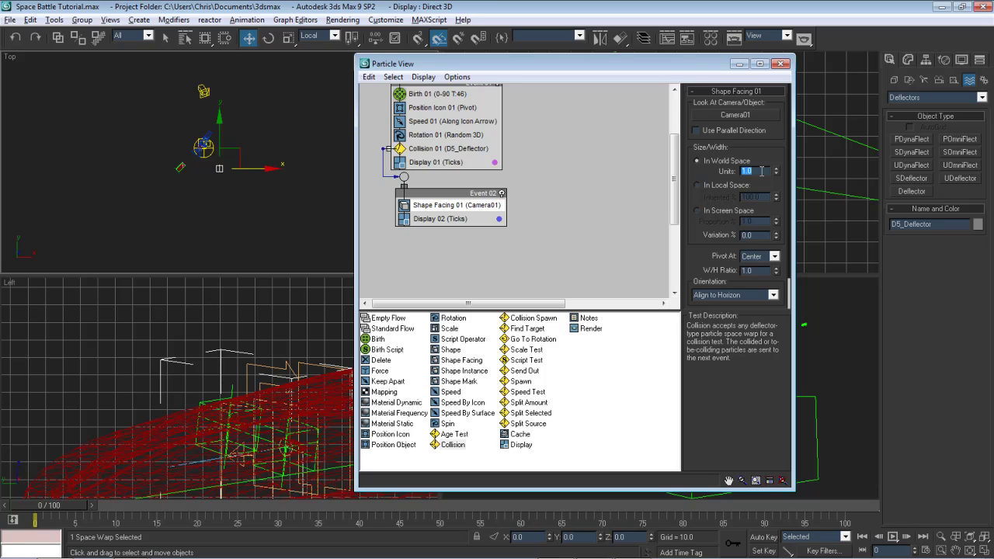
Set the Display 02 operator's type in Event 02 to Bounding Boxes
click(458, 221)
click(456, 220)
click(774, 110)
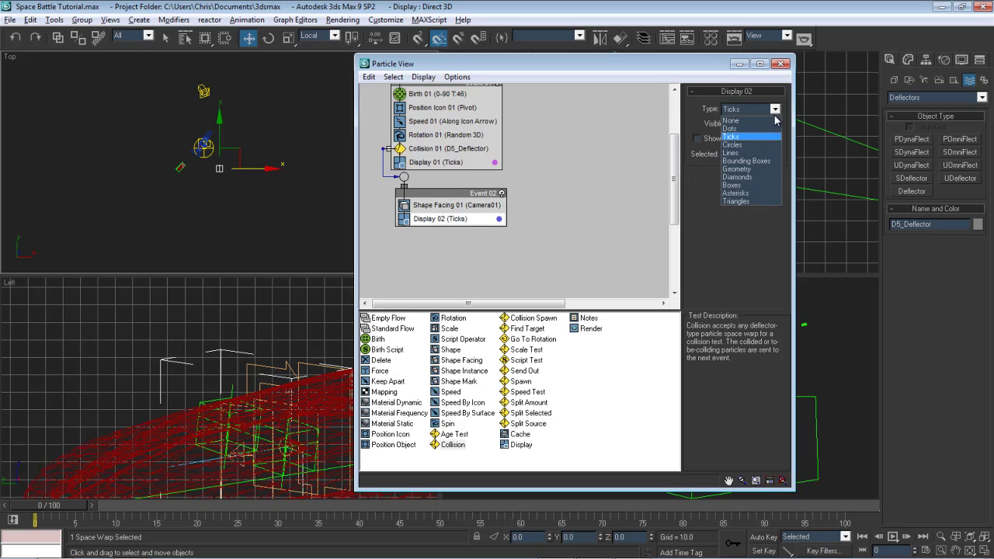
click(749, 161)
drag(707, 74, 426, 70)
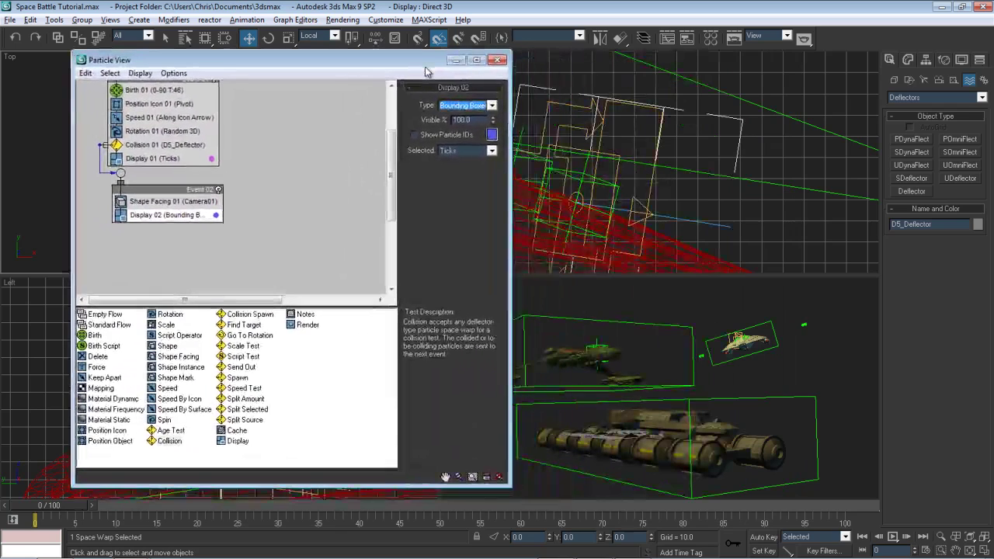
Advance the animation to frame 28 and examine in the Top view where the laser particles meet the target ship
drag(67, 512, 199, 506)
drag(219, 466, 286, 456)
key(w)
drag(360, 62, 583, 59)
middle_drag(185, 166, 299, 212)
scroll(197, 180, up, 3)
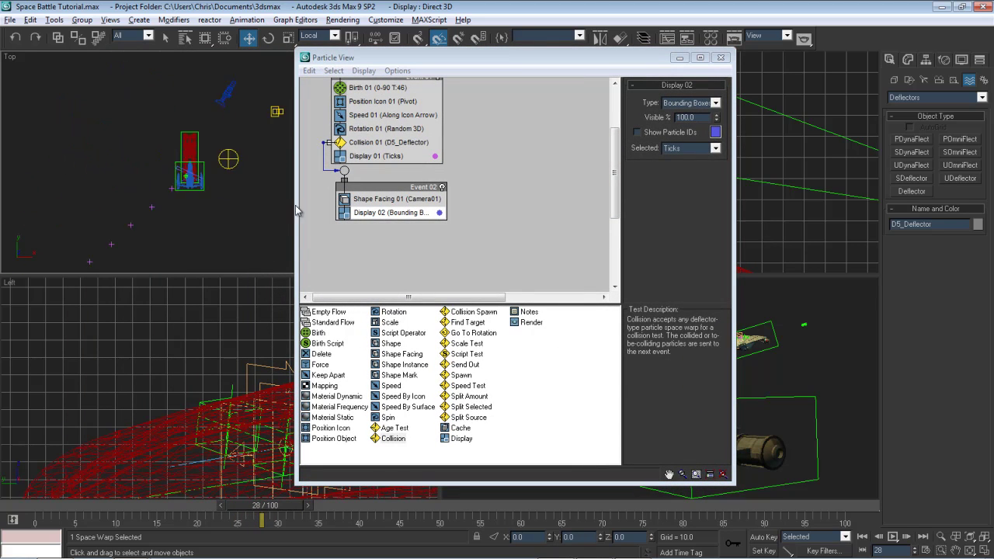
scroll(199, 180, up, 3)
middle_drag(123, 177, 190, 160)
scroll(202, 158, up, 1)
scroll(202, 158, up, 3)
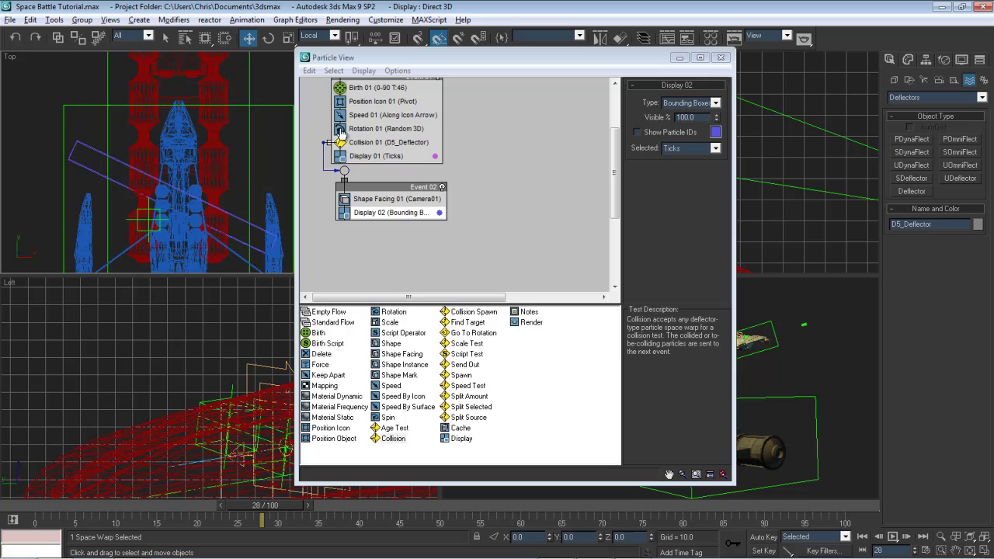
drag(608, 64, 654, 62)
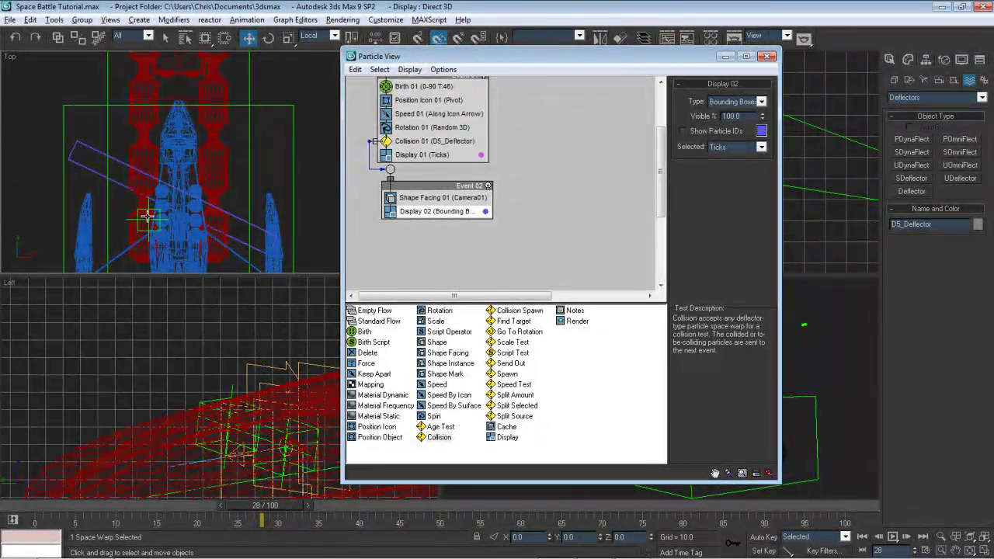
Select the Argonaut_Target helper, turn on Auto Key from frame 0 and go to frame 90
click(148, 219)
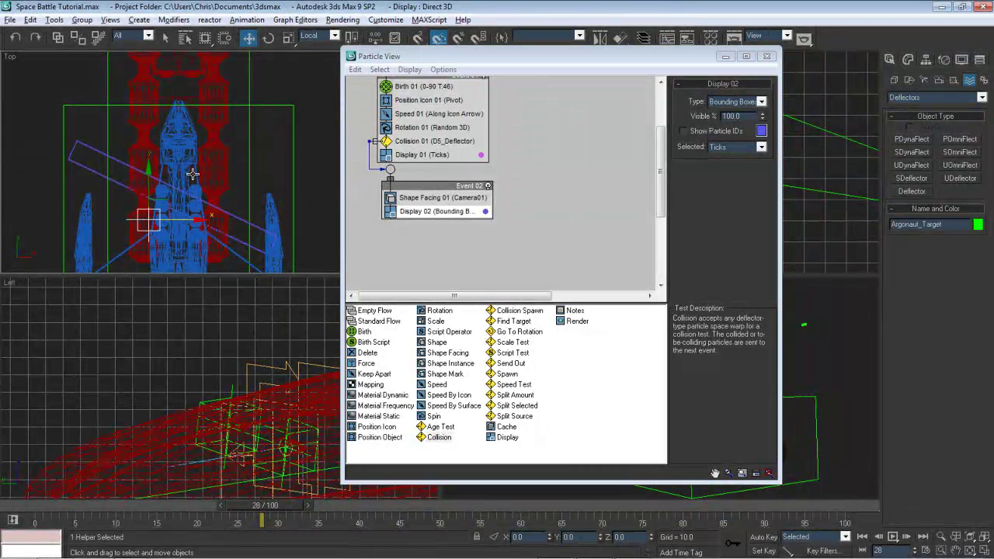
drag(264, 505, 34, 505)
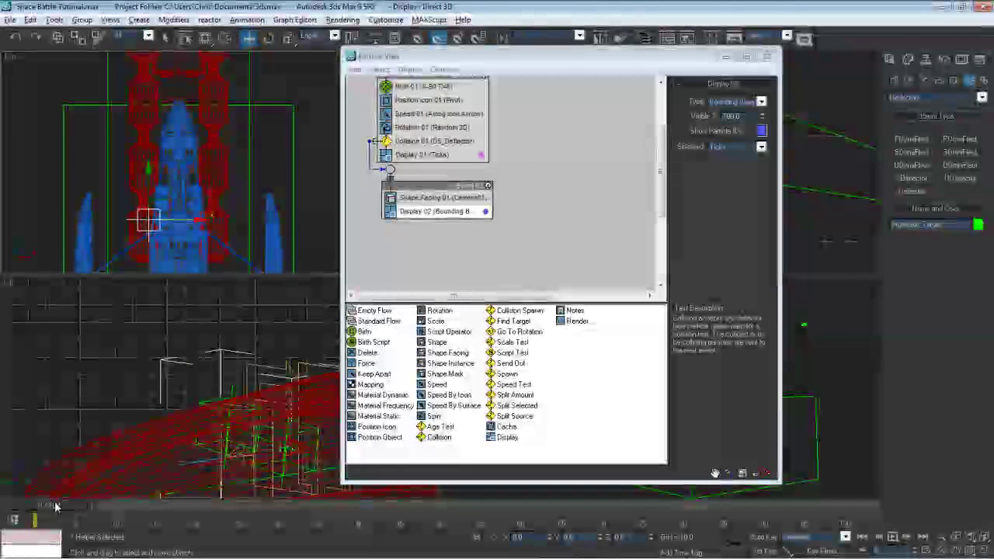
click(768, 538)
click(765, 506)
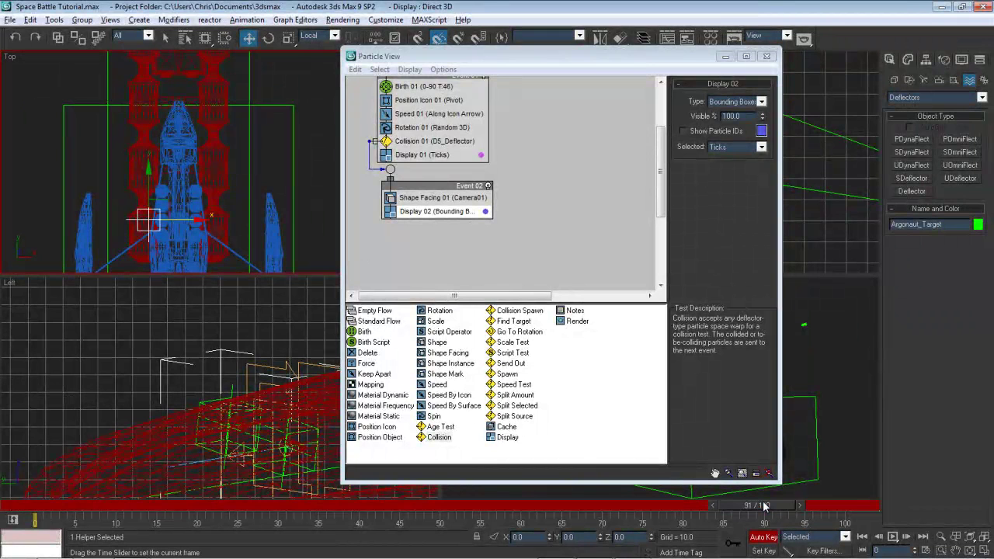
drag(769, 506, 761, 509)
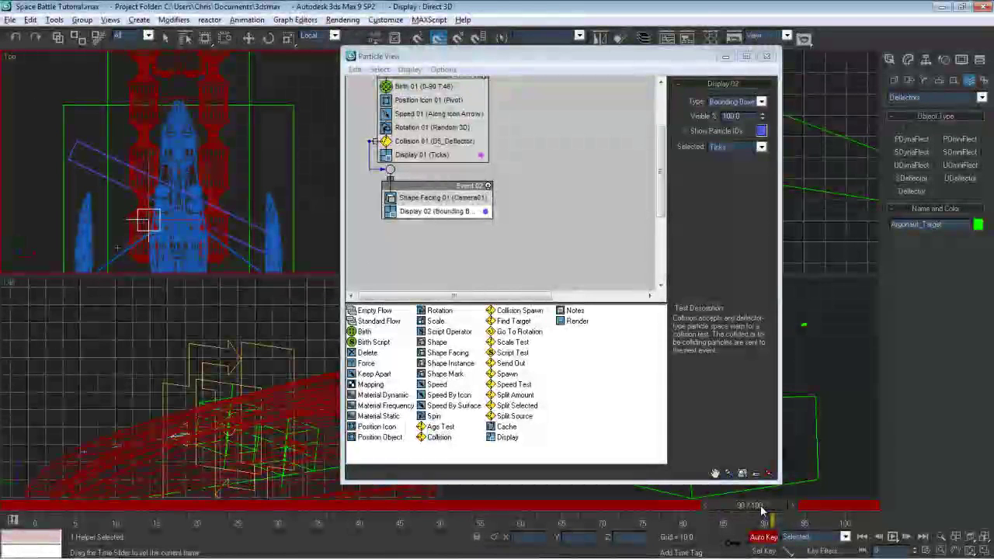
key(w)
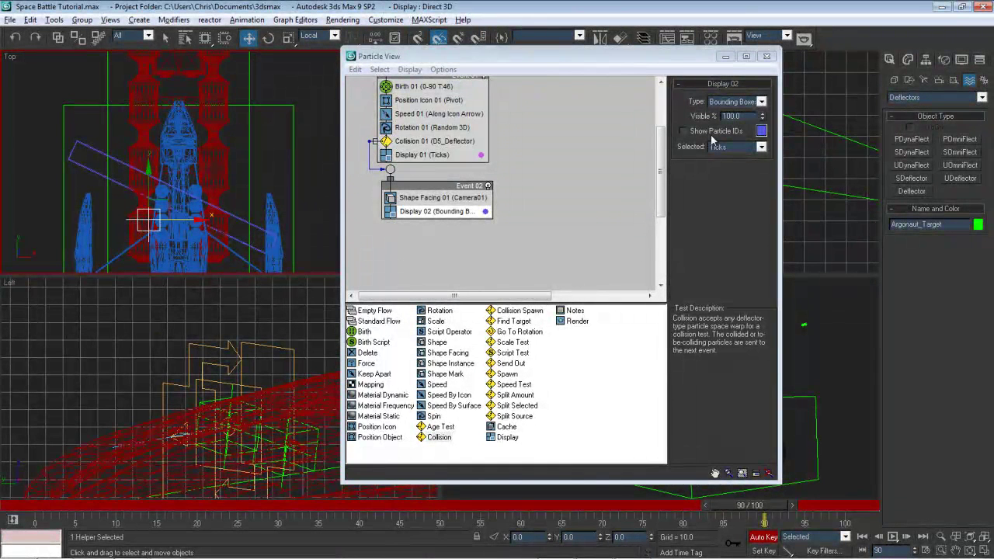
With Auto Key off, set the Argonaut_Lsr particle source's Viewport quantity multiplier to 25% and minimise Particle View
click(909, 60)
scroll(221, 157, down, 8)
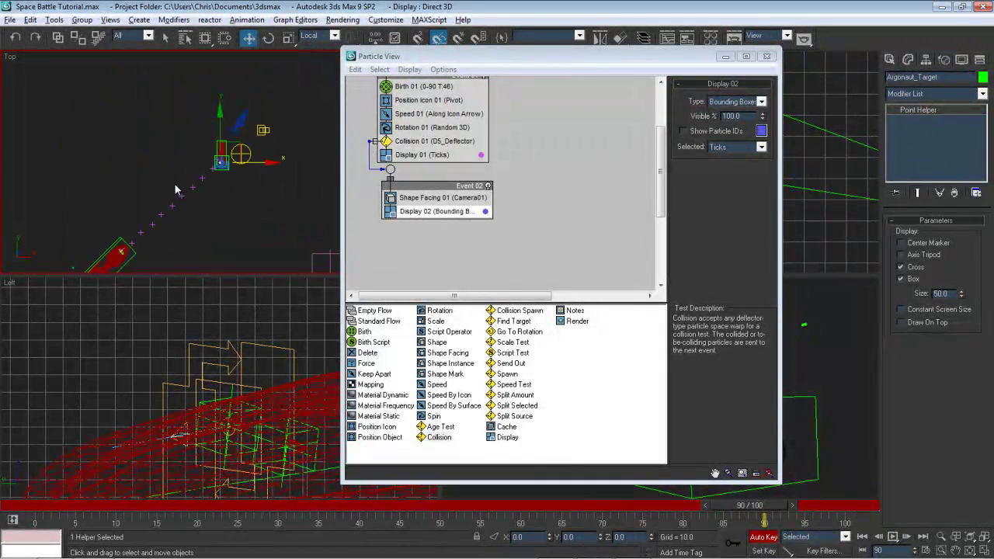
click(130, 247)
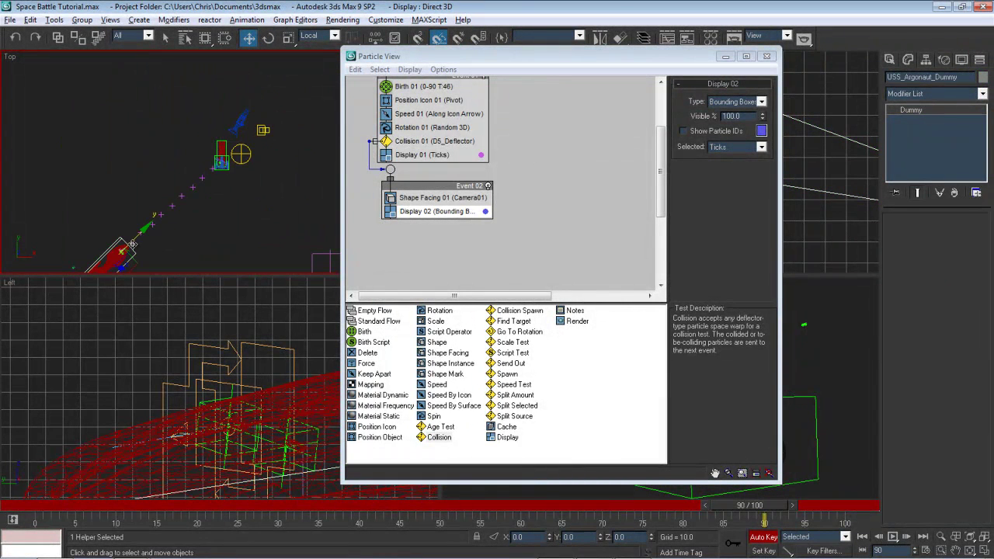
click(143, 242)
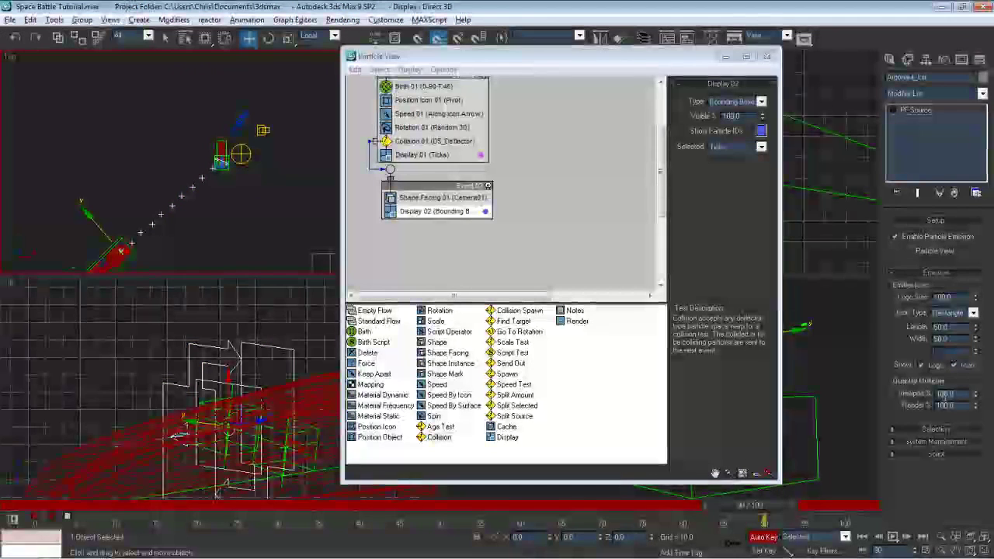
click(772, 539)
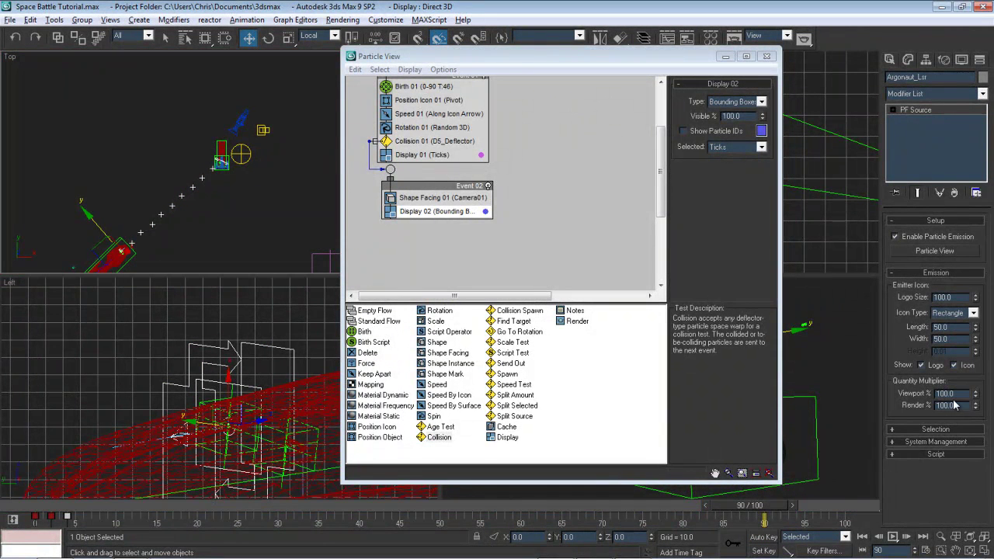
double_click(957, 394)
click(726, 56)
Turn on Auto Key, select the Argonaut_Target helper in the Top view and go to frame 0
click(763, 537)
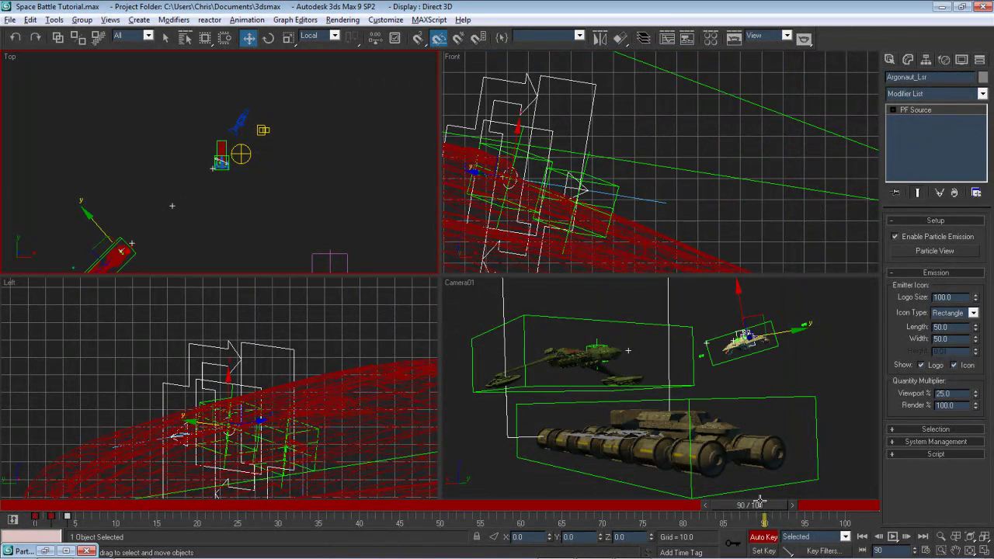
key(z)
scroll(256, 148, up, 4)
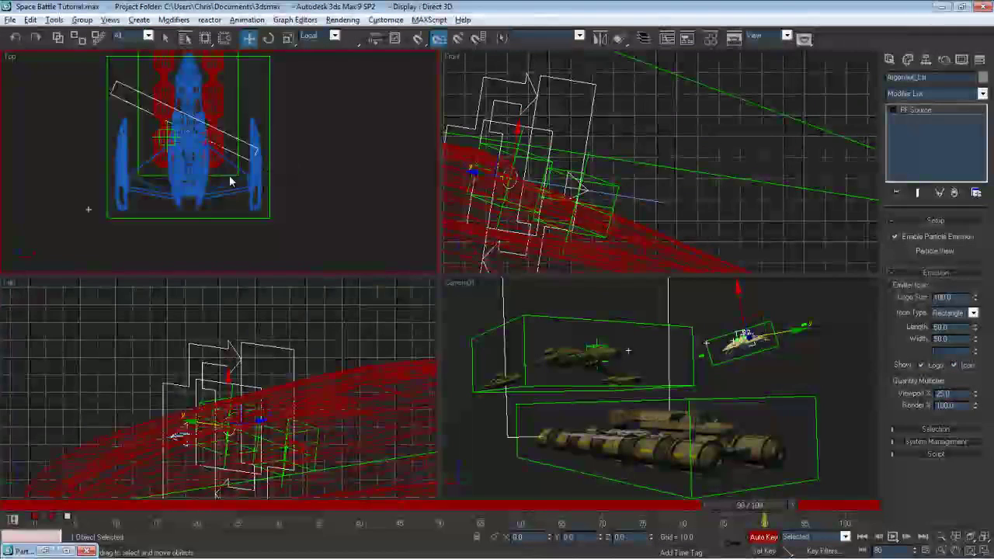
click(247, 154)
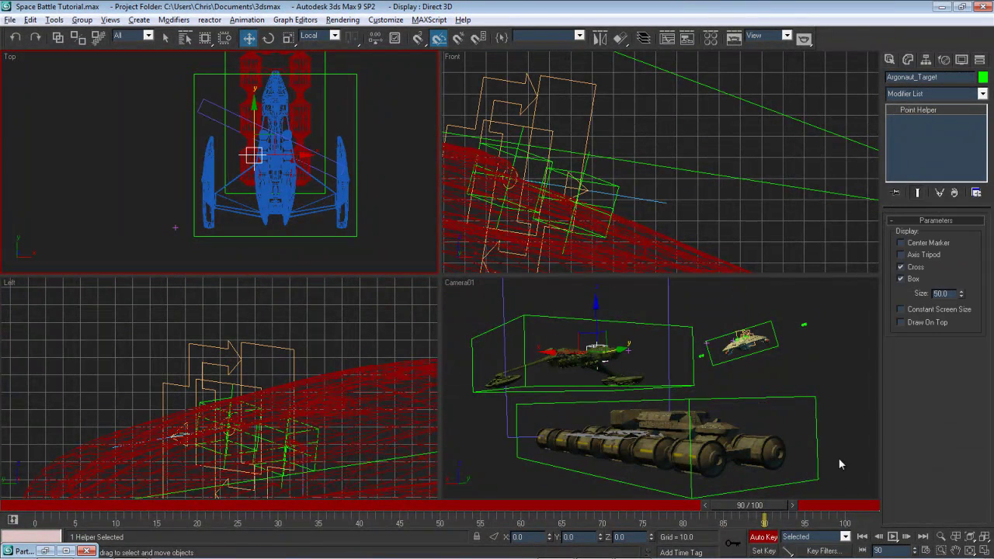
click(10, 503)
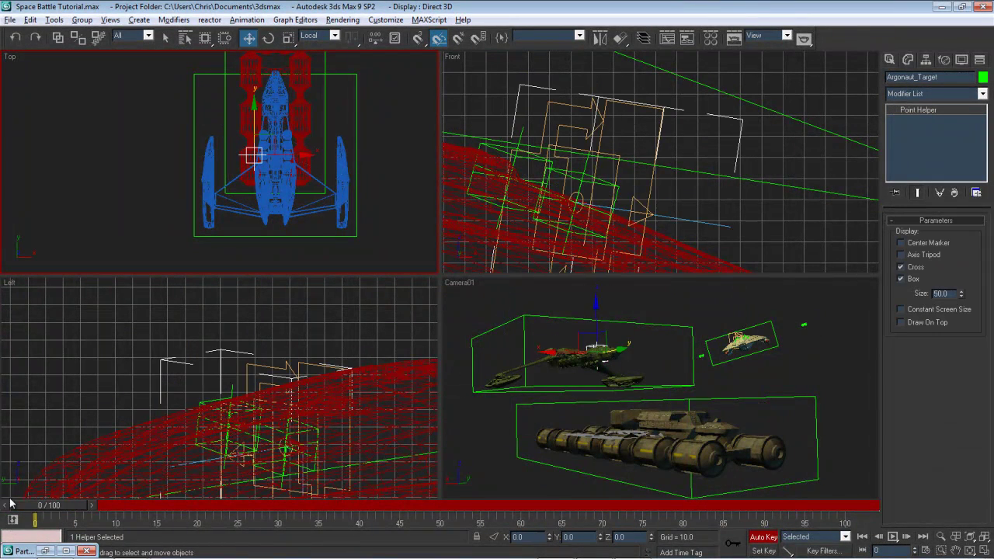
At frame 0, move Argonaut_Target forward and slightly down in the Left view, close to the D5 Tanker's nose
scroll(652, 179, down, 10)
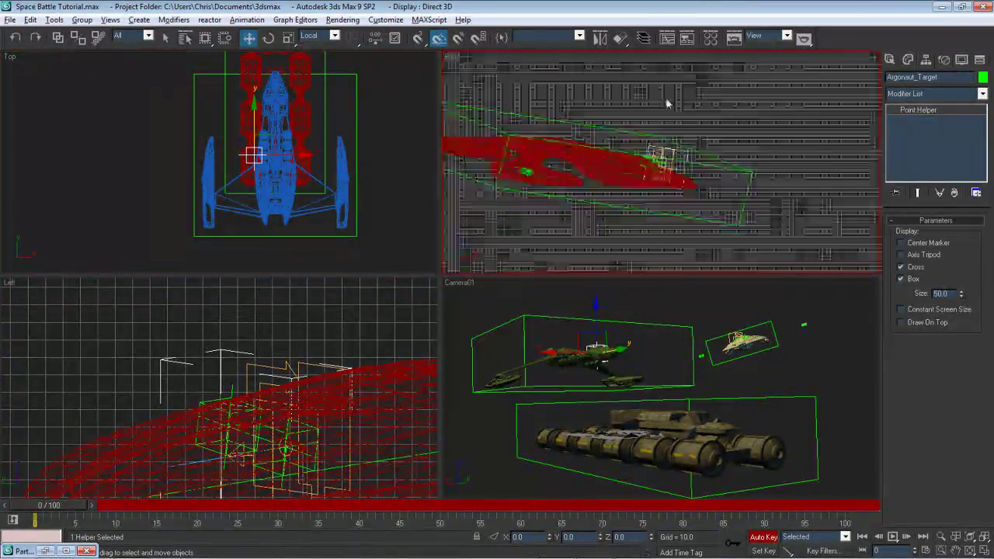
scroll(652, 195, up, 6)
scroll(250, 349, down, 4)
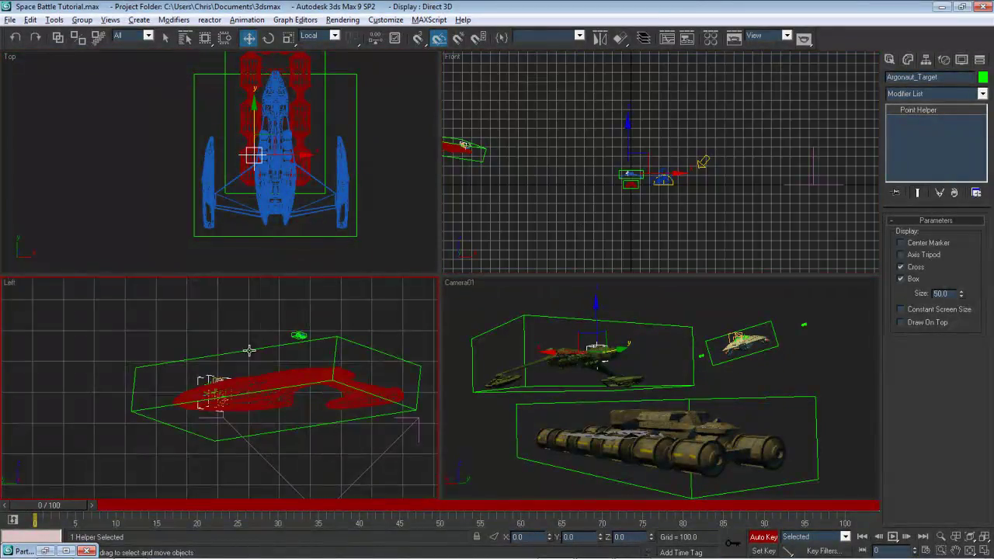
scroll(334, 379, up, 2)
scroll(334, 379, down, 8)
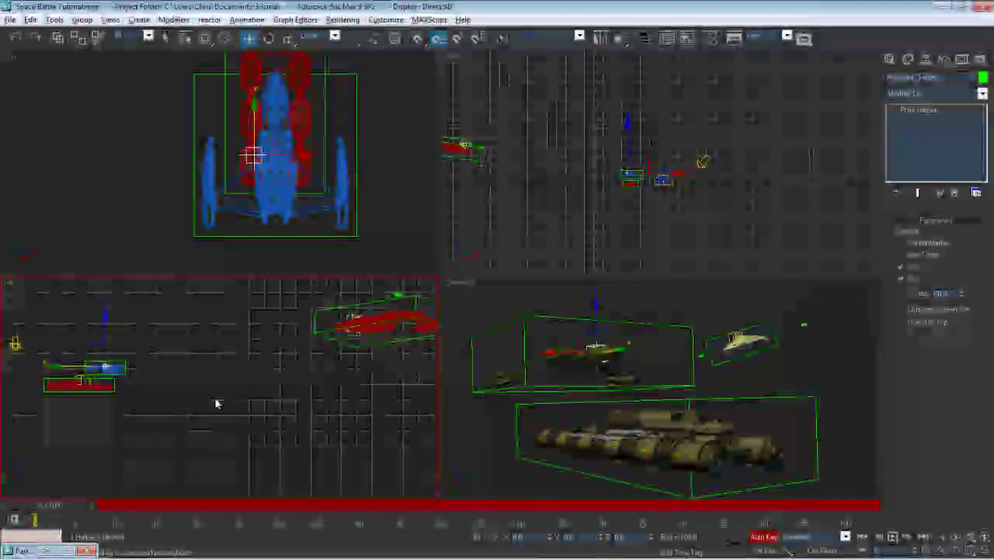
scroll(246, 440, up, 8)
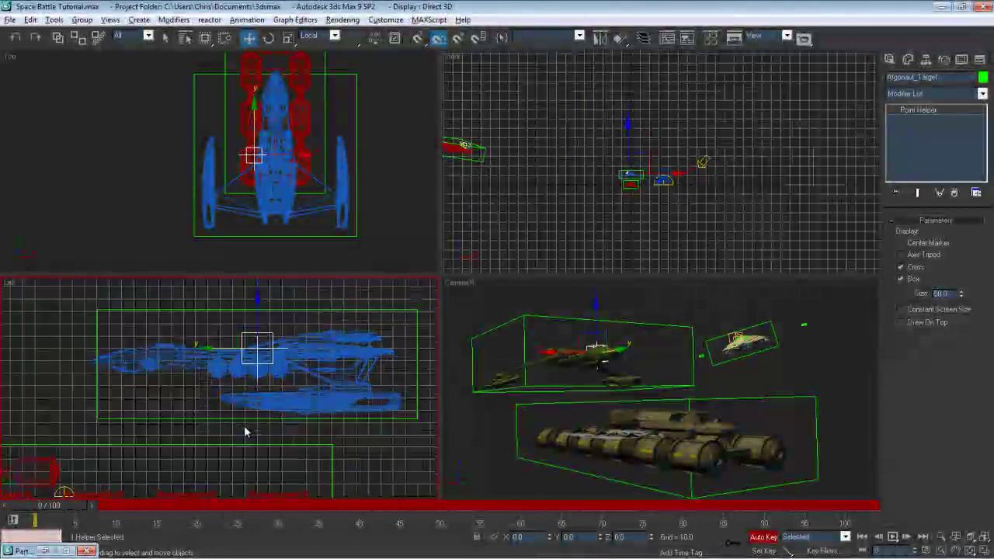
middle_drag(272, 408, 269, 422)
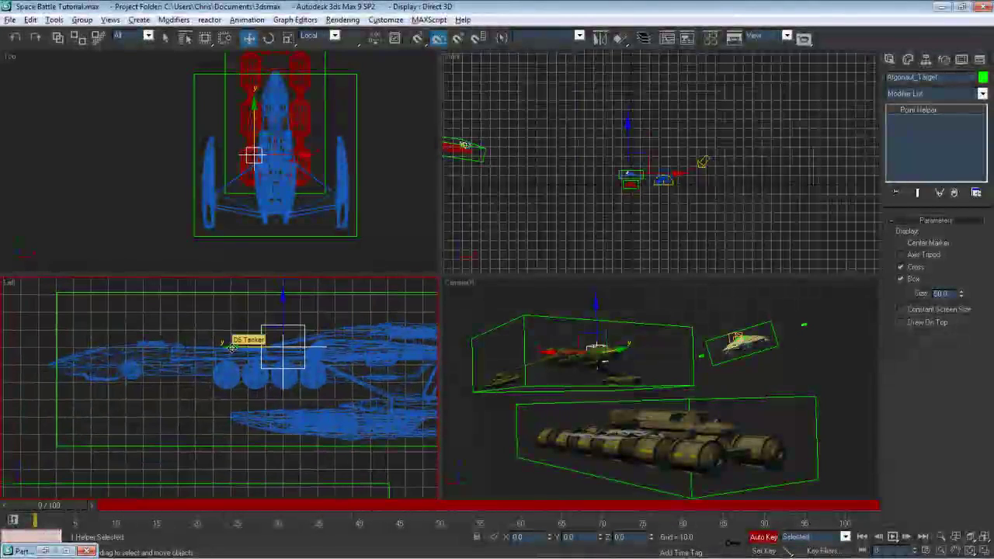
drag(231, 347, 128, 355)
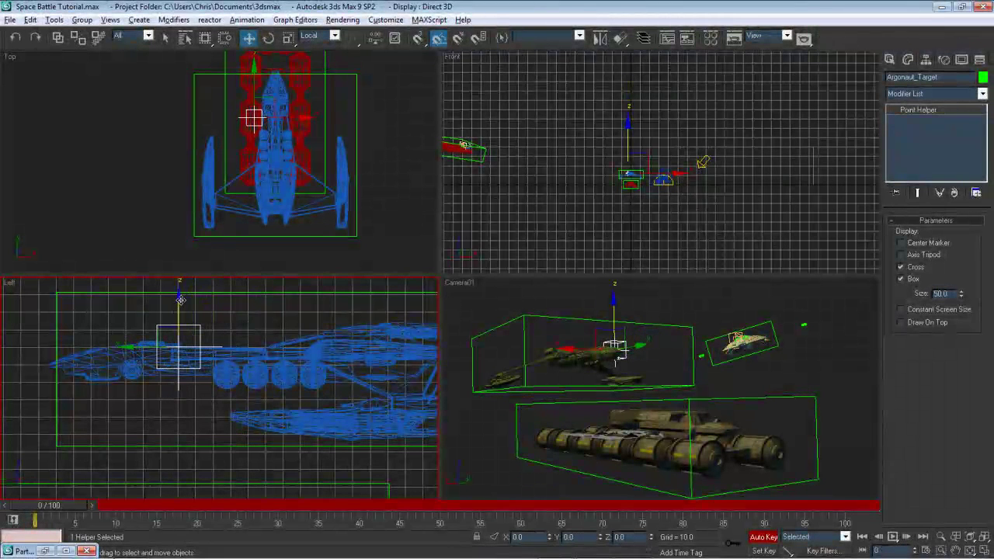
drag(179, 300, 180, 310)
drag(132, 353, 104, 354)
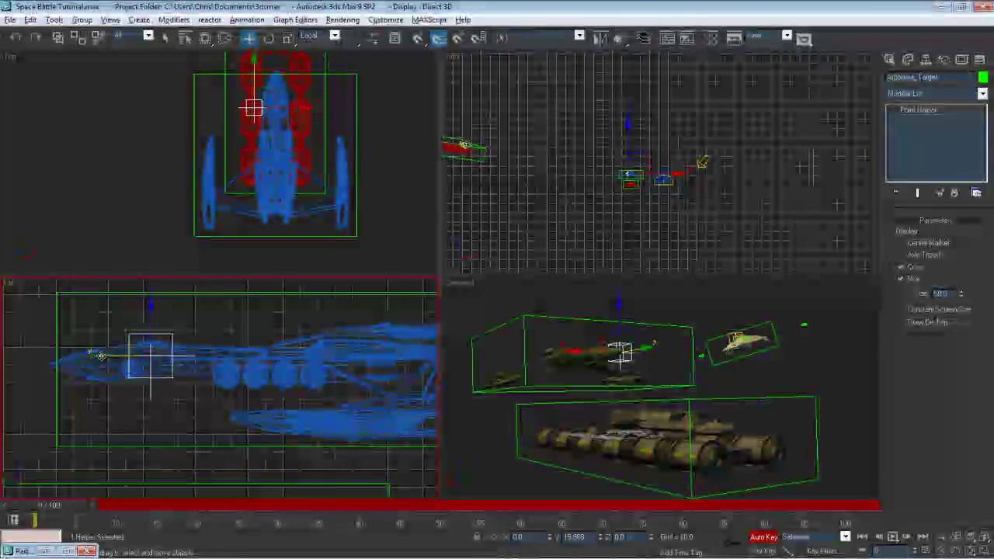
At frame 90, move Argonaut_Target back along the D5 Tanker to its rearmost round tank and turn Auto Key off
click(761, 508)
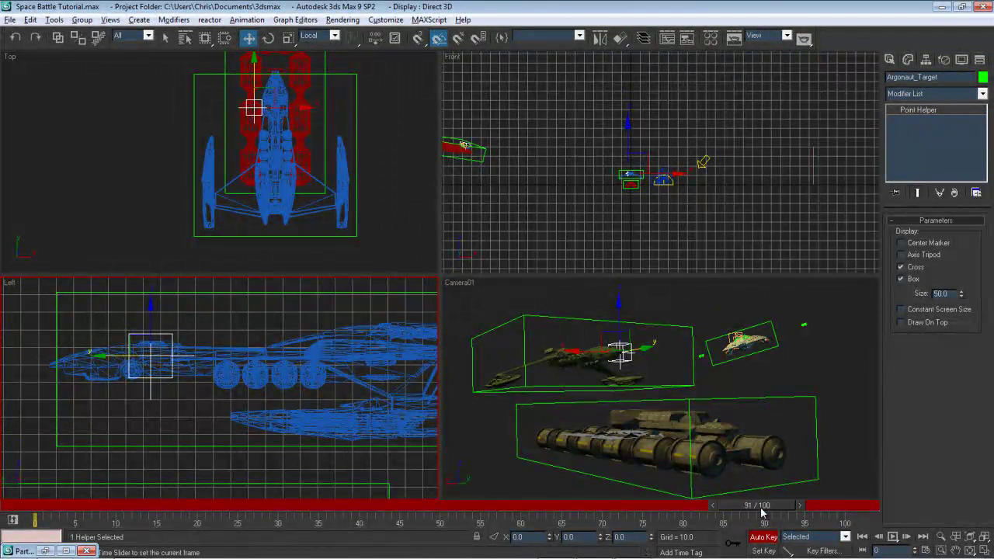
drag(764, 512, 759, 514)
key(w)
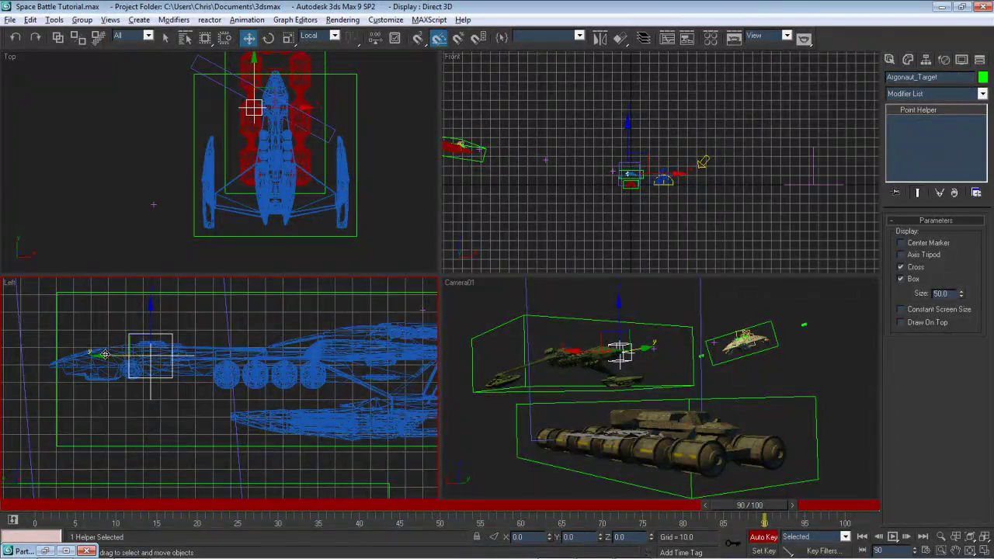
drag(108, 355, 264, 353)
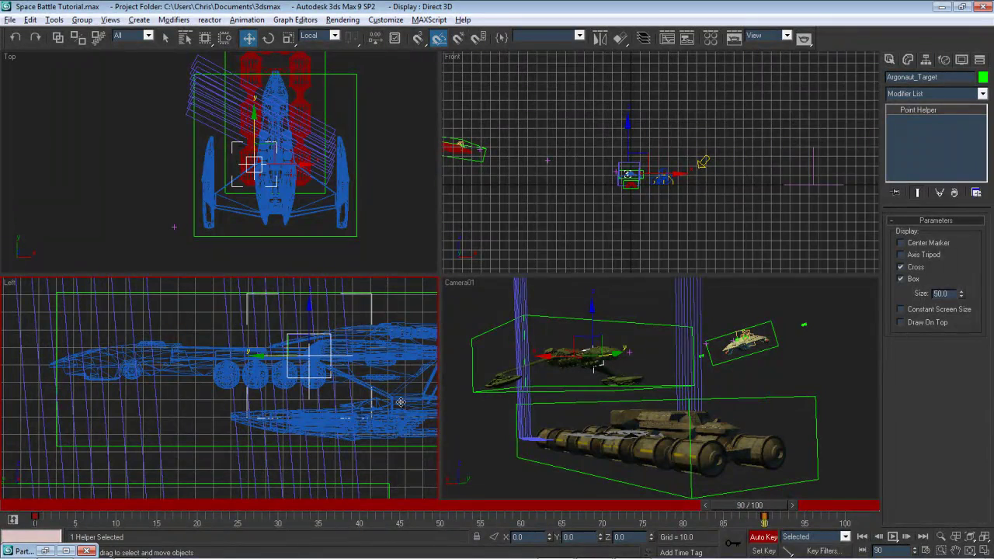
click(773, 542)
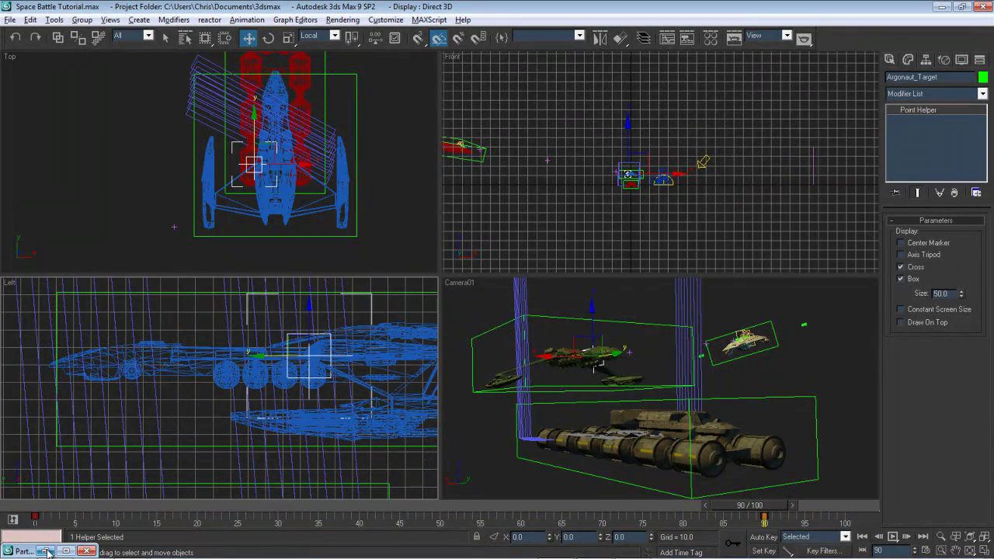
Reopen Particle View, set the Shape Facing 01 World Space size to 75 units and move the window clear of the camera view
key(6)
click(442, 198)
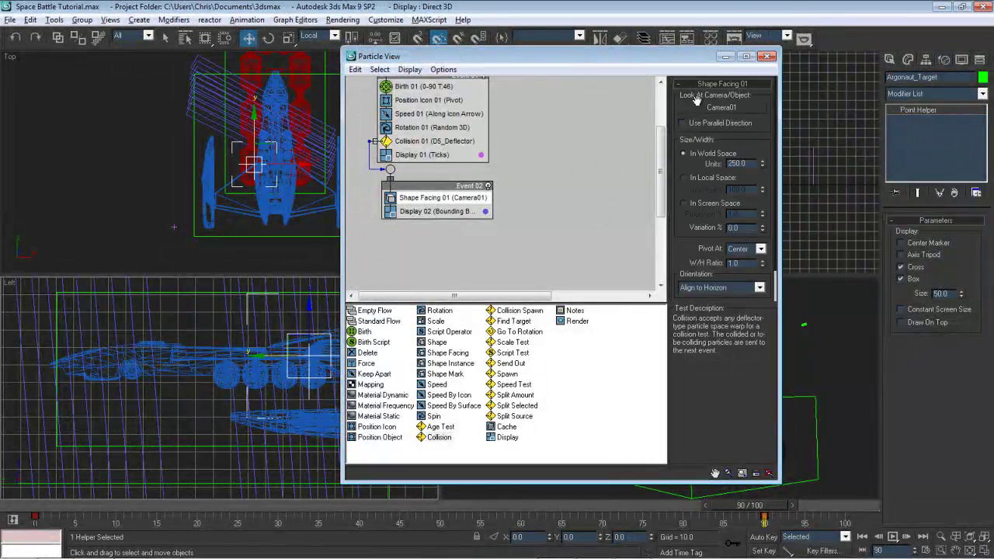
double_click(750, 164)
text(75)
key(Return)
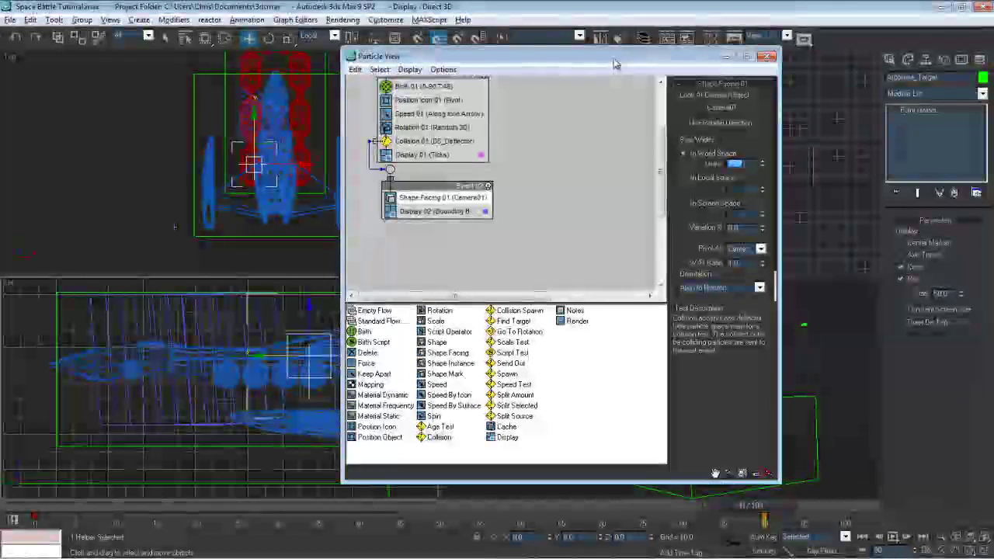
drag(613, 63, 326, 81)
scroll(235, 130, up, 3)
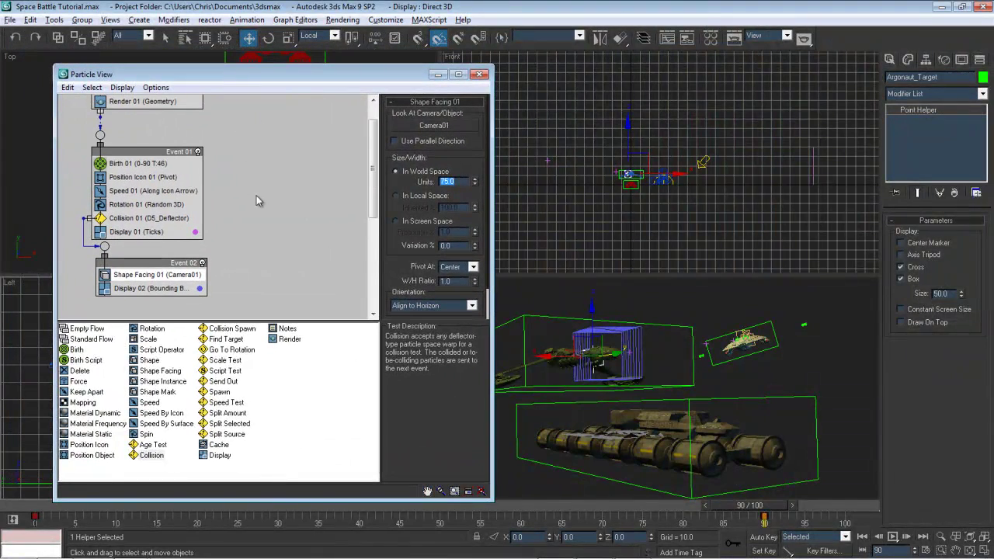
Set the Divergence of the Speed 01 operator in Event 01 to 0.1, after trying 0.05
click(153, 190)
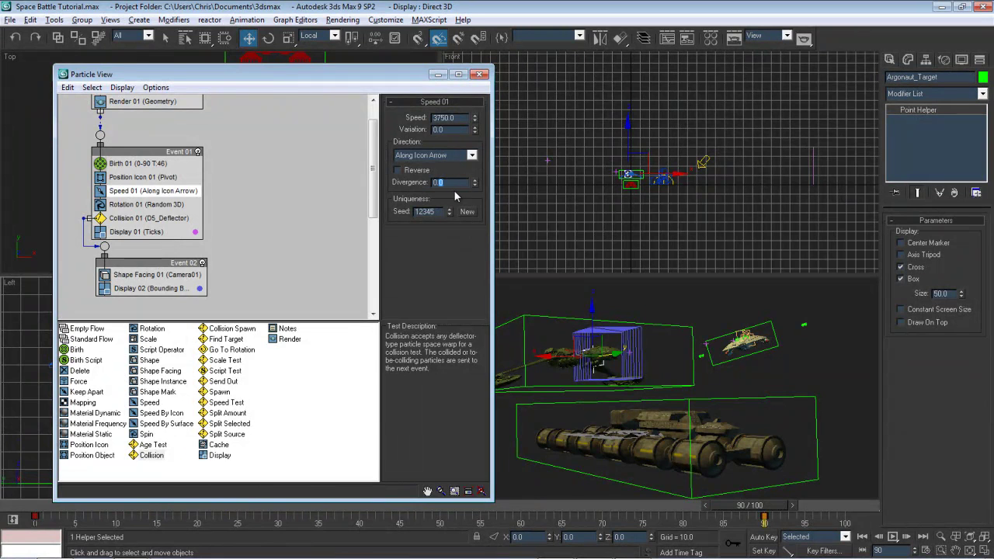
text(0.05)
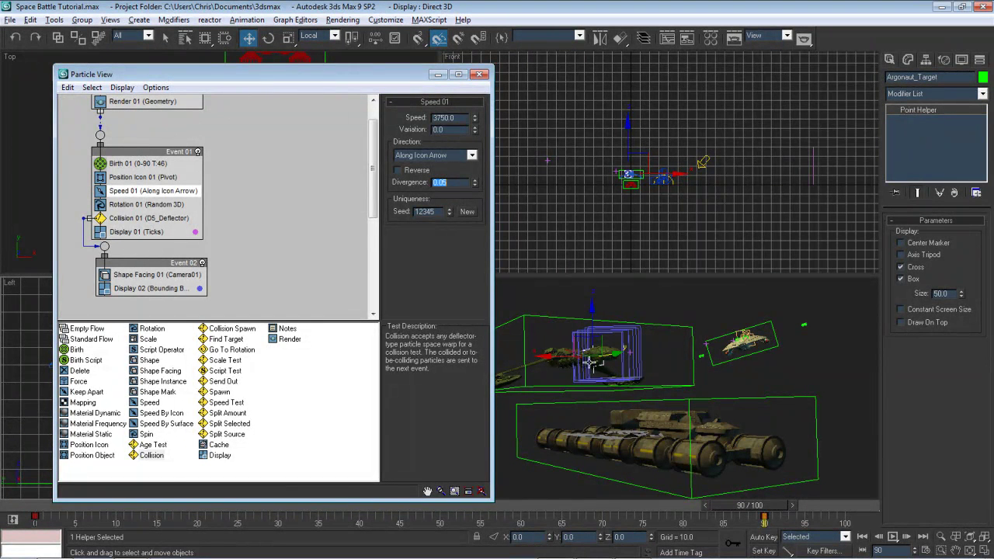
click(442, 184)
click(473, 179)
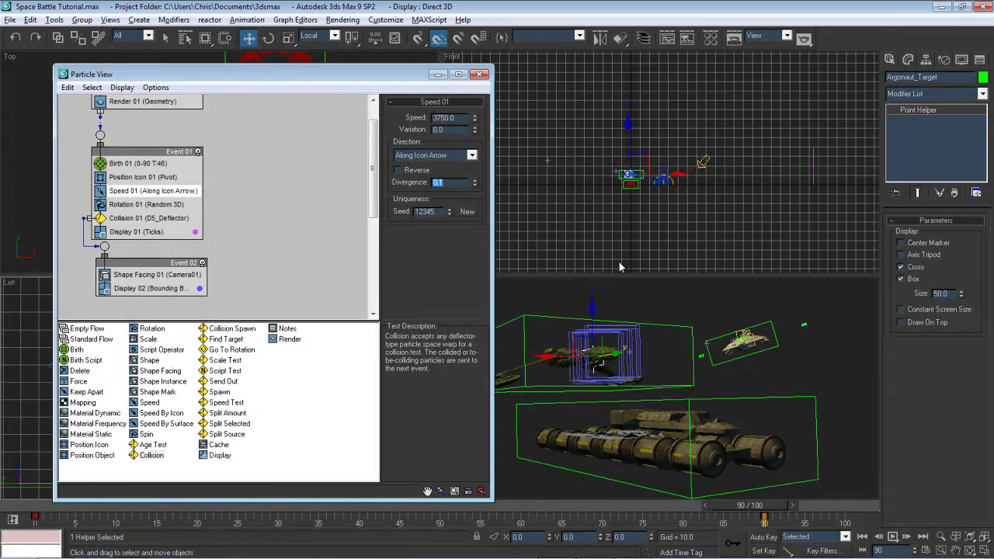
click(178, 205)
click(439, 128)
click(440, 128)
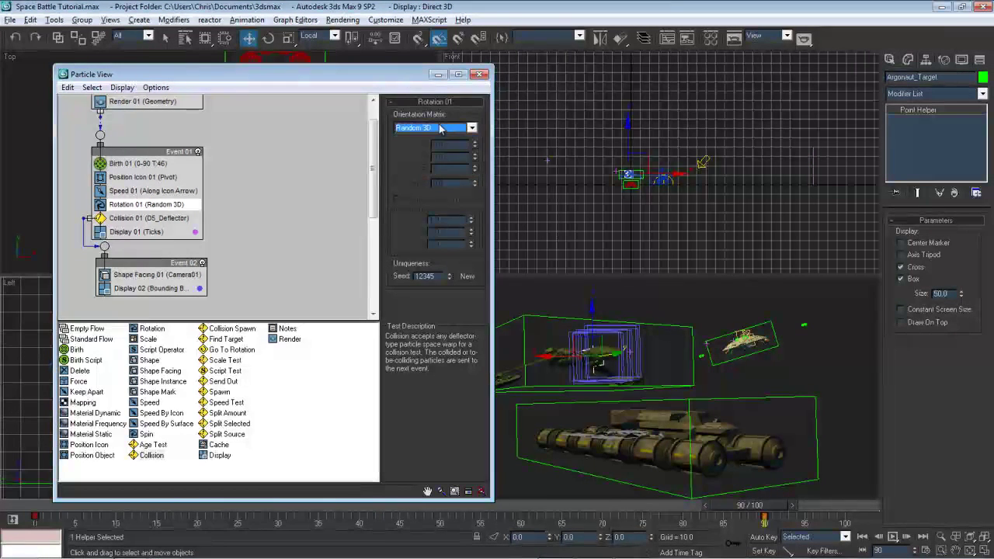
click(324, 255)
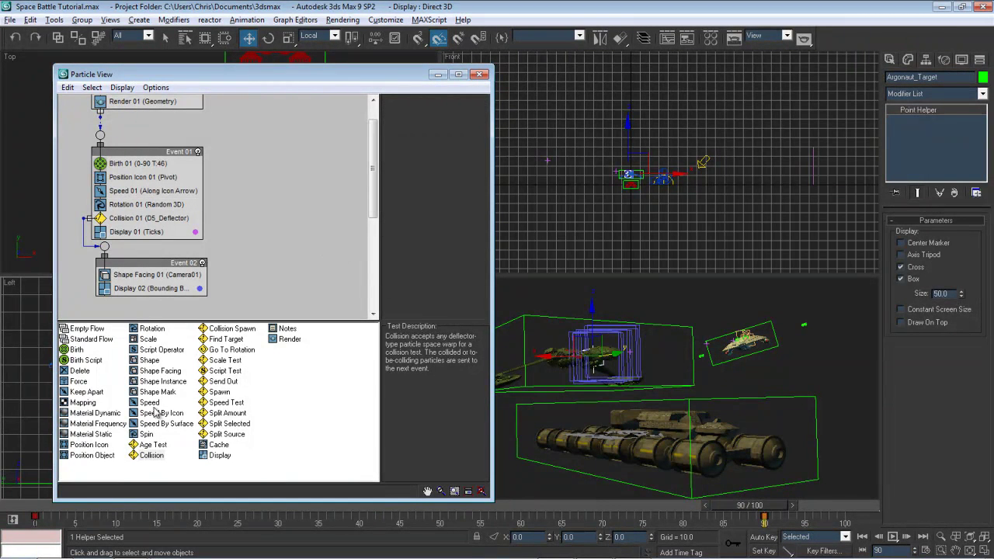
Add a Spin operator to Event 02 between Shape Facing 01 and Display 02 and scrub the animation to preview the rotation
drag(147, 434, 153, 288)
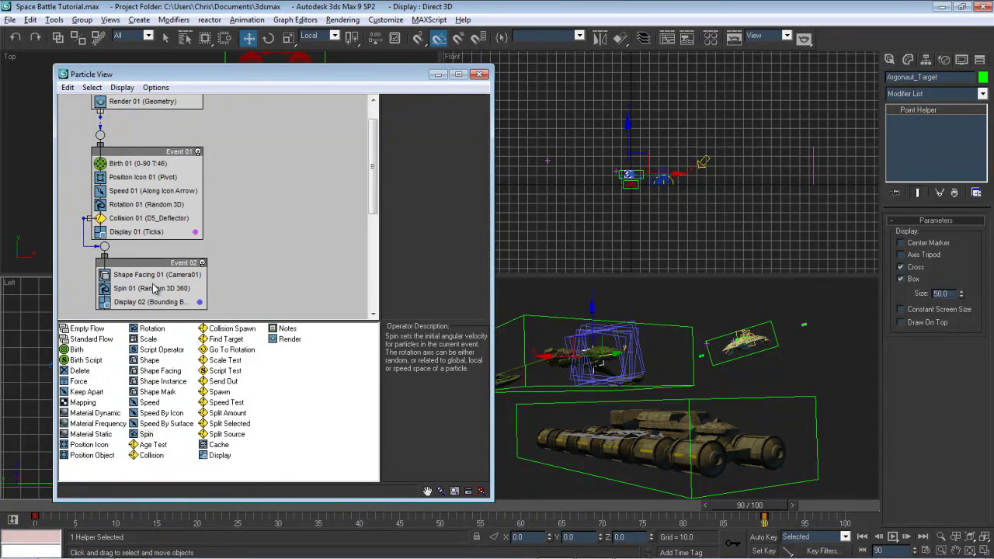
click(158, 290)
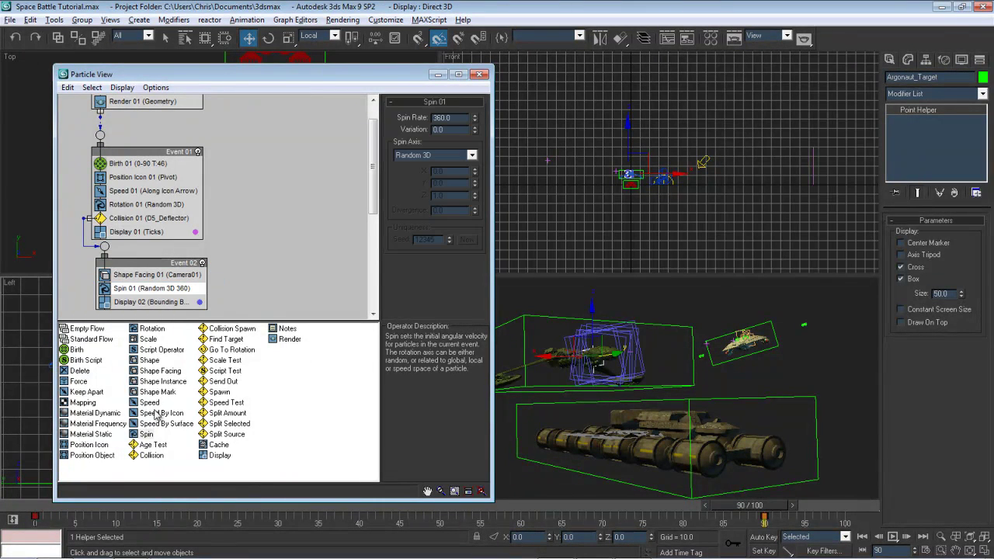
drag(34, 505, 441, 497)
key(w)
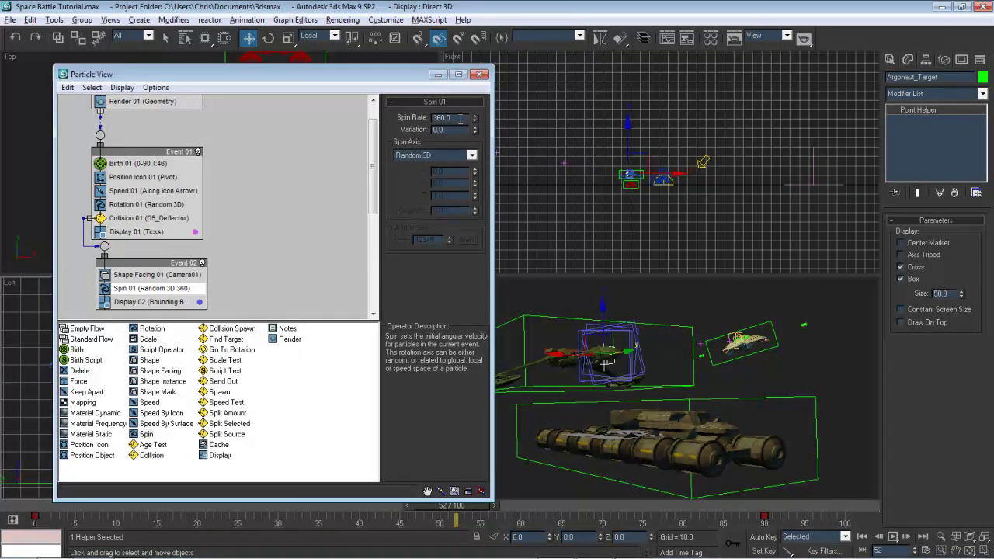
Set the Spin 01 operator's Spin Rate to 50 and Variation to 60, and scrub the animation to preview the rotation
text(50)
key(Tab)
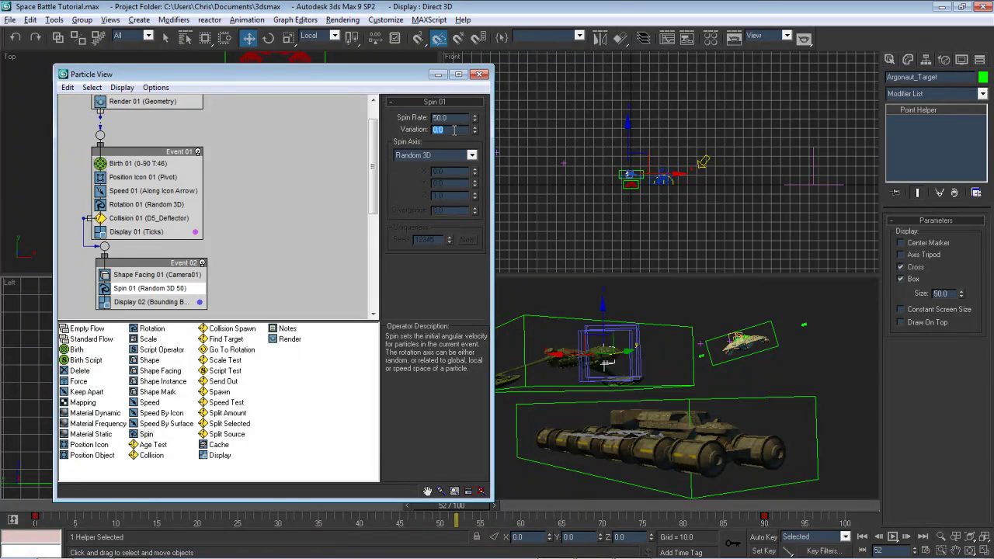
text(60)
key(Return)
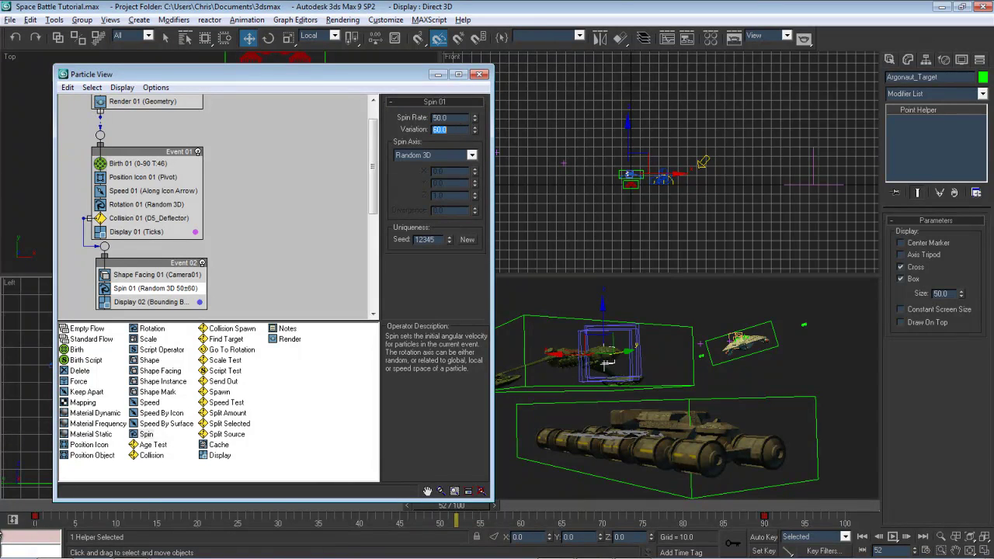
drag(31, 508, 536, 491)
key(w)
Set the Spin 01 operator's Spin Rate to 750 and scrub the animation to preview the faster rotation
click(464, 115)
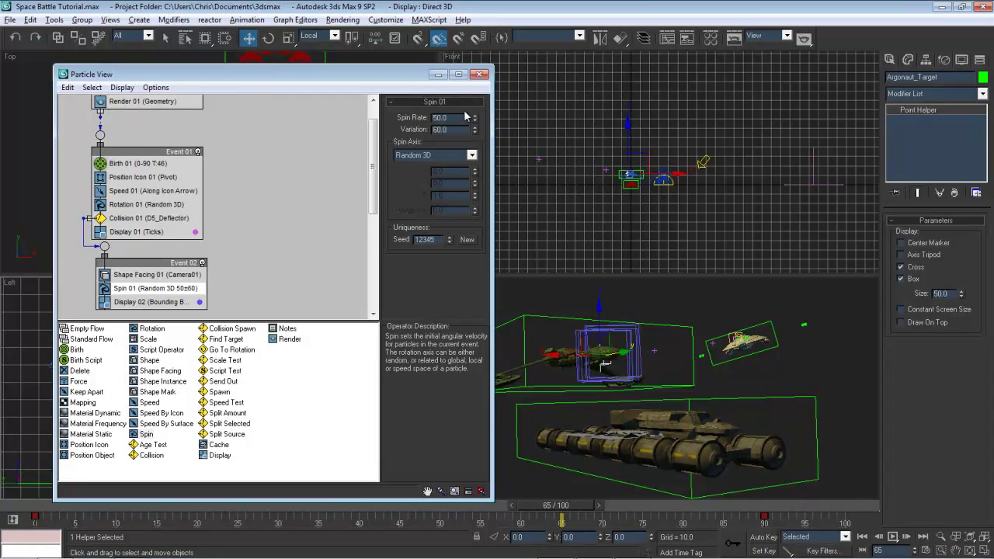
text(750)
key(Return)
drag(561, 505, 278, 509)
drag(264, 469, 423, 451)
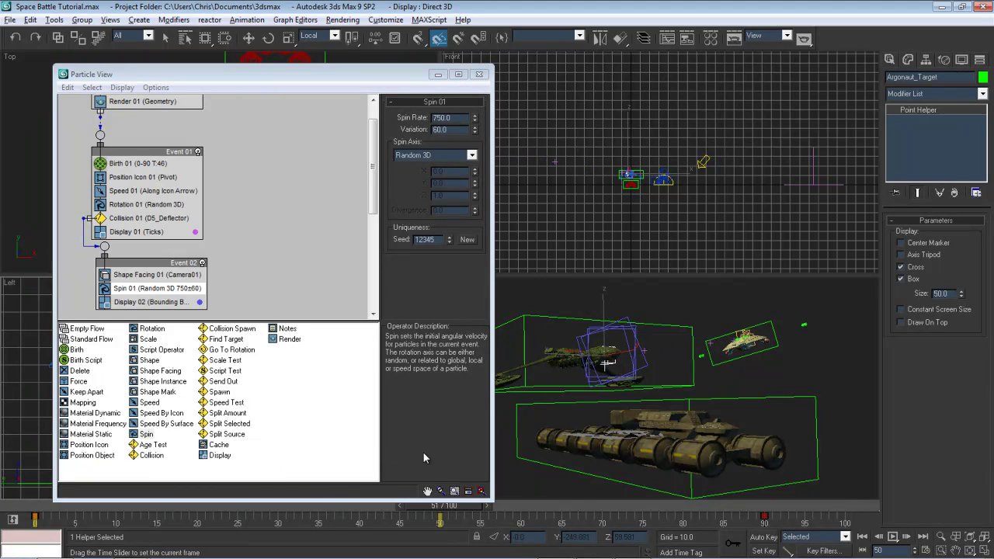
key(w)
Set the Spin 01 operator's Spin Axis to World Space with a Divergence of 90, and scrub the animation to preview it
click(464, 157)
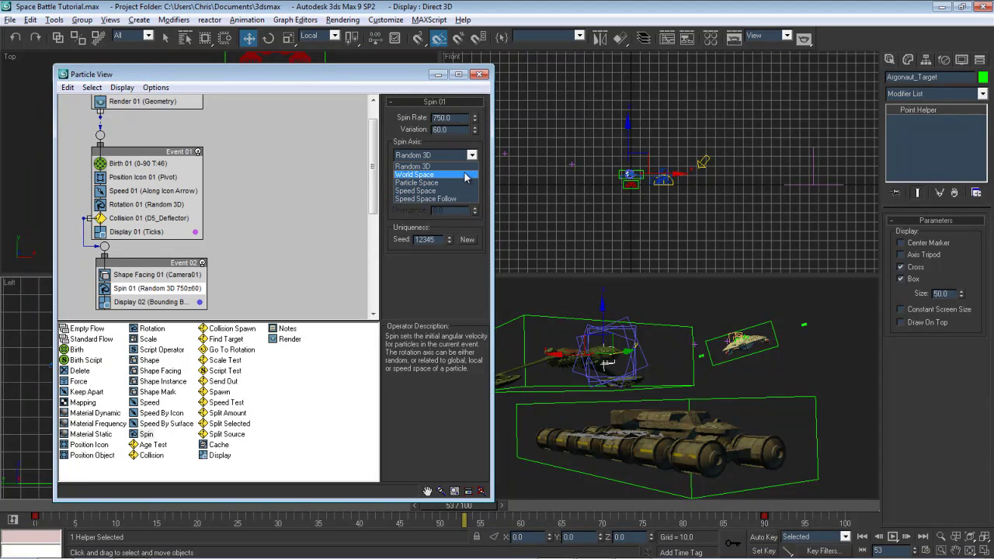
click(466, 177)
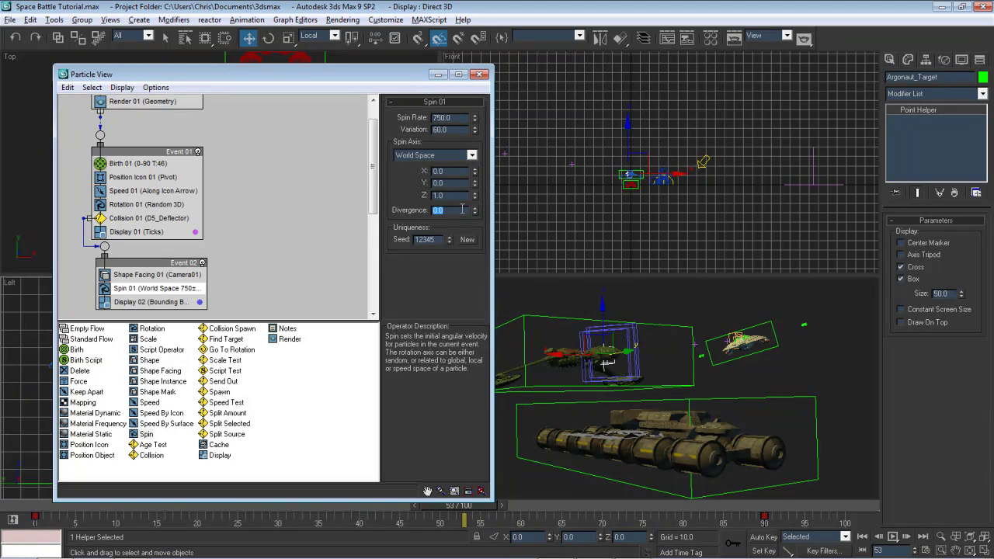
click(39, 502)
drag(87, 500, 499, 502)
key(w)
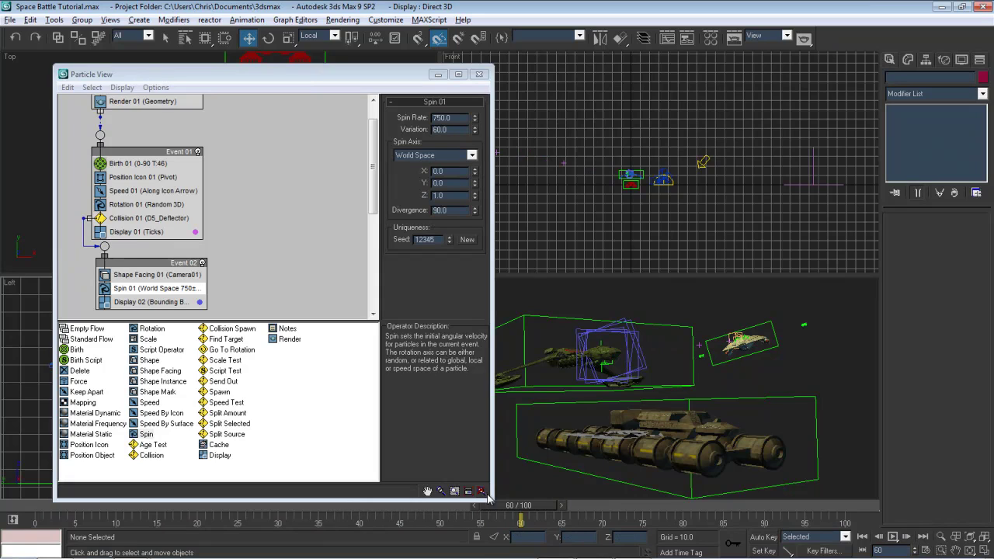
Set the World Space spin axis of Spin 01 to X 1, Y 1 and Z 0
right_click(475, 197)
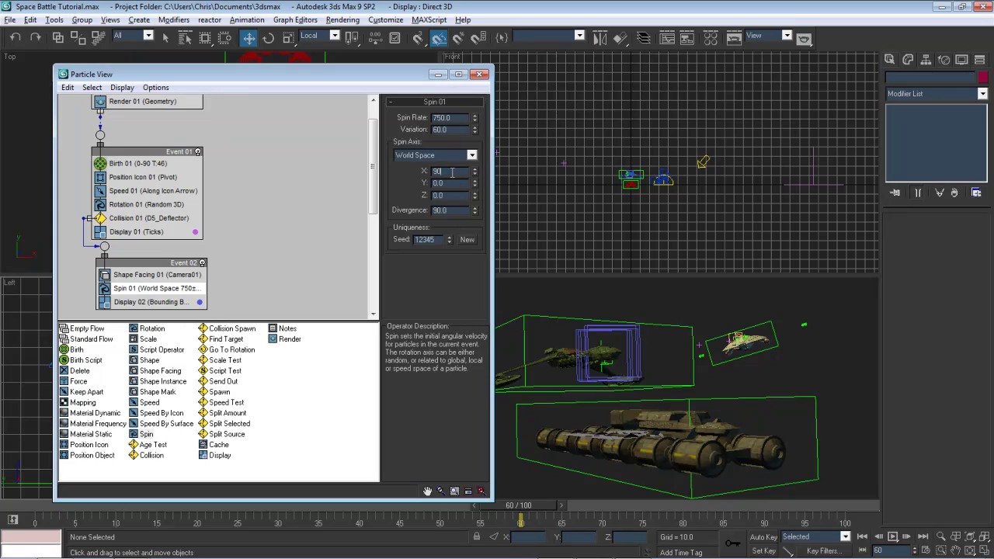
double_click(447, 182)
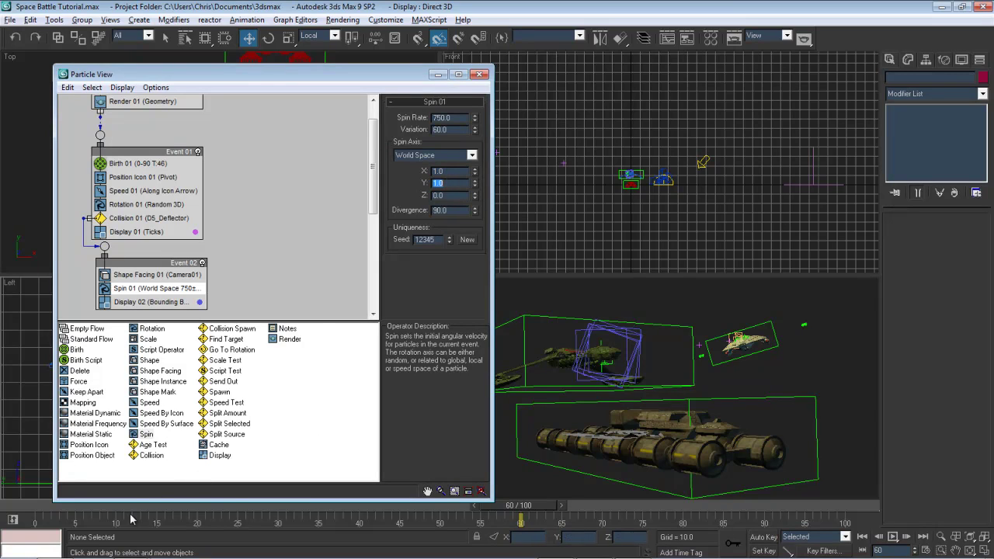
Scrub and play the animation to preview the impact particles' spin around the new axis
drag(38, 513, 296, 509)
key(/)
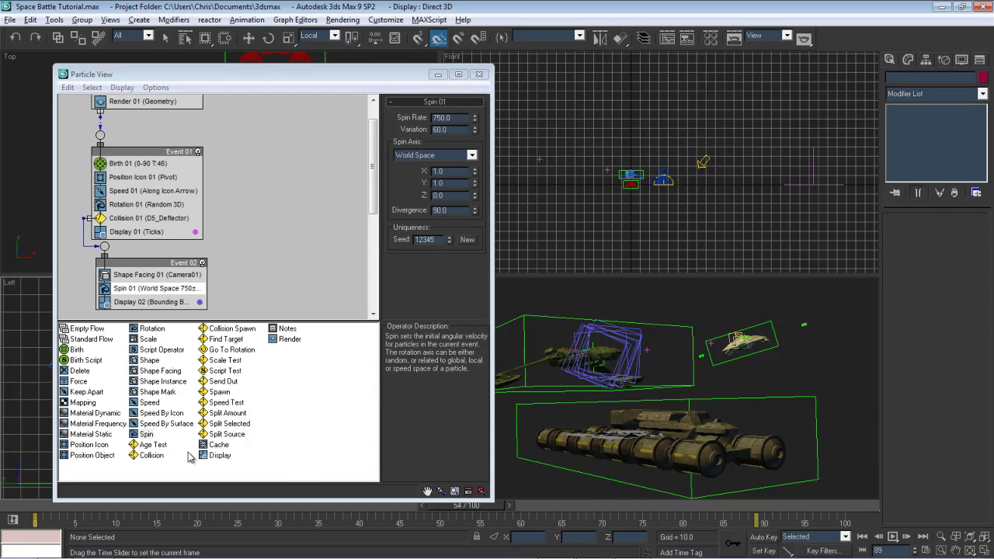
key(w)
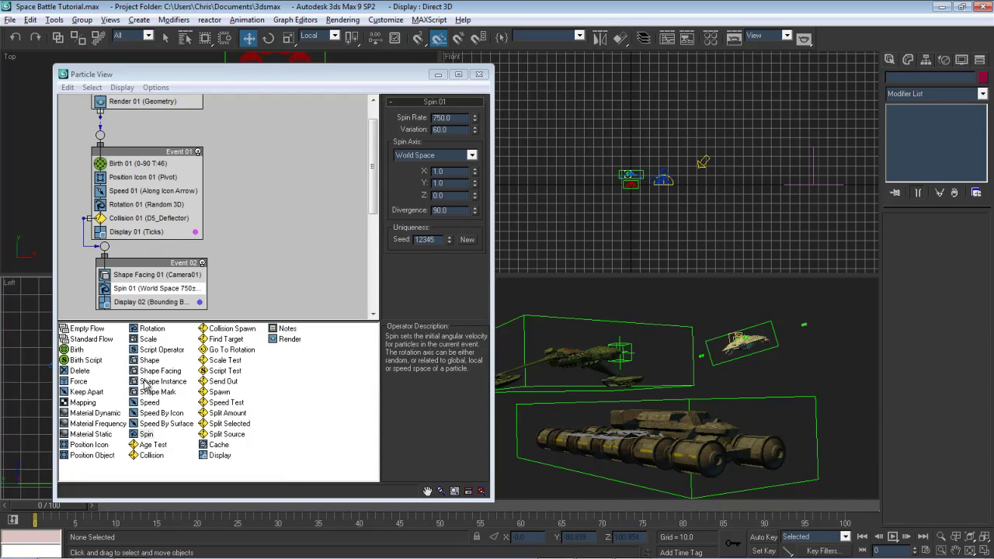
Add a Delete operator below Spin 01 in Event 02, set By Particle Age with Life Span 30 and Variation 0, and preview it
drag(75, 371, 168, 303)
click(169, 303)
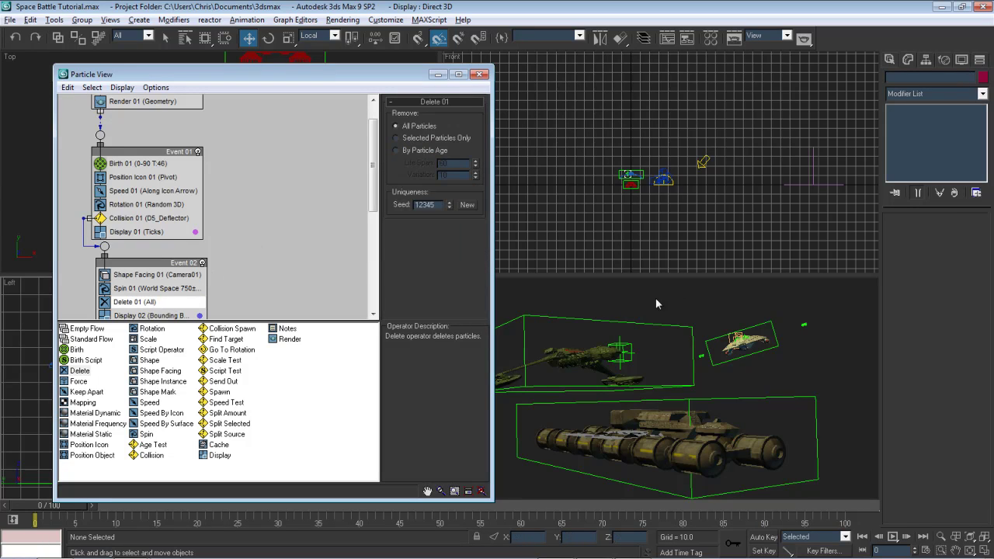
click(403, 153)
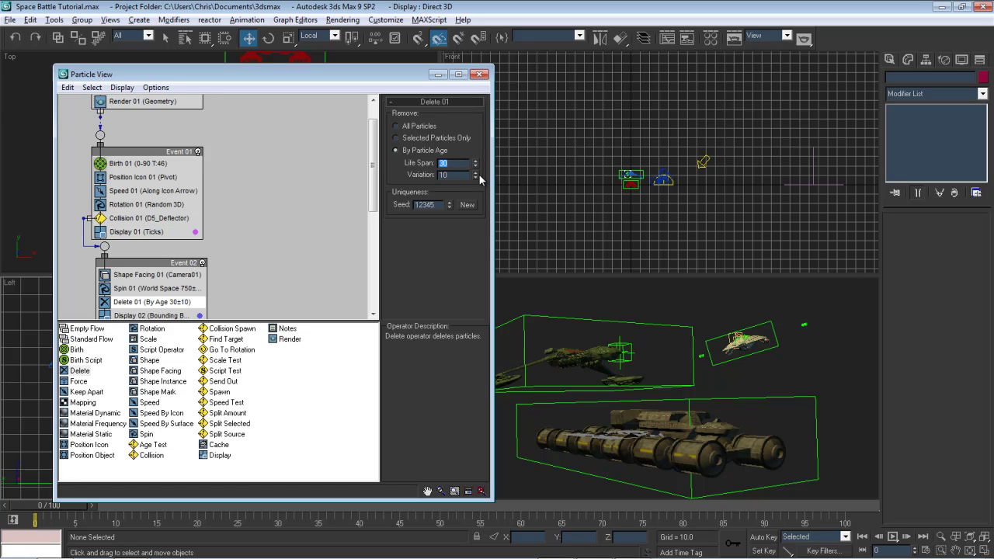
right_click(476, 176)
drag(48, 504, 735, 546)
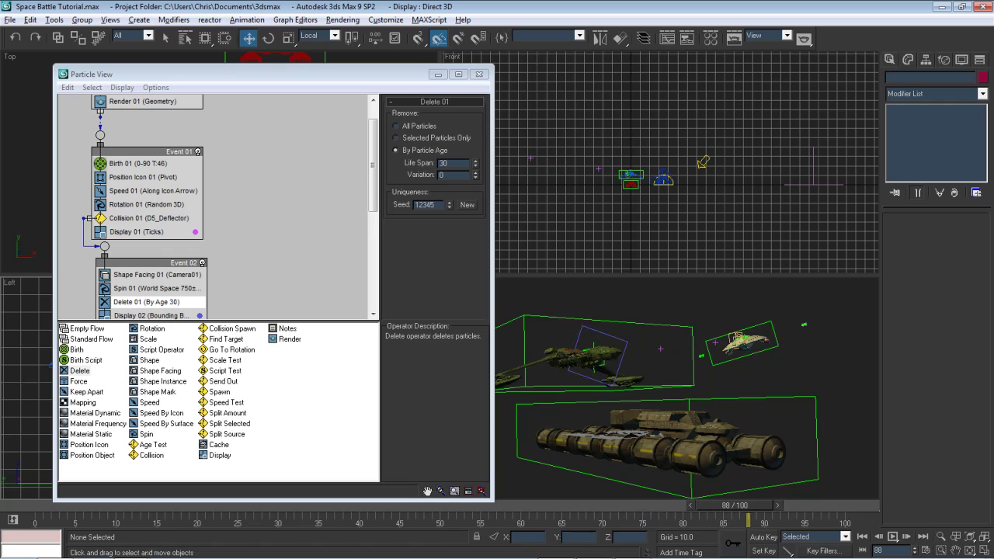
Set the Delete 01 operator's Life Span to 45 and scrub the animation to preview how long the particles last
double_click(465, 164)
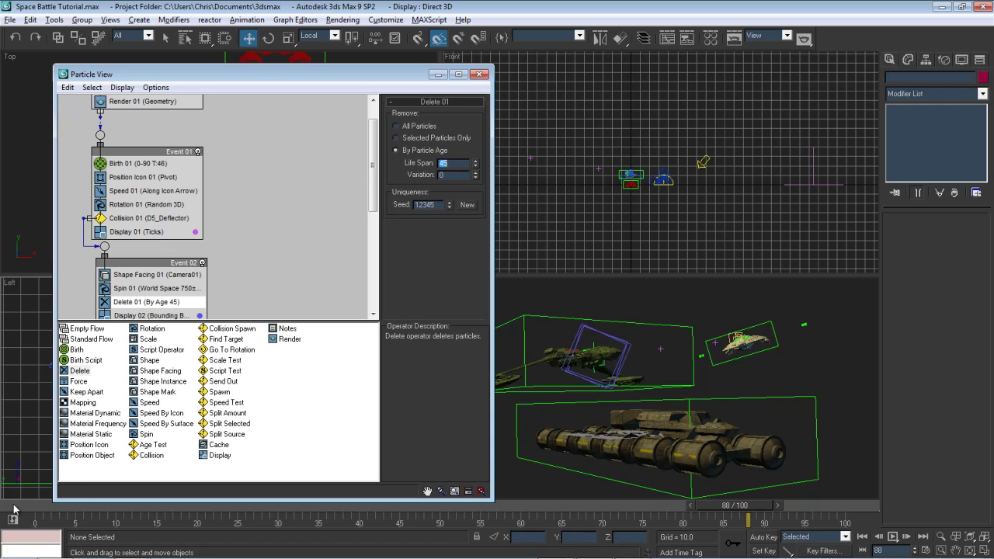
drag(78, 501, 506, 501)
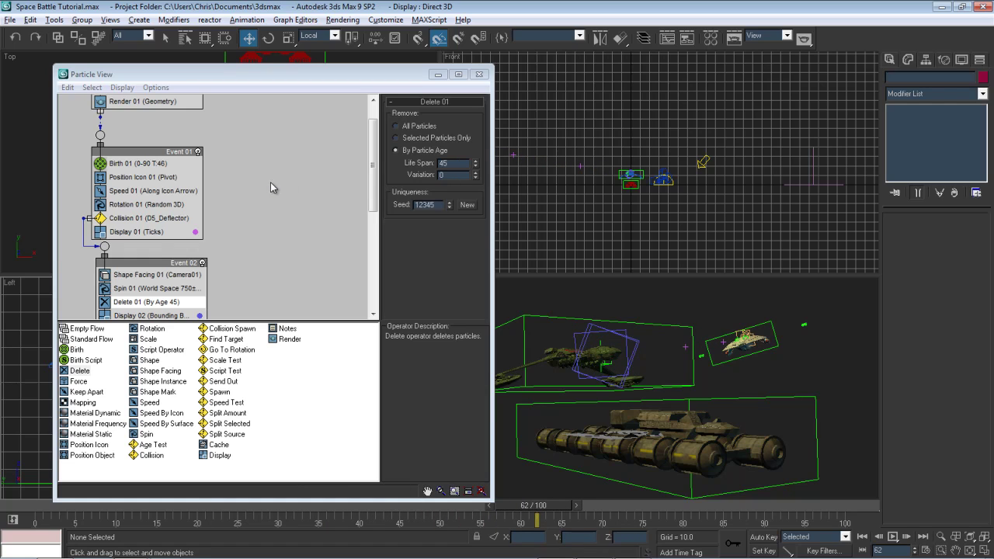
middle_drag(284, 193, 284, 143)
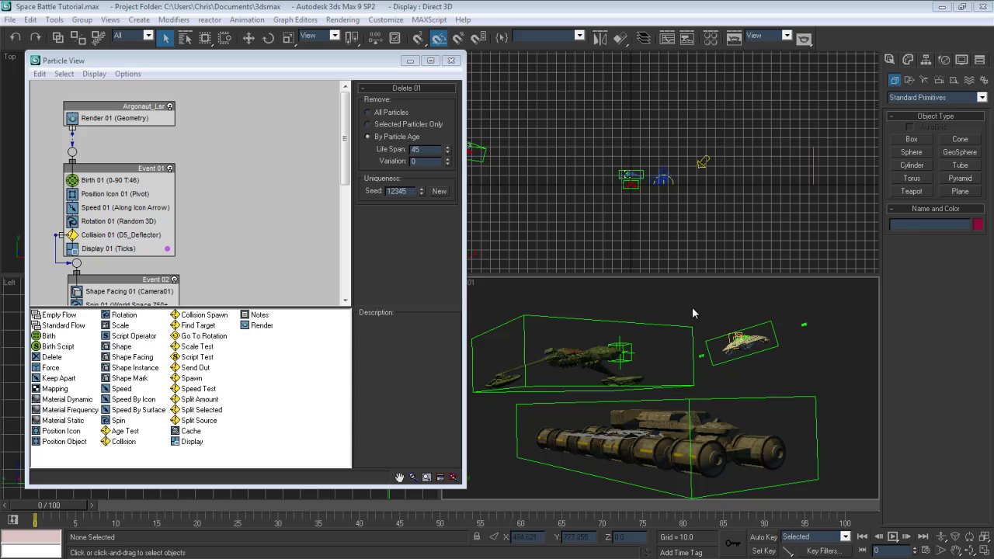
Open the Material Editor and assign Explosion_01.mov as a Bitmap in the first material's Diffuse map
click(333, 21)
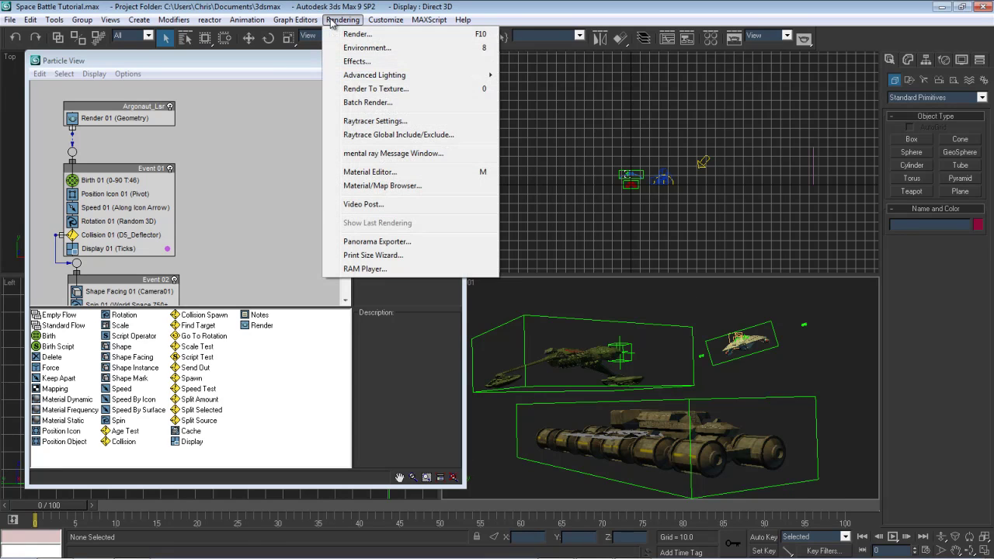
click(370, 171)
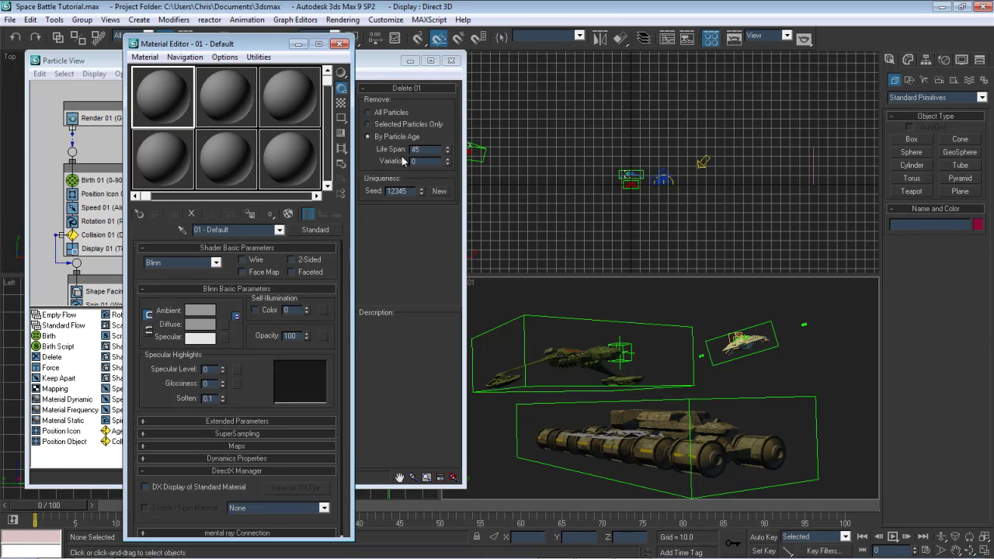
drag(204, 45, 757, 26)
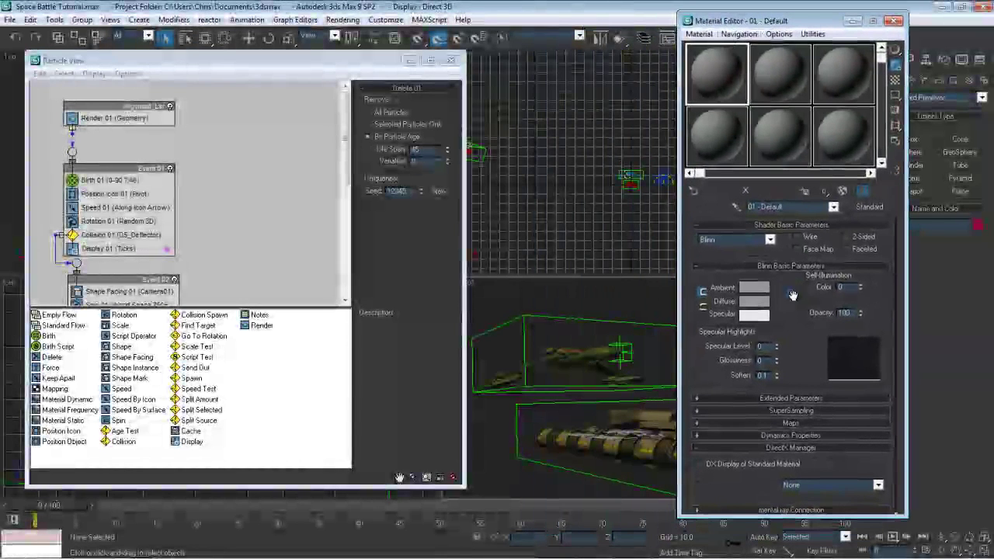
click(780, 302)
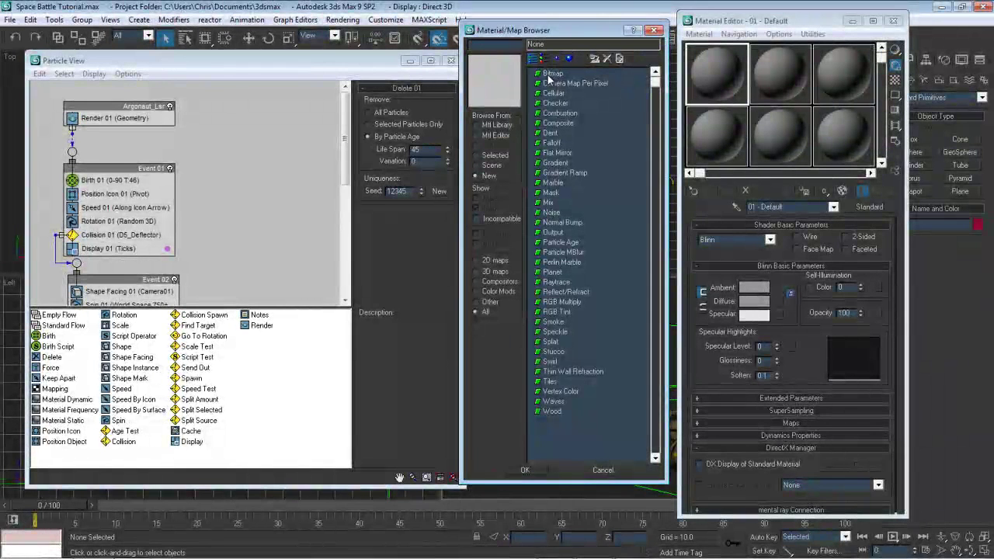
double_click(550, 74)
click(566, 223)
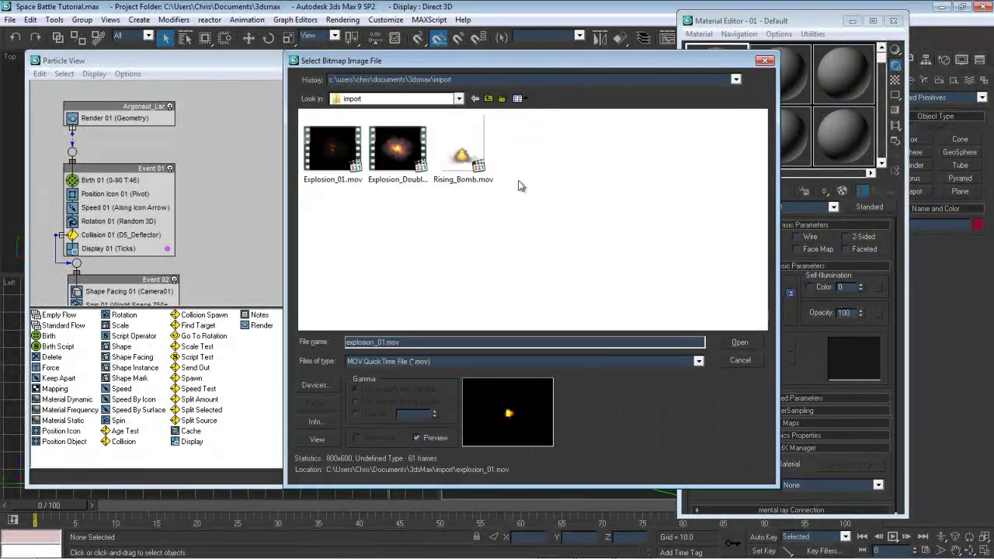
double_click(329, 140)
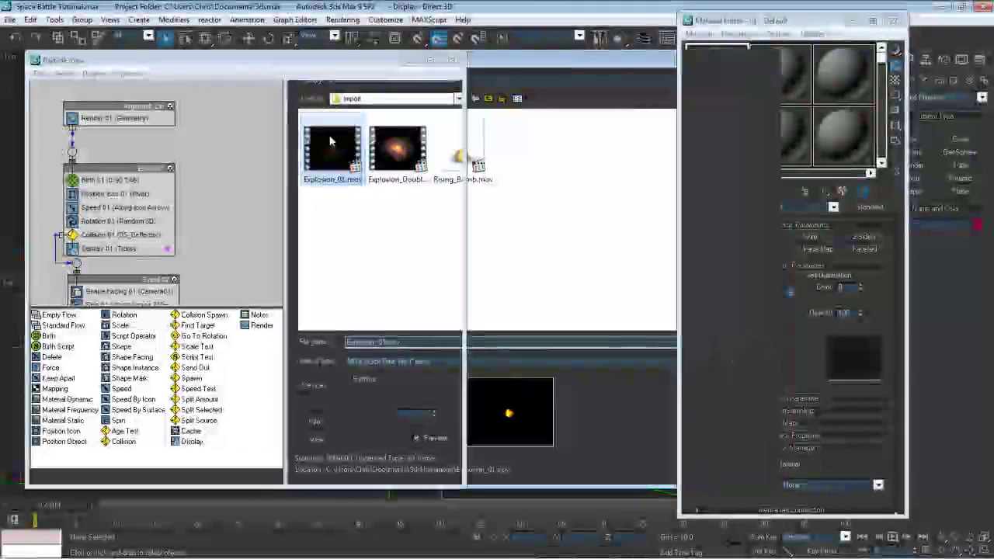
click(877, 192)
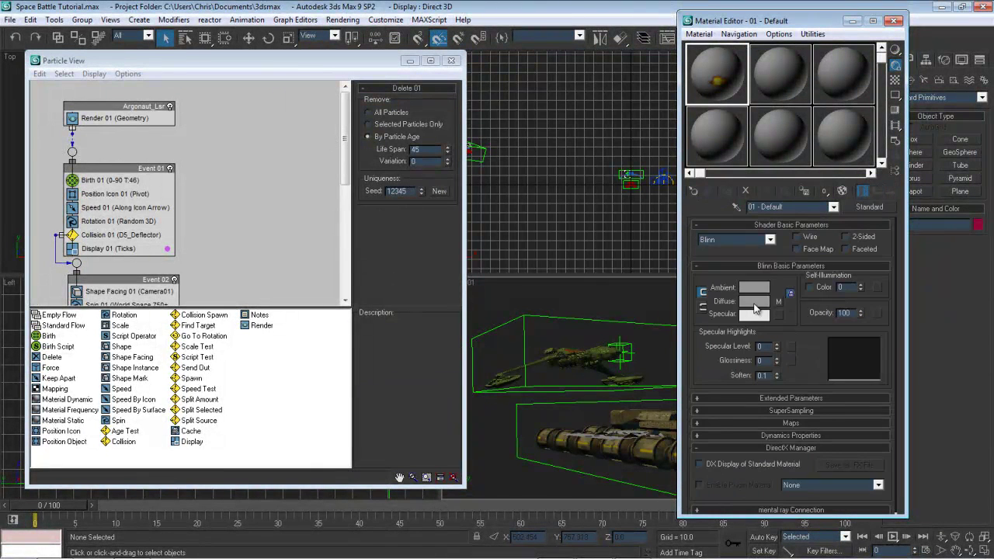
Set the explosion material's diffuse color to black
click(755, 308)
drag(353, 132, 350, 75)
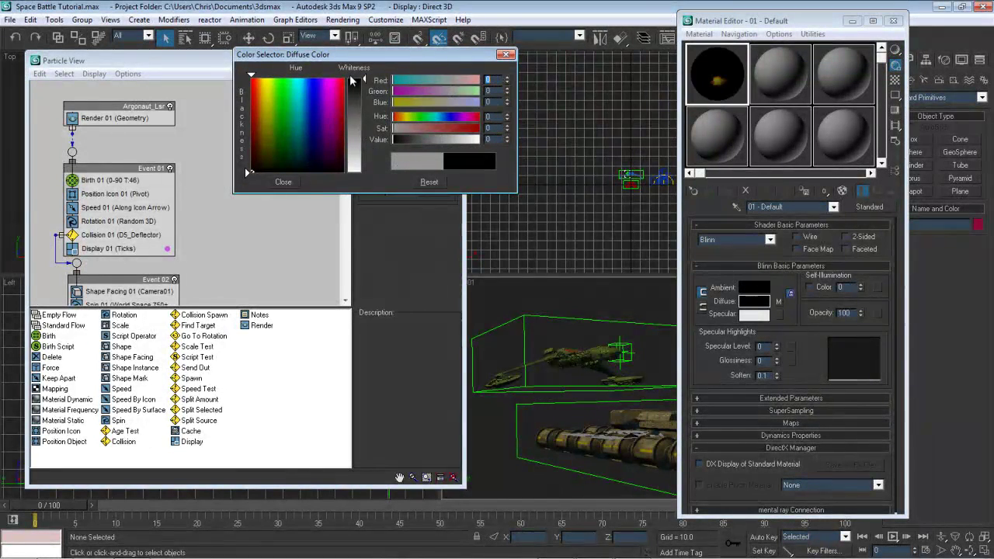
click(281, 182)
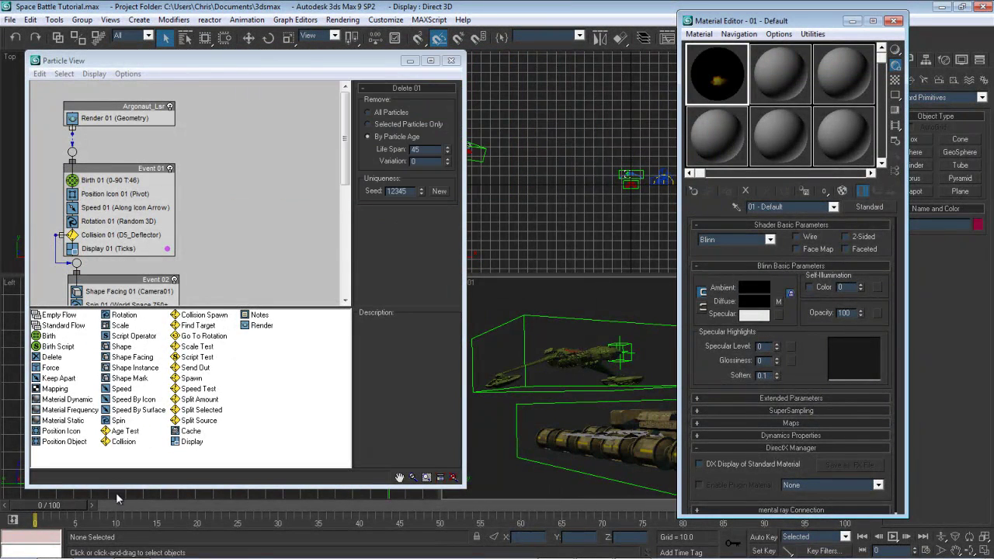
Switch the material's sample shape to a box, rotate it, and scrub the animation to preview the explosion map
drag(50, 501, 88, 502)
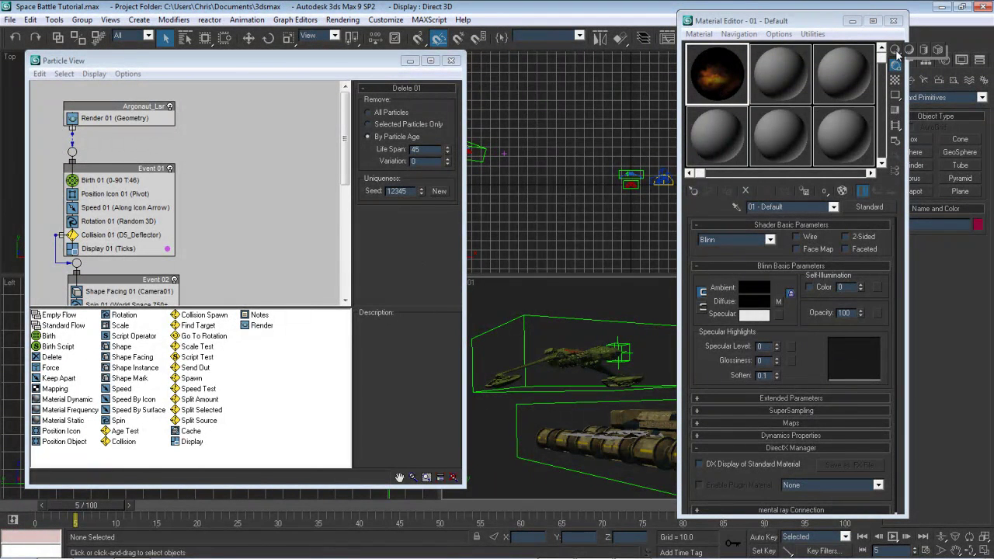
drag(895, 49, 927, 52)
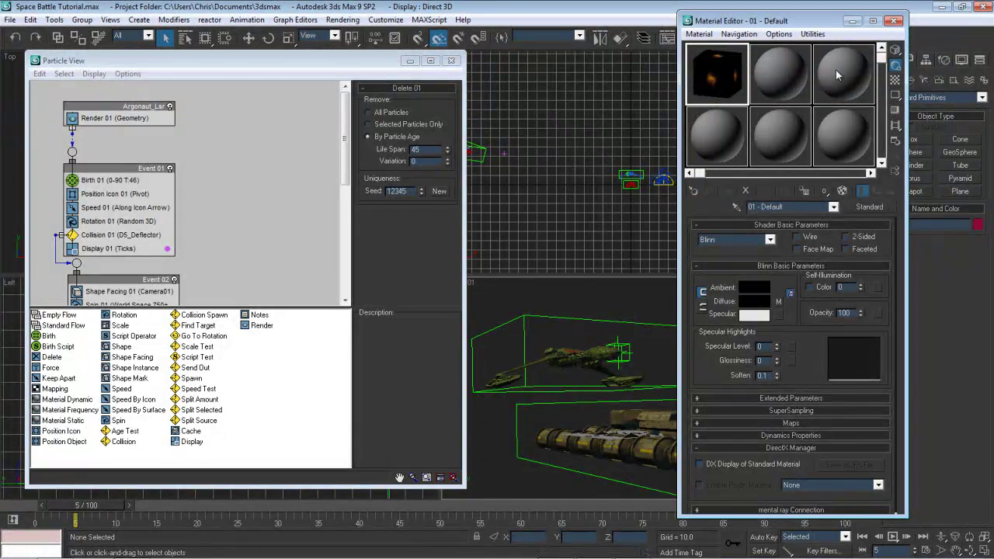
middle_drag(706, 83, 707, 76)
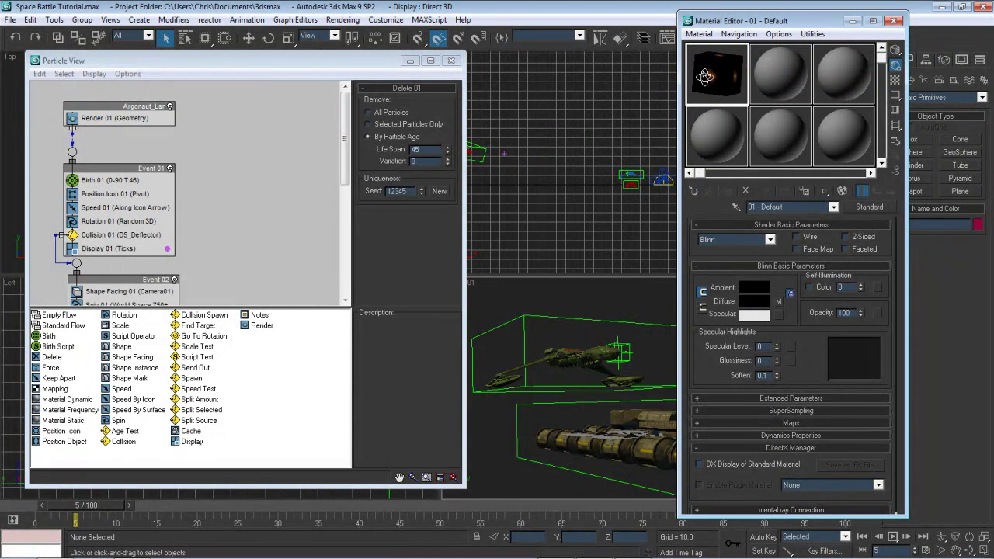
drag(22, 505, 3, 460)
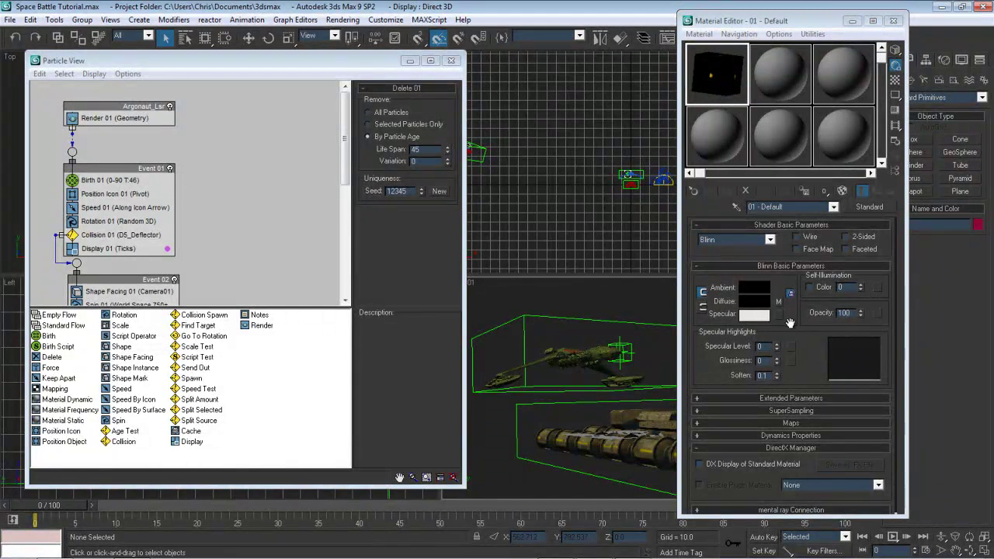
Instance the Diffuse Color map into the Self-Illumination and Opacity maps, and scrub the animation to check the material
click(792, 424)
drag(822, 263, 798, 310)
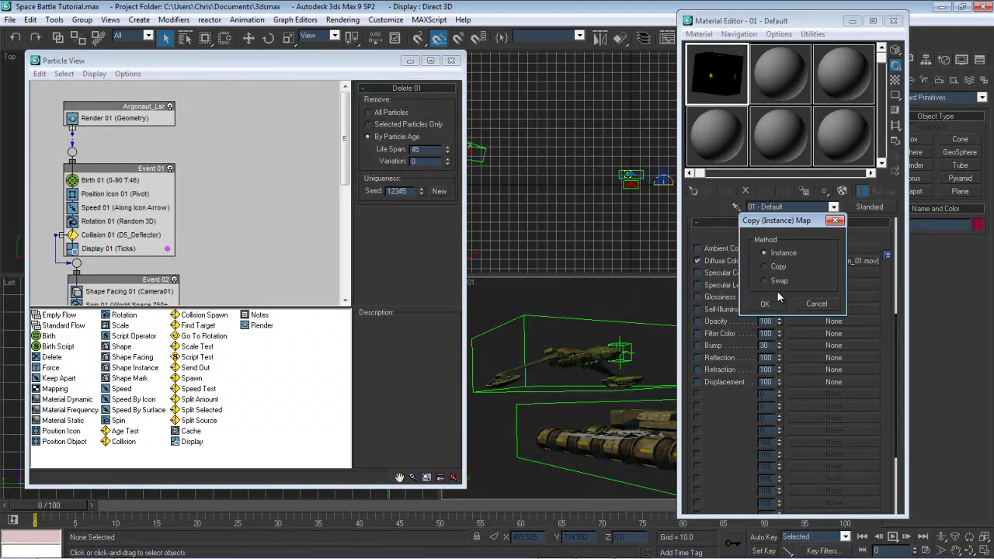
click(774, 303)
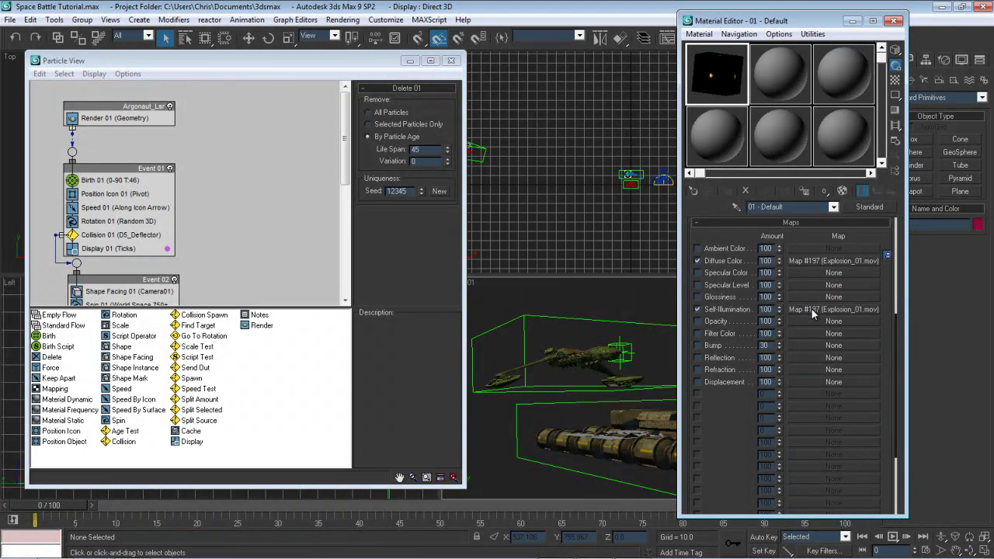
drag(812, 309, 800, 319)
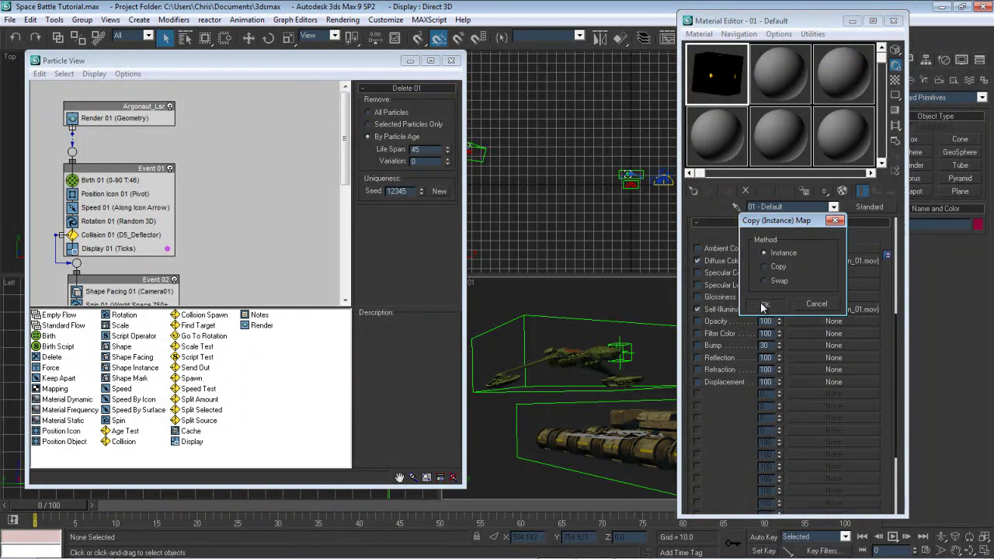
click(764, 304)
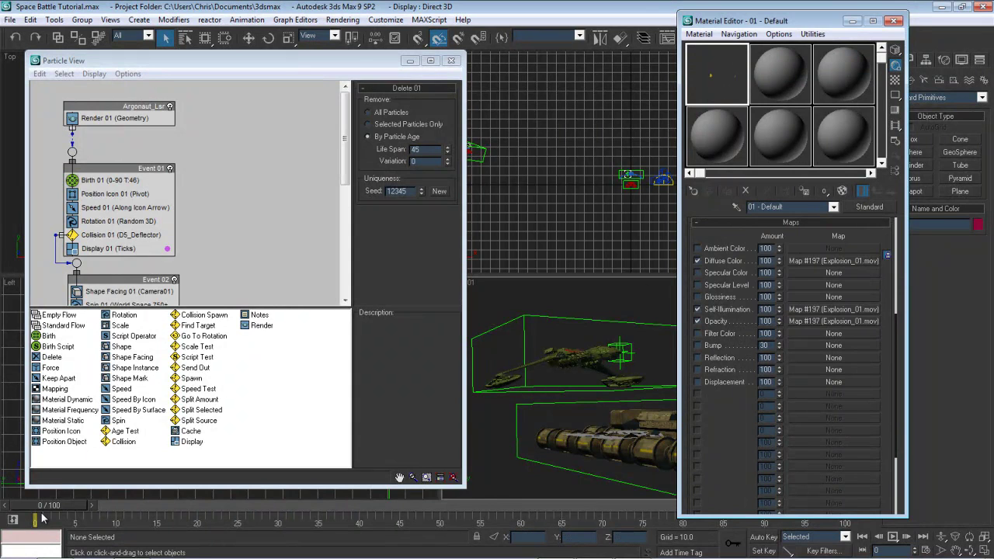
drag(52, 498, 1, 477)
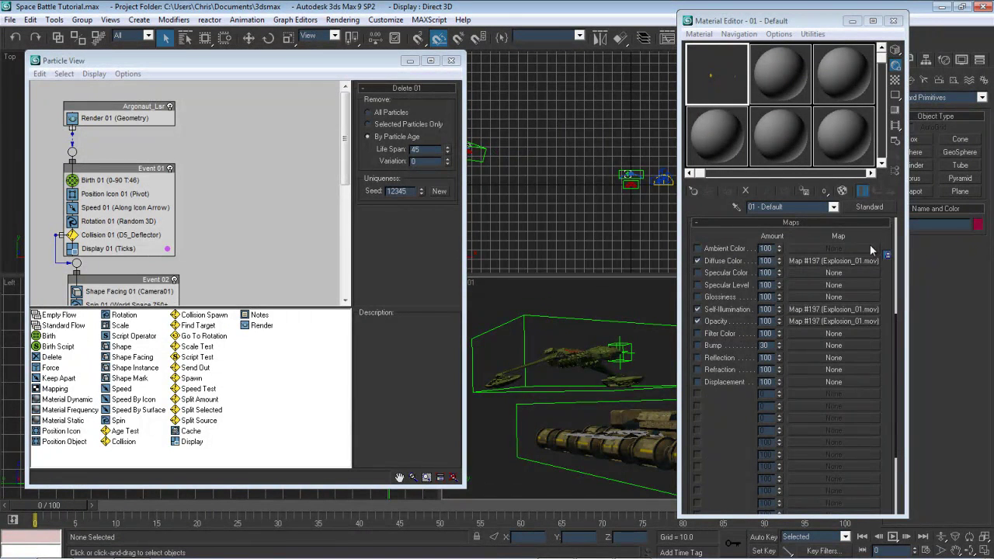
Enable the Self-Illumination Color option of the explosion material and scrub the animation to preview it
scroll(871, 248, up, 5)
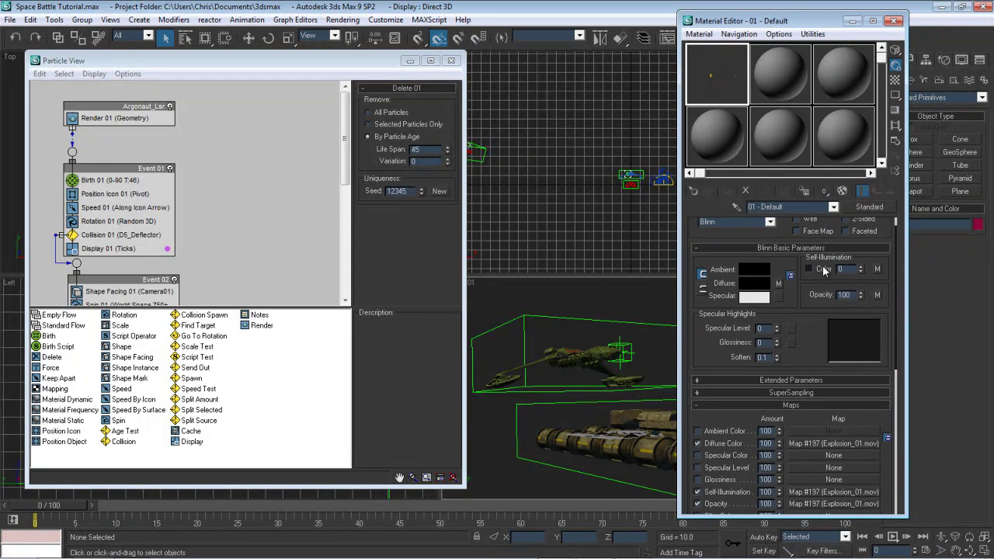
click(809, 269)
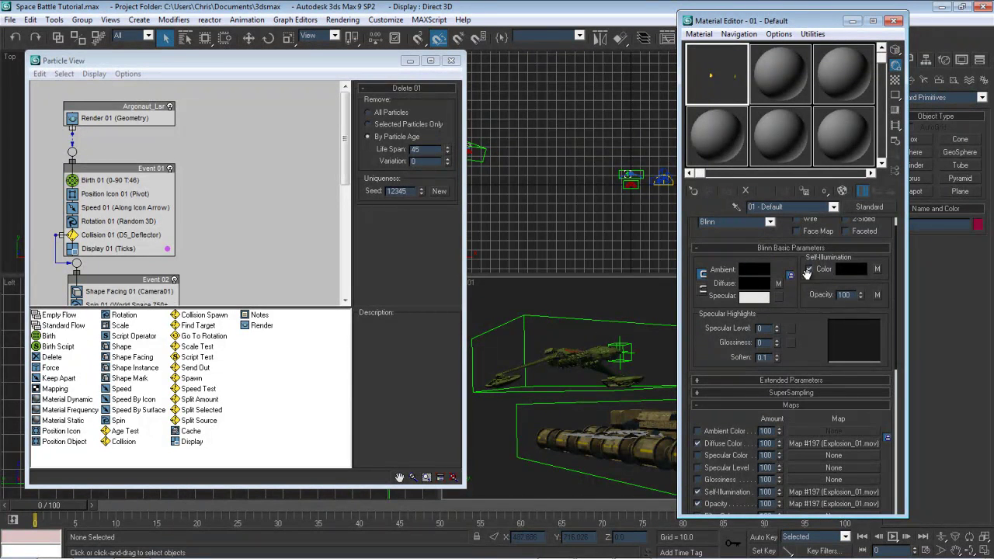
drag(63, 507, 39, 487)
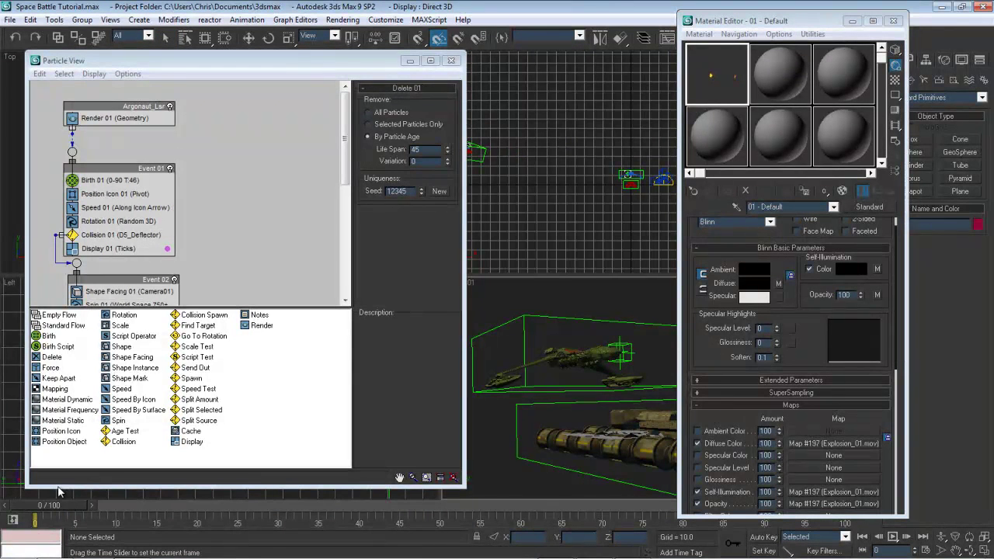
Open the Self-Illumination explosion map and examine its bitmap, channel output, alpha source and time settings, including Sync Frames to Particle Age
click(878, 271)
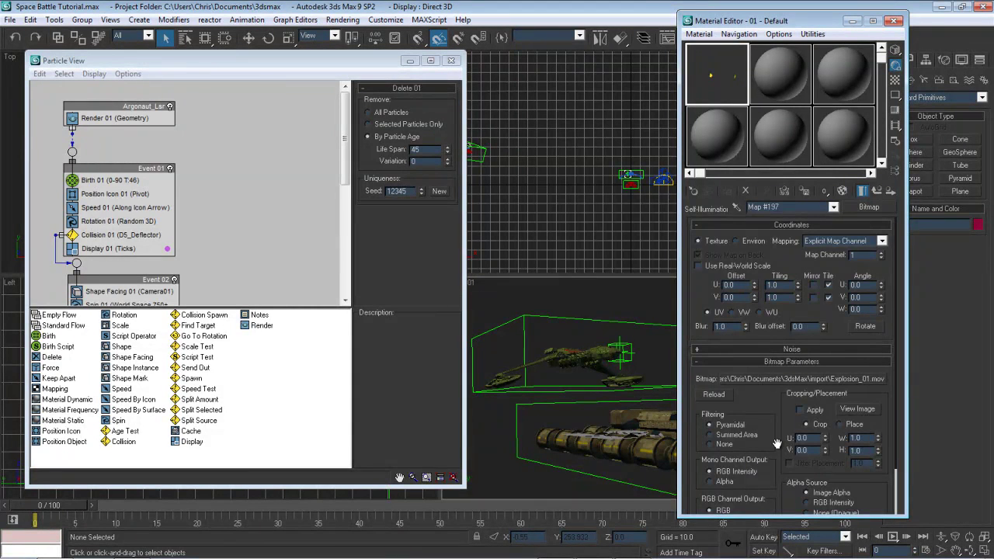
scroll(763, 305, down, 2)
click(811, 493)
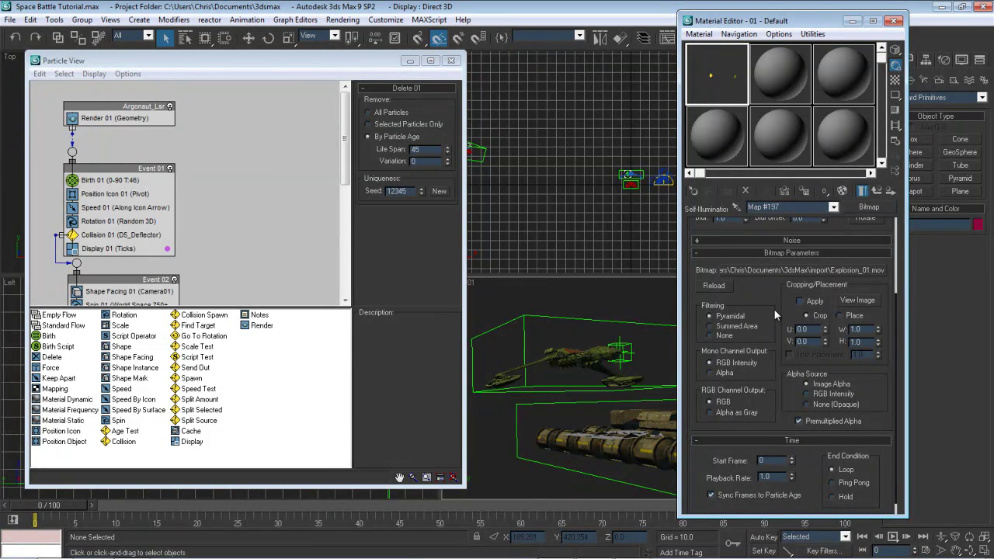
scroll(773, 297, down, 1)
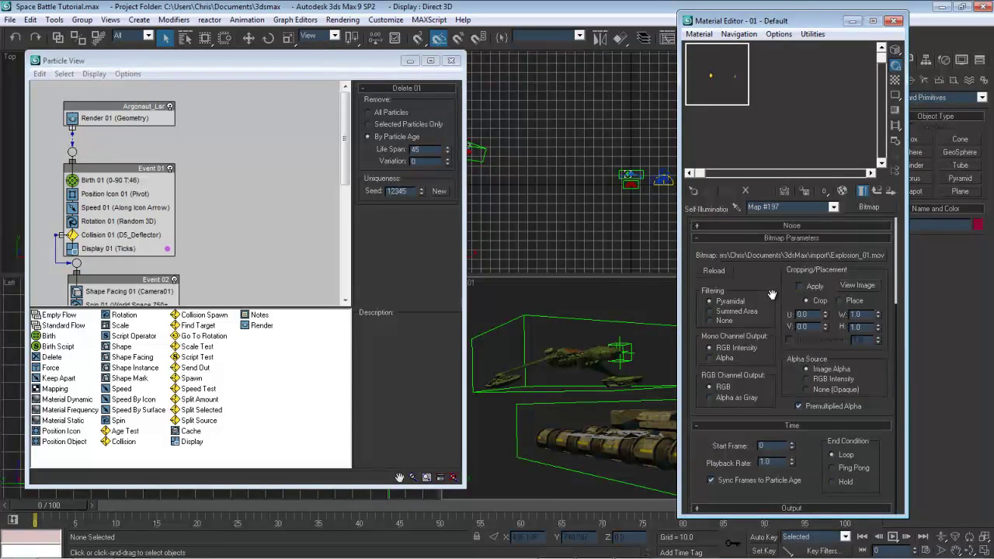
scroll(773, 294, up, 2)
drag(805, 22, 719, 51)
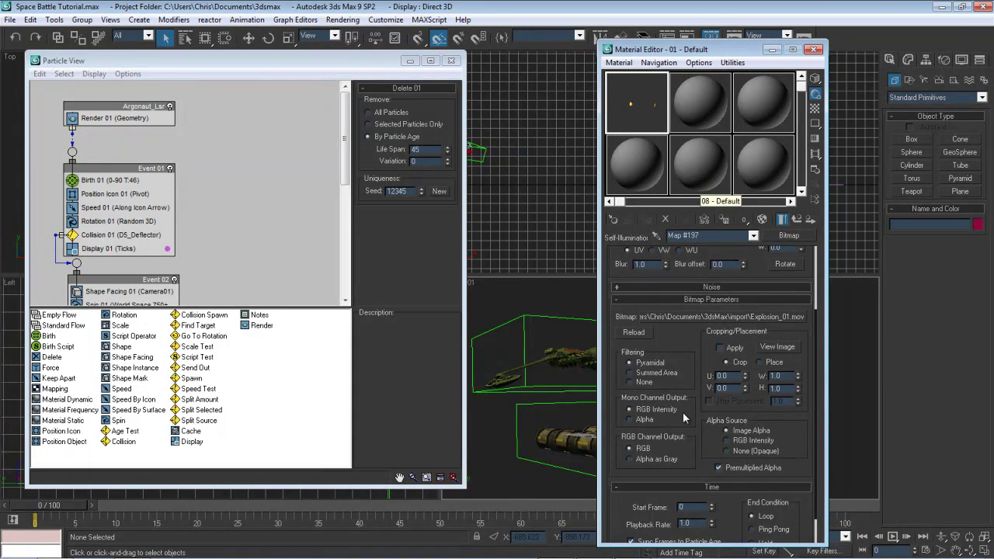
scroll(688, 342, down, 2)
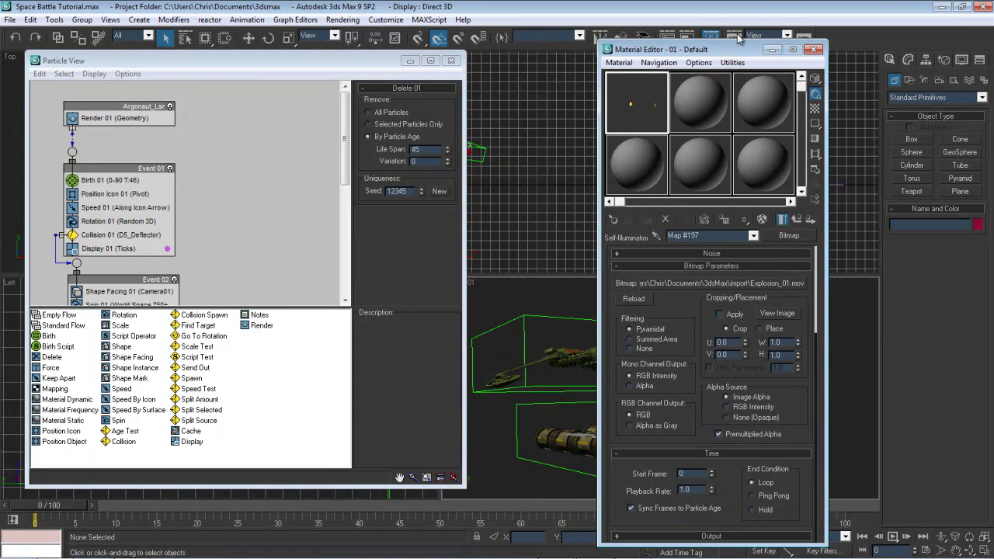
drag(668, 50, 351, 52)
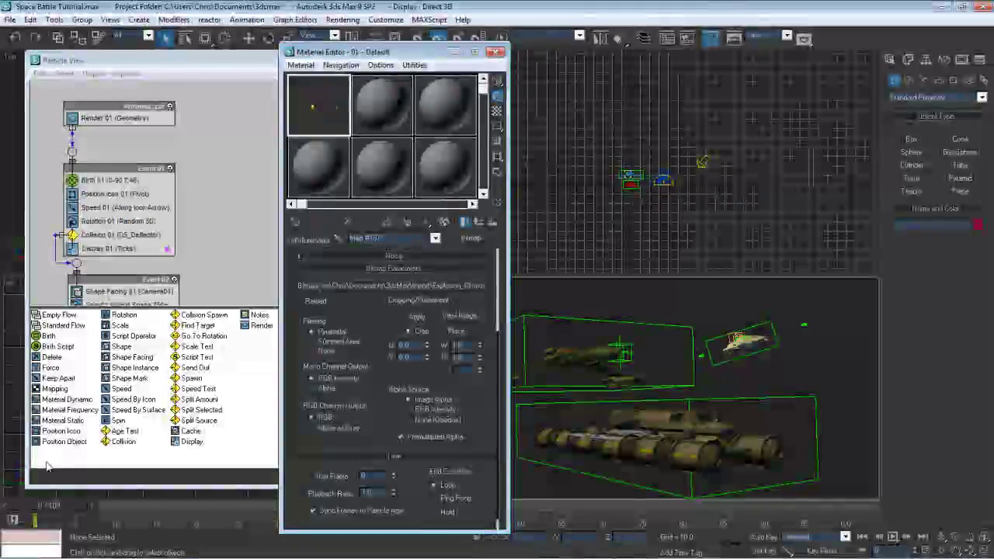
Scrub the animation to frame 24 to preview the explosion map, return to the parent material level, and go back to frame 0
drag(78, 506, 269, 507)
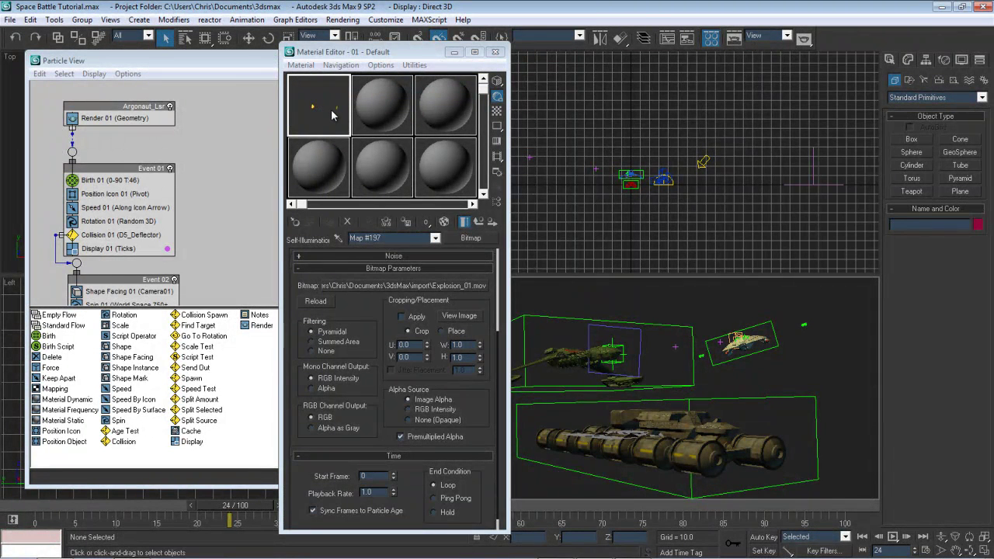
click(478, 222)
scroll(404, 378, up, 1)
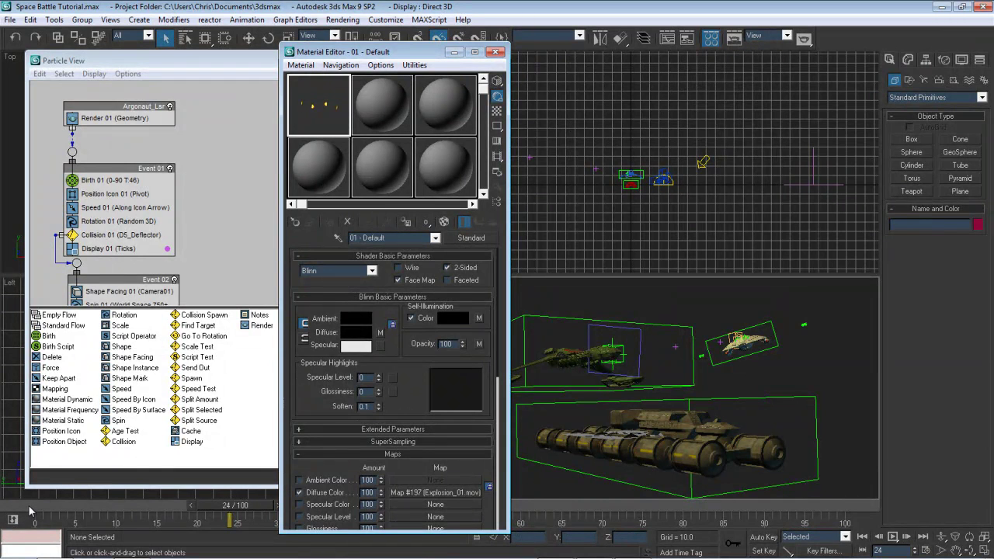
mouse_move(31, 511)
mouse_down()
mouse_move(233, 509)
mouse_move(31, 509)
mouse_up()
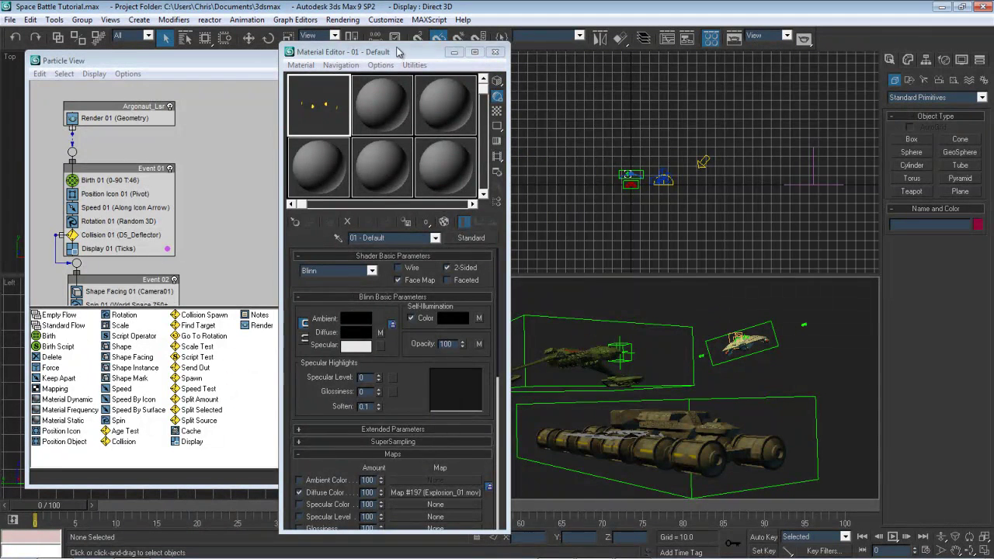
Add a Material Dynamic operator to Event 02 between the Spin and Delete operators and select it
drag(400, 51, 571, 56)
click(174, 277)
scroll(213, 184, down, 3)
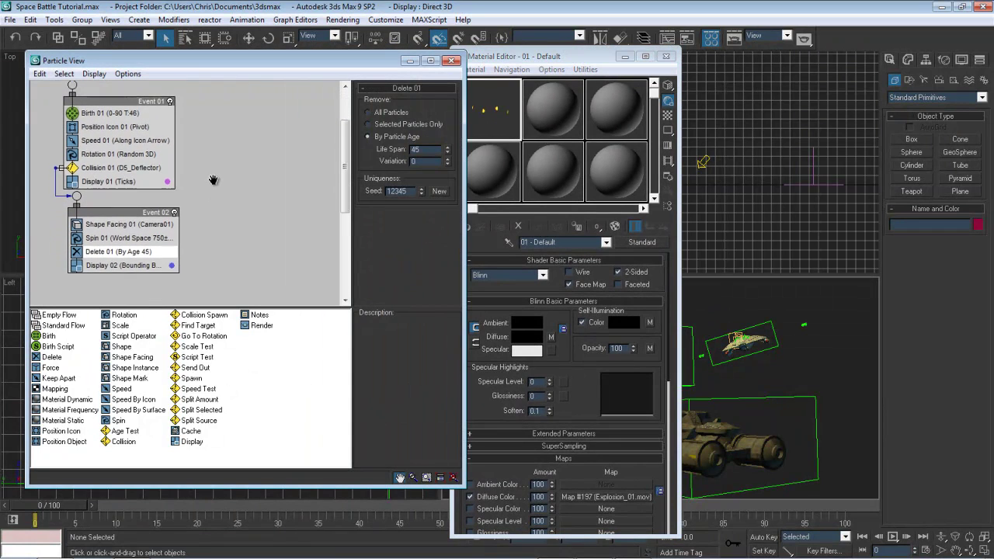
drag(67, 399, 141, 246)
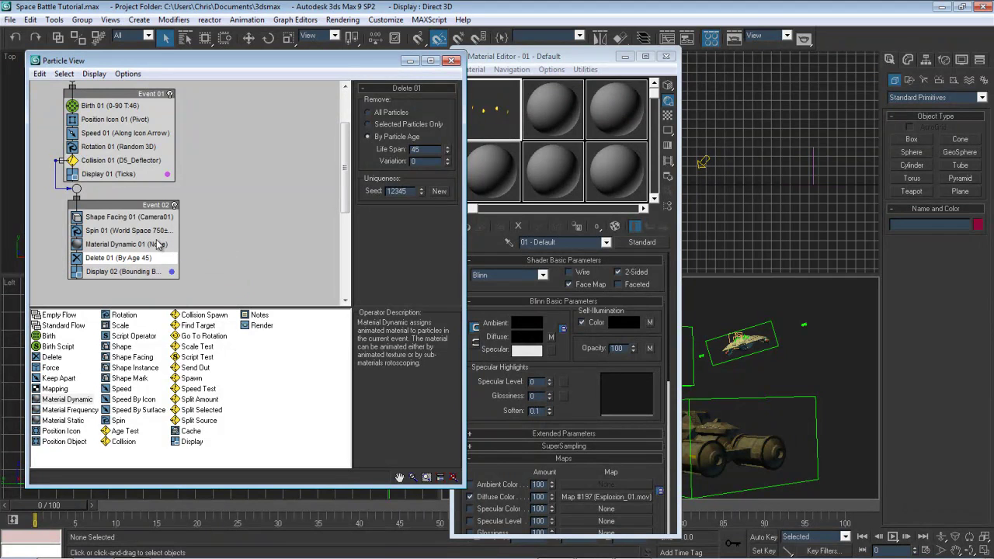
click(151, 247)
Rename Event 01 to "laser emit" and Event 02 to "laser impact"
scroll(178, 177, up, 2)
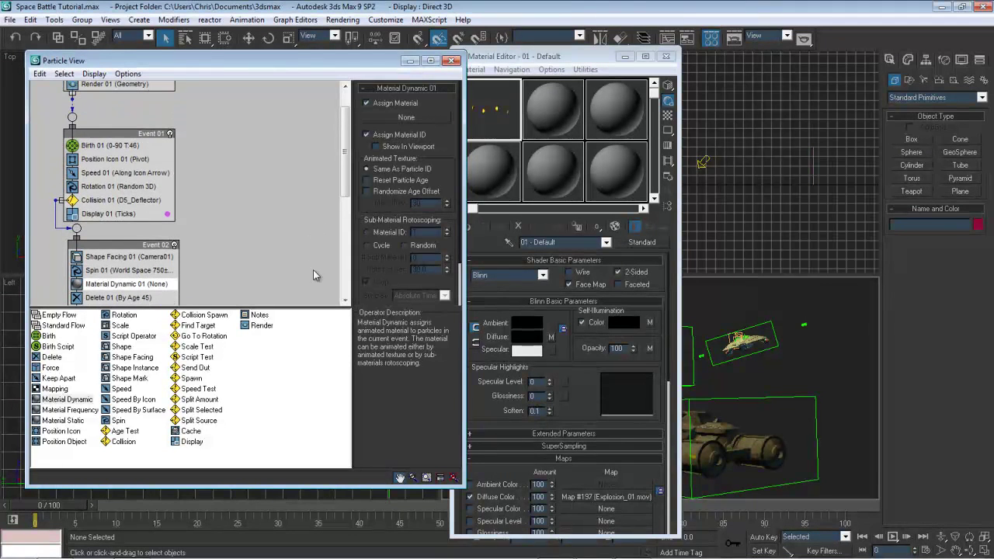
right_click(159, 137)
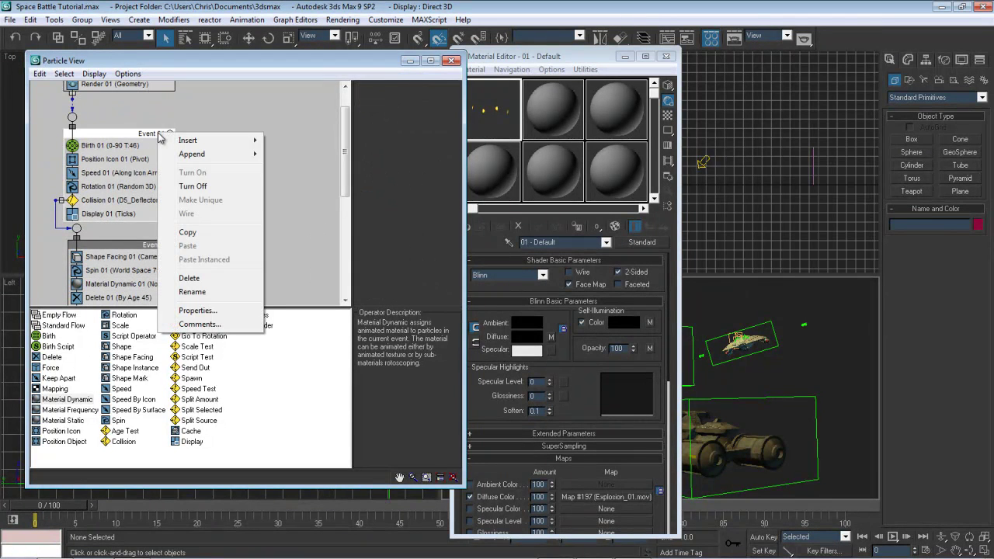
click(203, 291)
text(la)
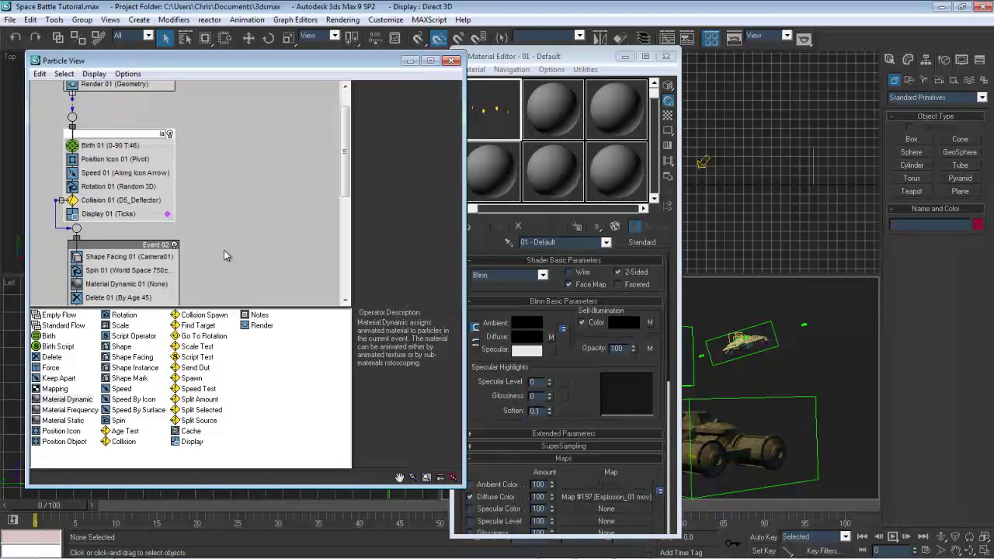
text(ser emit)
key(Return)
right_click(148, 244)
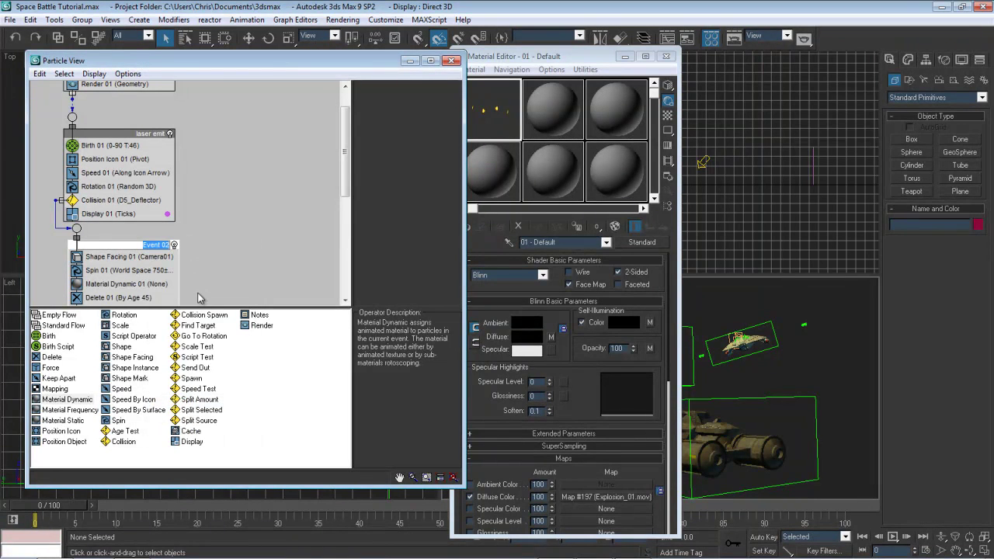
key(BackSpace)
text(laser impact)
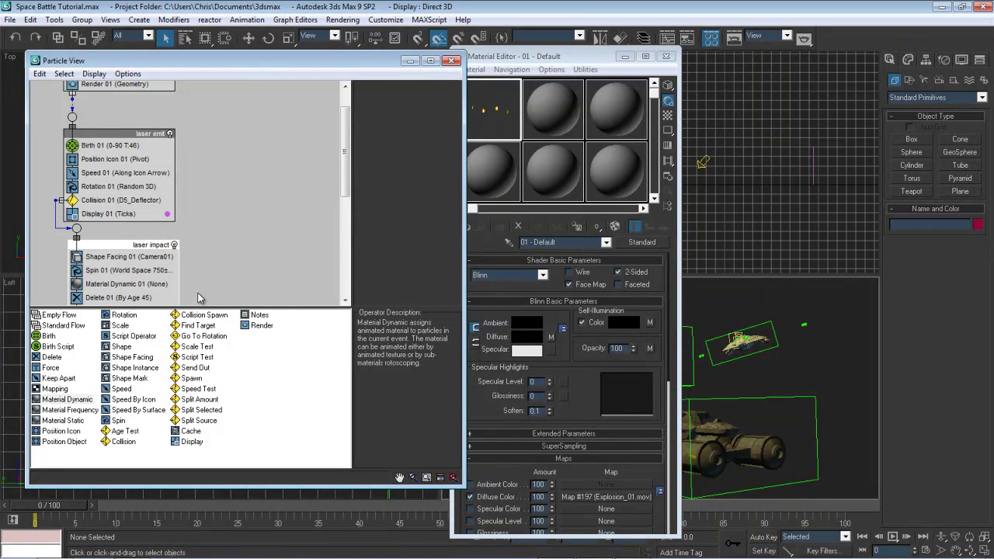
Name the explosion material "Explosion" and assign it as an instance to the Material Dynamic operator
click(139, 285)
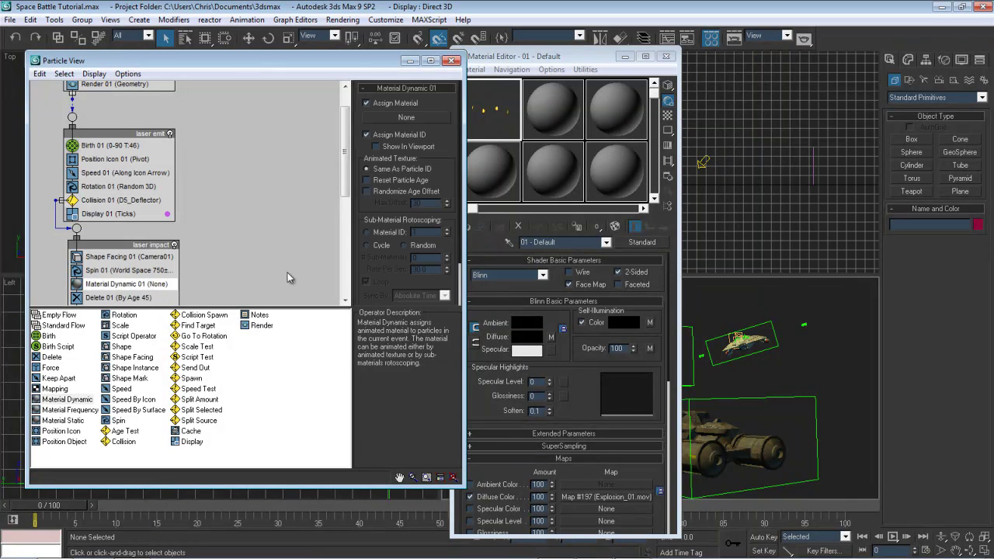
key(m)
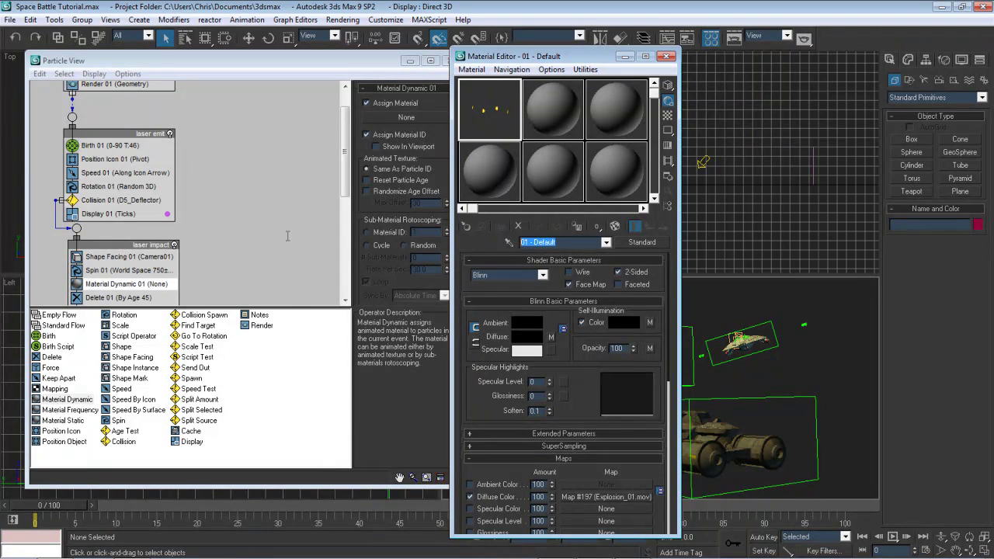
text(Explosion)
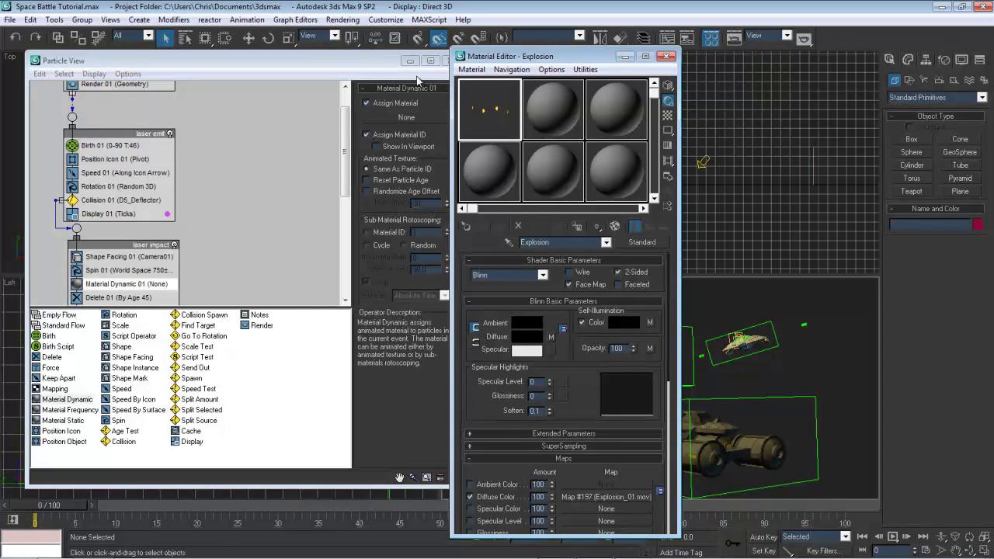
drag(490, 111, 396, 118)
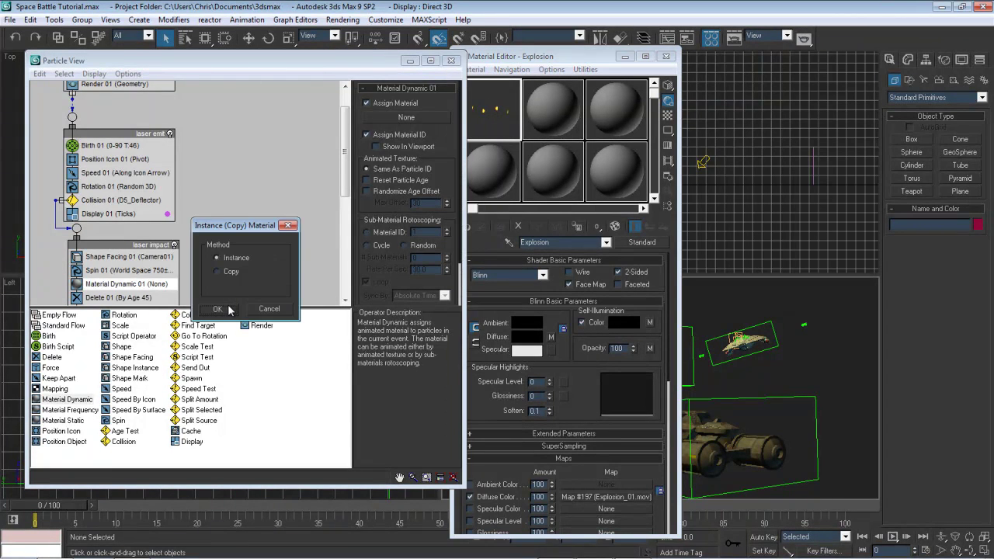
click(218, 309)
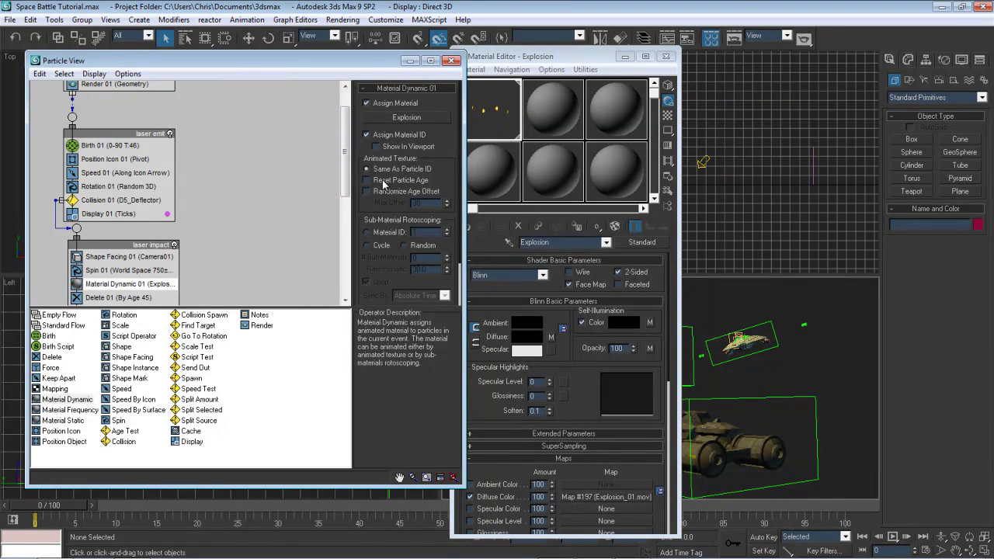
Enable Reset Particle Age for the animated texture of the Material Dynamic operator
drag(400, 275, 382, 250)
middle_drag(260, 193, 256, 134)
scroll(400, 280, down, 3)
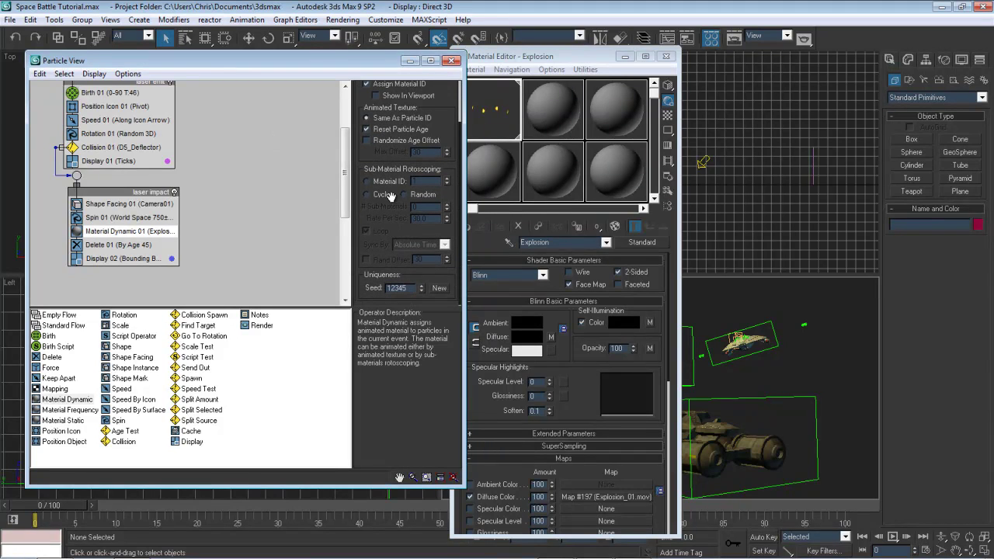
Check the Delete and Birth operators' settings, and set the Argonaut_Lsr emitter's viewport quantity multiplier to 100%
click(122, 245)
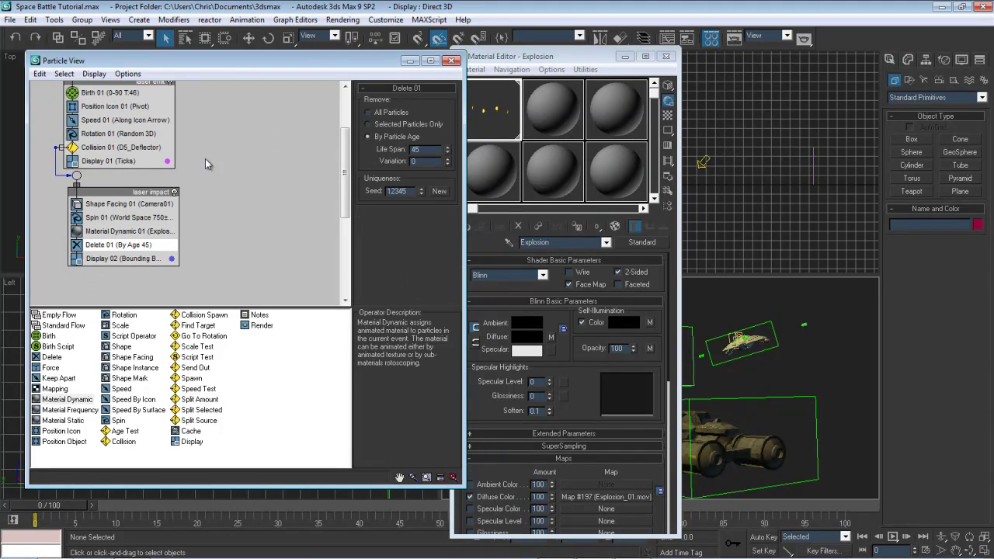
middle_drag(205, 158, 255, 261)
click(140, 180)
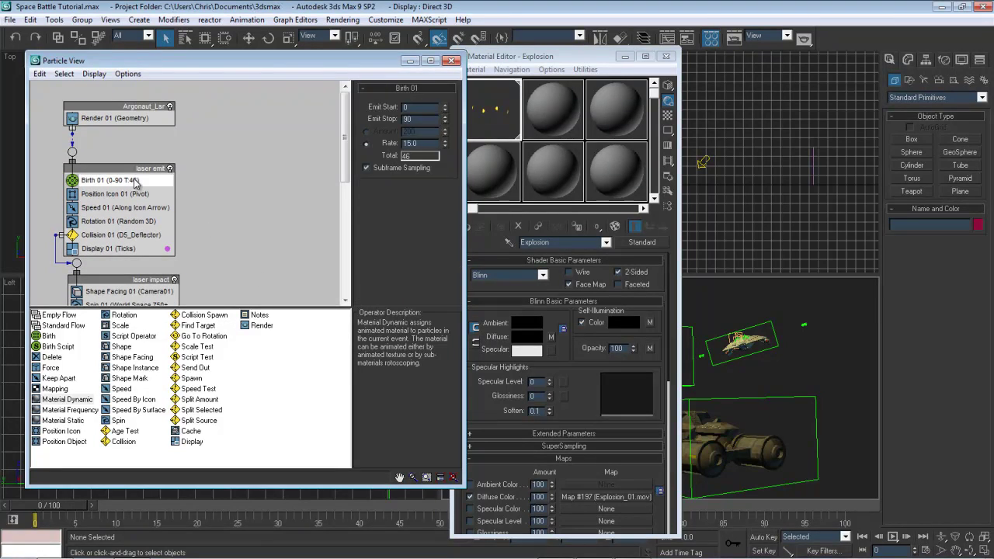
double_click(419, 142)
click(625, 56)
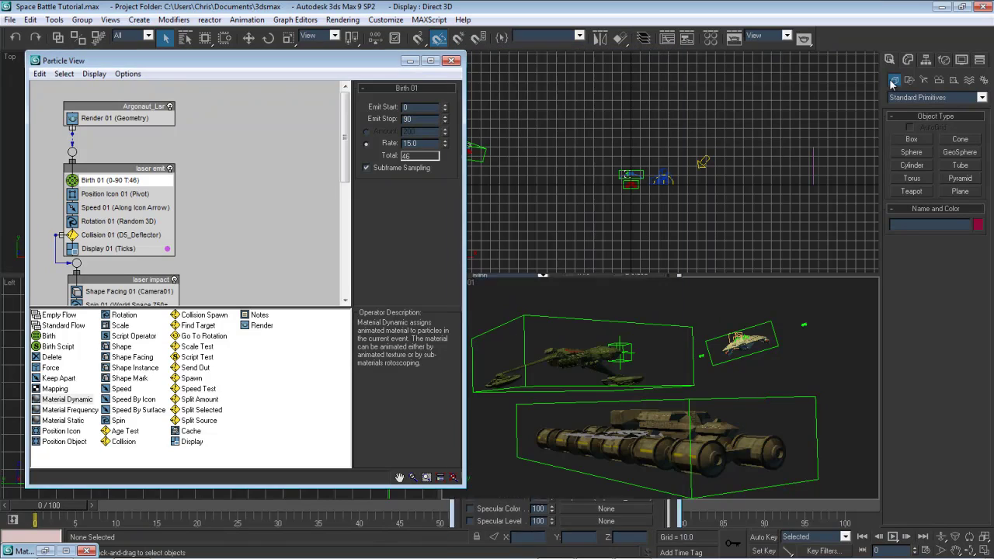
click(908, 59)
click(888, 59)
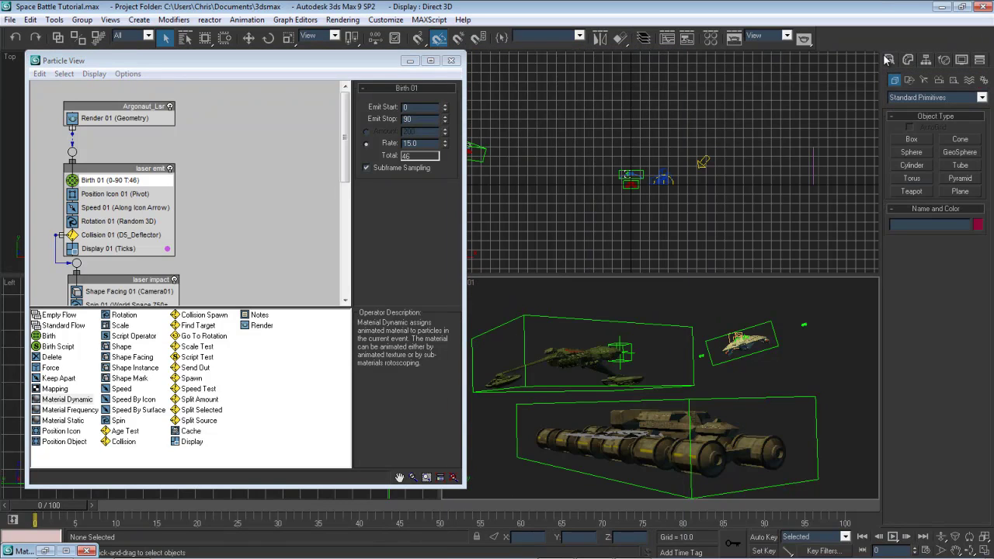
click(740, 337)
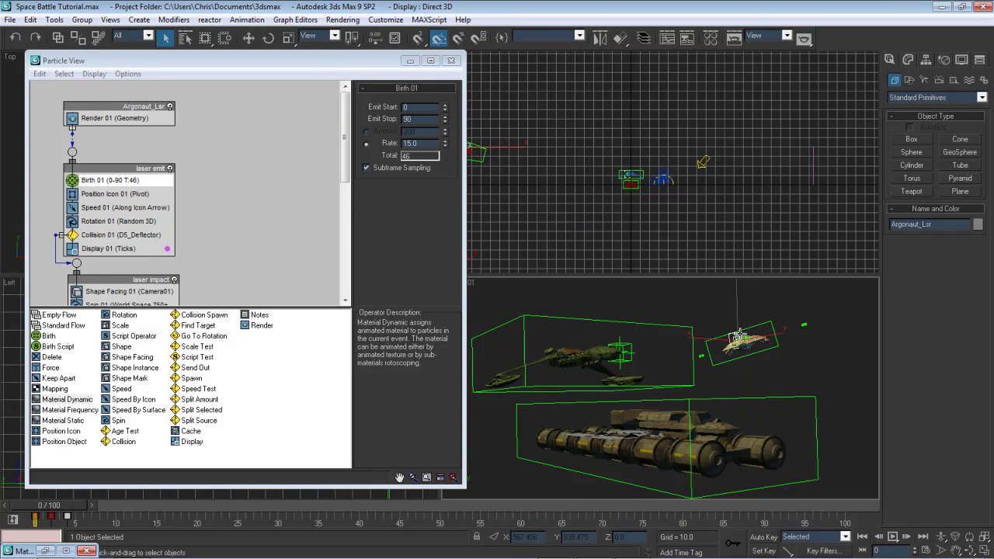
click(908, 59)
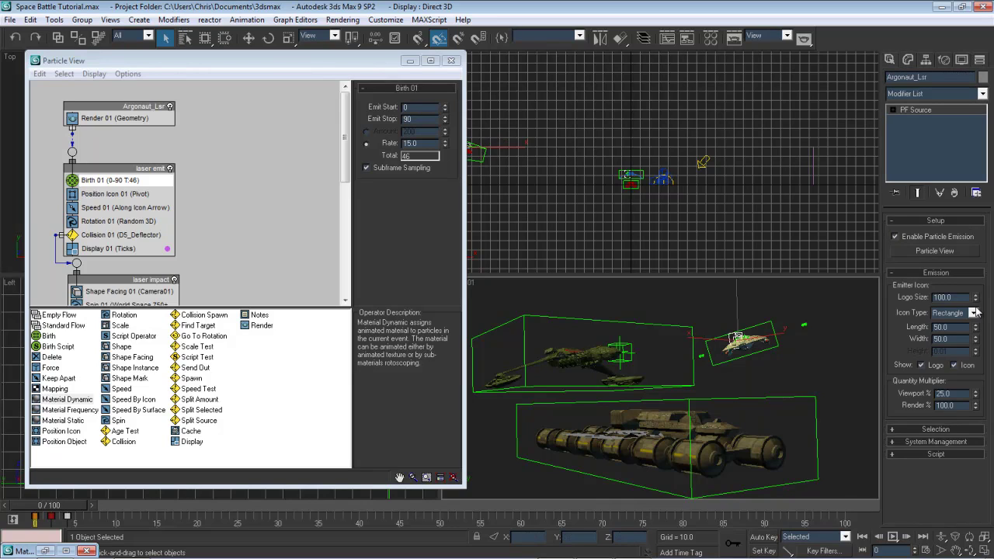
double_click(956, 394)
text(100)
key(Return)
Move the animation to frame 28 and render a single Camera01 frame to check the impact explosions
drag(69, 505, 283, 498)
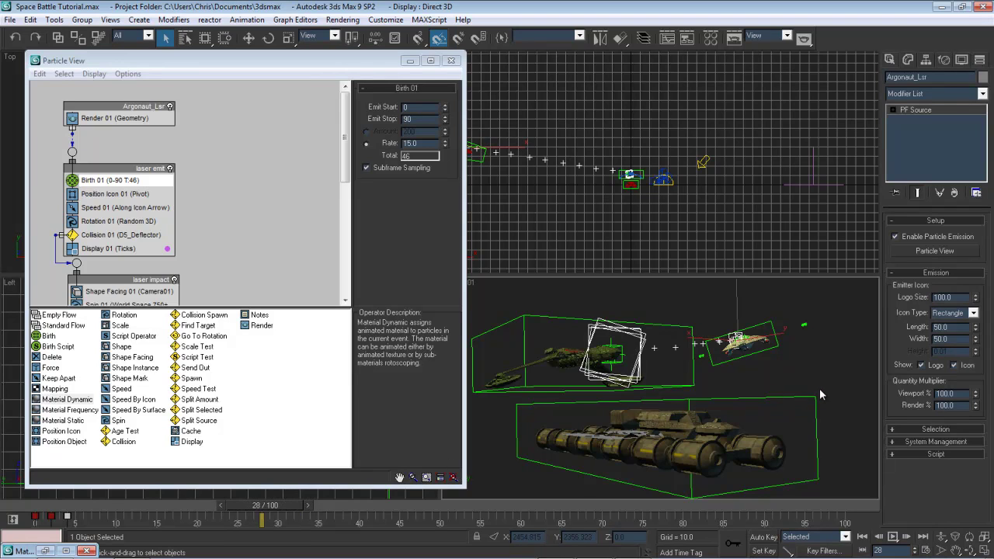
click(342, 19)
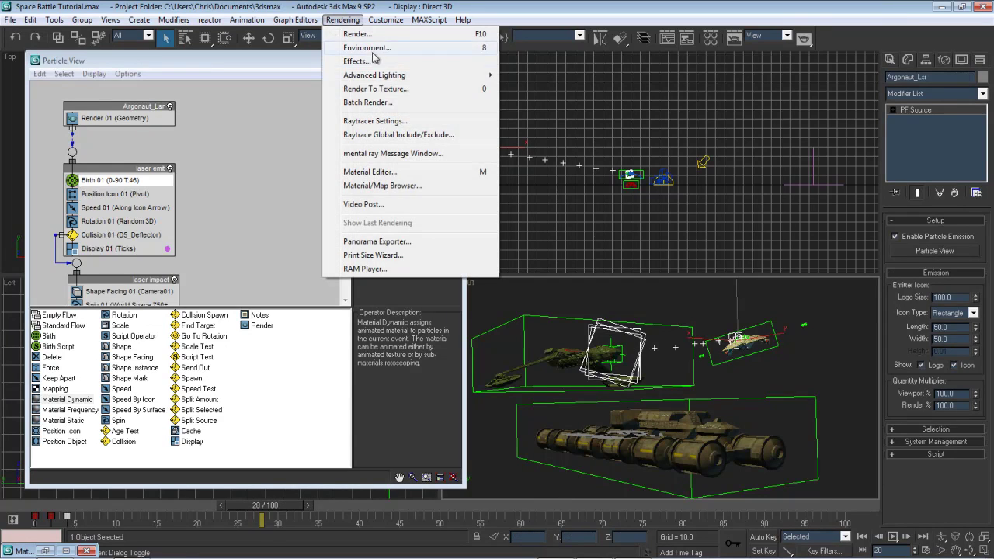
click(373, 38)
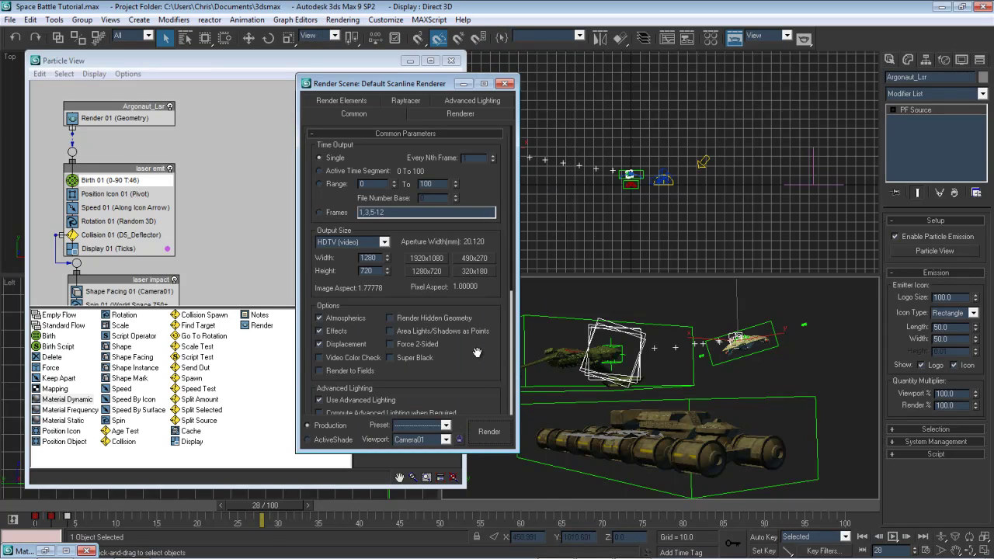
click(490, 432)
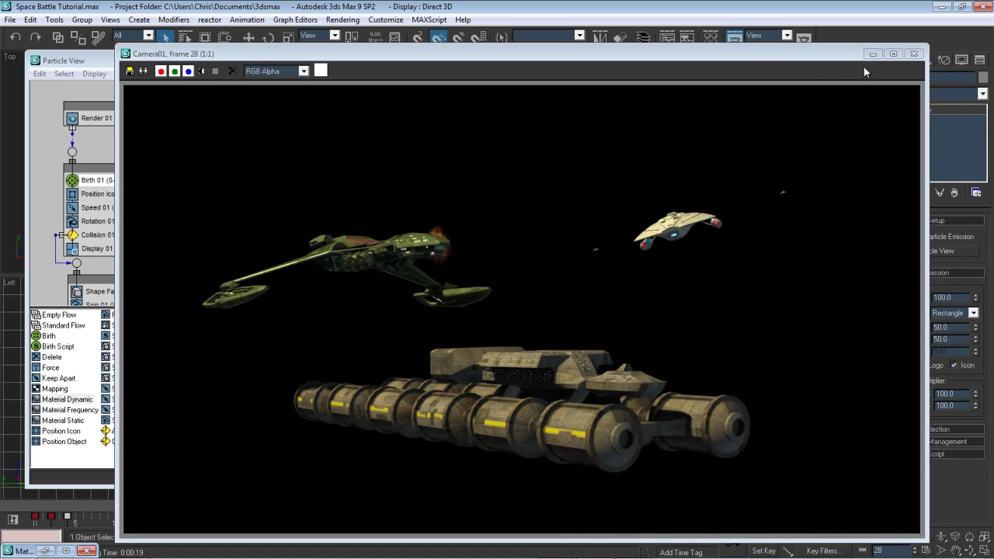
click(913, 54)
Set the Shape Facing operator's world-space size to 125 units in the laser impact event and render the frame again
middle_drag(240, 232, 233, 148)
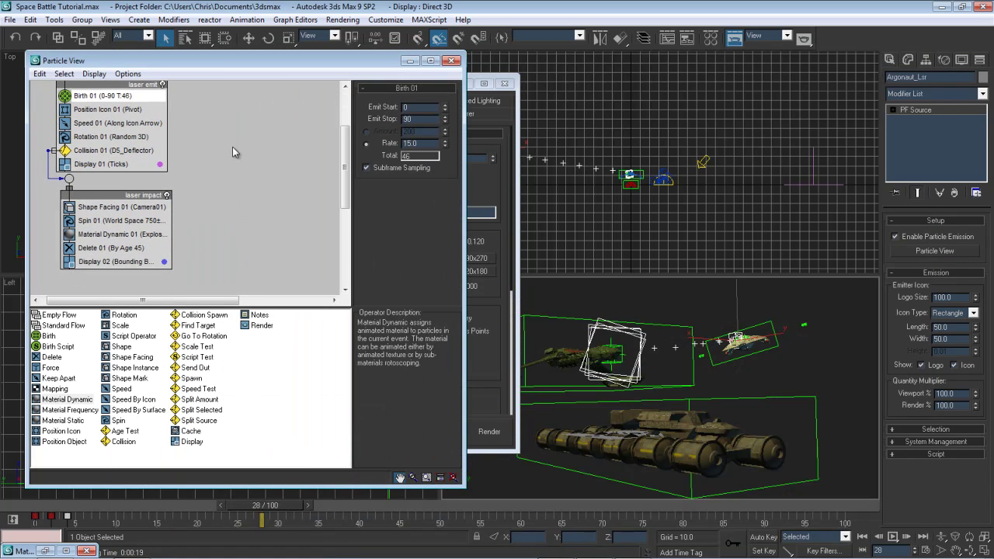
click(113, 208)
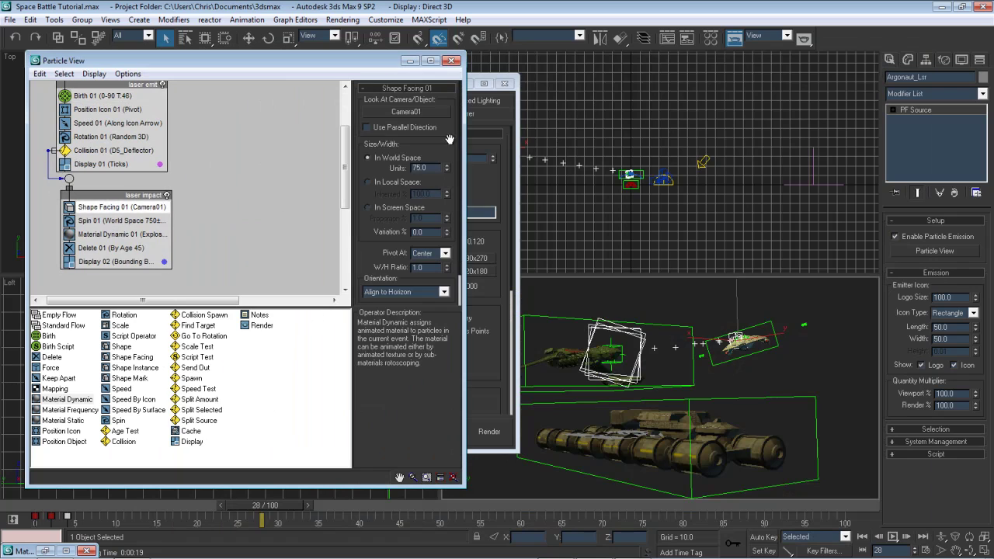
double_click(429, 167)
text(125)
key(Return)
click(493, 430)
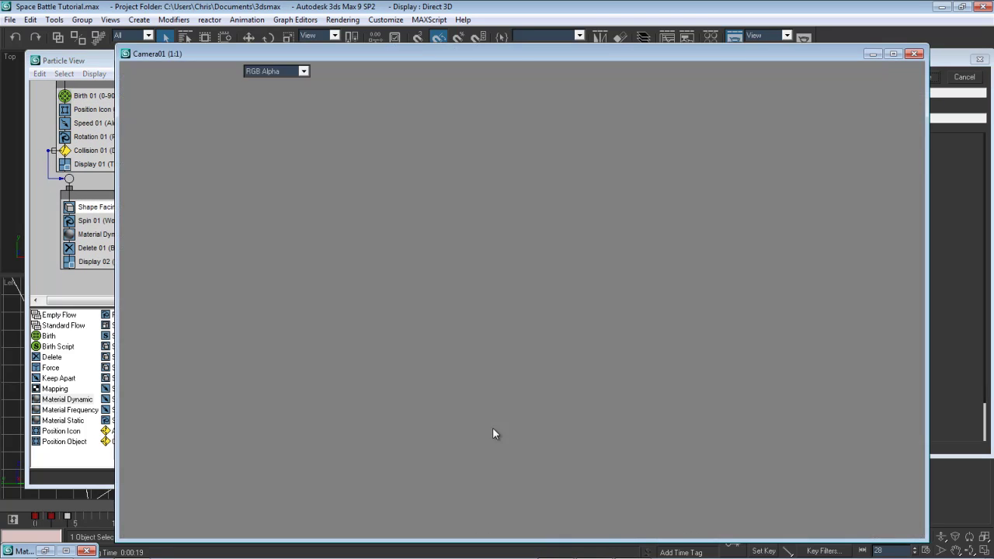
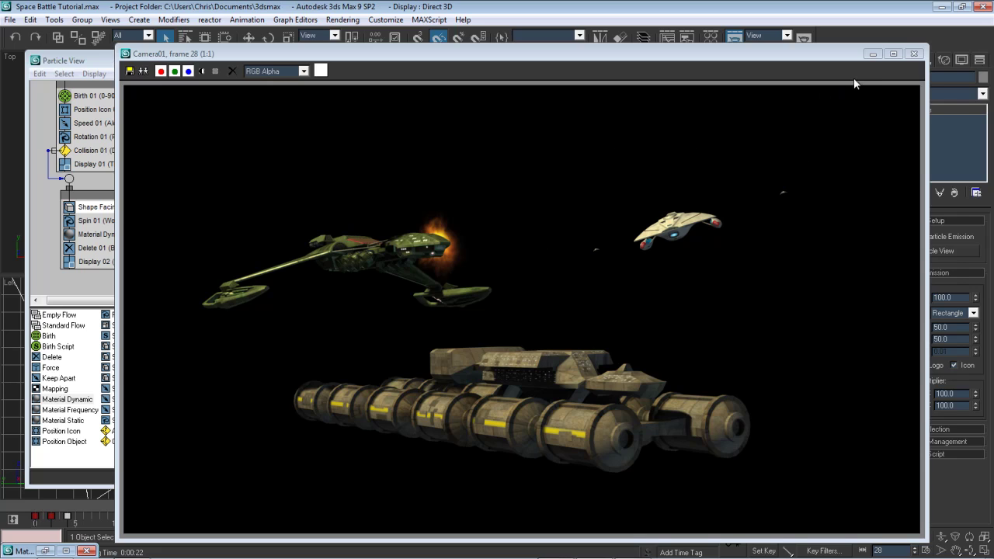
click(916, 54)
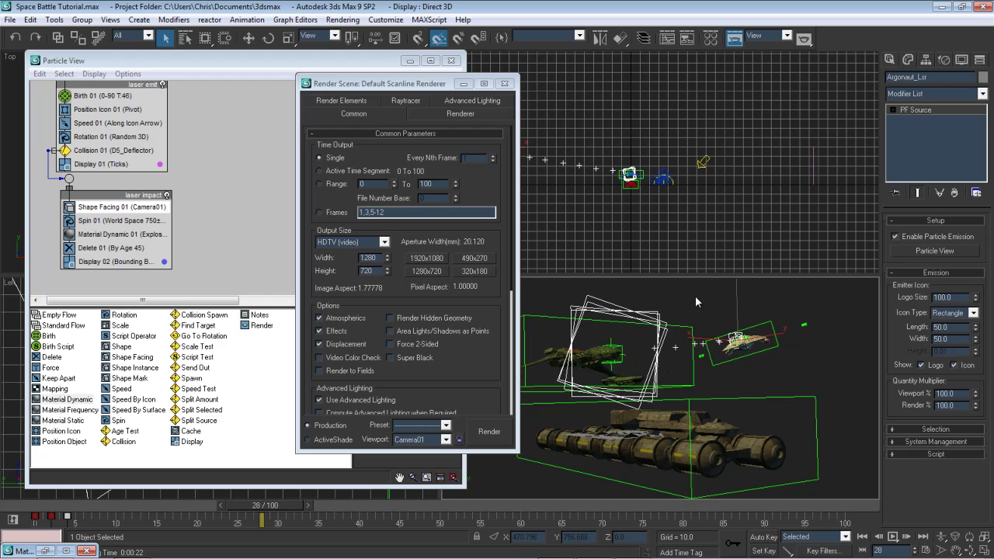
Add a Ky_Trail effect to the scene's rendering effects
click(371, 71)
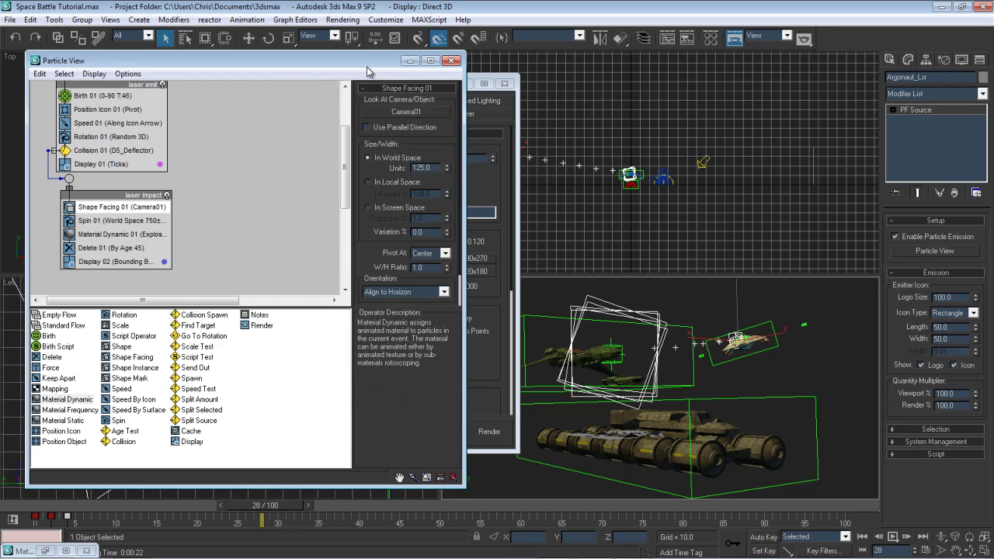
click(353, 22)
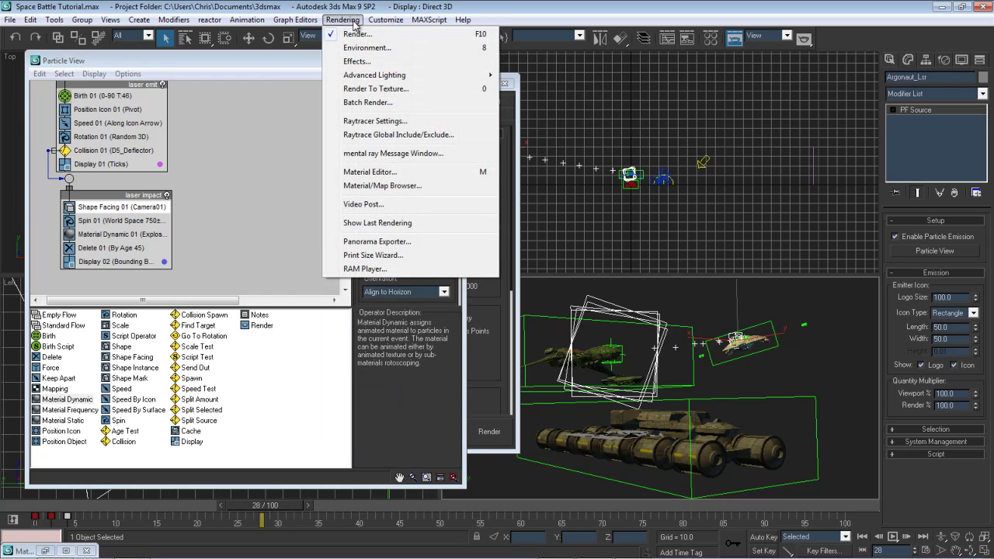
click(356, 62)
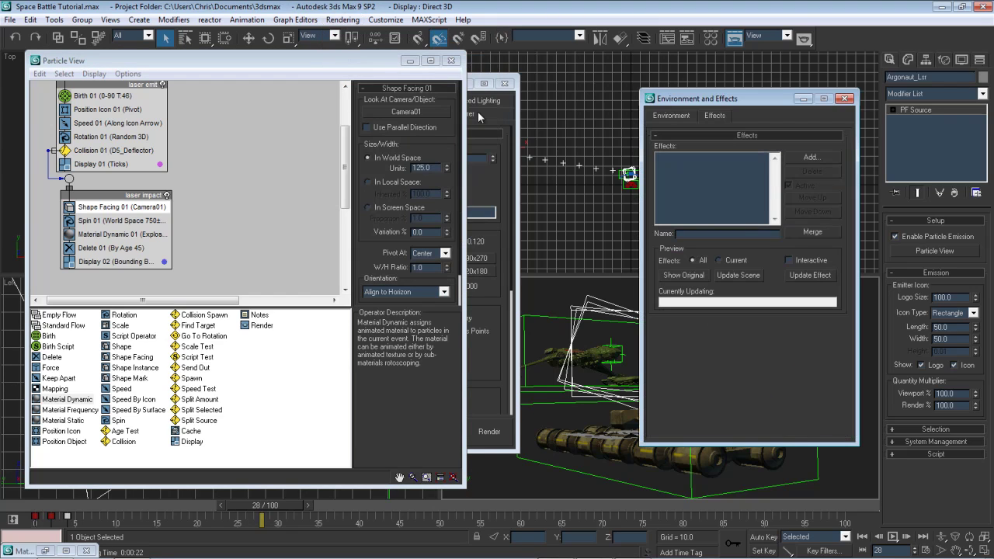
click(820, 160)
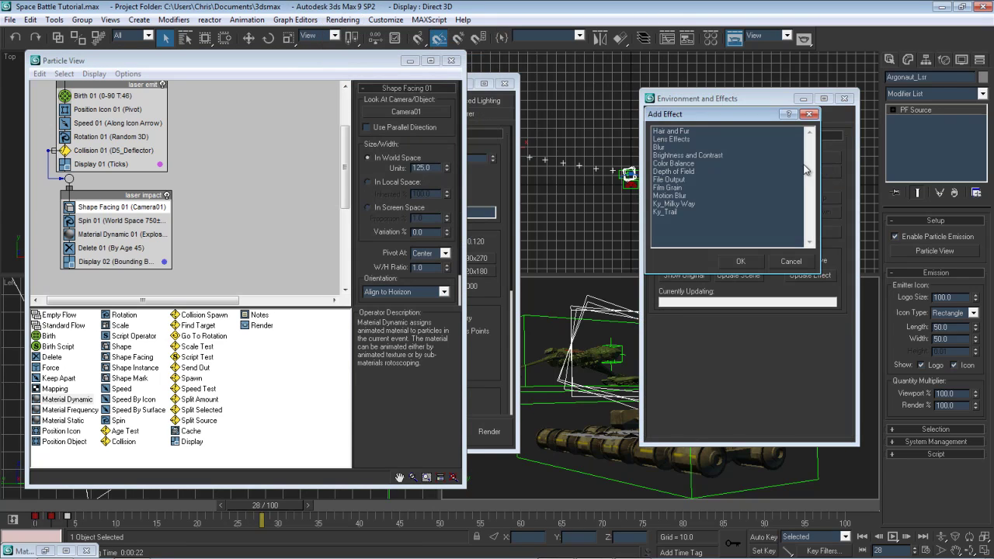
double_click(666, 212)
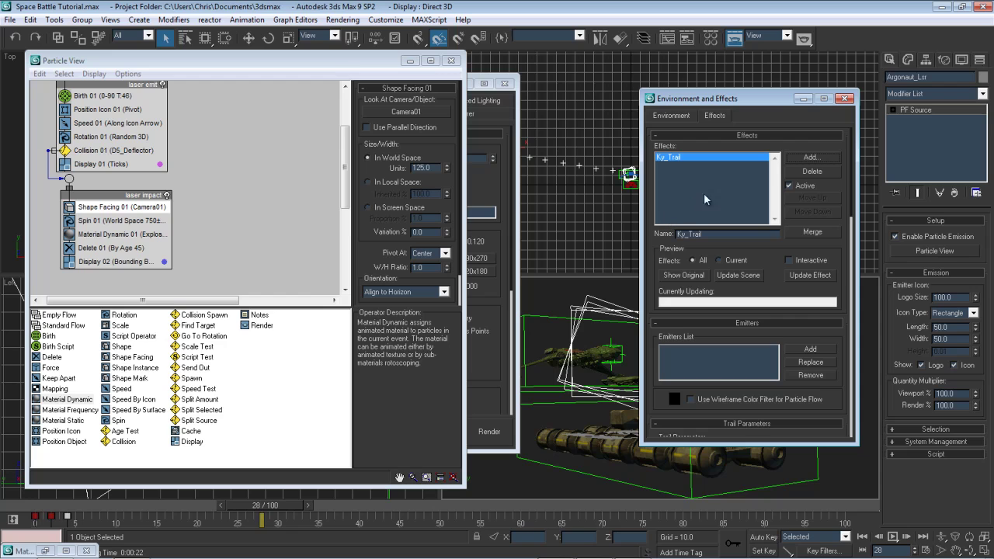
Add the Argonaut_Lsr particle source to the Ky_Trail effect's emitters list
drag(700, 99, 241, 75)
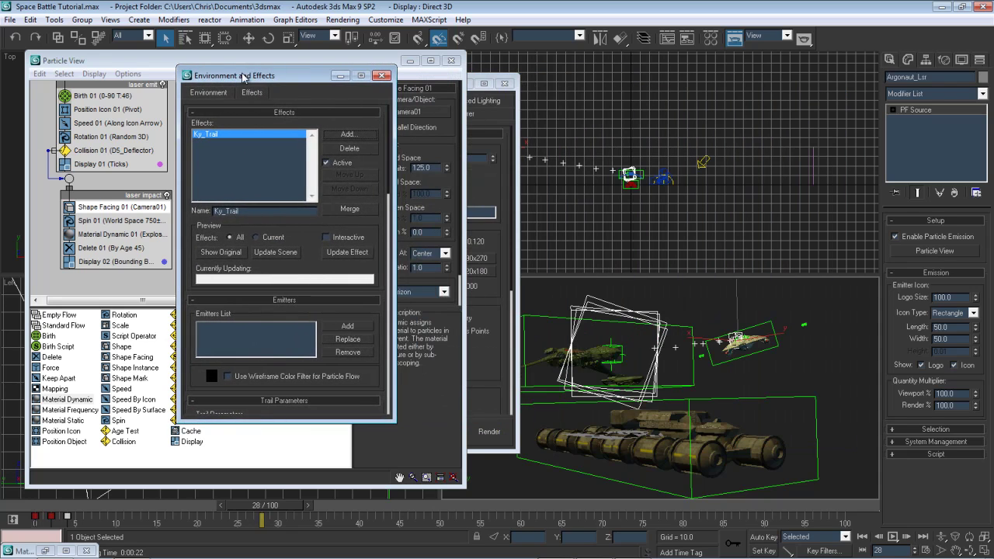
click(348, 327)
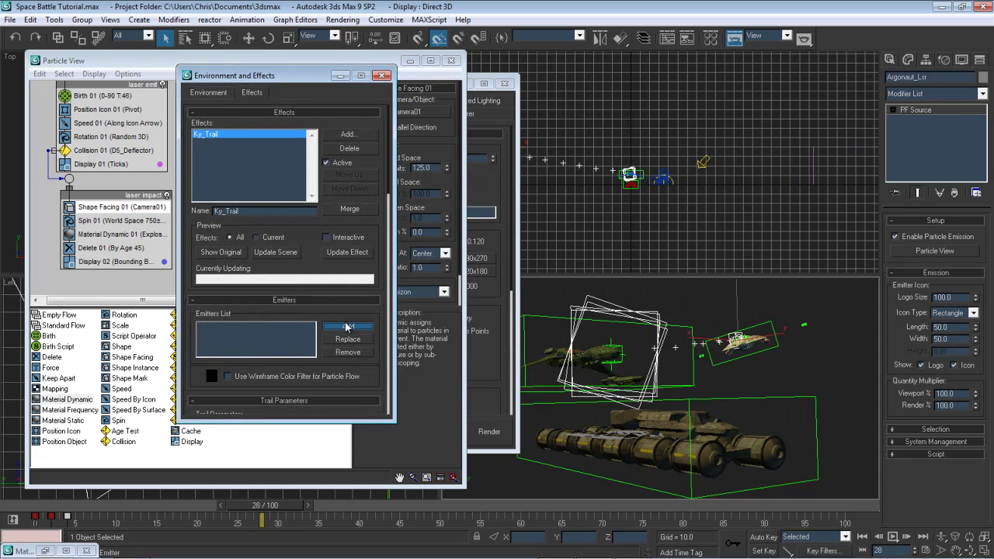
click(579, 165)
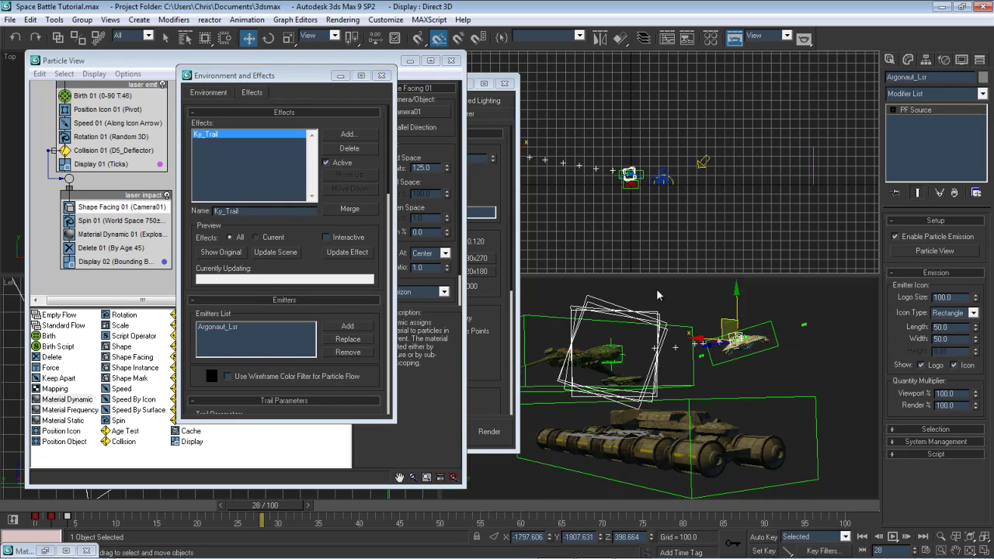
Set the Ky_Trail effect's Trail Life Duration to 3
drag(314, 264, 305, 64)
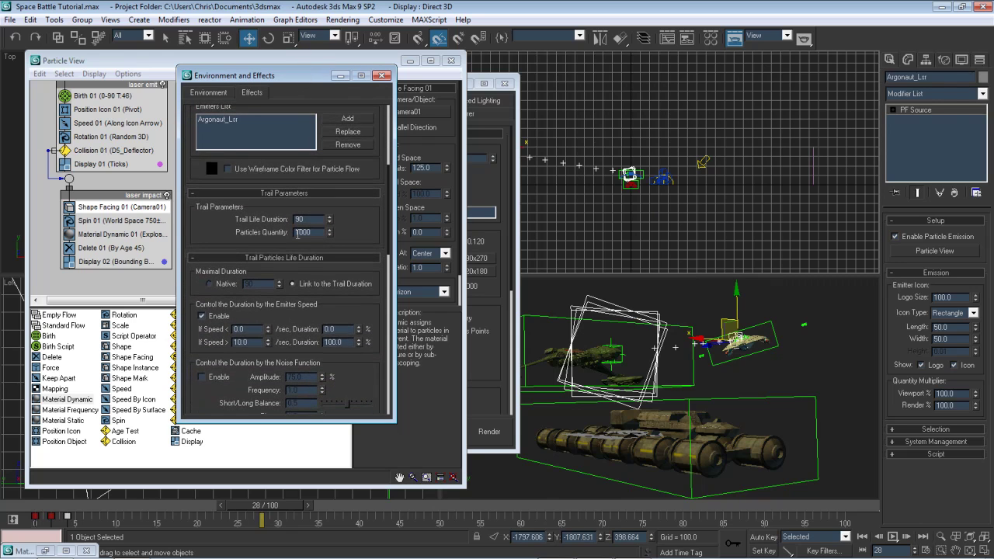
drag(293, 320, 300, 238)
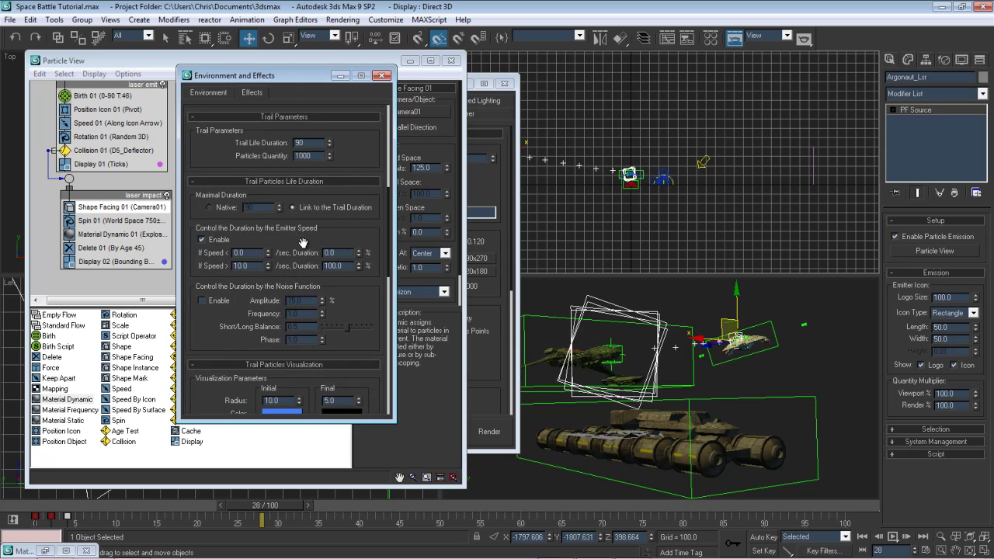
double_click(300, 143)
text(3)
Change the trail particles' initial color to yellow with a hue of 45
drag(301, 253, 301, 134)
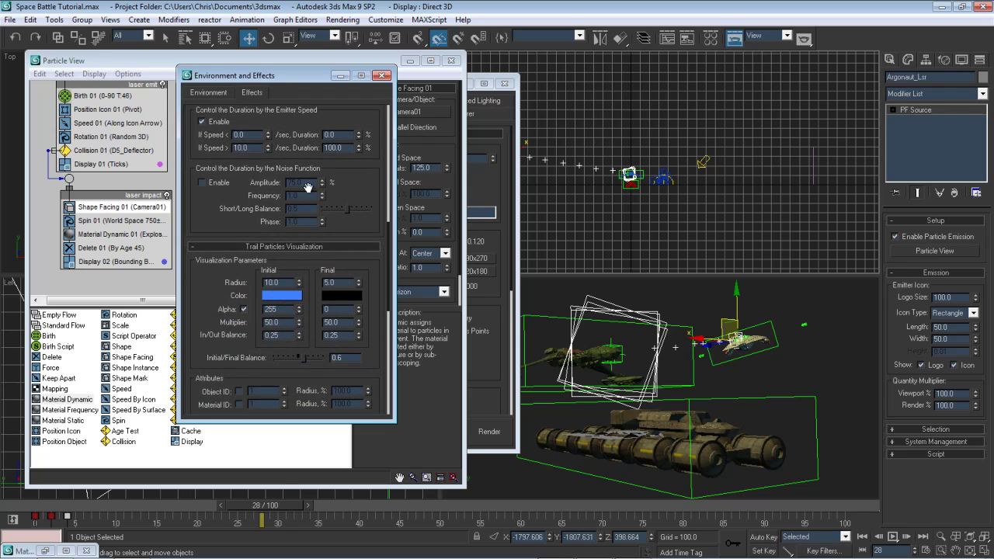
click(287, 301)
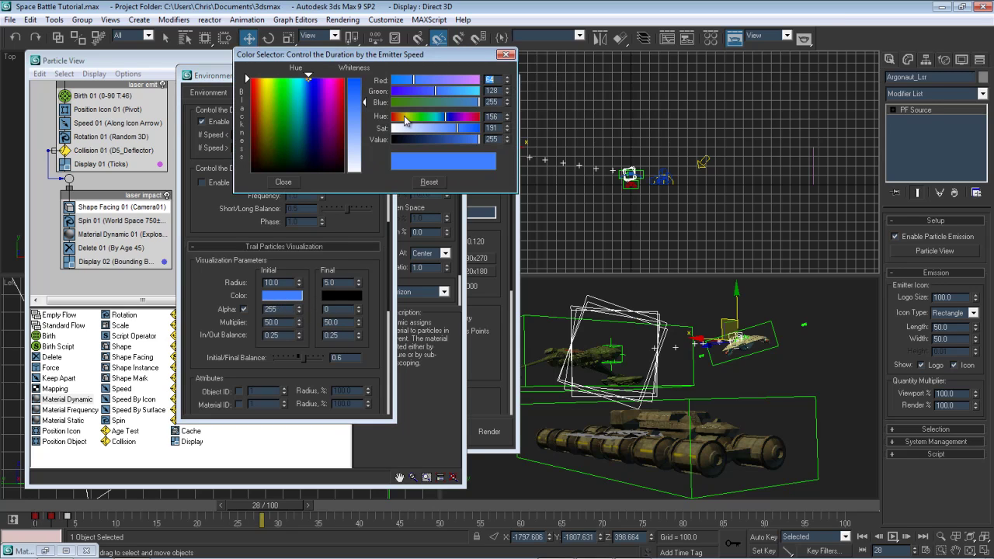
click(406, 118)
drag(406, 115, 407, 116)
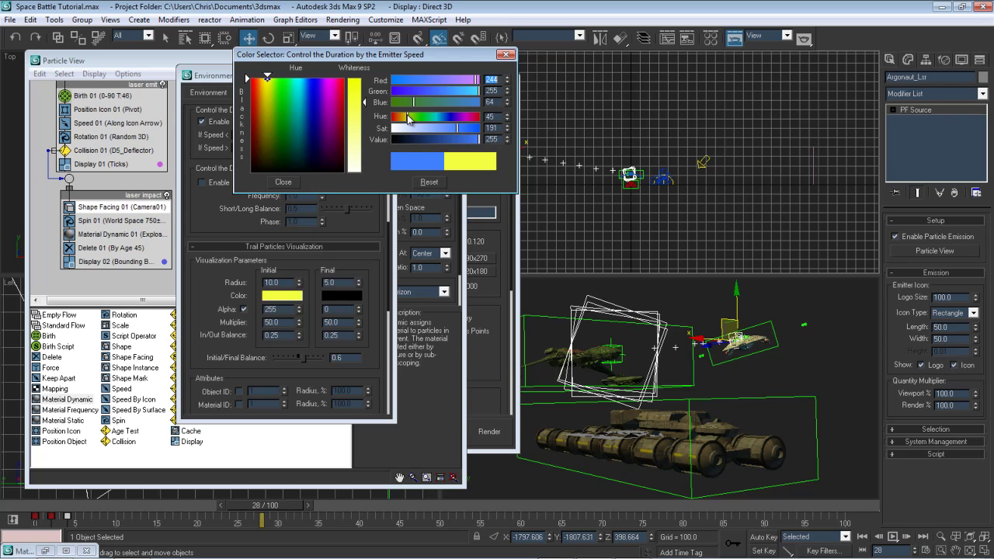
click(284, 181)
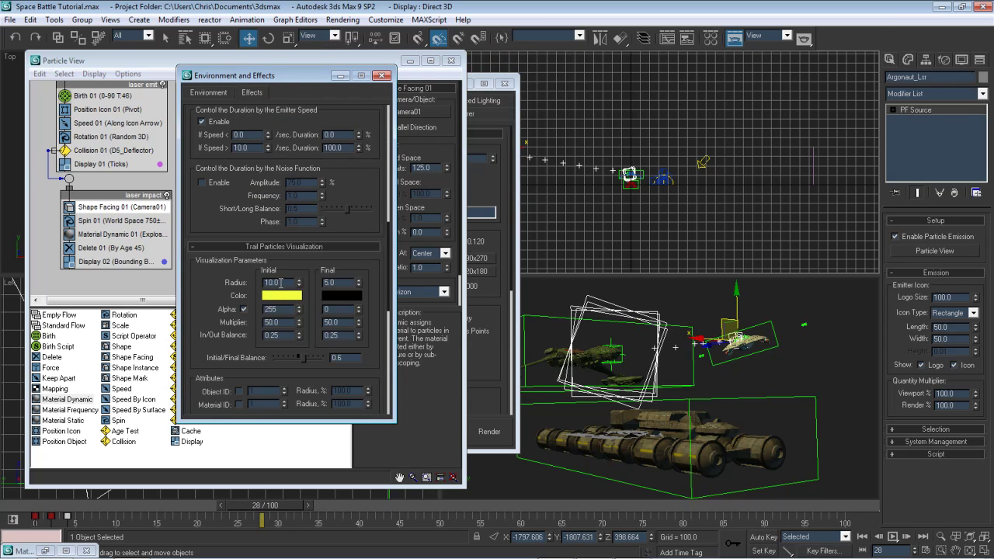
Set the trail particles' initial radius to 25, and reset their final radius and final multiplier to 0
double_click(281, 285)
text(25)
key(Return)
drag(205, 291, 205, 268)
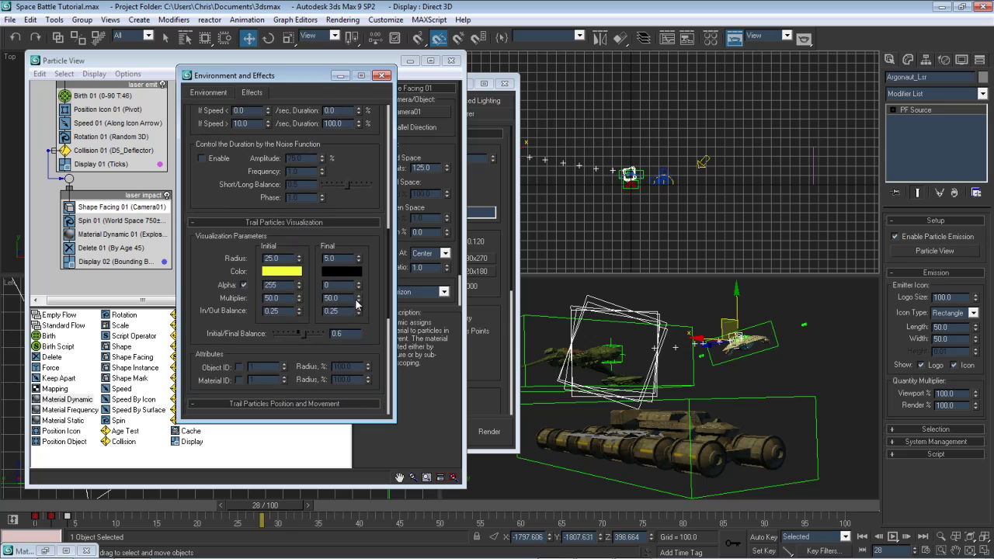
right_click(359, 298)
right_click(359, 258)
Set the trail particles' Initial/Final Balance to 0.5
drag(369, 290, 369, 170)
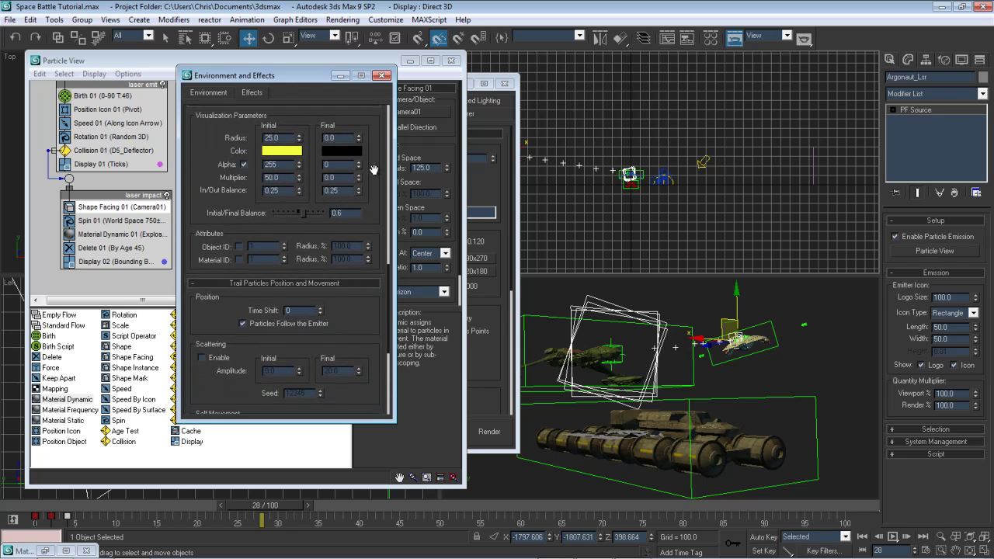
double_click(339, 213)
text(10.5)
key(Return)
drag(349, 339, 333, 134)
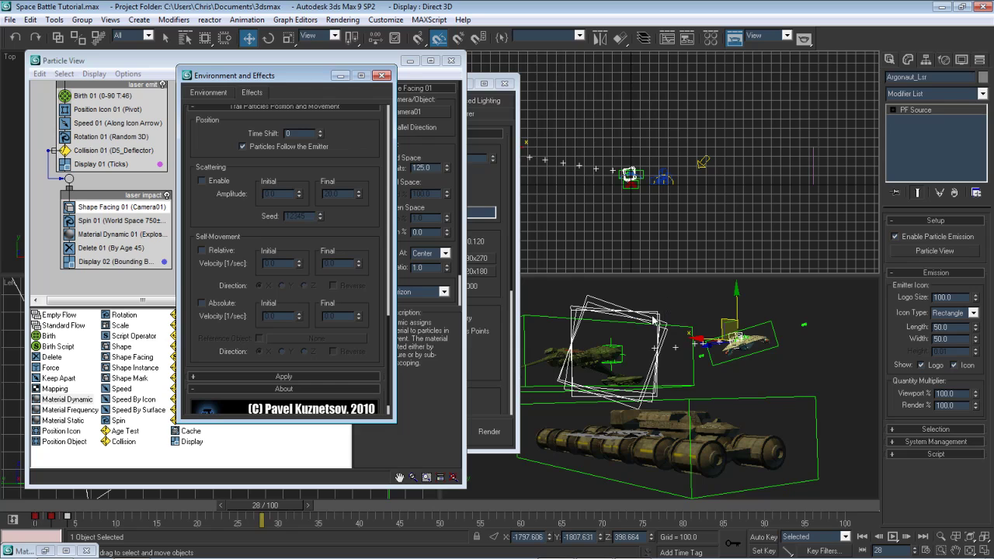
Move the animation to frame 21, clear the selection and render the Camera01 view to check the laser trails
drag(262, 506, 212, 514)
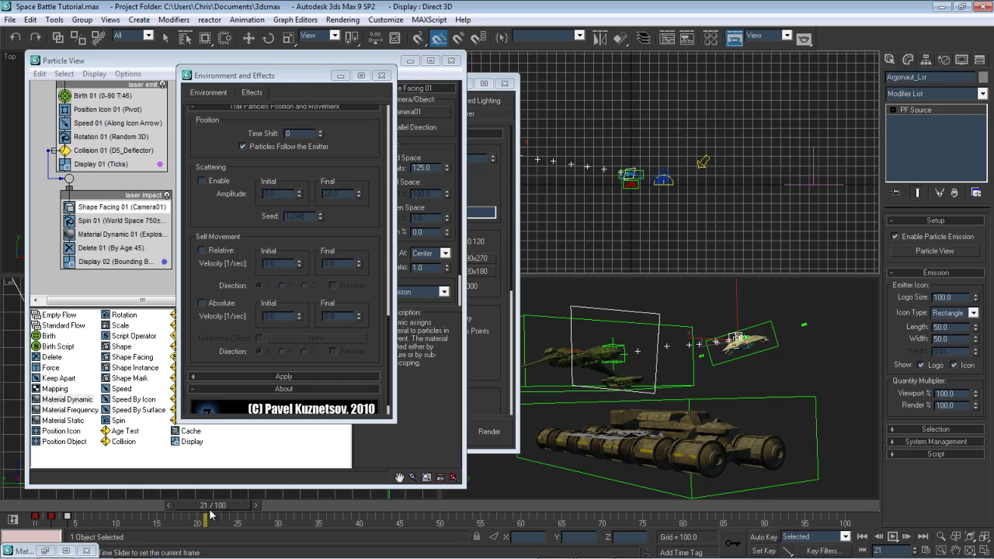
key(w)
click(820, 377)
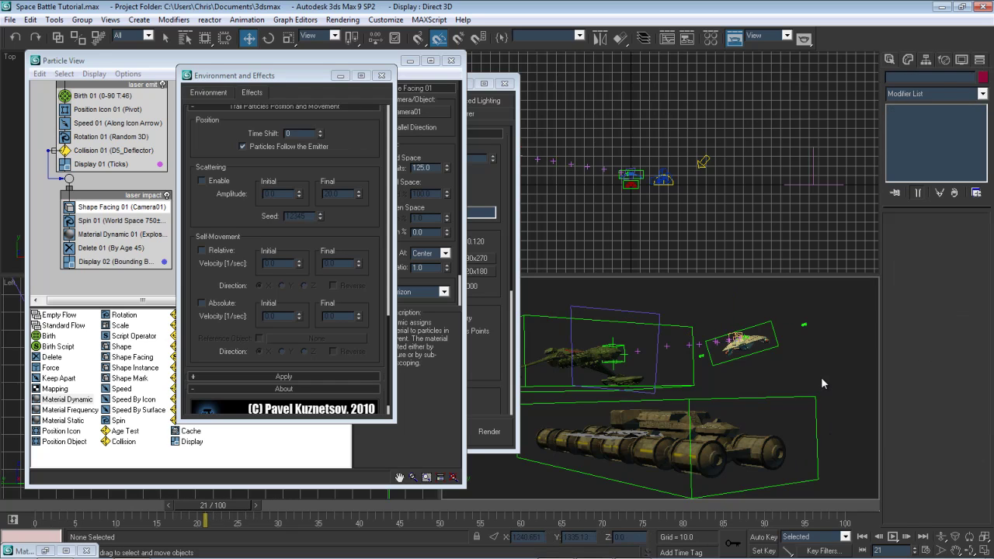
click(503, 167)
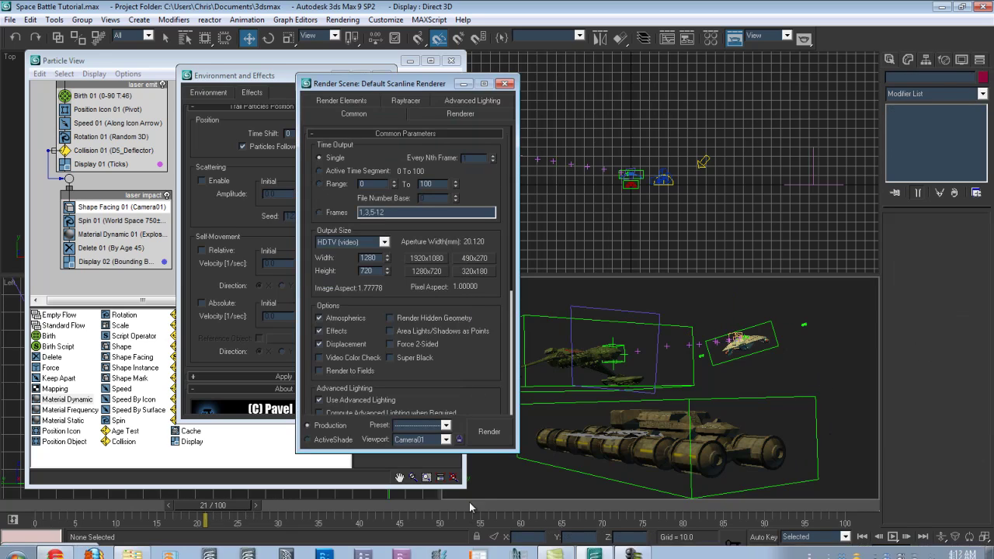
click(488, 433)
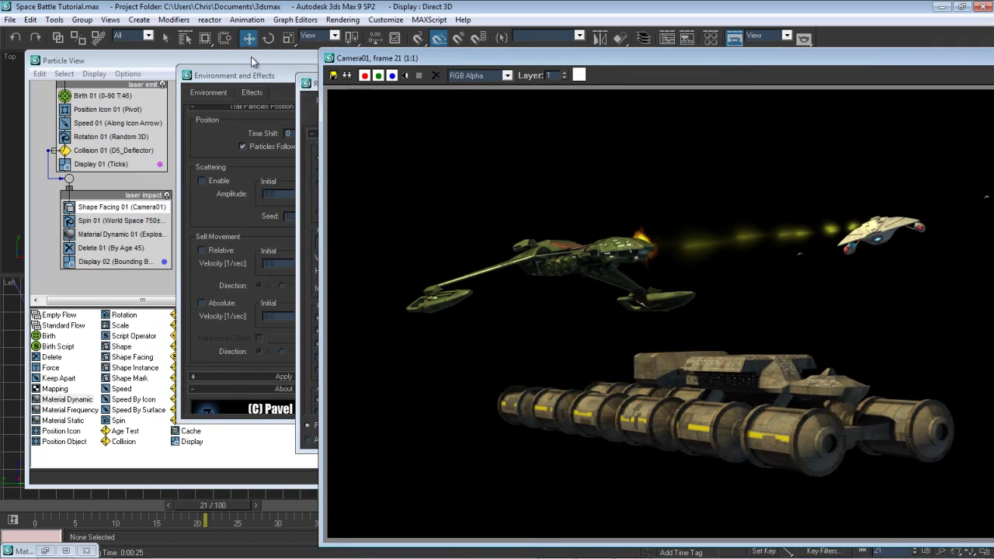
Turn on the Interactive preview for the rendering effects and view the updated Camera01 frame
click(265, 74)
scroll(244, 155, up, 5)
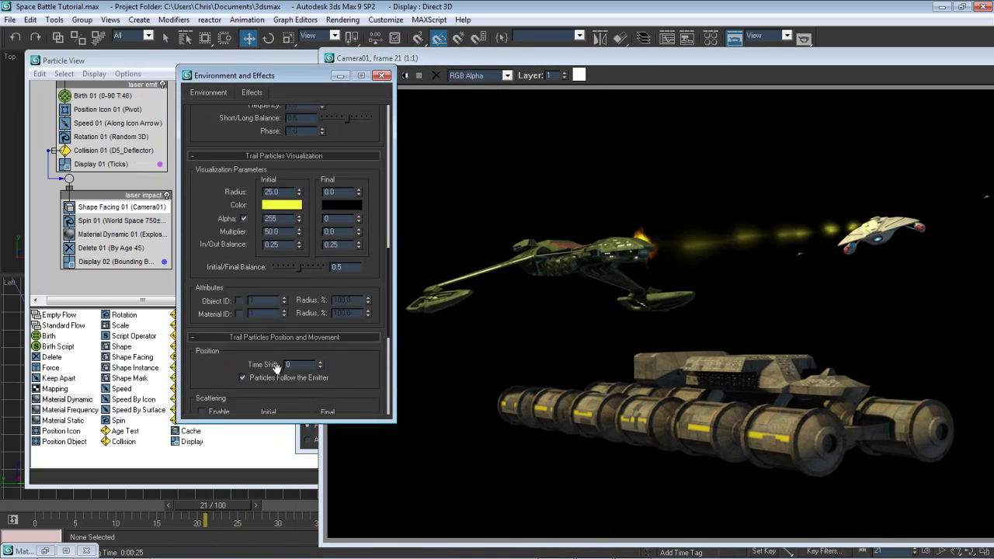
scroll(247, 171, up, 10)
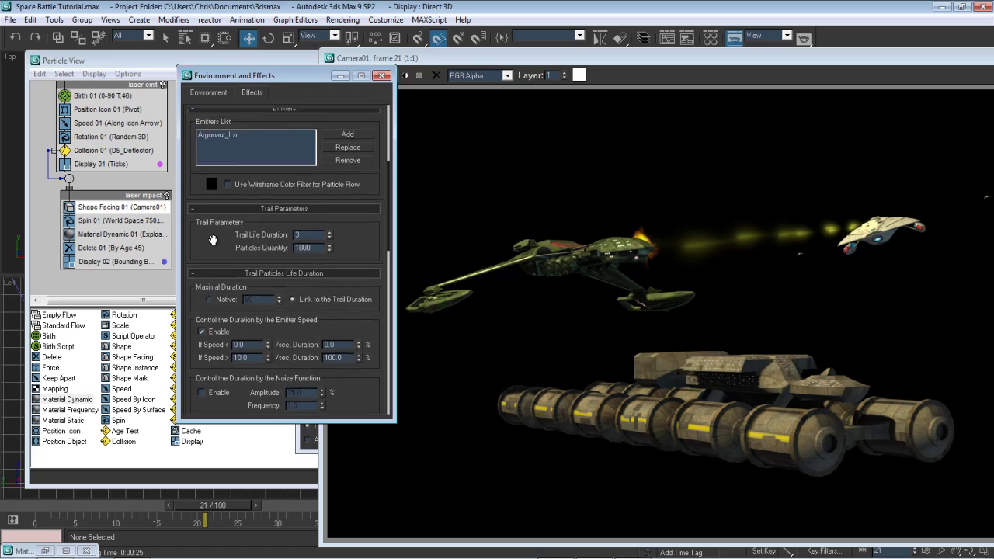
scroll(233, 366, up, 2)
scroll(303, 195, up, 5)
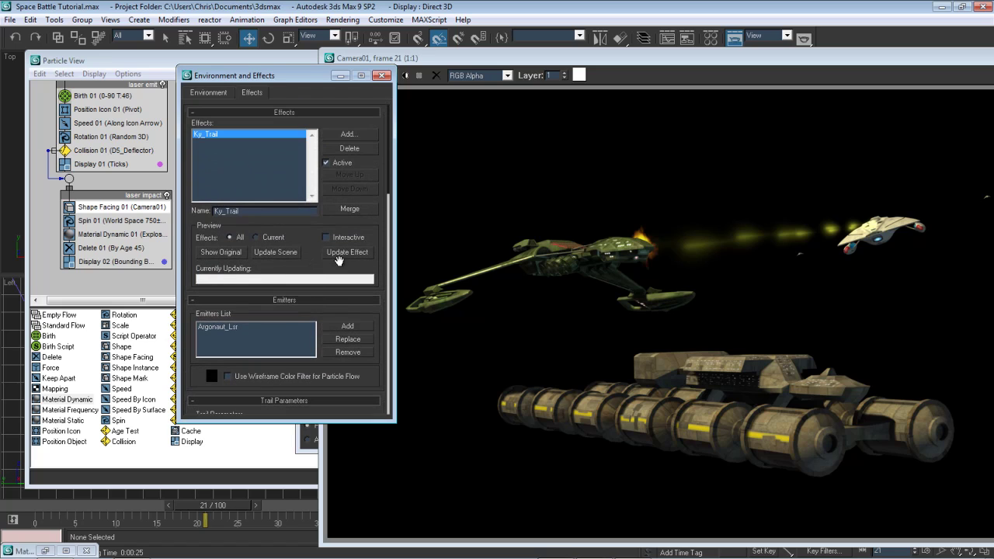
click(346, 239)
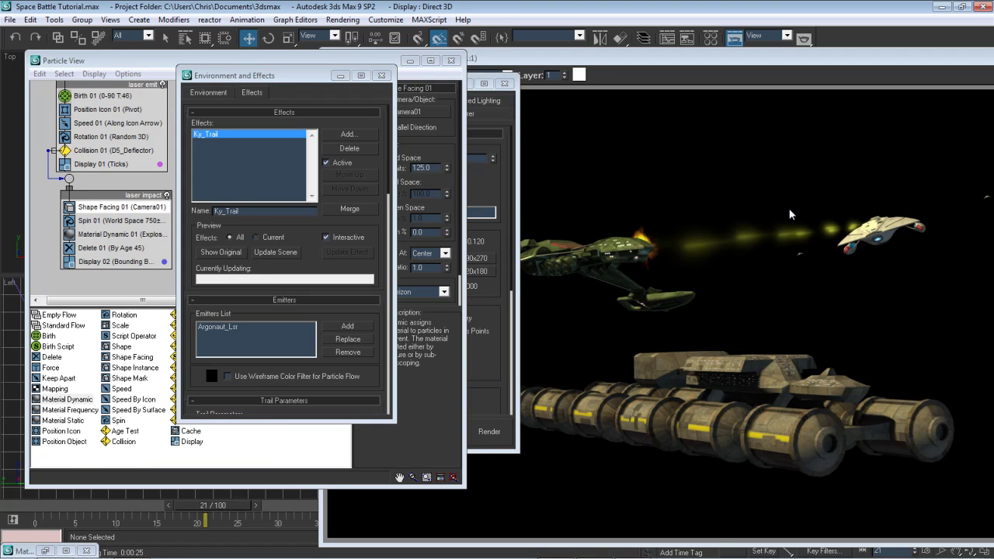
click(789, 208)
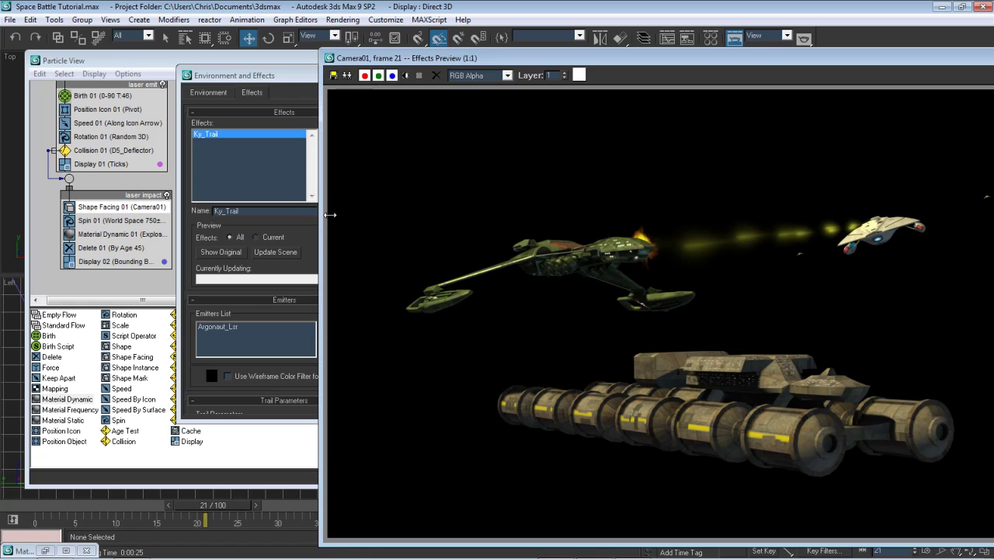
Set the trail particles' final In/Out Balance to 0.0
click(254, 93)
drag(312, 262, 325, 189)
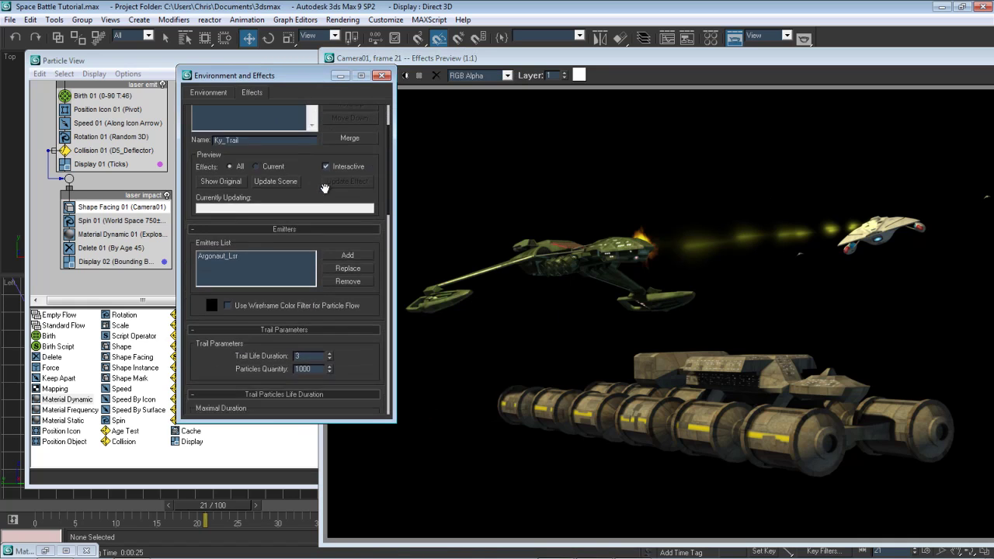
scroll(351, 130, down, 5)
scroll(373, 204, down, 2)
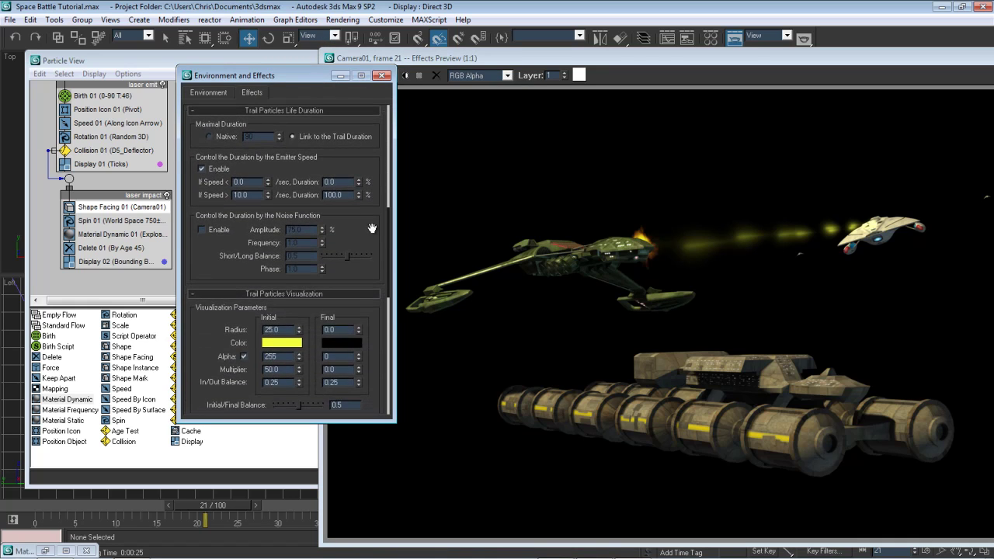
scroll(372, 228, down, 3)
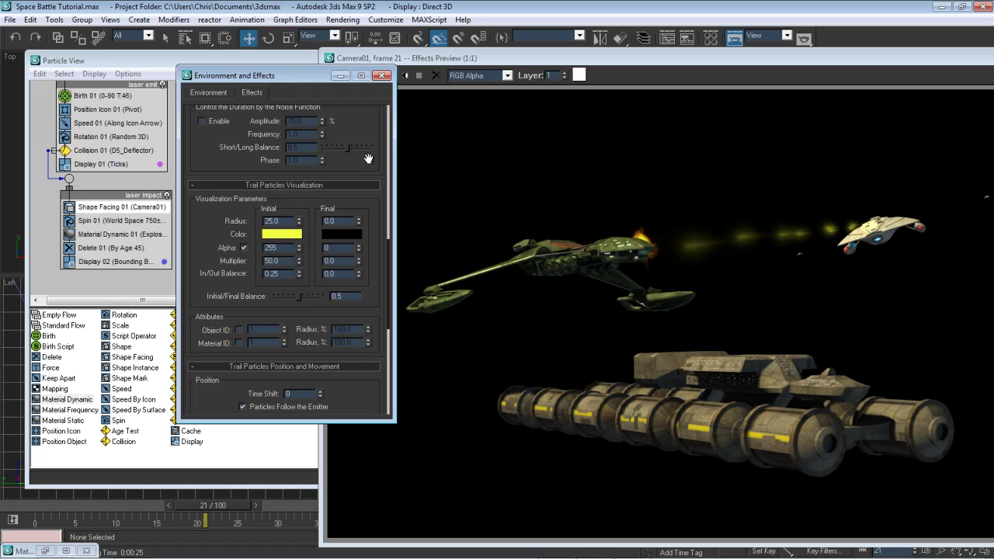
Set the Ky_Trail effect's Particles Quantity to 500
scroll(326, 233, up, 5)
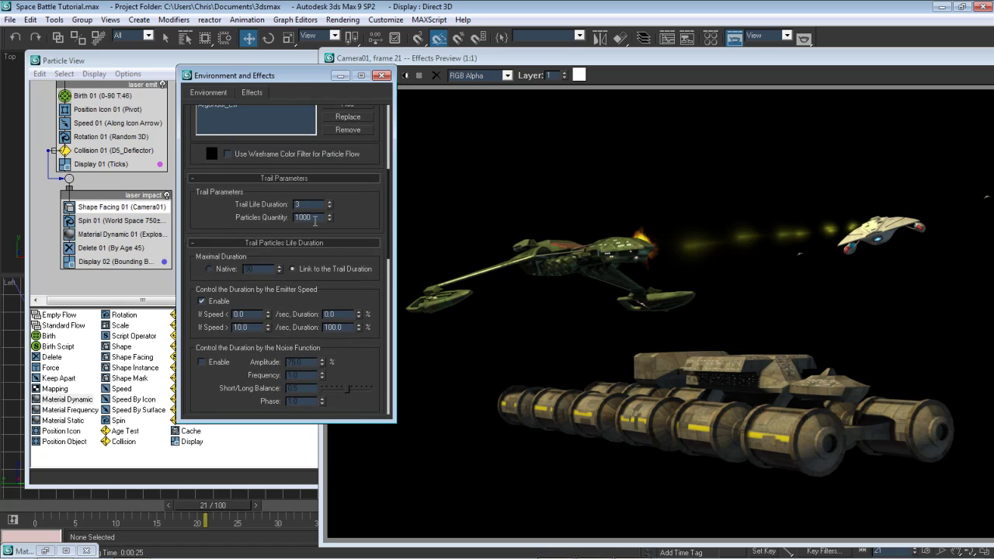
double_click(314, 218)
text(500)
key(Return)
Examine the Ky_Trail effect's position and movement settings and its Apply options, including the blend mode
scroll(339, 286, down, 5)
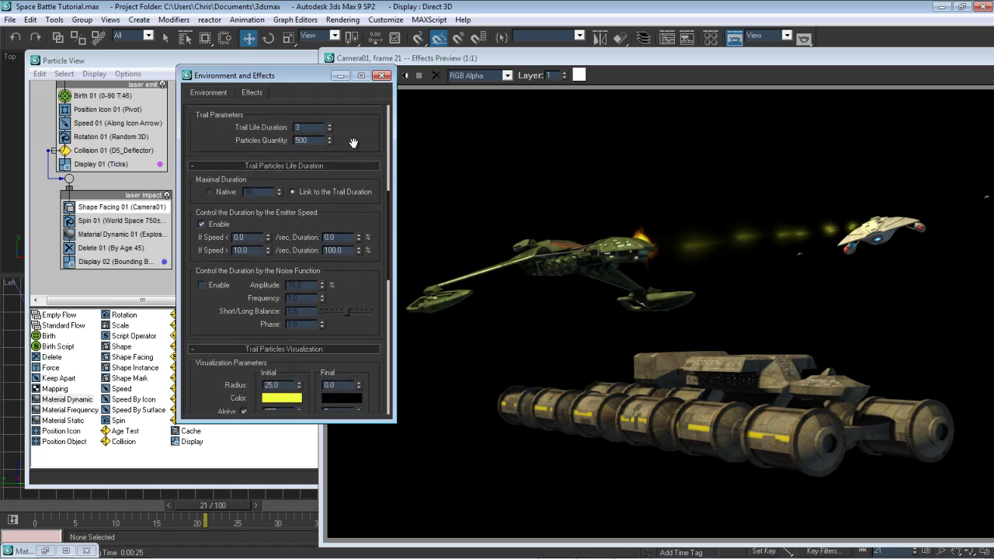
scroll(323, 378, down, 7)
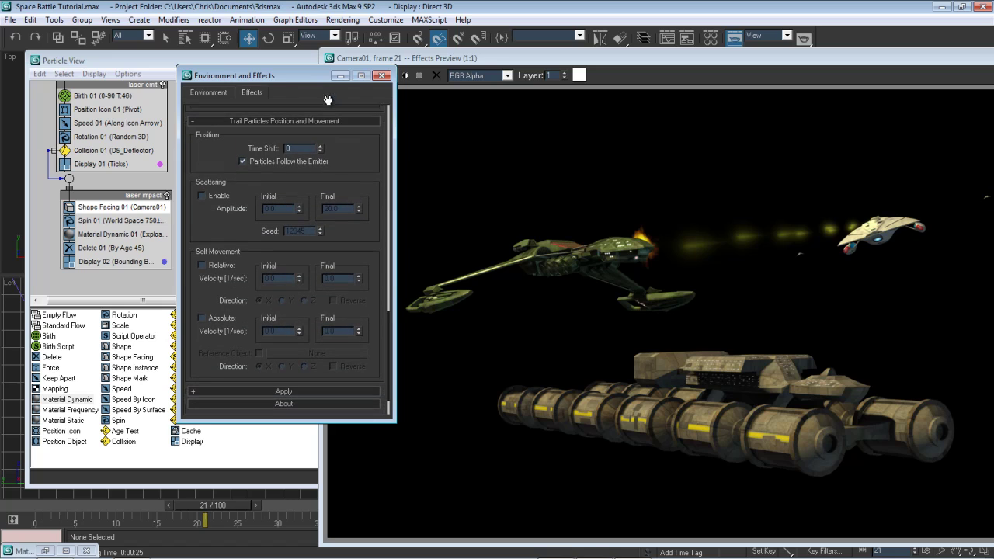
click(326, 400)
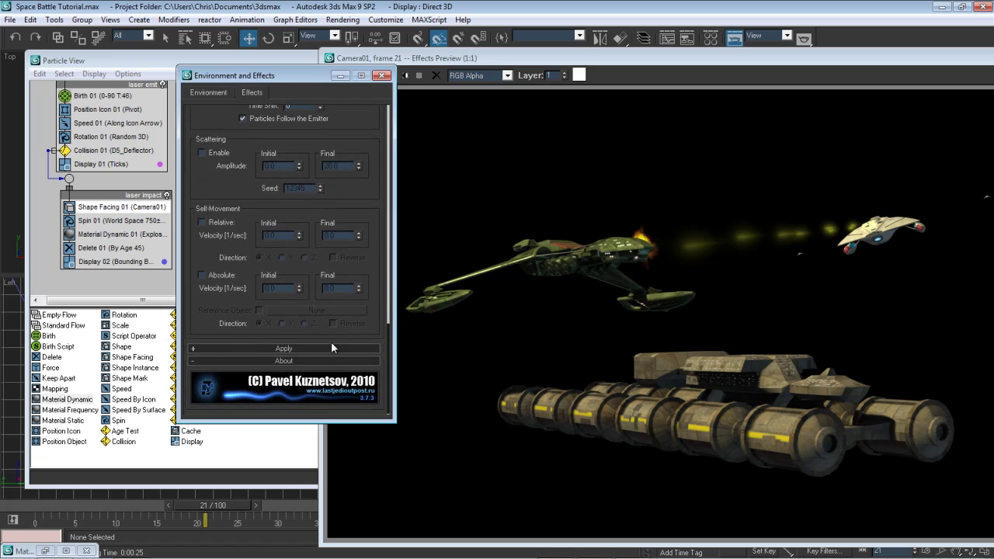
click(327, 351)
drag(327, 352, 323, 239)
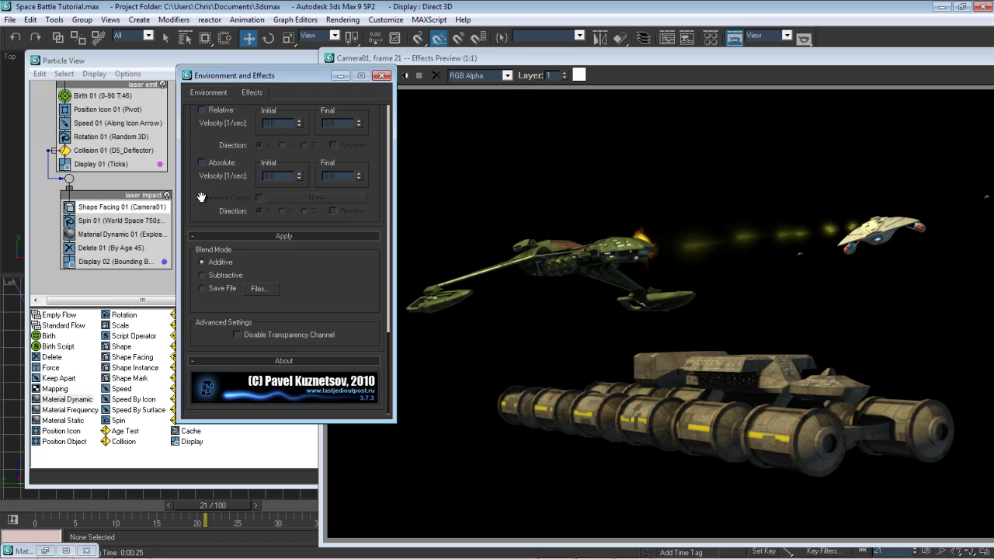
scroll(217, 233, up, 6)
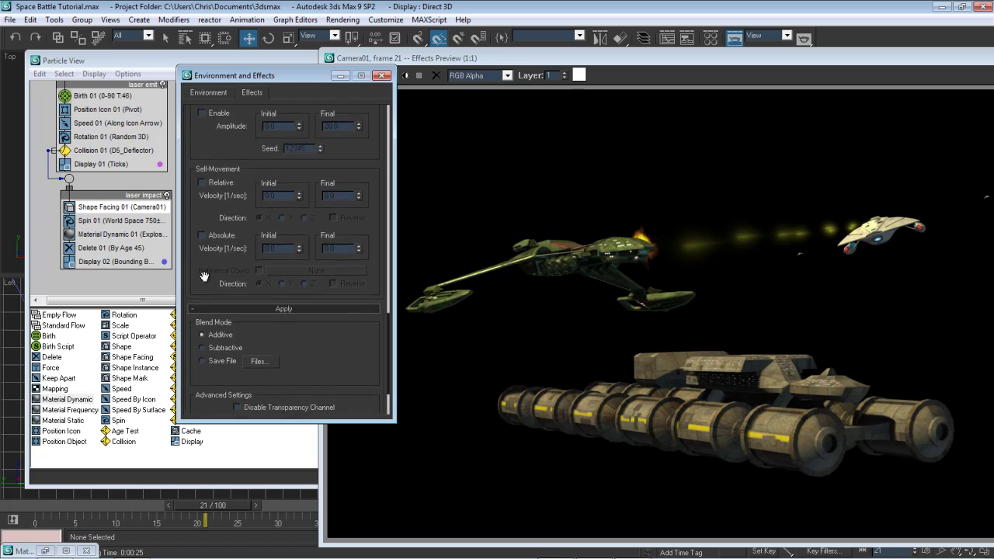
Set the trail particles' initial Multiplier to 250.0
scroll(227, 261, up, 5)
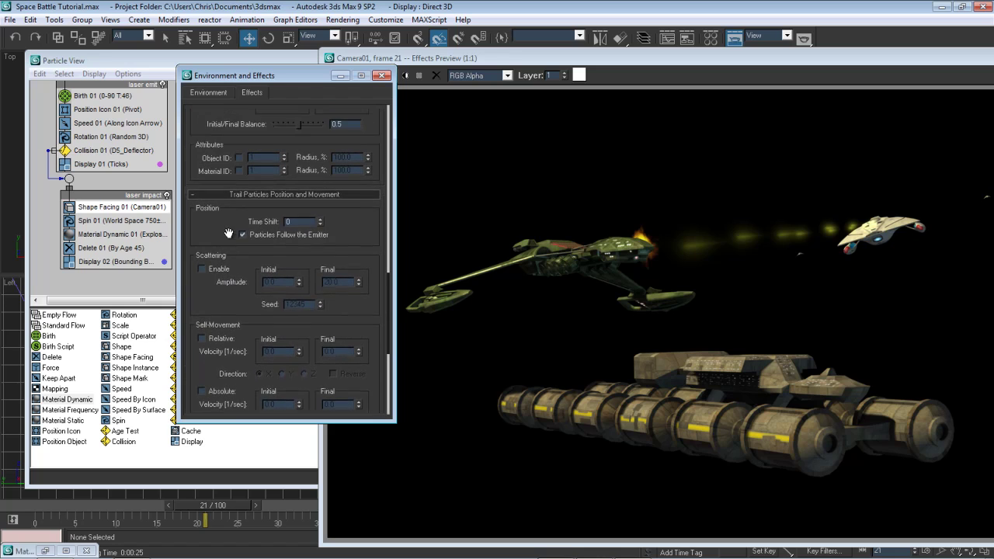
scroll(247, 378, up, 1)
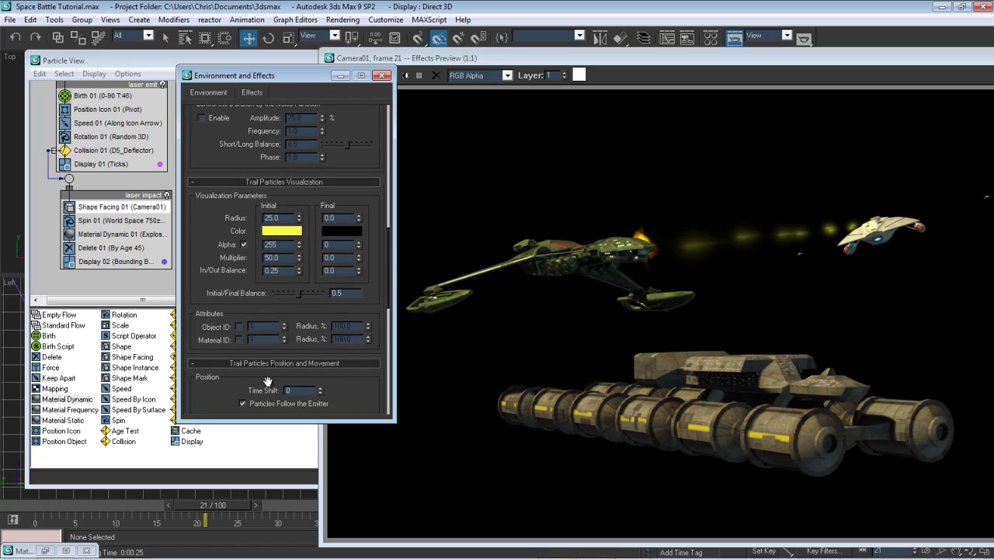
double_click(282, 258)
text(250)
key(Return)
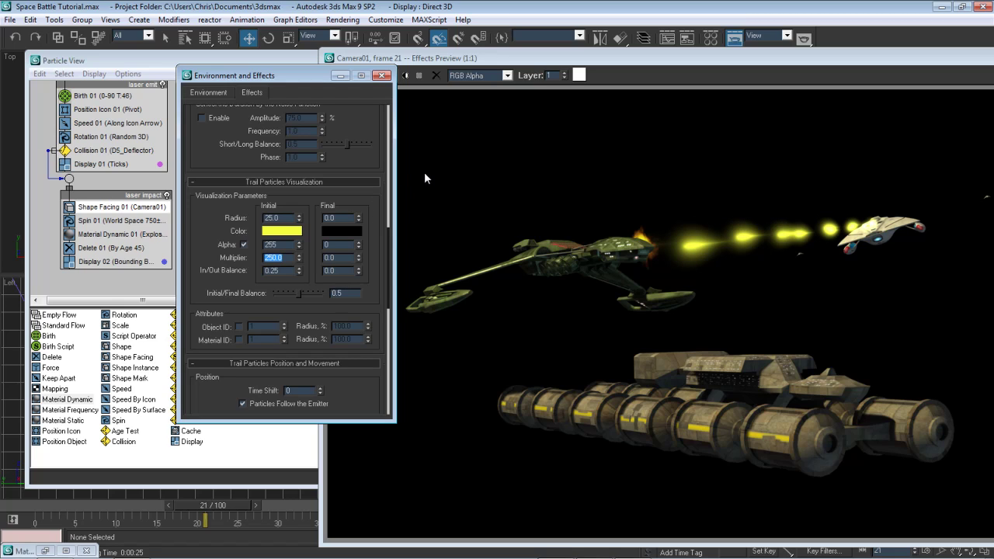
Set the trail particles' initial Radius to 10.0
double_click(286, 218)
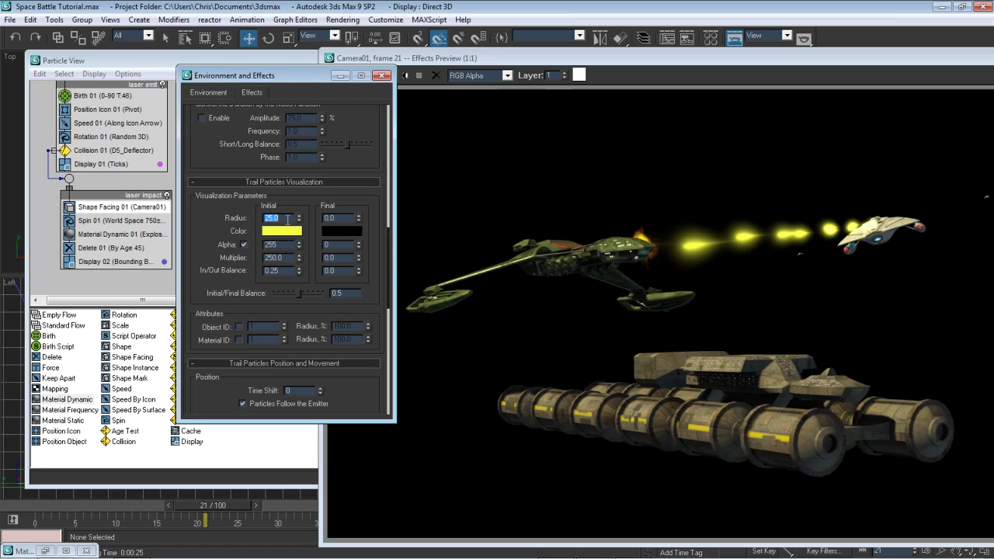
text(10)
key(Return)
text(5)
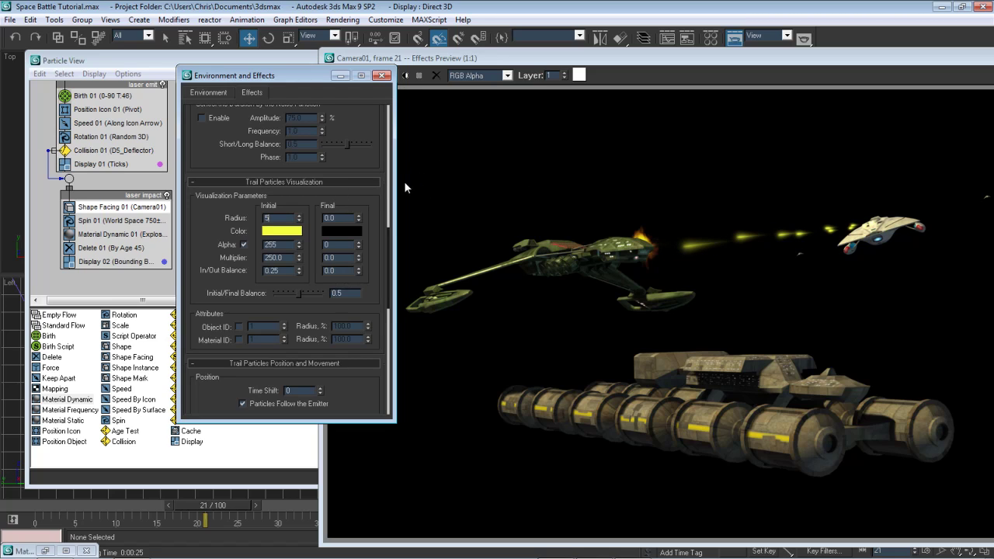
key(BackSpace)
text(10)
key(Return)
Change the trail particles' initial colour to orange-yellow with Red 255, Green 199 and Blue 64
click(283, 233)
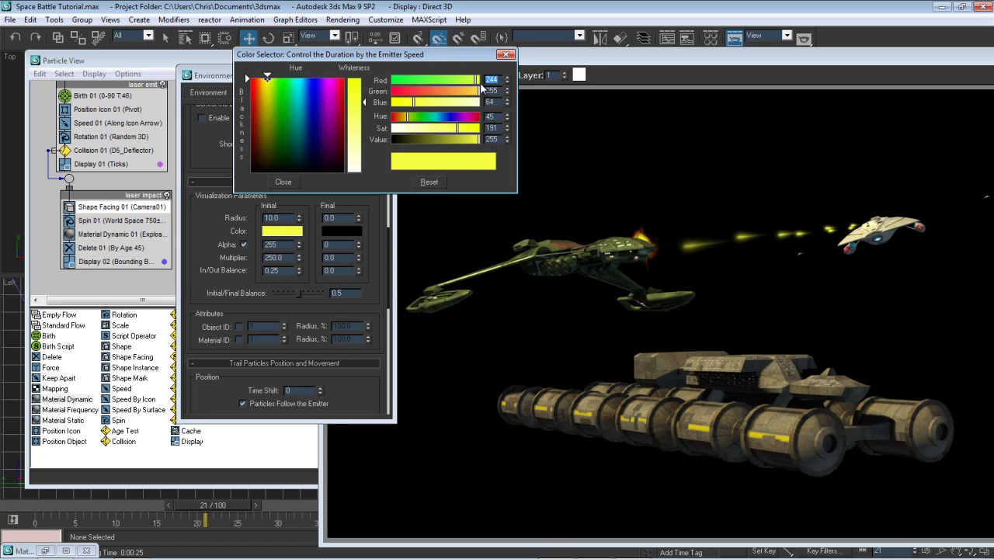
drag(477, 81, 480, 80)
click(466, 91)
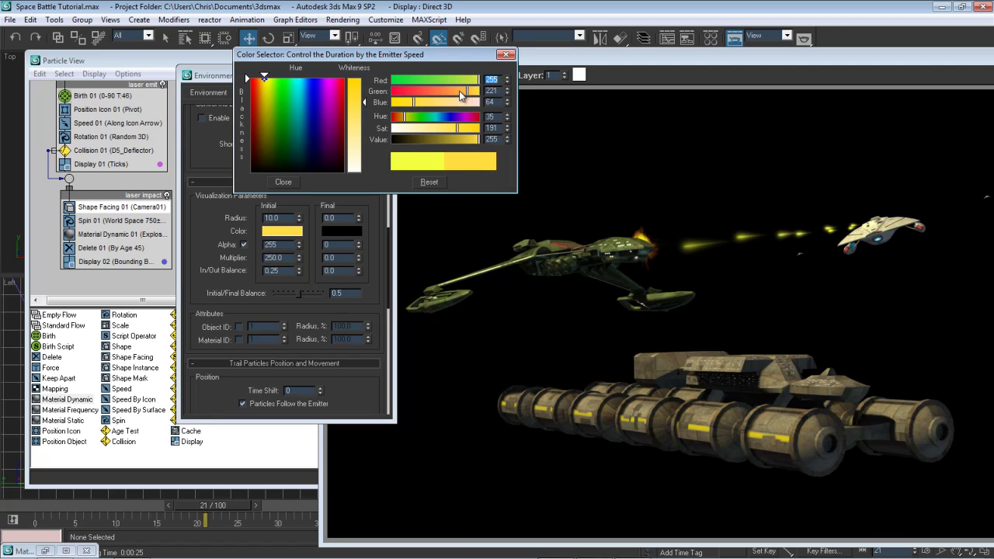
click(460, 91)
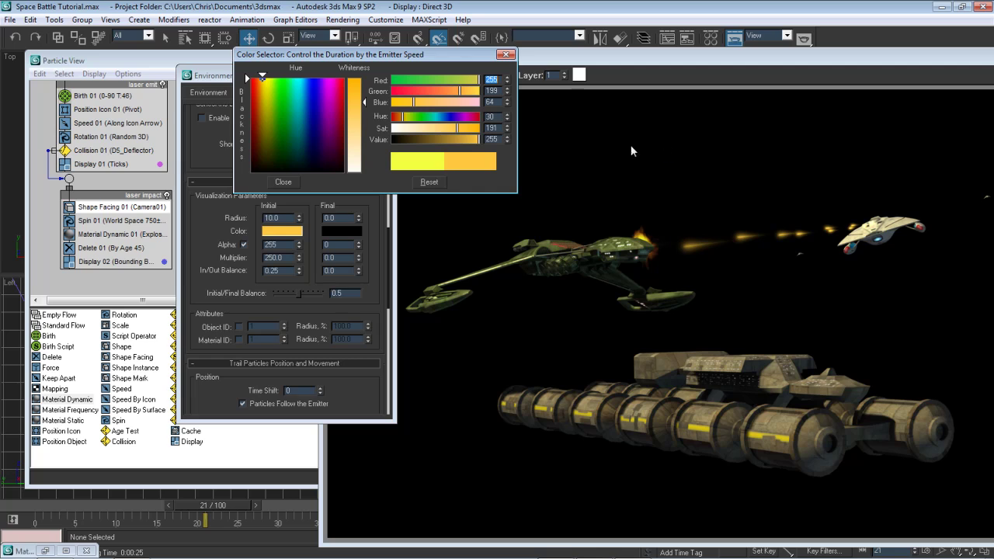
click(285, 182)
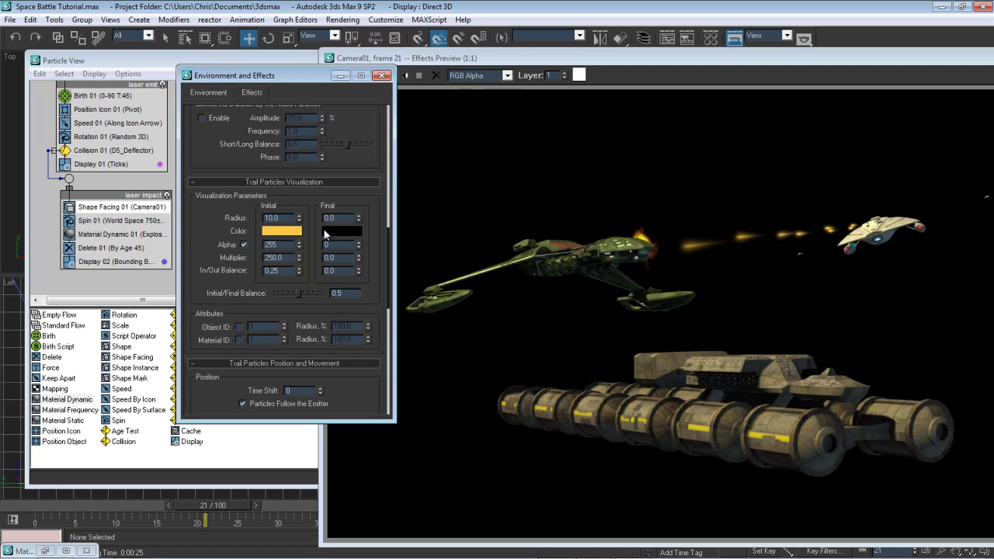
Set the trail particles' initial Multiplier to 500.0
click(281, 218)
double_click(273, 258)
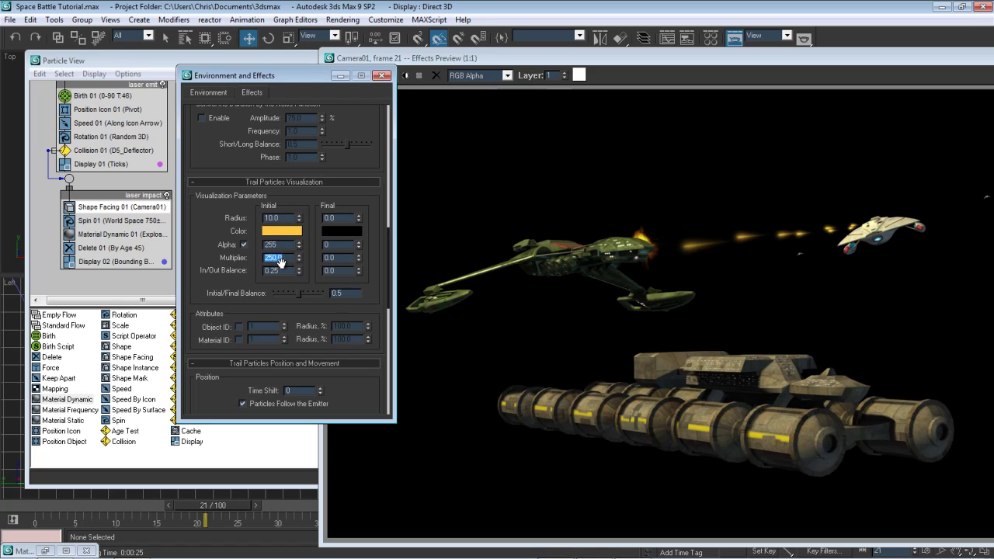
text(500)
key(Return)
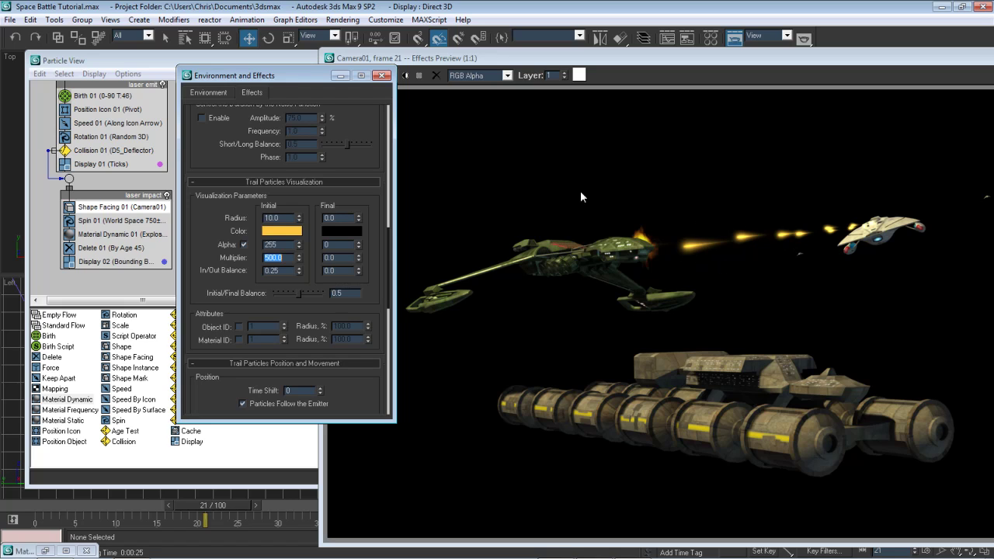
Set the trail's Particles Quantity to 250
drag(352, 167, 357, 337)
drag(357, 207, 370, 322)
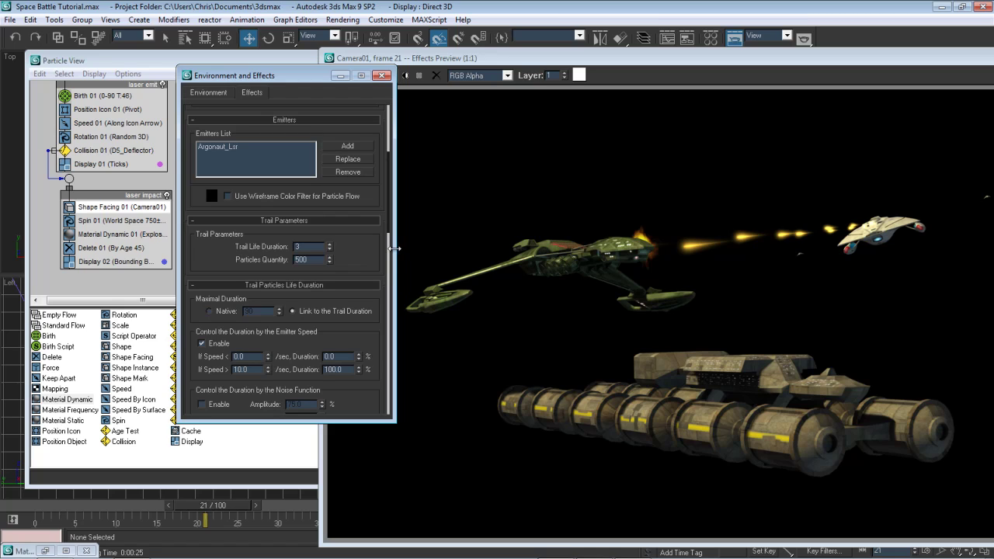
double_click(305, 259)
text(250)
key(Return)
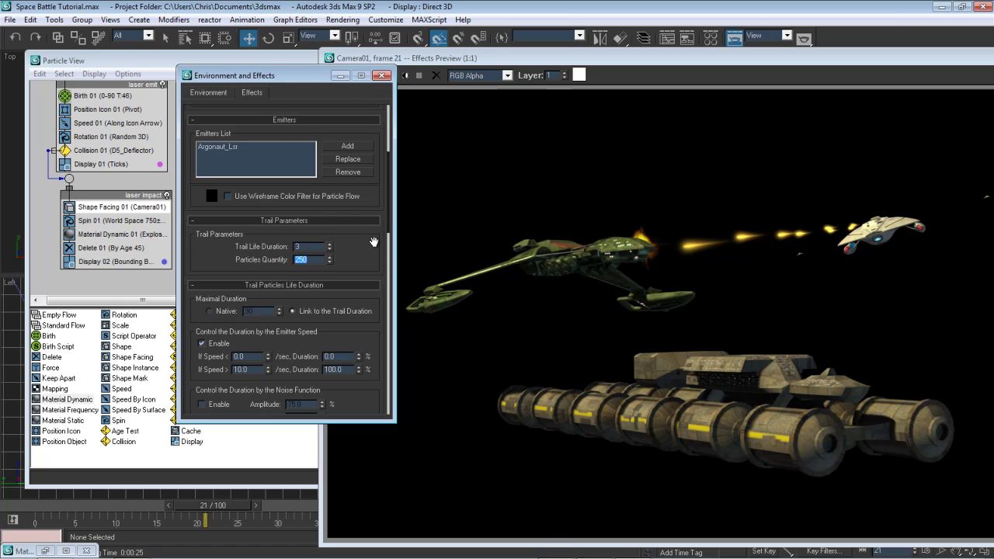
Set the Trail Life Duration to 3
double_click(324, 247)
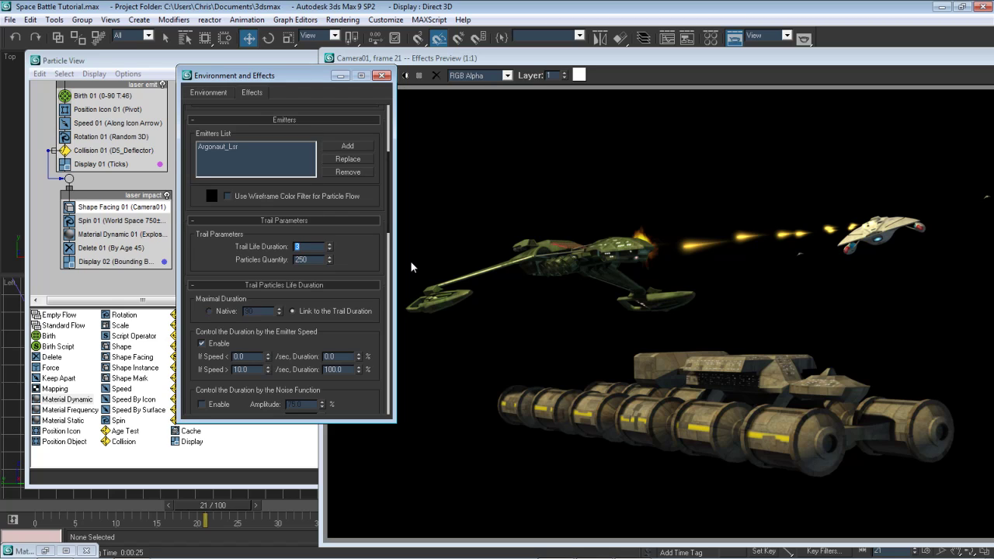
text(5)
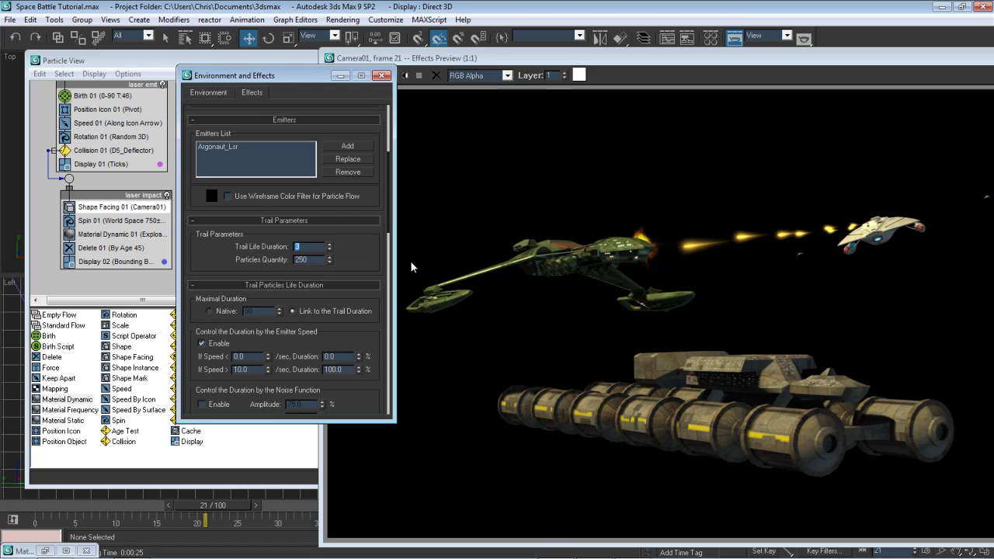
text(2)
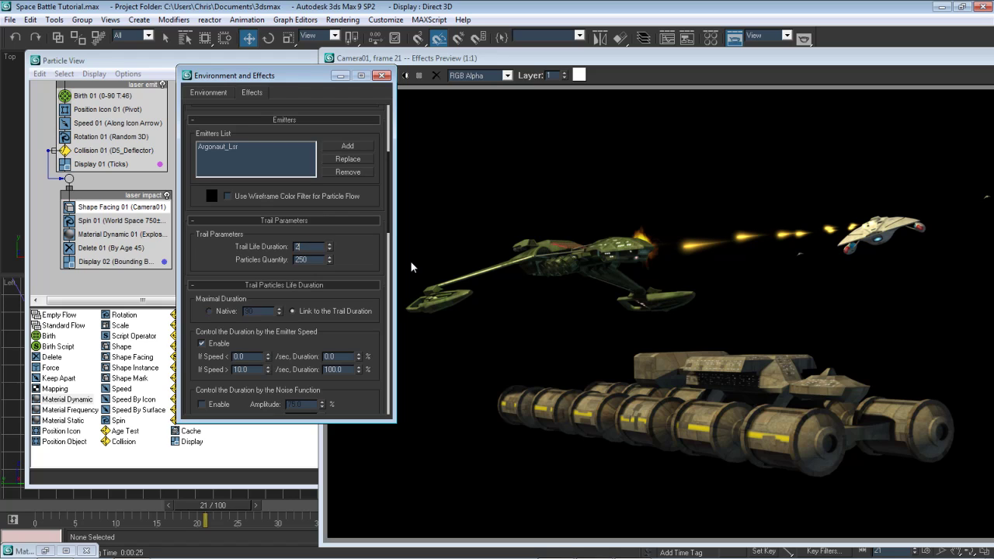
key(BackSpace)
text(3)
key(Return)
Reposition the Effects Preview and Particle View windows so the trail life duration settings stay accessible beside the rendered frame
drag(362, 268, 345, 112)
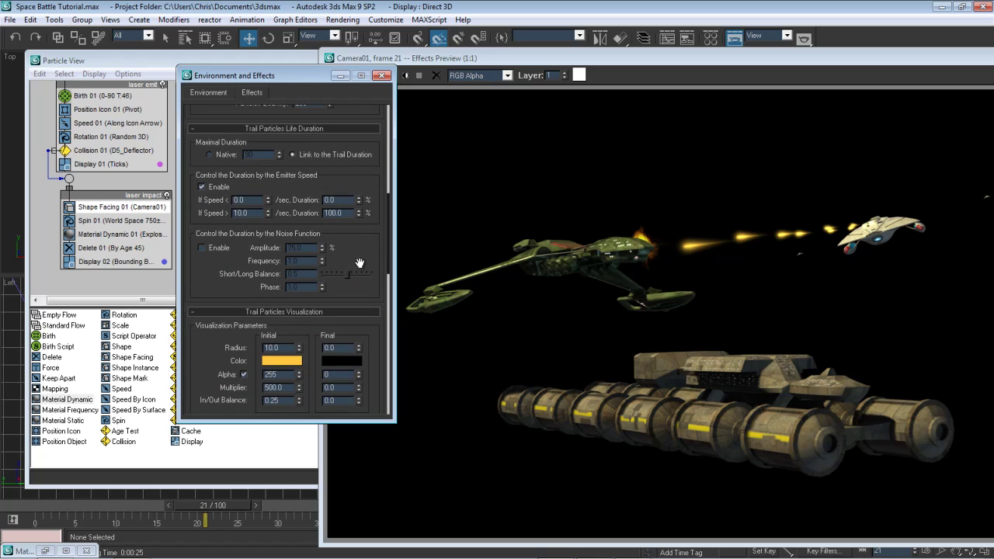
mouse_move(359, 262)
mouse_down()
mouse_move(353, 240)
mouse_move(355, 250)
mouse_up()
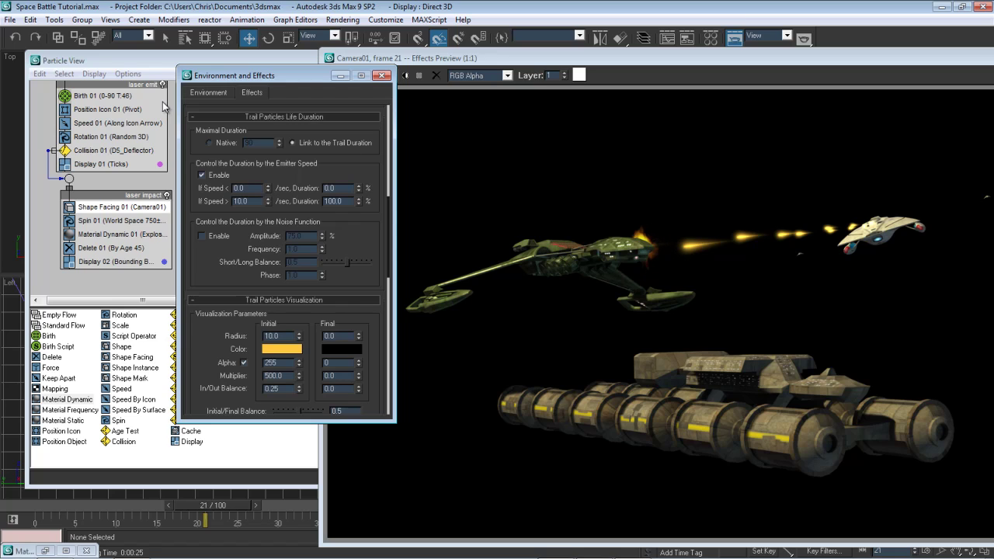
click(167, 61)
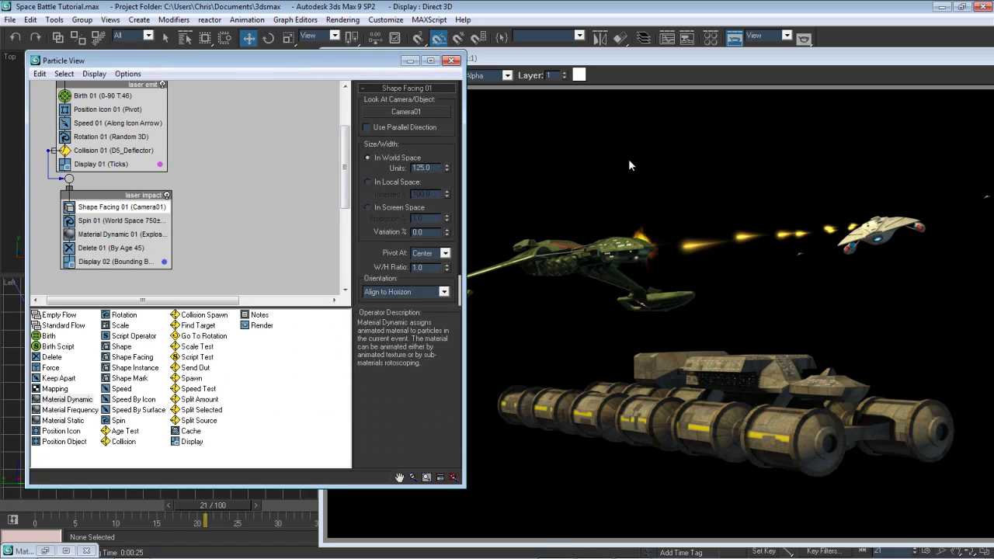
click(578, 187)
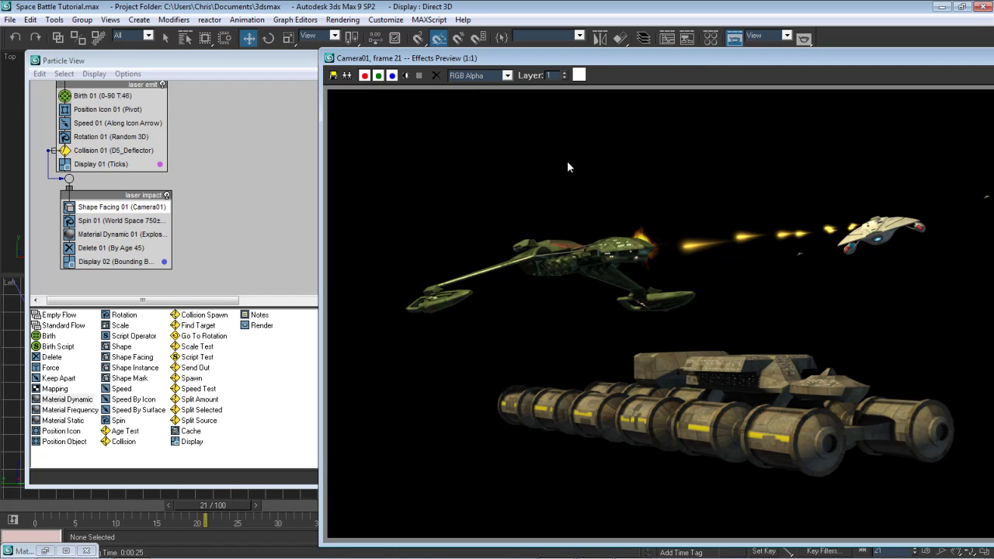
drag(713, 61, 722, 115)
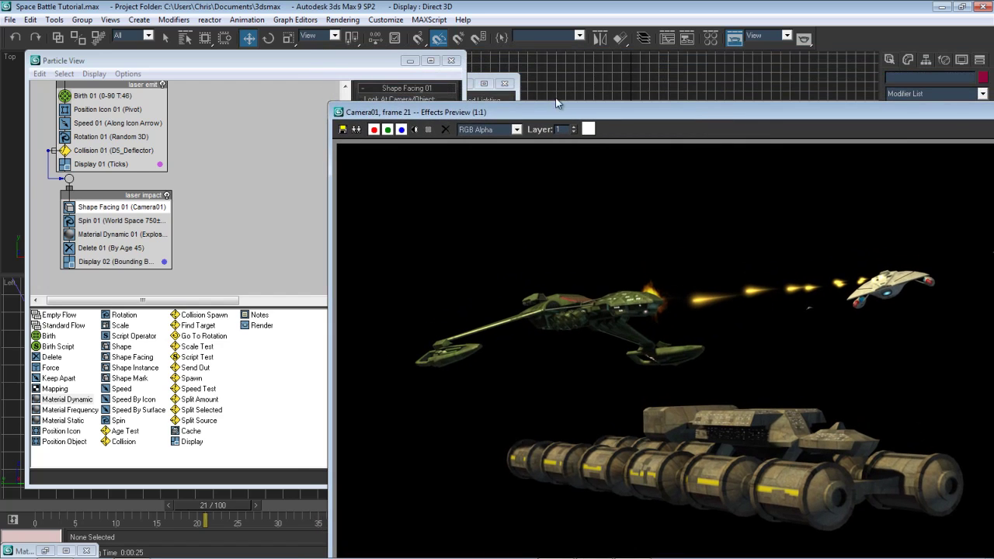
click(513, 96)
drag(376, 62, 335, 111)
click(279, 77)
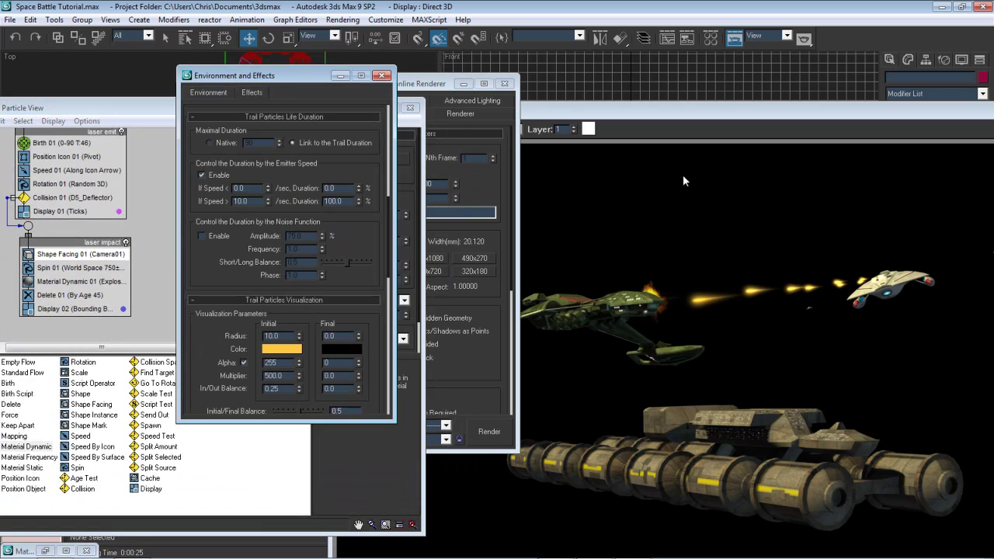
click(746, 142)
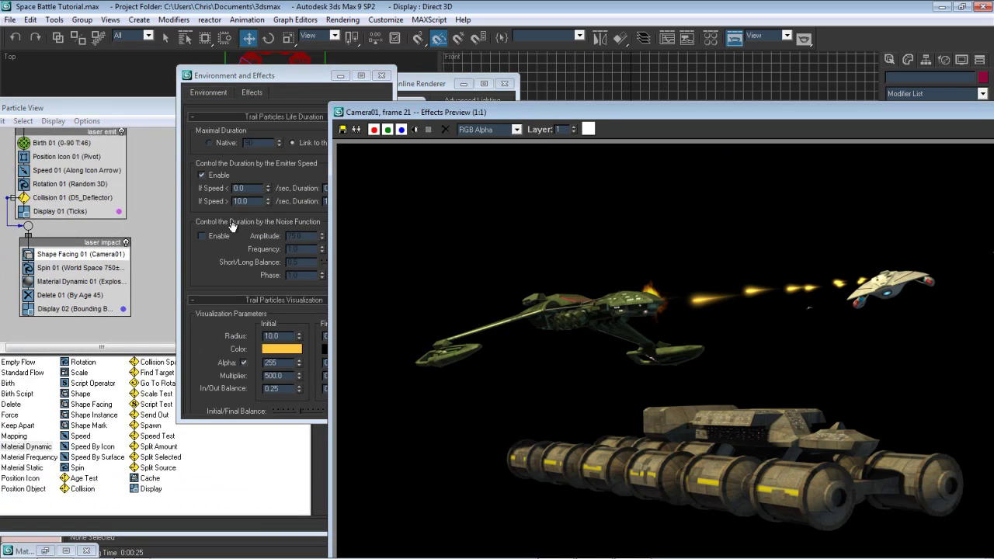
Set both the lower and upper emitter speed thresholds that control the trail particles' duration to 50.0
drag(238, 275, 256, 303)
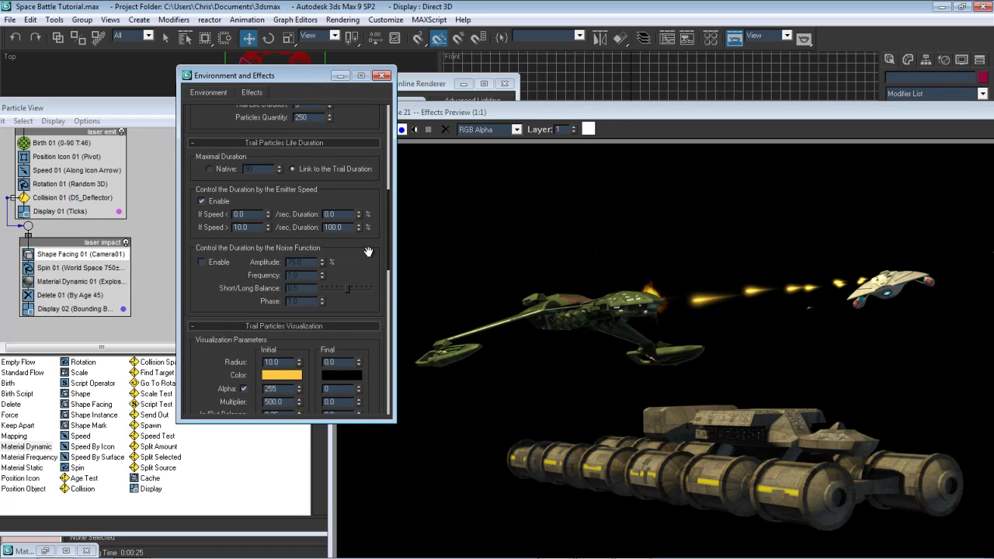
double_click(251, 214)
text(50)
key(Return)
double_click(253, 226)
text(50)
key(Return)
Rename the Ky_Trail render effect as Argonaut_Lsr_Trail
drag(709, 103, 544, 57)
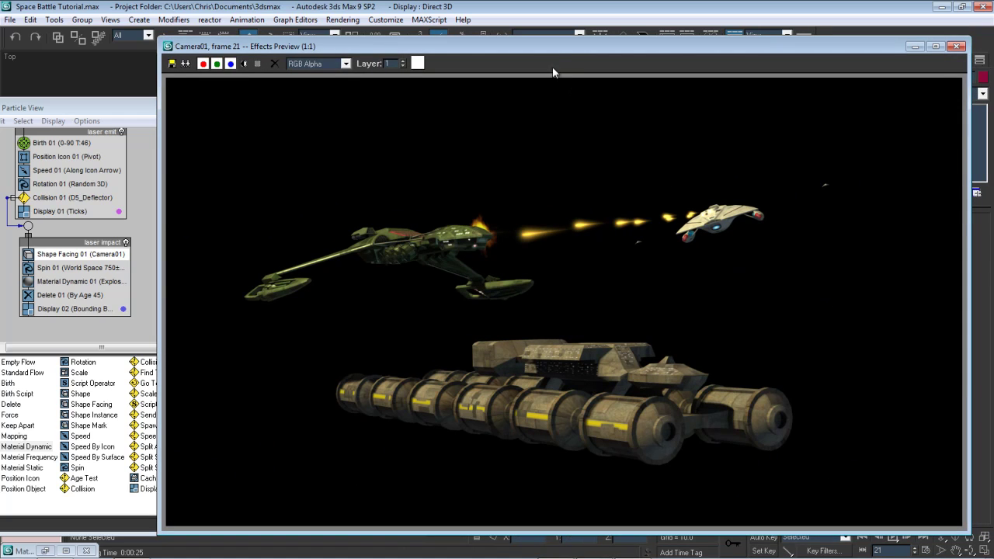
drag(519, 59, 706, 63)
click(325, 76)
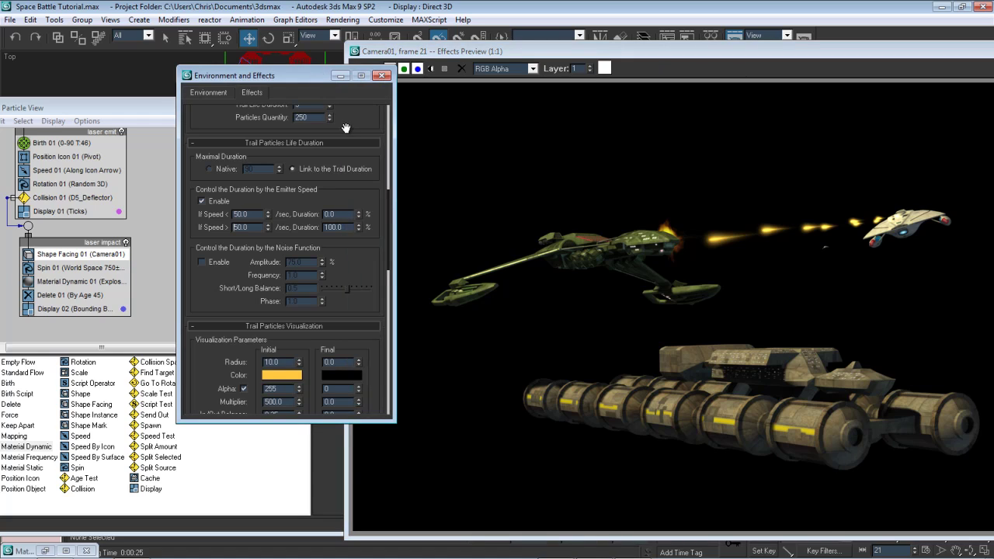
scroll(347, 128, up, 10)
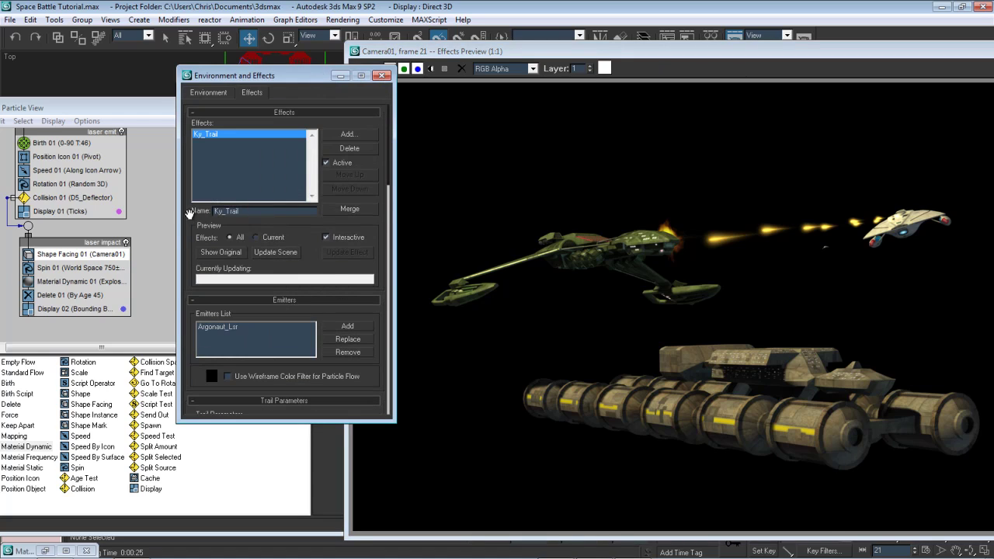
drag(255, 211, 138, 206)
text(Argonaut_Lsr_Trail)
key(Return)
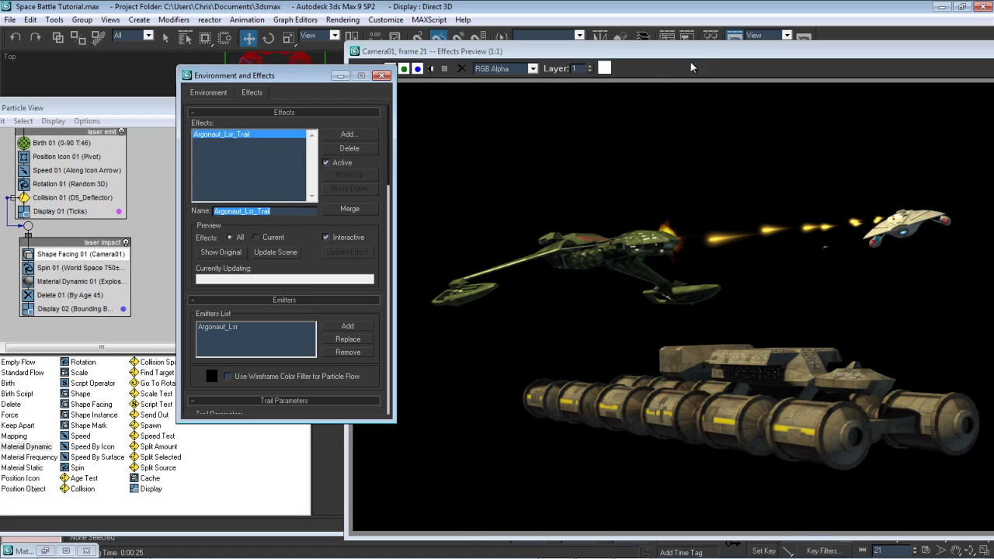
drag(699, 53, 549, 42)
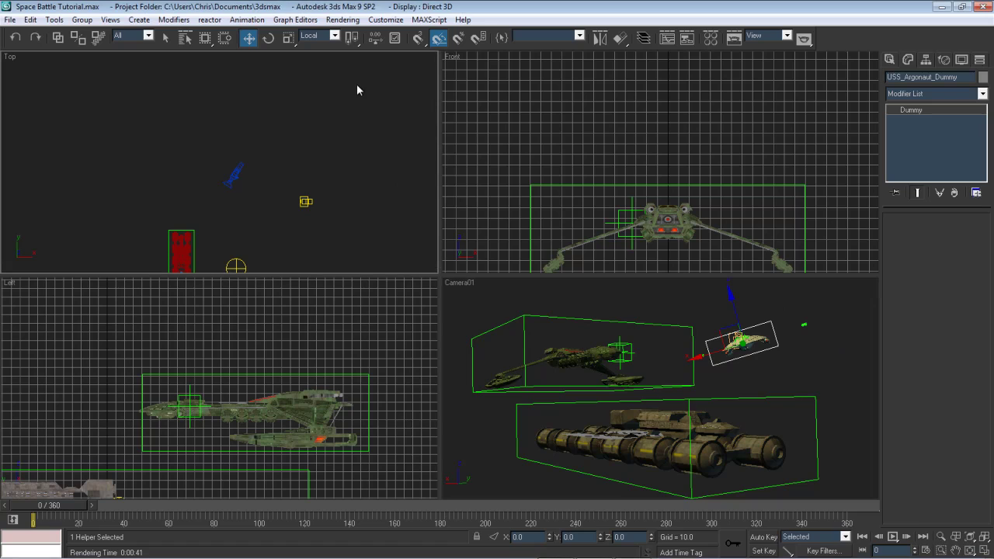
Turn on Auto Key and go to frame 90 of the timeline
middle_drag(366, 166, 391, 98)
scroll(390, 97, down, 4)
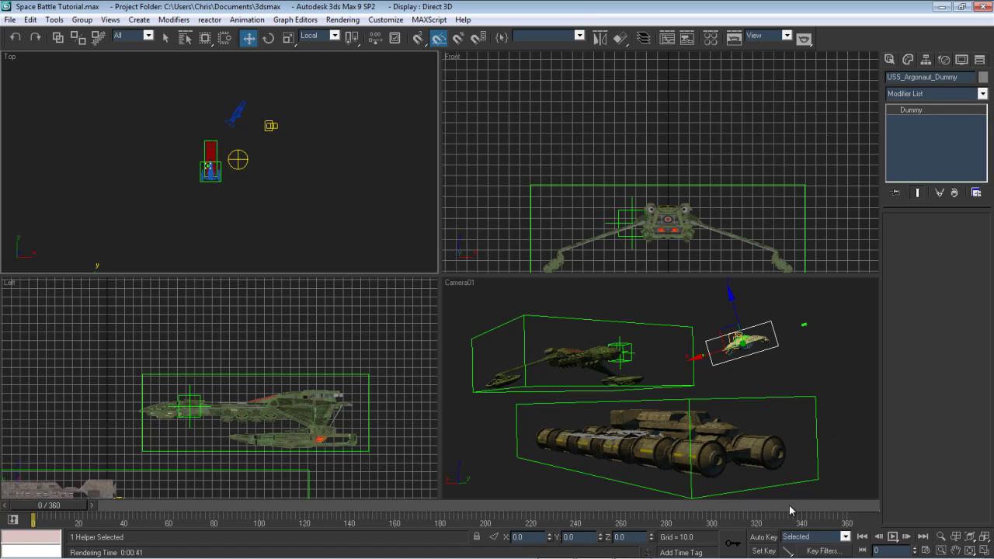
click(765, 537)
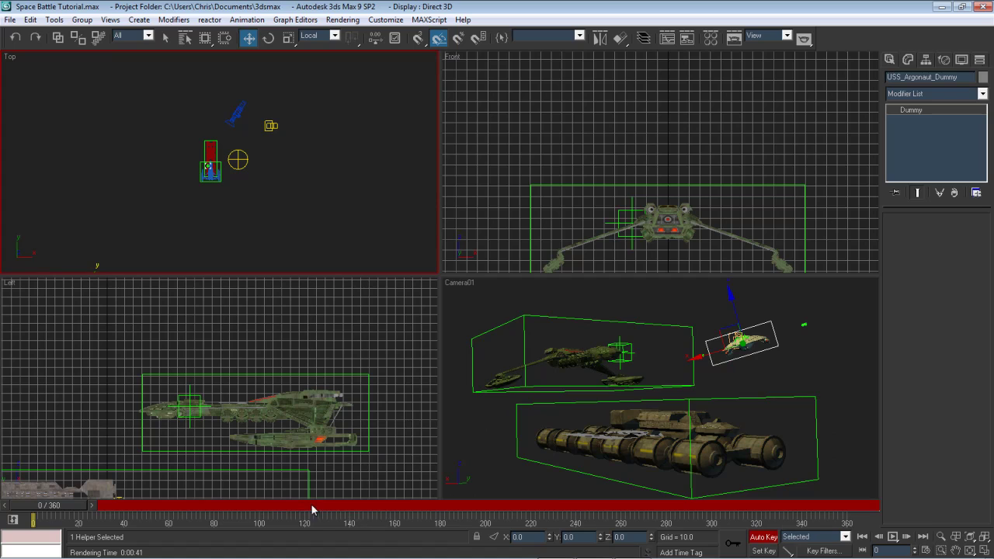
click(242, 507)
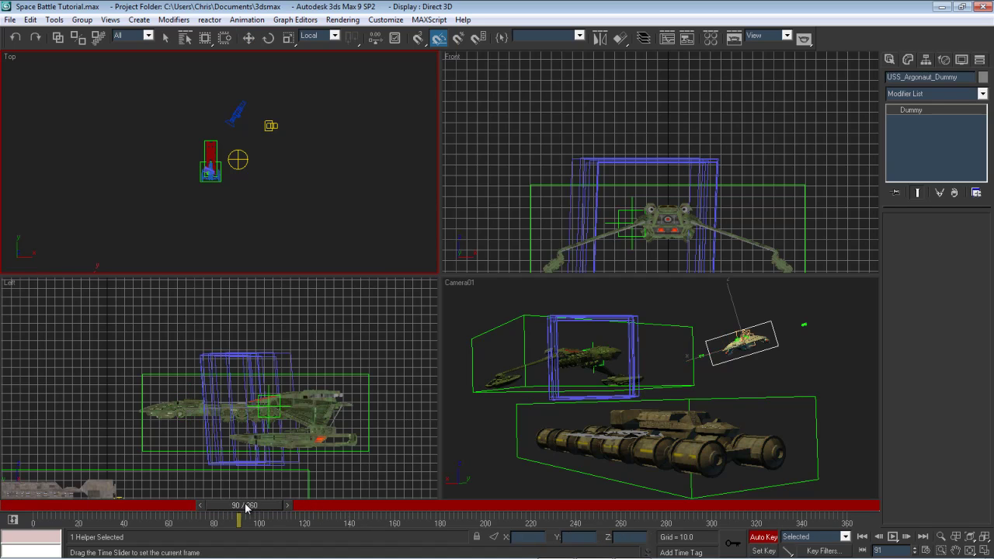
key(w)
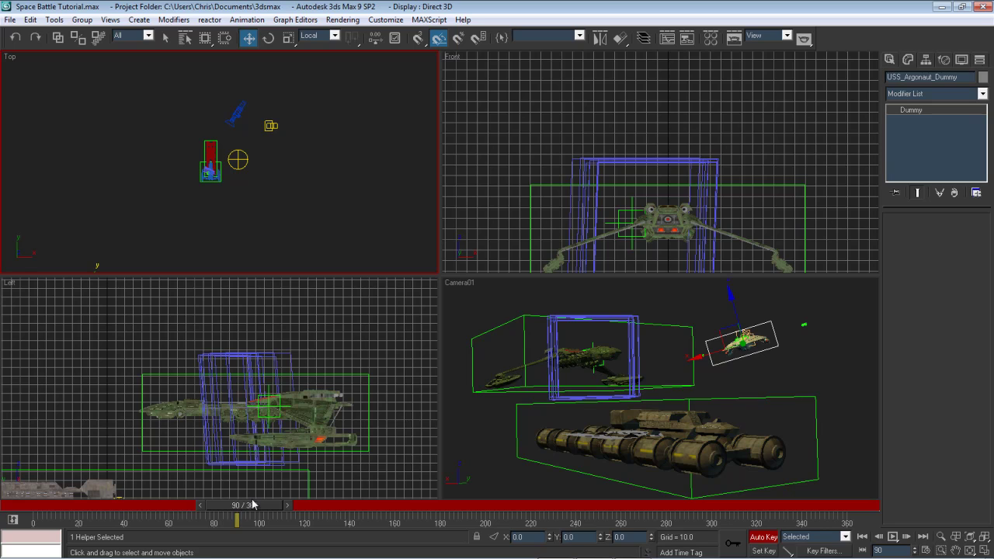
Check the emission start, stop and rate of the Argonaut_Lsr particle flow's Birth operator
click(748, 333)
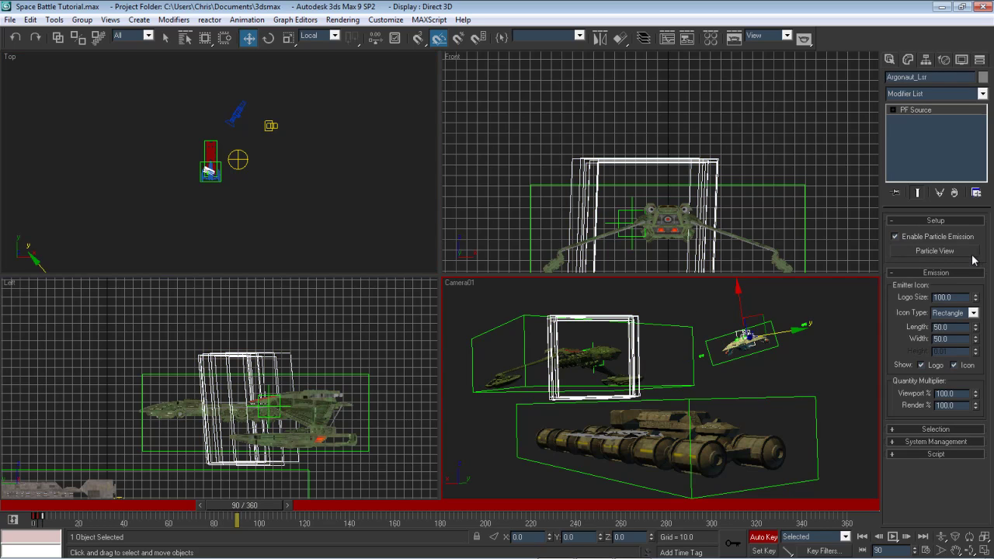
click(935, 251)
click(168, 181)
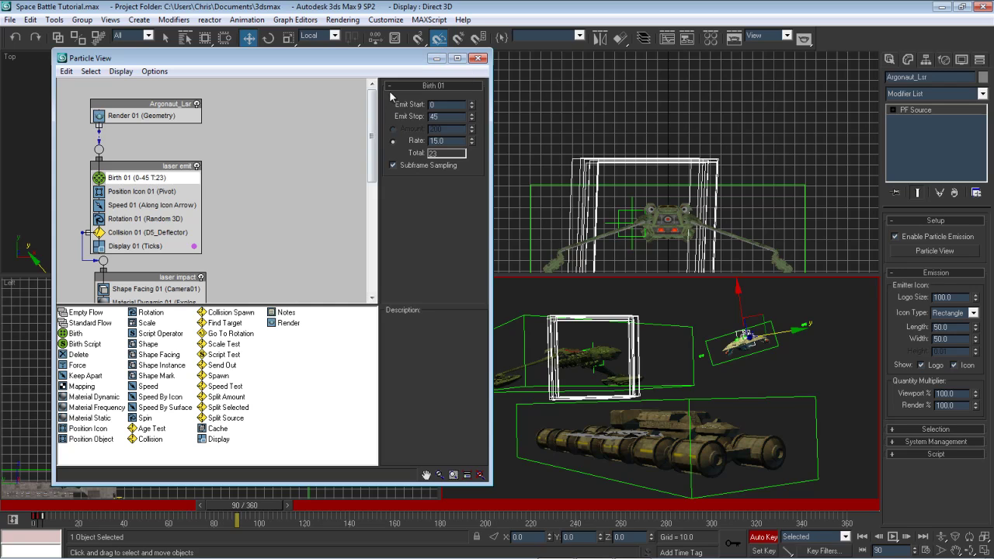
click(478, 58)
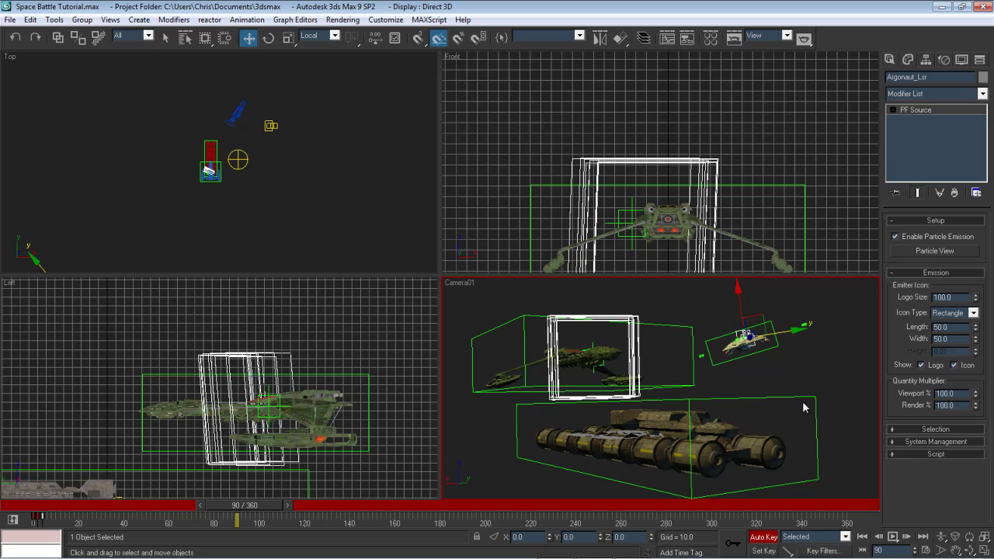
Move the USS_Argonaut_Dummy forward along its local Y axis in the Top view at frame 90
click(714, 336)
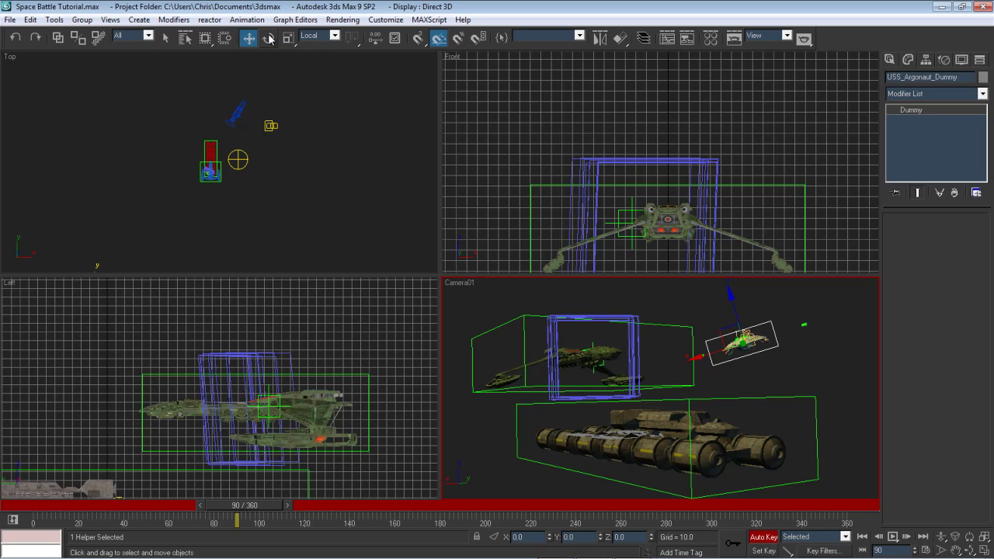
middle_drag(237, 190, 328, 109)
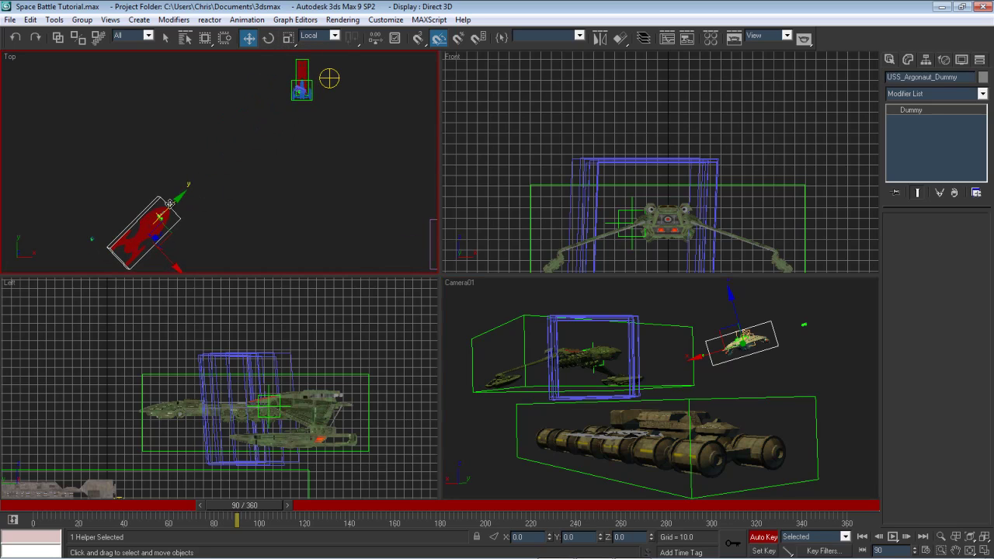
drag(174, 200, 269, 131)
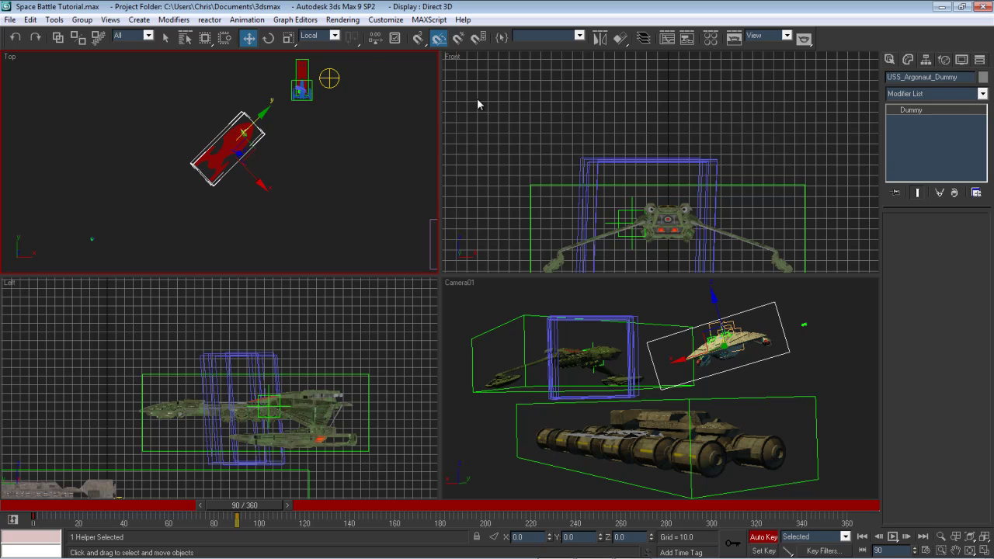
Activate the Rotate tool for the USS_Argonaut_Dummy at frame 90
click(266, 38)
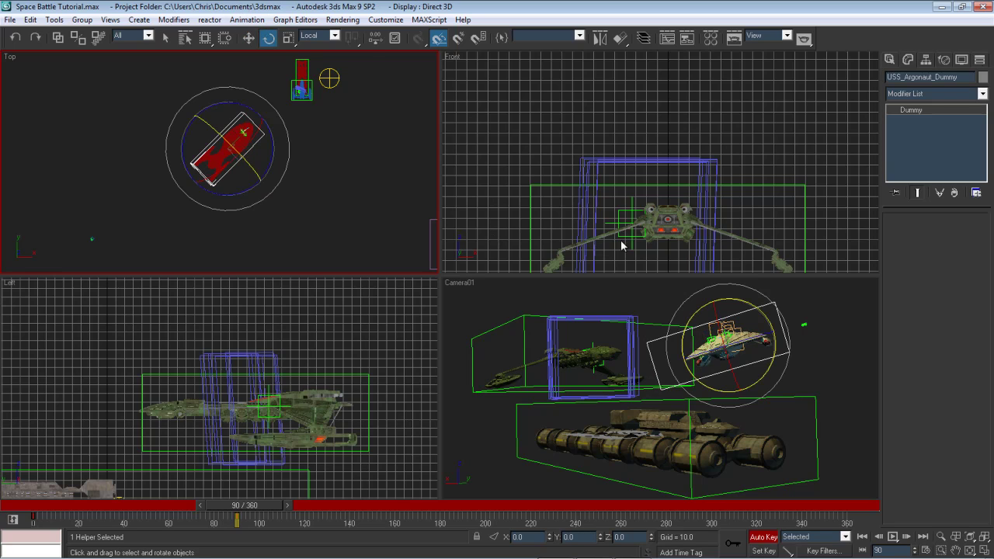
Rotate USS_Argonaut_Dummy slightly at frame 90, and at frame 180 move it forward along its local Y axis until it passes the camera
click(720, 325)
drag(720, 325, 721, 319)
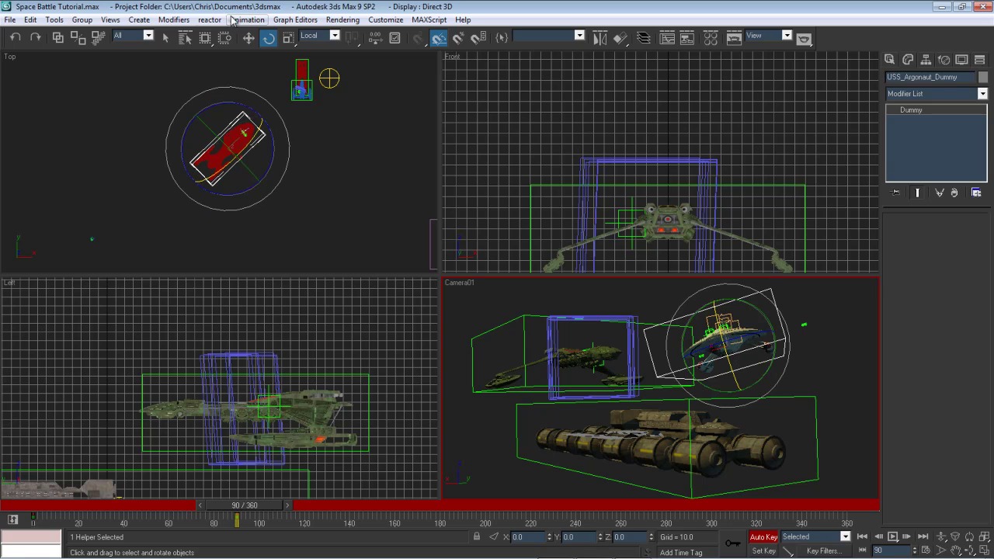
click(439, 509)
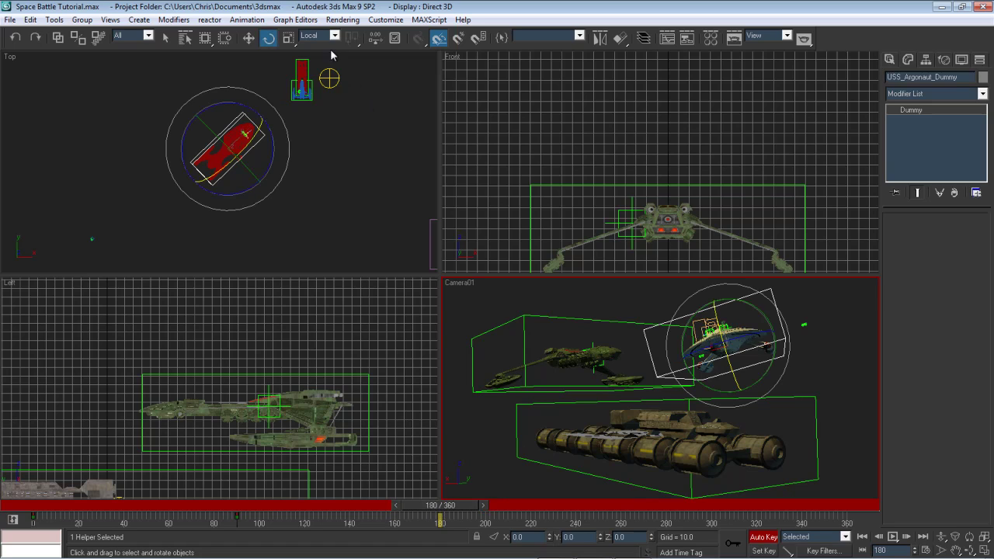
click(249, 38)
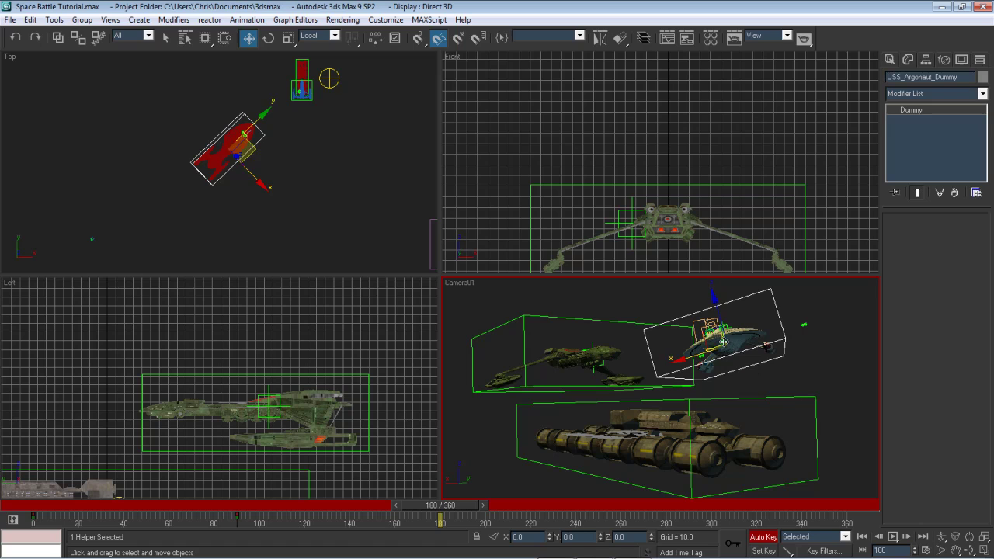
drag(724, 344, 2, 2)
right_click(205, 243)
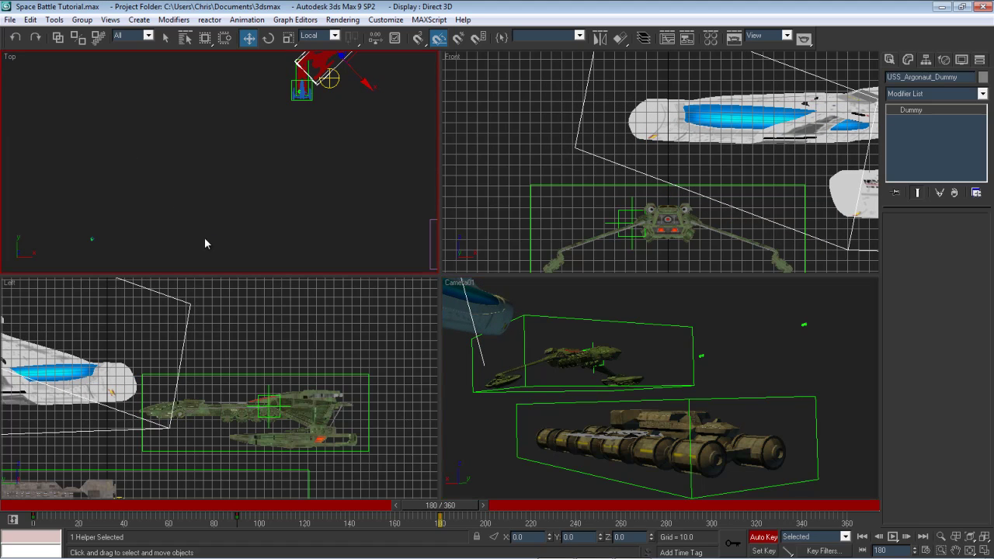
middle_drag(237, 170, 100, 229)
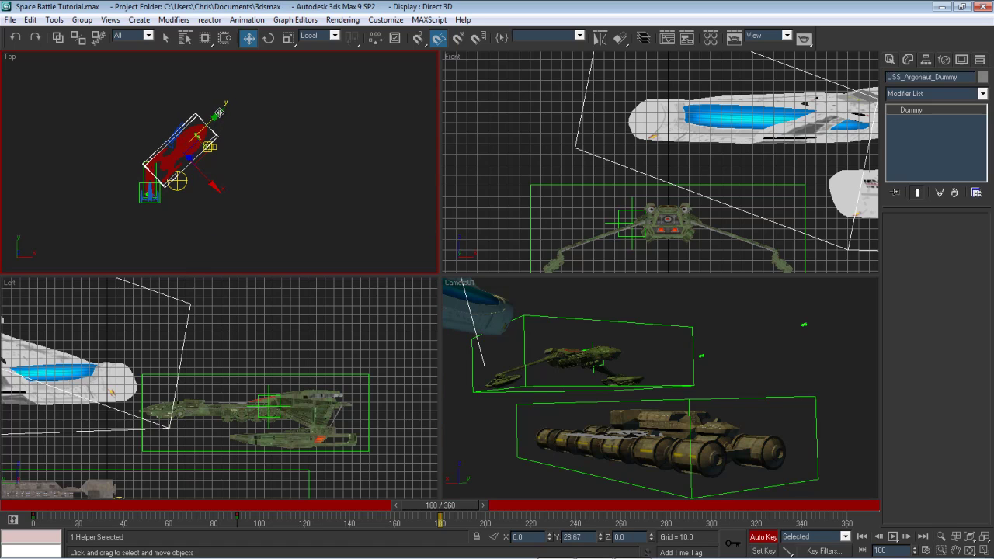
drag(219, 113, 258, 89)
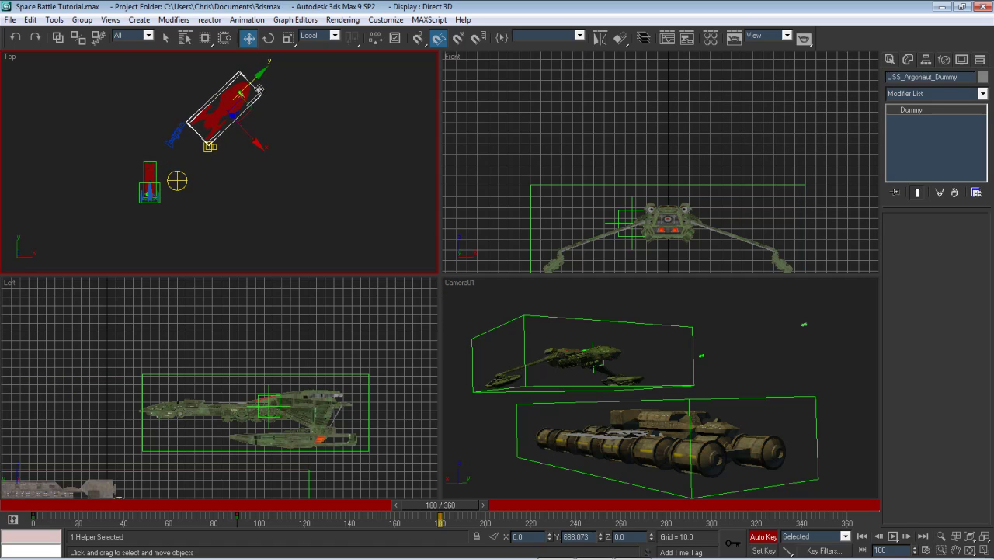
Bank USS_Argonaut_Dummy about its local lengthwise axis at frame 180 in the Front view, and turn off Auto Key
click(268, 37)
scroll(755, 171, down, 5)
scroll(755, 172, up, 2)
middle_drag(755, 172, 598, 167)
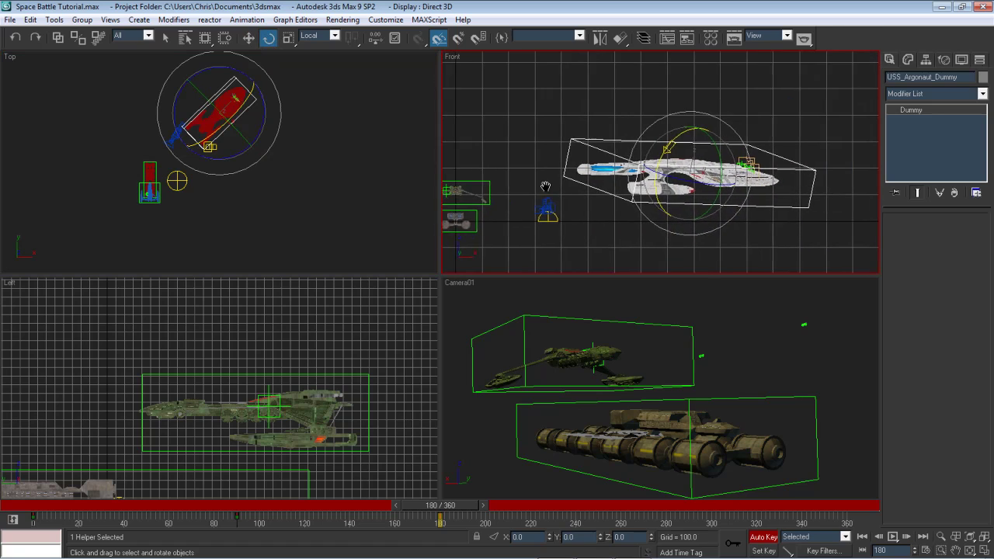
scroll(747, 163, up, 3)
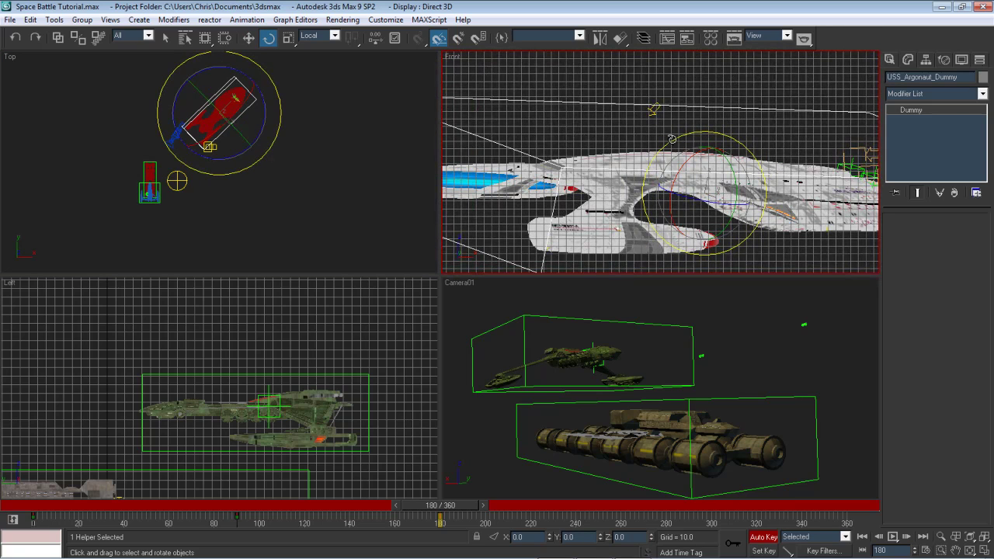
key(g)
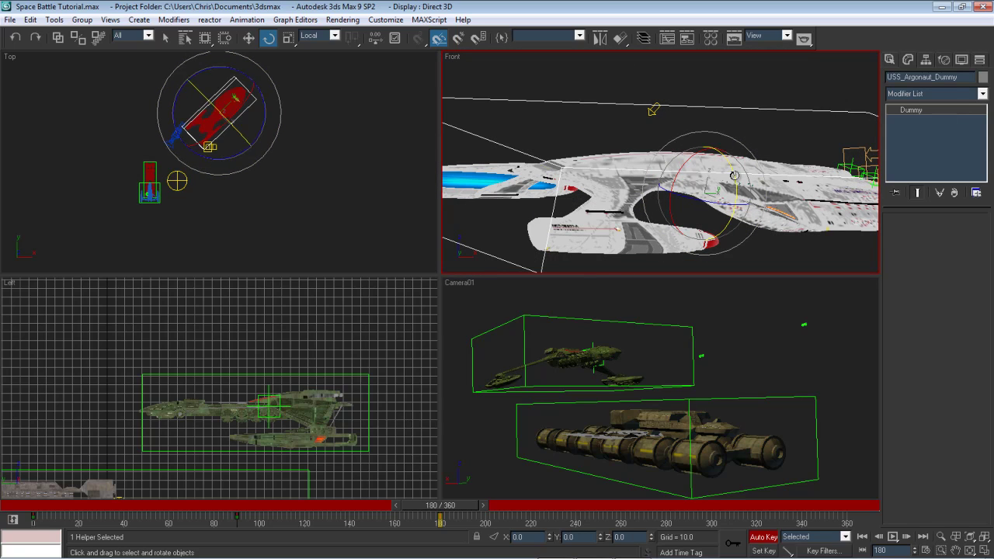
drag(733, 172, 732, 146)
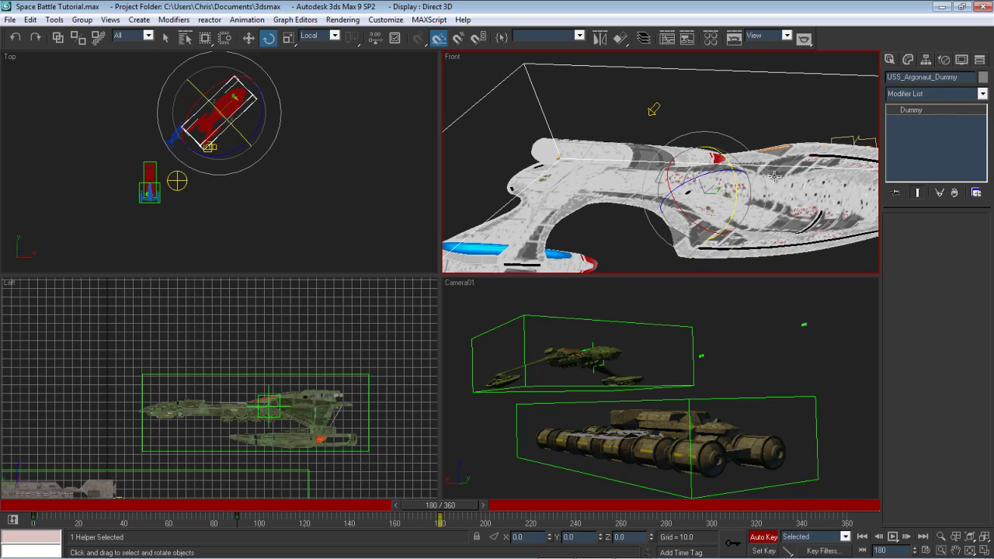
click(762, 537)
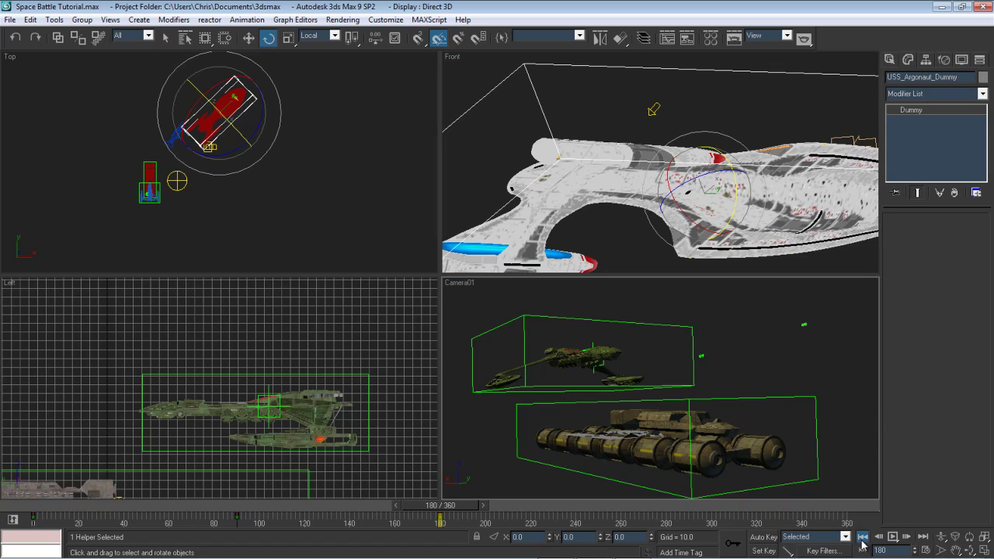
Return to frame 0 and set the viewport quantity multiplier of the Argonaut_Lsr particle source to 25%
click(862, 537)
click(734, 338)
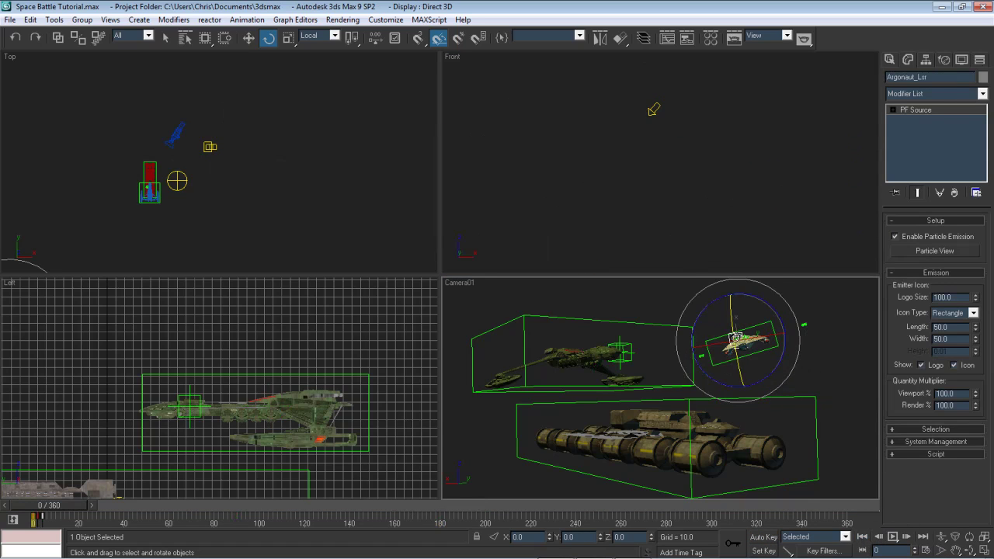
double_click(946, 394)
text(25)
key(Return)
Play the animation from the start, stop it and scrub to frame 110 to examine the Argonaut's motion
click(892, 536)
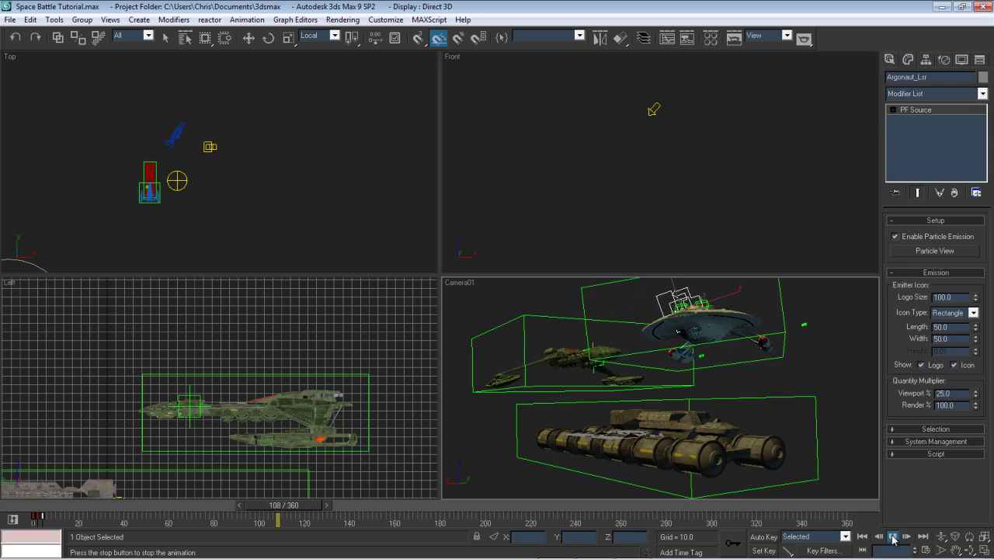
click(893, 537)
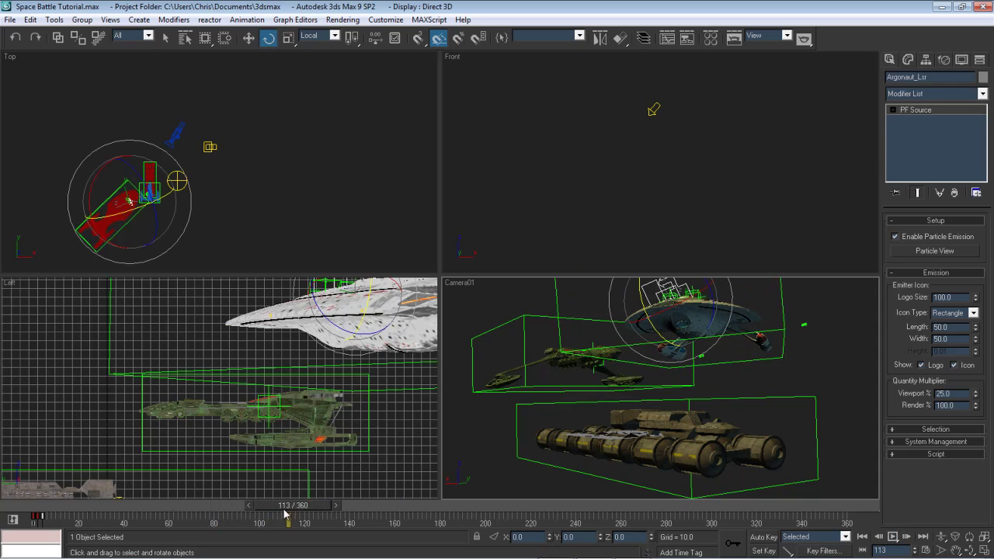
mouse_move(285, 512)
mouse_down()
mouse_move(118, 514)
mouse_move(281, 499)
mouse_up()
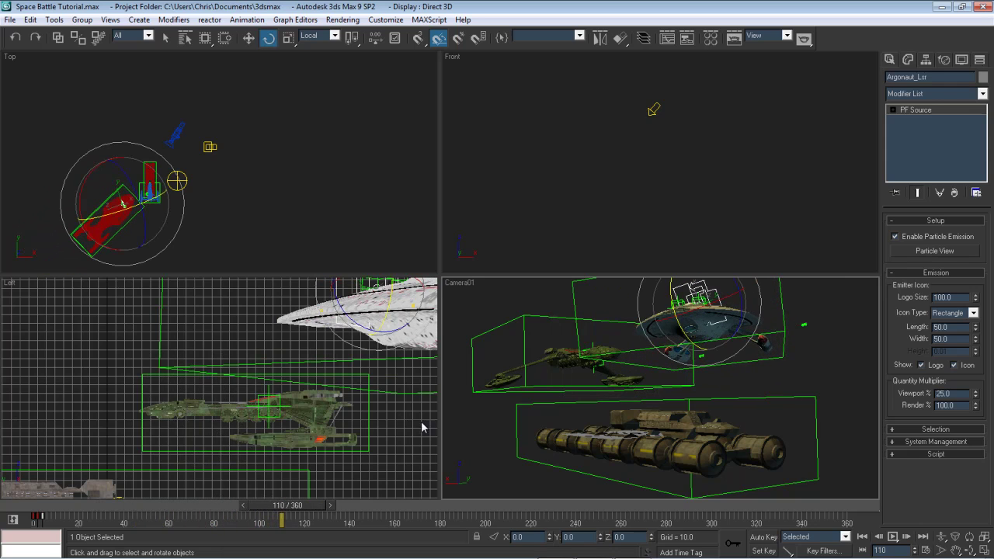
Set the tangents of USS_Argonaut_Dummy's frame 90 key to smooth in the curve editor
click(575, 305)
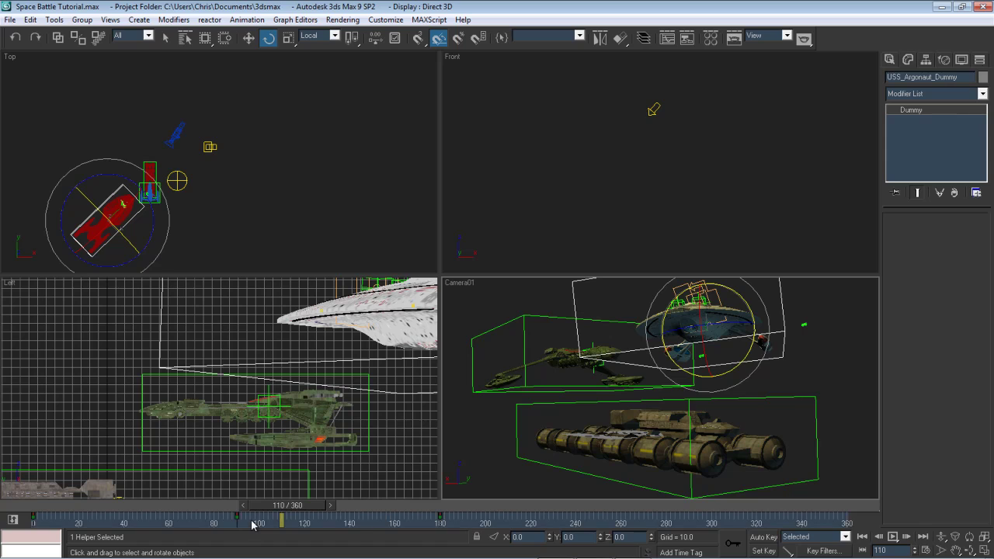
drag(250, 513, 229, 528)
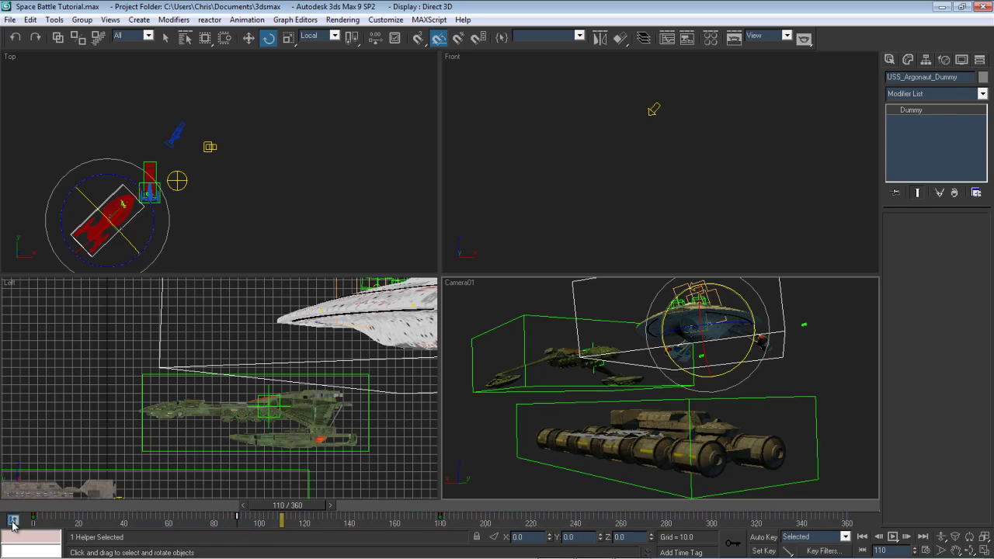
click(12, 524)
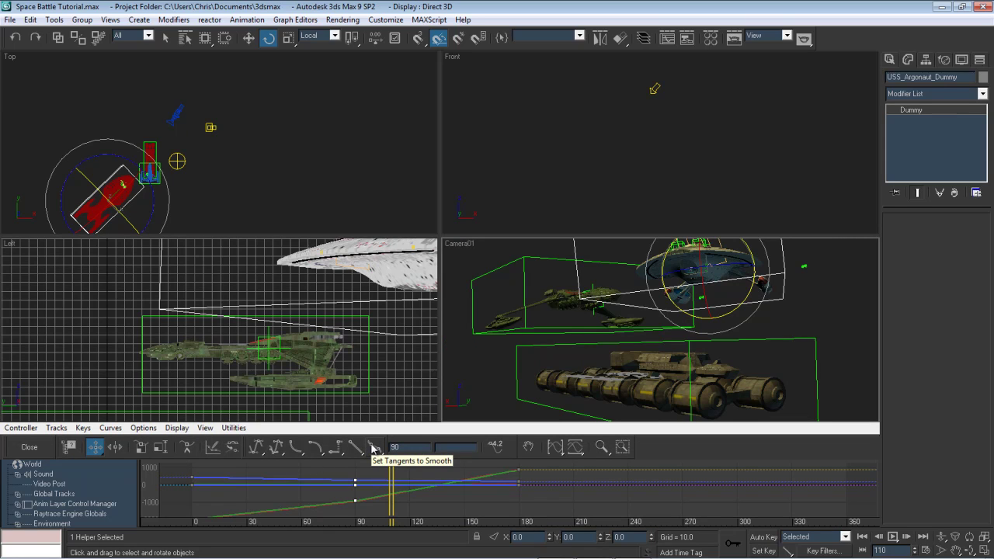
click(372, 448)
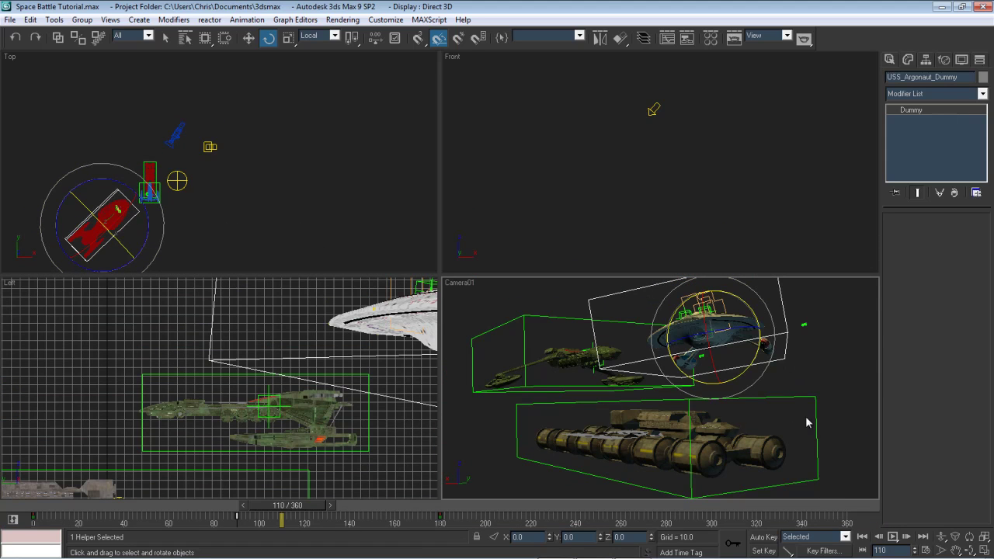
Play the animation from frame 0 in the camera view to check the smoothed flight path
click(862, 536)
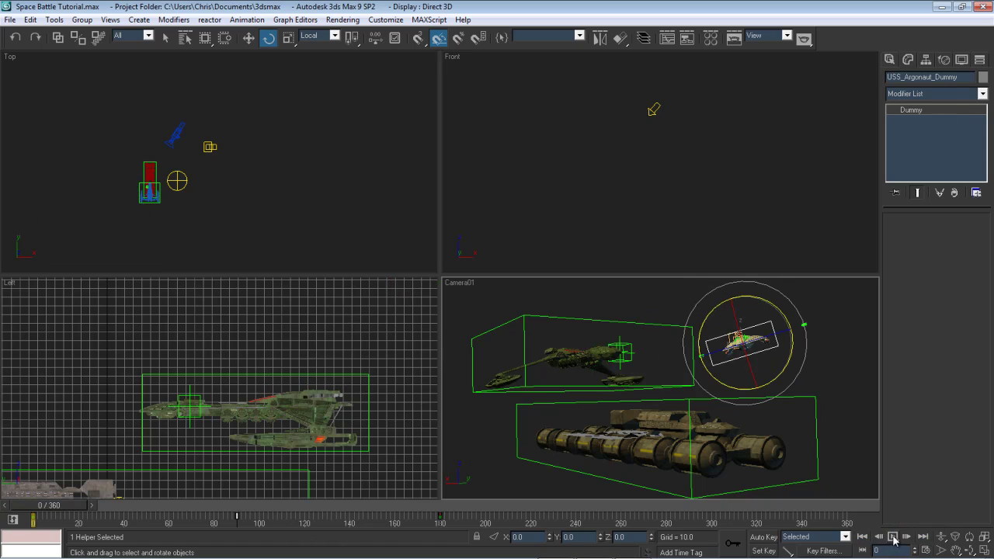
click(892, 538)
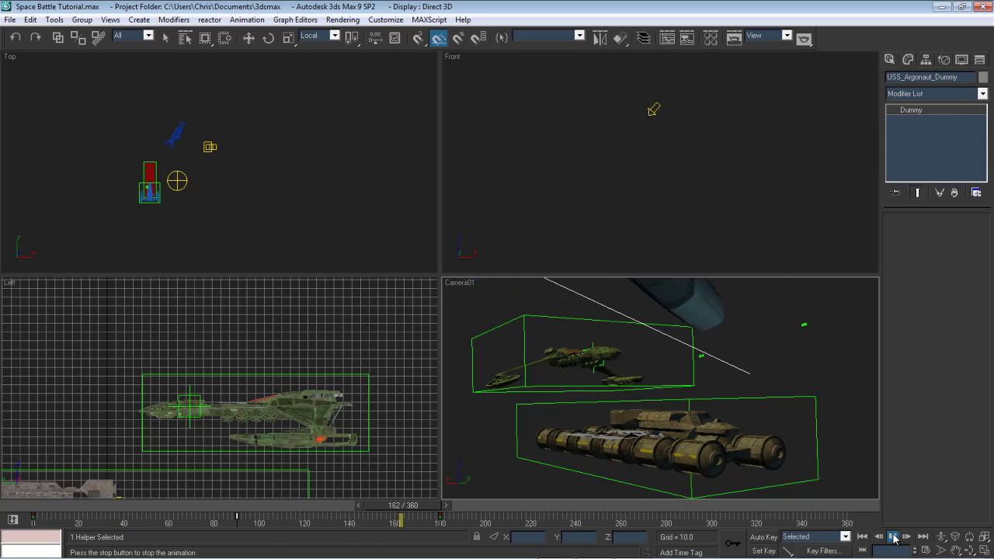
click(894, 538)
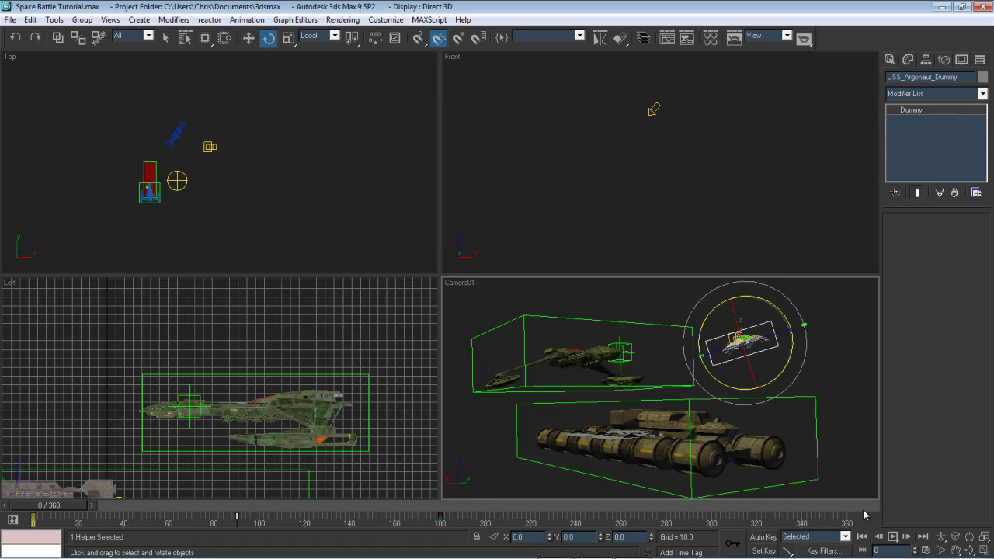
Check the animation length in the MM:SS:TICKS time display, and restore the display to Frames
click(926, 550)
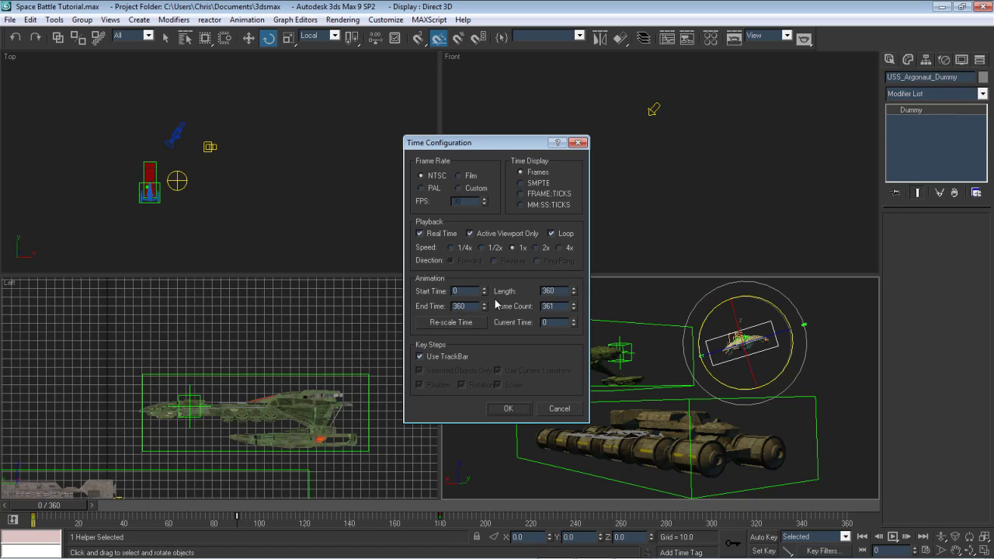
click(540, 206)
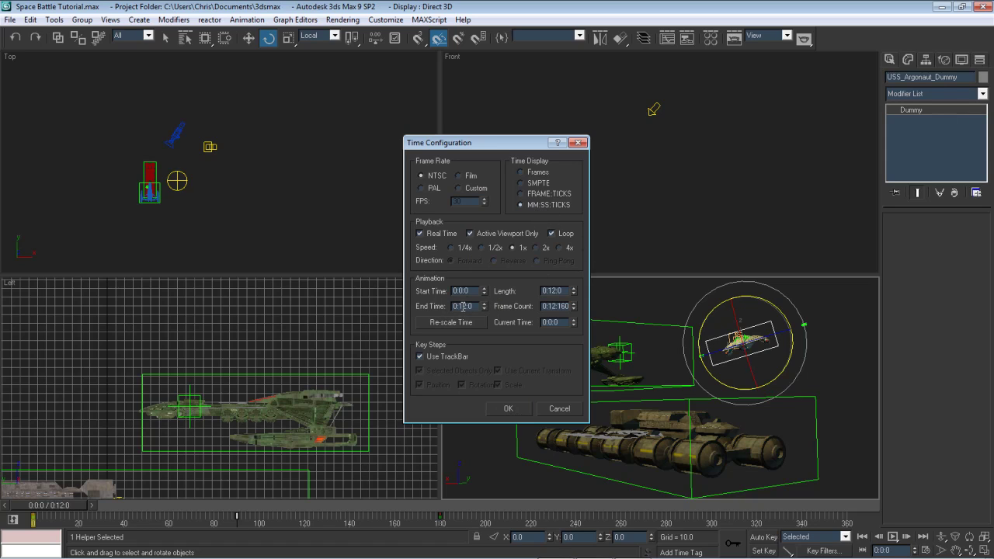
click(522, 172)
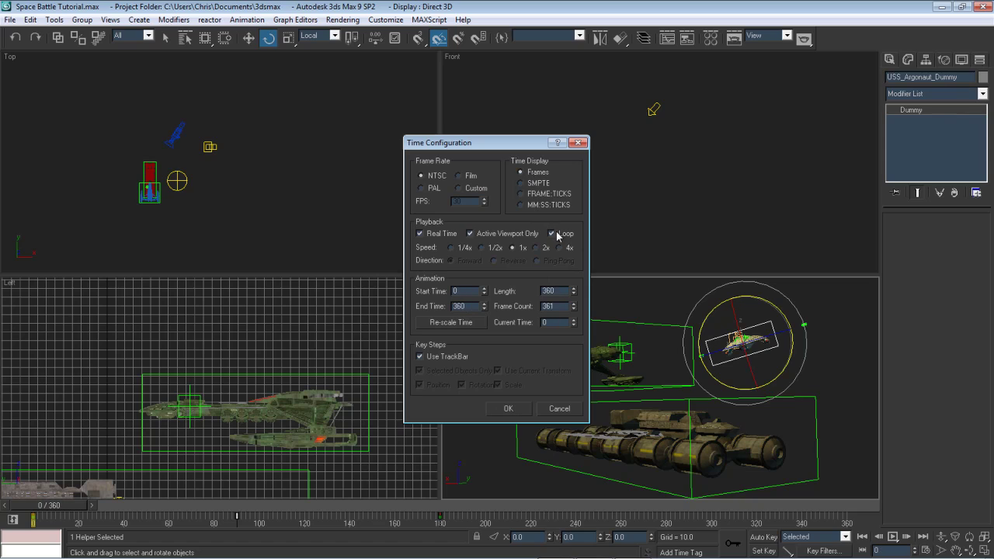
click(514, 409)
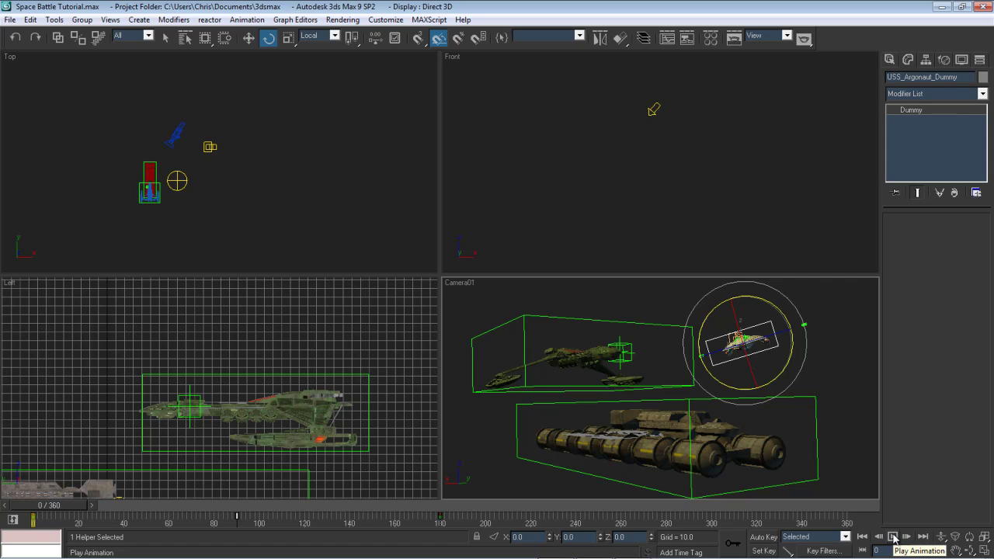
Set the animation's end time to frame 180 in the time configuration
click(927, 550)
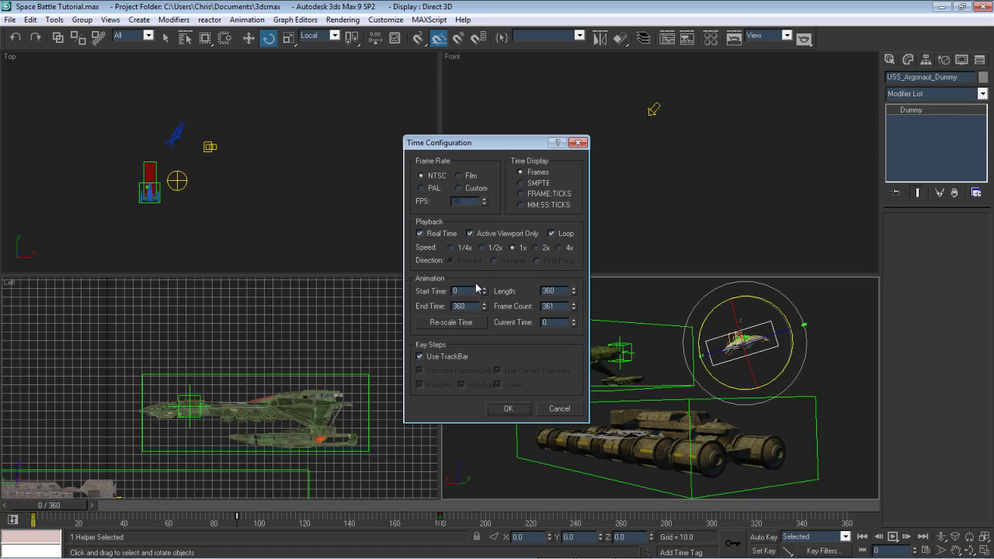
click(464, 309)
text(180)
key(Return)
click(508, 409)
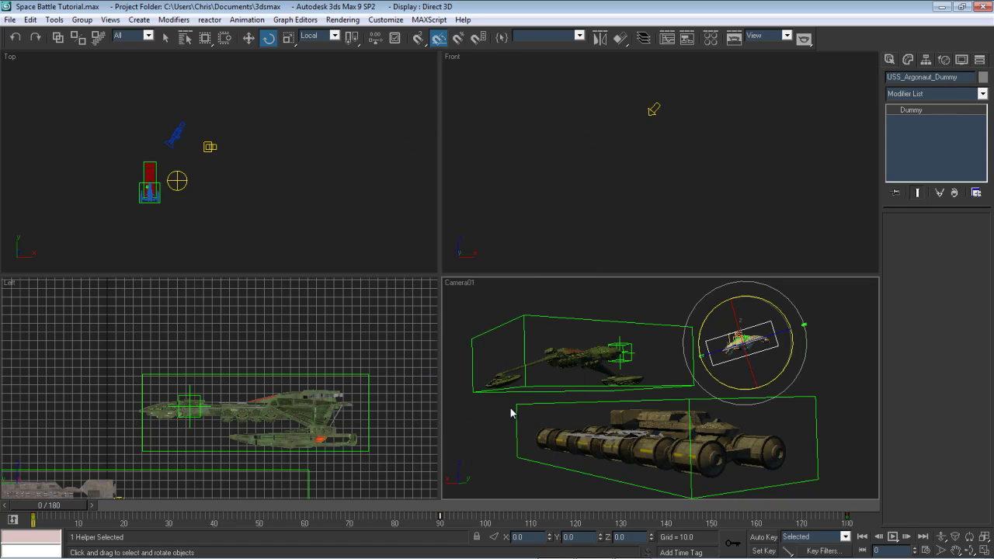
Play the shortened animation in the camera view, and scrub from frame 0 to frame 43 to review the battle timing
click(892, 537)
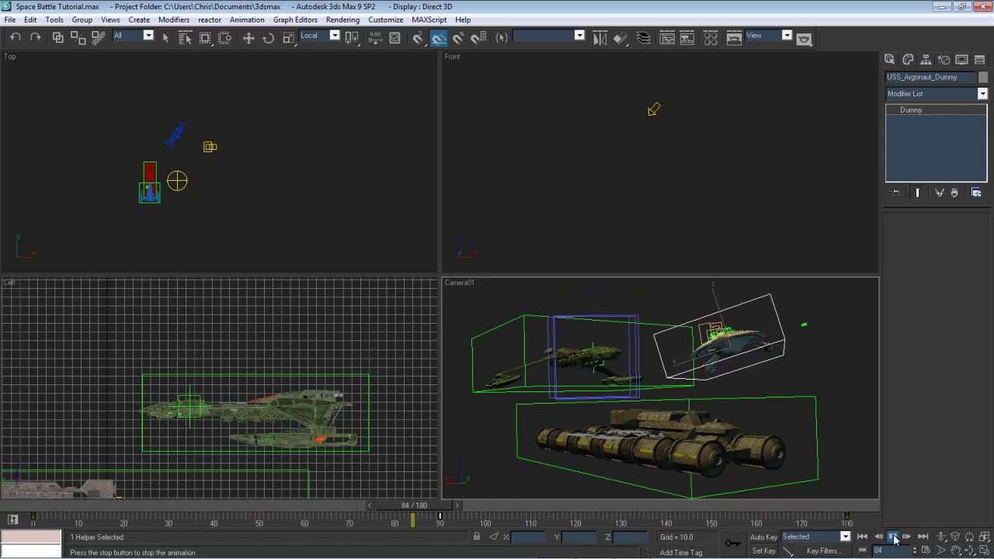
click(893, 537)
key(e)
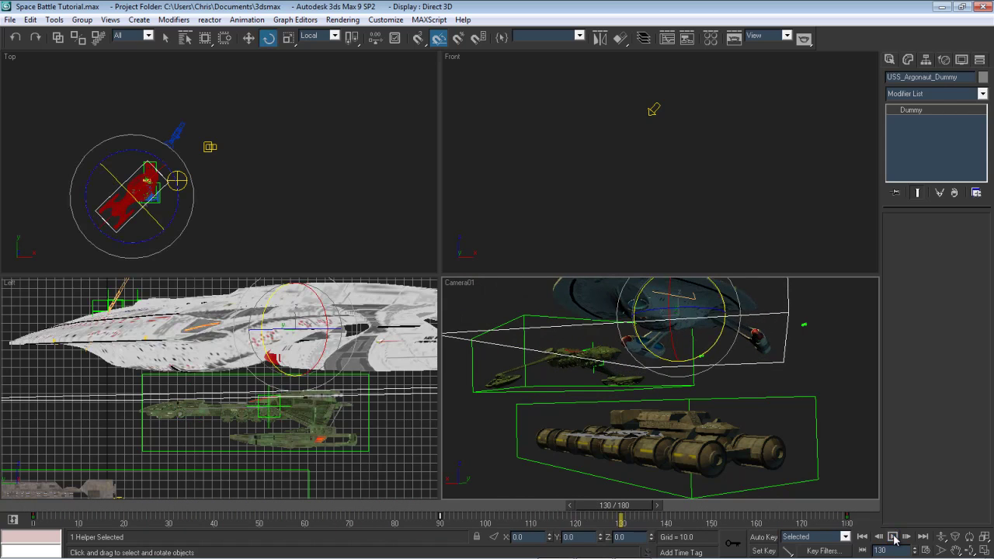
click(861, 537)
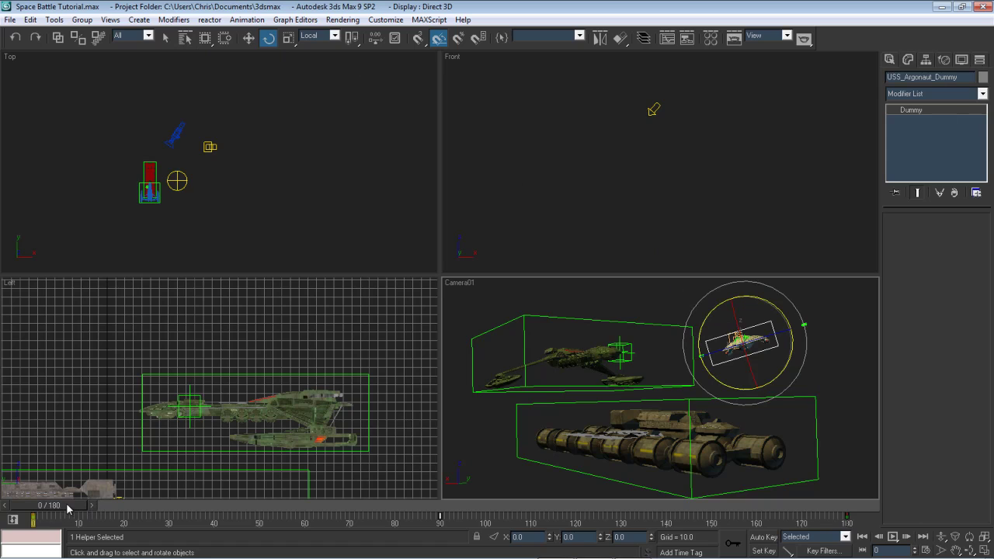
drag(71, 506, 259, 493)
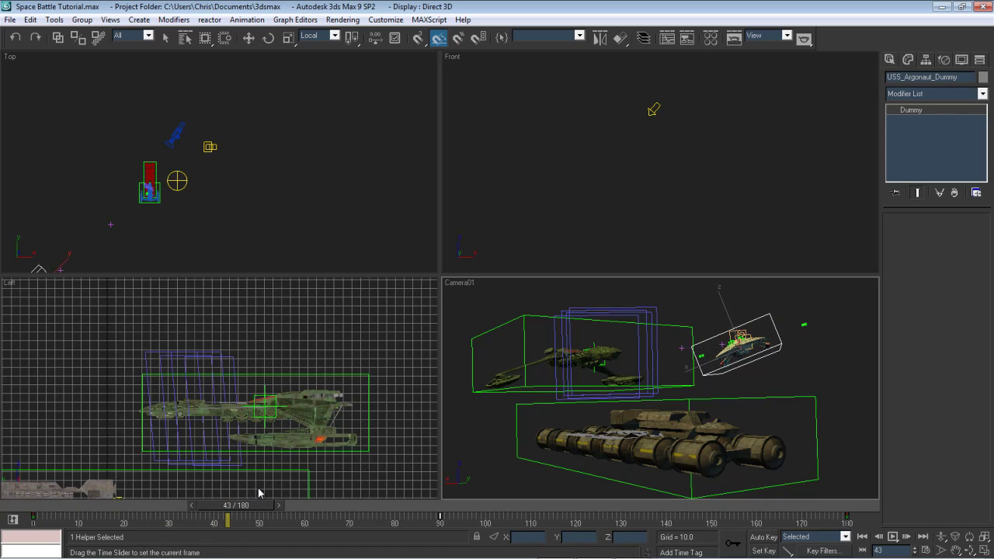
key(e)
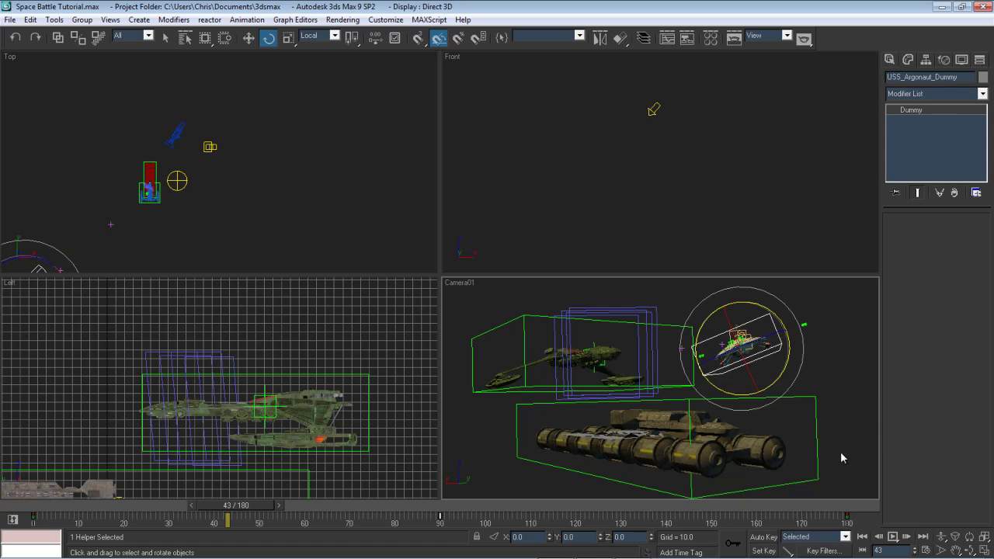
Extend the animation's end time to frame 240 in the time configuration
click(925, 550)
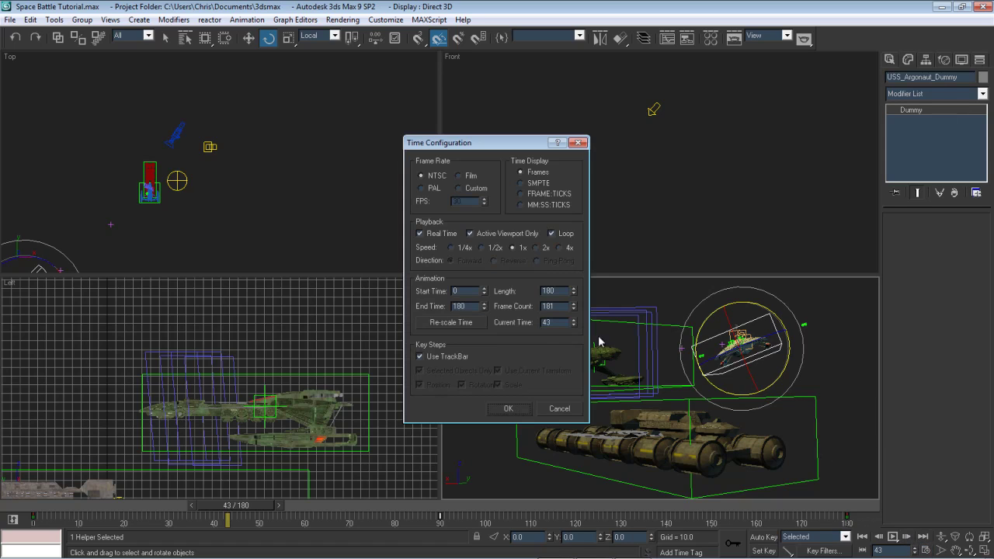
double_click(463, 308)
text(240)
key(Return)
click(509, 409)
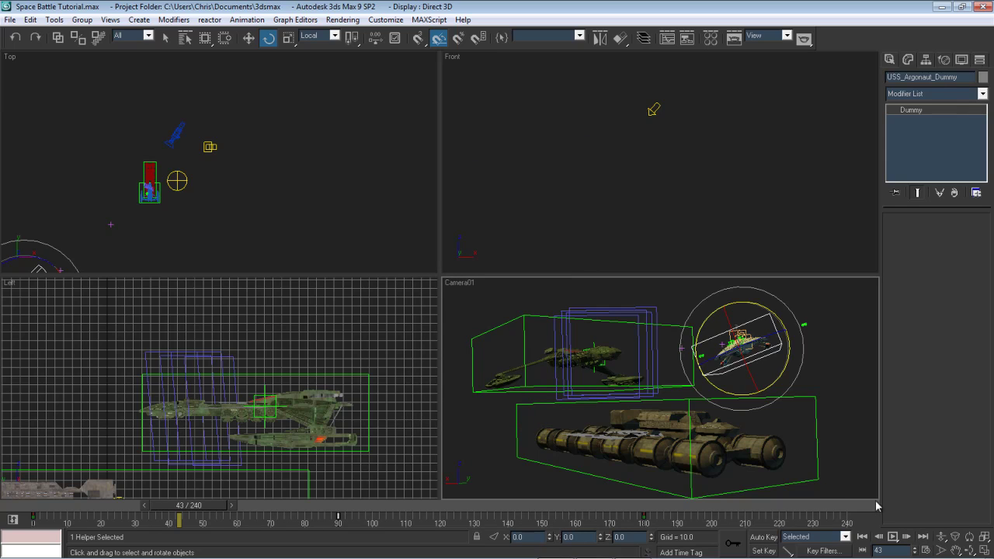
Turn on Auto Key and, at frame 240, pan and rotate Camera01 upward until the ships sit low in its view
click(773, 541)
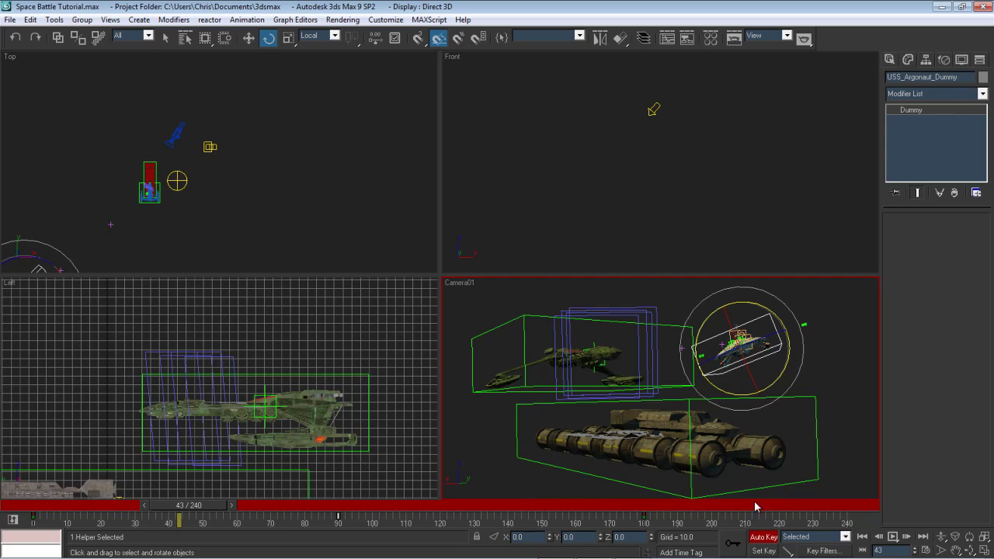
click(846, 506)
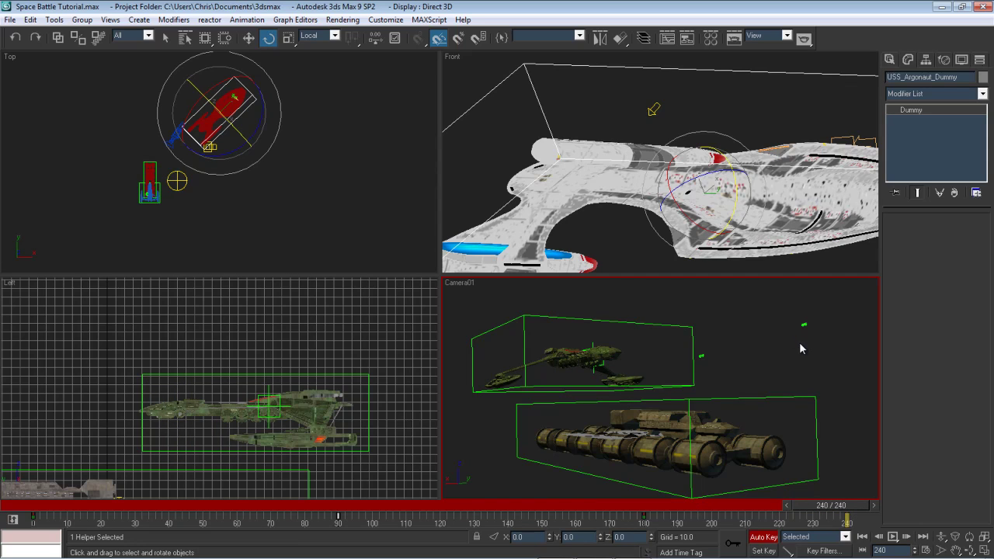
middle_drag(800, 343, 744, 327)
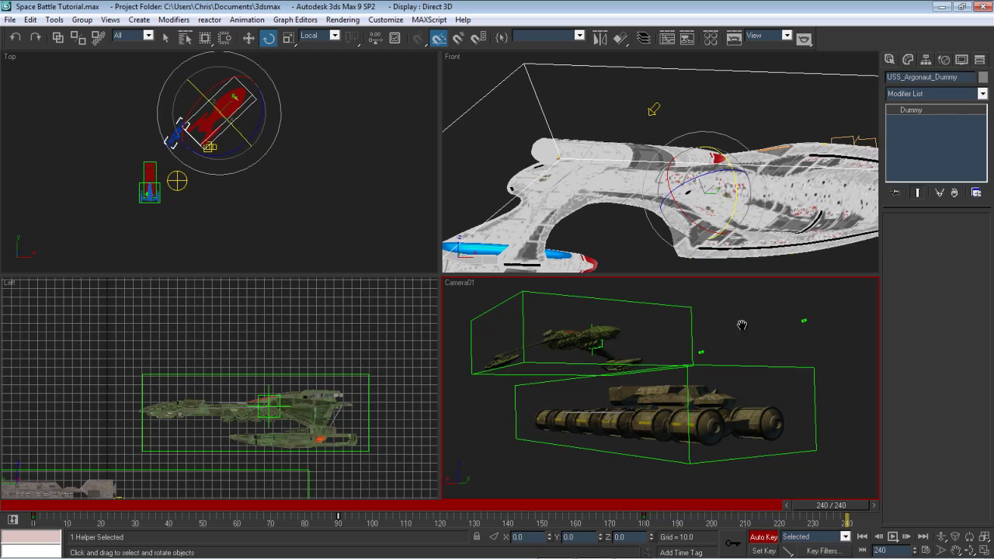
middle_drag(742, 324, 745, 315)
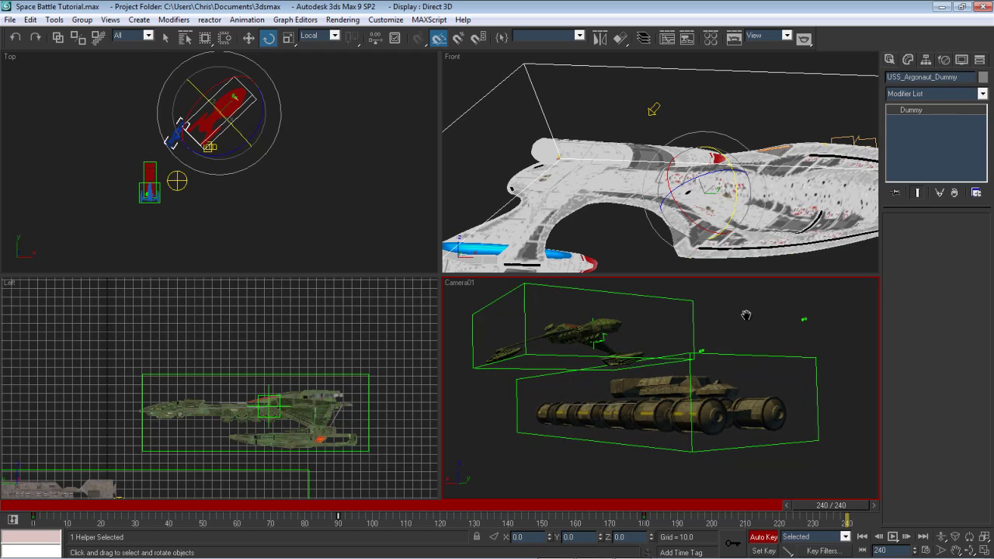
click(969, 549)
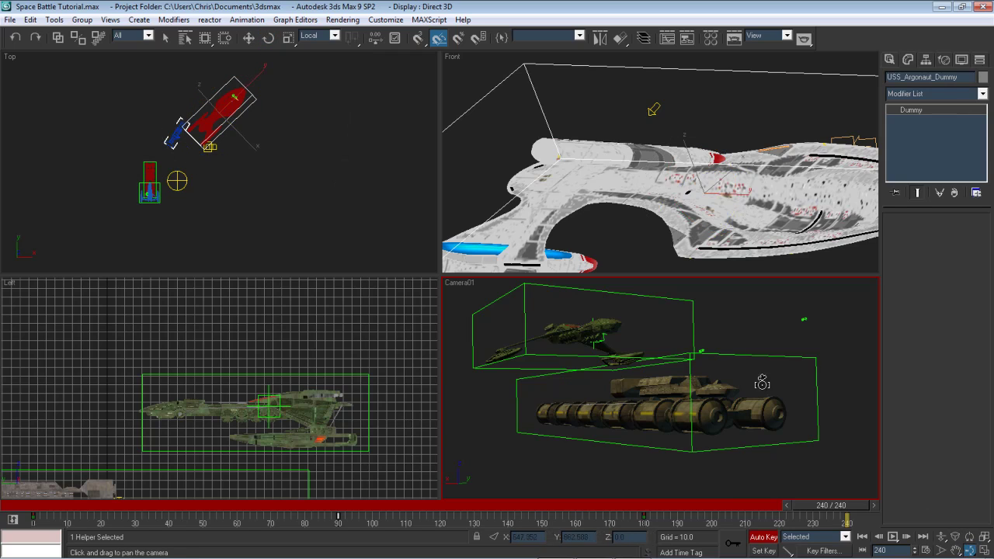
drag(645, 343, 644, 339)
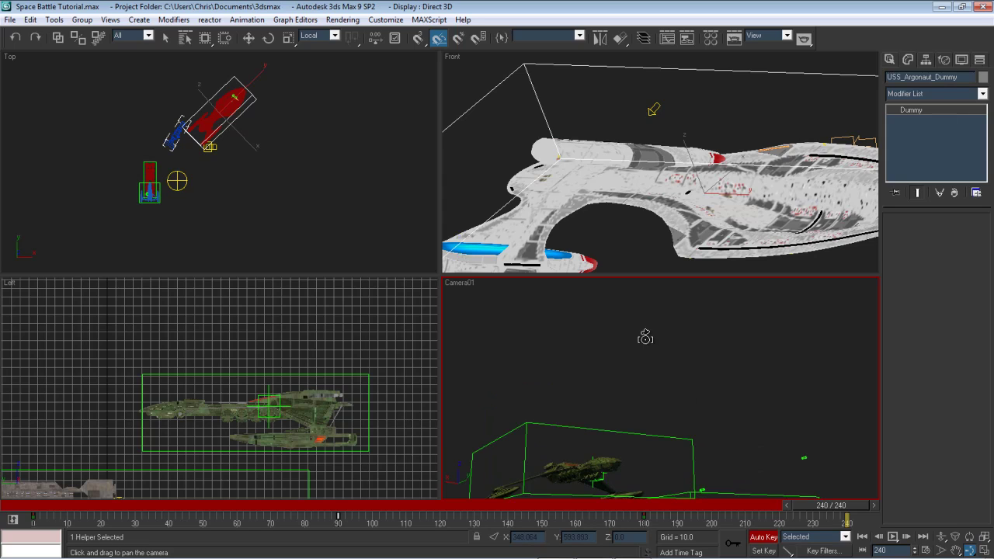
Select Camera01, scrub from frame 240 back to frame 167 to check the camera move, and clear the selection
click(248, 38)
click(188, 147)
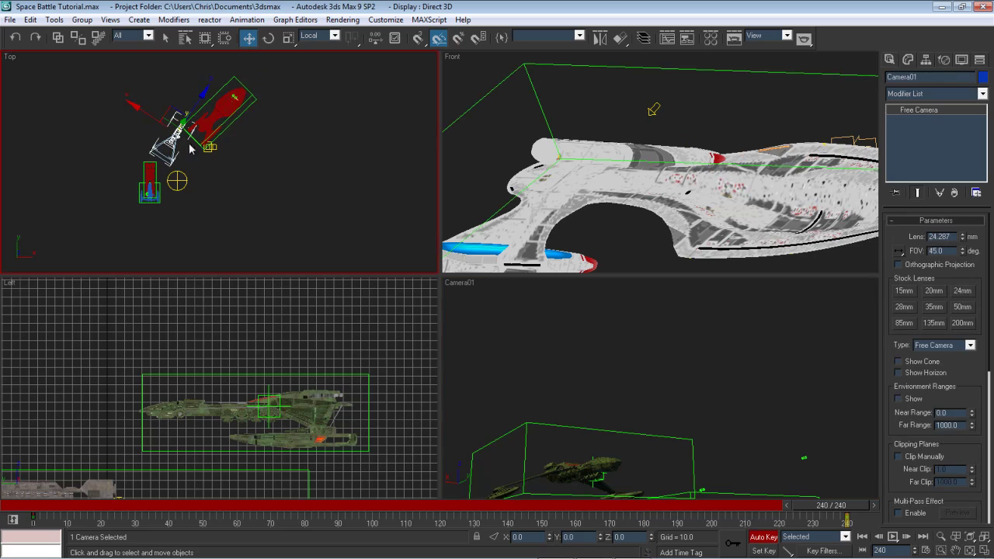
drag(11, 510, 553, 470)
key(w)
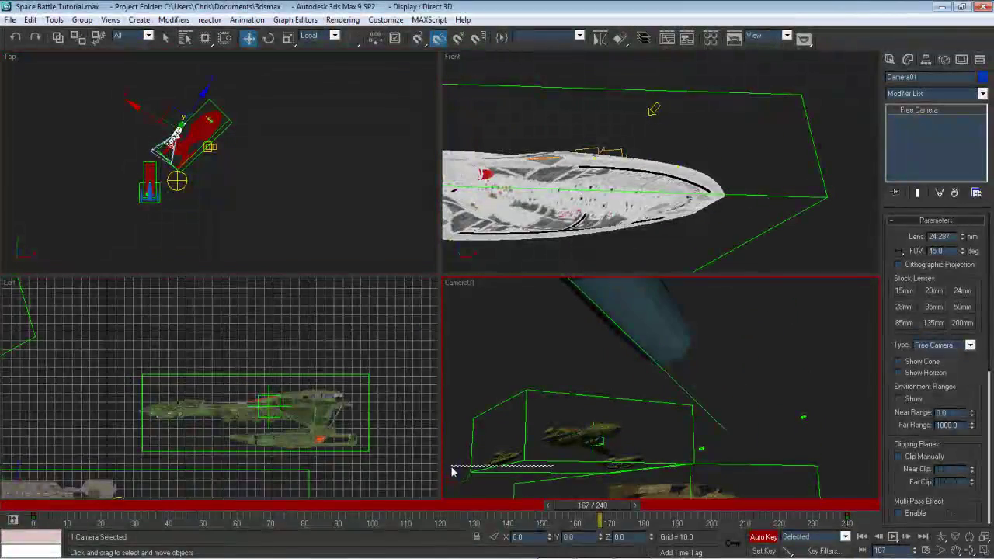
click(497, 475)
click(487, 490)
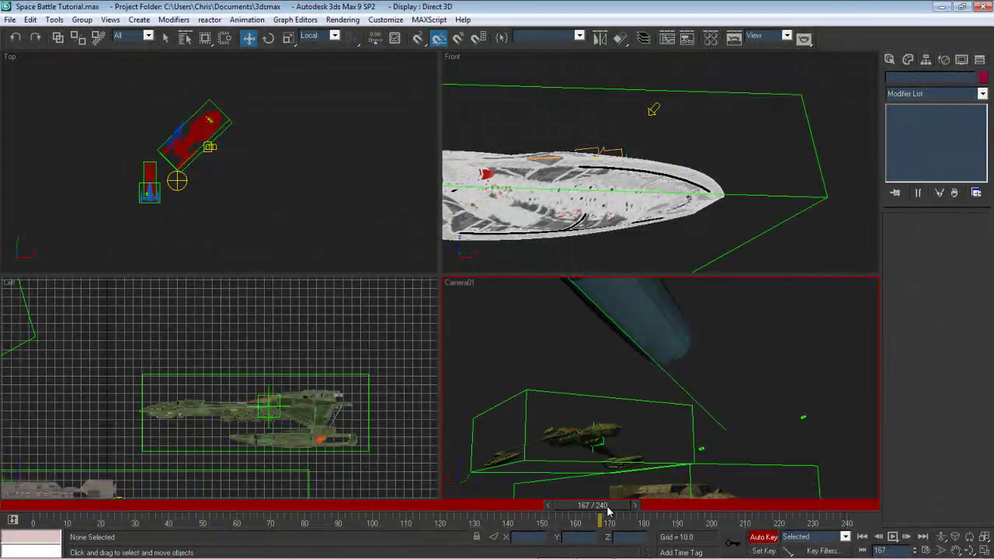
Rewind to frame 0, reselect Camera01, play the animation, and scrub to frame 90 to review the camera move
click(862, 537)
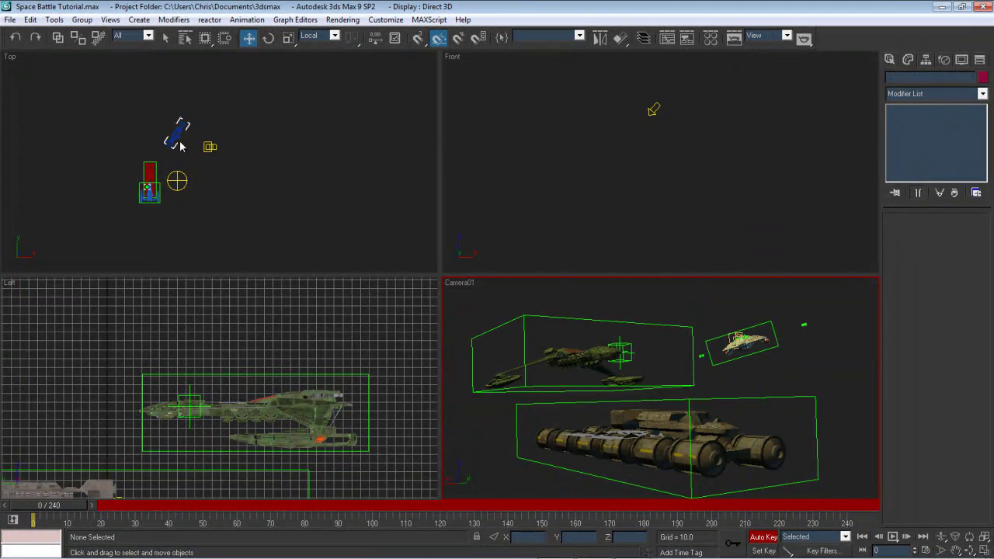
click(178, 140)
click(892, 537)
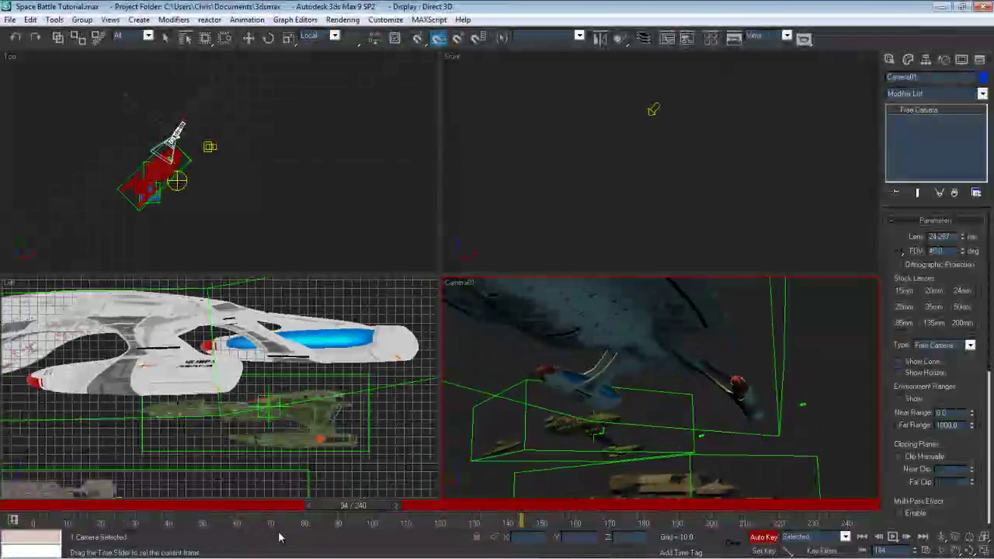
key(Home)
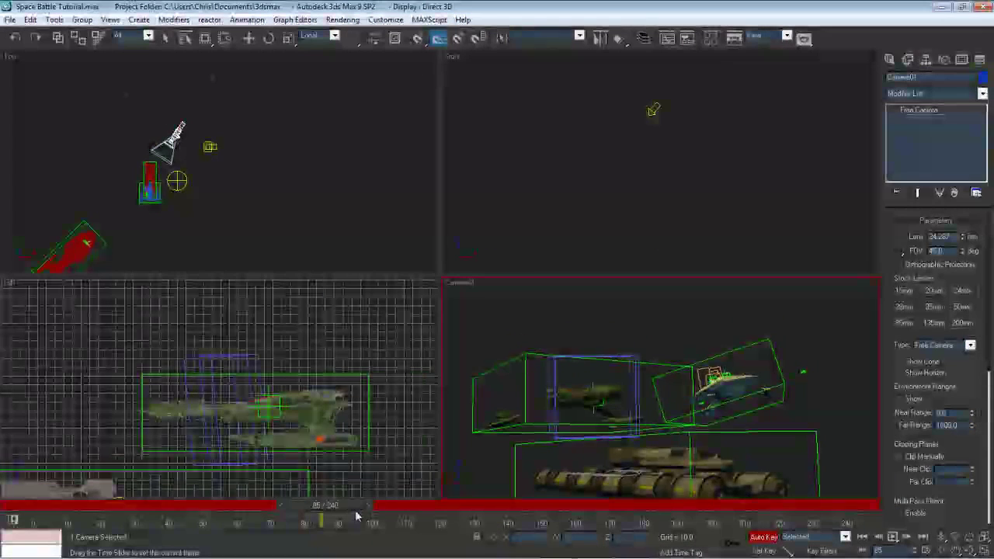
key(period)
key(w)
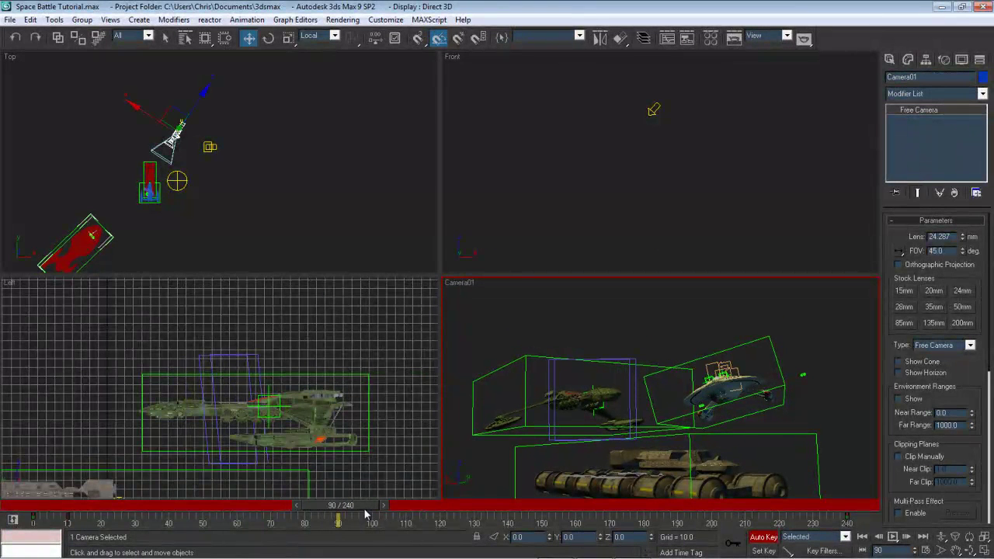
Delete Camera01's keyframe at frame 10
right_click(68, 522)
click(80, 523)
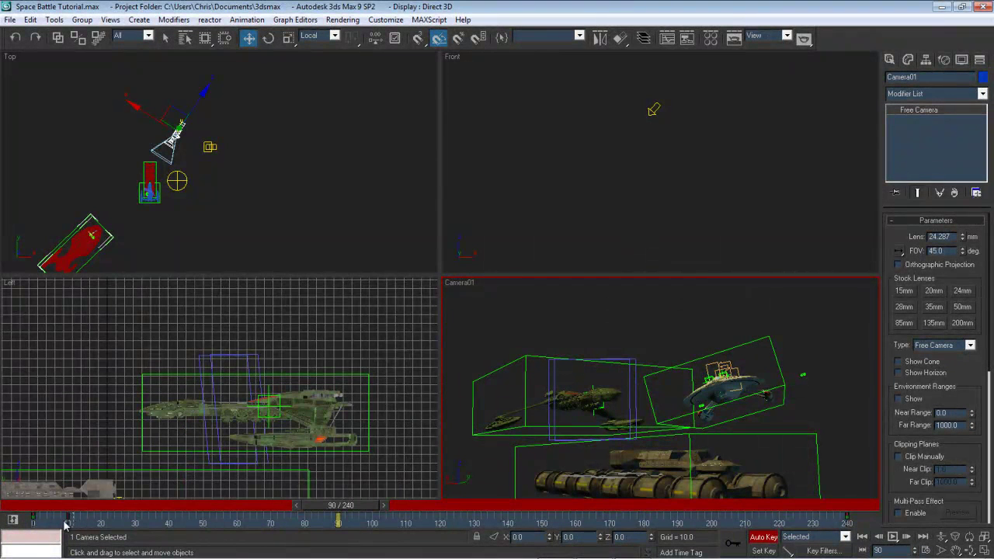
right_click(69, 519)
right_click(68, 520)
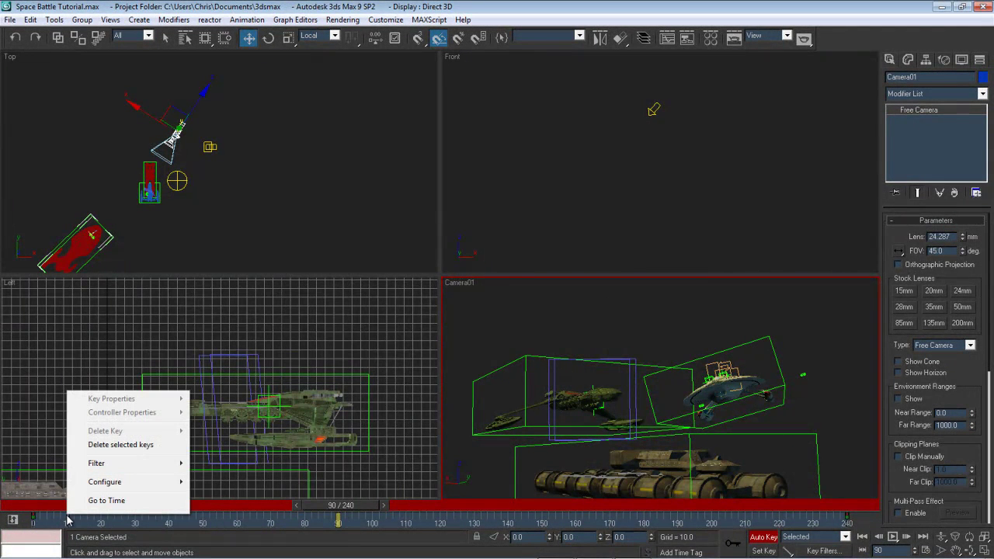
click(142, 445)
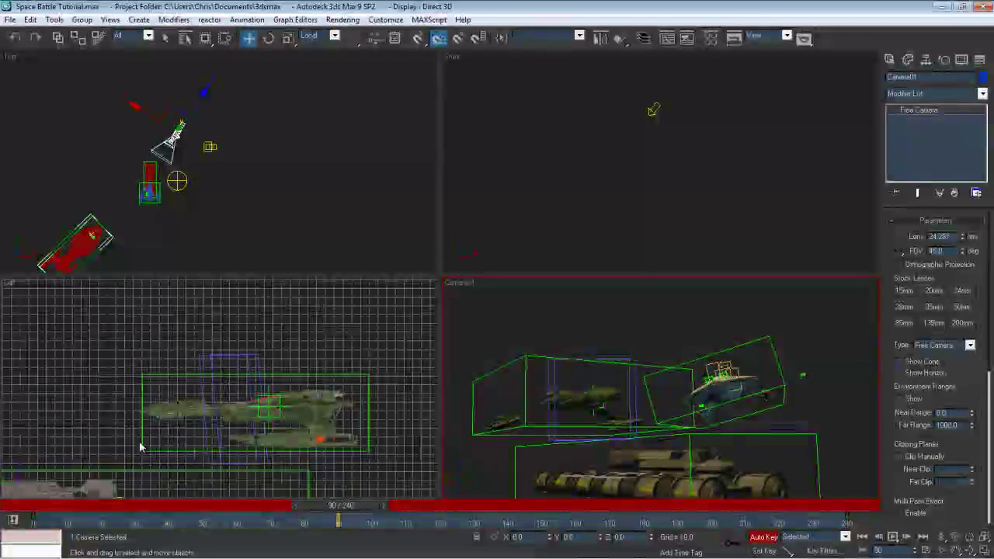
Reframe Camera01 at frame 90 with Auto Key so the ships sit higher in its view
mouse_move(330, 508)
mouse_down()
mouse_move(139, 515)
mouse_move(315, 501)
mouse_up()
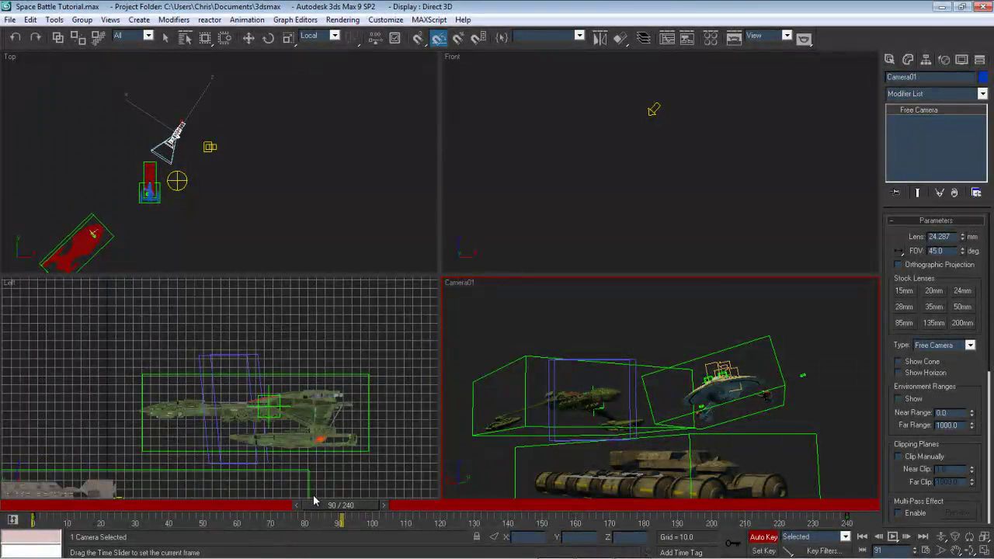
key(w)
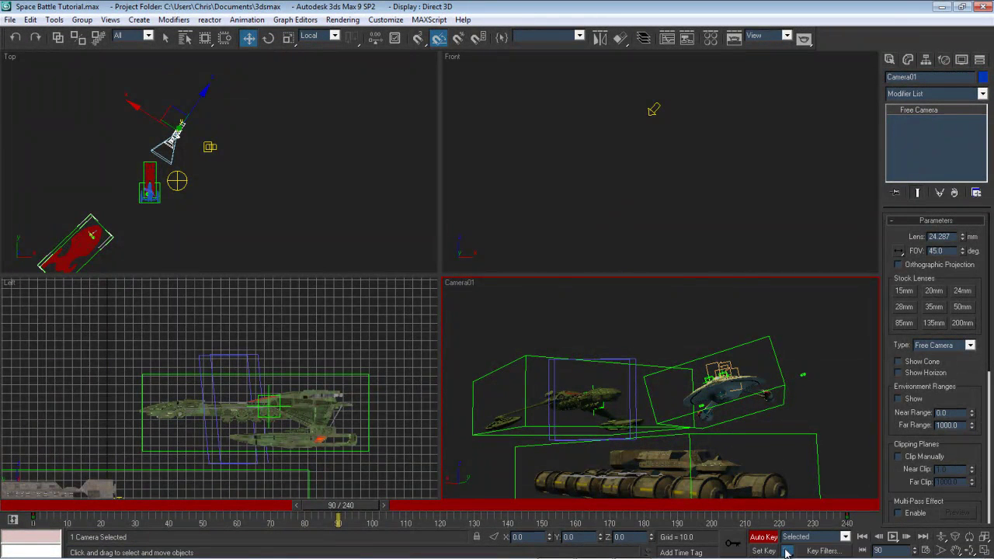
click(786, 551)
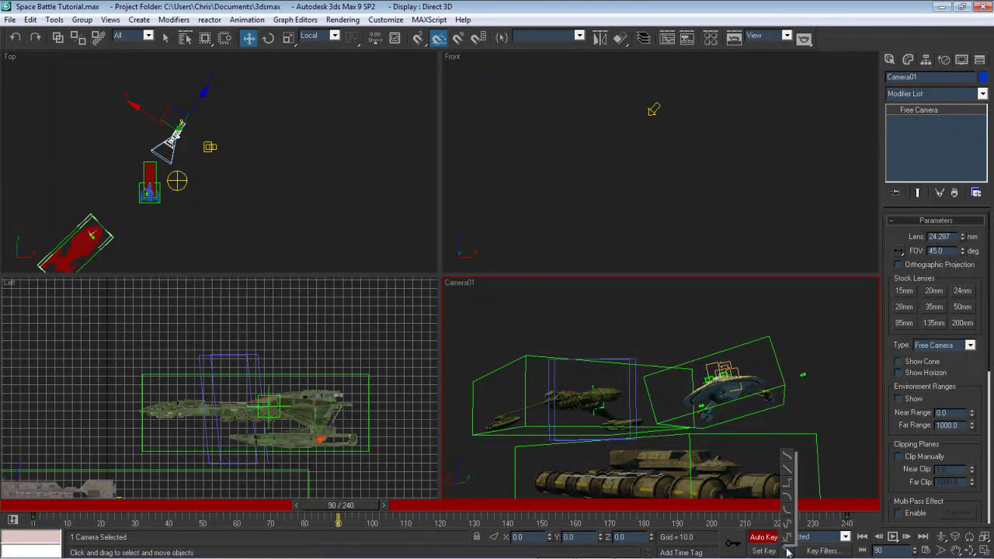
click(785, 463)
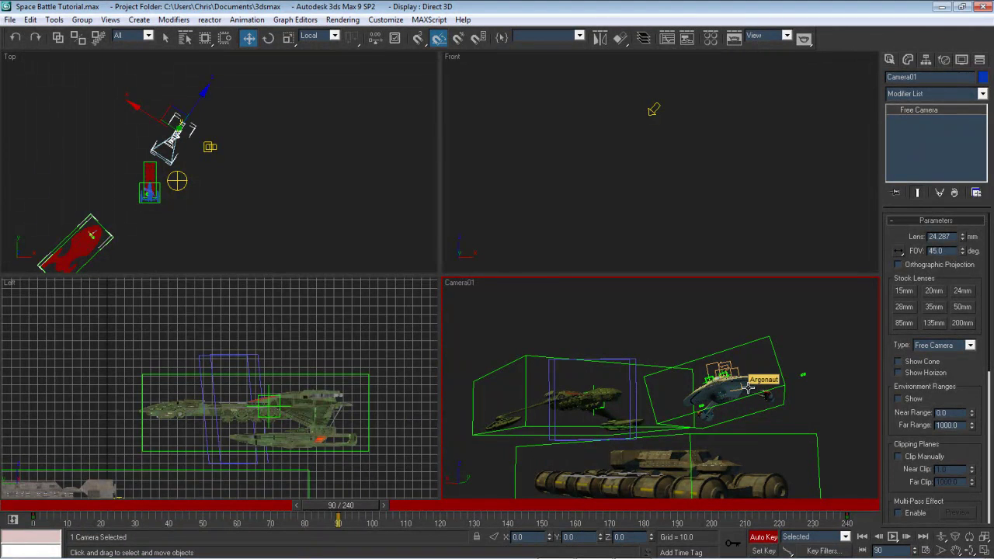
alt+middle_drag(748, 388, 747, 388)
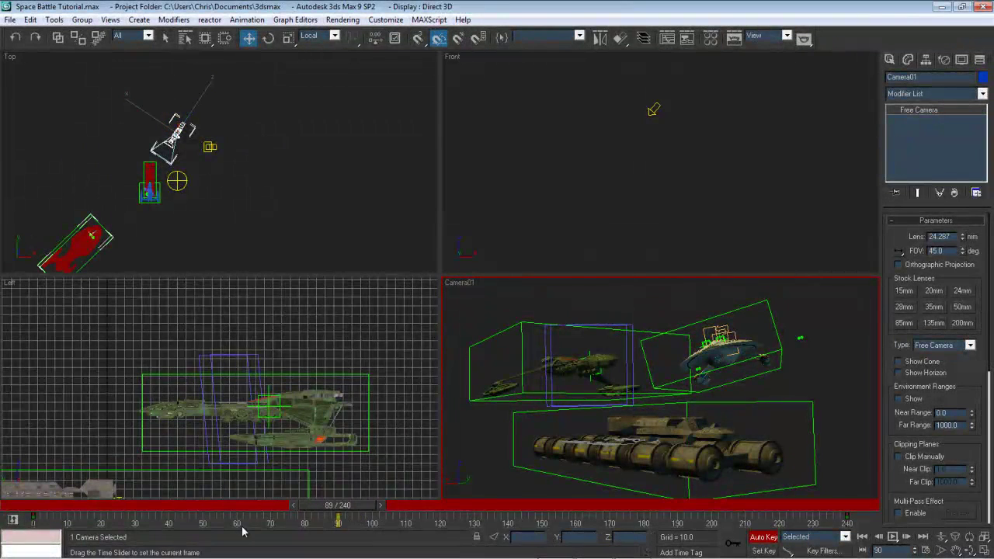
At frame 240, turn Camera01 upward and sideways so the remaining ships sit near the lower edge of its view
drag(340, 505, 872, 453)
key(w)
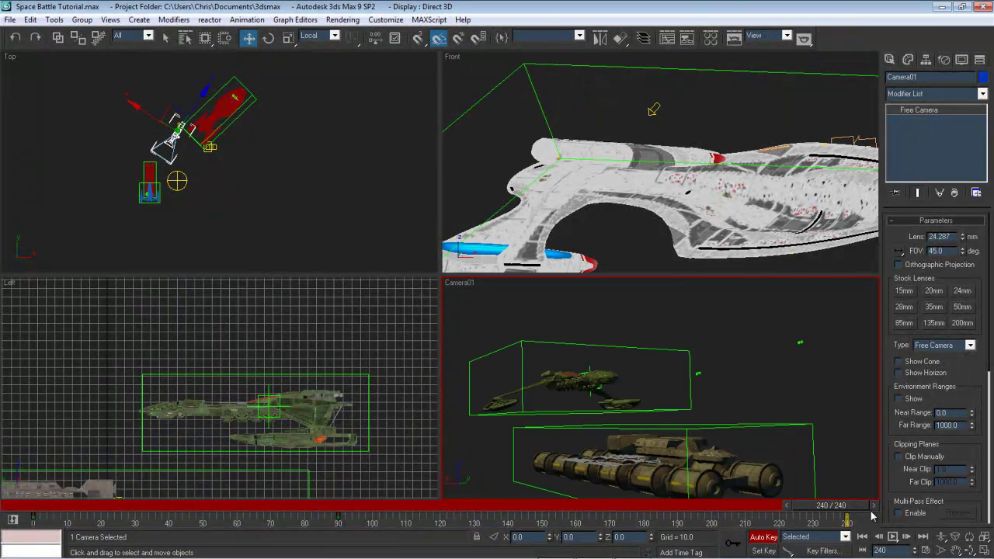
click(789, 550)
click(788, 470)
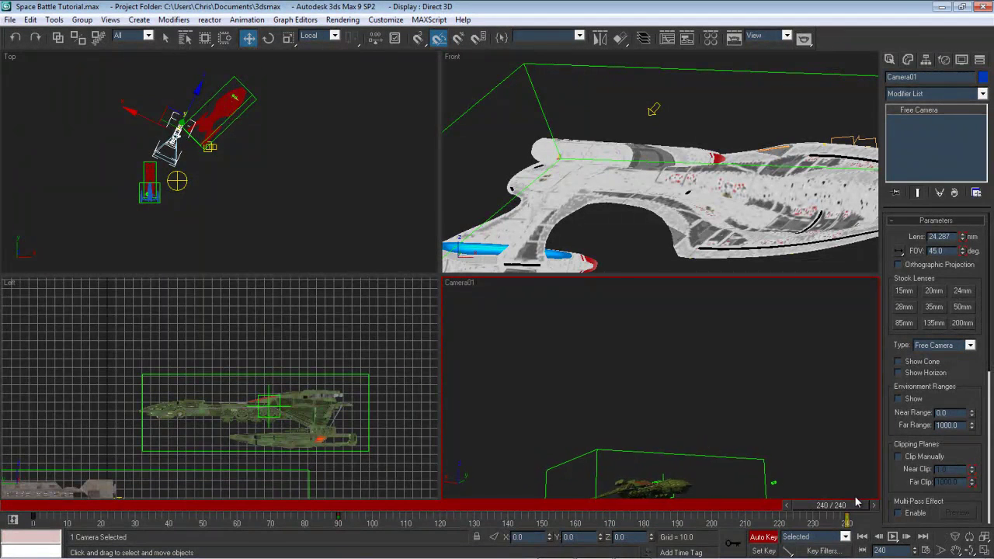
Scrub back and forth through the timeline to review Camera01's motion, ending at frame 240
drag(857, 507, 773, 509)
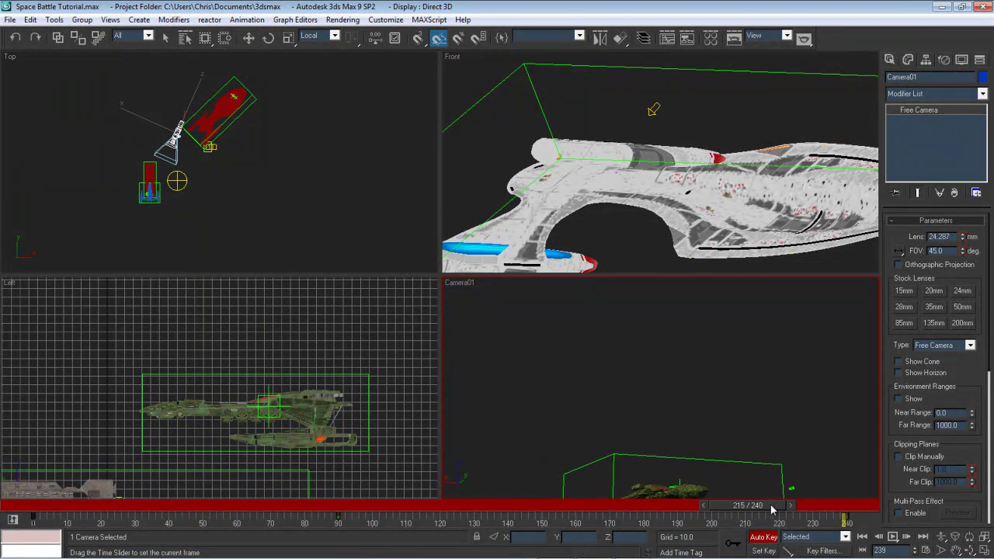
drag(689, 512, 699, 457)
drag(566, 459, 824, 487)
drag(685, 500, 43, 506)
key(w)
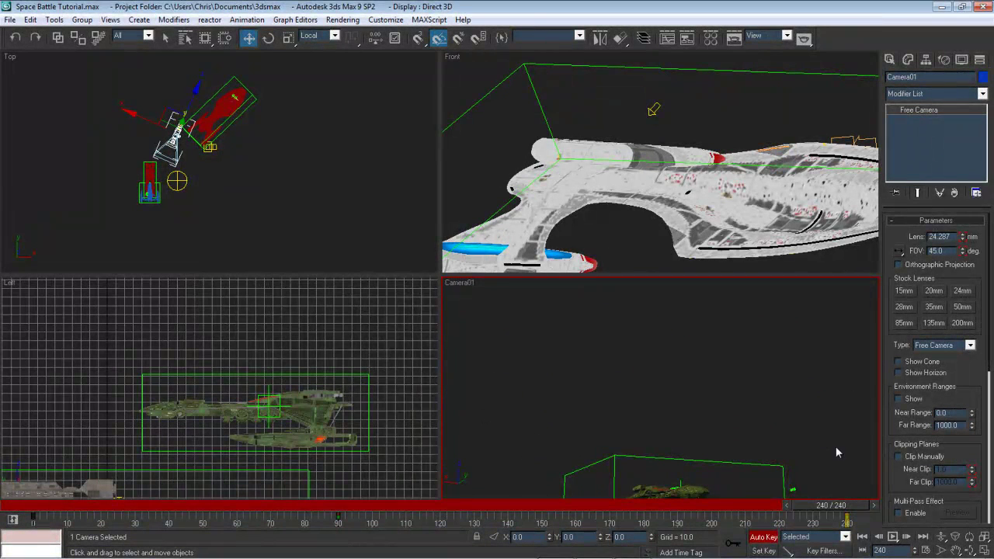
Turn off Auto Key, play the camera animation from the start, and return to frame 0
click(769, 537)
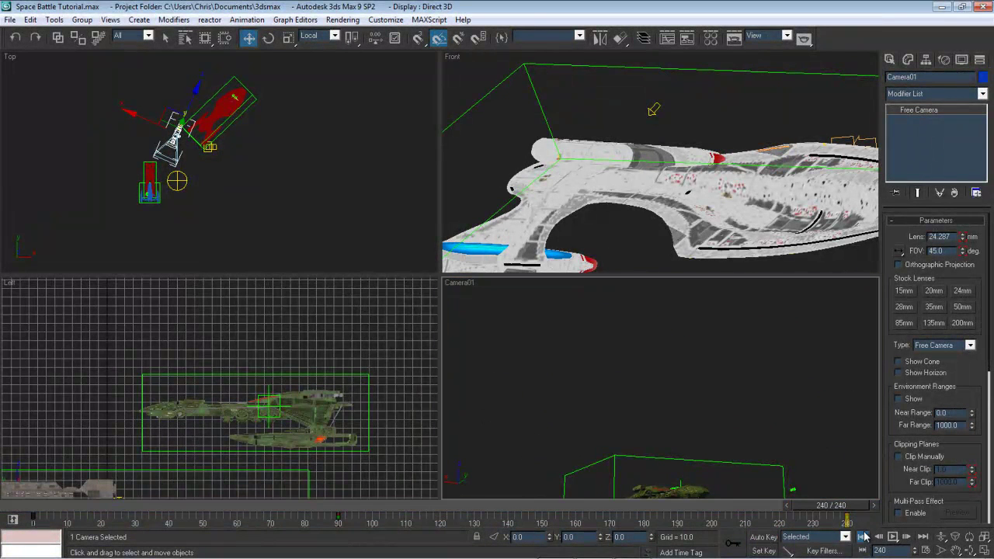
click(862, 537)
click(892, 537)
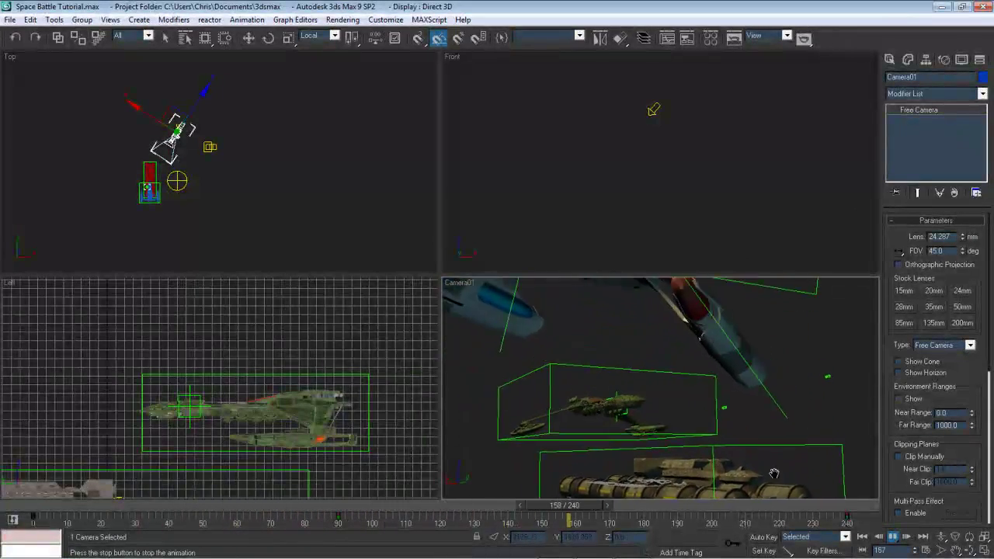
drag(648, 506, 4, 489)
key(w)
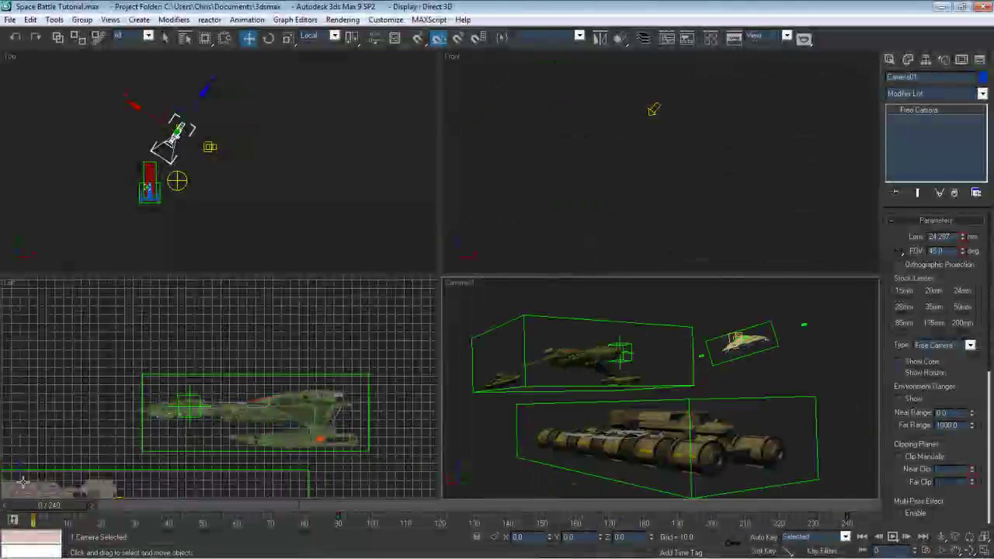
Deselect the camera, play the fly-past to frame 145, and rewind to frame 0
click(716, 316)
click(891, 538)
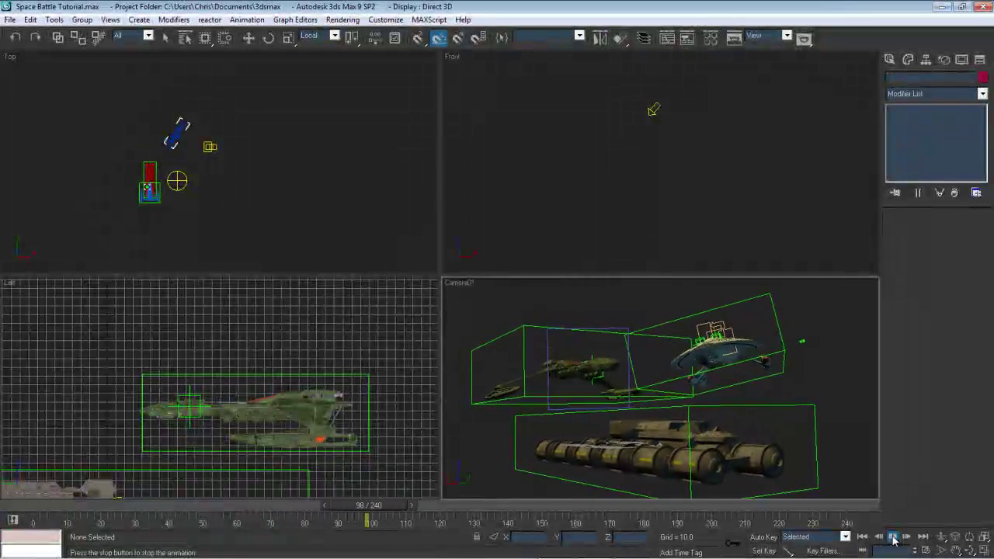
click(893, 537)
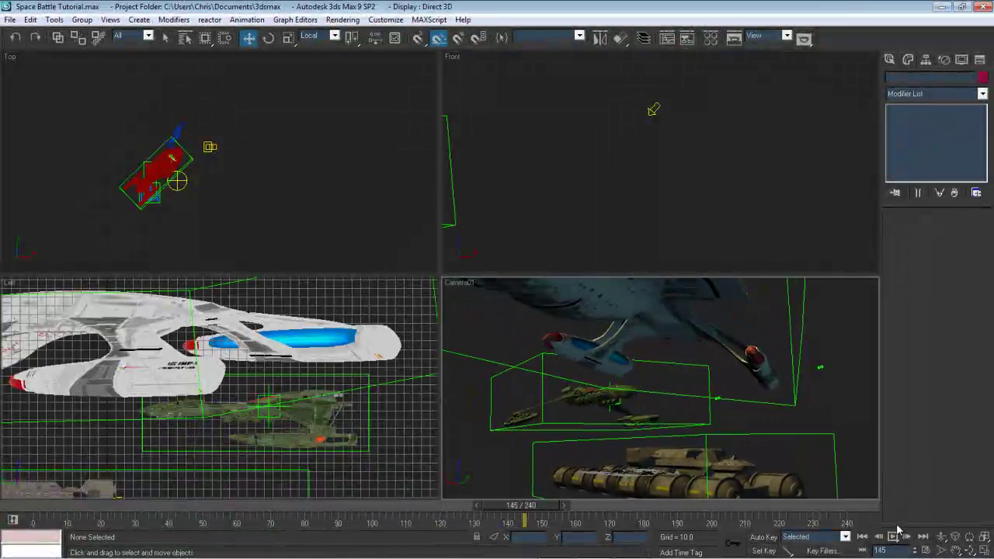
click(862, 537)
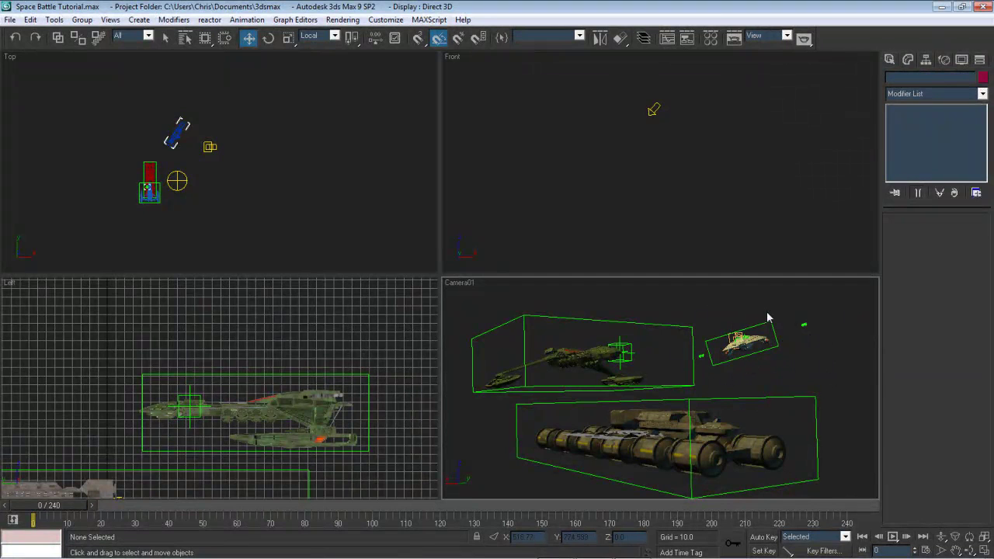
Maximize the Camera01 view and scrub the animation to frame 22
key(period)
click(984, 551)
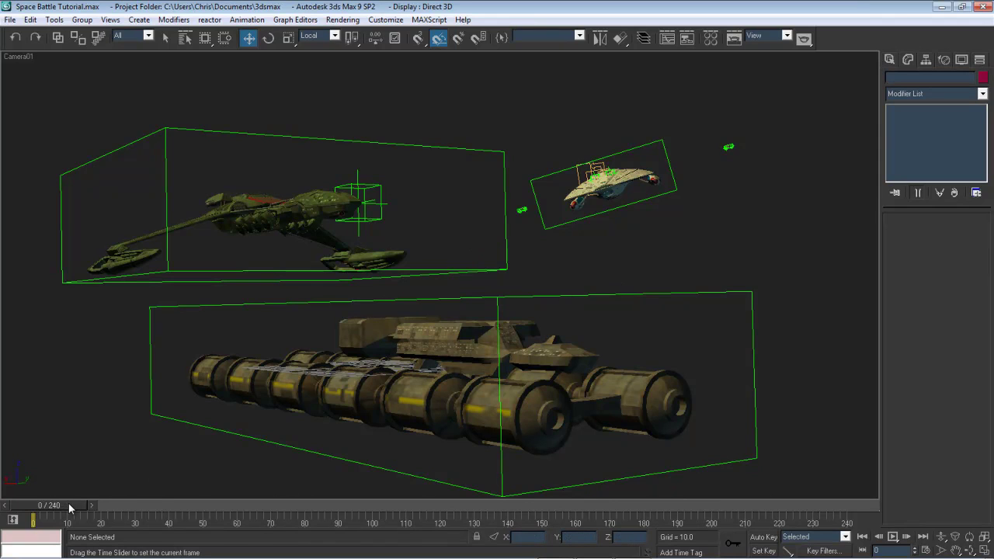
drag(69, 504, 139, 492)
key(w)
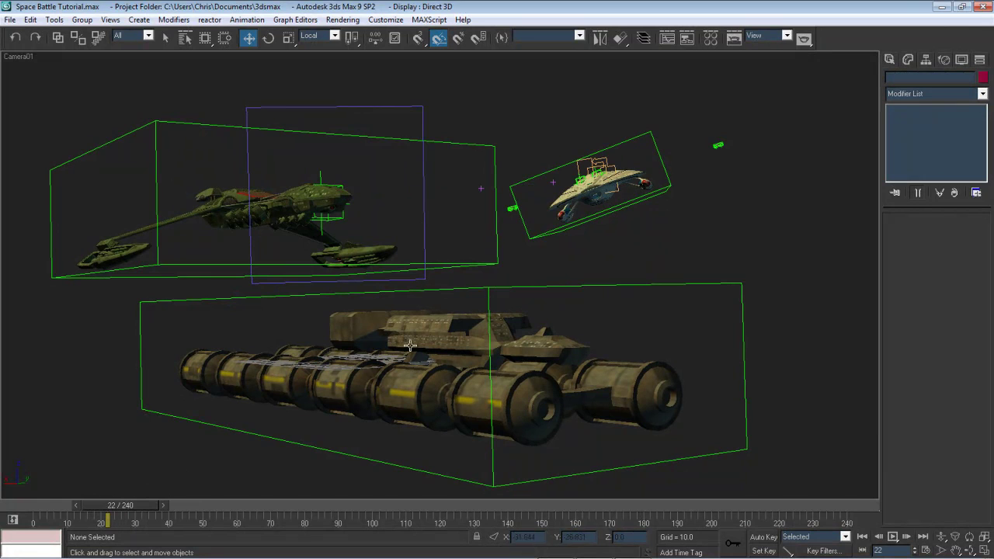
Select the Argonaut_Lsr particle source and set its viewport quantity multiplier to 100%
click(578, 162)
click(609, 164)
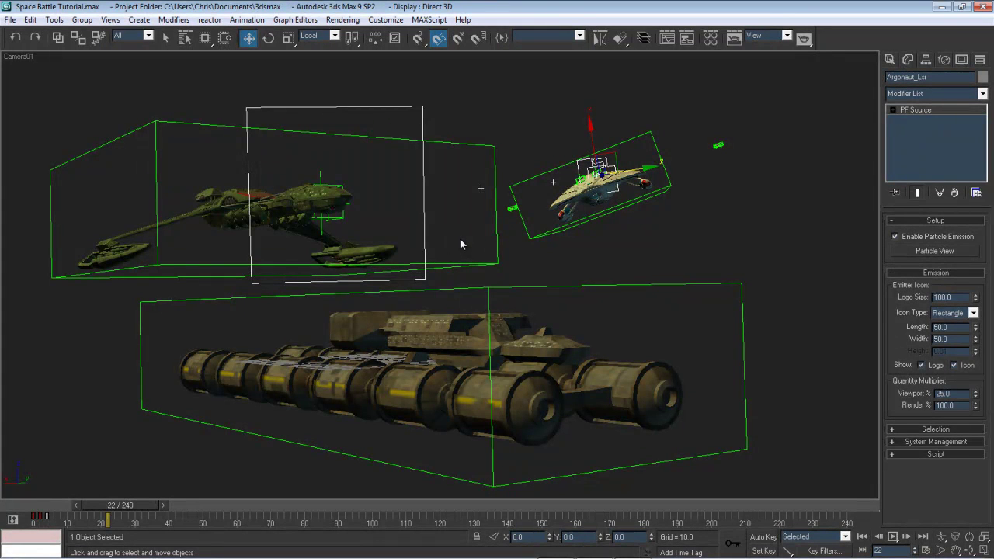
key(ctrl+s)
text(100)
key(Return)
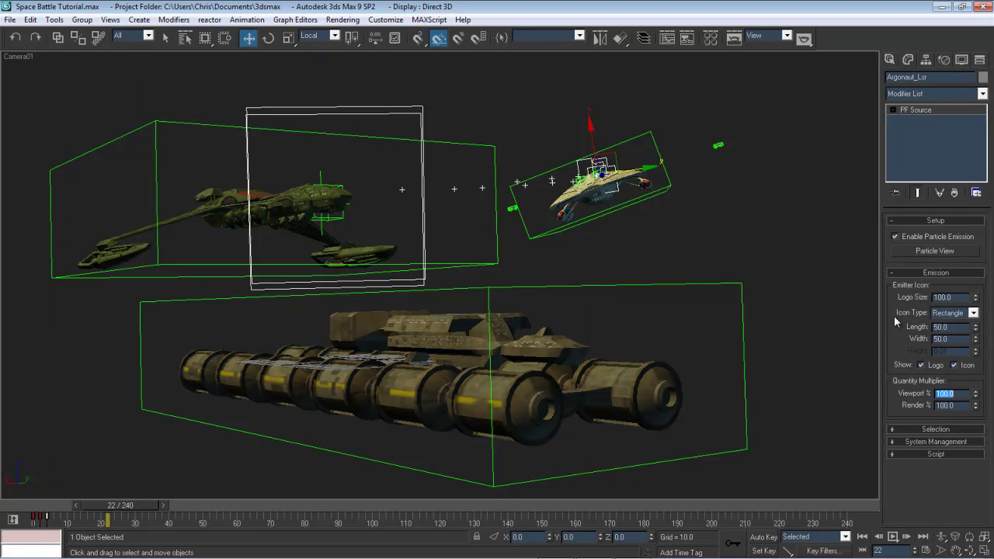
Move the time slider to frame 20 and turn on Auto Key
click(79, 503)
click(78, 503)
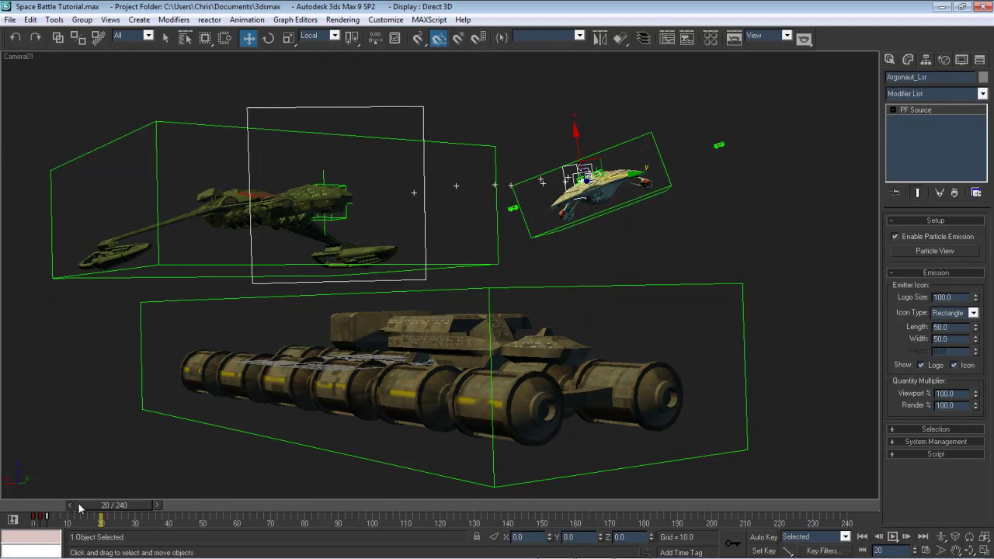
click(78, 503)
click(150, 503)
click(759, 537)
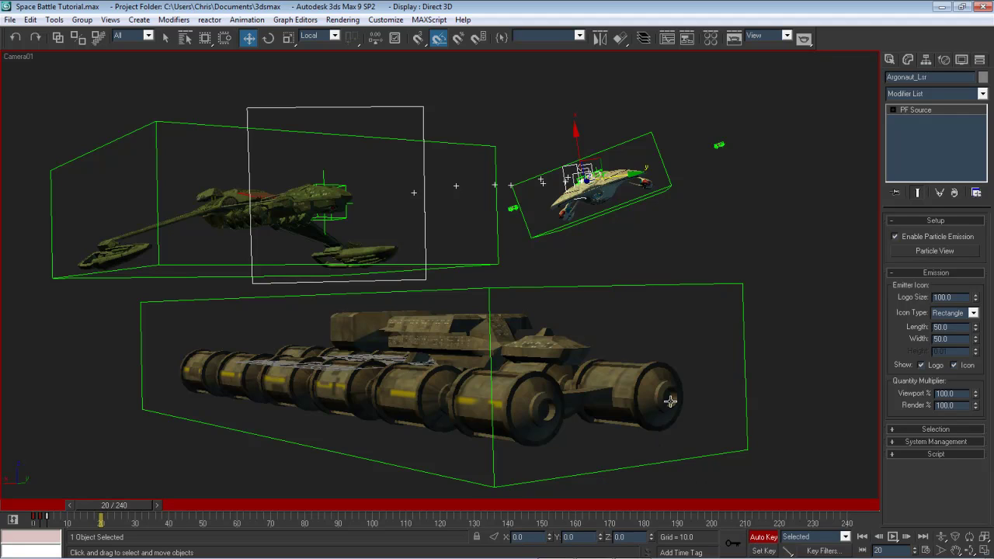
Rotate the D5_Tanker_Master dummy slightly at frame 20 to create rotation keys, and move its frame 0 key onto frame 20
click(168, 124)
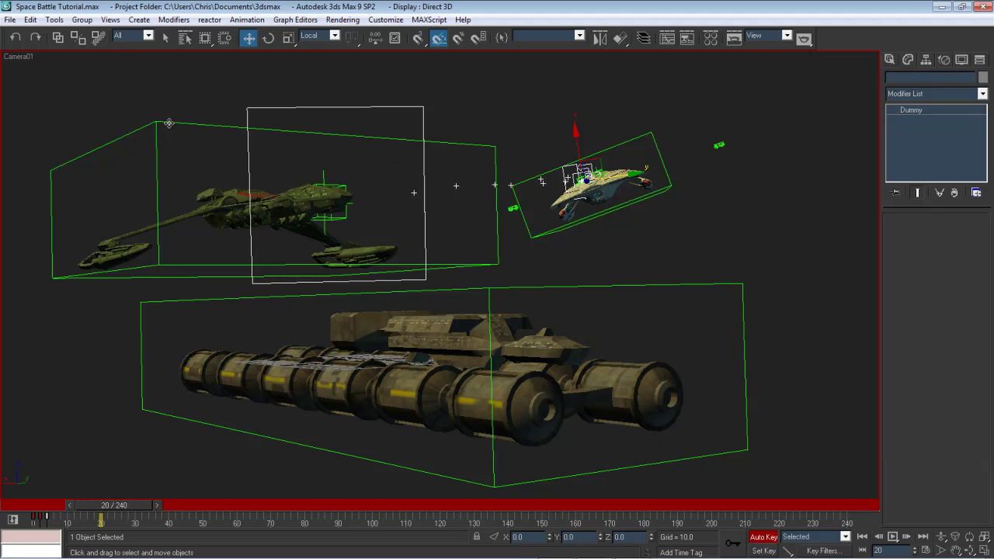
click(268, 38)
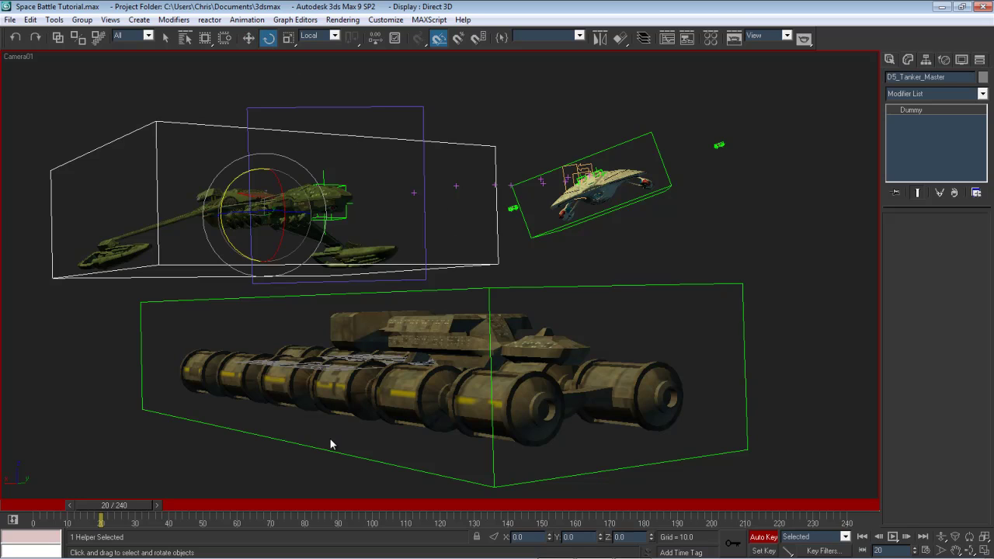
click(231, 191)
click(155, 136)
click(247, 179)
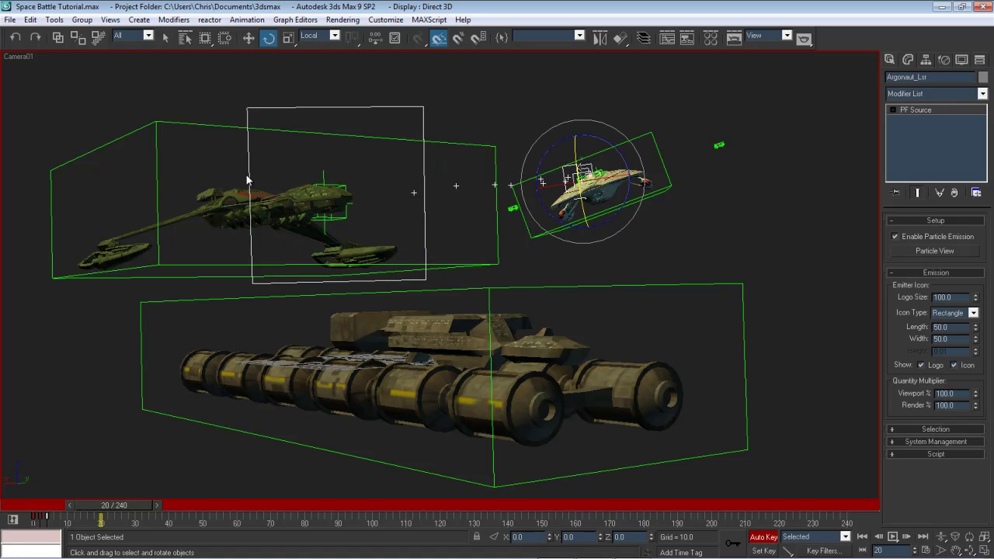
click(180, 125)
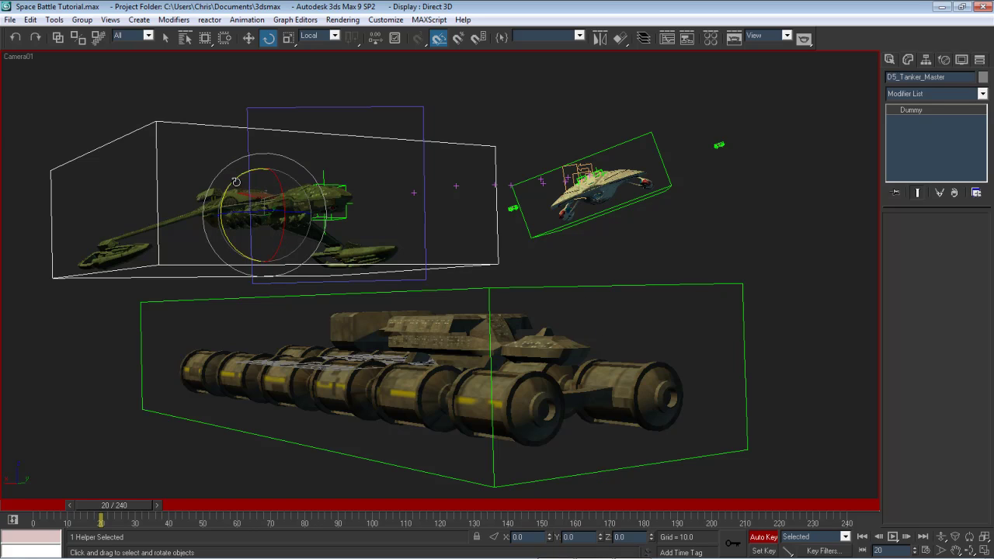
drag(232, 181, 231, 186)
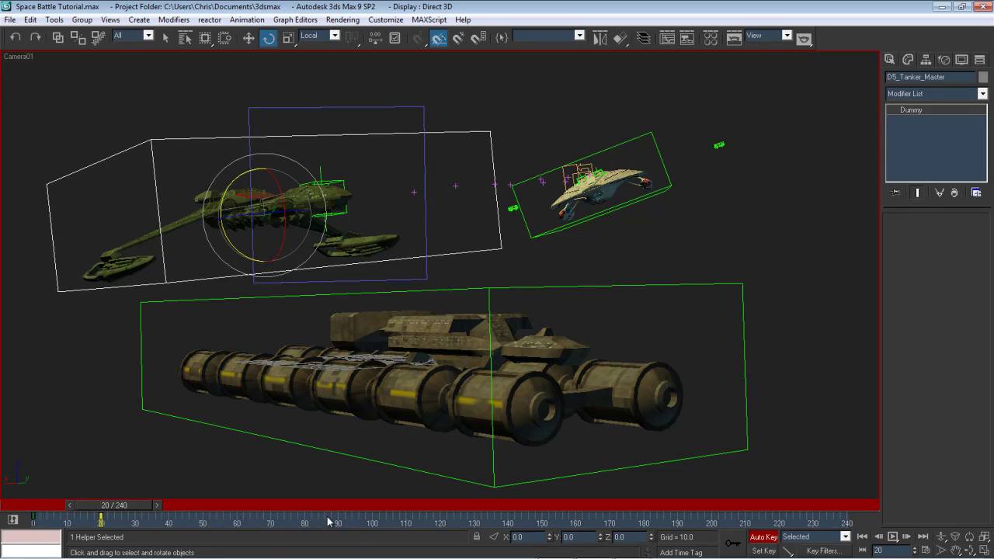
key(ctrl+z)
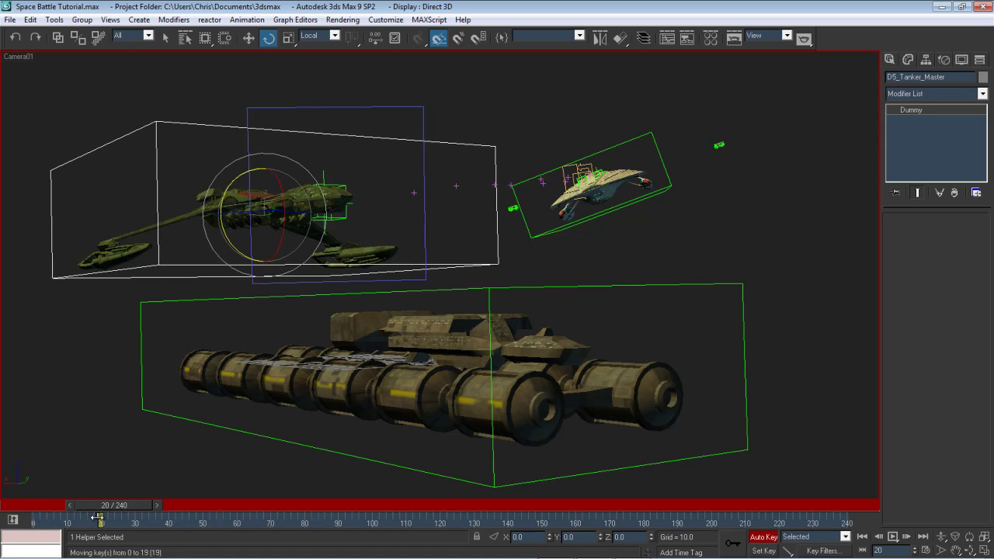
click(101, 517)
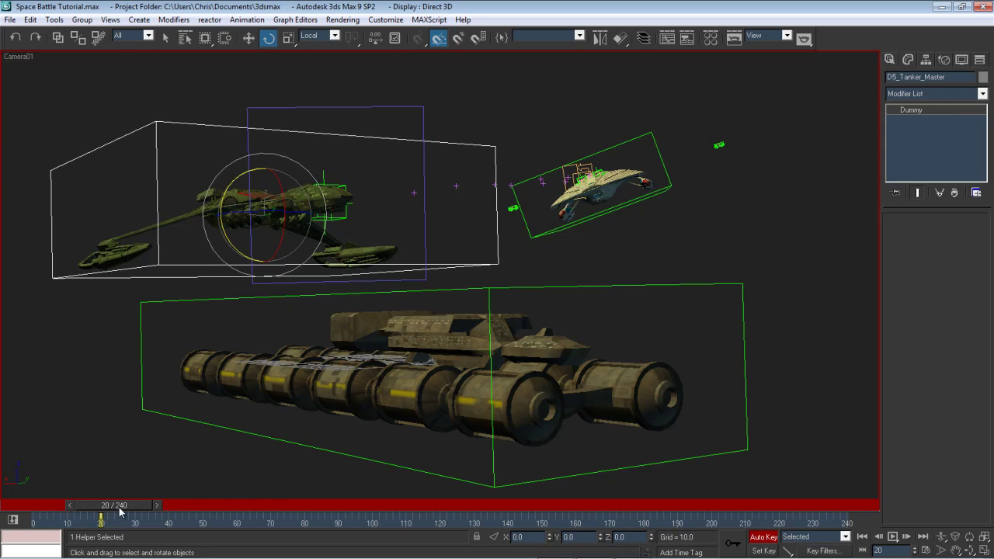
Go to frame 240 and rotate D5_Tanker_Master 20 degrees about its local Y axis
drag(119, 508, 934, 494)
key(e)
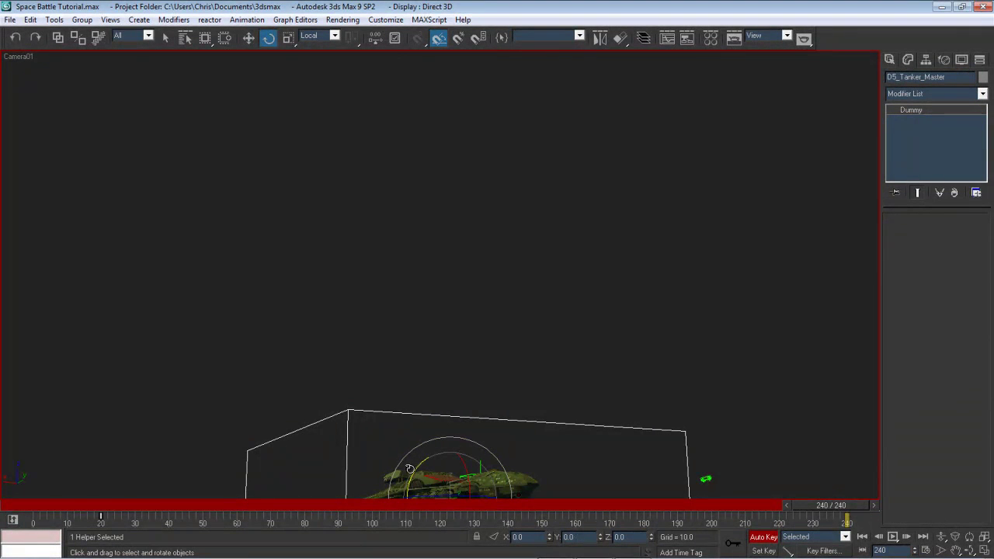
drag(404, 471, 400, 476)
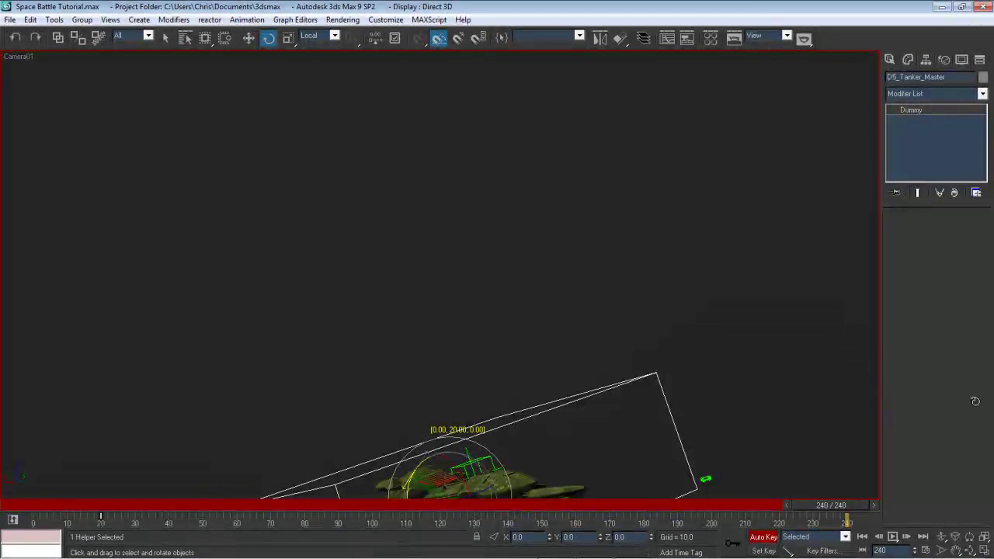
Restore the four-viewport layout and set the Top viewport's shading to Flat
click(984, 550)
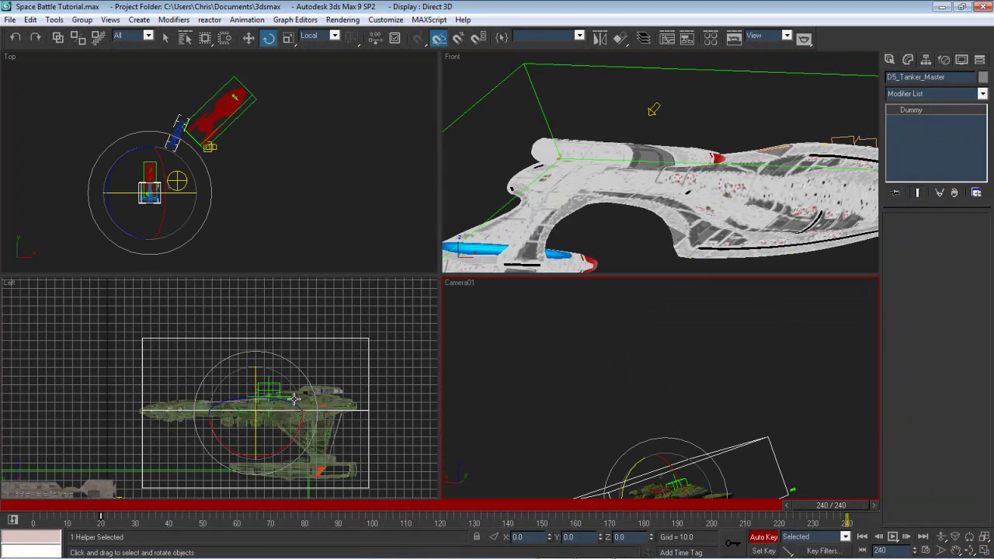
middle_drag(330, 404, 327, 325)
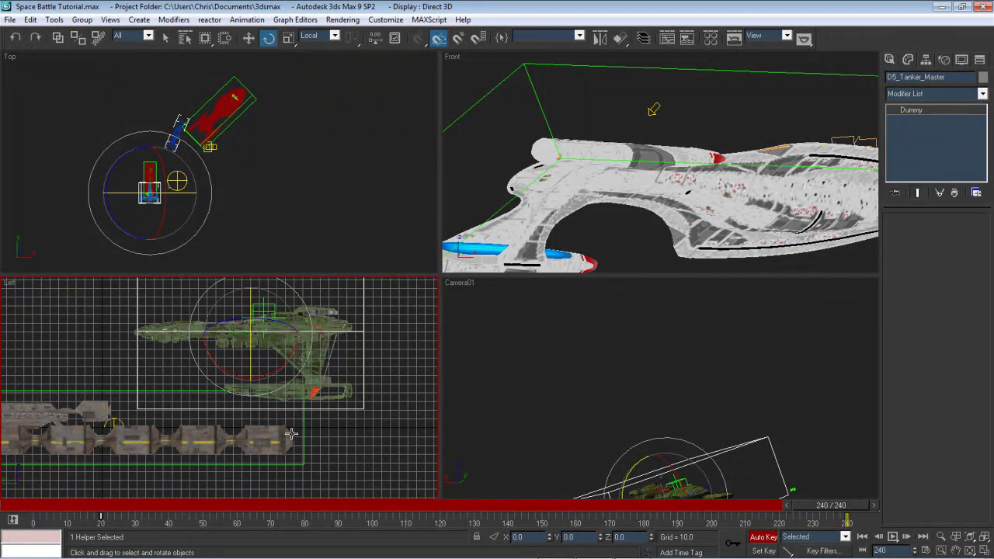
middle_drag(654, 204, 628, 105)
scroll(628, 105, down, 5)
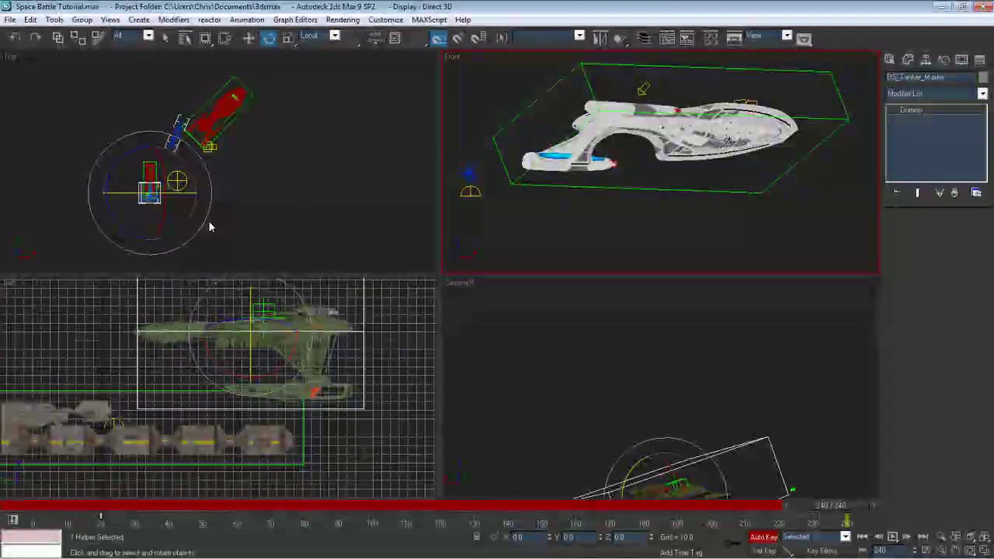
middle_drag(191, 247, 270, 232)
scroll(221, 181, up, 5)
scroll(264, 217, up, 2)
scroll(33, 79, up, 3)
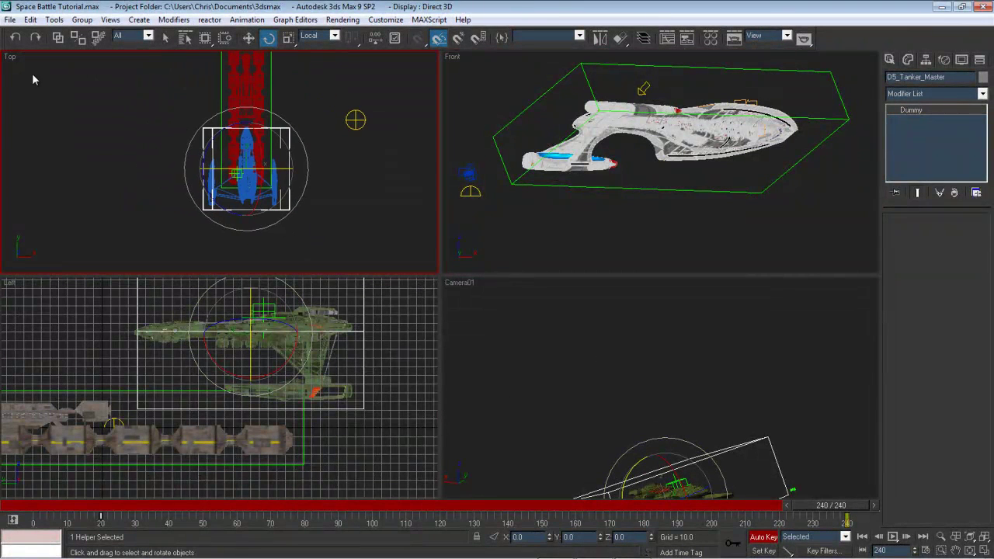
right_click(12, 59)
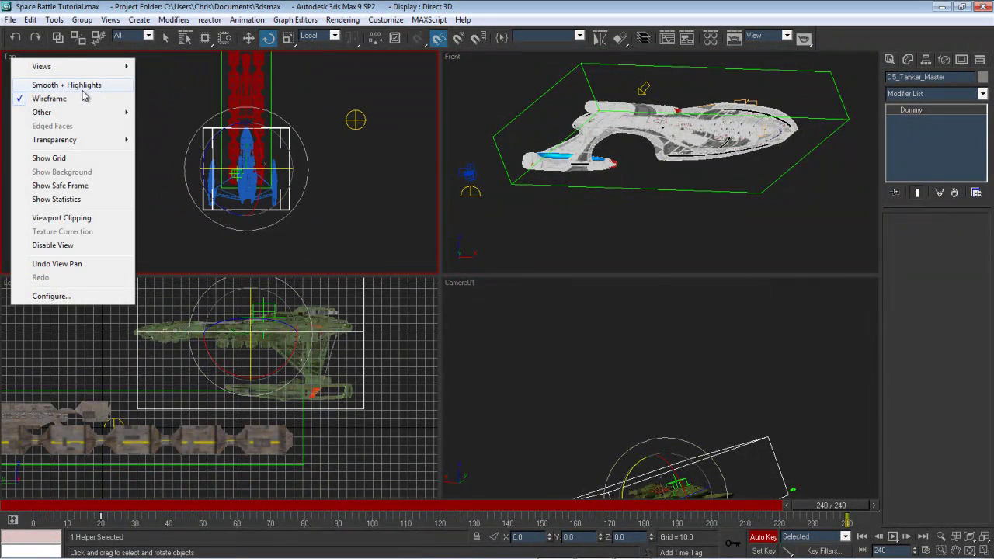
mouse_move(89, 114)
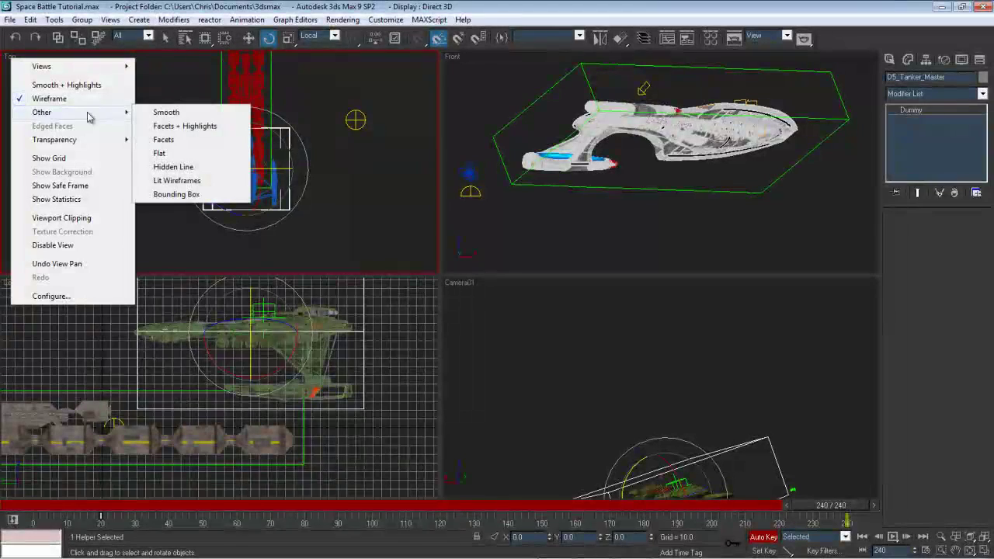
click(159, 154)
scroll(803, 163, down, 5)
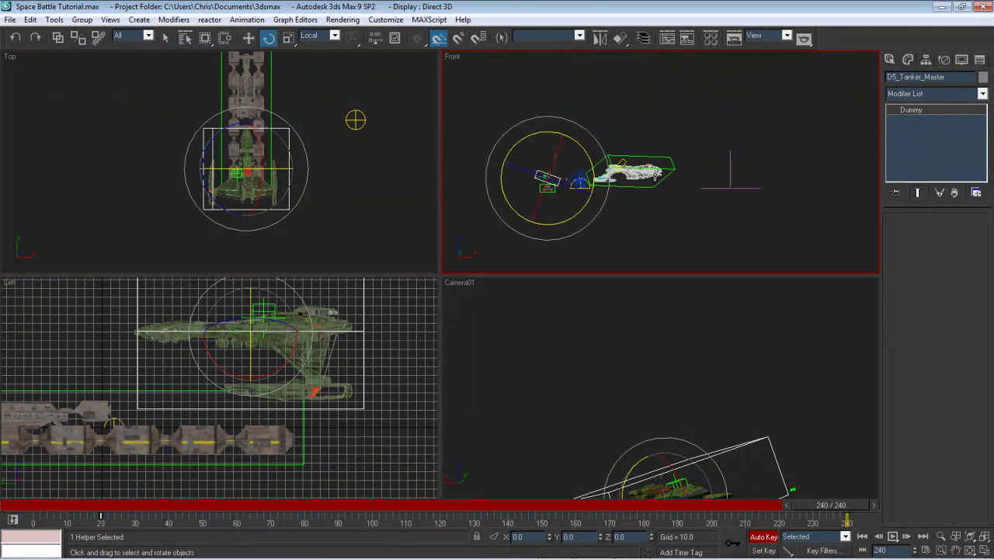
alt+middle_drag(804, 163, 747, 169)
click(747, 169)
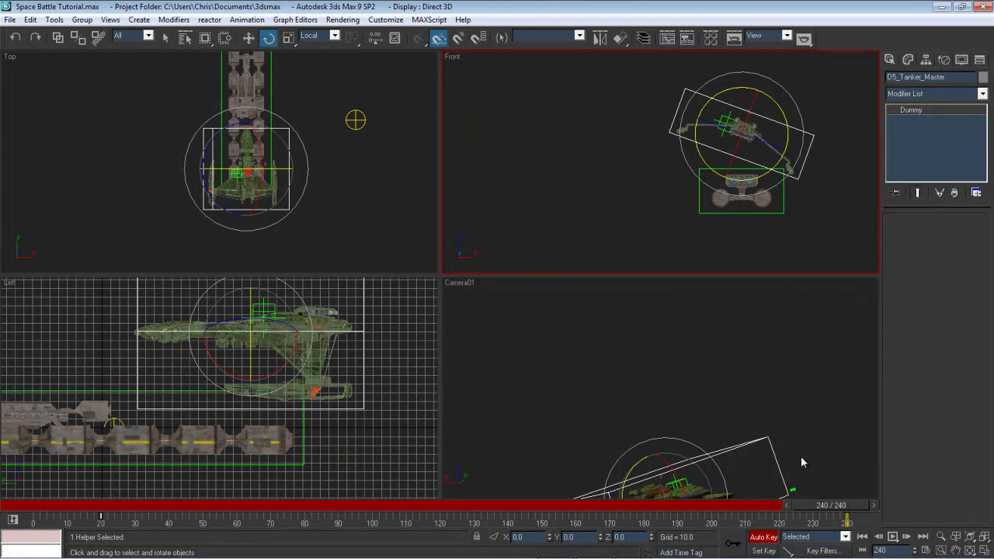
Scrub the timeline back and return to frame 240 to check the ship's roll
drag(825, 505, 151, 519)
drag(179, 517, 848, 519)
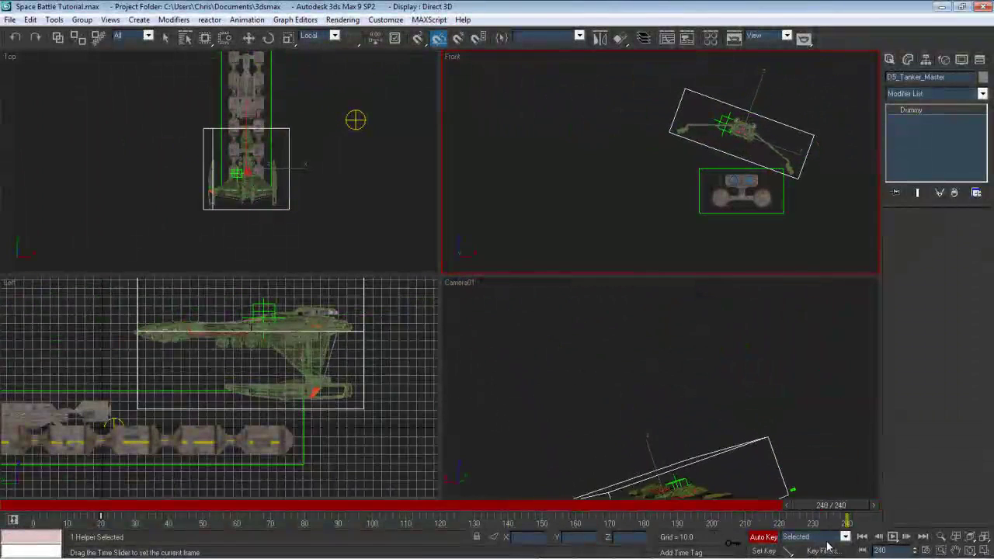
key(e)
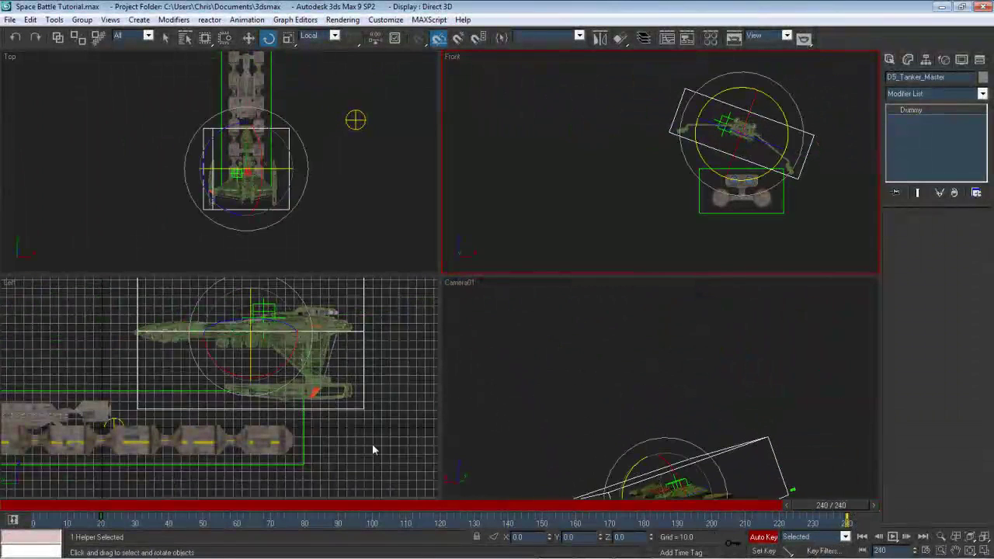
Inspect the rotation curve of D5_Tanker_Master in the mini Curve Editor and close the editor
click(13, 520)
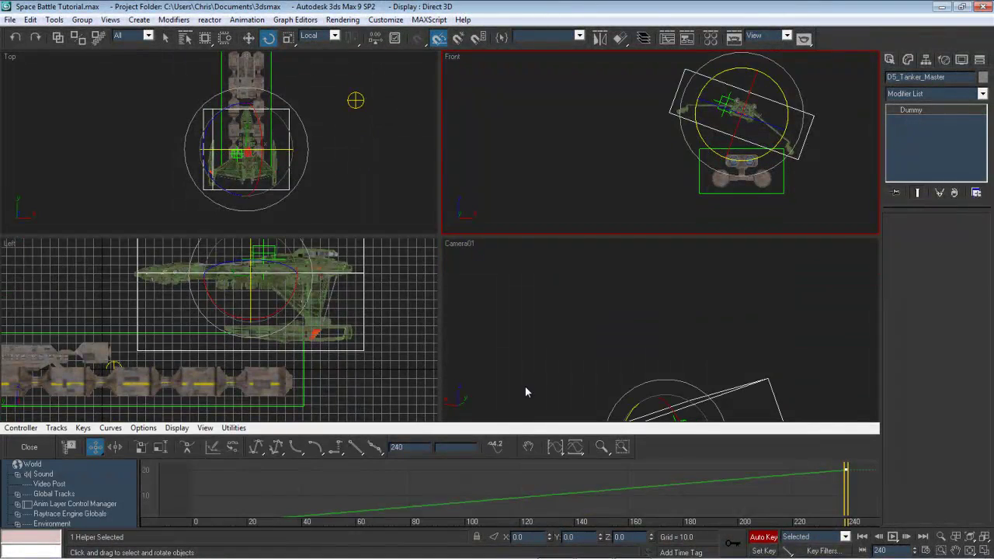
click(294, 448)
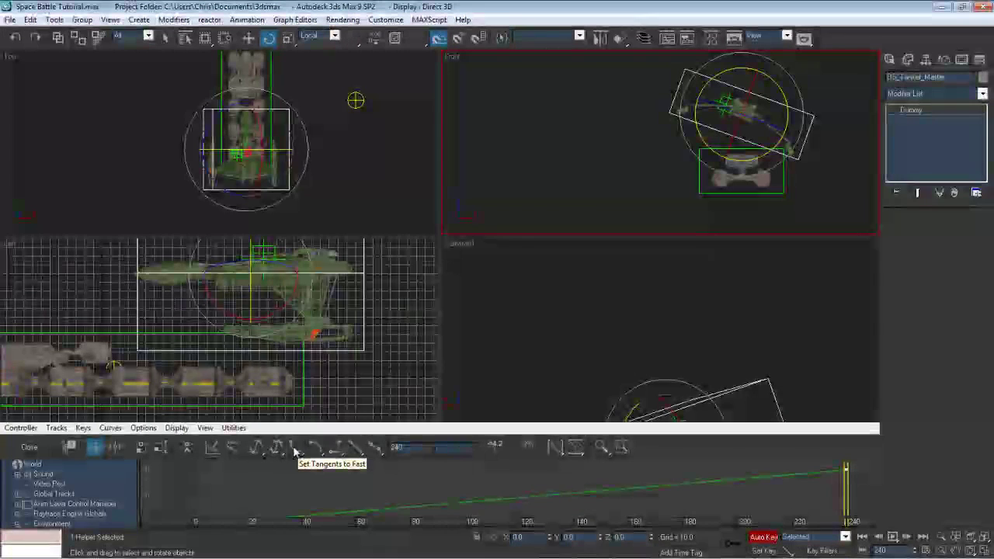
click(34, 448)
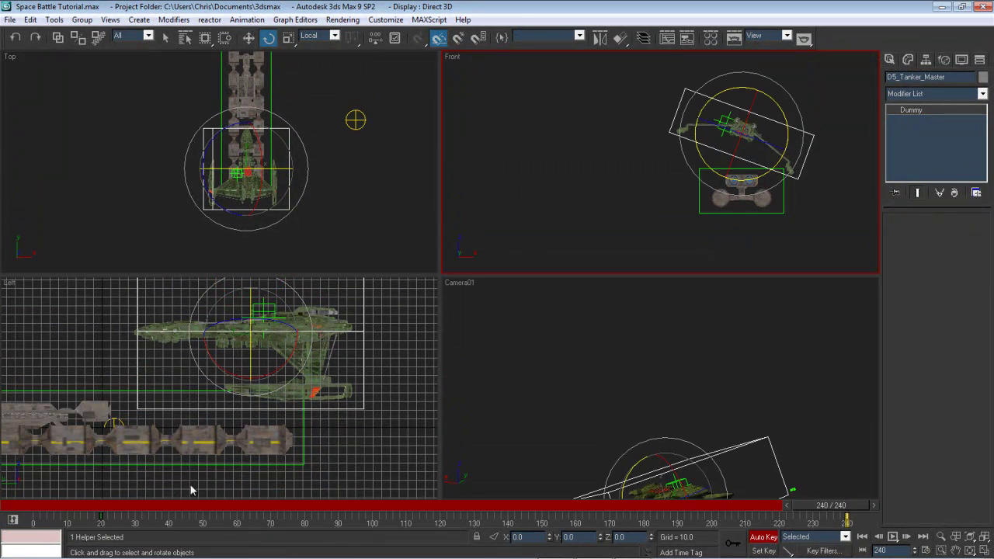
Scrub and play the animation from frame 0 to review the roll in the Camera01 view, and return to frame 240
drag(66, 513, 822, 505)
click(14, 505)
key(e)
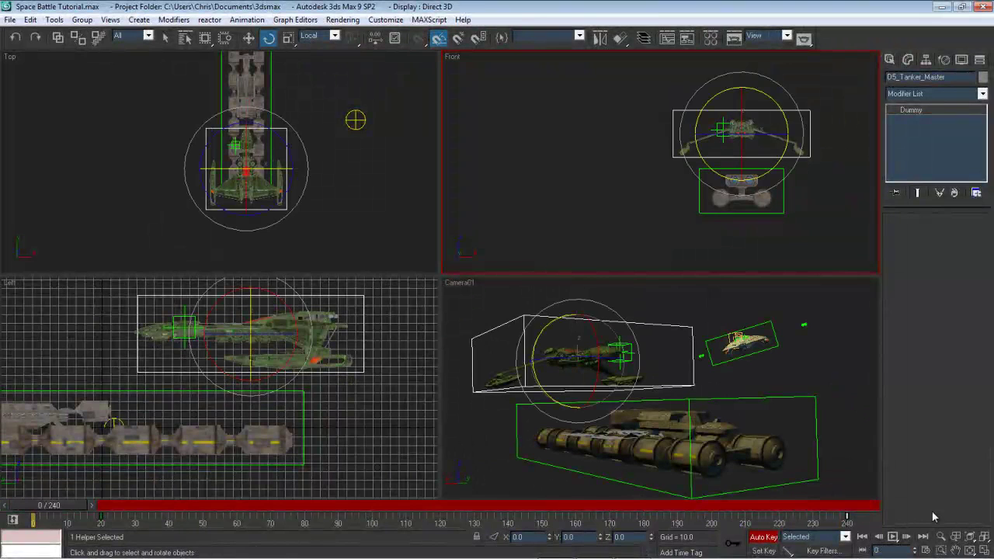
click(893, 538)
right_click(816, 393)
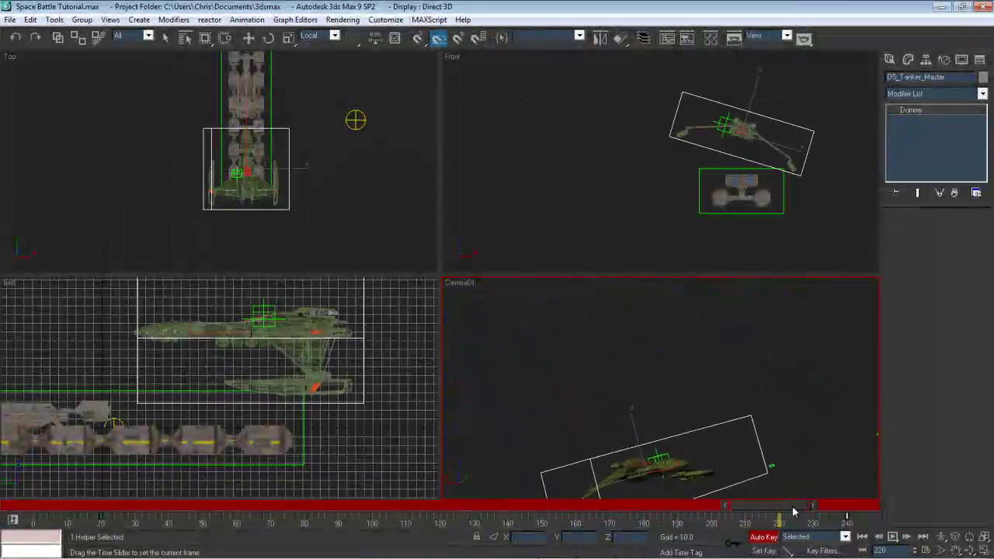
click(839, 514)
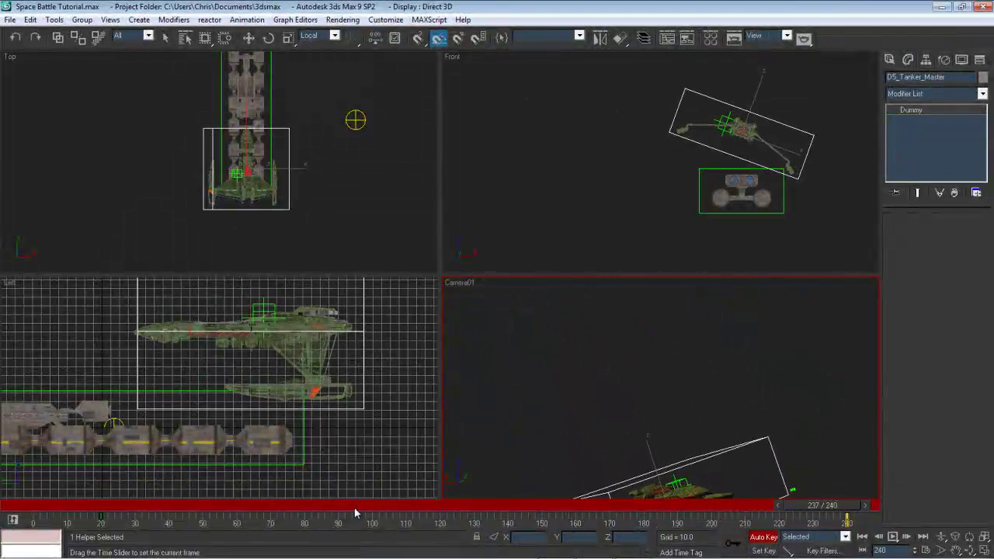
drag(355, 512, 860, 505)
Set the rotation reference coordinate system to World with D5_Tanker_Master selected at frame 240
key(e)
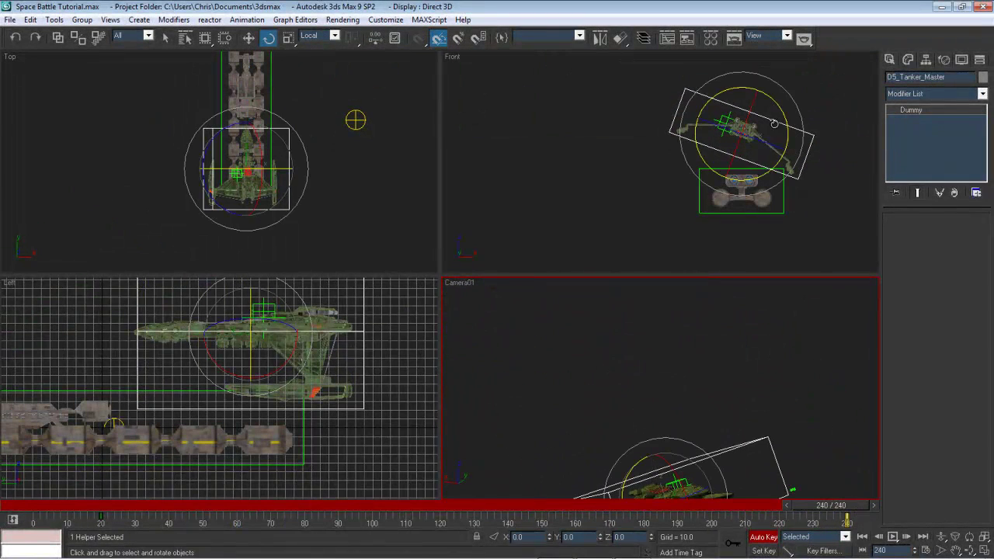
click(771, 143)
click(787, 125)
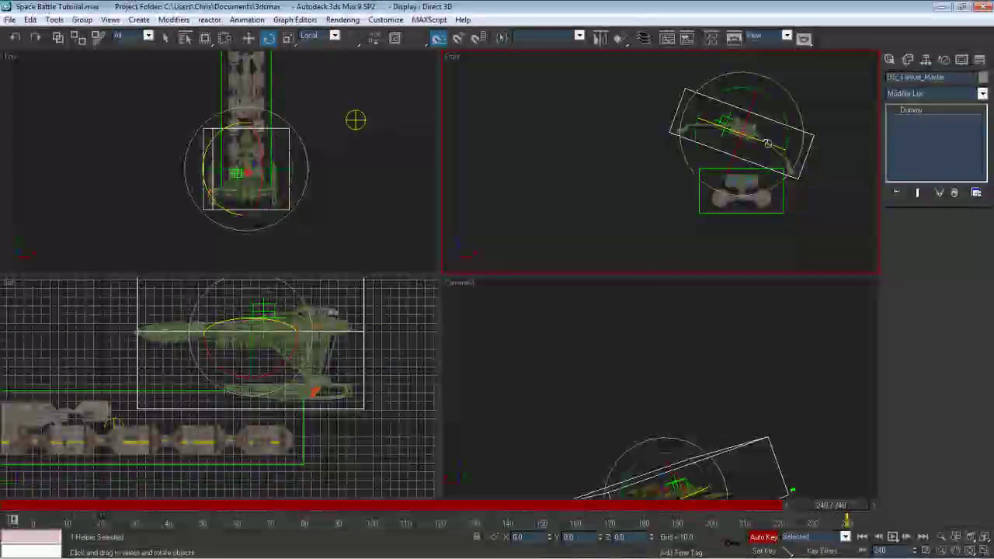
click(784, 127)
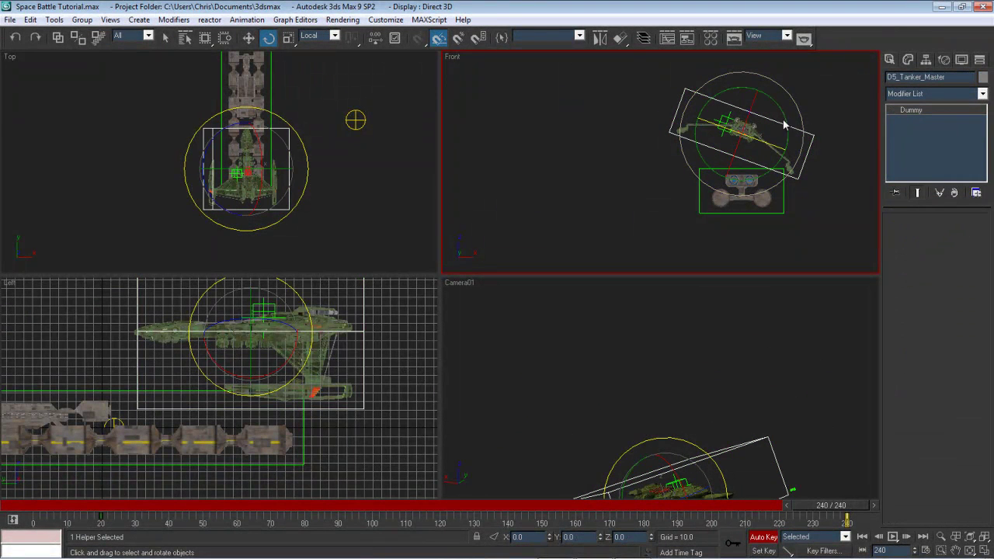
click(318, 37)
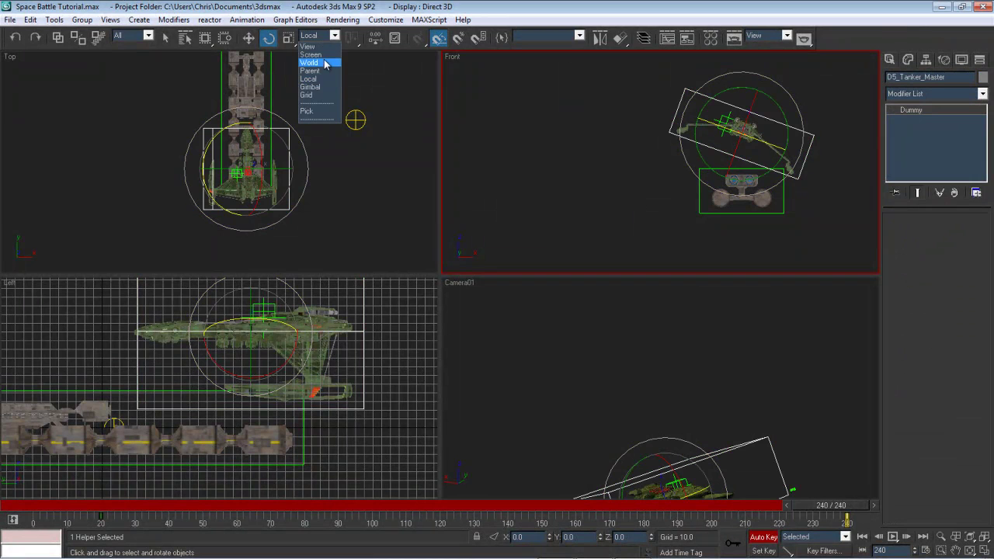
click(309, 63)
Try rotating D5_Tanker_Master -15 degrees about the world Z axis at frame 240, and scrub the timeline to check the motion
mouse_move(761, 156)
mouse_down()
mouse_move(762, 135)
mouse_move(752, 138)
mouse_up()
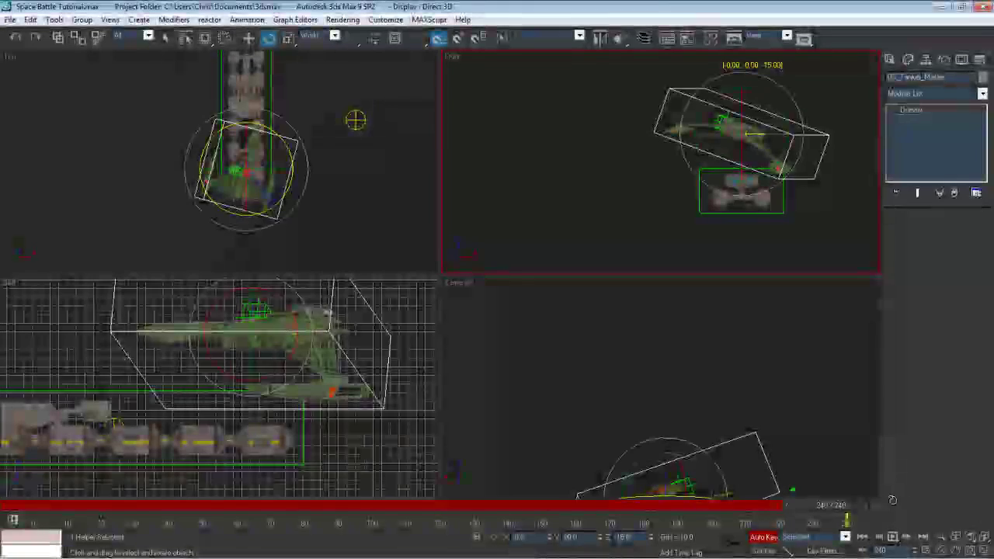
drag(840, 509, 348, 515)
drag(71, 509, 676, 512)
click(556, 512)
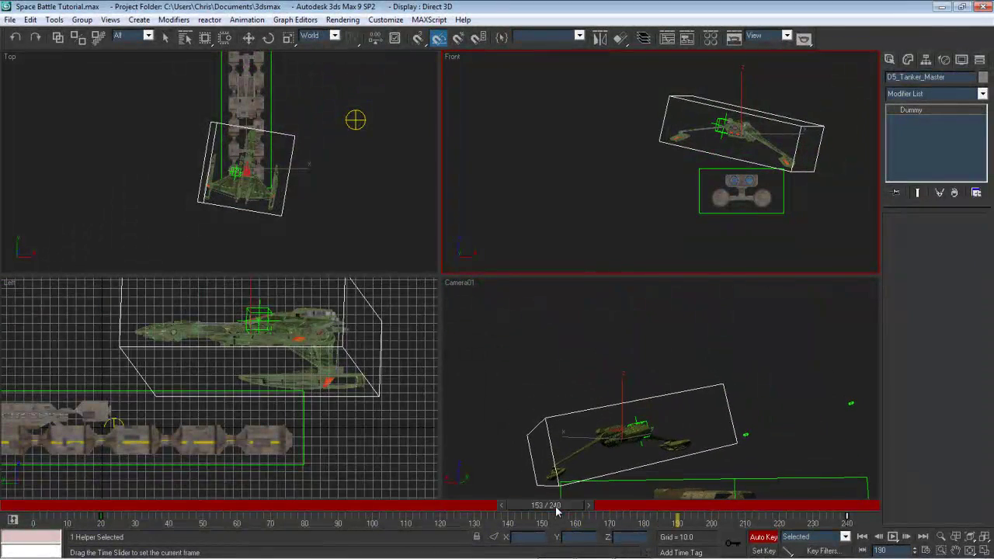
key(e)
drag(558, 509, 237, 534)
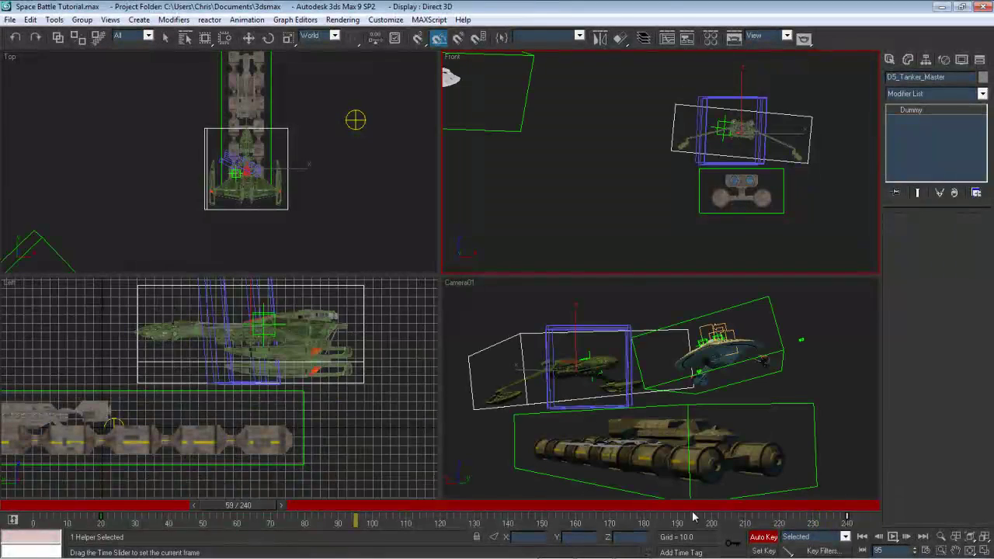
click(843, 508)
key(e)
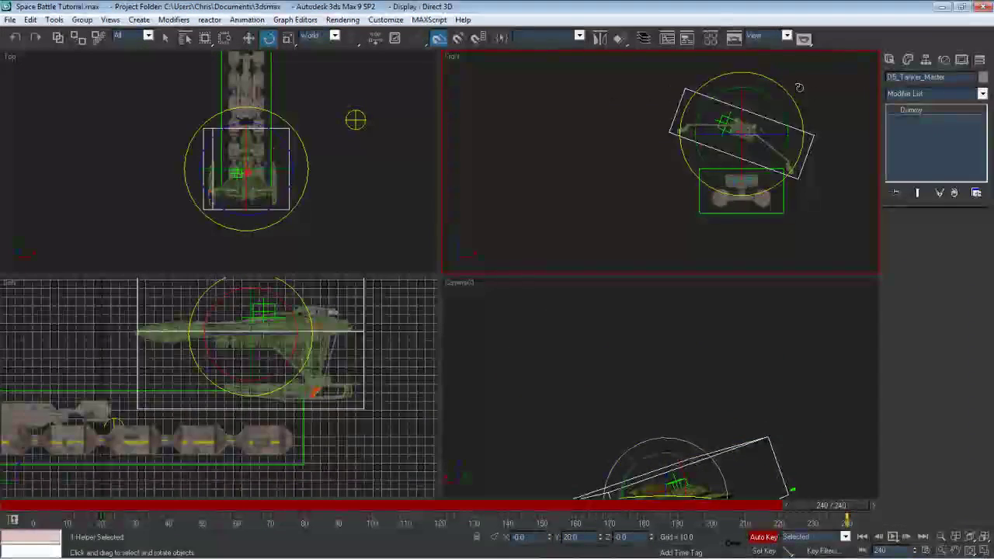
Bring D5_Tanker_Master's Y rotation to 30 degrees at frame 240 in the Front view, with the mini Curve Editor open, and close the editor
middle_drag(805, 80, 785, 123)
scroll(775, 87, up, 4)
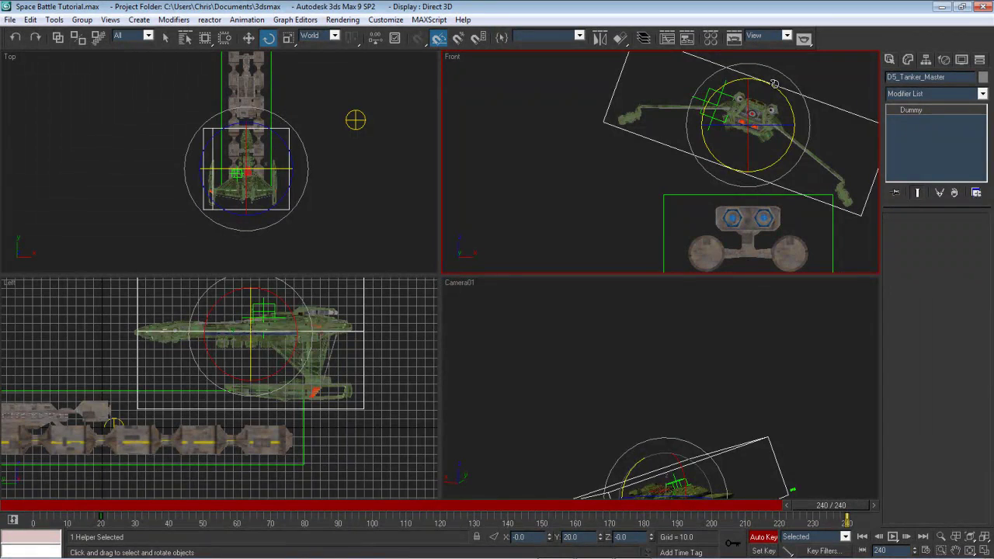
drag(788, 551, 682, 522)
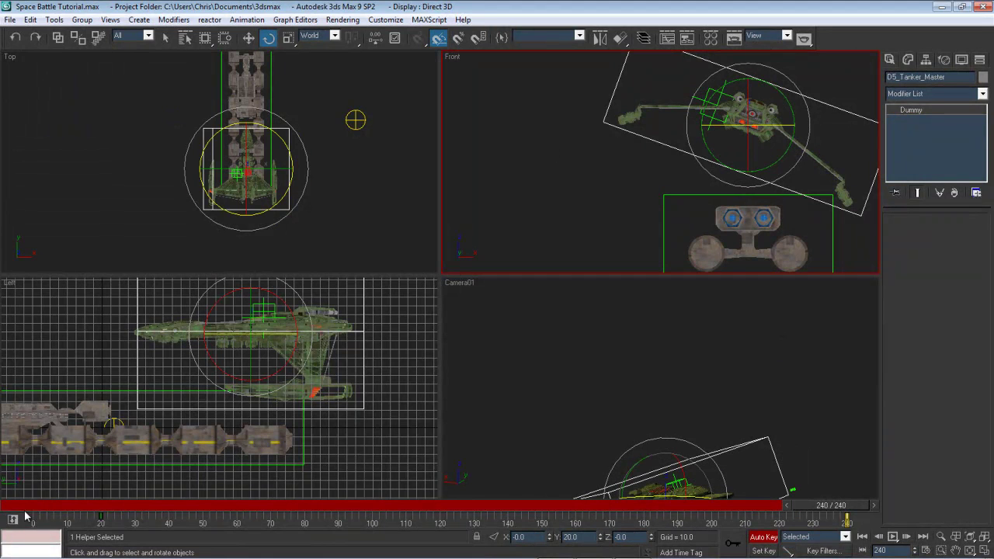
click(12, 518)
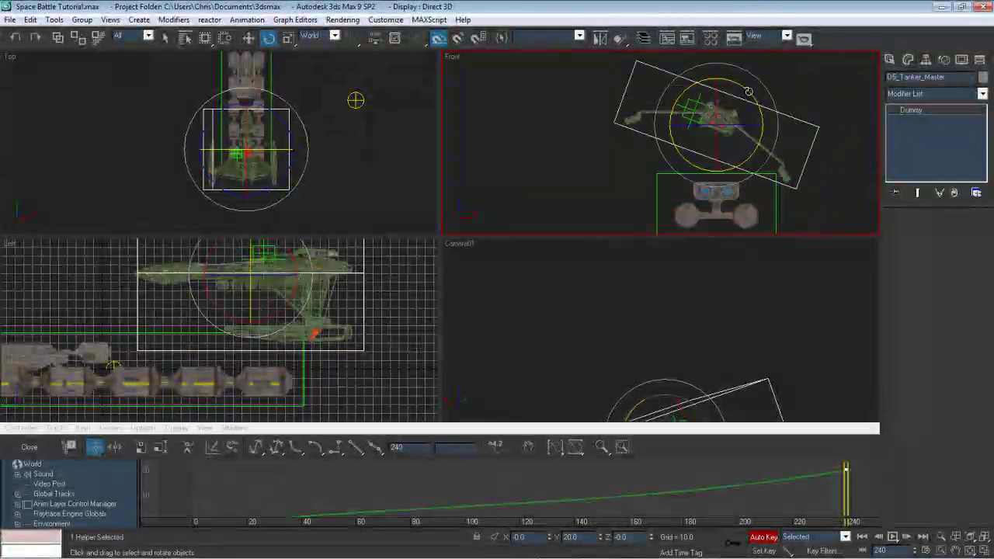
mouse_move(748, 92)
mouse_down()
mouse_move(762, 91)
mouse_move(760, 105)
mouse_up()
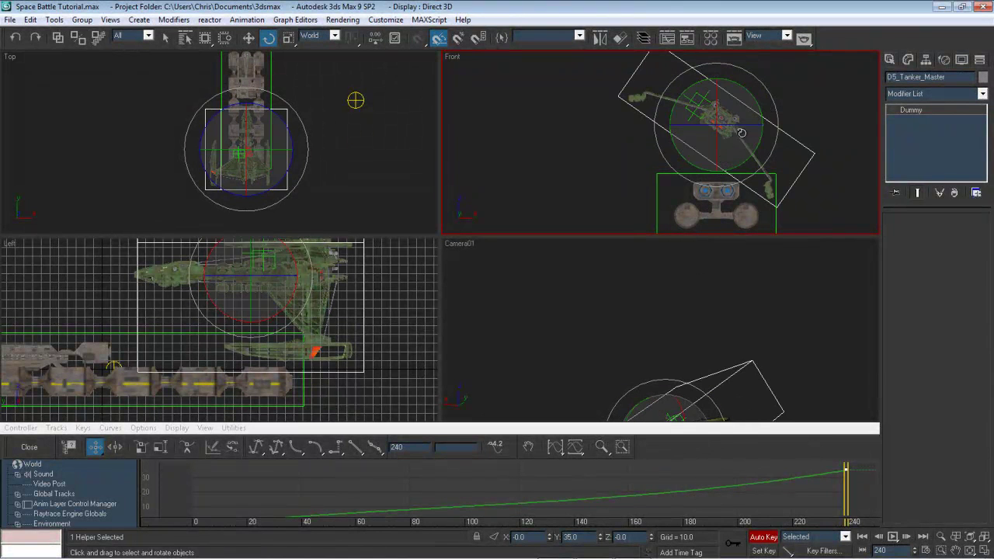
drag(754, 88, 751, 90)
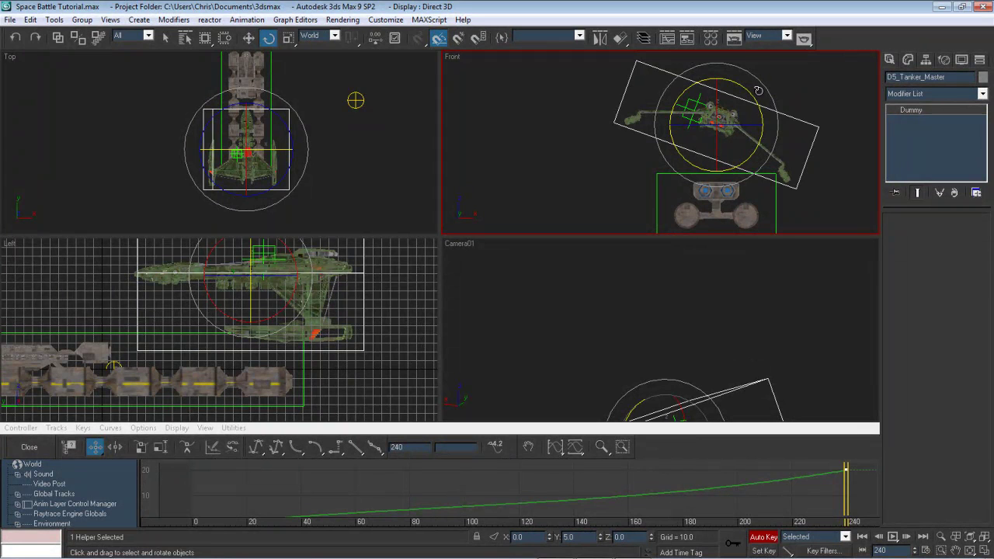
drag(758, 91, 767, 94)
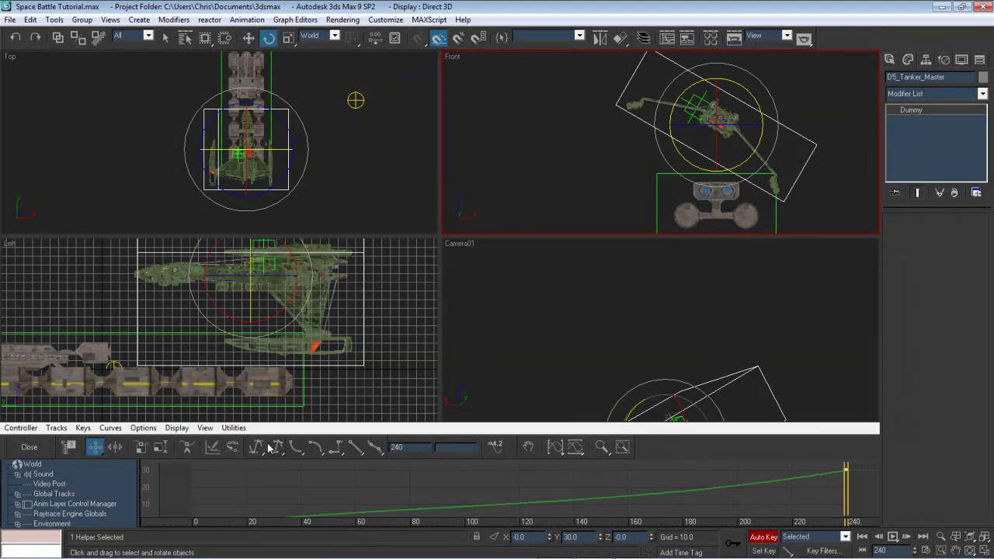
click(29, 448)
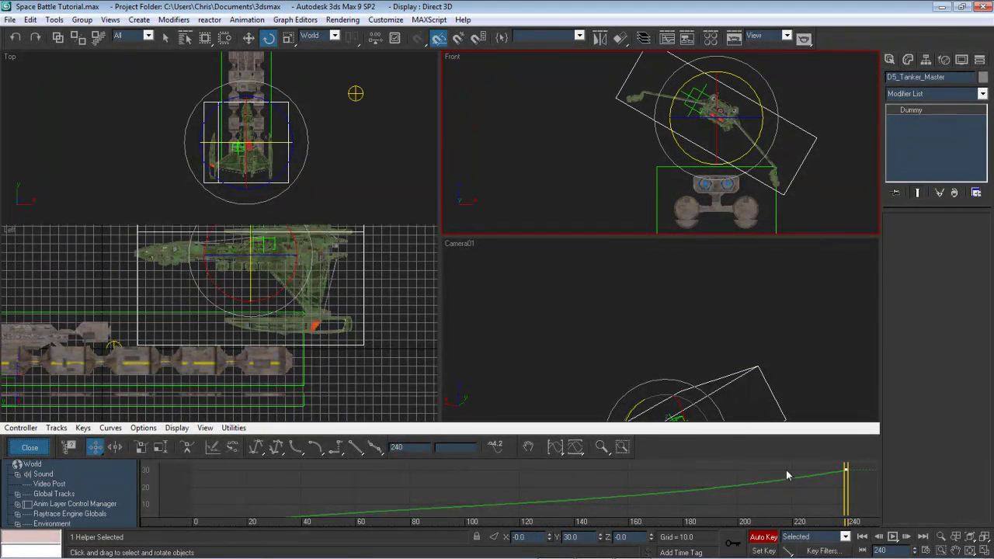
Play the animation from frame 0 and scrub back through the opening frames to review the tanker's roll in the Camera01 view
click(862, 536)
click(892, 536)
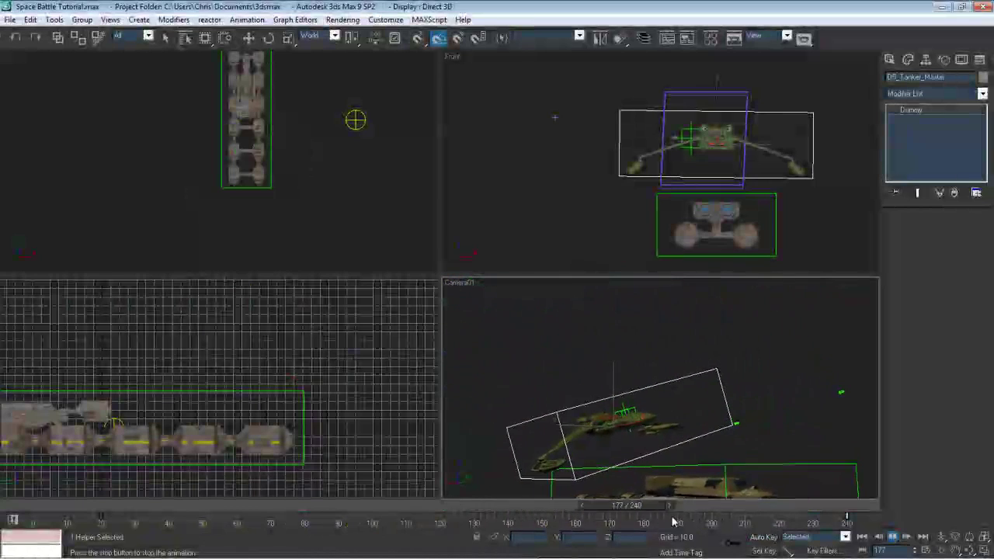
drag(767, 505, 32, 505)
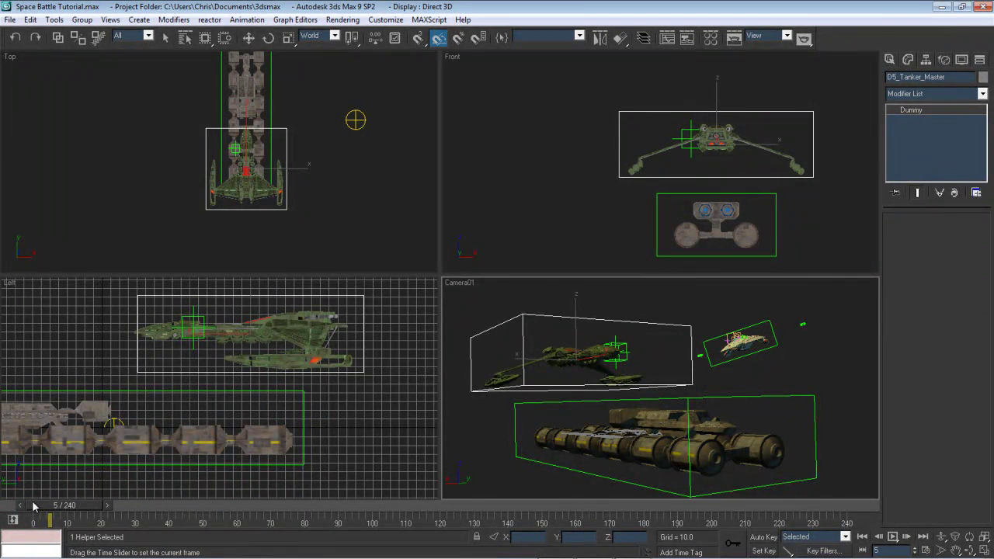
drag(33, 505, 36, 501)
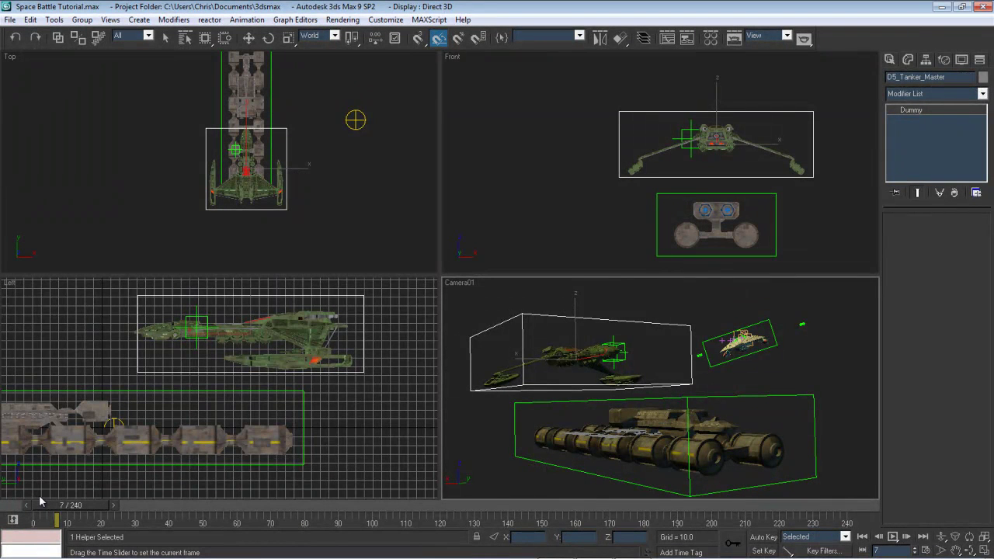
drag(38, 495, 70, 488)
Select Camera01 in the Top view and change the default in/out tangents for new keys to a curved type
key(e)
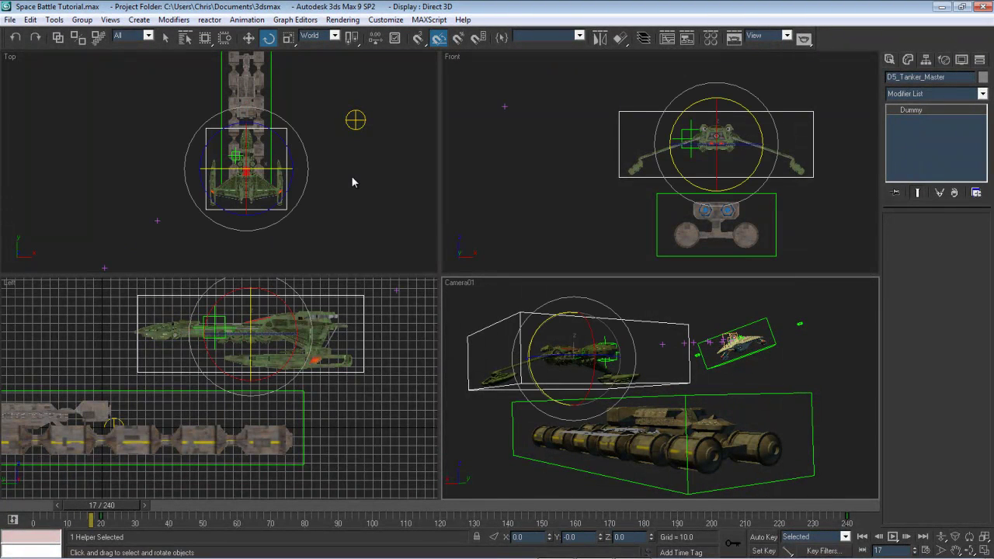
right_click(356, 197)
scroll(257, 235, down, 2)
middle_drag(290, 172, 246, 240)
click(243, 114)
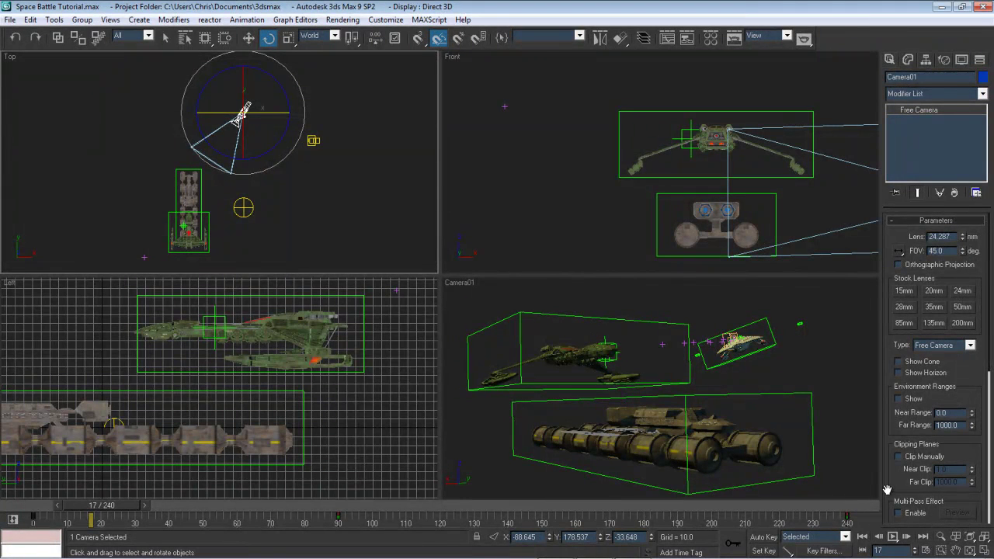
right_click(821, 292)
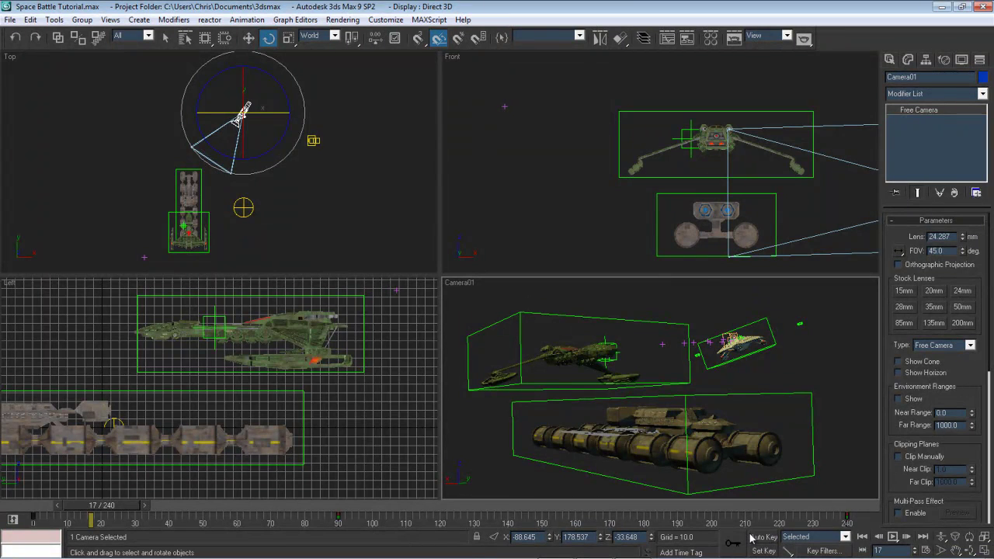
mouse_move(791, 549)
mouse_down()
mouse_move(790, 461)
mouse_move(791, 541)
mouse_up()
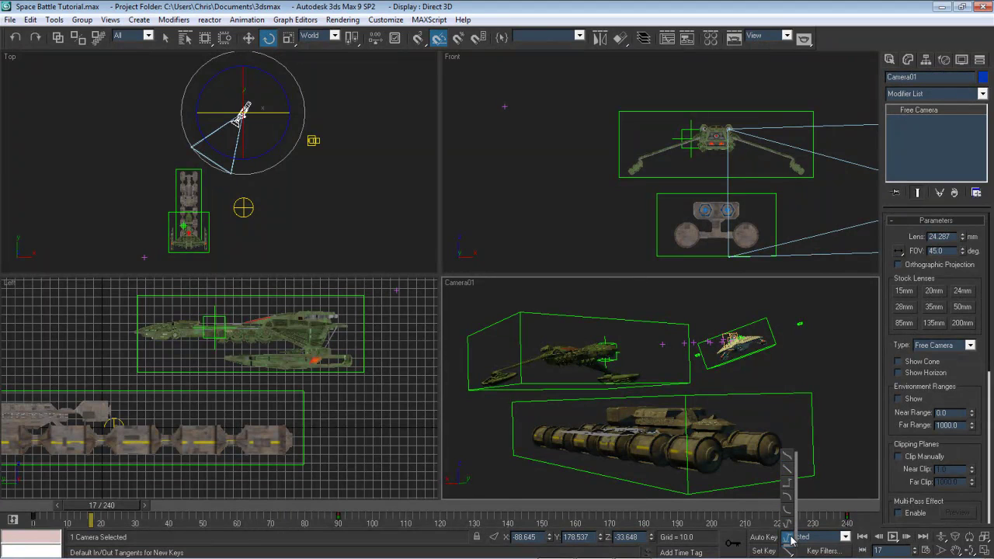
drag(791, 542, 792, 538)
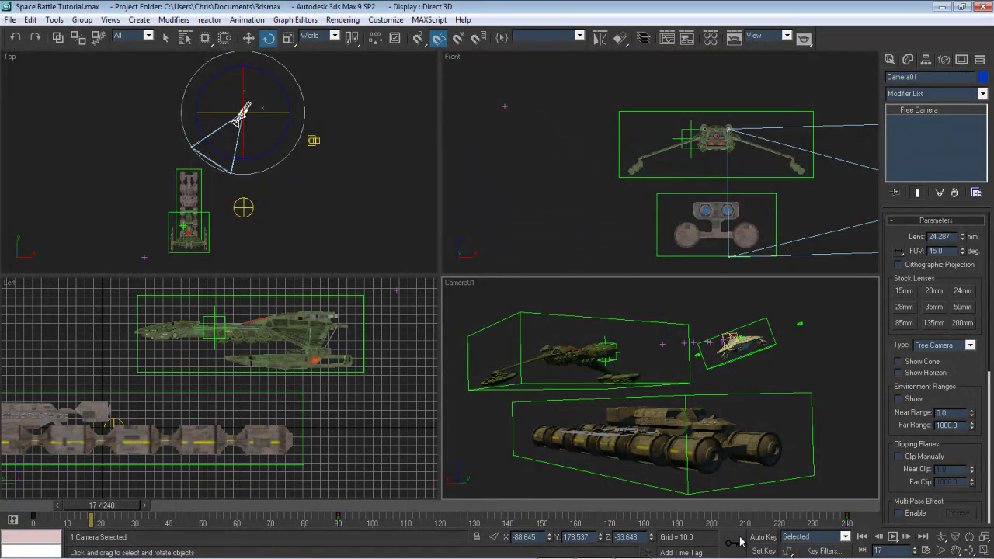
Restrict the Set Key Filters to Rotation by turning off Position, Scale and IK Parameters
click(825, 551)
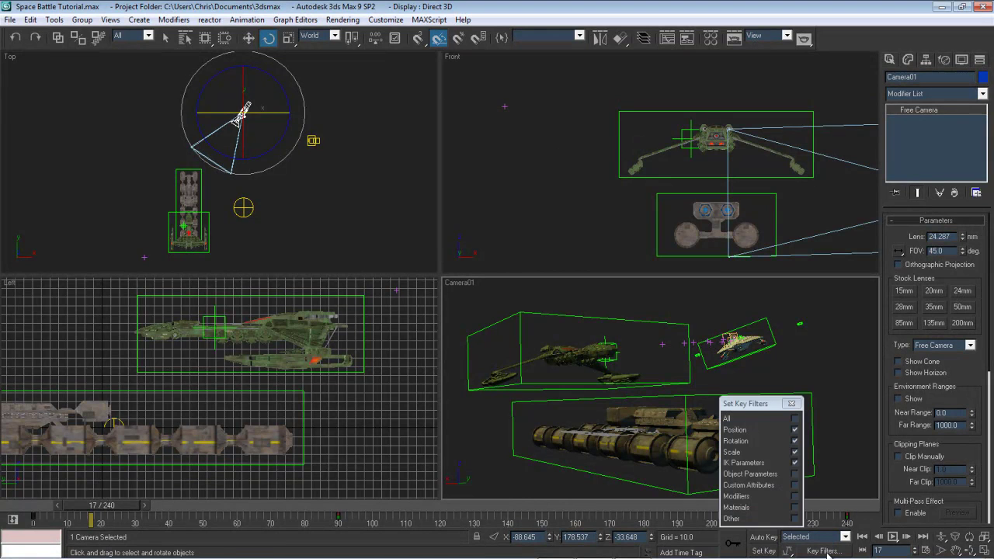
click(795, 430)
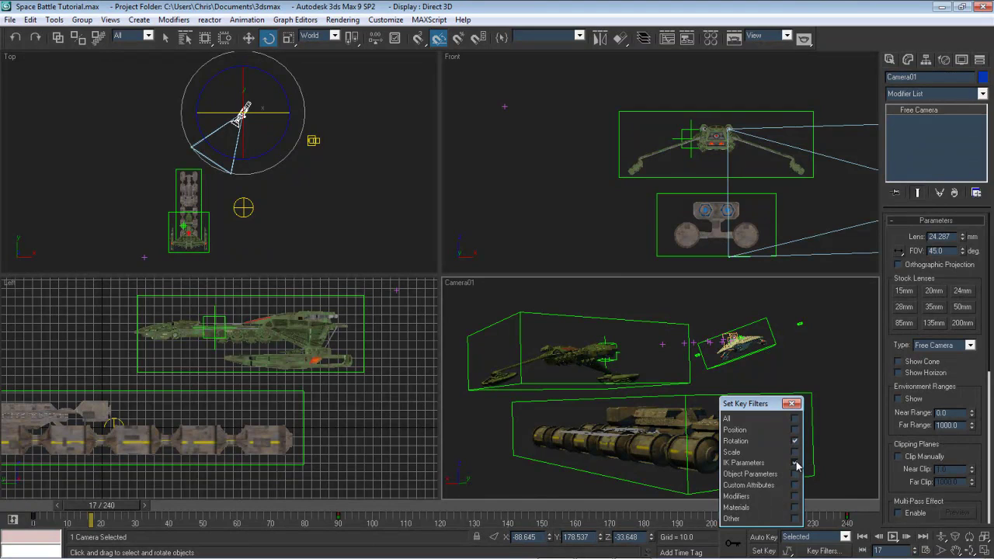
click(796, 463)
click(792, 404)
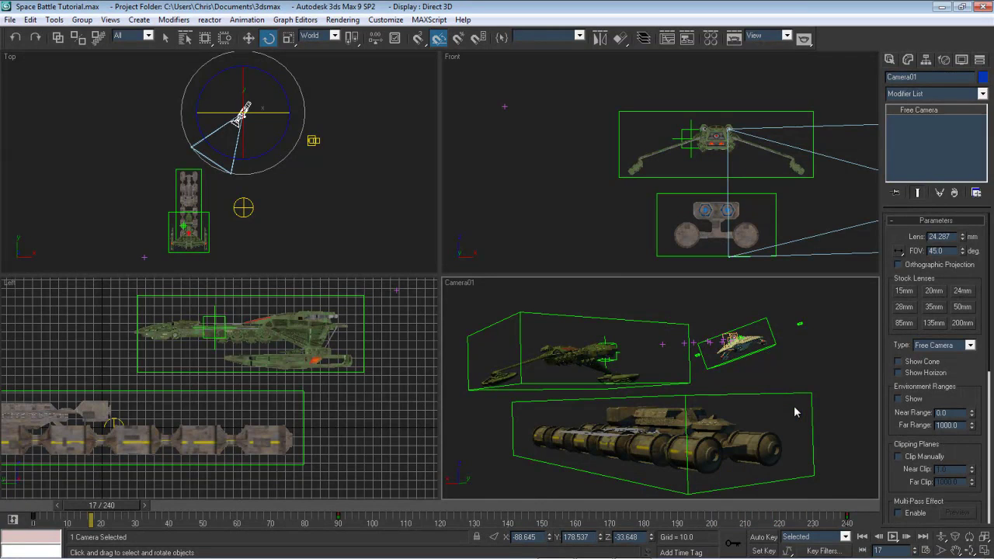
Turn on Auto Key and pan Camera01's aim slightly at frames 20 and 22 to start a camera shake
click(764, 536)
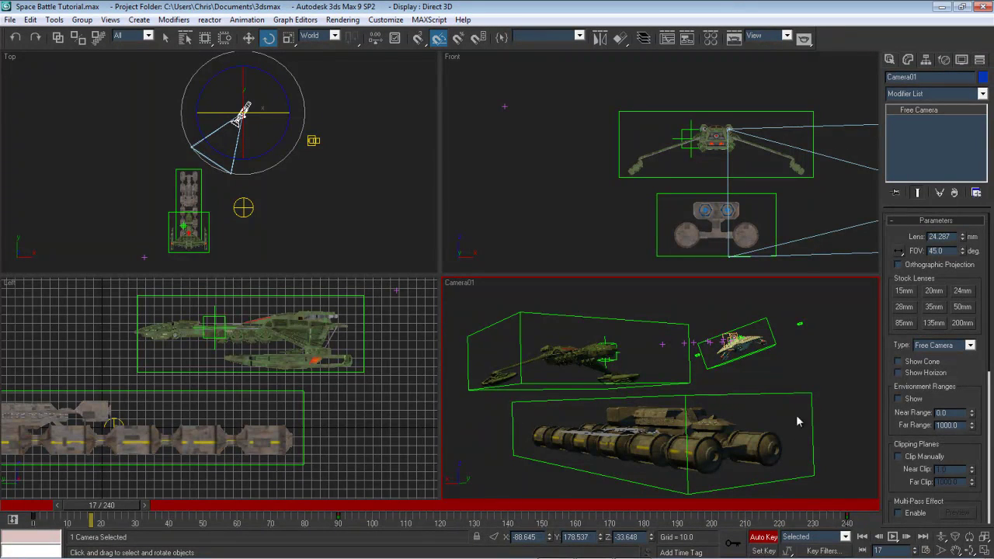
click(147, 506)
click(151, 507)
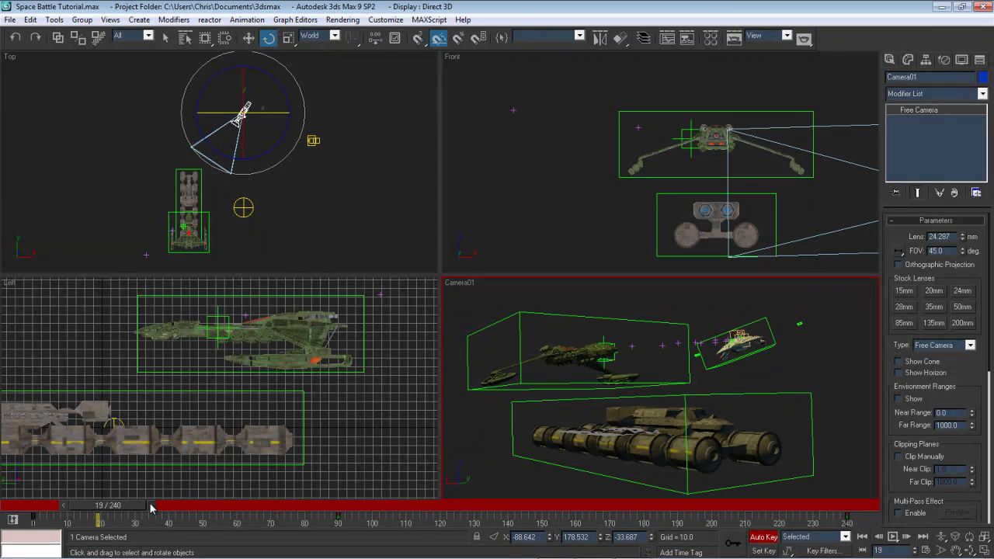
click(153, 506)
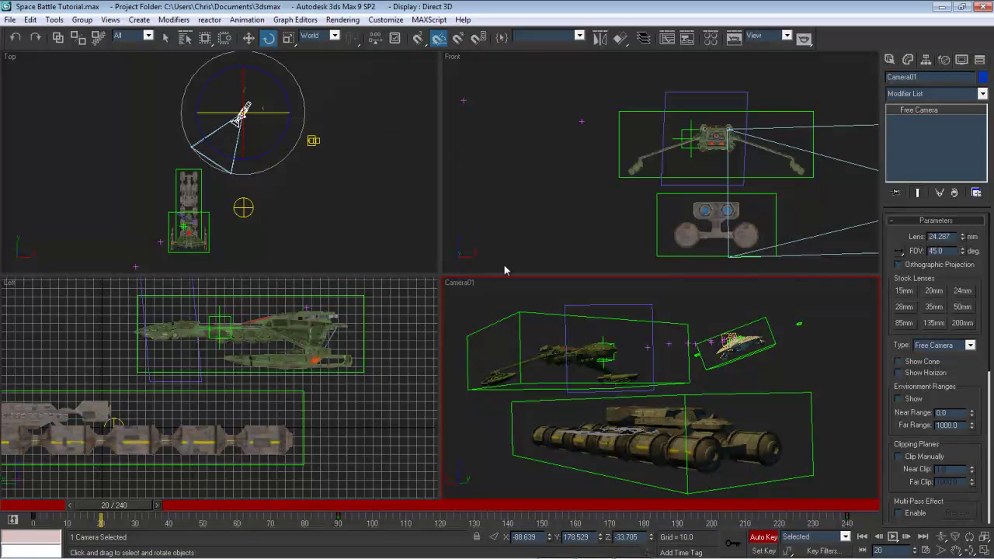
click(967, 550)
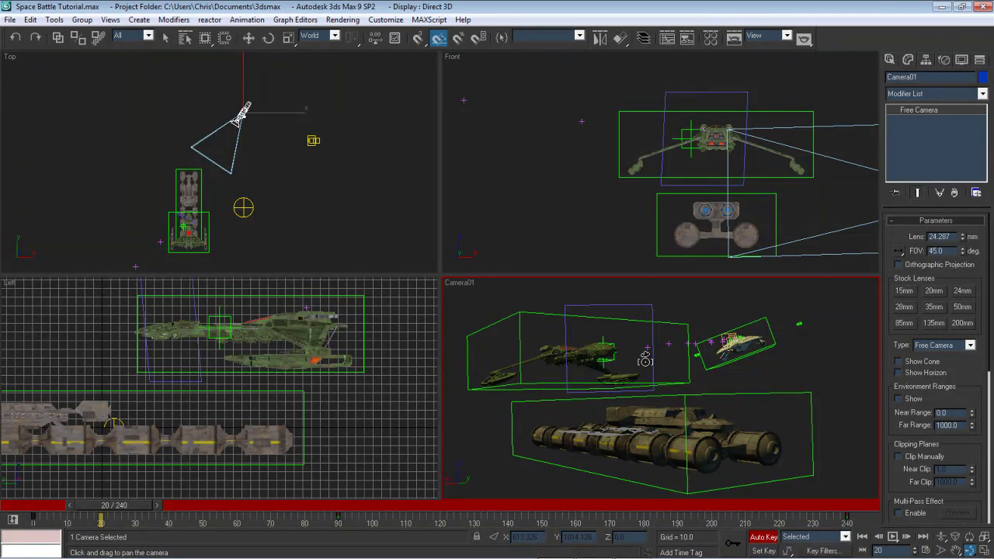
drag(647, 361, 655, 364)
drag(154, 505, 161, 506)
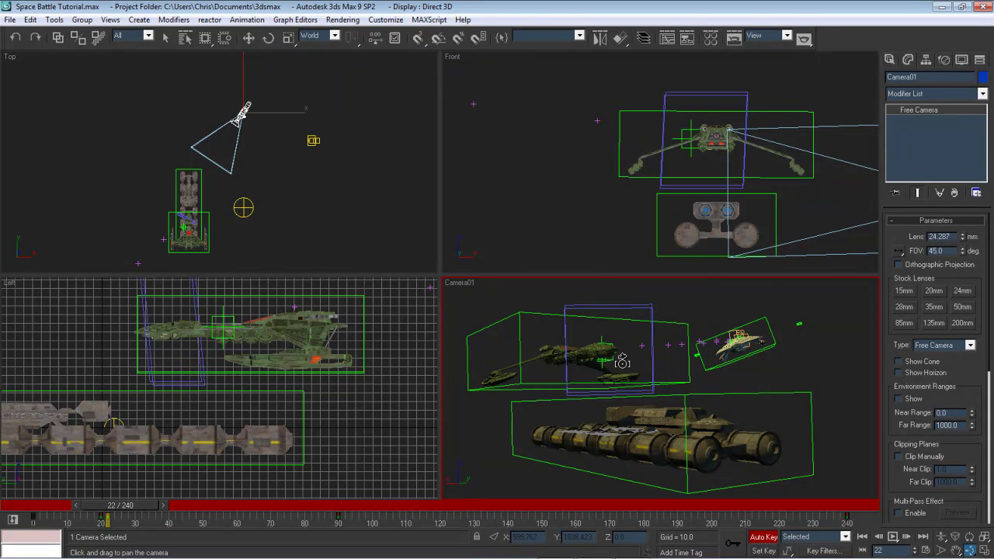
drag(623, 362, 621, 361)
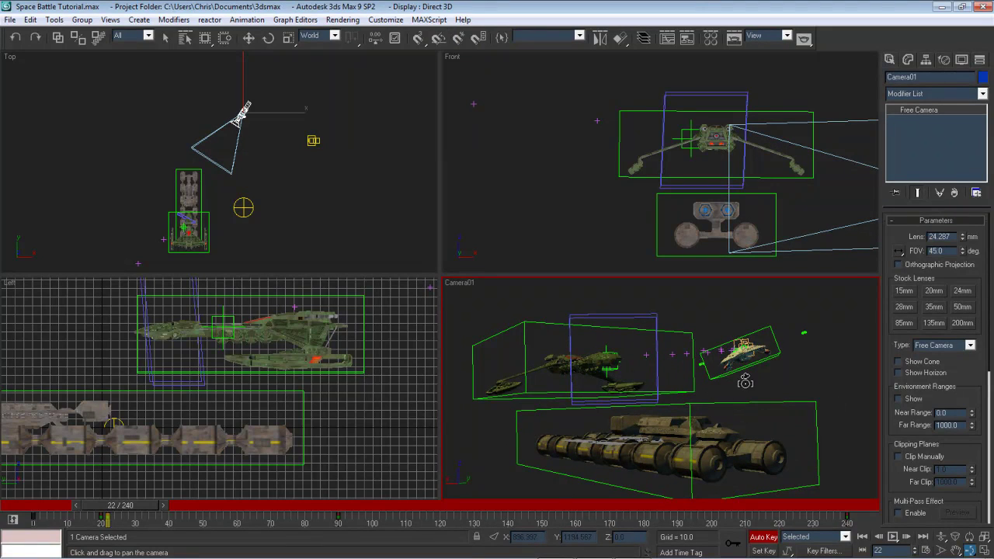
Continue the camera shake by panning Camera01 slightly in different directions at frames 25 and 27
mouse_move(139, 507)
mouse_down()
mouse_move(114, 507)
mouse_move(149, 506)
mouse_move(110, 507)
mouse_move(156, 503)
mouse_up()
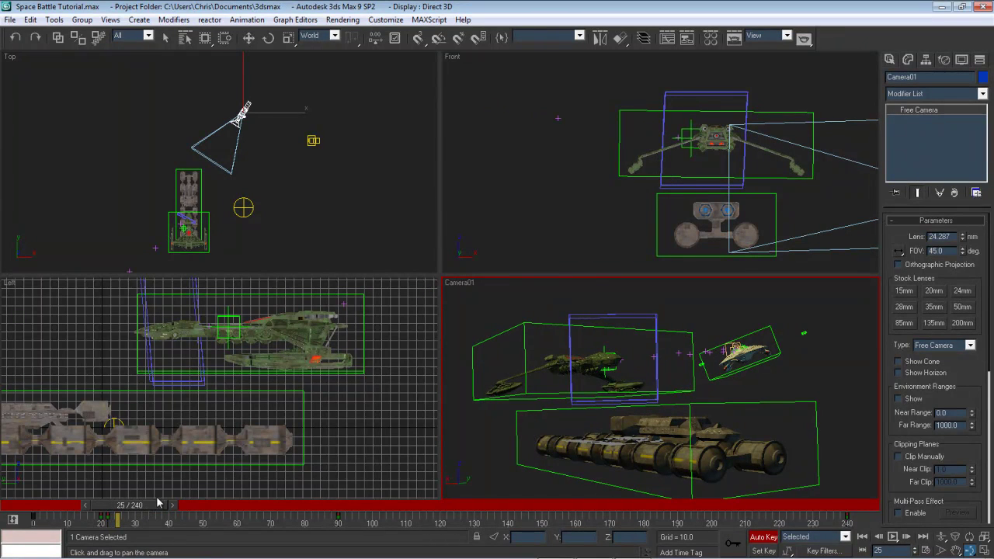
drag(574, 371, 572, 374)
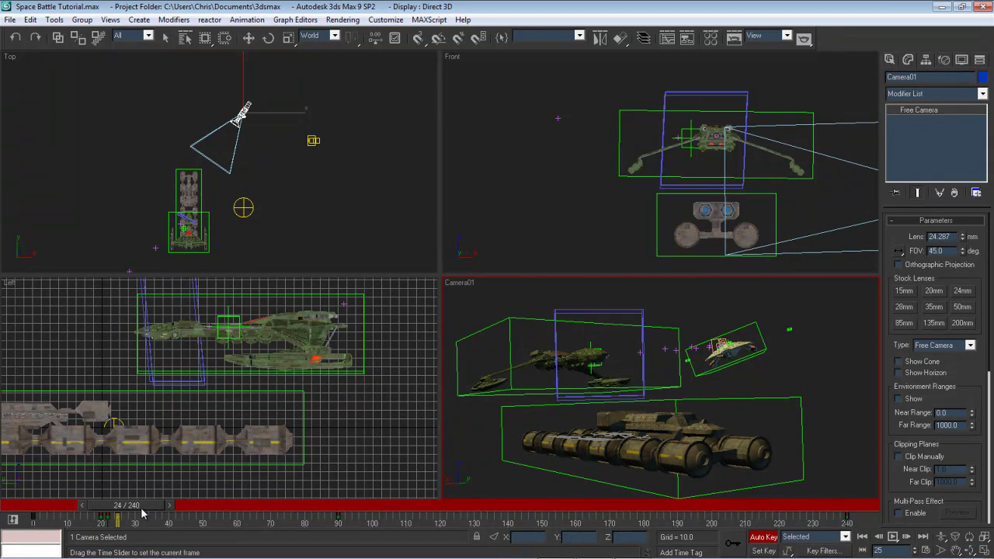
mouse_move(159, 512)
mouse_down()
mouse_move(132, 512)
mouse_move(160, 506)
mouse_up()
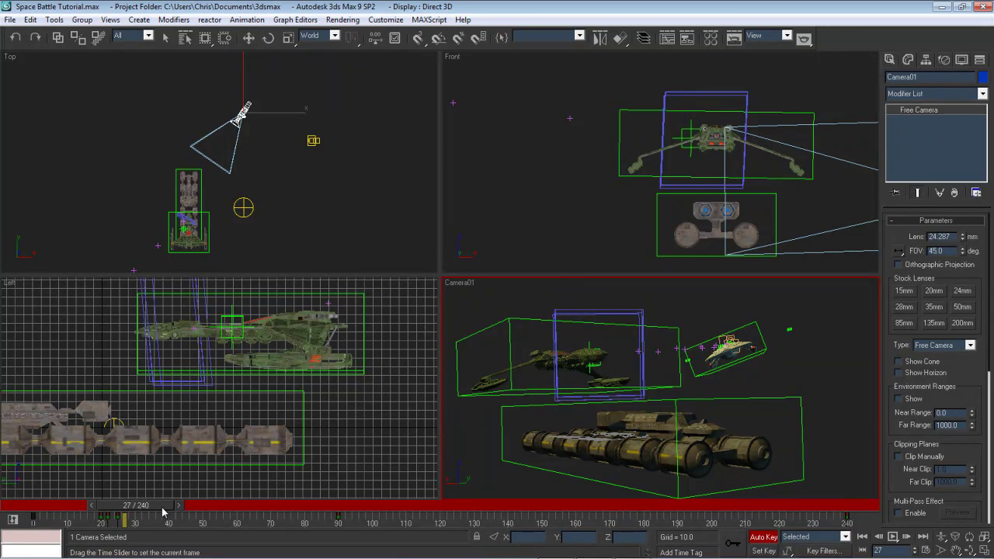
drag(165, 511, 167, 513)
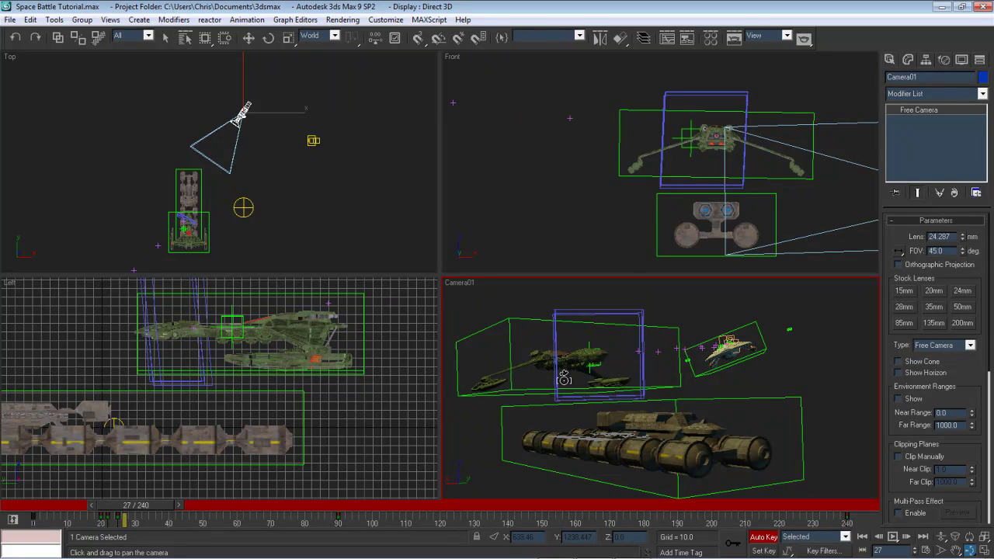
drag(564, 379, 564, 376)
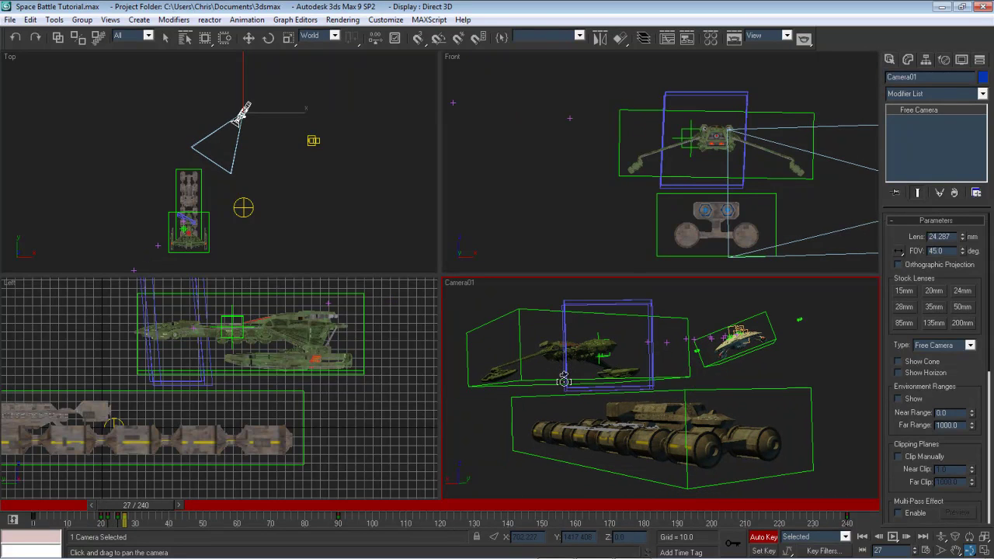
Play the animation from frame 9 to review the camera shake, and stop playback
drag(165, 509, 101, 509)
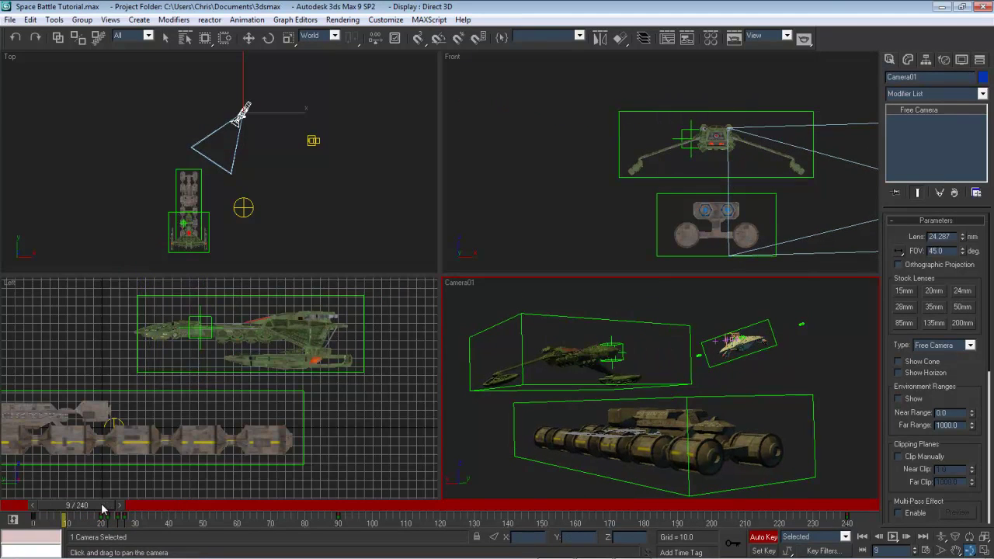
click(893, 537)
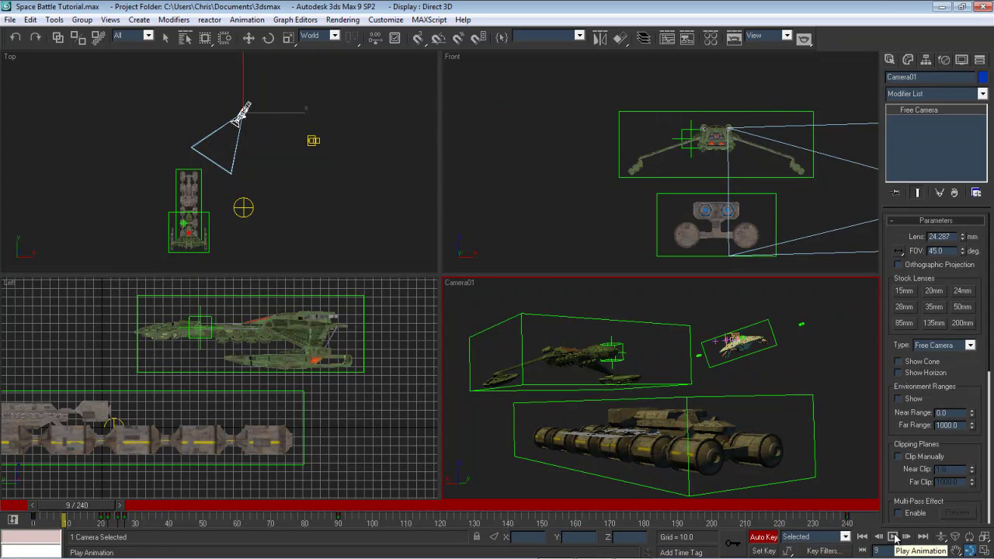
click(893, 537)
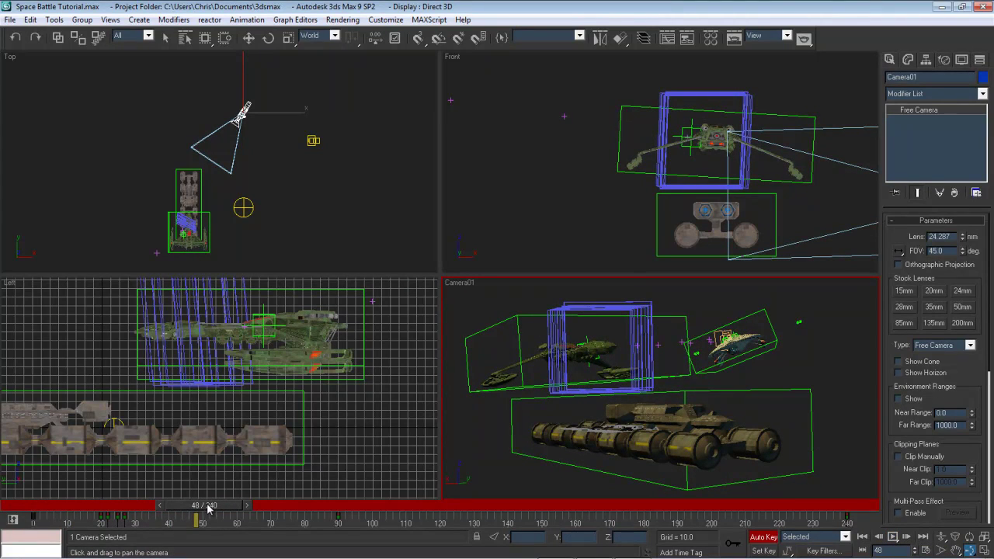
Move Camera01's shake key from frame 27 to frame 28 and play the animation to check the timing
click(108, 518)
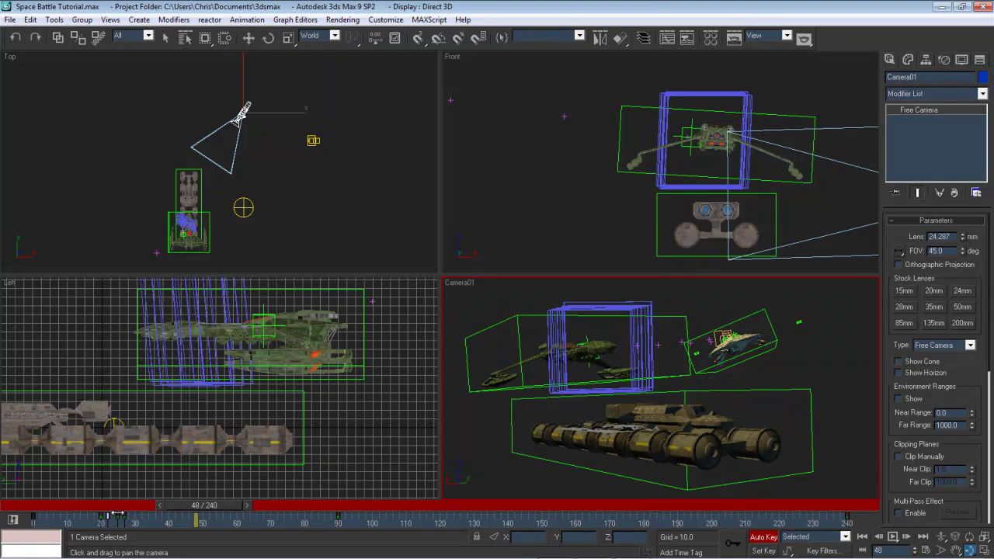
drag(87, 509, 142, 523)
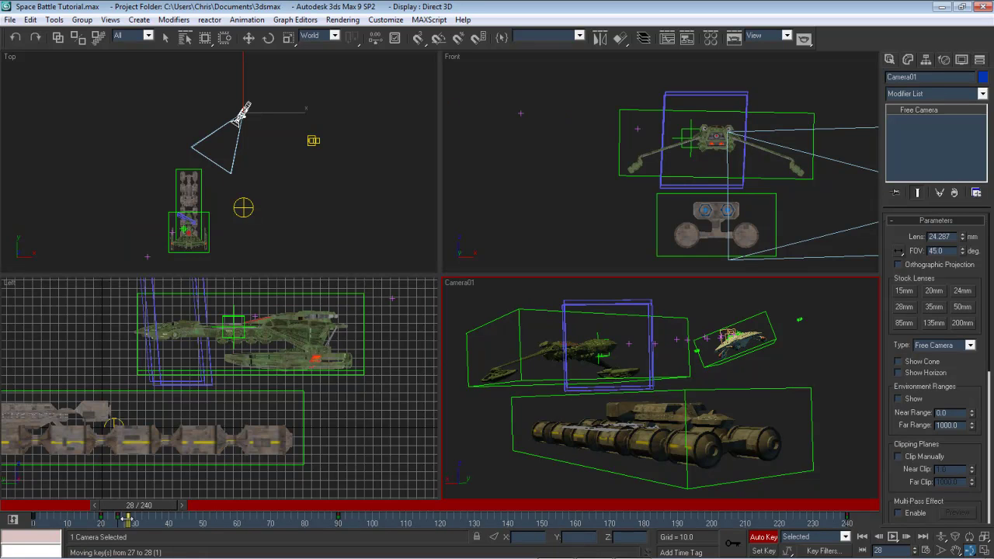
mouse_move(126, 518)
mouse_down()
mouse_move(98, 512)
mouse_move(131, 517)
mouse_move(121, 520)
mouse_up()
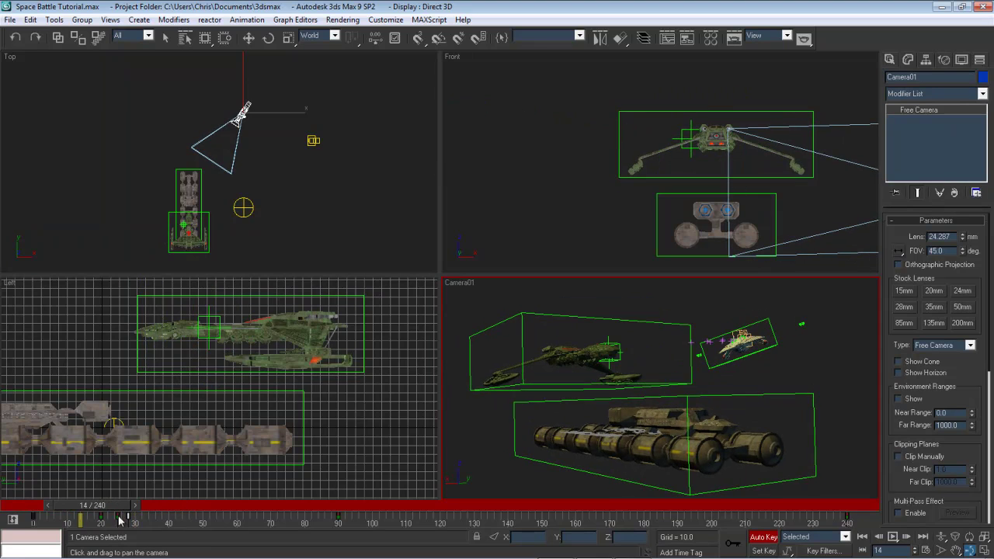
click(892, 537)
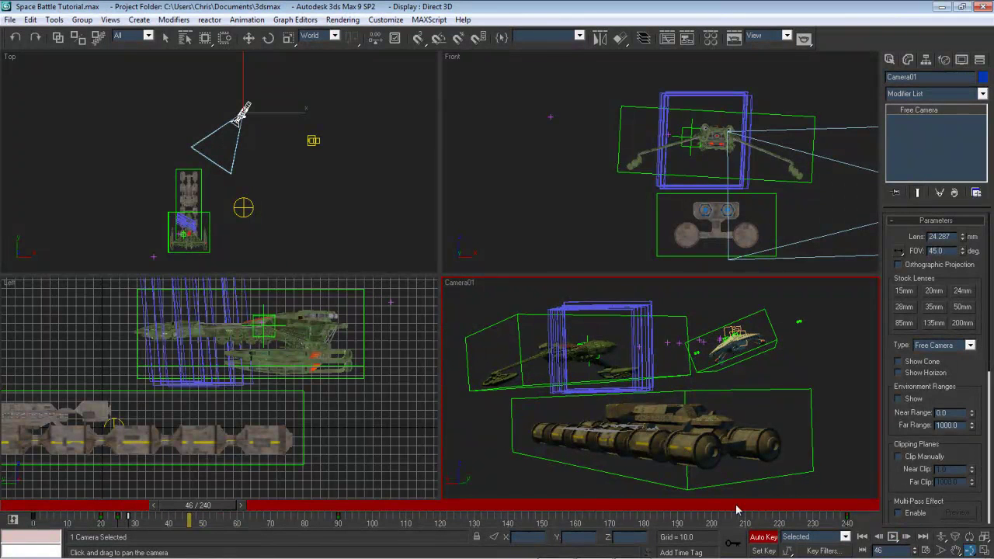
Pan Camera01's aim slightly at frame 33 to extend the shake, and replay the animation from frame 9
drag(203, 508, 144, 514)
key(ctrl+p)
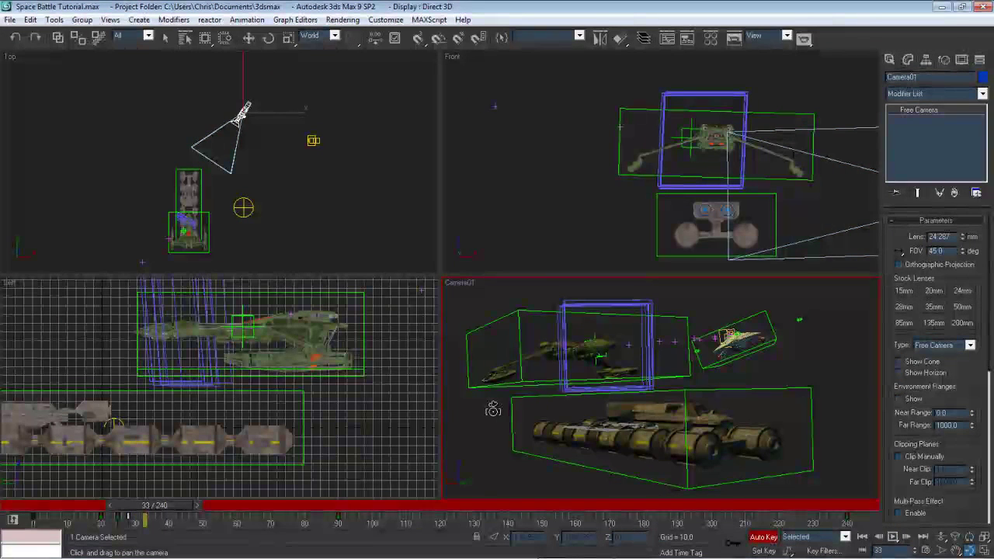
drag(486, 409, 492, 410)
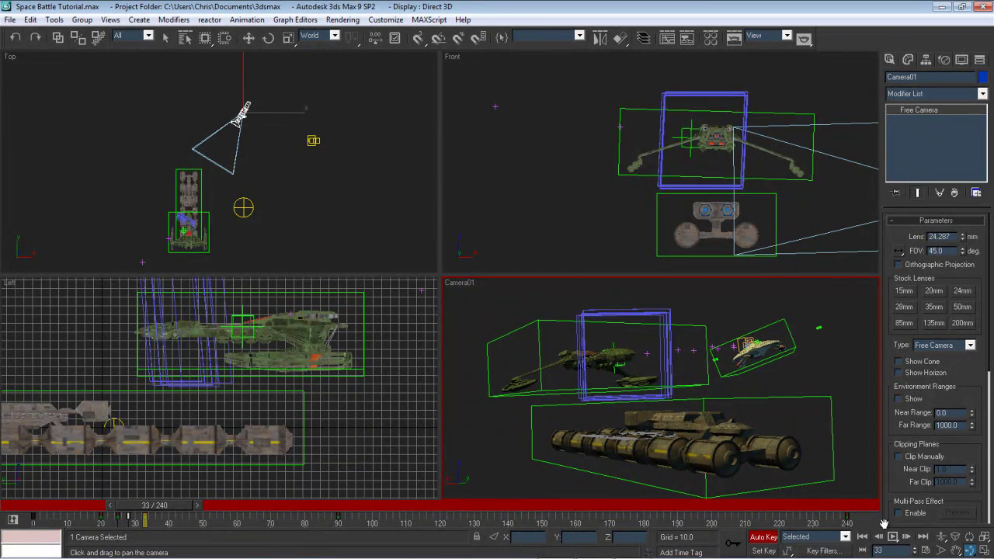
drag(109, 513, 31, 512)
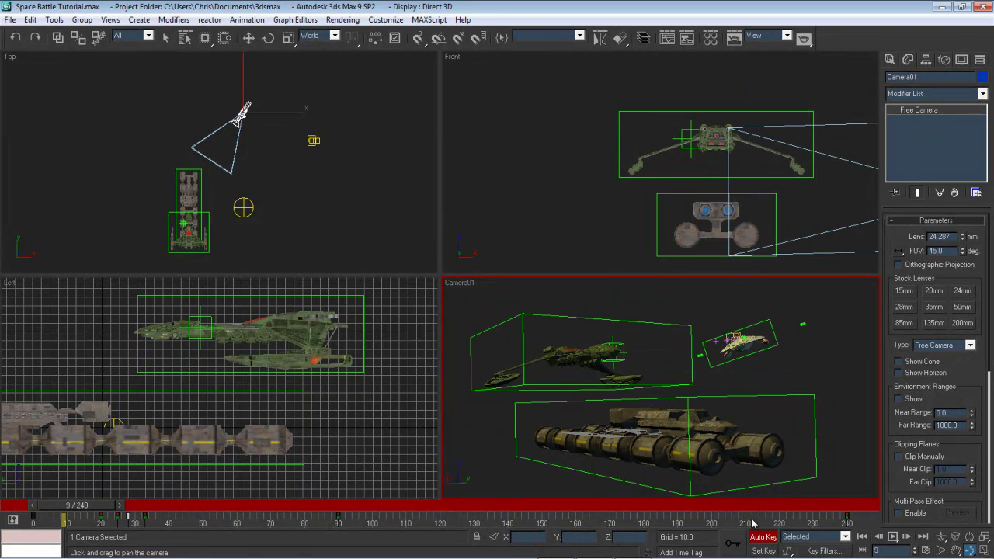
click(893, 536)
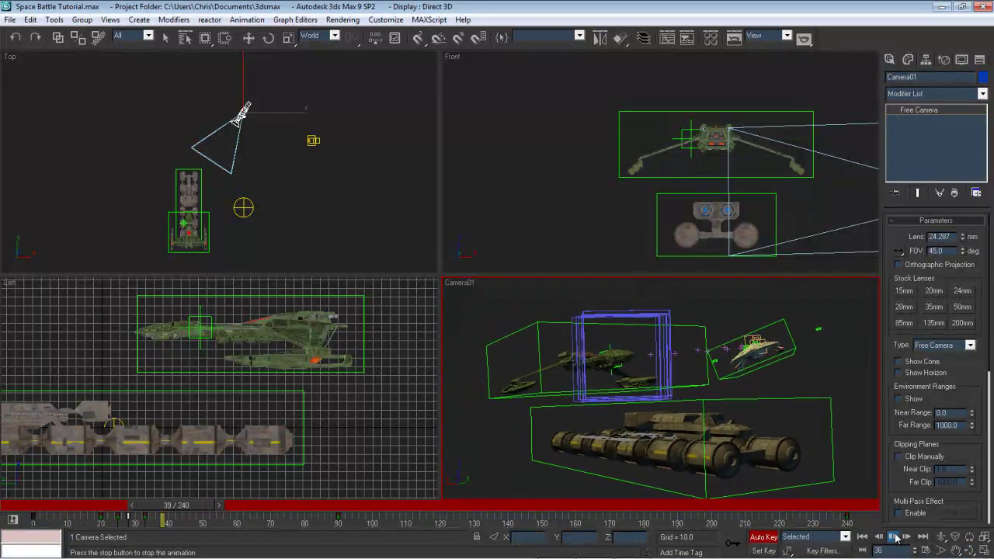
Stop the playback and pan Camera01's aim slightly at frame 36 to add another shake key
drag(228, 510, 194, 506)
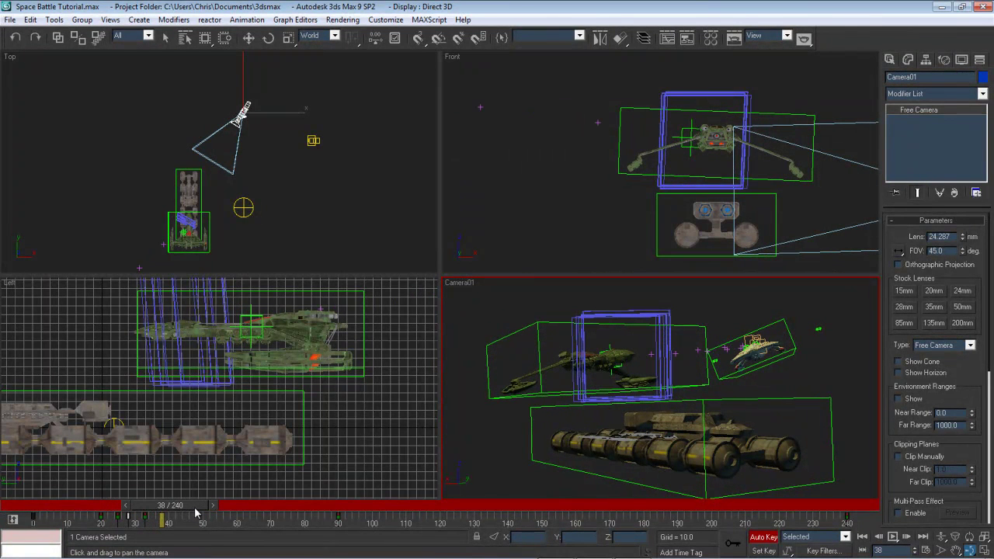
click(125, 504)
click(124, 503)
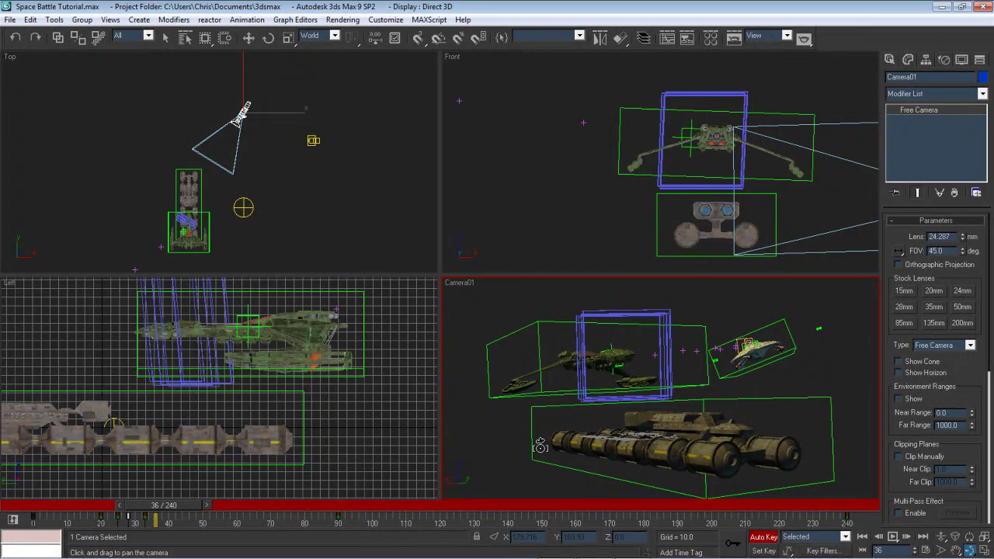
drag(539, 448, 539, 449)
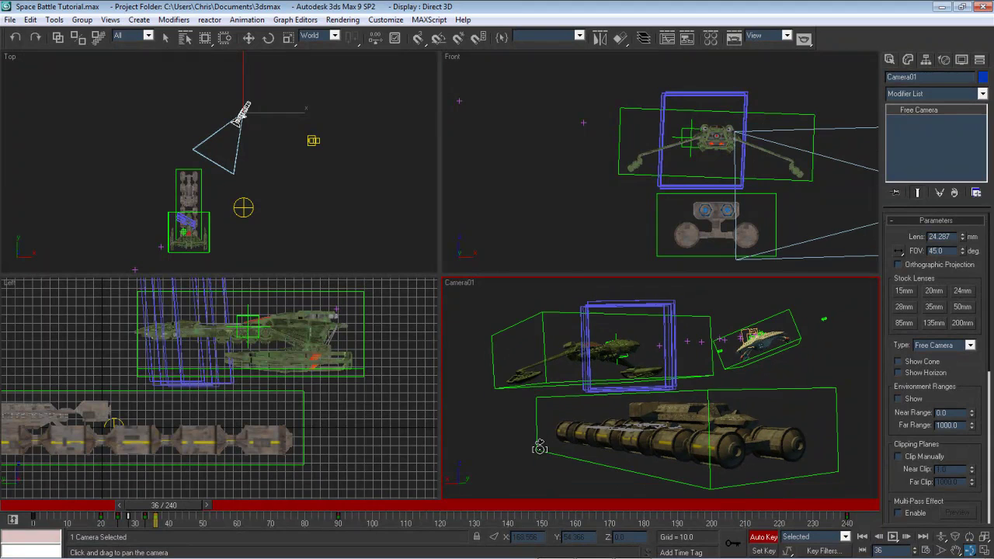
Advance to frame 41 and pan Camera01's aim in a different direction to continue the shake
click(206, 505)
click(206, 505)
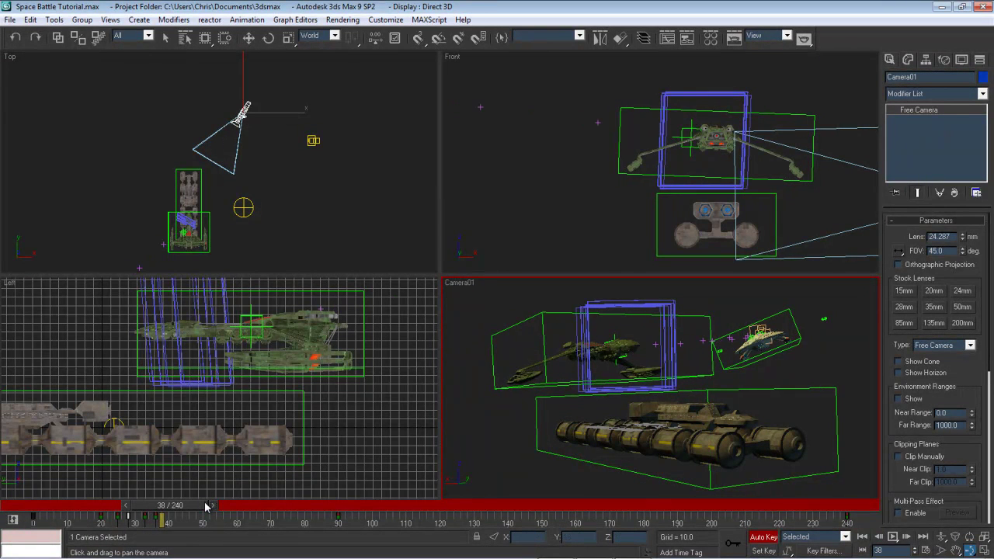
click(206, 505)
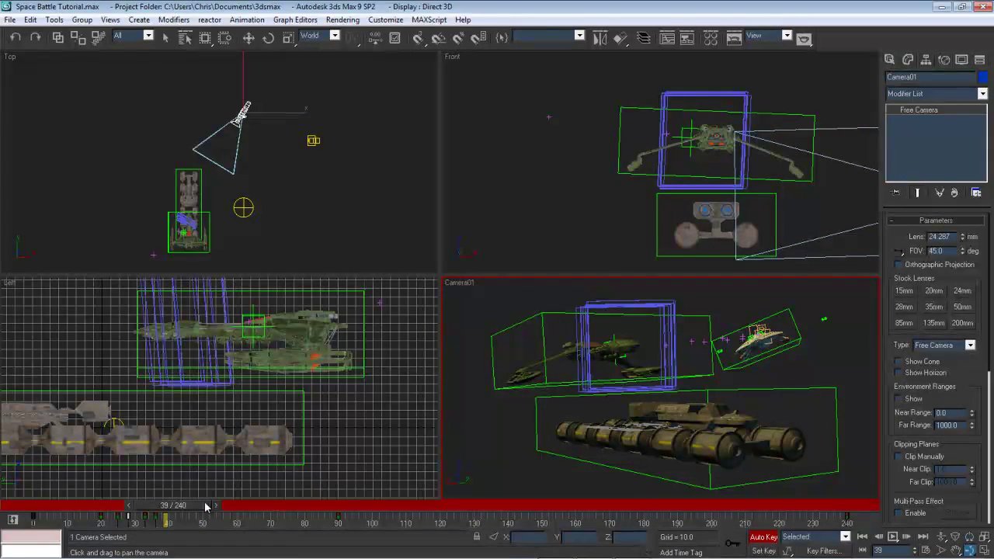
right_click(156, 521)
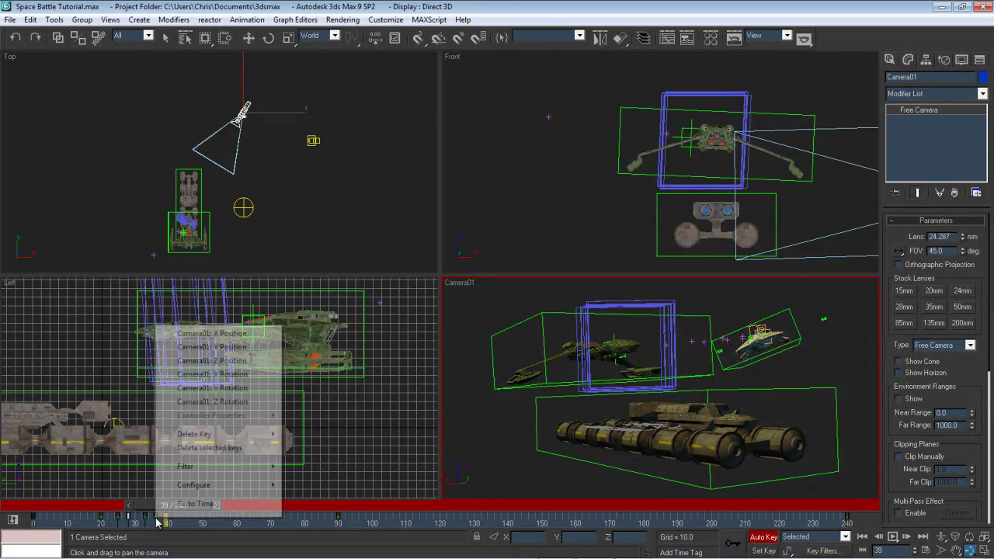
click(210, 529)
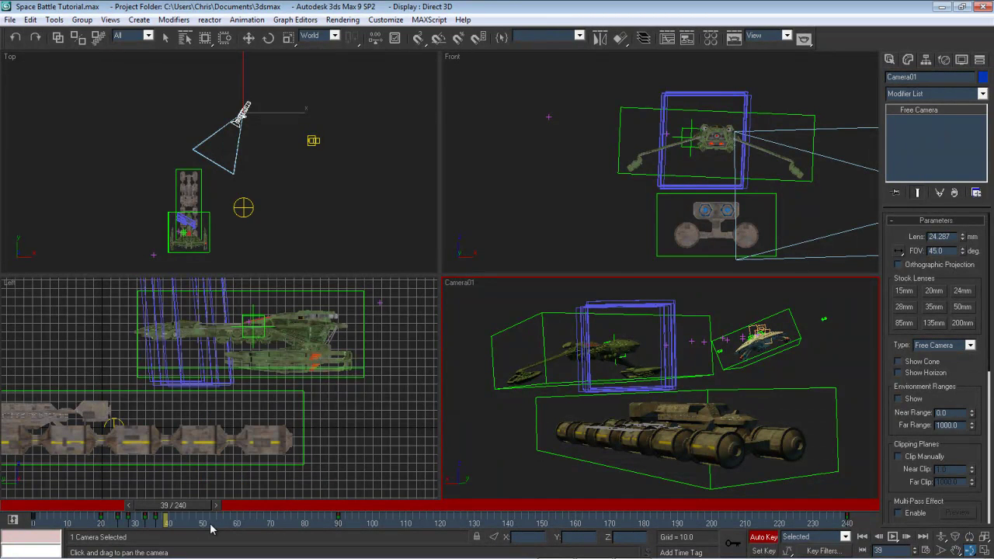
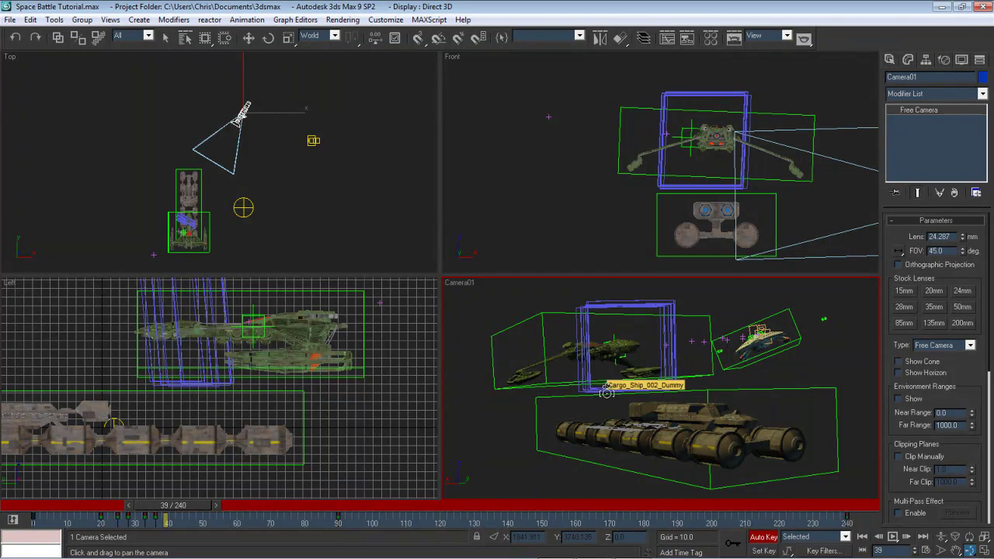
click(215, 506)
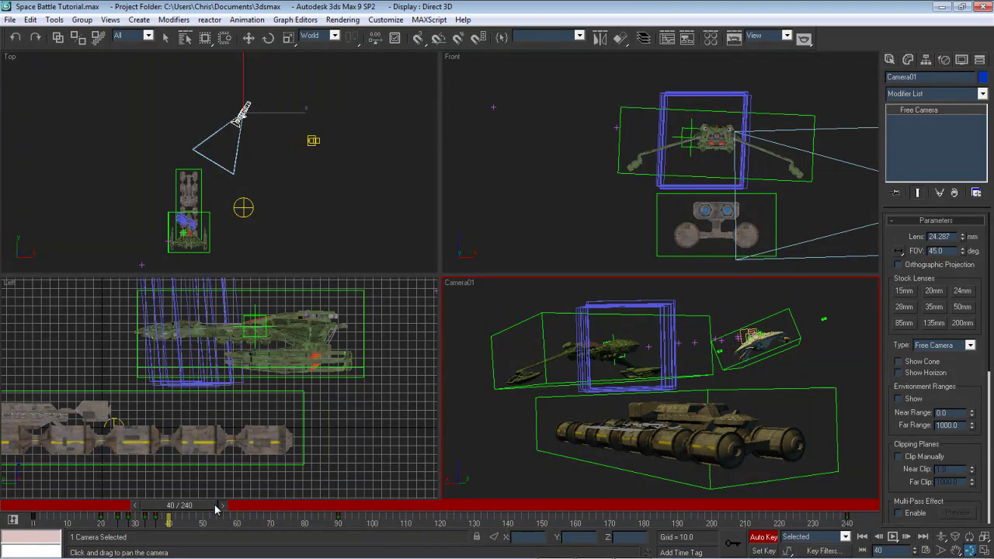
click(215, 506)
drag(541, 424, 539, 420)
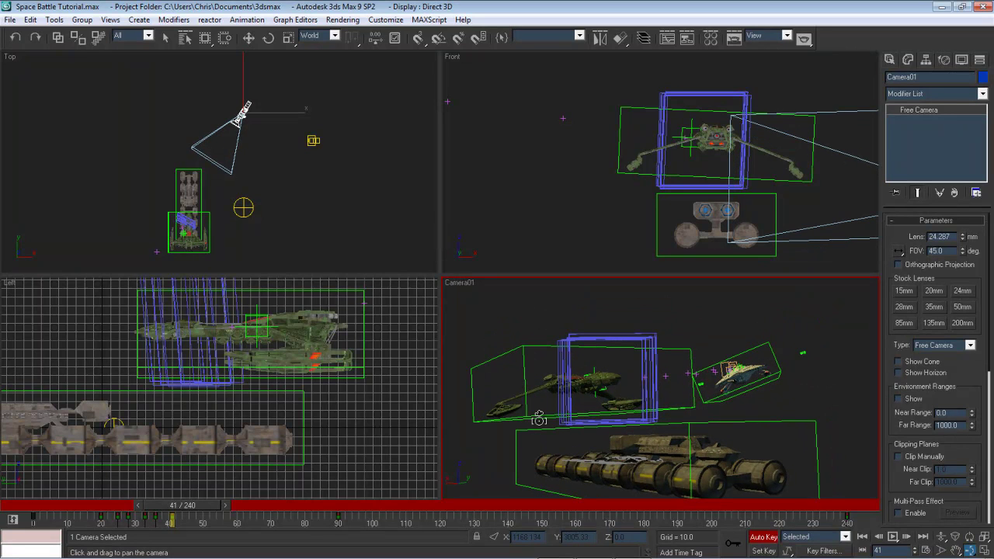
Scrub through the shake keys and play the animation from frame 16 to review the camera motion
click(137, 505)
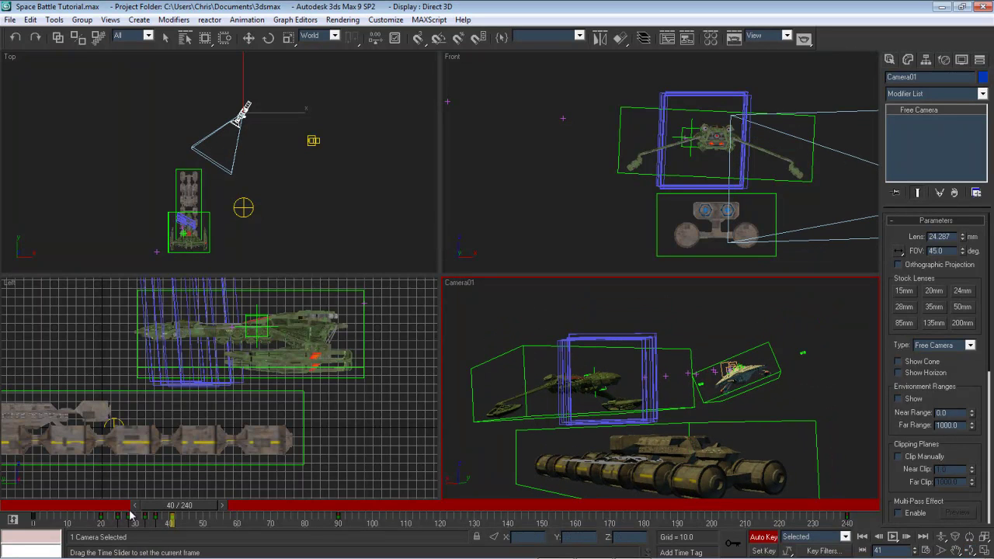
drag(87, 510, 167, 491)
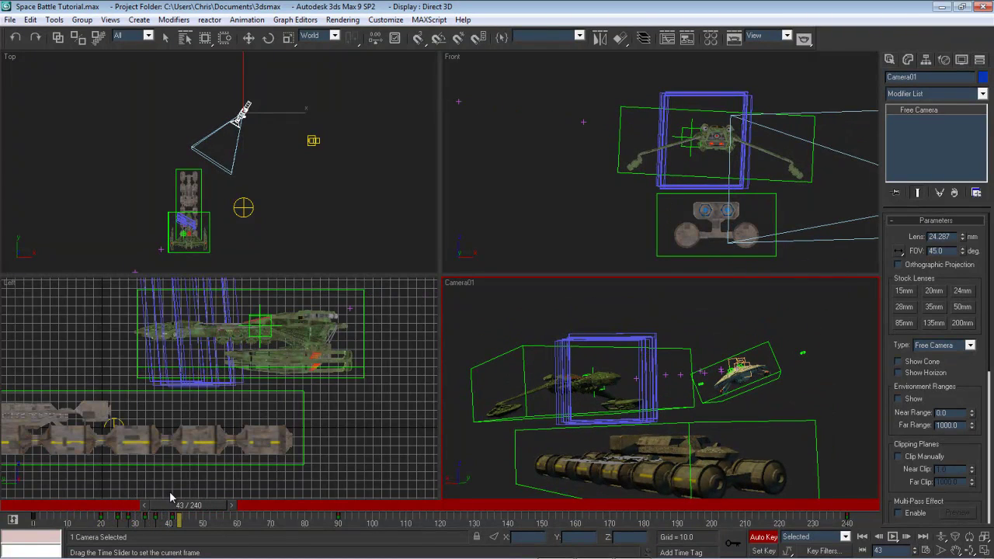
click(66, 507)
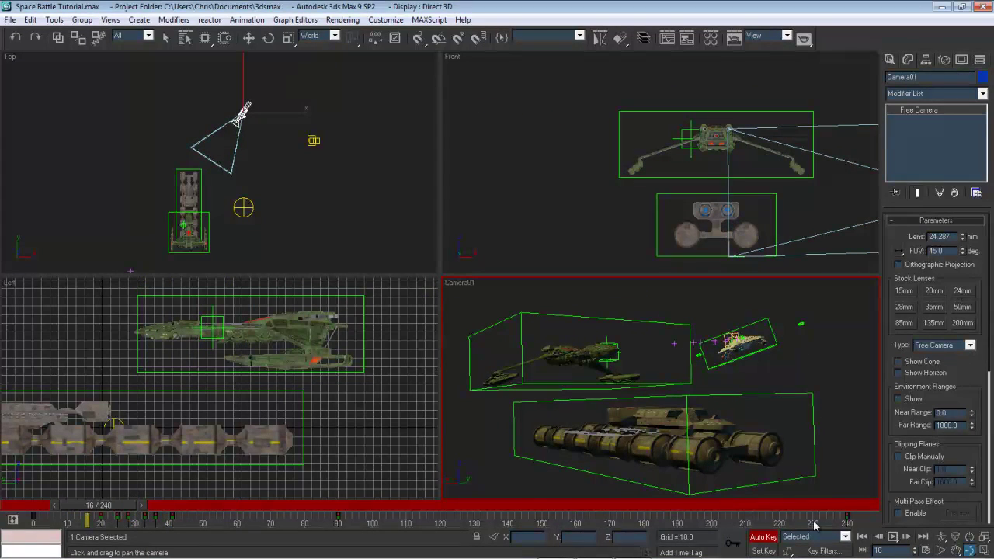
click(896, 539)
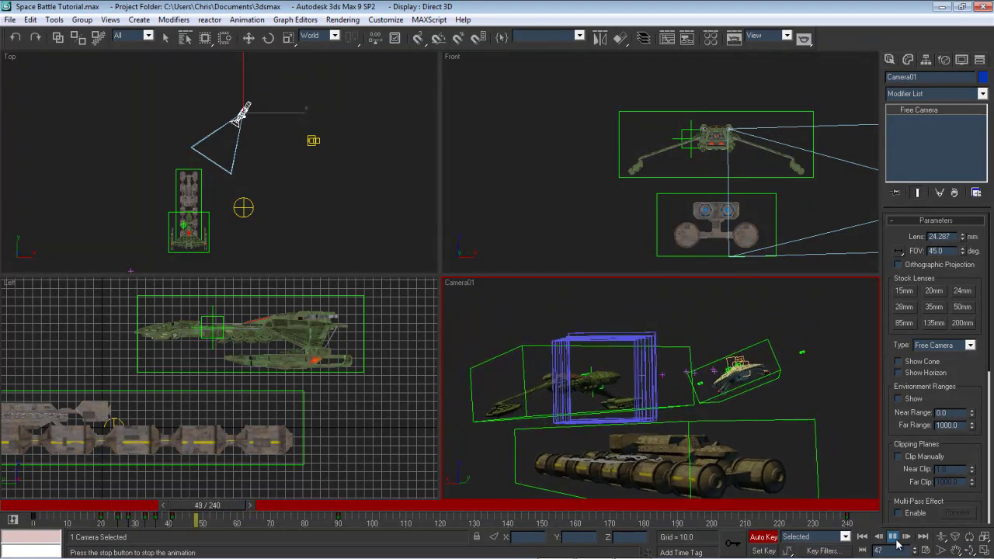
Pan Camera01's aim in opposing directions at frames 47 and 52 to prolong the shake
drag(233, 509, 186, 512)
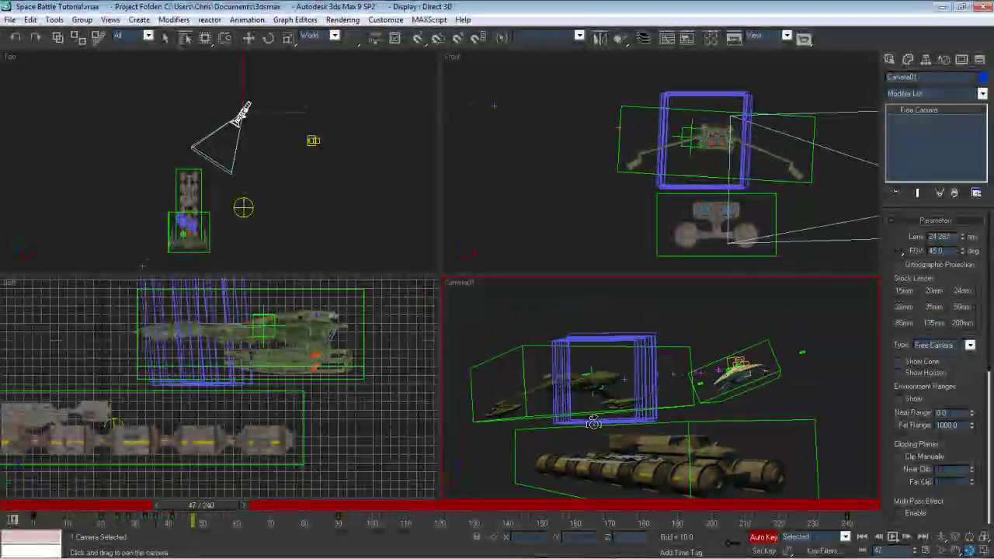
drag(592, 425, 608, 390)
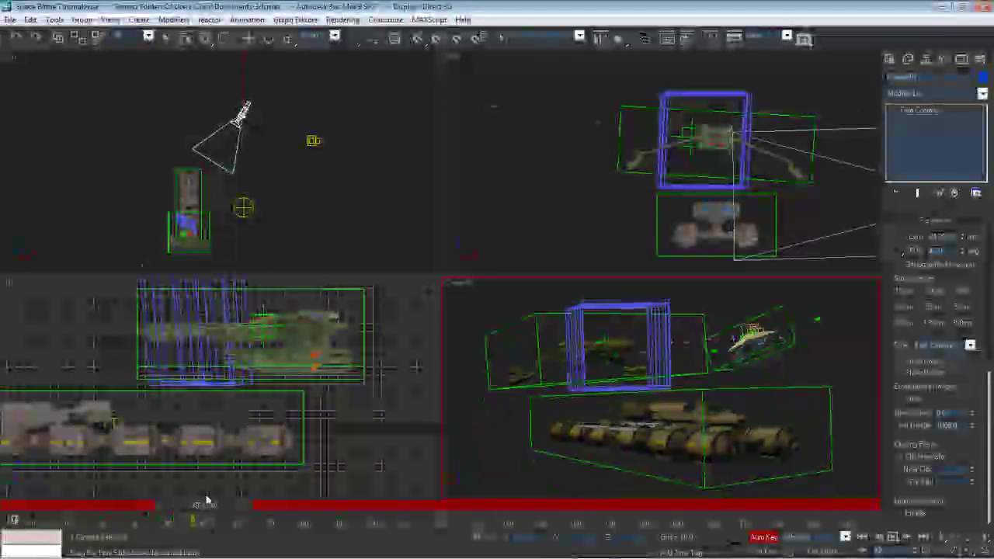
mouse_move(206, 499)
mouse_down()
mouse_move(246, 499)
mouse_move(195, 505)
mouse_up()
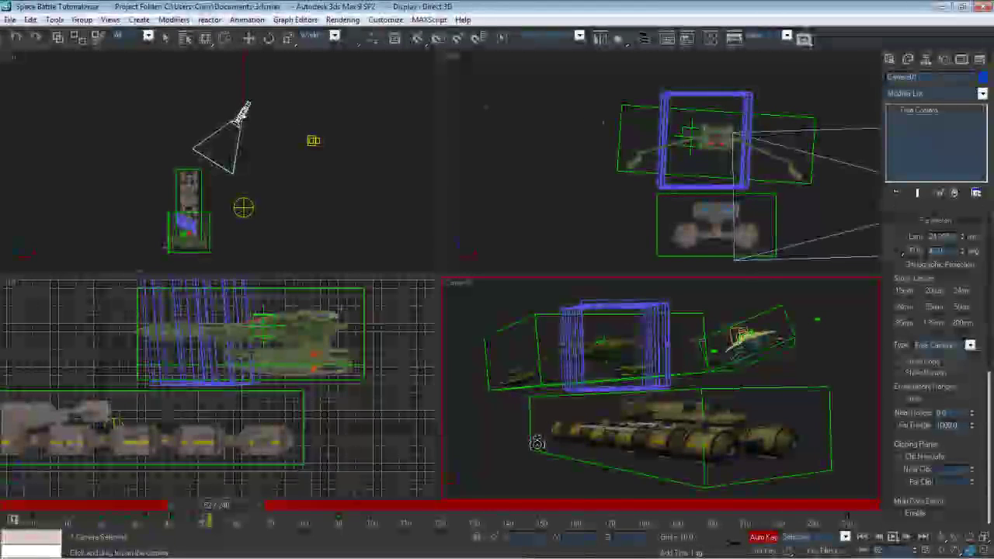
mouse_move(537, 441)
mouse_down()
mouse_move(537, 451)
mouse_move(537, 441)
mouse_up()
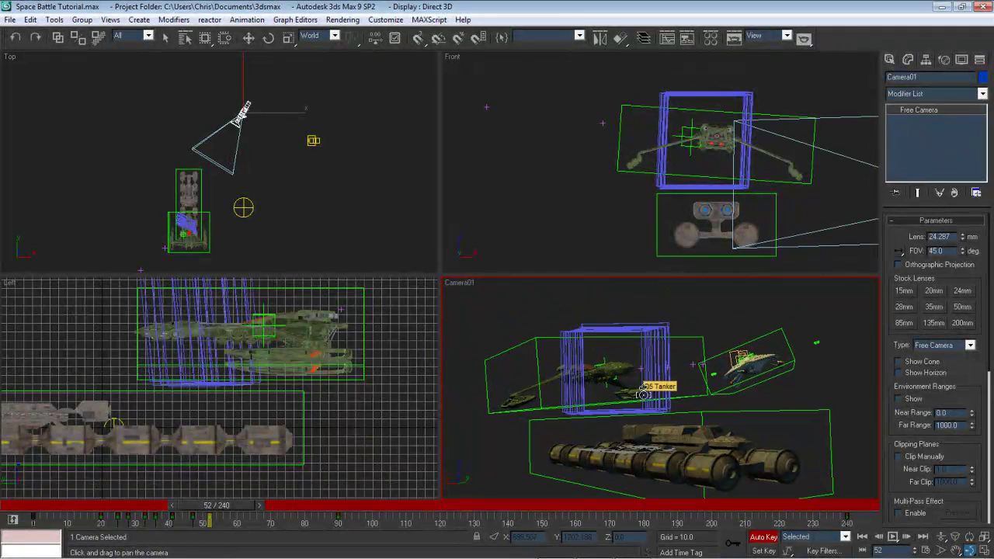
Play the animation from frame 18 to review the extended camera shake, and stop playback
mouse_move(217, 505)
mouse_down()
mouse_move(97, 485)
mouse_move(68, 509)
mouse_move(201, 506)
mouse_up()
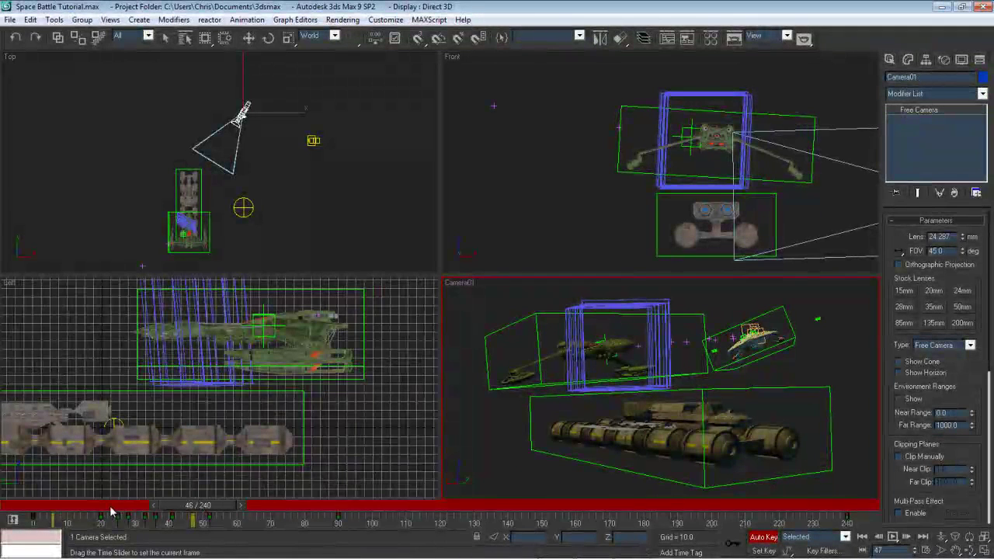
drag(111, 513, 103, 510)
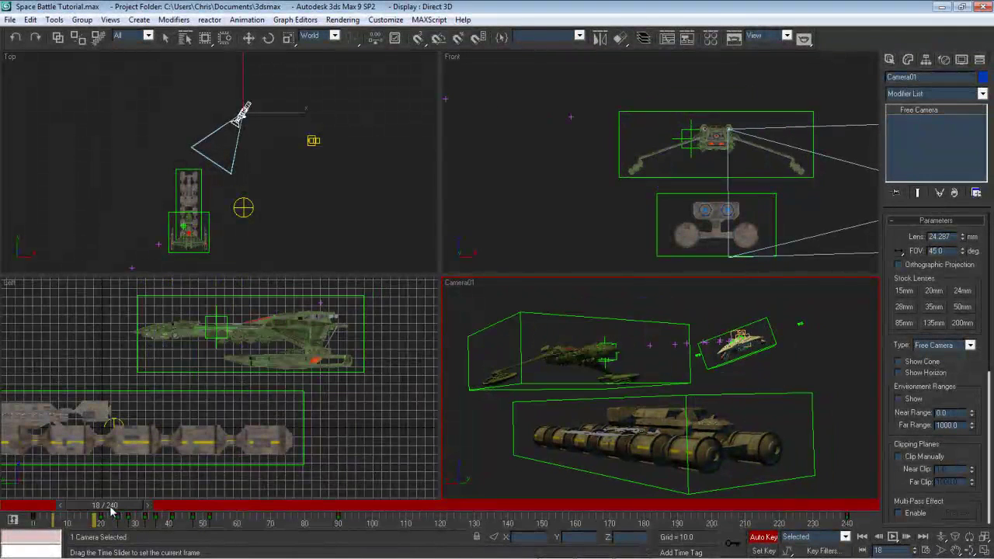
click(894, 538)
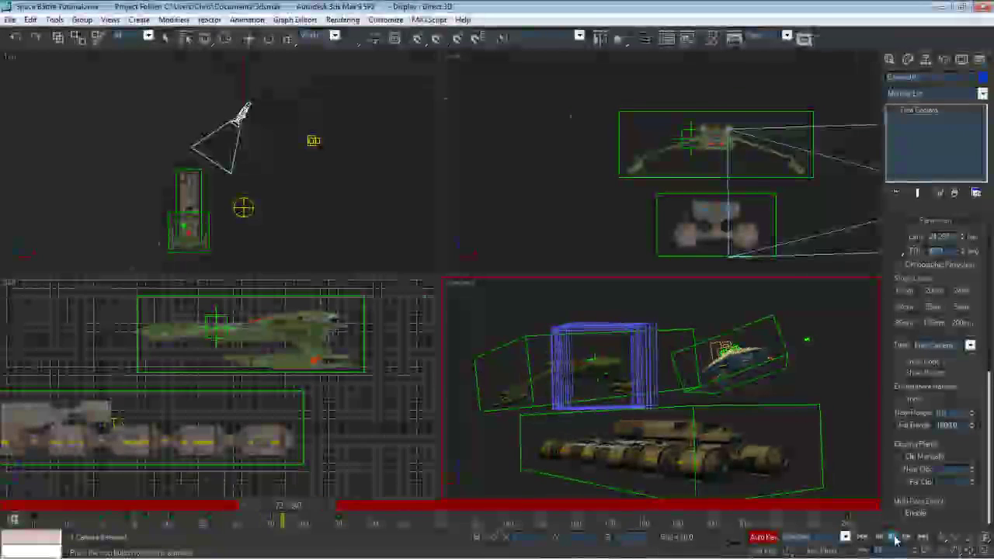
click(894, 537)
drag(271, 506, 267, 506)
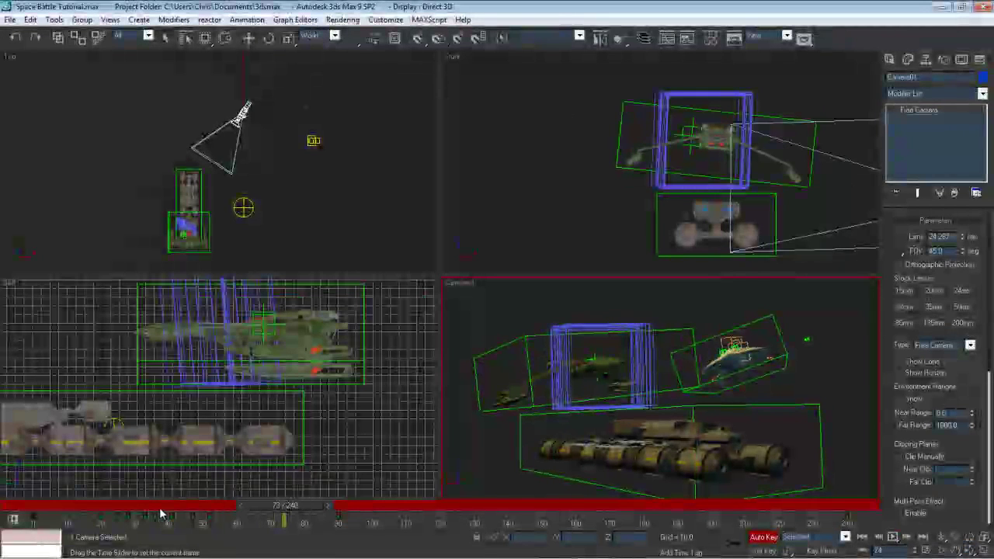
Pan Camera01's aim slightly at frame 54 and shift the resulting key to frame 55
drag(162, 514, 229, 521)
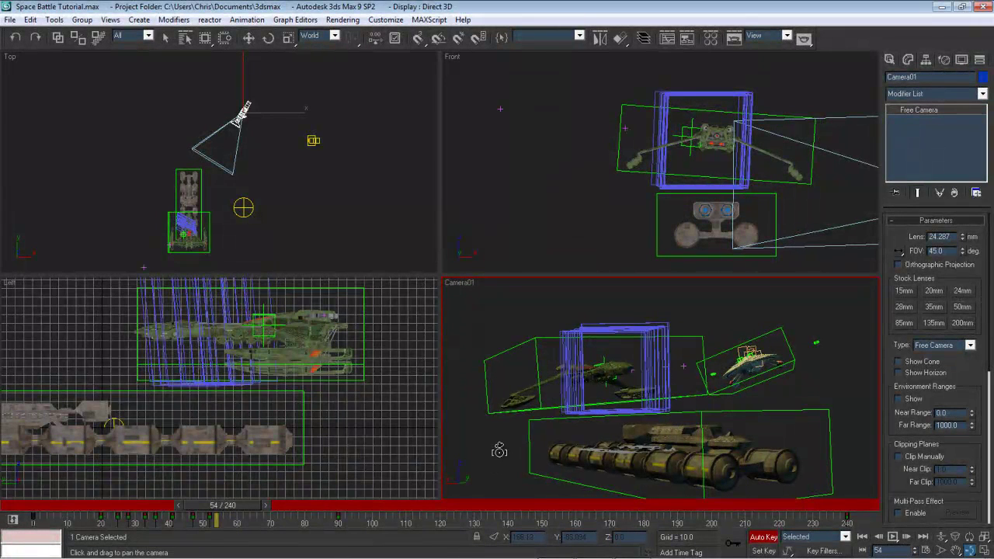
drag(502, 451, 469, 448)
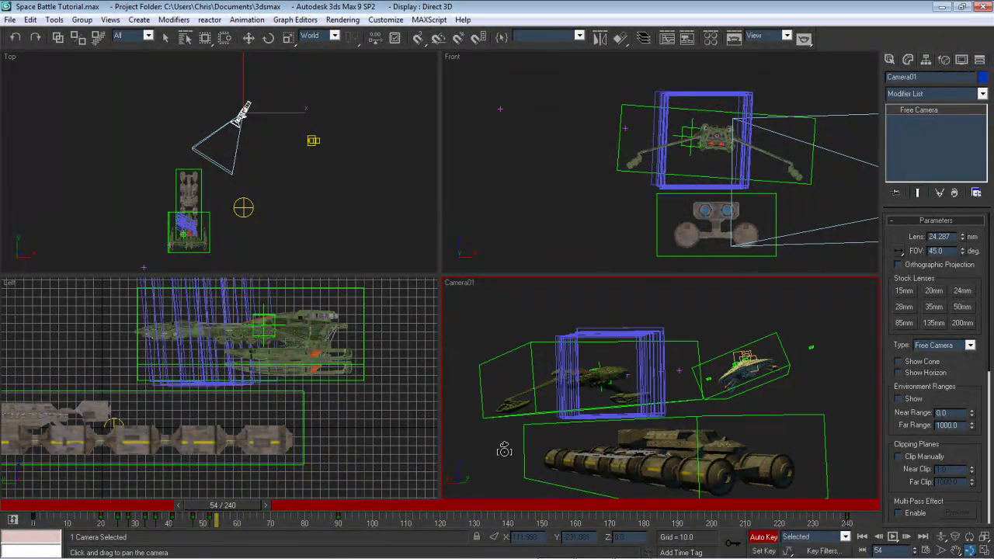
drag(250, 506, 254, 504)
drag(193, 516, 223, 517)
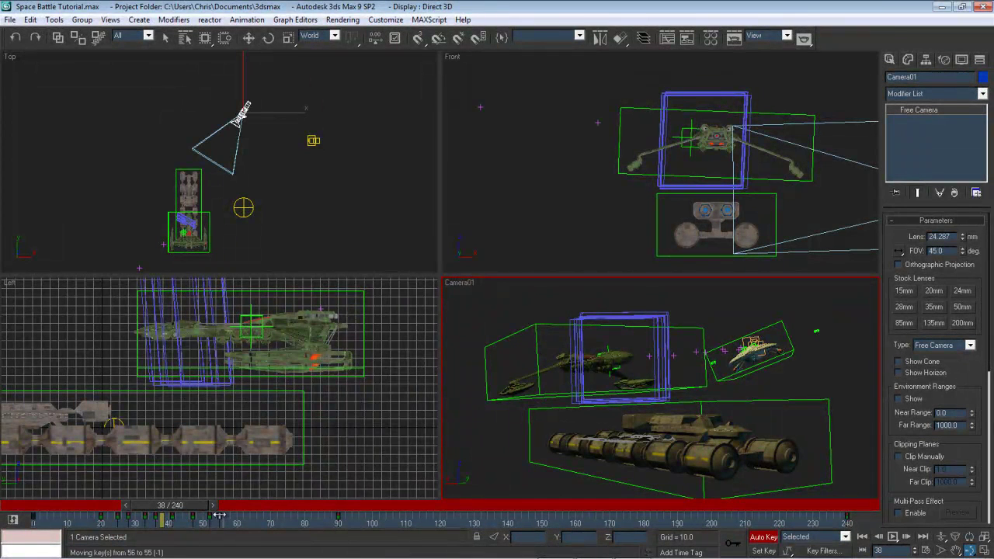
Scrub through the camera shake and move Camera01's key from frame 47 to frame 46 to adjust its timing
drag(179, 510, 136, 528)
mouse_move(138, 529)
mouse_down()
mouse_move(155, 528)
mouse_move(138, 509)
mouse_move(90, 509)
mouse_move(215, 511)
mouse_up()
click(127, 519)
right_click(128, 513)
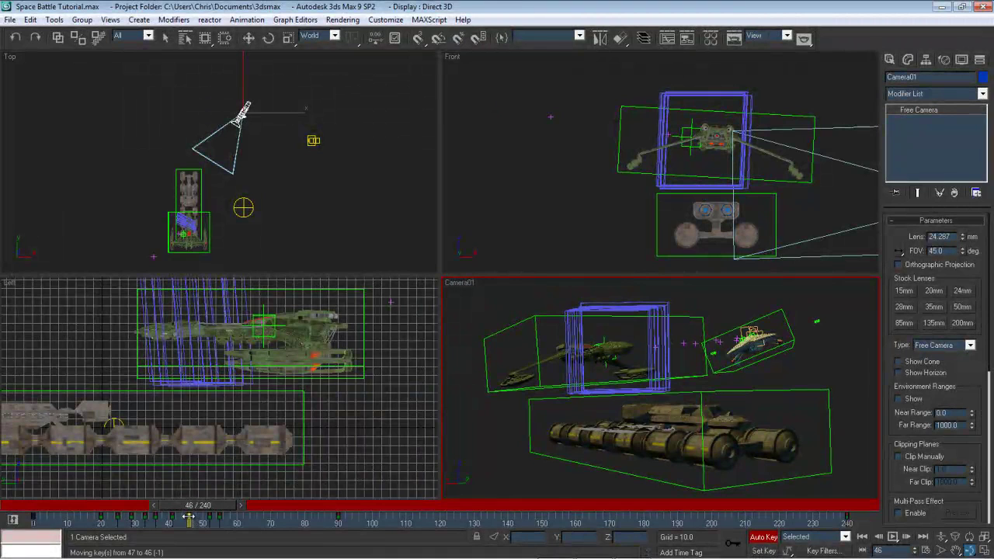
mouse_move(197, 511)
mouse_down()
mouse_move(230, 512)
mouse_move(214, 511)
mouse_up()
key(ctrl+p)
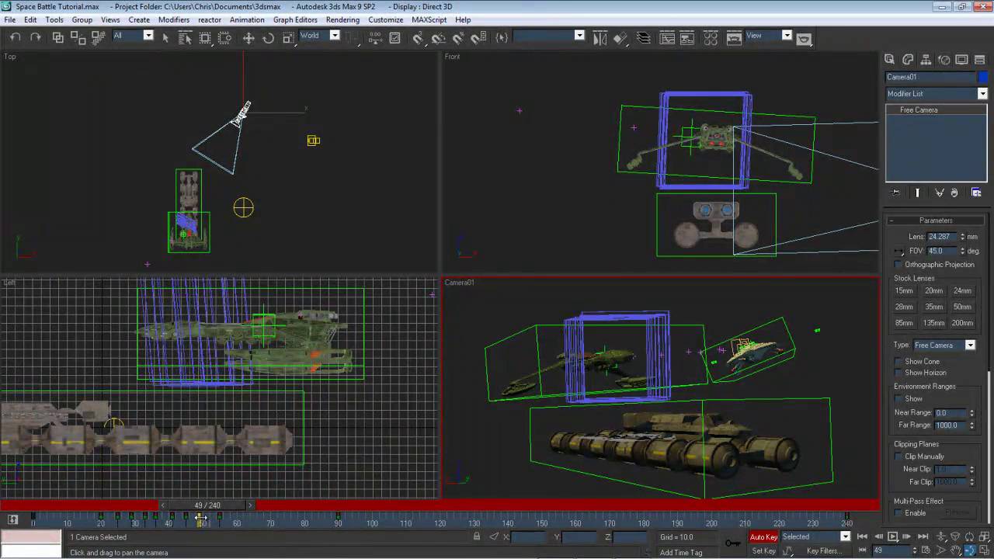
Pan Camera01's aim slightly at frame 57 to extend the shake, and turn off Auto Key
drag(215, 505, 246, 504)
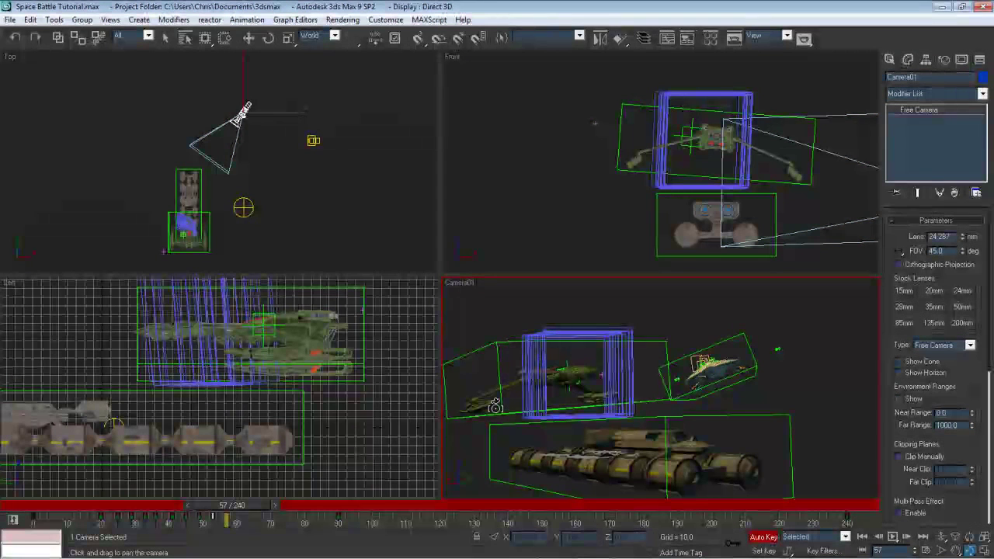
drag(494, 407, 495, 406)
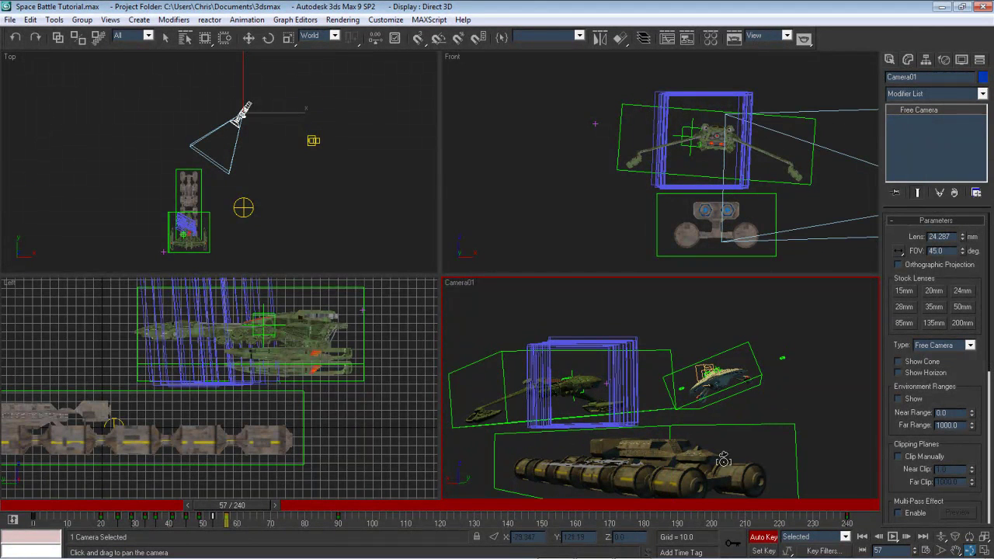
click(771, 537)
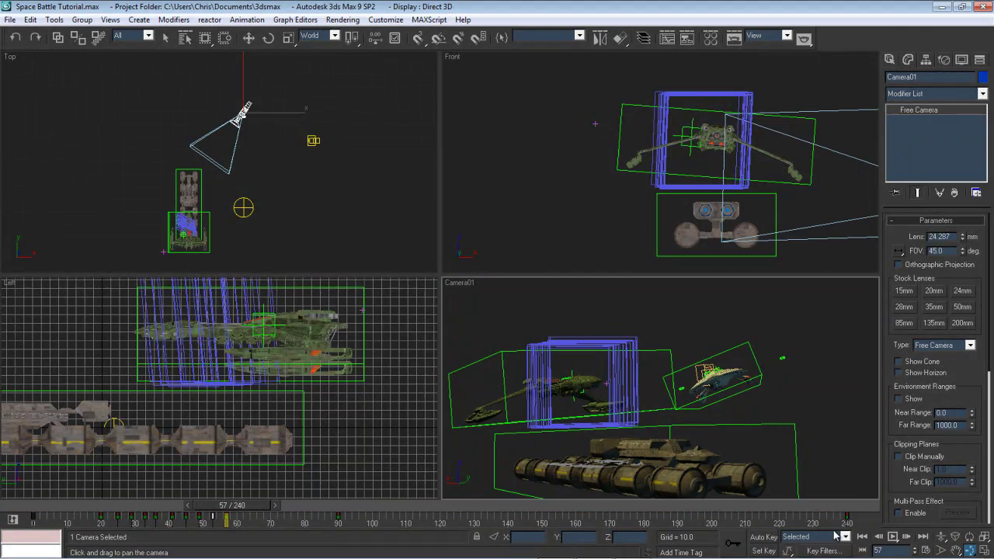
Play the animation repeatedly from the start to review the camera shake and fly-past, and stop playback
click(893, 537)
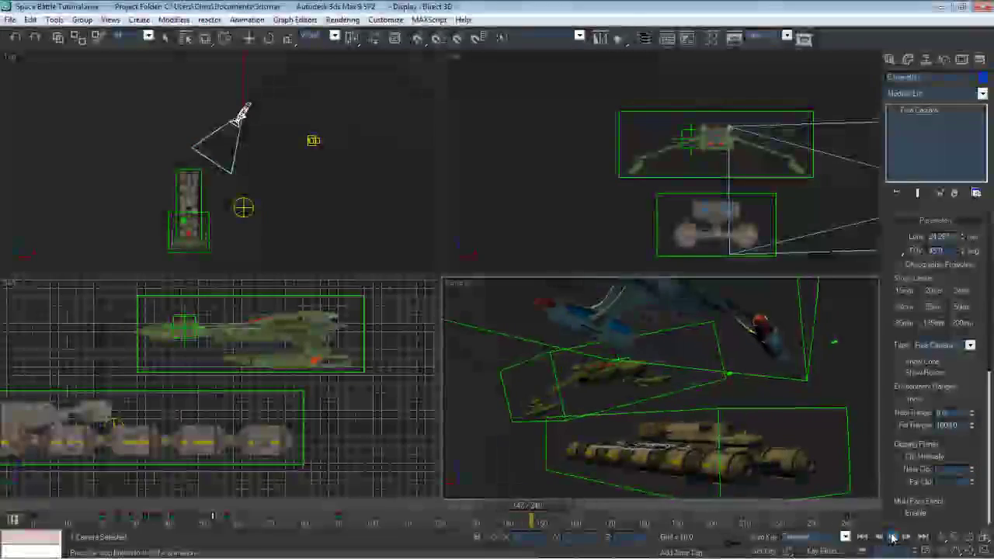
click(892, 537)
click(863, 538)
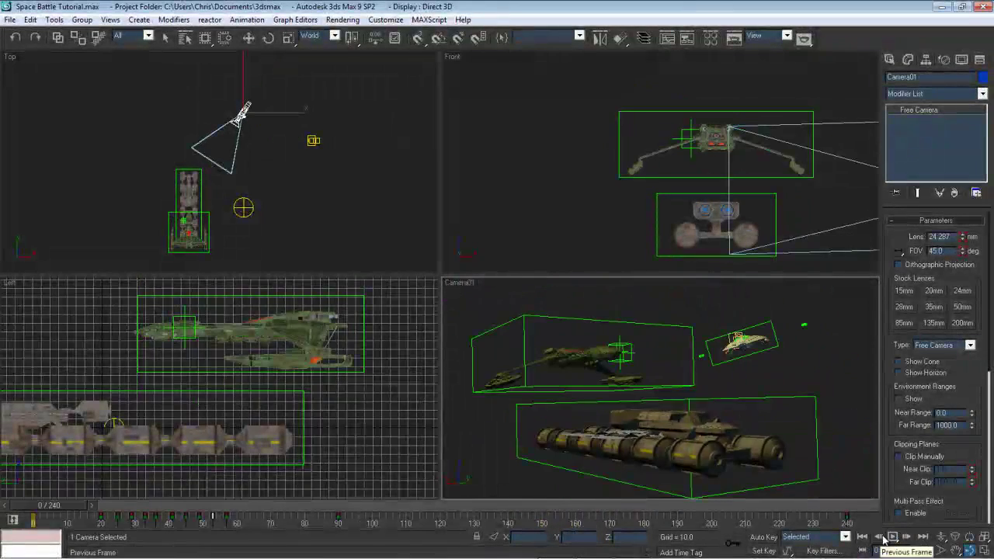
click(892, 537)
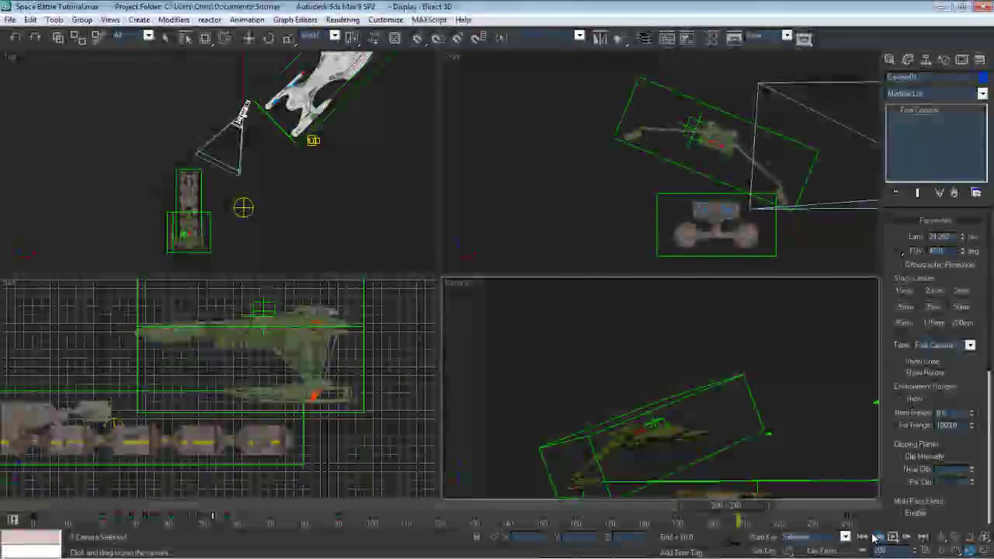
click(876, 538)
click(863, 537)
click(893, 536)
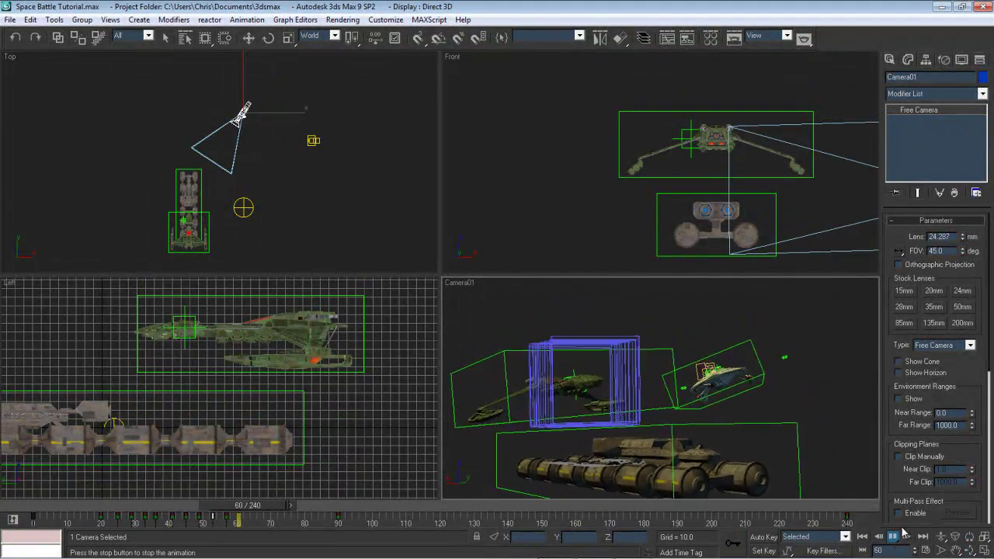
click(969, 551)
Show the safe frame in the Camera01 view
right_click(463, 284)
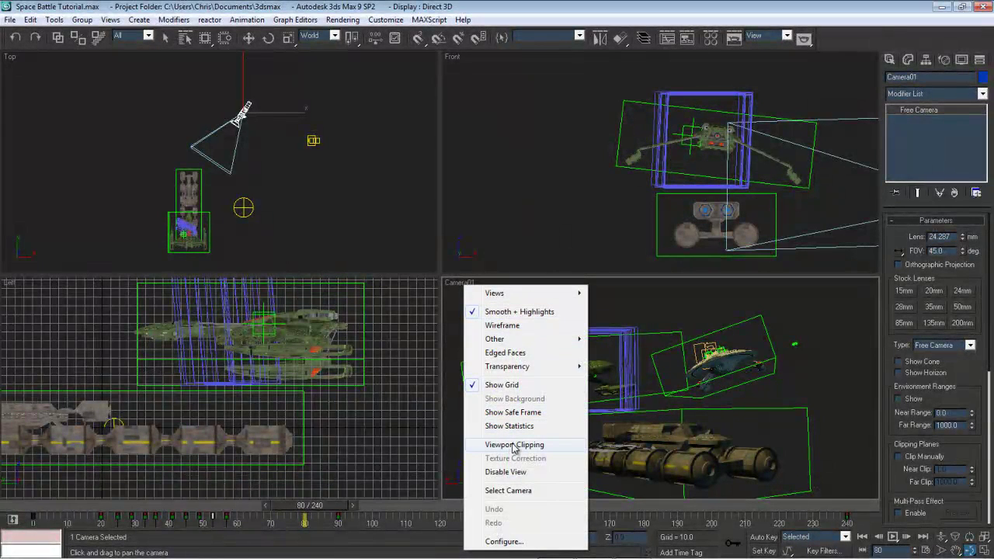
click(499, 413)
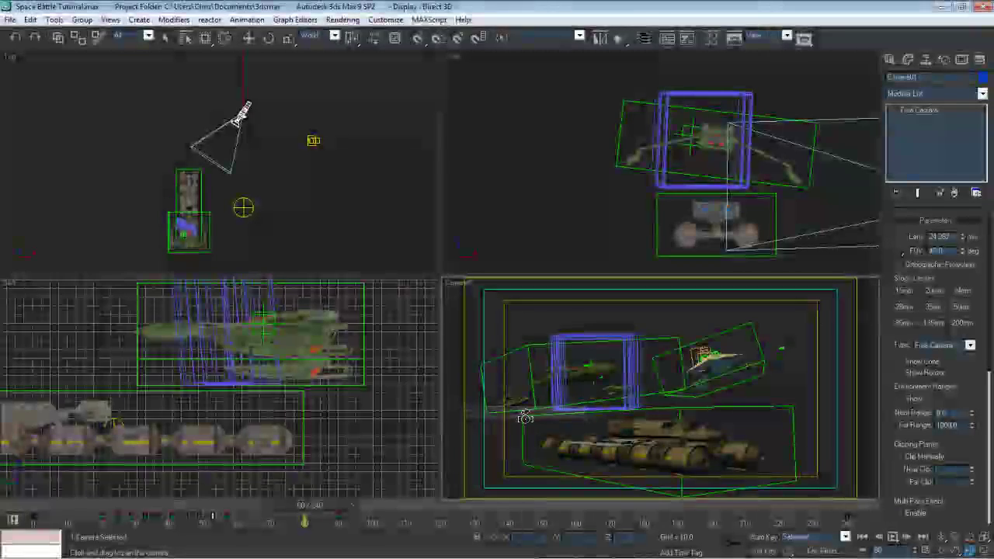
Play the animation from frame 0 to check the framing within the safe frame, and save the scene
click(862, 537)
click(892, 538)
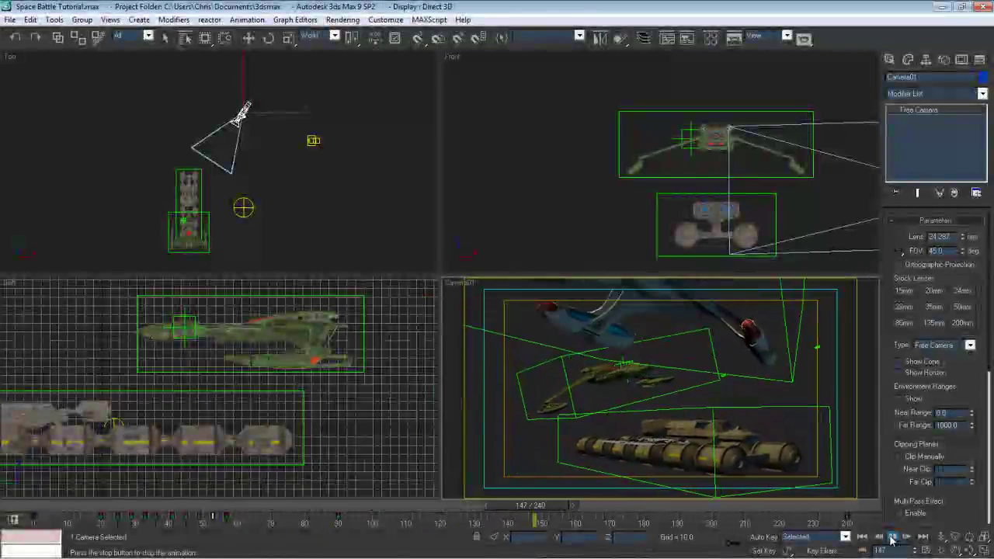
click(893, 537)
click(893, 538)
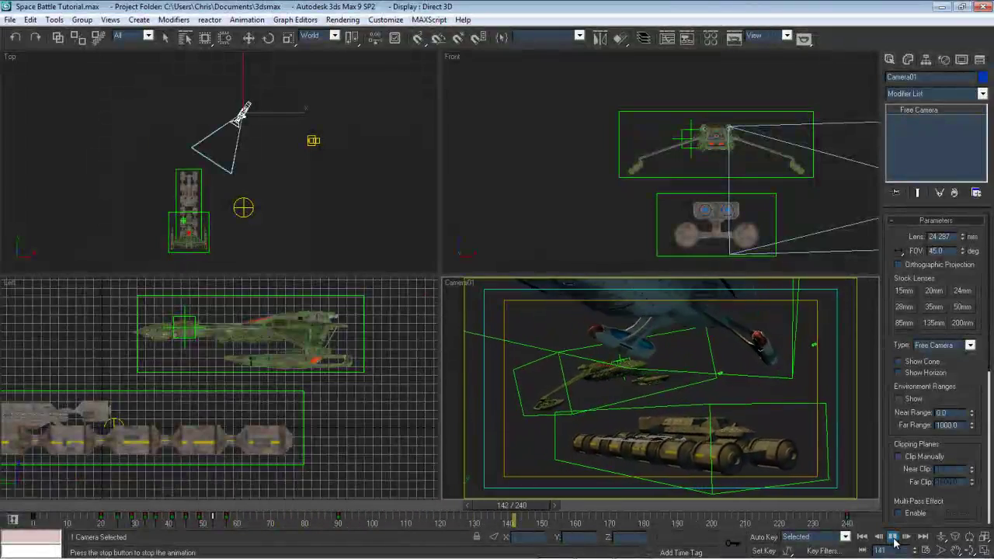
click(893, 537)
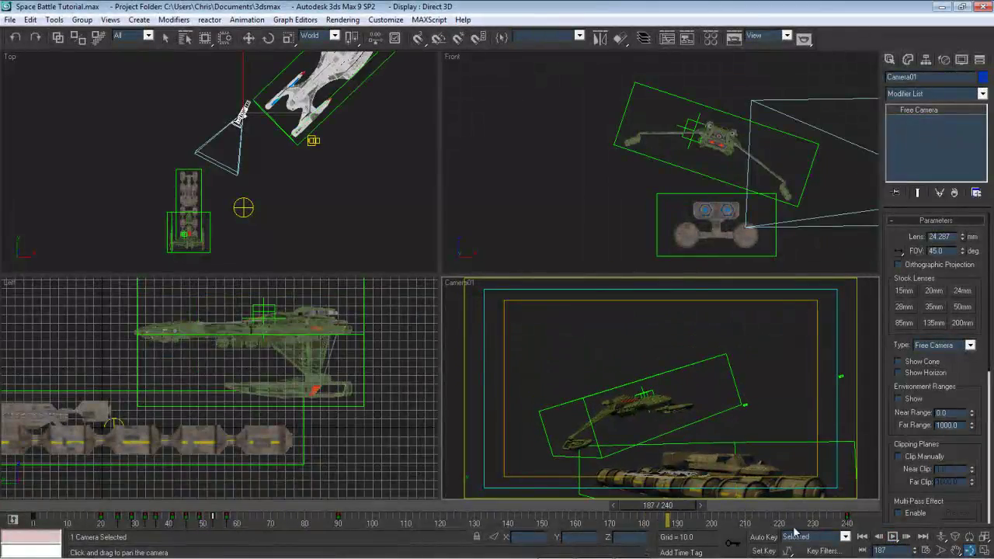
key(ctrl+s)
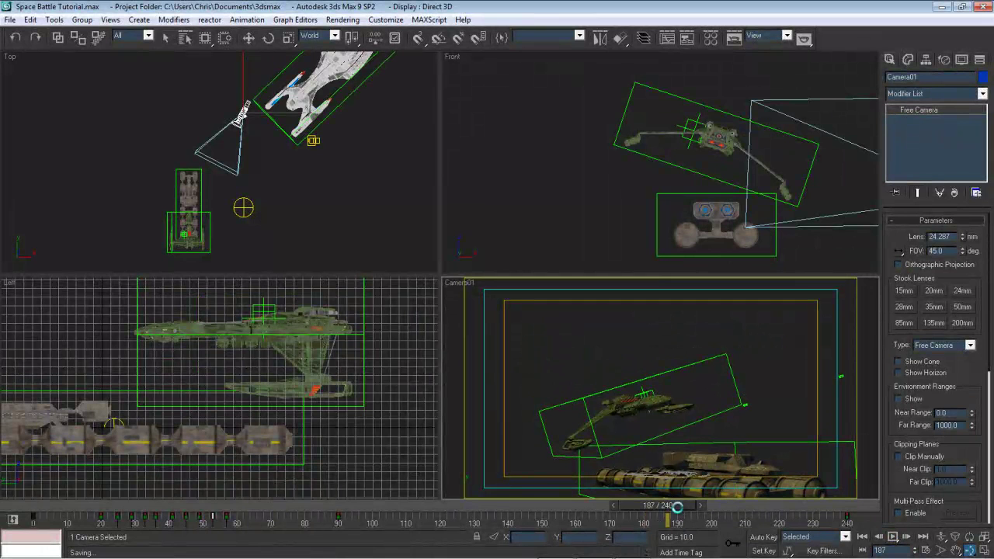
Scrub through the second half of the timeline to examine the Argonaut's fly-past and the framing of the closing frames
drag(677, 506, 834, 532)
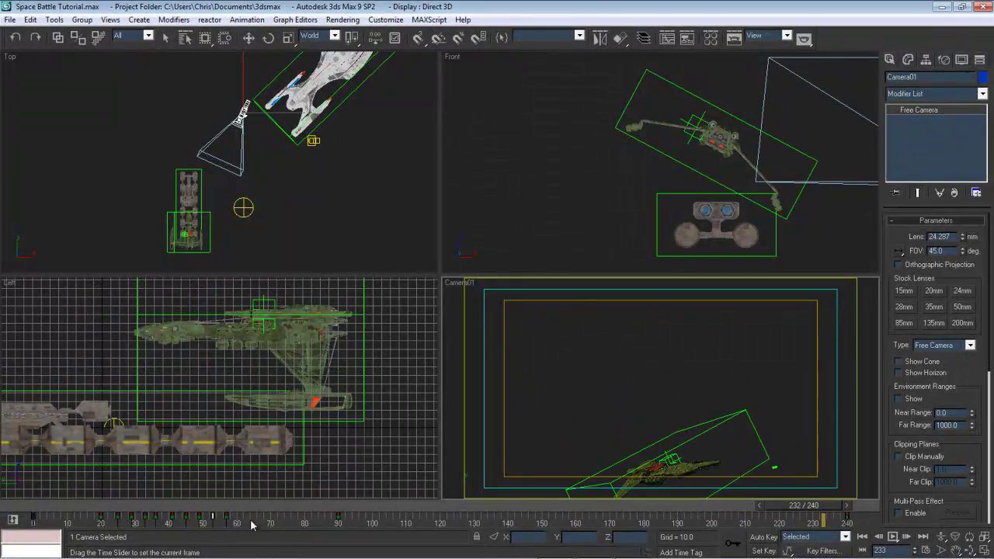
drag(239, 521, 585, 537)
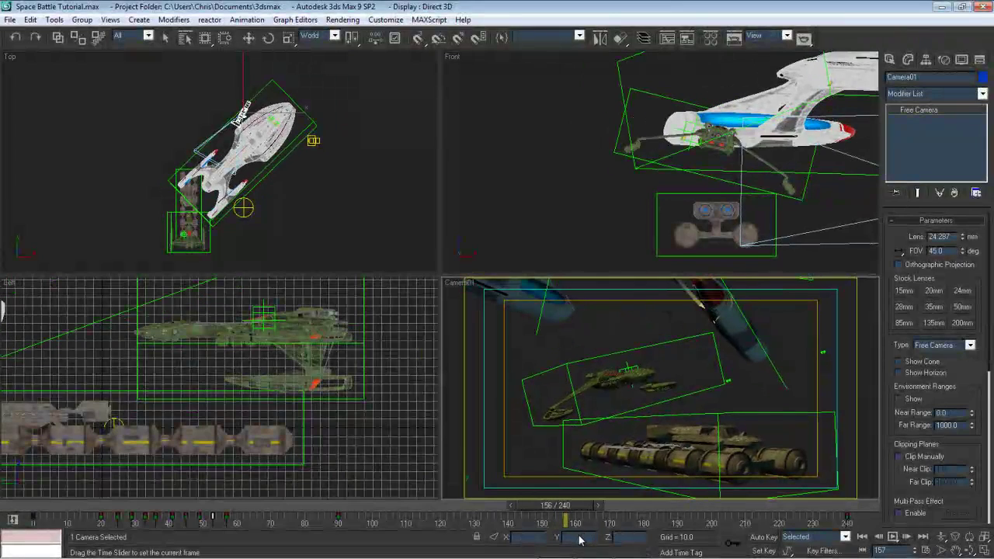
key(comma)
key(comma)
key(comma)
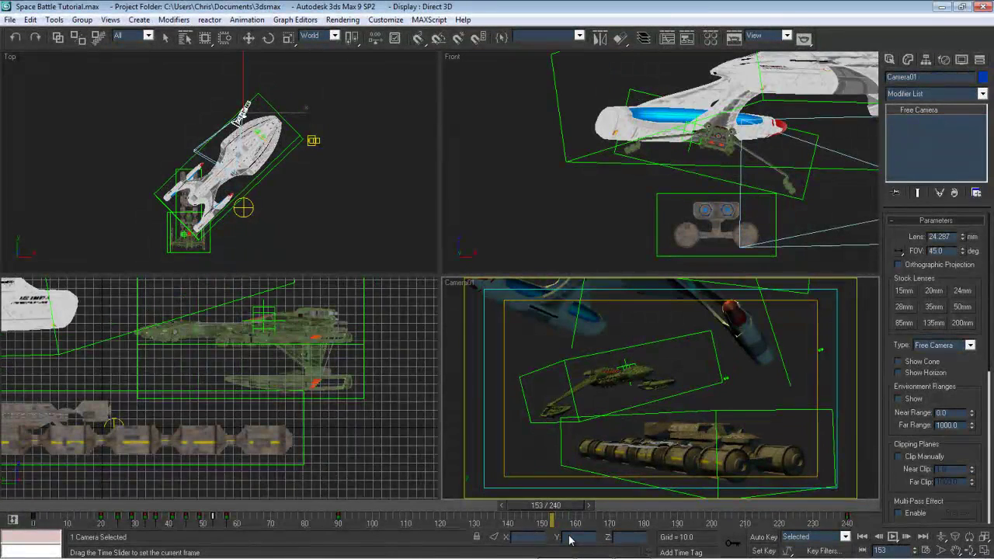
drag(569, 540, 682, 507)
key(comma)
key(comma)
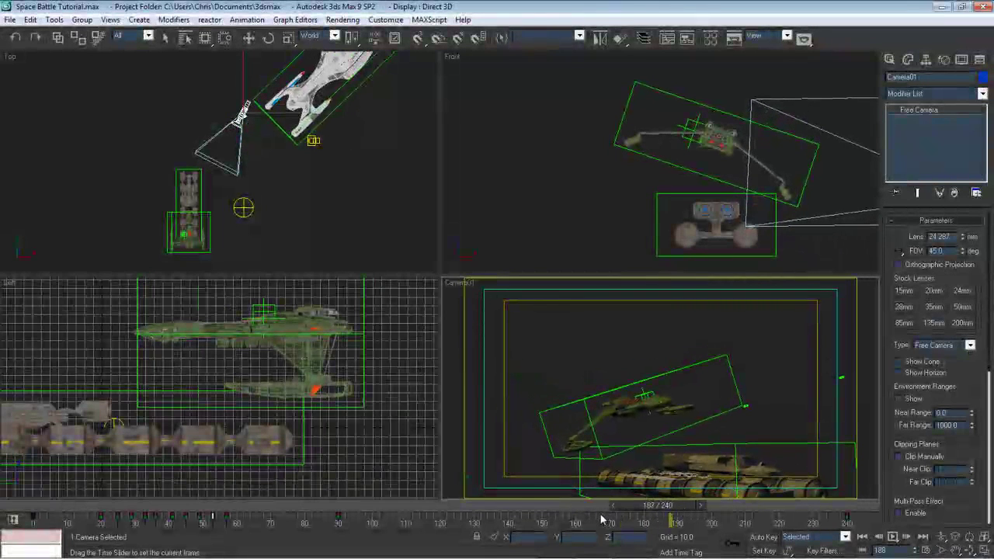
drag(601, 515, 806, 507)
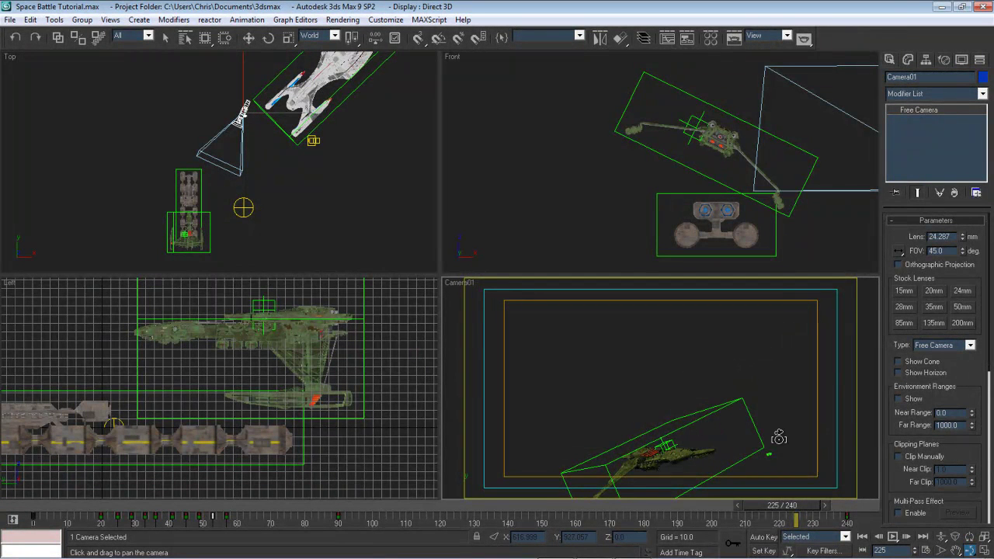
Play the animation again from frame 0, stop it, and scrub around frame 190 to inspect the camera framing
click(248, 38)
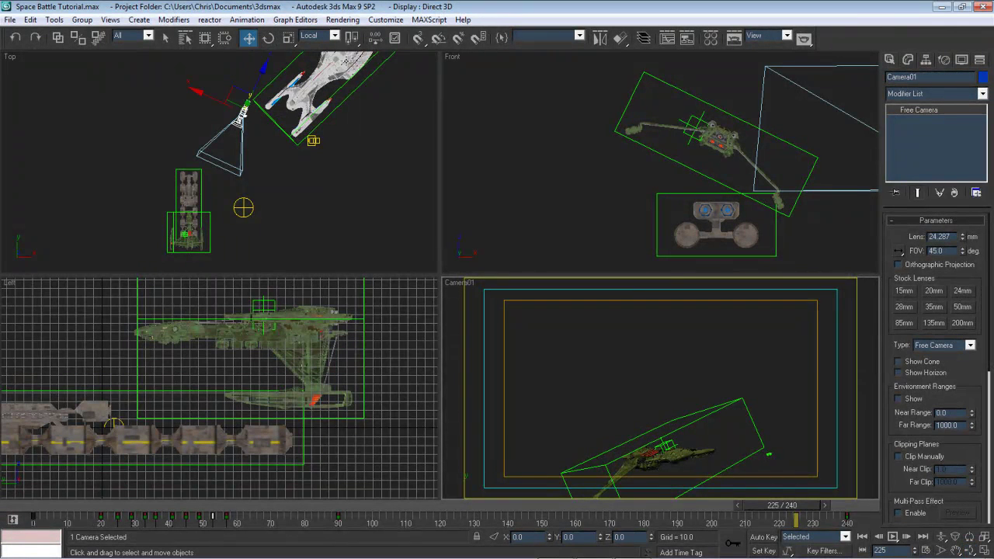
click(861, 537)
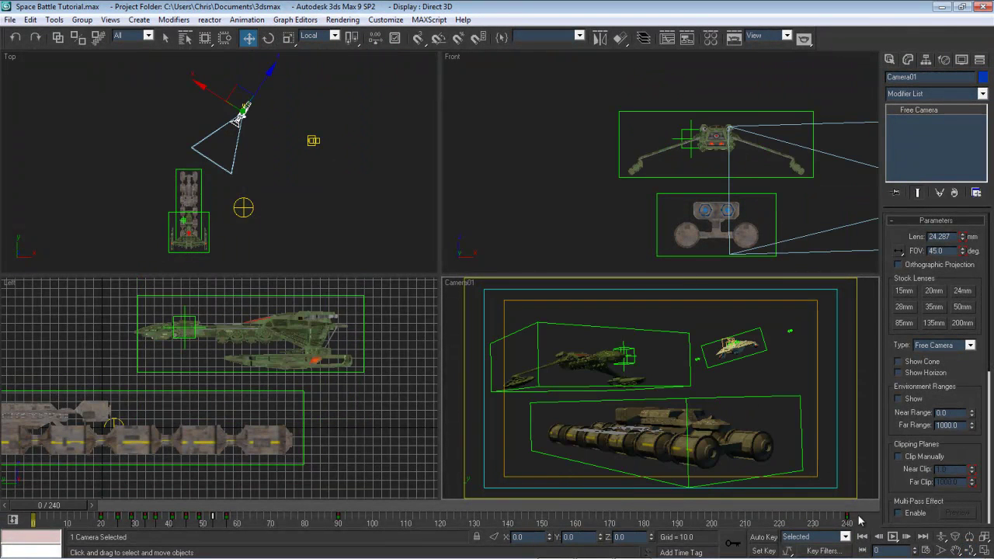
click(893, 536)
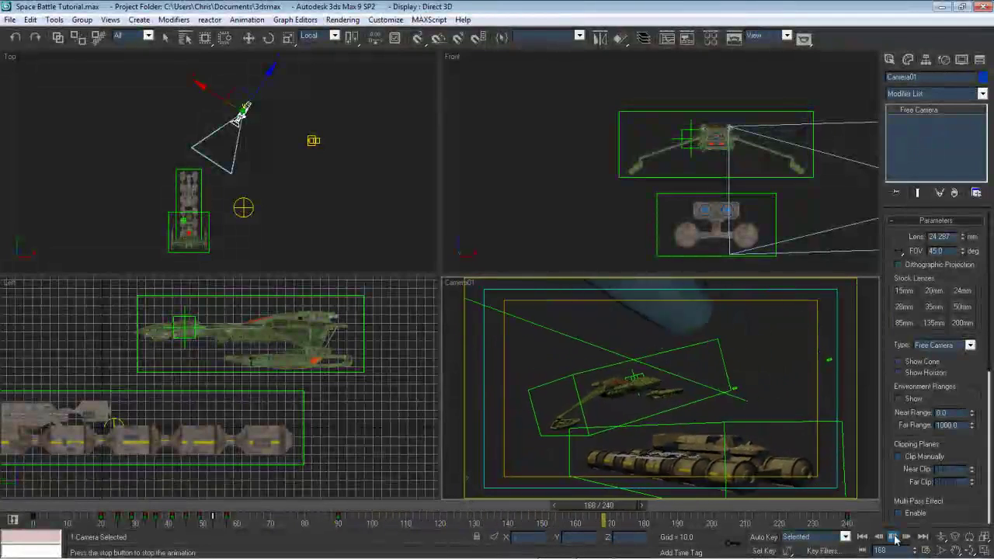
click(893, 537)
drag(663, 525, 657, 522)
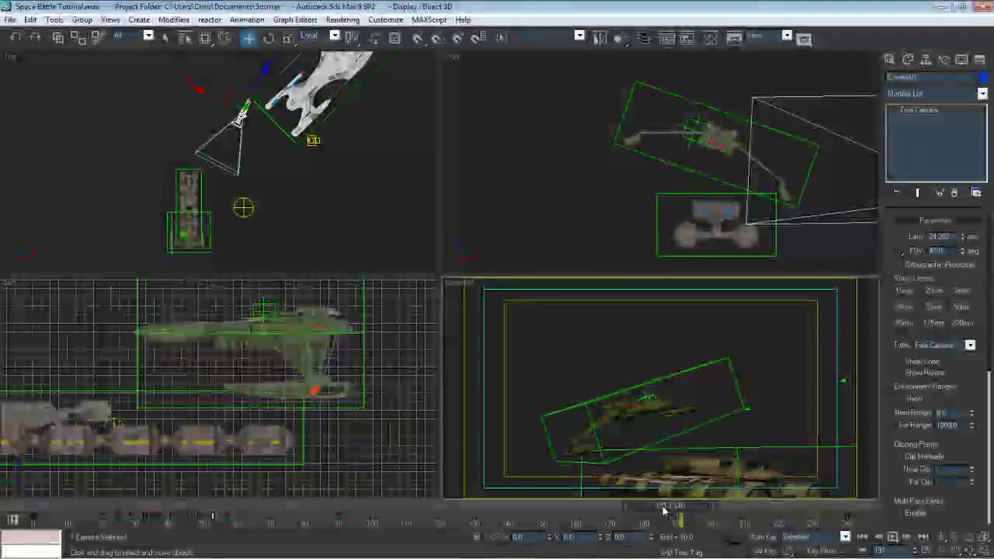
click(12, 506)
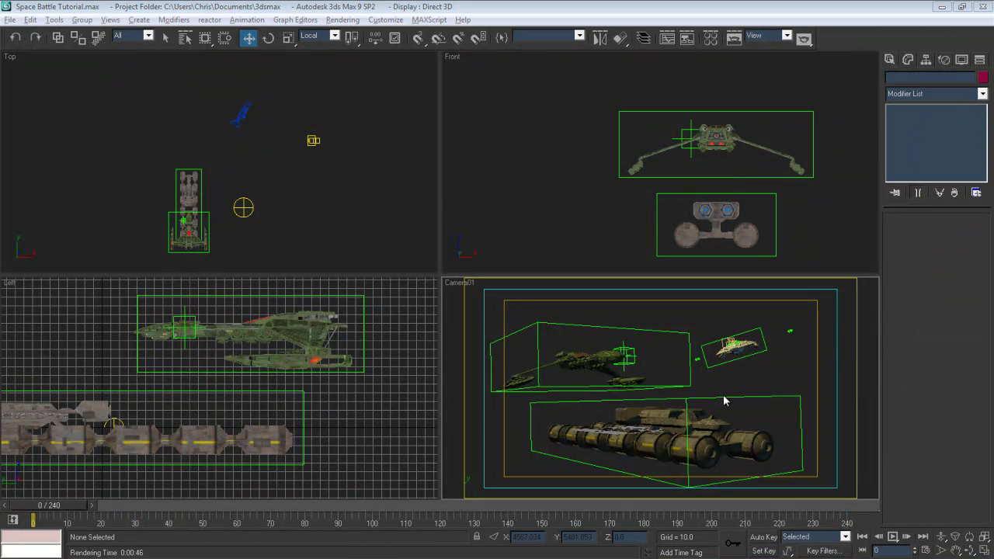
Select the cargo ship's dummy, go to frame 20, and enable Set Key mode with Position and Rotation key filters
click(725, 396)
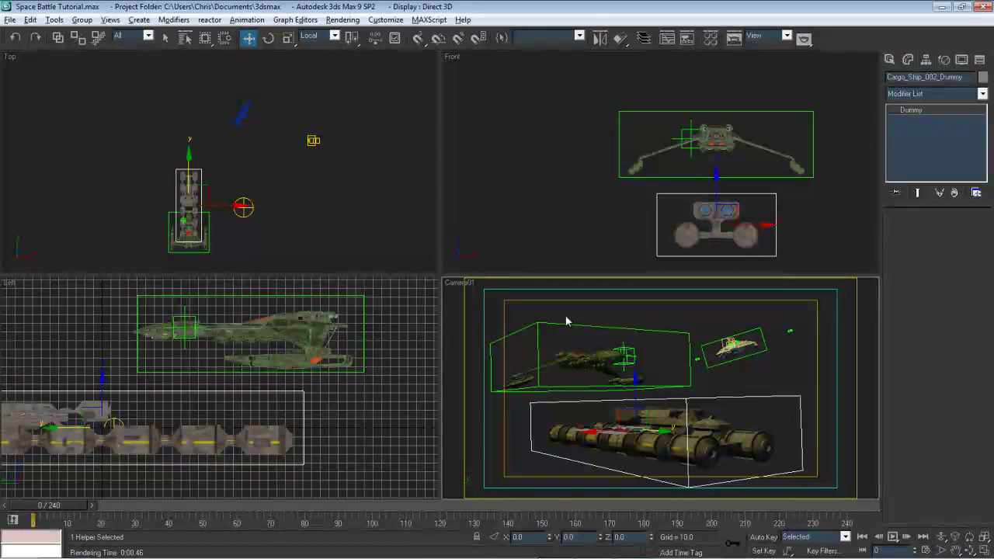
drag(43, 511, 115, 510)
key(w)
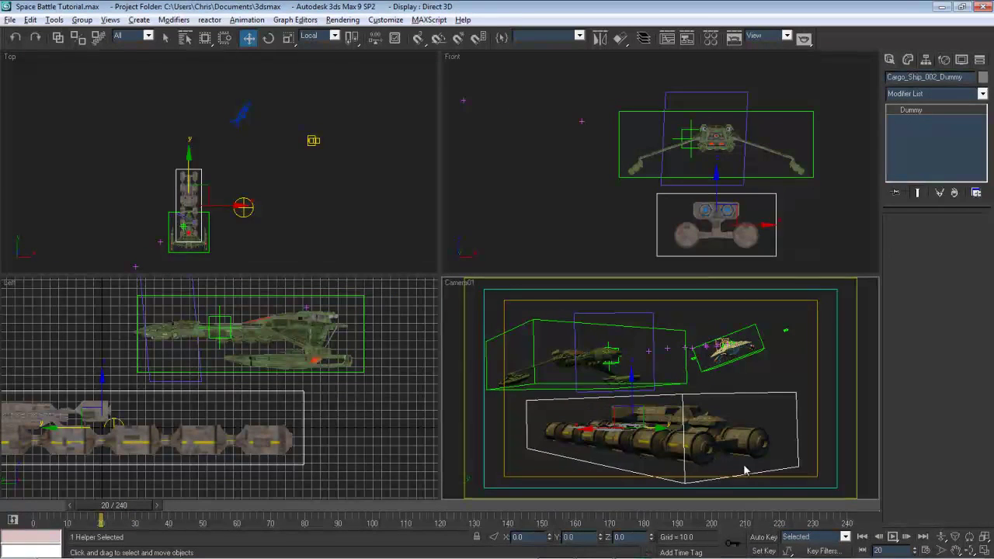
click(764, 552)
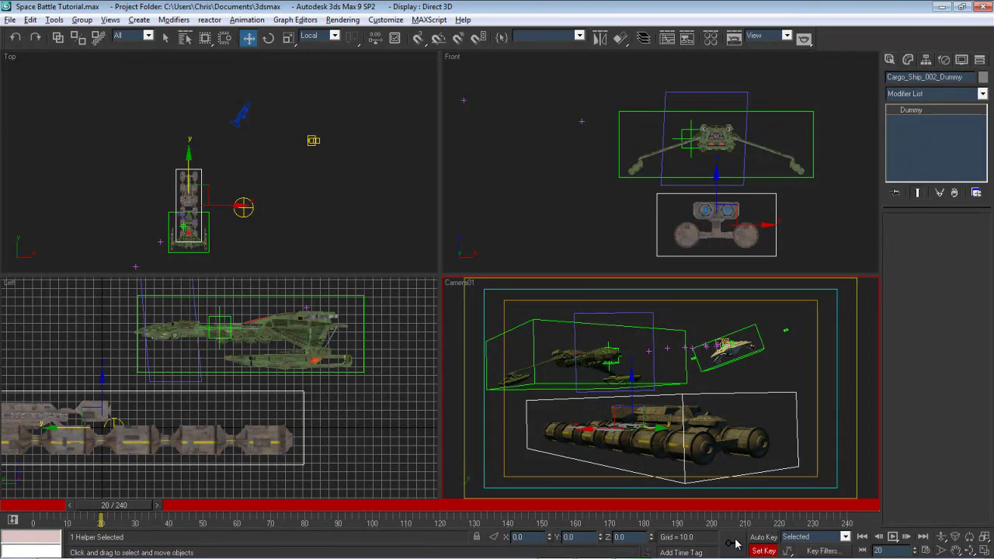
click(822, 551)
click(794, 429)
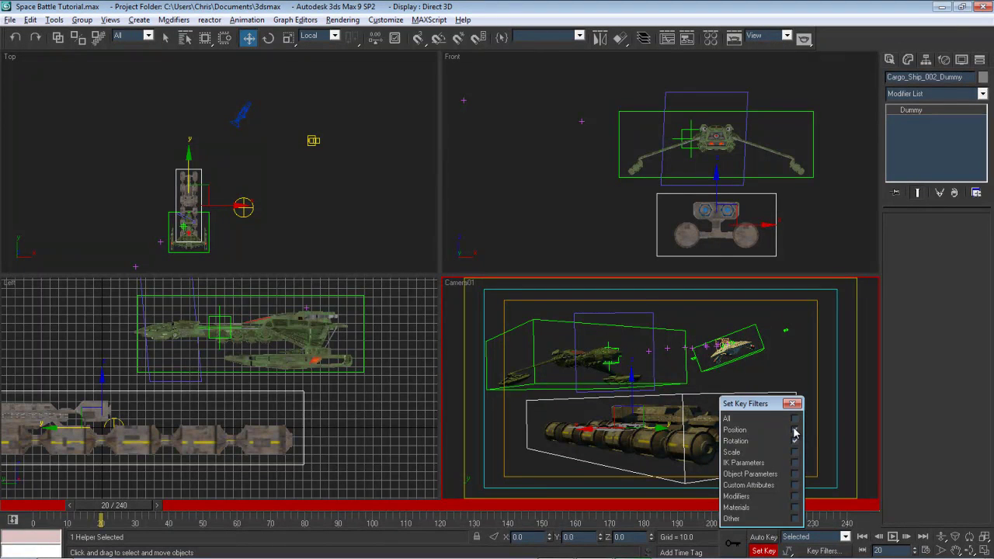
click(792, 404)
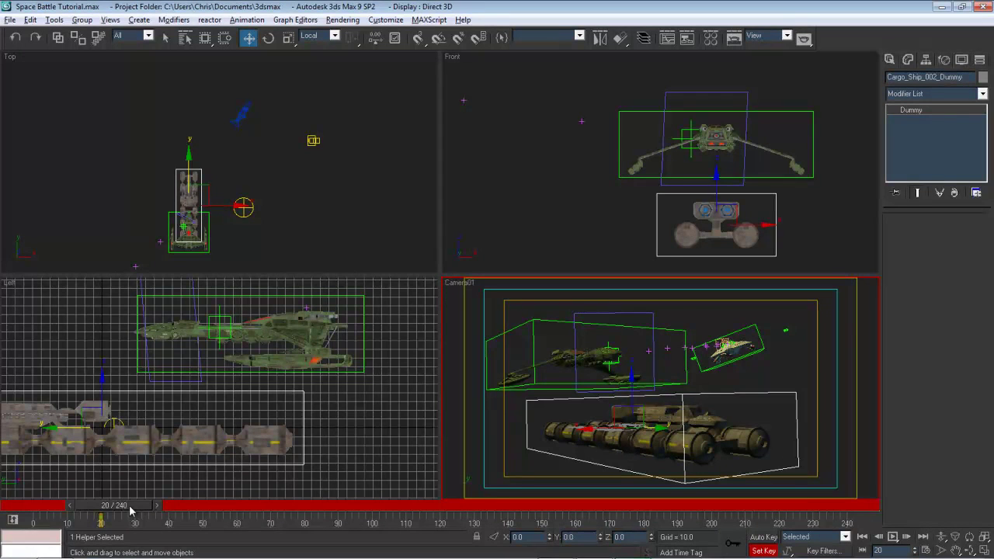
Set a key for the cargo ship's dummy at frame 20 and move the time to frame 24
drag(129, 507, 152, 508)
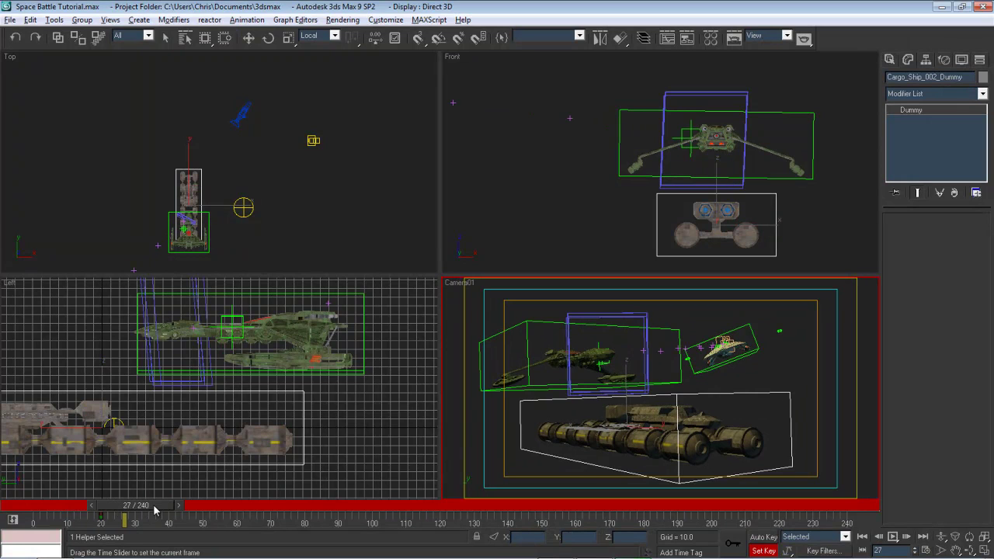
drag(153, 505, 156, 505)
click(248, 38)
click(268, 38)
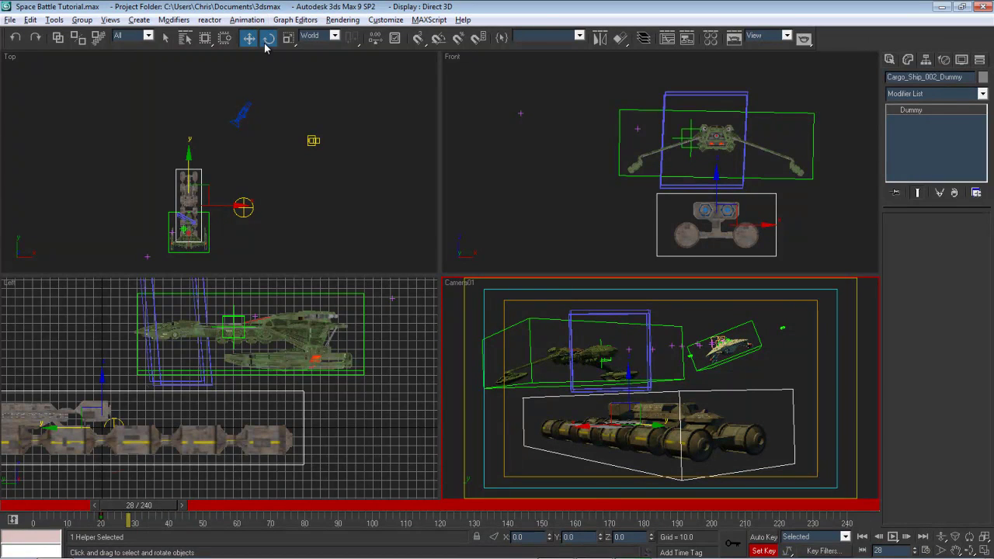
click(249, 38)
drag(153, 508, 142, 508)
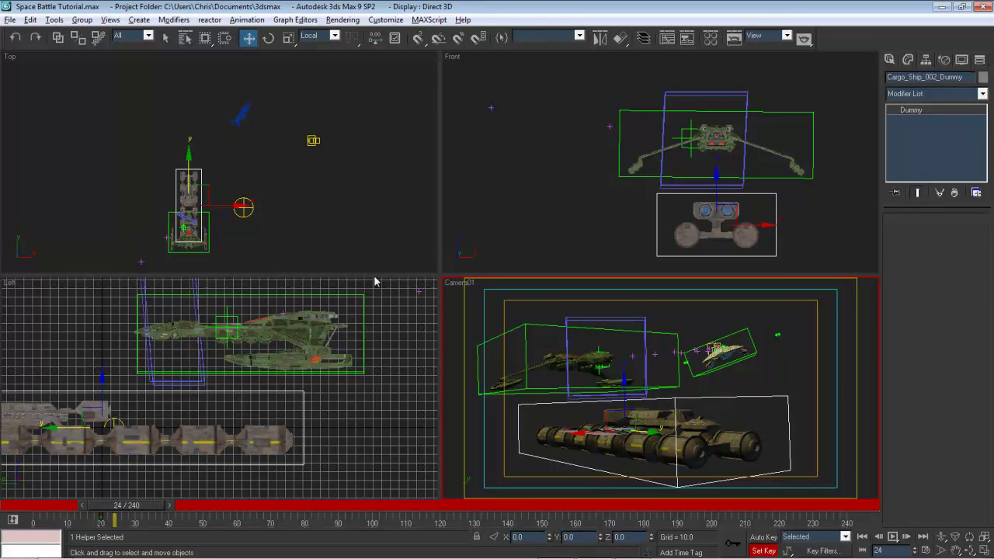
Rotate the cargo ship's dummy 5 degrees about the X axis at frame 24 with Angle Snap on
click(268, 38)
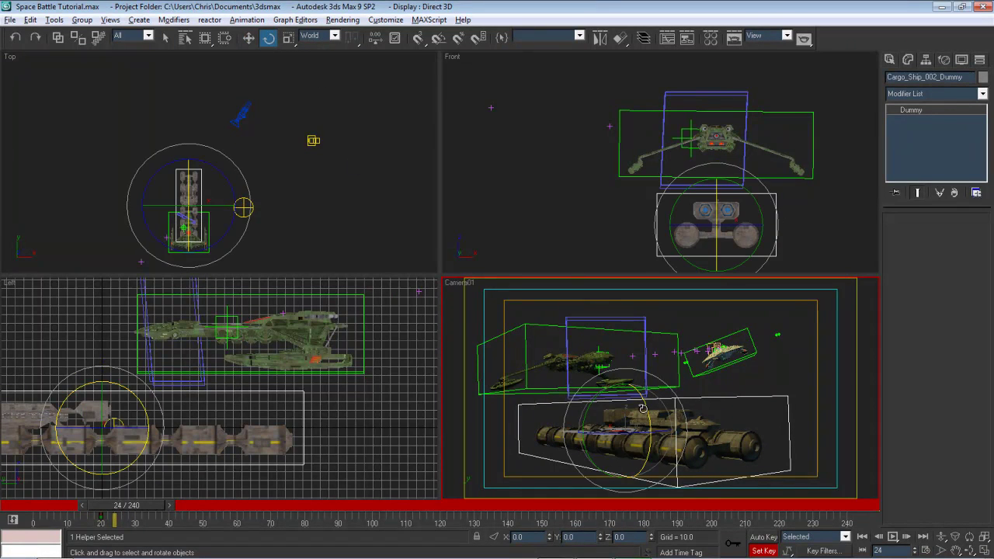
drag(643, 407, 646, 406)
key(a)
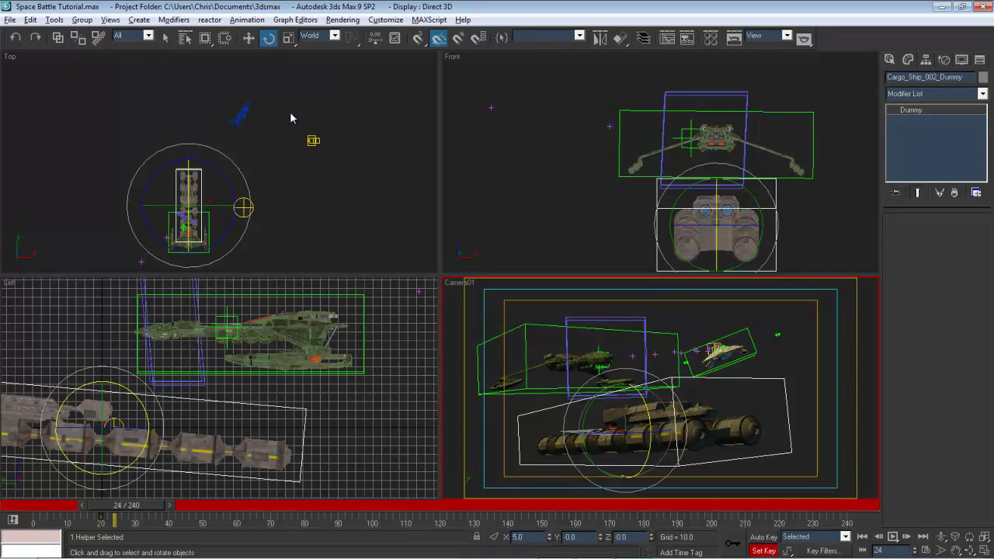
Set the Move tool's reference coordinate system to World for the cargo ship's dummy
click(249, 38)
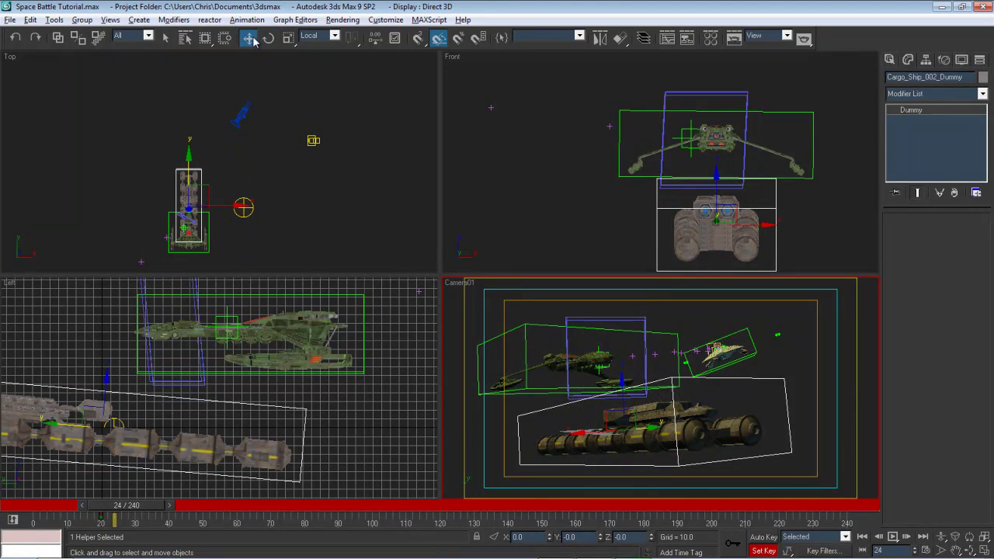
click(317, 37)
click(327, 68)
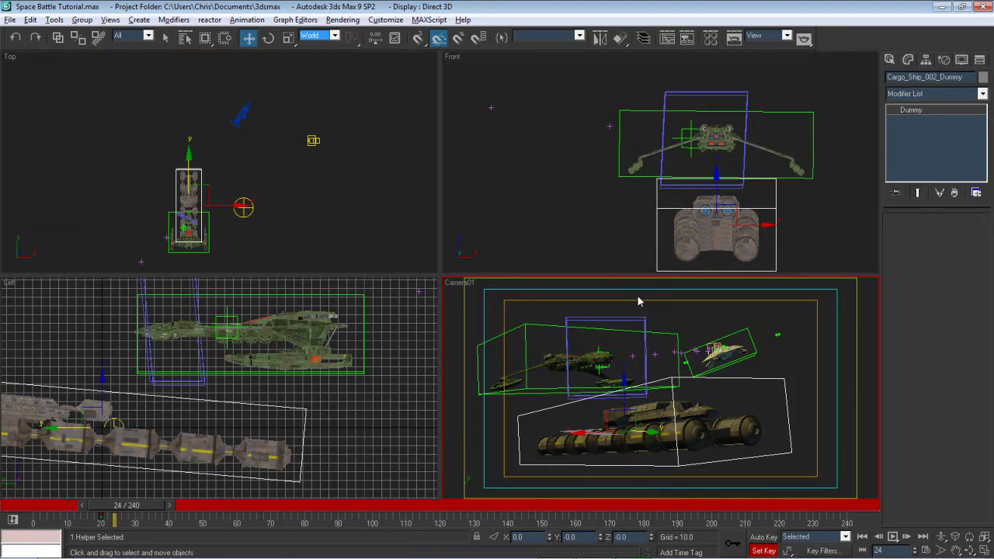
Undo the cargo ship dummy's frame 24 changes, enable Auto Key, and rotate it 5 degrees about the X axis at frame 24
drag(623, 379, 622, 386)
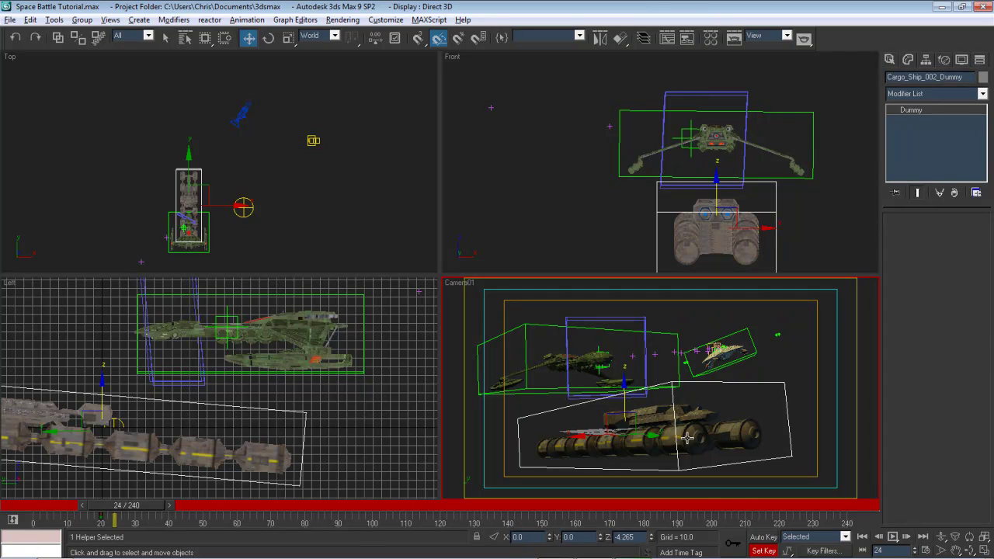
key(ctrl+z)
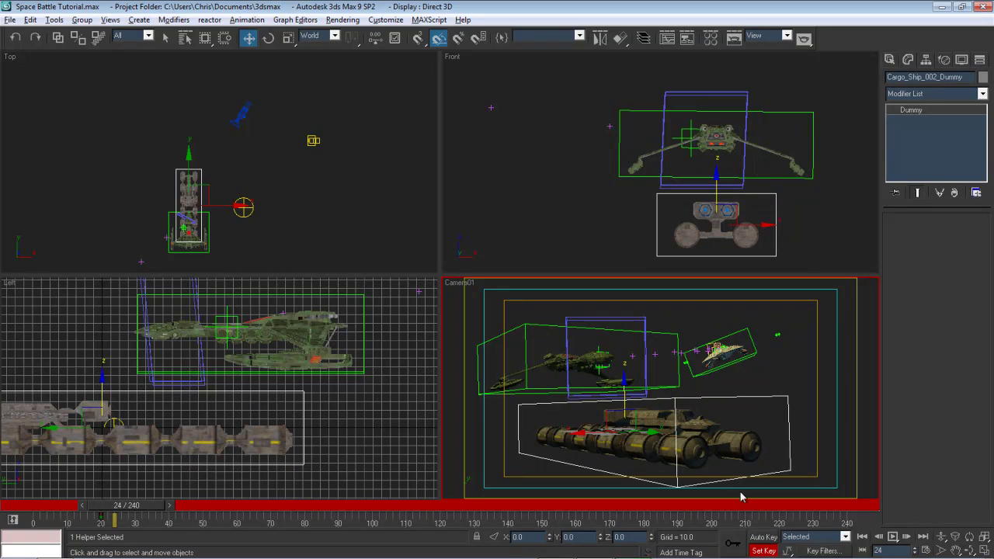
click(762, 537)
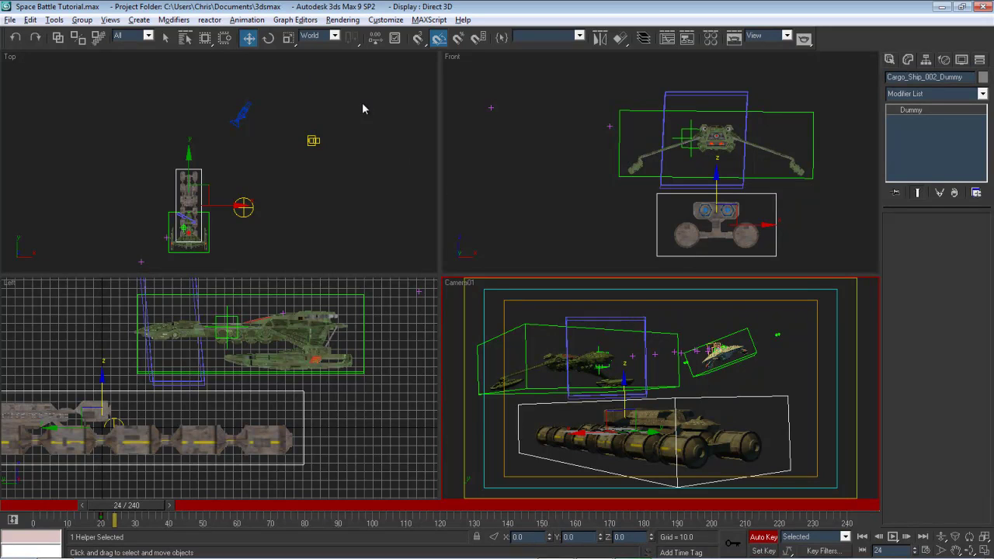
click(268, 39)
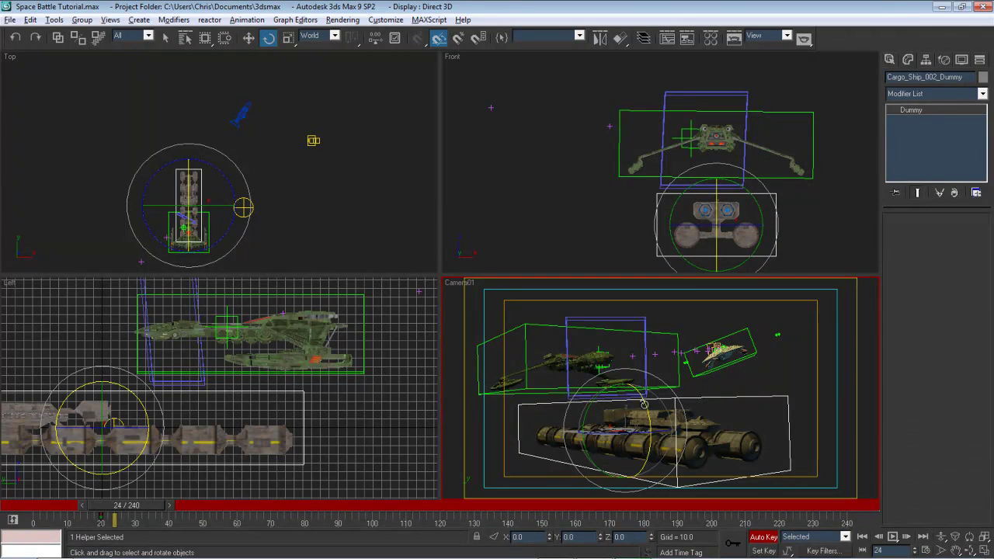
drag(645, 403, 643, 400)
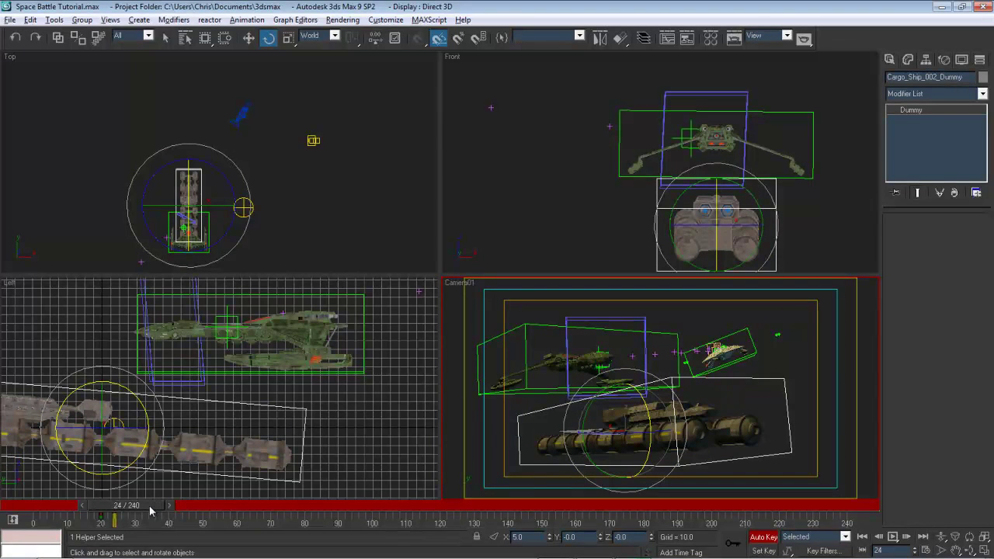
At frame 28, rotate the cargo ship's dummy back to level and move it to about Y 7.9 and Z -19.9
drag(149, 506, 163, 505)
key(e)
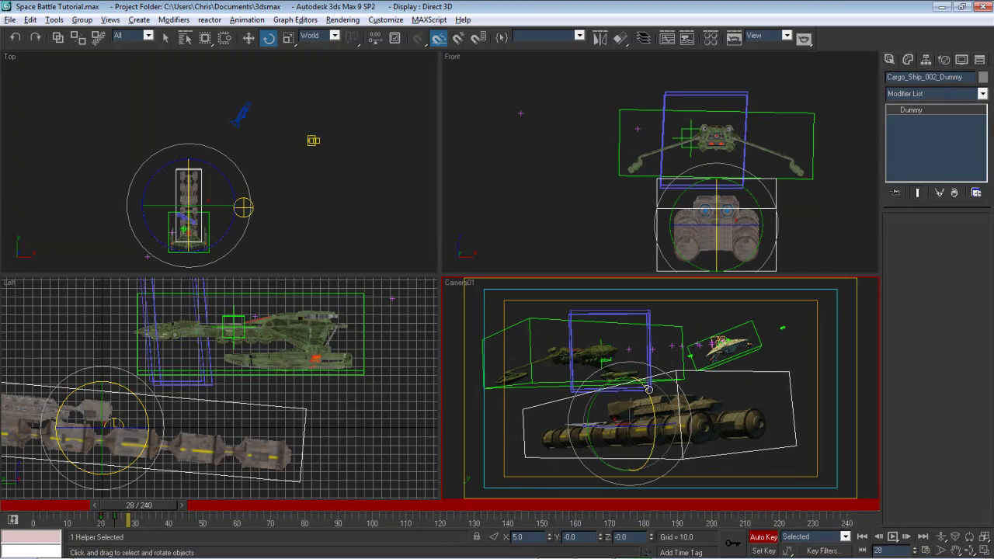
drag(650, 390, 653, 399)
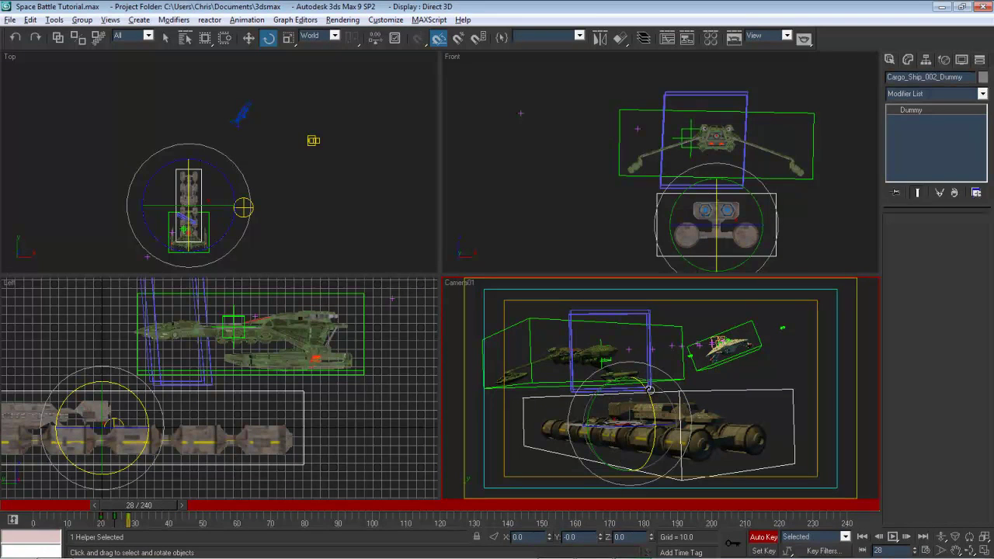
click(253, 39)
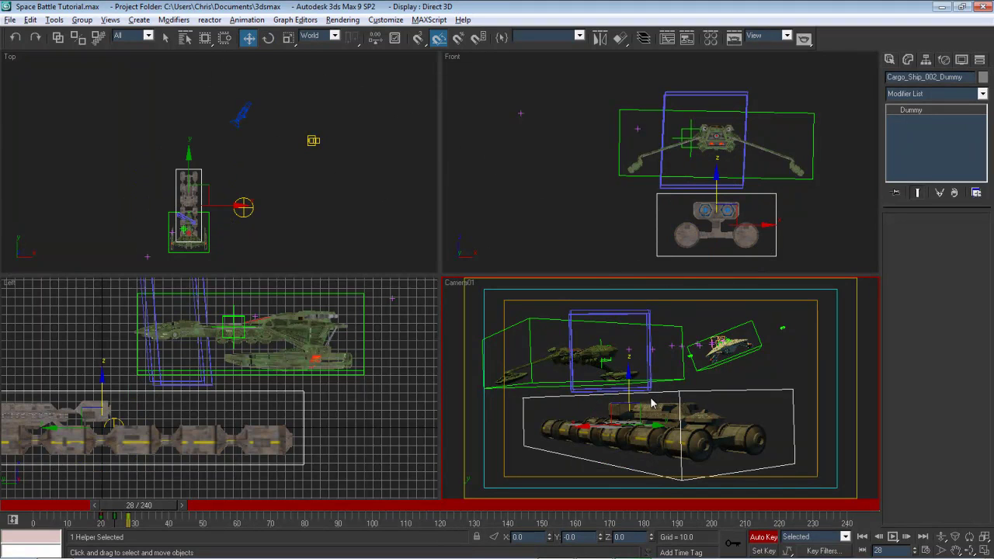
drag(637, 404, 641, 420)
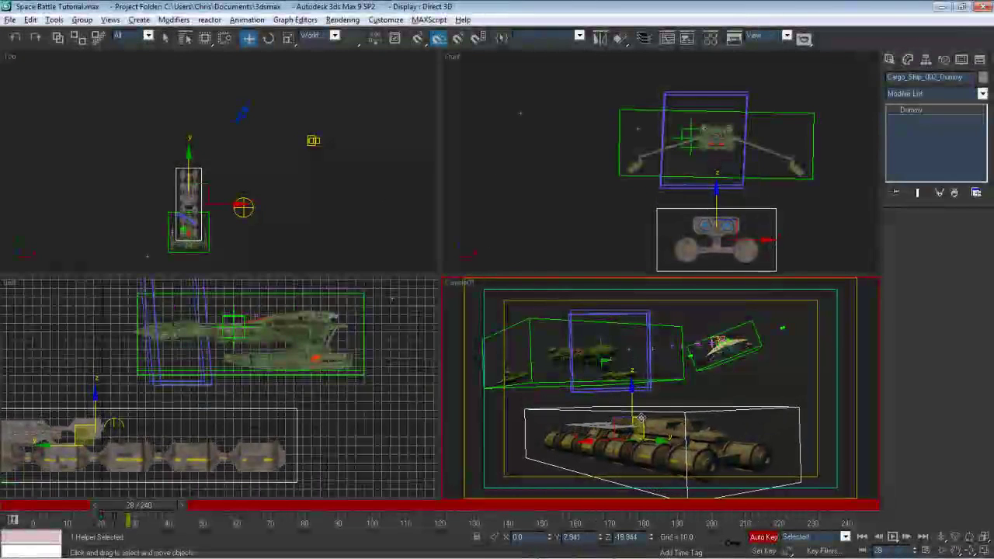
Shift the cargo ship dummy's frame 28 key to frame 32 and move the time to frame 40
mouse_move(121, 506)
mouse_down()
mouse_move(90, 511)
mouse_move(144, 515)
mouse_move(96, 516)
mouse_move(135, 518)
mouse_up()
key(w)
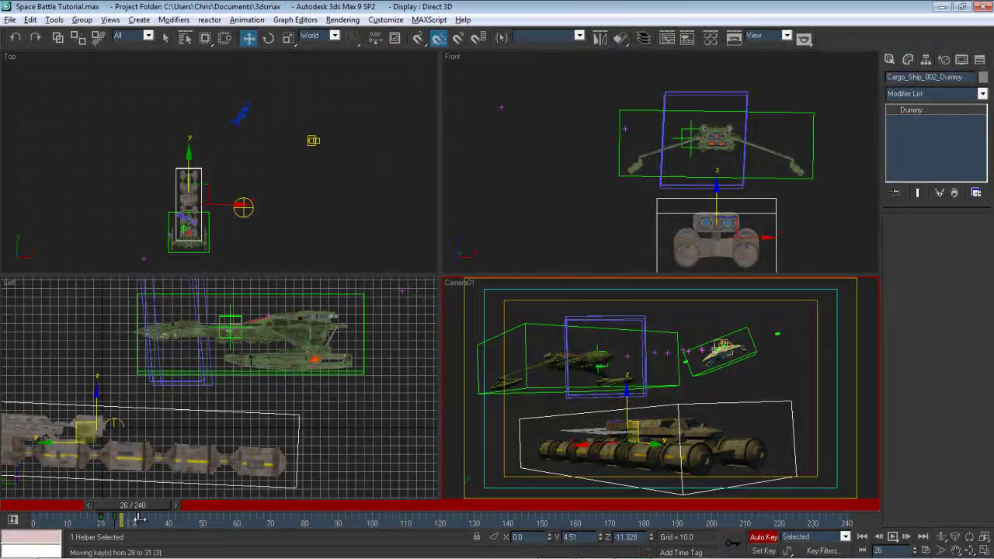
drag(133, 506, 193, 540)
key(w)
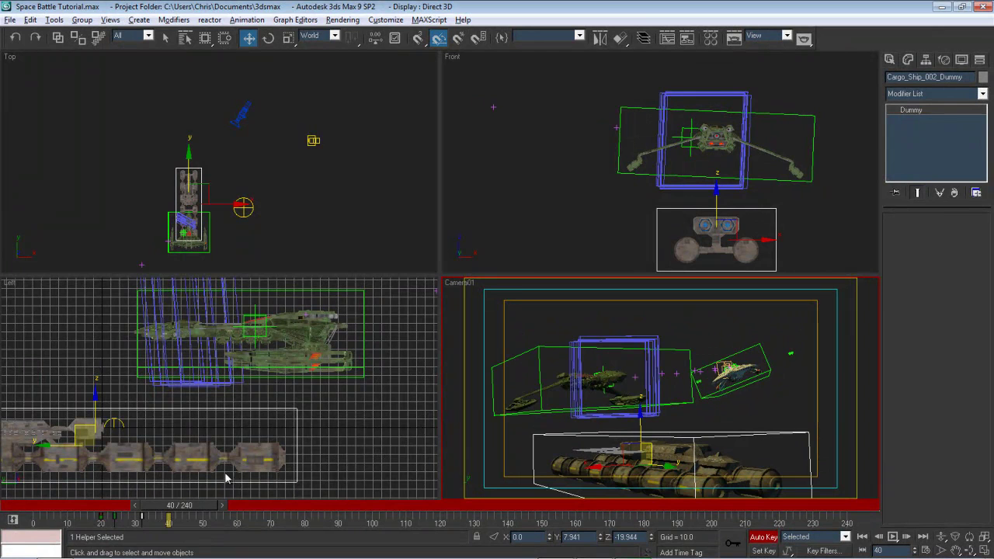
Rotate the cargo ship's dummy 5 degrees about the X axis at frame 40 and set the Rotate tool's reference coordinate system to Local
click(268, 38)
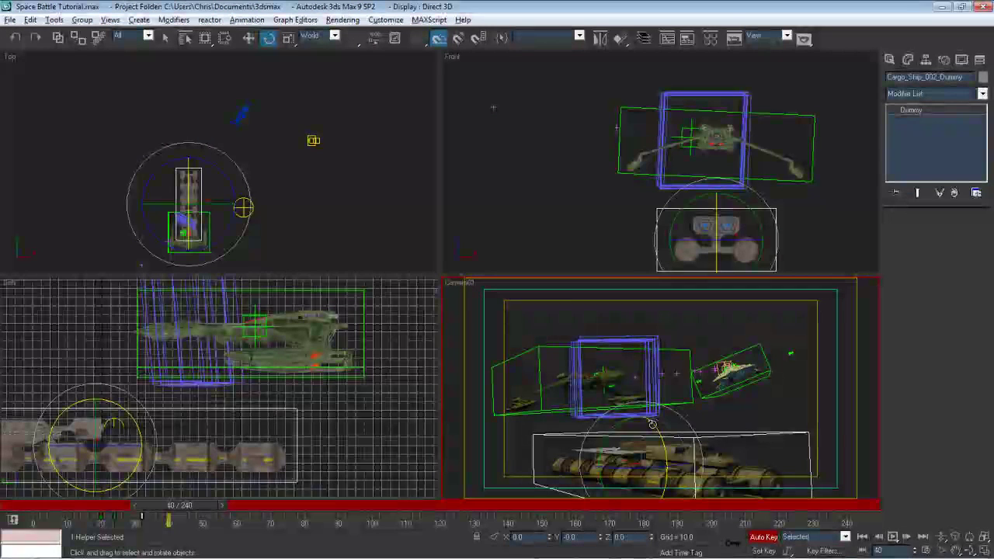
drag(653, 424, 651, 419)
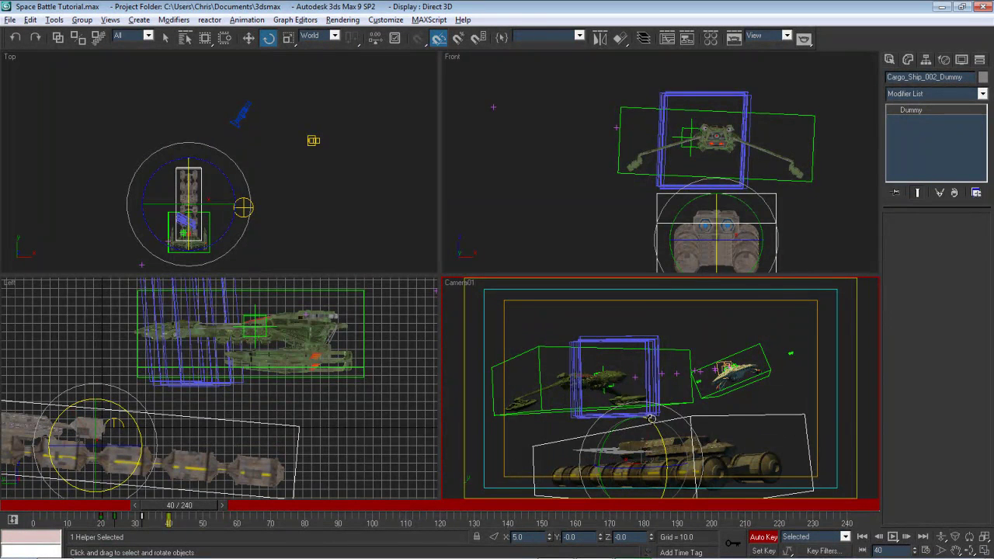
click(320, 36)
click(324, 80)
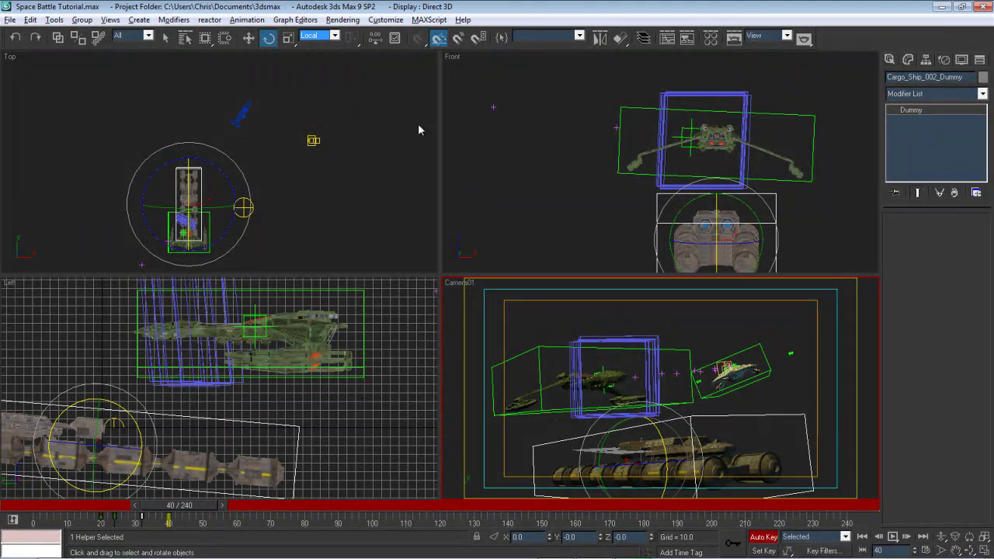
Enable Set Key mode, go to frame 80, and set the Move tool's reference coordinate system to Local
click(764, 551)
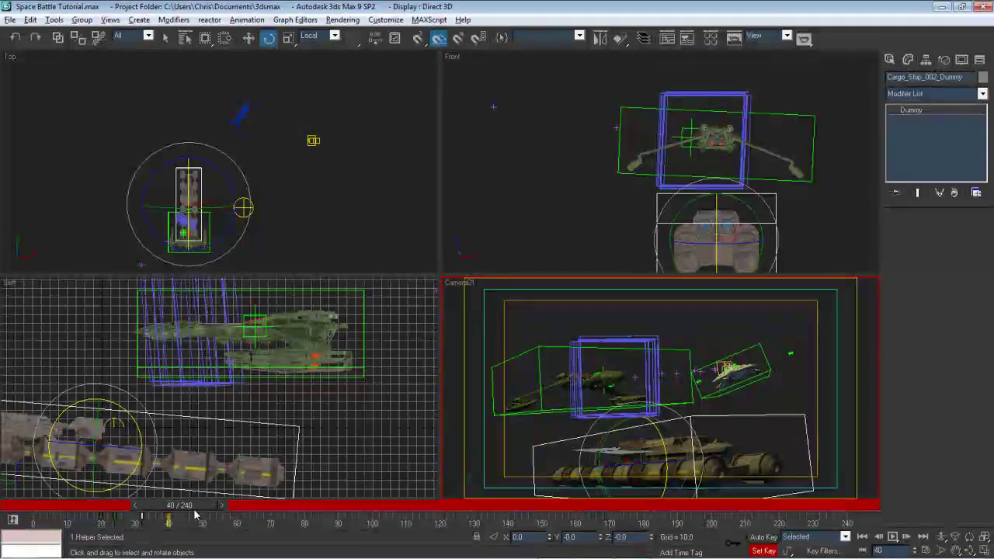
drag(197, 511, 330, 505)
key(e)
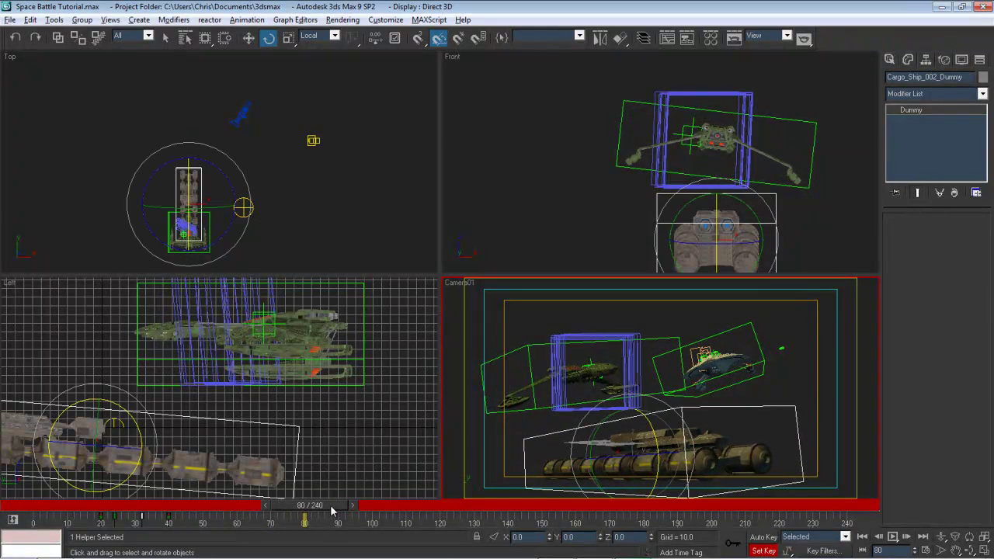
click(250, 37)
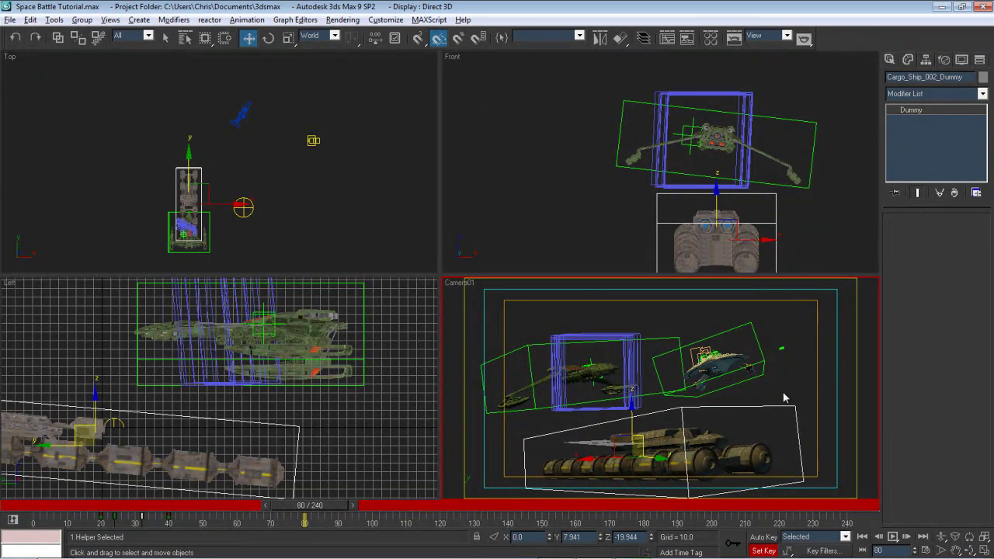
click(336, 39)
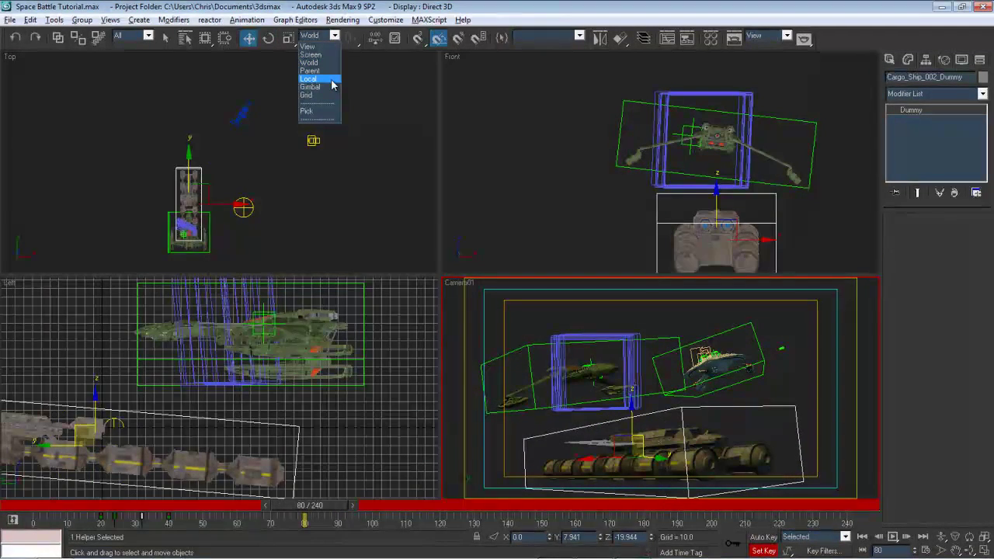
click(332, 83)
Try to move the cargo ship's dummy forward along its local Y axis at frame 80 in Set Key mode
drag(661, 455, 962, 362)
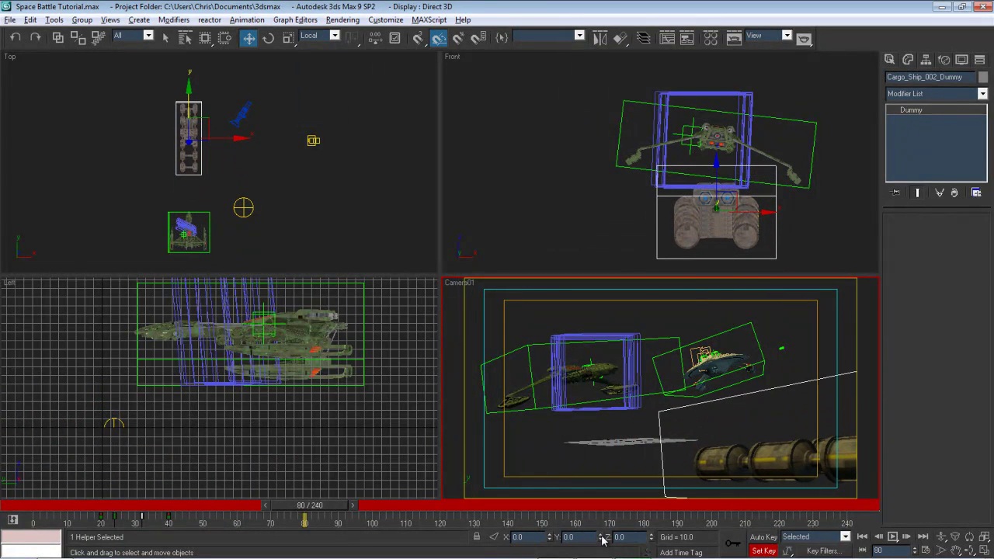
drag(602, 540, 592, 271)
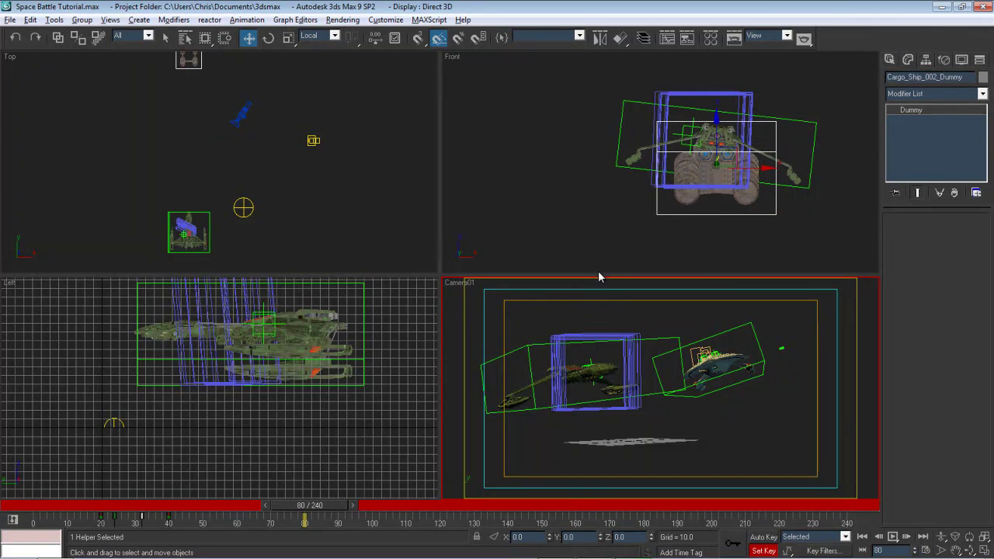
drag(335, 506, 310, 515)
key(w)
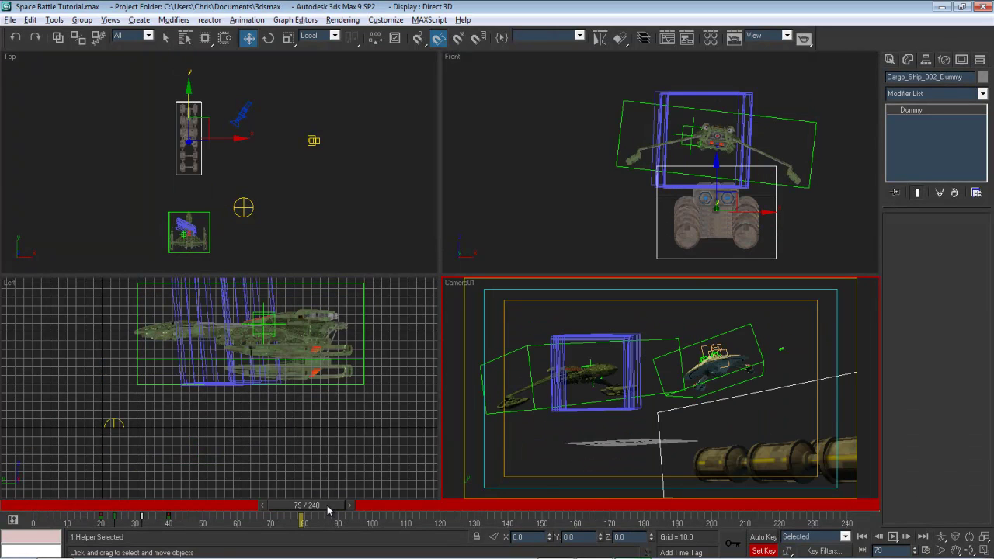
drag(326, 505, 330, 504)
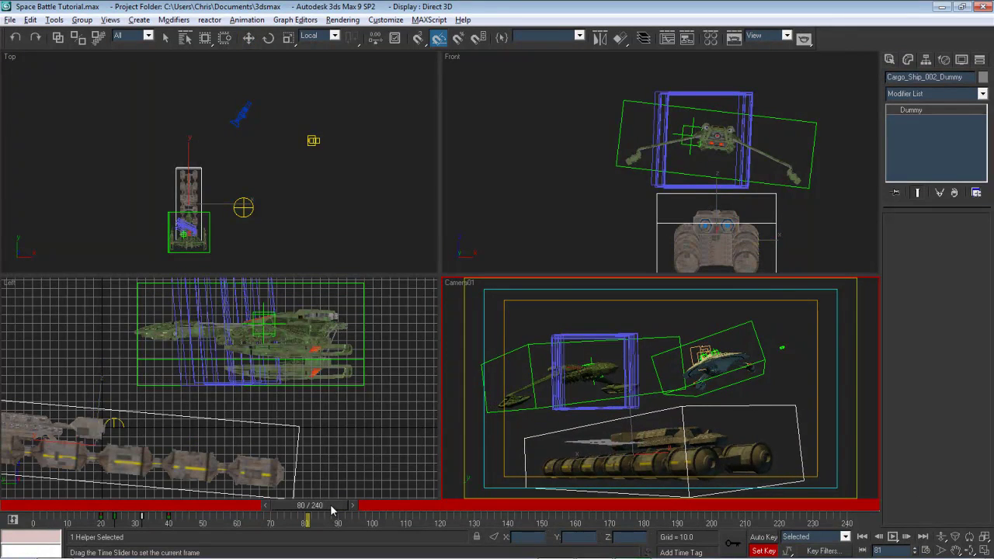
key(w)
Enable Auto Key and move the cargo ship's dummy forward along its local Y axis at frame 80, out of the camera's view
click(765, 537)
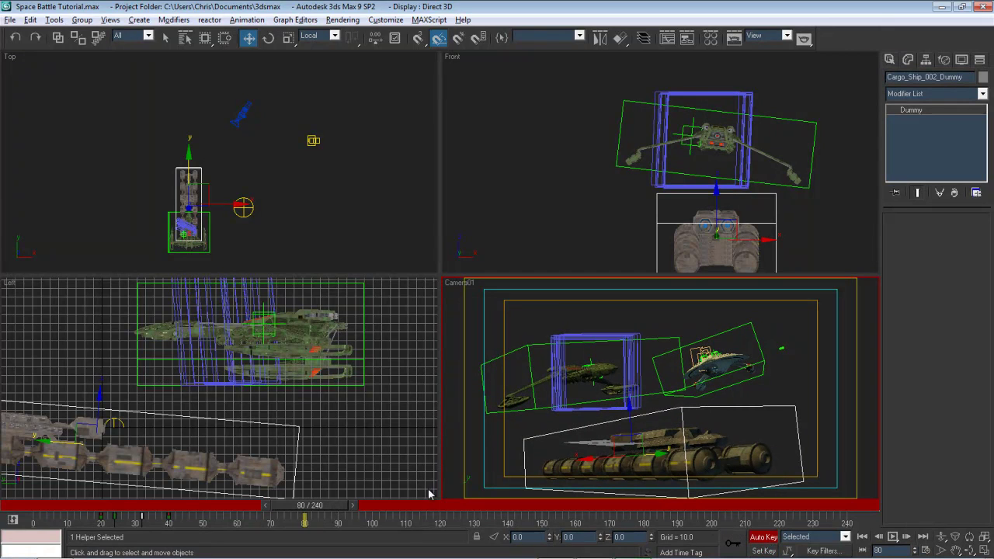
drag(603, 538, 597, 463)
right_click(597, 462)
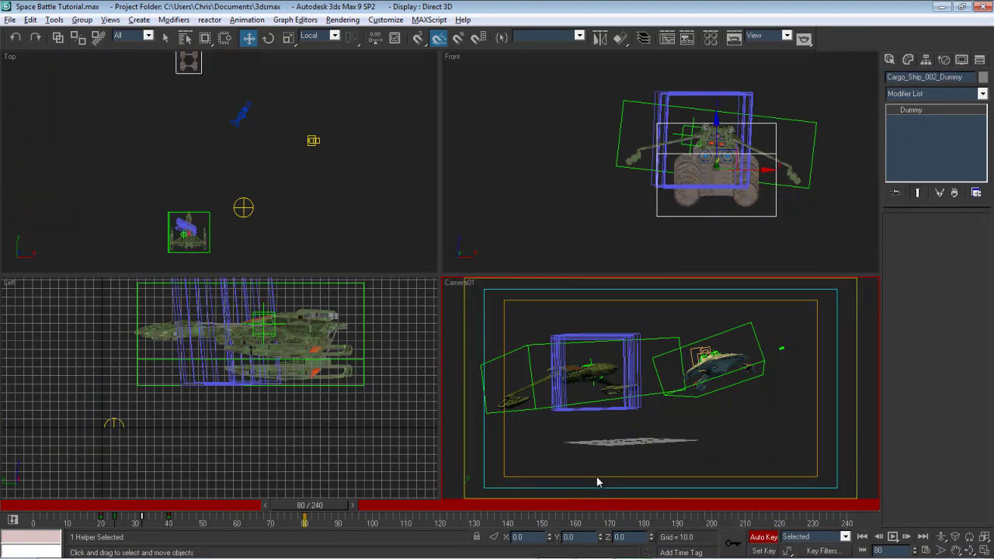
Play and scrub through the cargo ship's motion in the camera view to check its timing
drag(101, 507, 270, 532)
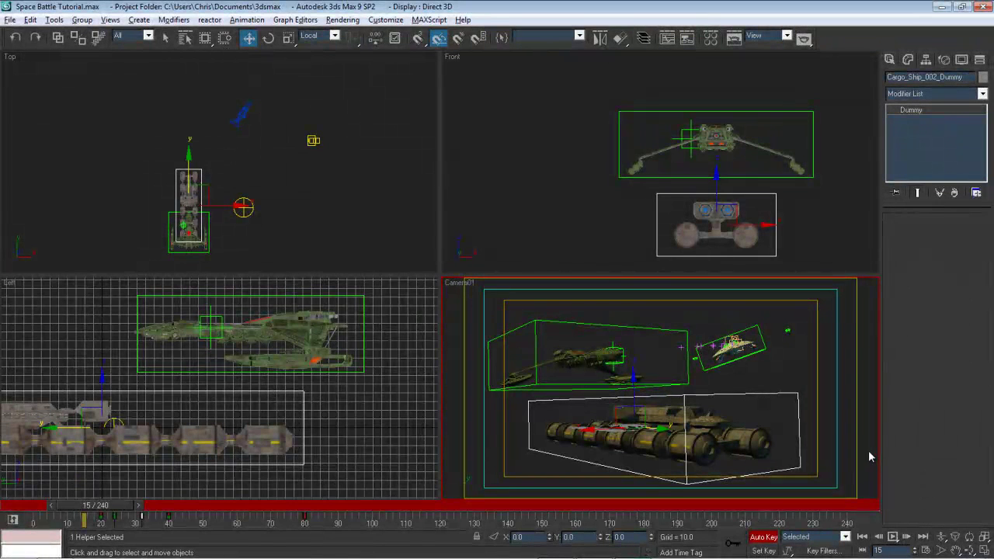
click(894, 537)
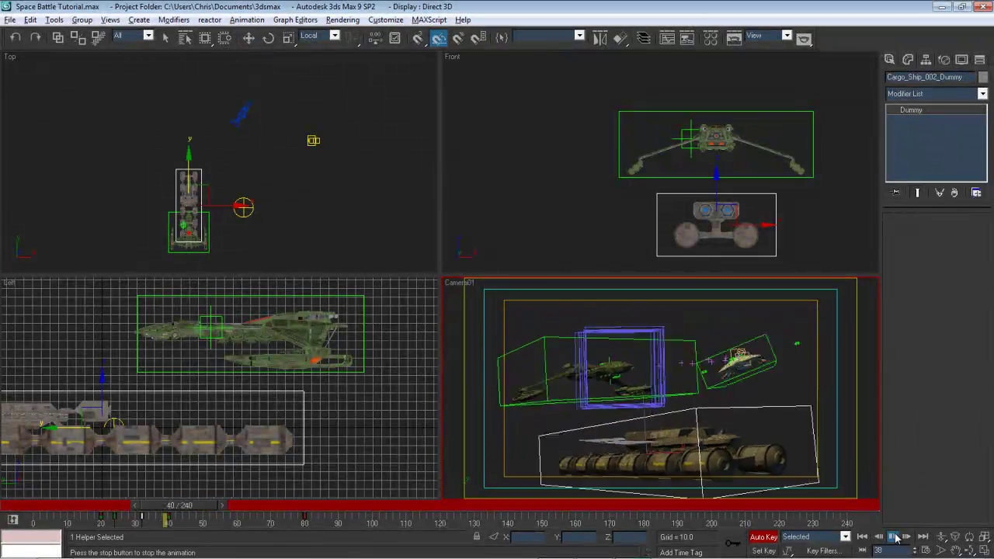
click(894, 536)
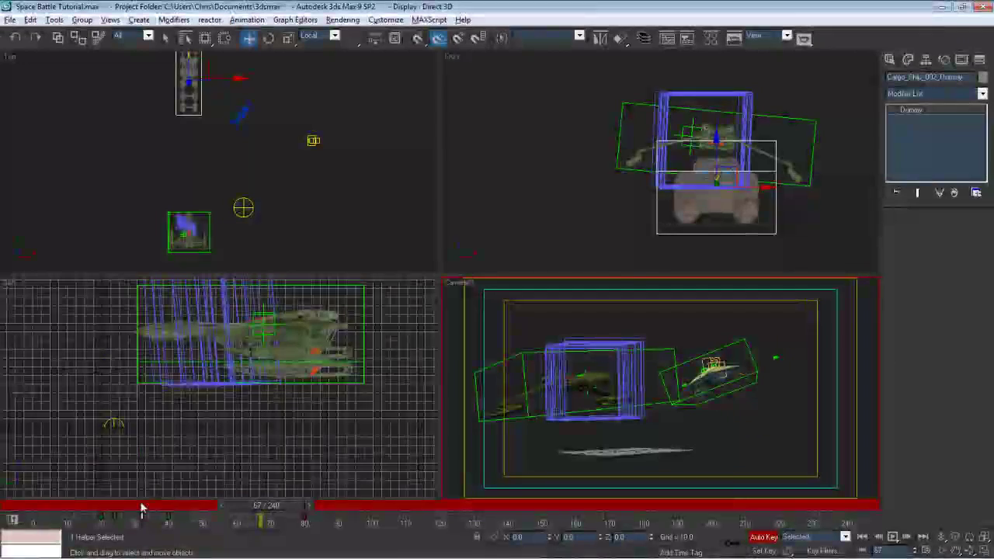
drag(93, 509, 347, 536)
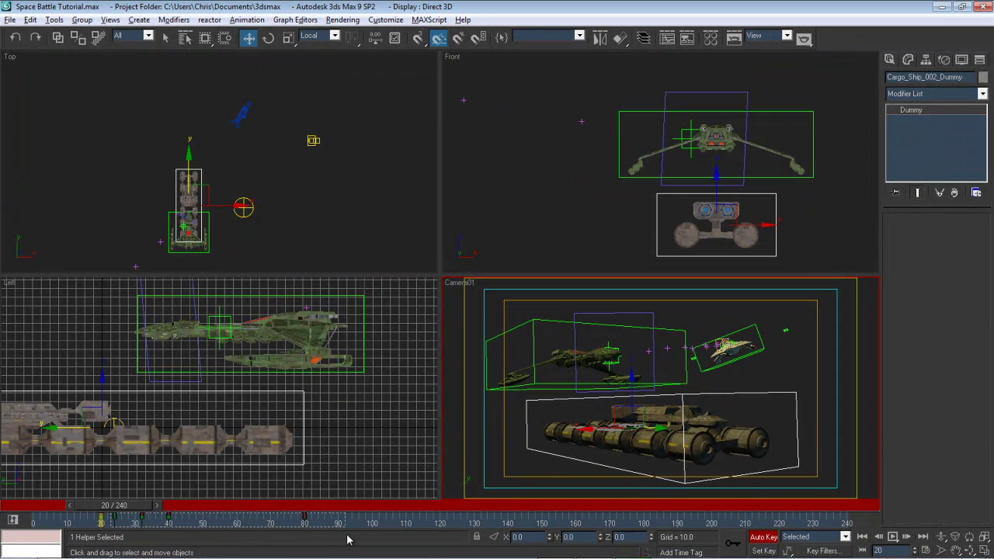
drag(135, 510, 147, 510)
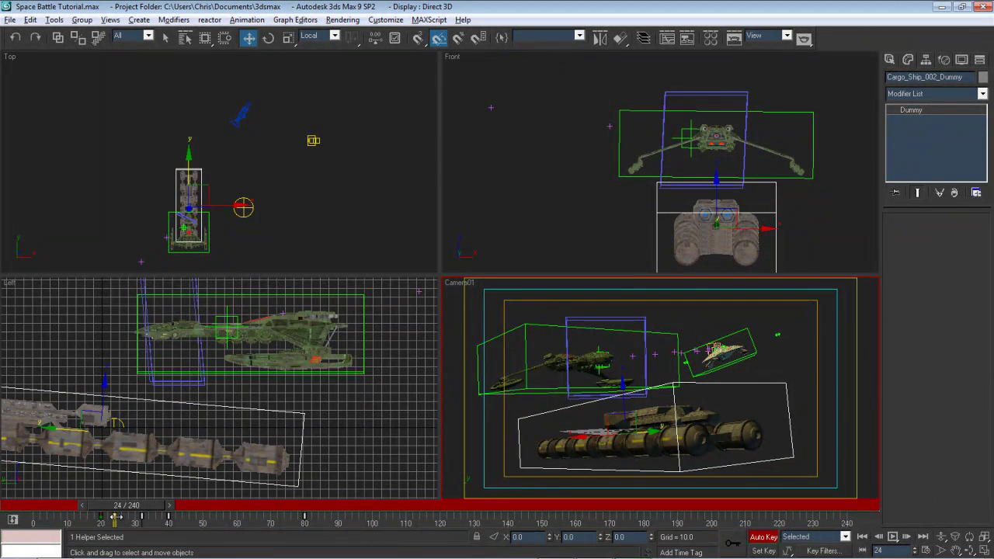
Open the mini curve editor for the cargo ship's dummy and activate Scale Keys
drag(114, 517, 114, 517)
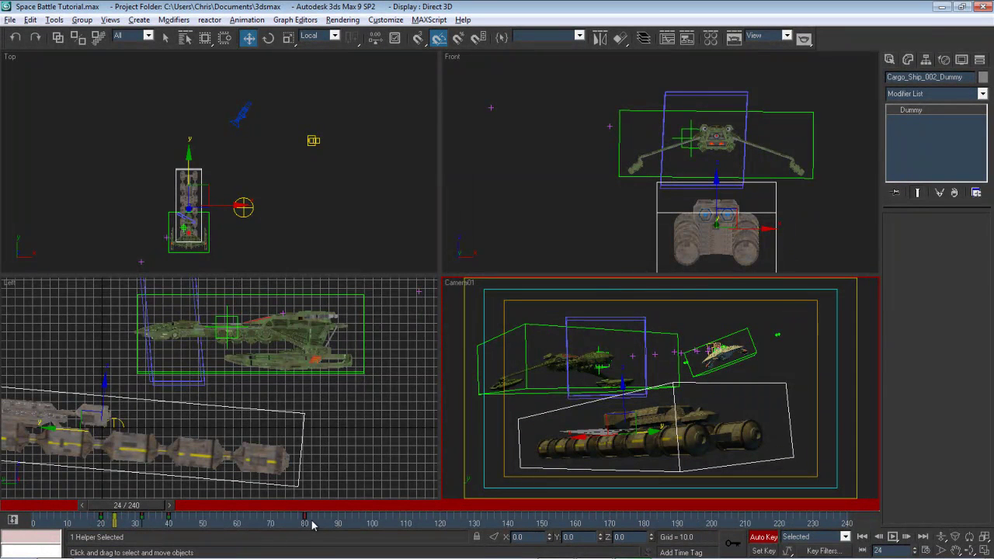
drag(312, 525, 66, 527)
click(11, 520)
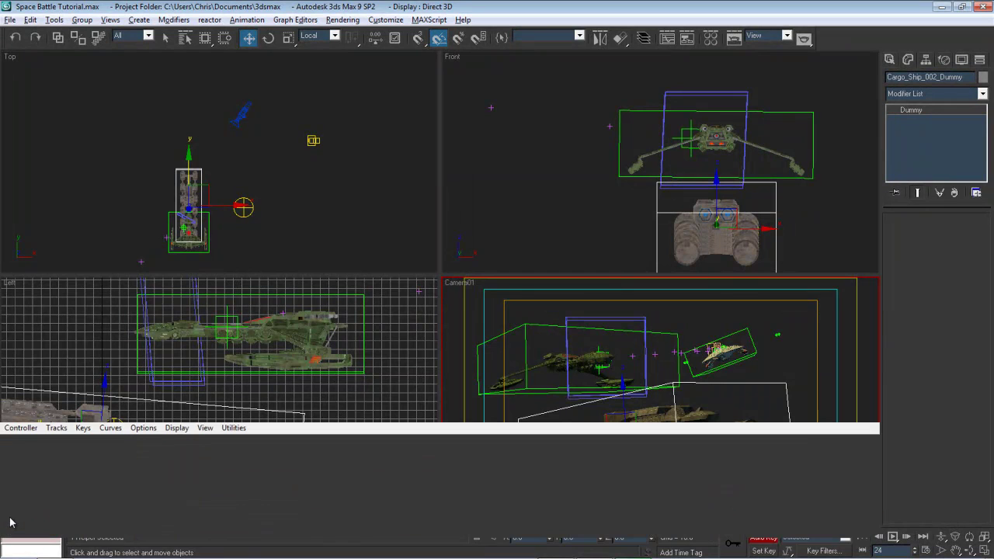
scroll(77, 473, down, 3)
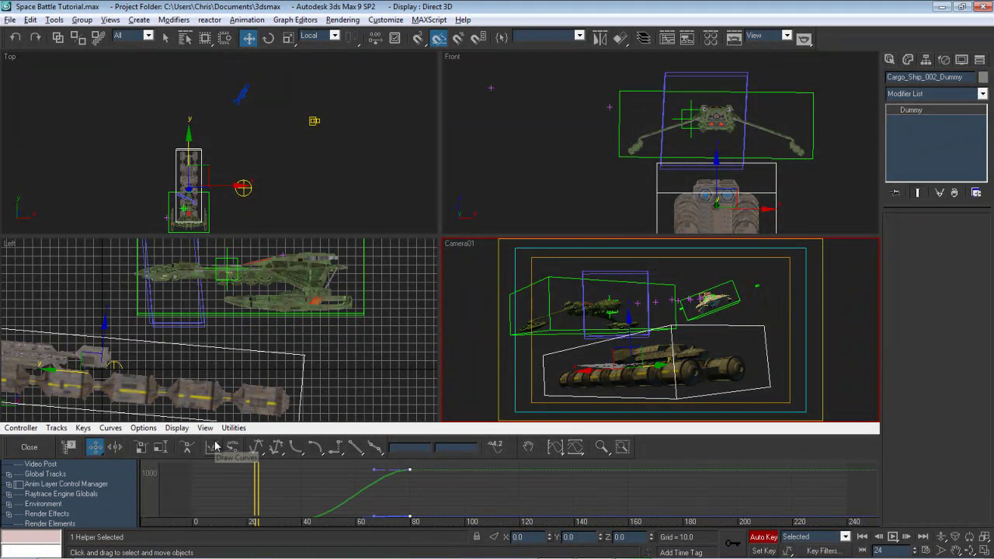
click(146, 449)
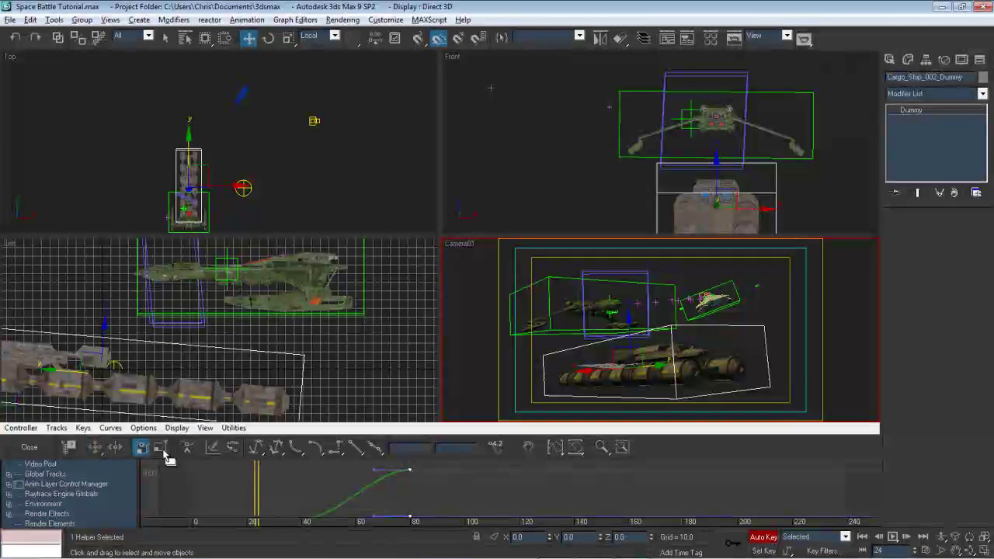
middle_drag(471, 493, 466, 461)
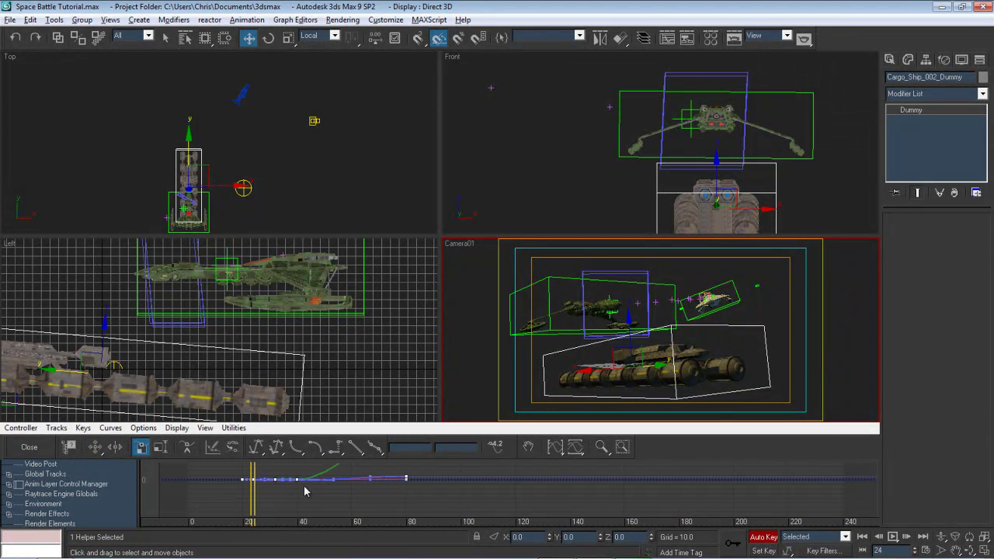
Try scaling the cargo ship's keys outward from frame 20 so the last key lands on frame 120, and close the curve editor
drag(254, 500, 238, 501)
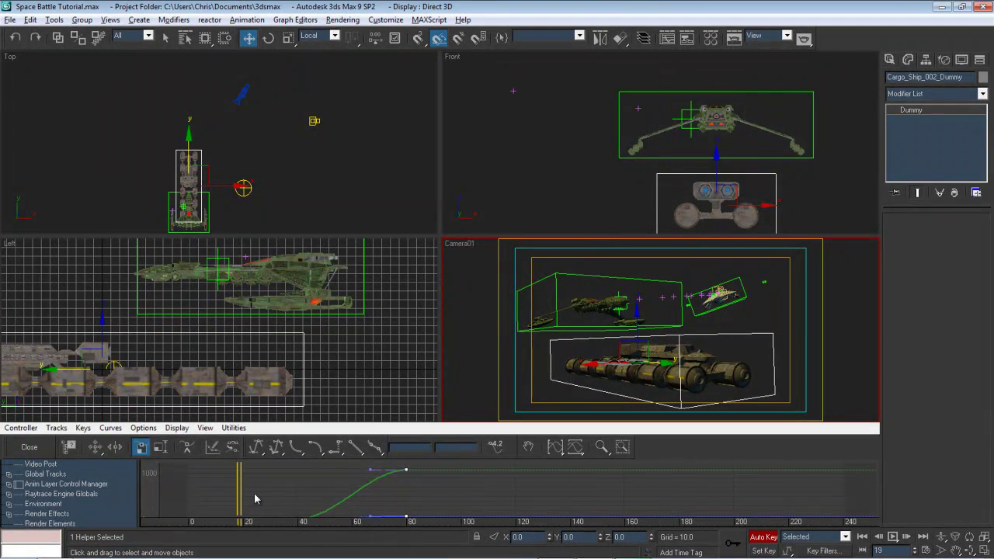
middle_drag(382, 502, 377, 450)
middle_drag(425, 485, 499, 489)
scroll(343, 496, up, 3)
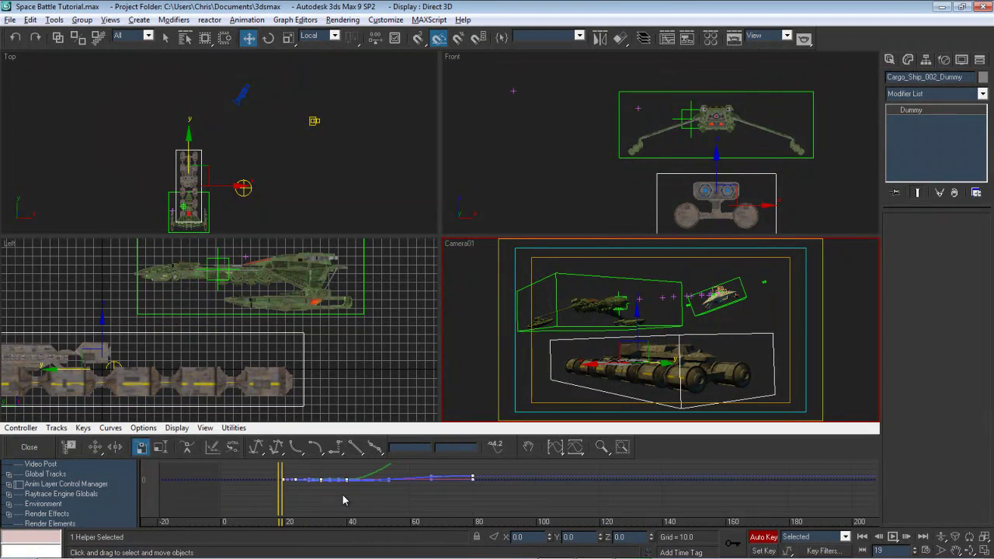
middle_drag(225, 493, 320, 483)
scroll(317, 482, up, 2)
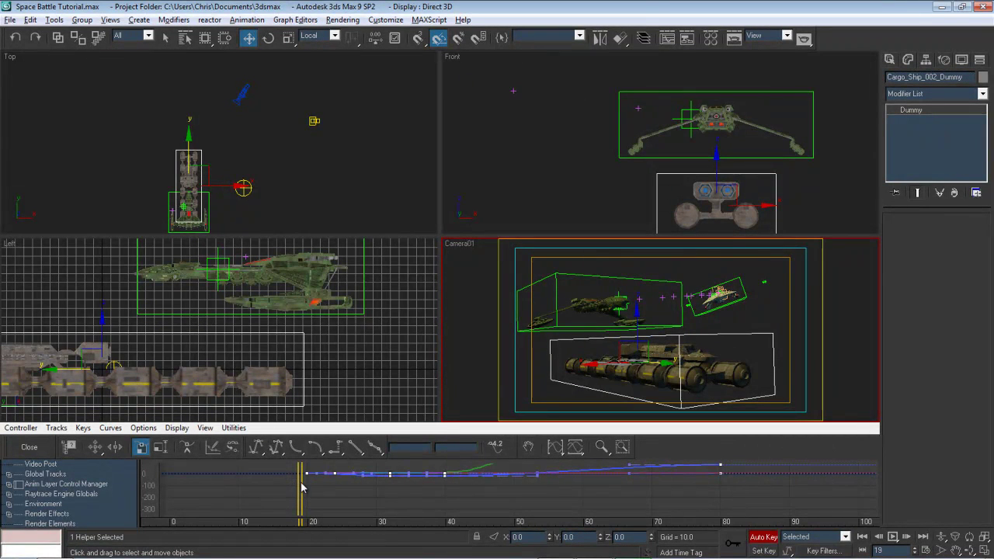
drag(302, 484, 306, 484)
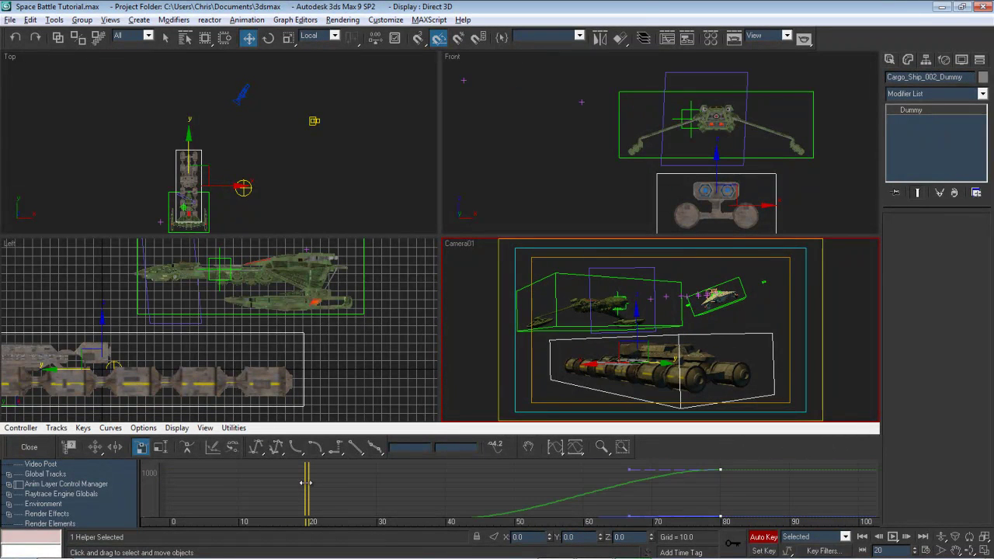
middle_drag(348, 477, 263, 464)
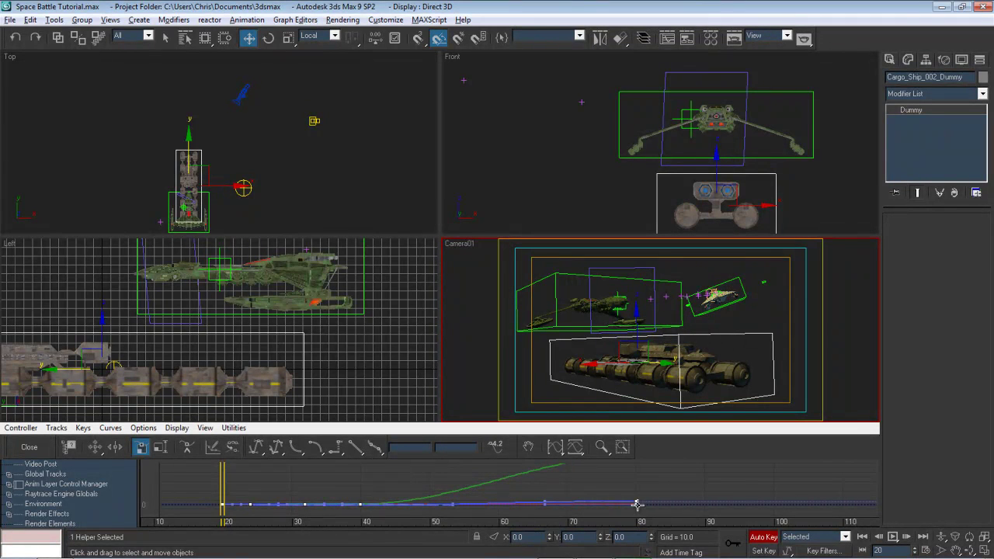
drag(636, 506, 862, 501)
mouse_move(853, 493)
mouse_down()
mouse_move(836, 491)
mouse_move(843, 497)
mouse_up()
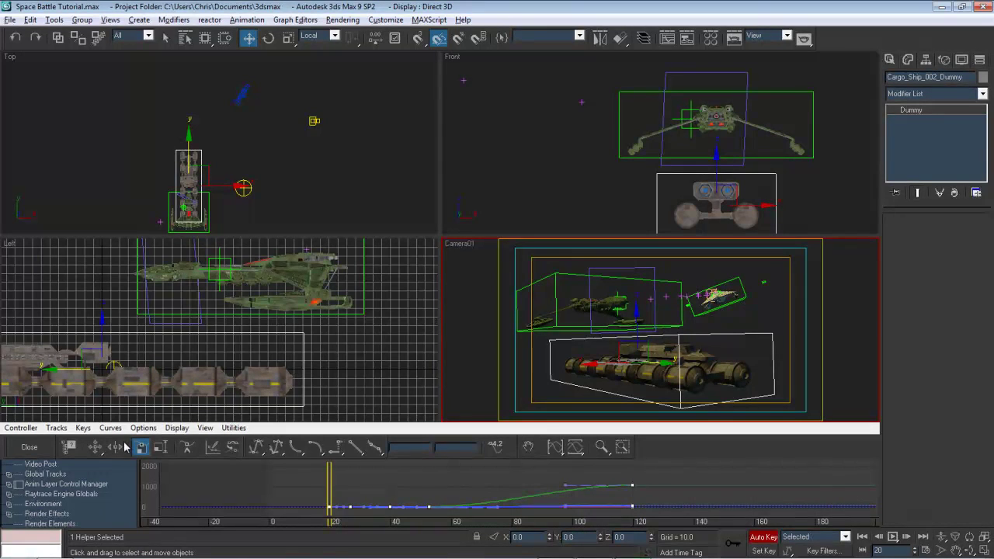
click(29, 447)
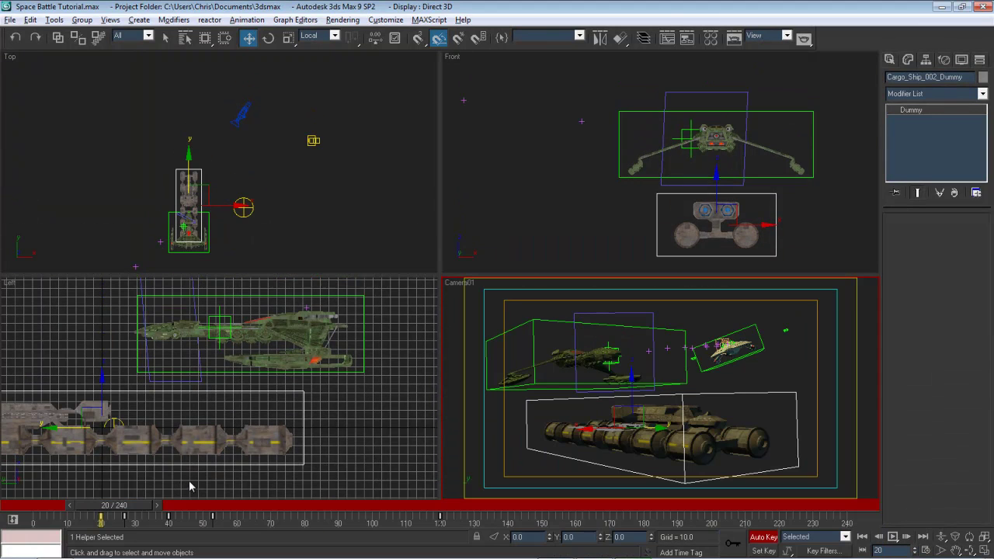
Play the cargo ship's stretched motion and undo the key scaling
click(895, 536)
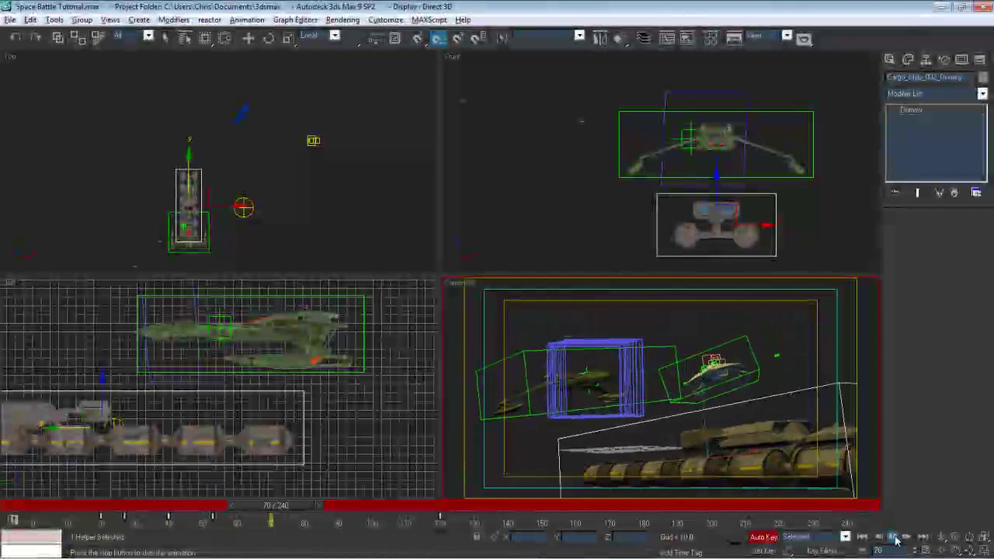
click(895, 536)
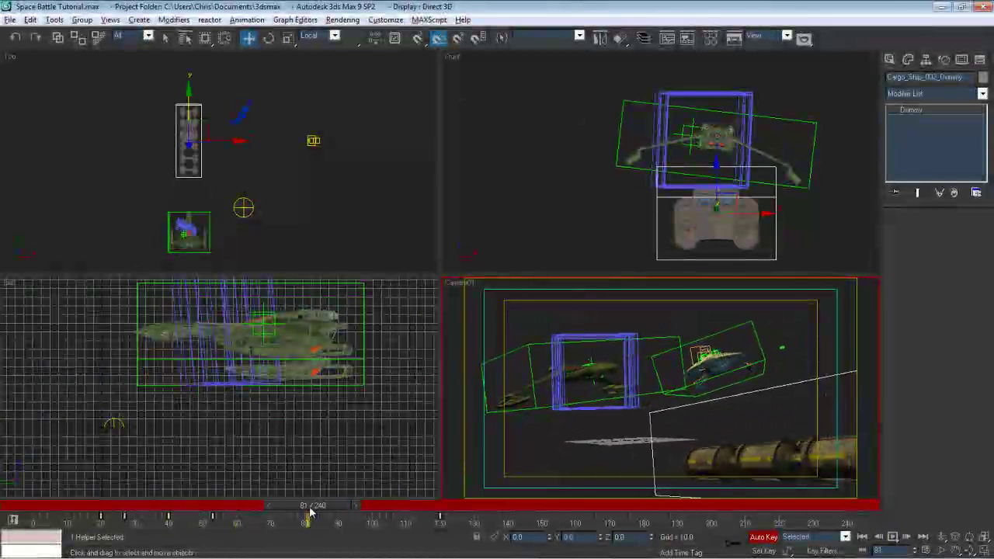
key(ctrl+z)
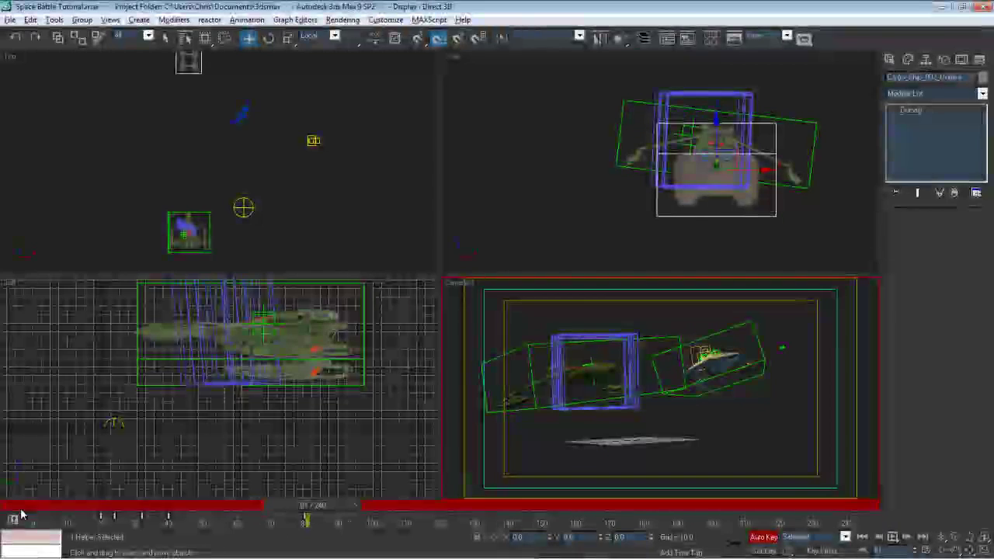
Scale the cargo ship dummy's keys in the mini curve editor about frame 20 so the last key lands on frame 160
click(13, 520)
middle_drag(509, 463, 452, 464)
scroll(380, 464, down, 1)
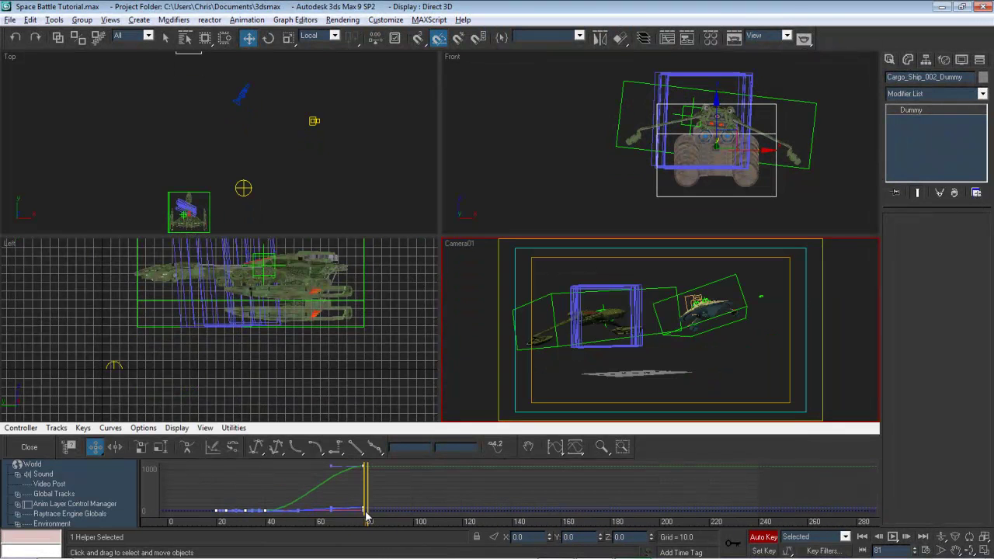
click(143, 449)
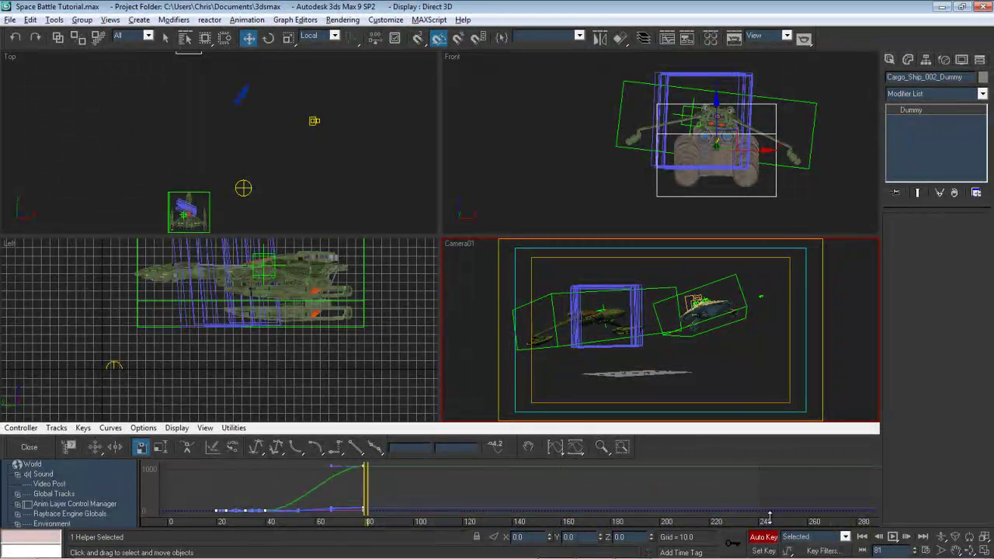
click(885, 550)
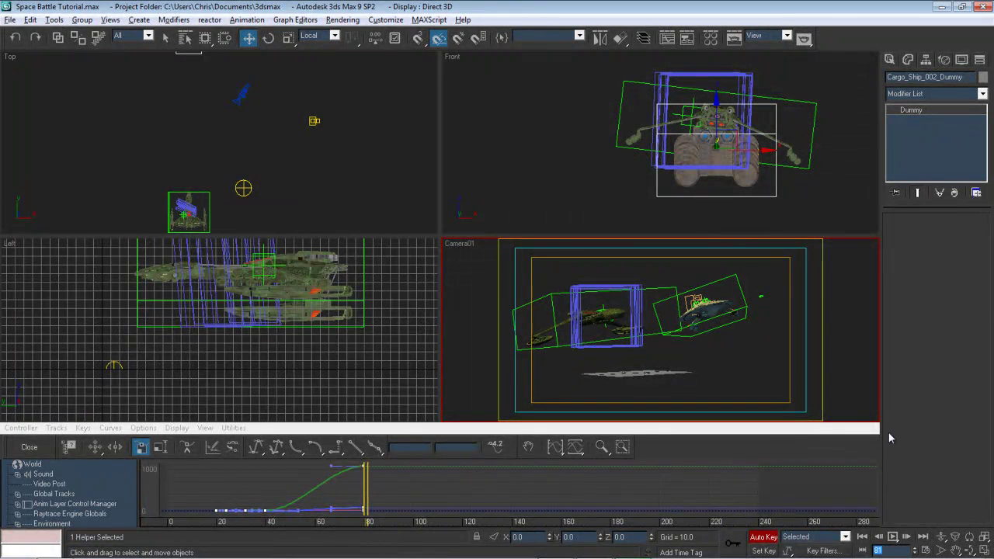
text(20)
key(Return)
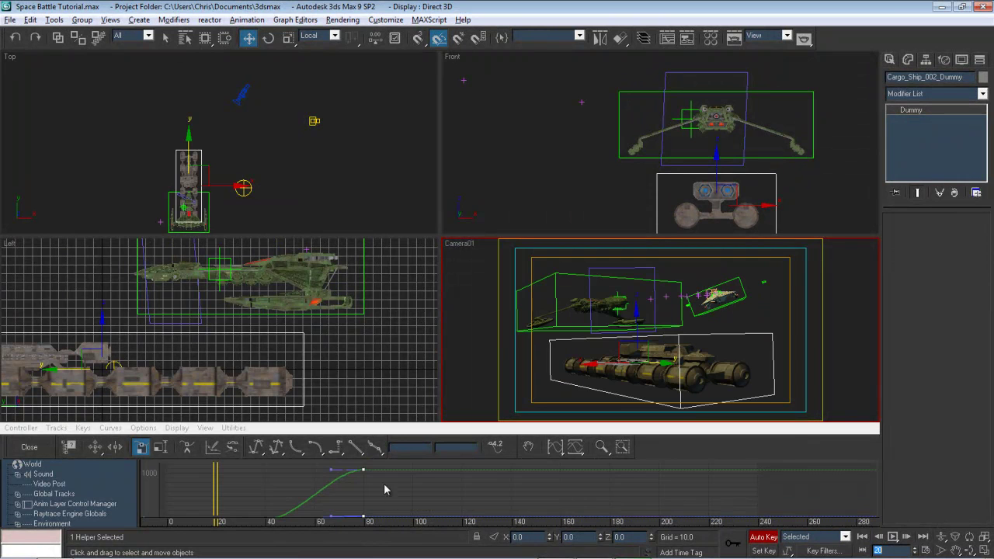
drag(363, 471, 566, 502)
scroll(588, 506, up, 3)
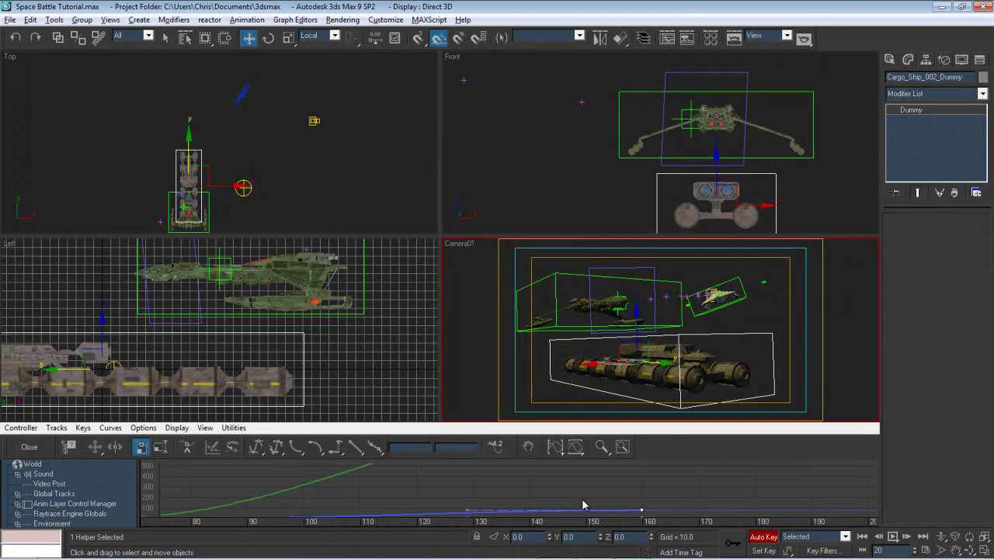
middle_drag(582, 498, 474, 445)
scroll(508, 520, up, 2)
middle_drag(515, 486, 524, 506)
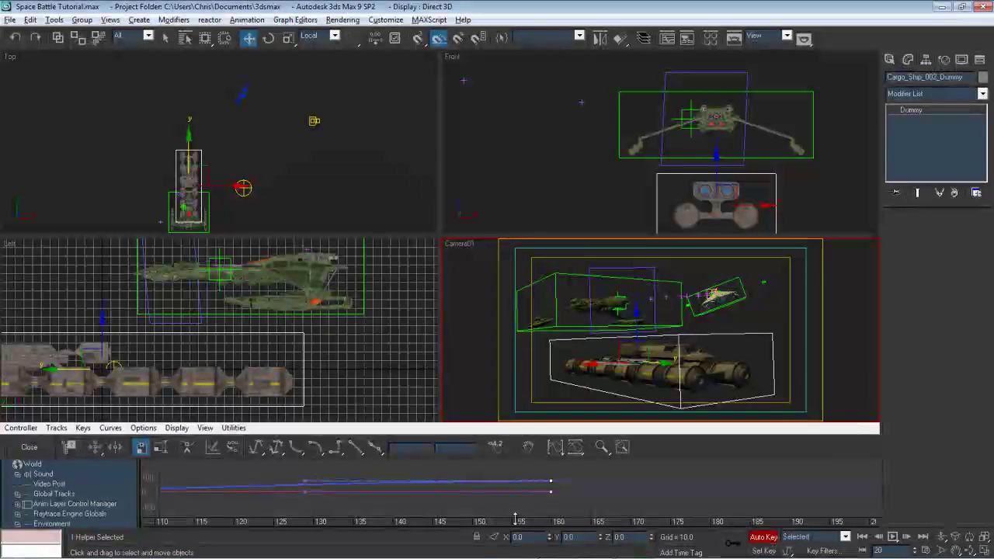
Play the cargo ship's motion, examine its curves around the middle keys, and close the curve editor
click(893, 537)
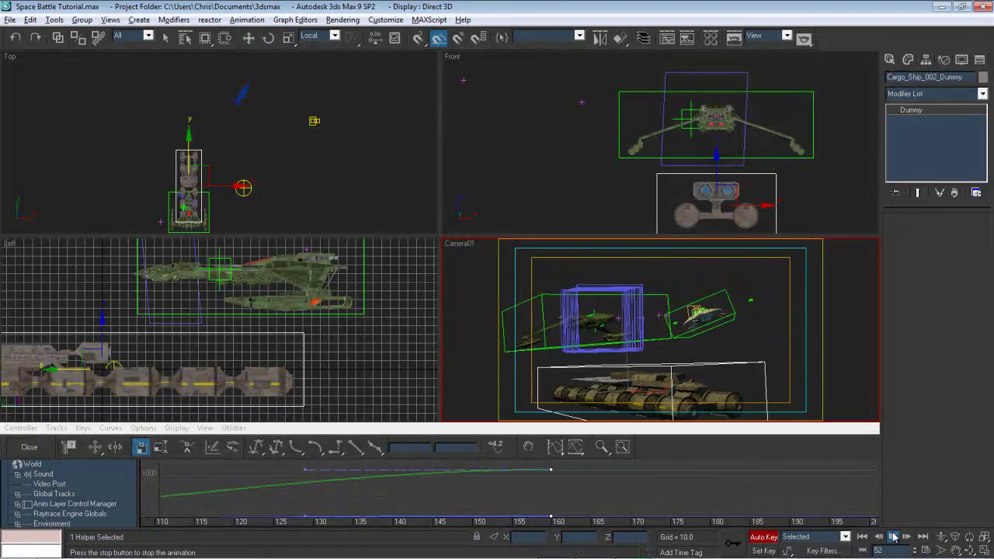
click(893, 537)
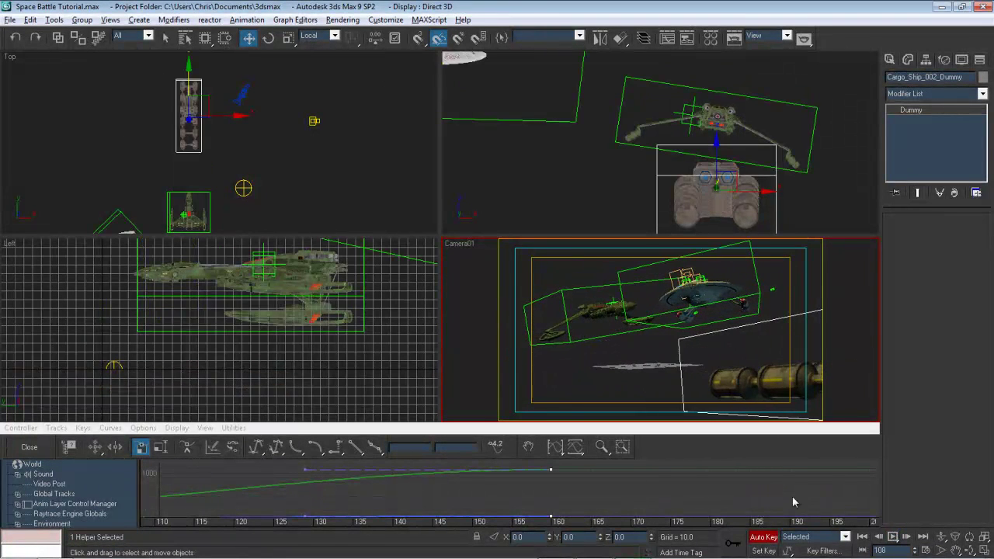
middle_drag(469, 475, 711, 470)
middle_drag(440, 489, 696, 475)
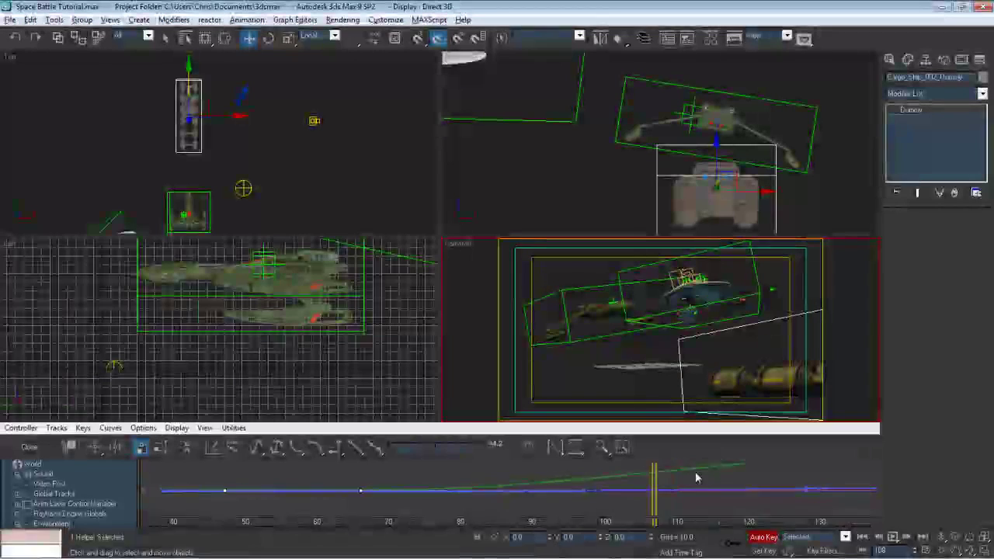
scroll(696, 477, down, 5)
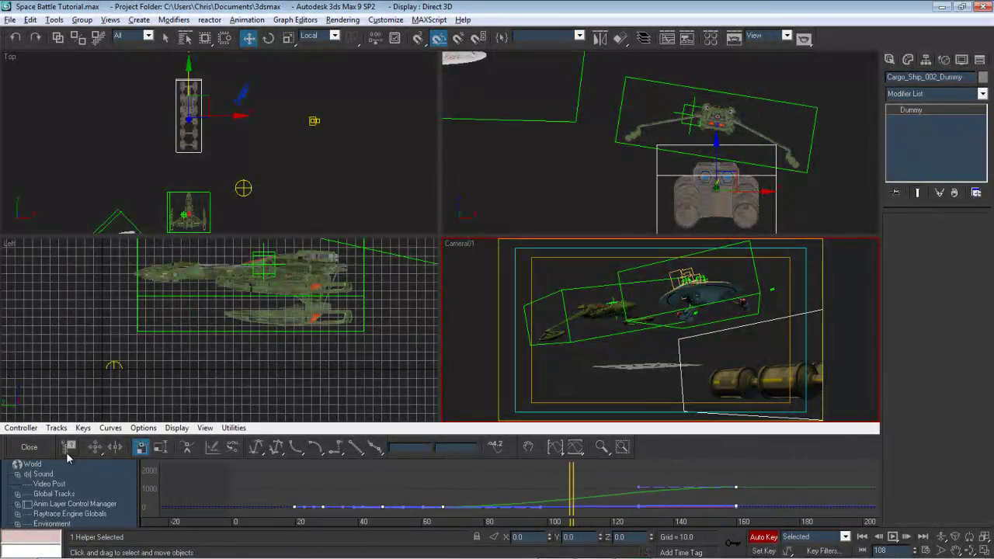
click(29, 447)
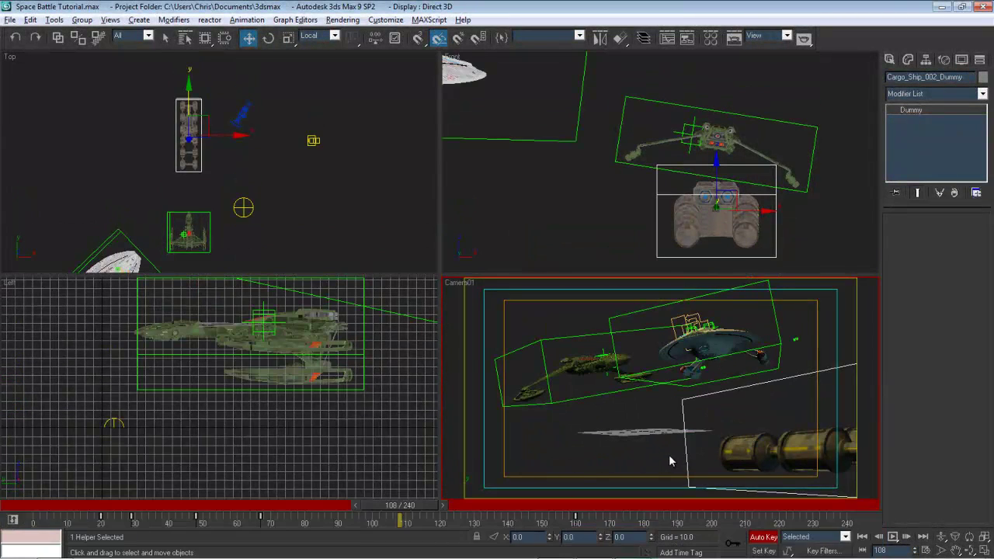
Shift all the cargo ship dummy's keys 20 frames later with Move Keys, so they run from frame 40 to frame 180
click(14, 520)
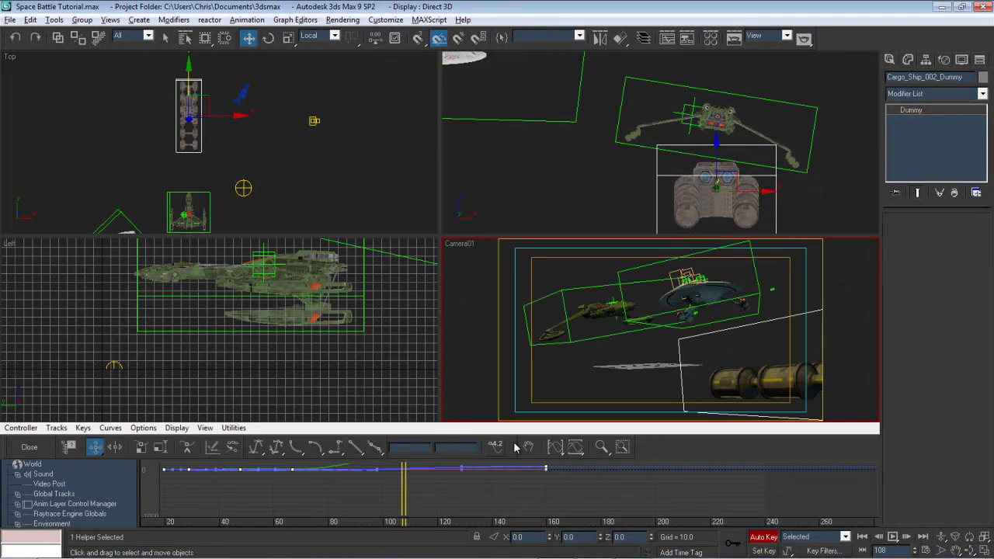
drag(897, 552, 869, 548)
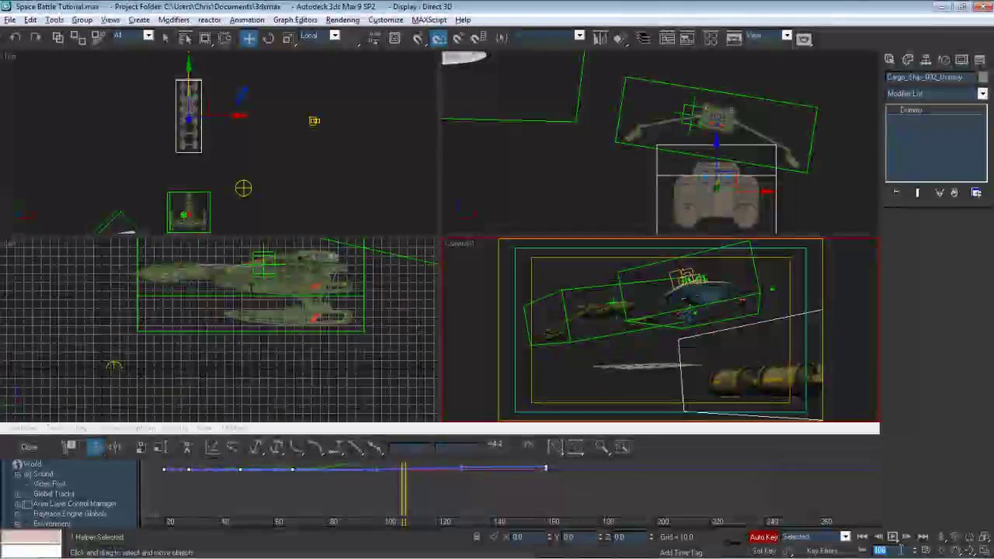
text(20)
key(Return)
scroll(660, 489, up, 3)
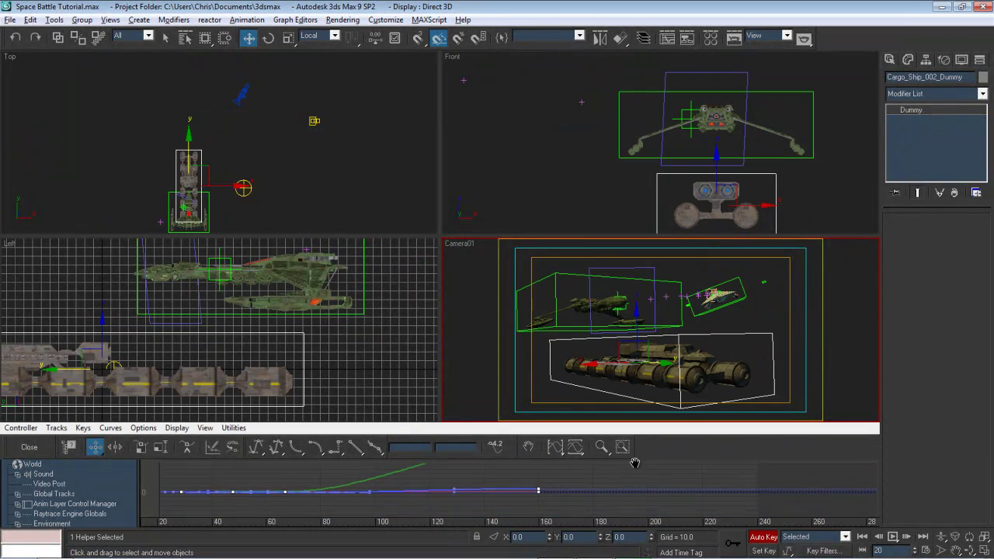
scroll(622, 479, up, 3)
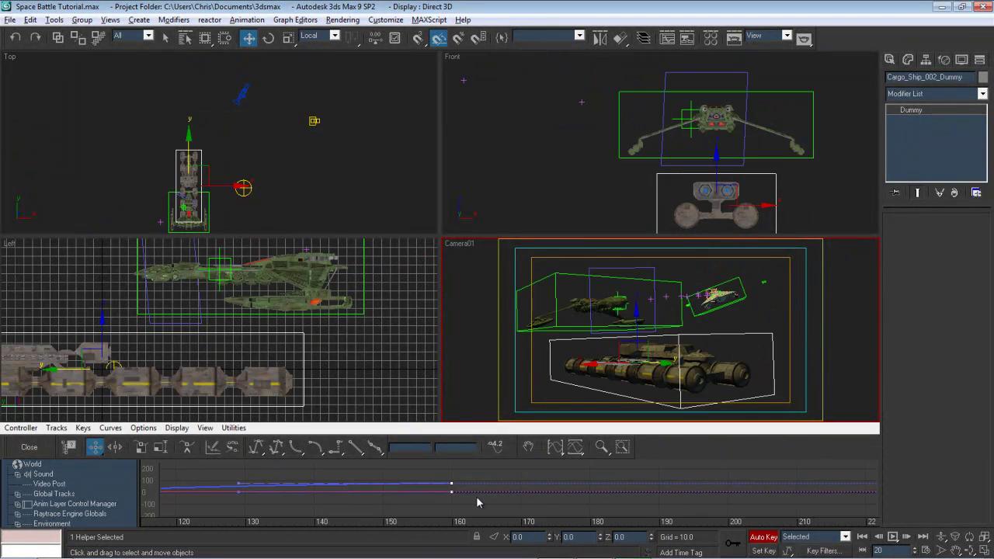
drag(451, 492, 590, 491)
scroll(506, 497, down, 6)
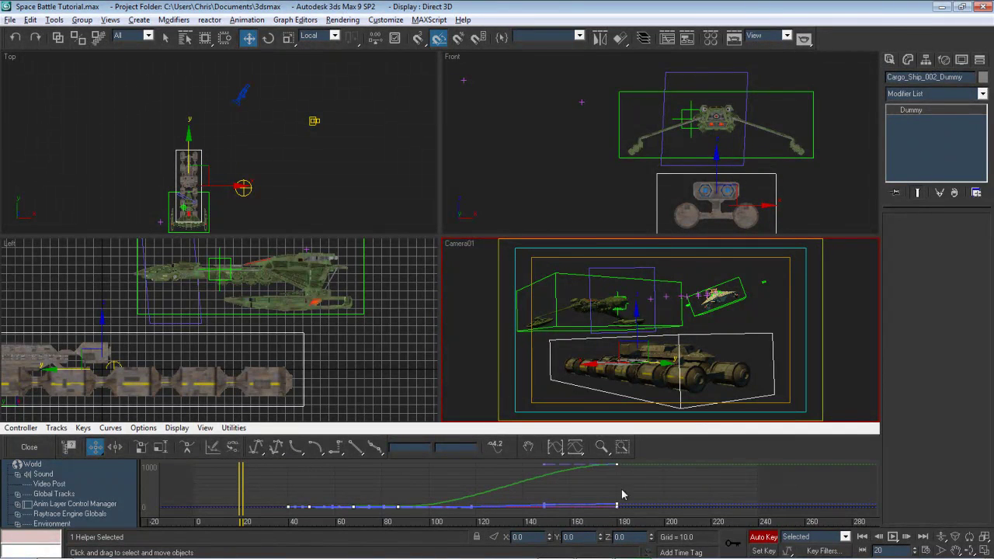
middle_drag(685, 502, 622, 492)
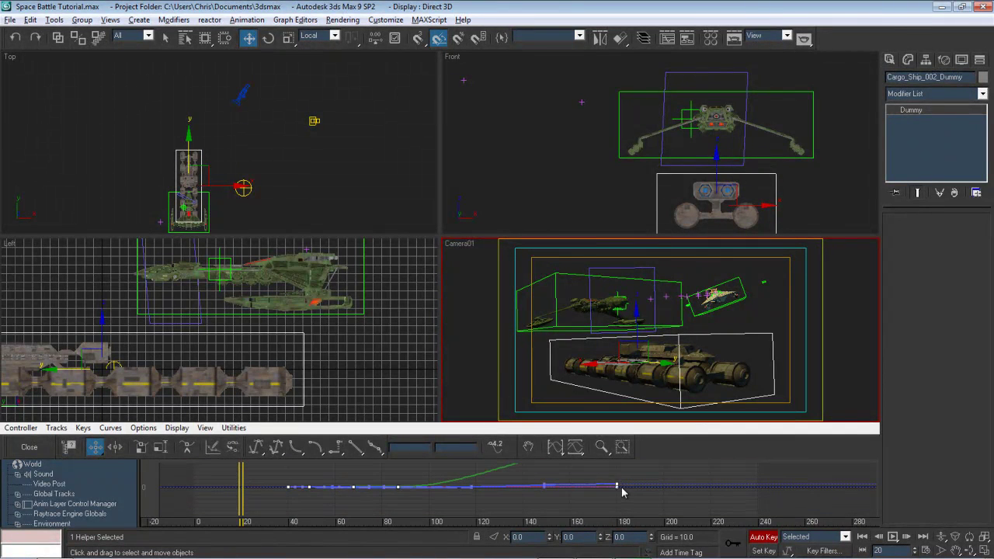
drag(617, 488, 664, 479)
click(29, 448)
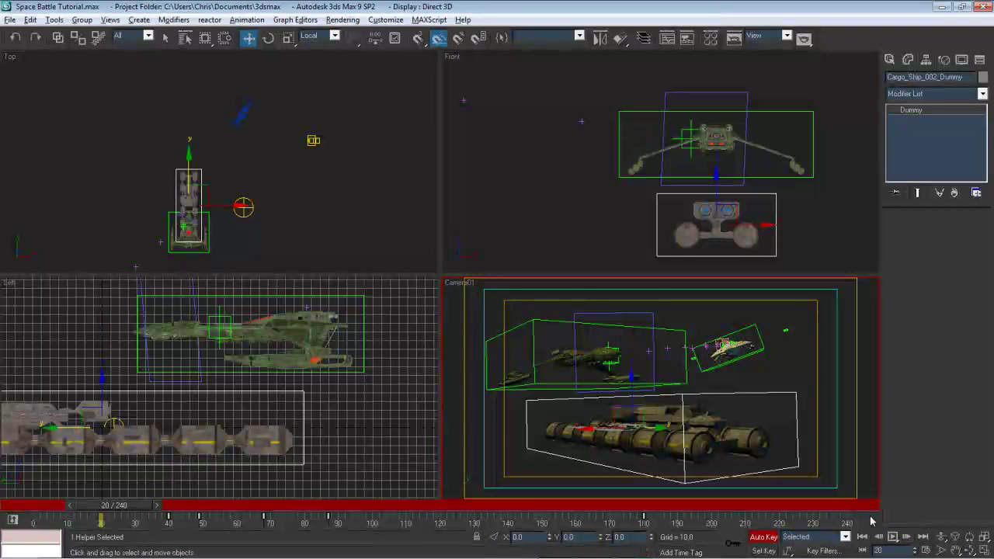
Scrub through the cargo ship's motion in the camera view to check its timing, and return to frame 20
drag(128, 507, 361, 479)
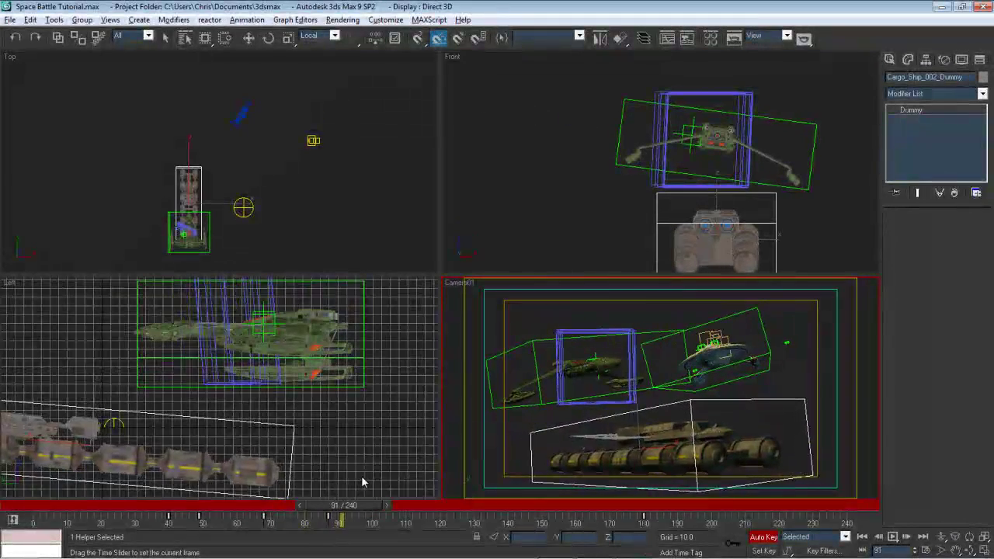
drag(70, 510, 127, 523)
key(w)
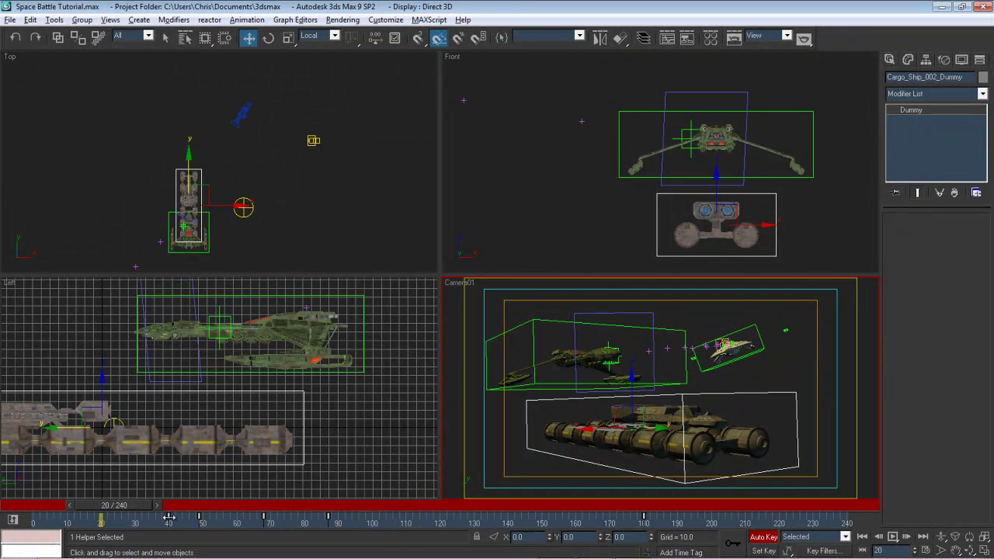
Move all the cargo ship dummy's keys 20 frames earlier in the mini curve editor, so the first key lands on frame 20
click(12, 521)
middle_drag(670, 483, 643, 483)
double_click(885, 550)
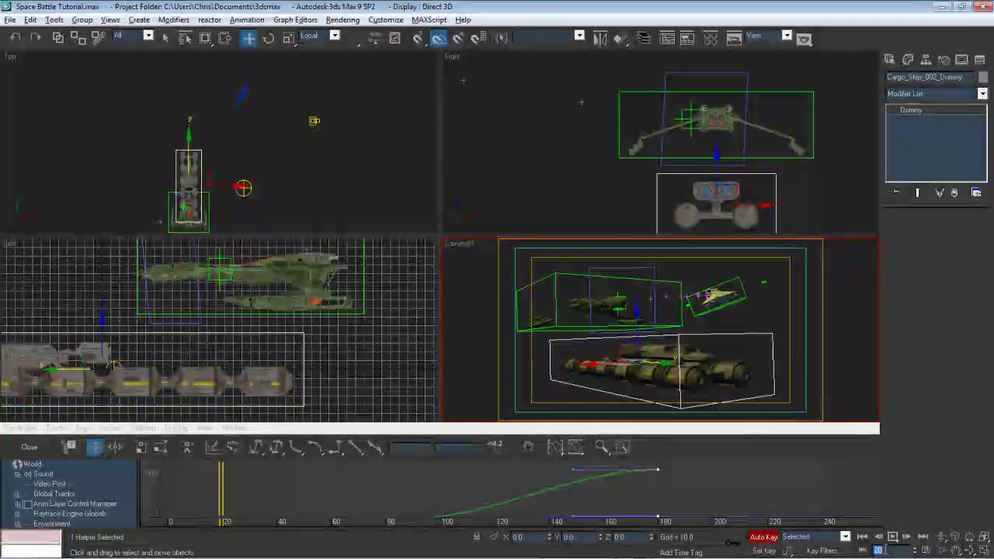
text(180)
key(Return)
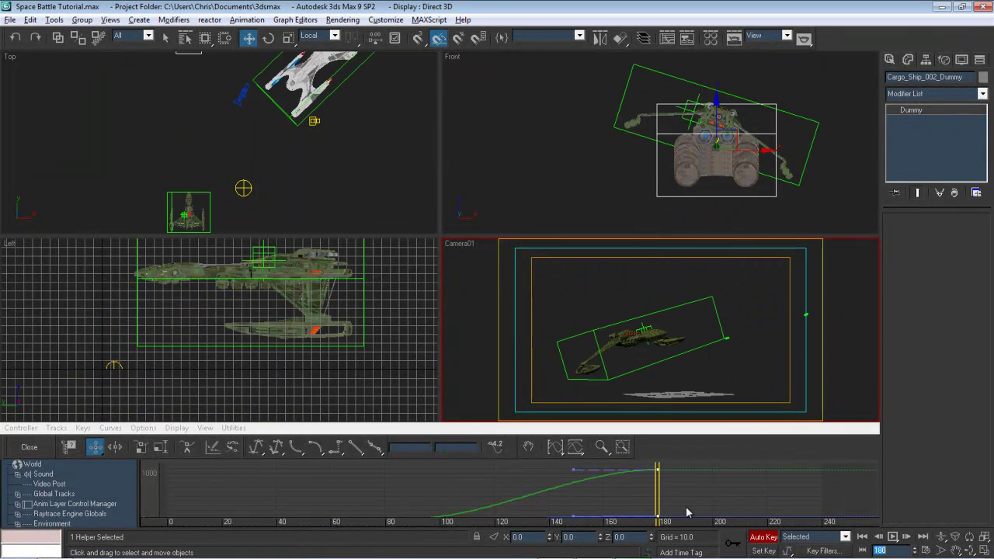
middle_drag(503, 479, 606, 449)
scroll(428, 500, up, 2)
scroll(427, 504, up, 1)
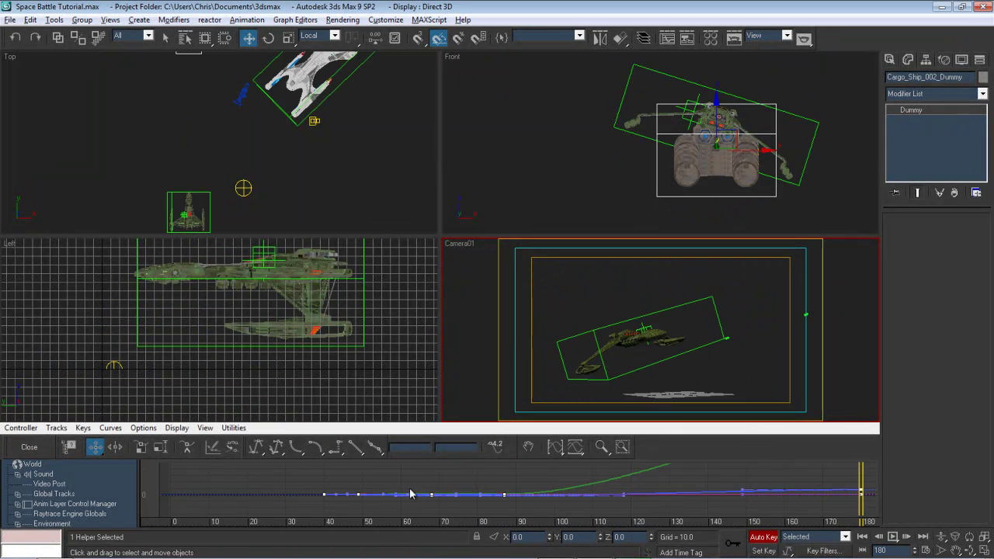
drag(323, 495, 247, 497)
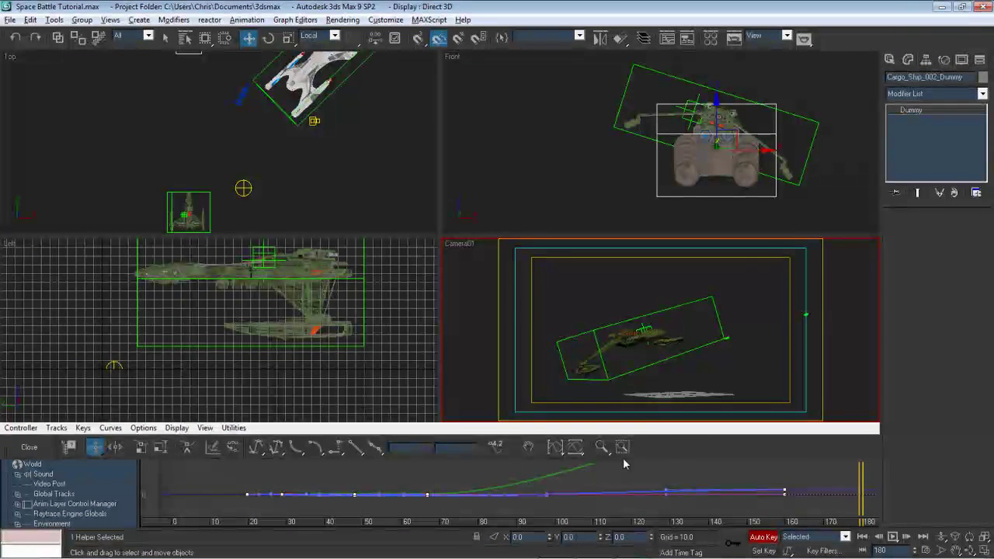
Move all the cargo ship dummy's keys except the first 20 frames later, so the last lands on frame 180, and close the curve editor
click(810, 473)
drag(404, 507, 404, 507)
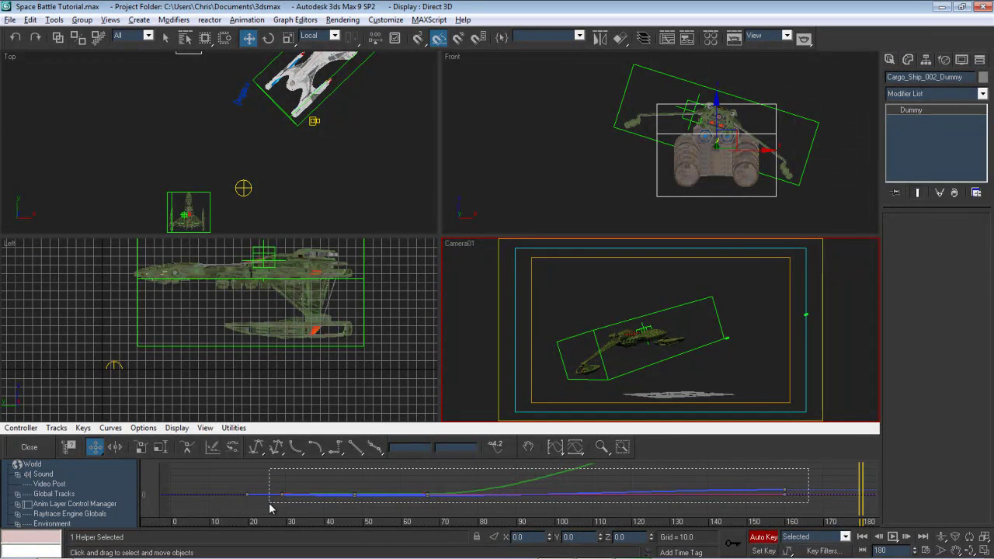
middle_drag(484, 493, 544, 481)
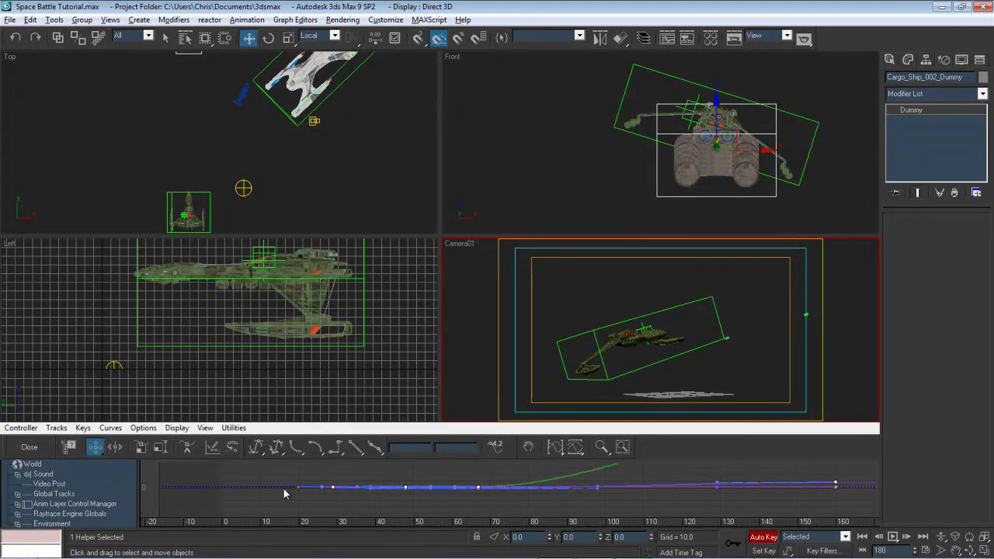
click(889, 550)
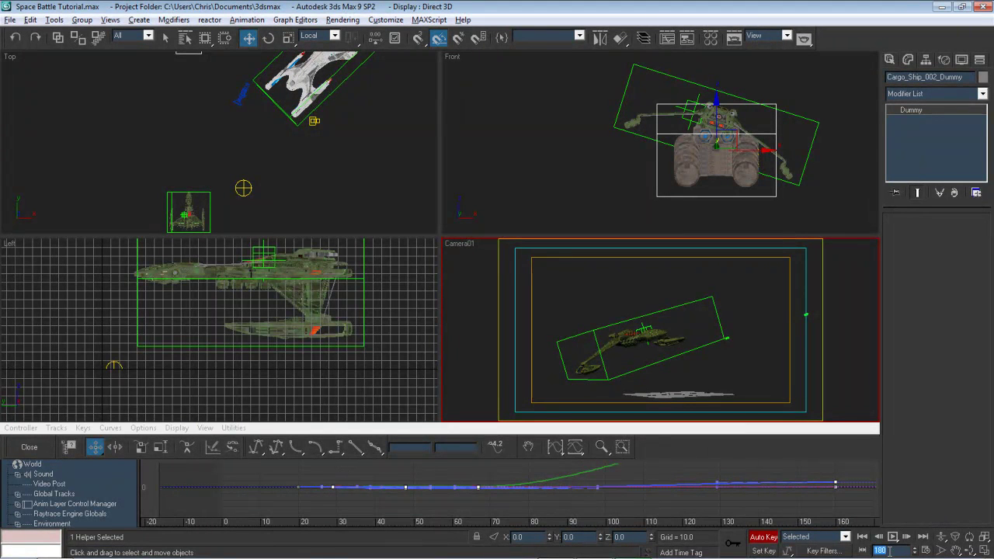
text(20)
key(Return)
middle_drag(701, 481, 502, 467)
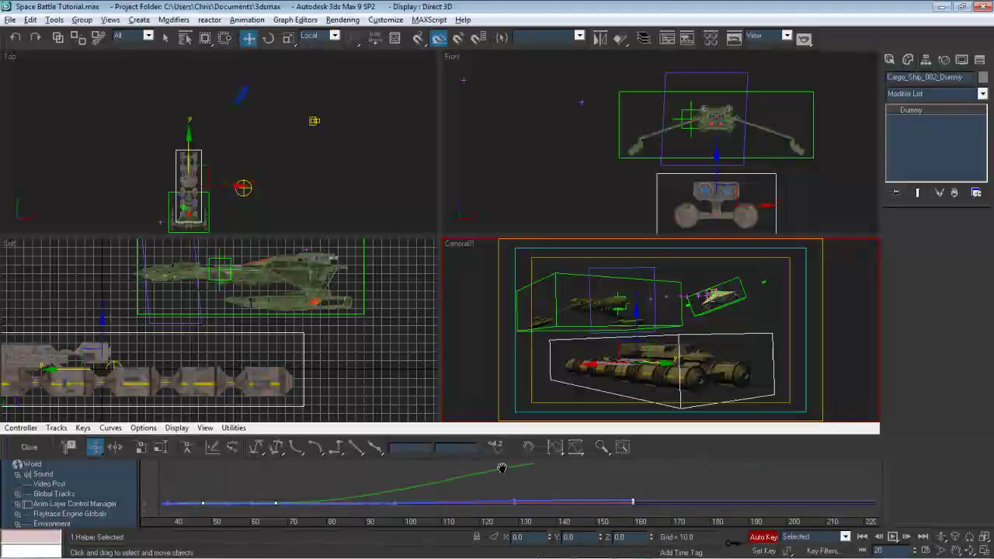
scroll(502, 469, down, 3)
drag(606, 464, 567, 492)
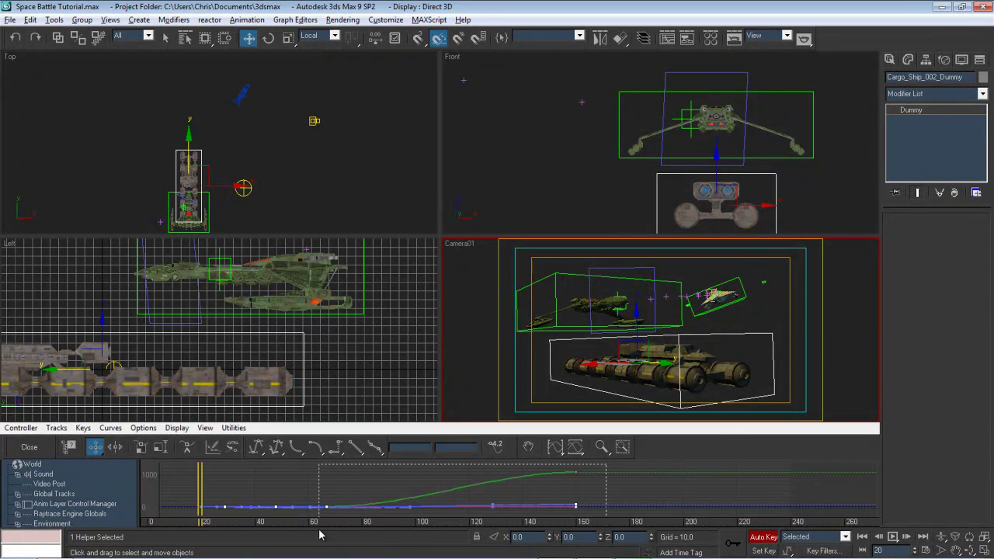
middle_drag(505, 487, 395, 470)
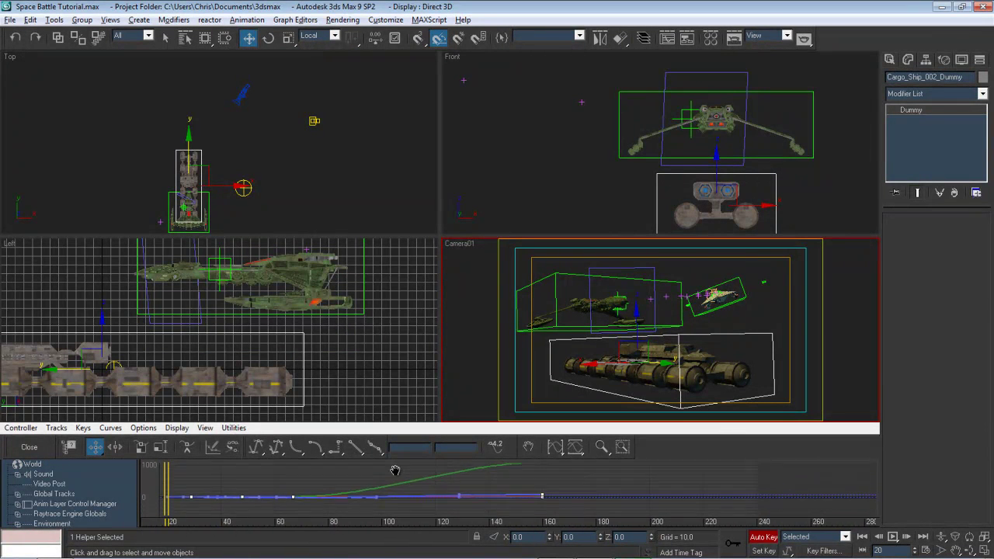
scroll(548, 508, up, 4)
middle_drag(523, 499, 428, 481)
scroll(561, 506, up, 1)
drag(471, 497, 595, 508)
scroll(591, 507, down, 4)
scroll(588, 506, down, 1)
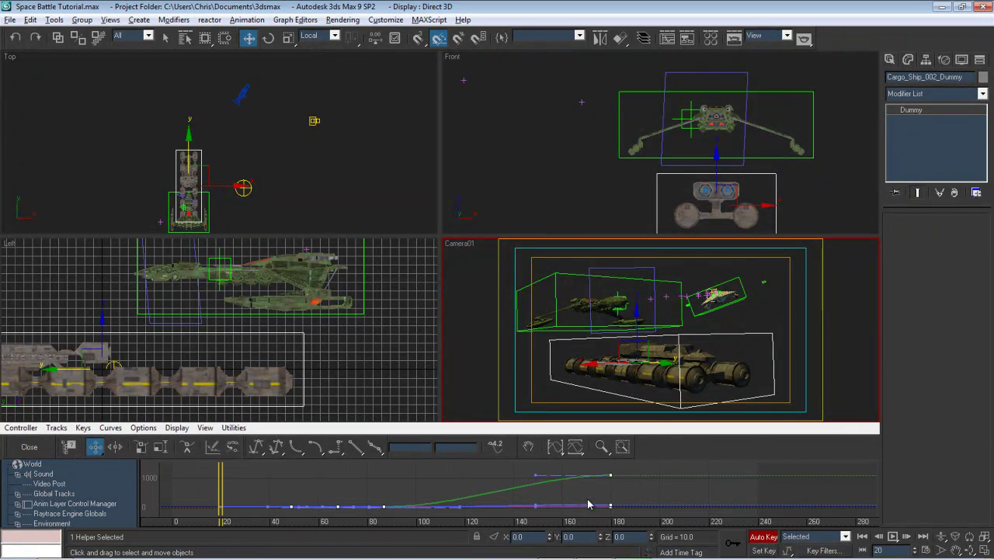
click(28, 448)
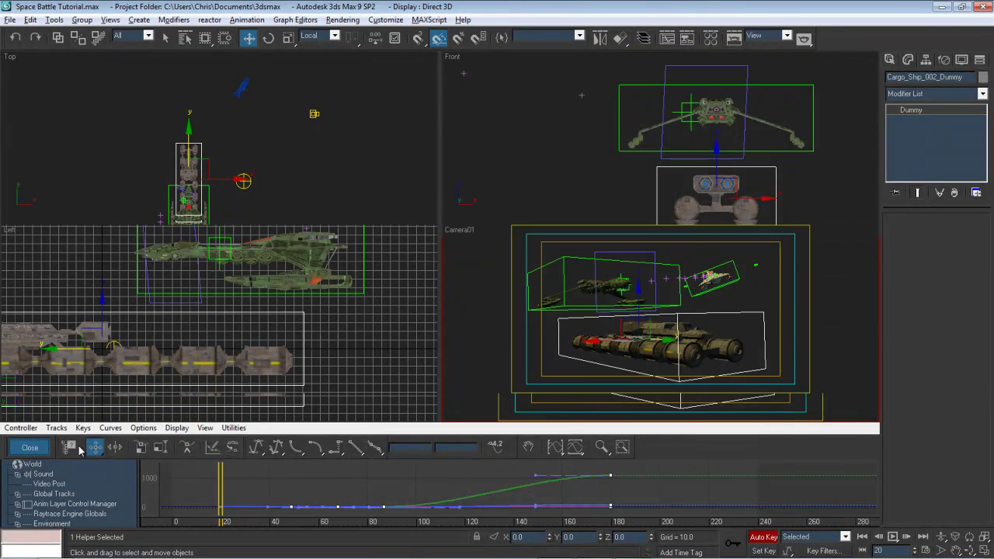
Retime the cargo ship dummy's second, third and fourth keys to frames 40, 60 and 85 on the track bar
drag(125, 509, 288, 486)
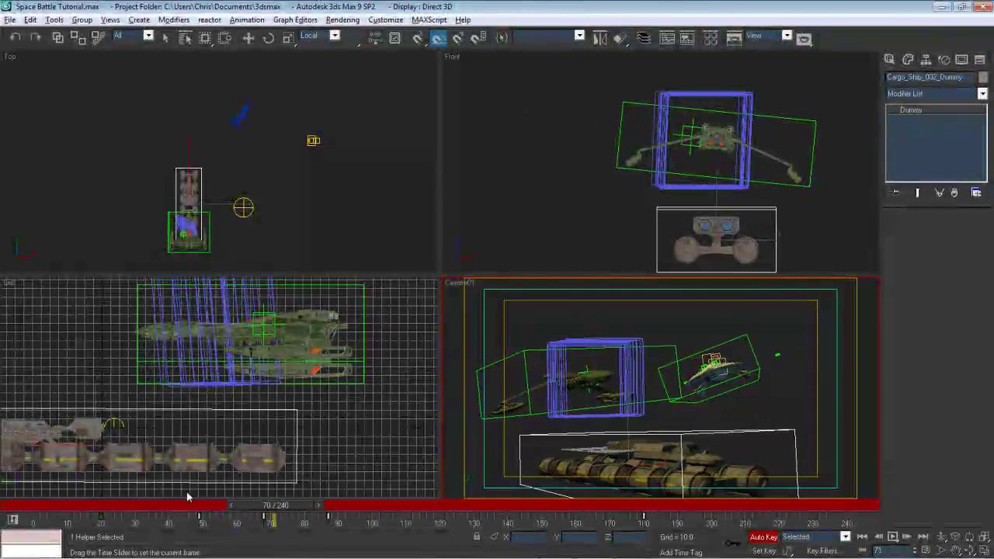
mouse_move(187, 497)
mouse_down()
mouse_move(147, 497)
mouse_move(191, 505)
mouse_up()
key(w)
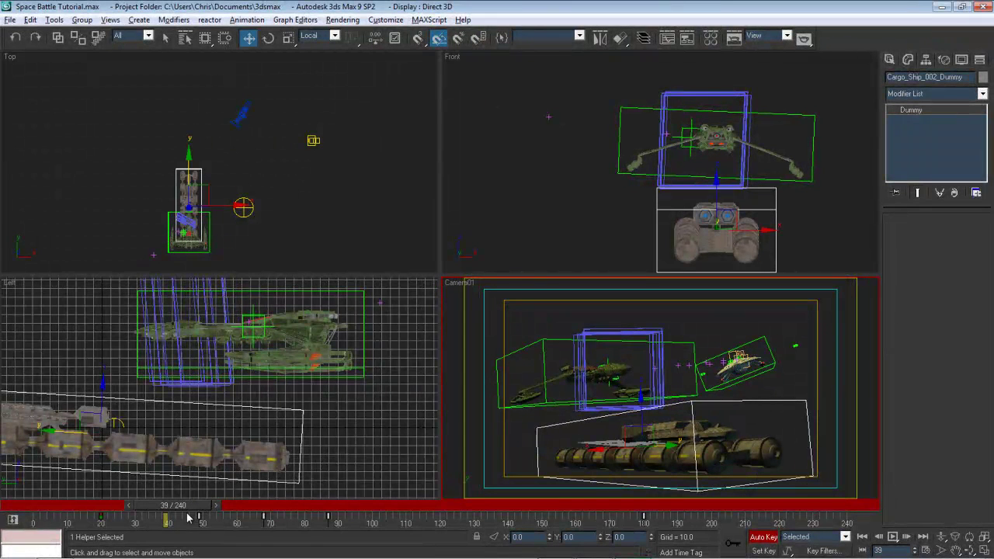
drag(188, 518, 166, 523)
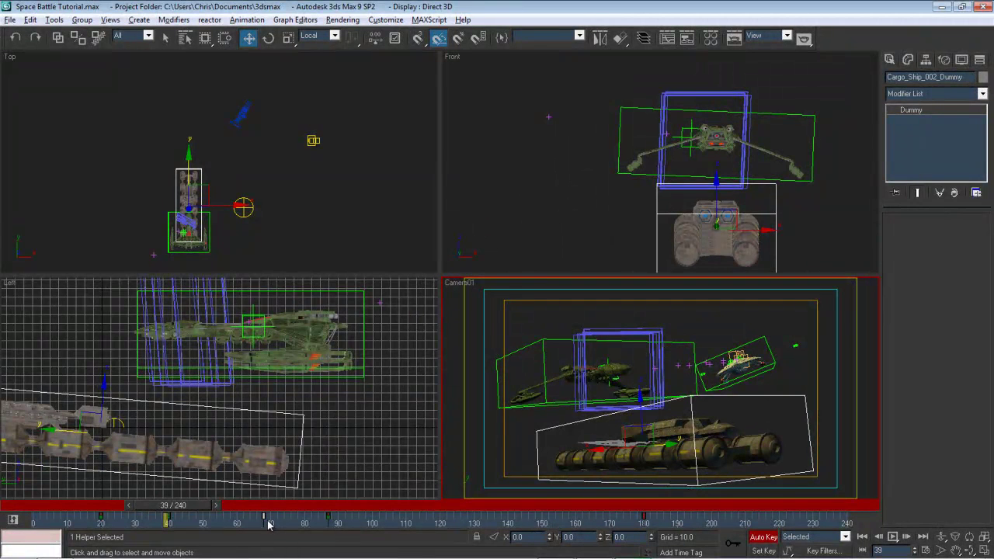
drag(265, 521, 237, 523)
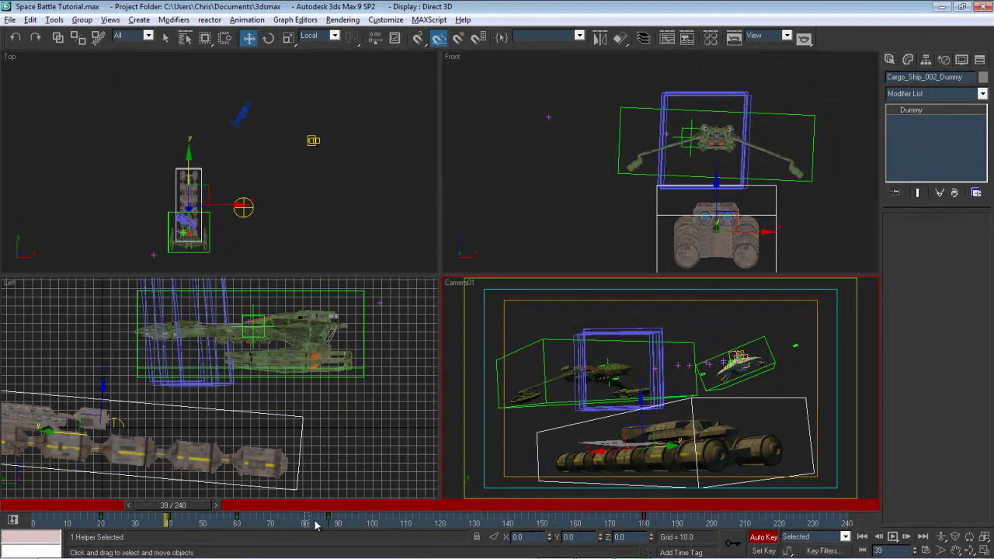
drag(329, 519, 323, 518)
drag(180, 514, 87, 513)
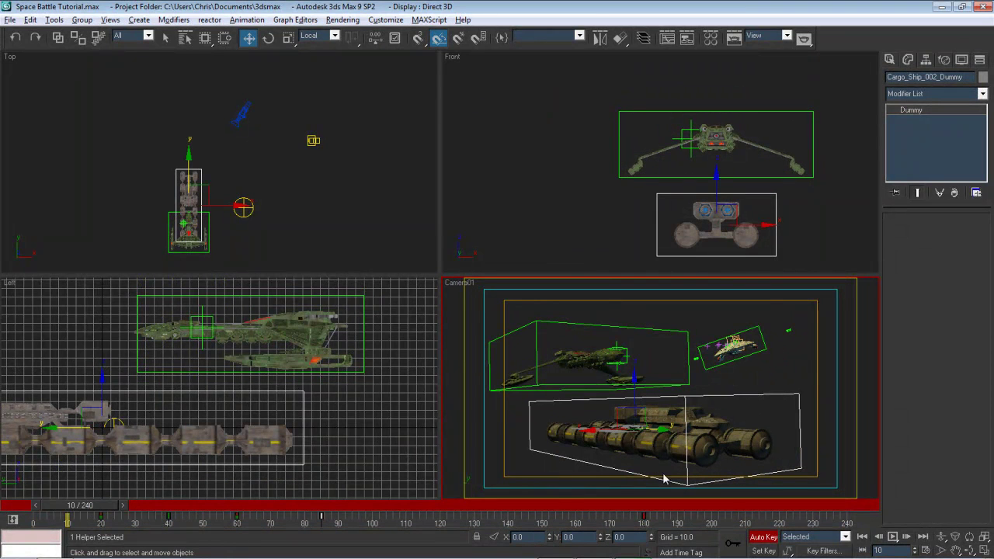
Turn off Auto Key, play the animation in the camera view, and return to frame 0
click(762, 536)
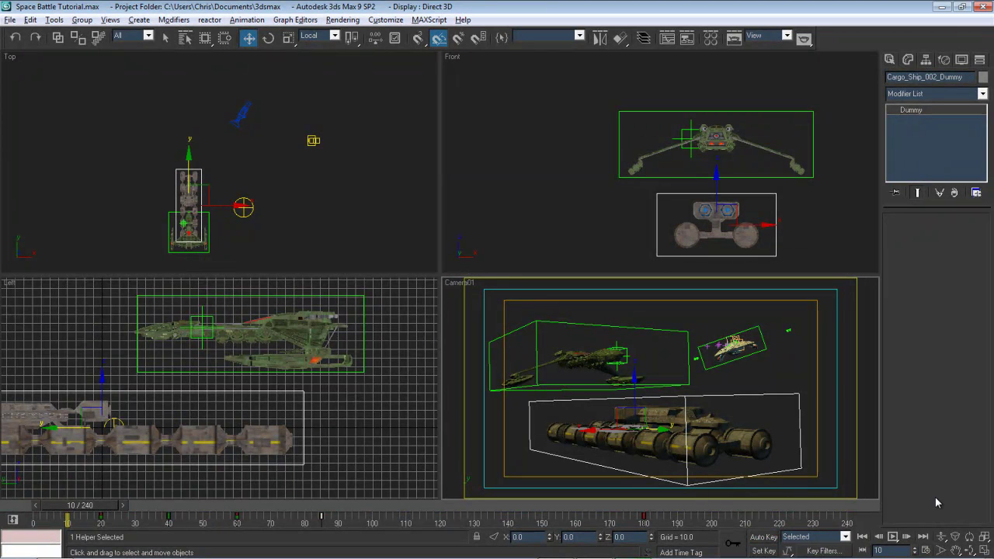
click(893, 537)
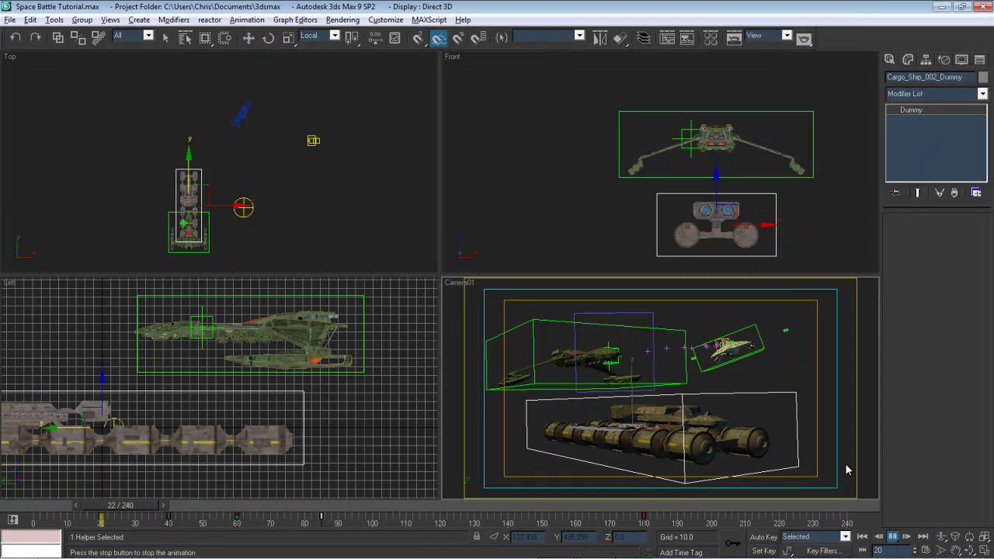
click(893, 537)
click(862, 537)
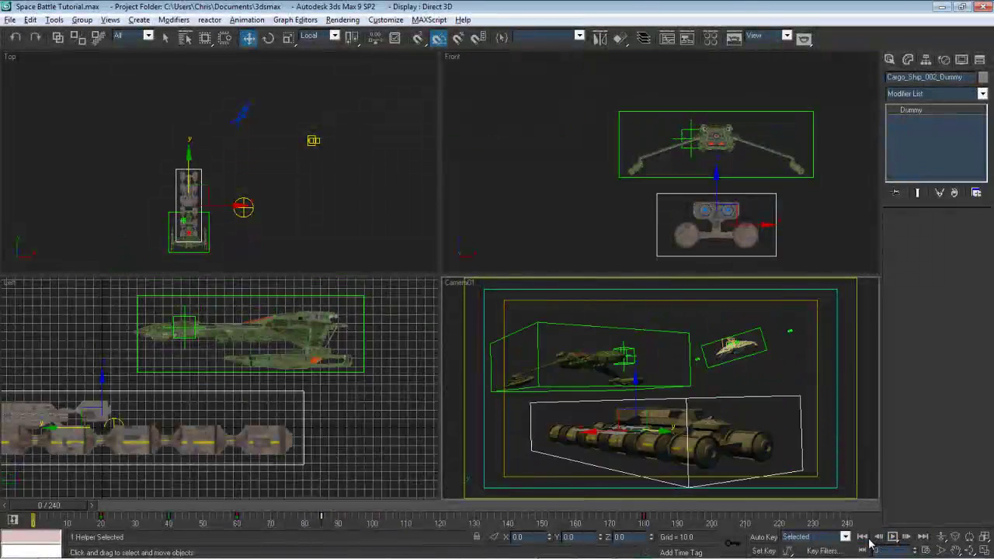
Select the Argonaut's laser particle source and set its viewport quantity multiplier to 25%
click(730, 342)
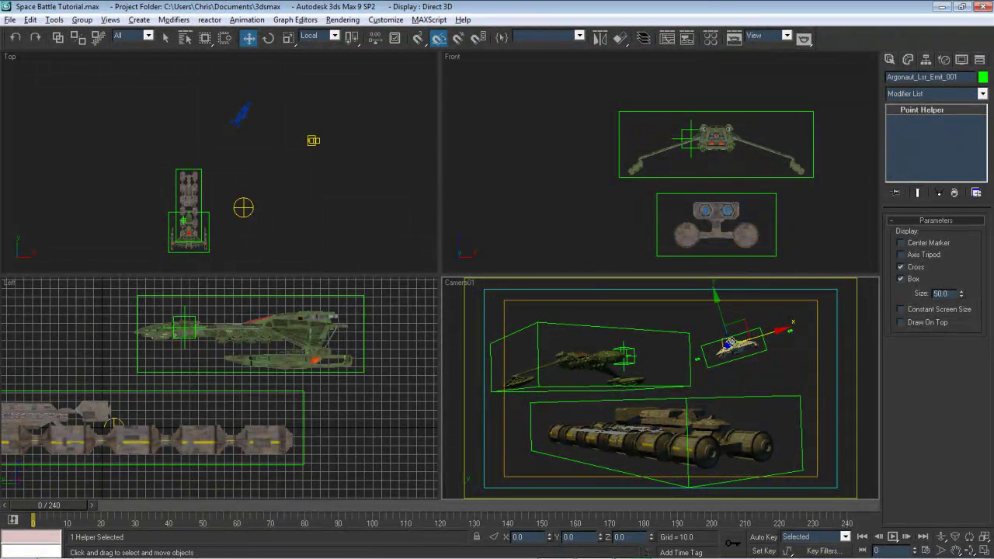
click(730, 341)
click(731, 342)
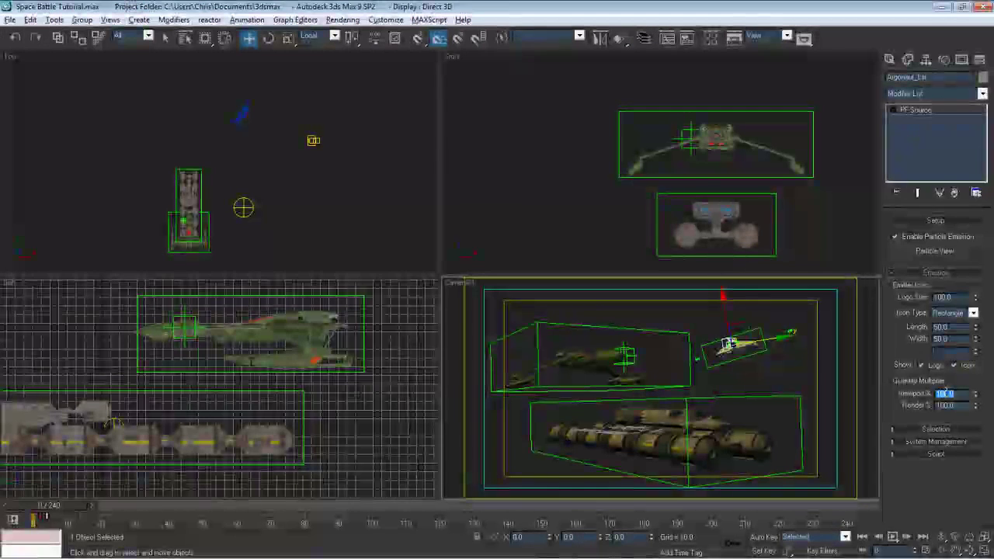
text(25)
key(Return)
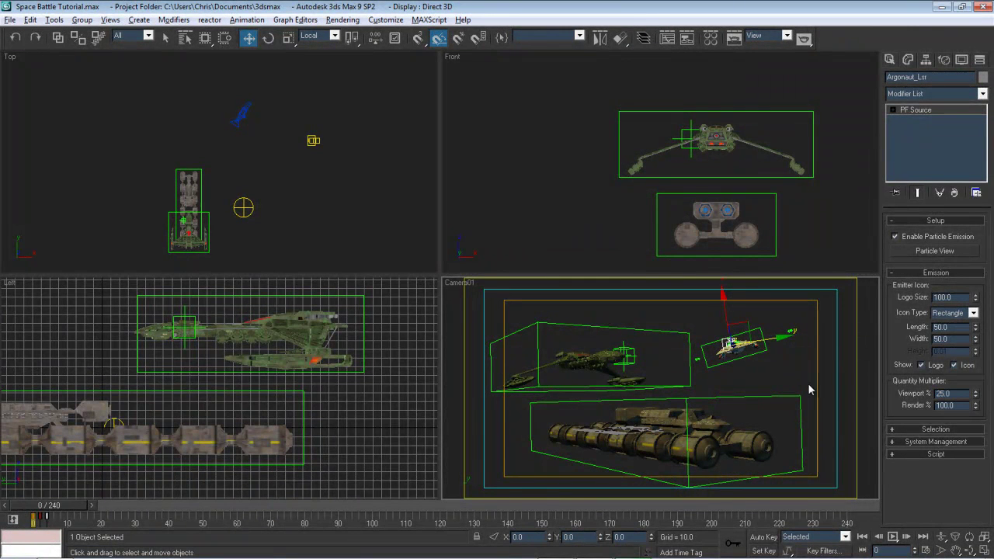
Play the animation in the camera view, select the cargo ship dummy, and replay its motion from frame 5
click(893, 536)
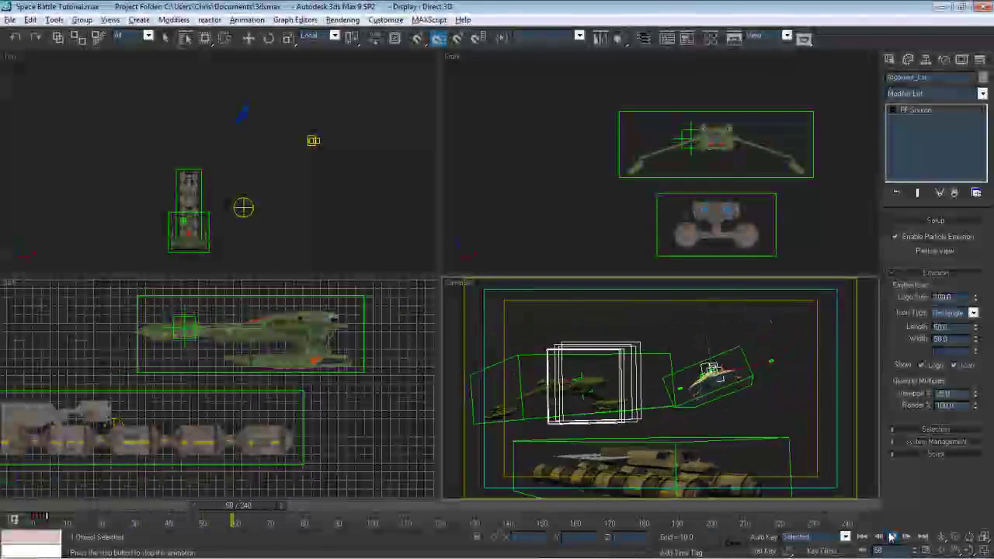
click(892, 537)
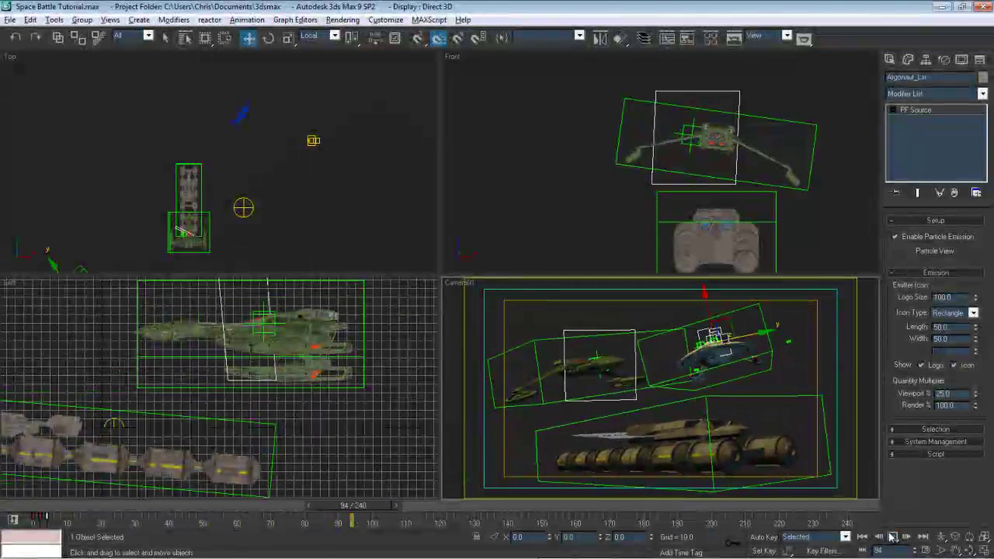
click(707, 403)
drag(342, 518, 49, 518)
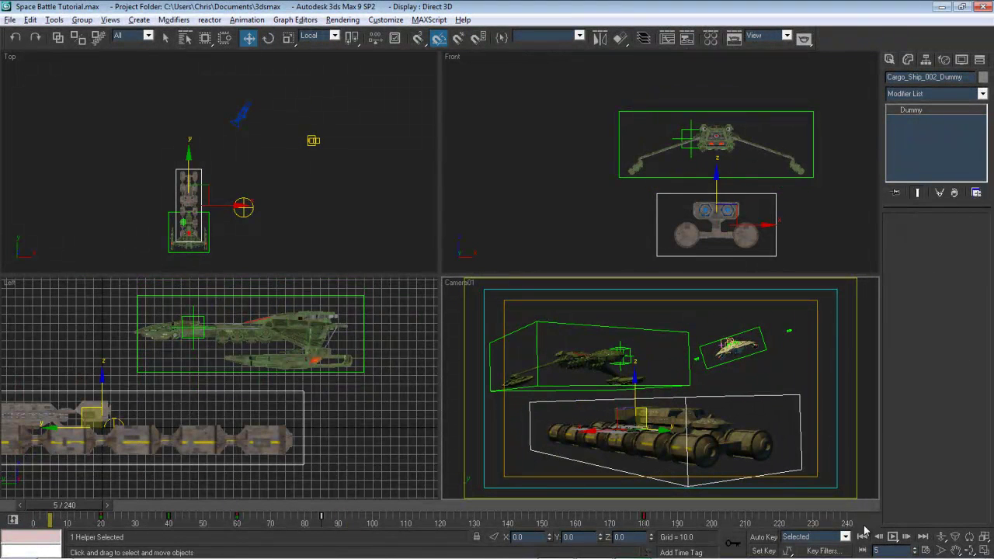
click(891, 538)
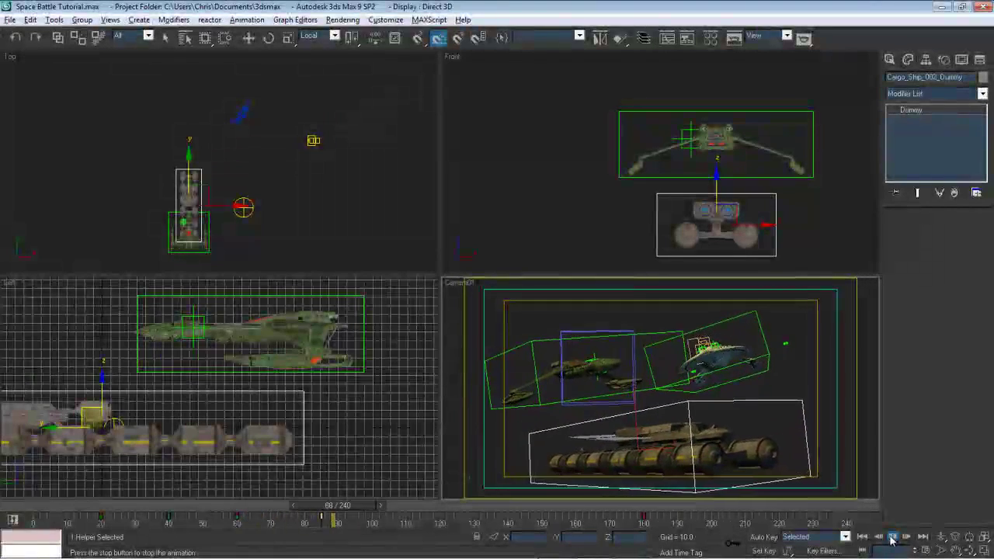
click(892, 537)
Review the cargo ship's motion from frame 20 and move the dummy's frame 85 key to frame 100
drag(362, 508, 248, 507)
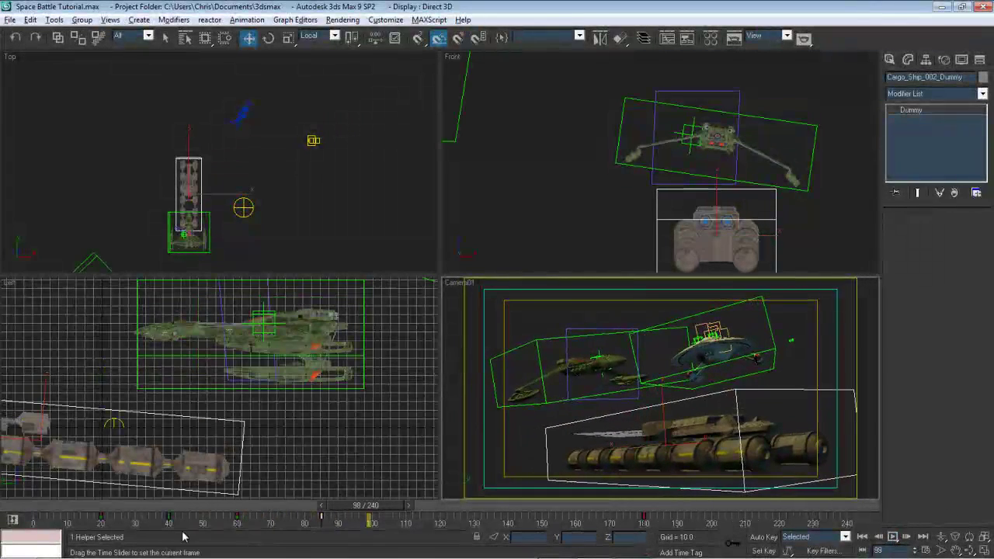
drag(184, 537, 101, 510)
key(w)
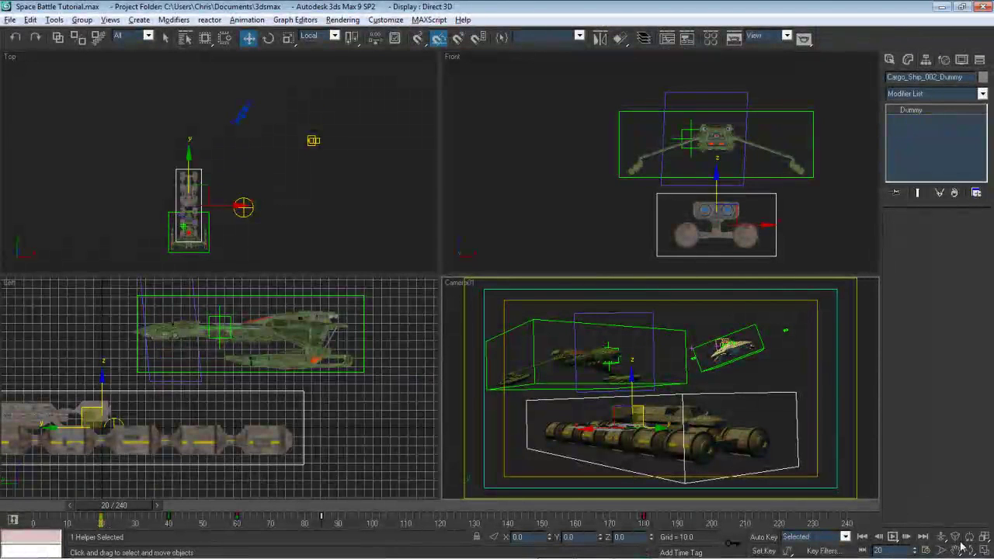
click(894, 537)
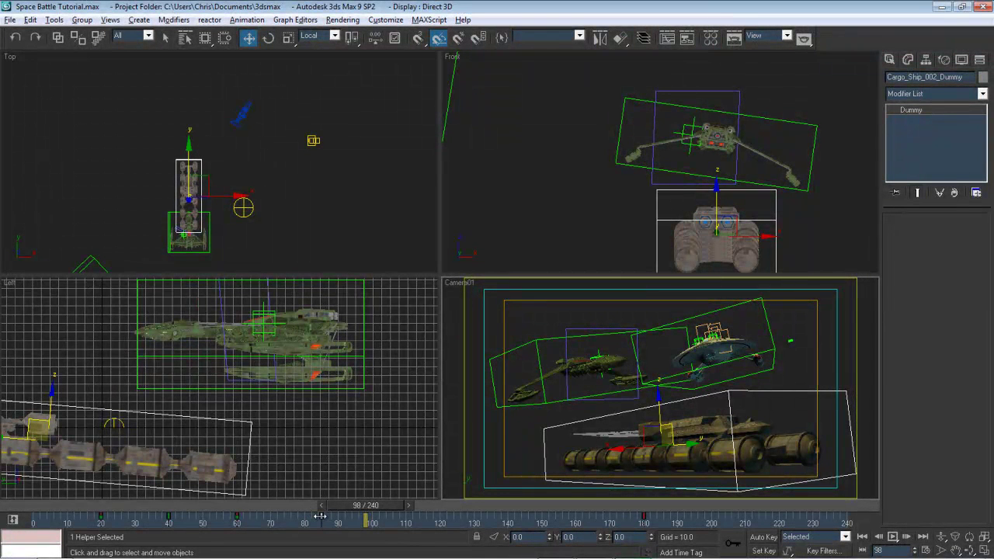
drag(369, 505, 326, 518)
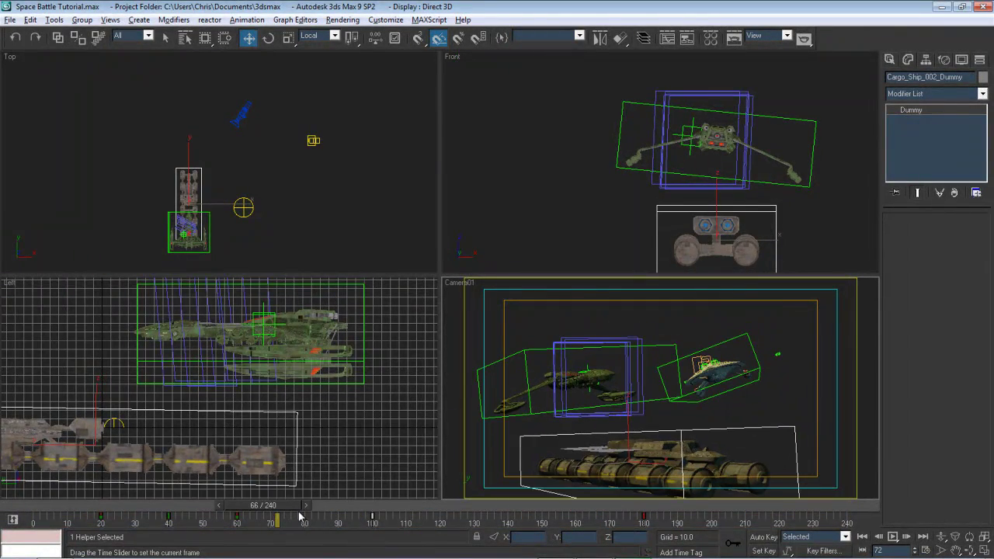
Set the tangents of the cargo ship dummy's frame 100 key to Smooth in the mini curve editor and close it
right_click(373, 517)
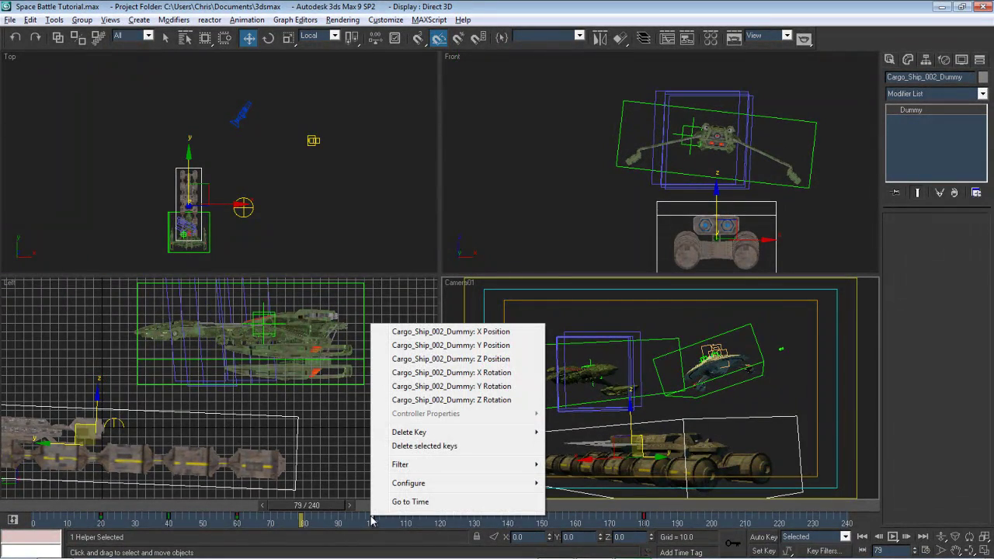
click(398, 525)
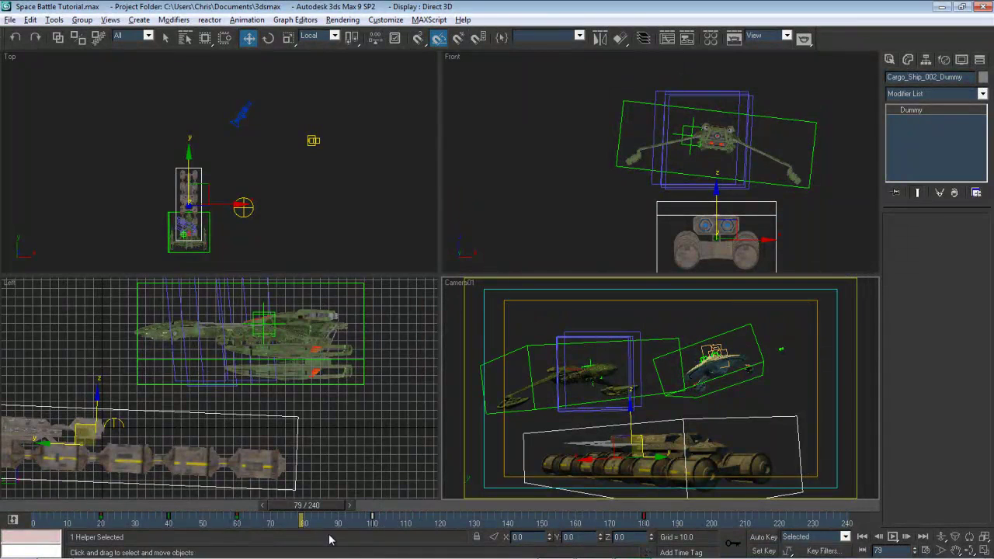
click(11, 522)
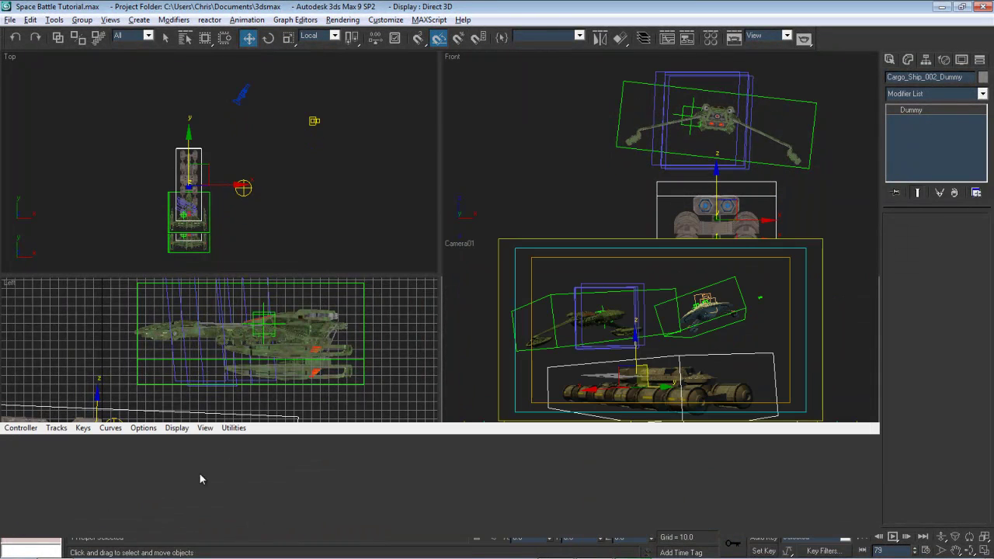
drag(374, 449, 344, 444)
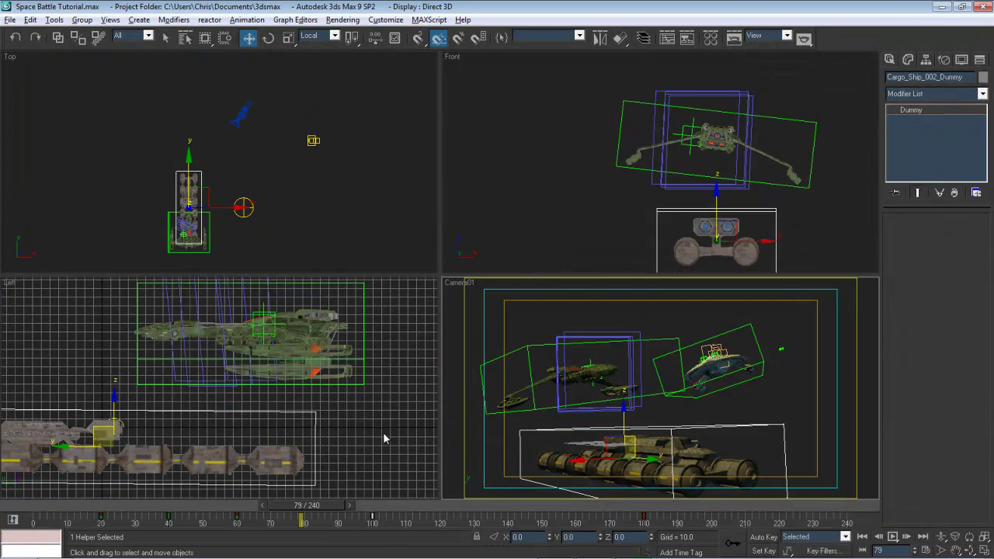
Try Smooth and Auto tangents on the cargo ship dummy's frame 100 key in the mini curve editor and close it
drag(324, 505, 455, 501)
key(w)
click(12, 519)
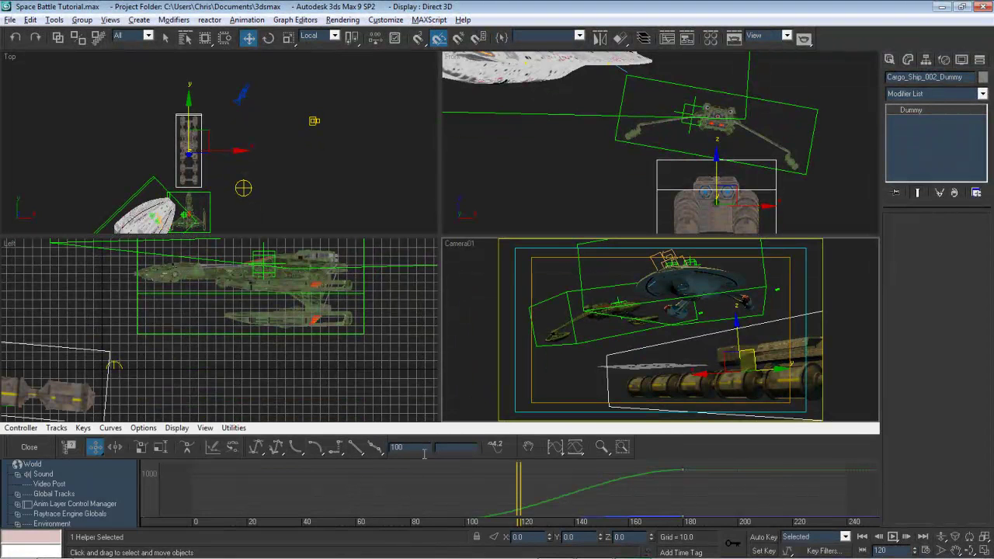
scroll(439, 481, up, 6)
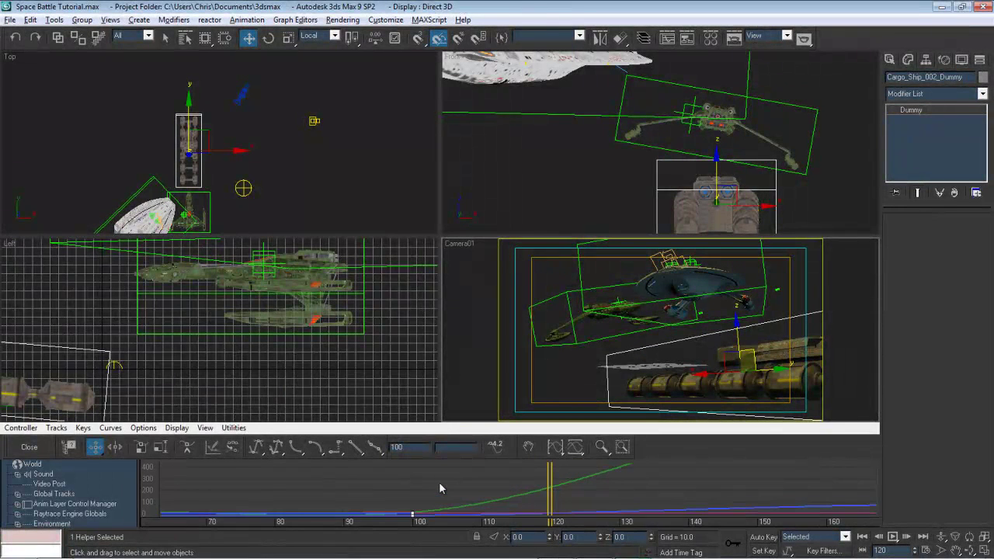
scroll(488, 464, up, 3)
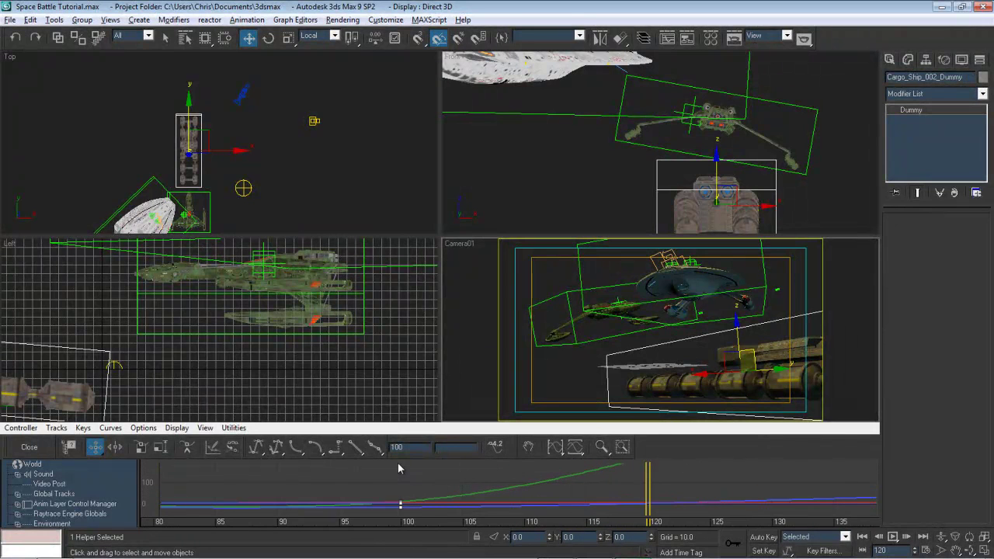
drag(374, 449, 377, 470)
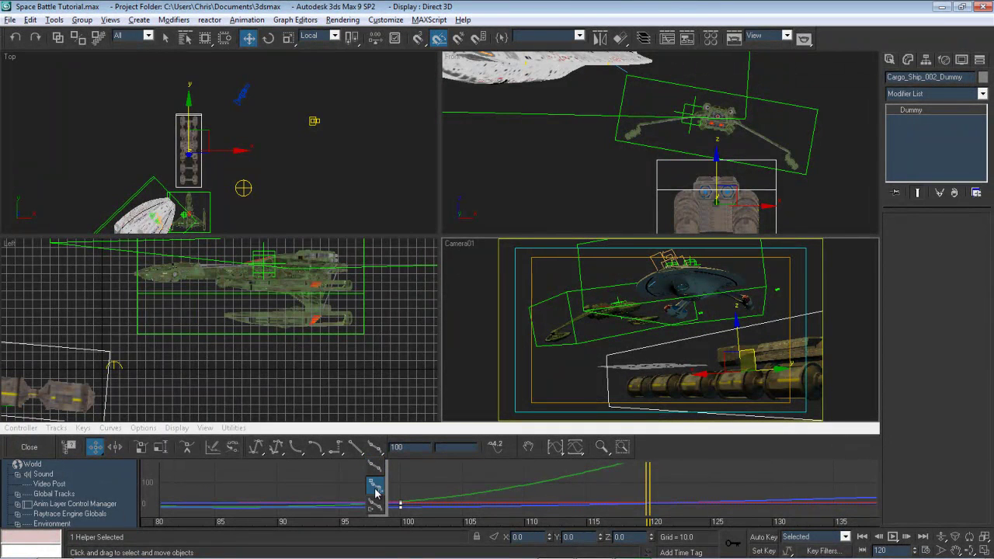
drag(375, 511, 376, 513)
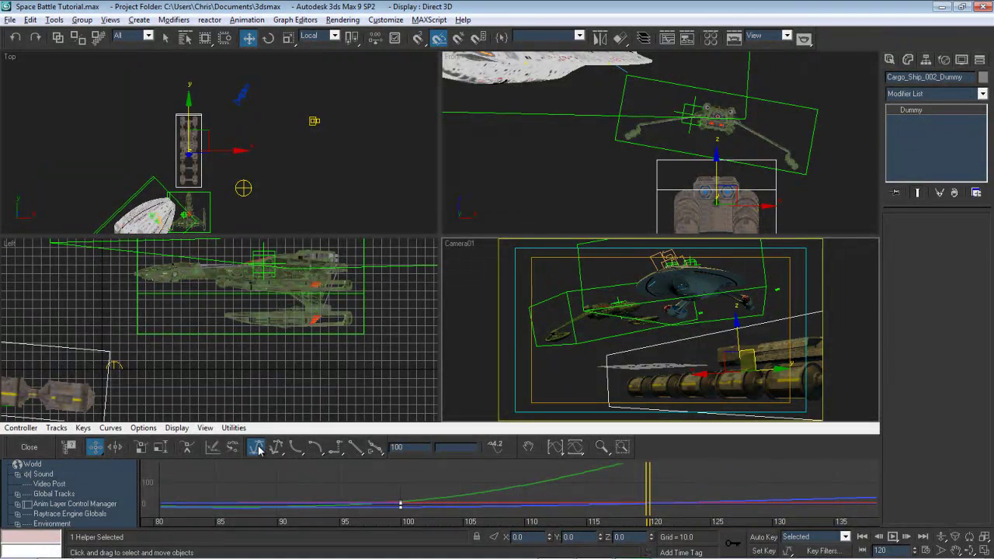
drag(259, 451, 260, 483)
click(26, 448)
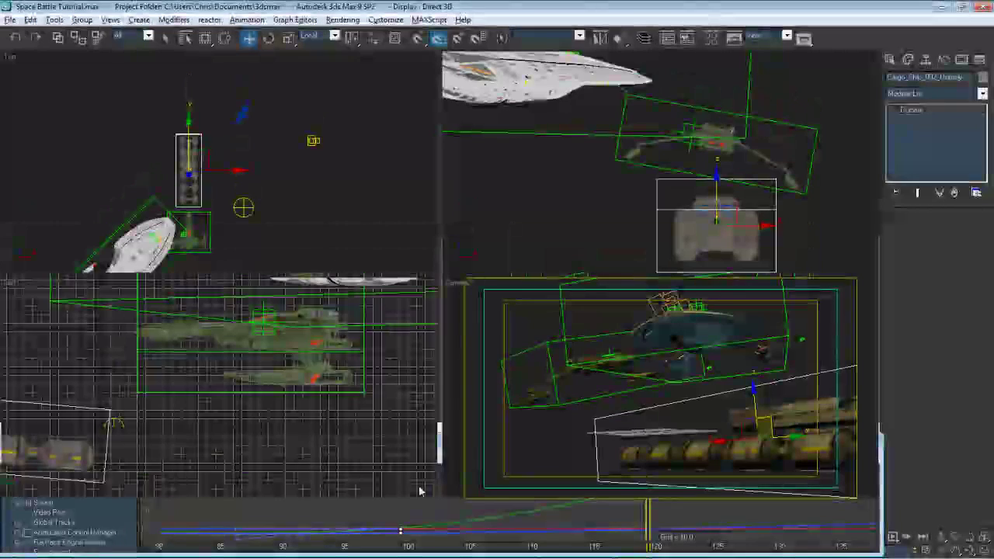
Check the cargo ship's motion around frame 106, reapply Auto and Smooth tangents to the dummy's frame 100 key, and close the mini curve editor
drag(352, 515, 395, 515)
key(w)
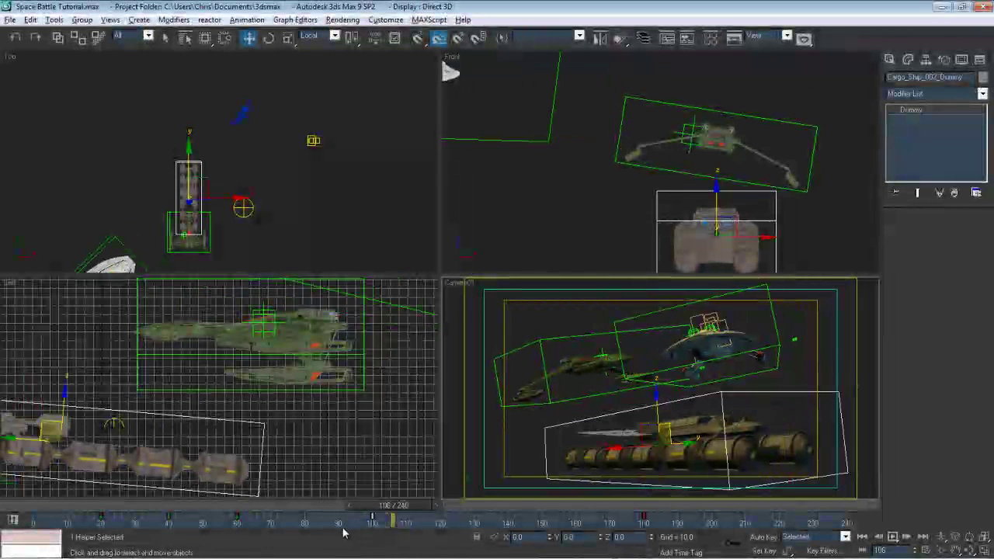
click(13, 520)
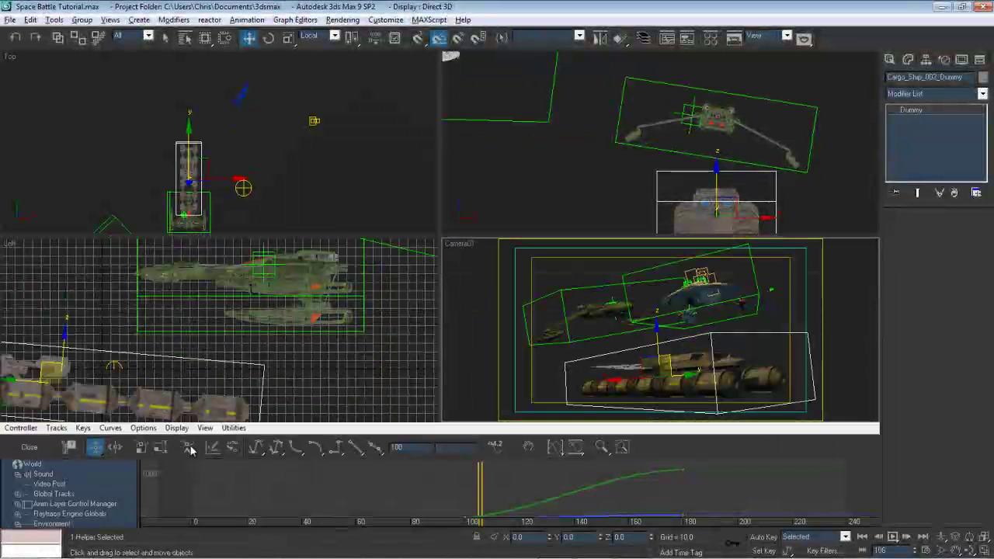
middle_drag(466, 515, 428, 495)
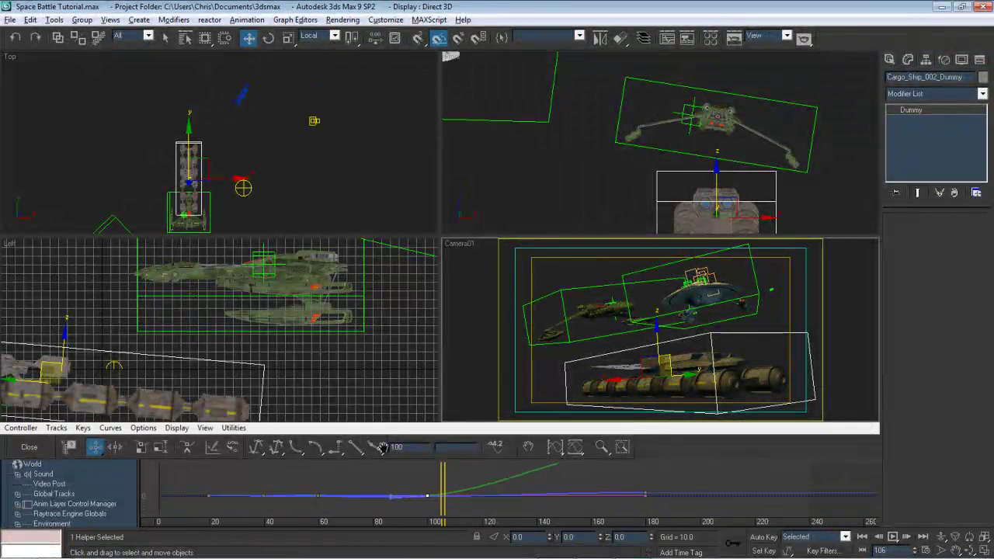
scroll(429, 495, up, 1)
scroll(429, 495, up, 2)
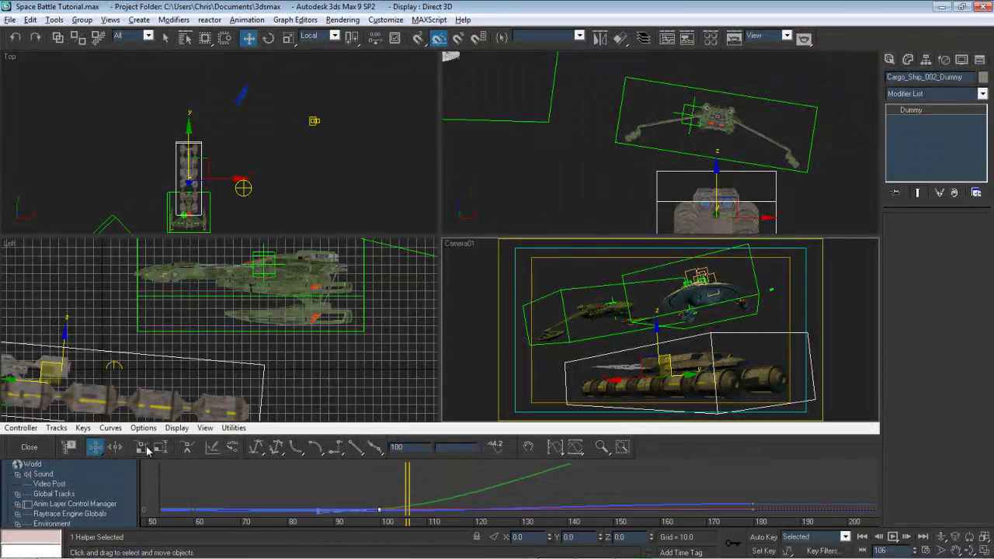
click(256, 448)
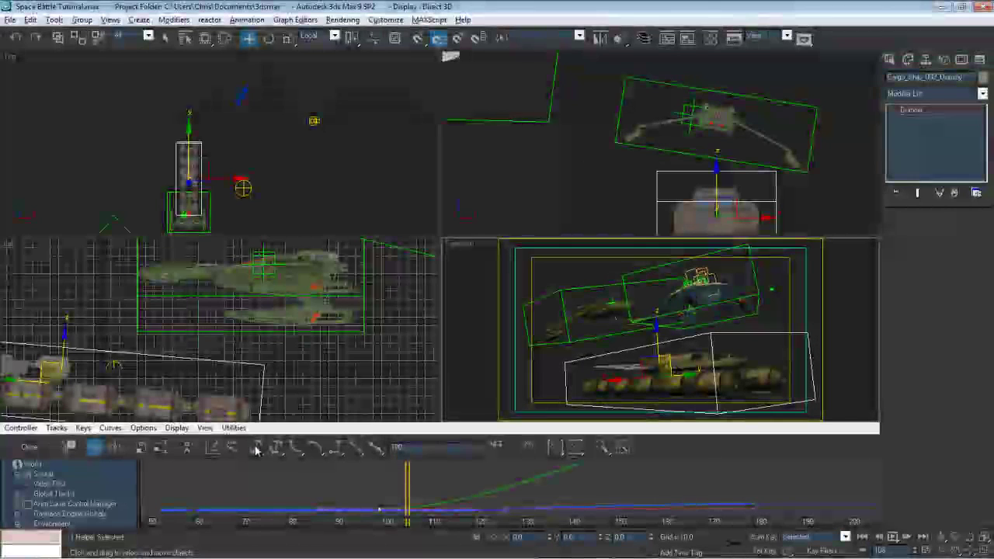
drag(373, 449, 385, 513)
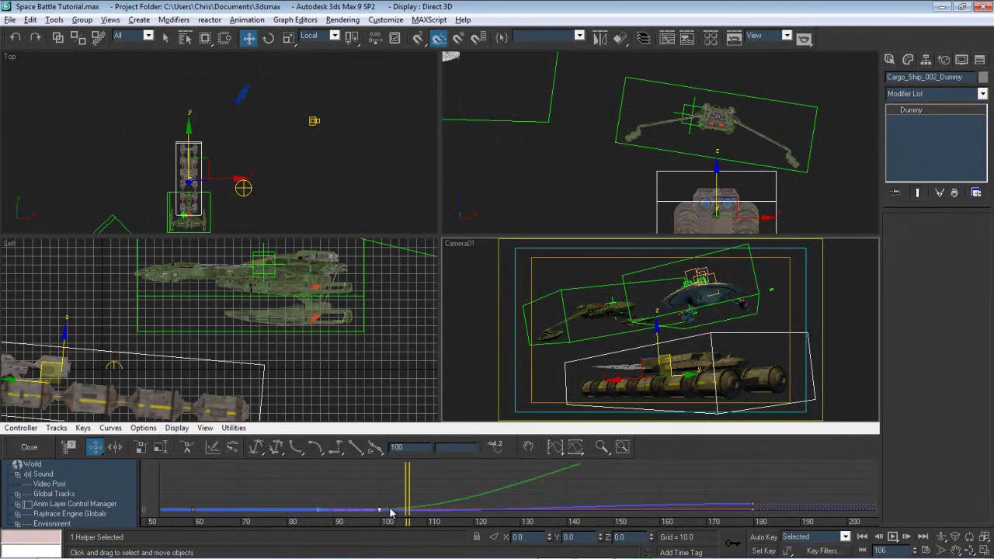
click(33, 450)
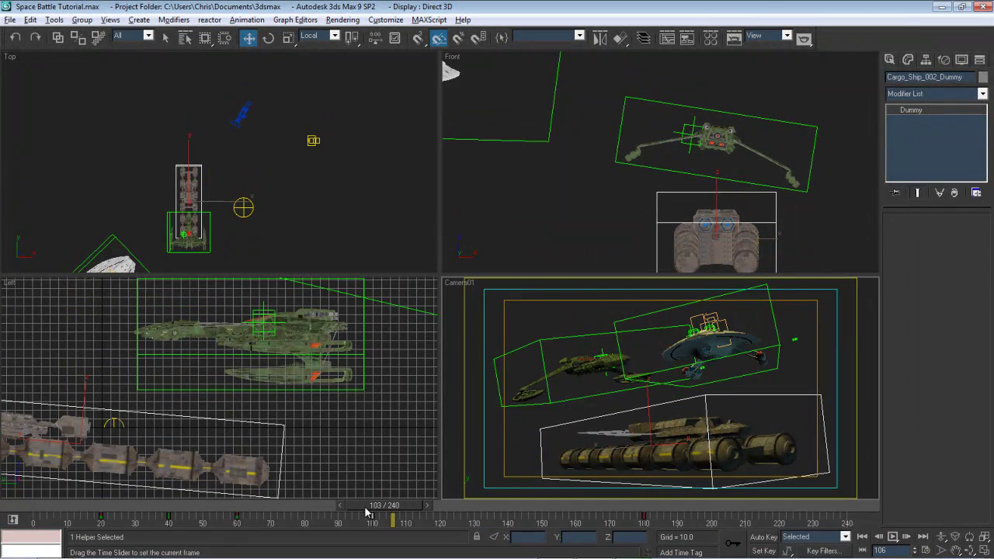
Play the animation from frame 59 and scrub on past frame 132 to review the cargo ship's motion
drag(311, 515, 234, 520)
key(w)
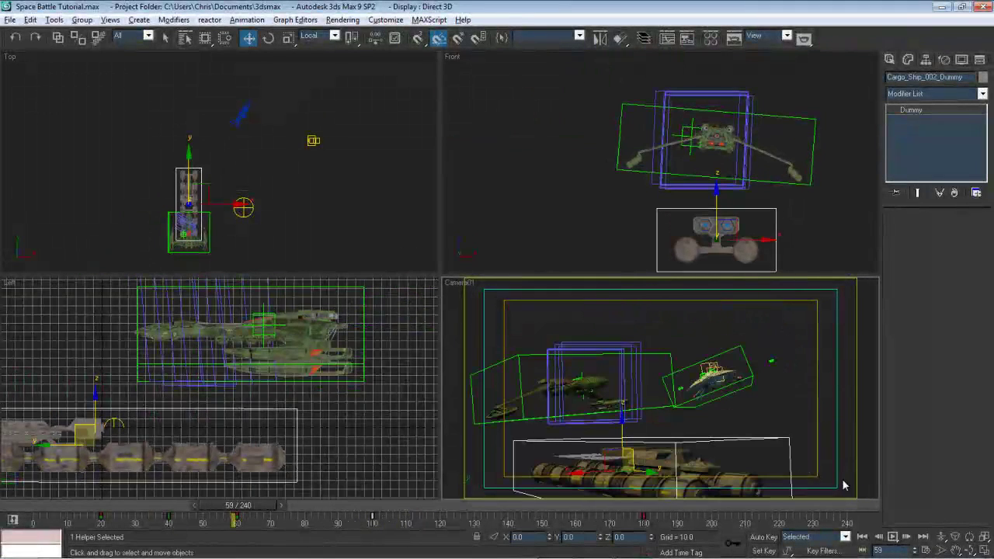
click(892, 537)
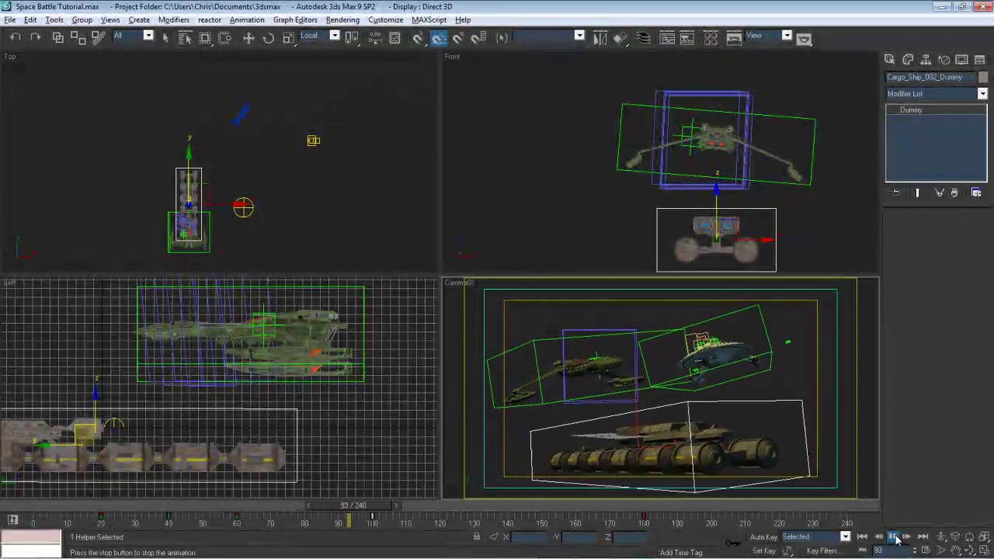
click(893, 536)
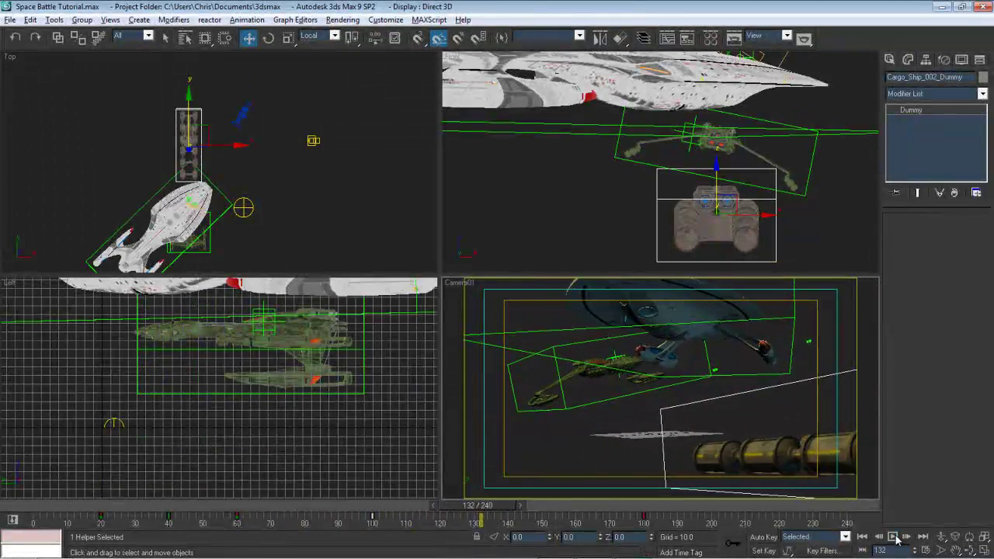
drag(498, 511, 662, 507)
Move the cargo ship dummy's frame 100 key to frame 95 and review its motion up to frame 137
drag(309, 523, 663, 552)
key(w)
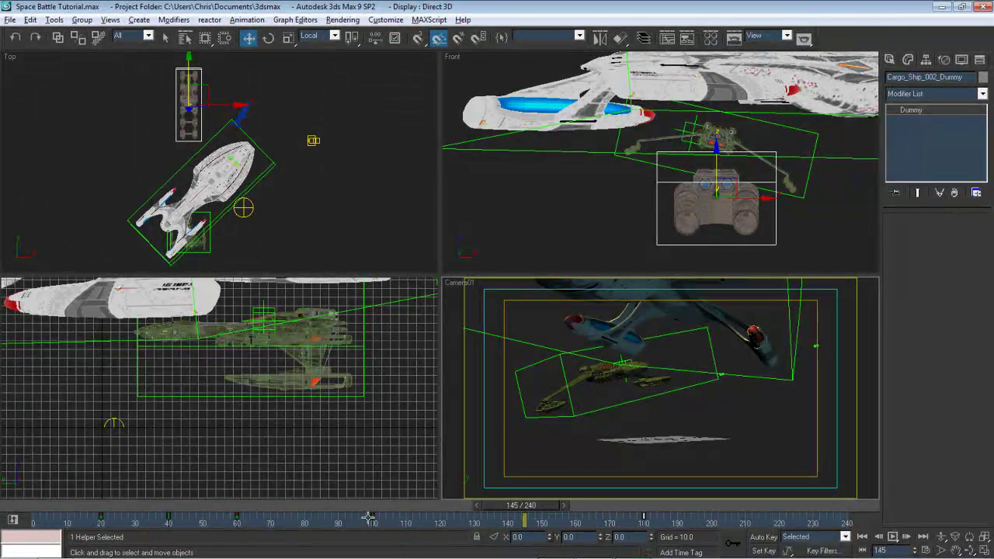
drag(372, 515, 354, 520)
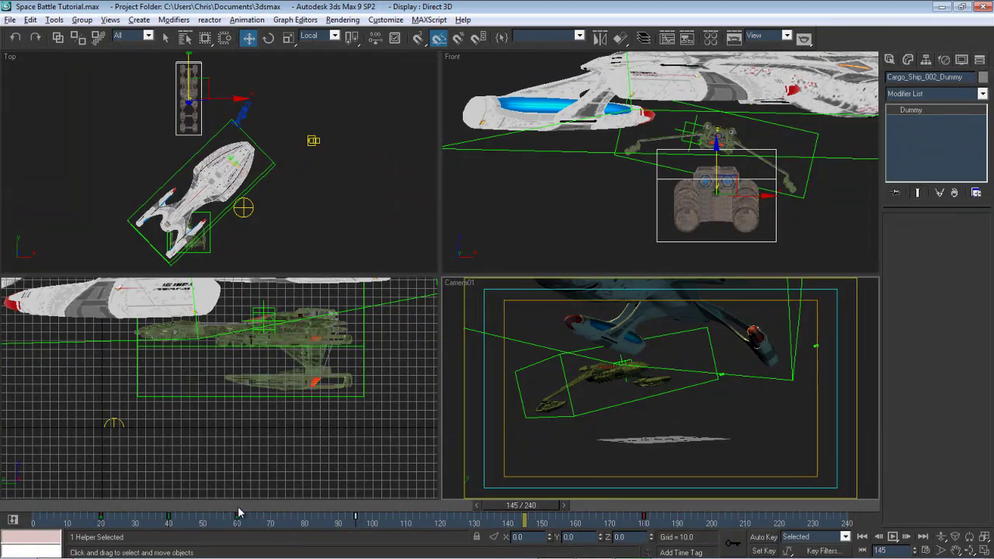
drag(239, 513, 498, 512)
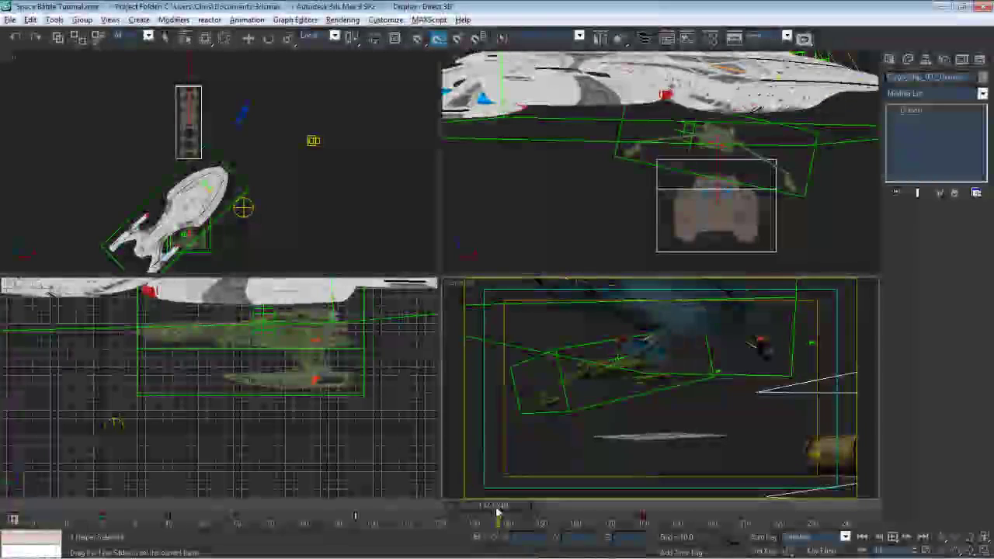
key(w)
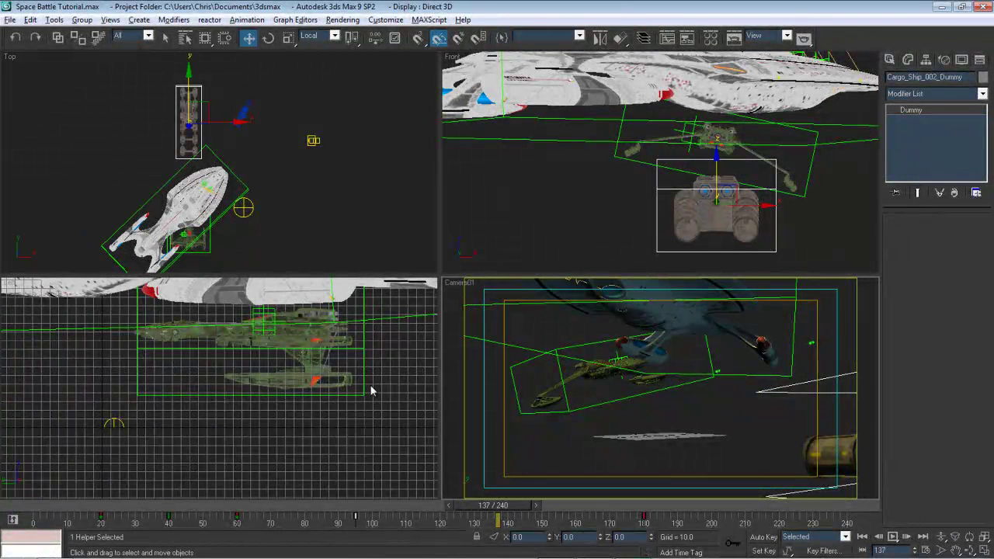
Select Camera01, go to frame 135, enable Auto Key, and change the default tangent type for new keys
click(246, 113)
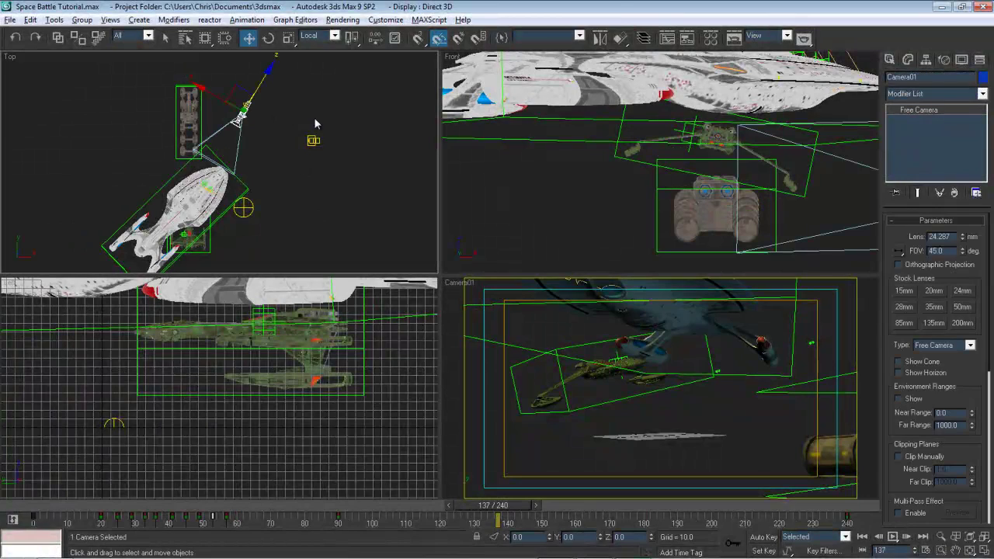
mouse_move(501, 515)
mouse_down()
mouse_move(341, 515)
mouse_move(504, 503)
mouse_move(491, 503)
mouse_up()
key(w)
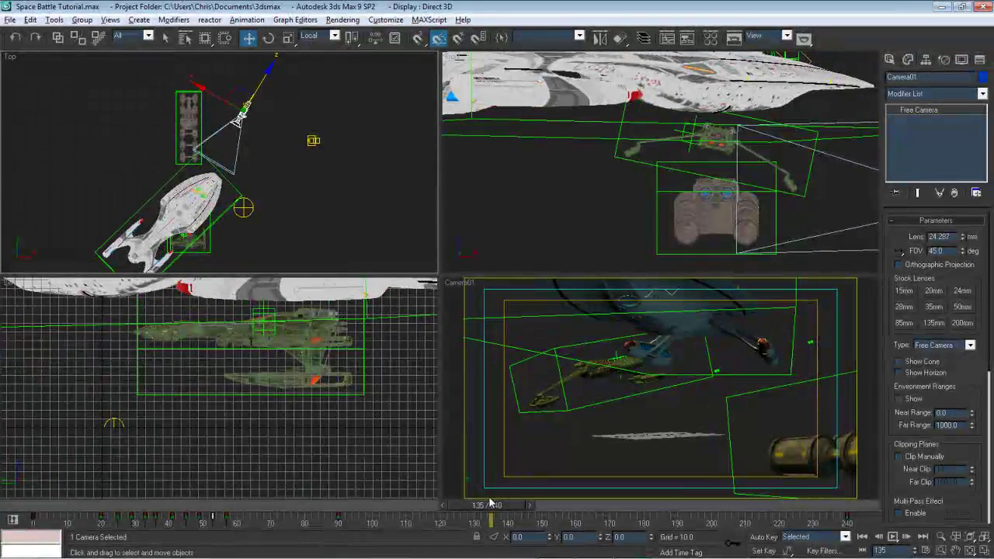
click(772, 536)
drag(788, 536, 787, 497)
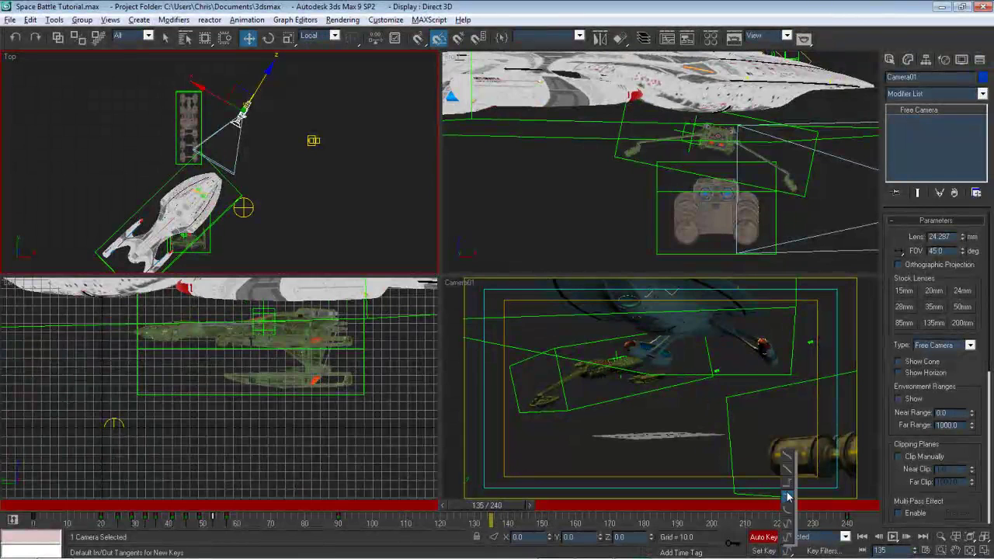
drag(787, 462, 788, 460)
Pan Camera01's aim upward at frame 135 to frame the Argonaut's fly-past, and turn off Auto Key
right_click(691, 406)
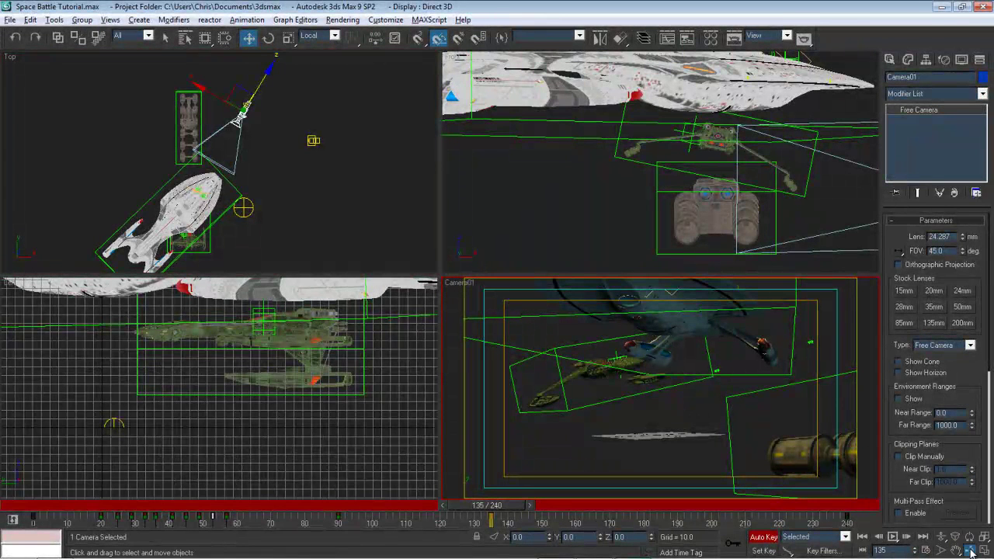
click(970, 551)
drag(669, 393, 671, 399)
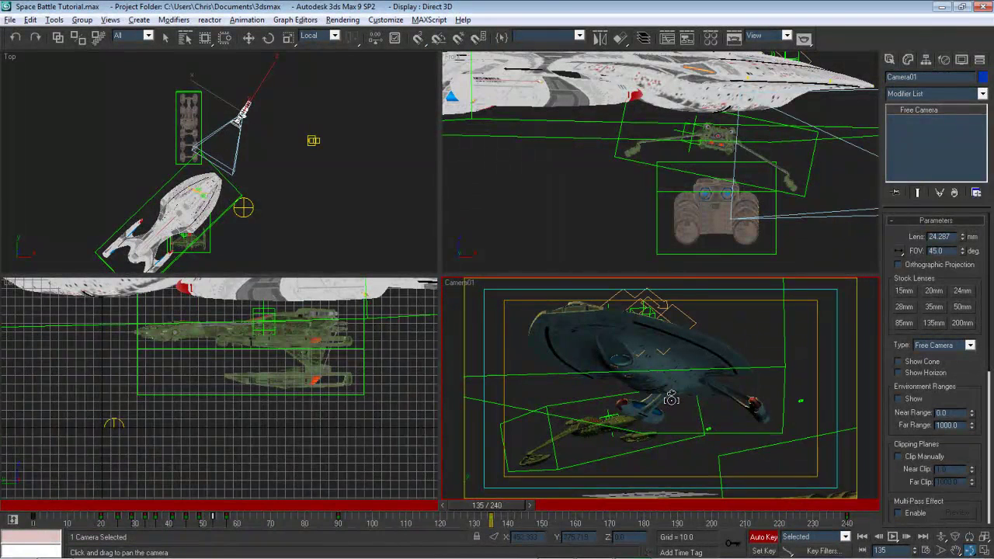
click(763, 537)
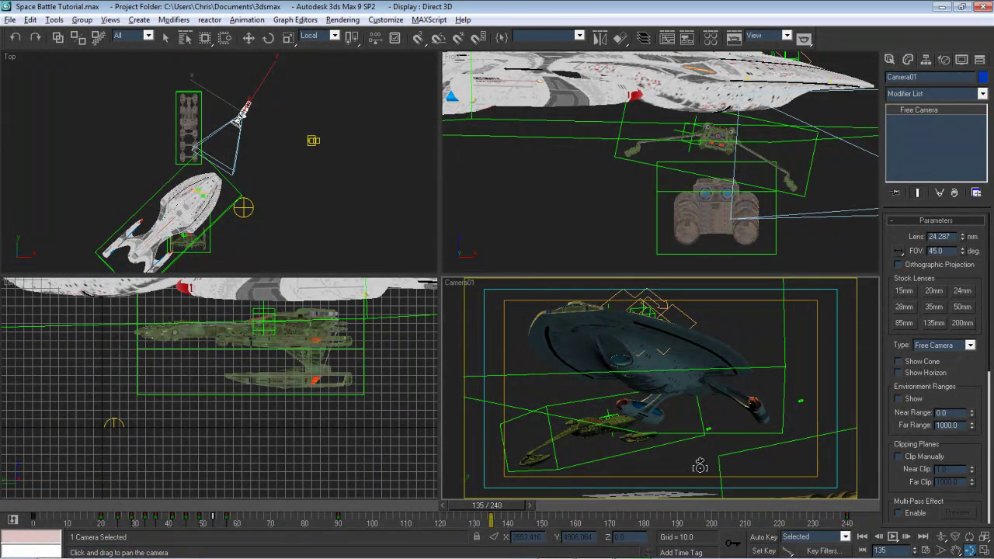
Scrub through the animation to review the new camera movement and return to frame 0
click(345, 513)
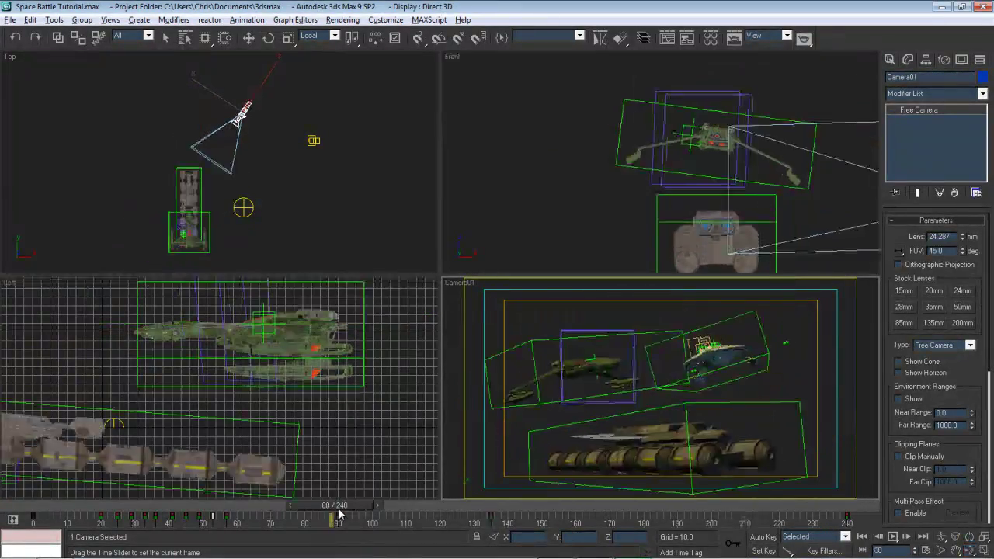
drag(347, 514, 660, 514)
drag(212, 553, 272, 535)
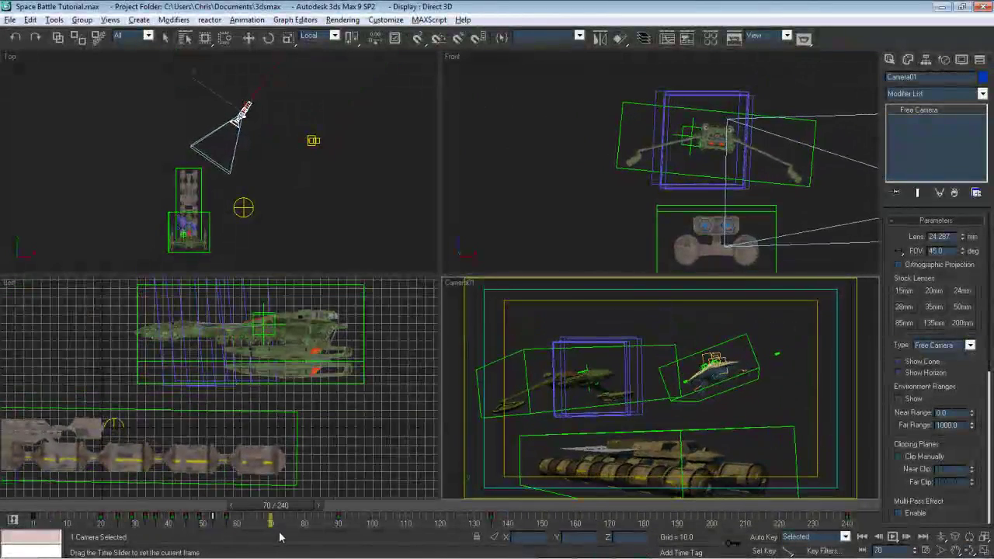
click(863, 538)
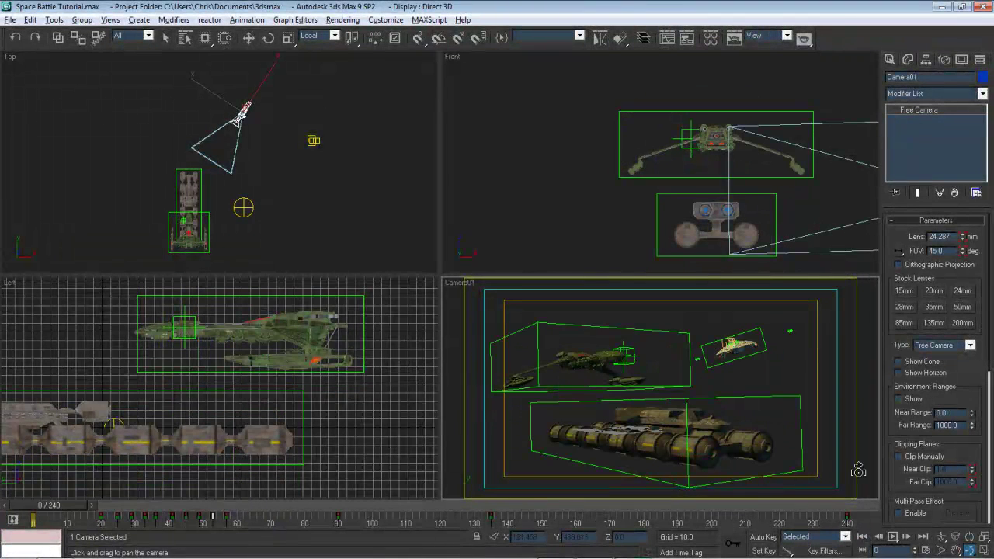
Maximize the Camera01 viewport, activate the Move tool, and set the viewport shading to Wireframe
click(983, 551)
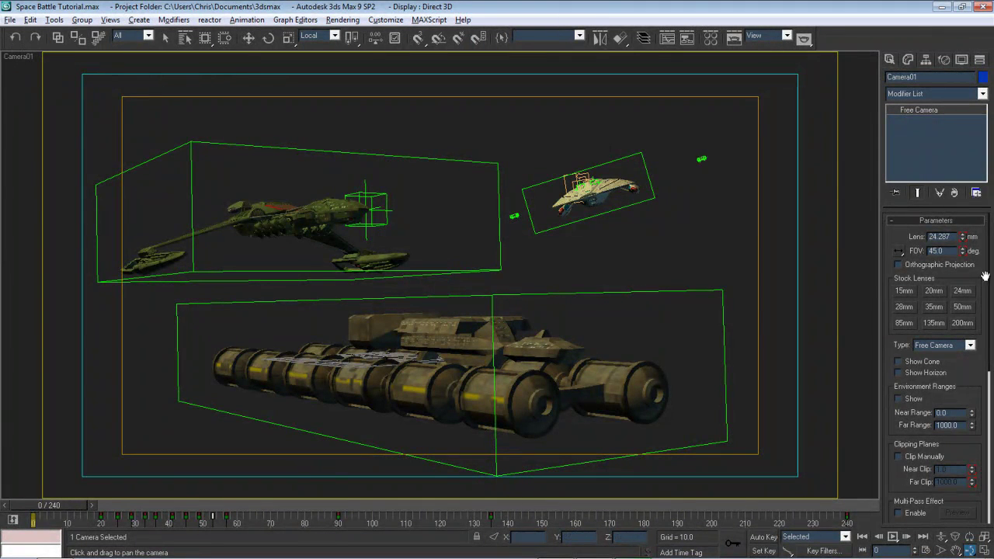
click(247, 39)
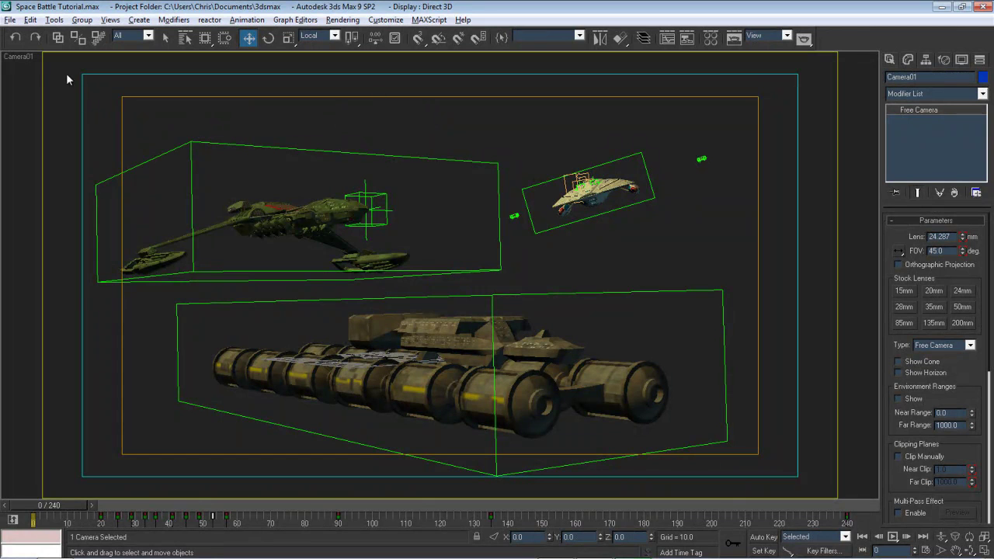
right_click(21, 59)
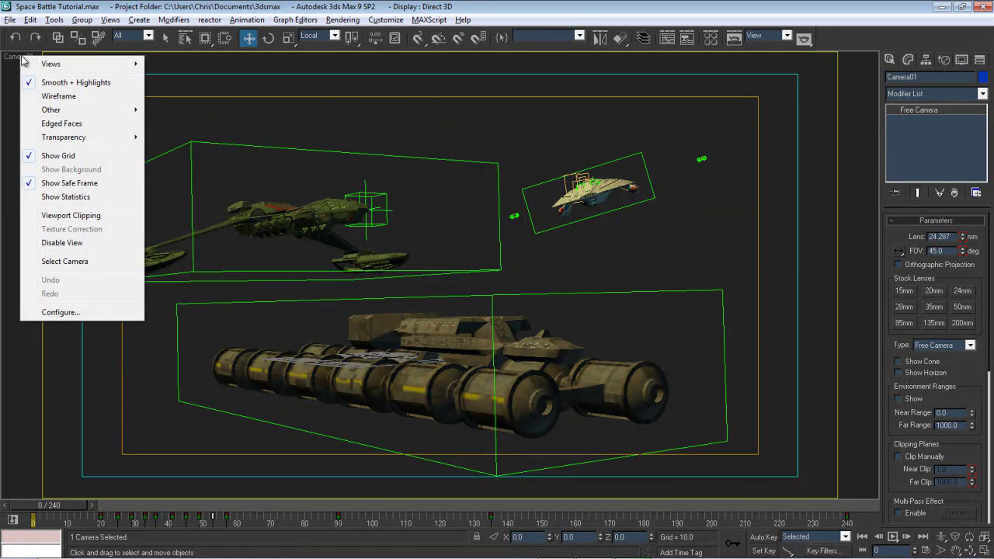
click(56, 96)
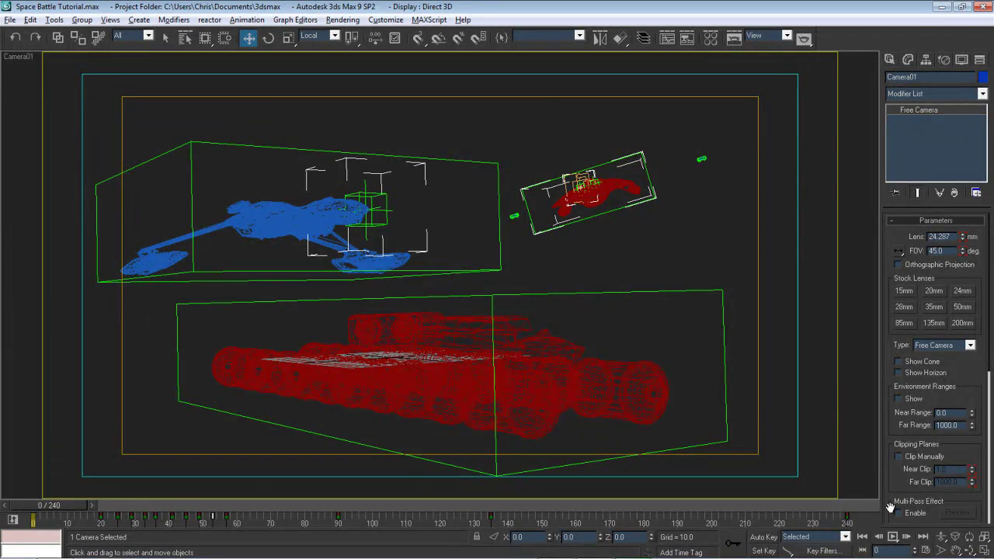
Play the wireframe animation through the camera, stop it, and return to frame 0
click(893, 537)
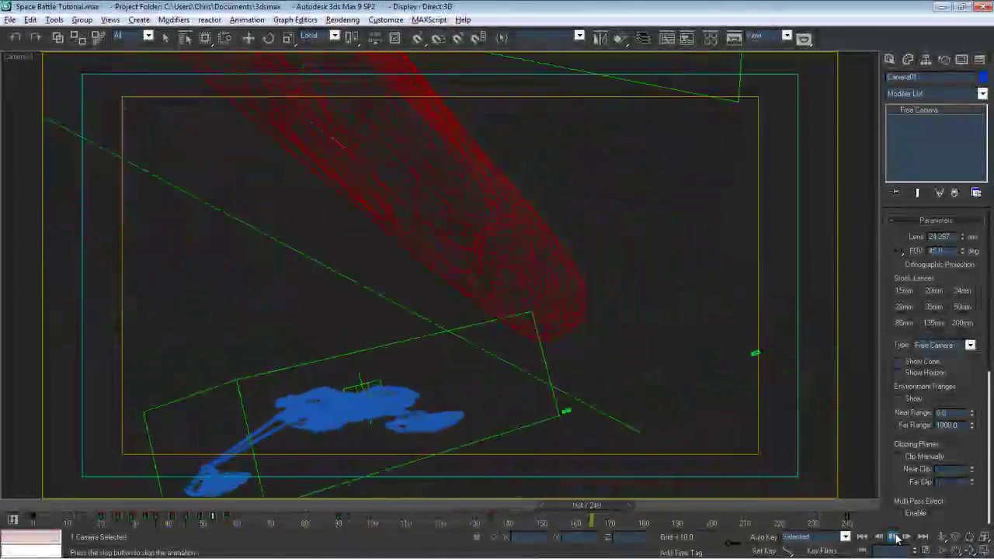
click(894, 537)
click(863, 536)
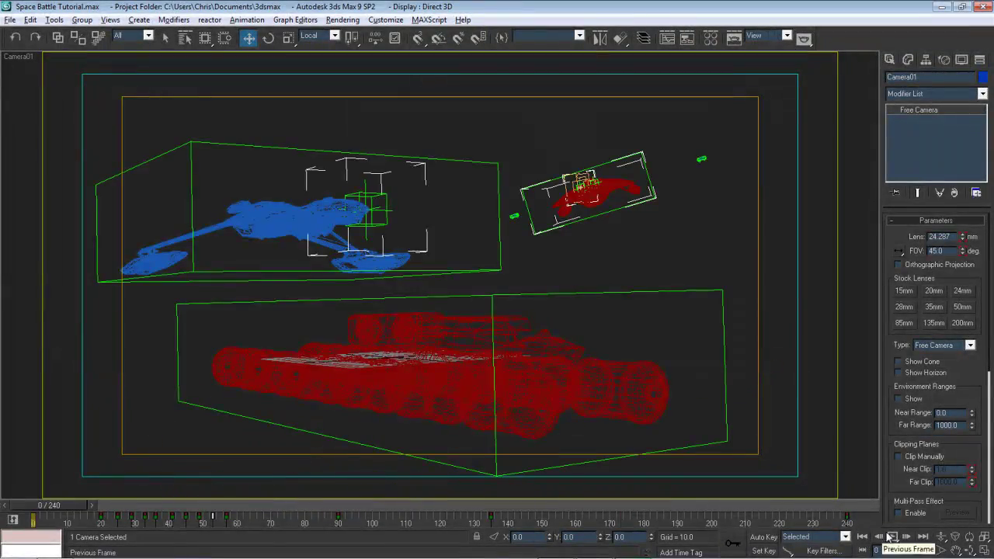
Replay the animation through Camera01, return to frame 0, and restore the four-viewport layout
click(893, 537)
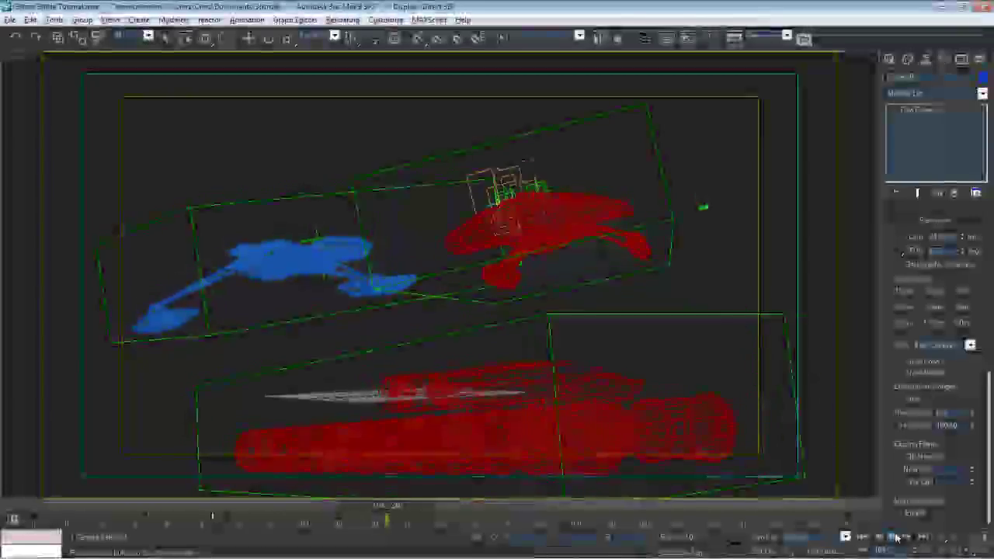
click(893, 537)
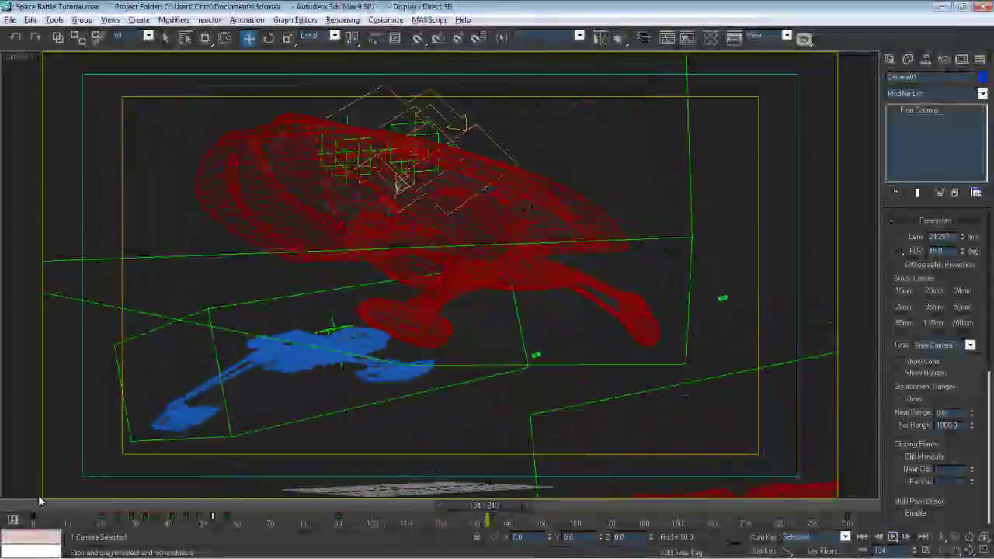
click(862, 536)
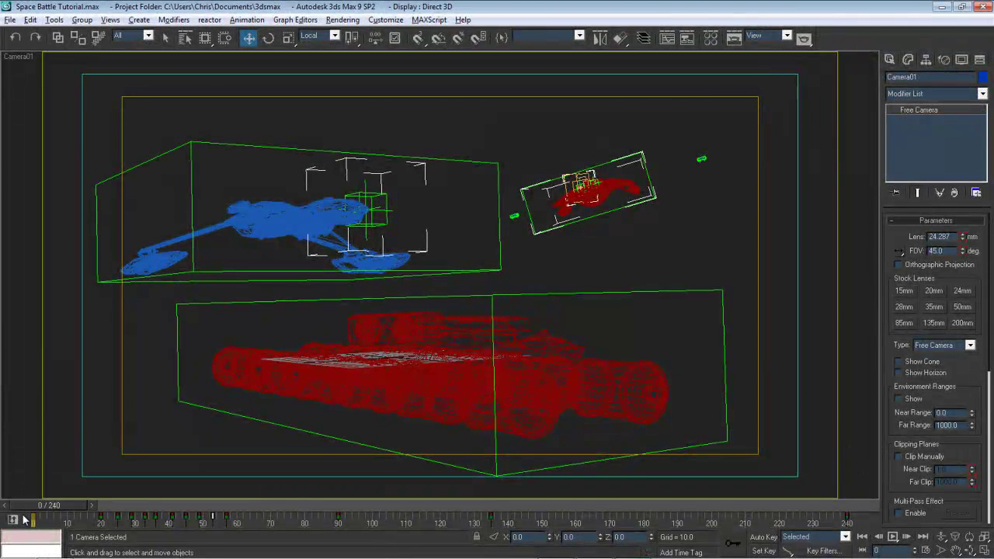
click(985, 550)
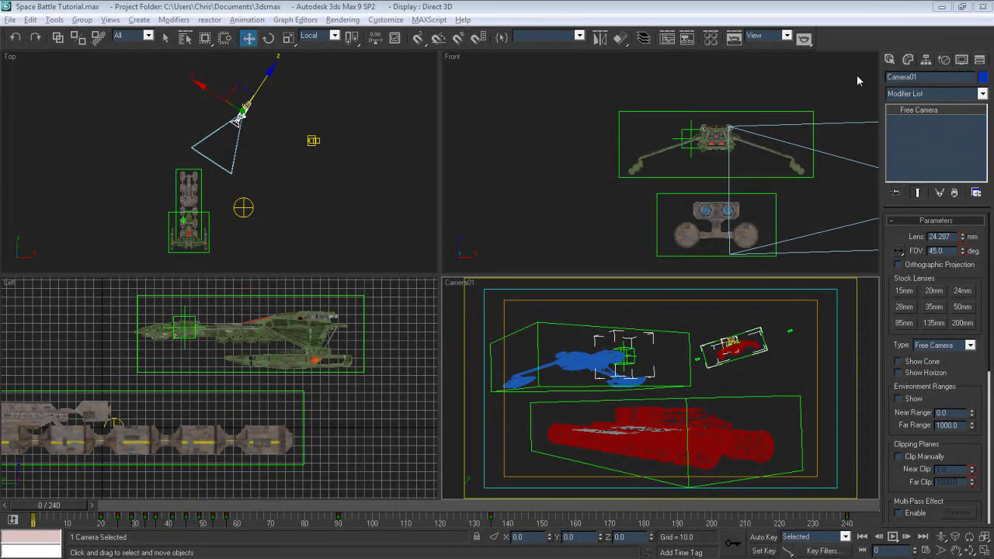
Activate the Line spline tool for the Top view with both Initial Type and Drag Type set to Smooth
click(890, 60)
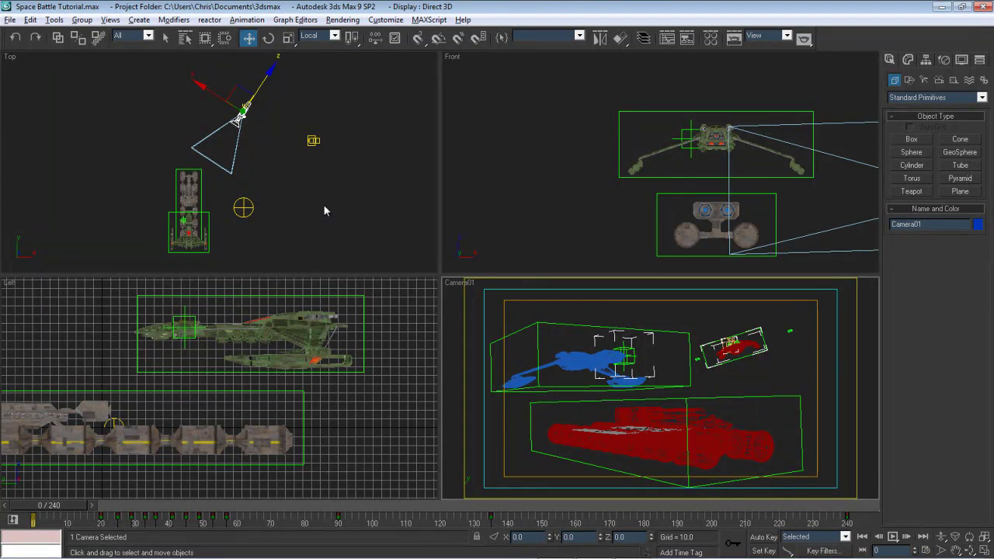
right_click(311, 186)
middle_drag(323, 170, 363, 189)
scroll(306, 218, up, 2)
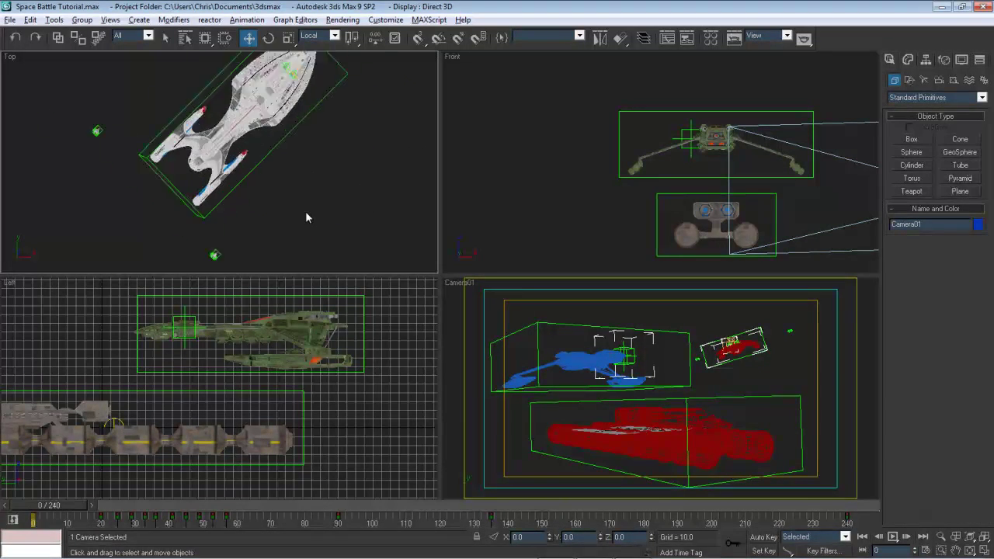
middle_drag(310, 214, 268, 175)
scroll(266, 175, down, 3)
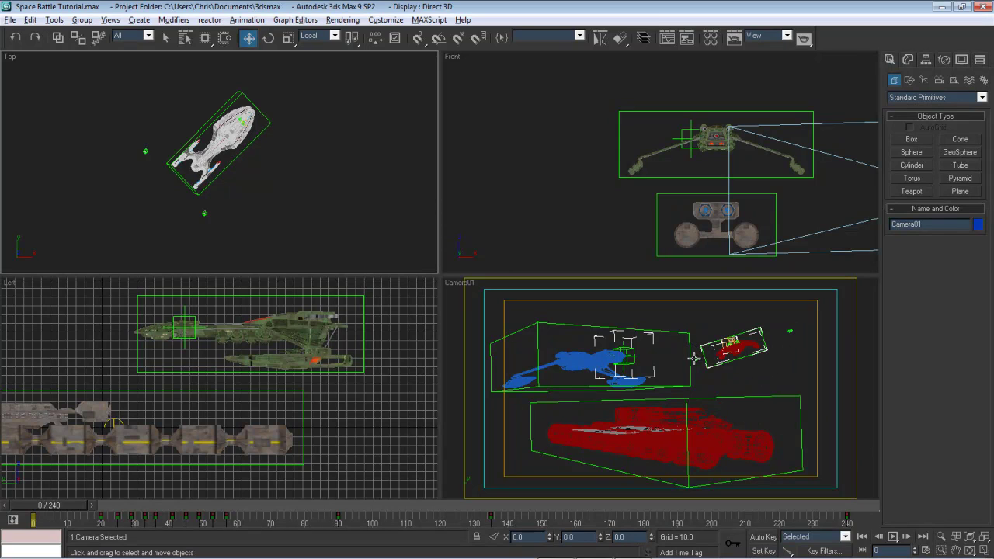
click(910, 81)
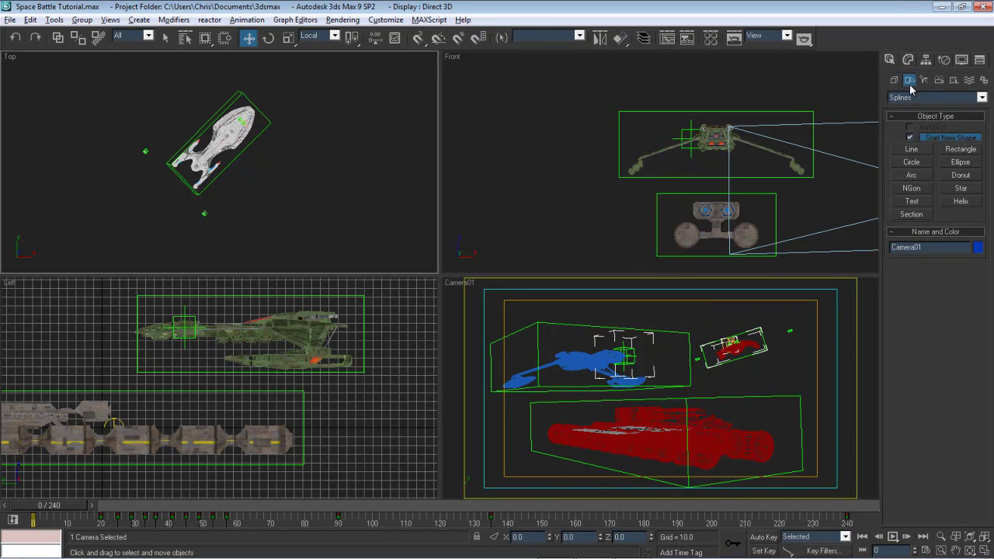
click(917, 152)
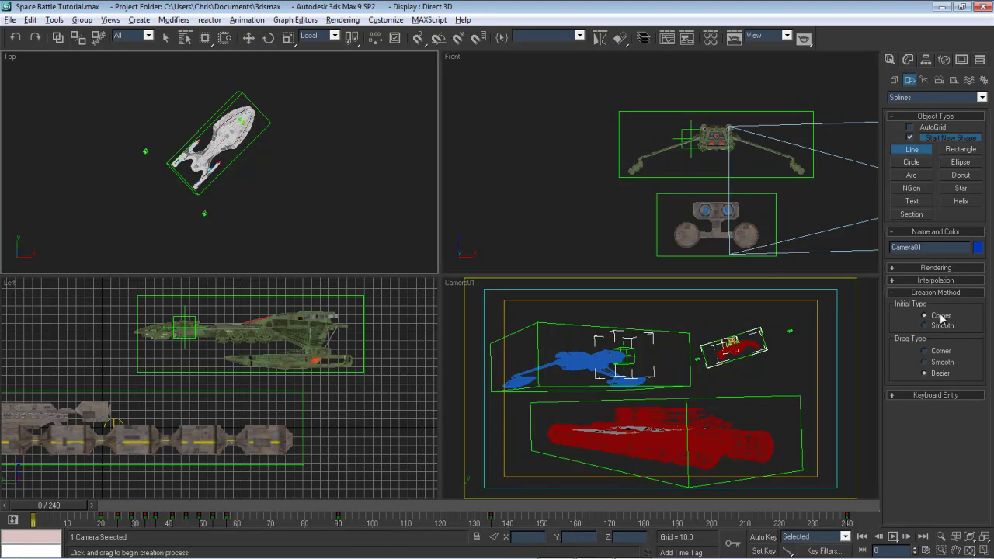
click(943, 362)
Draw a three-point smooth spline in the Top view from beside the Argonaut, across the tanker, and curving back ahead of it
scroll(304, 189, down, 4)
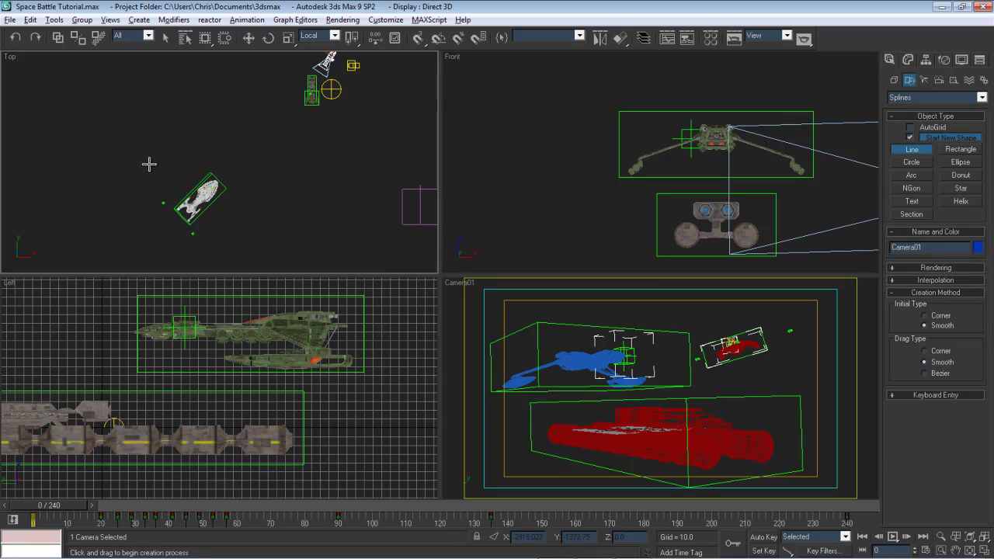
middle_drag(164, 174, 146, 219)
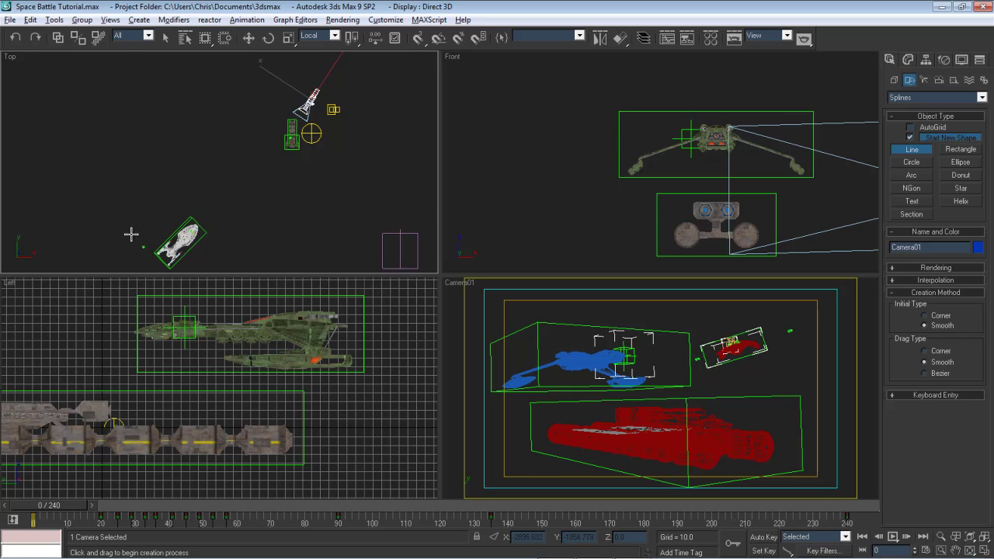
middle_drag(133, 231, 128, 218)
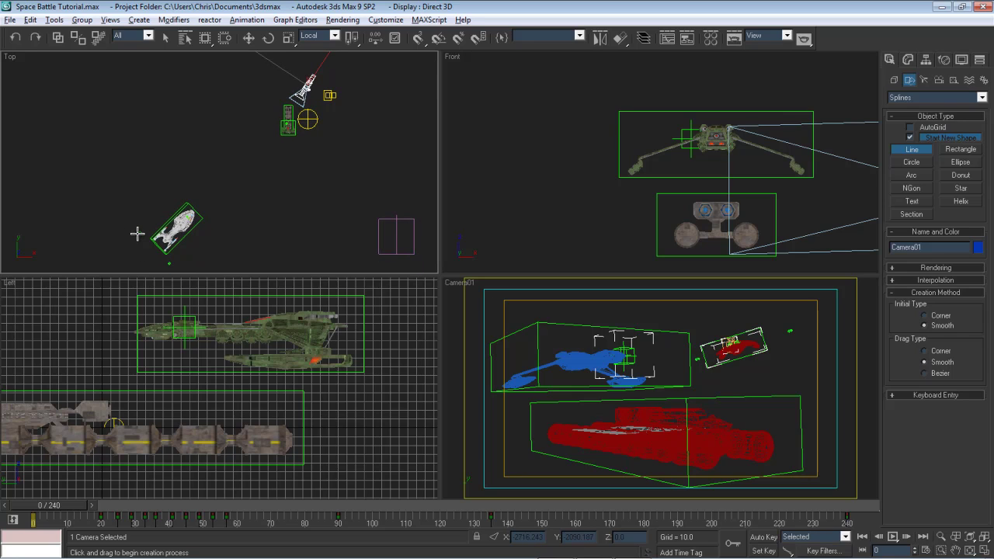
click(137, 231)
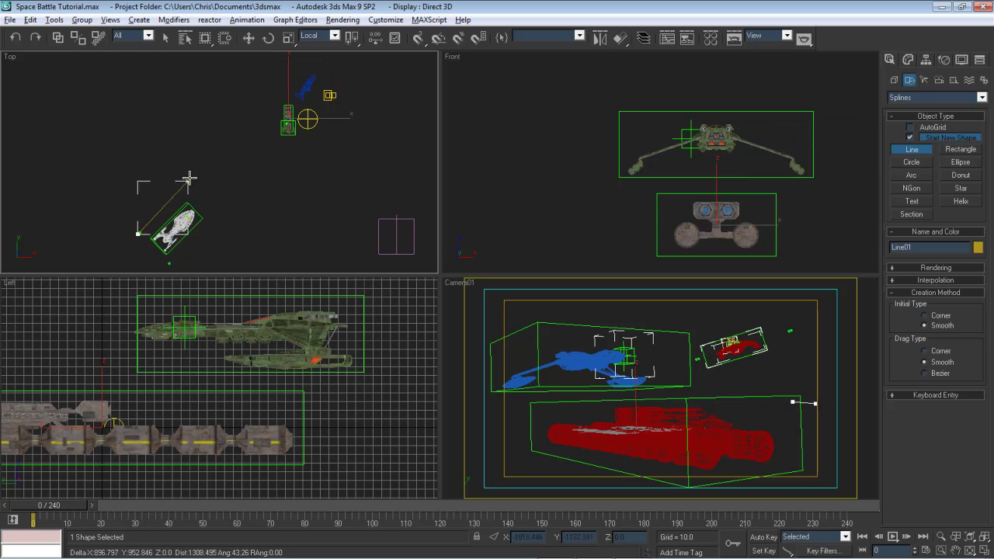
click(288, 122)
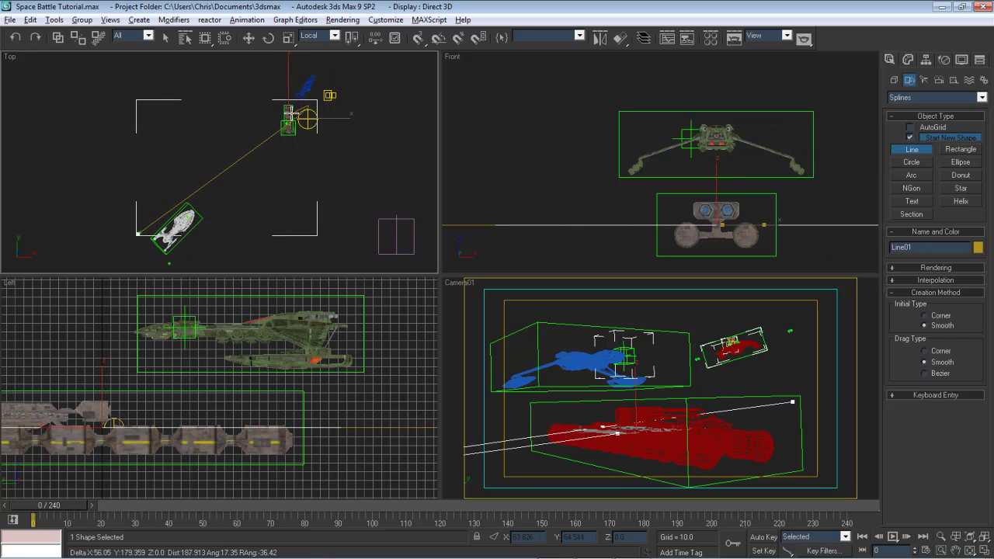
click(270, 94)
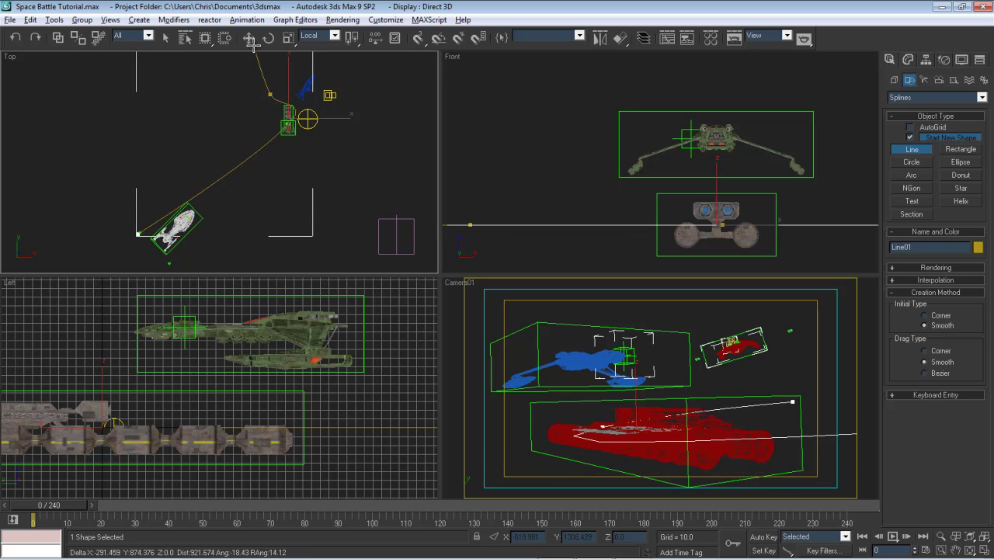
right_click(238, 84)
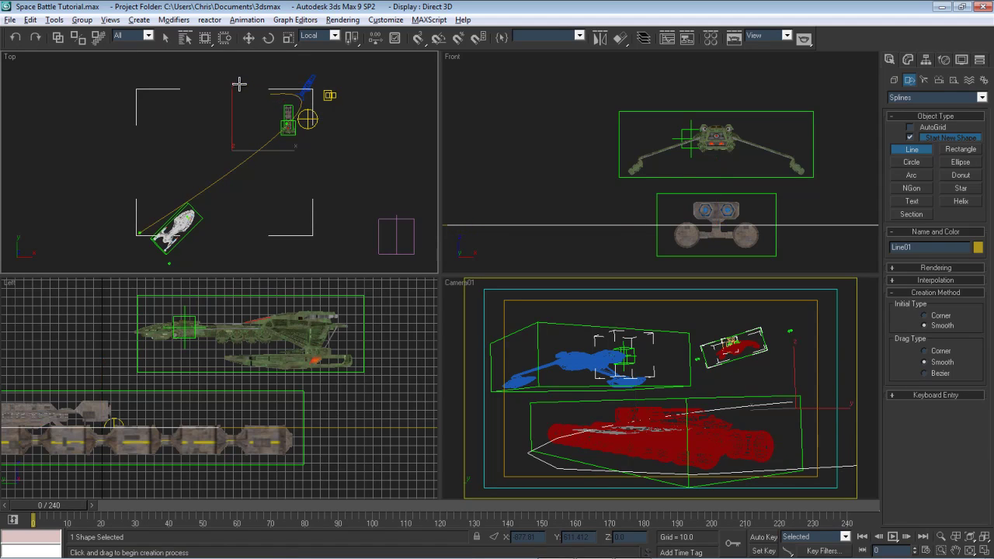
Rename the new spline V2_Path and enter its Vertex sub-object level with the Move tool active
click(249, 38)
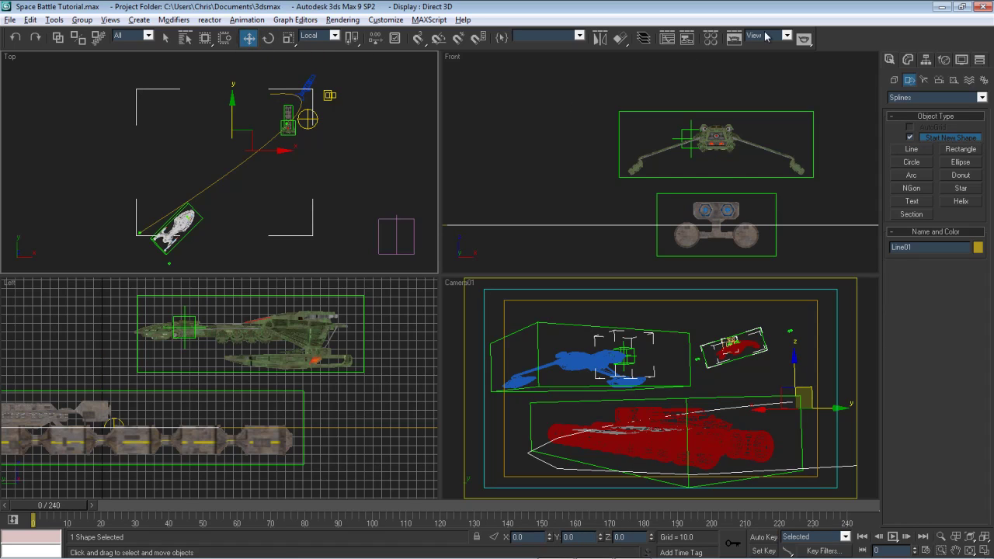
click(909, 60)
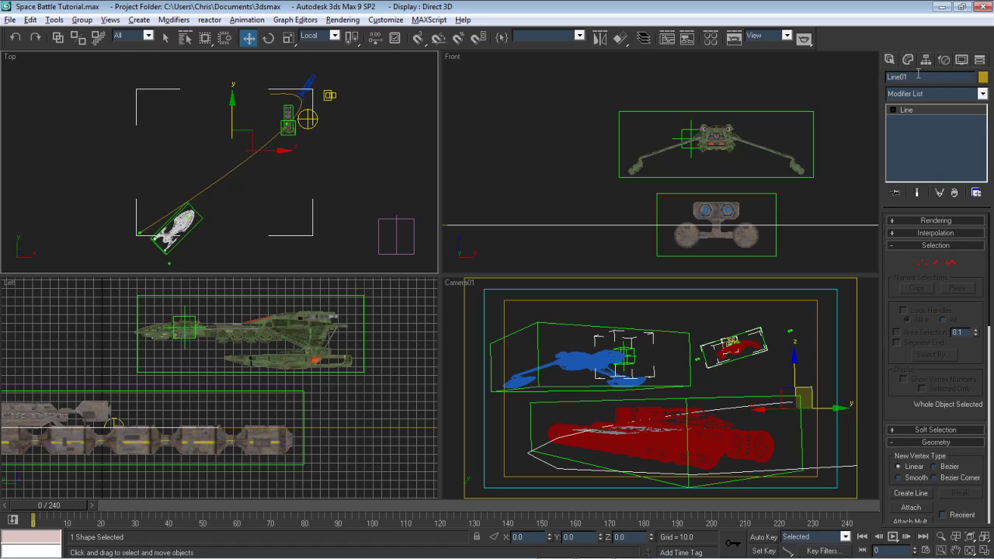
click(918, 74)
text(V2_Path)
click(921, 264)
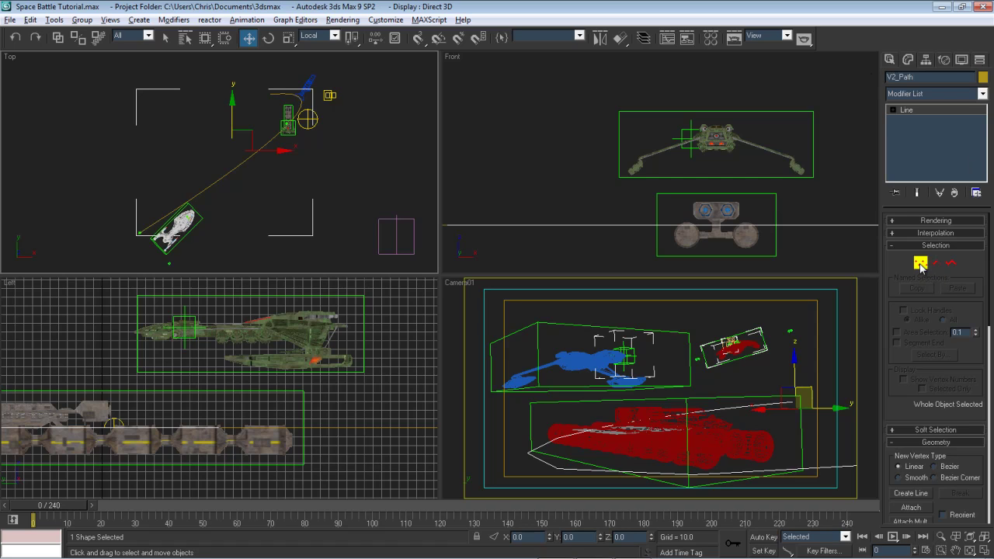
Try 100 interpolation steps on V2_Path, reset the value to 6, and enable Adaptive interpolation
click(929, 221)
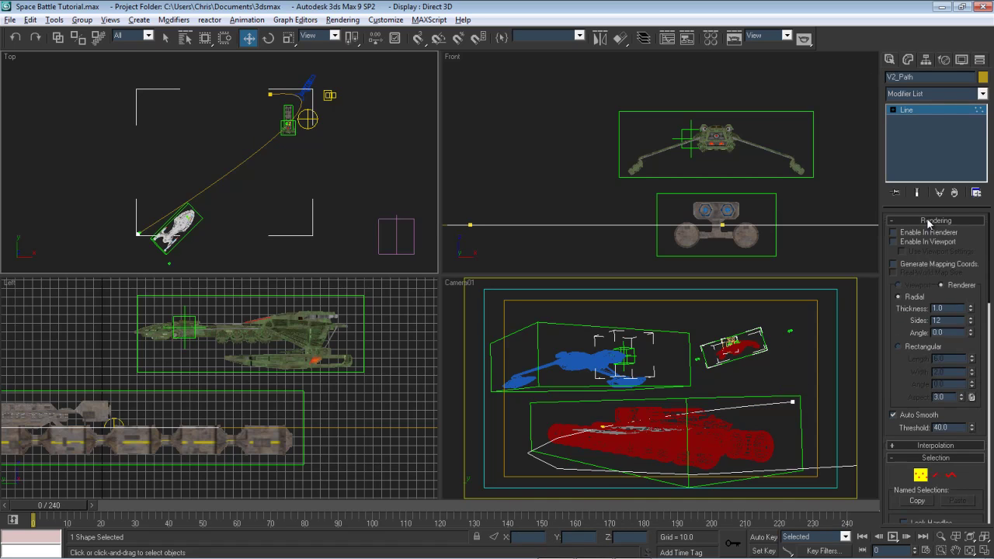
click(929, 222)
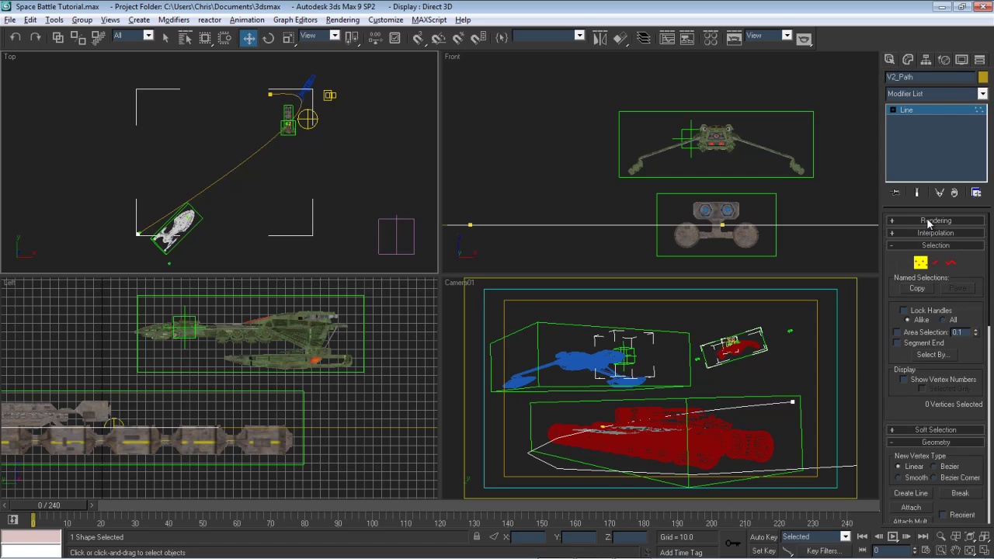
click(932, 234)
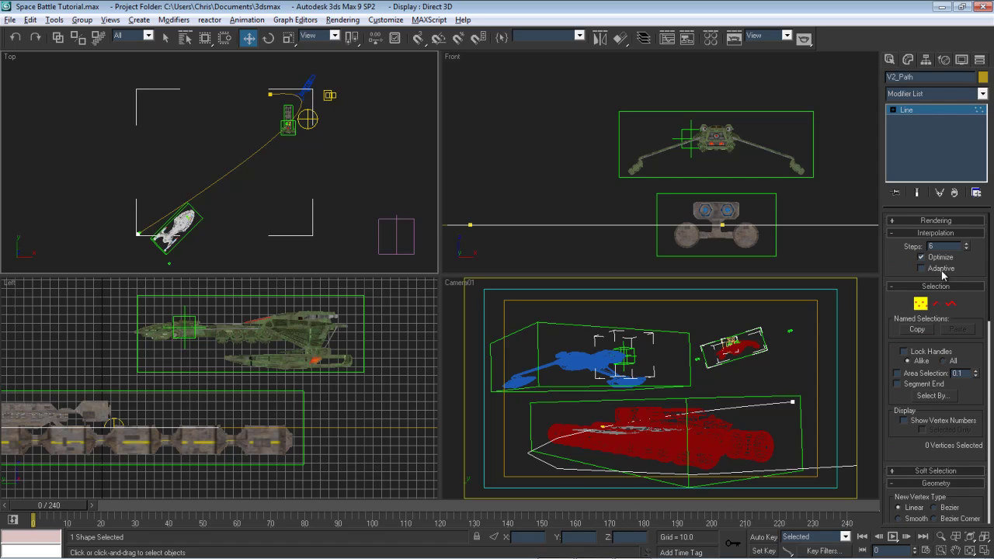
click(940, 268)
drag(967, 247, 965, 173)
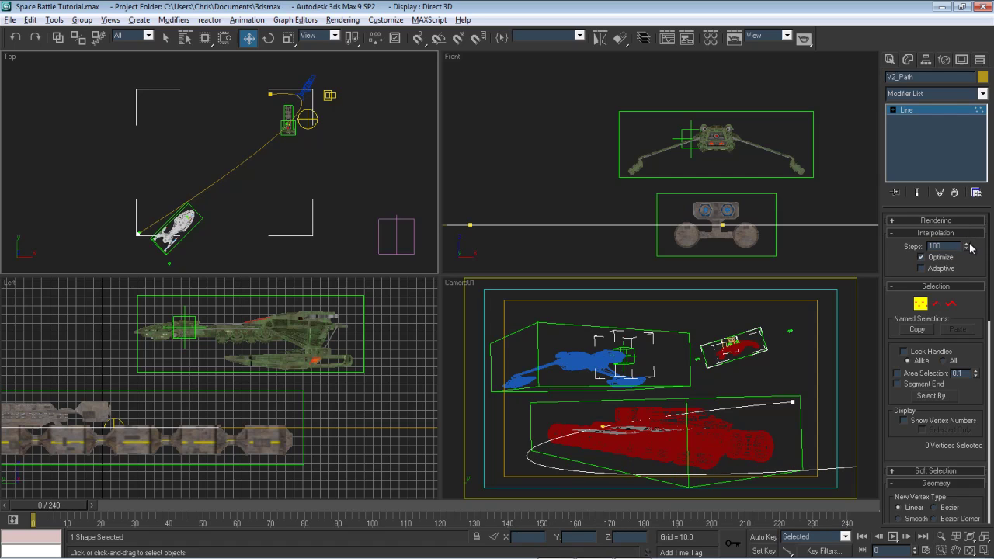
right_click(967, 247)
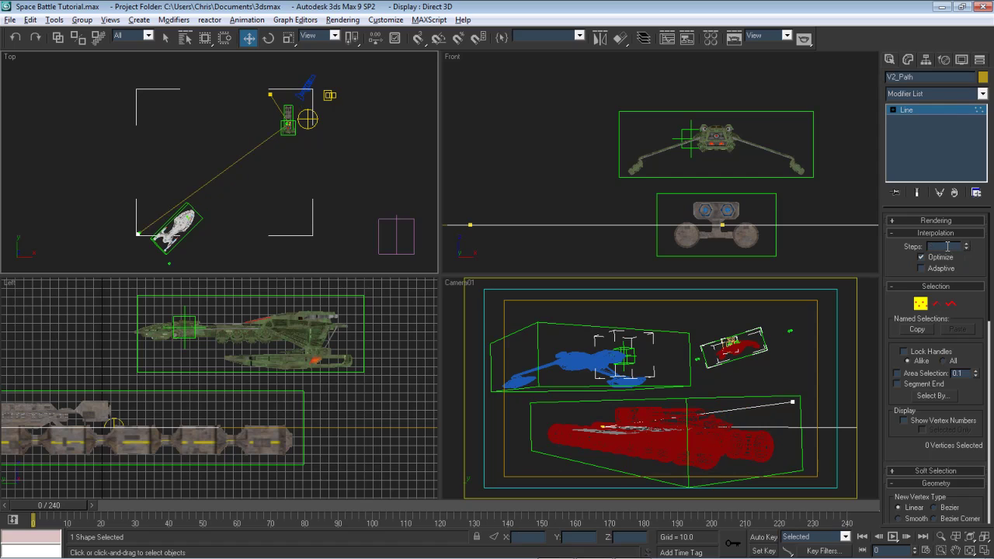
text(6)
key(Return)
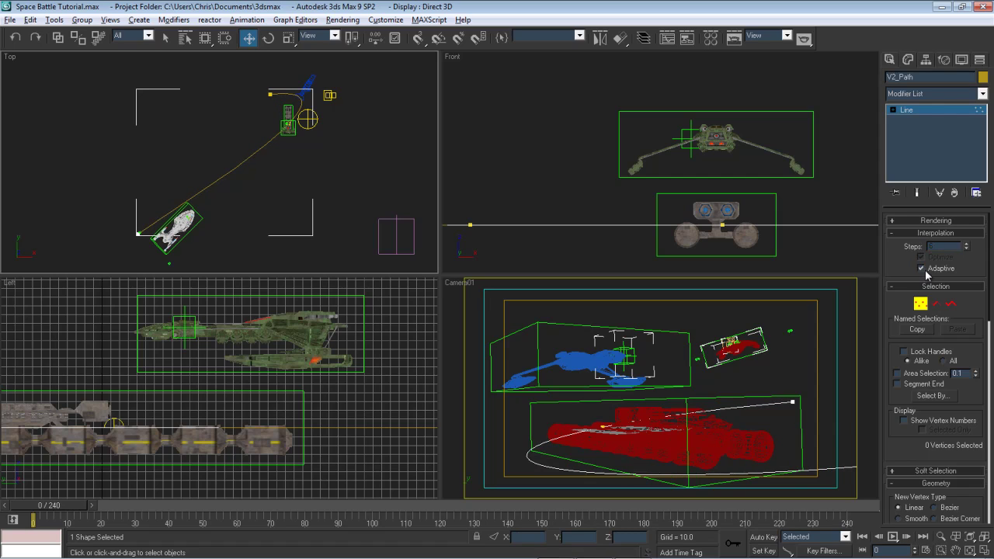
click(923, 269)
Select the starting vertex of V2_Path beside the Argonaut in the Top view
scroll(256, 146, up, 3)
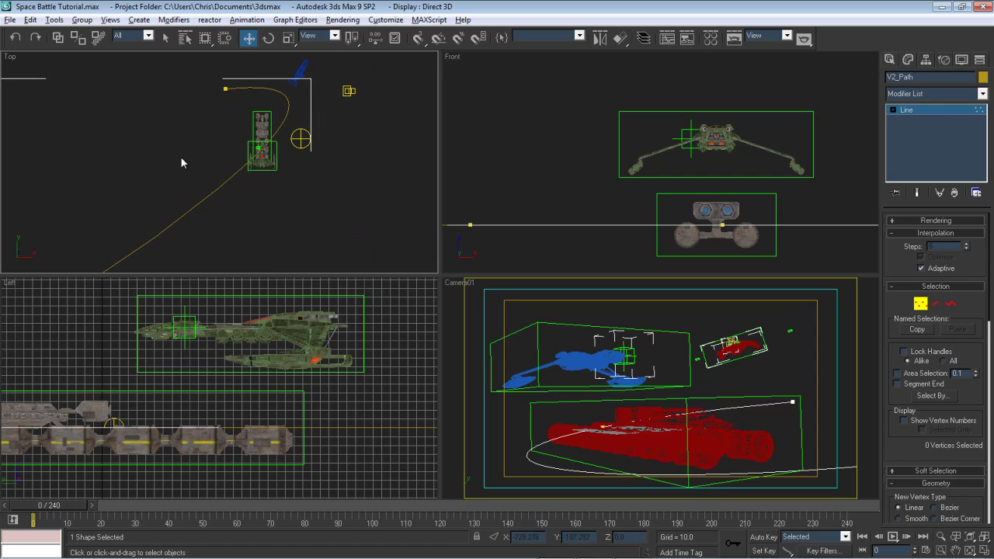
scroll(180, 159, down, 3)
drag(115, 199, 143, 247)
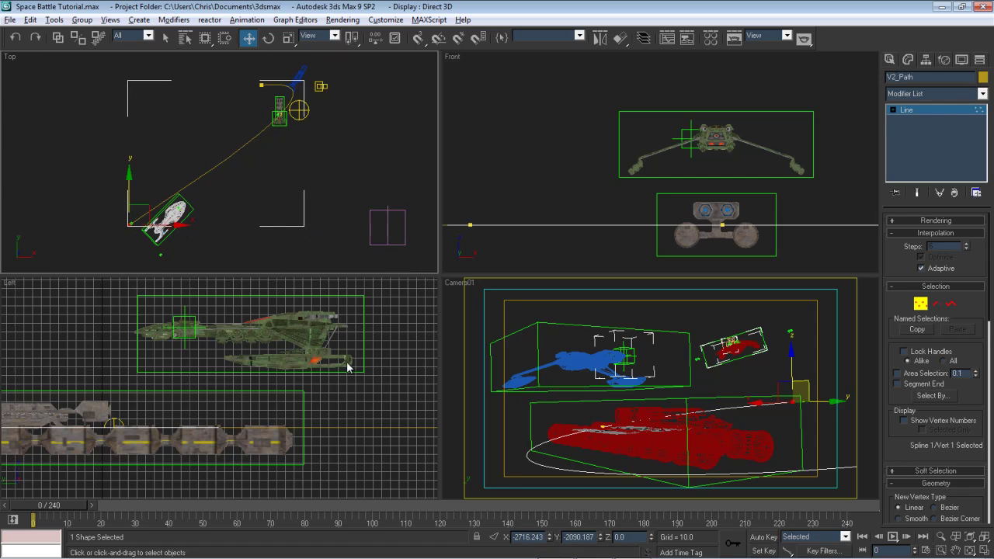
scroll(274, 373, down, 10)
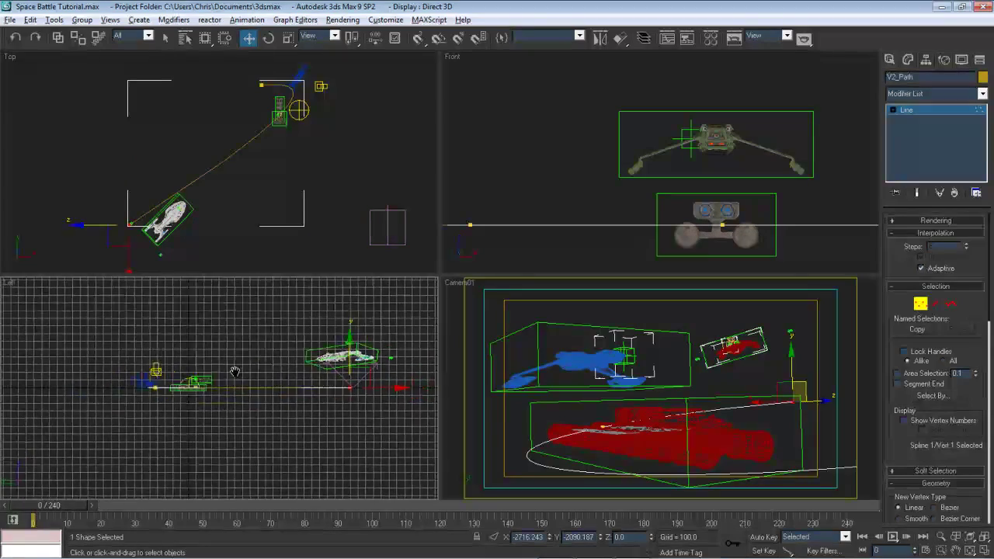
scroll(237, 386, up, 8)
middle_drag(284, 393, 143, 422)
scroll(226, 406, up, 6)
scroll(226, 383, up, 3)
key(alt+a)
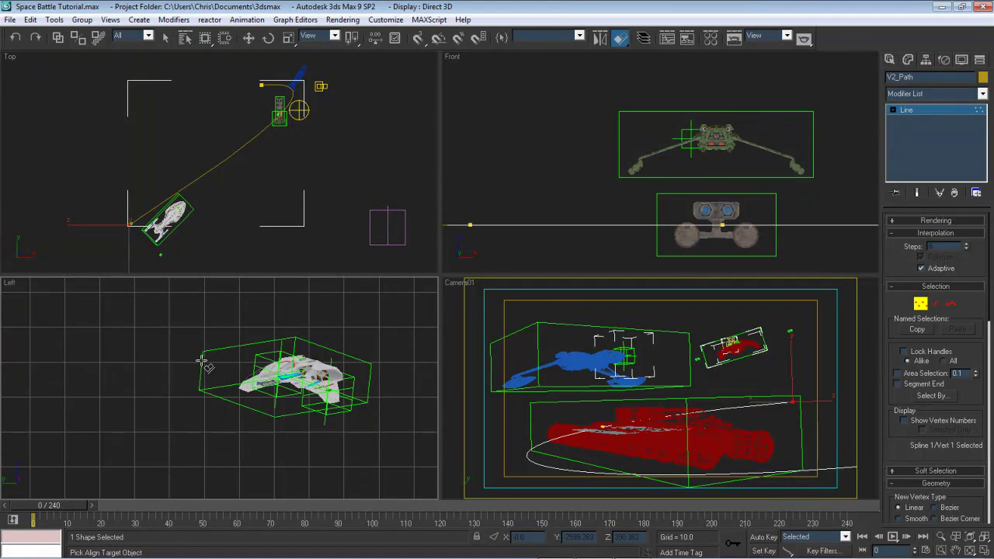
click(200, 361)
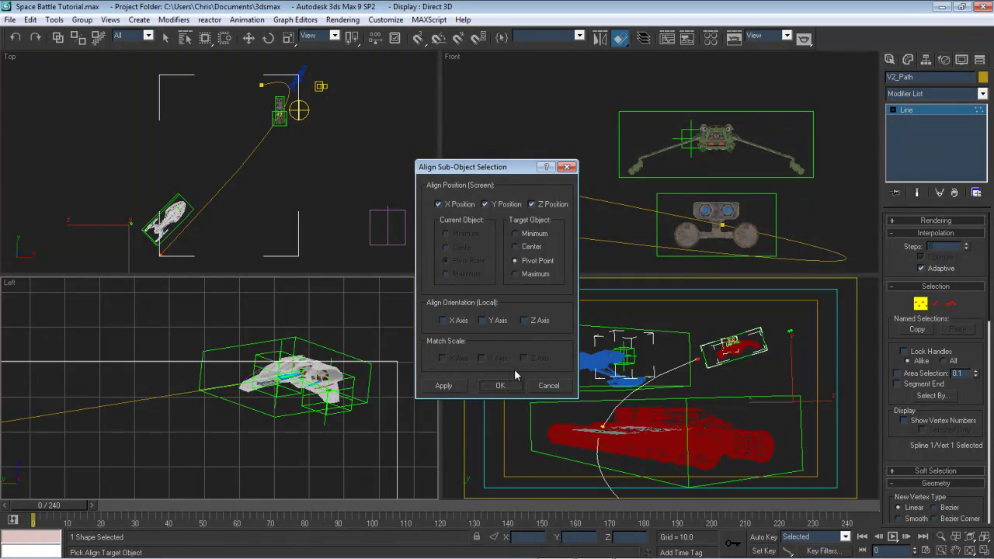
click(542, 386)
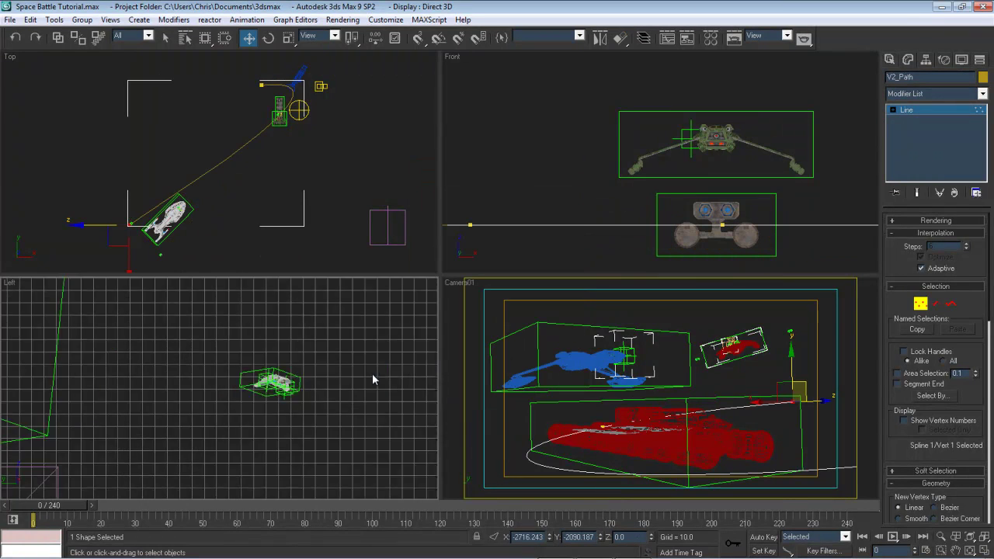
Align V2_Path's starting vertex to the pivot point of the small escort ship beside the Argonaut on X, Y and Z
scroll(373, 380, up, 5)
scroll(291, 379, down, 1)
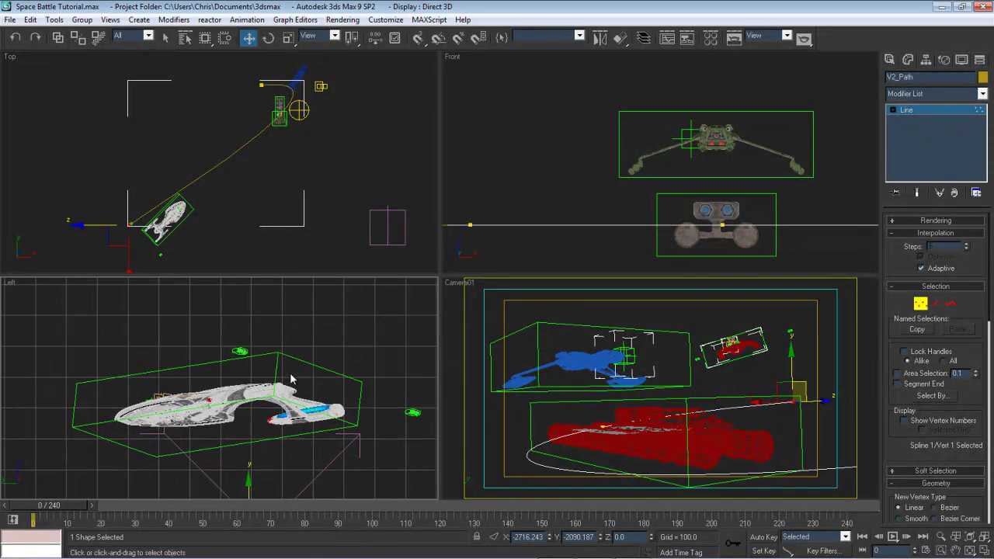
key(alt+a)
scroll(280, 381, up, 5)
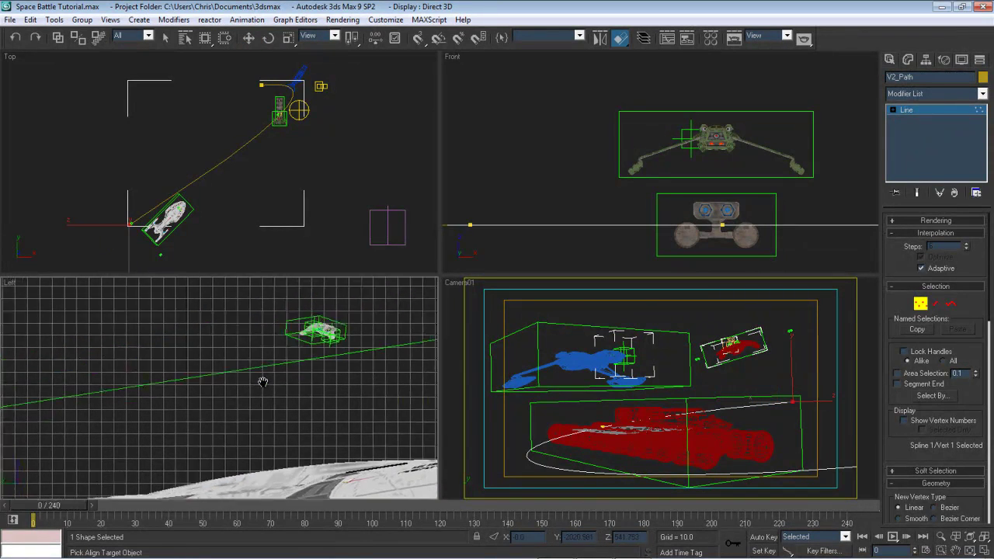
middle_drag(263, 382, 256, 400)
click(282, 346)
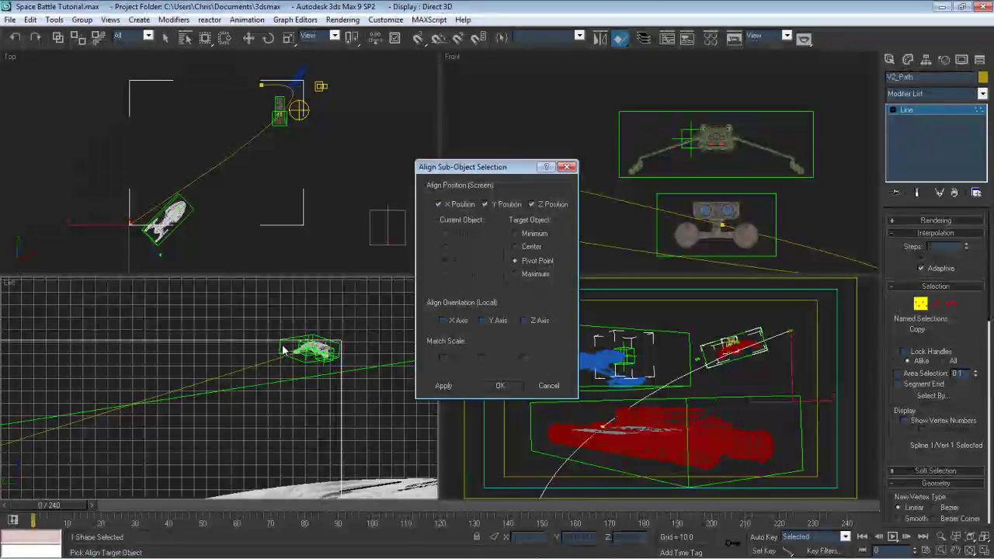
click(501, 385)
Select the end vertex of V2_Path ahead of the tanker in the Top view
middle_drag(316, 171, 256, 249)
scroll(286, 203, up, 5)
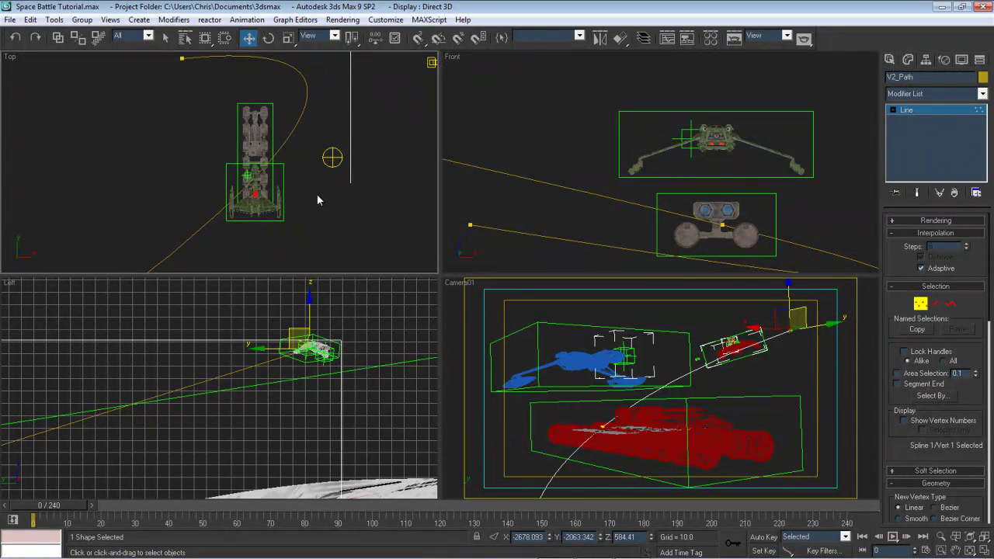
middle_drag(316, 194, 321, 275)
drag(150, 121, 226, 202)
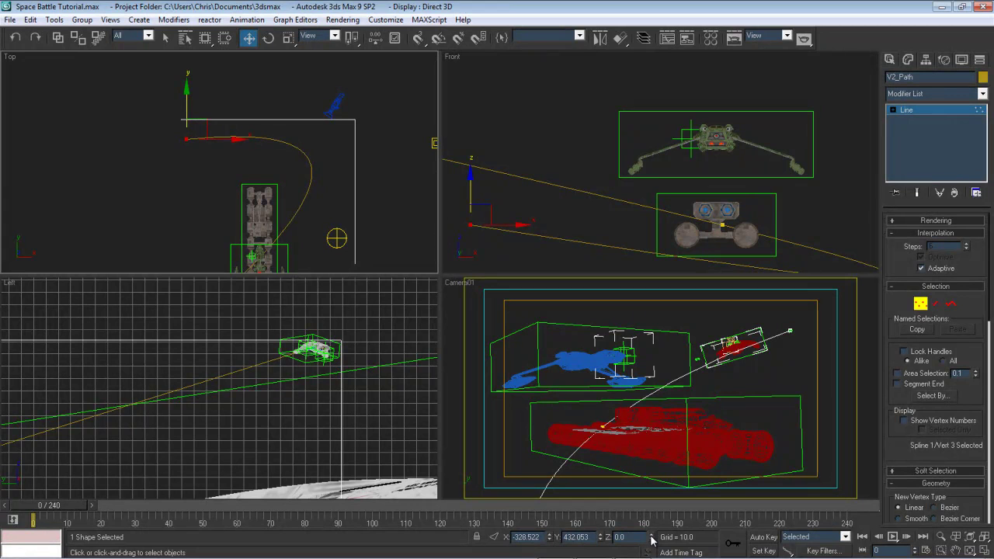
Raise the V2_Path vertices, placing the far end vertex at about Z 145.7 and the middle vertex at about Z 40.7
drag(652, 539, 646, 496)
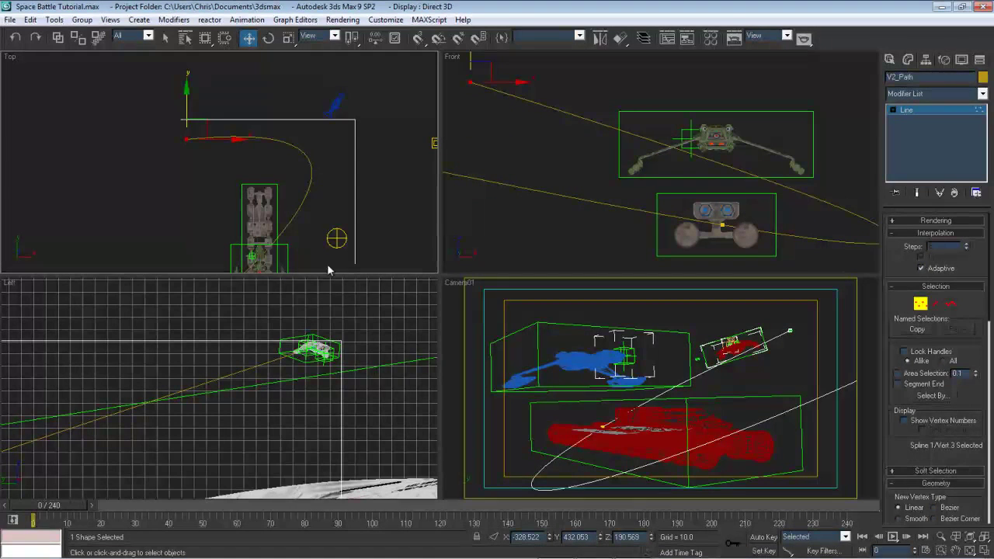
click(599, 426)
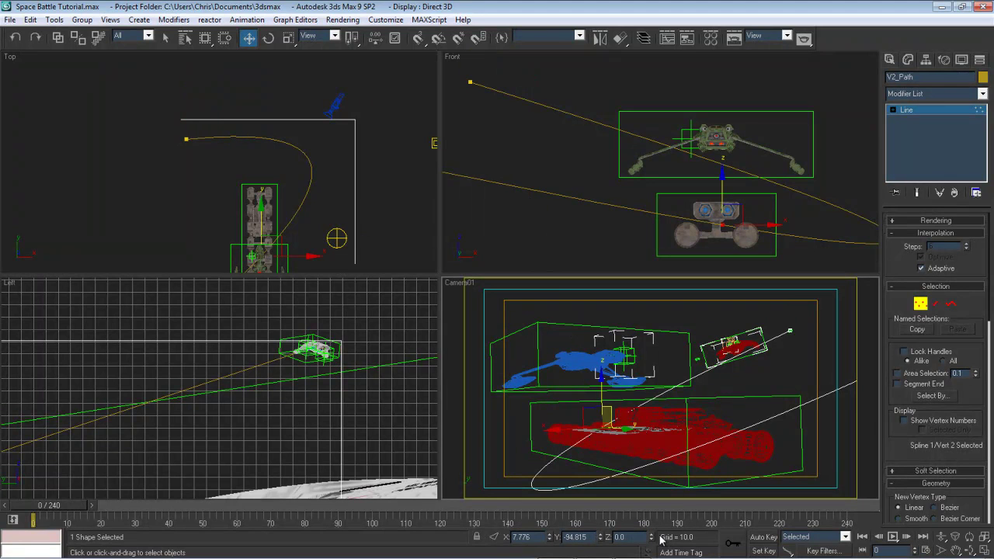
drag(655, 526, 651, 510)
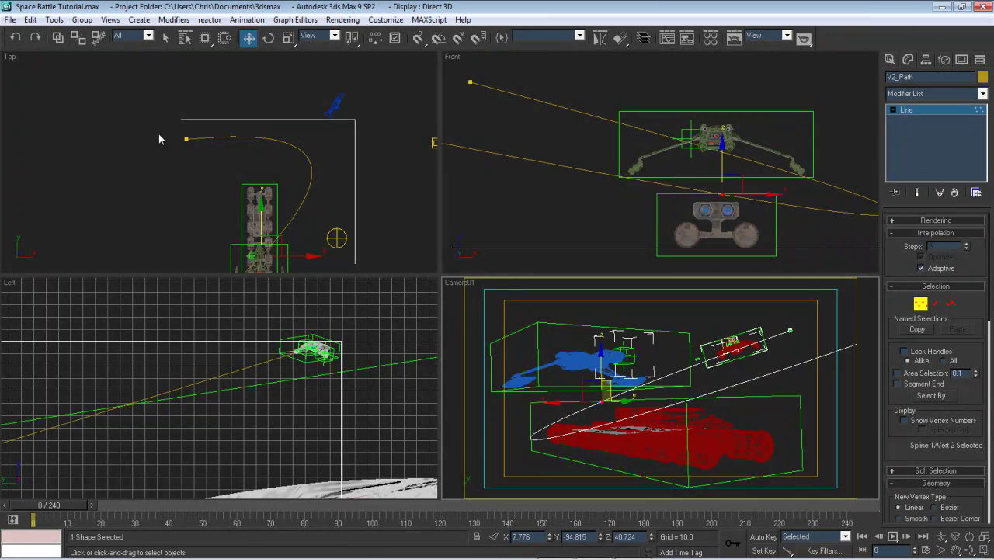
drag(159, 135, 201, 161)
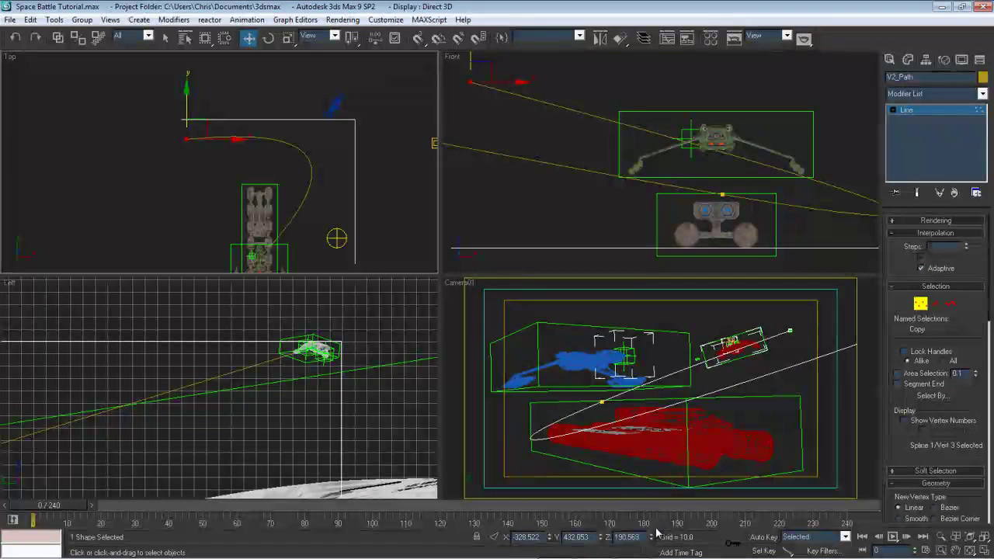
drag(652, 537, 658, 544)
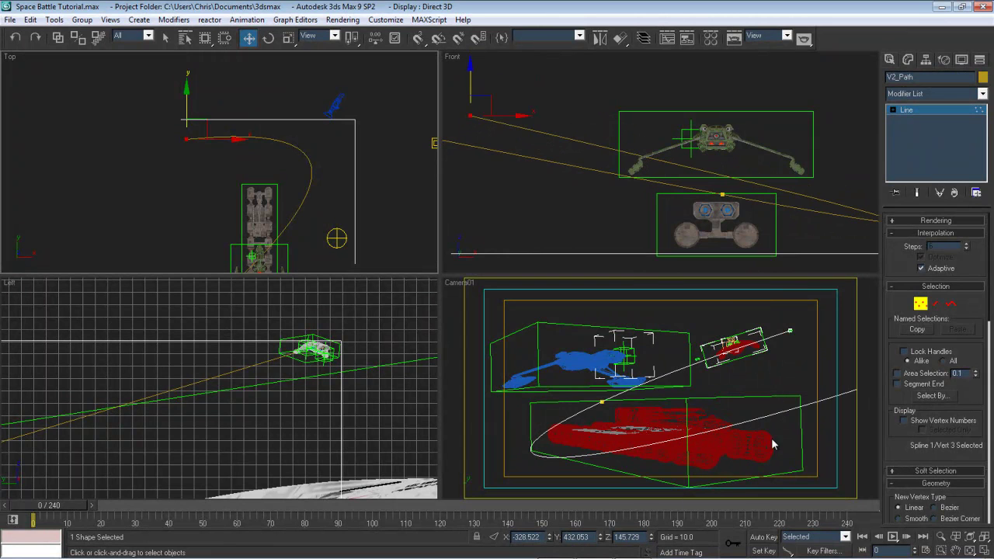
click(919, 303)
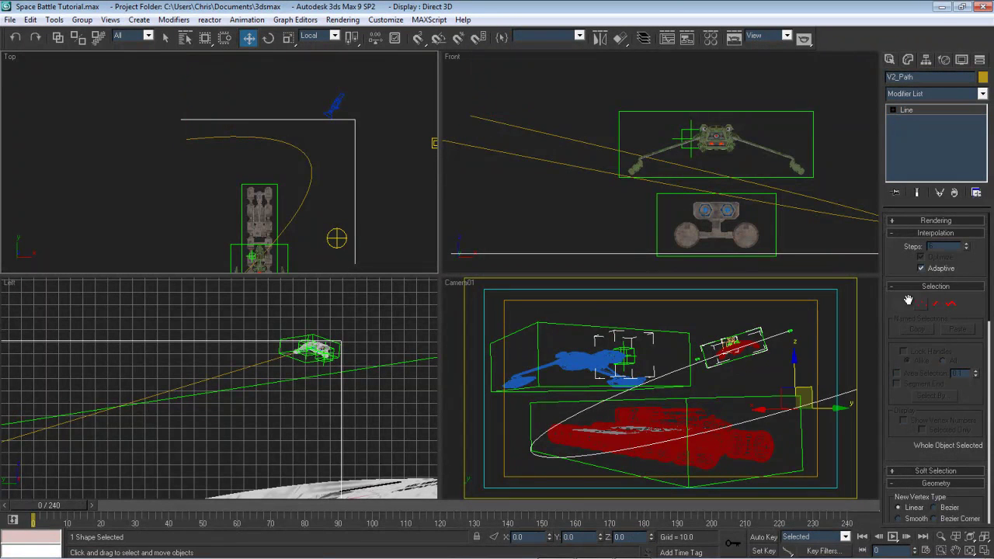
Select the V2_Valkyrie_Dummy helper around the small fighter at the start of the path
middle_drag(337, 187, 303, 137)
scroll(303, 137, down, 5)
scroll(246, 194, up, 6)
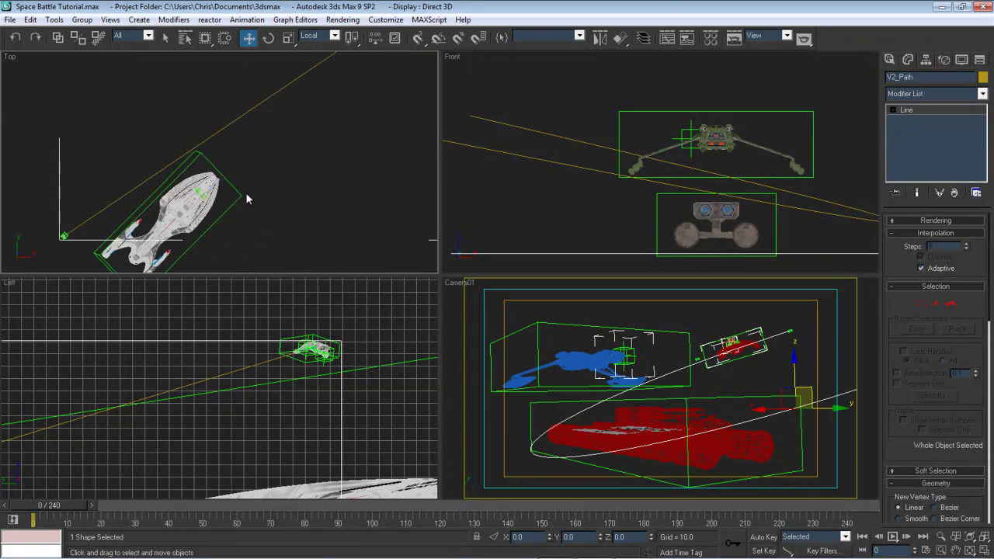
scroll(313, 177, up, 5)
middle_drag(256, 187, 388, 138)
scroll(373, 143, up, 2)
middle_drag(205, 210, 349, 163)
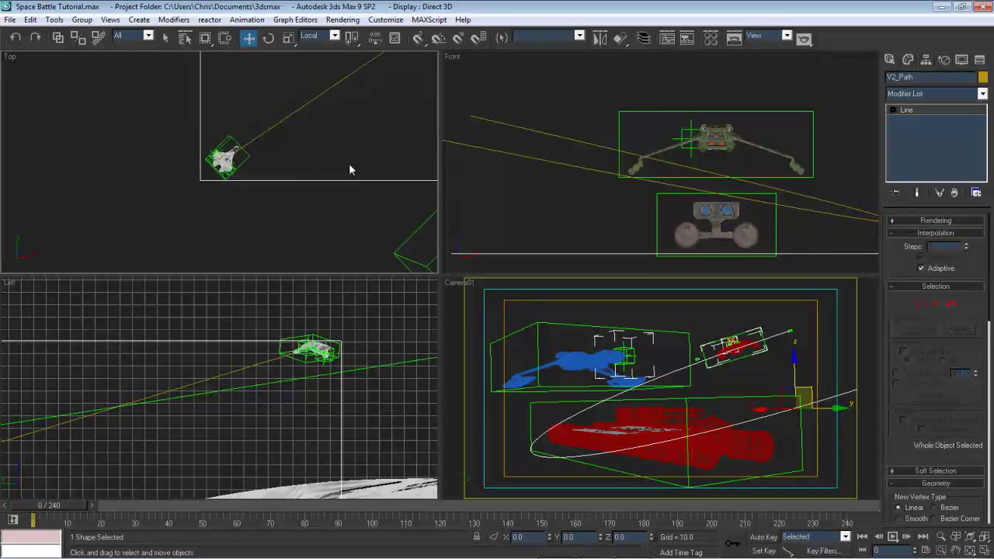
scroll(342, 162, up, 3)
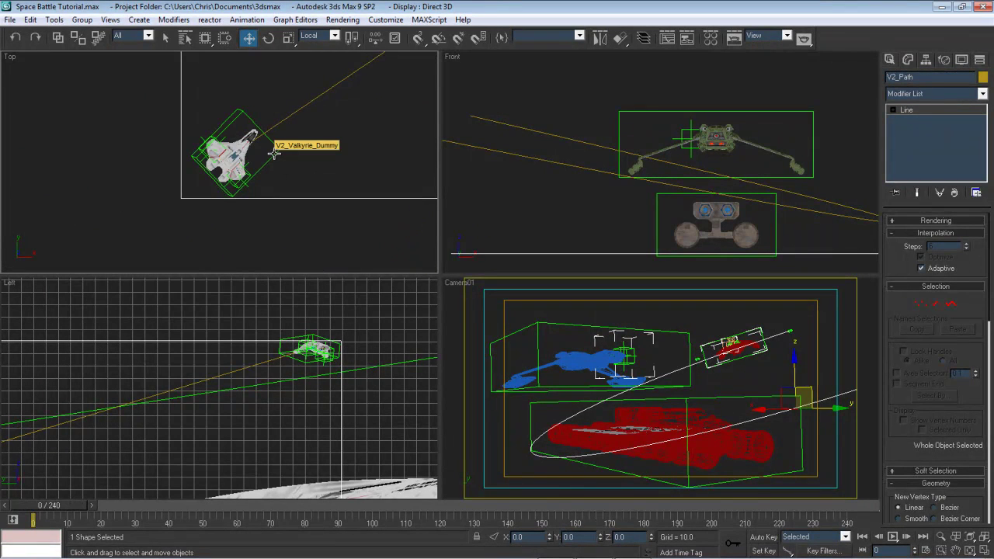
click(273, 153)
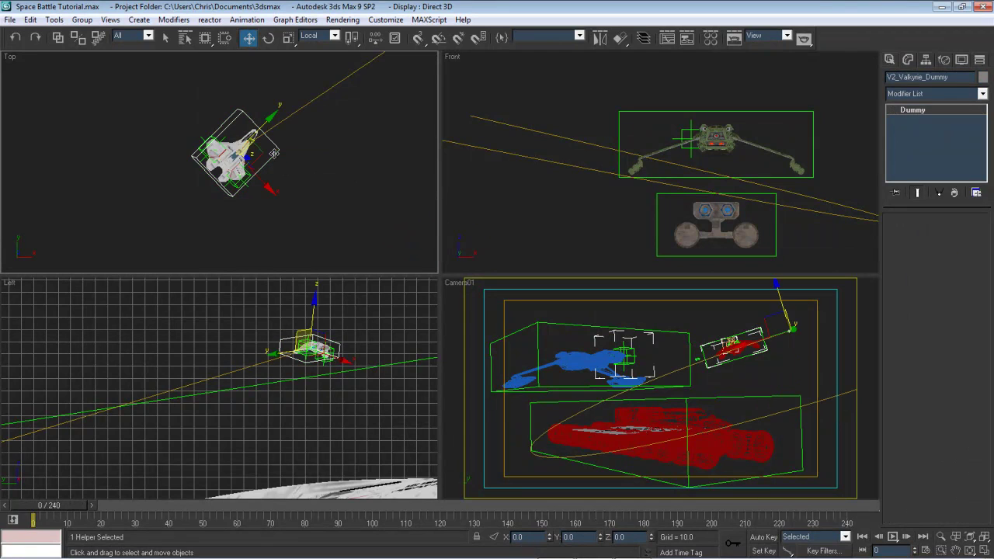
Make the Dummy base object of V2_Valkyrie_Dummy unique
click(925, 59)
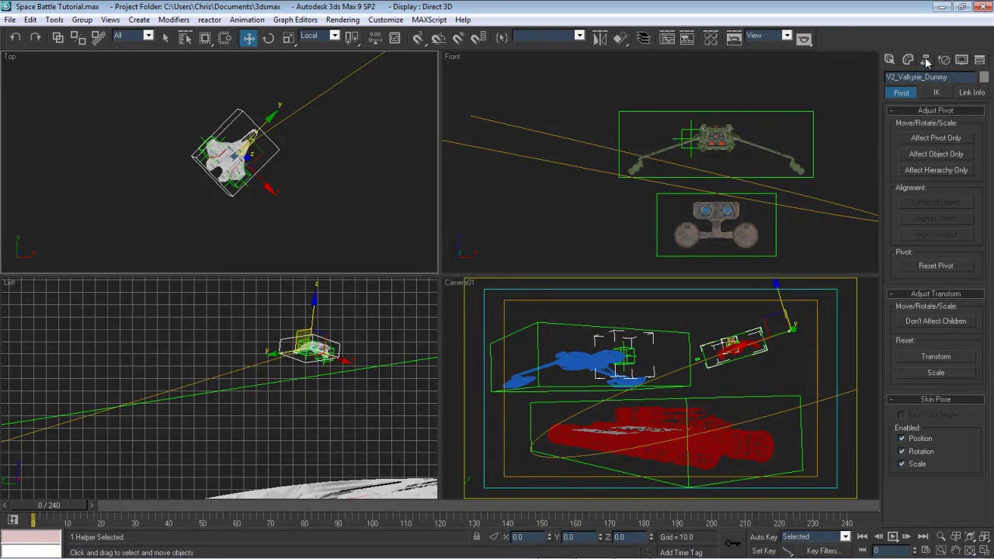
click(908, 60)
right_click(922, 109)
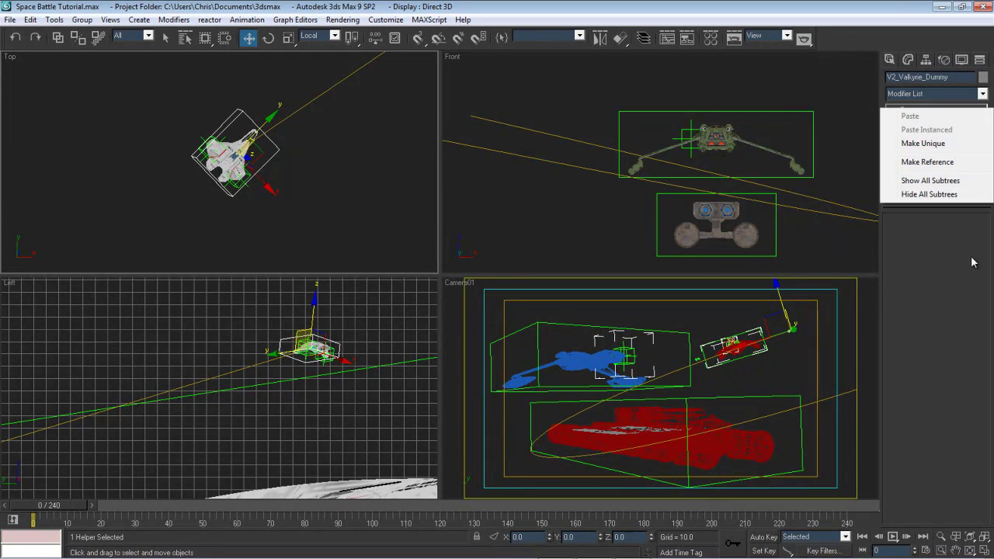
click(908, 124)
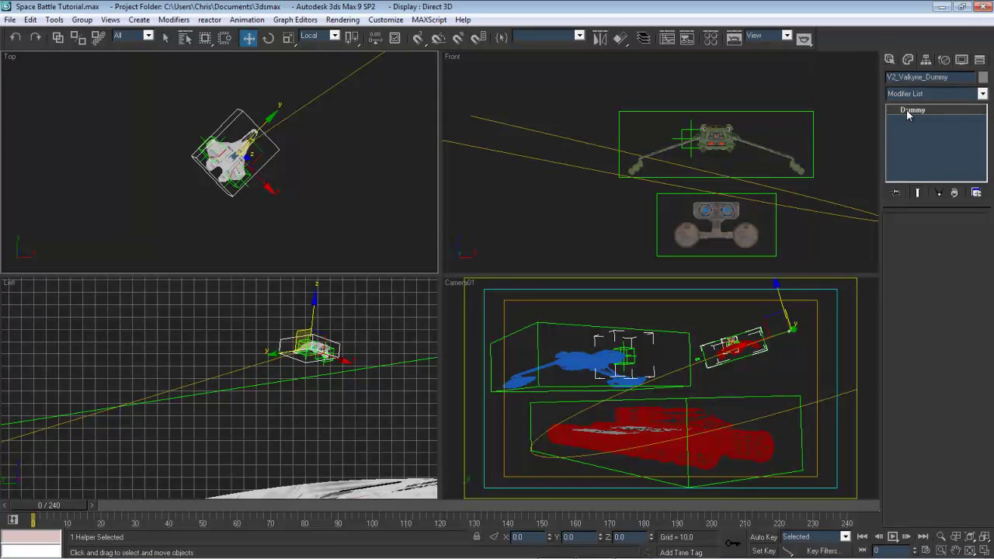
right_click(912, 111)
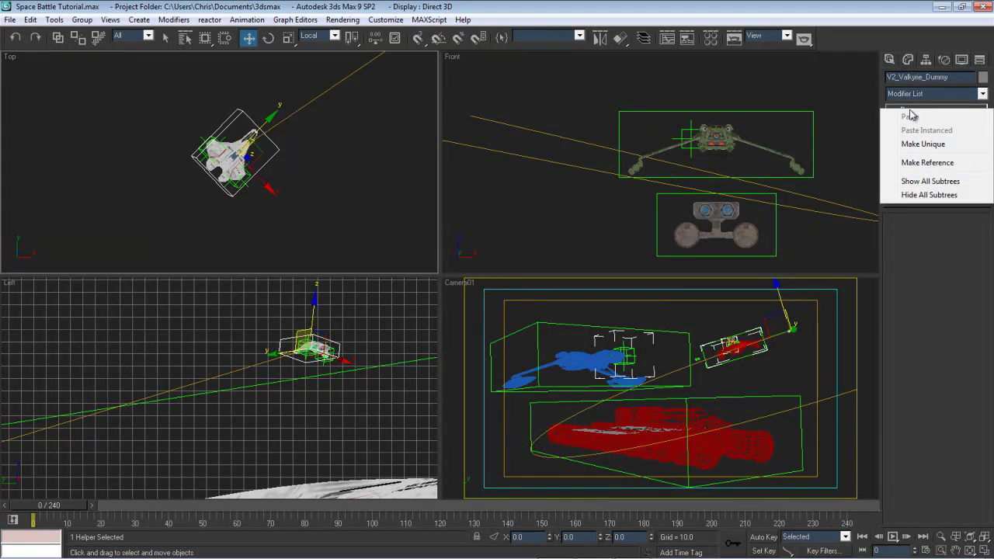
click(921, 145)
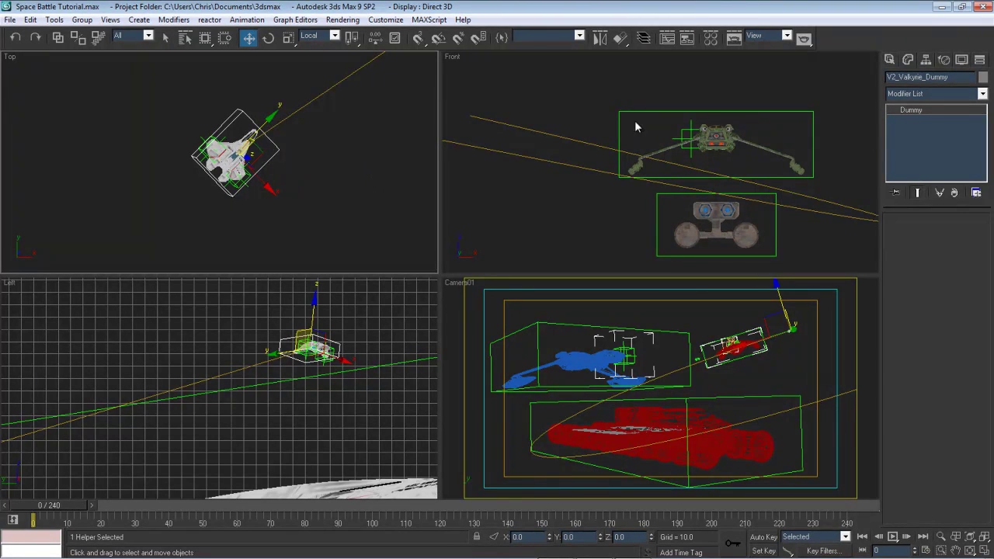
Assign a Path Constraint as the position controller of V2_Valkyrie_Dummy
click(925, 61)
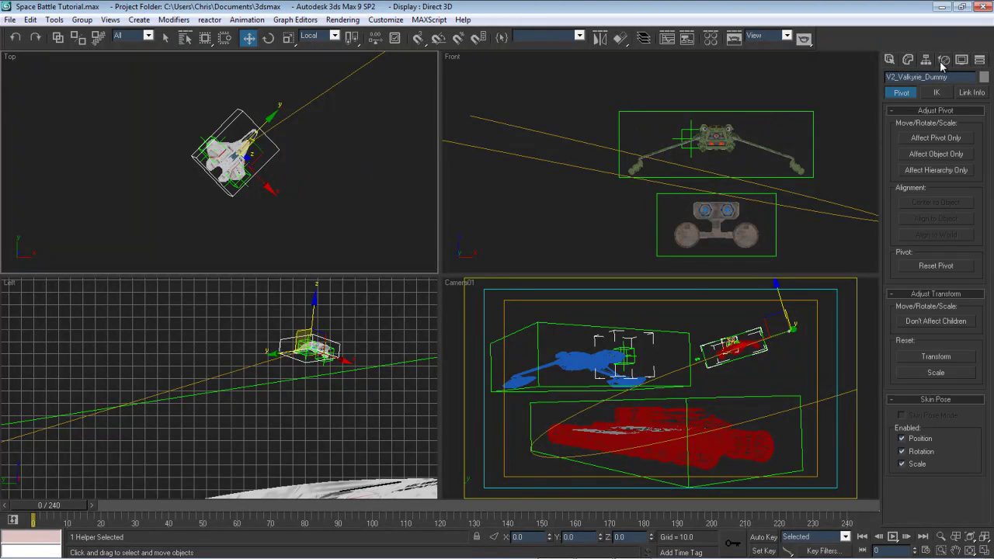
click(944, 61)
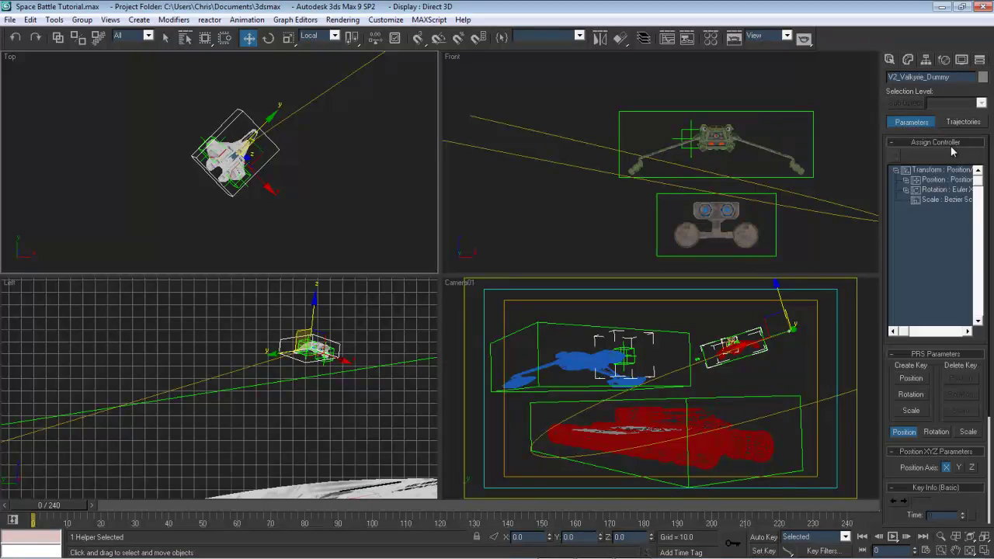
click(943, 179)
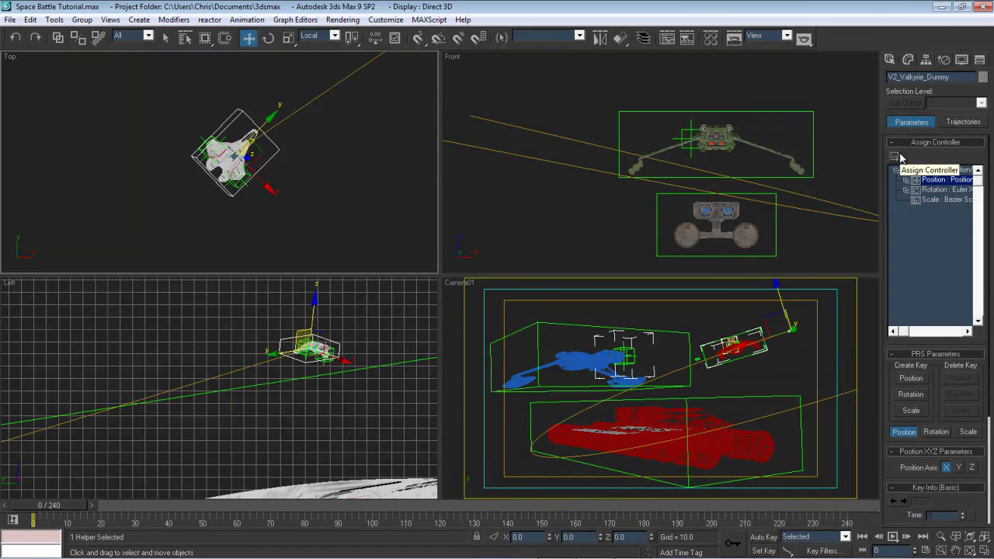
click(898, 157)
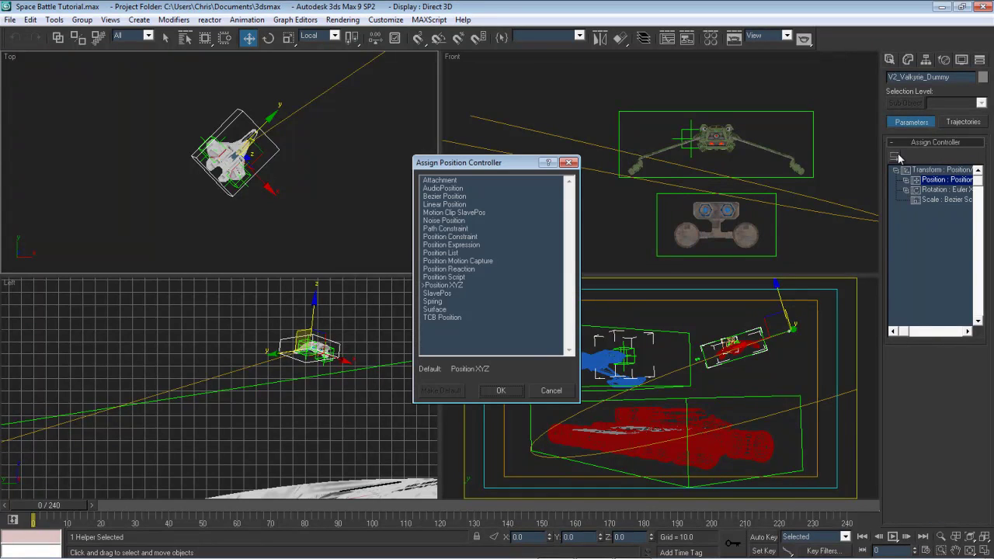
double_click(447, 229)
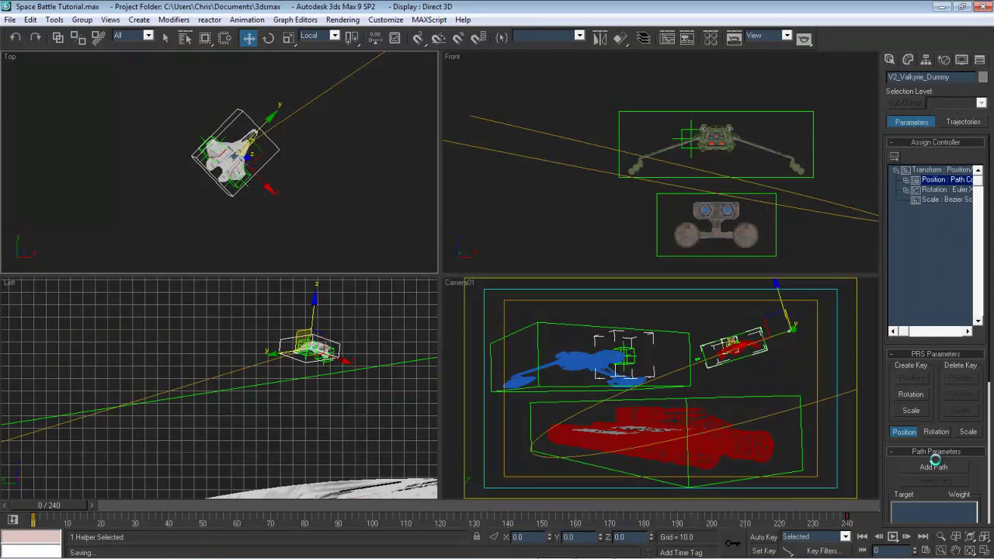
Add V2_Path as the constraint's target path and enable the Follow and Bank options
click(935, 467)
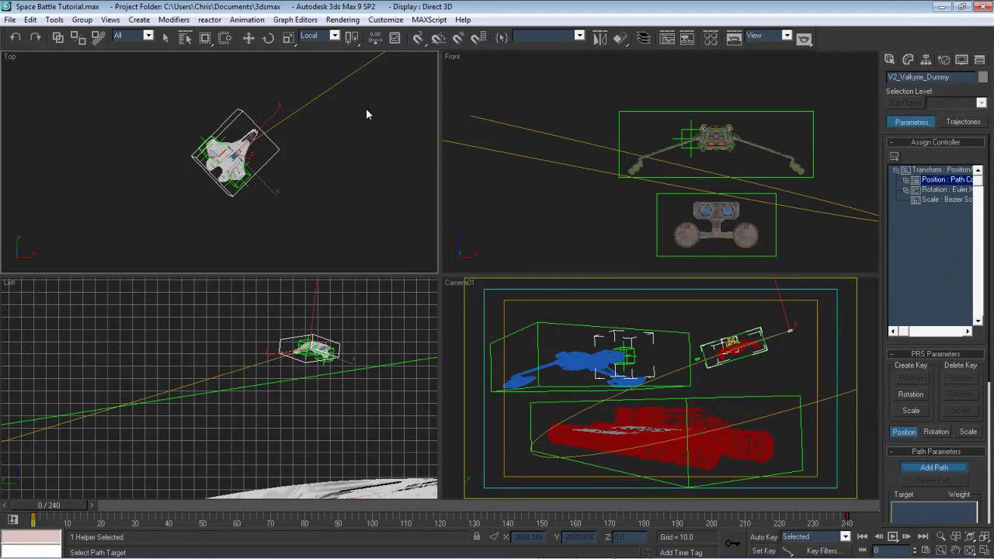
click(332, 85)
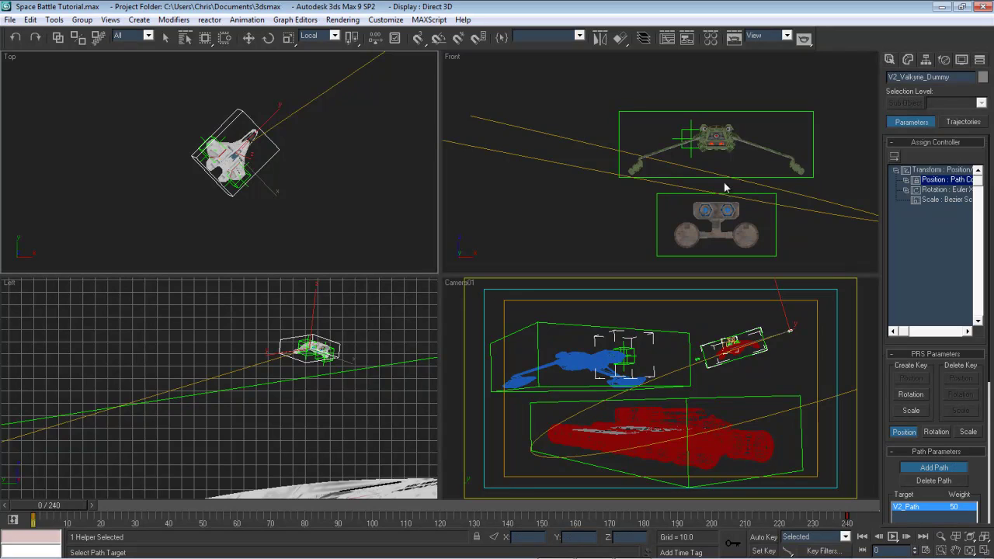
click(960, 467)
drag(985, 479, 928, 229)
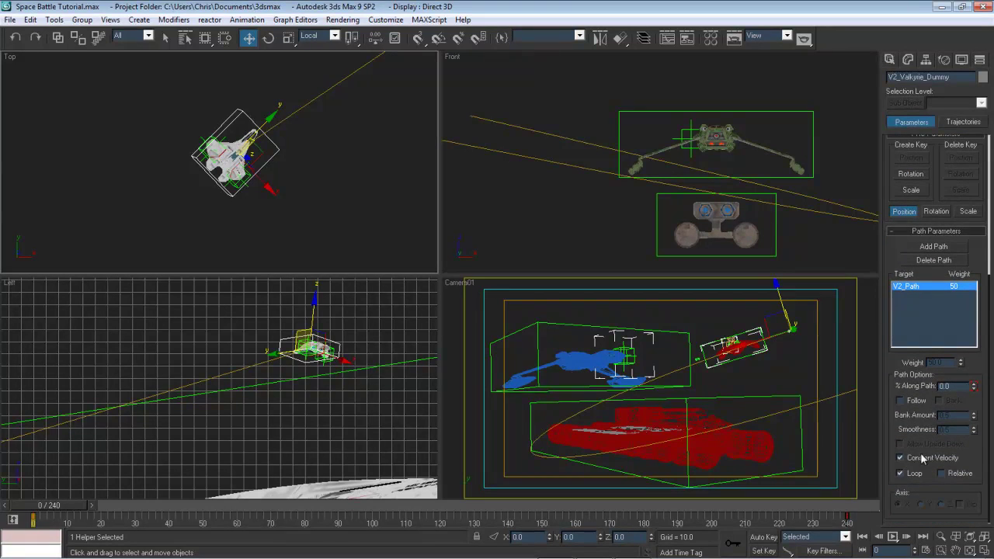
click(901, 400)
click(940, 400)
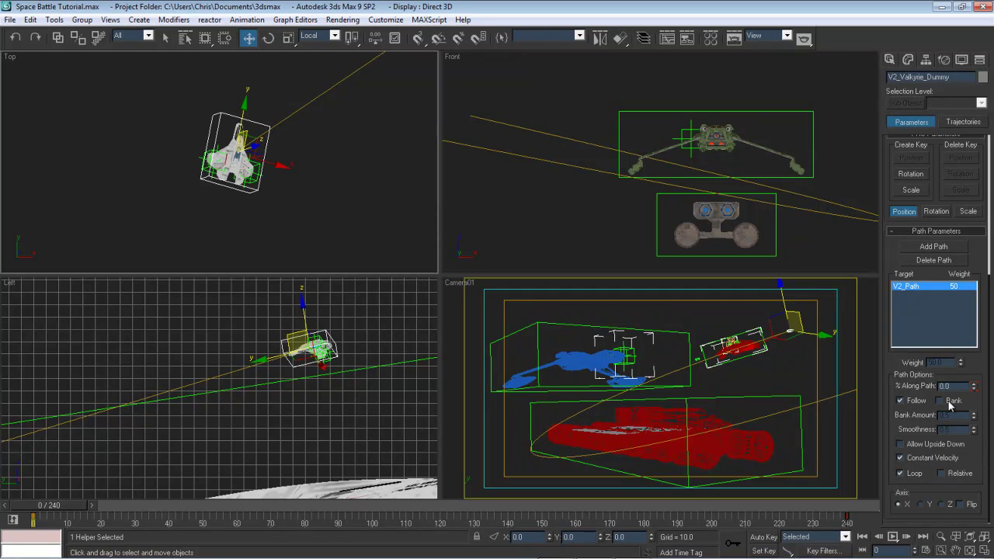
Try Z, Y and X as the follow axis of the dummy's path constraint
click(940, 505)
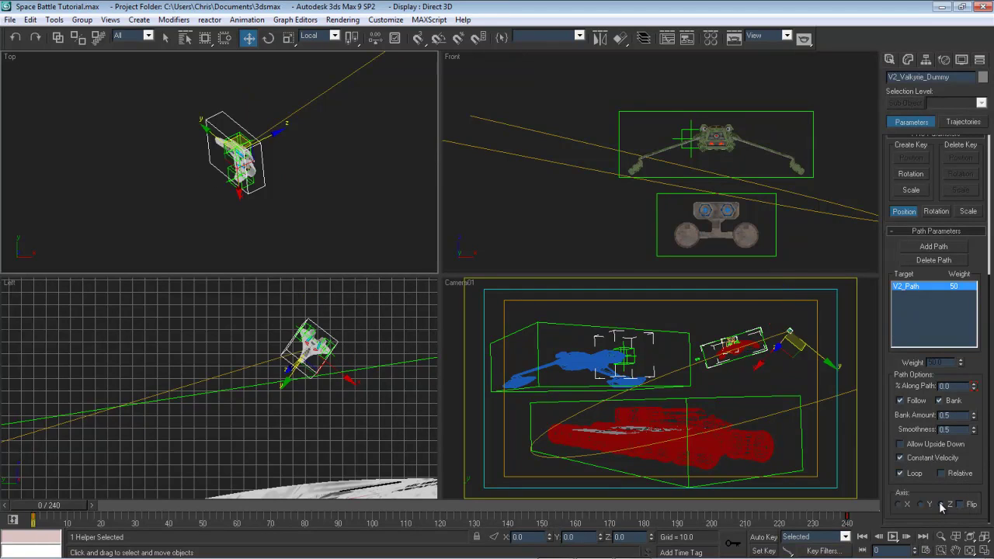
click(923, 504)
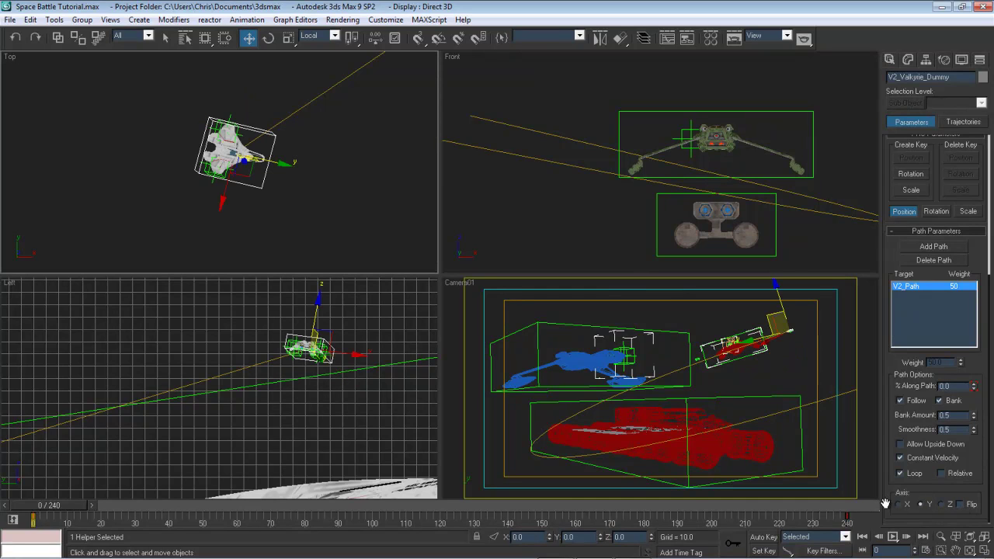
click(907, 504)
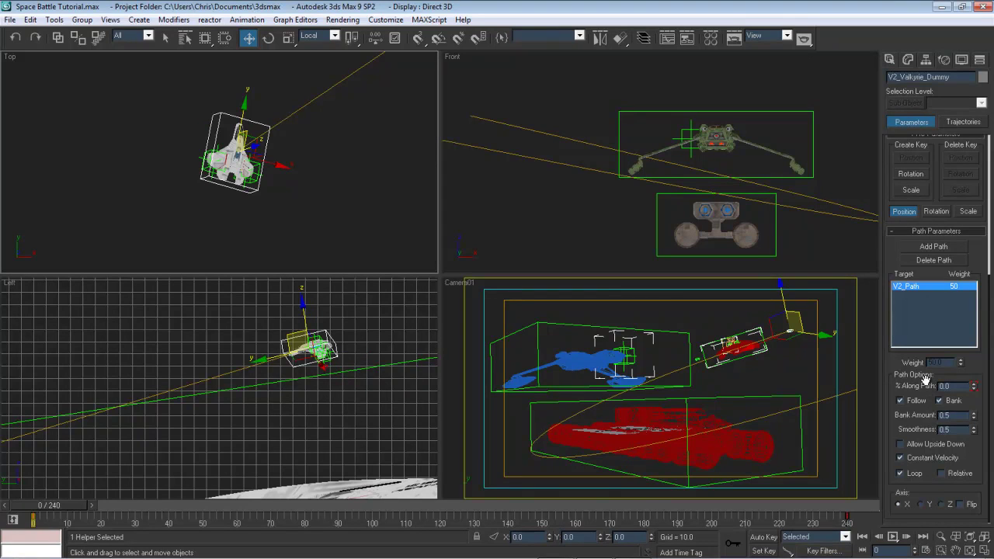
Enable Relative and Flip for the path constraint and compare the Z and X axes before returning to Y
click(931, 505)
click(964, 505)
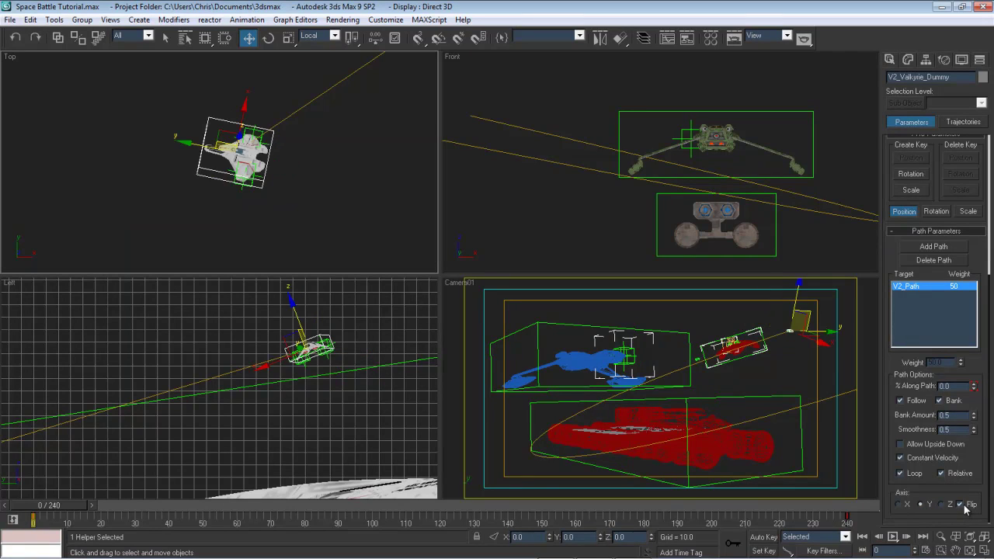
click(948, 505)
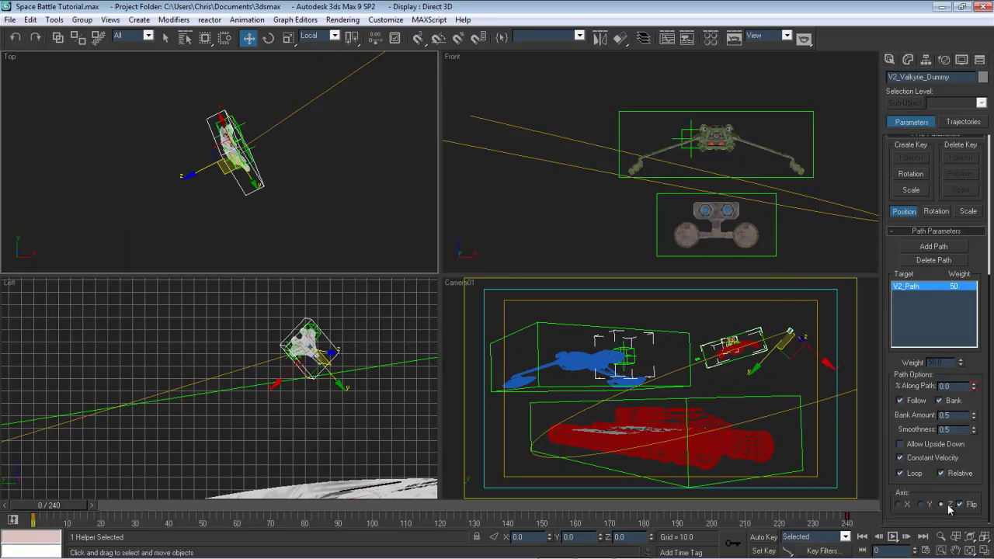
click(900, 505)
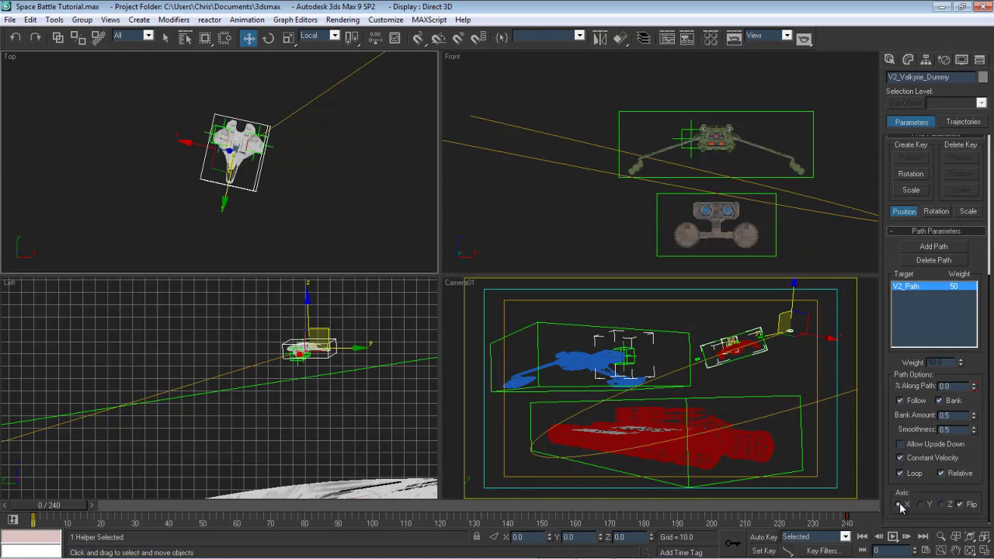
click(922, 505)
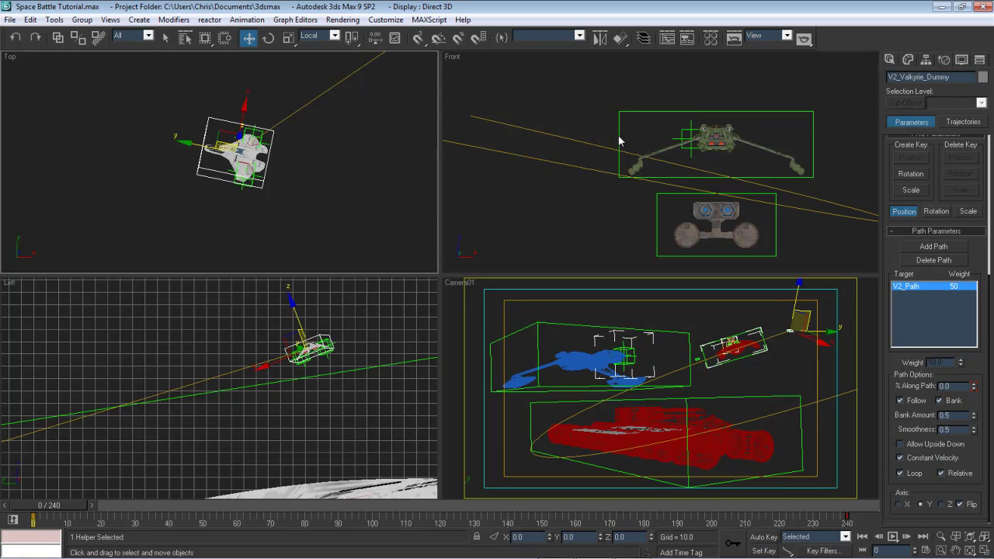
Enable Allow Upside Down and try the X and Z follow axes with Flip on, checking the fighter's orientation in the front view
scroll(617, 139, down, 5)
scroll(575, 167, up, 6)
middle_drag(576, 169, 816, 183)
middle_drag(501, 148, 657, 199)
scroll(616, 163, up, 5)
middle_drag(616, 163, 664, 233)
scroll(658, 197, up, 5)
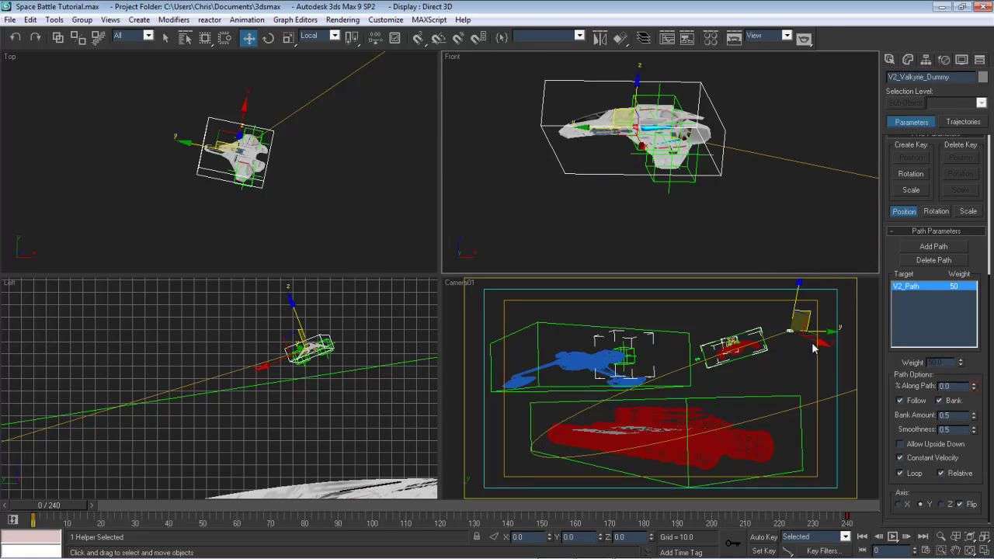
click(905, 504)
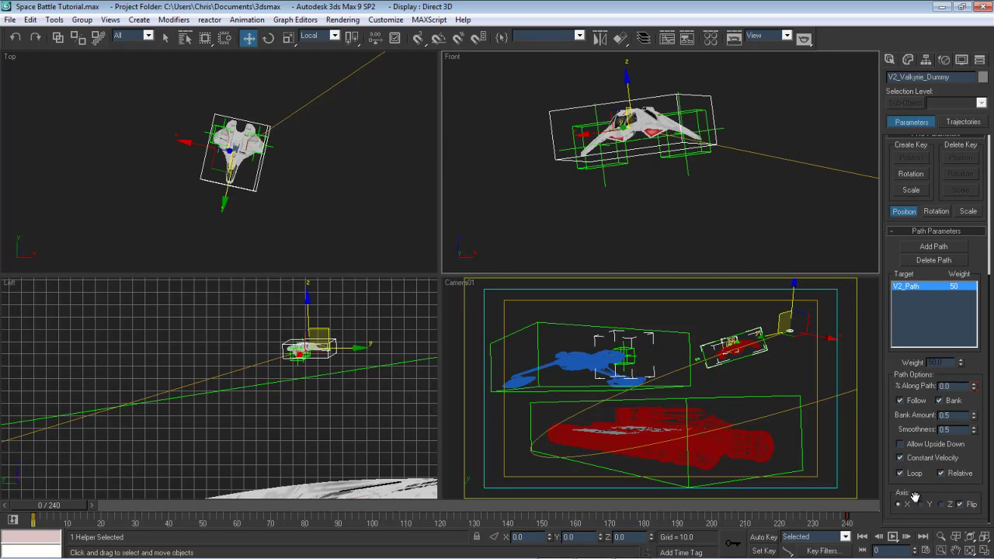
click(917, 445)
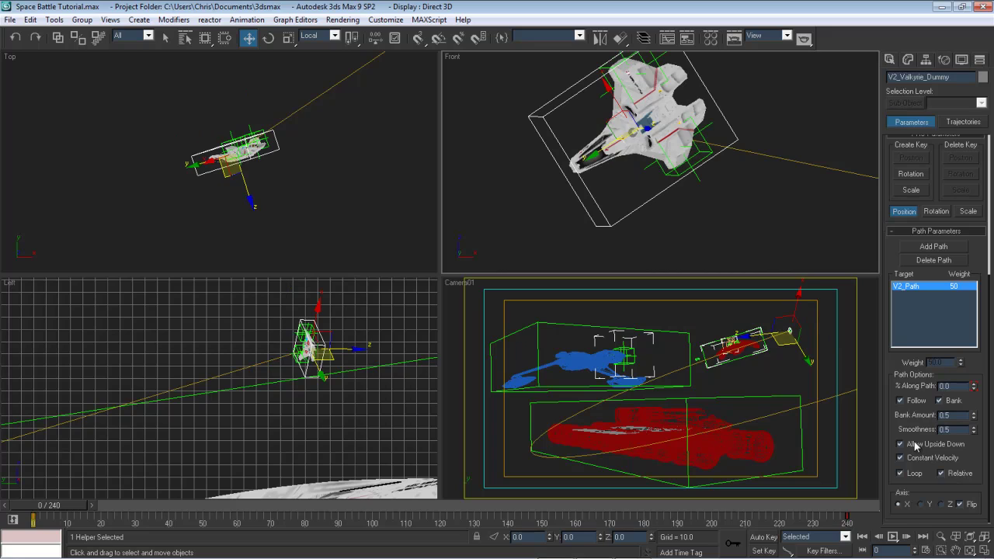
click(942, 504)
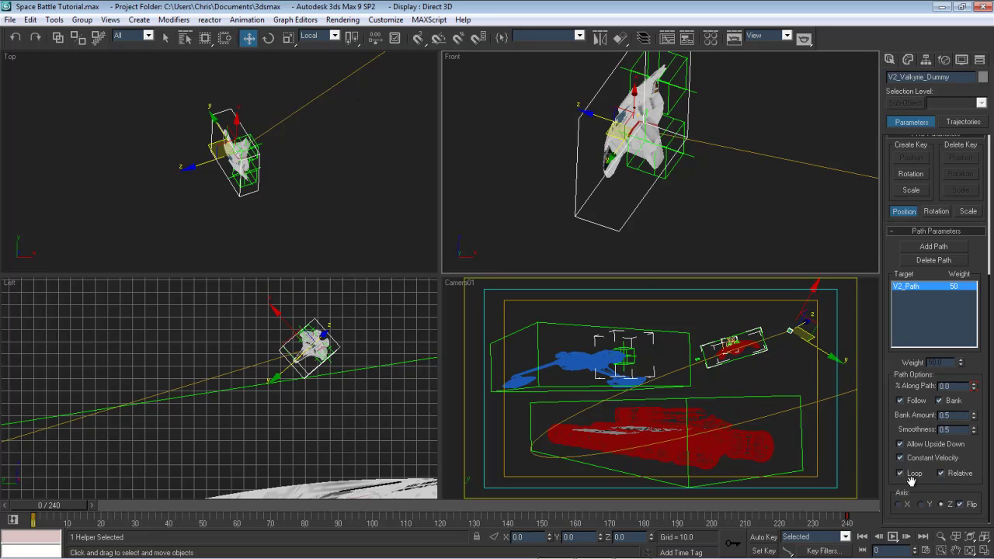
Set the path constraint's follow axis to Y and rotate the dummy with Angle Snap so the fighter's nose follows V2_Path
click(921, 504)
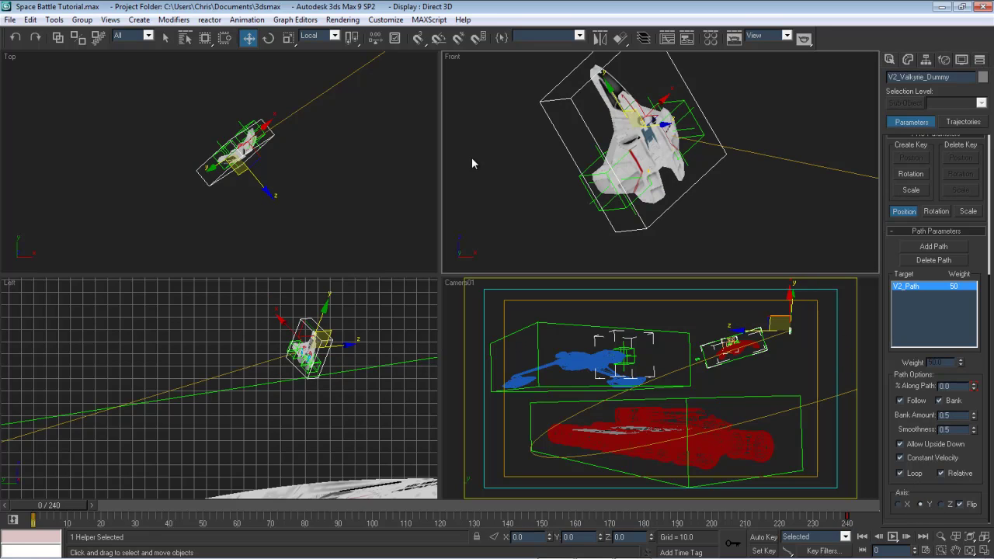
click(268, 38)
click(244, 136)
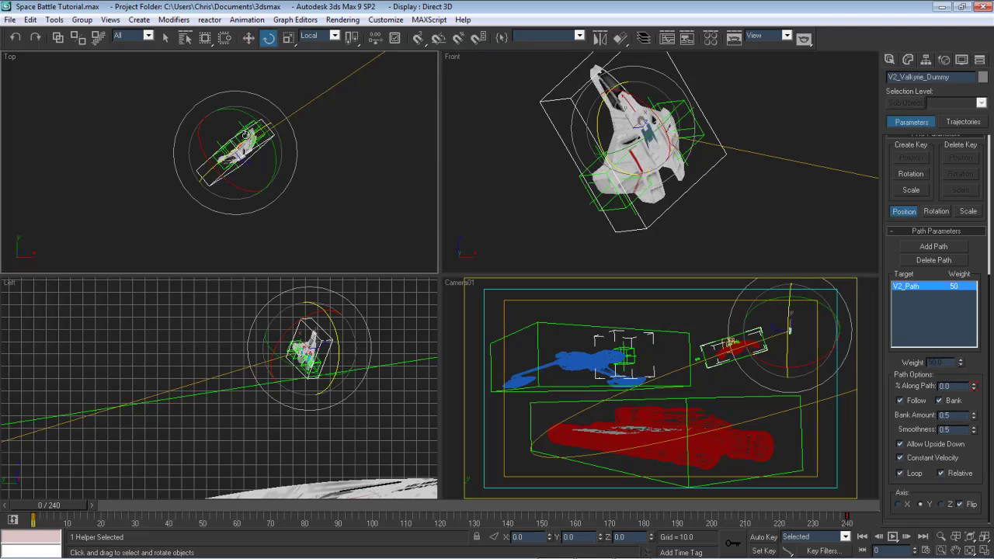
drag(243, 137, 311, 233)
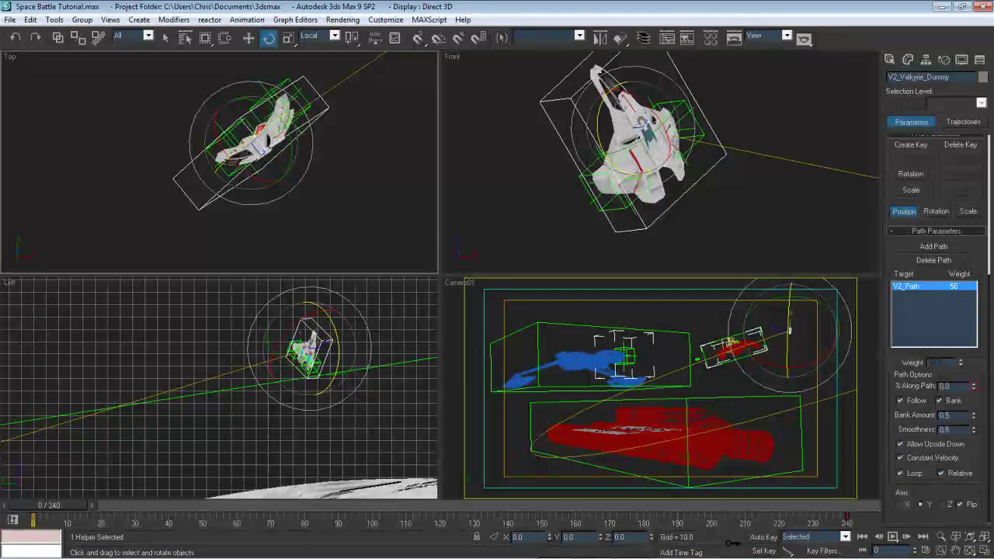
key(a)
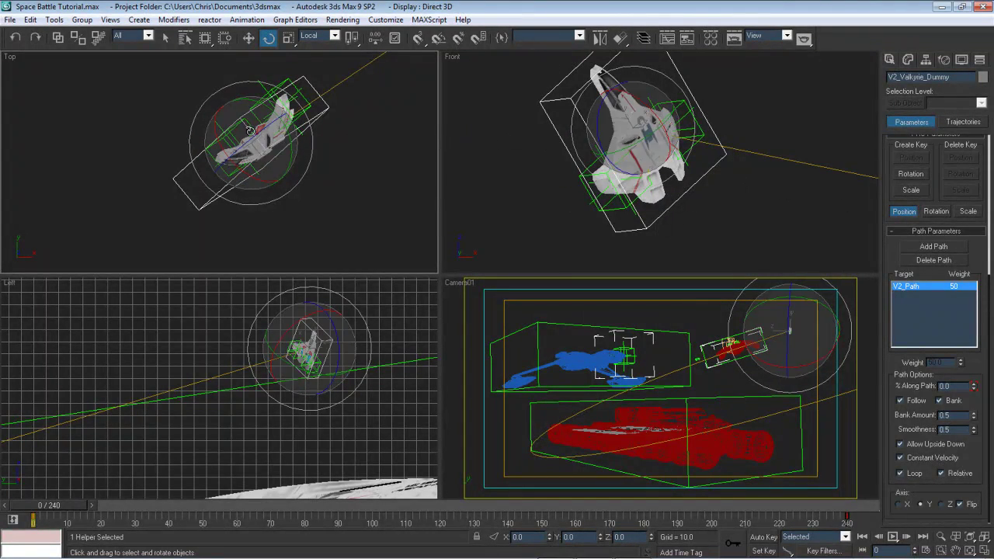
drag(274, 137, 142, 195)
click(660, 101)
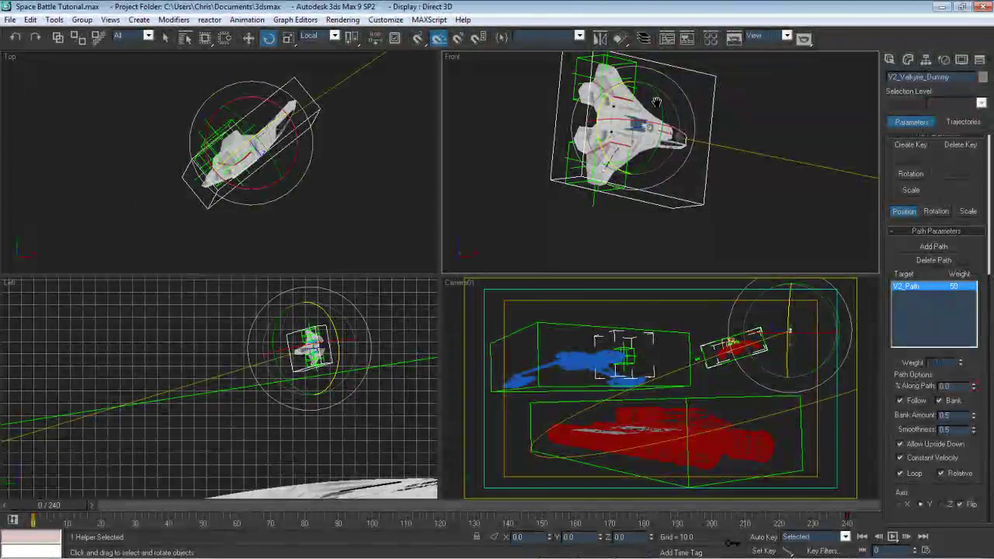
drag(657, 103, 651, 37)
Move the dummy's final path key to frame 150 and scrub the timeline to check the fighter's flight timing
middle_drag(268, 202, 204, 237)
scroll(205, 237, down, 6)
middle_drag(290, 163, 258, 206)
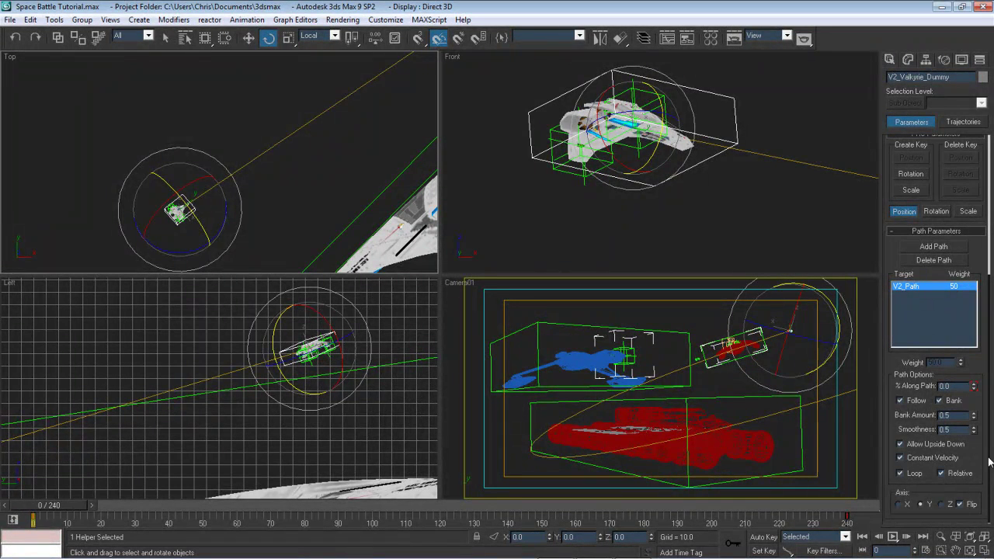
middle_drag(423, 211, 320, 183)
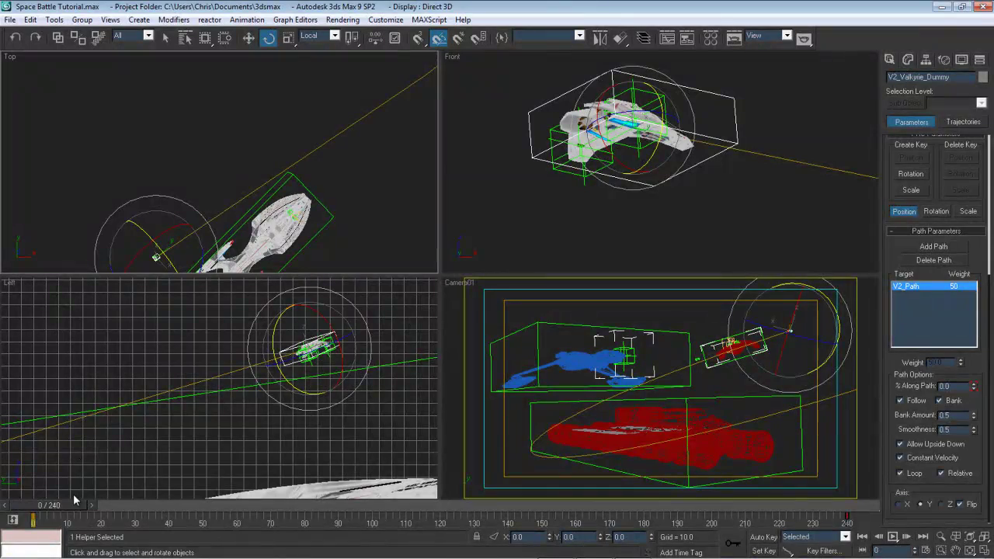
drag(75, 501, 594, 372)
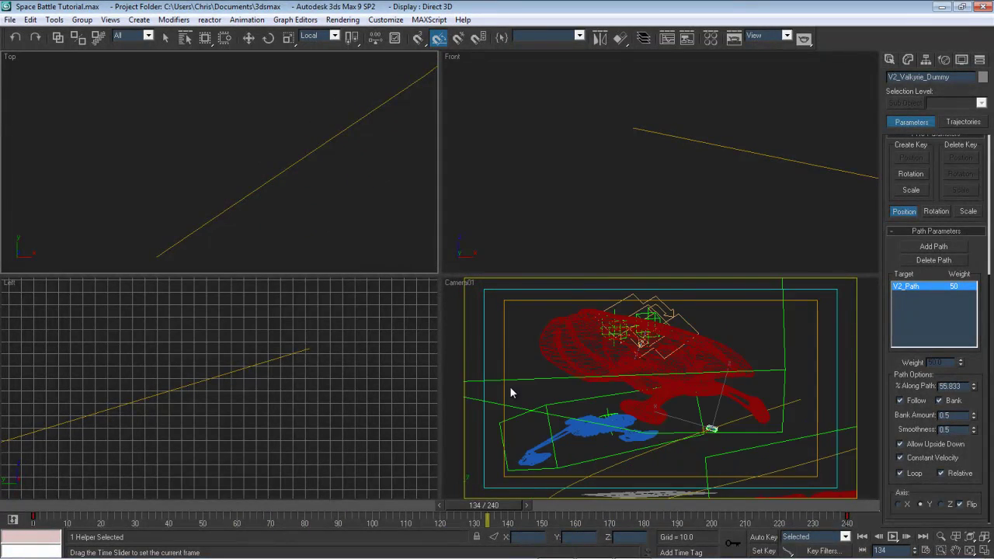
key(e)
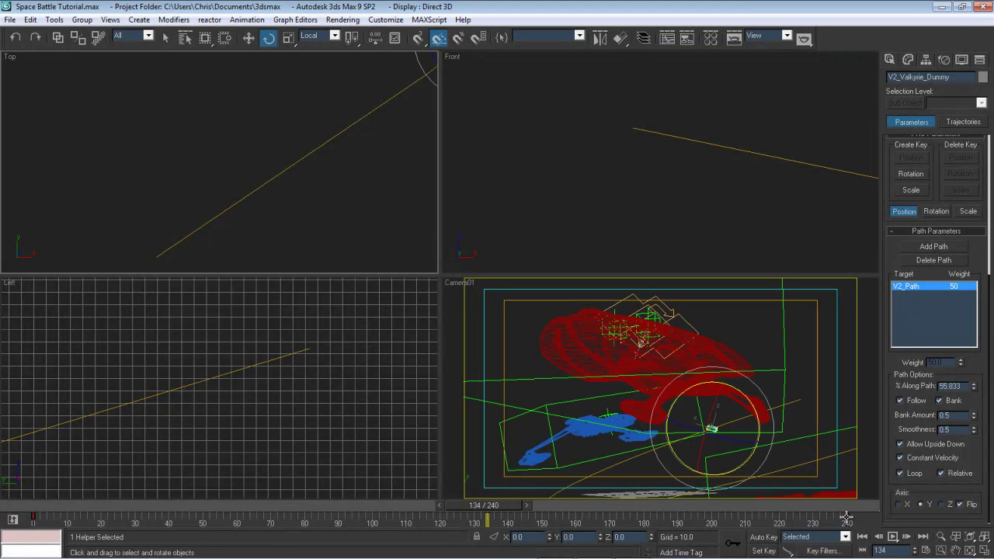
drag(847, 516, 709, 540)
drag(561, 537, 541, 548)
mouse_move(310, 510)
mouse_down()
mouse_move(283, 505)
mouse_move(315, 503)
mouse_up()
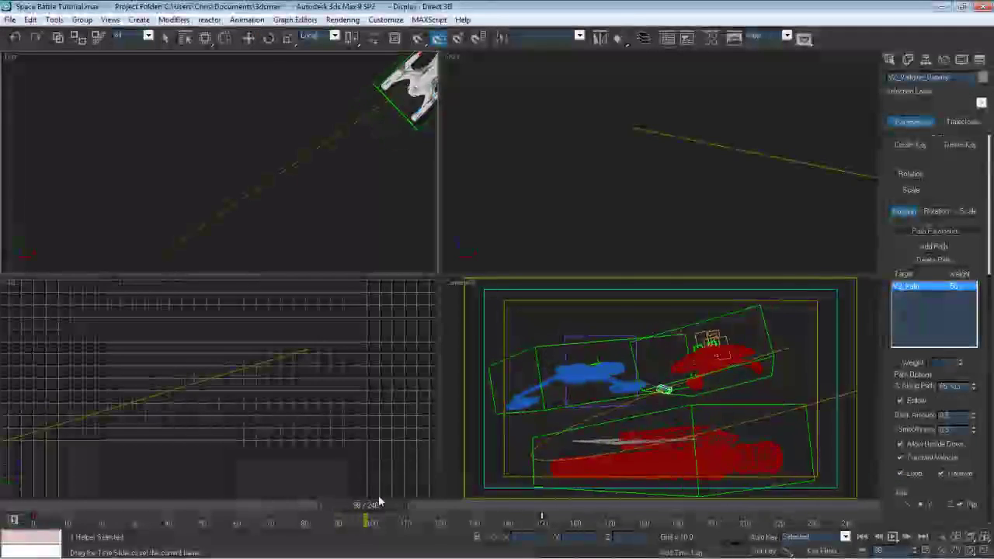
drag(380, 502, 492, 501)
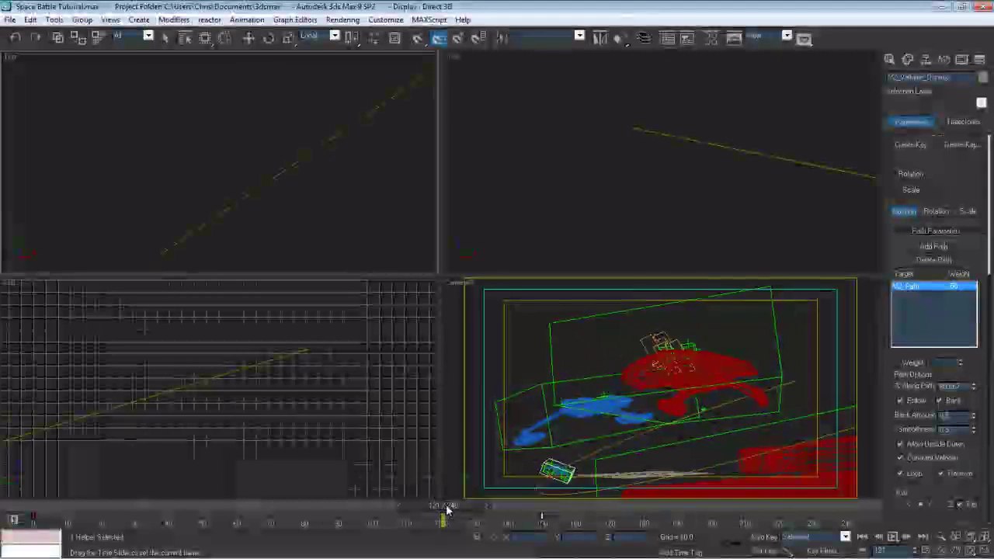
drag(461, 505, 483, 501)
key(e)
Select V2_Path and, at vertex level, move its end vertex in the Top view to about X -126, Y 650
mouse_move(428, 236)
middle_down()
mouse_move(410, 153)
mouse_move(321, 163)
mouse_move(271, 275)
mouse_move(262, 213)
middle_up()
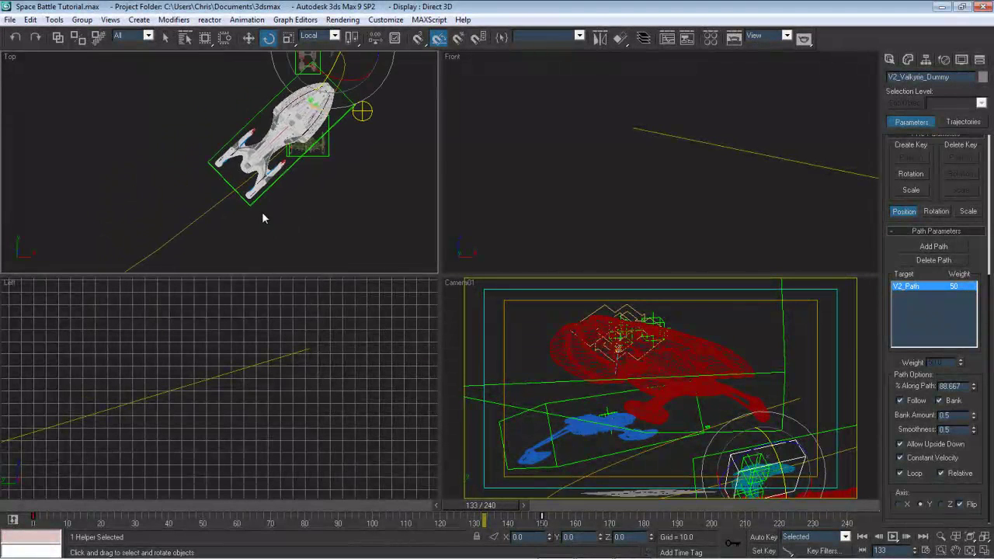
scroll(262, 214, up, 5)
scroll(323, 161, down, 5)
scroll(322, 161, up, 5)
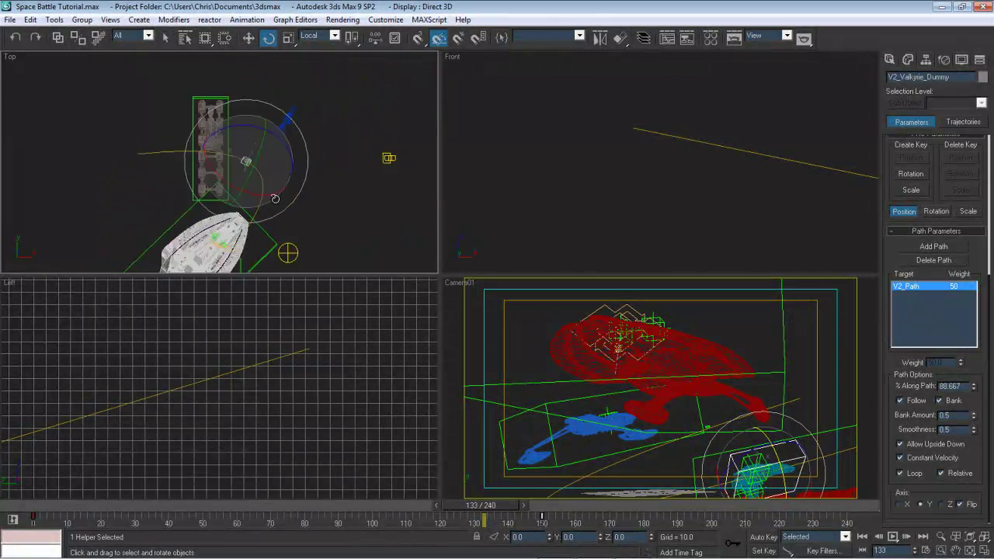
click(247, 38)
click(128, 140)
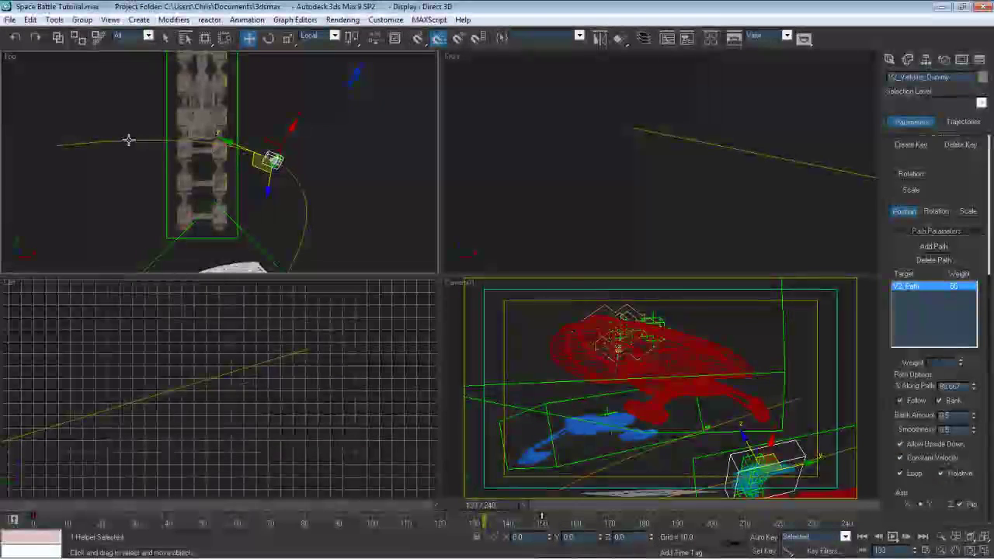
click(909, 59)
click(921, 304)
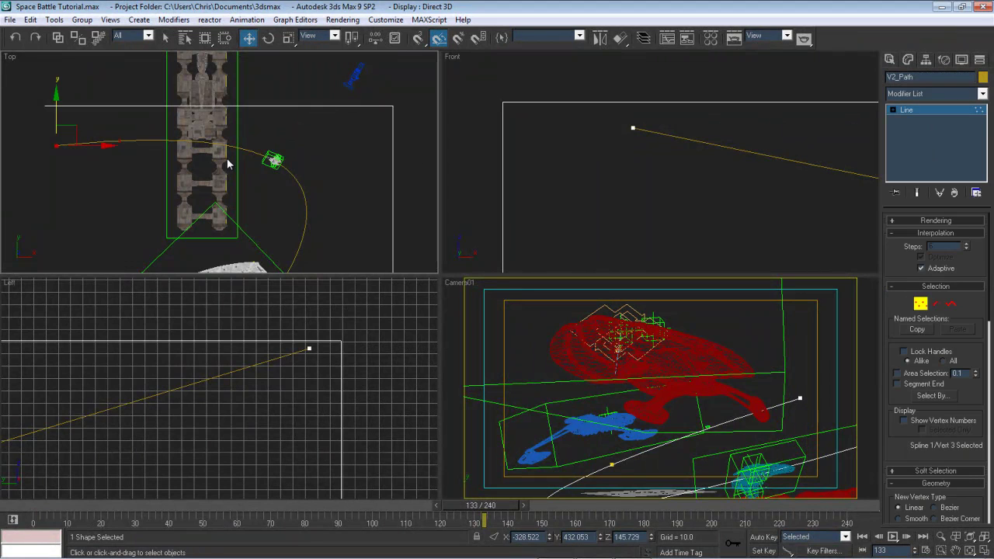
middle_drag(116, 135, 100, 188)
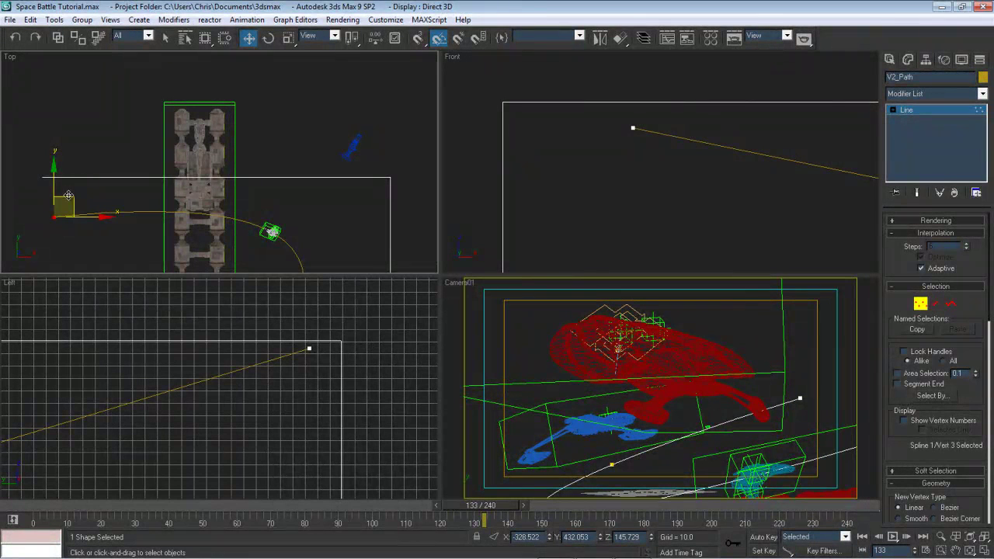
drag(68, 195, 158, 98)
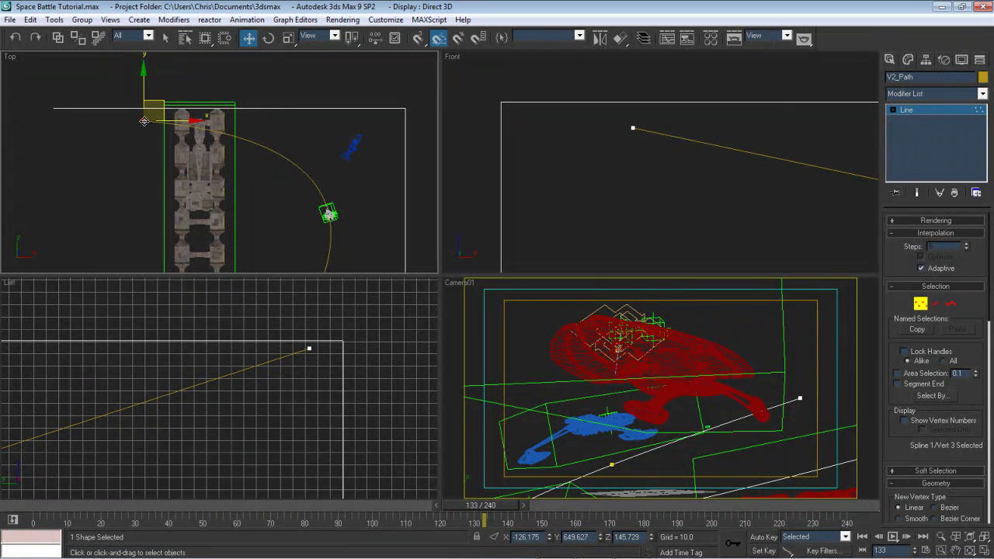
Try Bezier on the path's end vertex, change it to Corner, and move it to about X 47, Y 687
right_click(144, 128)
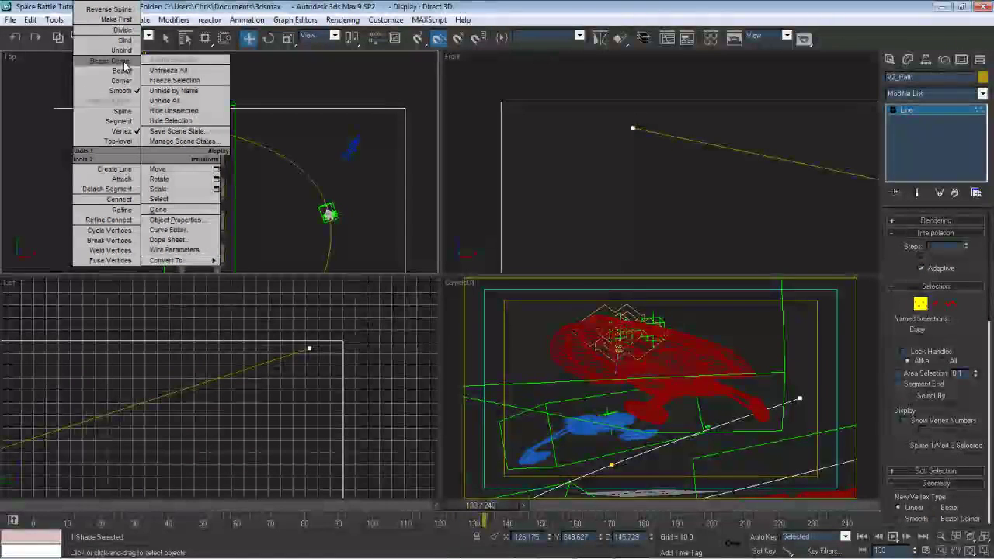
click(122, 70)
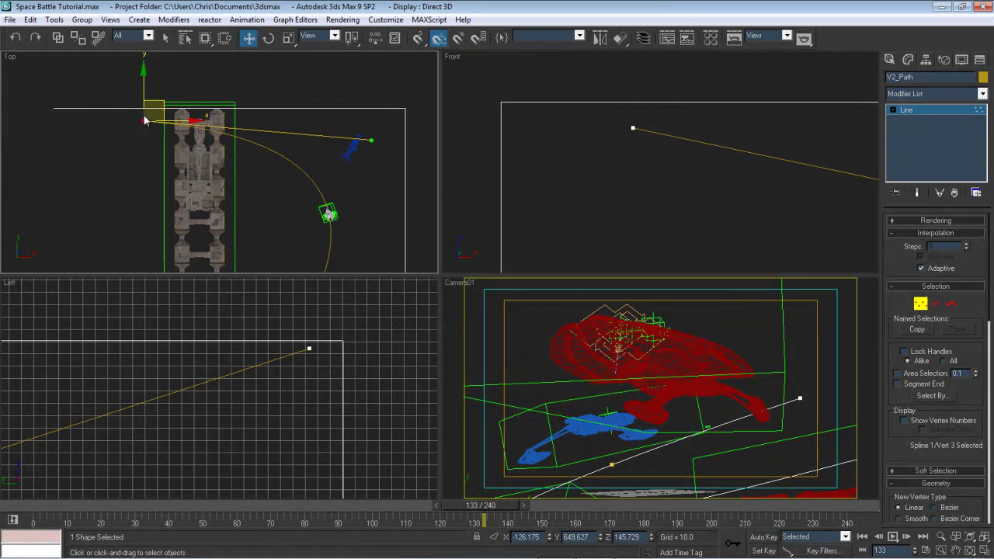
right_click(145, 124)
click(121, 80)
drag(161, 100, 195, 82)
Select the middle vertex of V2_Path and convert it to Bezier
middle_drag(309, 207, 269, 139)
scroll(269, 139, down, 5)
middle_drag(273, 179, 266, 94)
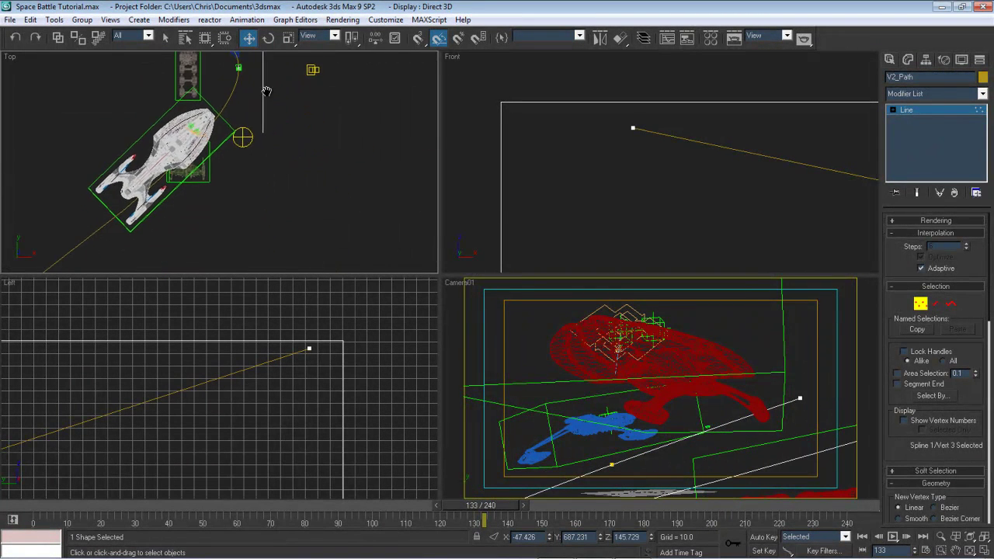
scroll(251, 132, up, 3)
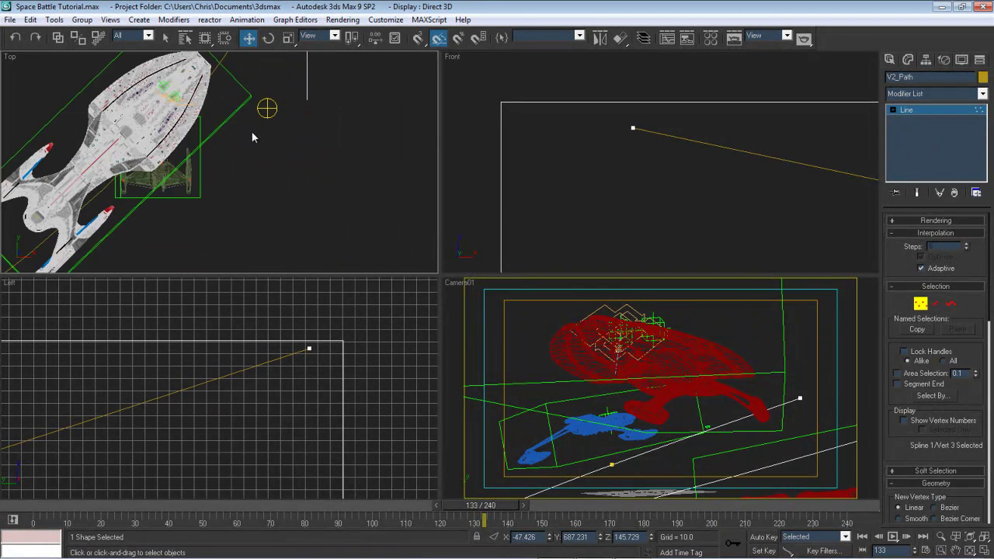
click(613, 463)
right_click(612, 459)
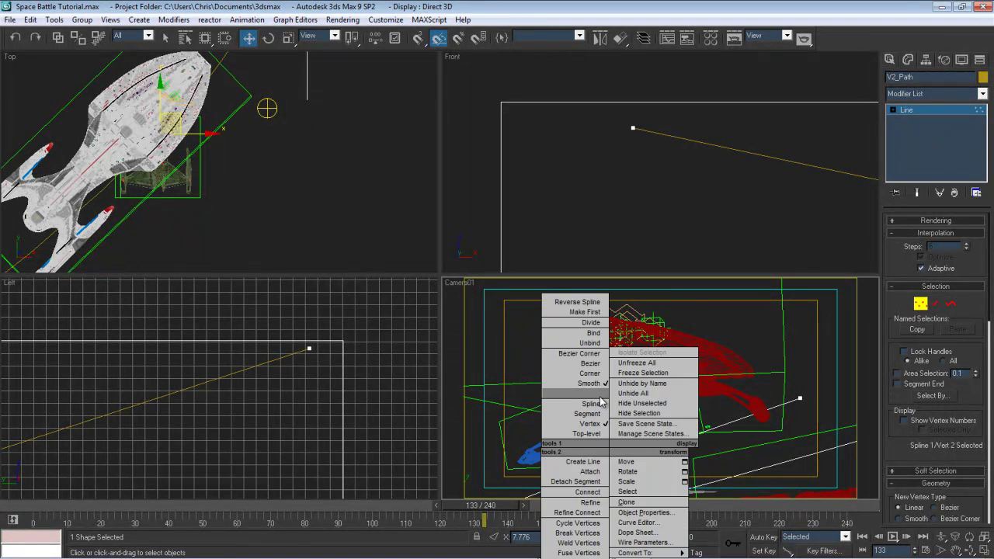
click(591, 363)
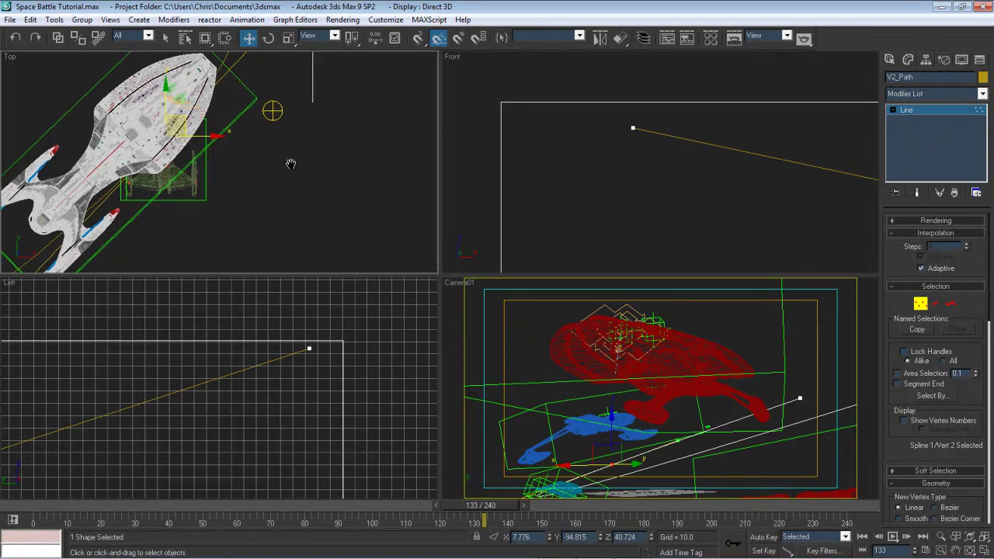
Go to frame 79 and swing the middle vertex's forward Bezier handle toward negative X to reshape the path's curve
middle_drag(288, 162, 399, 194)
middle_drag(336, 175, 374, 241)
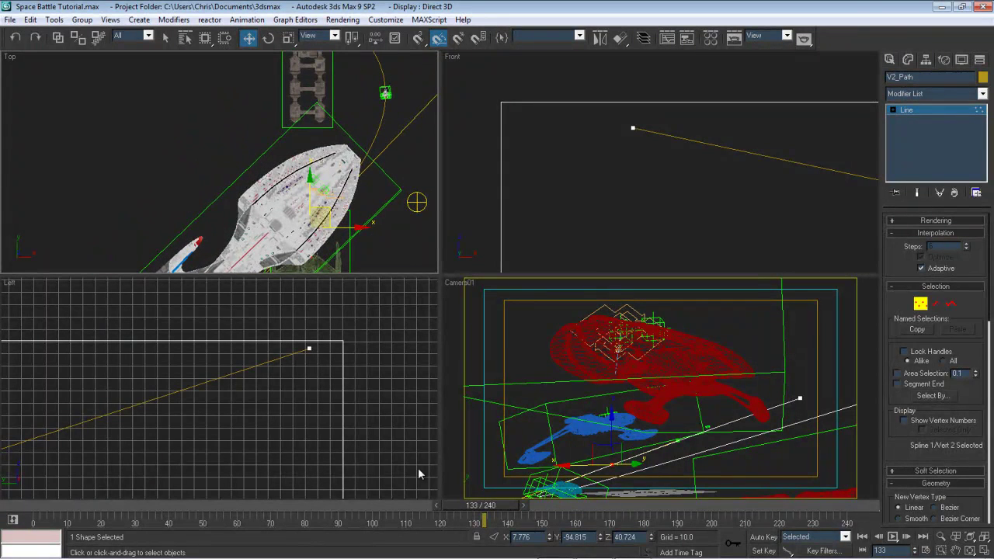
drag(492, 505, 423, 504)
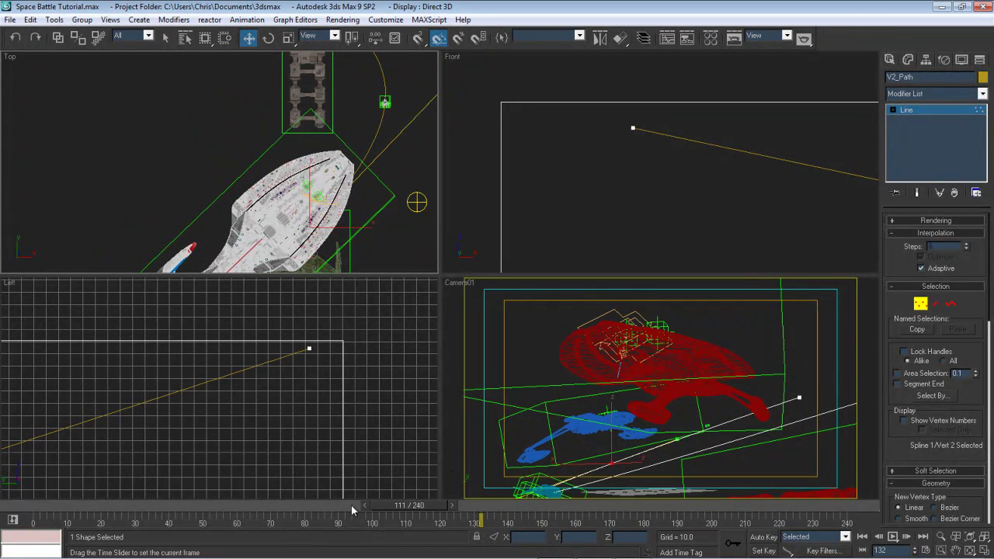
drag(351, 510, 317, 508)
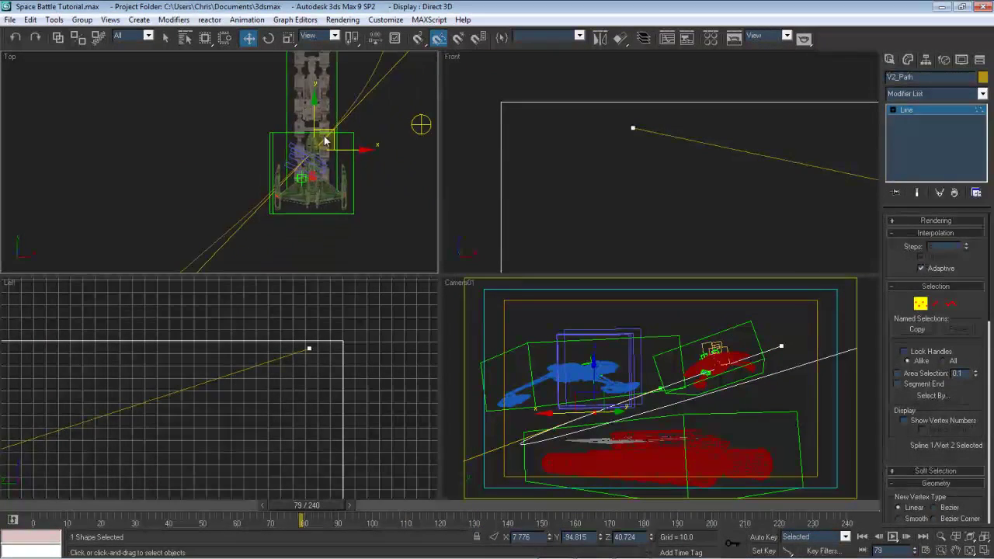
scroll(325, 140, up, 2)
middle_drag(348, 188, 193, 268)
scroll(347, 143, down, 3)
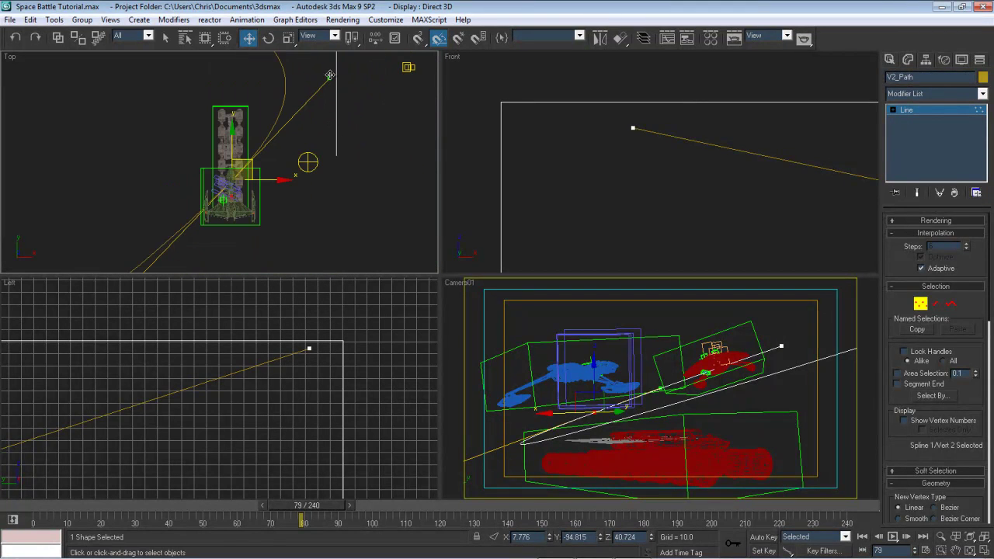
drag(330, 74, 265, 69)
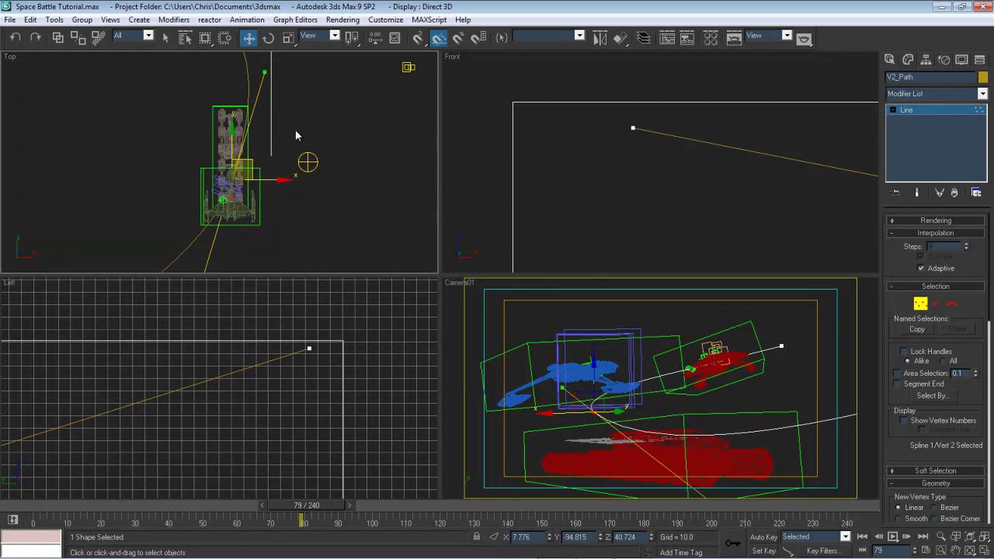
Adjust the path's end vertex along X to about 45 and scrub the timeline to frame 113 to check the flight
middle_drag(346, 96, 355, 219)
click(230, 131)
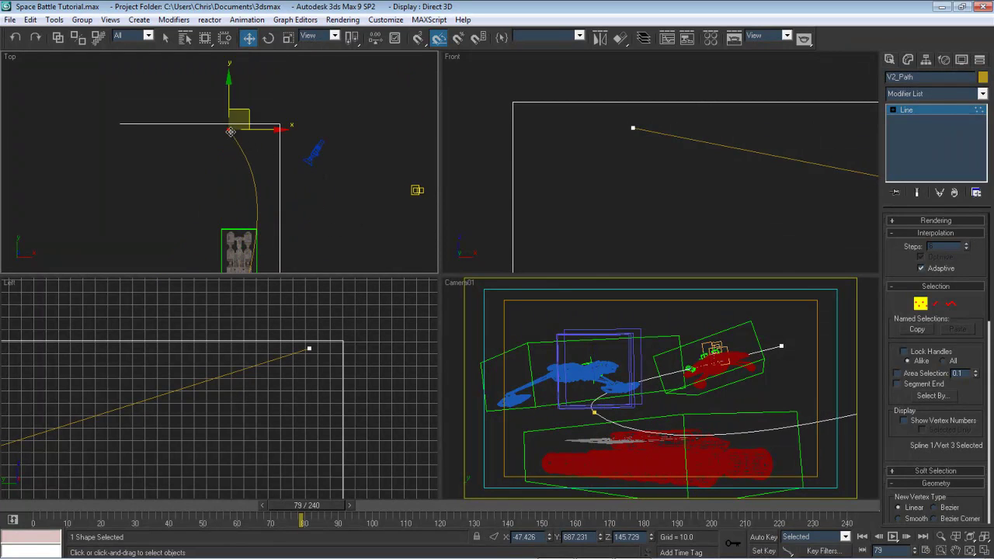
drag(278, 129, 301, 127)
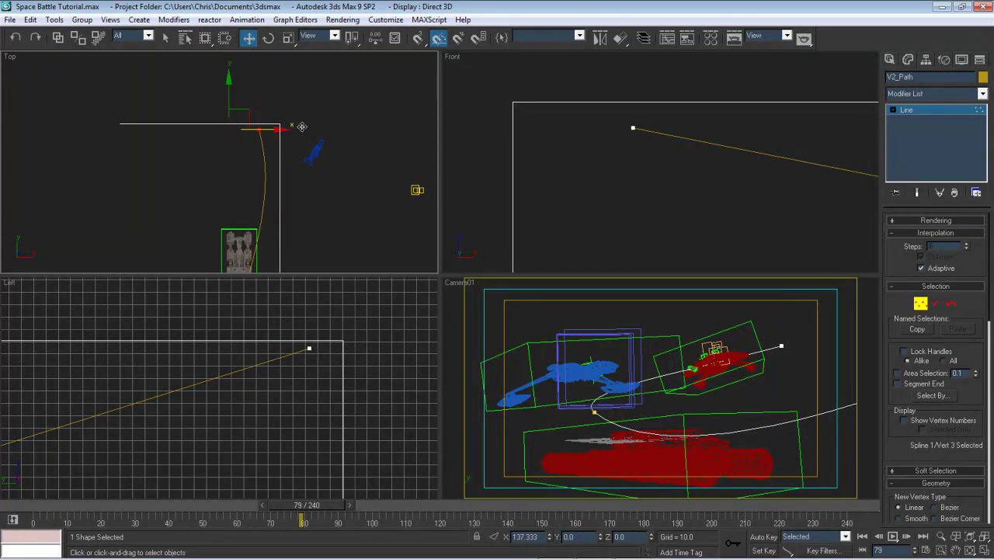
middle_drag(327, 196, 326, 54)
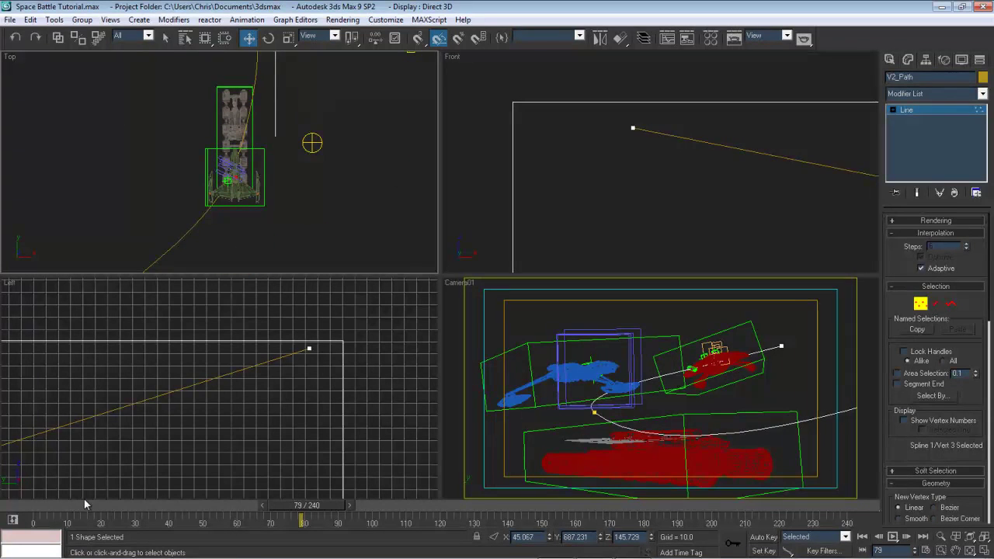
drag(85, 502, 421, 472)
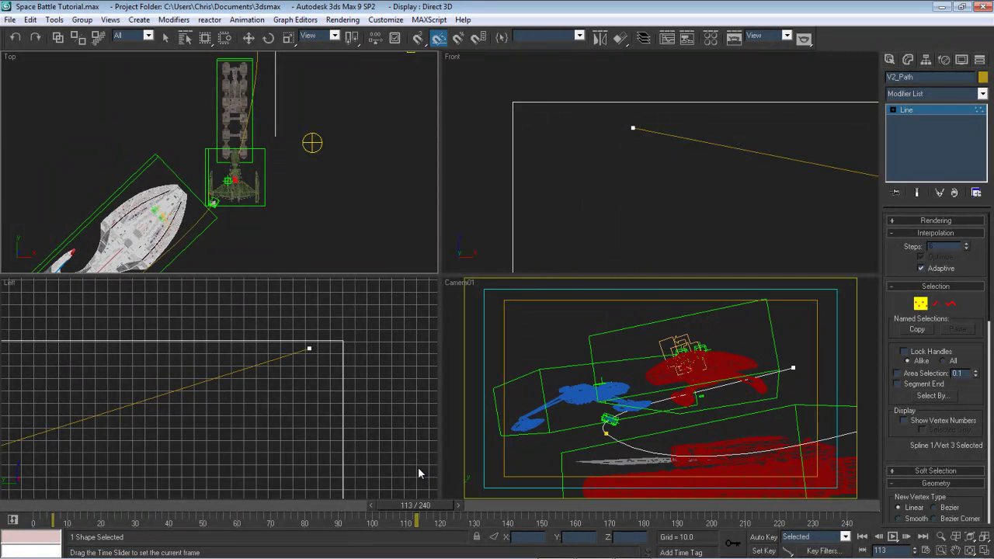
Lower the path's middle vertex slightly along Z in the camera view and scrub to frame 126 to check the fighter's route
key(w)
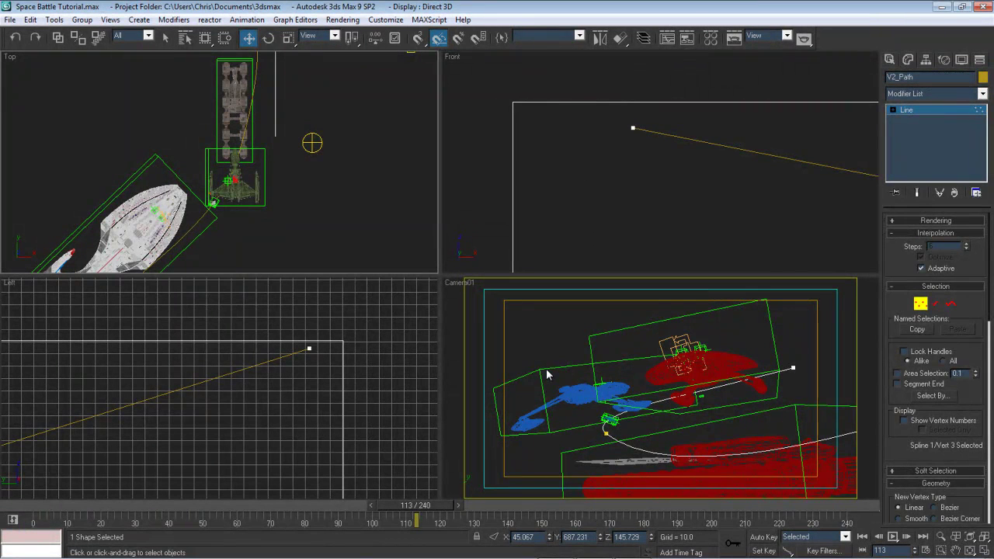
click(607, 431)
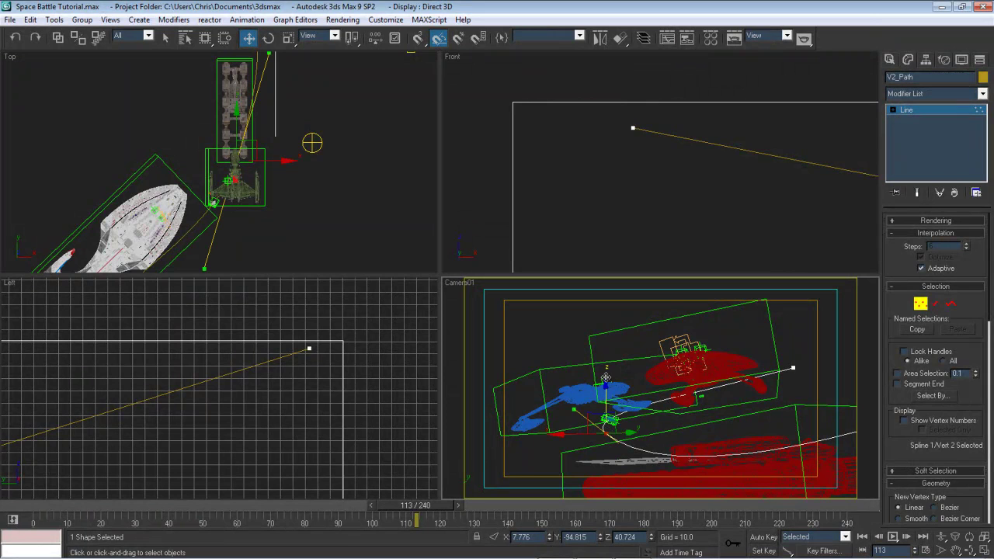
drag(605, 378, 605, 389)
drag(430, 511, 475, 502)
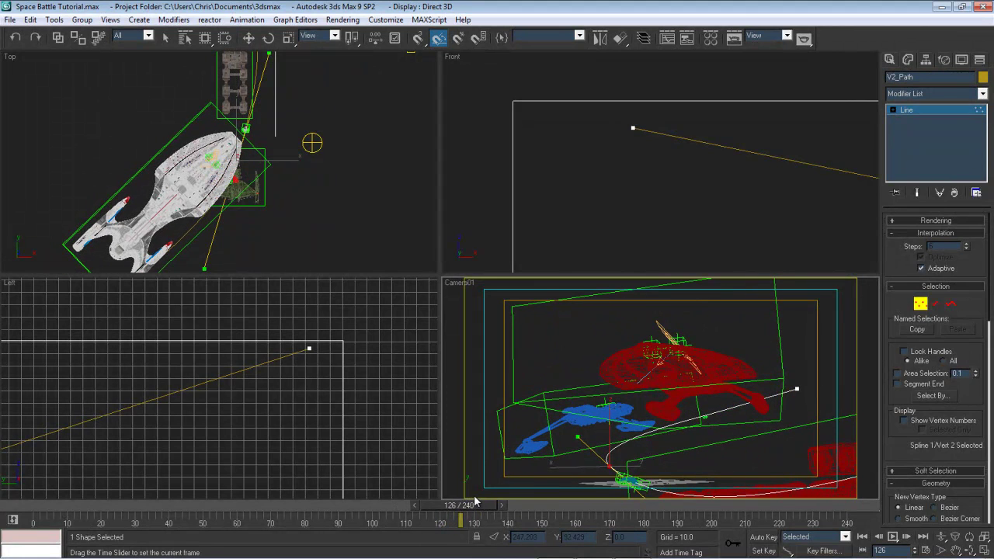
Raise the end vertex of V2_Path by about 48 units to a Z of about 194
middle_drag(706, 154, 569, 117)
scroll(777, 203, down, 8)
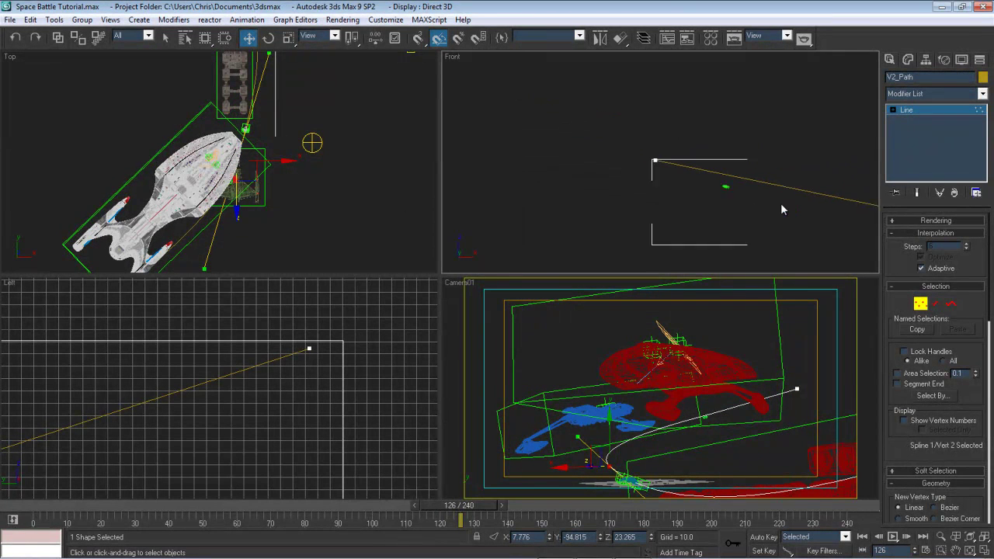
middle_drag(781, 209, 599, 187)
scroll(608, 181, up, 6)
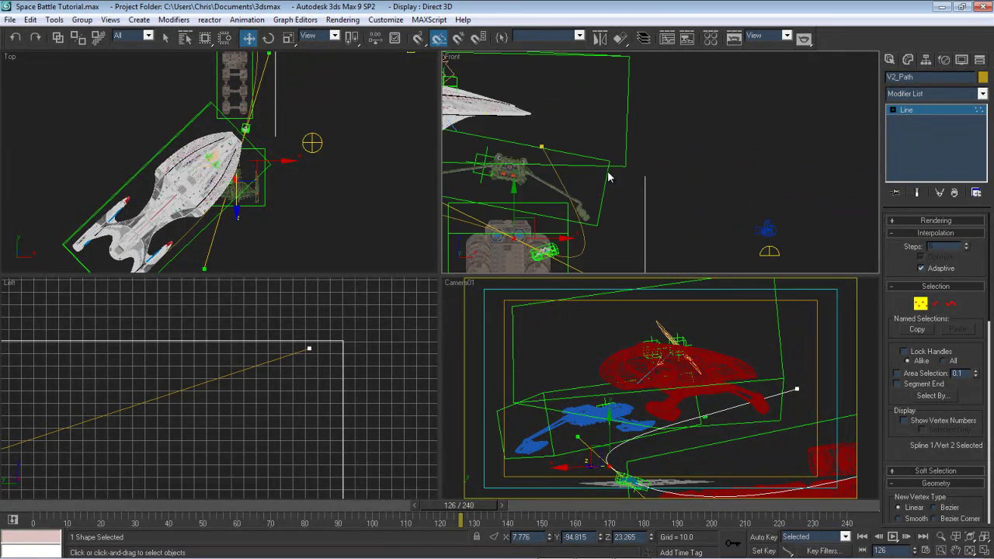
click(541, 148)
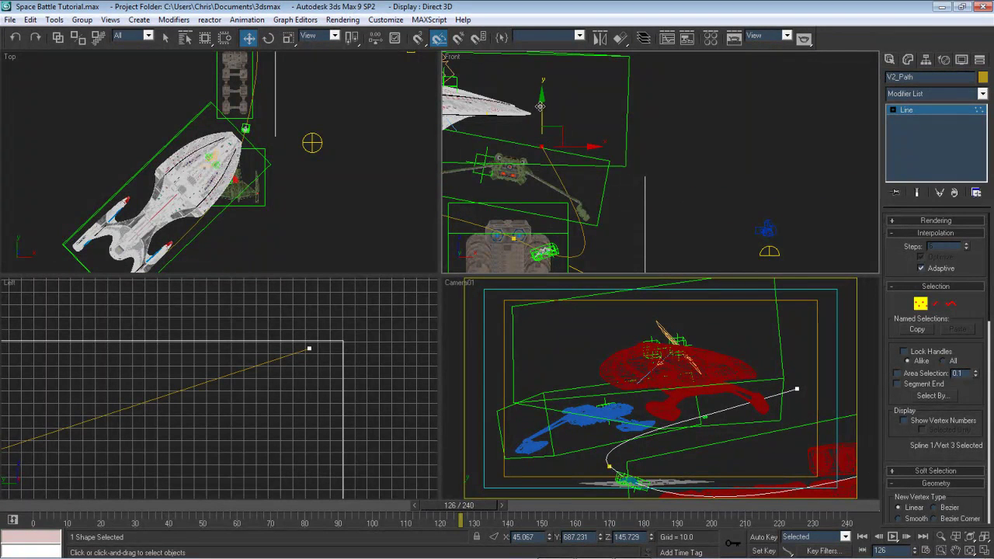
drag(542, 103, 563, 70)
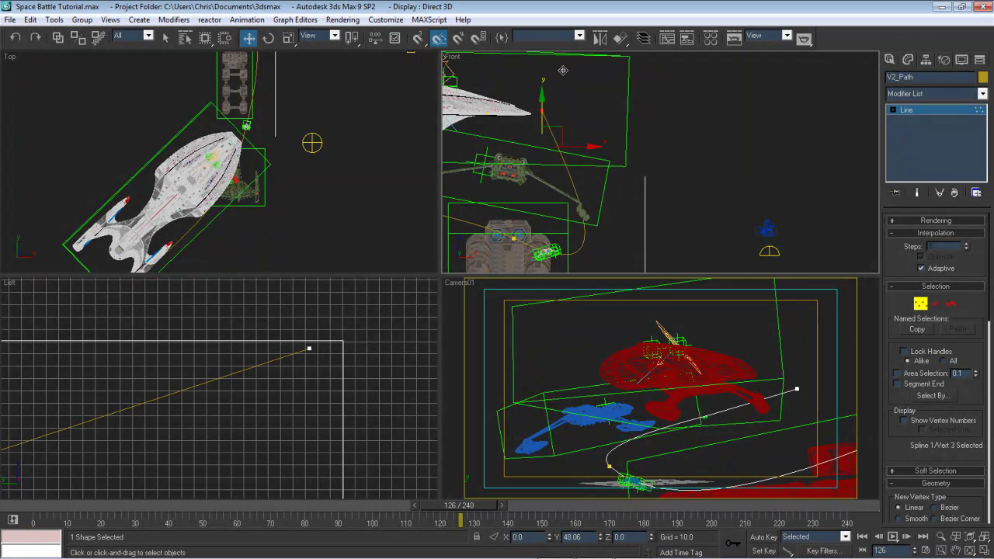
Move the path's end vertex along X to about 303 and scrub to frame 136 to check the fighter's route
scroll(303, 165, up, 6)
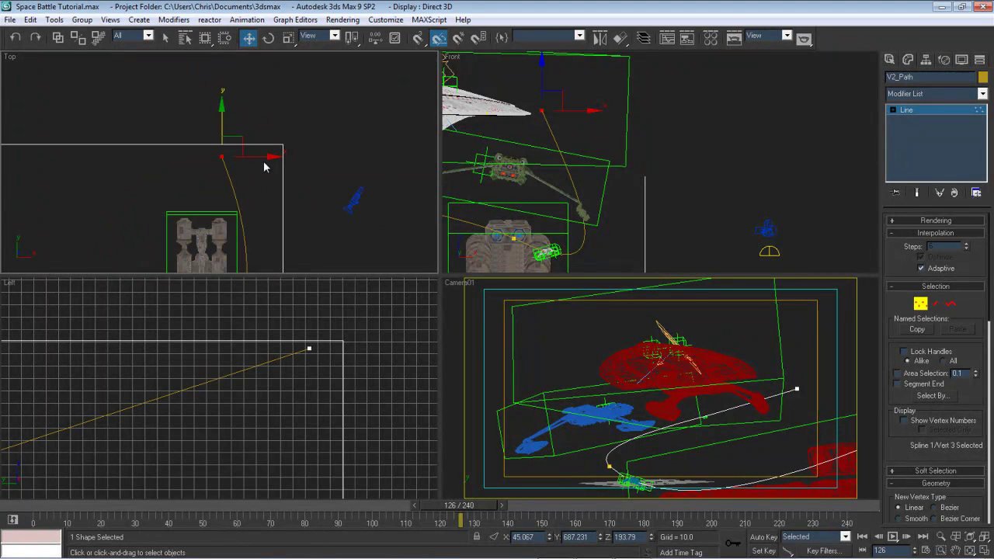
drag(264, 157, 377, 150)
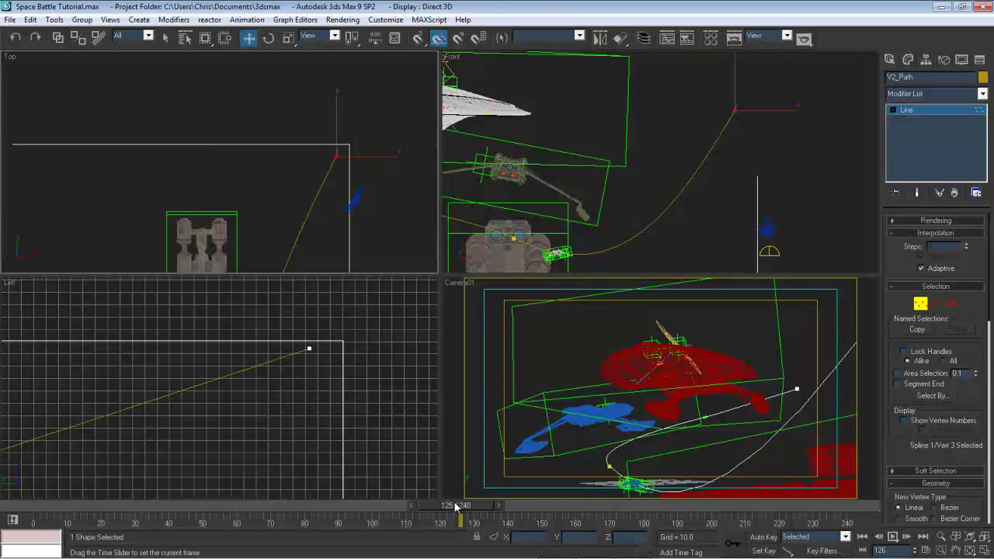
drag(499, 503, 478, 507)
key(w)
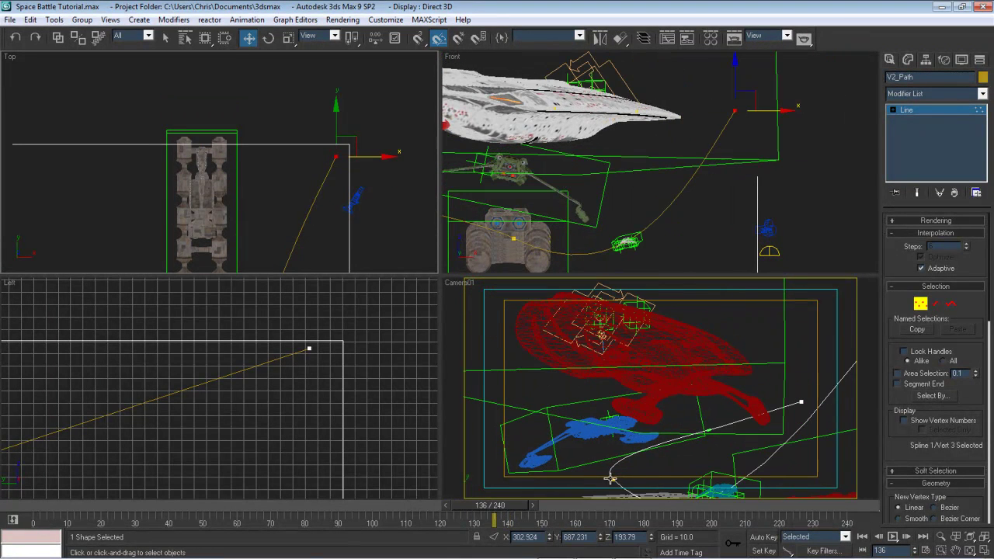
Shorten the middle vertex's forward Bezier handle horizontally by about 127 units in the Left view and scrub to frame 137
click(611, 477)
scroll(207, 438, down, 6)
middle_drag(272, 390, 434, 334)
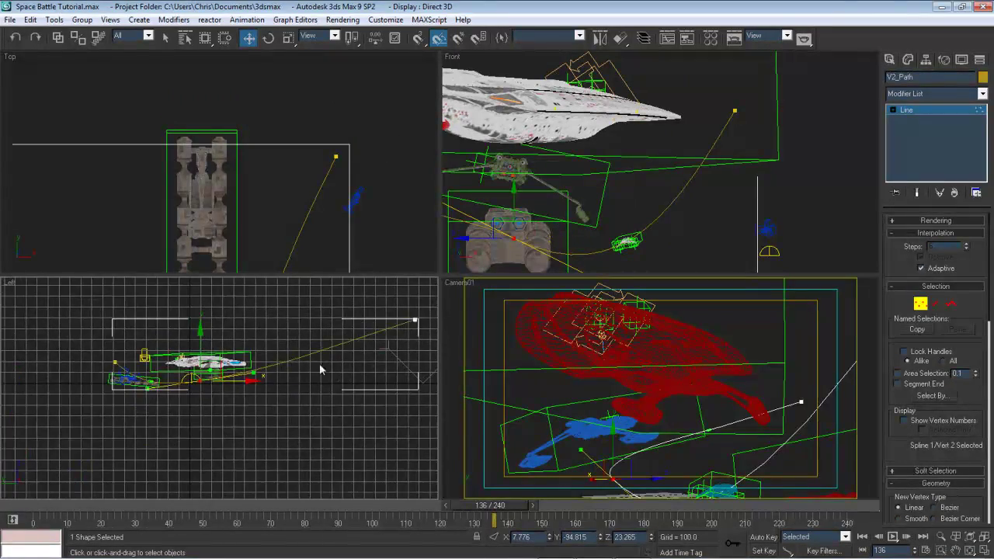
scroll(284, 385, up, 5)
middle_drag(264, 384, 437, 413)
scroll(366, 411, up, 2)
middle_drag(366, 411, 282, 418)
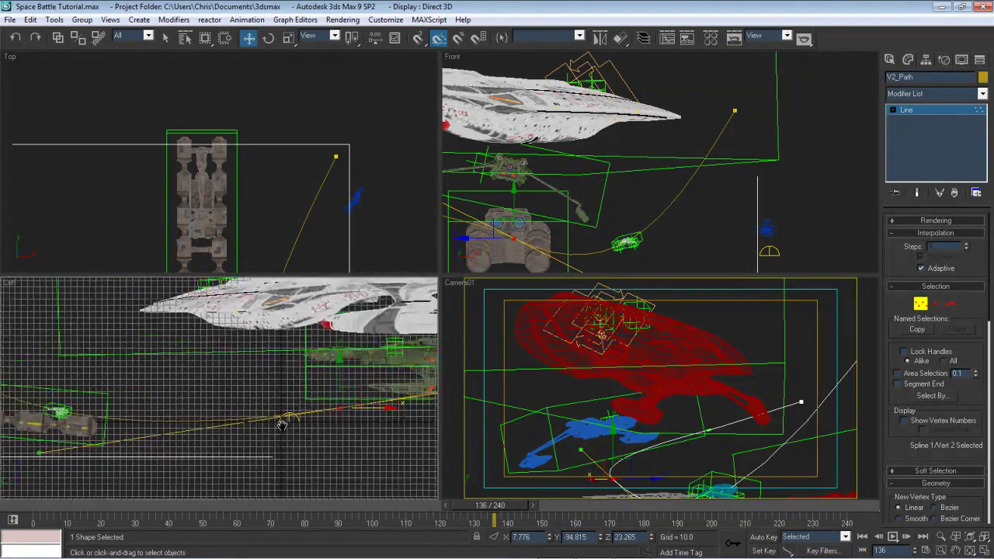
middle_drag(59, 429, 197, 420)
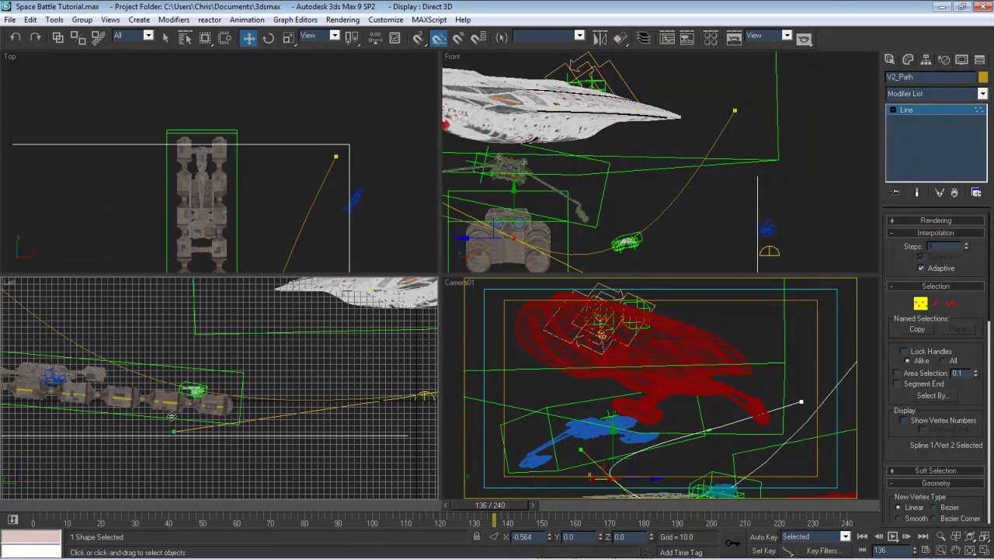
drag(171, 417, 250, 396)
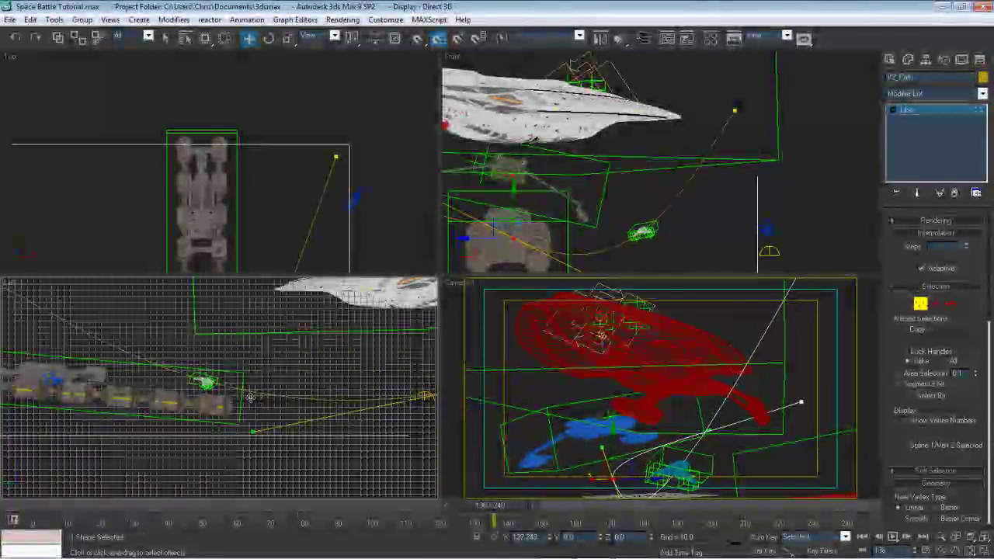
mouse_move(513, 517)
mouse_down()
mouse_move(214, 525)
mouse_move(528, 519)
mouse_move(439, 525)
mouse_move(513, 513)
mouse_up()
key(w)
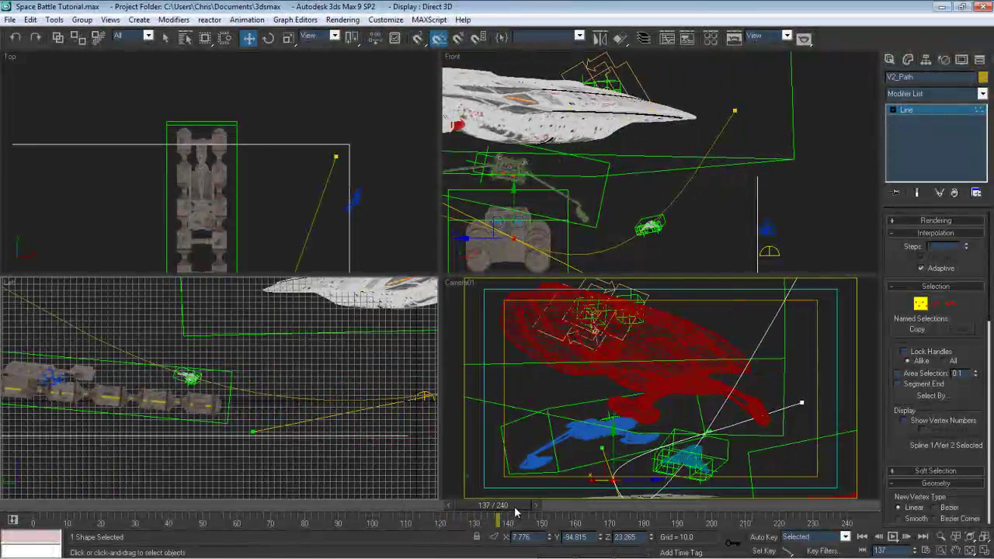
Move the path's middle vertex along X to about 79 and scrub the timeline to frame 95 to check the clearance
scroll(272, 211, down, 2)
middle_drag(292, 236, 280, 202)
scroll(282, 191, down, 2)
scroll(278, 200, up, 3)
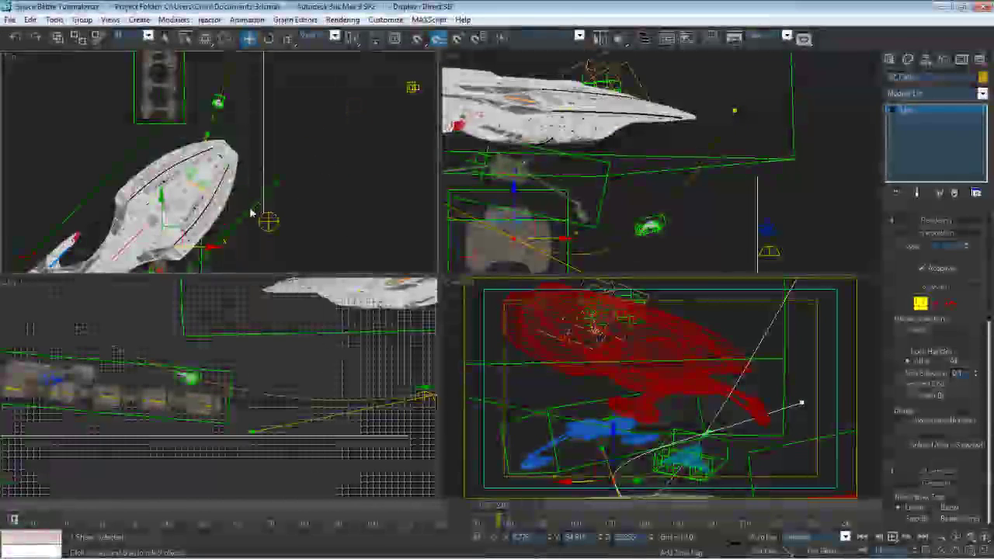
mouse_move(222, 243)
mouse_down()
mouse_move(238, 251)
mouse_move(225, 249)
mouse_up()
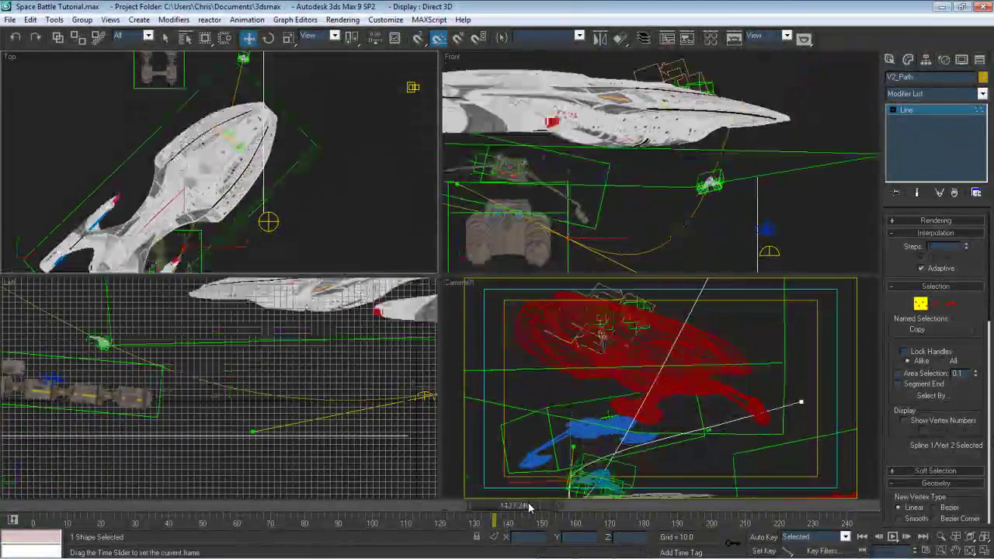
drag(528, 506, 373, 537)
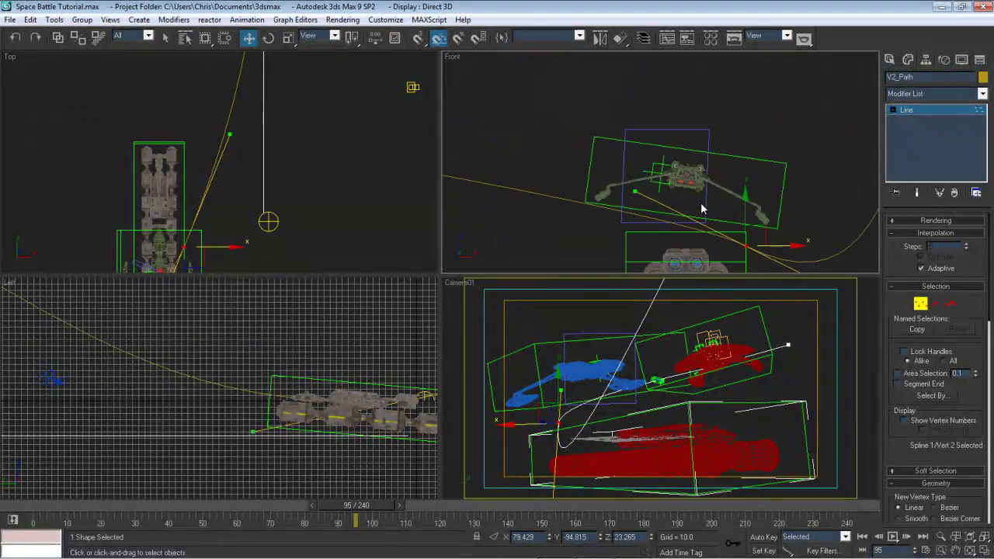
Scrub back to the start, play the animation in the maximized camera view, and return to frame 0
mouse_move(702, 207)
middle_down()
mouse_move(753, 218)
mouse_move(717, 217)
middle_up()
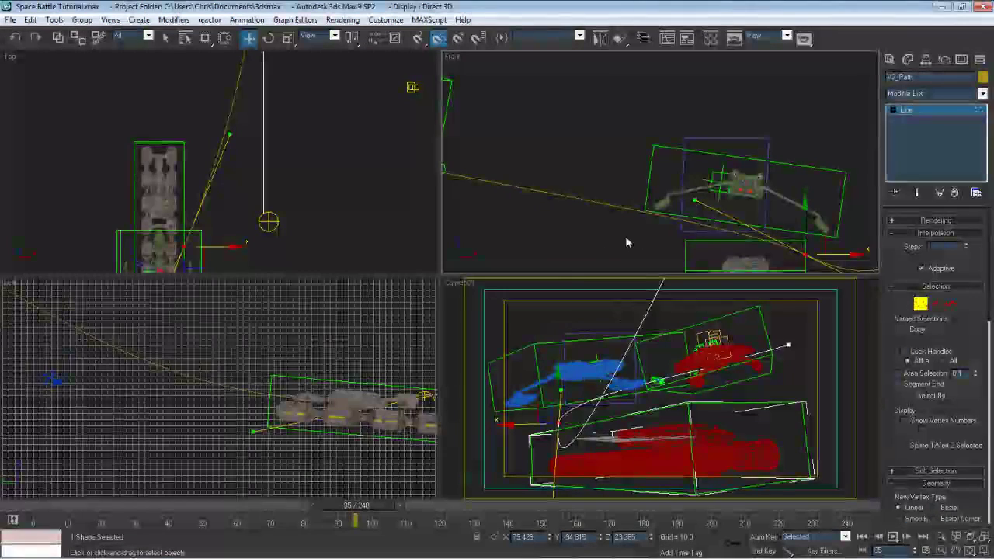
drag(362, 512, 441, 513)
drag(464, 515, 40, 506)
key(w)
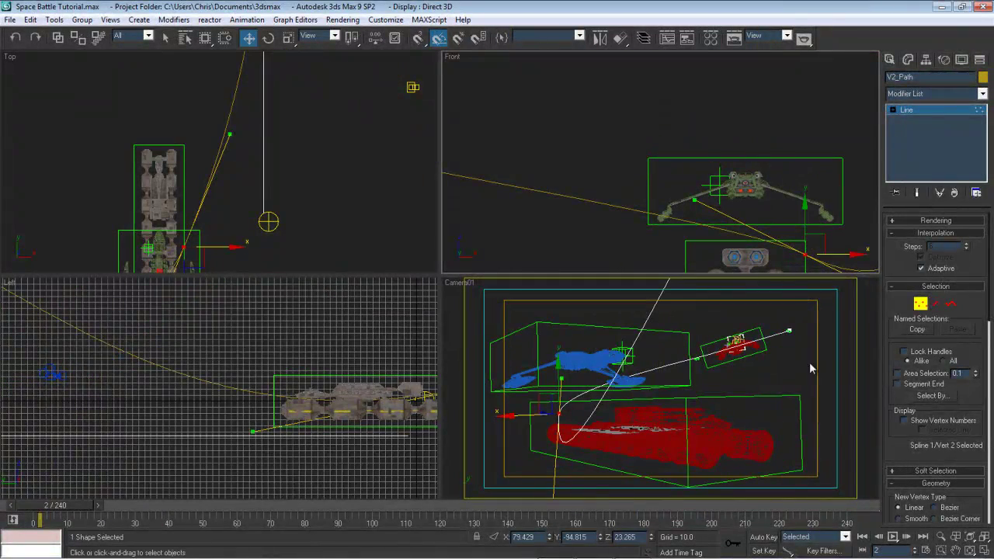
right_click(835, 436)
click(984, 550)
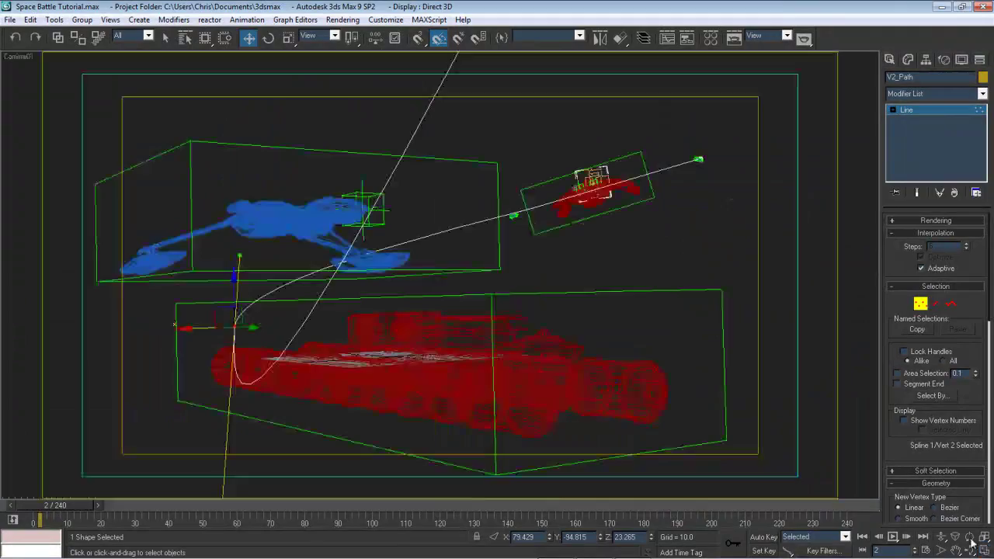
click(892, 537)
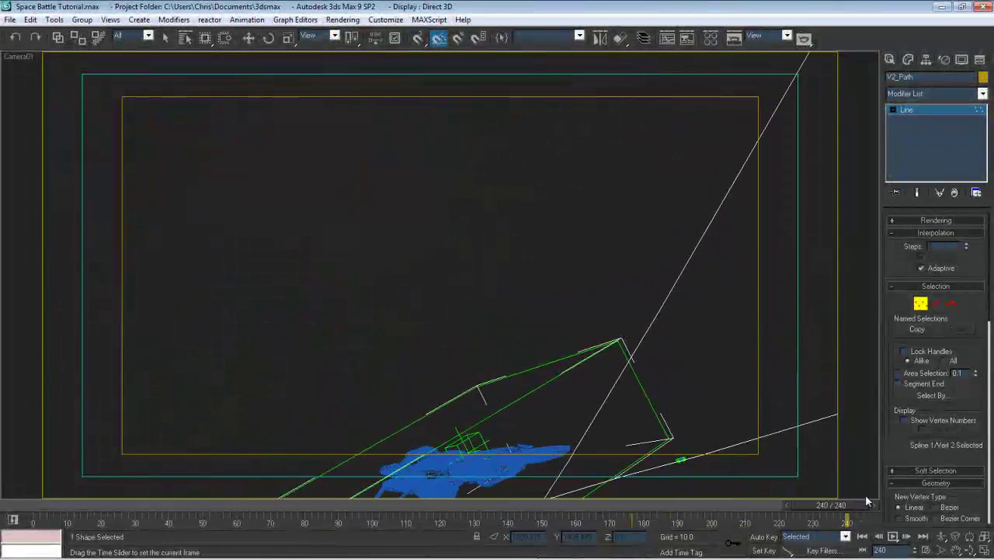
key(w)
click(862, 537)
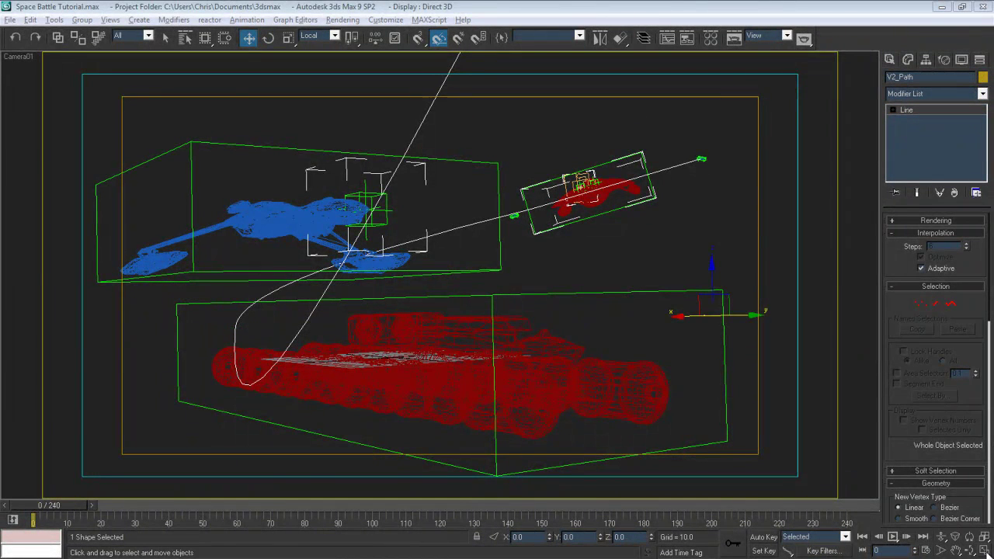
Restore the four-viewport layout, start a new Line spline with smooth vertices, and go to frame 148
key(alt+w)
scroll(305, 221, down, 3)
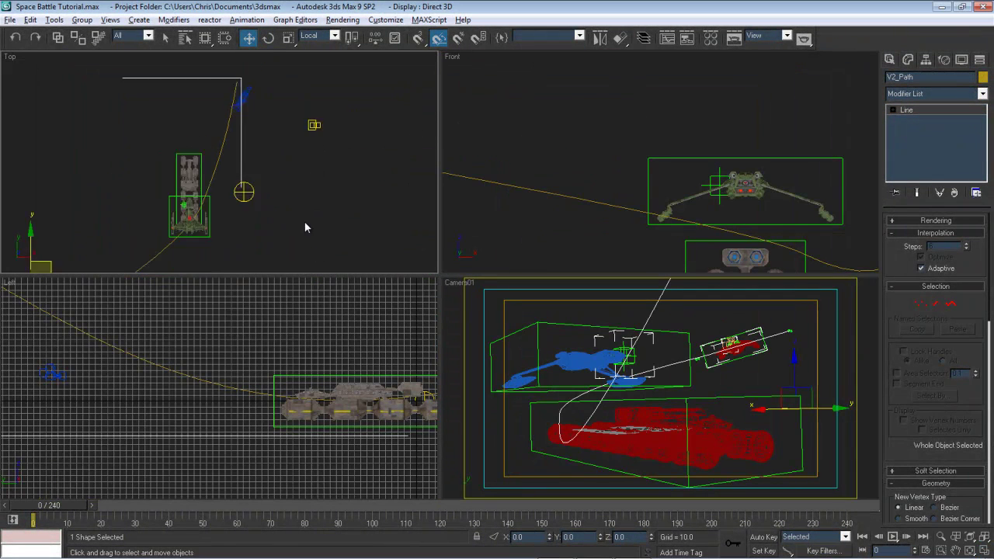
scroll(303, 207, up, 5)
middle_drag(304, 207, 395, 141)
scroll(206, 178, up, 3)
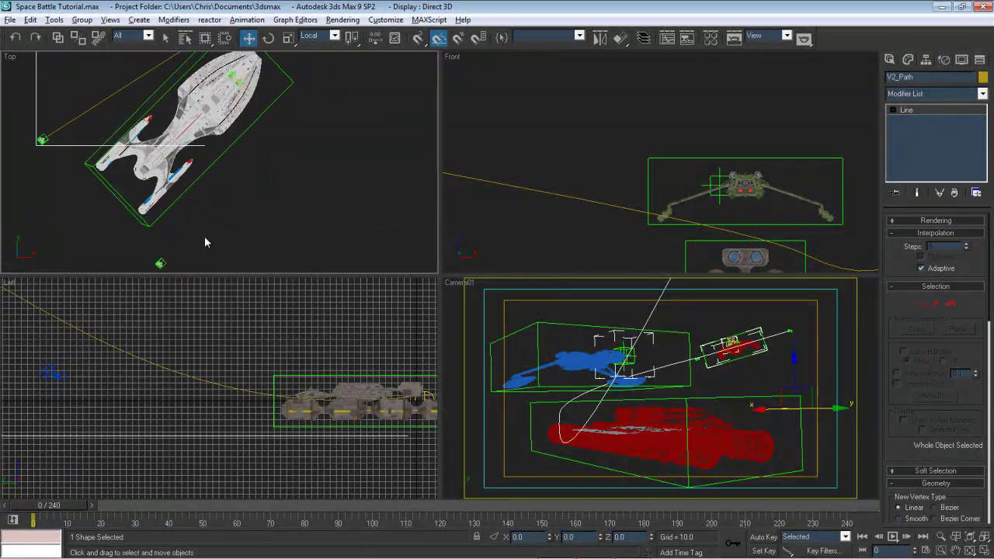
click(889, 58)
click(912, 149)
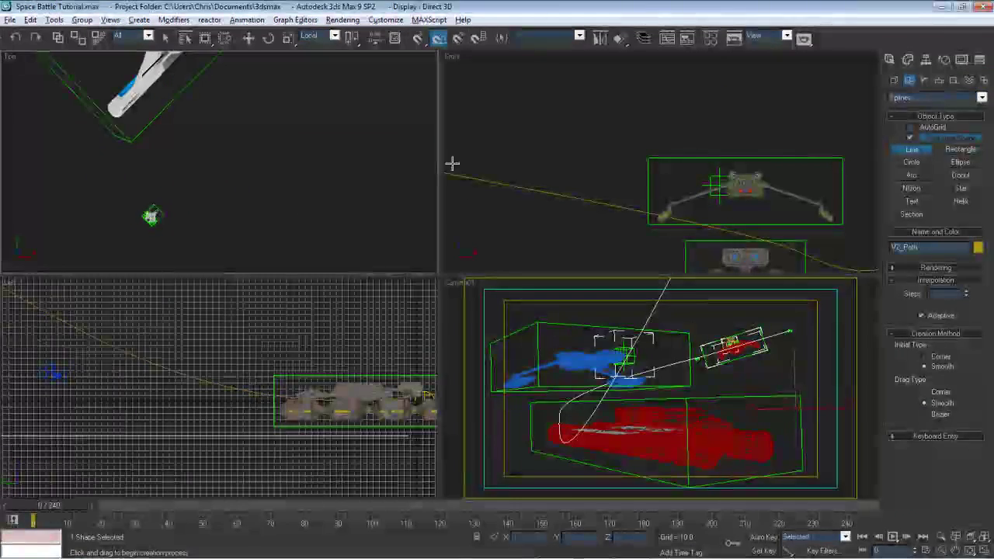
scroll(275, 215, down, 2)
scroll(296, 227, up, 3)
middle_drag(296, 226, 207, 228)
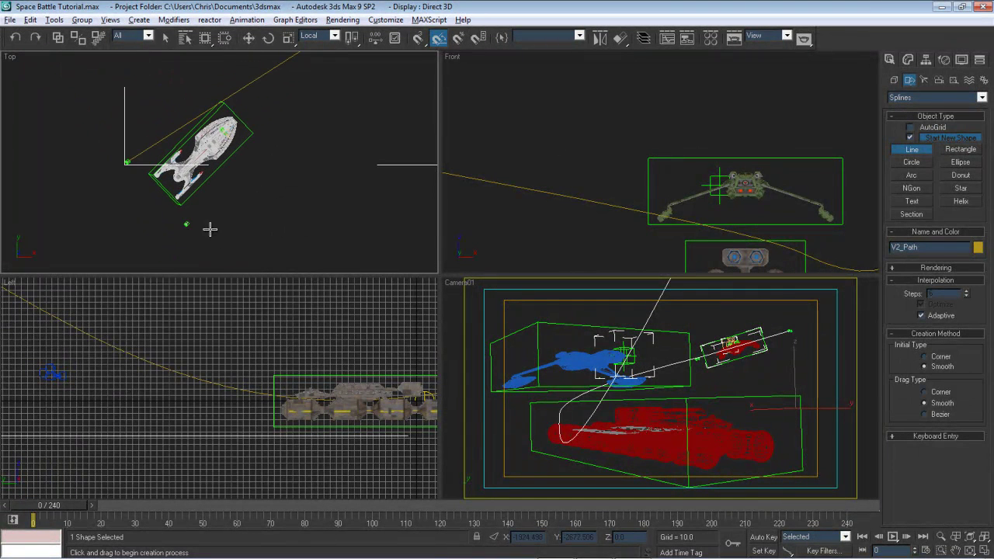
scroll(194, 233, down, 2)
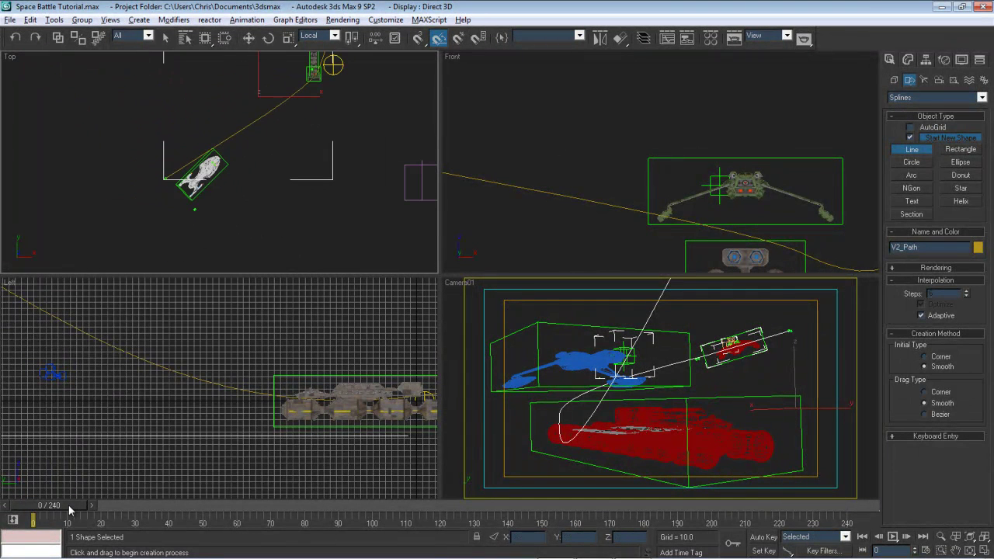
drag(68, 509, 552, 469)
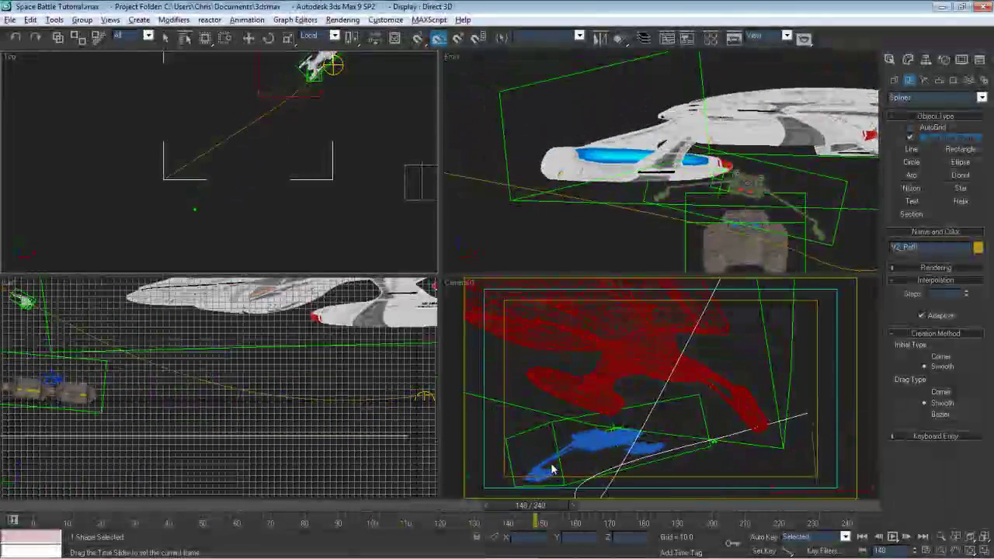
Draw a three-point line in the Top view from the remaining fighter, diagonally up past the ships and alongside V2_Path
middle_drag(355, 198, 298, 270)
scroll(298, 270, down, 2)
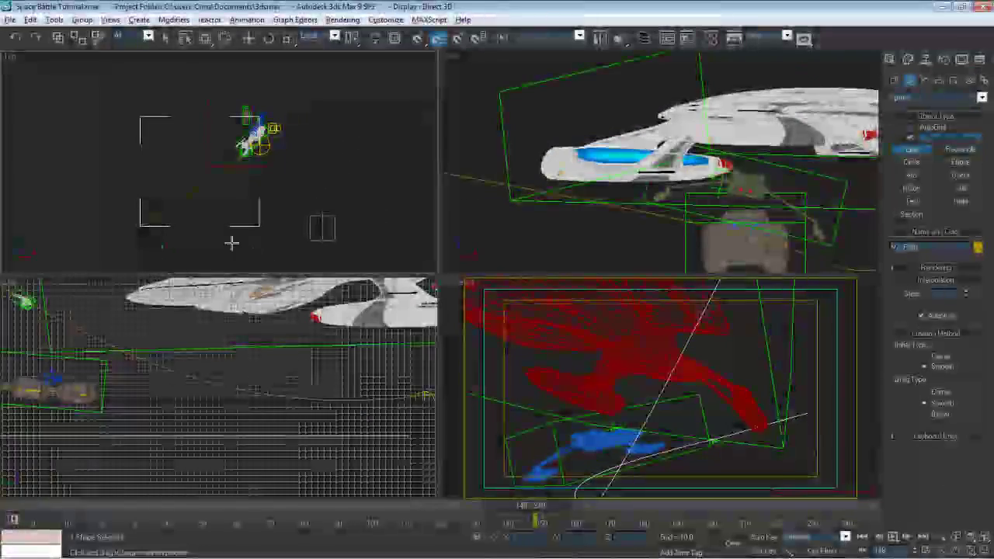
scroll(221, 204, up, 4)
middle_drag(168, 243, 268, 129)
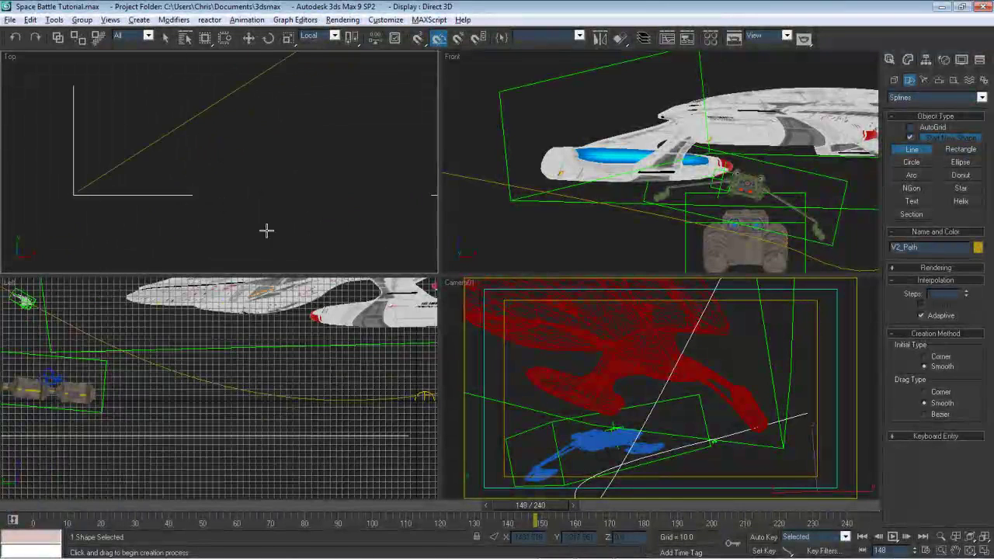
middle_drag(266, 230, 307, 101)
scroll(220, 149, up, 4)
click(156, 106)
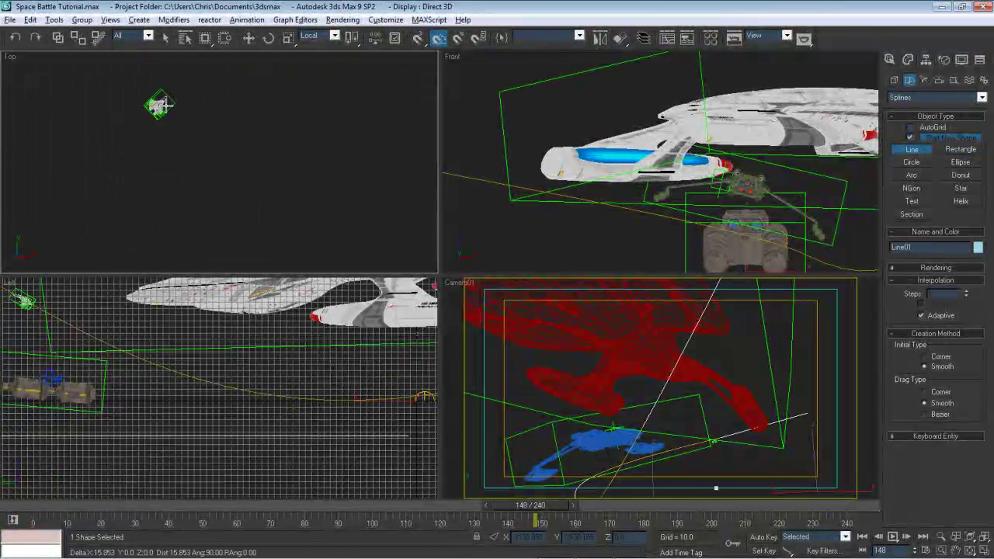
scroll(311, 89, down, 5)
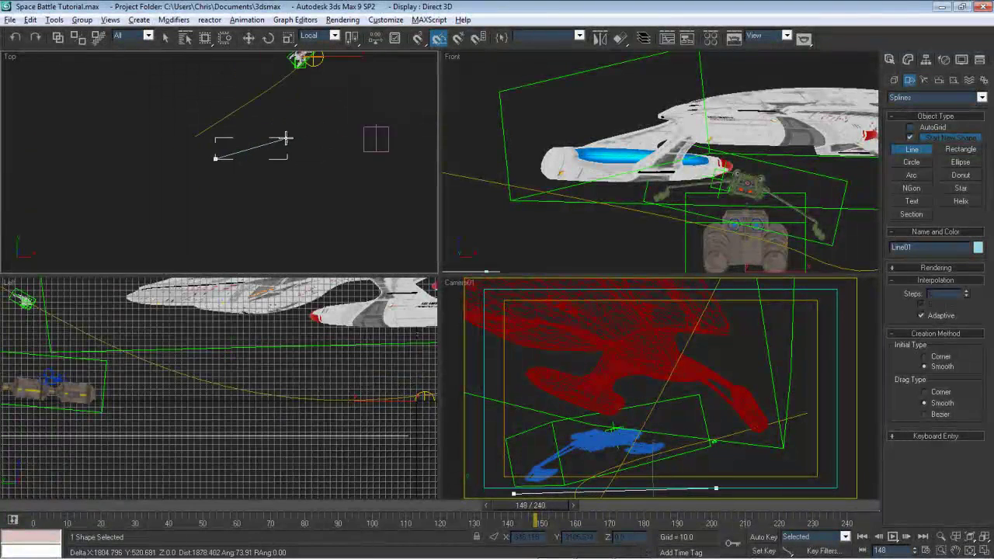
click(301, 81)
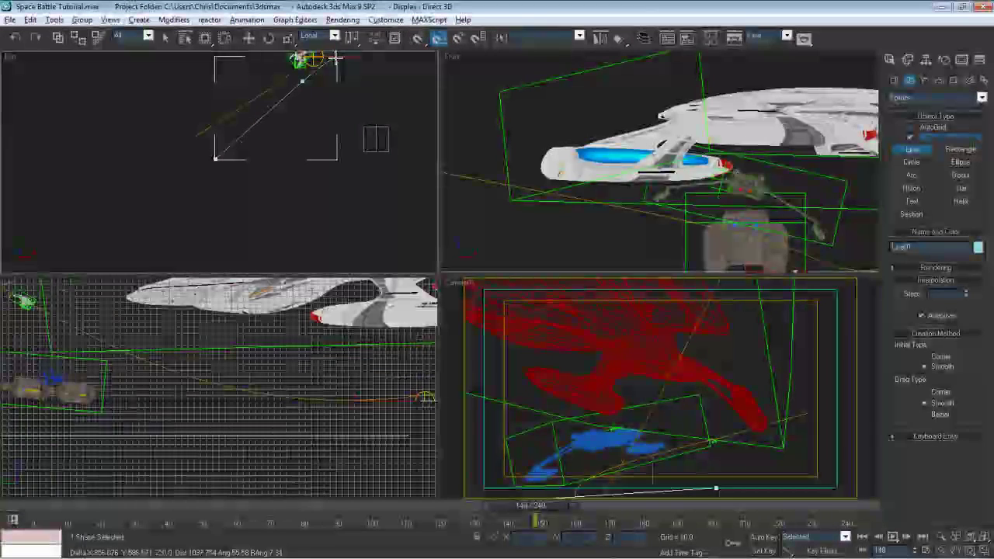
click(335, 58)
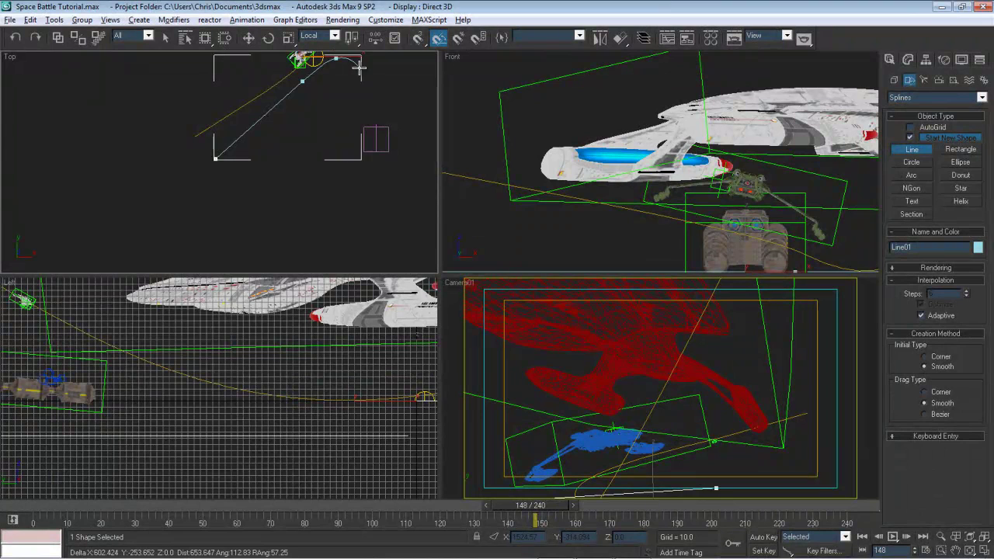
right_click(358, 68)
Switch the new line to vertex editing and scrub the timeline to frame 150 to compare it with the ships' positions
click(916, 59)
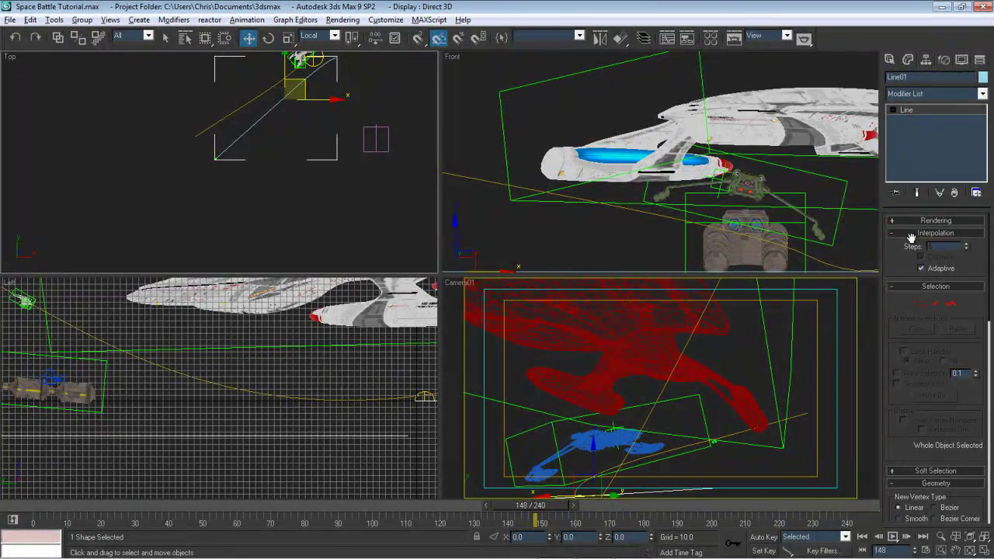
click(921, 305)
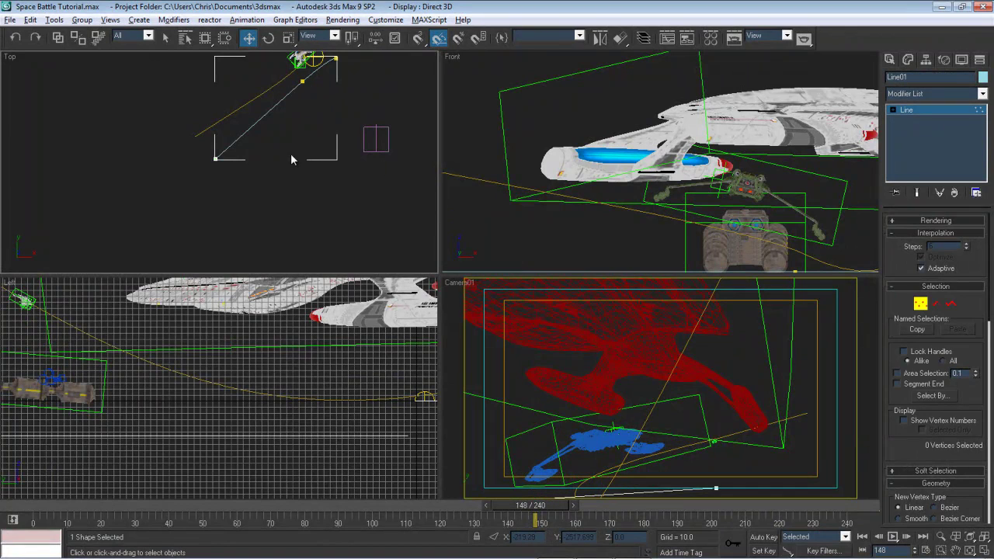
scroll(282, 181, up, 5)
middle_drag(285, 172, 228, 271)
scroll(285, 172, down, 5)
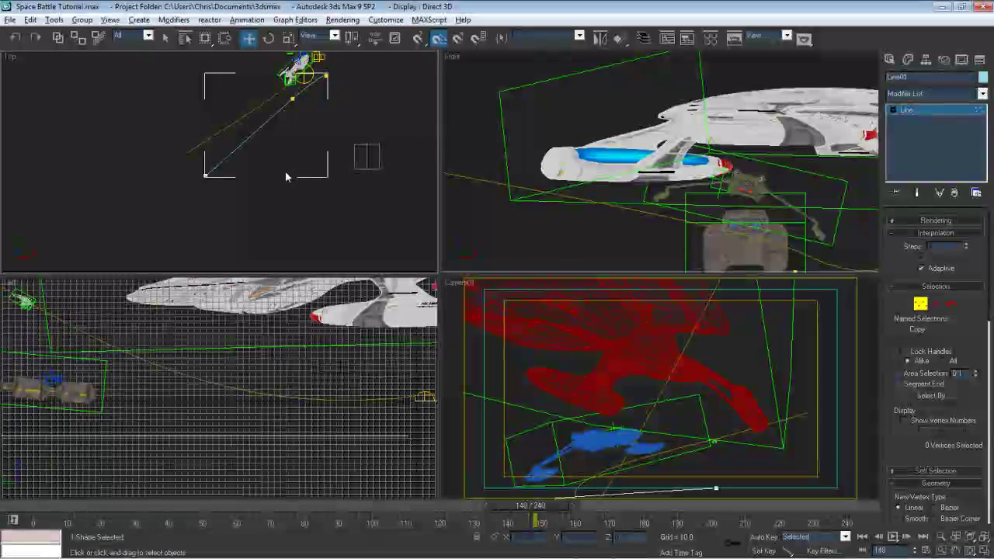
middle_drag(285, 177, 206, 233)
scroll(288, 120, up, 5)
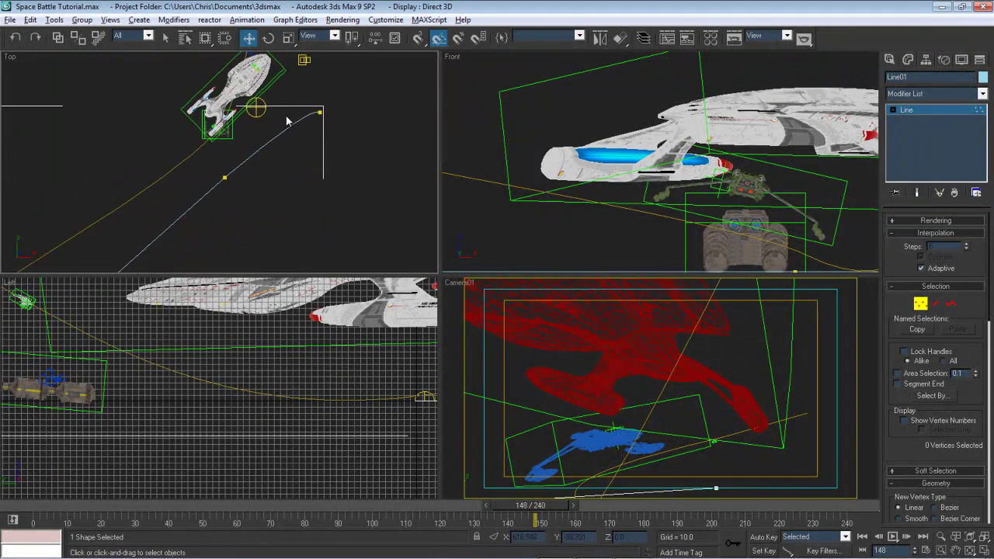
drag(525, 508, 522, 508)
drag(341, 506, 542, 505)
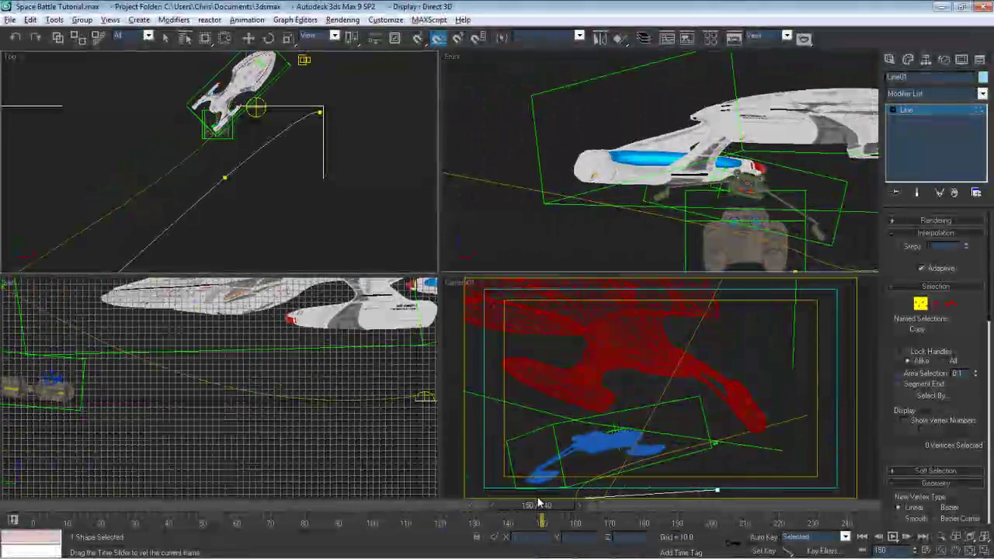
key(w)
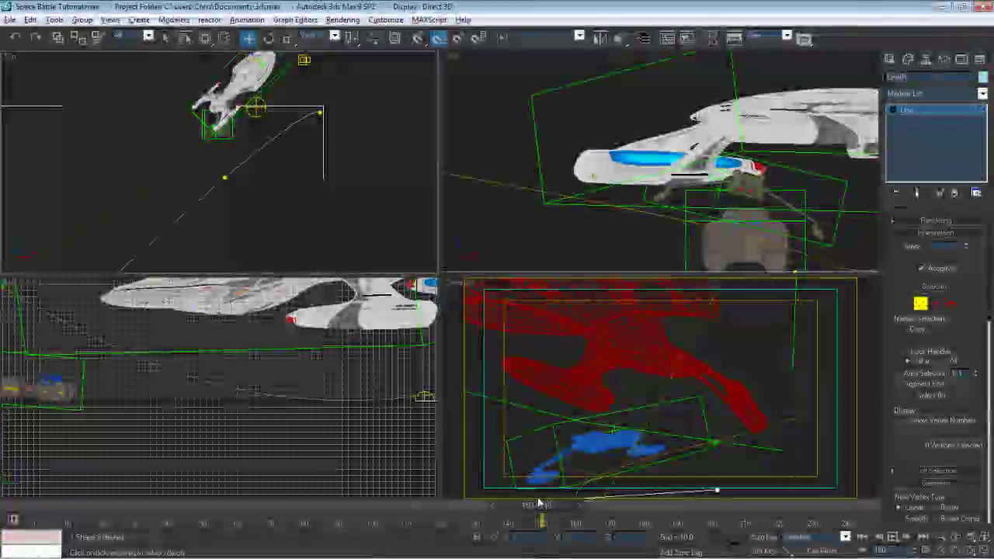
click(225, 177)
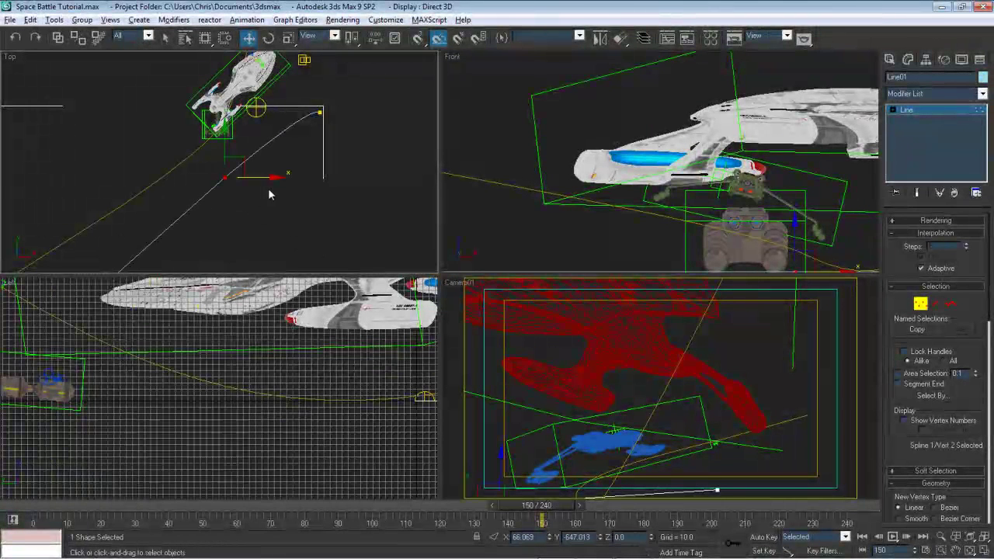
scroll(312, 200, down, 3)
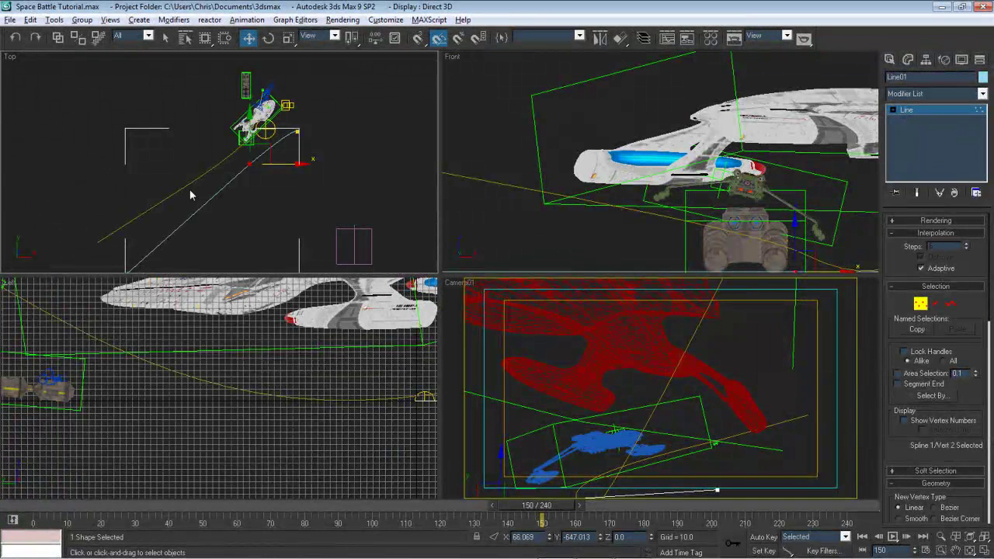
At frame 0, align the line's starting vertex to the remaining fighter's dummy pivot in X, Y and Z, and rename the line V1_Path
middle_drag(190, 195, 235, 115)
click(172, 193)
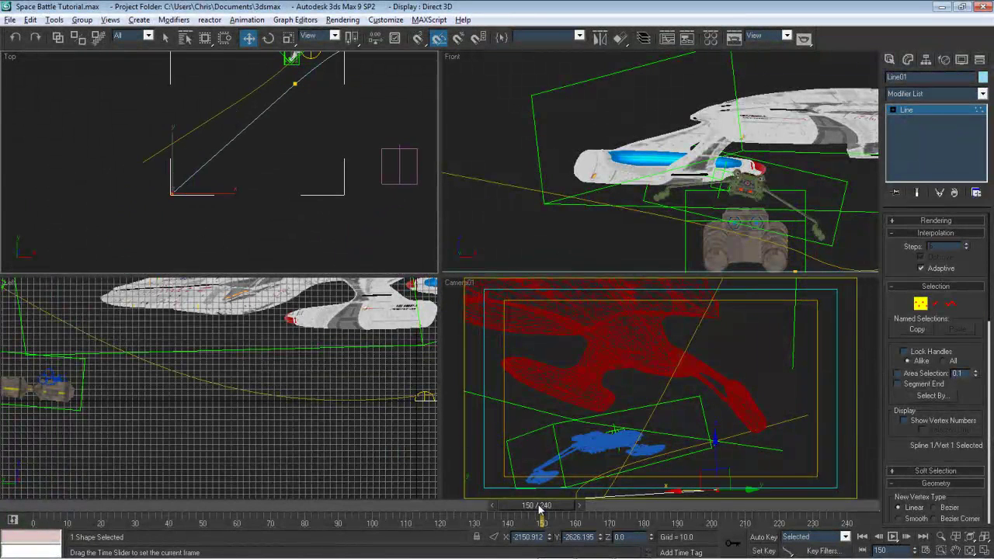
drag(541, 505, 32, 505)
scroll(286, 148, up, 5)
middle_drag(249, 201, 376, 293)
scroll(301, 160, up, 2)
middle_drag(302, 160, 291, 182)
scroll(300, 156, up, 5)
key(alt+a)
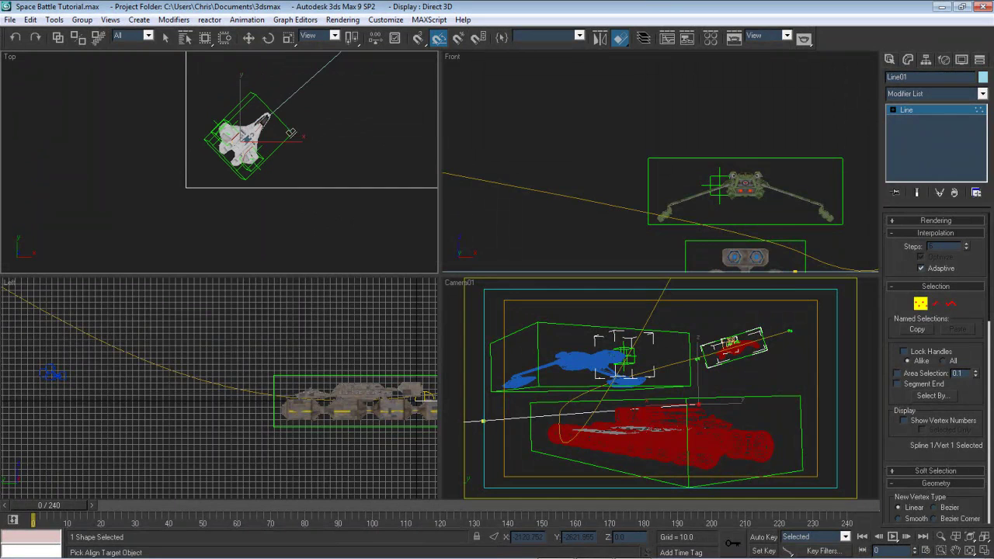
click(291, 135)
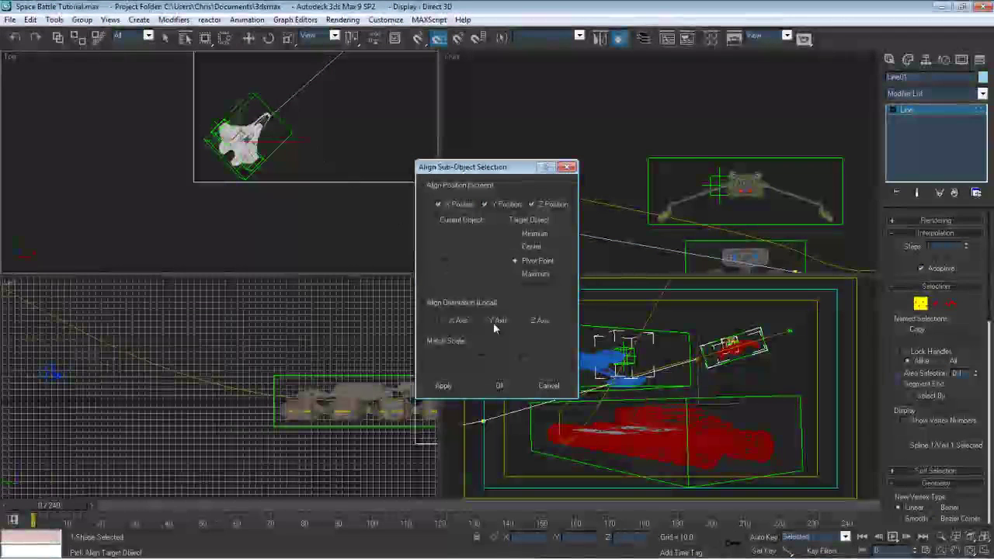
click(504, 382)
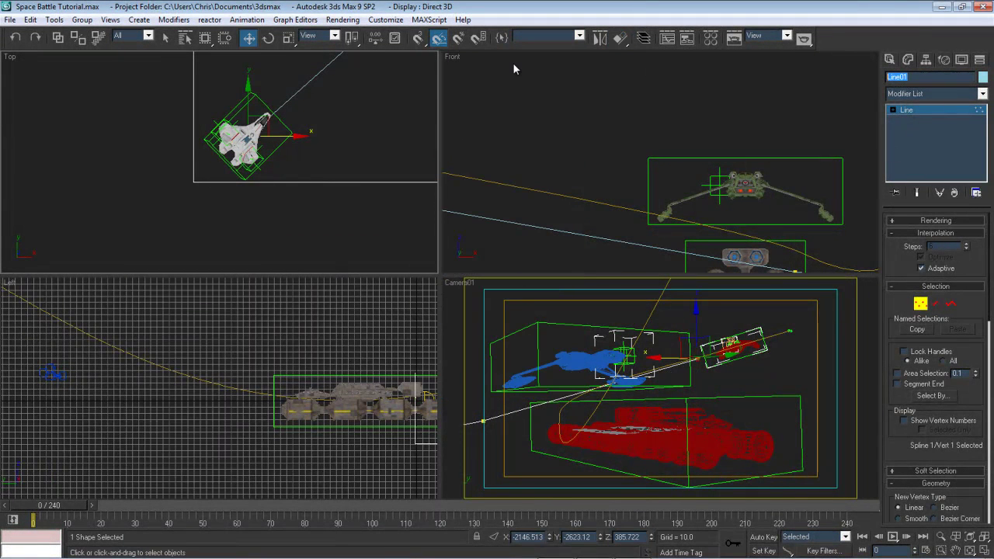
text(V1_)
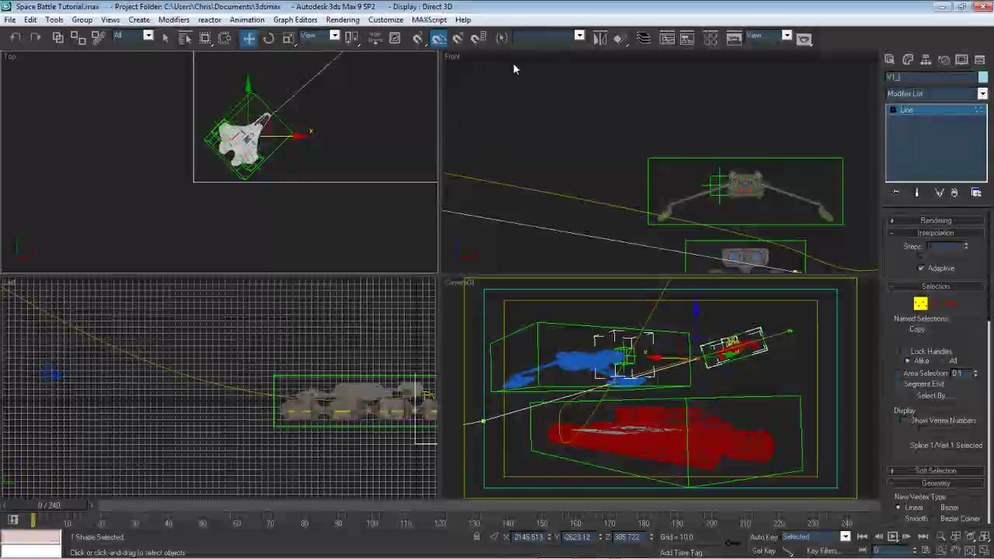
text(Path)
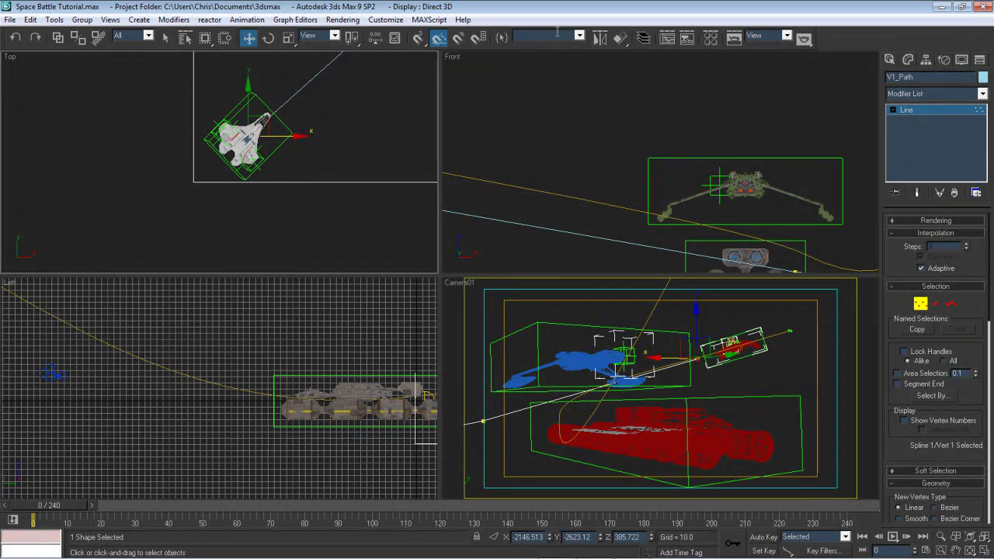
Raise the middle vertex of V1_Path along Z and move it in the Top view to about X 256, Y -623
middle_drag(355, 149, 286, 230)
scroll(327, 149, down, 6)
middle_drag(328, 146, 321, 173)
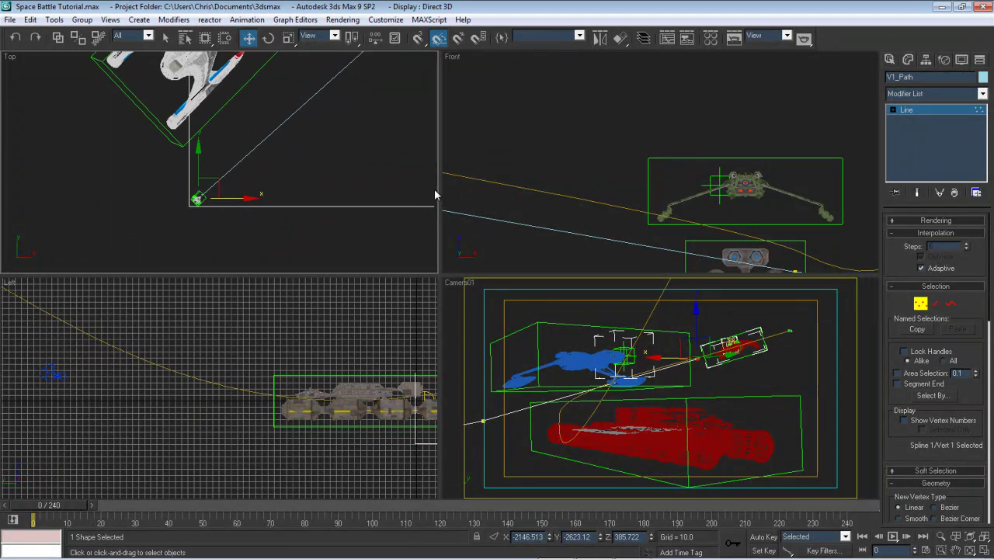
click(492, 421)
drag(652, 537, 687, 472)
scroll(304, 253, down, 5)
mouse_move(349, 164)
middle_down()
mouse_move(304, 253)
mouse_move(297, 226)
mouse_move(268, 285)
middle_up()
scroll(348, 202, up, 3)
drag(379, 171, 333, 166)
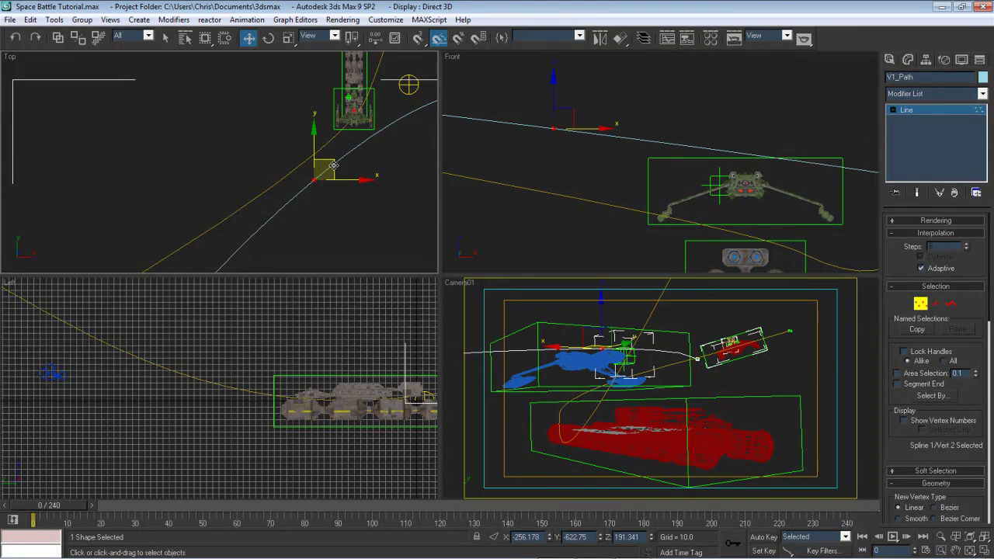
drag(786, 551, 785, 470)
mouse_move(651, 536)
mouse_down()
mouse_move(650, 546)
mouse_move(650, 531)
mouse_up()
Move the end vertex of V1_Path in the Top view to about X 969, Y 181, and leave vertex editing
middle_drag(384, 179, 235, 248)
drag(369, 185, 369, 186)
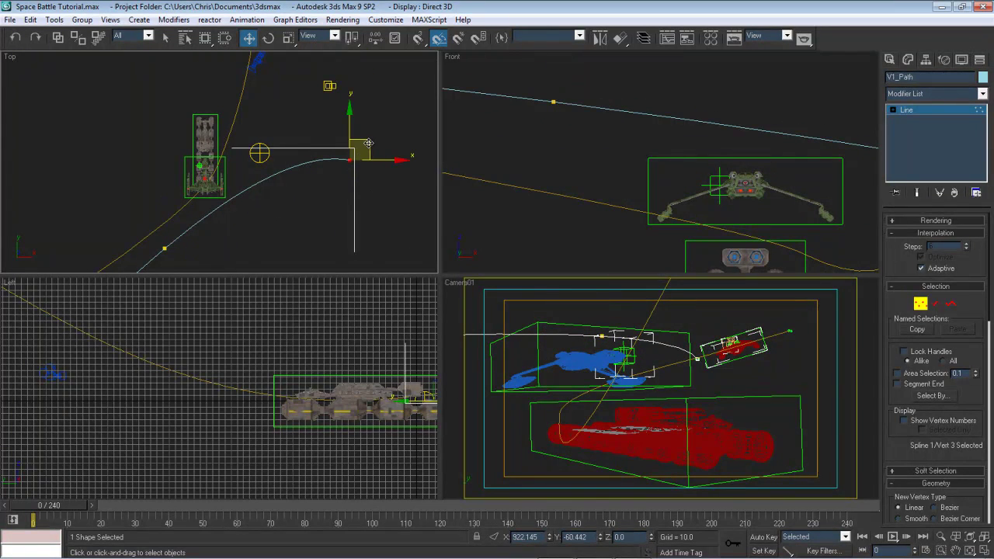
drag(368, 142, 377, 105)
middle_drag(249, 211, 321, 117)
scroll(265, 202, down, 5)
scroll(262, 200, up, 5)
scroll(304, 199, up, 5)
middle_drag(304, 200, 233, 124)
scroll(347, 205, up, 4)
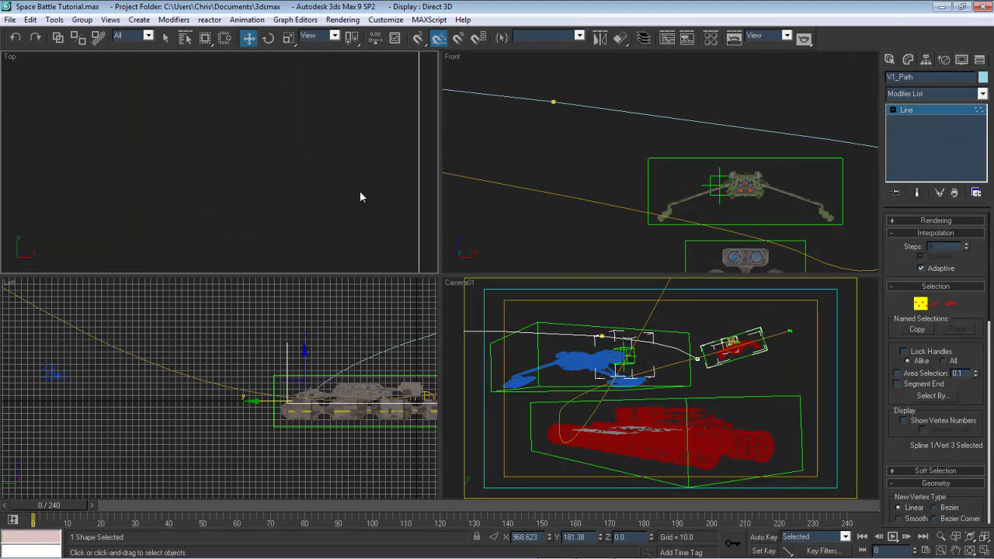
middle_drag(360, 193, 152, 160)
click(305, 136)
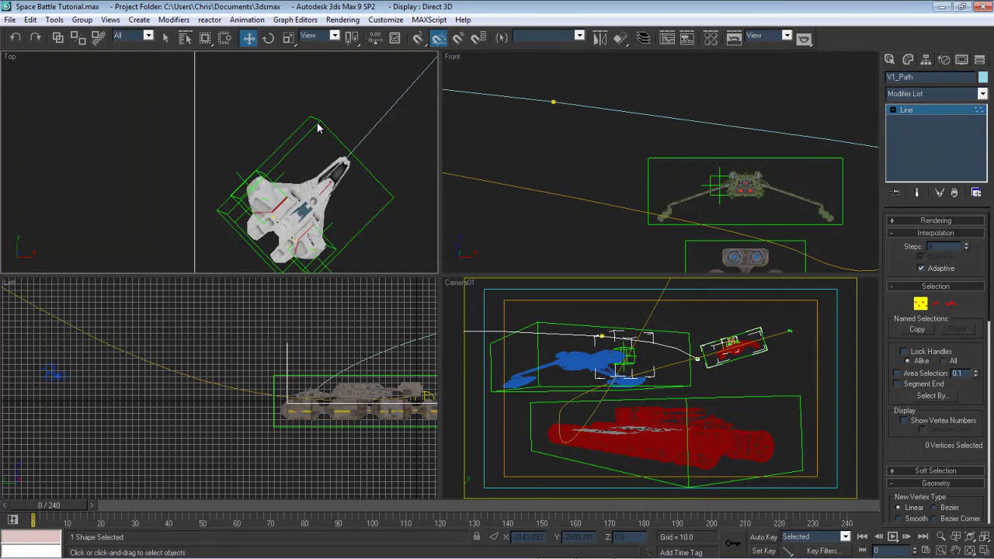
click(921, 304)
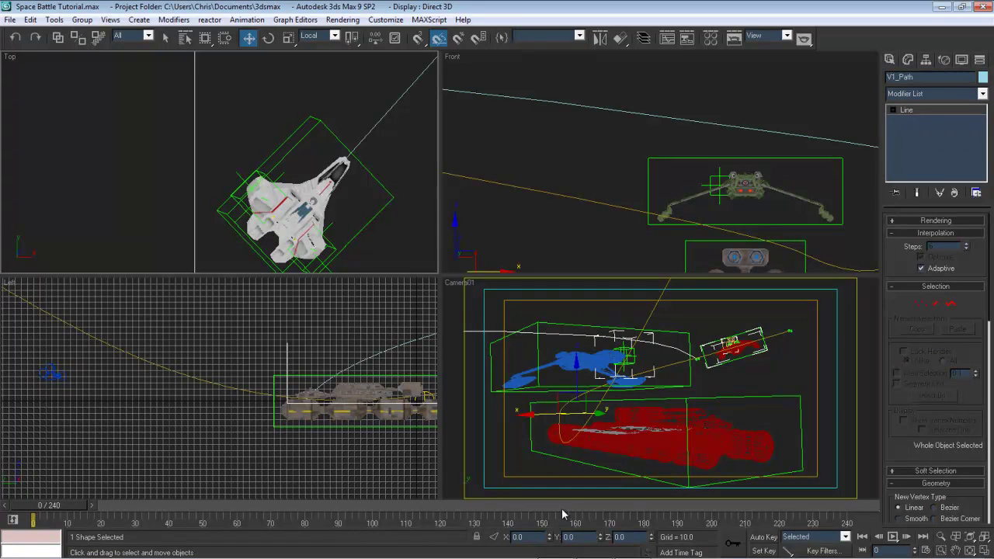
Assign a Path Constraint position controller to V1_Valkyrie_Dummy and add V1_Path as its target
click(374, 181)
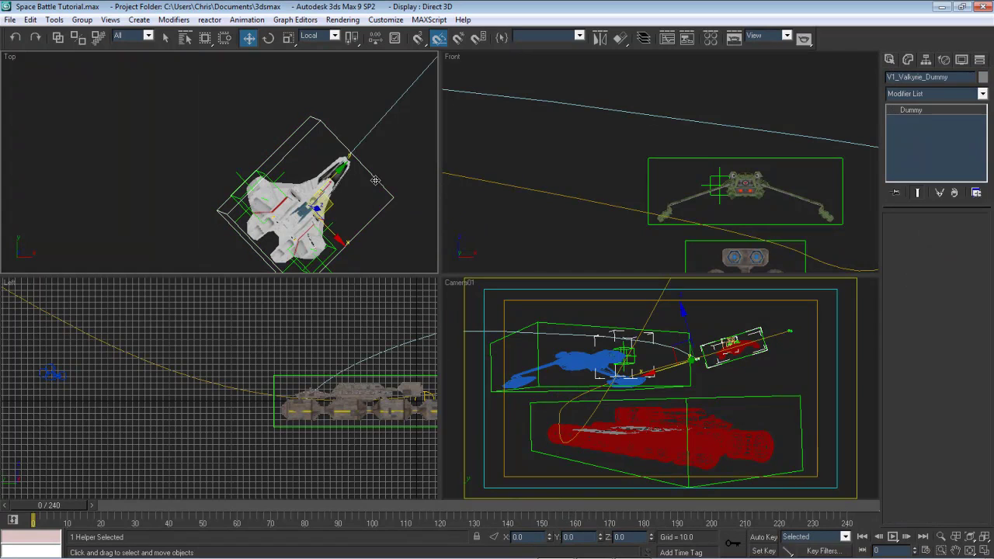
click(944, 60)
drag(944, 222, 950, 334)
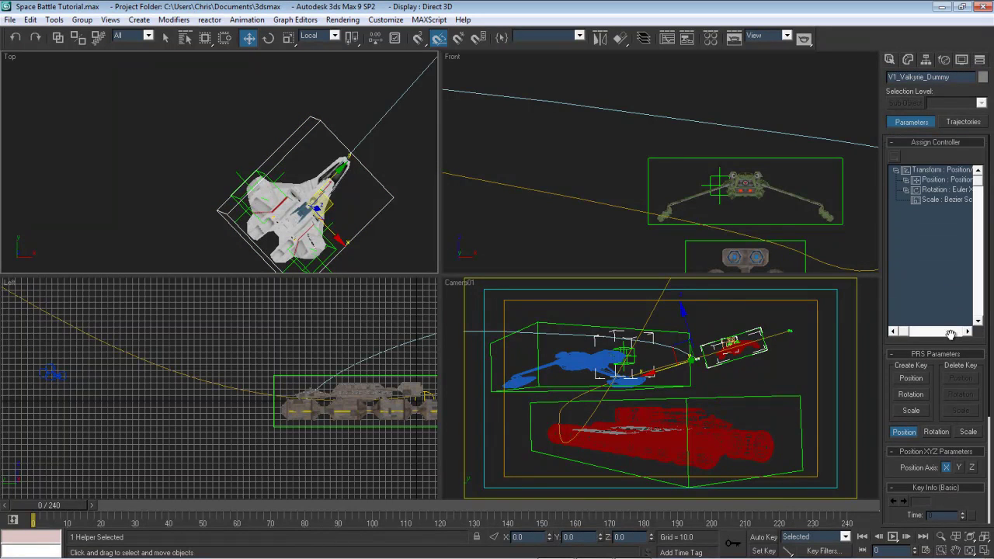
click(894, 157)
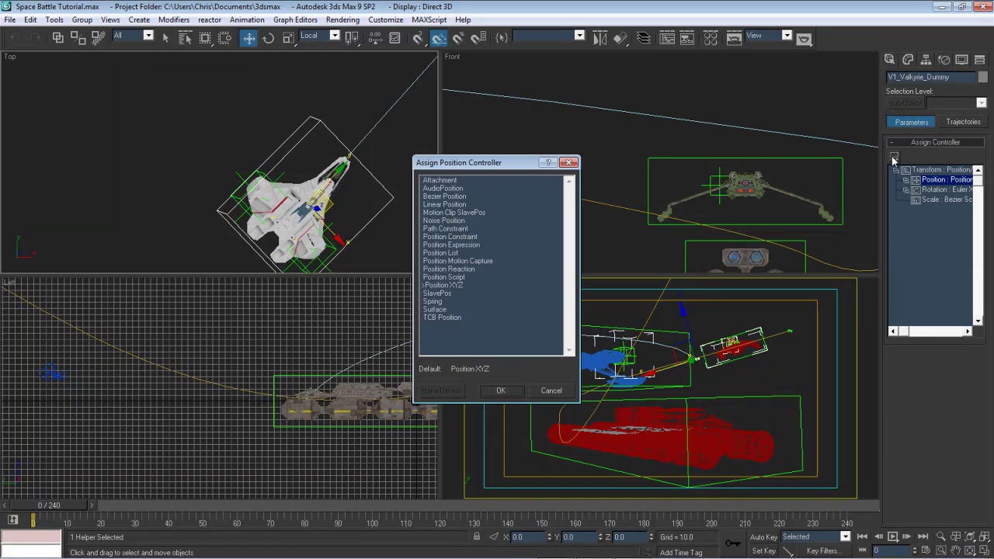
double_click(453, 227)
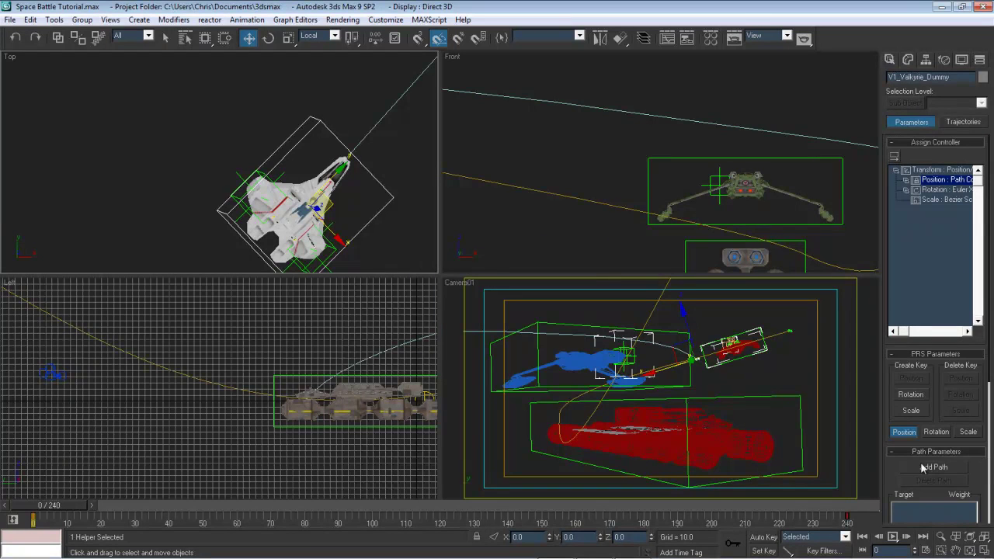
click(932, 468)
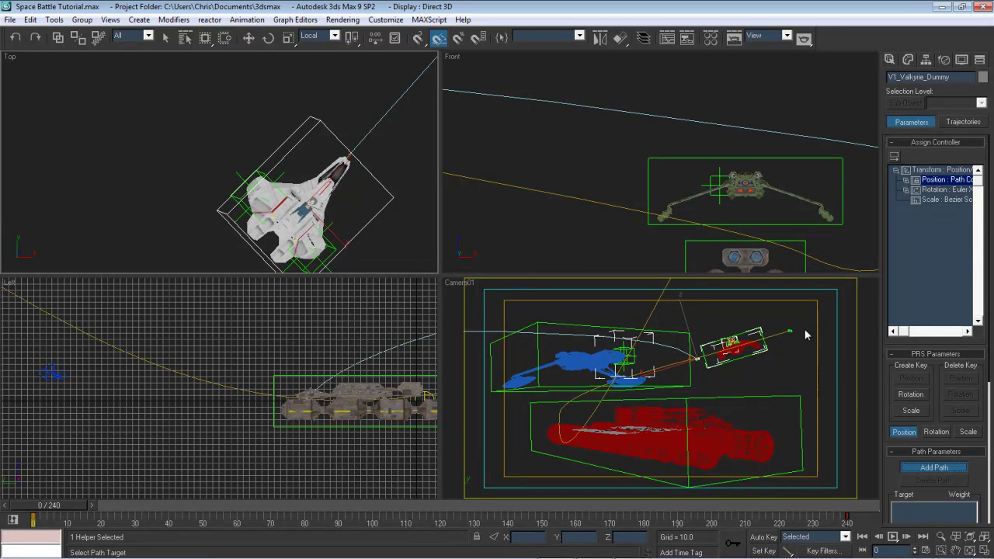
click(380, 117)
click(934, 468)
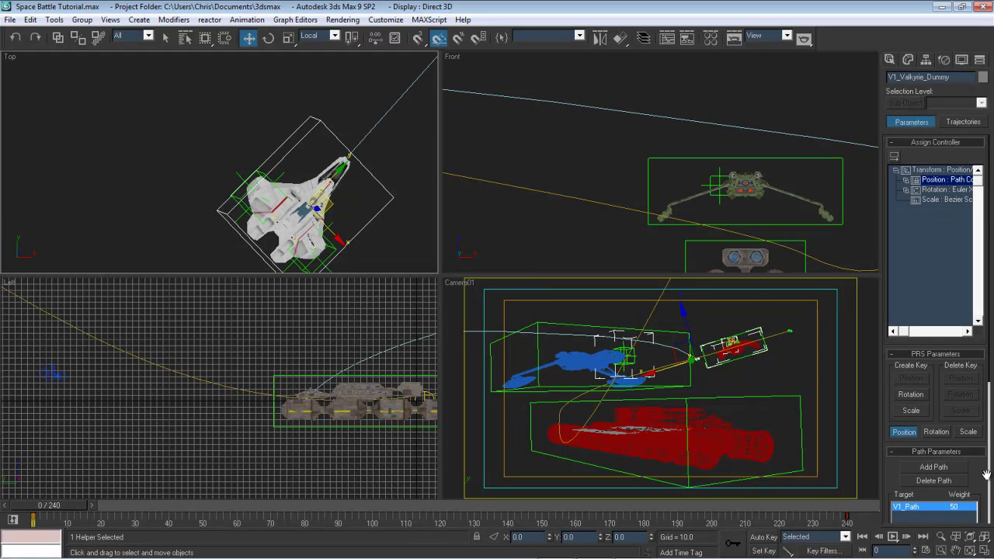
Turn on Follow and Bank for the dummy's path constraint and set its axis to Y
drag(974, 400, 974, 180)
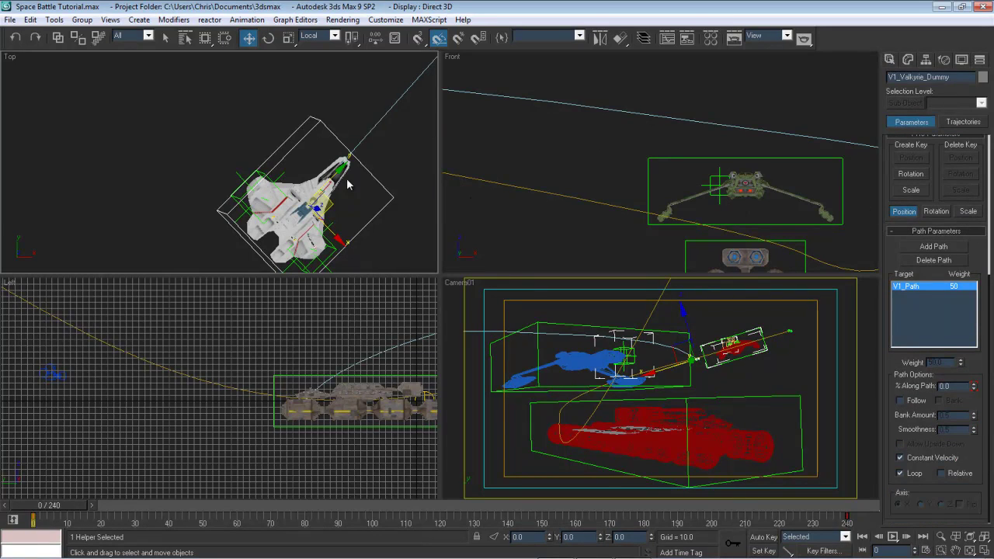
scroll(347, 184, down, 6)
middle_drag(351, 192, 299, 269)
scroll(334, 257, down, 2)
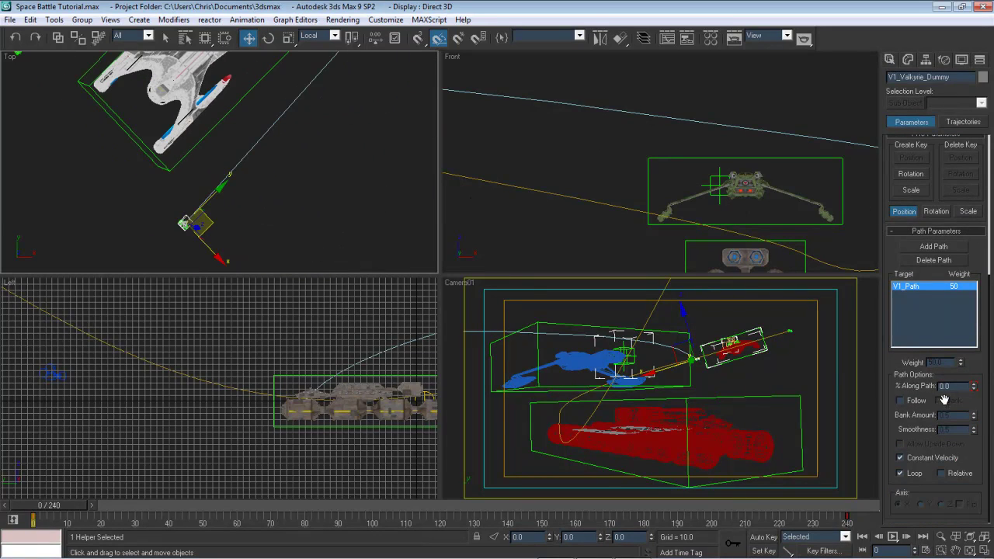
click(901, 401)
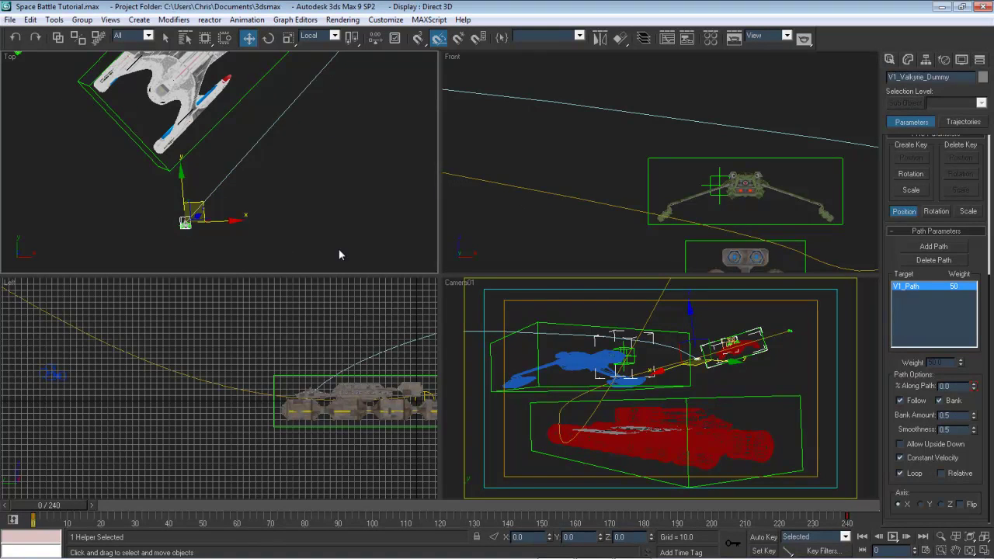
middle_drag(327, 213, 328, 172)
scroll(459, 172, up, 7)
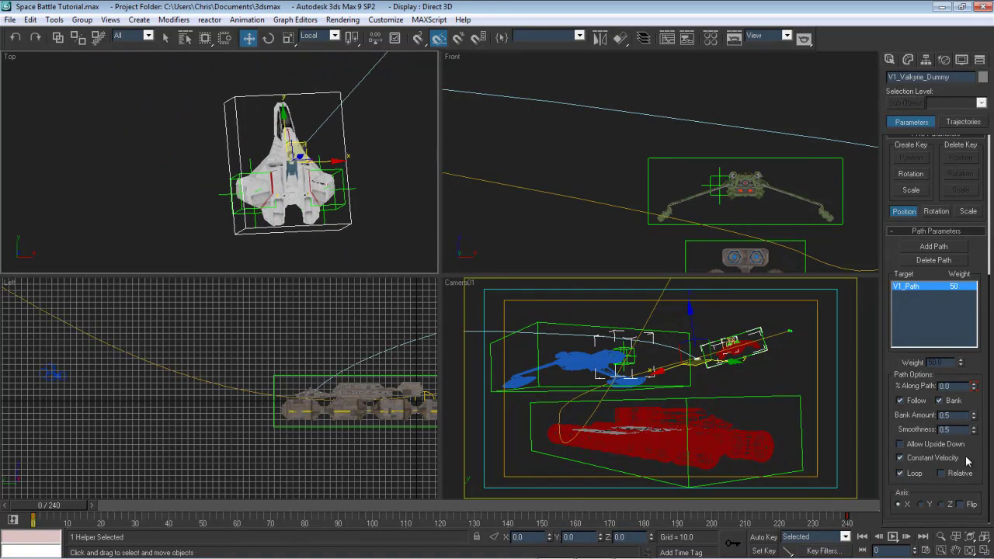
click(925, 505)
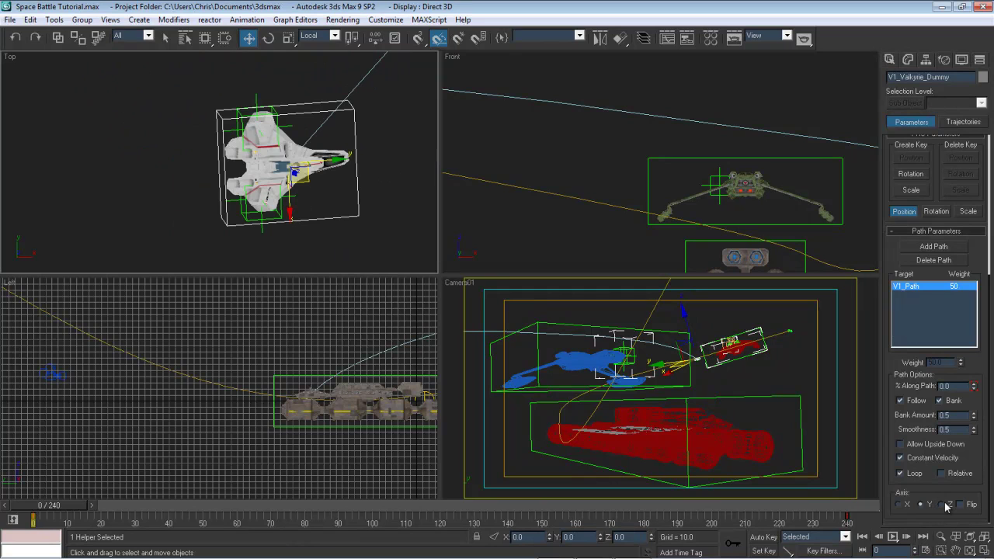
Rotate V1_Valkyrie_Dummy in the Top view about its Z axis until the fighter's nose points along V1_Path
middle_drag(601, 163, 683, 138)
scroll(572, 148, down, 5)
scroll(497, 140, up, 5)
scroll(628, 133, up, 10)
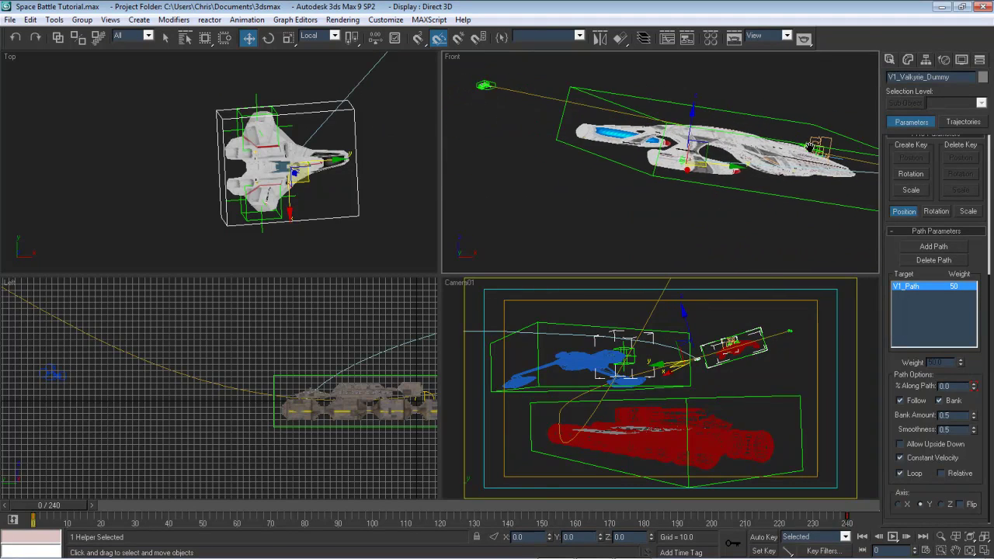
middle_drag(654, 184, 688, 165)
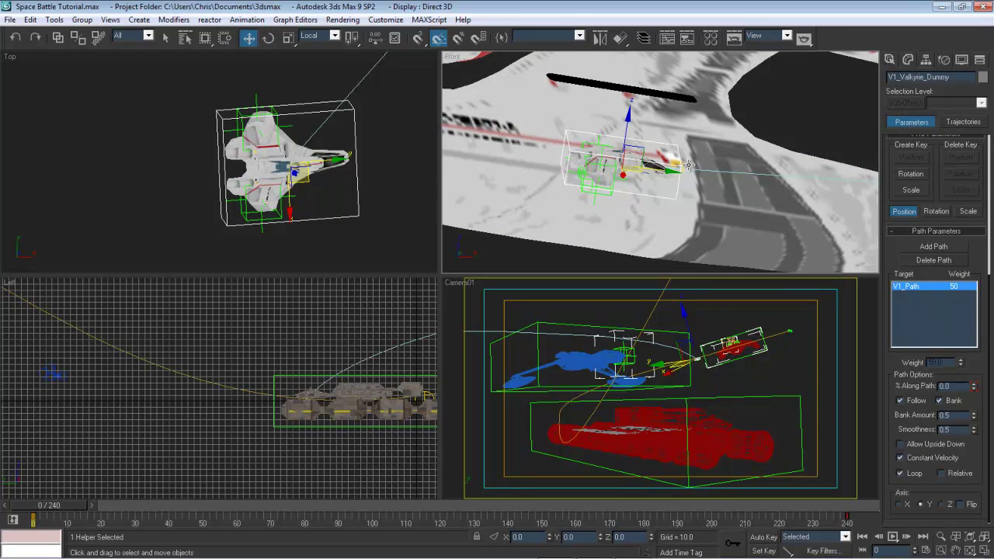
click(268, 38)
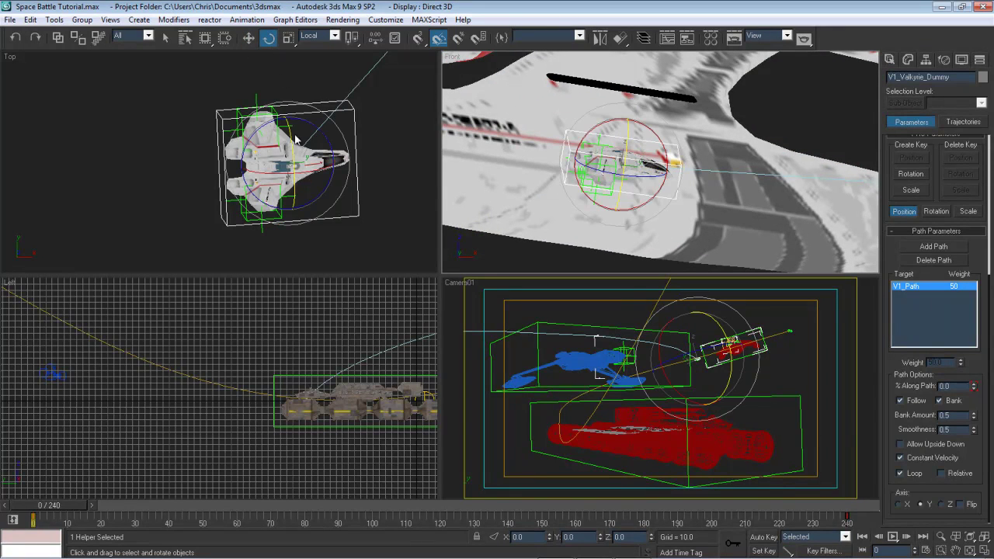
drag(309, 130, 278, 114)
Examine the rotated fighter's alignment with the path in the Front and Left views
right_click(599, 138)
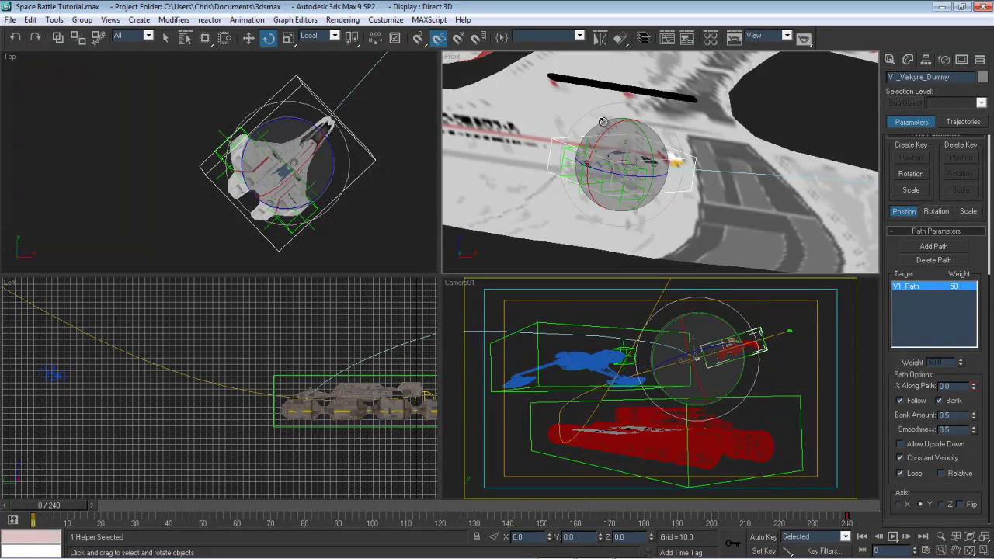
scroll(600, 132, up, 4)
right_click(336, 366)
scroll(335, 367, down, 5)
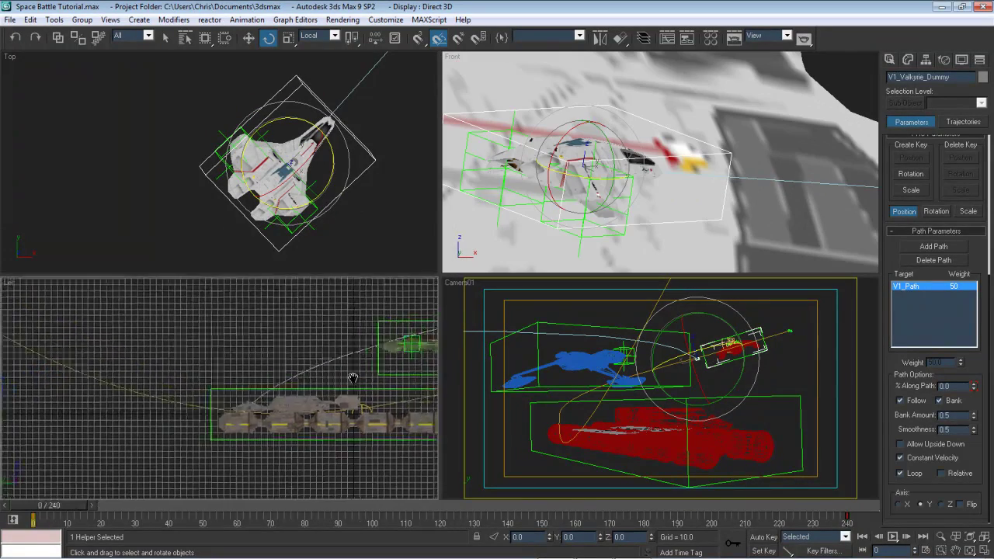
scroll(336, 366, up, 6)
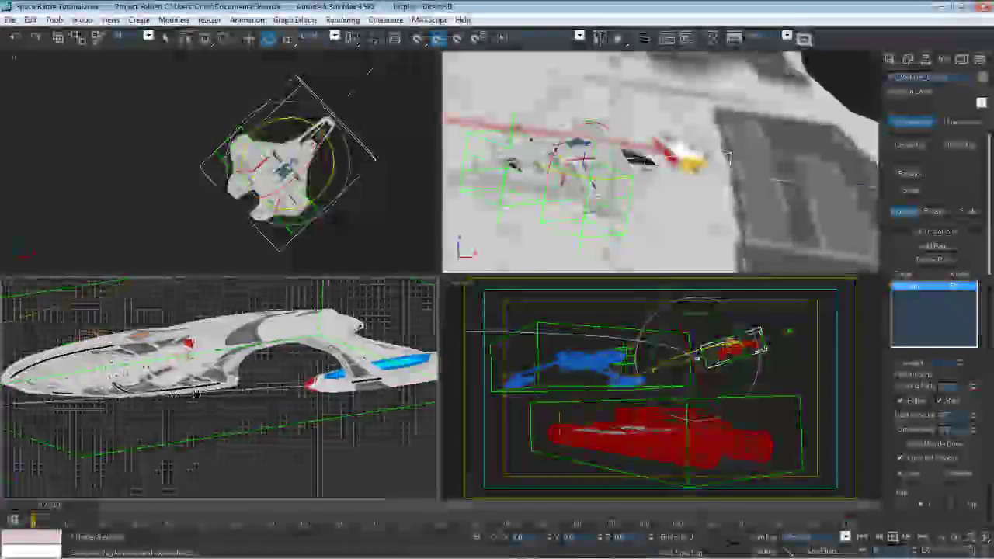
scroll(259, 396, up, 3)
middle_drag(334, 388, 233, 391)
scroll(233, 391, up, 4)
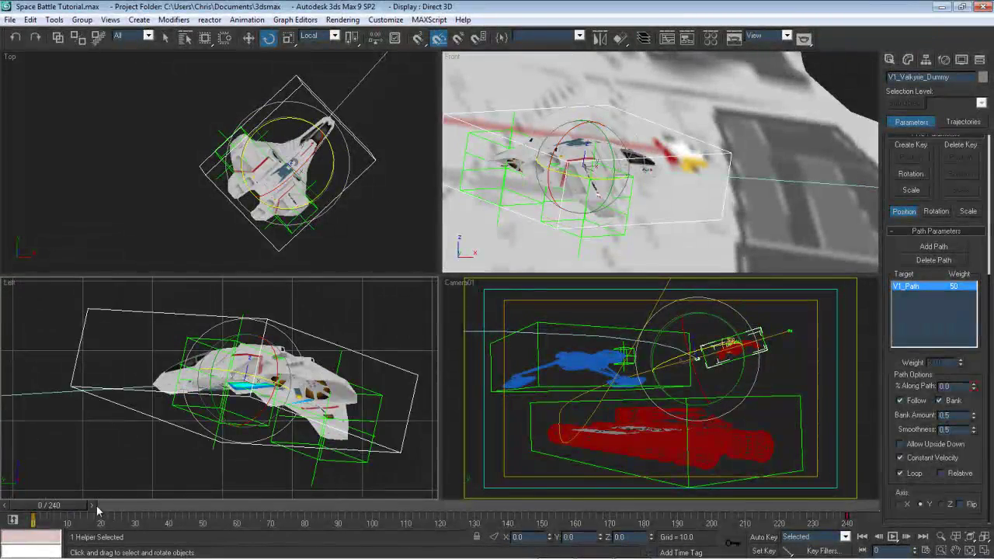
Scrub the animation around frames 139 to 149 to check where the fighter passes the ships in the camera view
drag(67, 506, 549, 433)
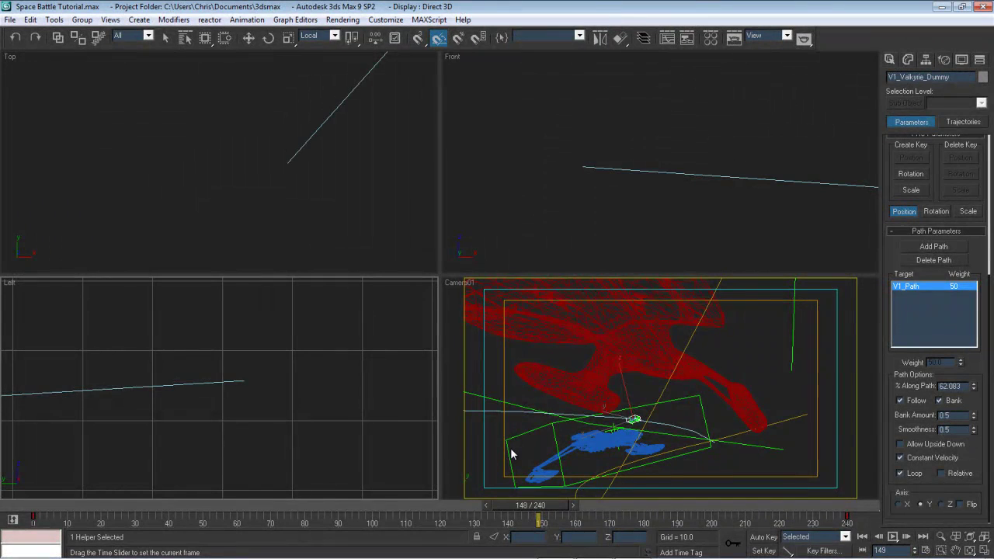
key(comma)
key(comma)
key(comma)
key(comma)
key(comma)
key(comma)
key(comma)
key(comma)
key(comma)
key(comma)
key(comma)
key(period)
key(period)
key(period)
key(period)
key(period)
key(period)
key(period)
key(period)
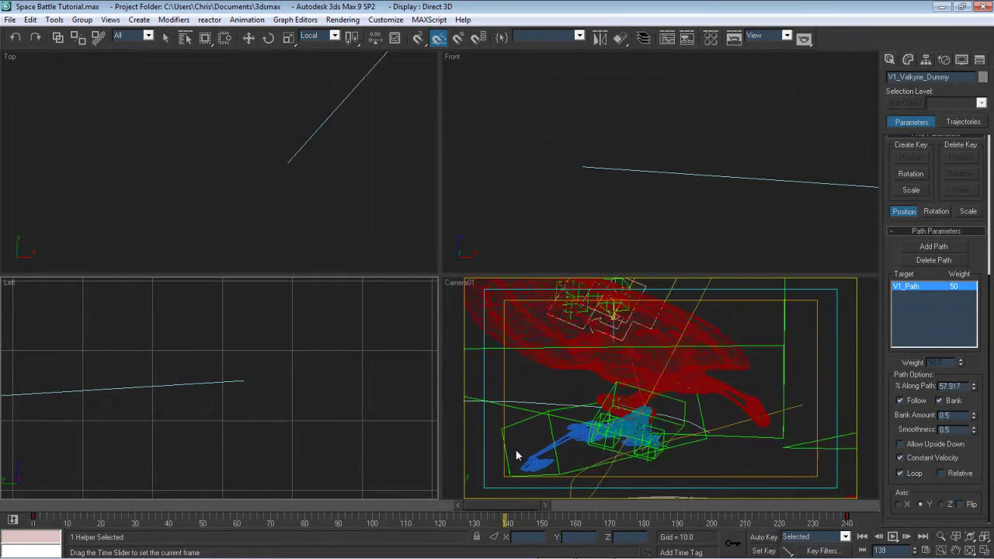
key(comma)
key(comma)
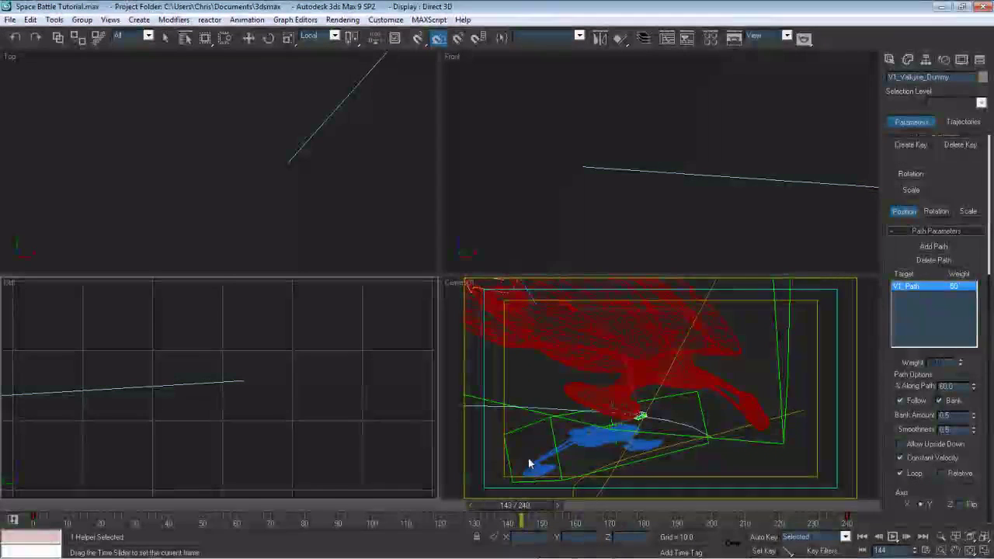
key(comma)
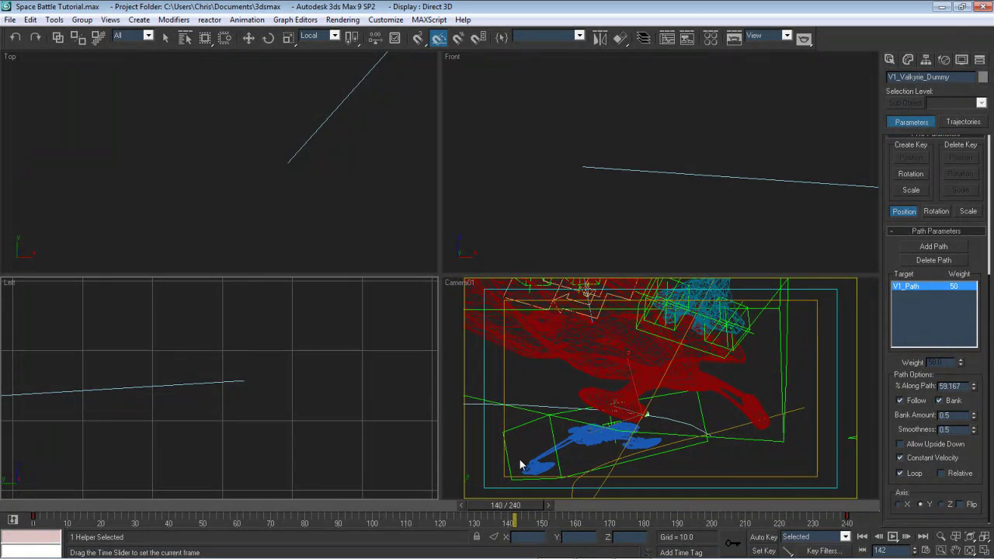
key(period)
key(period)
key(period)
key(period)
key(period)
key(period)
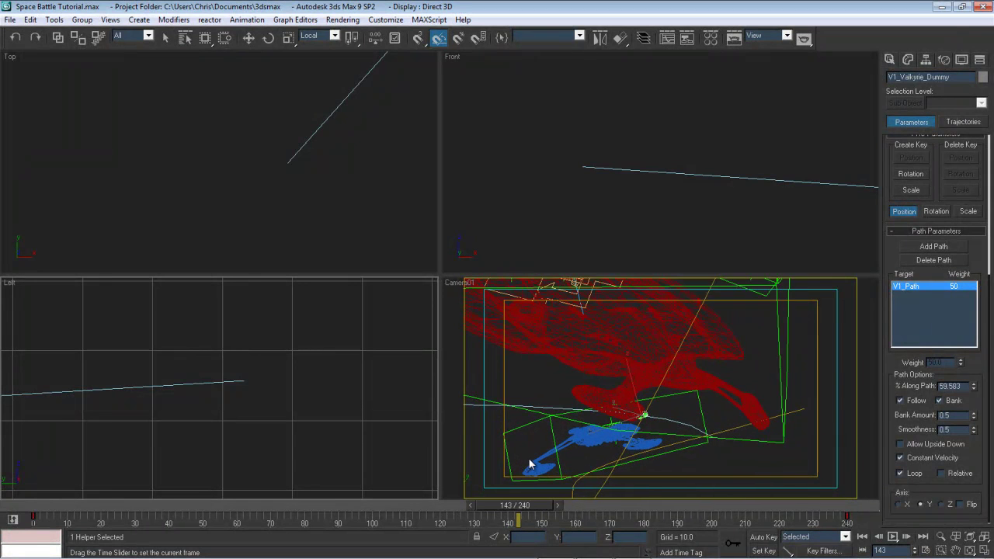
Move the middle vertex of V1_Path to about X 419, Y -554 and lower it to about Z 203
key(e)
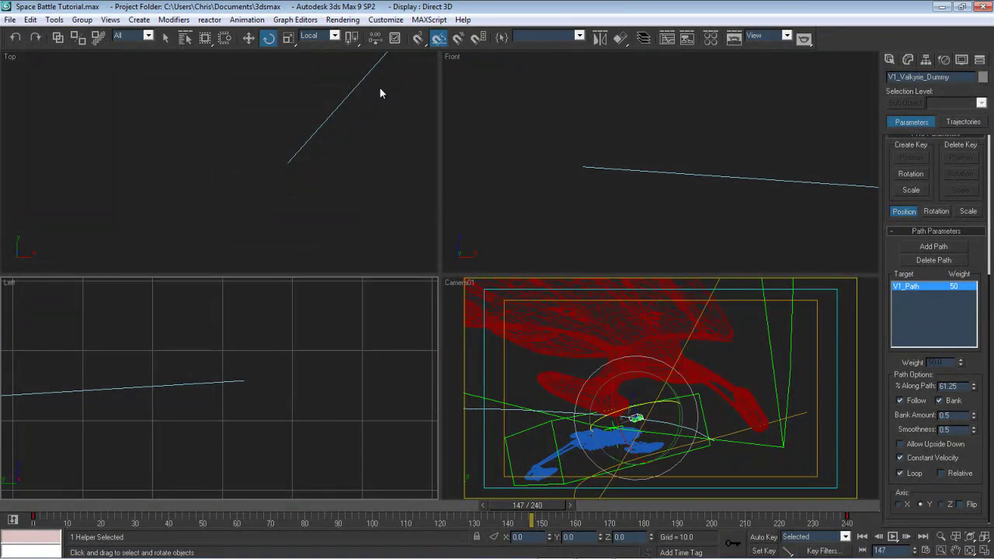
mouse_move(319, 200)
middle_down()
mouse_move(324, 217)
mouse_move(342, 146)
mouse_move(326, 188)
middle_up()
scroll(330, 148, down, 5)
scroll(316, 186, up, 4)
click(284, 193)
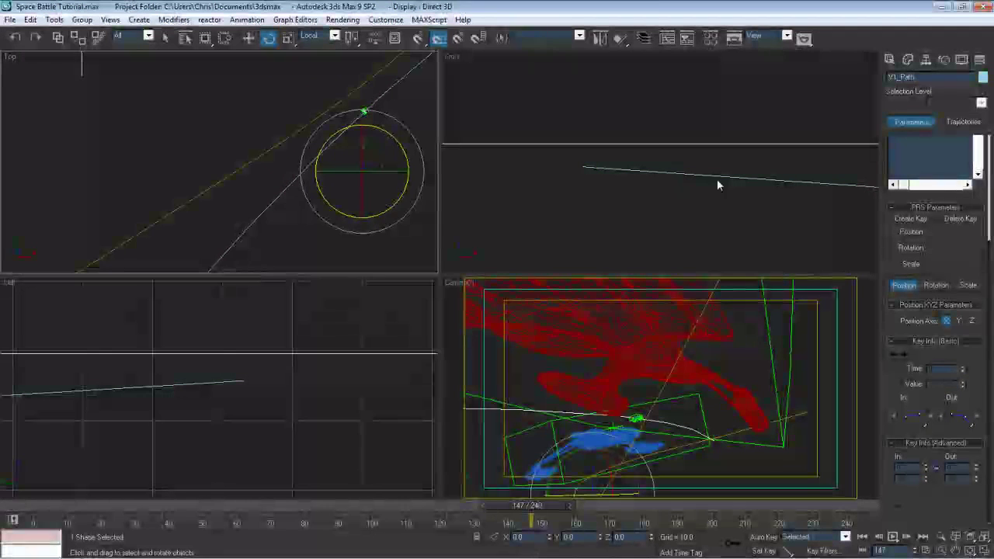
click(908, 62)
click(920, 304)
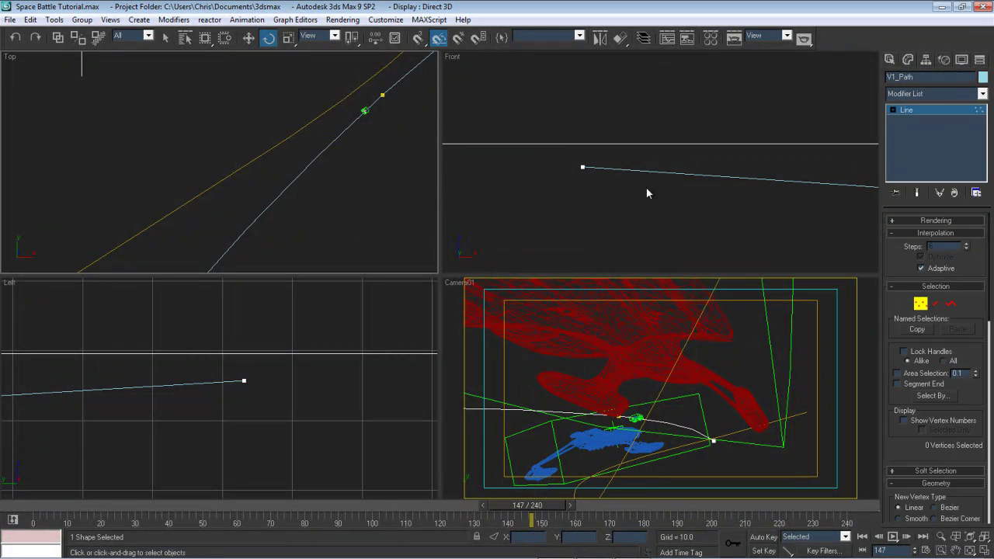
middle_drag(332, 144, 261, 193)
click(311, 147)
middle_drag(378, 126, 305, 207)
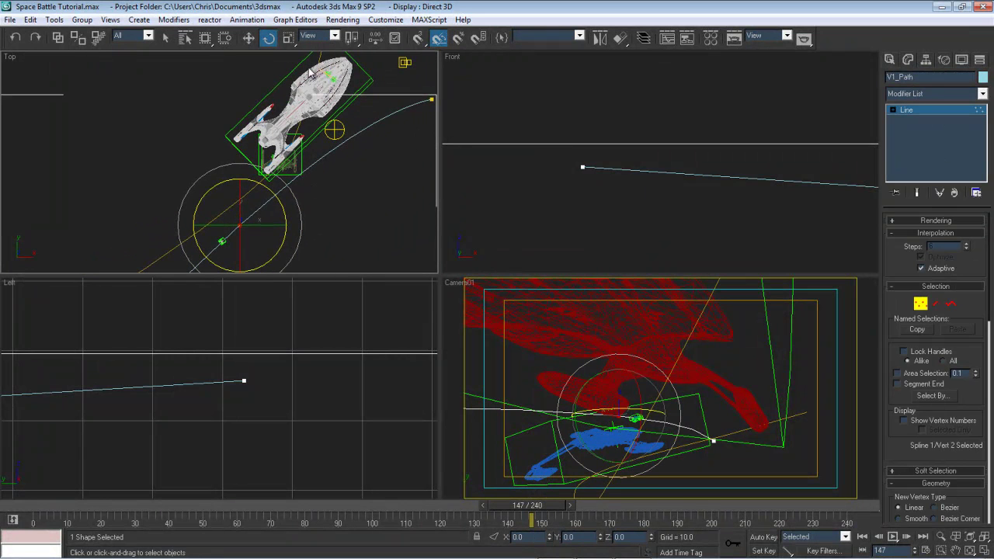
click(249, 37)
drag(257, 213, 229, 199)
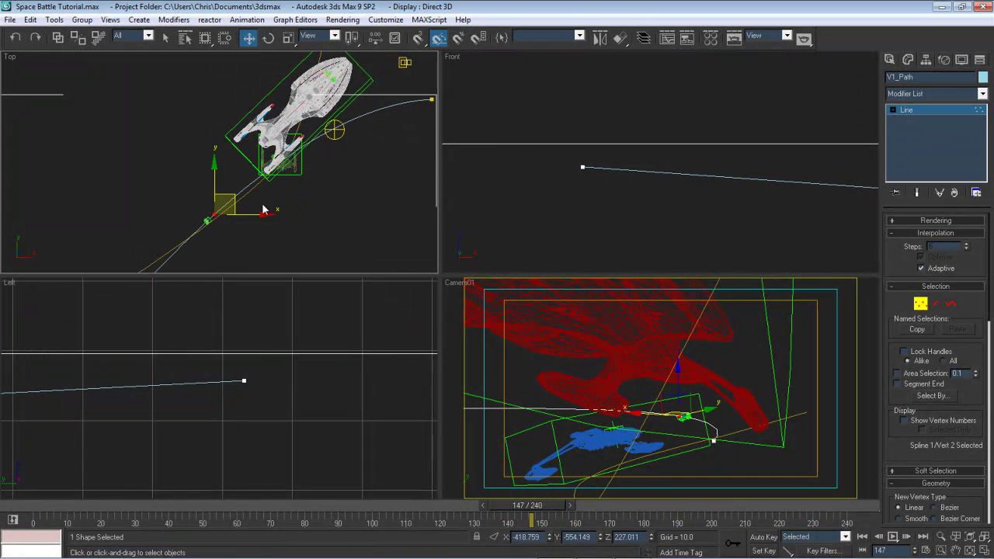
drag(651, 538, 652, 543)
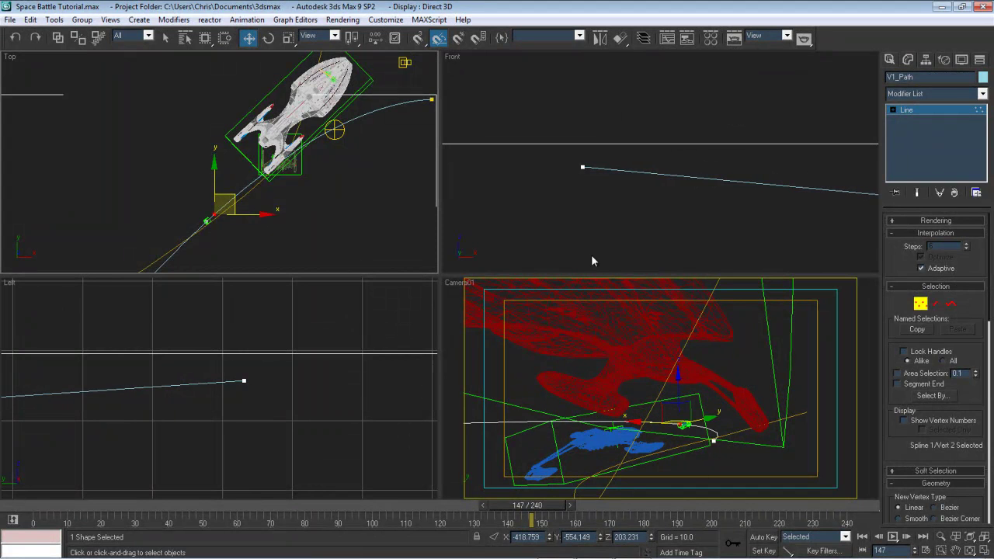
Move the end vertex of V1_Path in the Top view to about X 386, Y 455 and raise it to about Z 111
middle_drag(310, 184, 179, 237)
middle_drag(251, 188, 193, 214)
click(248, 175)
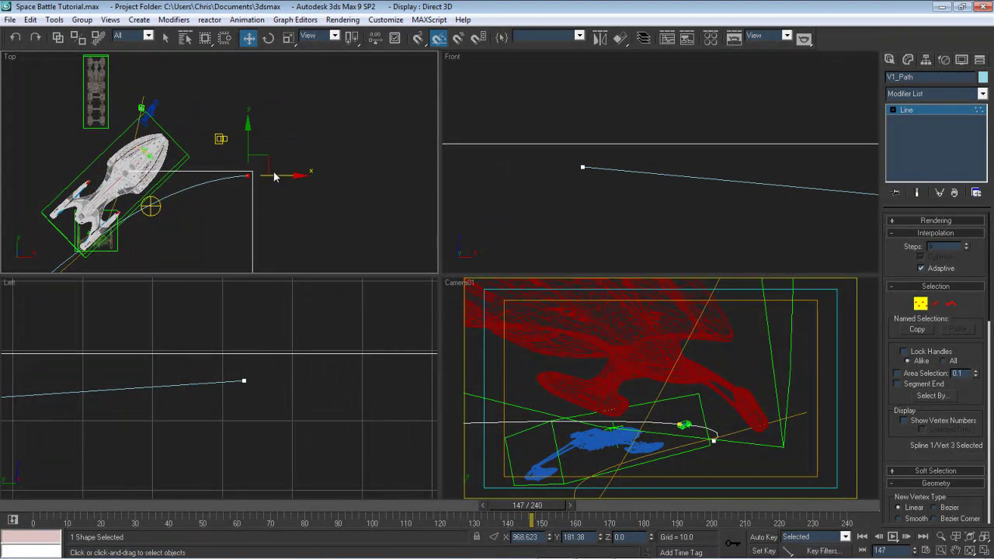
drag(268, 160, 177, 120)
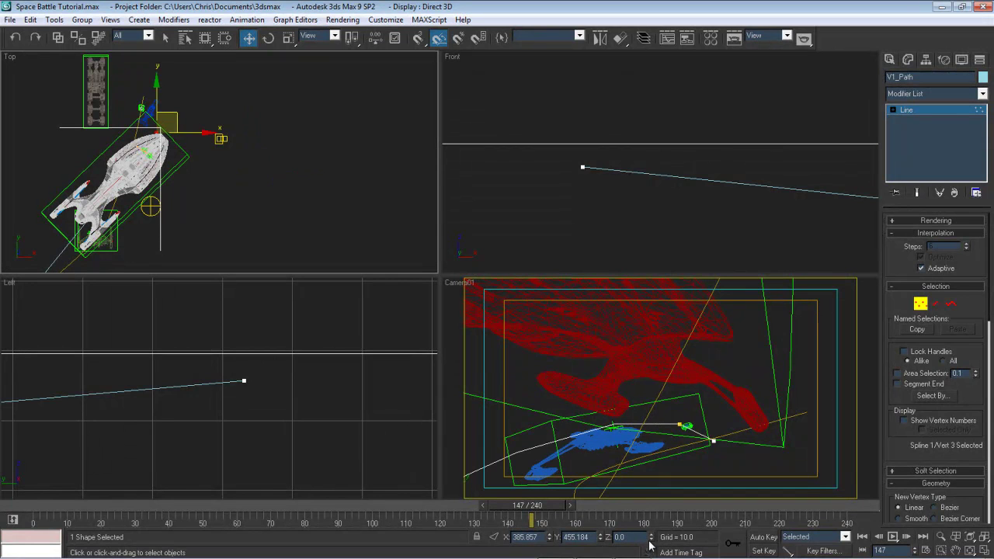
drag(651, 537, 644, 519)
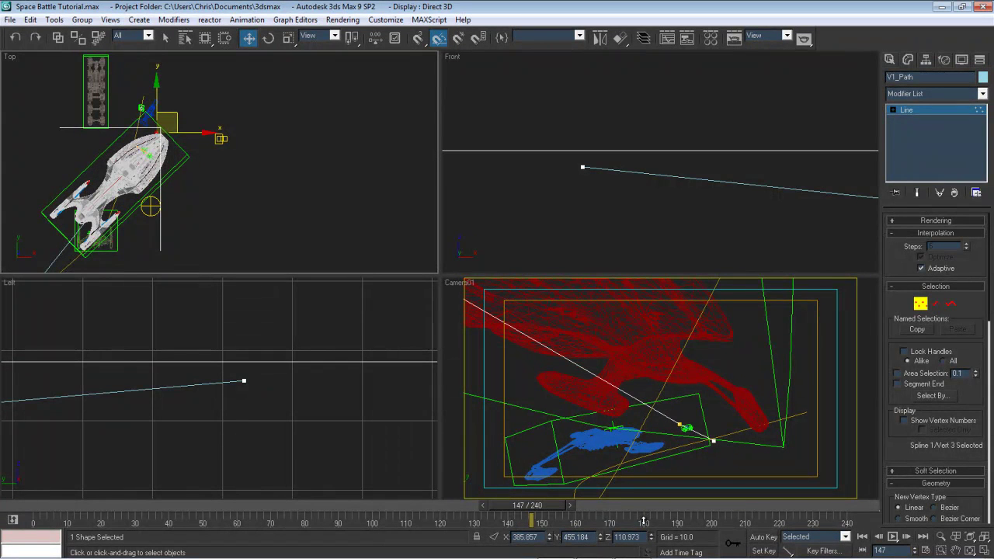
Lower the middle vertex of V1_Path in the Front view to about Z 178
scroll(683, 196, down, 3)
middle_drag(681, 197, 621, 208)
scroll(622, 198, up, 10)
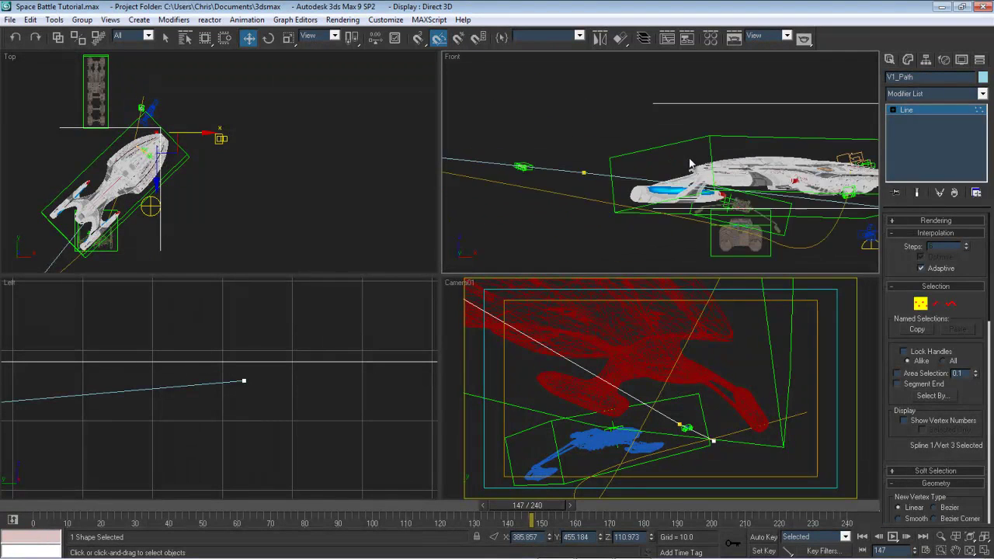
click(629, 182)
drag(626, 130, 629, 155)
Raise the end vertex of V1_Path in the Front view to about Z 129 and leave vertex editing
middle_drag(639, 148, 542, 151)
middle_drag(759, 175, 605, 128)
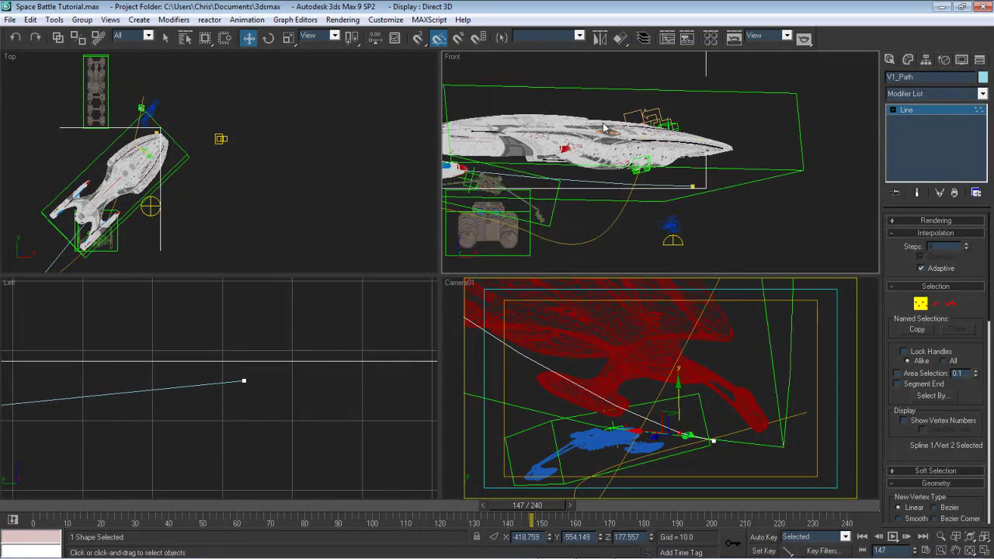
scroll(707, 185, up, 2)
drag(700, 195, 707, 151)
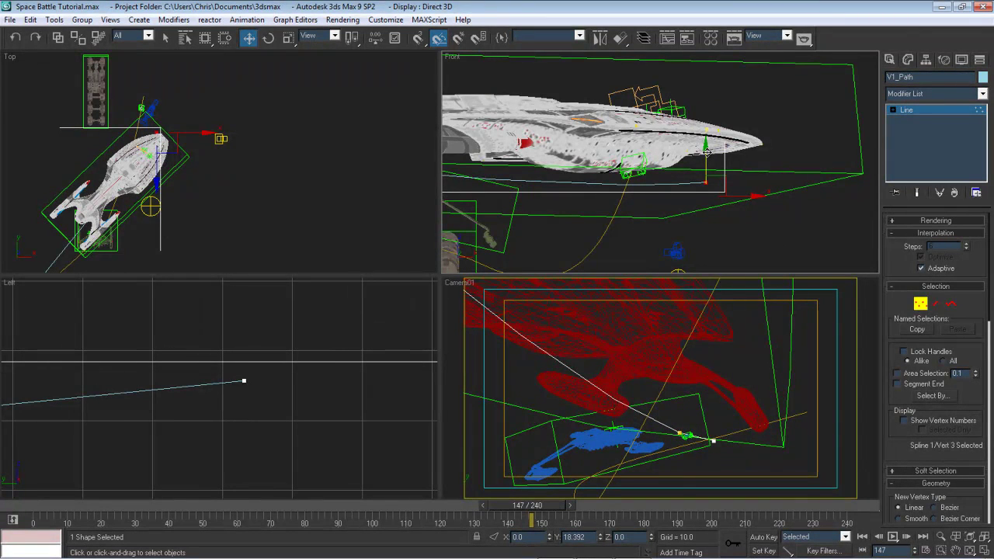
scroll(714, 171, up, 2)
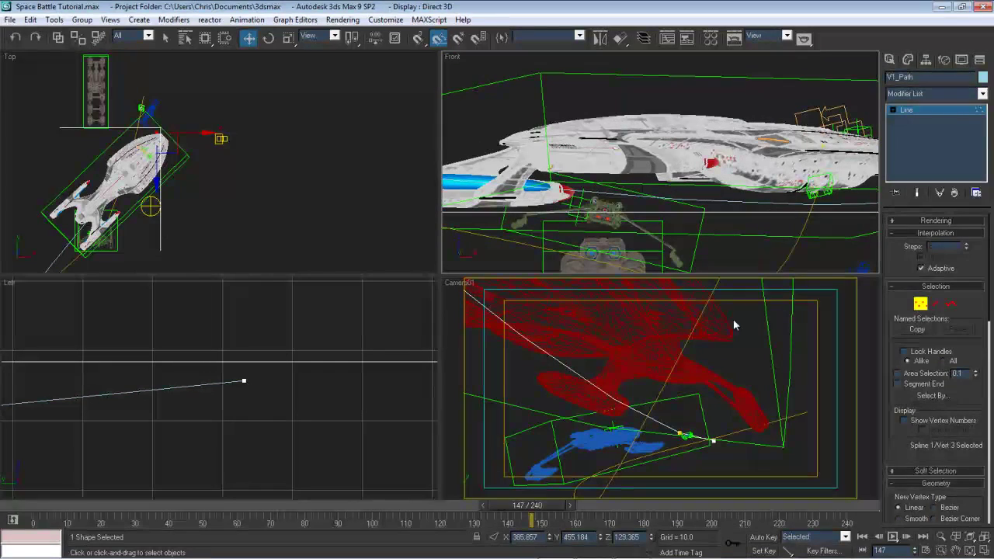
click(921, 305)
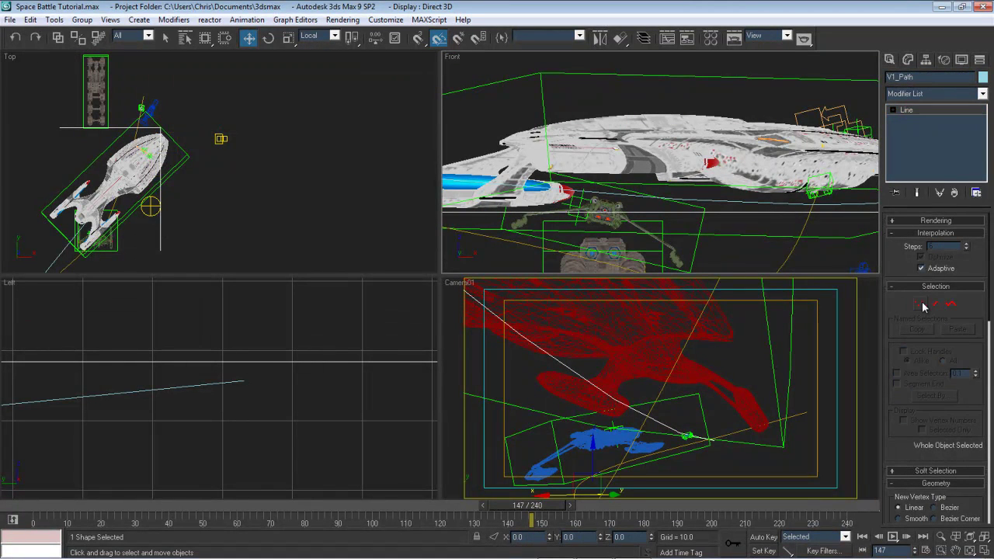
Play the animation from the first frame and scrub back to frame 174 to check the fighter's timing
click(862, 537)
click(893, 537)
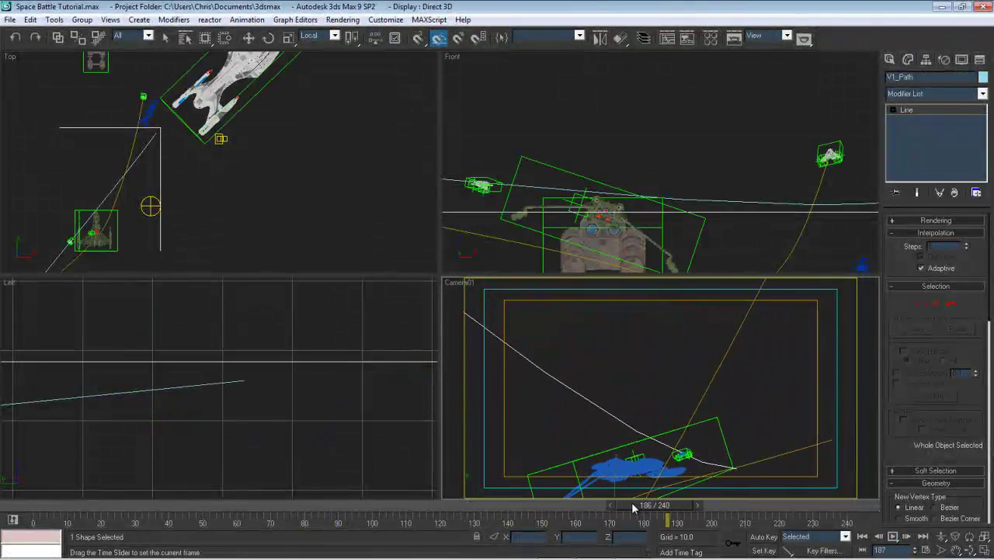
drag(633, 508, 592, 508)
Move the end key of V1_Valkyrie_Dummy to frame 160 and scrub to frame 149 to check its position
key(w)
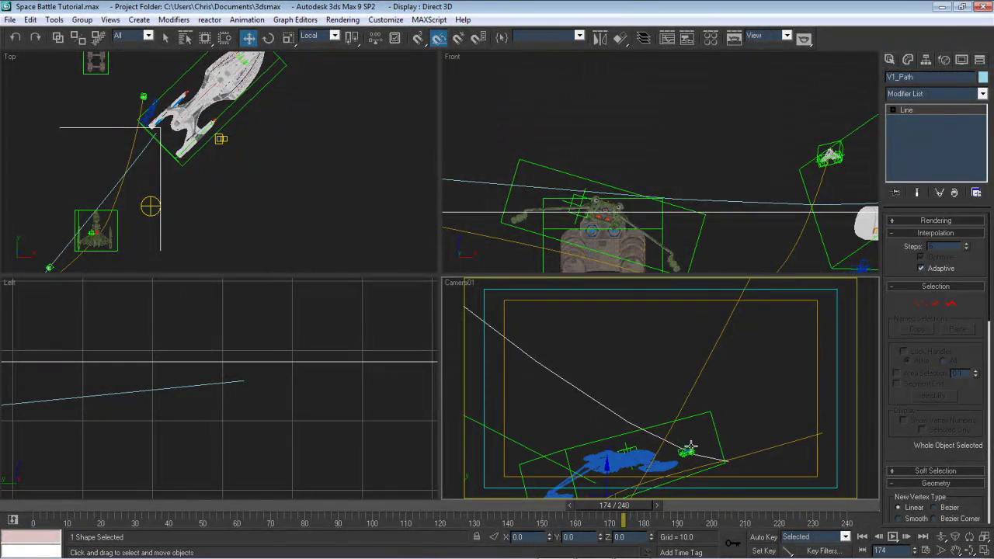
click(689, 448)
drag(847, 515, 693, 525)
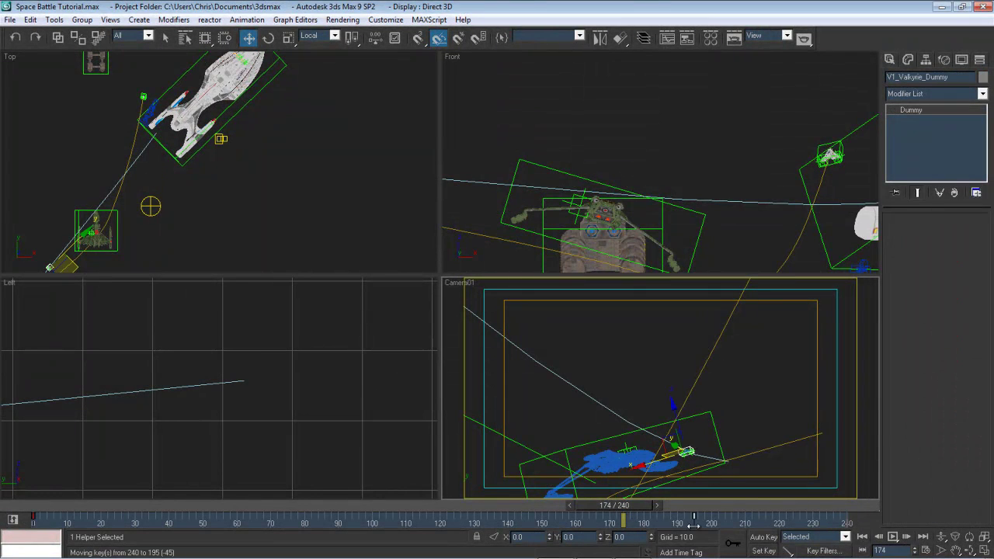
drag(570, 531, 531, 490)
key(w)
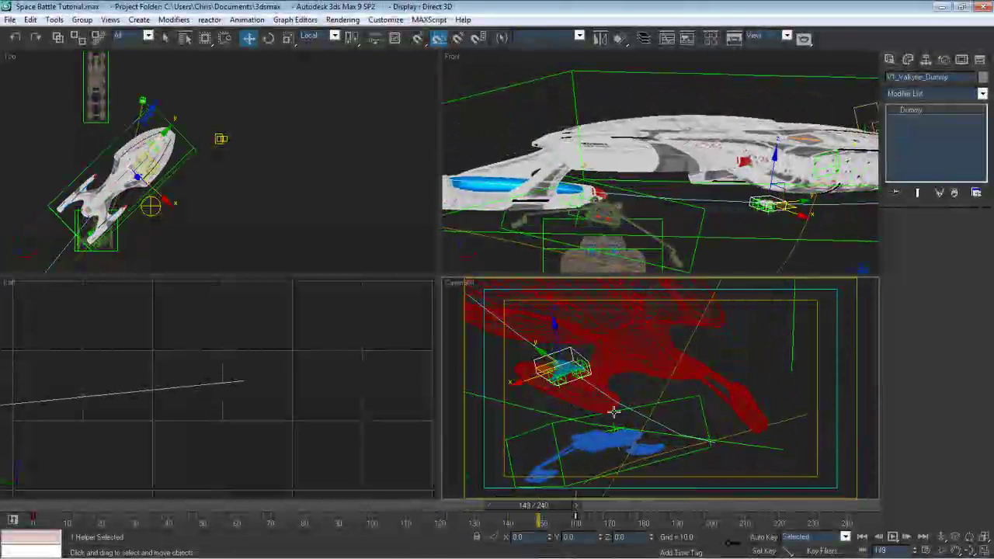
Select V1_Path in the Top view where it passes the large white ship
scroll(348, 166, up, 5)
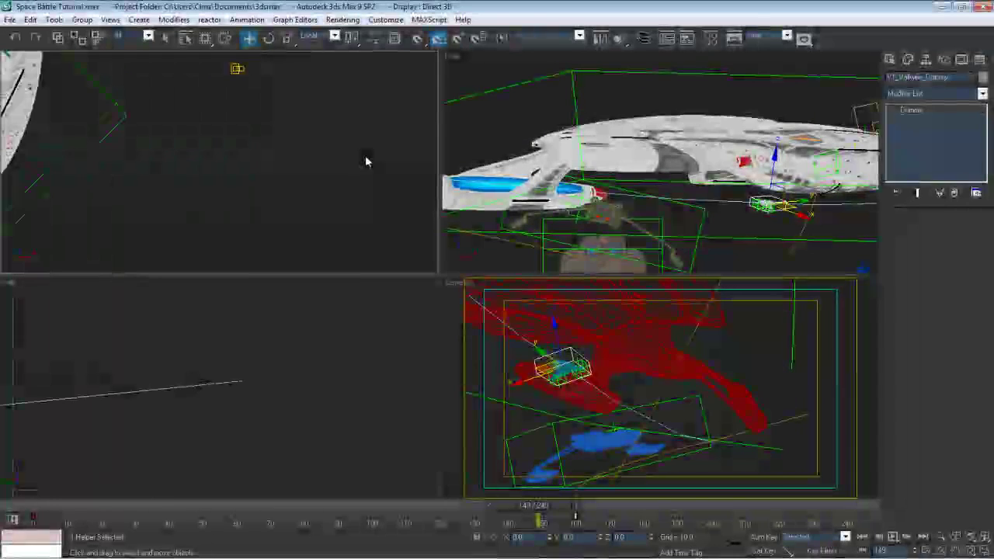
middle_drag(365, 160, 462, 251)
scroll(433, 239, up, 2)
middle_drag(386, 218, 466, 257)
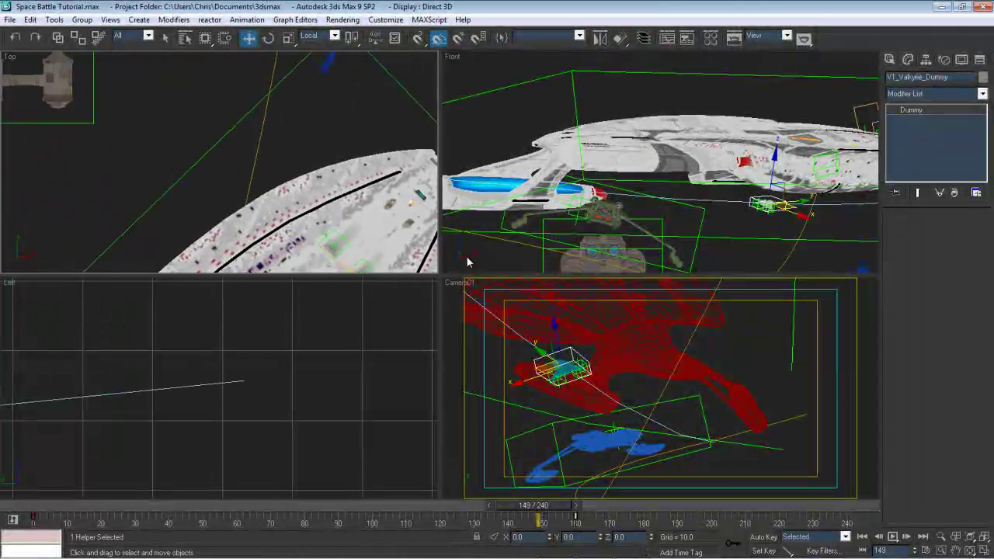
scroll(372, 205, down, 10)
scroll(337, 204, up, 3)
middle_drag(340, 210, 365, 108)
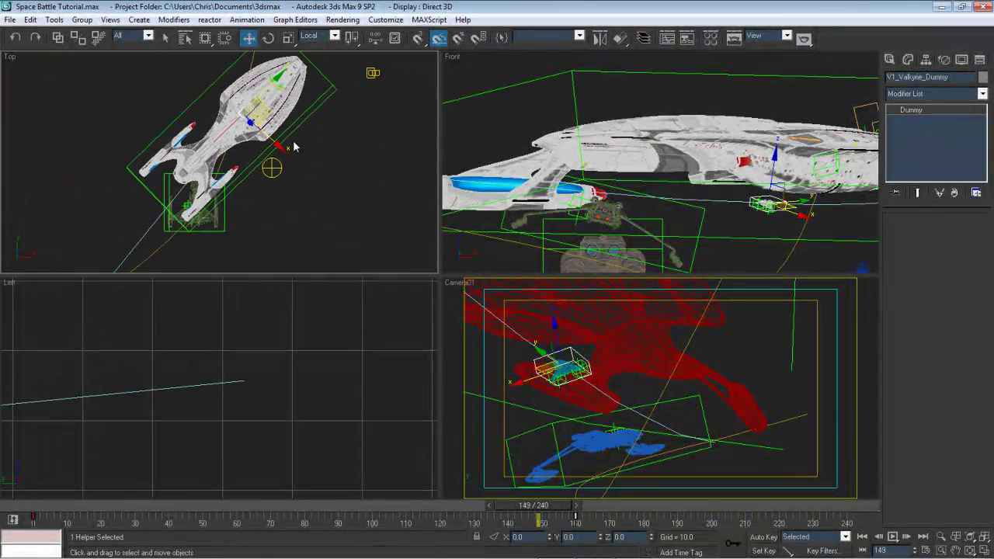
click(156, 250)
middle_drag(169, 231, 240, 210)
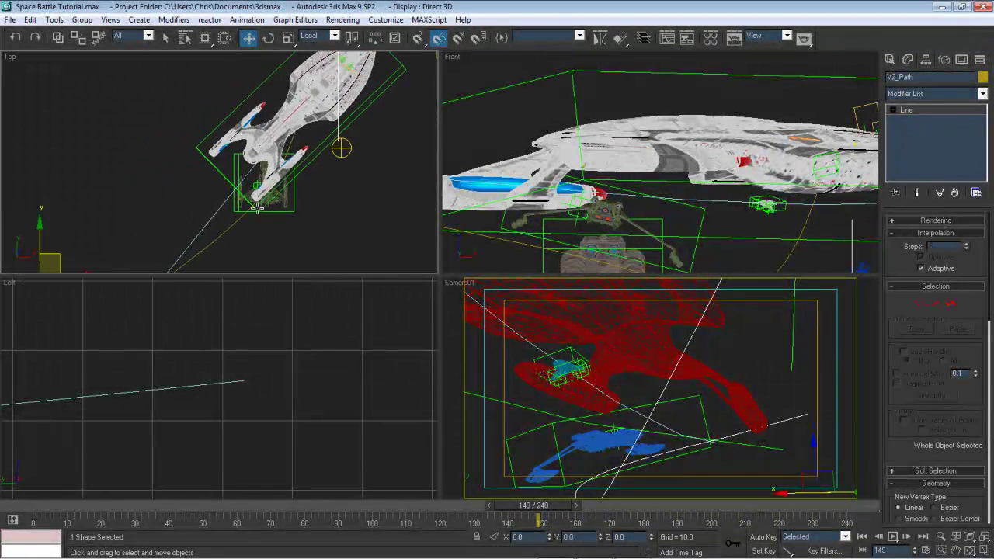
scroll(225, 204, down, 3)
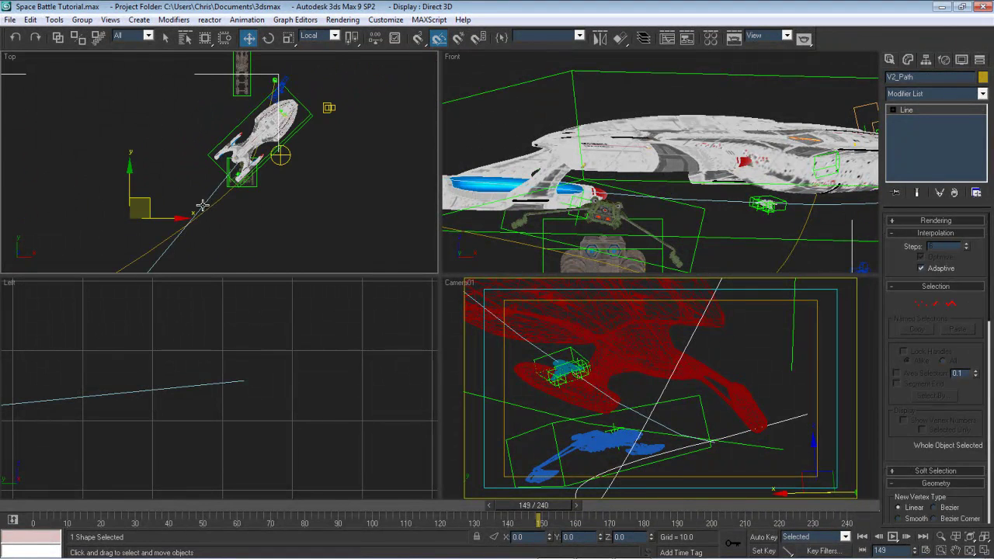
middle_drag(283, 186, 298, 217)
scroll(298, 217, up, 4)
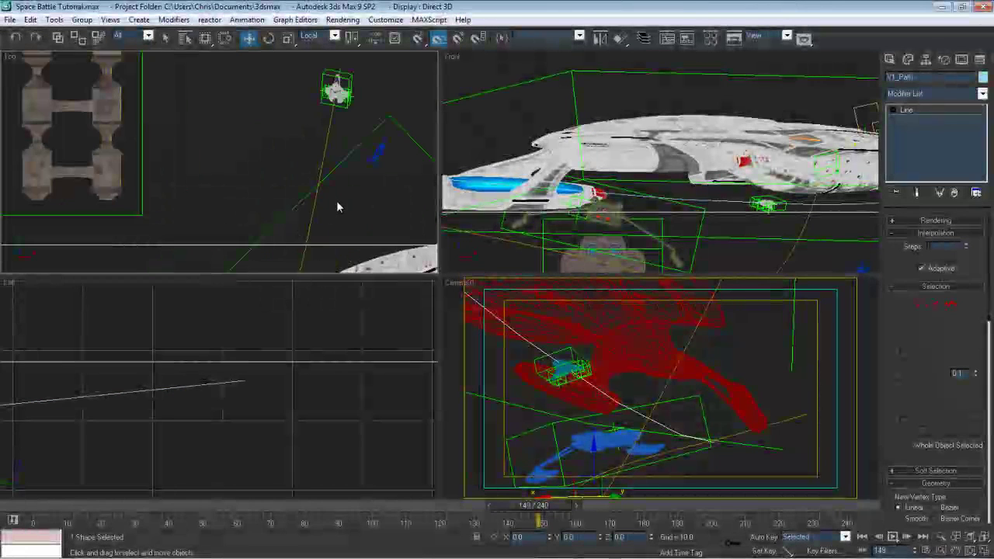
middle_drag(337, 207, 271, 166)
scroll(306, 173, down, 5)
scroll(324, 184, up, 5)
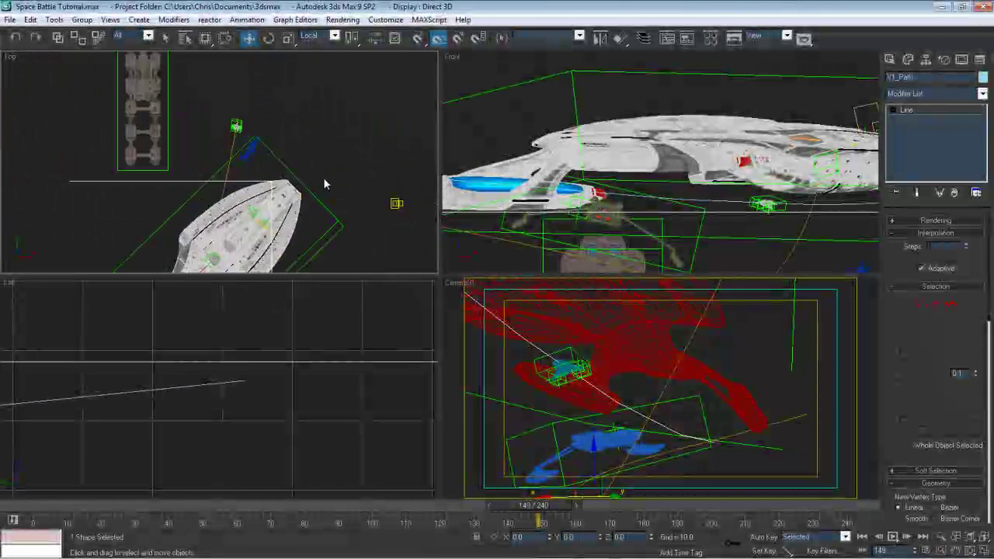
Move the end vertex of V1_Path to about Y 652 in the Top view and lower it to about Z 82
click(920, 305)
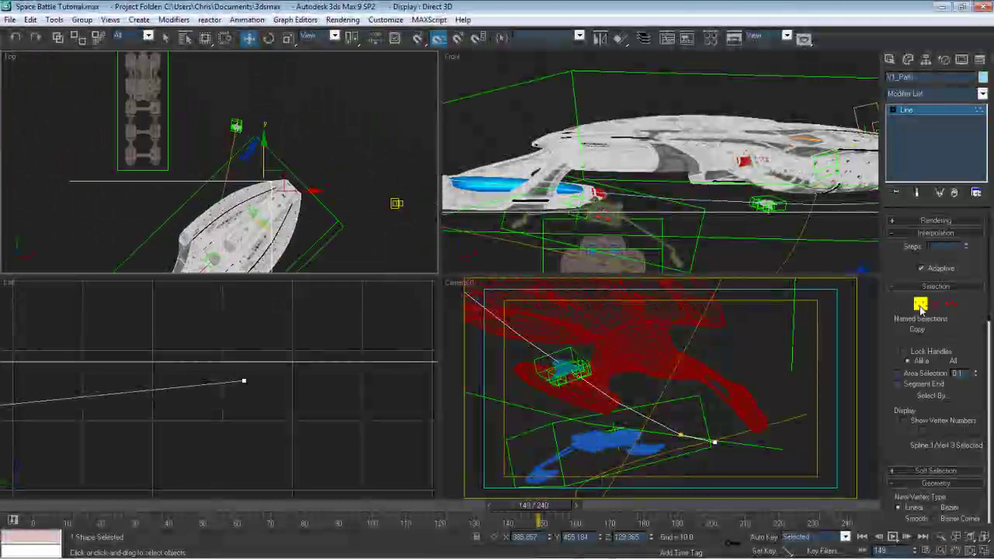
middle_drag(305, 183, 285, 192)
scroll(322, 136, down, 4)
scroll(353, 92, up, 4)
drag(285, 192, 282, 132)
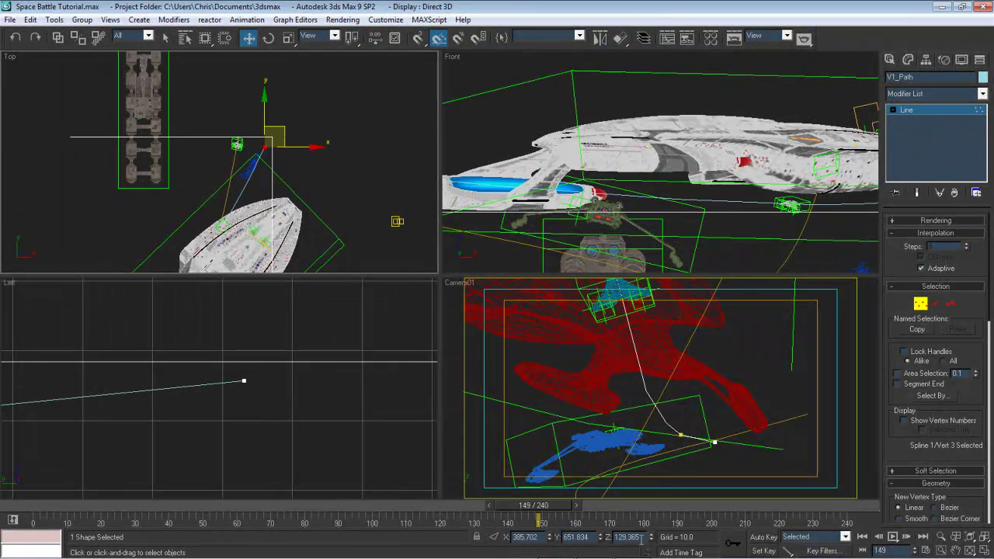
drag(650, 537, 655, 551)
Scrub back and then forward to frame 128 to check the fighter against the ships in the Front view
drag(533, 513, 390, 533)
middle_drag(567, 200, 764, 200)
scroll(821, 173, down, 2)
scroll(605, 224, up, 2)
middle_drag(582, 214, 638, 210)
drag(395, 508, 480, 509)
key(w)
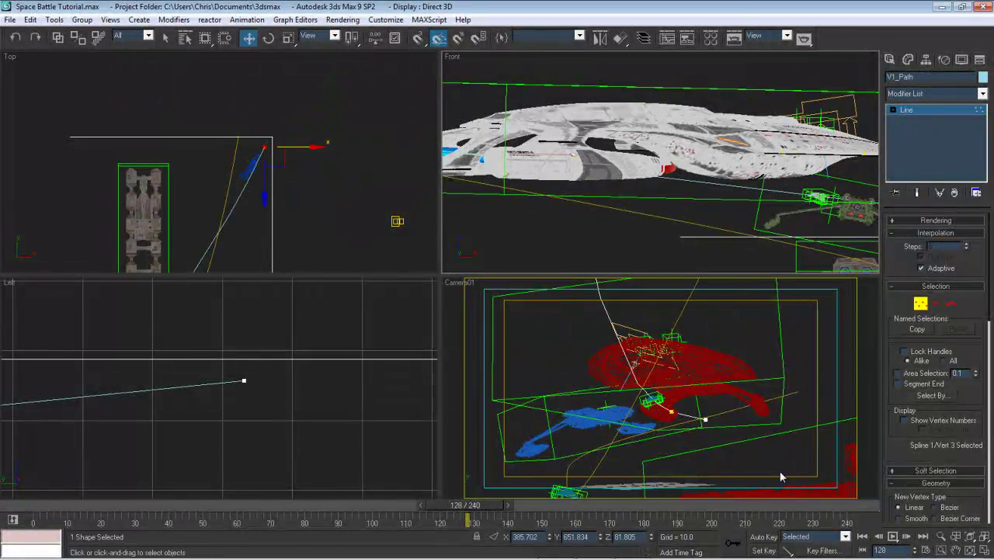
Play the fly-by twice and scrub to frame 148 to check the fighter's position in the camera view
click(893, 536)
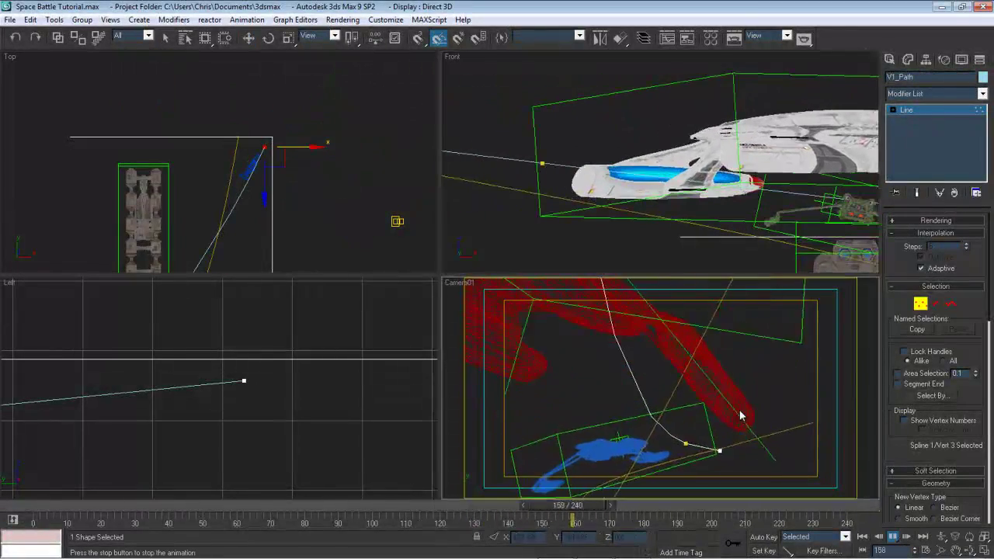
drag(654, 506, 458, 517)
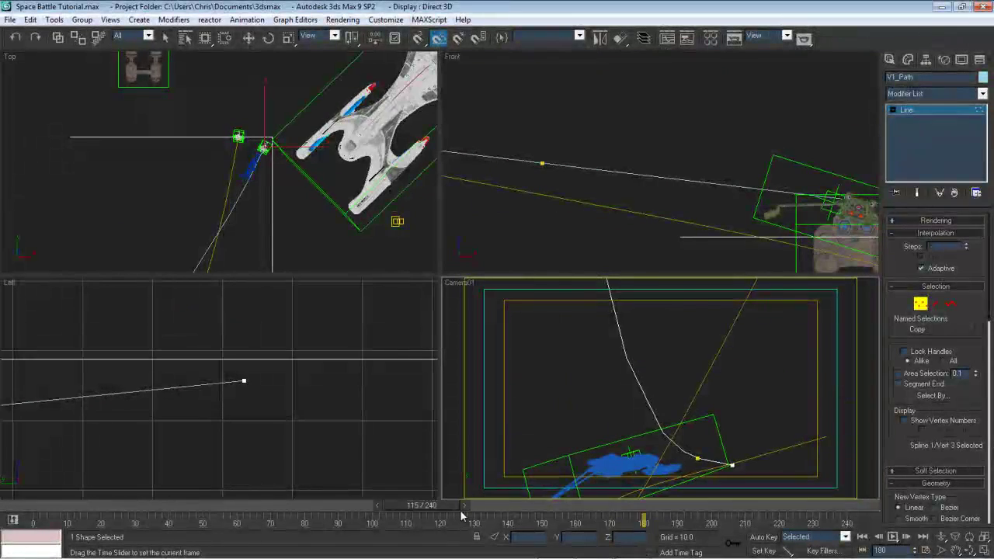
click(892, 538)
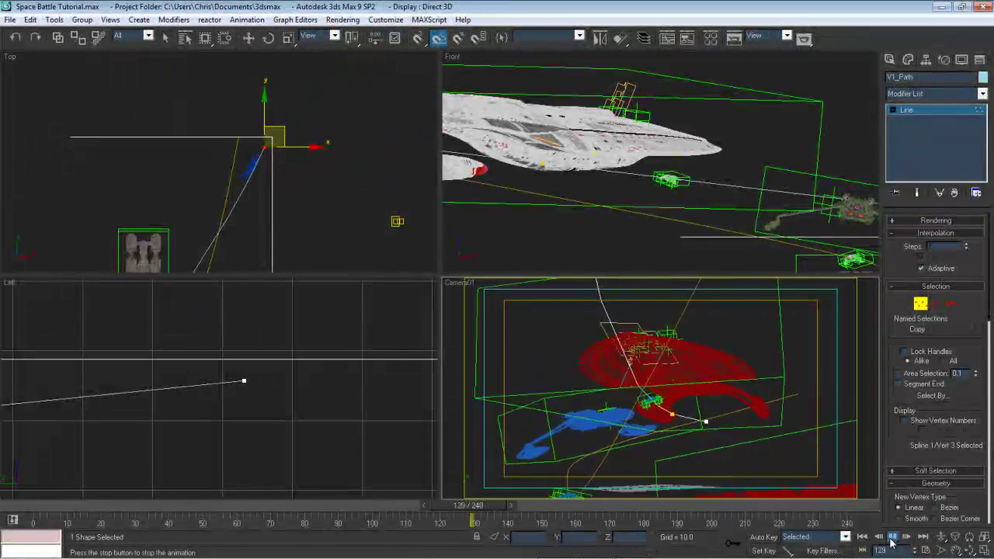
click(892, 538)
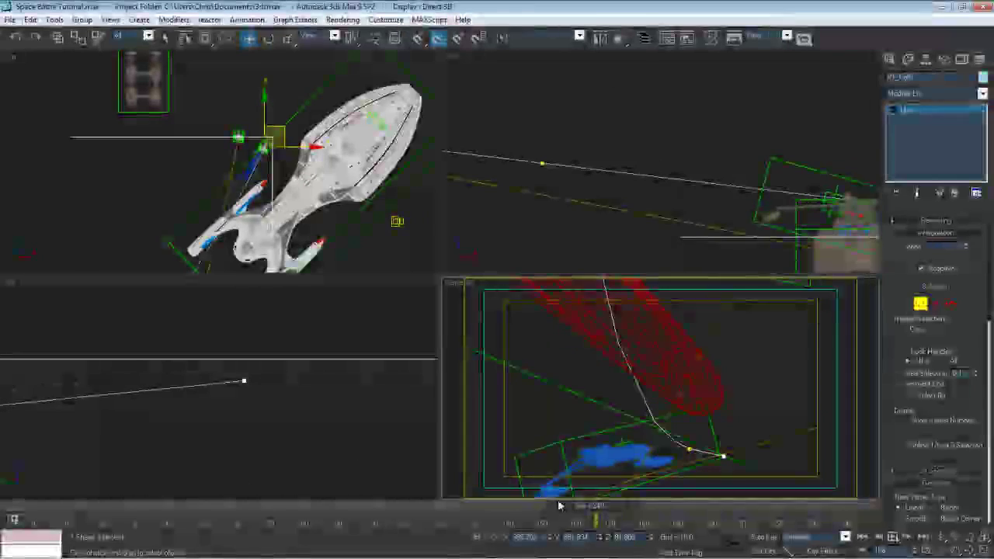
click(556, 510)
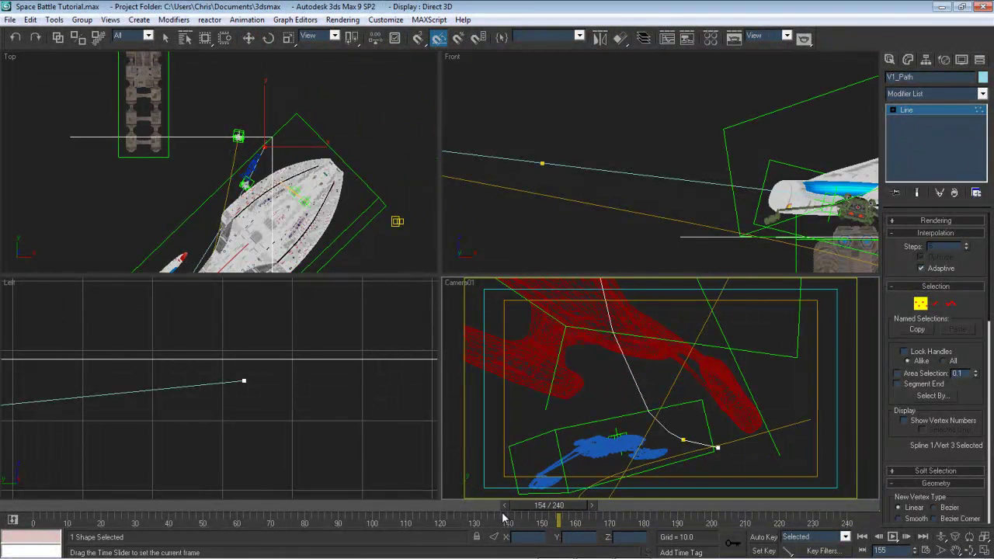
drag(503, 514, 533, 518)
key(w)
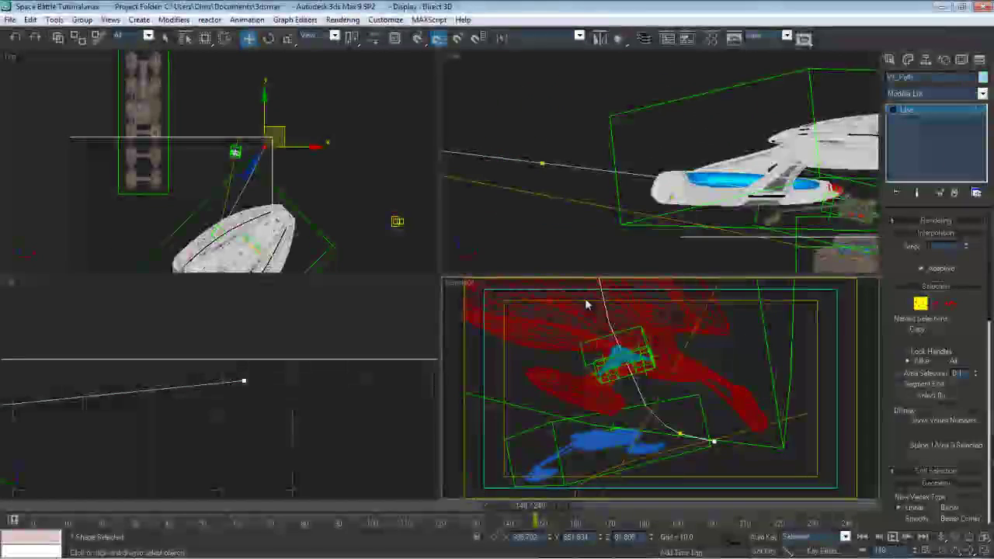
Leave vertex editing, move the end key of V1_Valkyrie_Dummy to frame 165, and play the fly-by from frame 119
click(742, 353)
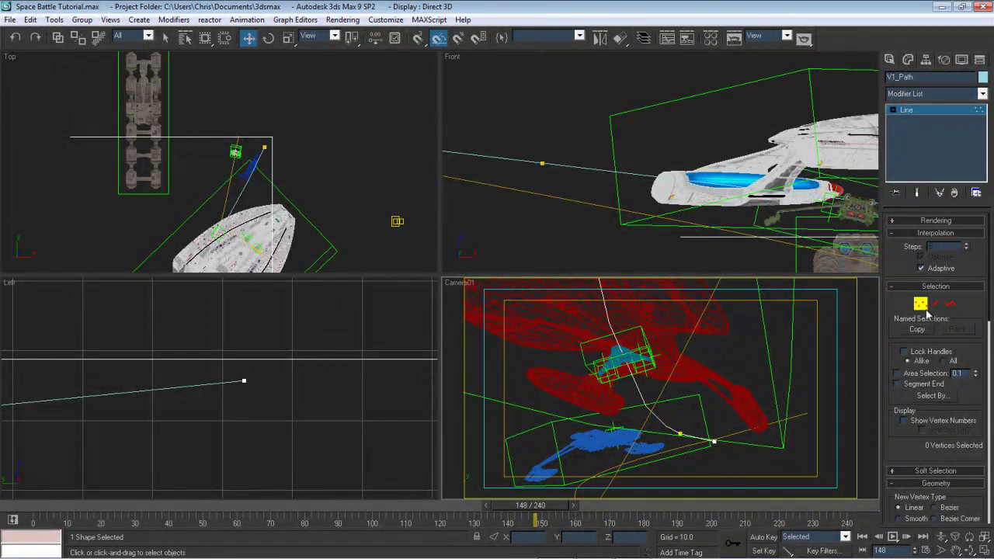
click(921, 304)
click(582, 359)
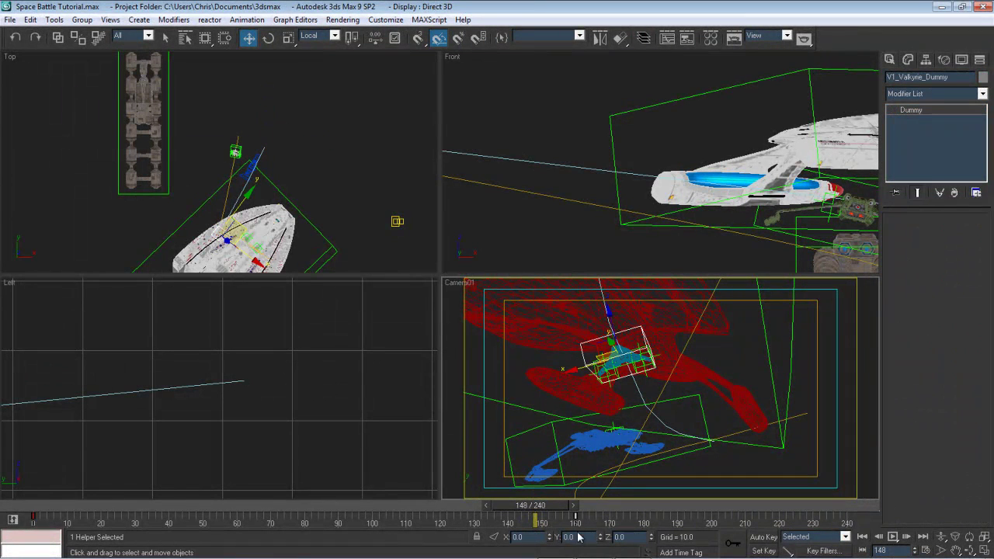
drag(575, 520, 593, 521)
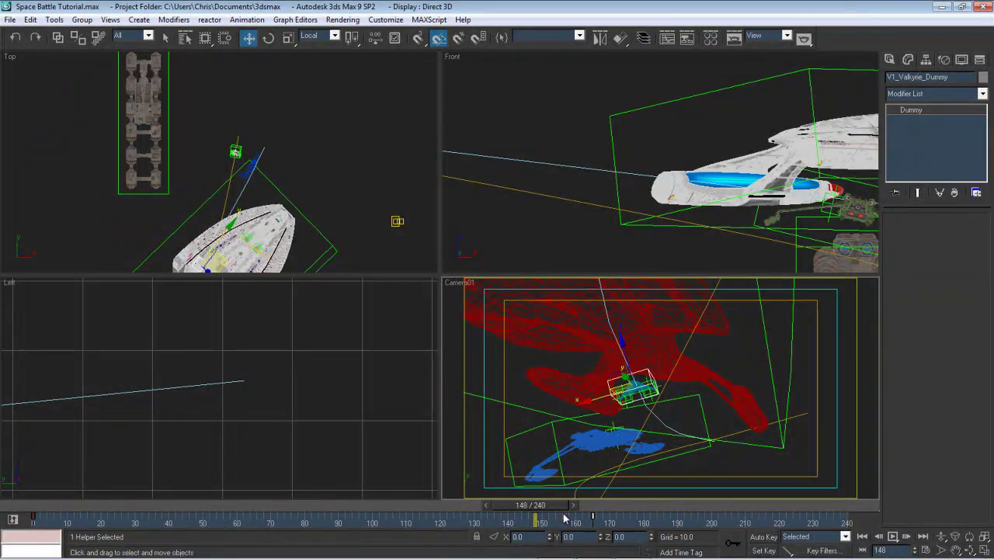
drag(536, 506, 449, 509)
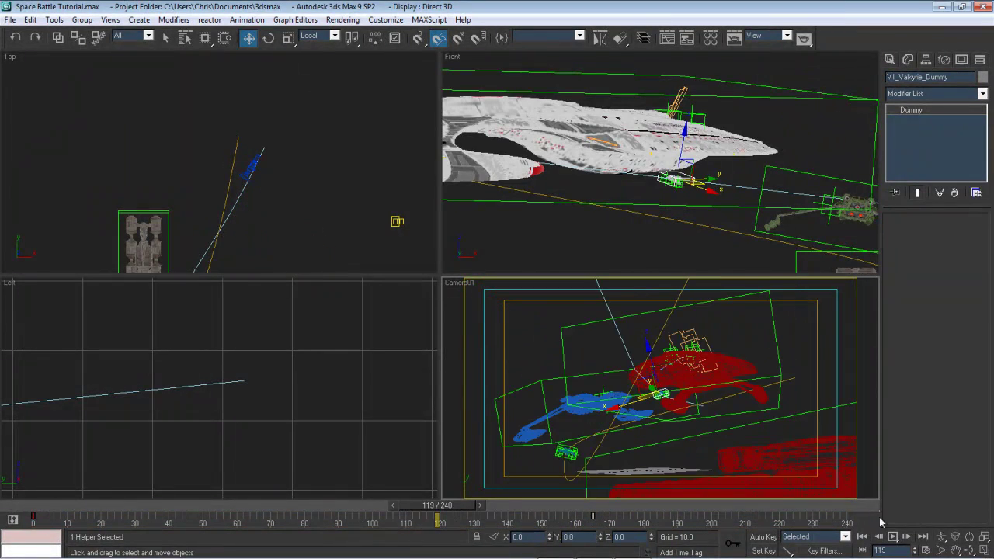
click(893, 537)
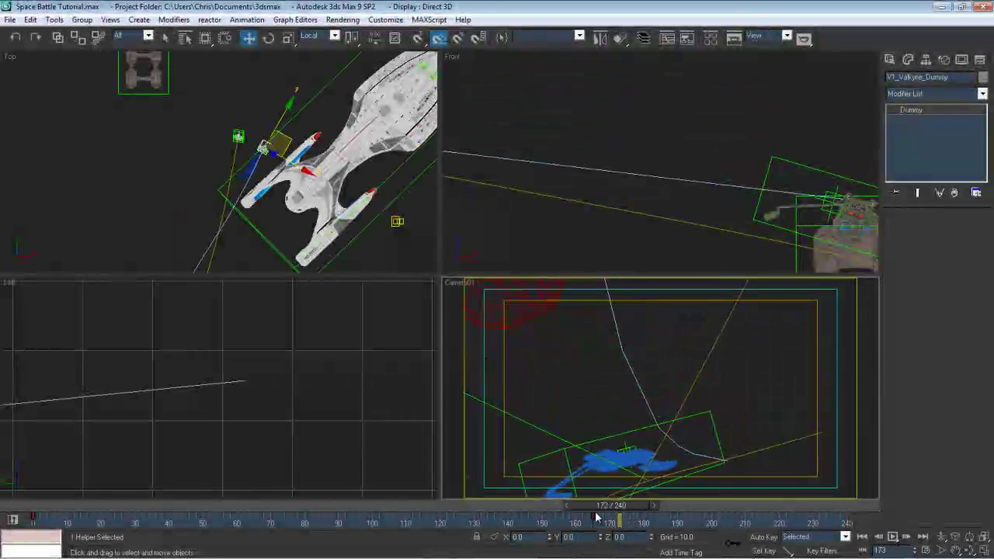
Move the end key of V1_Valkyrie_Dummy to frame 180 and play the fly-by to check the timing
drag(596, 517, 536, 505)
click(893, 537)
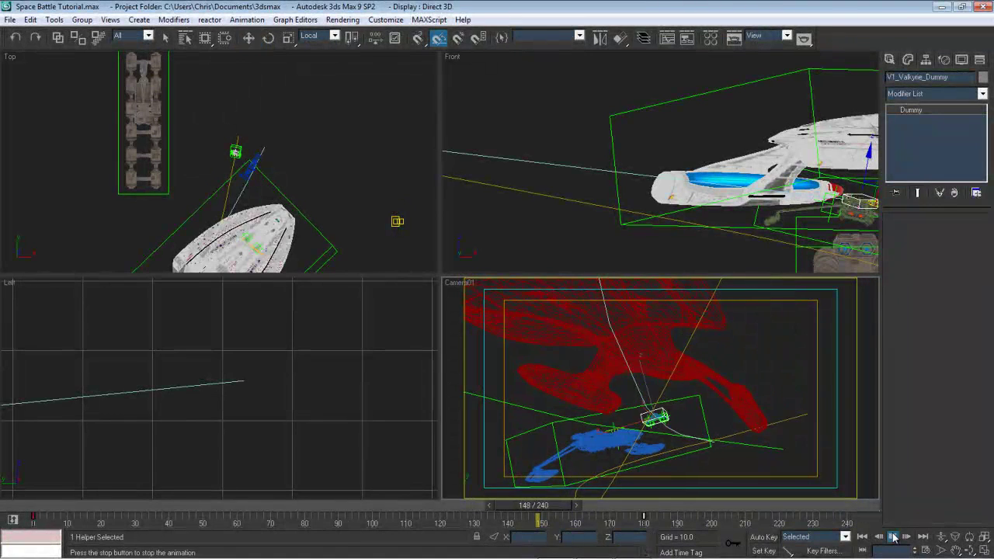
click(897, 536)
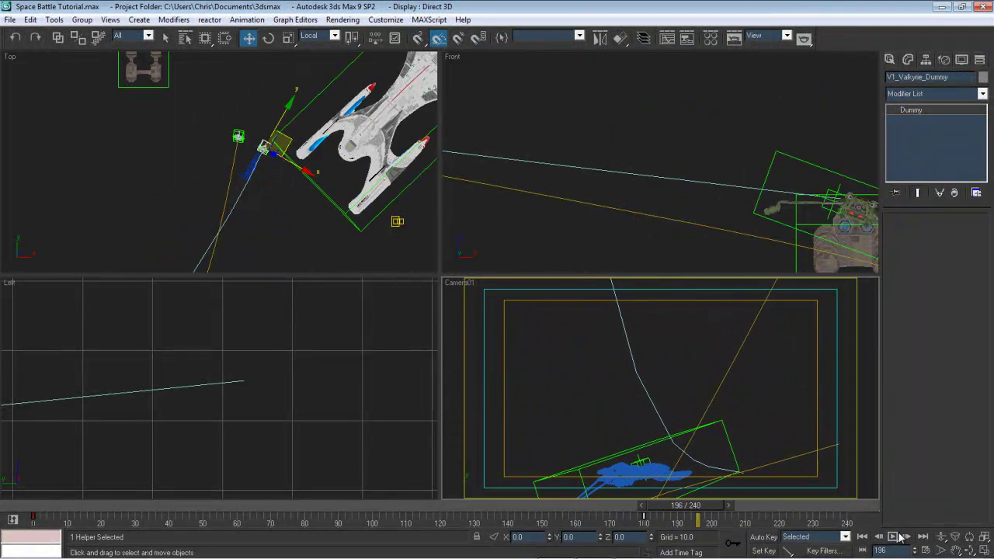
click(463, 506)
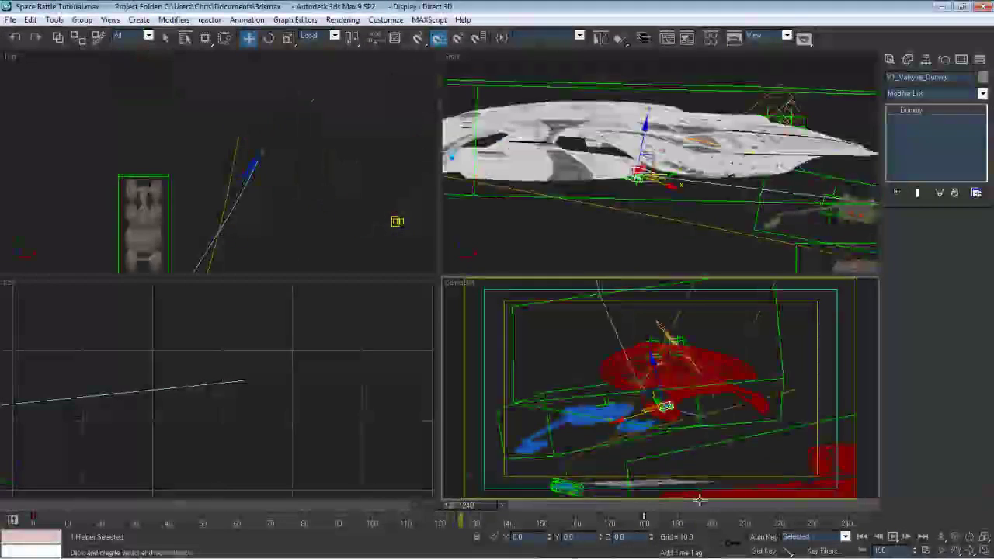
click(893, 537)
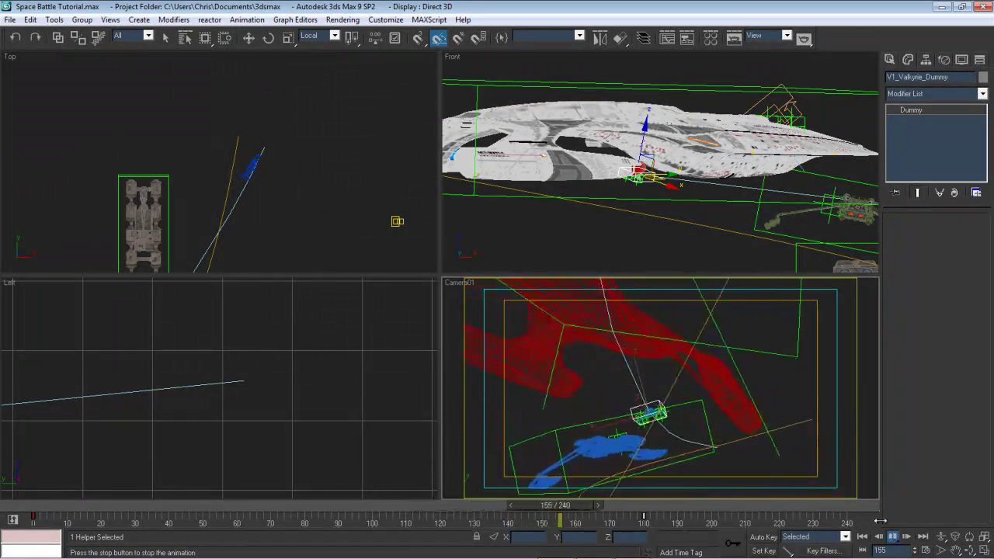
Replay the fly-by from frame 118 and scrub back to frame 167 to check the fighter's clearance
drag(724, 506, 434, 509)
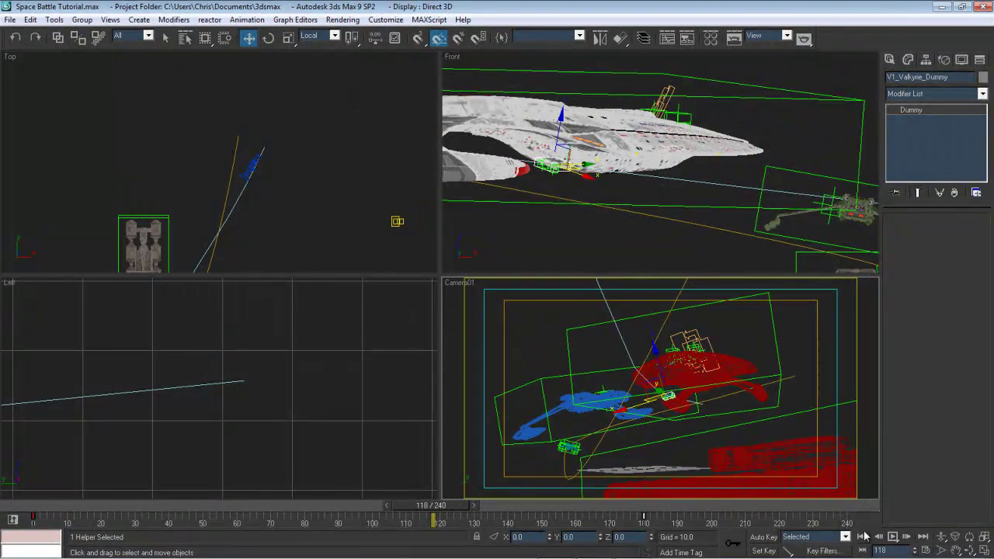
click(893, 537)
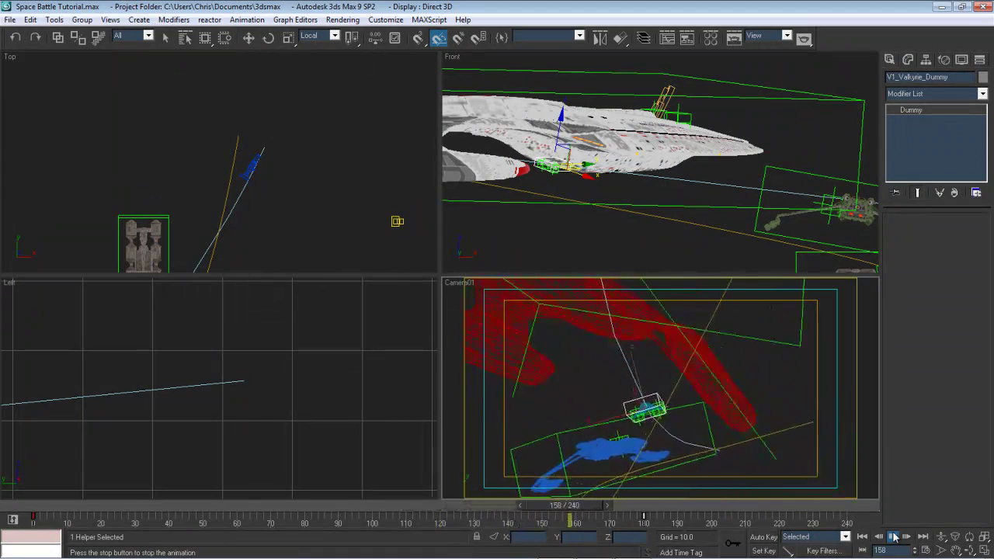
click(893, 537)
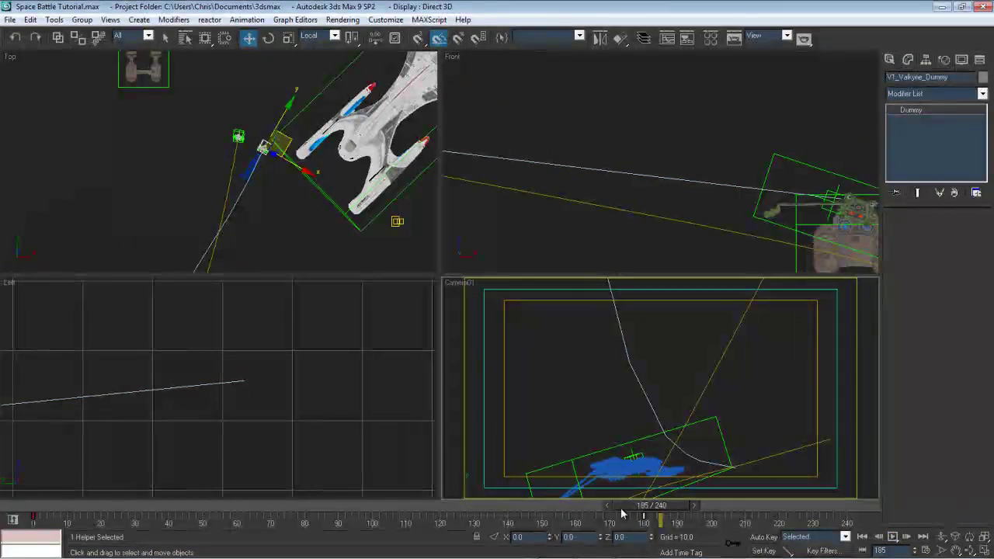
drag(625, 506, 565, 516)
key(w)
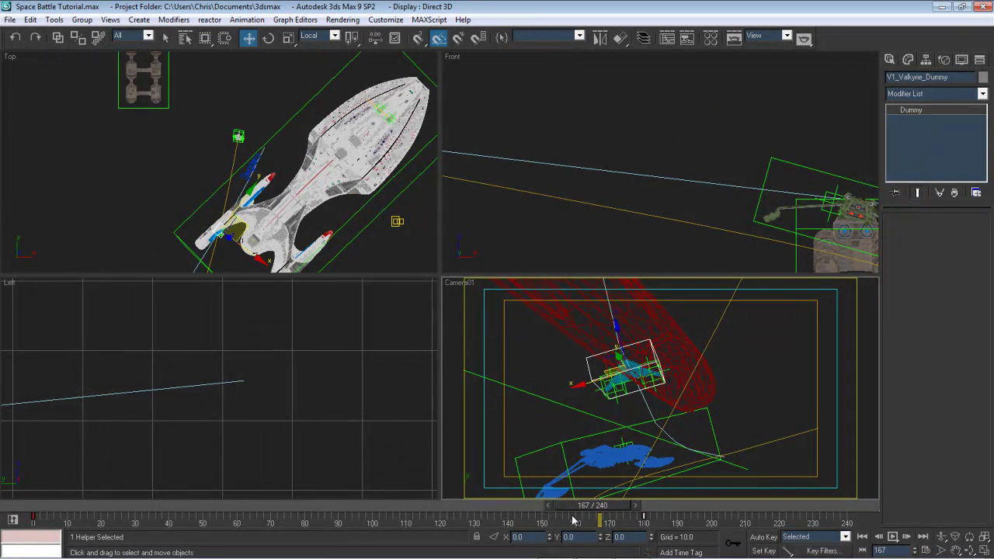
Lower the end vertex of V1_Path to about Z 50 and leave vertex editing
scroll(231, 109, up, 5)
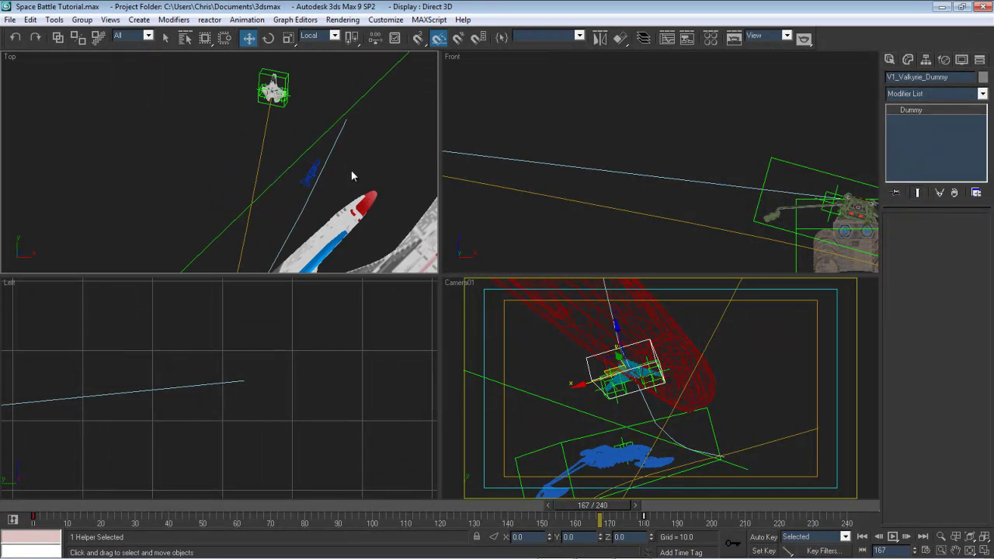
click(347, 124)
click(921, 304)
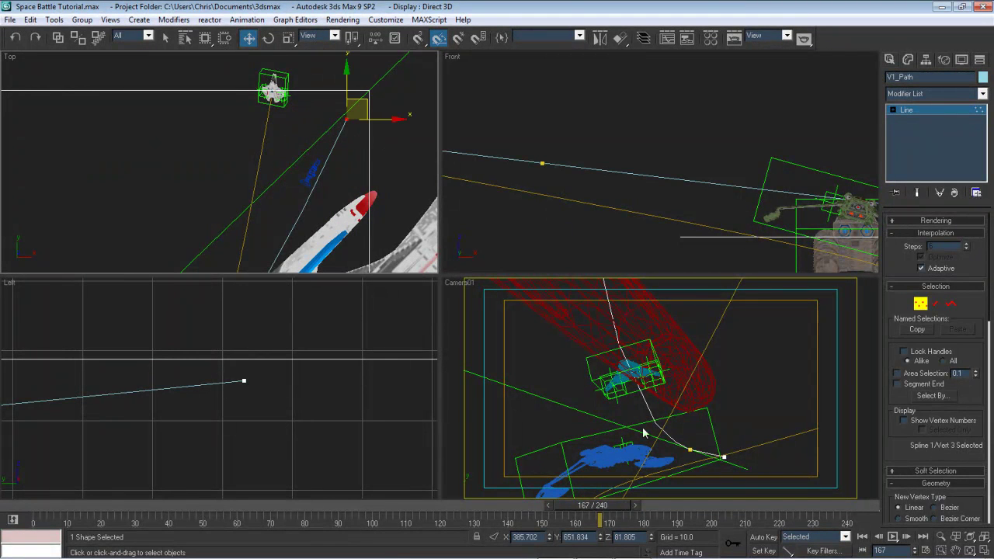
drag(653, 538, 656, 10)
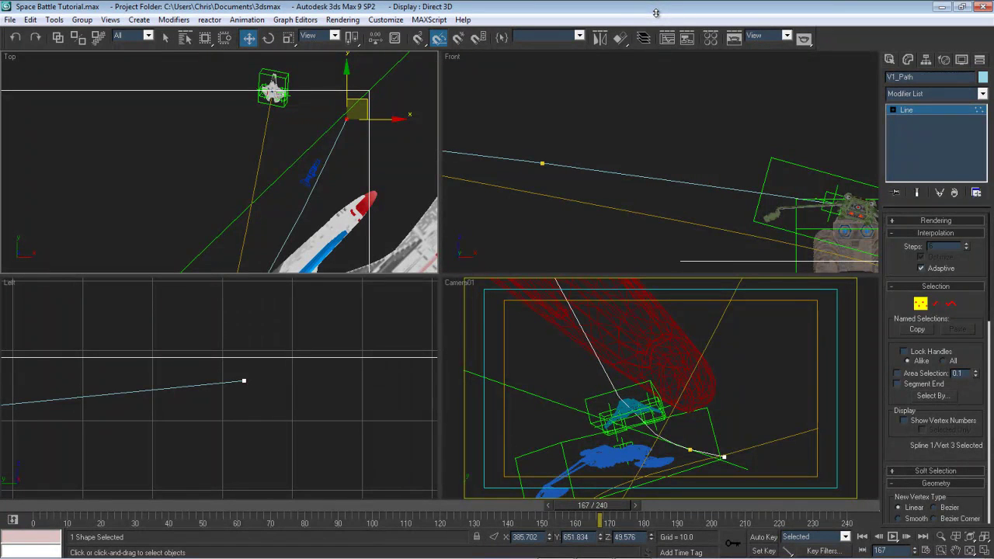
click(921, 303)
Scrub to frame 171 and examine the fighter's position beside the large ship in the Top view
click(470, 511)
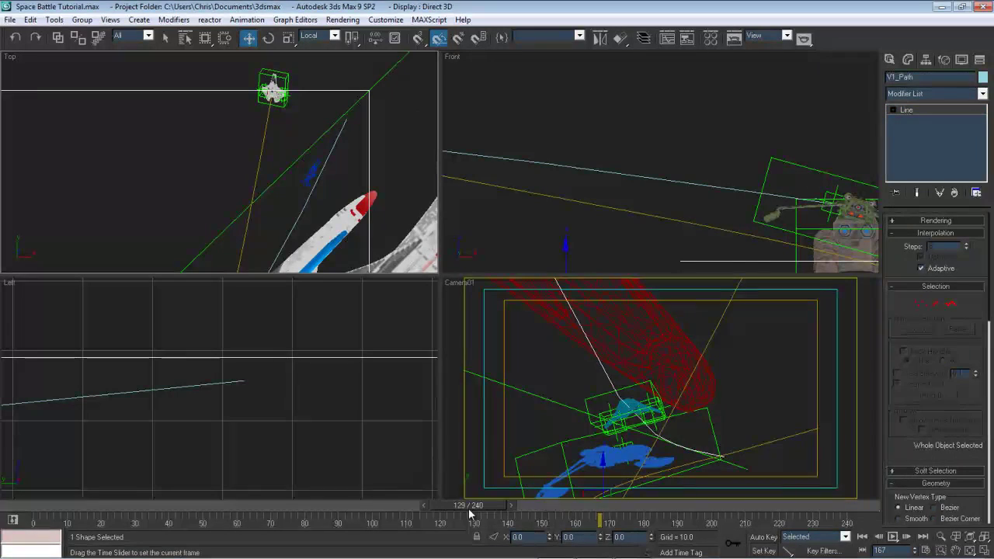
drag(486, 516, 607, 478)
key(w)
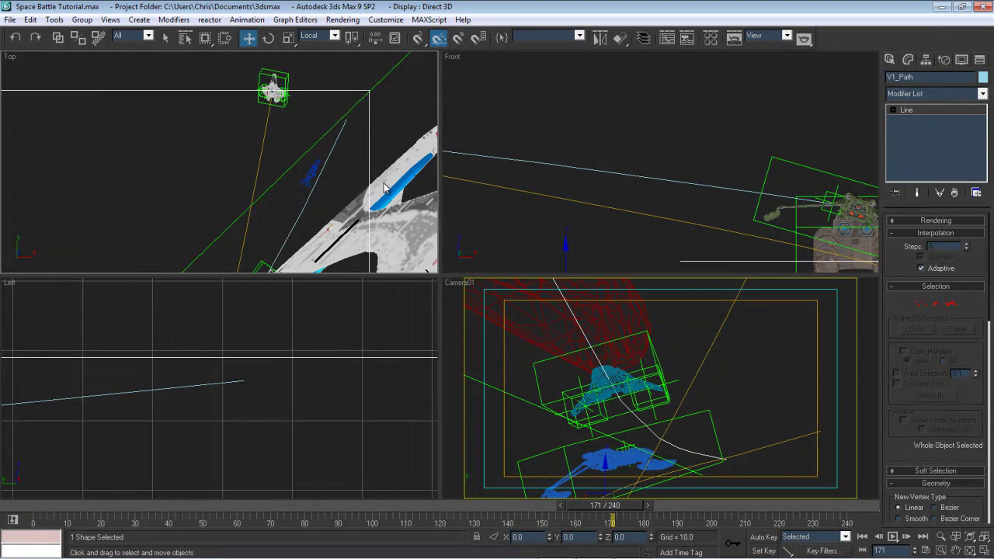
middle_drag(308, 181, 304, 112)
scroll(304, 111, up, 3)
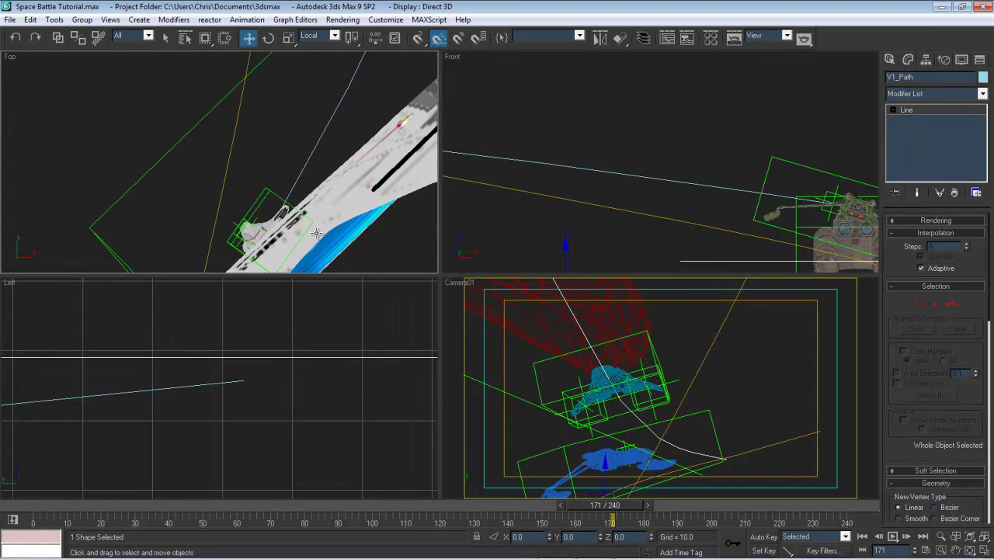
Check the fighter against the ship in the Front view and lower V1_Path's end vertex to about Z 44.6
middle_drag(775, 214, 495, 102)
middle_drag(679, 154, 533, 184)
mouse_move(703, 190)
middle_down()
mouse_move(595, 181)
mouse_move(689, 195)
middle_up()
scroll(682, 179, up, 4)
middle_drag(577, 175, 636, 156)
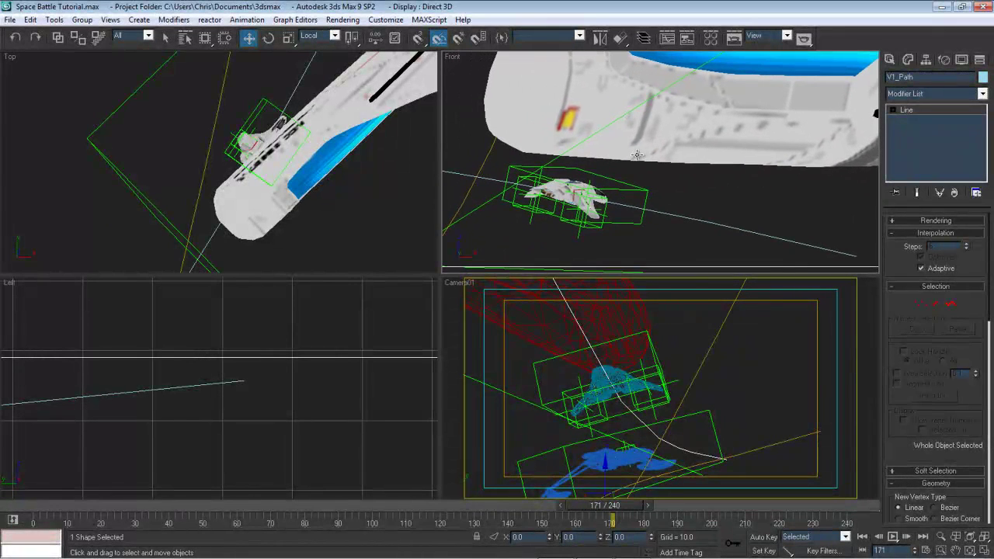
scroll(466, 186, down, 5)
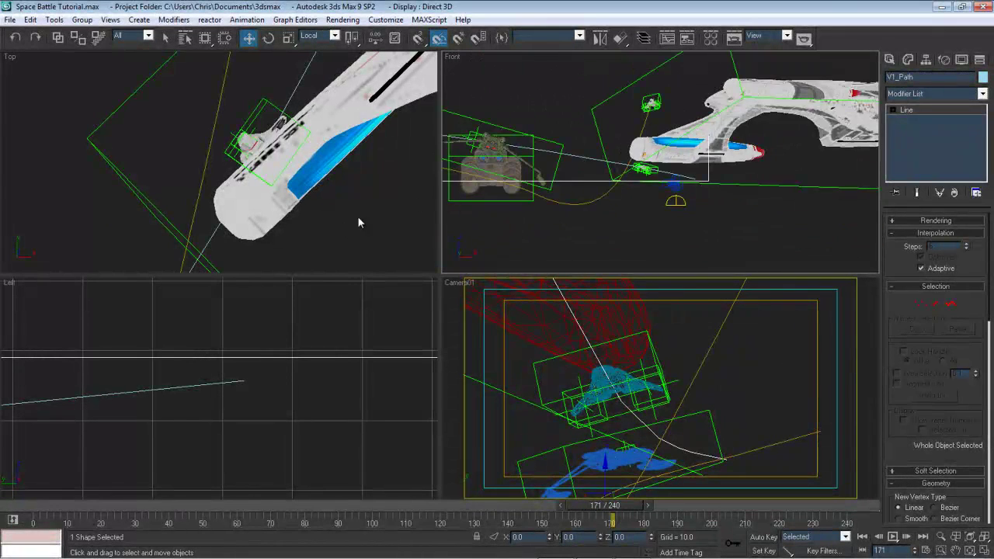
scroll(358, 220, down, 4)
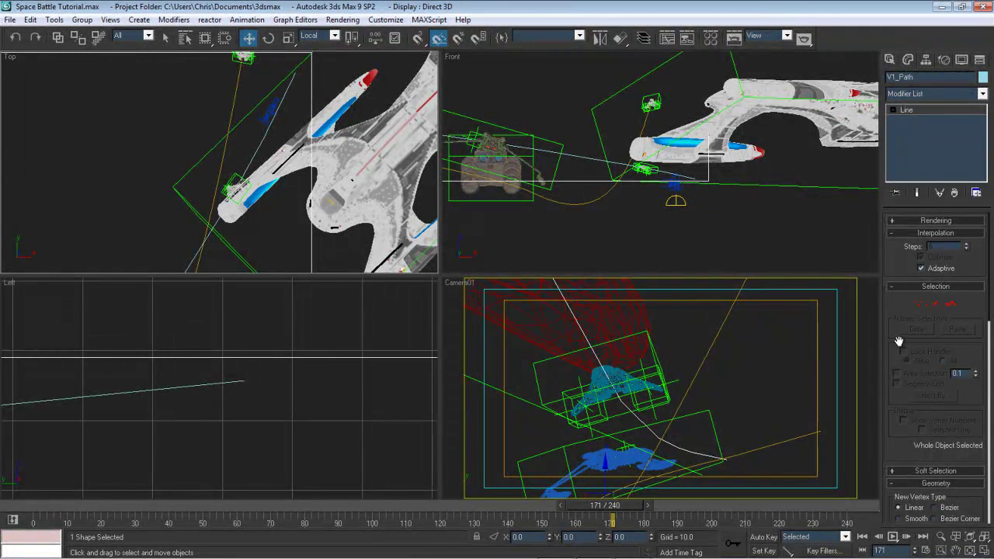
click(920, 304)
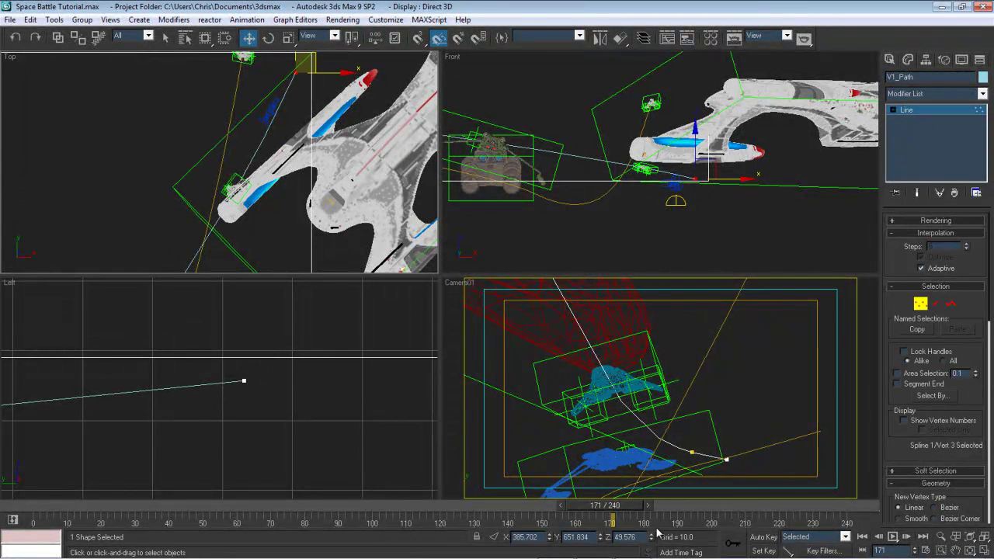
drag(651, 540, 652, 541)
Select V1_Path's middle vertex in the Front view and lower it to about Z 147
middle_drag(529, 186, 675, 187)
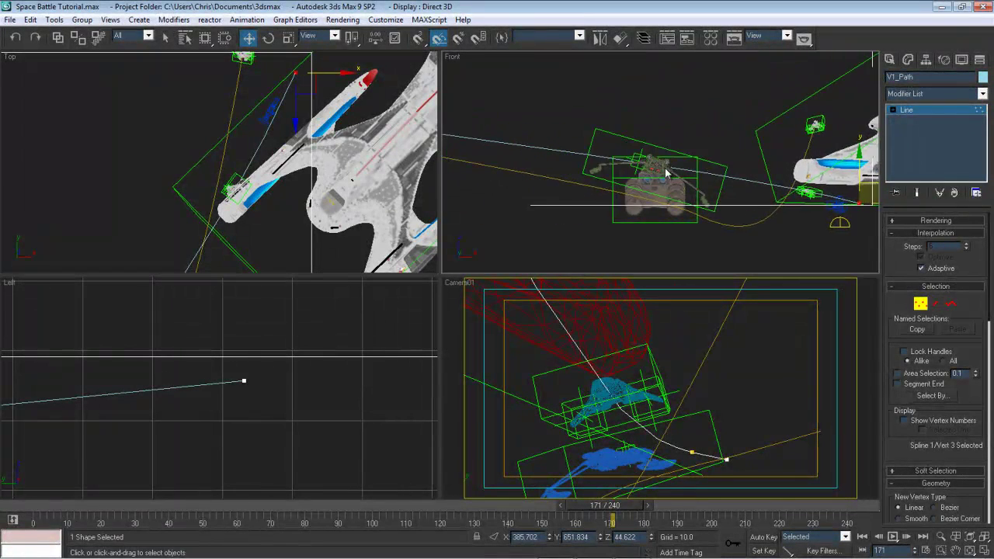
scroll(682, 186, up, 4)
scroll(542, 187, down, 5)
scroll(537, 182, up, 3)
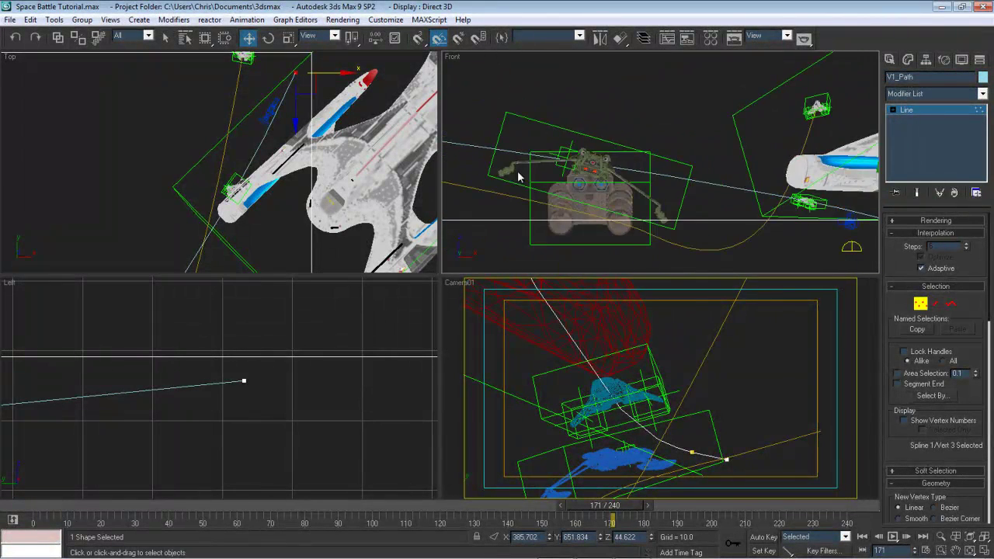
middle_drag(518, 171, 740, 171)
drag(496, 129, 557, 170)
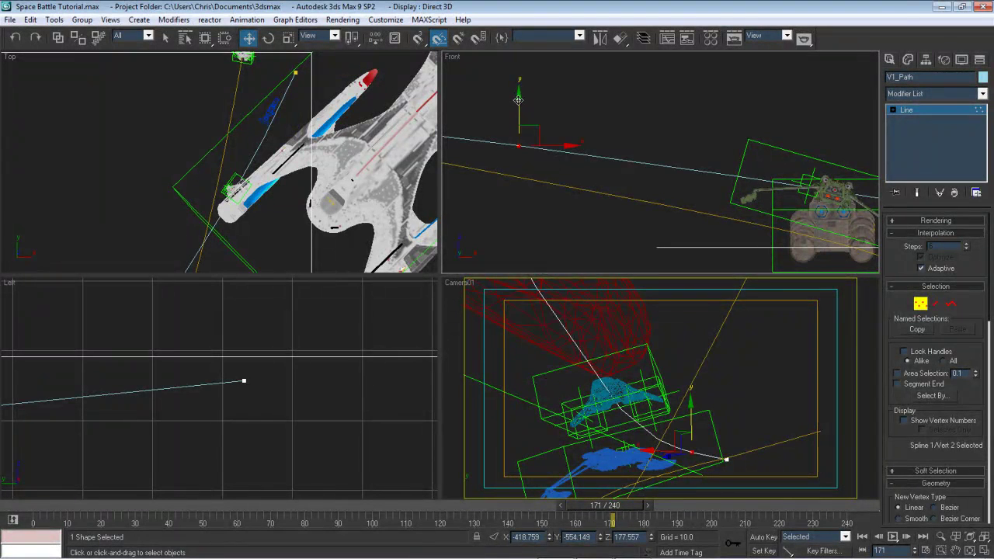
drag(518, 99, 518, 133)
Scrub back to frame 118 and undo the last lowering of V1_Path's middle vertex
drag(607, 505, 458, 505)
key(w)
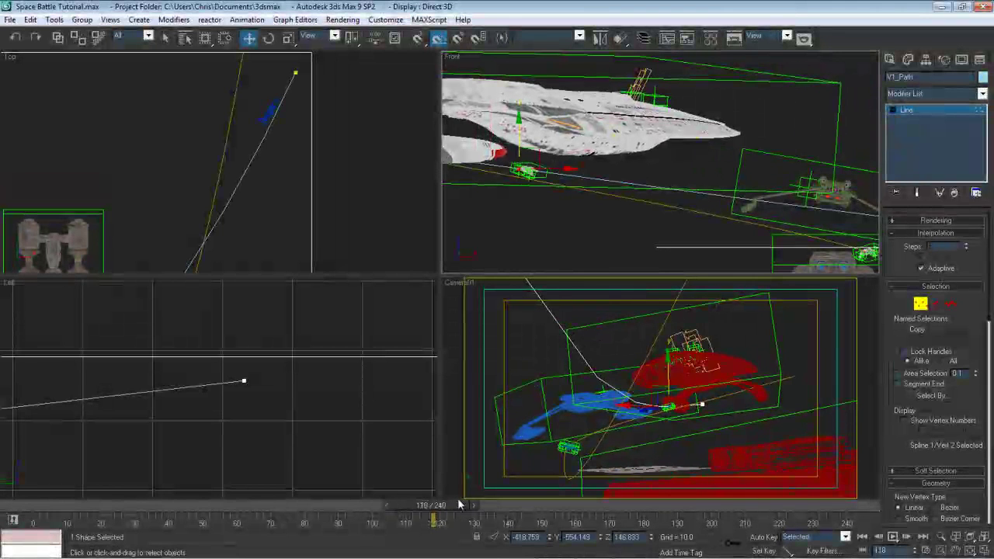
key(ctrl+z)
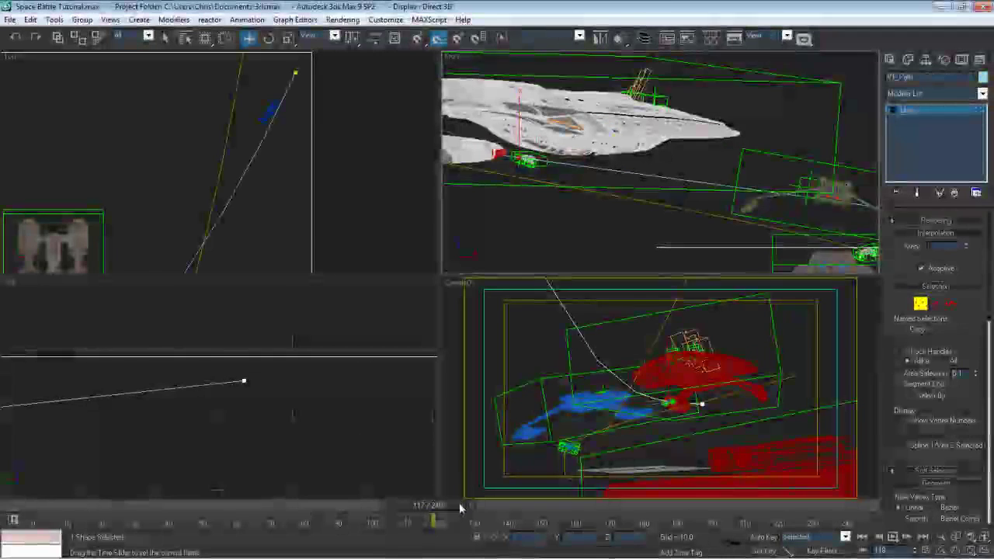
Scrub to frame 150 and examine the fighter's clearance from the surrounding ships in the Front, Top and Left views
drag(459, 506, 564, 480)
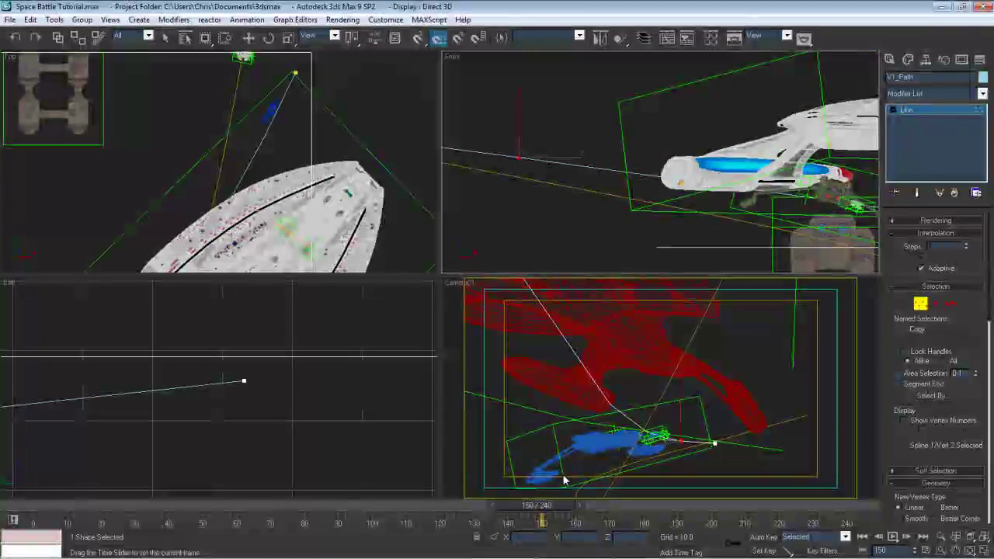
key(w)
scroll(694, 187, up, 5)
middle_drag(703, 192, 557, 146)
scroll(694, 187, up, 4)
middle_drag(309, 121, 337, 57)
scroll(276, 138, down, 6)
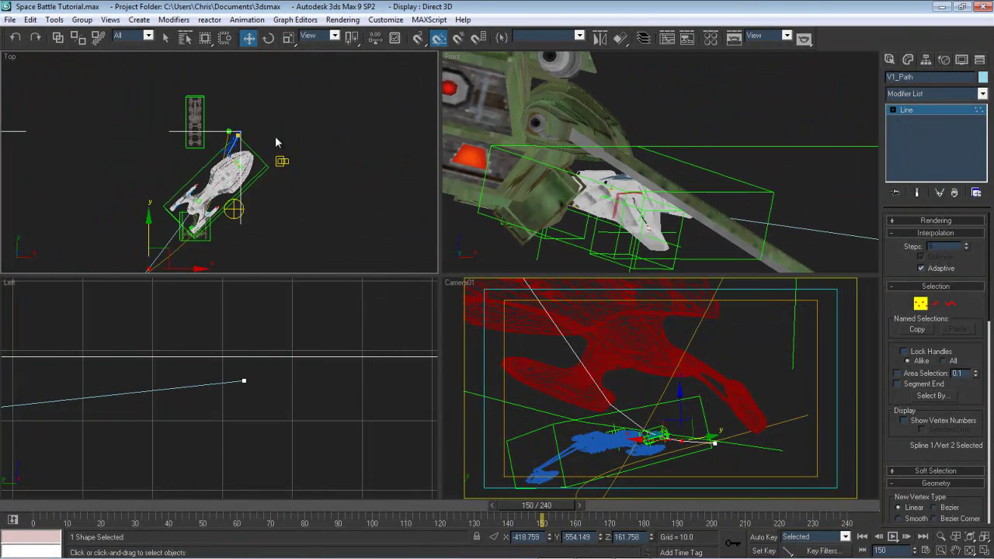
middle_drag(277, 138, 354, 139)
scroll(299, 96, up, 3)
middle_click(276, 383)
scroll(276, 382, down, 4)
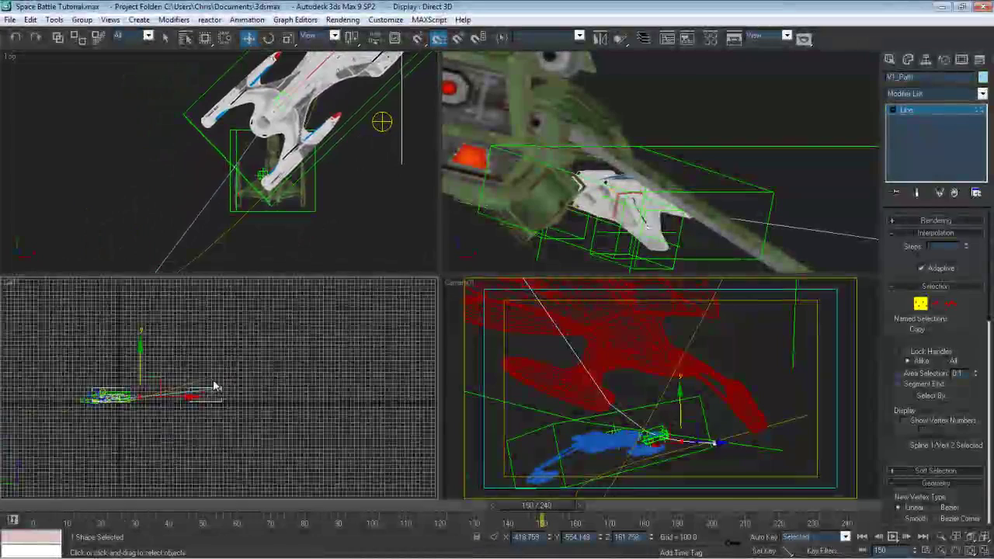
scroll(286, 371, up, 6)
scroll(262, 399, up, 4)
middle_drag(262, 400, 349, 375)
scroll(369, 378, down, 2)
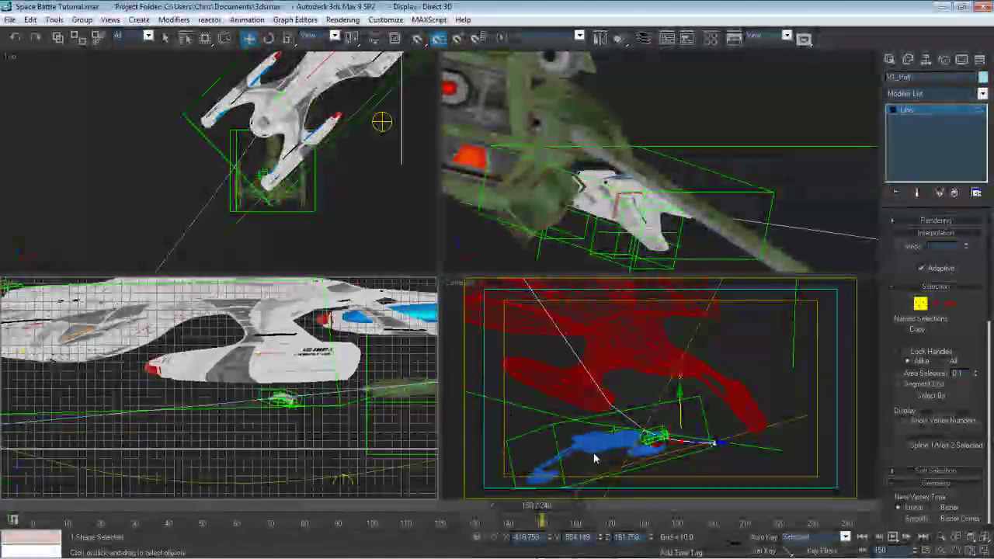
Scrub to frame 180 and leave vertex editing on V1_Path
drag(549, 505, 657, 471)
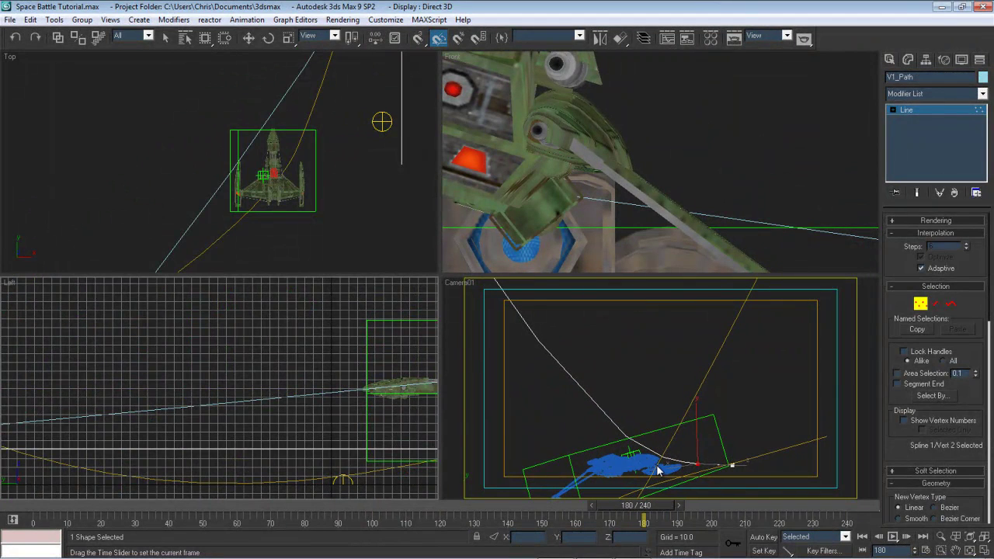
key(w)
click(920, 303)
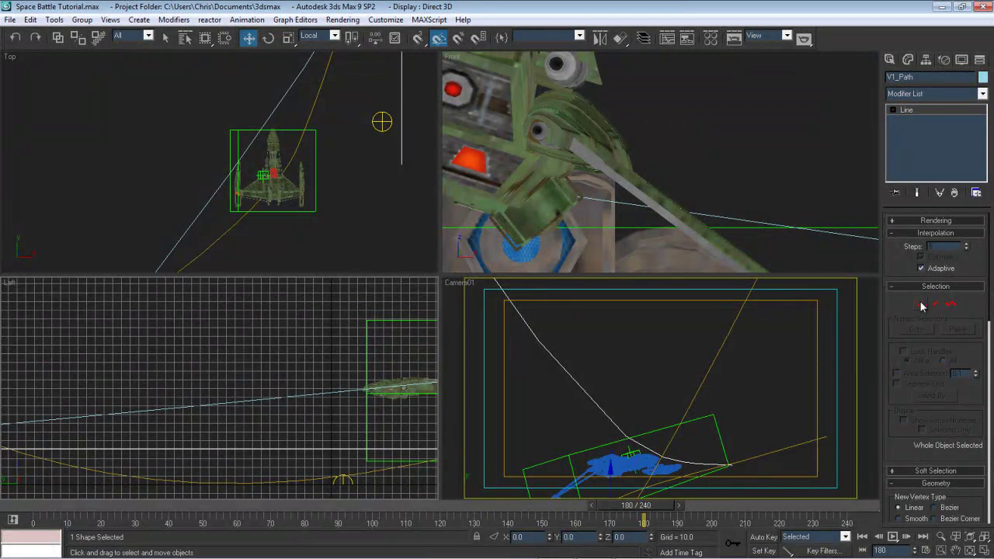
Unhide Klingon_Raptor_Master together with Raptor Cruiser, Raptor_Lsr_01 and Raptor_Lsr_02
right_click(778, 386)
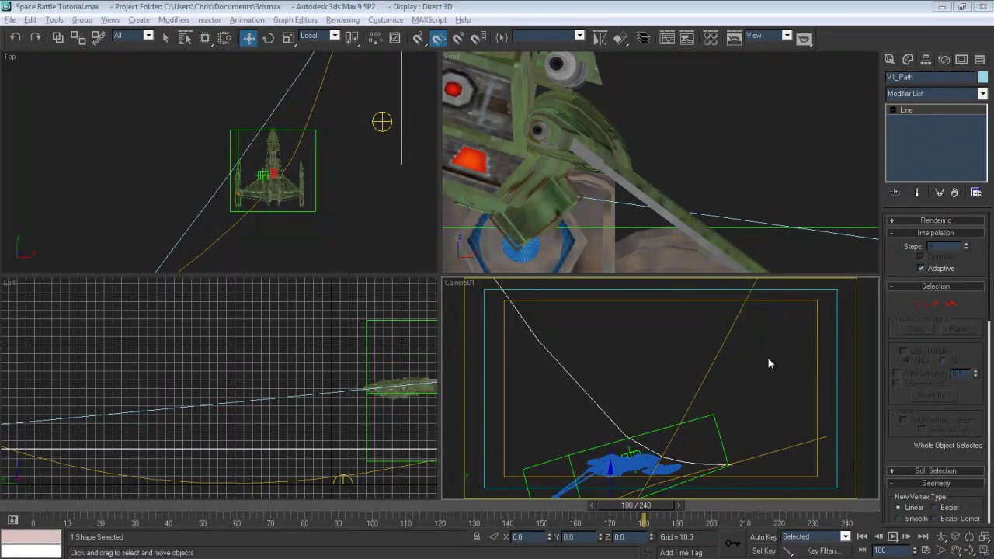
right_click(768, 361)
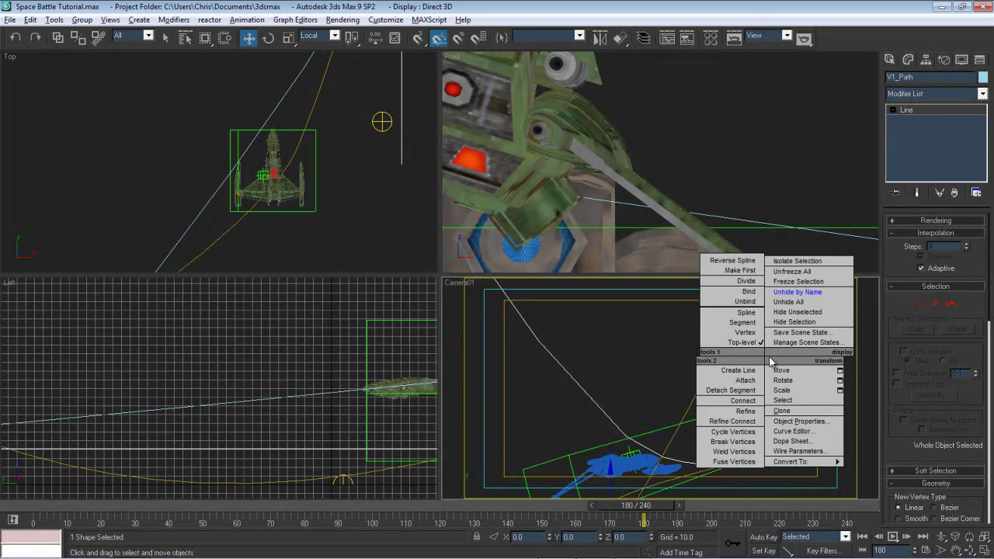
click(796, 291)
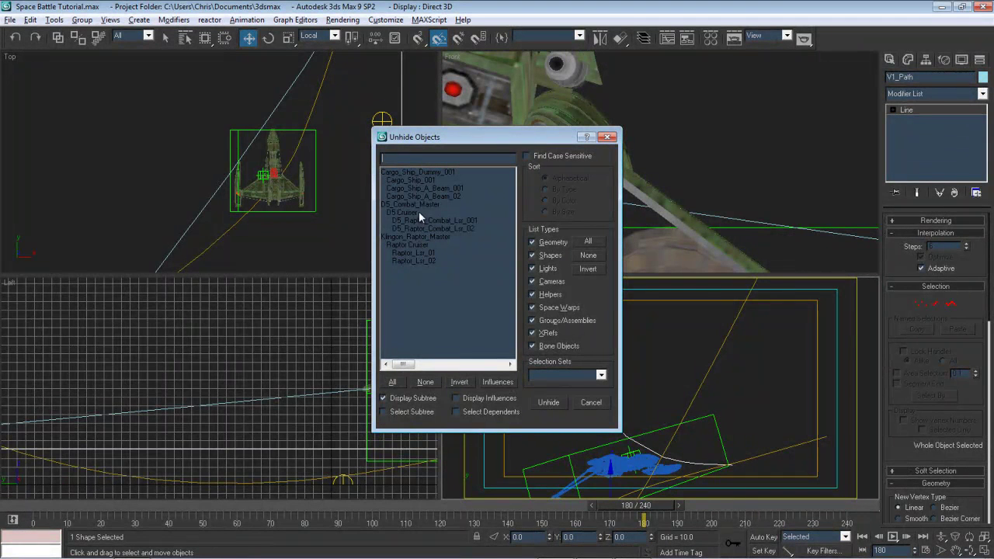
drag(417, 232, 422, 274)
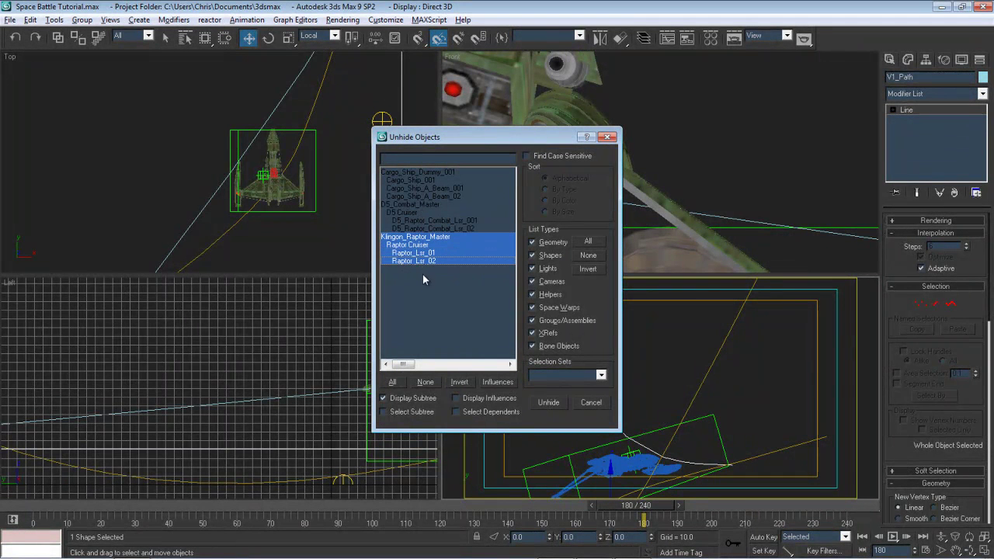
click(549, 403)
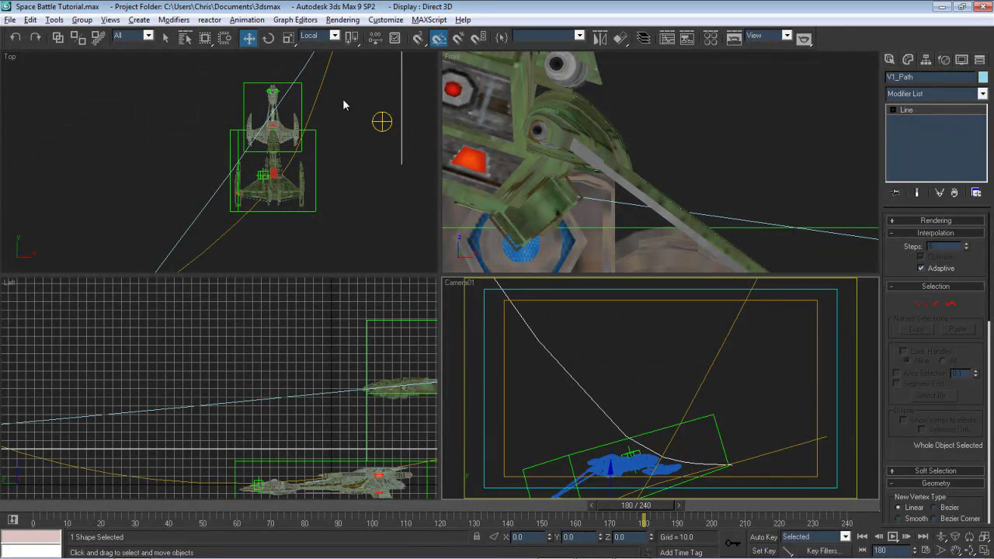
Shift Klingon_Raptor_Master sideways along X from the other Klingon ship and raise it well above that ship
click(301, 103)
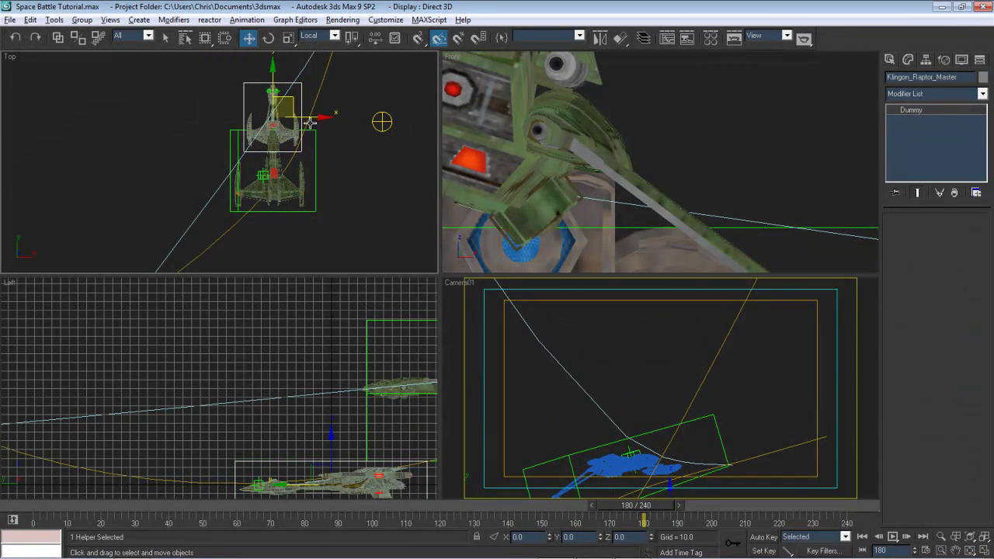
drag(314, 116, 240, 109)
drag(654, 537, 646, 209)
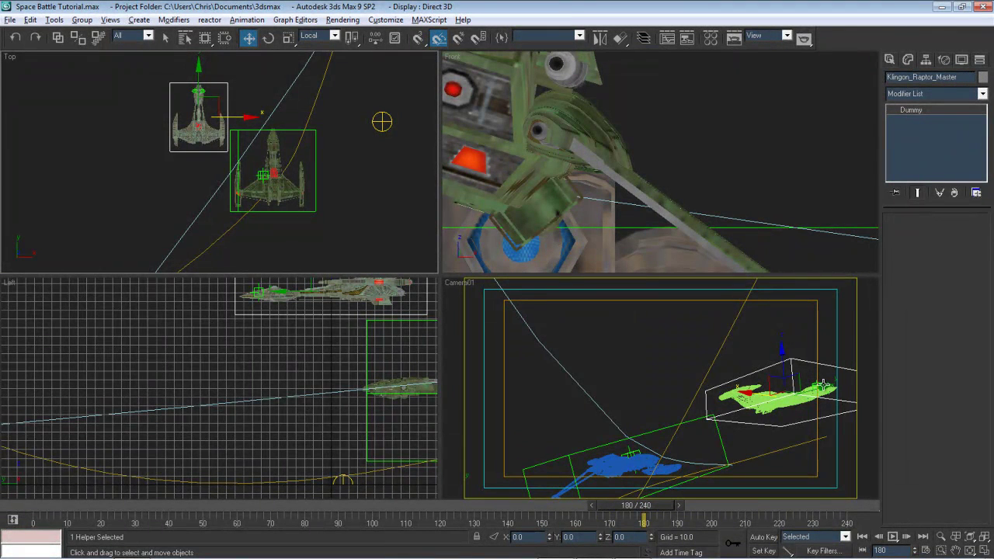
Rotate Klingon_Raptor_Master about its local axes in the camera view so it banks and pitches at an angle
click(275, 40)
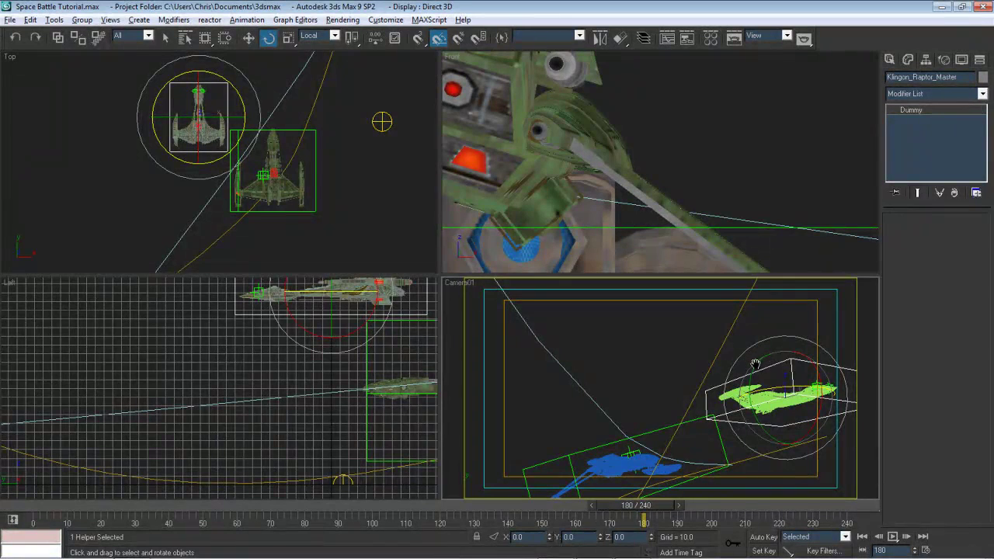
drag(752, 373, 772, 422)
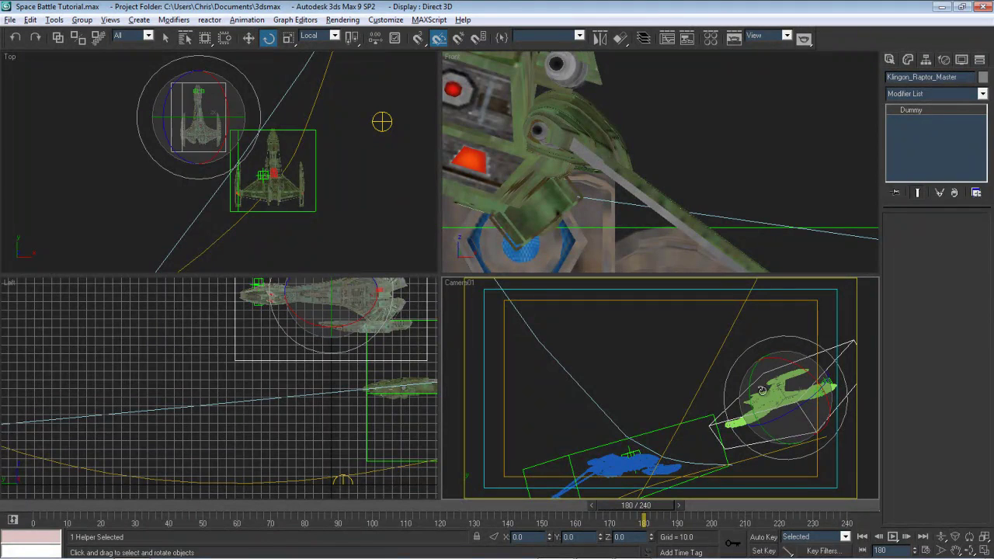
drag(772, 423, 747, 380)
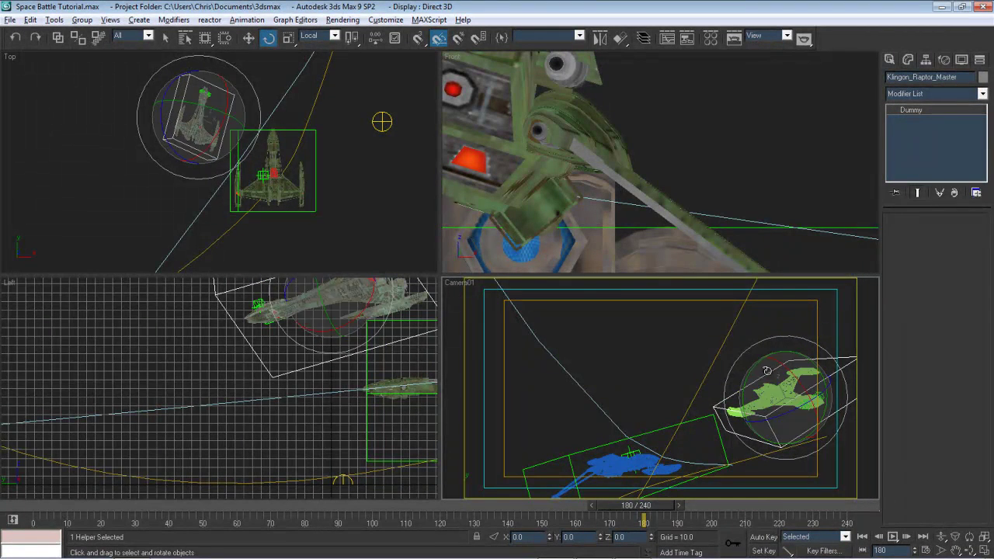
Using World coordinates, move Klingon_Raptor_Master behind the other Klingon ship to about X 53, Y -456, Z 402
click(249, 37)
click(311, 36)
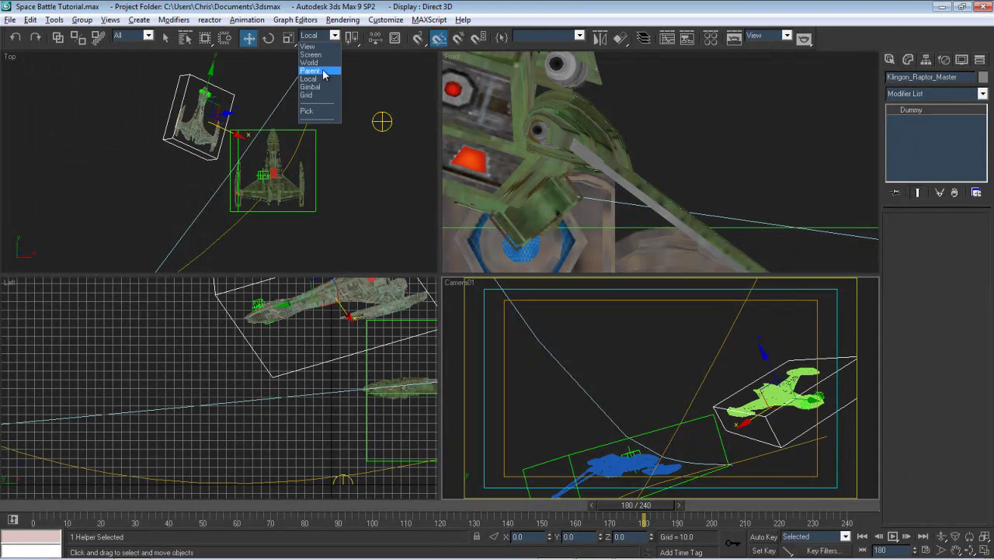
click(310, 62)
drag(210, 98, 254, 239)
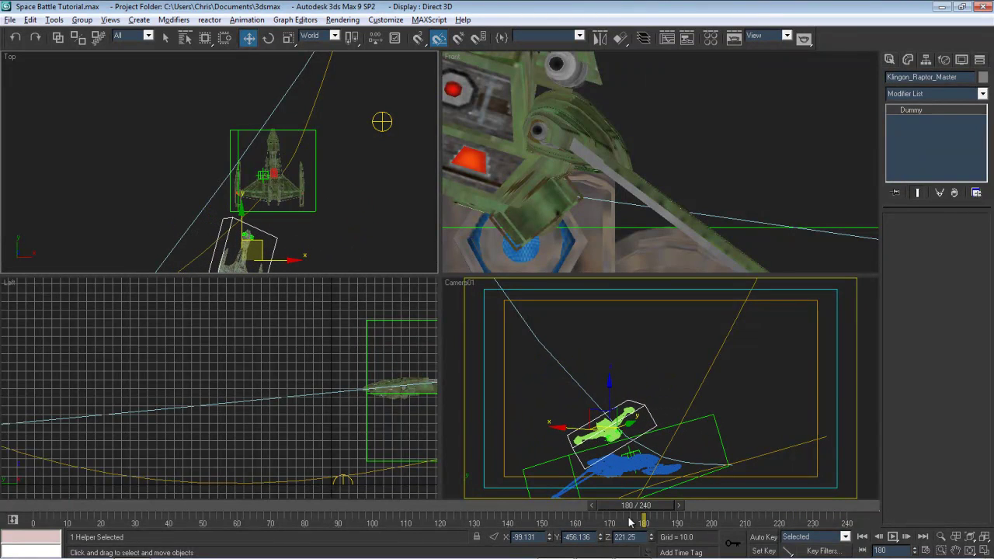
drag(652, 538, 600, 515)
drag(549, 538, 511, 398)
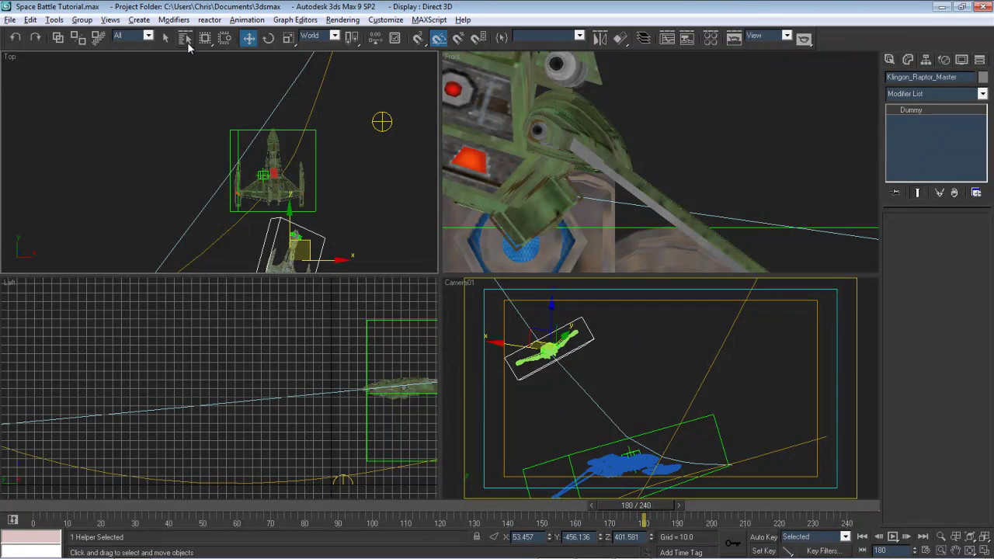
Rotate Klingon_Raptor_Master further about its local axes from the Top view so its wings show more in the camera view
click(268, 39)
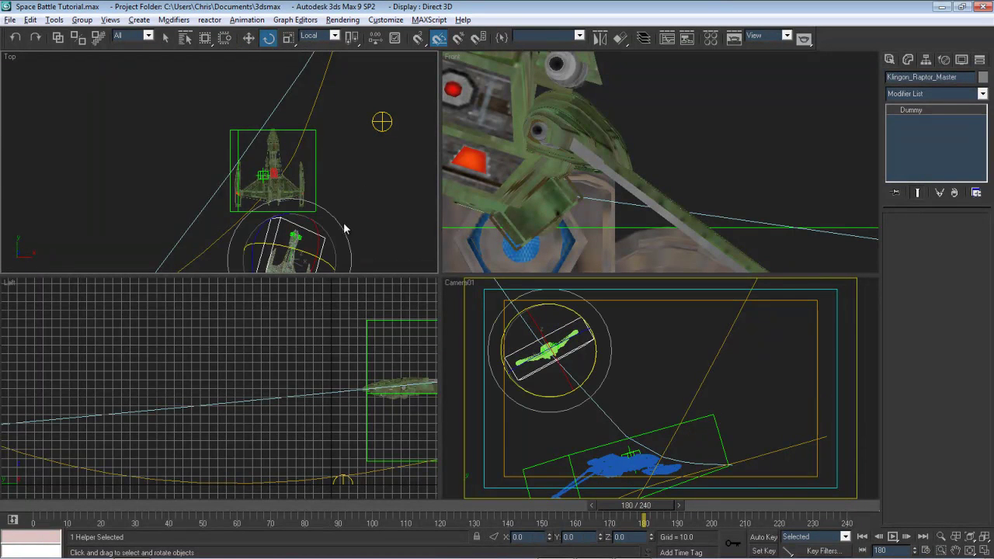
middle_drag(298, 178, 257, 100)
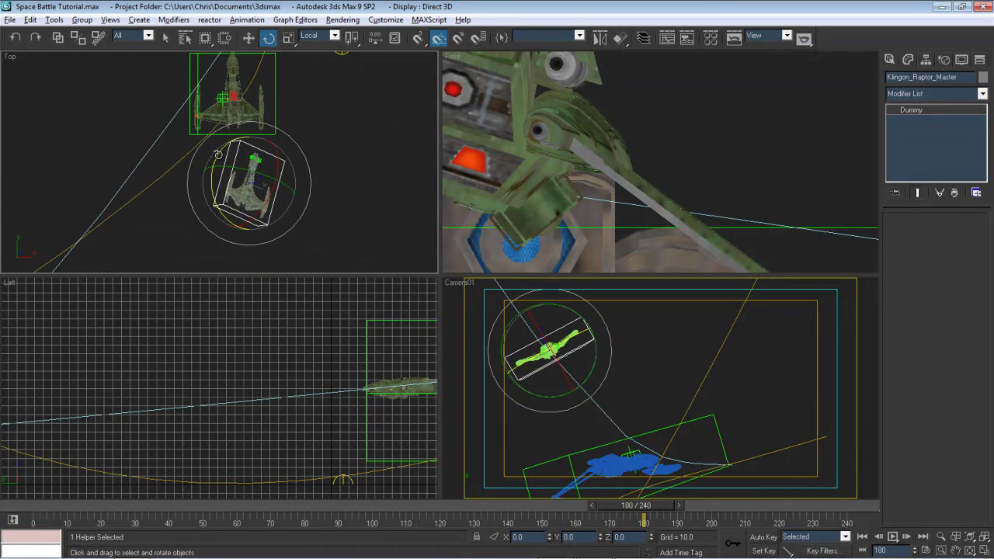
drag(219, 155, 277, 149)
right_click(250, 165)
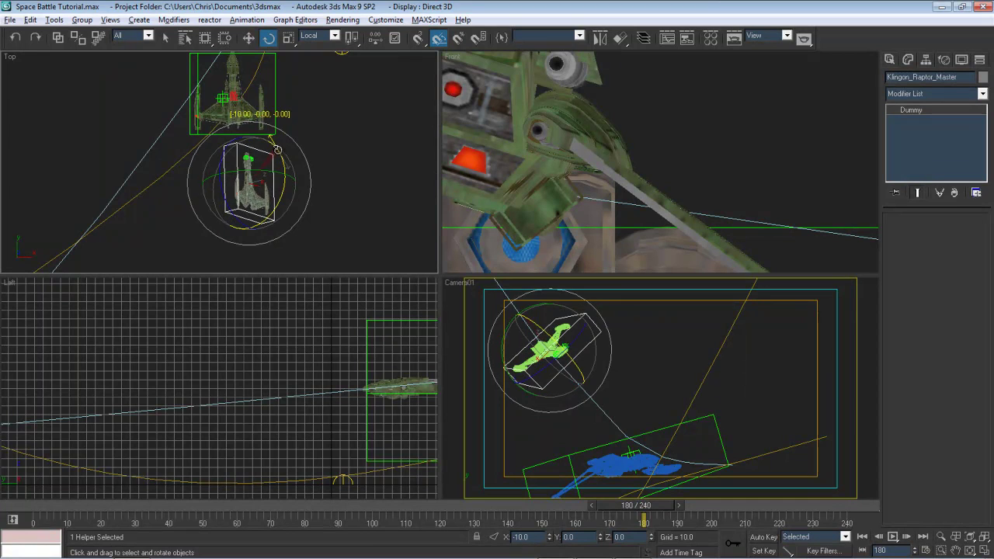
right_click(277, 147)
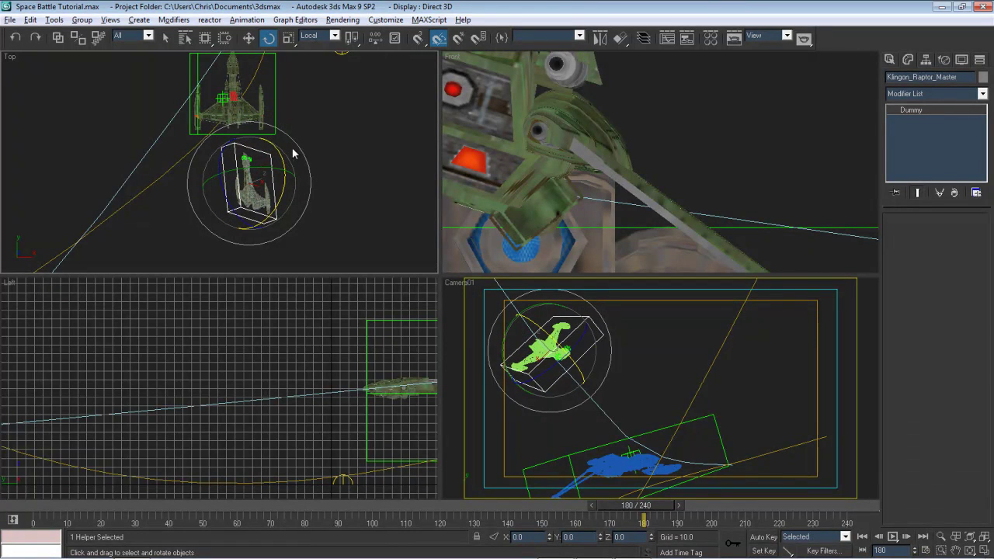
Return to the Move tool for Klingon_Raptor_Master and set its reference coordinate system to Local
click(334, 35)
click(309, 68)
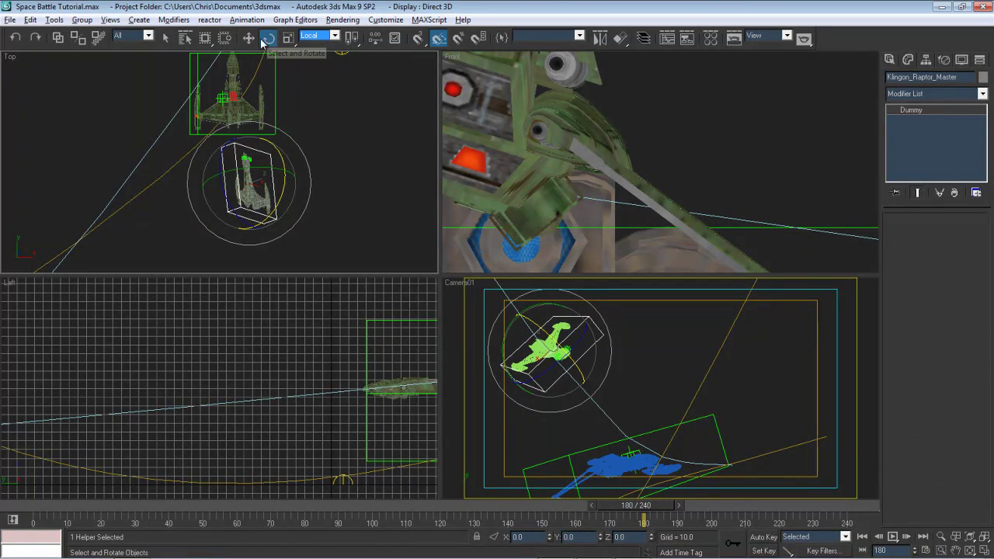
key(w)
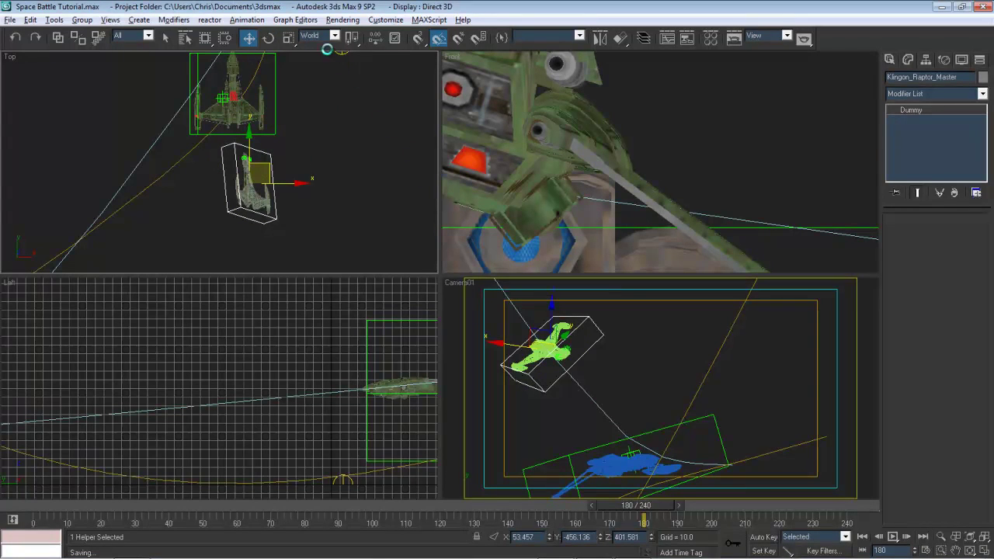
click(334, 35)
click(338, 86)
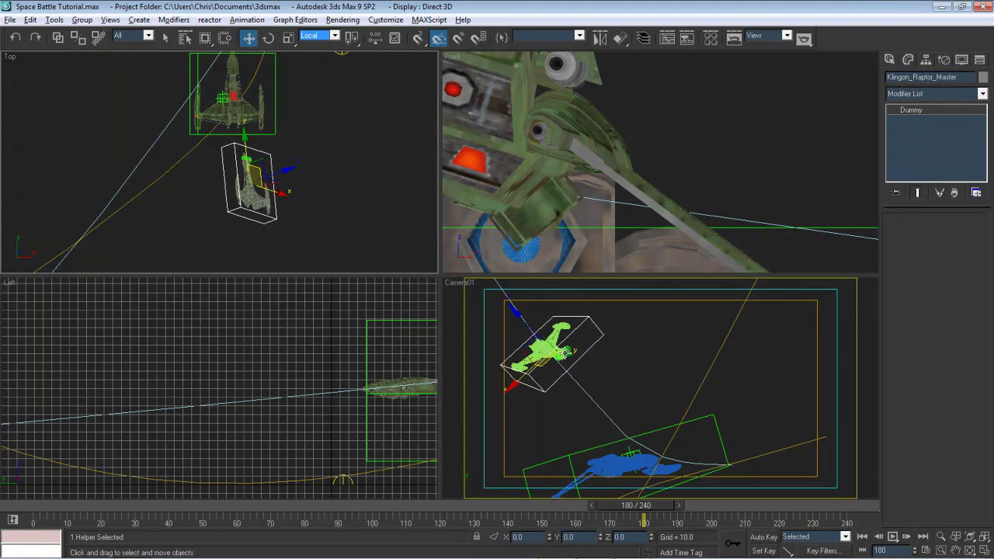
Move Klingon_Raptor_Master back along its local Y axis until it leaves the camera view at frame 180, and scrub the animation to check
click(566, 353)
drag(565, 352, 484, 323)
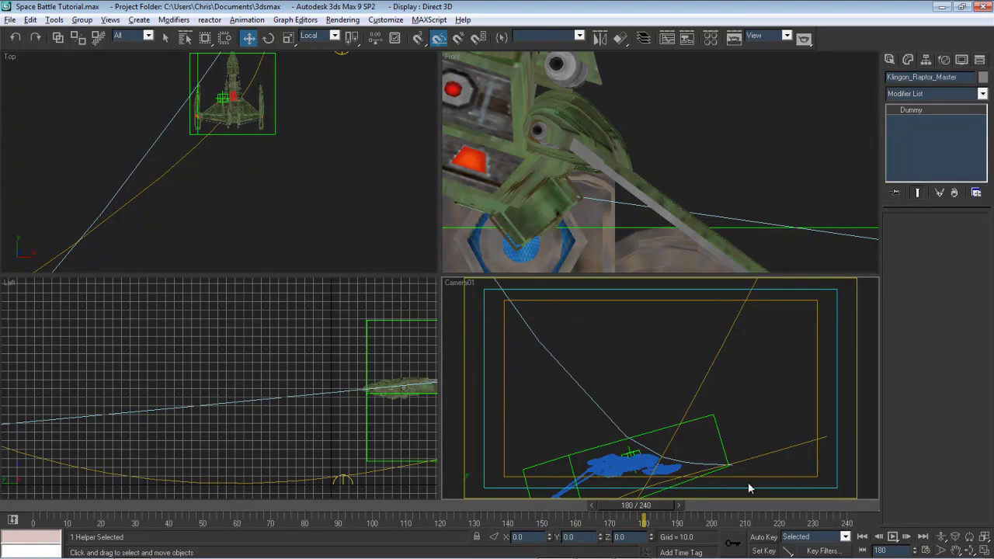
drag(629, 508, 381, 523)
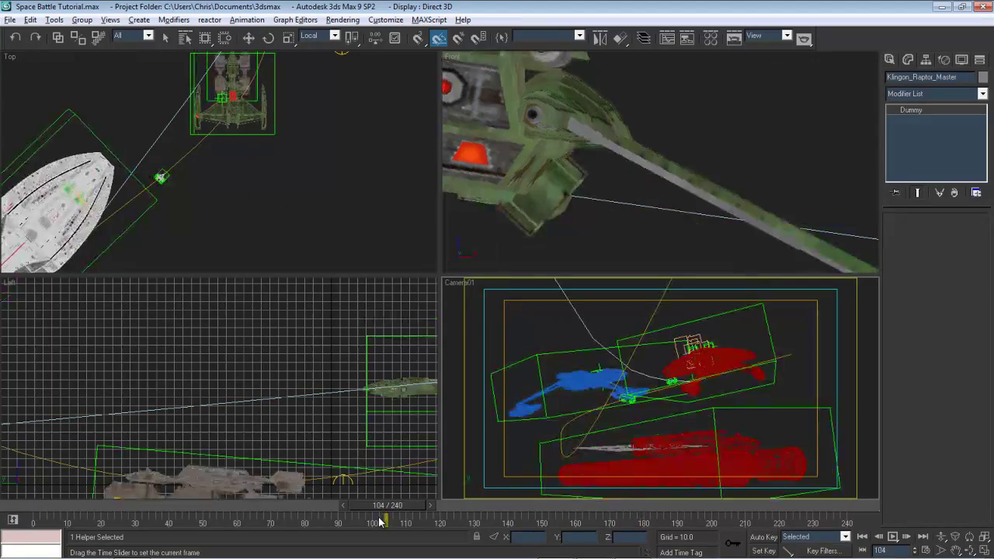
drag(104, 516, 732, 476)
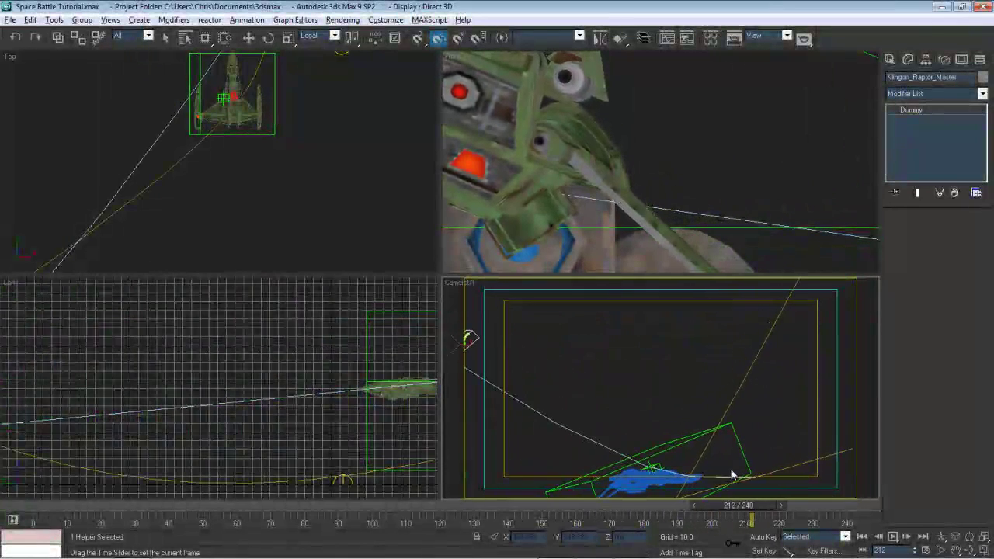
Turn on Auto Key, set a key for Klingon_Raptor_Master at frame 180, and go to frame 240
drag(541, 482, 630, 518)
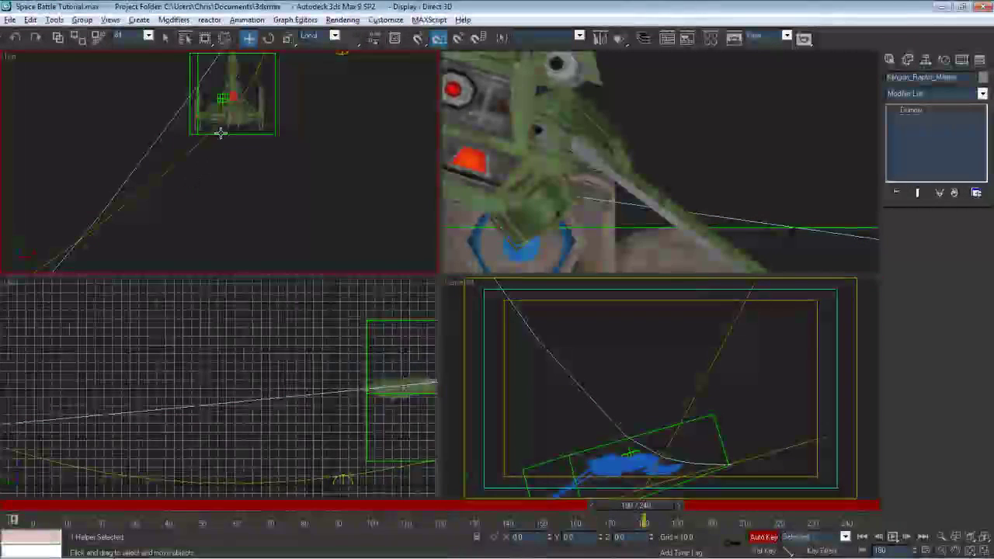
scroll(225, 132, down, 4)
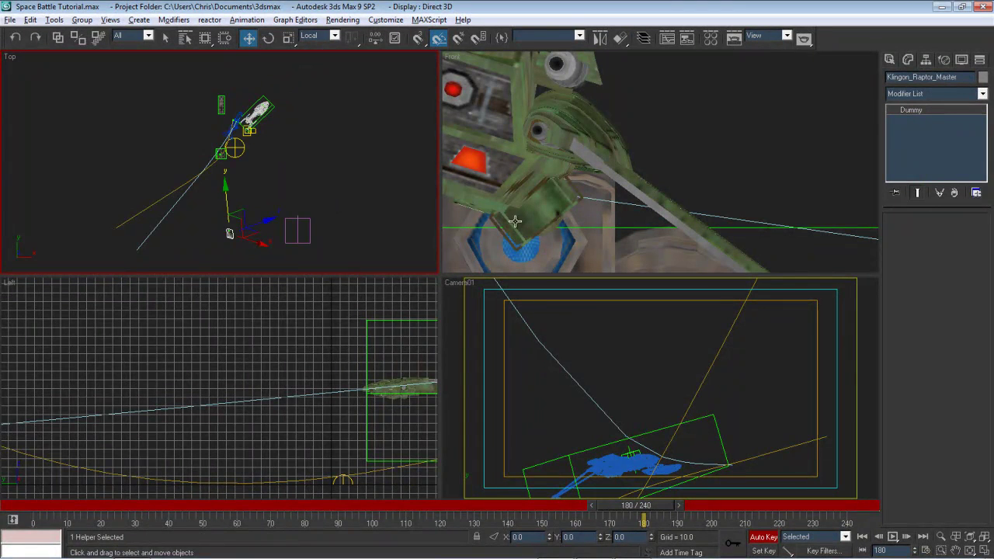
click(764, 551)
click(775, 537)
drag(654, 509, 871, 503)
key(w)
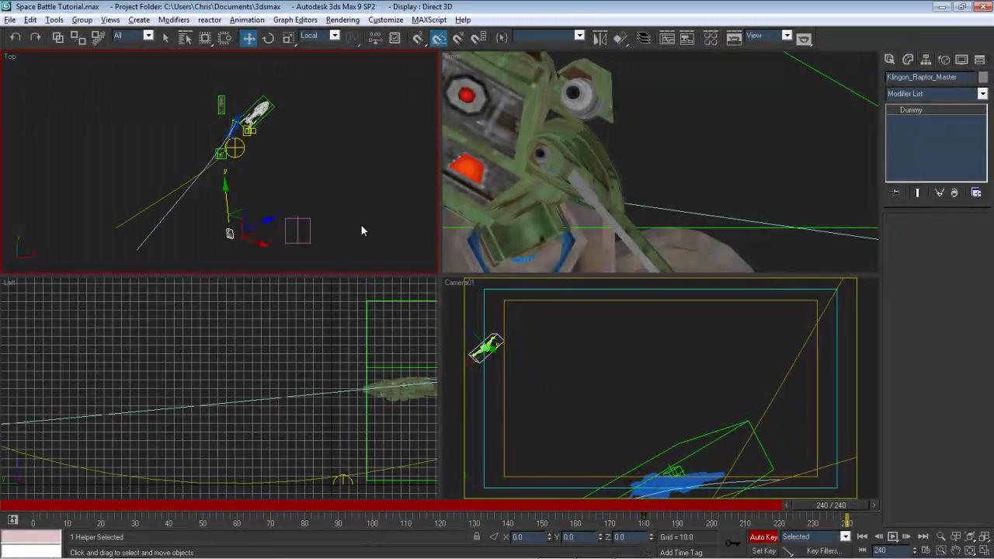
At frame 210, move Klingon_Raptor_Master forward along its local axis into the camera view, and scrub to check the fly-in
middle_drag(258, 184, 242, 153)
scroll(247, 177, up, 3)
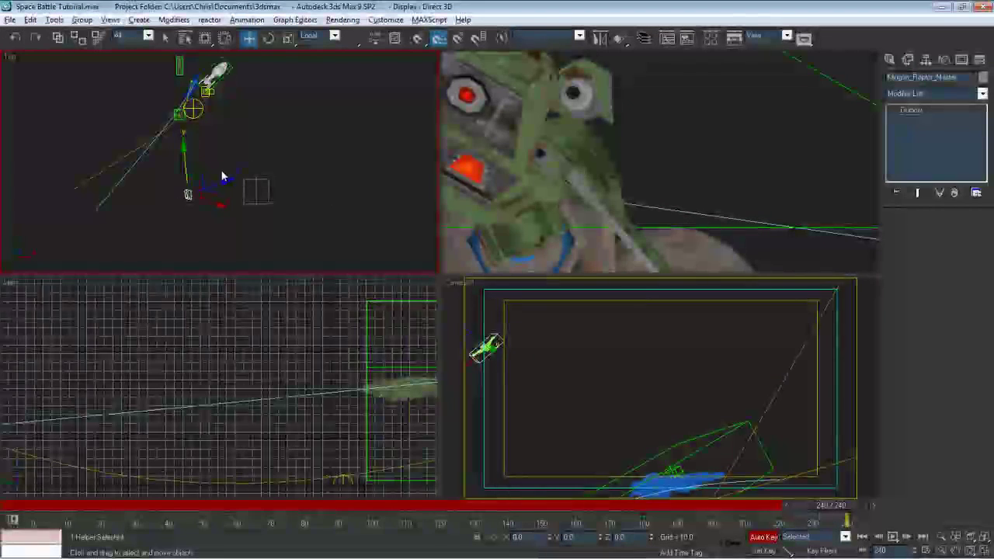
scroll(608, 145, down, 10)
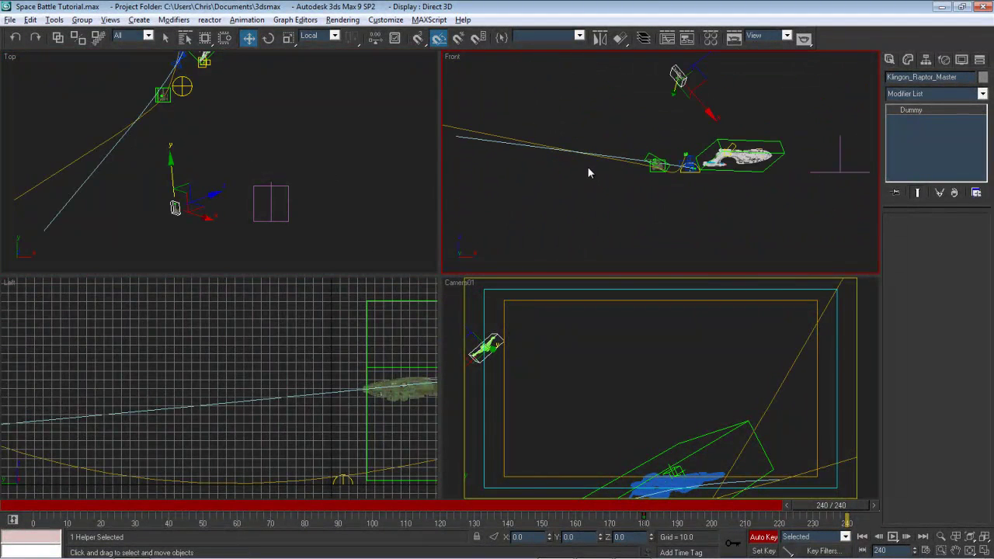
scroll(218, 366, down, 5)
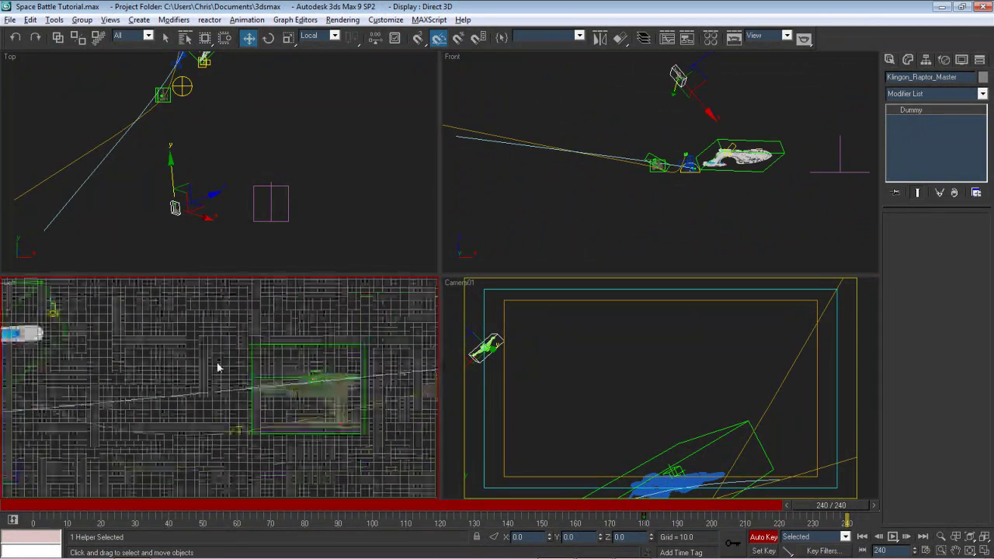
middle_drag(304, 174, 292, 169)
scroll(262, 151, up, 3)
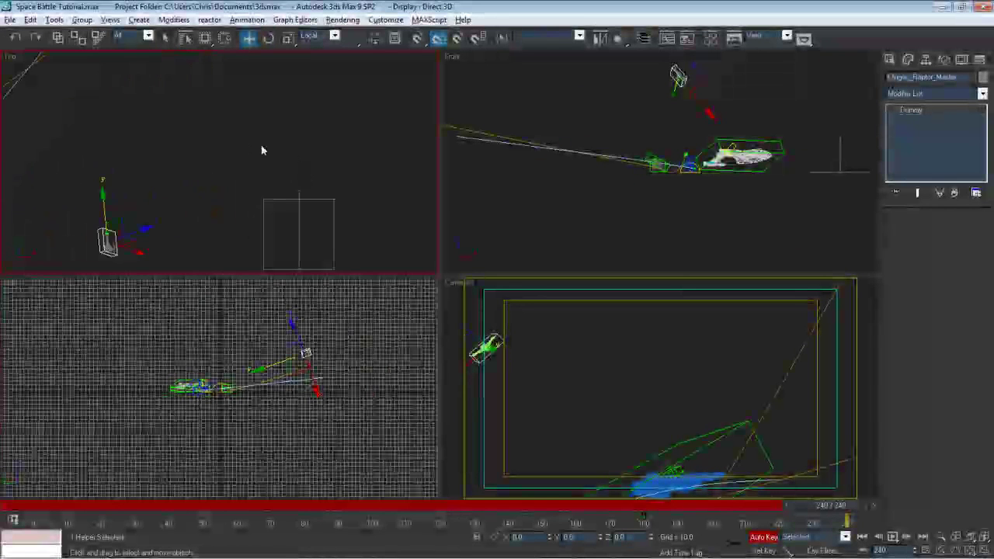
scroll(311, 199, down, 3)
scroll(274, 150, up, 3)
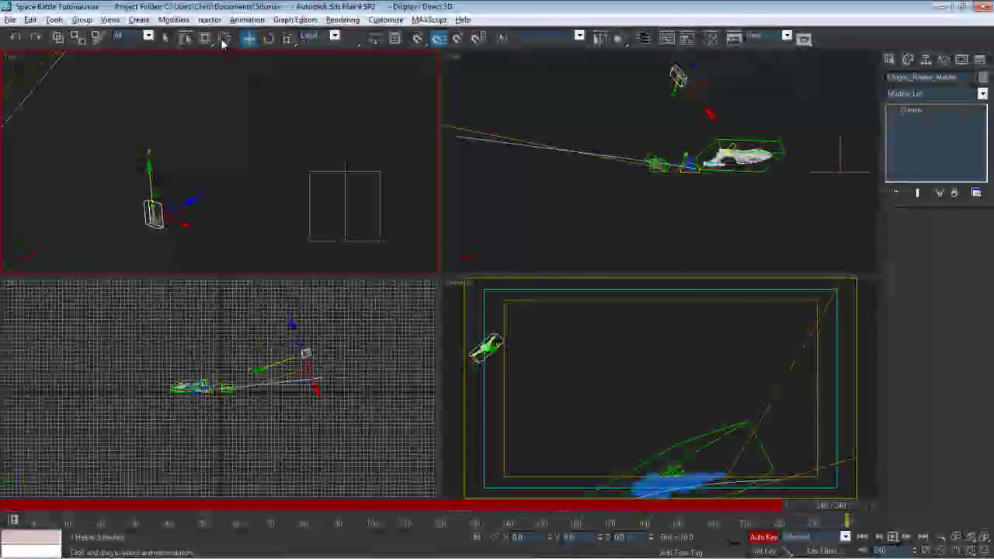
click(271, 40)
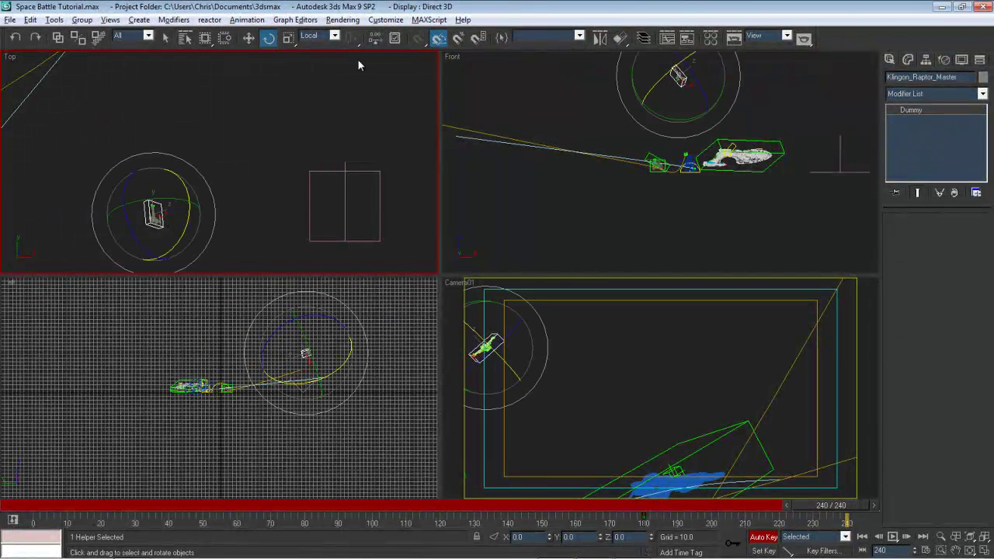
click(249, 38)
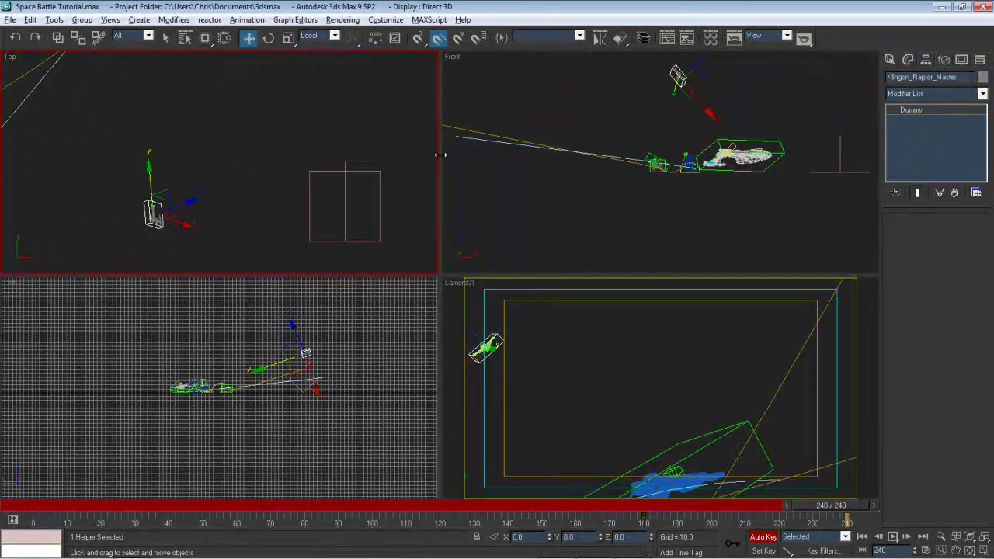
drag(829, 506, 728, 506)
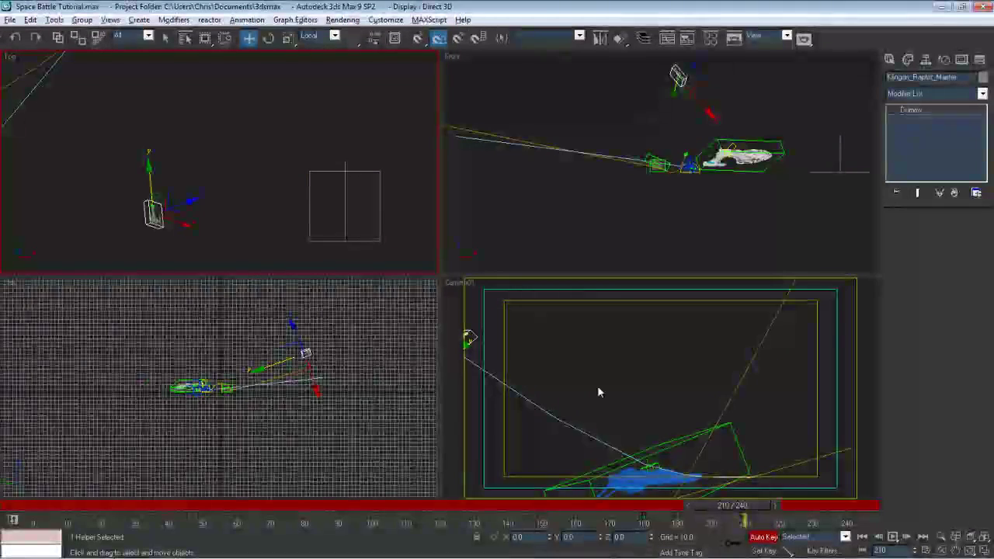
drag(602, 540, 532, 267)
drag(614, 506, 732, 484)
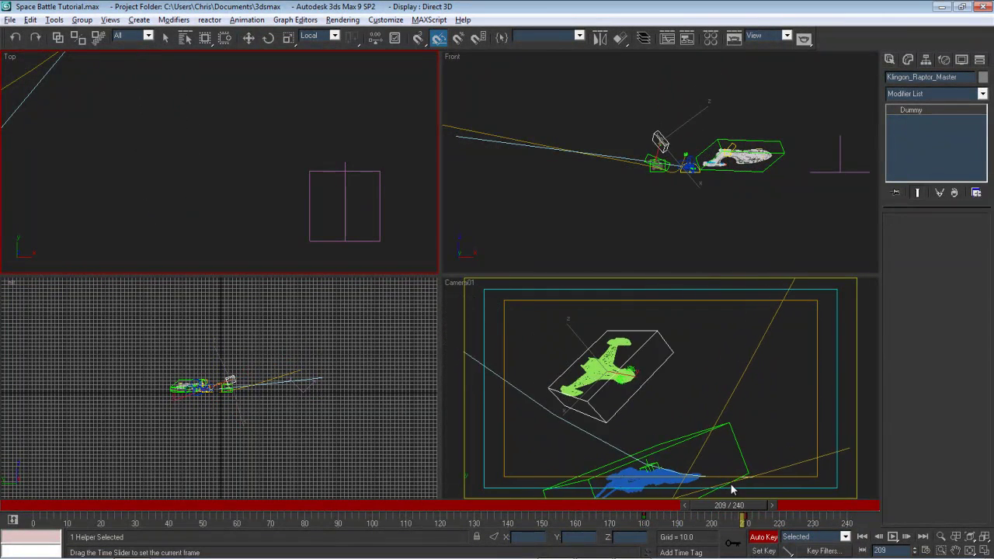
Rotate Klingon_Raptor_Master about its local axes at frame 210 so it banks as it flies in, and preview the turn
key(w)
click(268, 38)
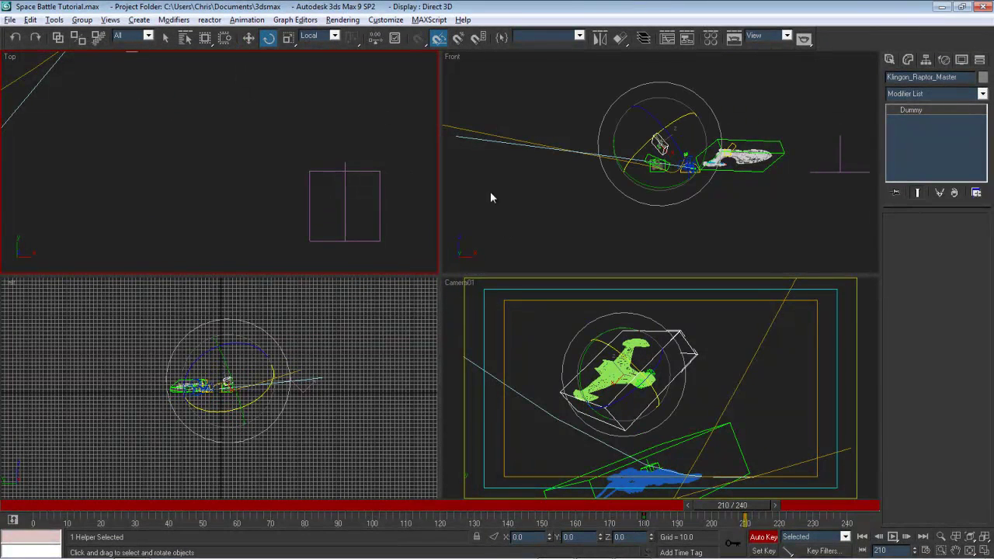
drag(616, 352, 602, 343)
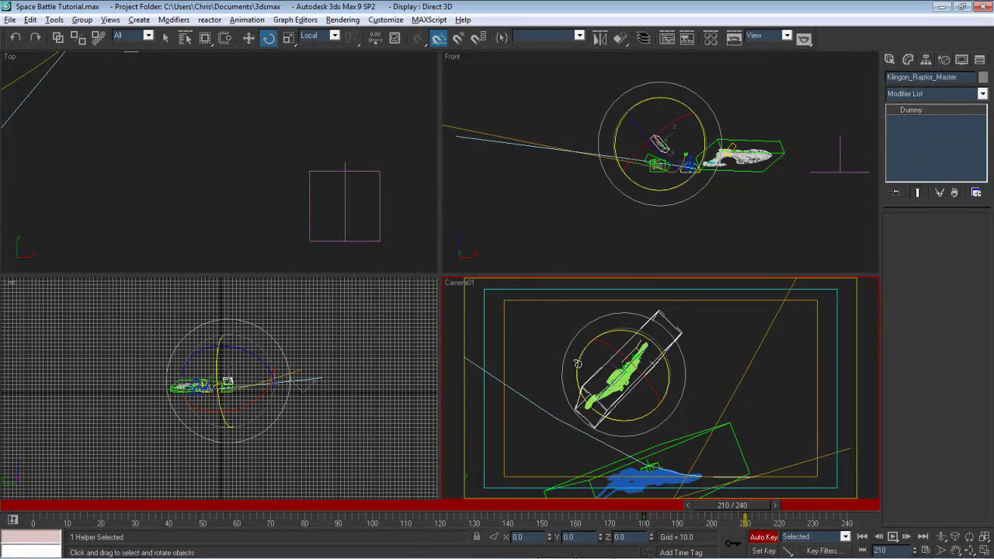
drag(577, 363, 598, 372)
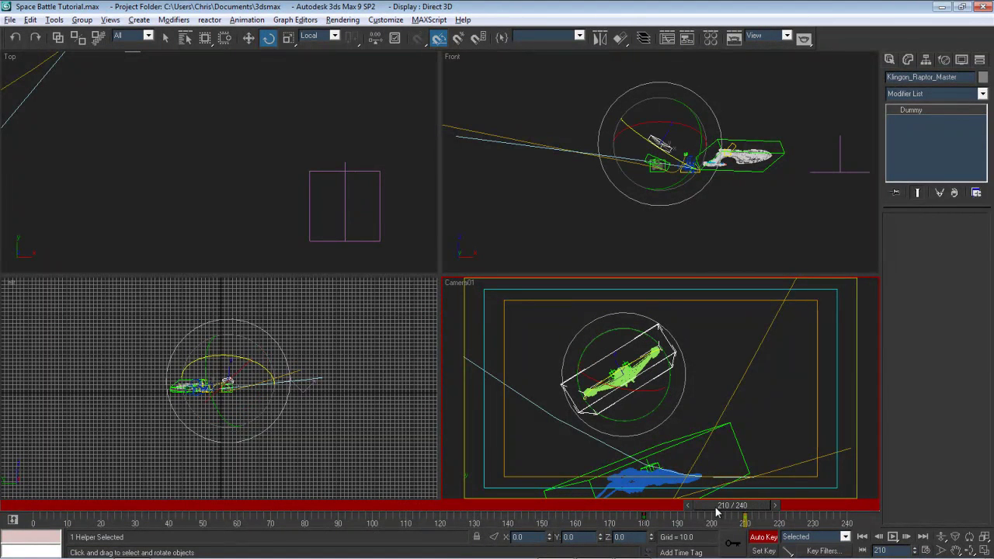
drag(717, 506, 690, 507)
drag(576, 513, 717, 510)
Refine the raptor's frame 210 rotation about its local axes so its wings face the camera more
key(e)
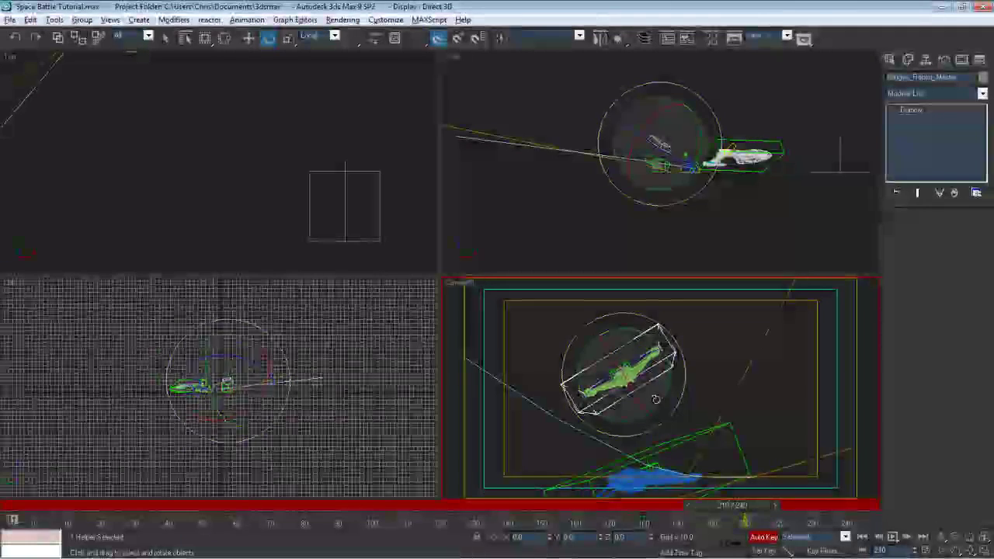
drag(654, 399, 631, 393)
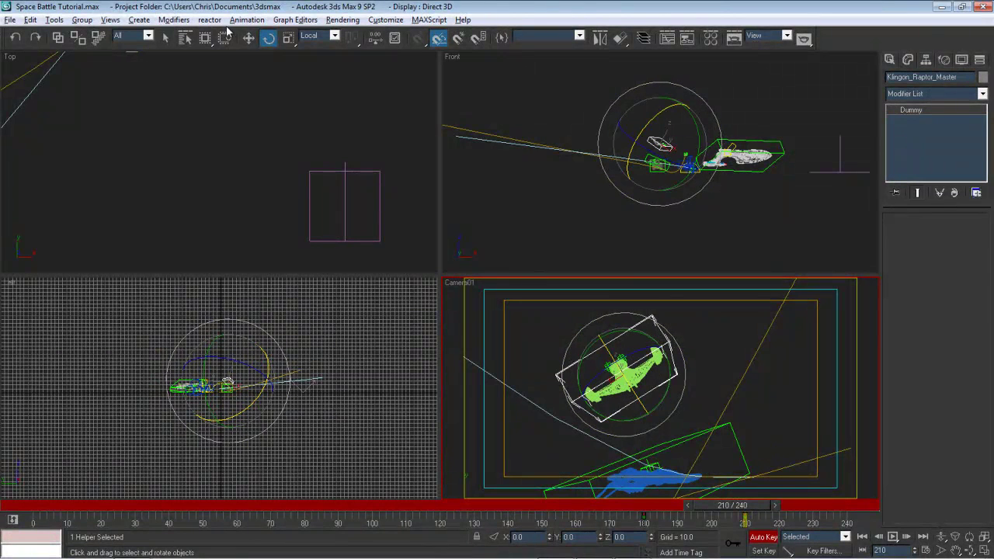
click(249, 38)
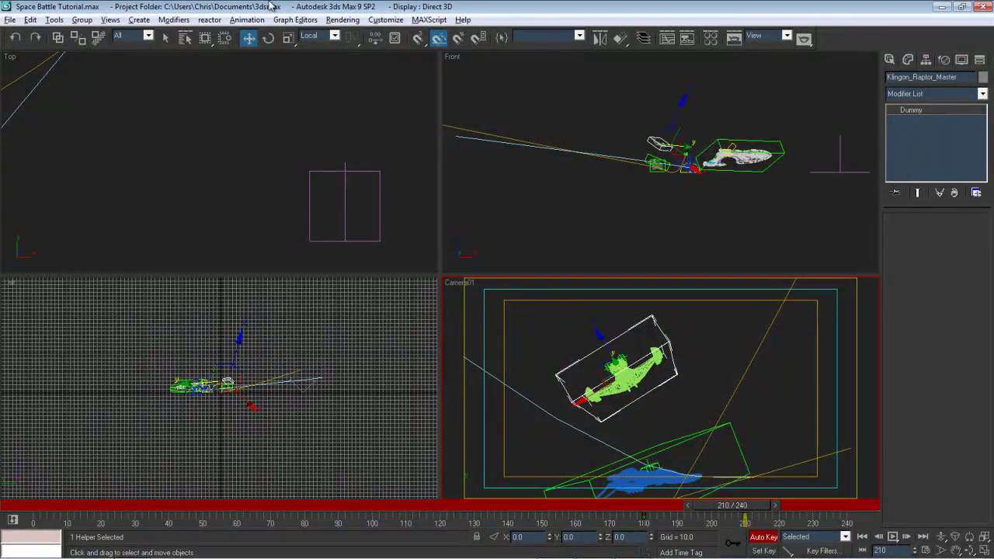
click(268, 39)
drag(604, 415, 599, 409)
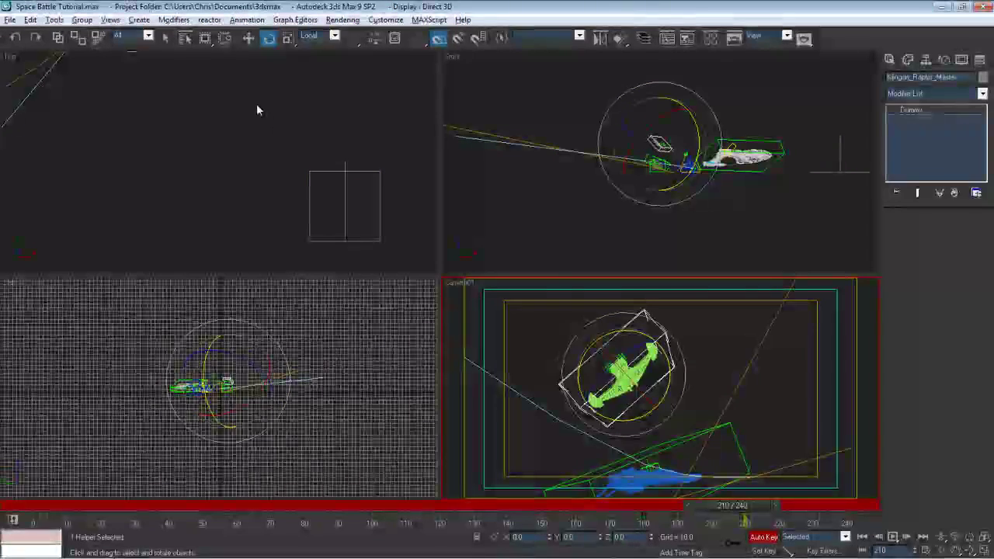
Reselect Klingon_Raptor_Master, shift it slightly closer to the blue ship in the camera view at frame 210, and preview the motion
click(249, 38)
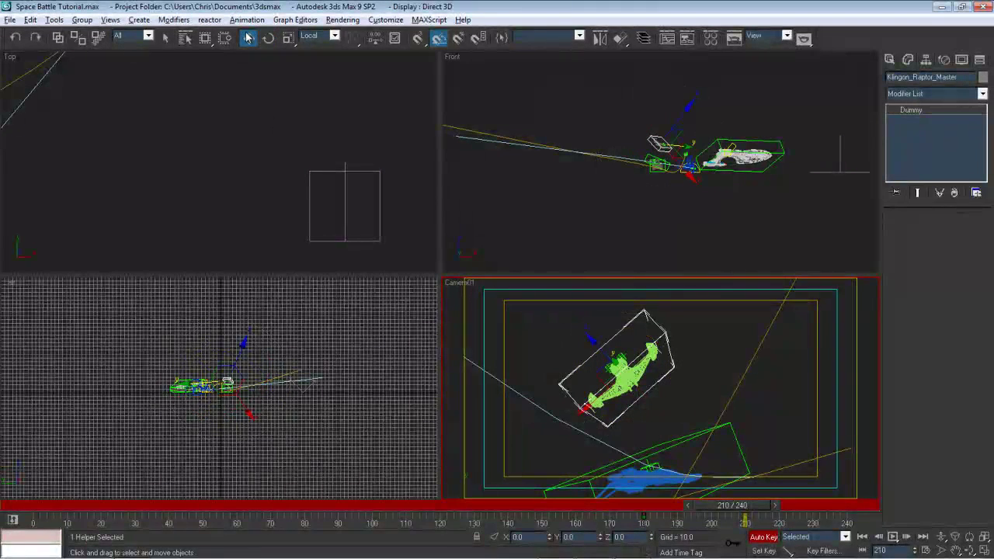
click(597, 349)
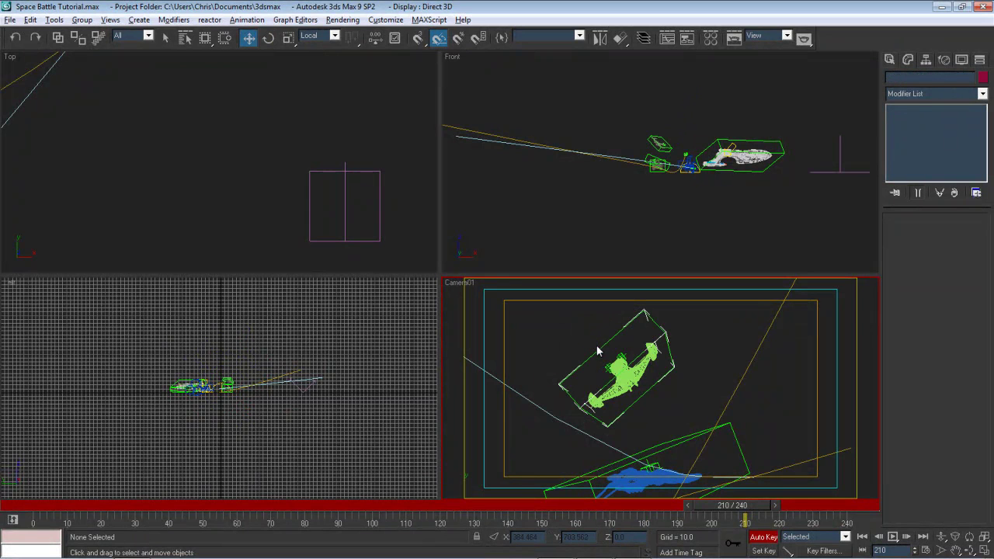
drag(597, 347, 610, 359)
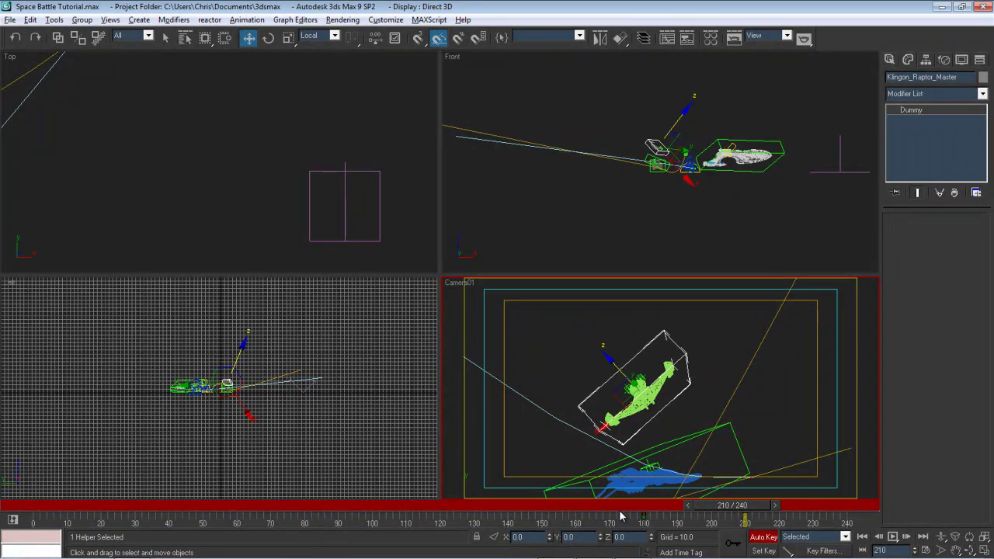
drag(621, 506, 730, 506)
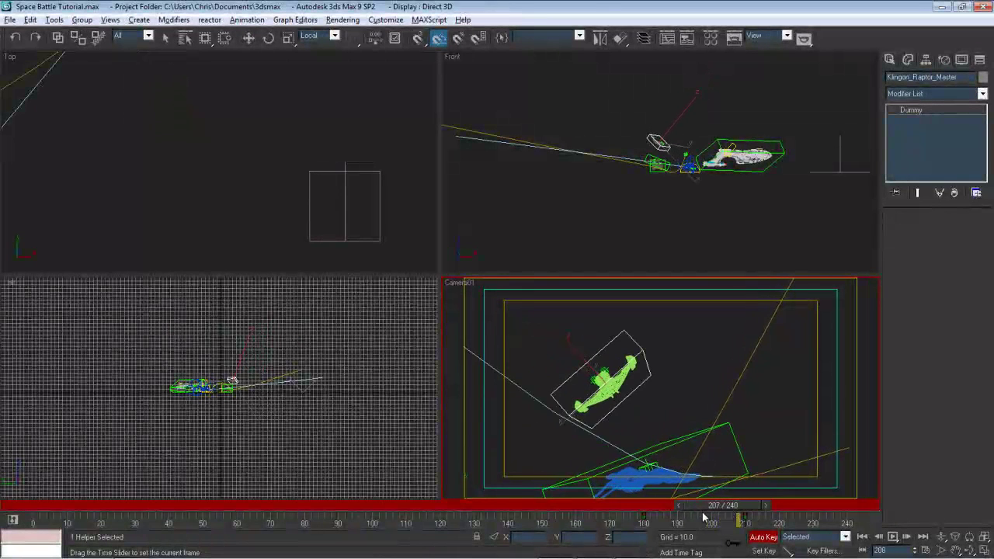
At frame 194, rotate Klingon_Raptor_Master about its local axes, including about -10° around its local Y axis
drag(642, 520, 685, 524)
key(w)
key(e)
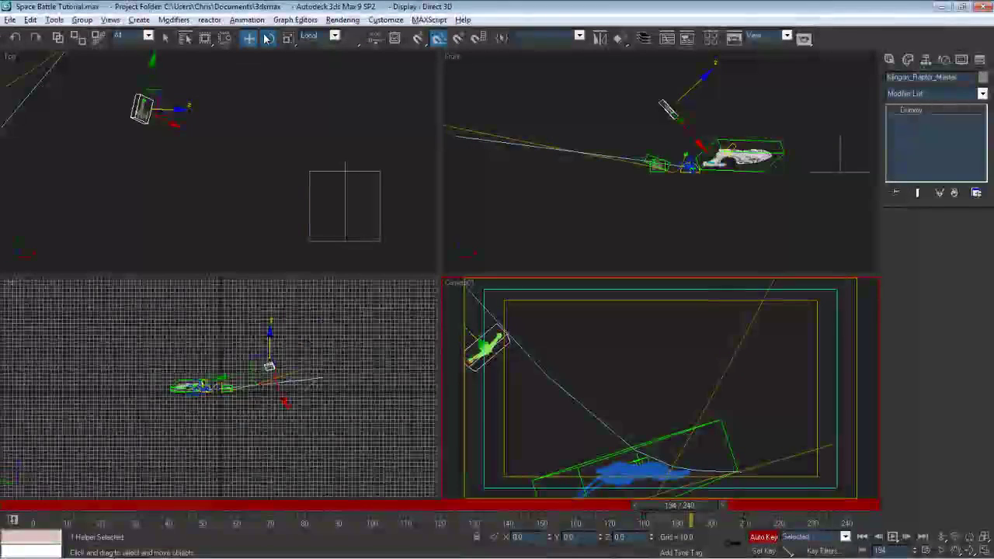
mouse_move(487, 351)
mouse_down()
mouse_move(496, 356)
mouse_move(501, 343)
mouse_up()
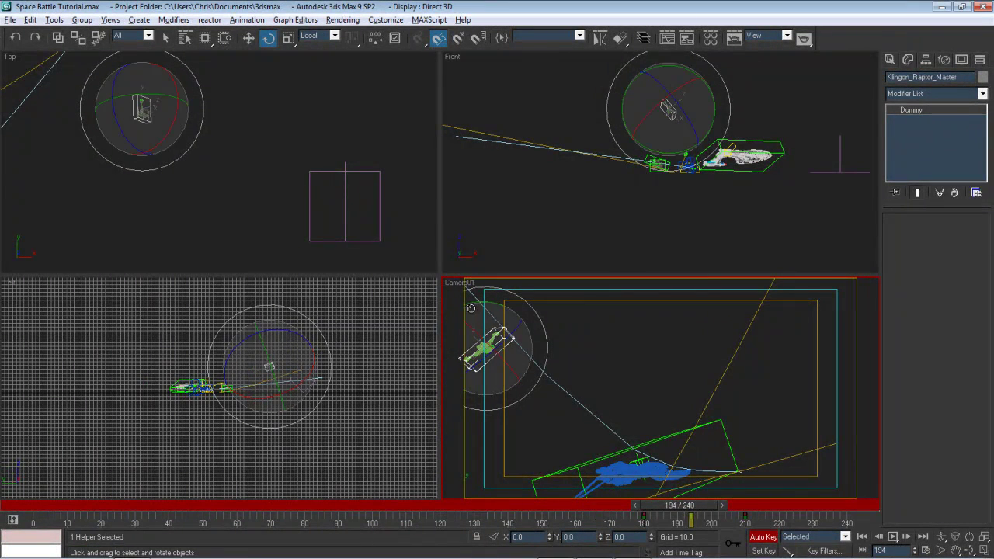
drag(466, 303, 475, 300)
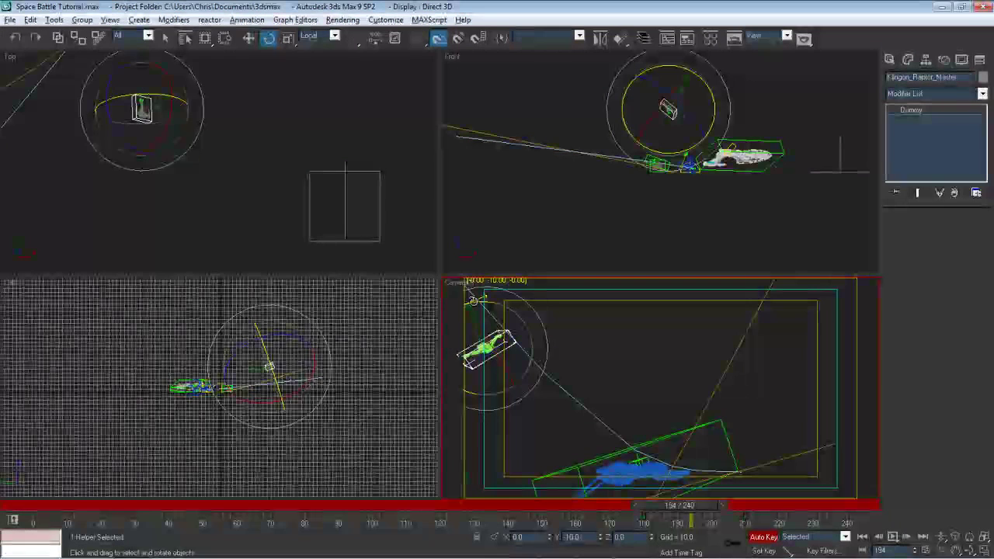
At frame 240, move Klingon_Raptor_Master forward about 737 units along its local Y axis so it flies out of the camera view
drag(690, 513, 855, 508)
key(e)
click(247, 41)
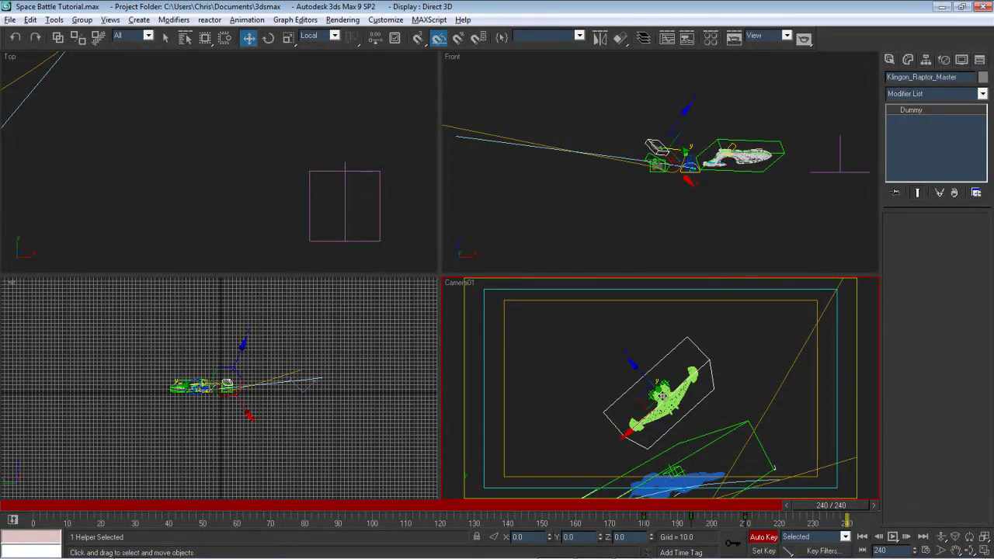
drag(662, 396, 492, 2)
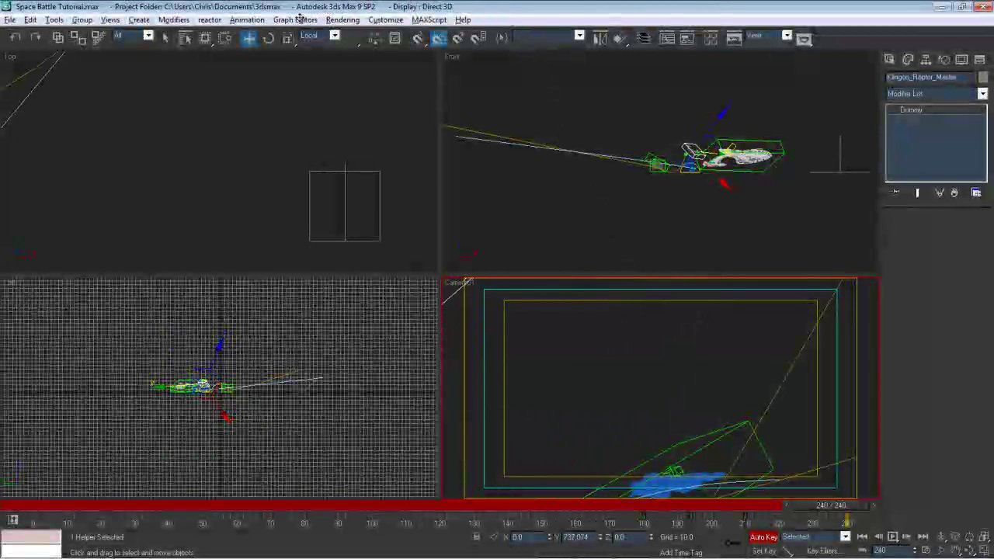
drag(299, 18, 233, 30)
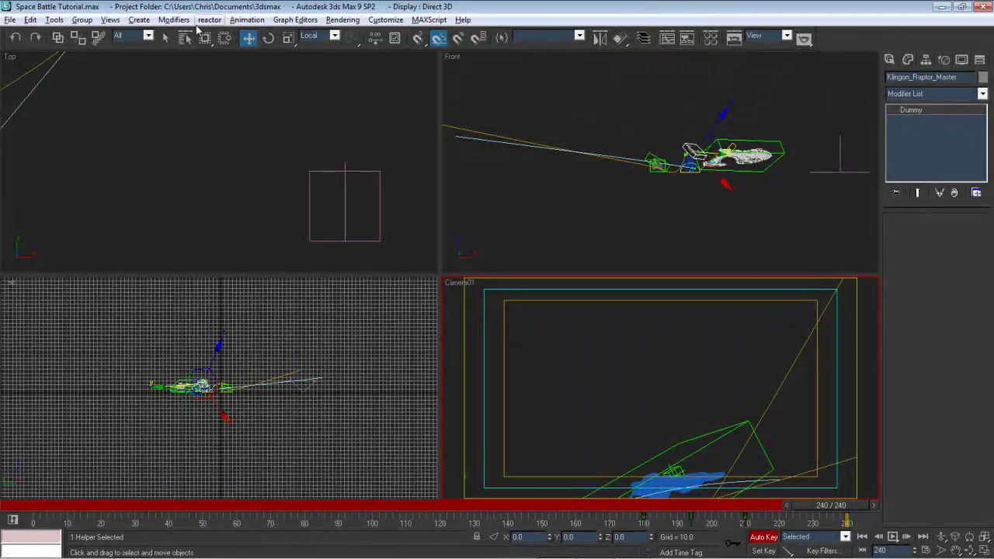
Set the tangents of Klingon_Raptor_Master's selected animation keys to Smooth in the curve editor and scrub the timeline to check the motion
drag(839, 509, 763, 497)
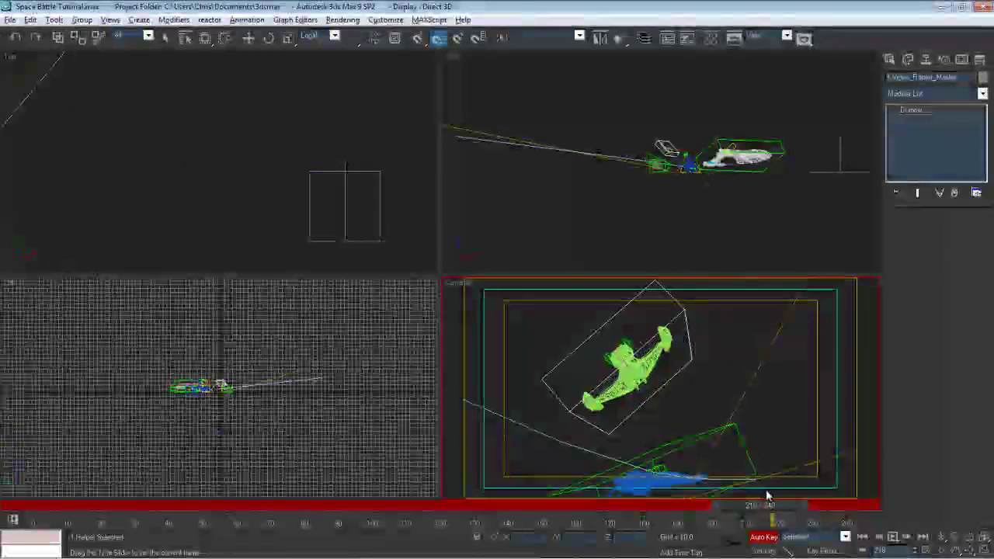
key(w)
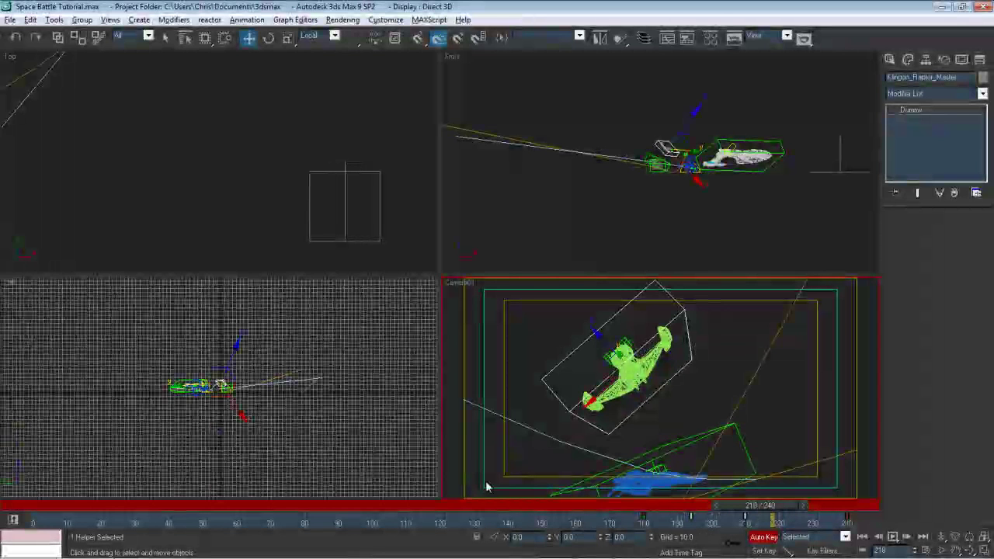
click(14, 520)
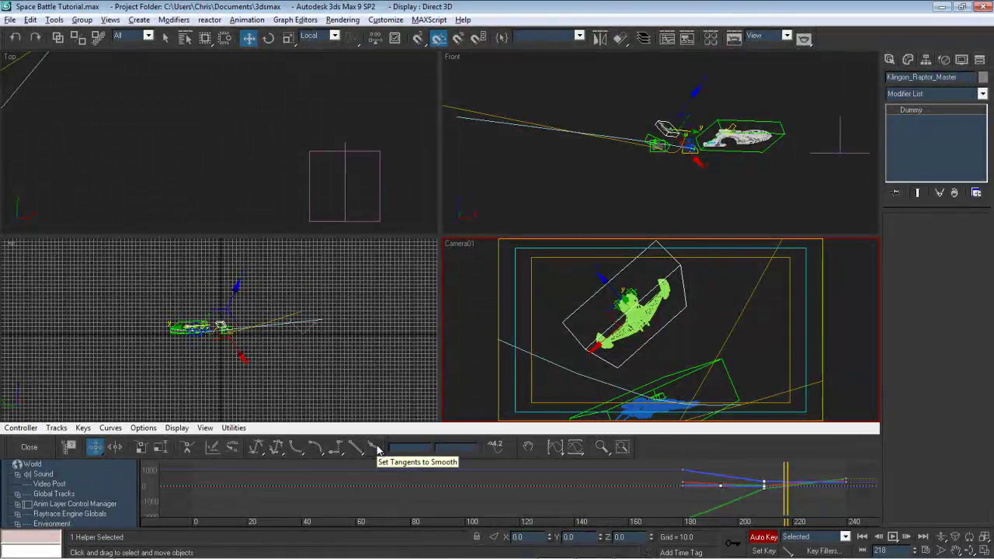
click(377, 450)
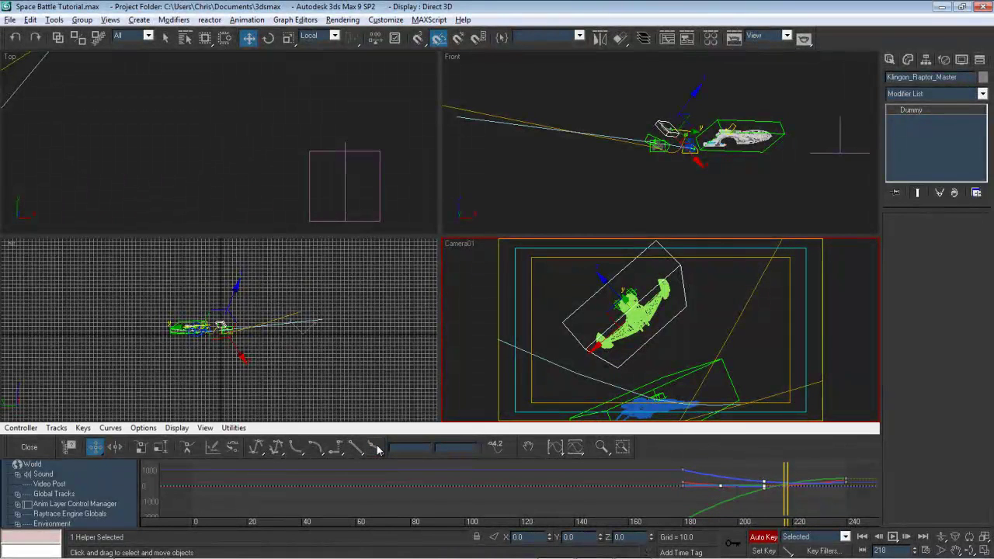
click(28, 449)
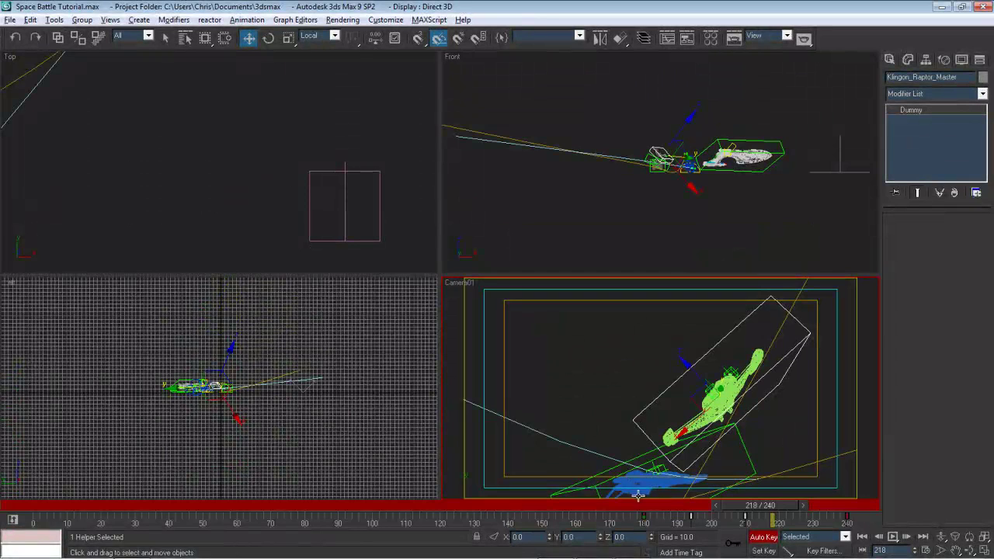
drag(622, 507, 739, 504)
key(w)
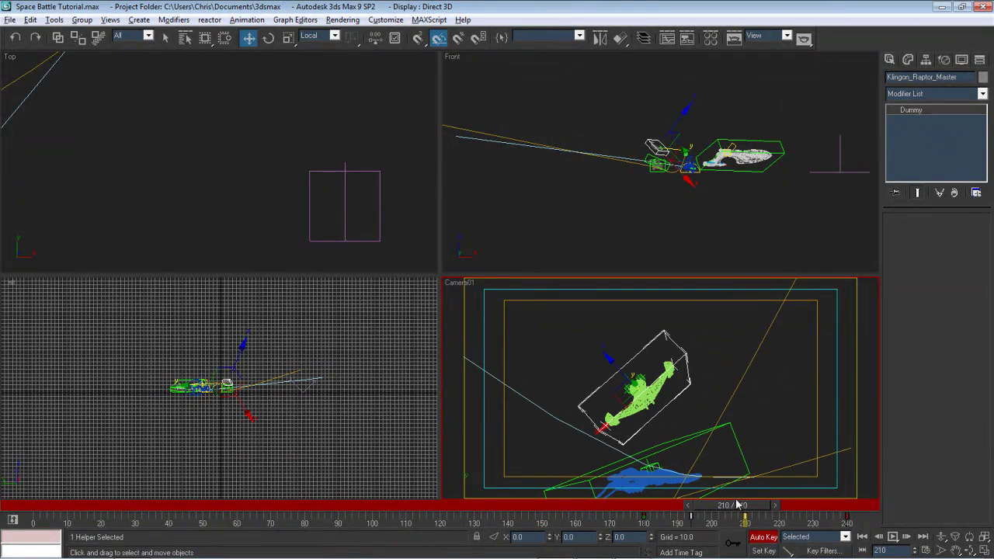
Set the frame 210 tangents of Klingon_Raptor_Master's X, Y and Z Position curves to Auto and scrub through the motion
click(13, 520)
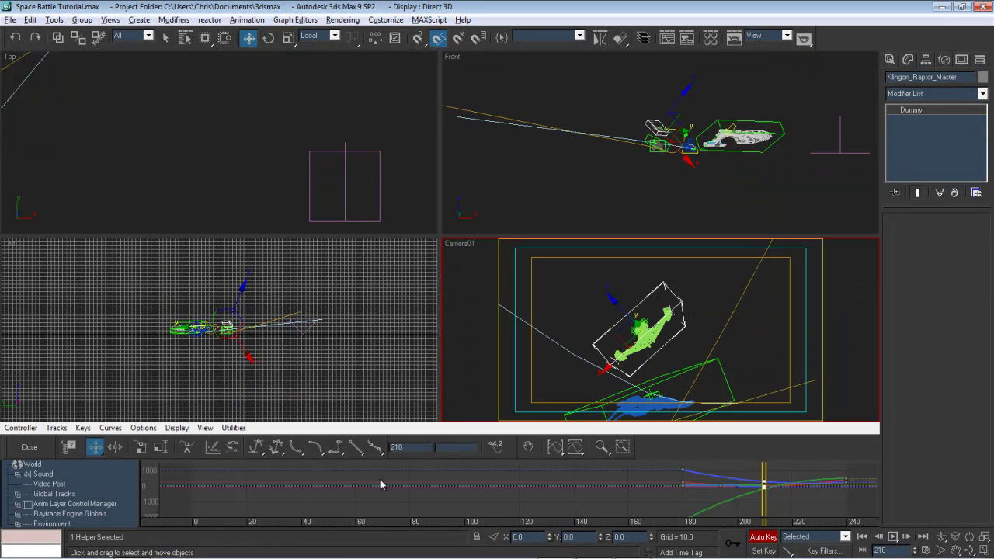
middle_drag(80, 513, 90, 285)
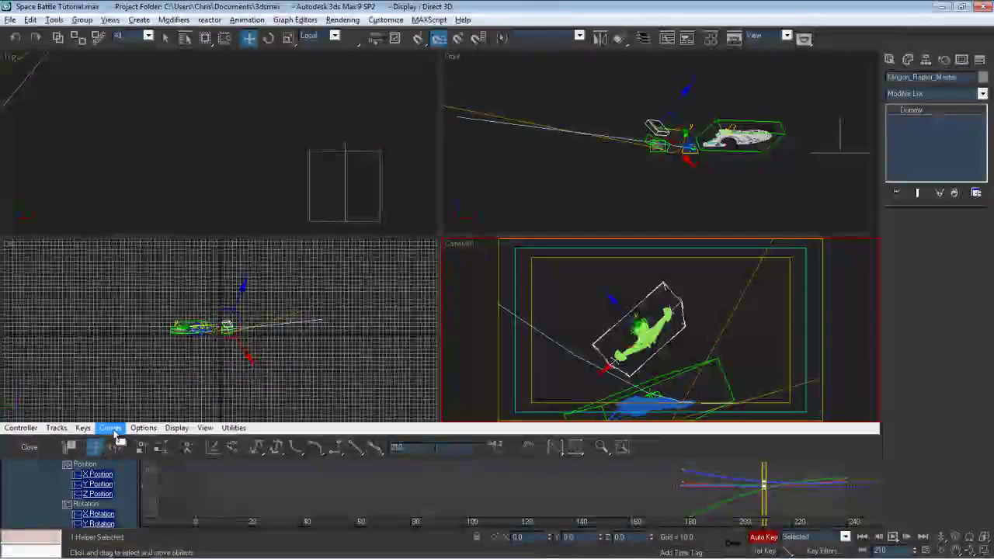
click(97, 467)
click(99, 473)
ctrl+click(102, 485)
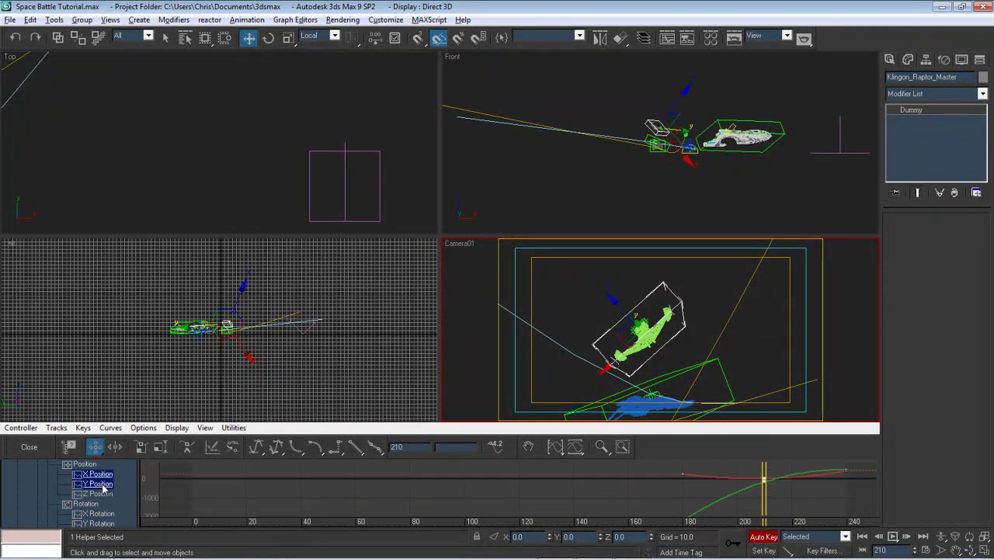
ctrl+click(106, 496)
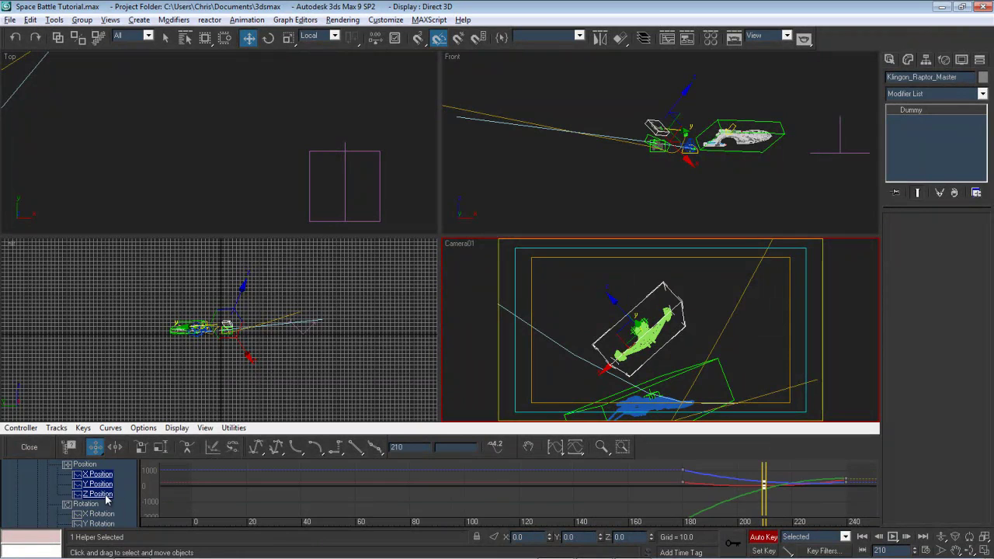
click(256, 448)
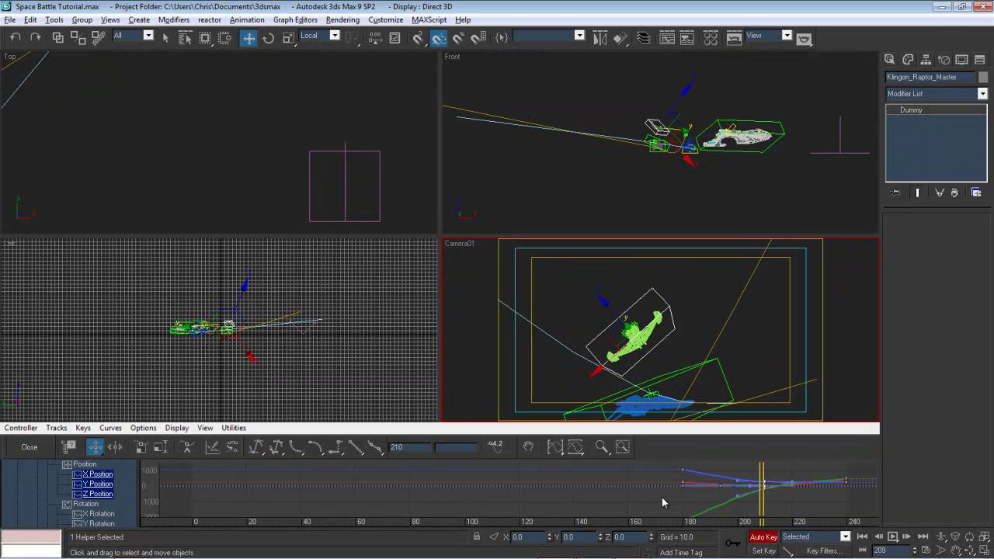
drag(663, 497, 800, 501)
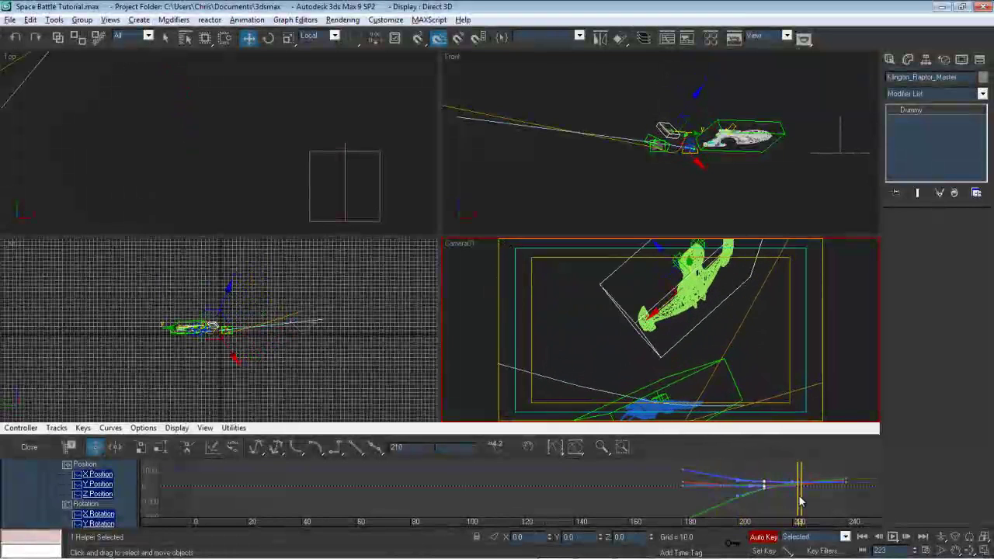
drag(750, 509, 765, 510)
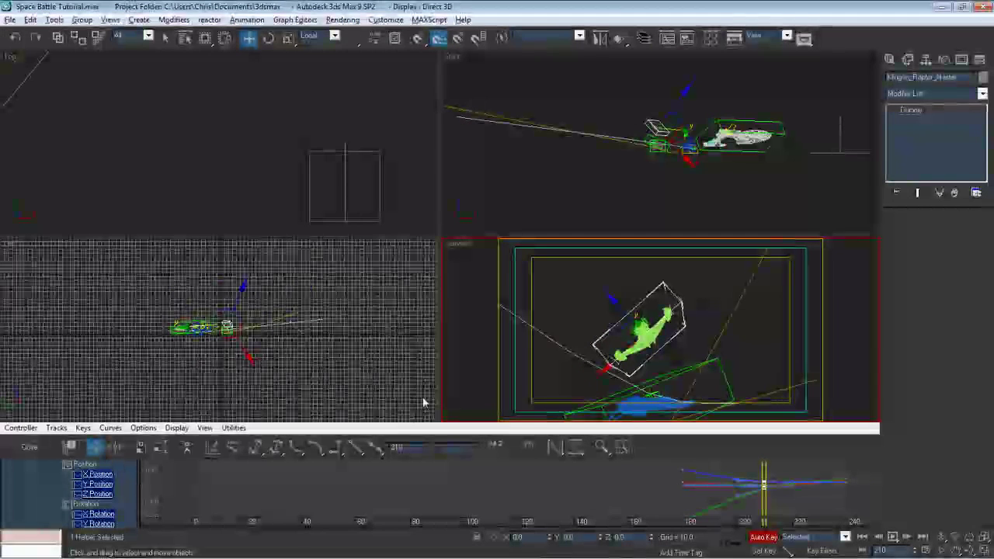
Set only the out tangents of the raptor's frame 210 position keys to Smooth, check the motion, and close the curve editor
click(380, 448)
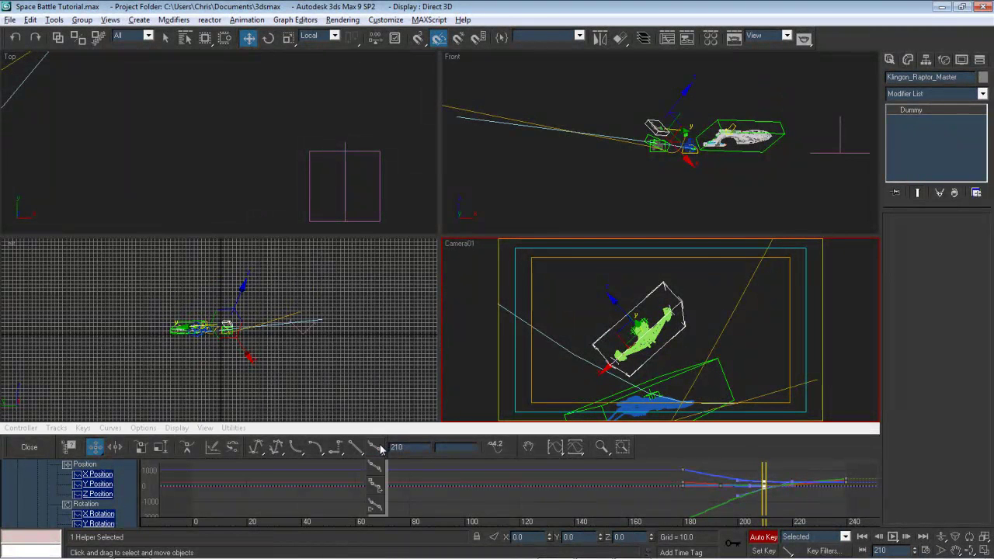
click(377, 506)
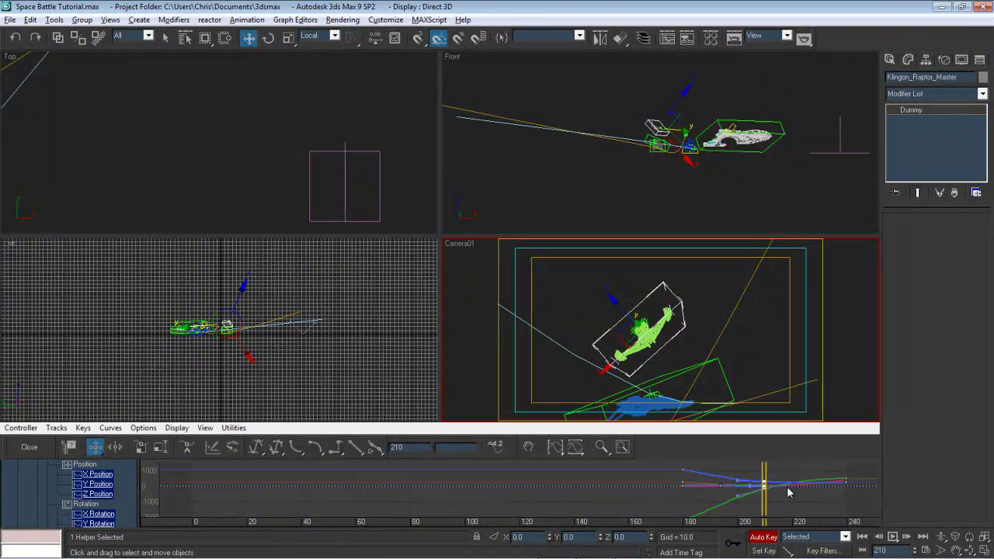
mouse_move(764, 508)
mouse_down()
mouse_move(722, 507)
mouse_move(810, 511)
mouse_move(768, 512)
mouse_move(802, 512)
mouse_up()
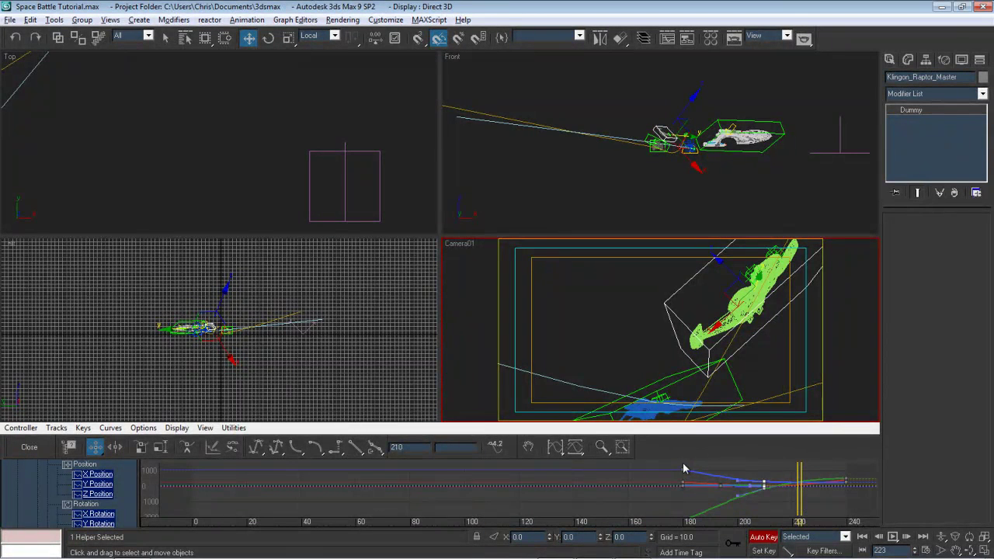
scroll(681, 470, down, 4)
mouse_move(683, 482)
middle_down()
mouse_move(658, 467)
mouse_move(673, 476)
middle_up()
scroll(682, 487, up, 3)
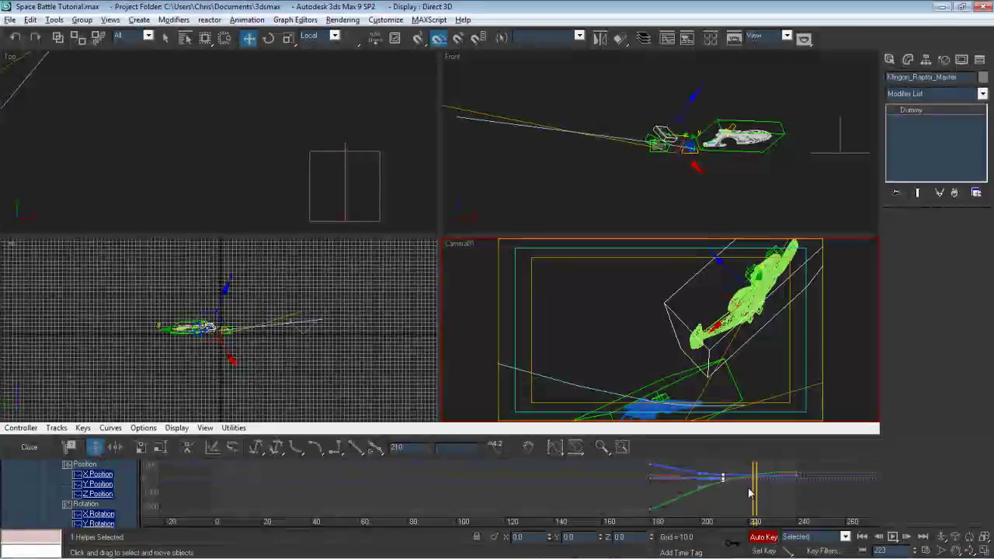
click(26, 450)
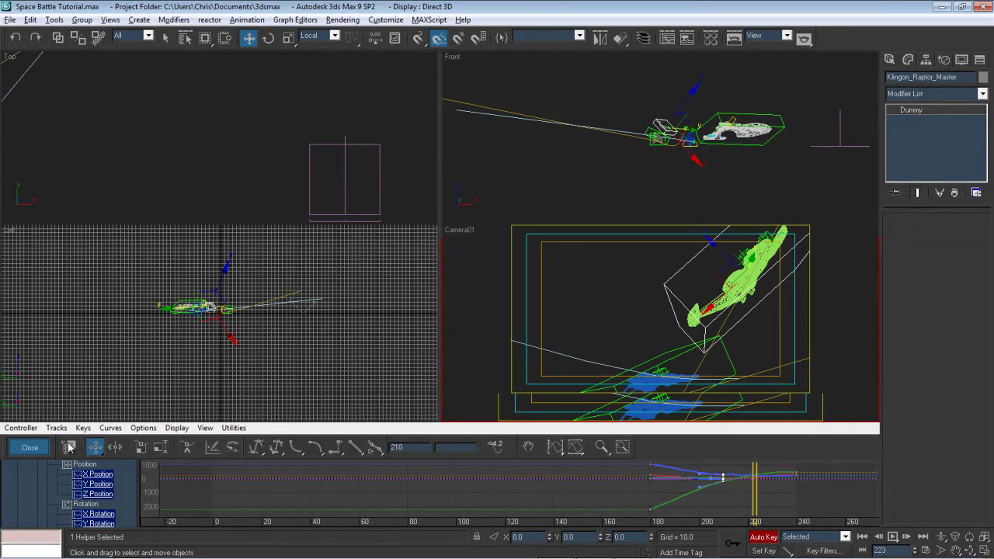
At frame 225, move Klingon_Raptor_Master along its local axes toward the middle of the camera view, adjusting its distance in the Front view
mouse_move(772, 509)
mouse_down()
mouse_move(760, 509)
mouse_move(778, 509)
mouse_up()
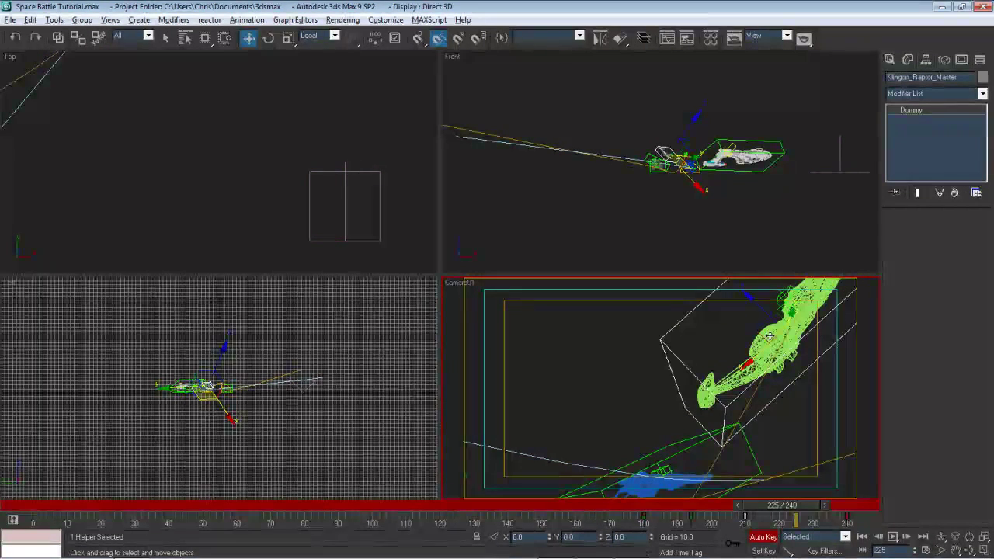
drag(774, 335, 573, 329)
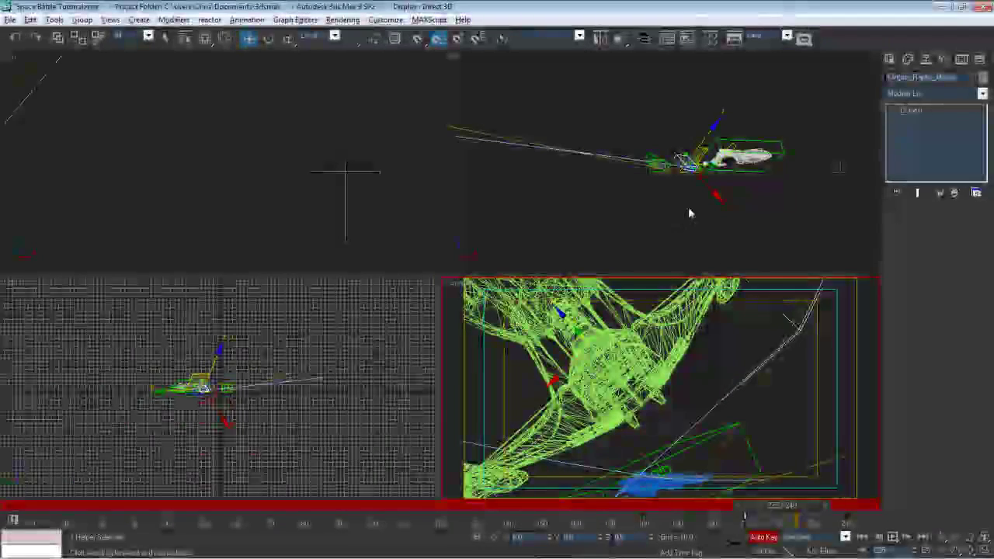
right_click(688, 208)
scroll(726, 190, up, 5)
scroll(685, 181, up, 2)
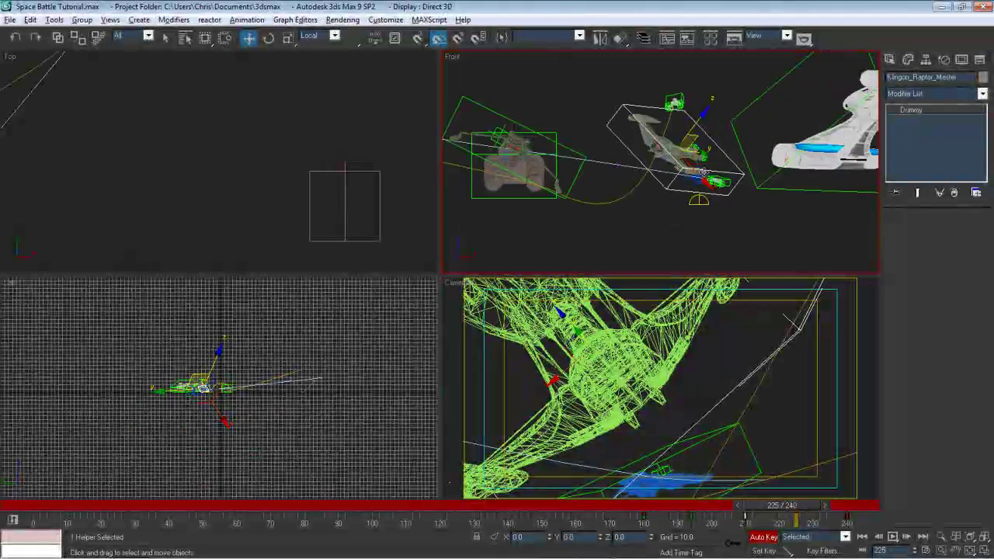
drag(703, 153, 647, 146)
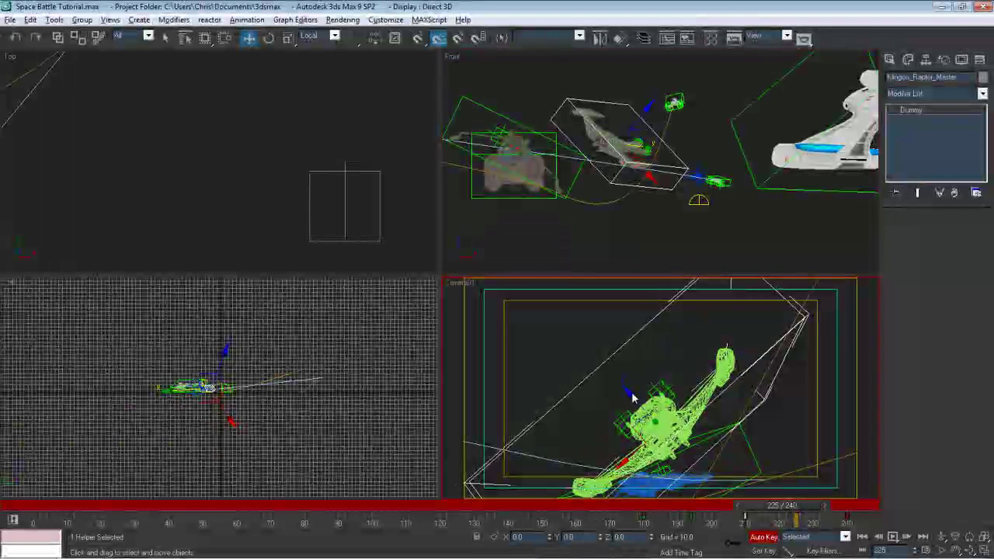
drag(633, 394, 586, 354)
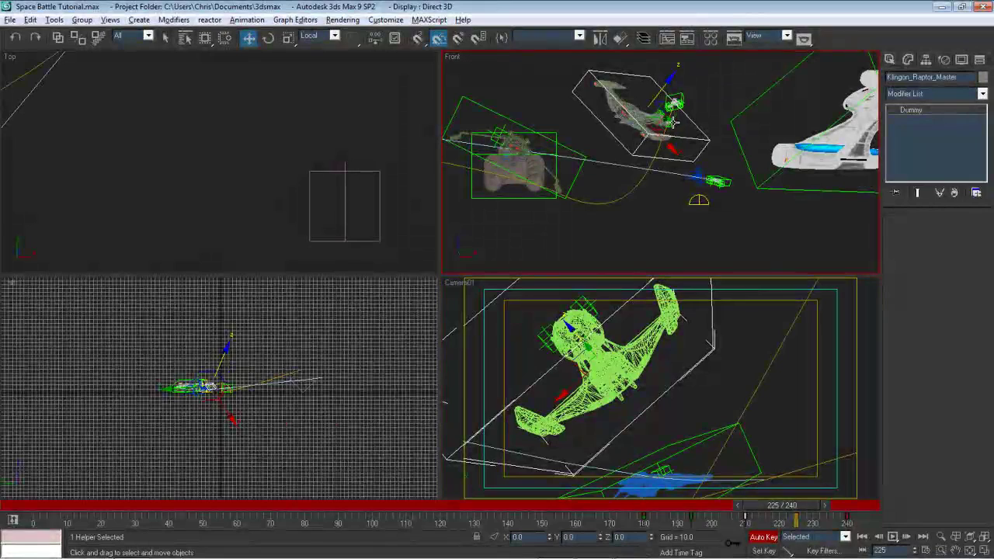
Refine the raptor's frame 225 position by moving it farther from the camera and recentring it above the blue ship
middle_drag(672, 114, 665, 126)
drag(665, 126, 612, 138)
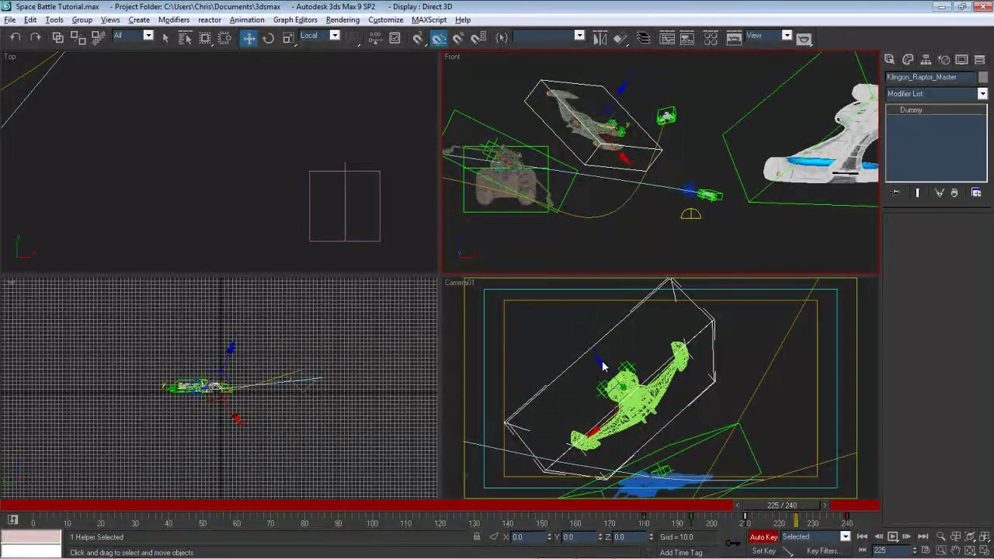
drag(604, 367, 594, 355)
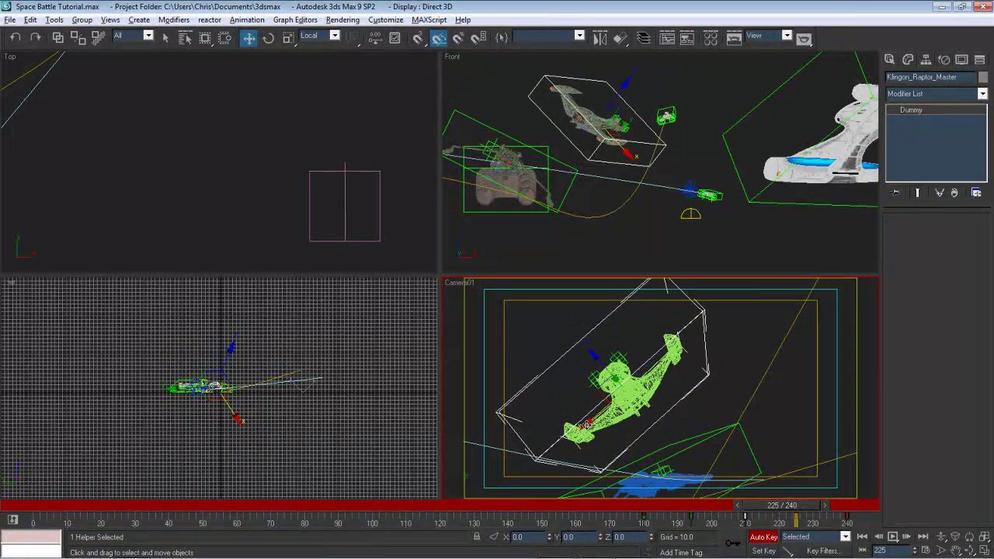
drag(587, 424, 614, 402)
mouse_move(796, 510)
mouse_down()
mouse_move(627, 509)
mouse_move(833, 519)
mouse_move(779, 522)
mouse_move(798, 522)
mouse_up()
key(w)
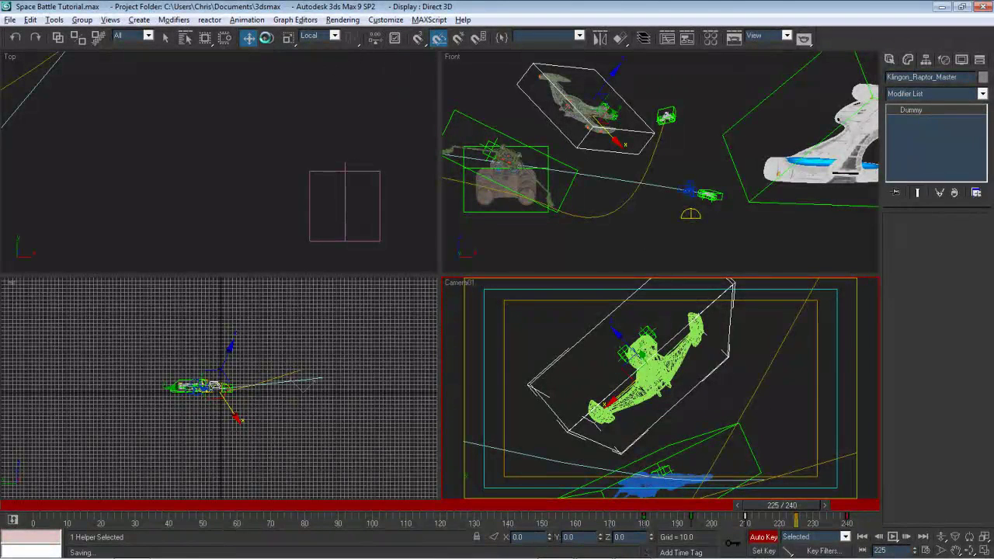
Rotate the raptor about -5° around its local Z axis at frame 225, and set its selected keys' tangents to Smooth
click(267, 38)
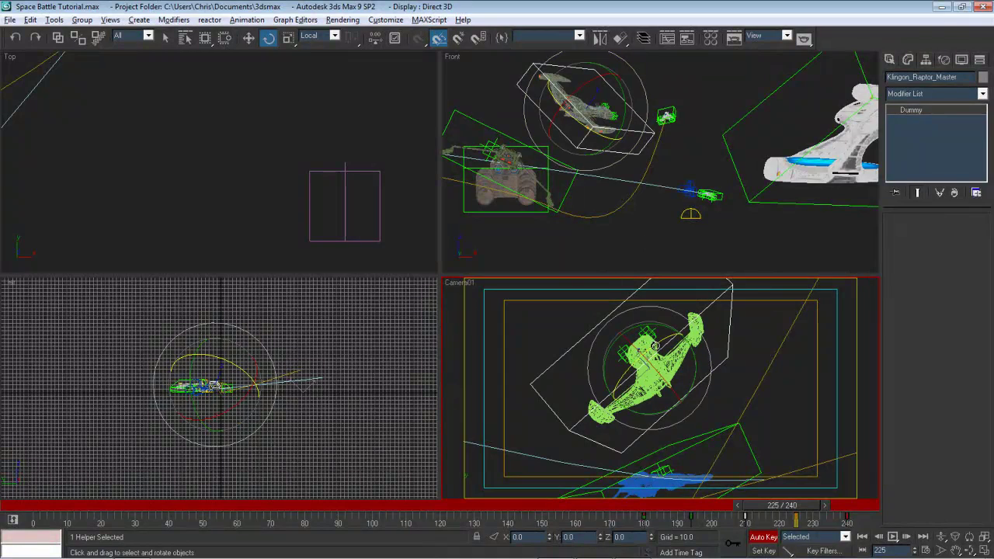
drag(655, 346, 650, 346)
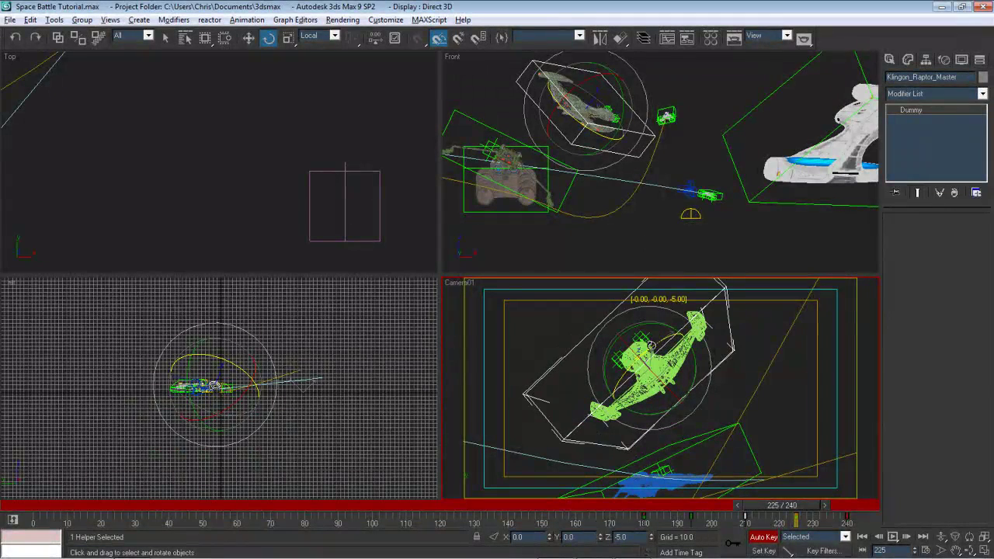
mouse_move(781, 508)
mouse_down()
mouse_move(829, 512)
mouse_move(668, 522)
mouse_move(794, 519)
mouse_up()
key(e)
key(e)
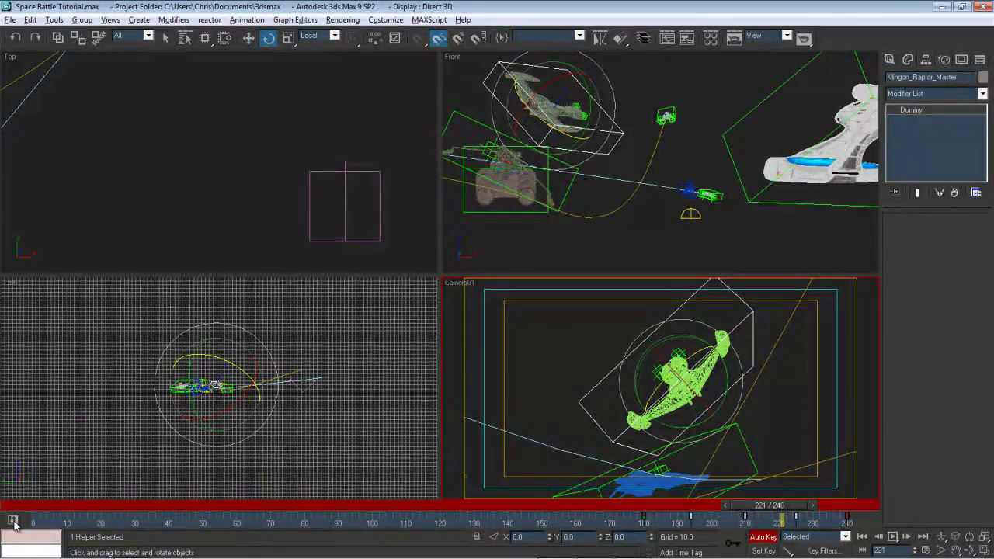
click(12, 521)
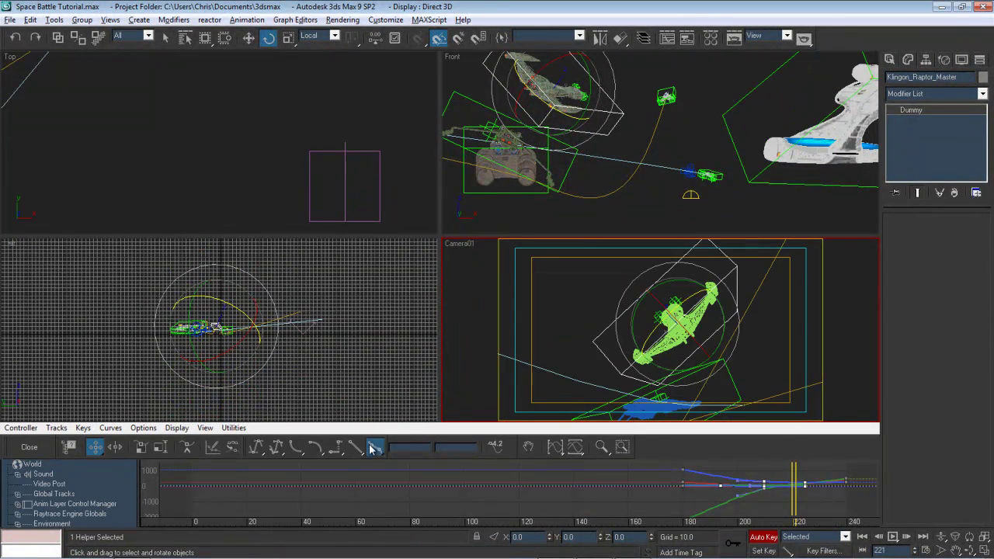
click(30, 449)
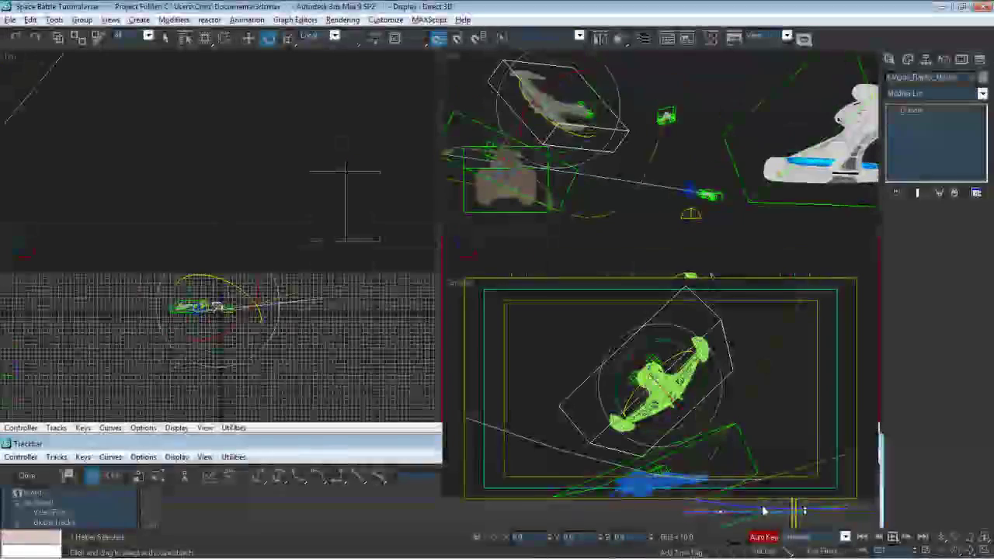
Scrub and play back the raptor's flight from before frame 180 to the end to review its path through the camera view
drag(649, 509, 830, 522)
click(601, 506)
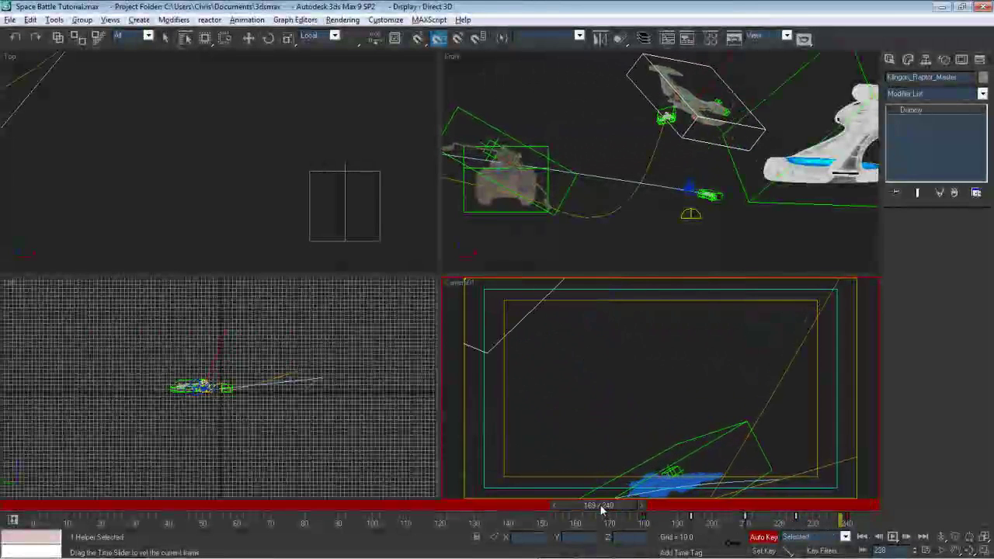
key(e)
click(892, 536)
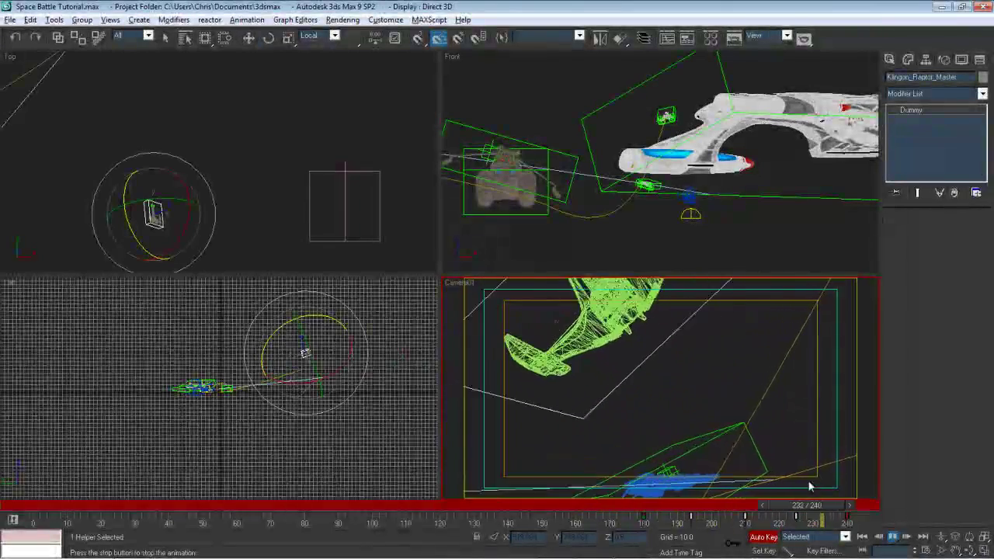
drag(621, 507, 633, 510)
click(894, 538)
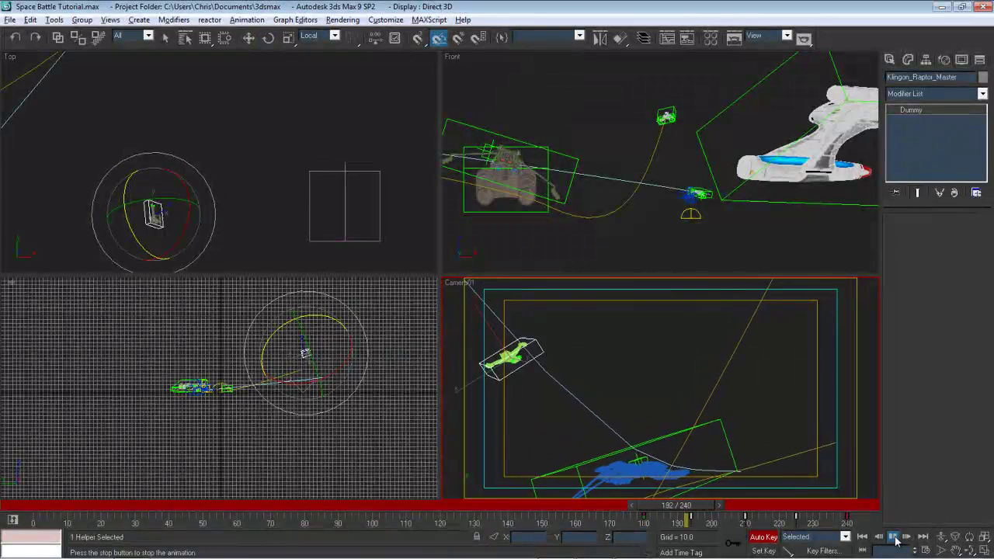
click(896, 540)
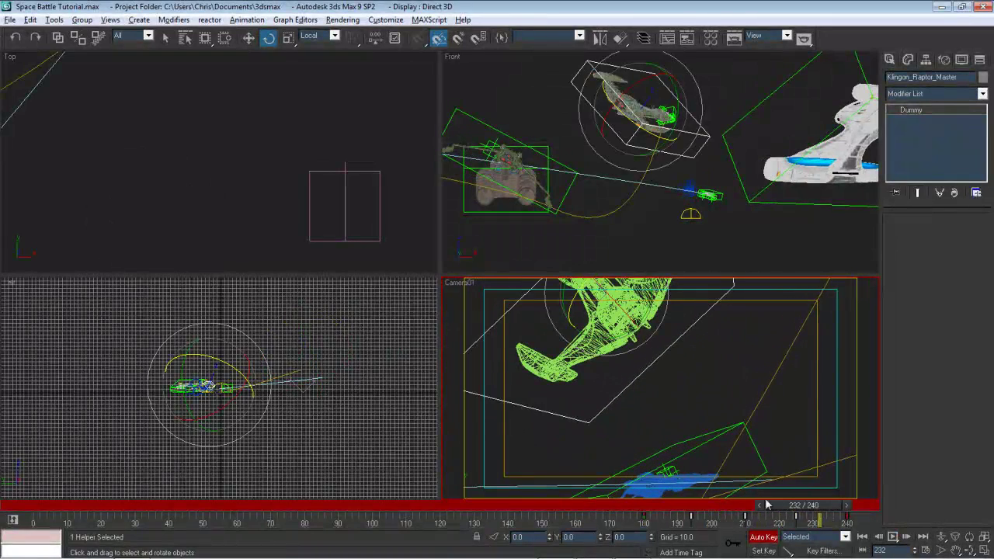
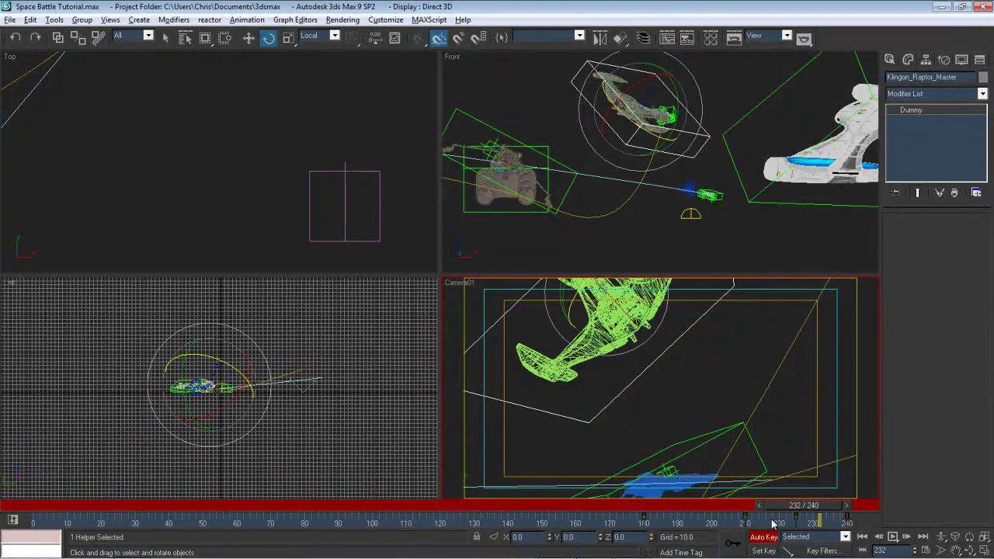
Clear the raptor's key at frame 225, scrub through its flight and stop at frame 210
drag(793, 507, 789, 507)
drag(584, 508, 847, 518)
mouse_move(742, 534)
mouse_down()
mouse_move(704, 538)
mouse_move(744, 538)
mouse_up()
key(e)
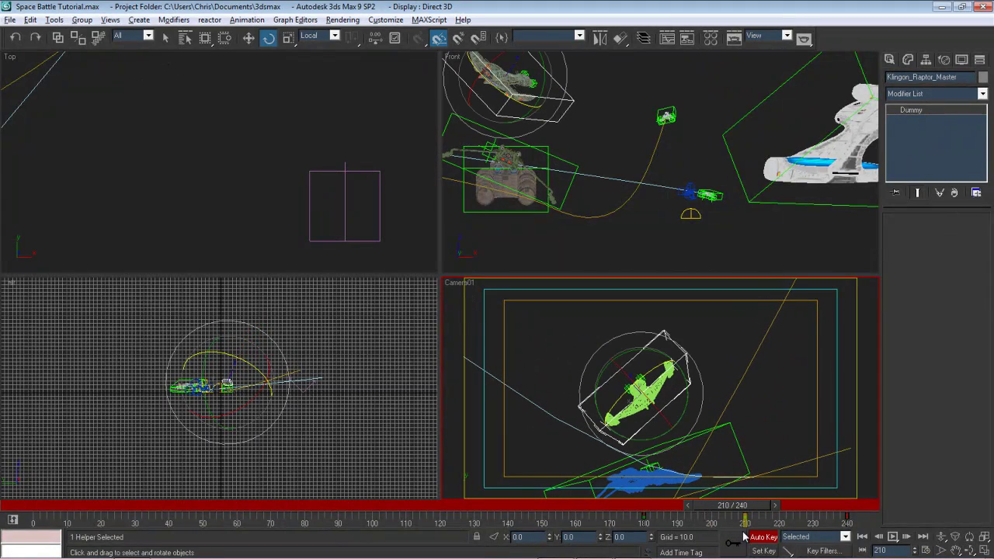
click(249, 38)
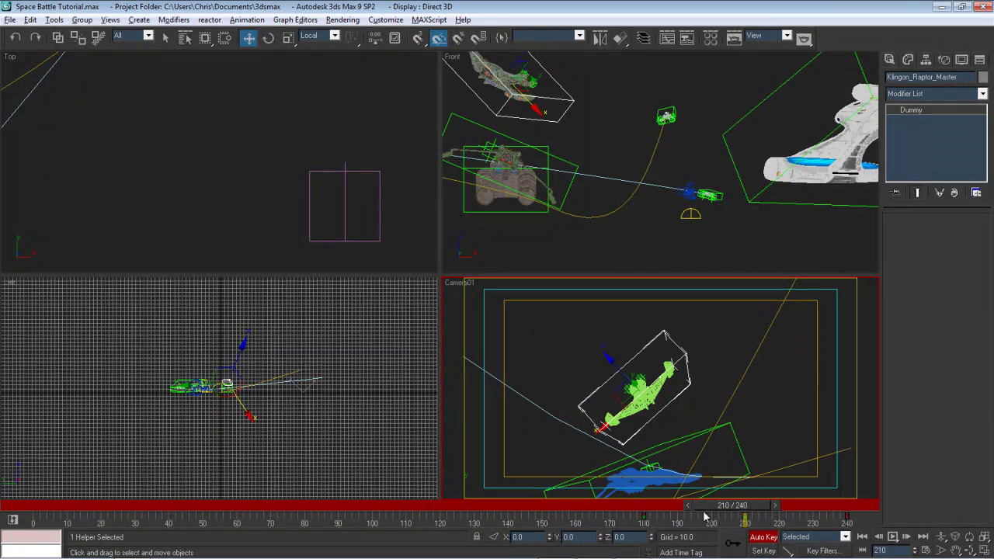
Examine the raptor's position curves in the Curve Editor while stepping the time back from frame 210
click(12, 520)
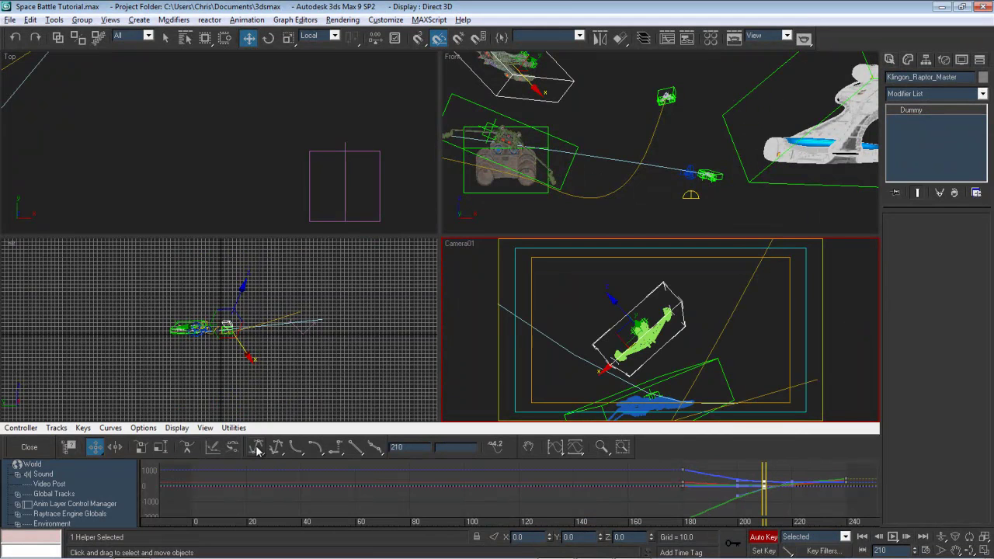
scroll(100, 482, down, 10)
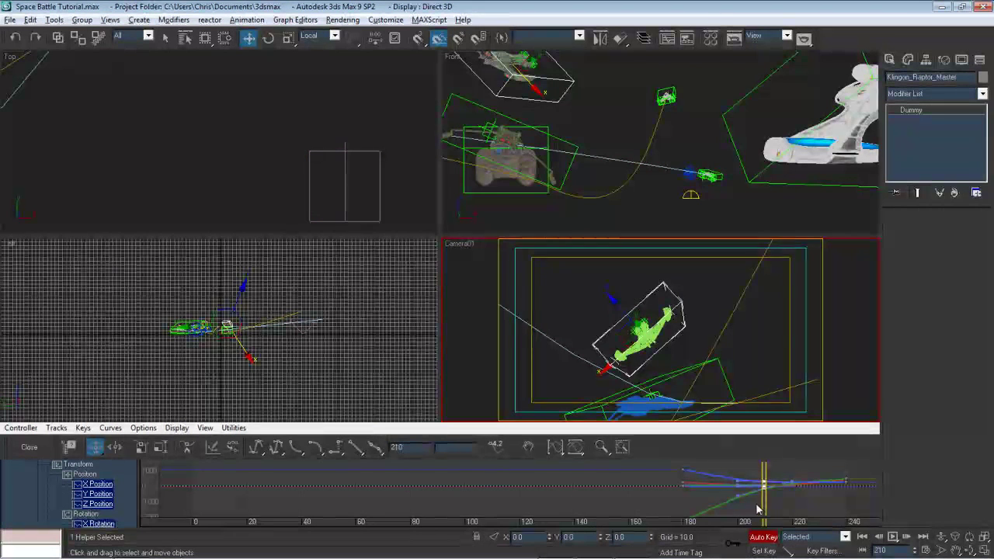
click(915, 554)
click(915, 554)
click(915, 554)
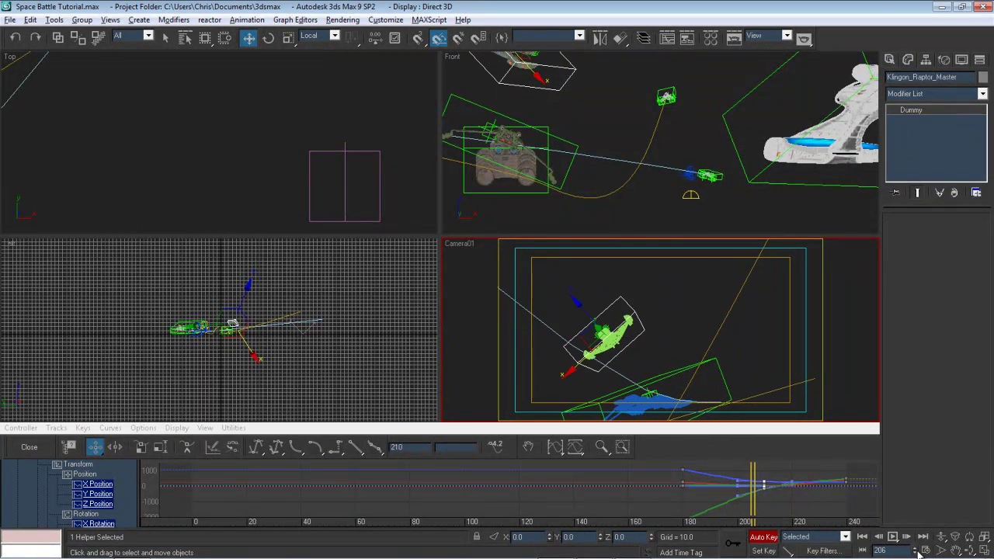
click(915, 554)
click(915, 553)
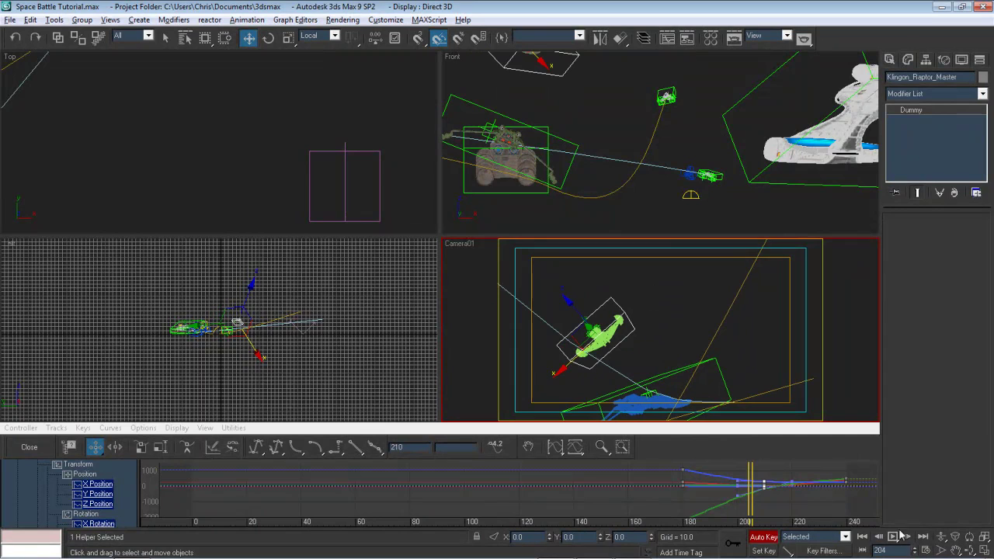
key(comma)
key(comma)
click(37, 447)
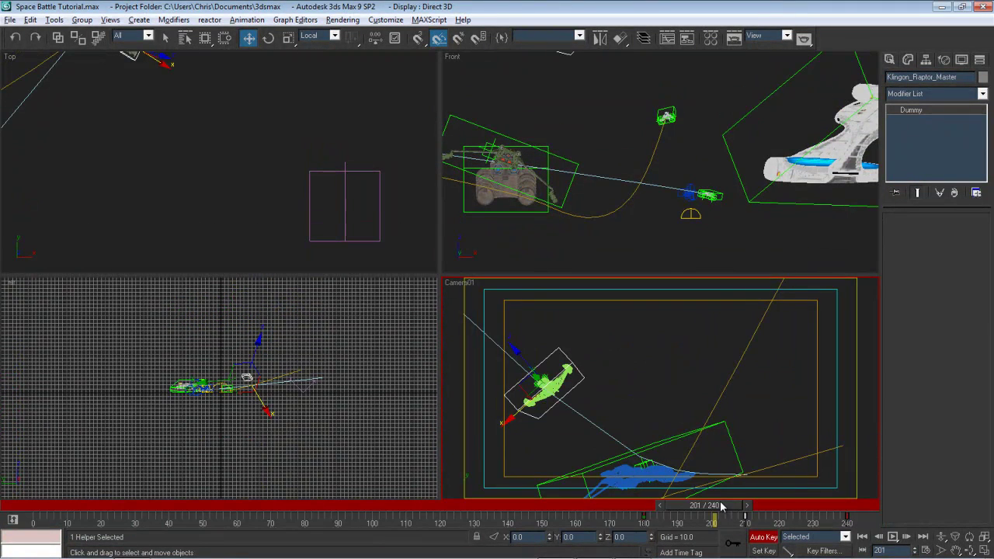
Scrub the raptor's flight, remove its frame 210 key and return to frame 210
drag(721, 507, 785, 513)
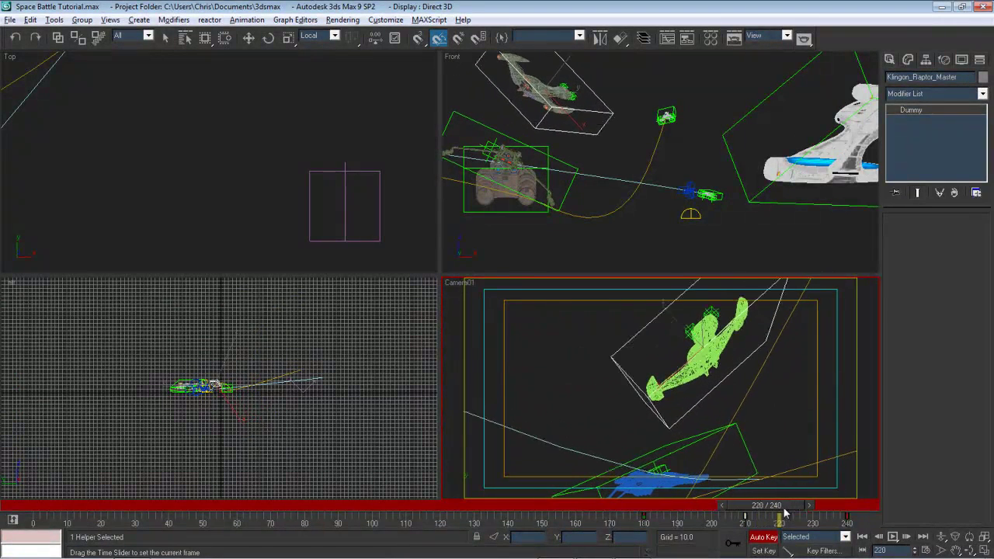
drag(650, 518, 784, 524)
key(w)
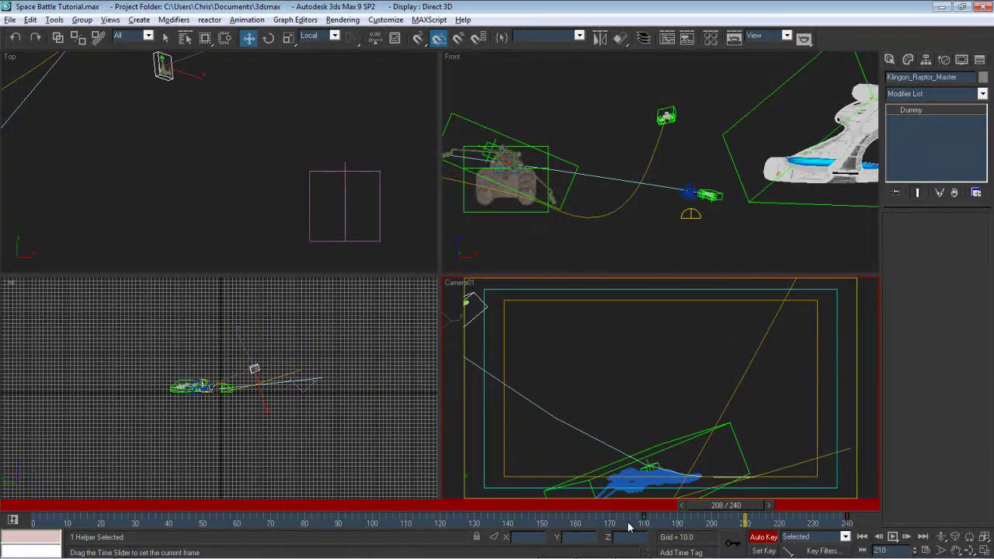
drag(629, 528, 745, 528)
key(w)
At frame 210, move the raptor in the Top view back into the camera's sight and rotate it toward its flight direction
middle_click(344, 228)
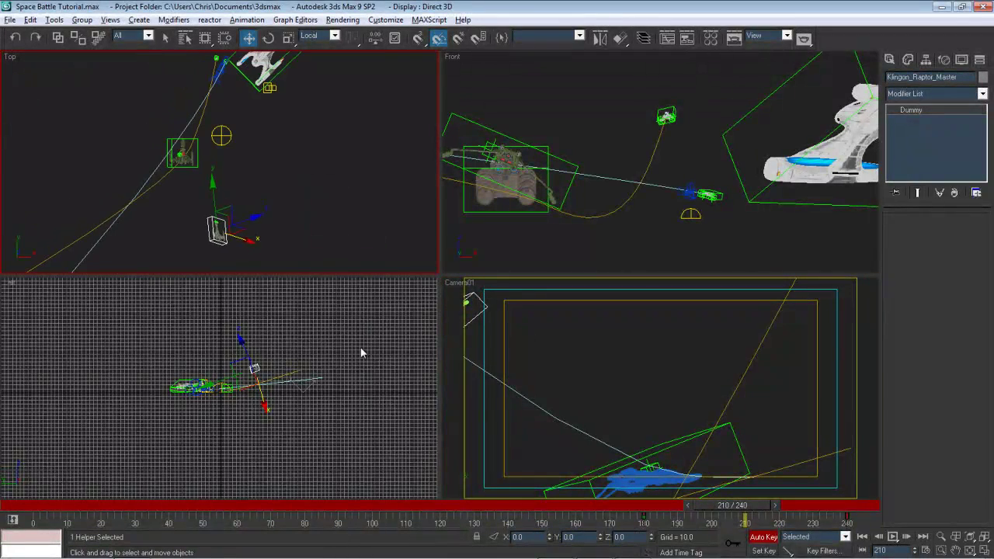
drag(210, 204, 175, 127)
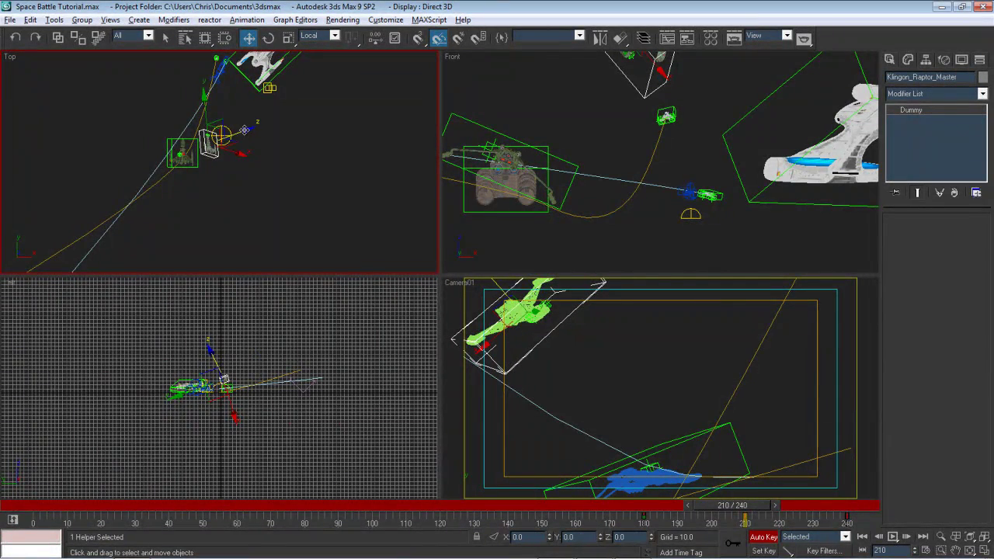
drag(244, 129, 238, 117)
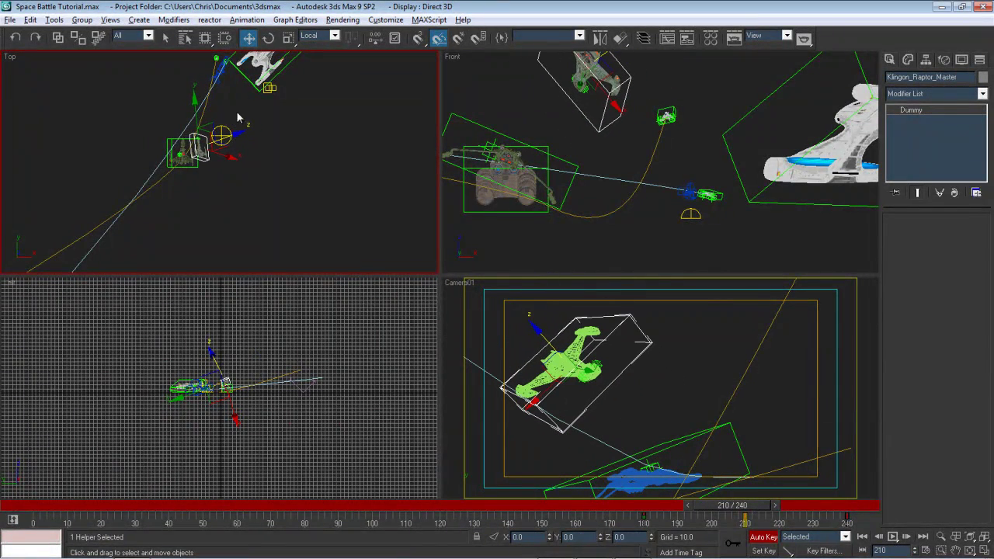
click(272, 37)
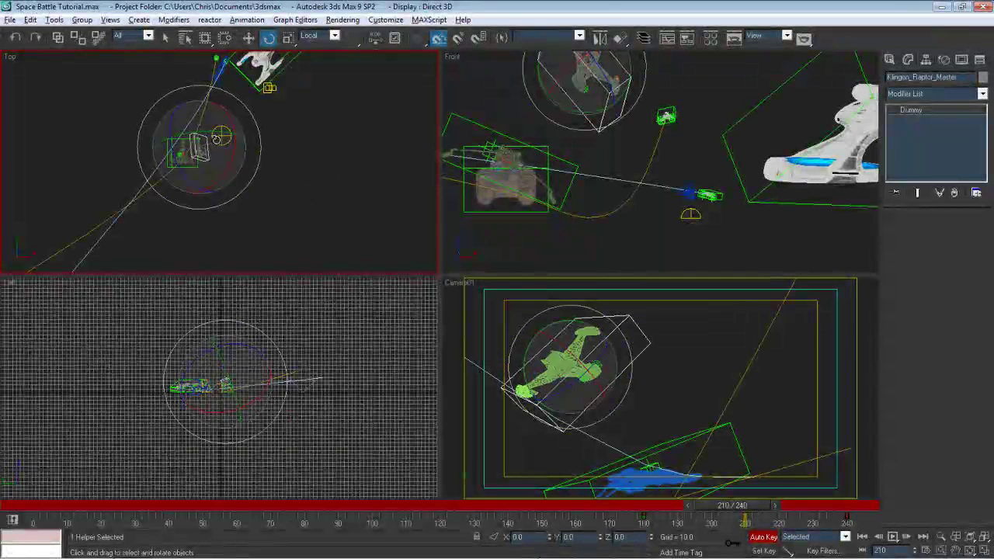
drag(237, 163, 218, 195)
Scrub the raptor's flight from before frame 180 past frame 220 and check its curves in the Curve Editor
drag(616, 512, 751, 501)
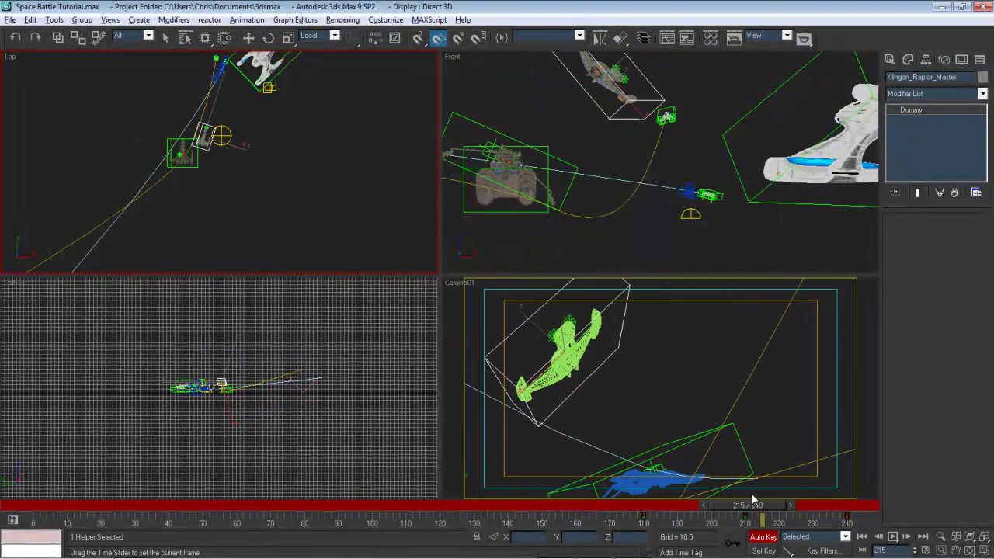
key(e)
click(12, 521)
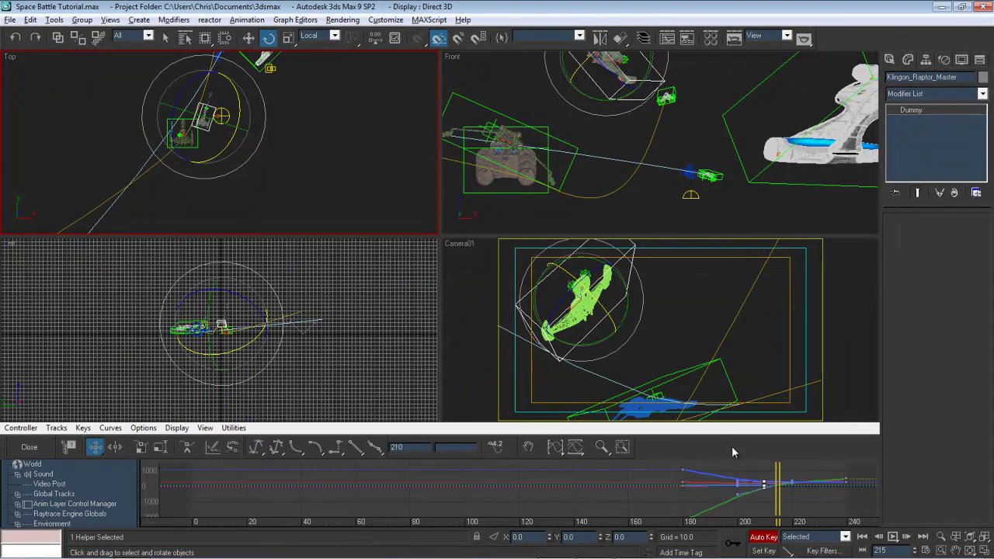
drag(719, 498, 797, 507)
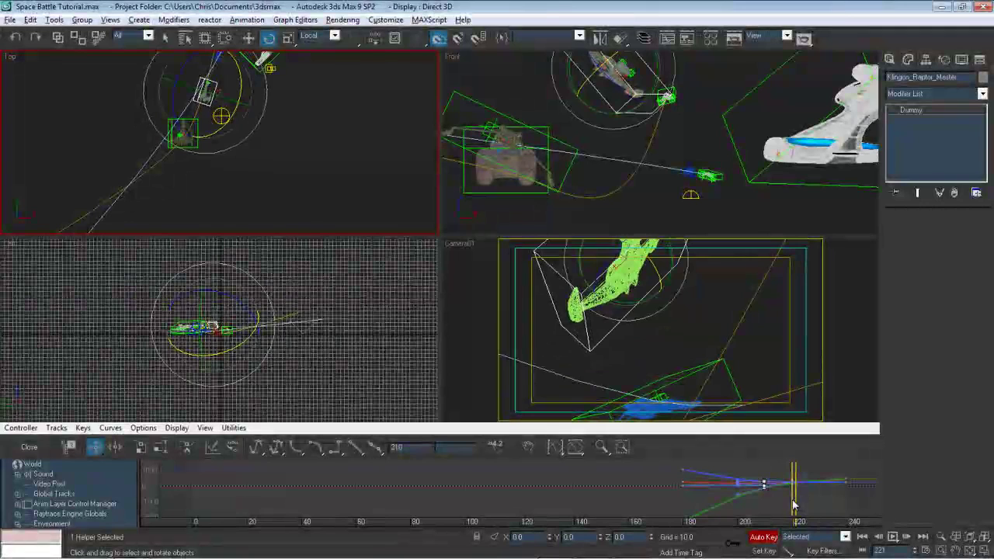
drag(675, 501, 674, 501)
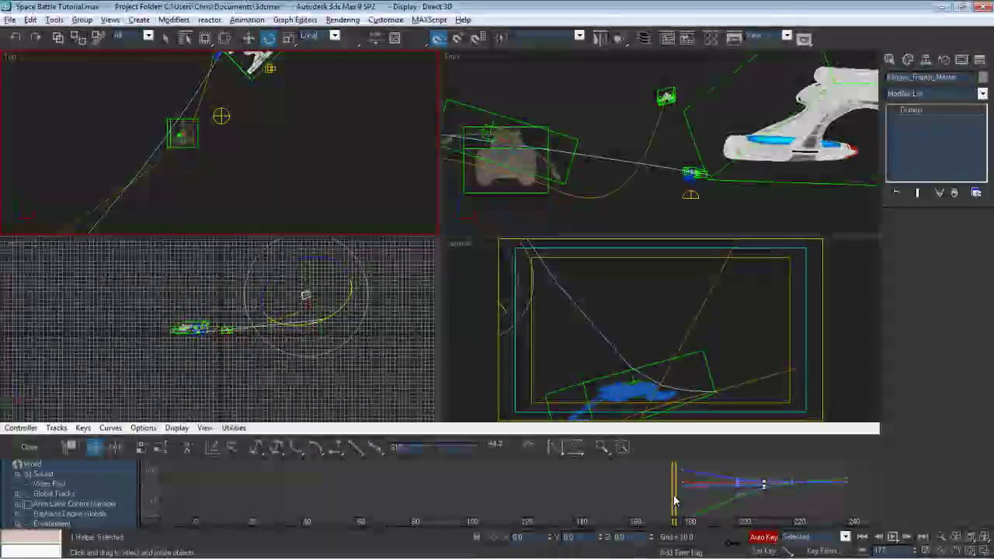
click(29, 447)
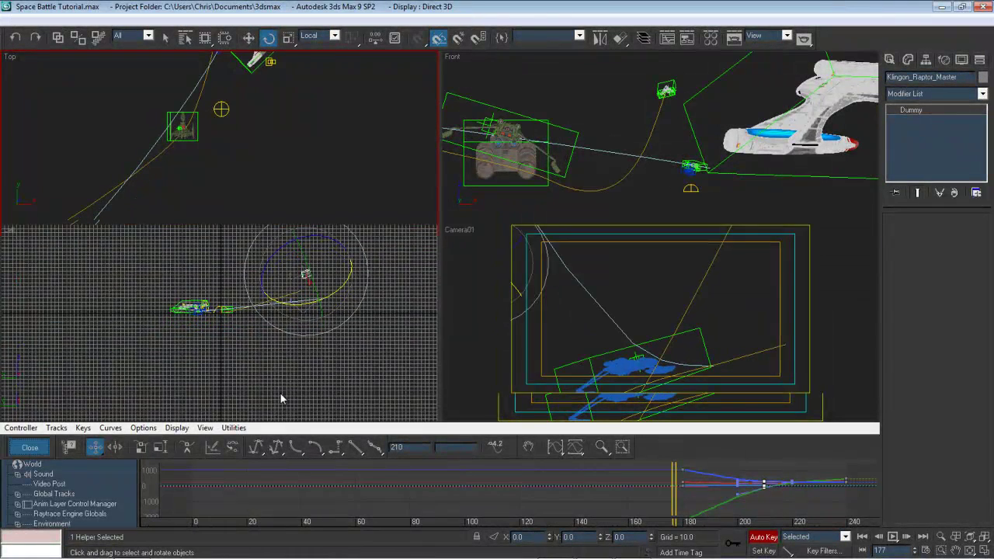
Turn off Auto Key and delete all of Klingon_Raptor_Master's animation keys
click(765, 539)
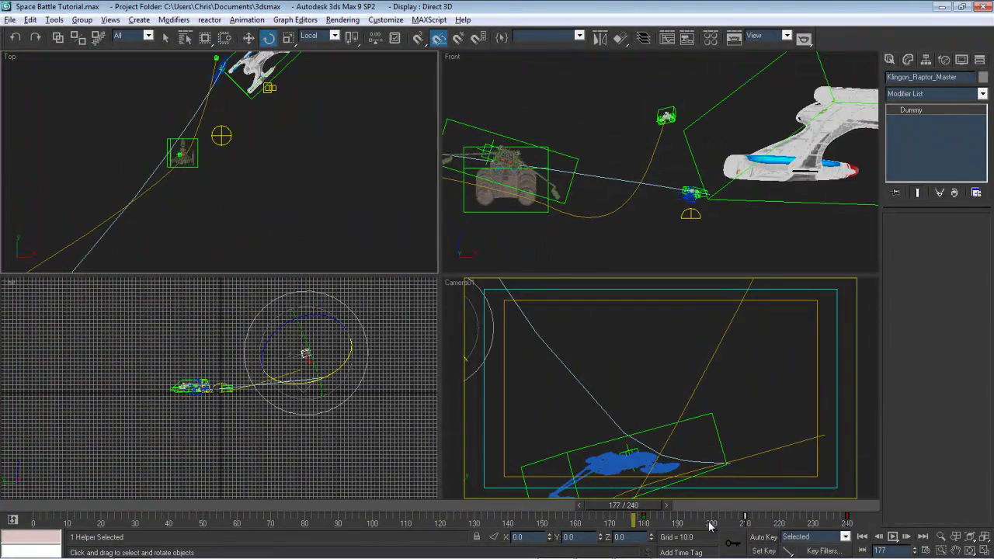
drag(599, 517, 861, 522)
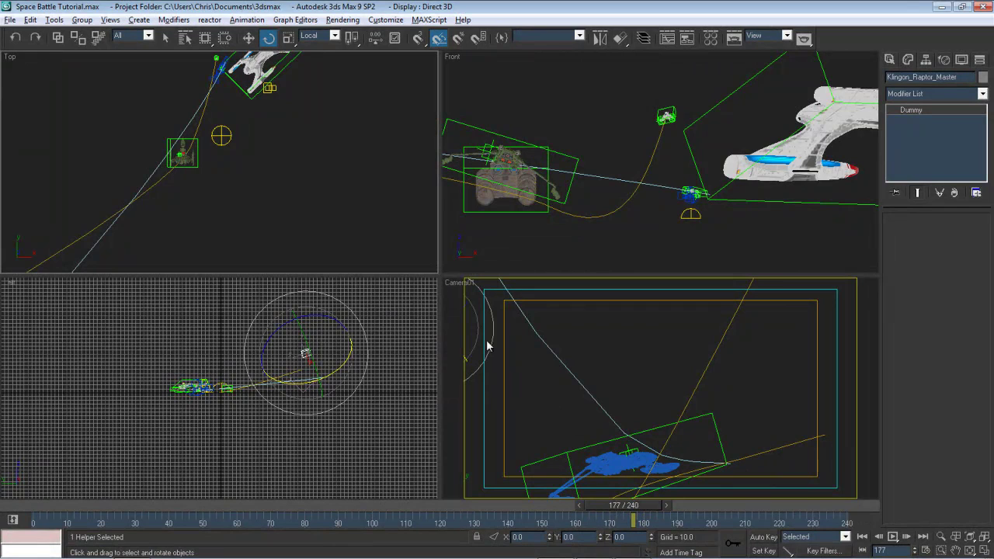
Draw a smooth three-point line in the Top view, curving from the boxed grey ship past the white ship, and name it Raptor_Path
scroll(307, 197, down, 3)
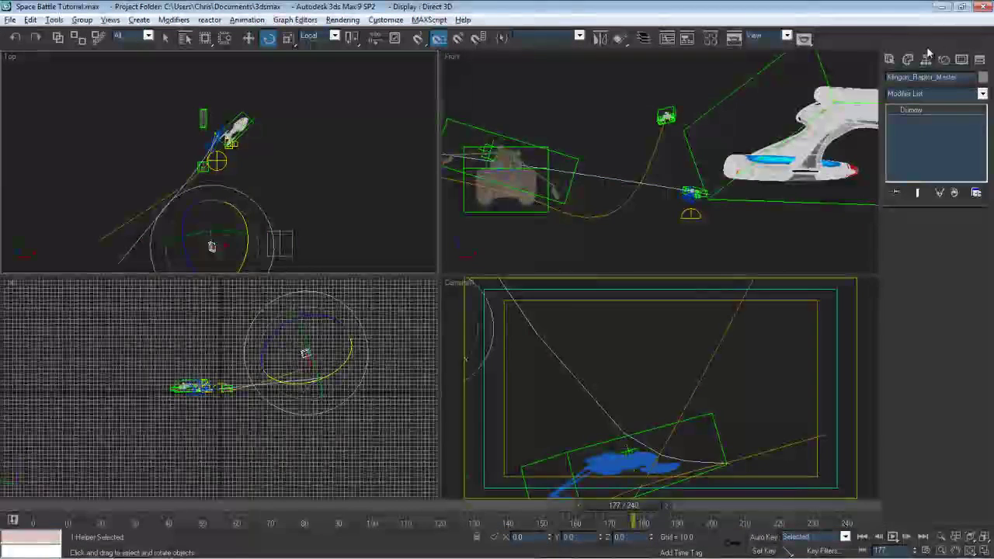
click(890, 59)
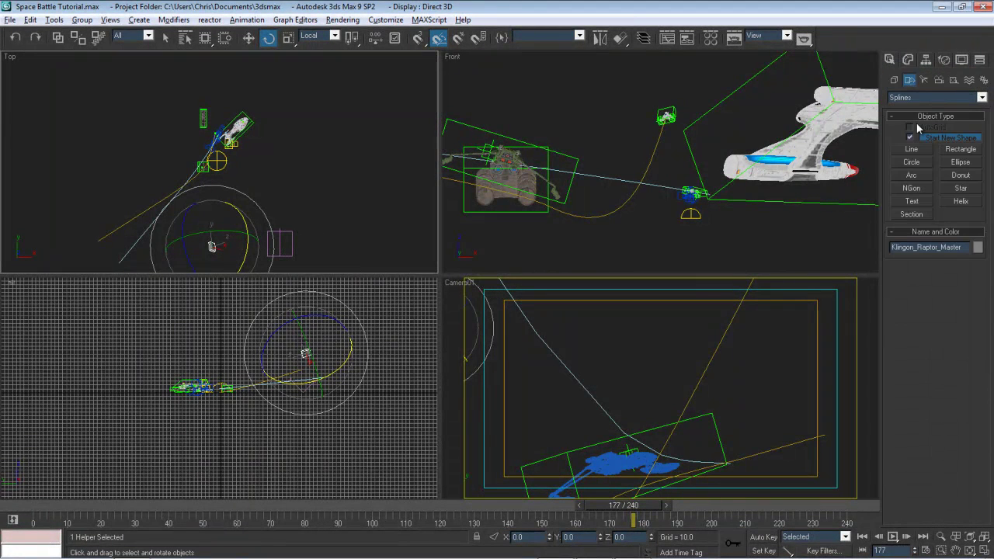
click(911, 149)
scroll(333, 142, up, 4)
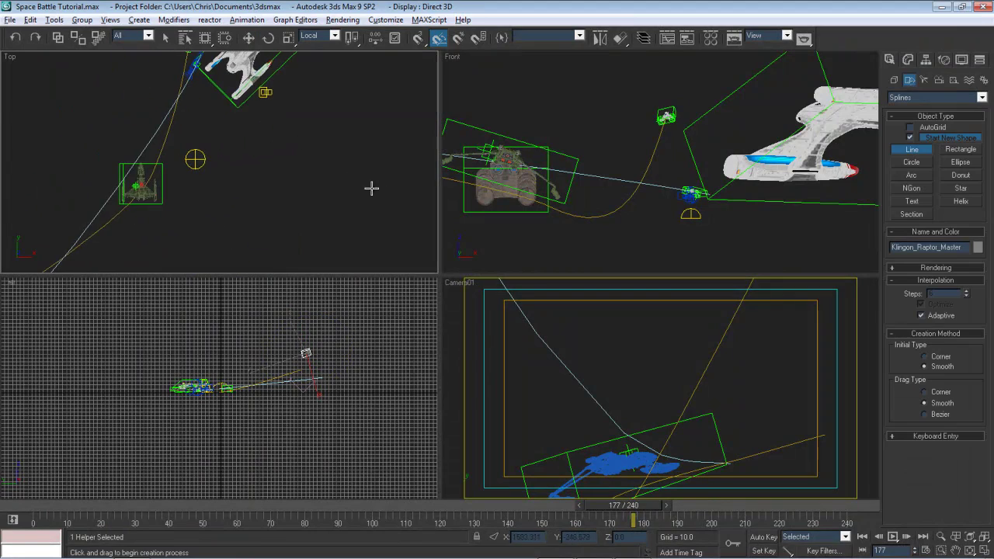
middle_drag(204, 138, 260, 207)
click(200, 256)
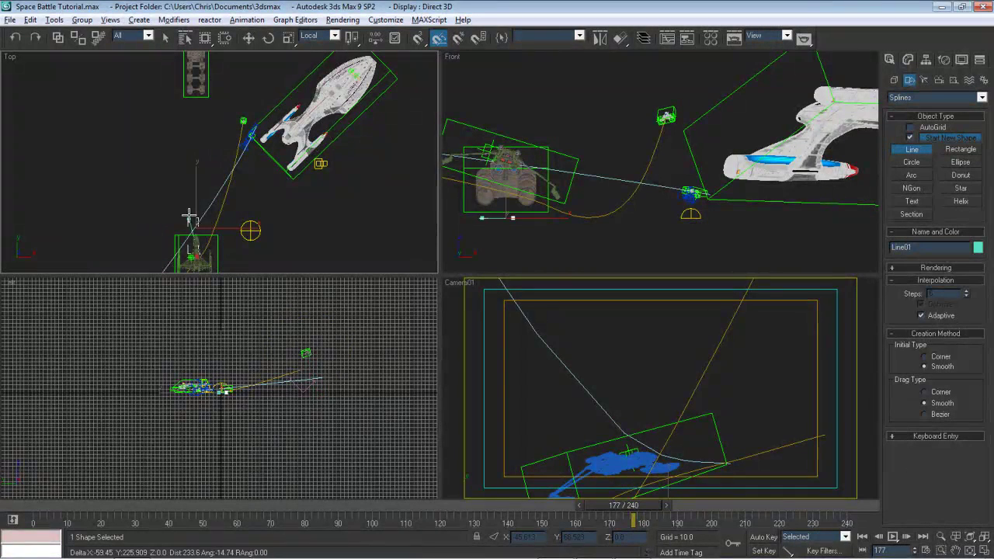
click(217, 161)
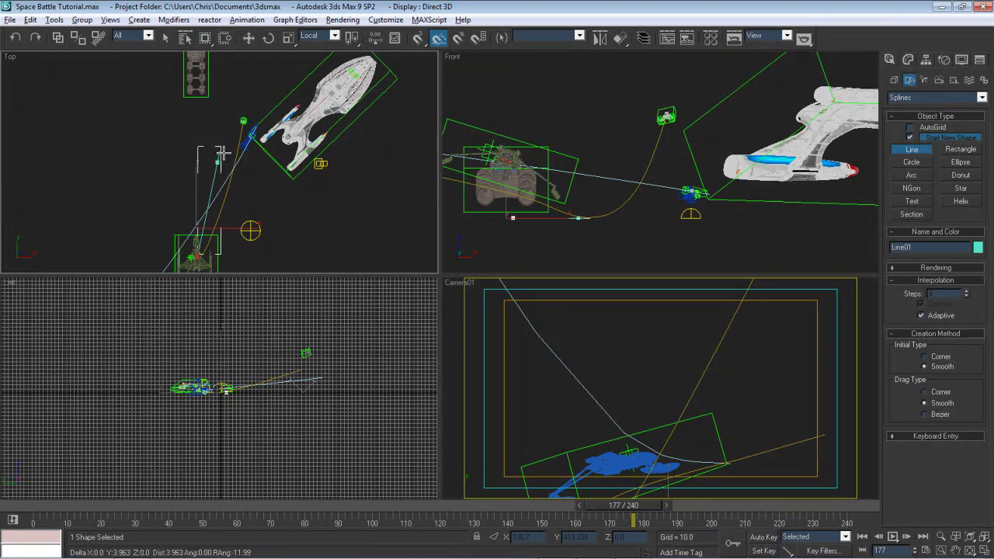
right_click(281, 84)
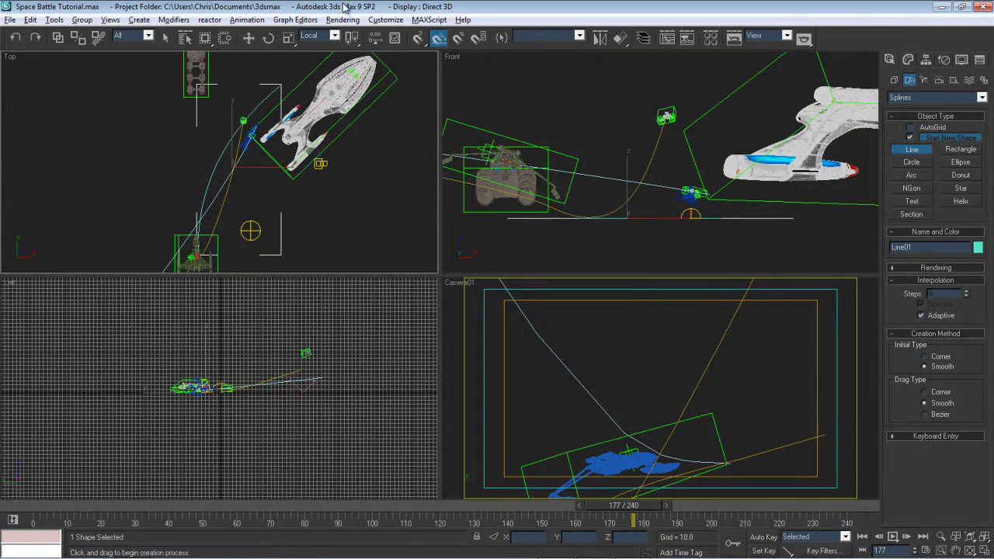
click(908, 61)
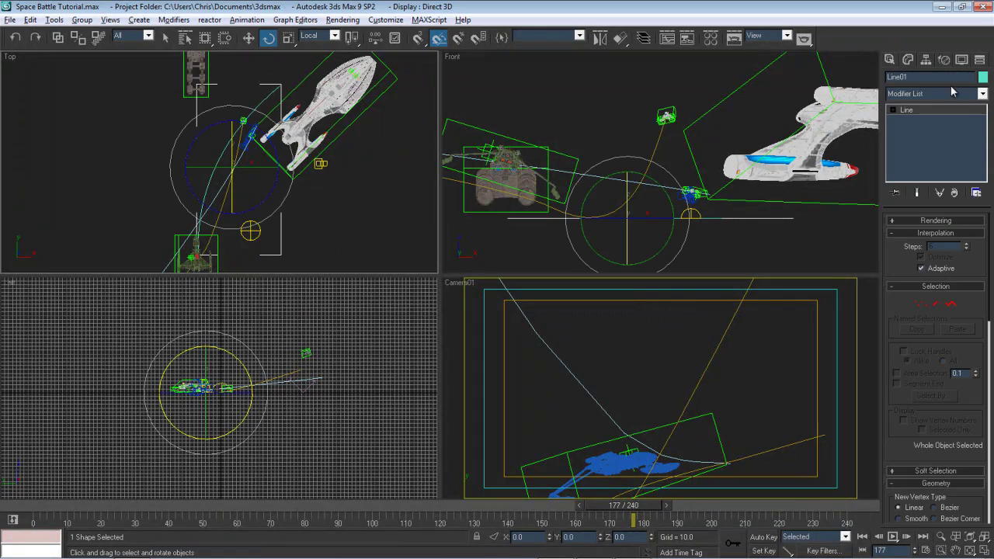
click(925, 76)
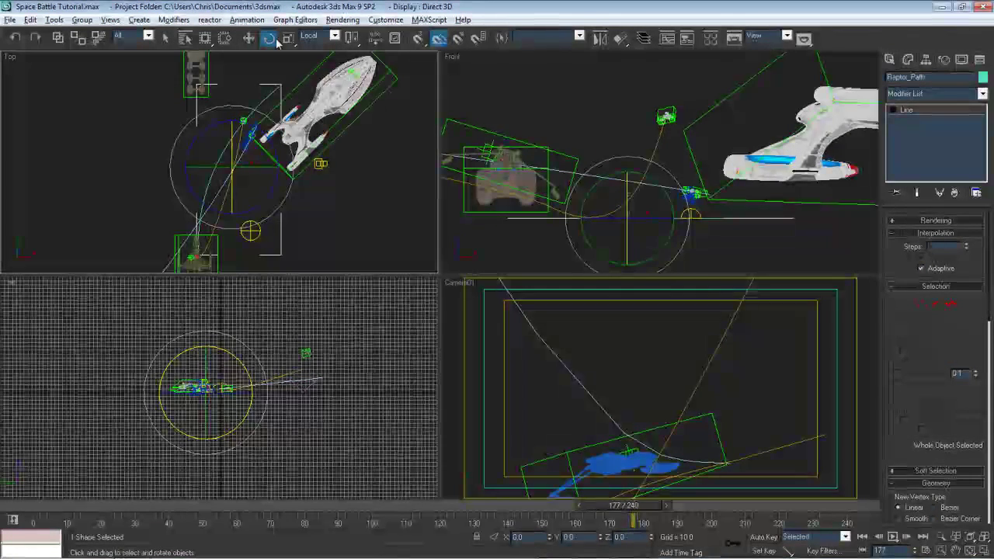
Align the first vertex of Raptor_Path with the boxed grey ship at the start of the line
click(248, 37)
middle_drag(184, 177, 164, 126)
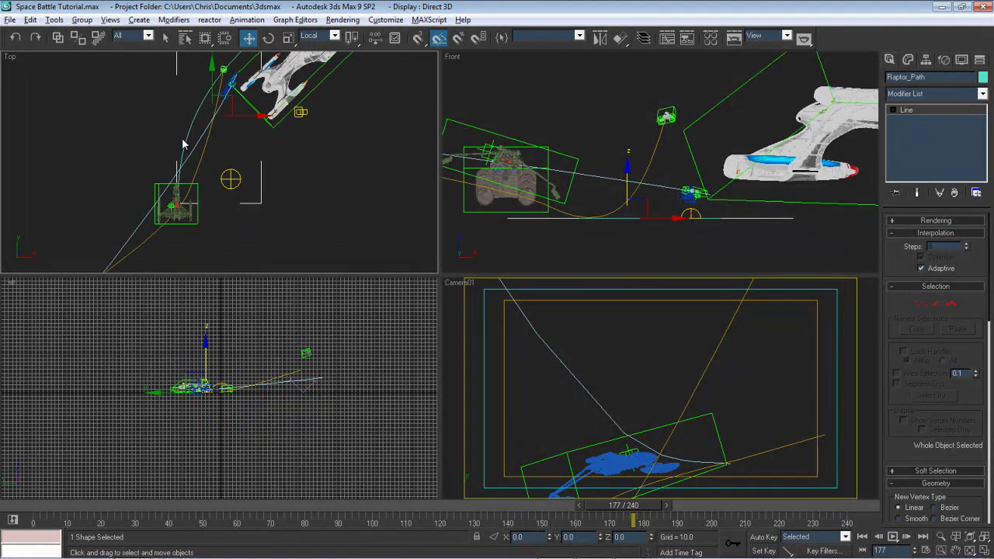
click(921, 305)
scroll(222, 204, up, 3)
drag(113, 177, 186, 246)
key(alt+a)
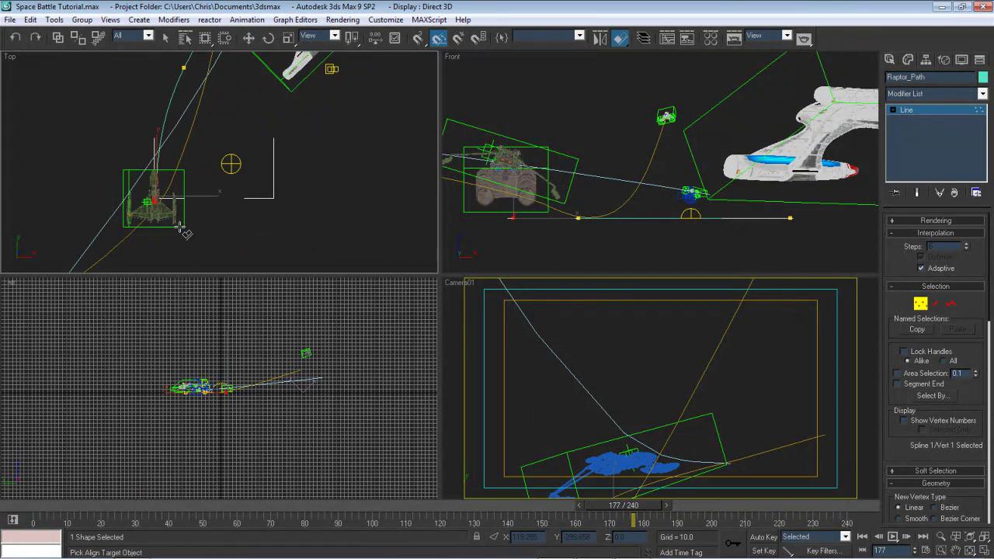
click(183, 226)
click(501, 386)
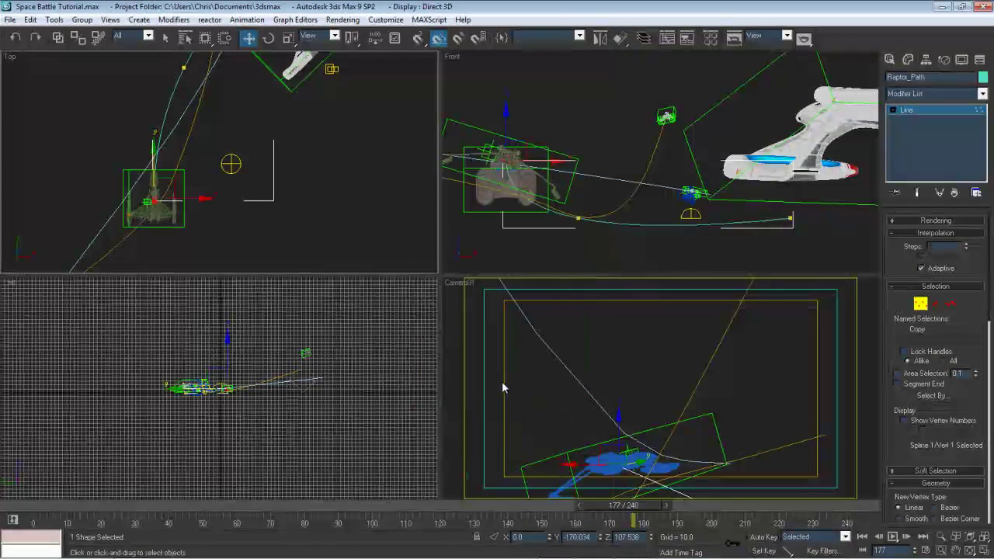
Raise the path's end vertex to Z 227.002 and its middle vertex by about 175 units in the Front view
scroll(202, 135, down, 3)
drag(246, 88, 302, 138)
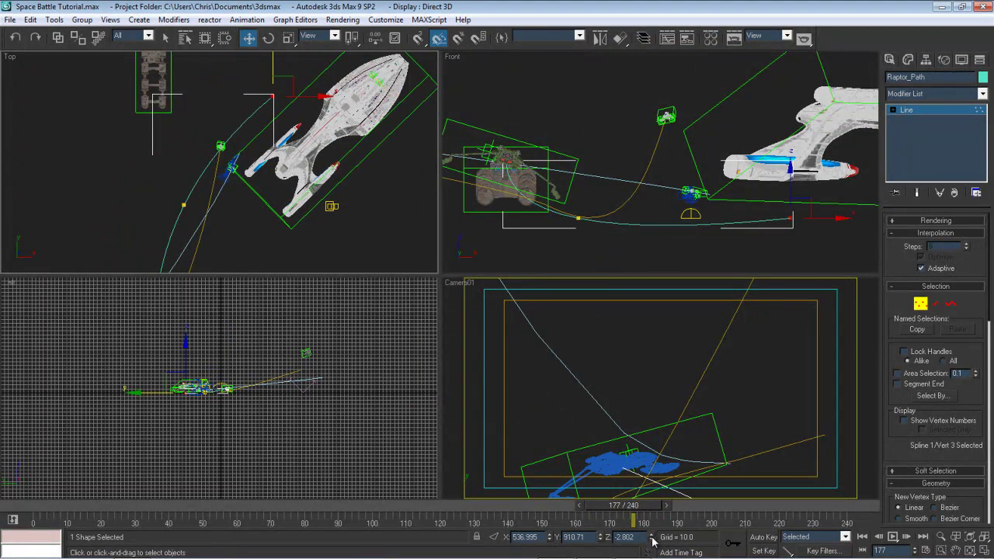
drag(653, 540, 668, 487)
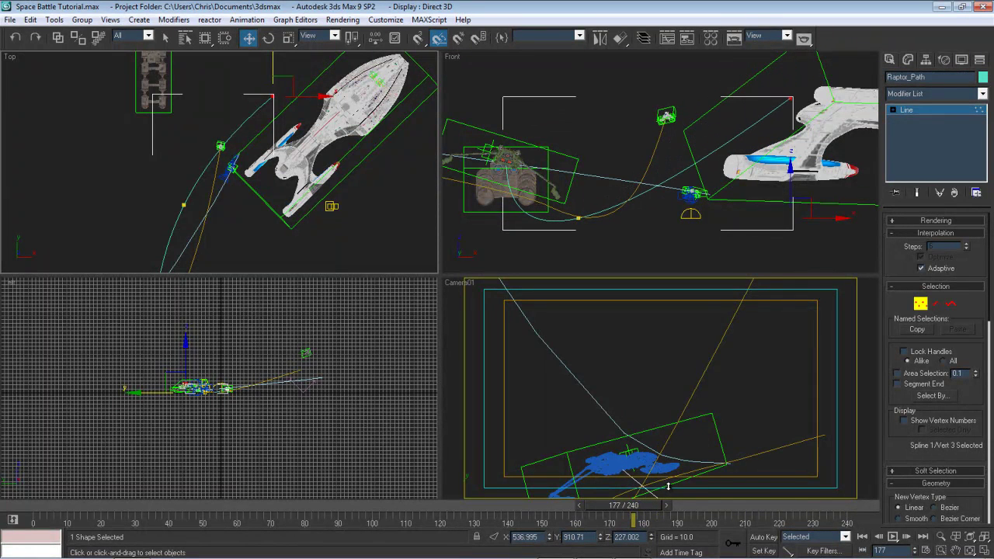
drag(574, 206, 600, 97)
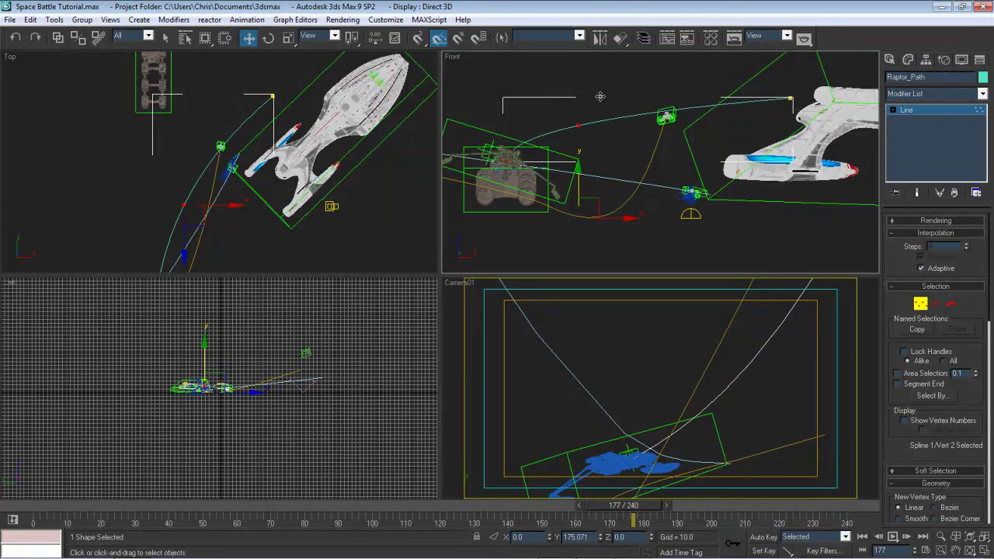
Align the first vertex of Raptor_Path with the Klingon Raptor's boxed dummy at the far end of the Top view
middle_drag(386, 201, 386, 95)
scroll(397, 166, down, 5)
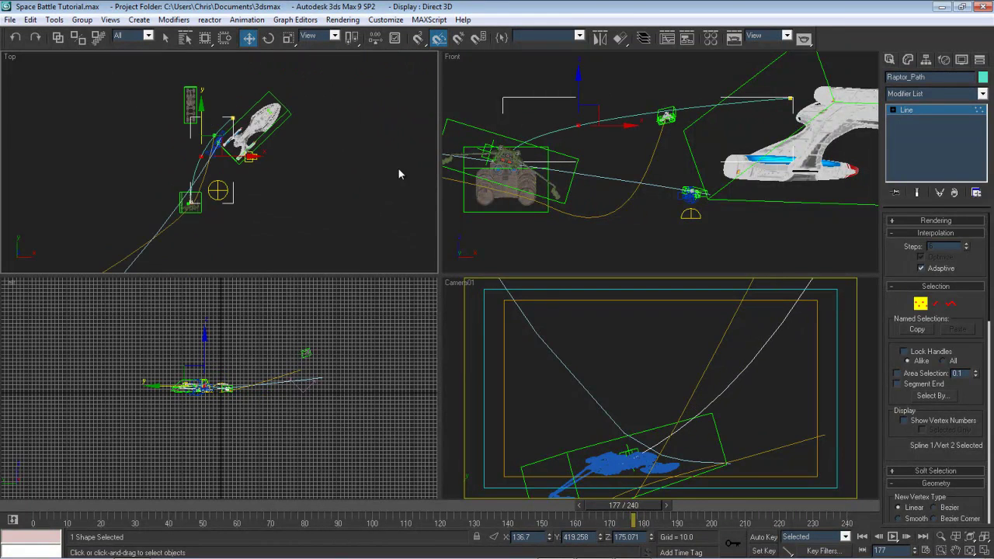
middle_drag(287, 196, 319, 127)
scroll(320, 126, up, 3)
drag(144, 60, 298, 180)
scroll(295, 178, down, 4)
middle_drag(276, 163, 242, 142)
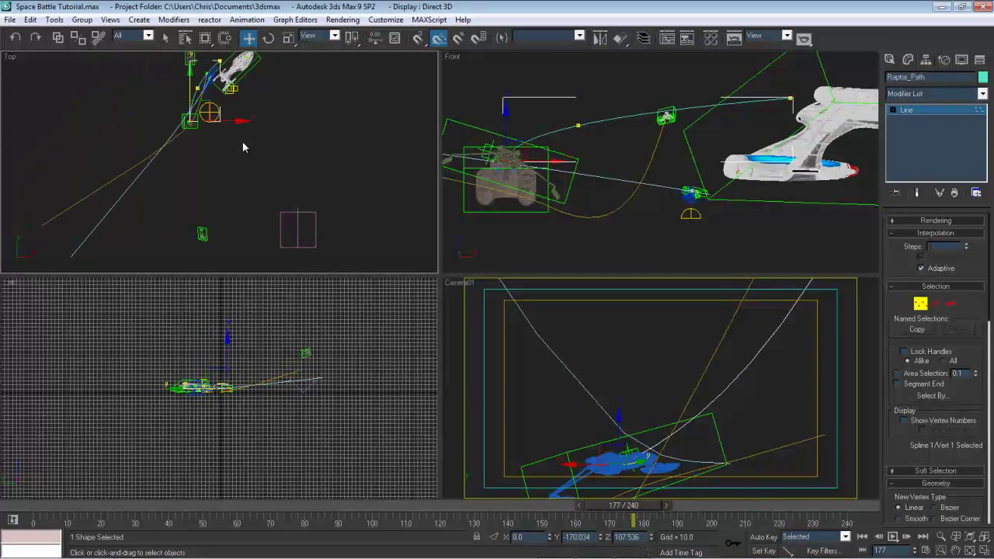
scroll(245, 180, up, 4)
key(alt+a)
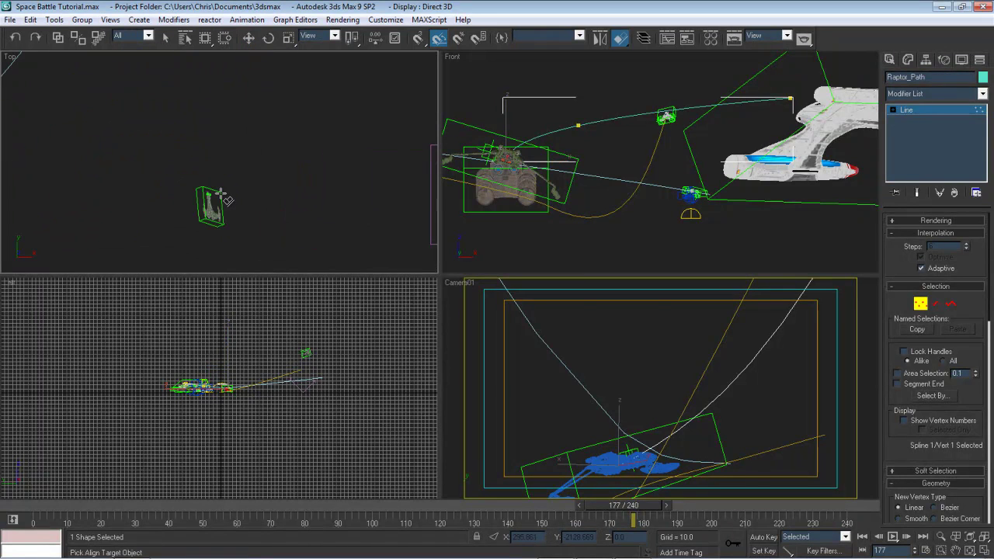
click(214, 201)
click(500, 386)
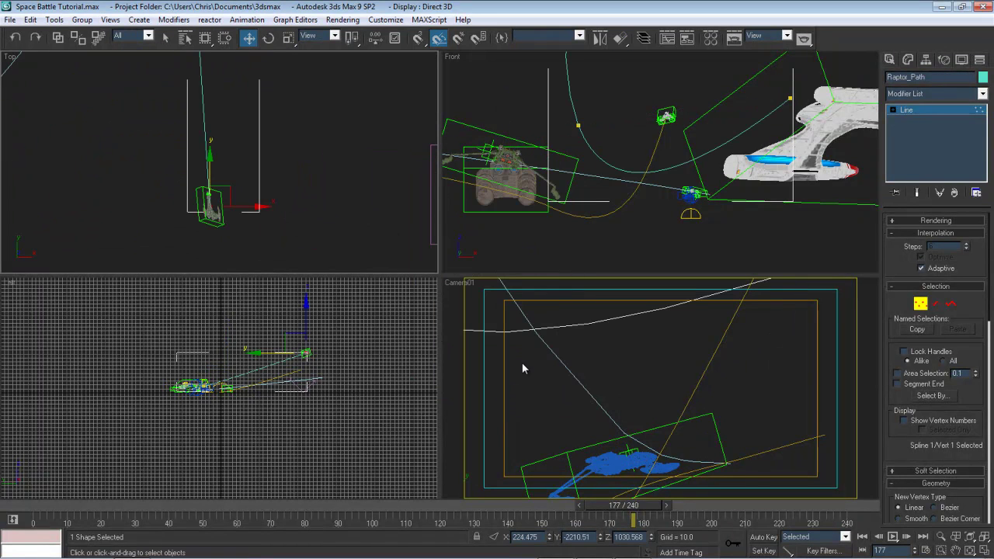
Lower the middle vertex of Raptor_Path to Z 130.232
scroll(218, 202, down, 4)
click(227, 92)
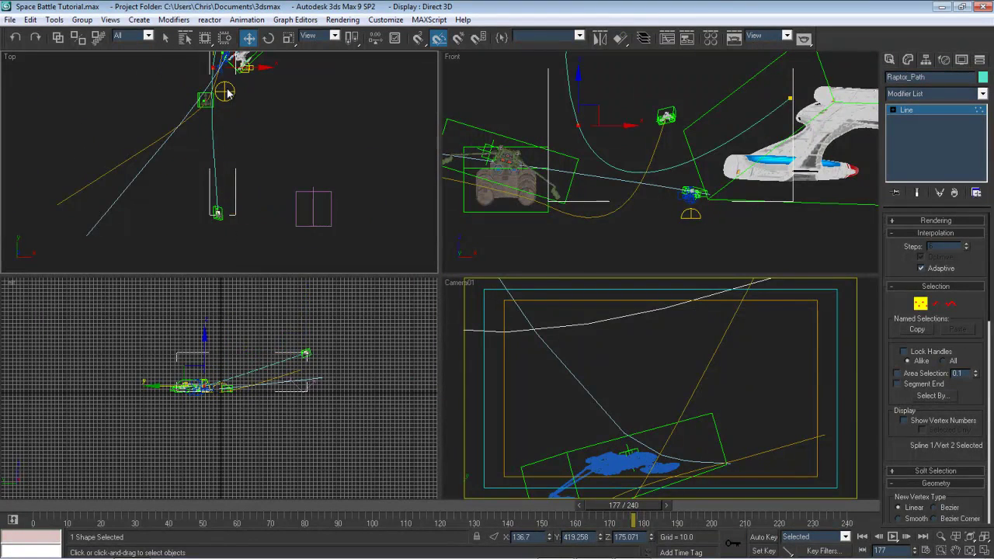
drag(651, 537, 654, 538)
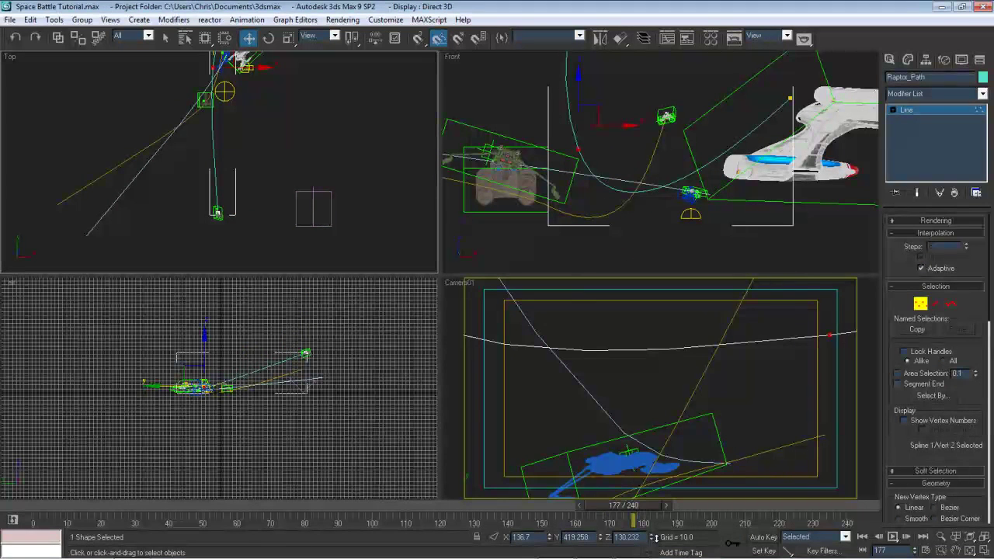
Convert the middle vertex of Raptor_Path from Smooth to Bezier
middle_drag(257, 147, 238, 234)
scroll(229, 160, up, 3)
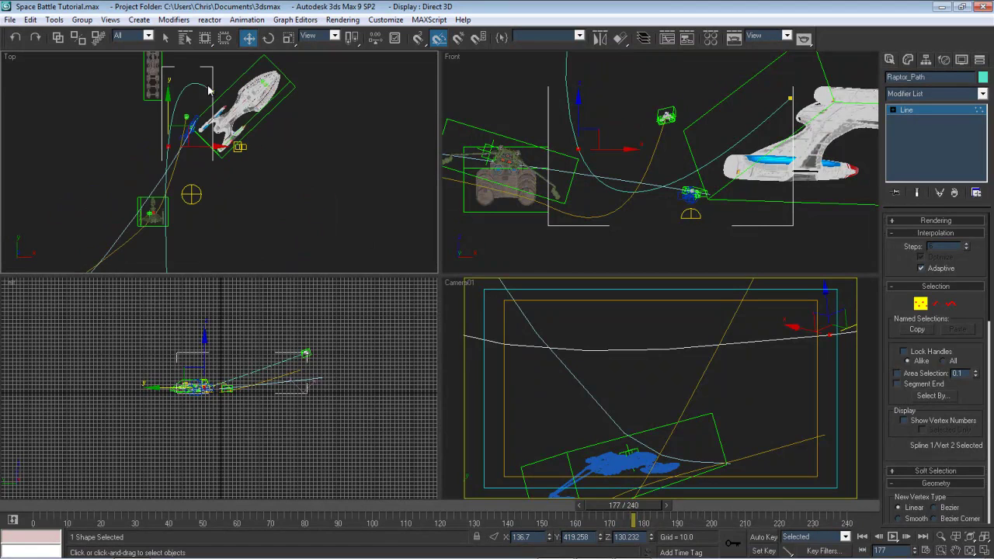
click(214, 94)
right_click(216, 100)
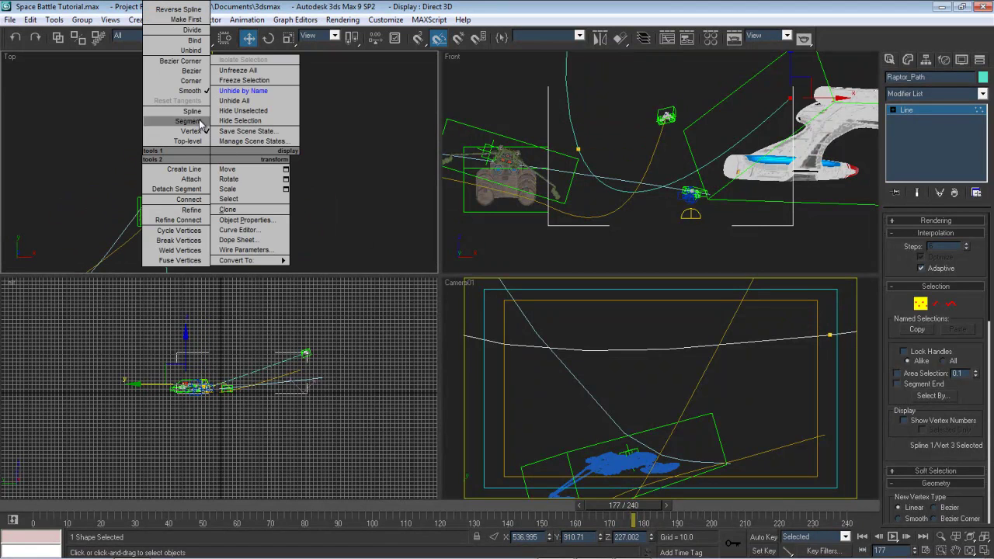
click(189, 72)
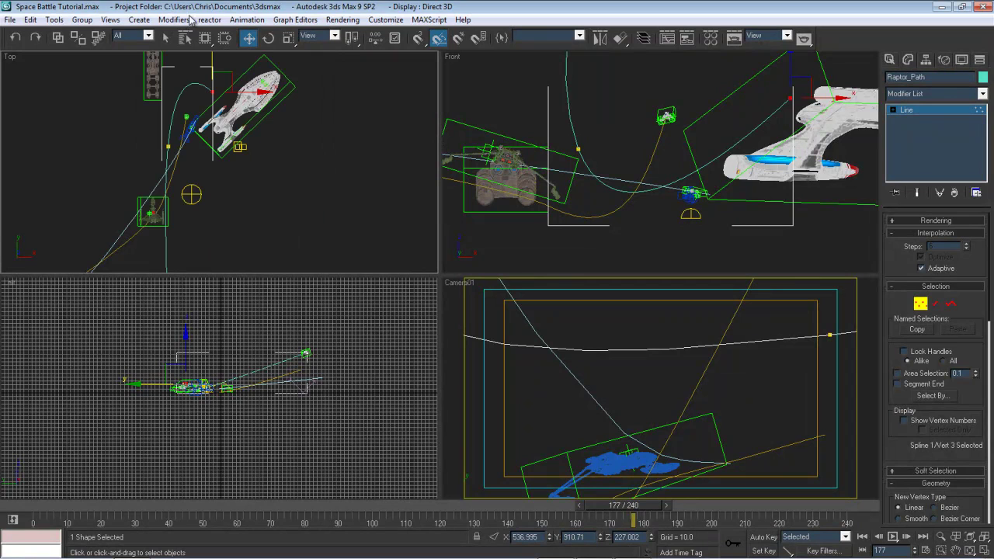
click(168, 146)
right_click(168, 155)
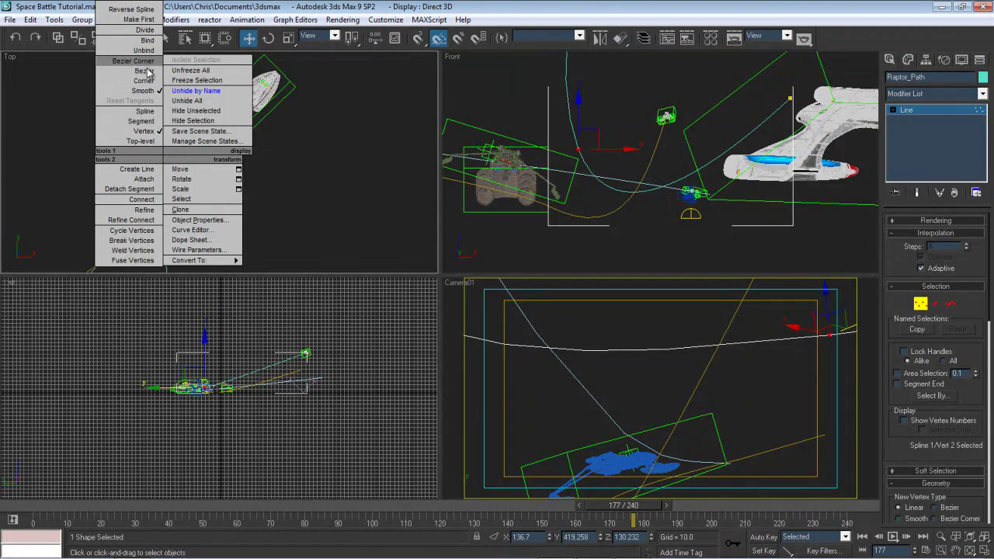
click(147, 72)
right_click(172, 155)
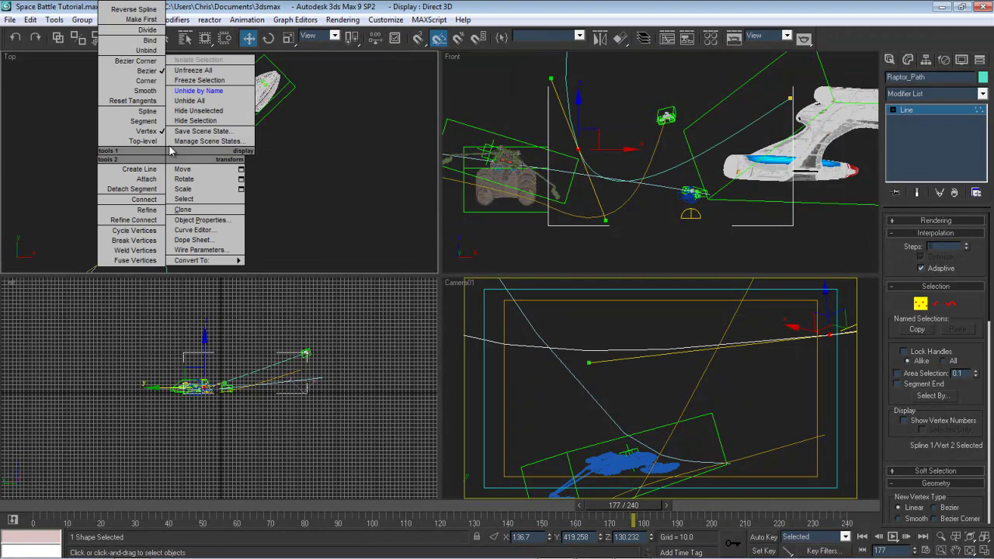
click(152, 70)
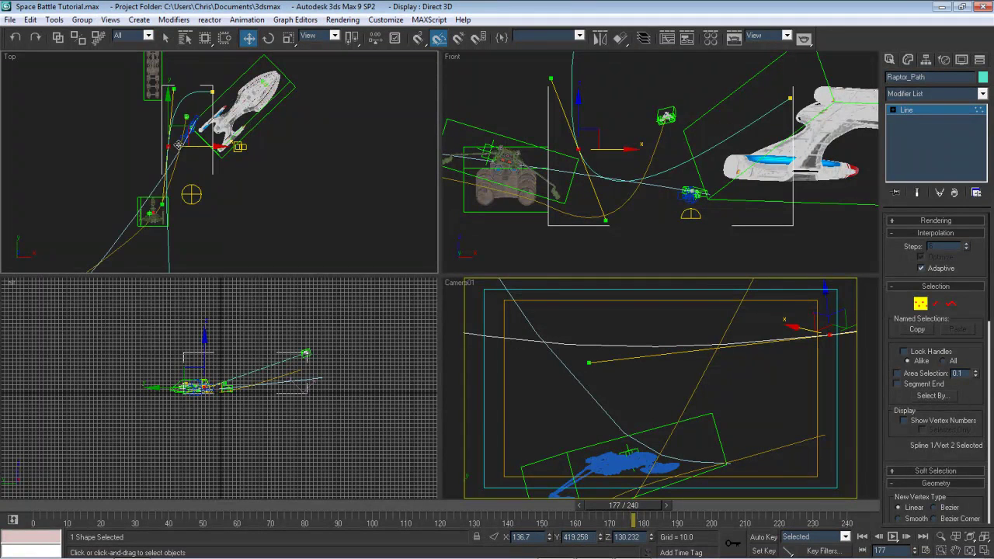
Reset the middle vertex's tangents by converting it to Corner and back to Bezier
right_click(168, 154)
click(147, 81)
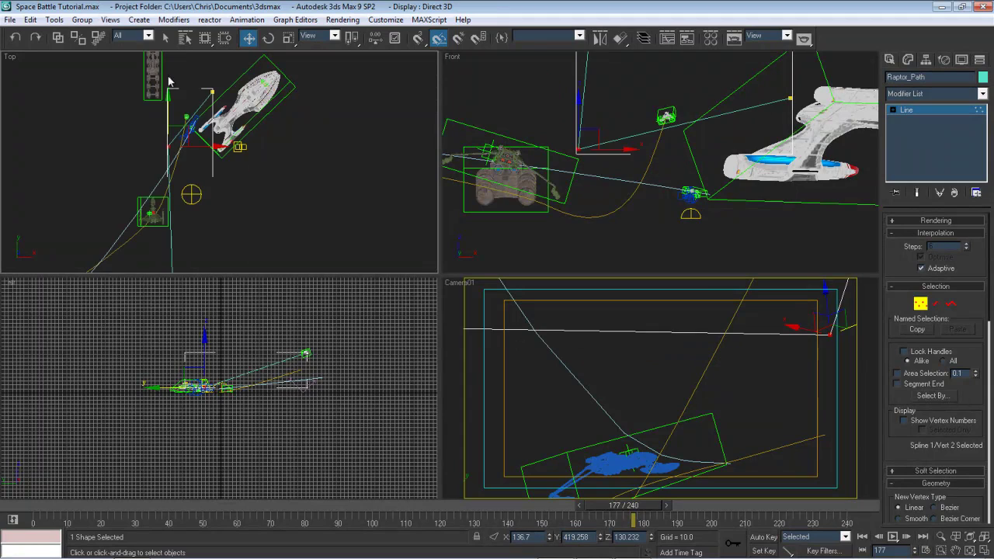
scroll(238, 148, up, 4)
scroll(238, 147, up, 5)
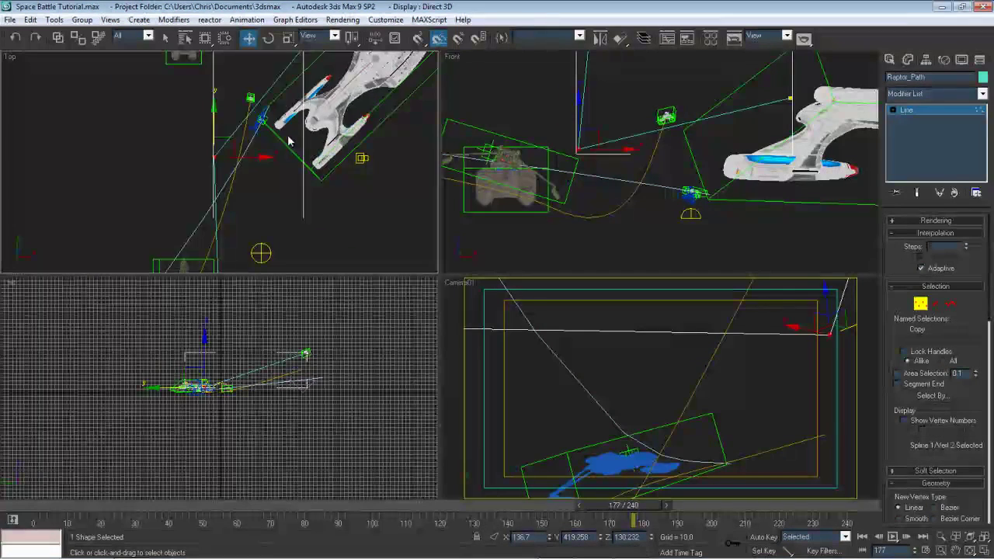
right_click(205, 155)
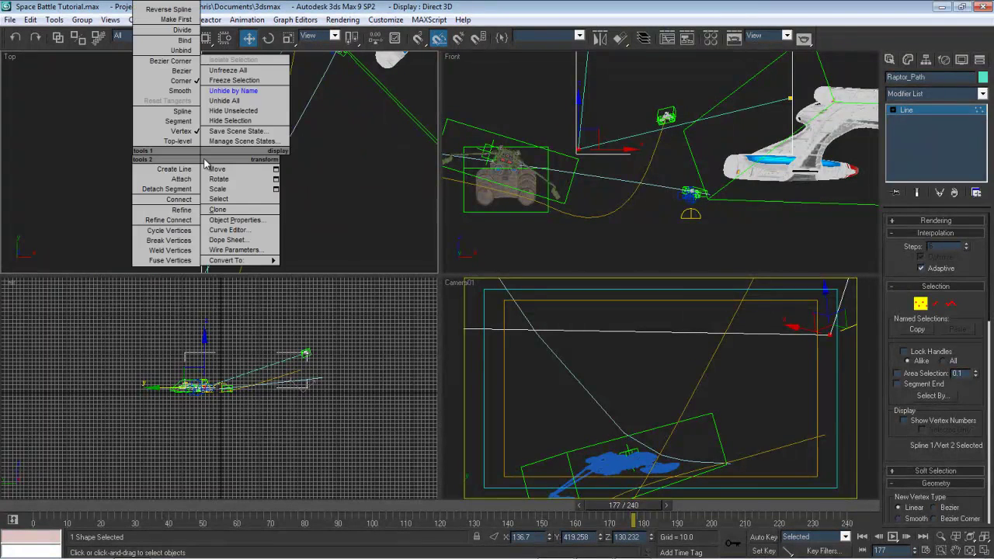
click(179, 72)
middle_drag(293, 139, 299, 212)
scroll(301, 206, down, 4)
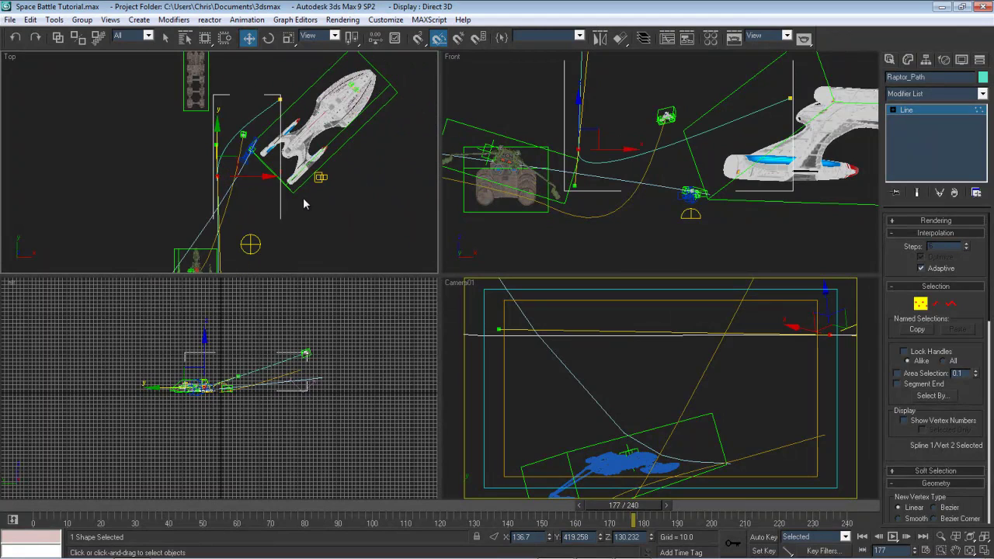
Lengthen the middle vertex's Bezier handle on the end-vertex side to round the path's bend in the Top view
scroll(259, 156, up, 5)
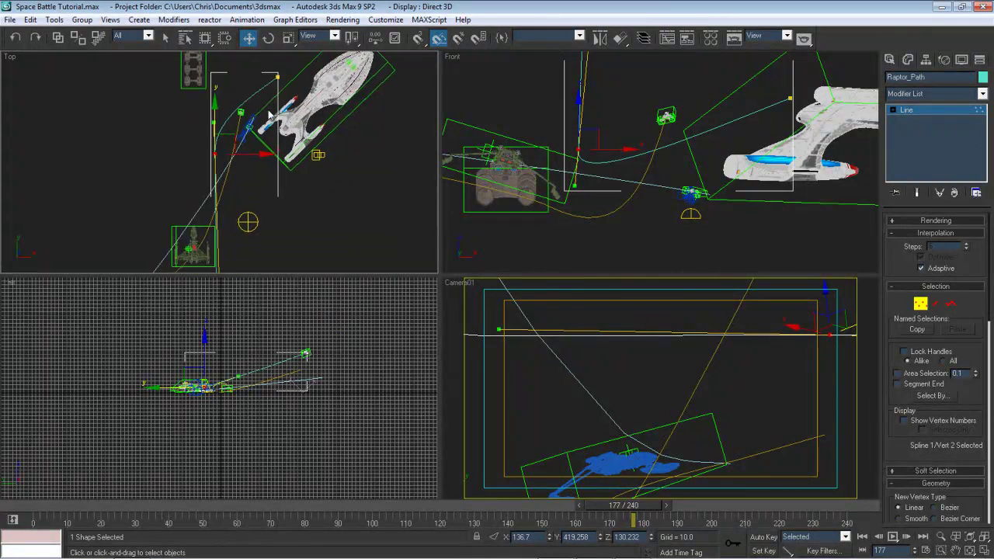
middle_drag(198, 92, 199, 172)
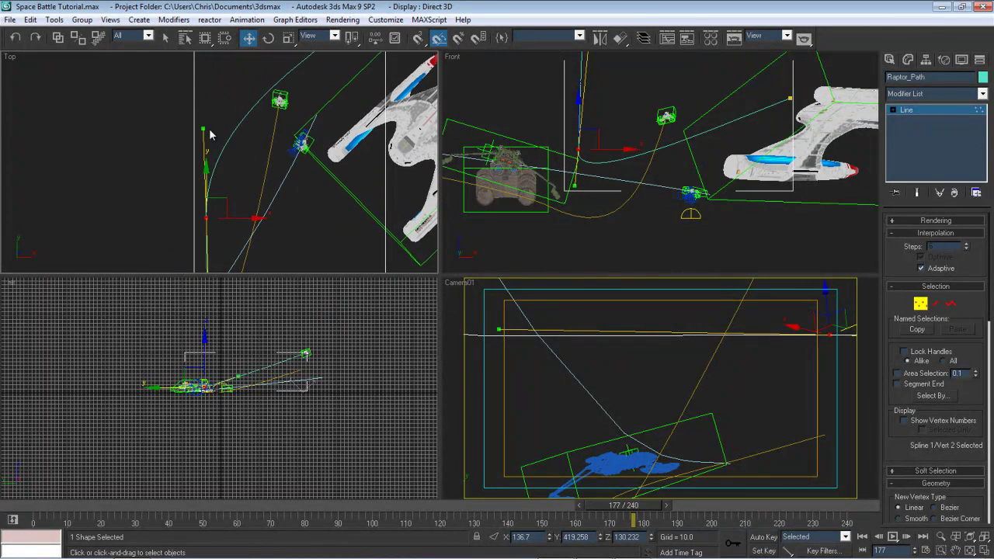
drag(204, 125, 339, 102)
middle_drag(327, 132, 317, 244)
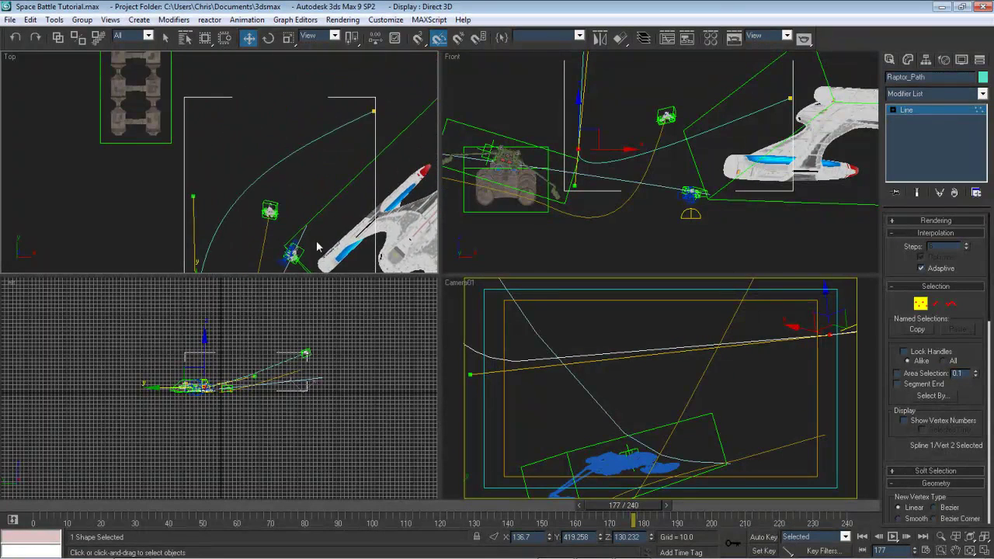
Move the middle vertex of Raptor_Path to about X 220, Y 329 in the Top view and lower it to Z 112.397
scroll(316, 206, down, 2)
drag(259, 86, 338, 140)
middle_drag(275, 199, 267, 147)
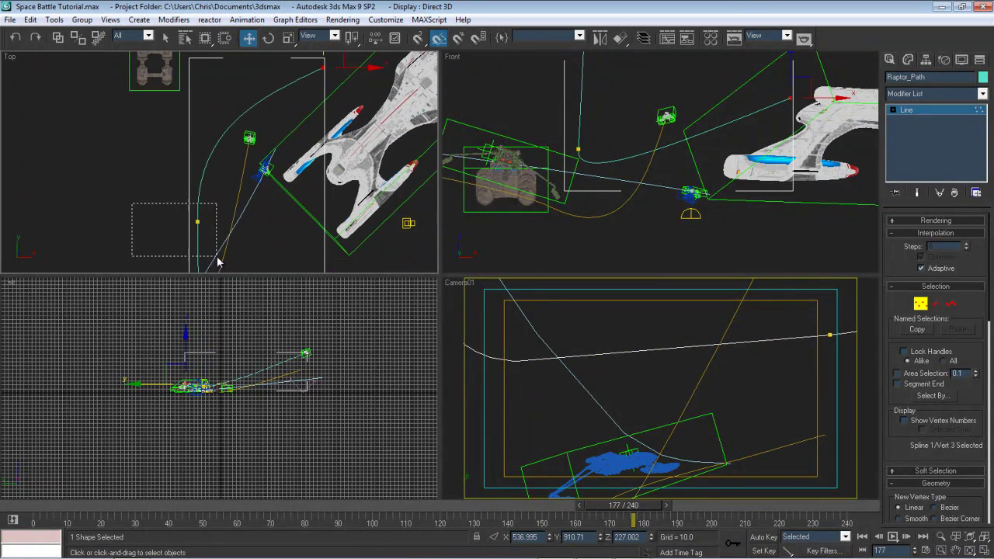
click(206, 219)
drag(220, 212, 239, 232)
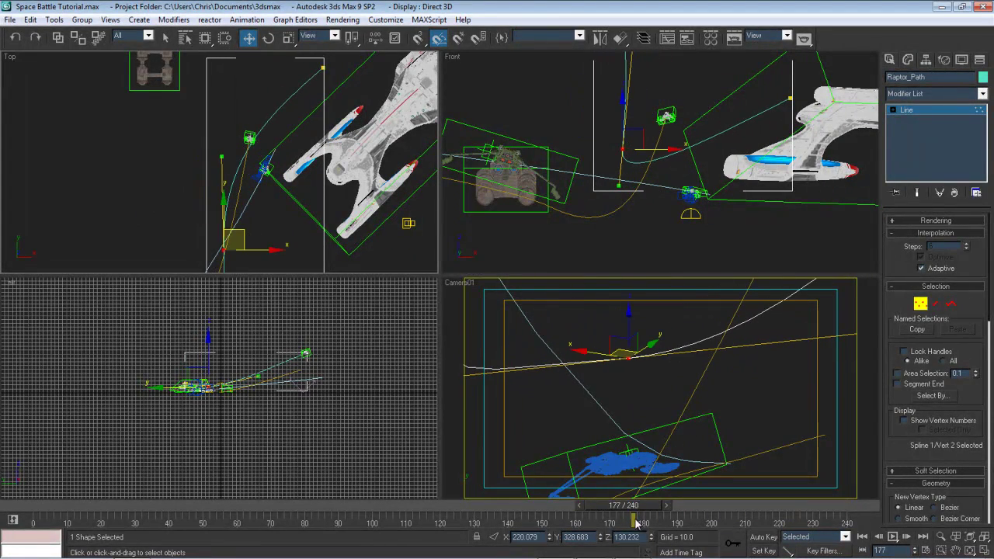
drag(650, 537, 652, 543)
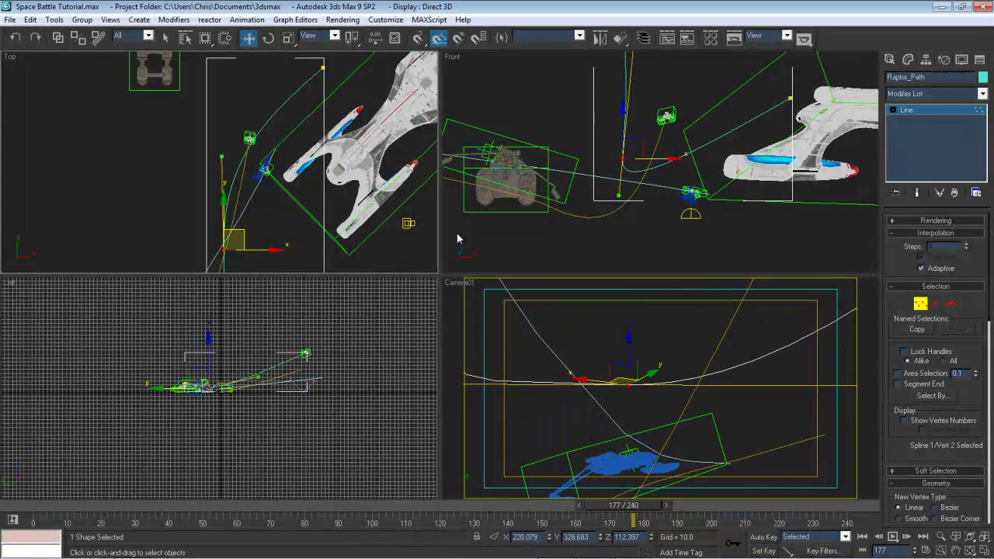
Move the end vertex of Raptor_Path along X to about 1046, so the path sweeps across the white ship
middle_drag(346, 100, 332, 140)
drag(339, 144, 338, 145)
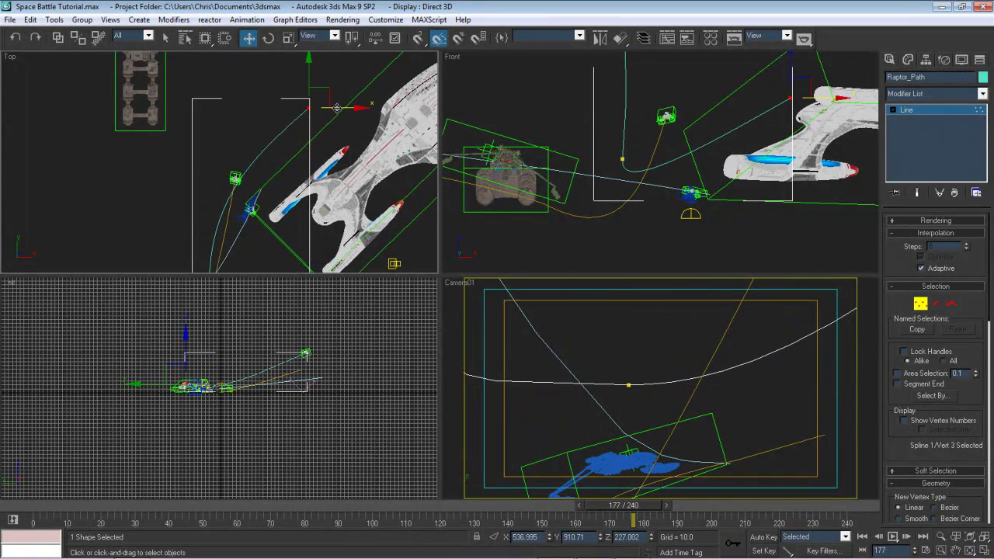
drag(336, 108, 497, 147)
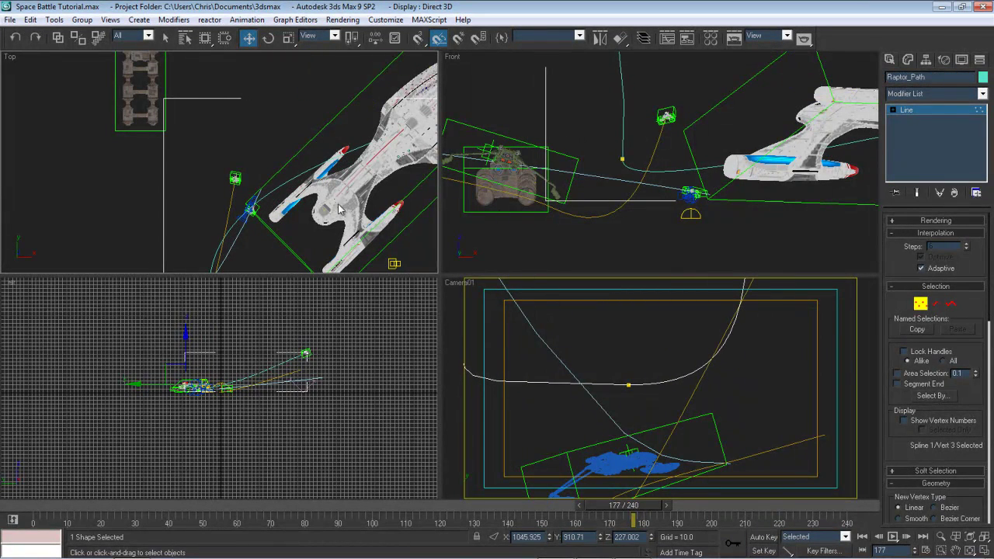
Leave vertex editing and assign a Path Constraint as the position controller of Klingon_Raptor_Master
scroll(340, 210, down, 6)
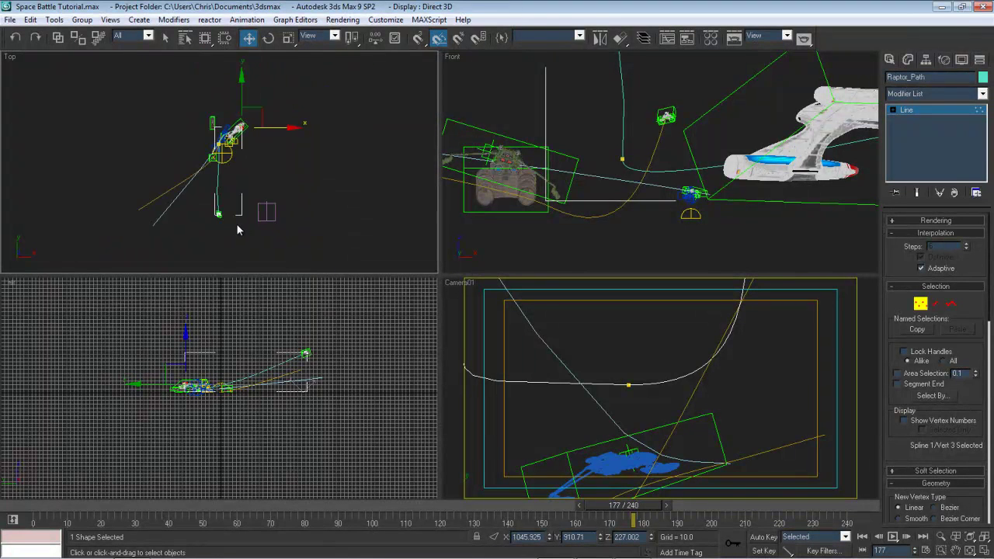
scroll(236, 223, up, 6)
middle_drag(236, 190, 260, 70)
middle_drag(309, 241, 285, 114)
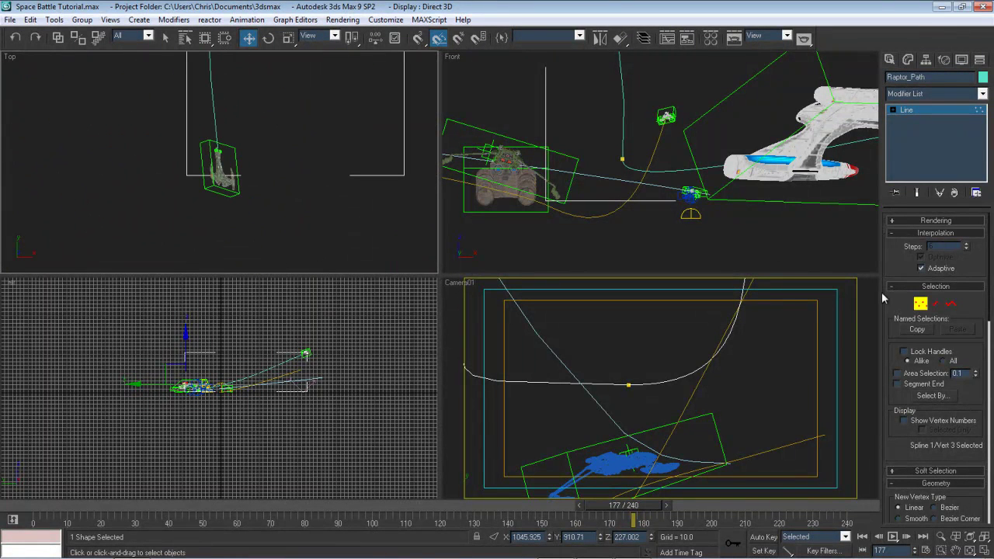
click(919, 306)
click(239, 195)
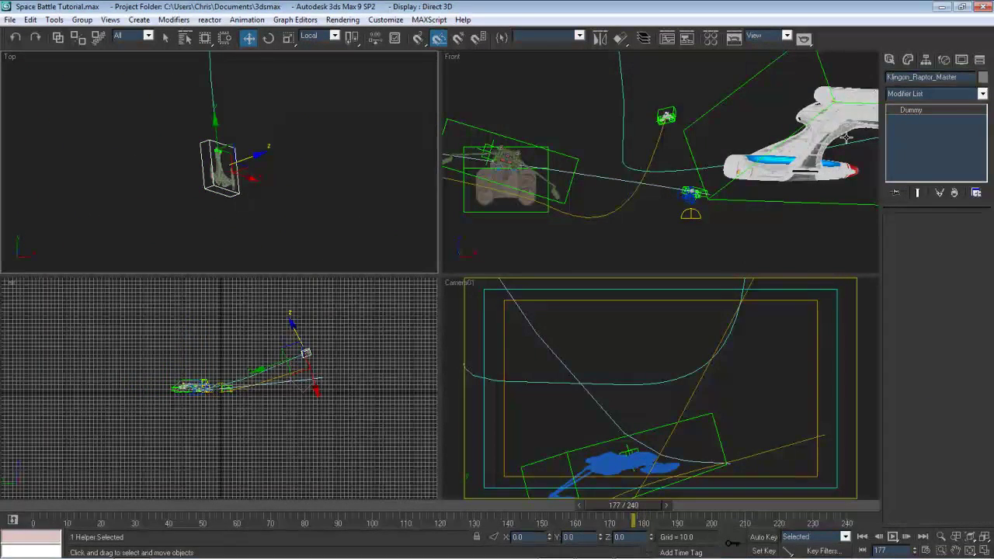
click(926, 59)
click(944, 60)
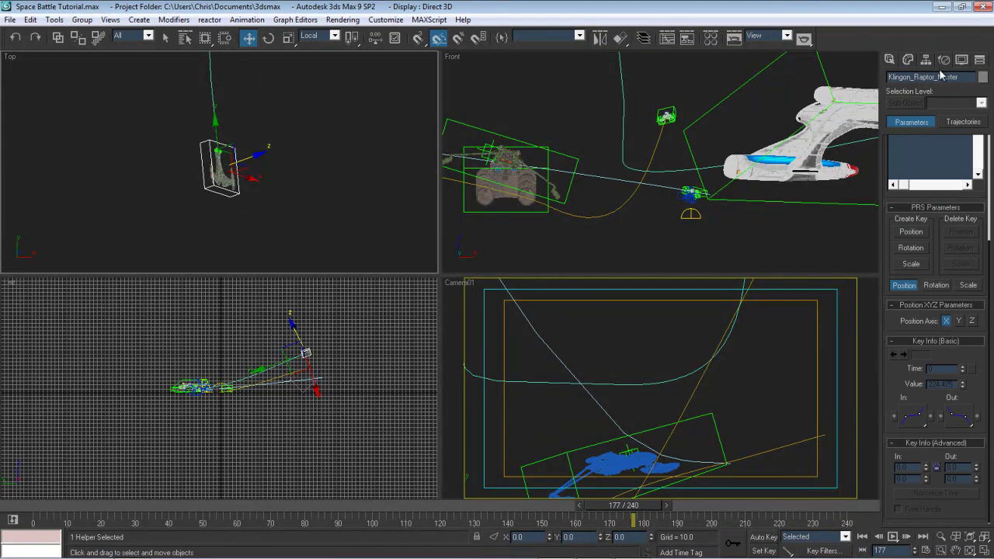
drag(973, 206, 973, 399)
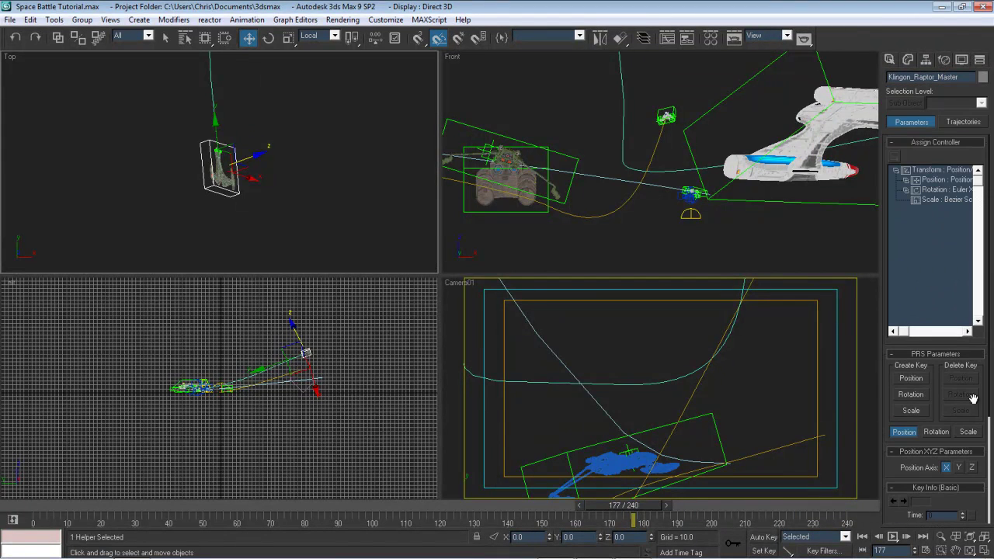
click(945, 179)
click(894, 155)
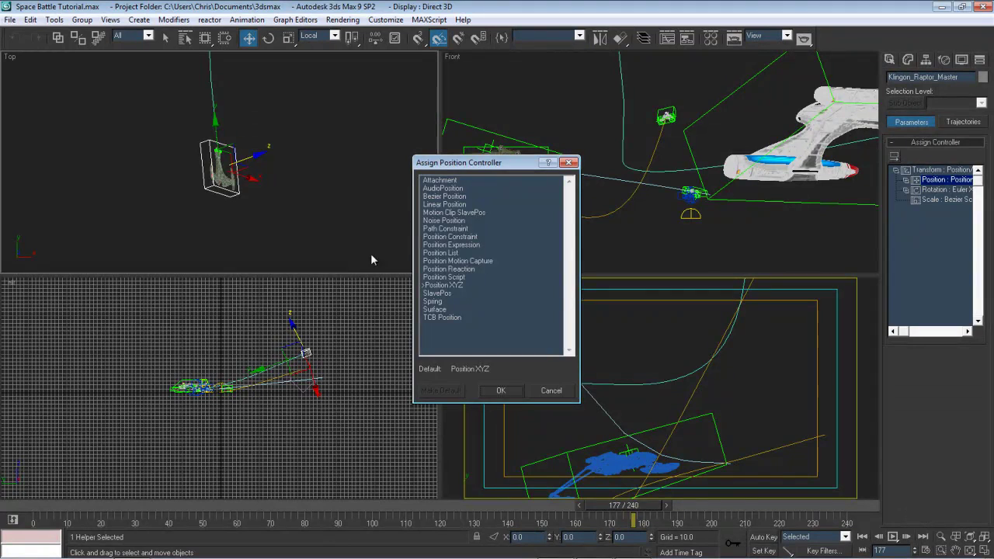
double_click(440, 228)
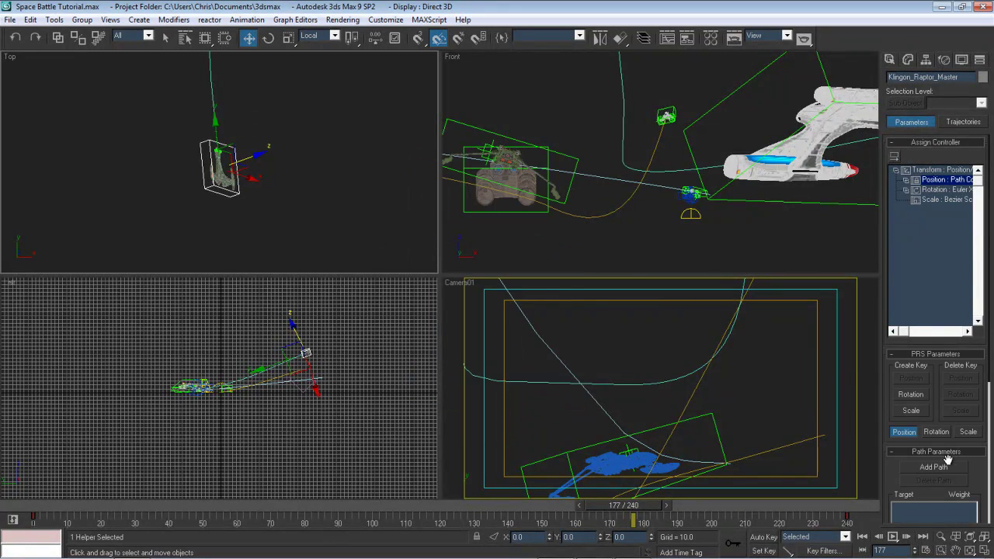
click(941, 466)
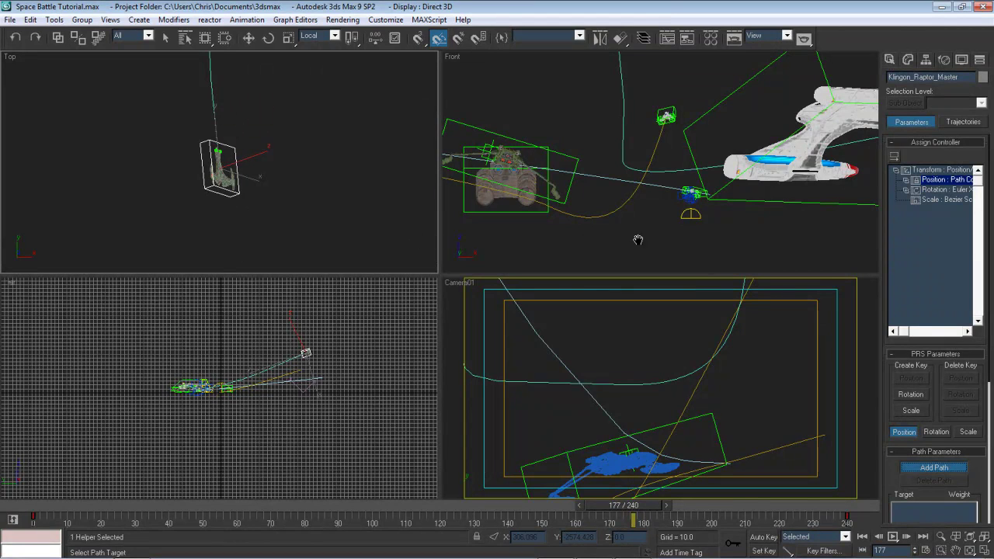
middle_drag(638, 240, 225, 126)
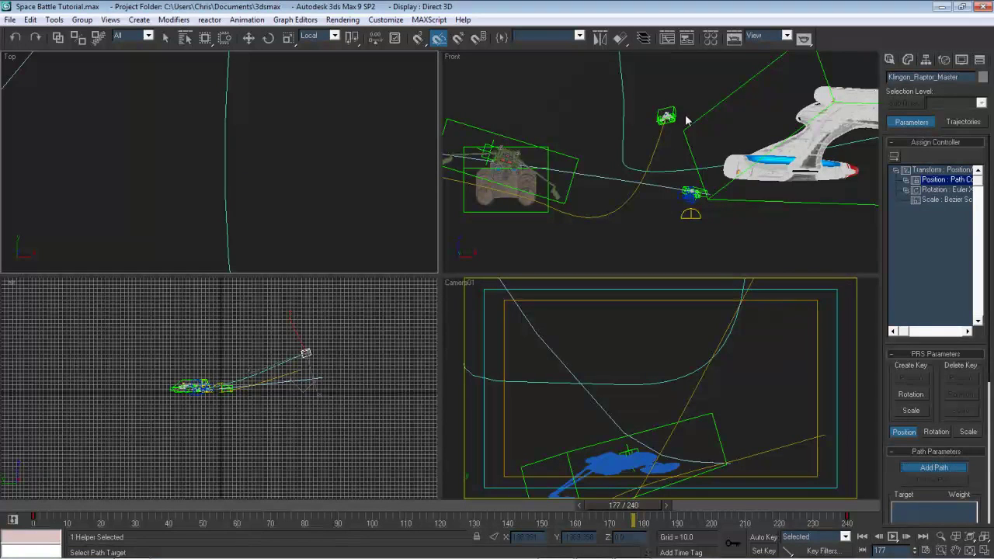
click(942, 467)
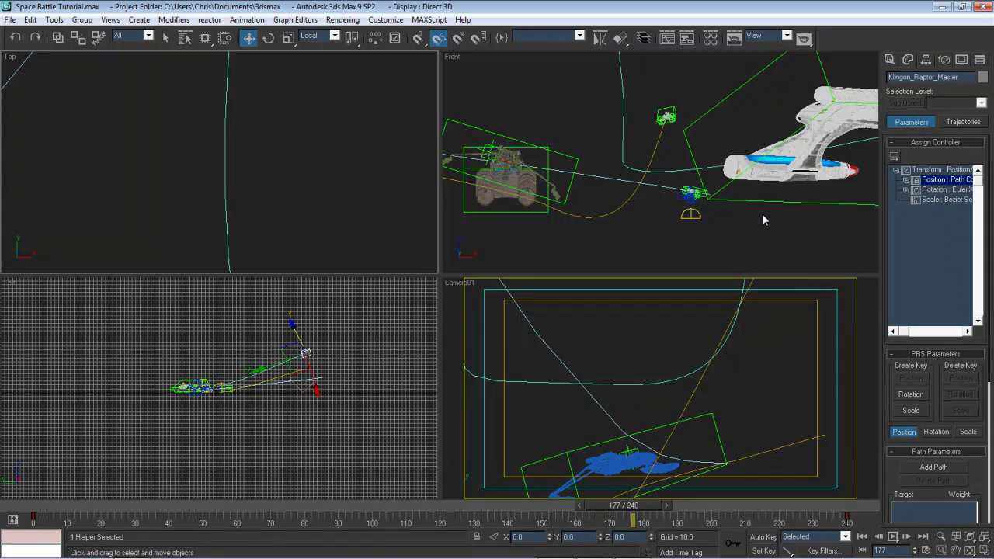
Add Raptor_Path as the target path of Klingon_Raptor_Master's Path Constraint, picking it by name, and end path picking
click(934, 468)
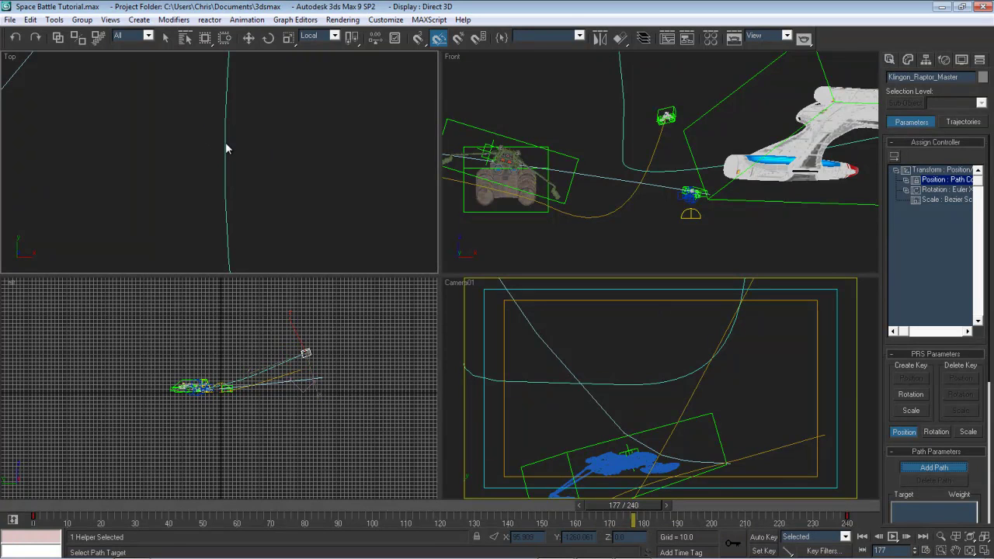
key(h)
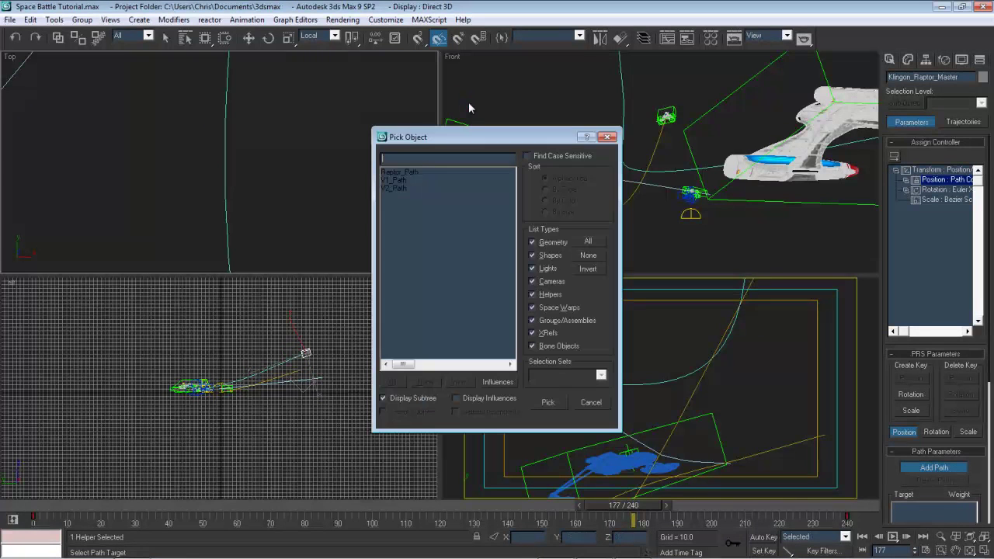
click(400, 173)
double_click(400, 172)
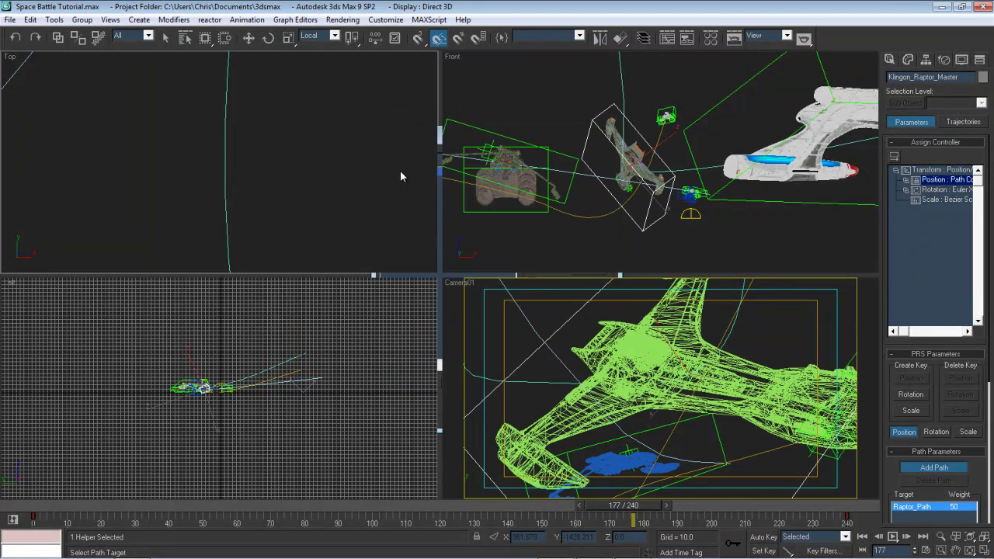
click(933, 467)
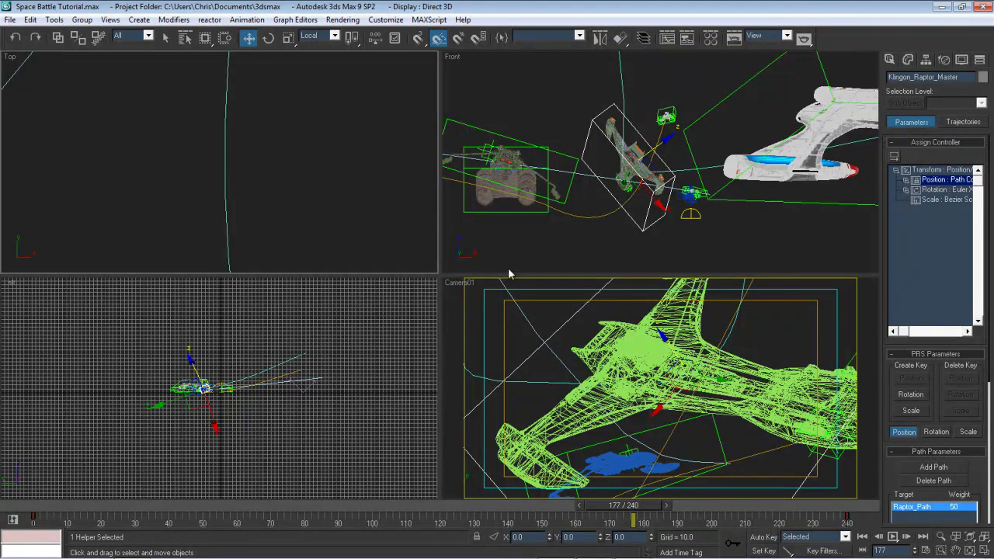
Select Raptor_Path, open it for vertex editing, and select its middle vertex beside the Klingon ship in the Top view
middle_drag(303, 155, 265, 197)
scroll(273, 147, down, 5)
scroll(265, 196, up, 4)
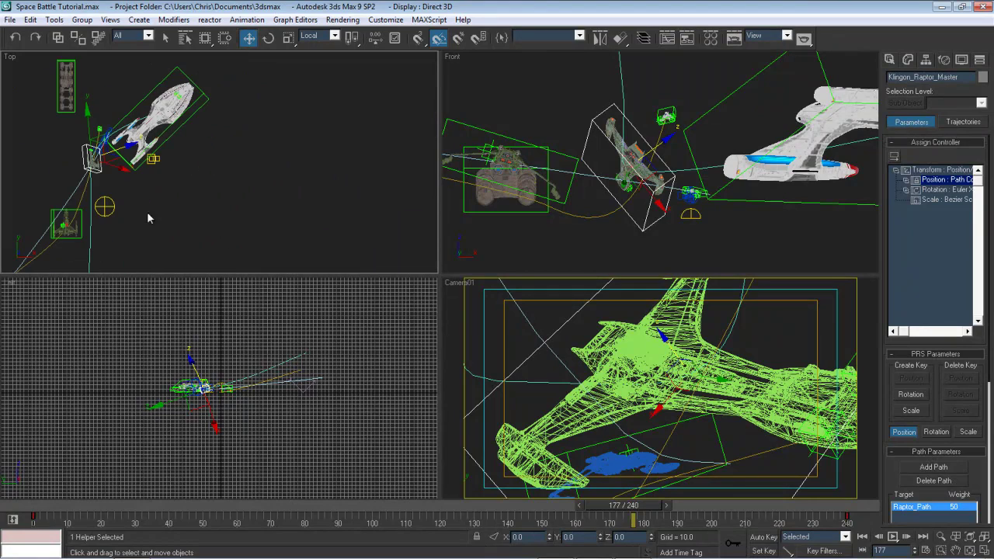
click(91, 252)
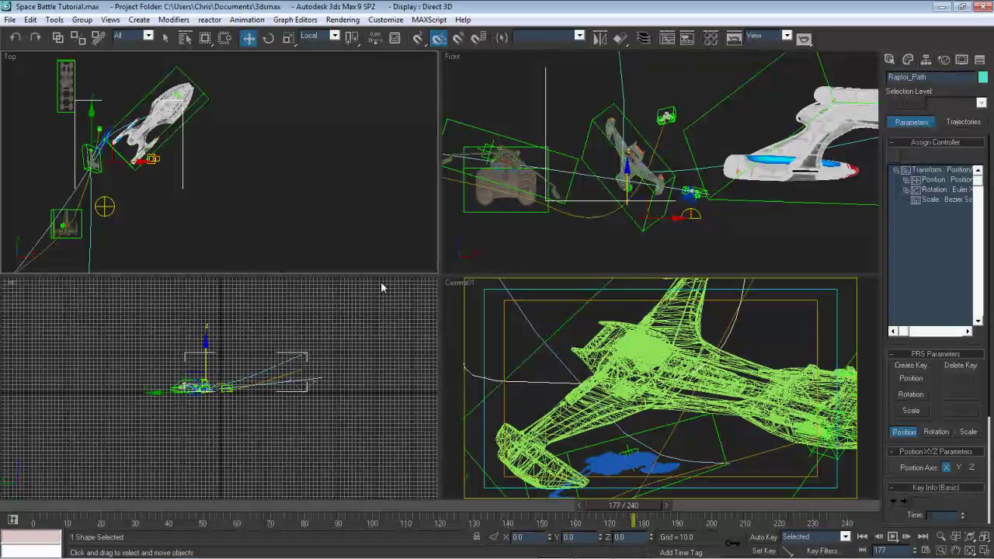
click(907, 60)
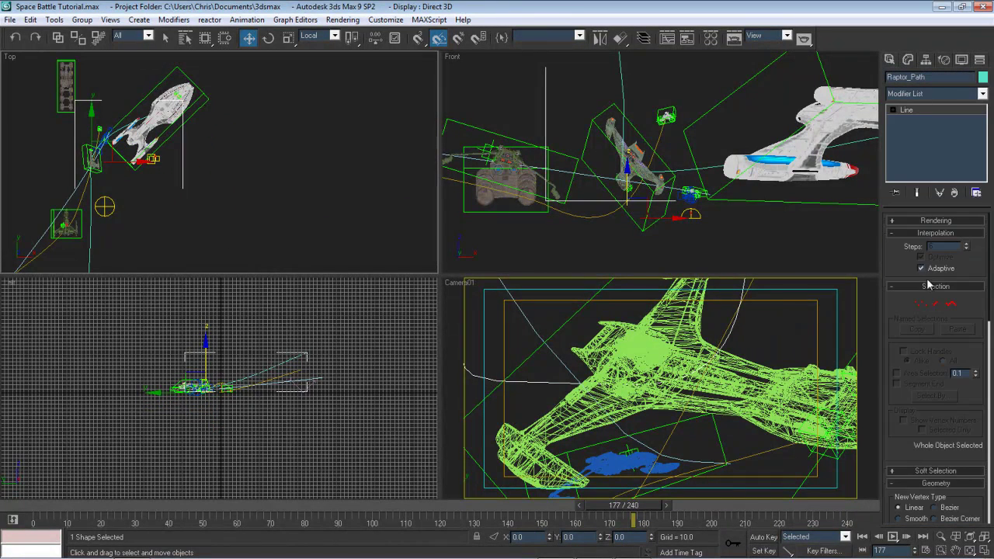
click(921, 304)
middle_drag(150, 185, 276, 162)
middle_drag(348, 125, 253, 229)
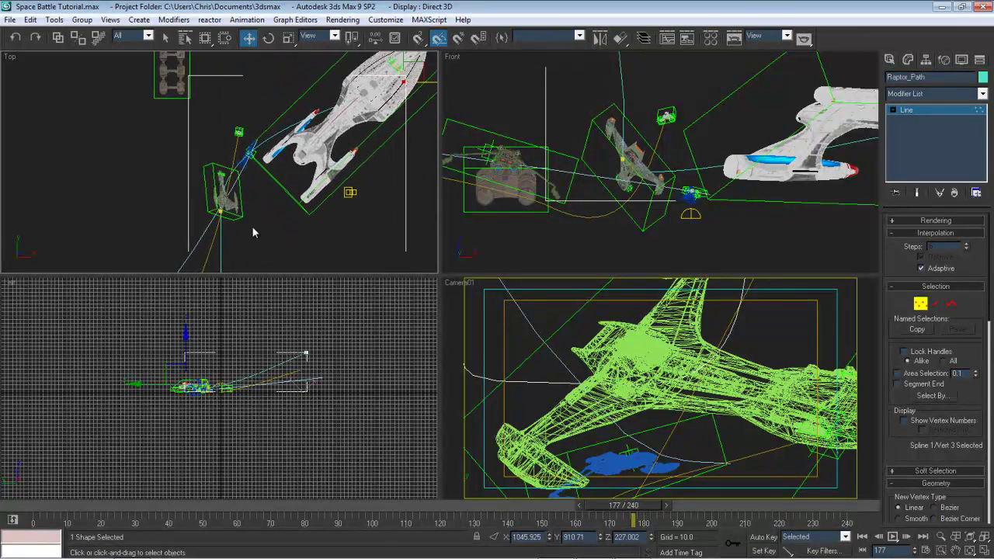
click(221, 210)
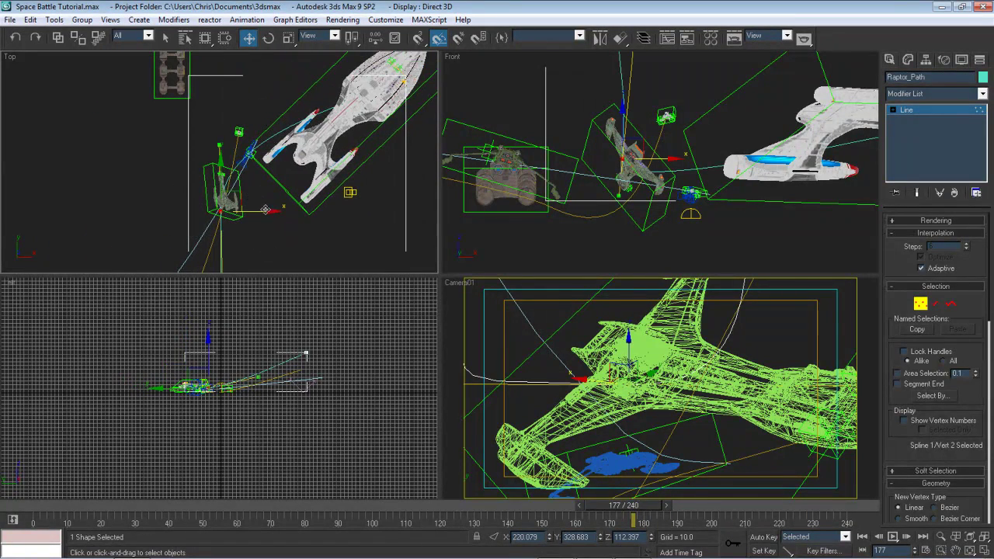
Move the second vertex of Raptor_Path about -26 units along X and leave vertex editing
scroll(268, 221, up, 5)
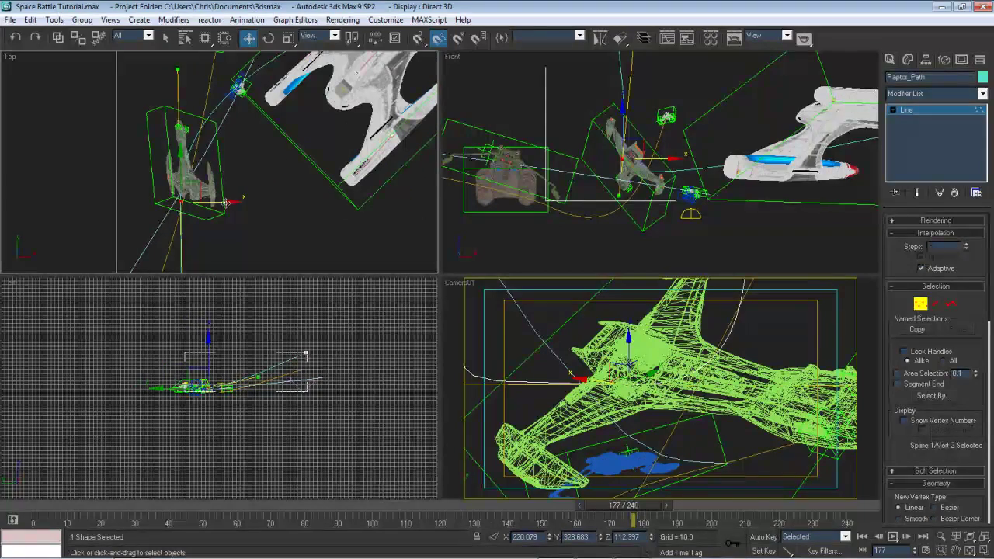
drag(224, 202, 211, 204)
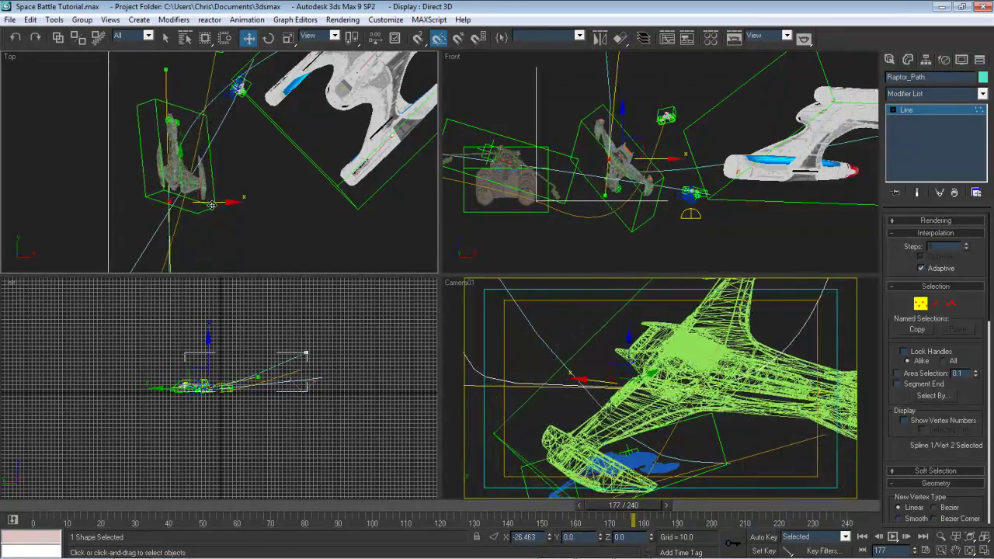
click(593, 343)
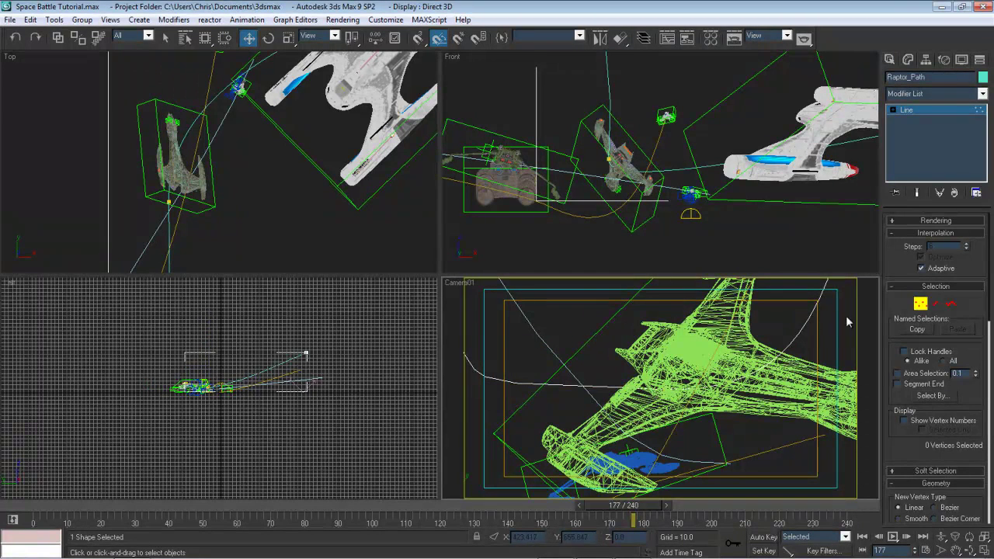
click(924, 306)
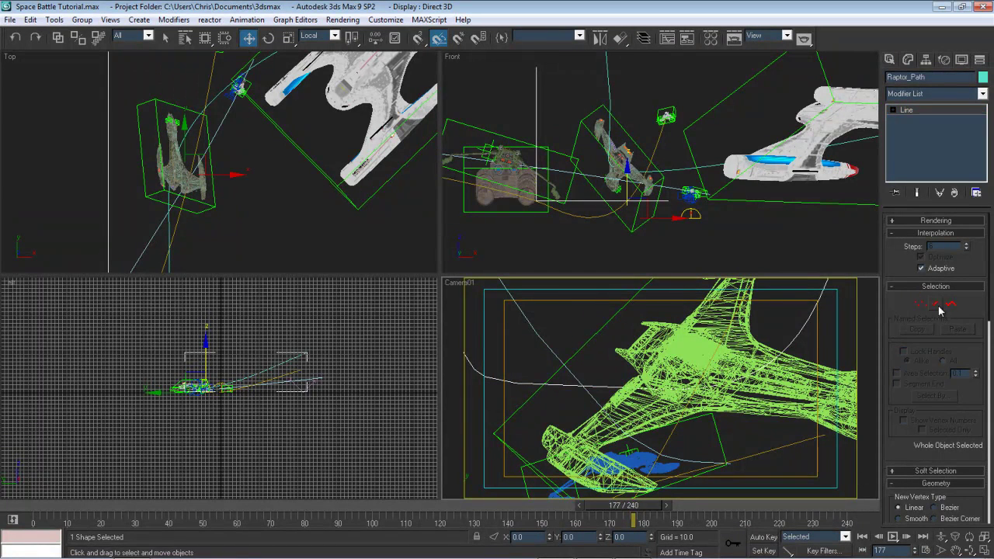
Reset the rotation of Klingon_Raptor_Master to 0 on all three axes, using the World reference coordinate system
click(596, 331)
click(268, 39)
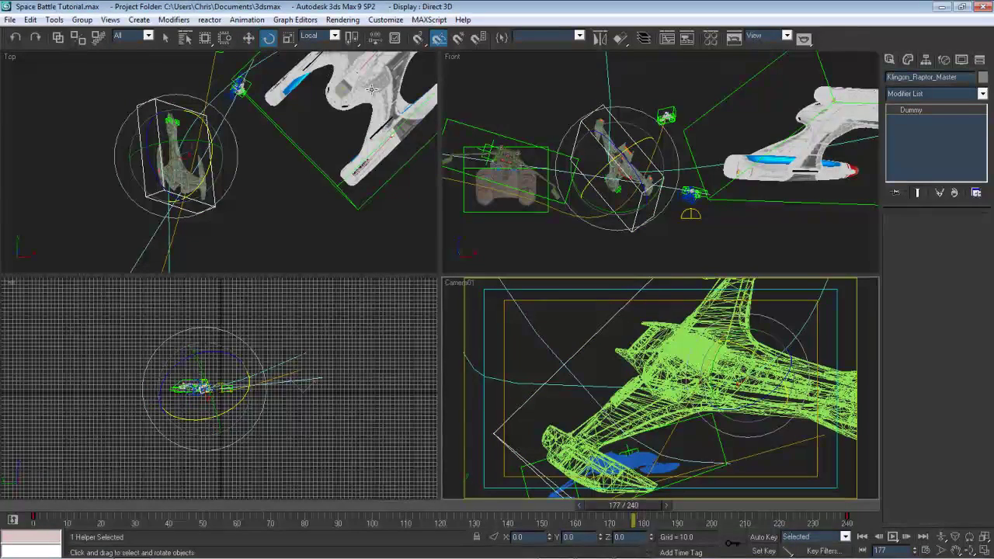
click(331, 36)
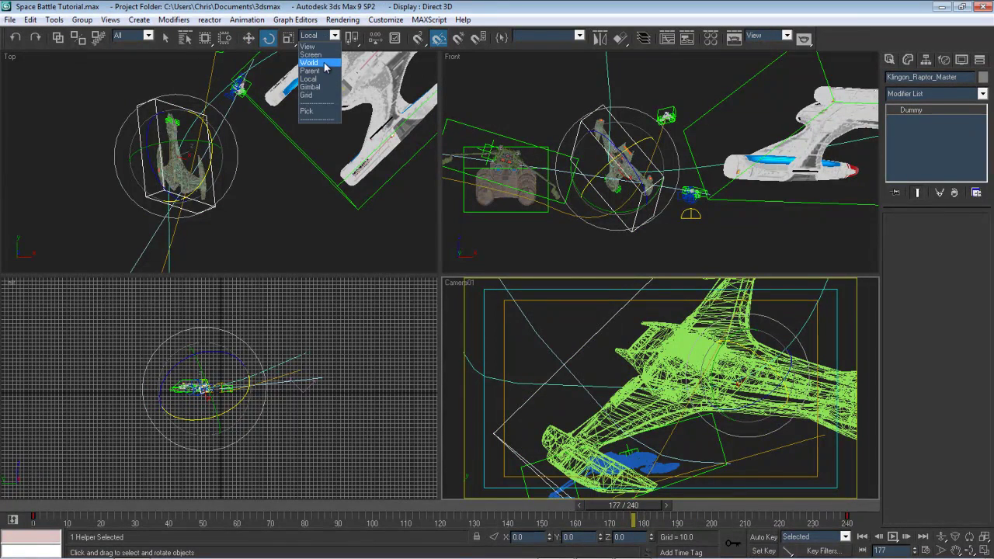
click(309, 62)
right_click(652, 537)
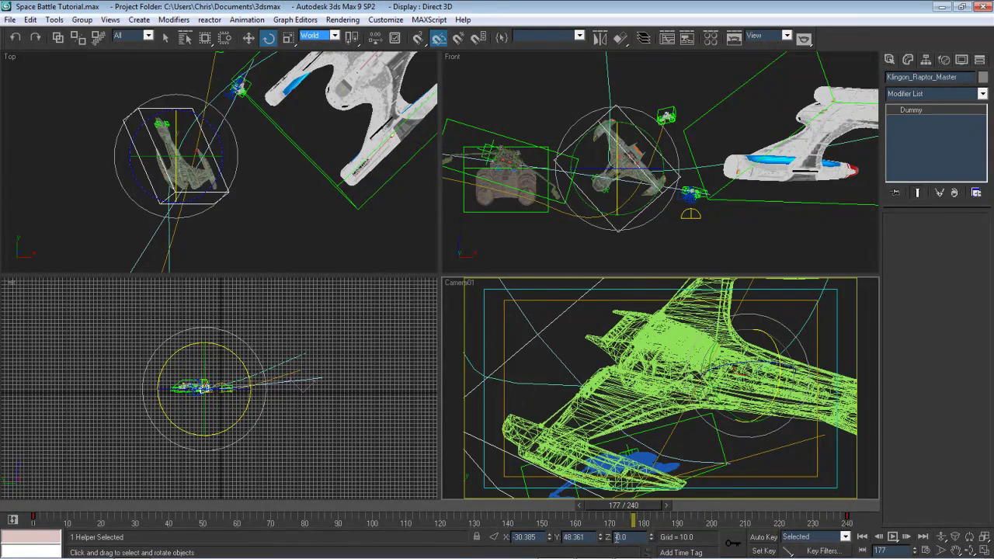
right_click(602, 537)
right_click(549, 537)
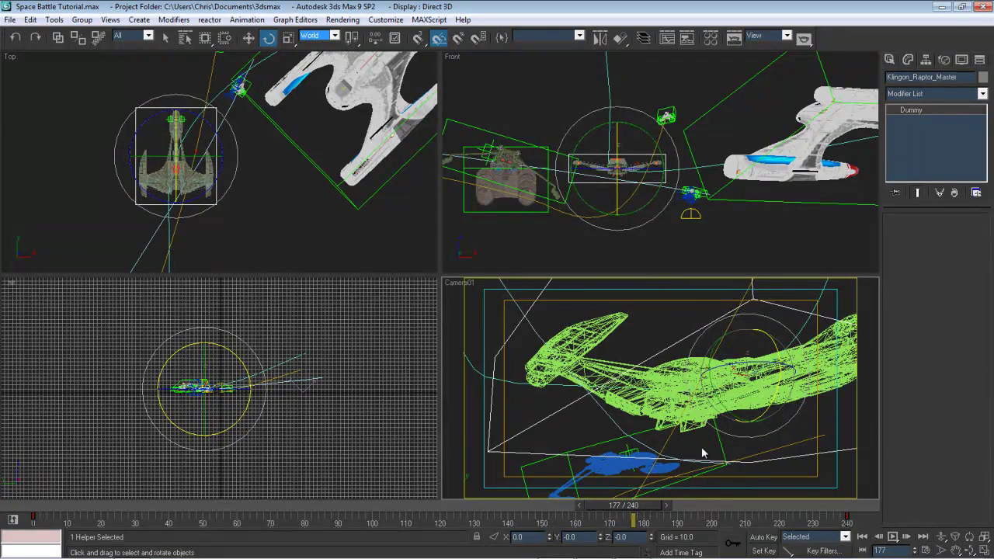
Enable Follow and Bank in the path constraint of Klingon_Raptor_Master and set its axis to Y
click(925, 60)
click(944, 59)
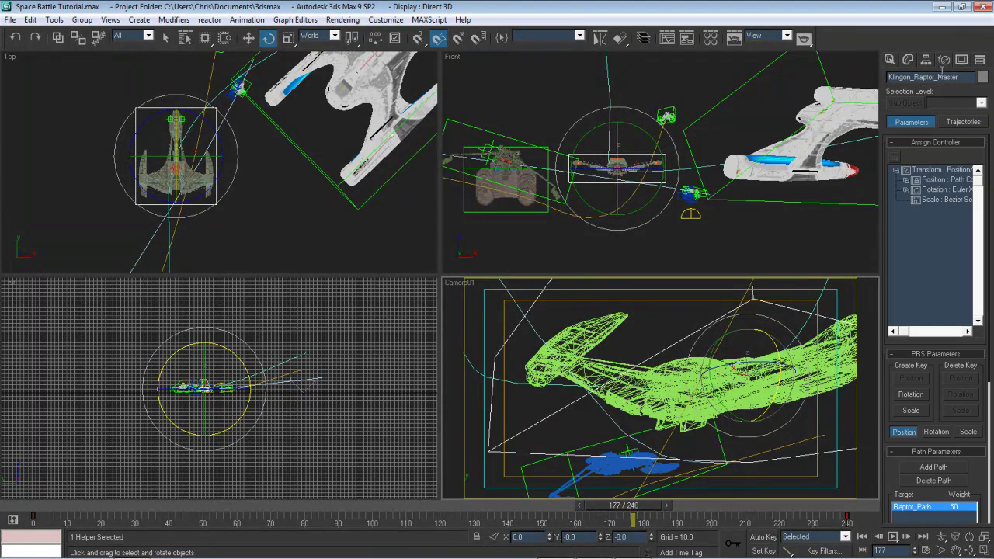
scroll(934, 401, down, 5)
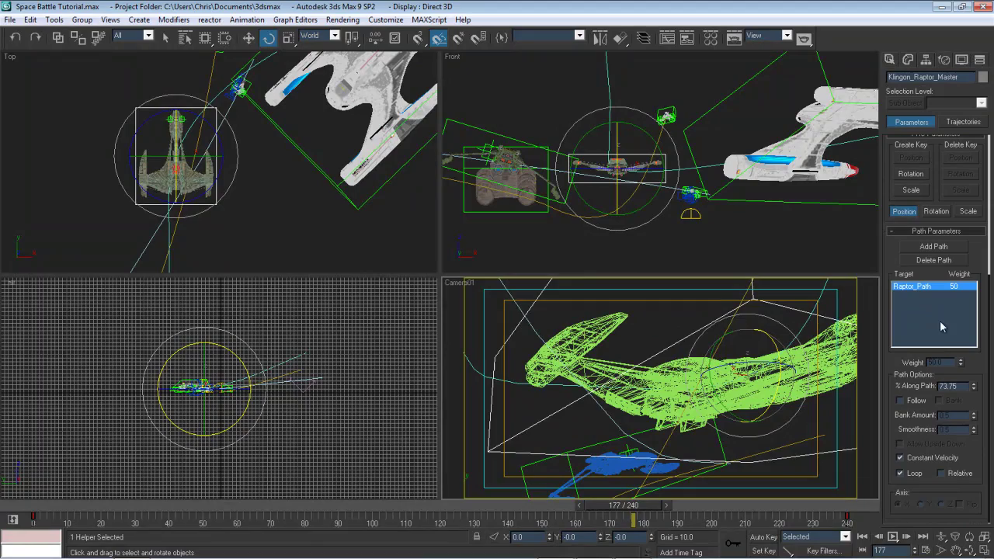
click(913, 403)
click(951, 403)
click(946, 505)
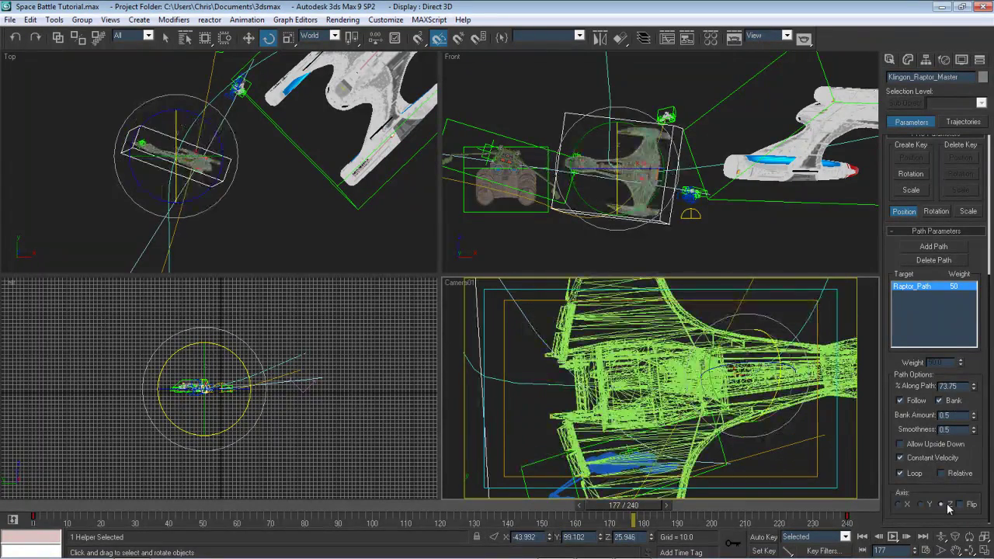
click(930, 505)
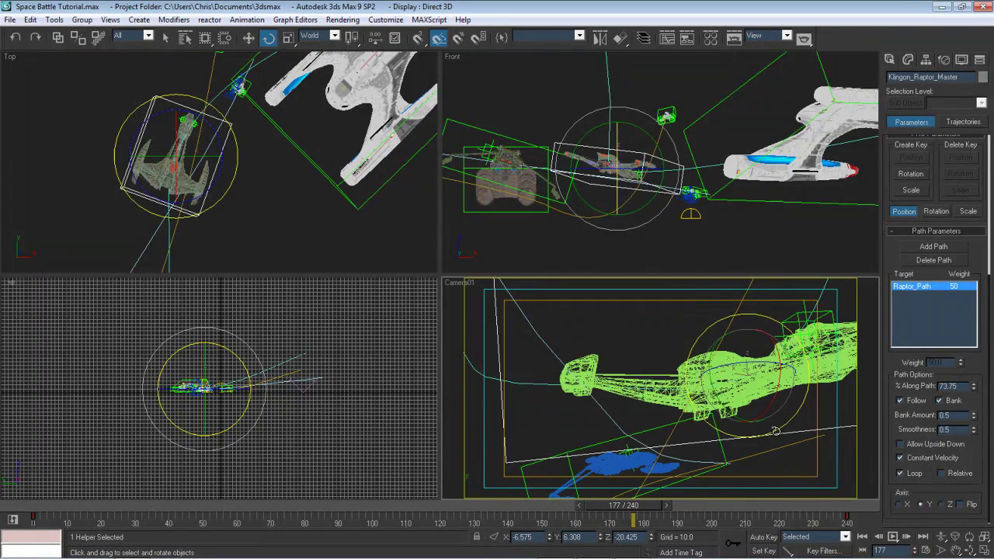
middle_drag(229, 173, 157, 247)
scroll(157, 247, down, 5)
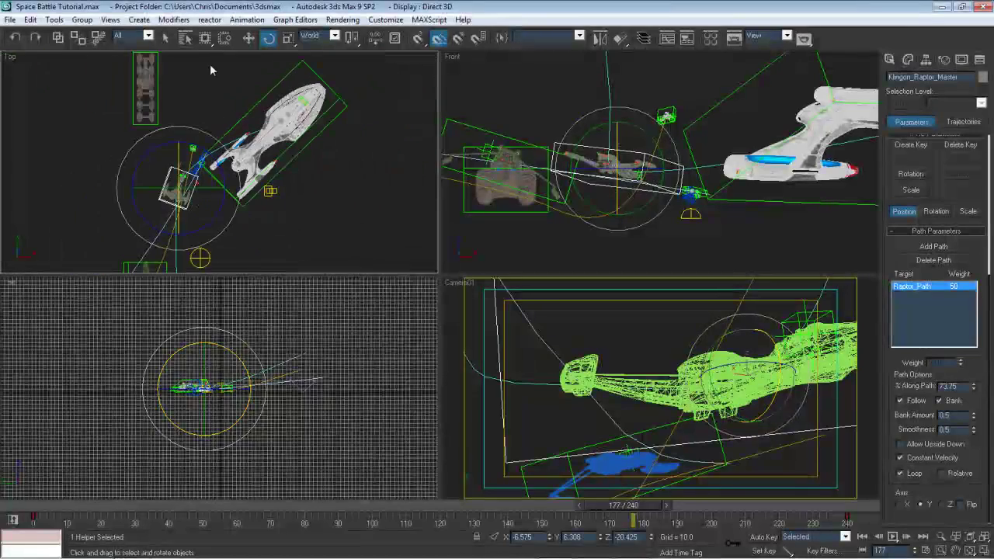
click(248, 39)
click(160, 233)
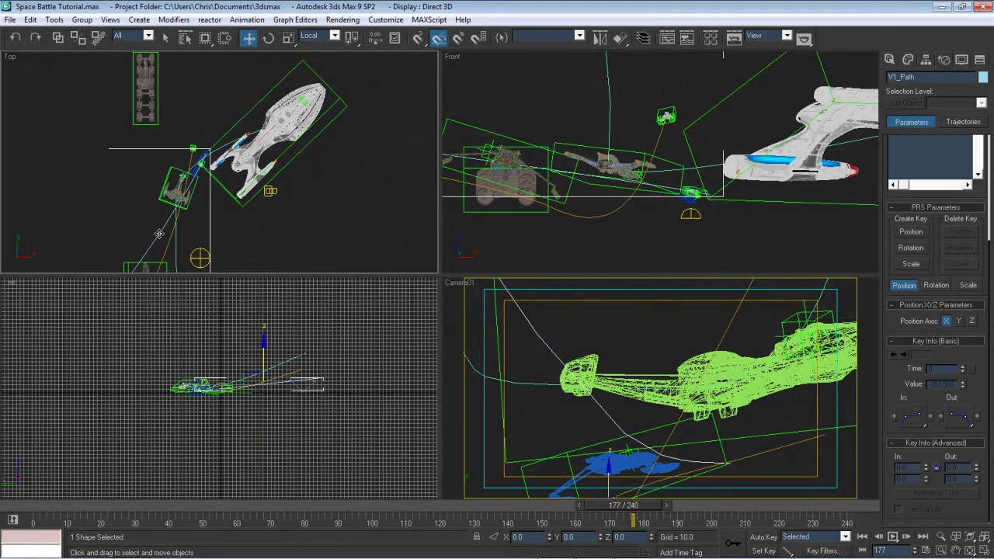
mouse_move(653, 537)
mouse_down()
mouse_move(653, 505)
mouse_move(654, 538)
mouse_up()
key(ctrl+z)
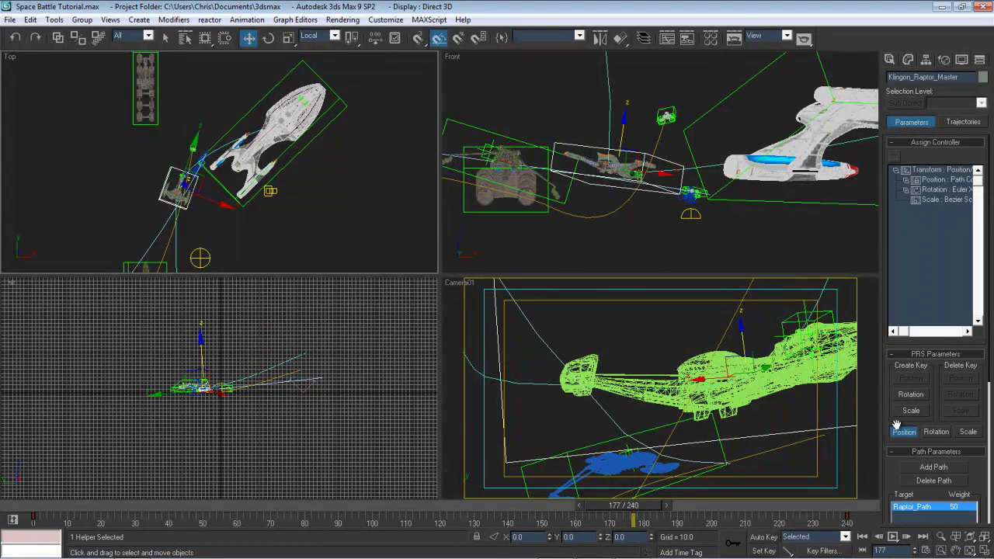
Raise the whole Raptor_Path slightly in Z and shift it in negative X, so the raptor sits farther from the camera
scroll(186, 124, up, 4)
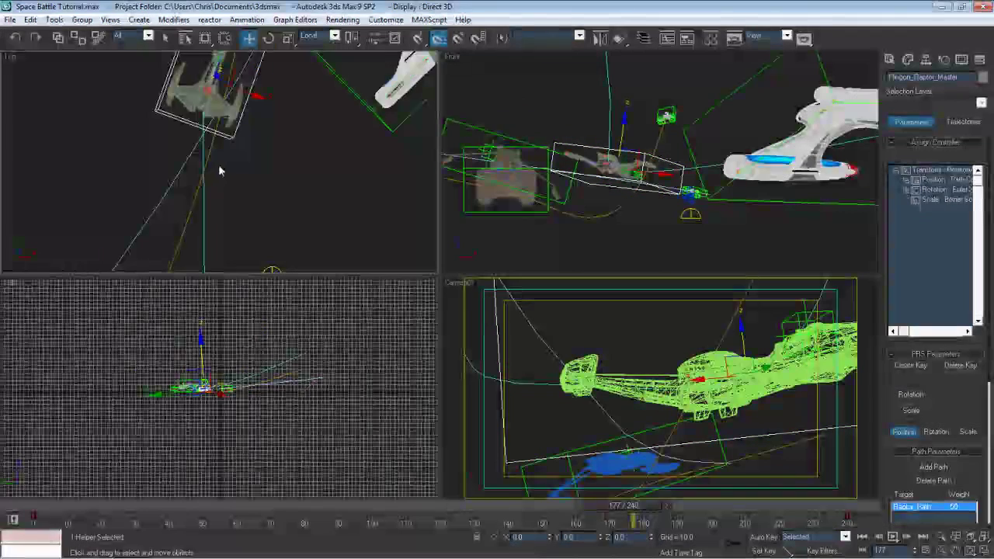
middle_drag(218, 164, 232, 247)
click(259, 92)
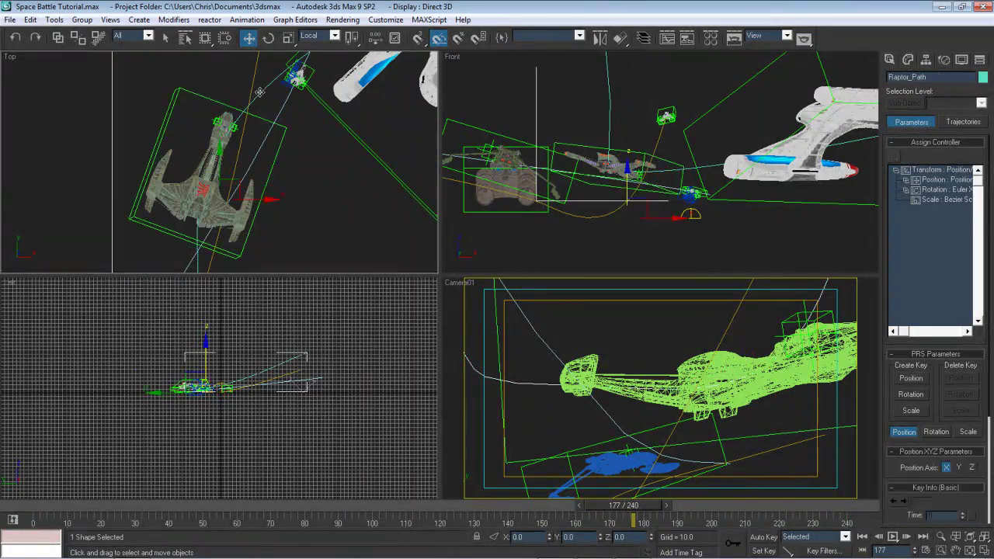
drag(650, 540, 625, 78)
right_click(619, 84)
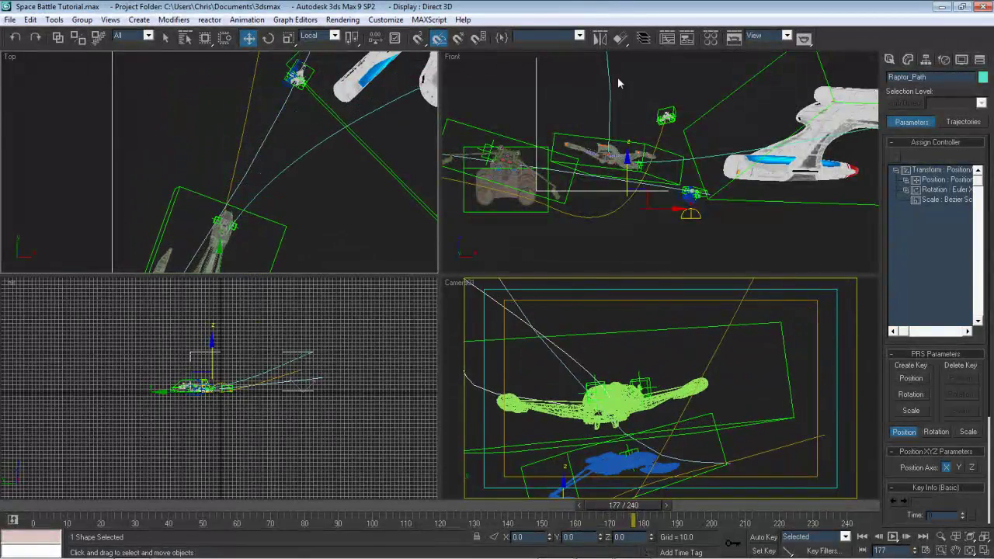
drag(552, 538, 556, 8)
right_click(556, 8)
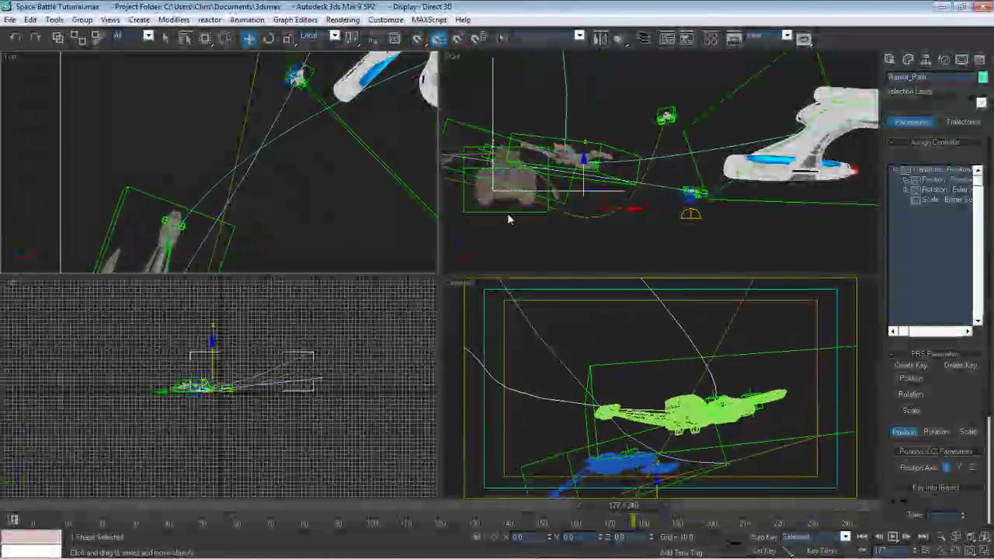
Move the start key of Klingon_Raptor_Master from frame 0 to frame 120 and scrub through the raptor's flight
click(140, 194)
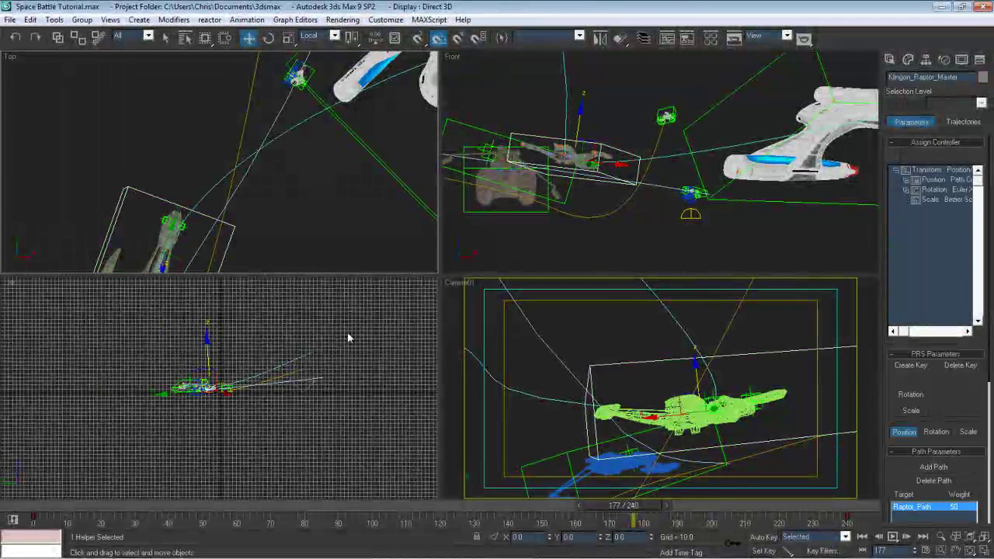
drag(32, 519, 439, 522)
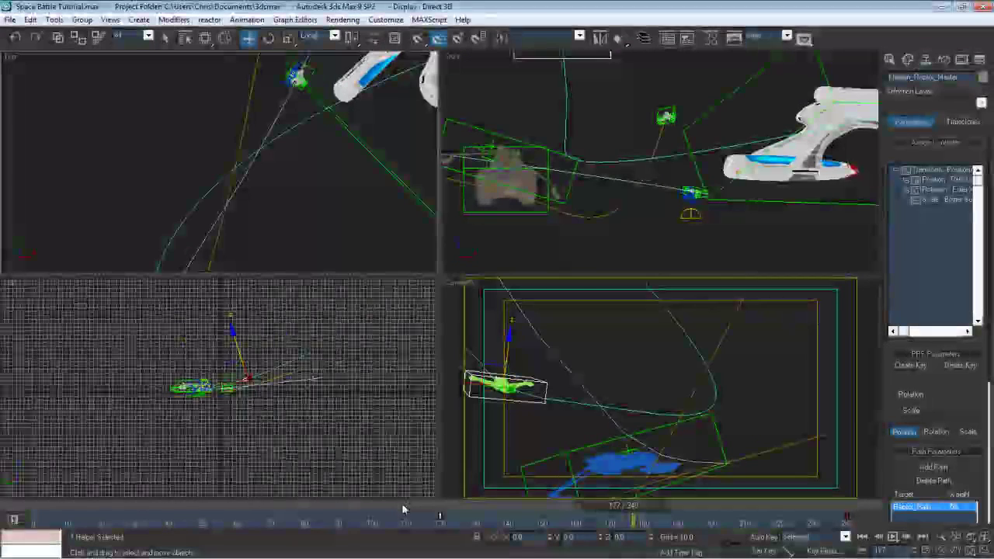
drag(342, 508, 687, 552)
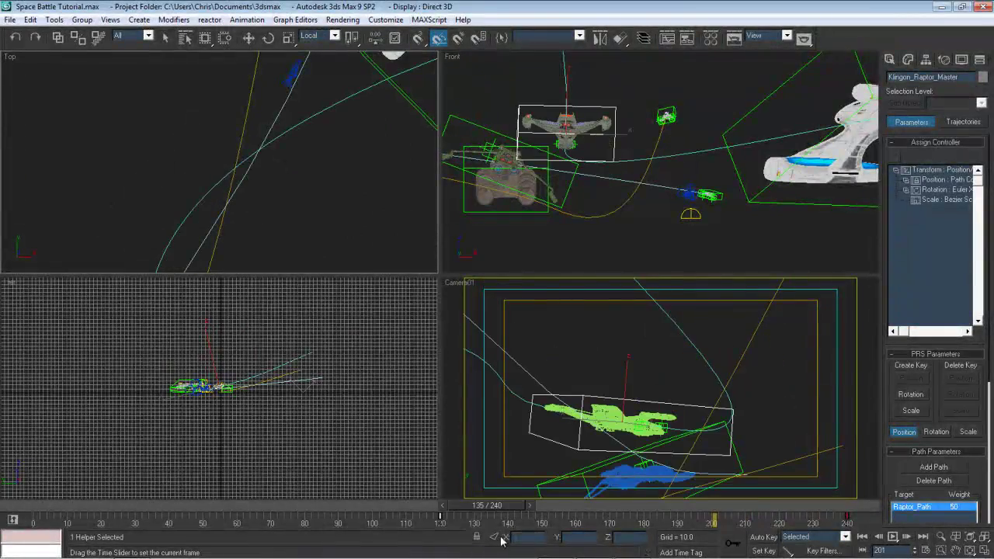
drag(502, 539, 697, 544)
Move the first vertex of Raptor_Path, at its far end, along X to about 309
key(w)
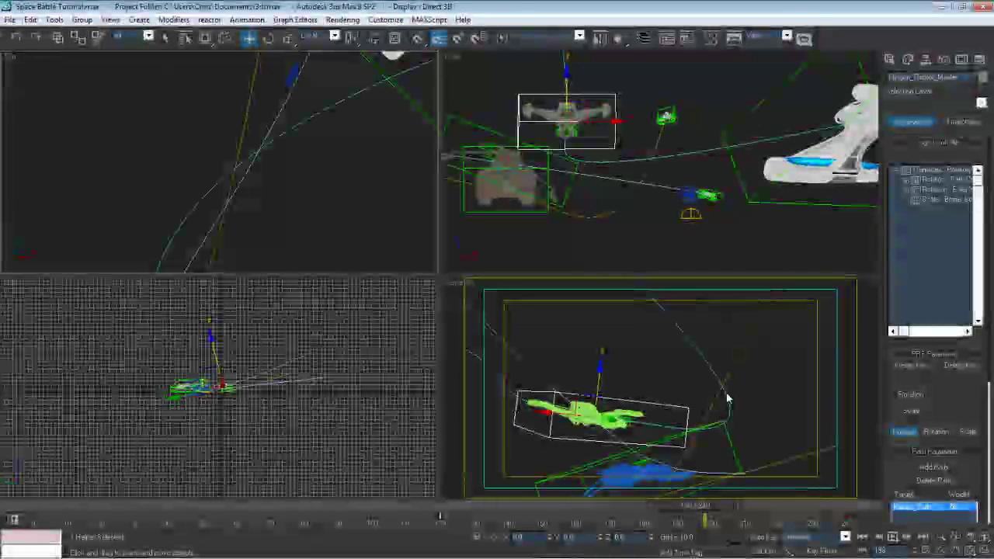
click(696, 347)
scroll(396, 148, down, 5)
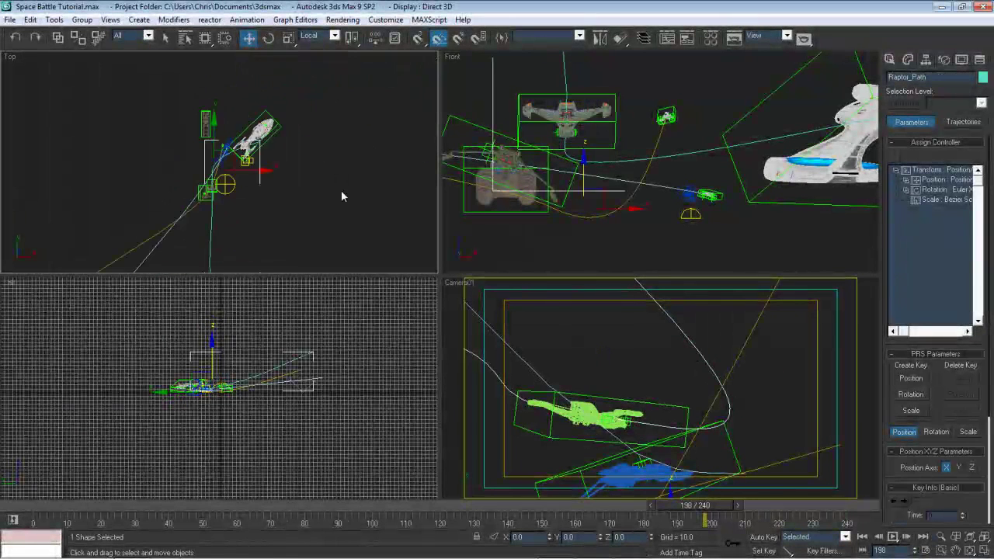
middle_drag(341, 190, 346, 72)
scroll(336, 147, up, 2)
click(890, 59)
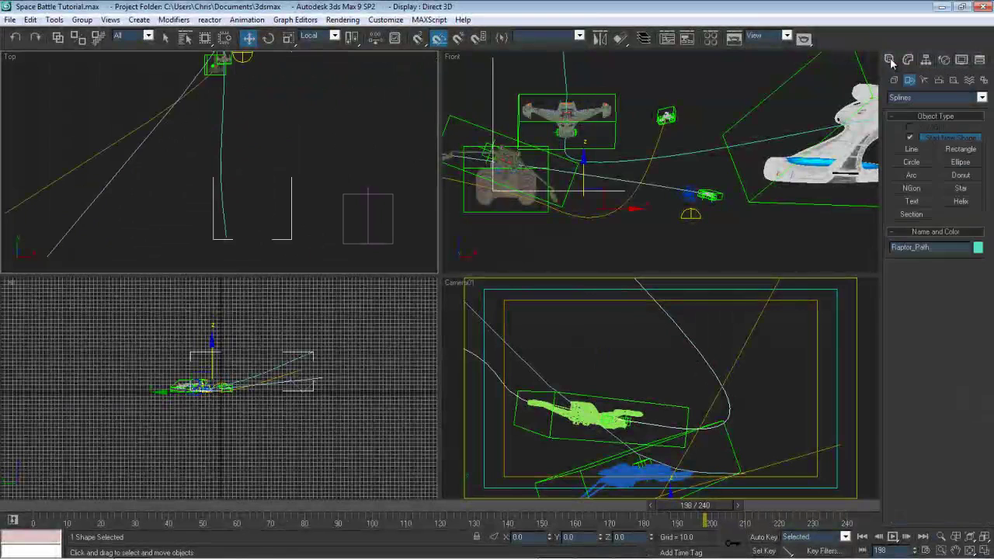
click(908, 60)
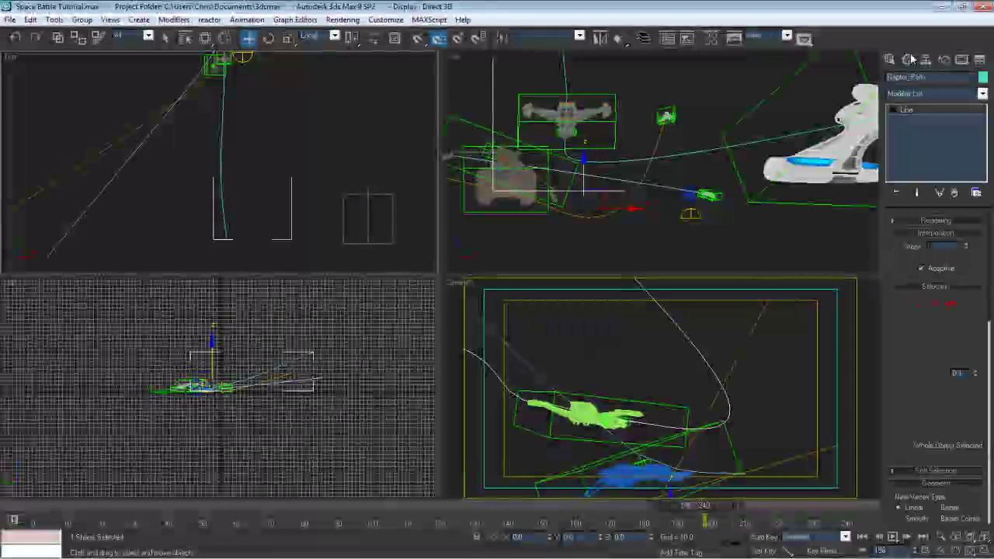
click(922, 305)
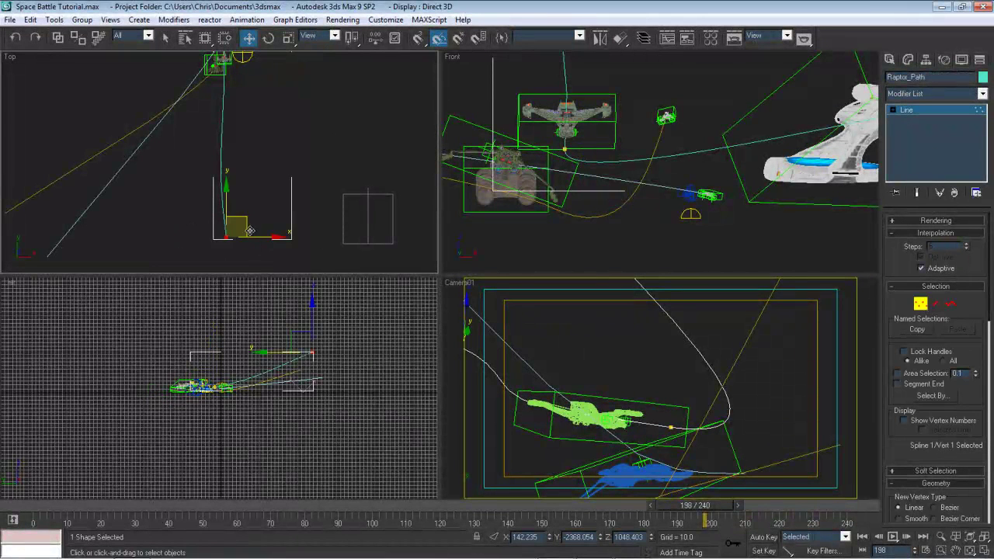
mouse_move(265, 239)
mouse_down()
mouse_move(222, 239)
mouse_move(277, 242)
mouse_up()
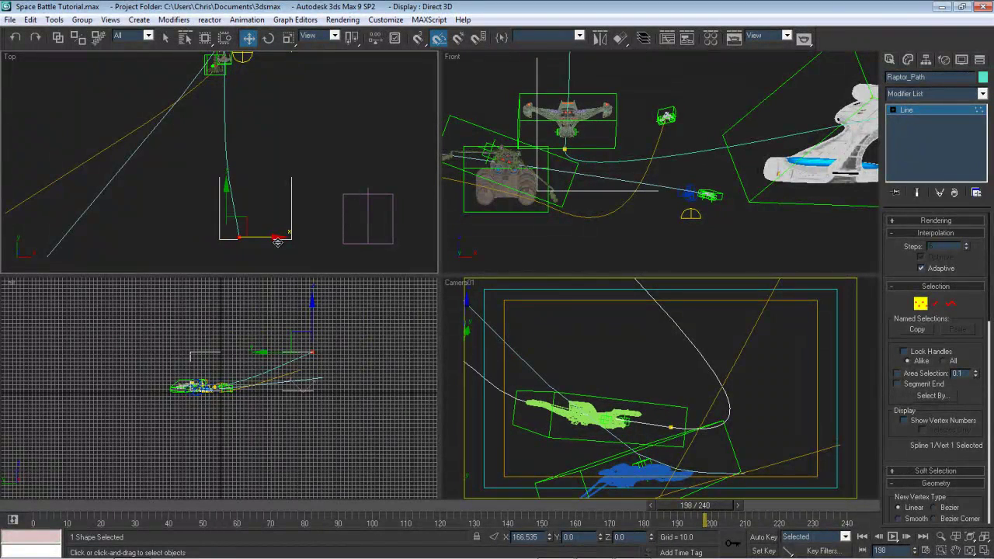
Change the path's first vertex from Smooth to another tangent type and move it along X to about 634
right_click(239, 239)
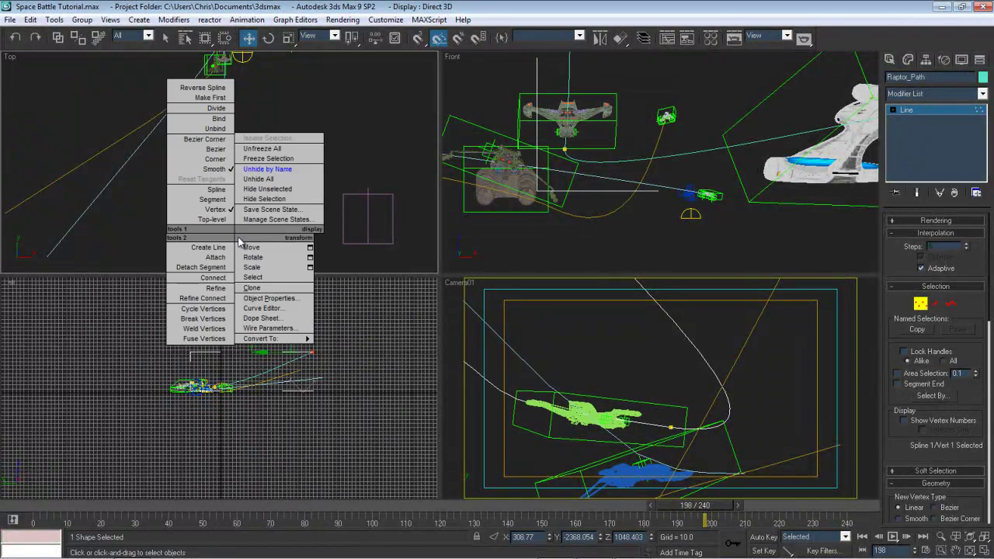
click(216, 149)
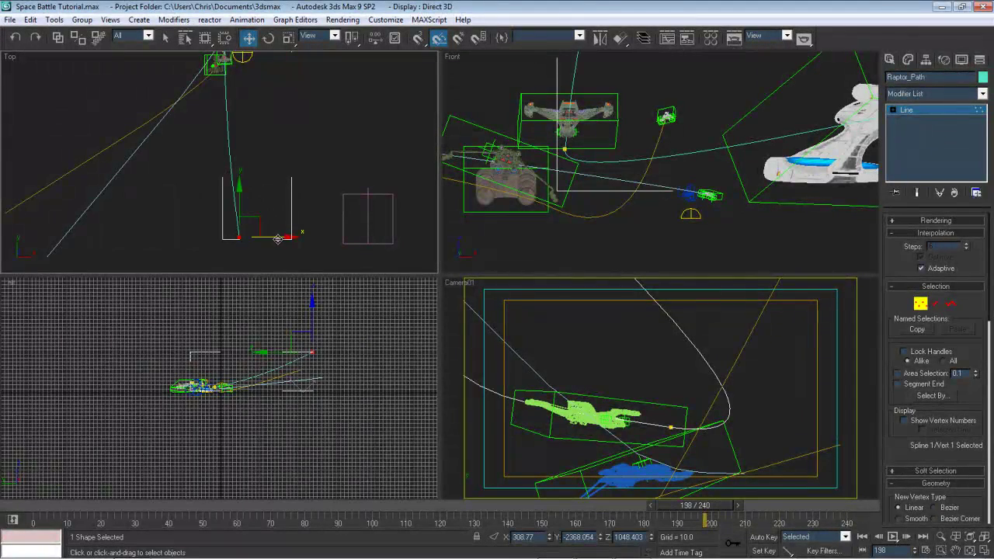
drag(278, 239, 300, 237)
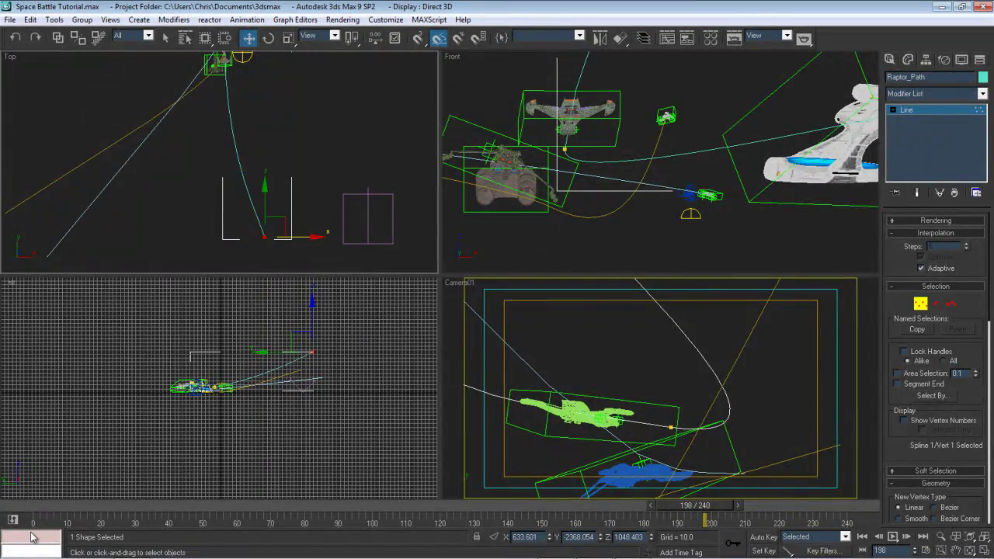
At frame 205, move the second vertex of Raptor_Path along X to about 143 and shorten its tangent handle
drag(33, 510, 705, 435)
middle_drag(321, 186, 303, 275)
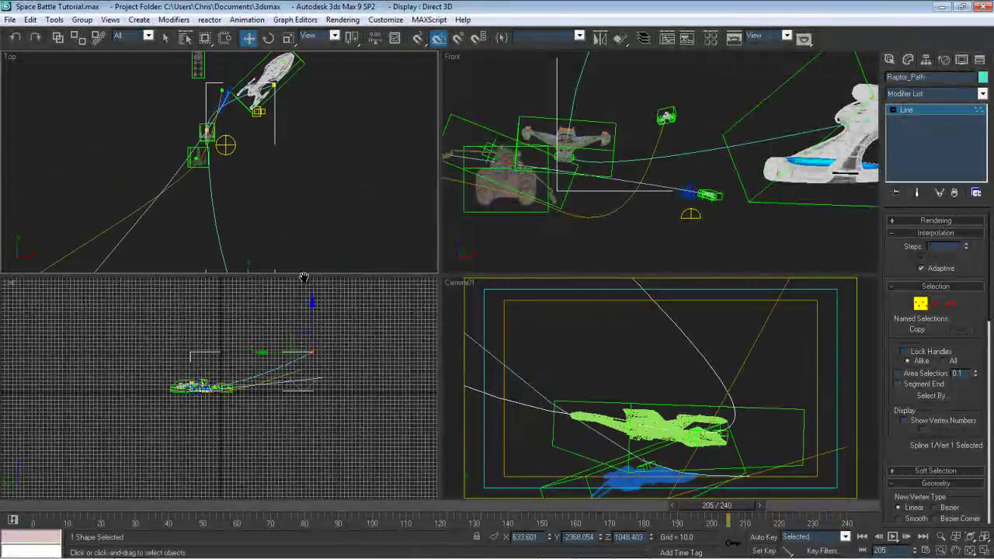
scroll(371, 188, up, 3)
click(225, 146)
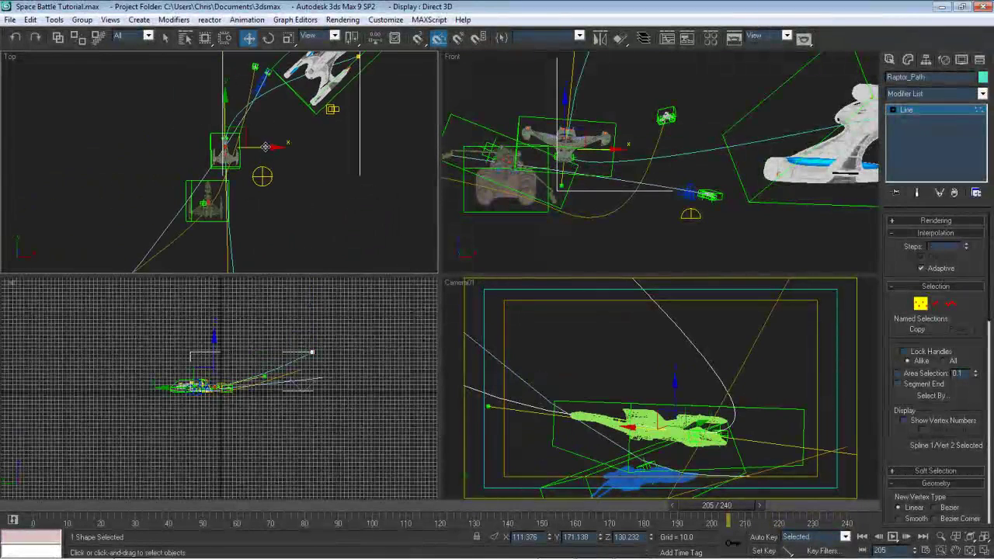
drag(265, 146, 270, 150)
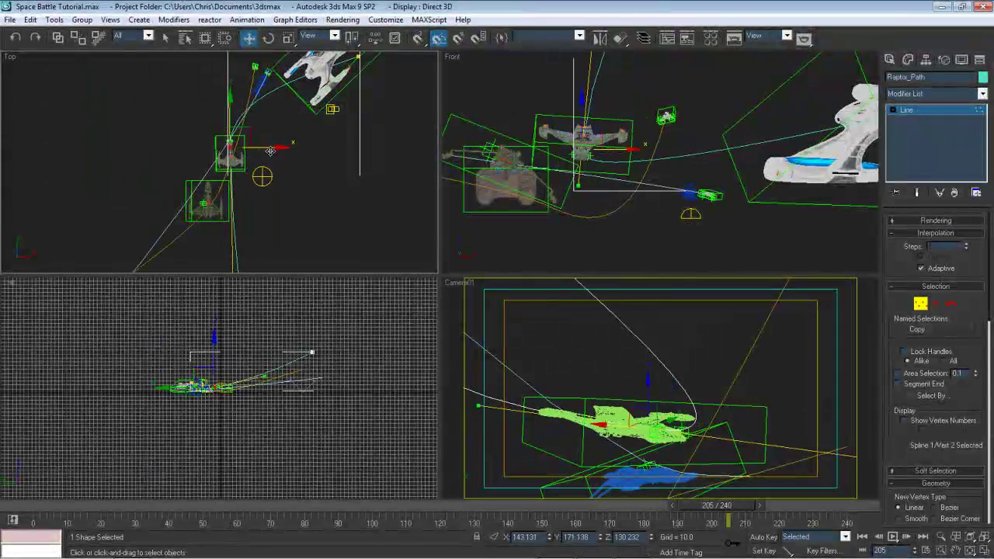
drag(233, 102, 232, 119)
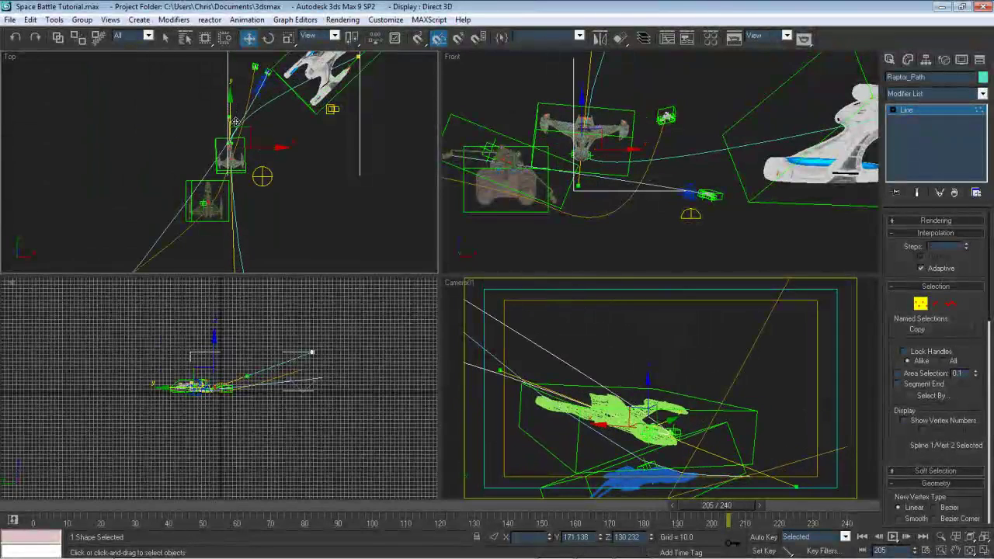
Raise the second vertex of Raptor_Path to about Z 202, lower the whole path slightly along Z, and scrub through the flight
drag(653, 538, 650, 526)
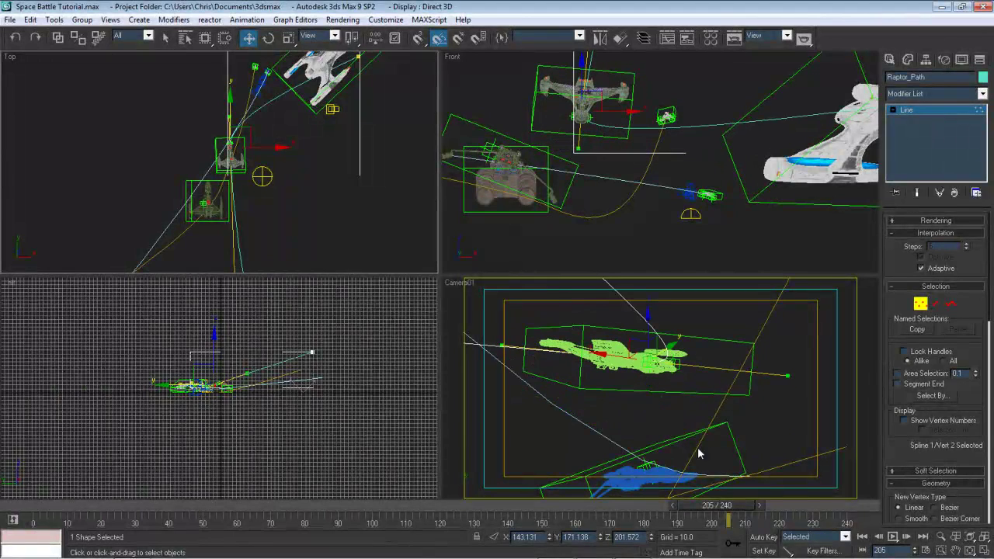
click(920, 303)
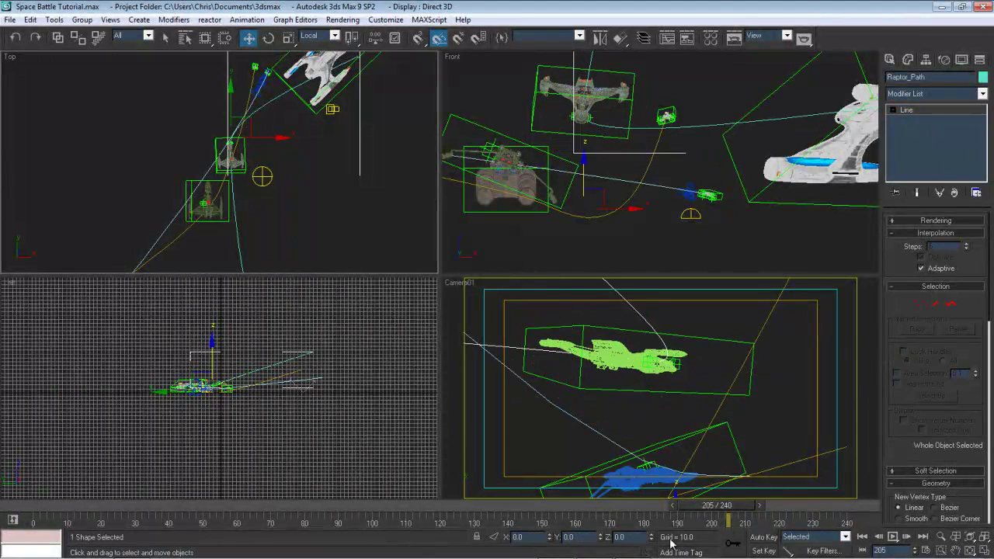
drag(652, 539, 652, 538)
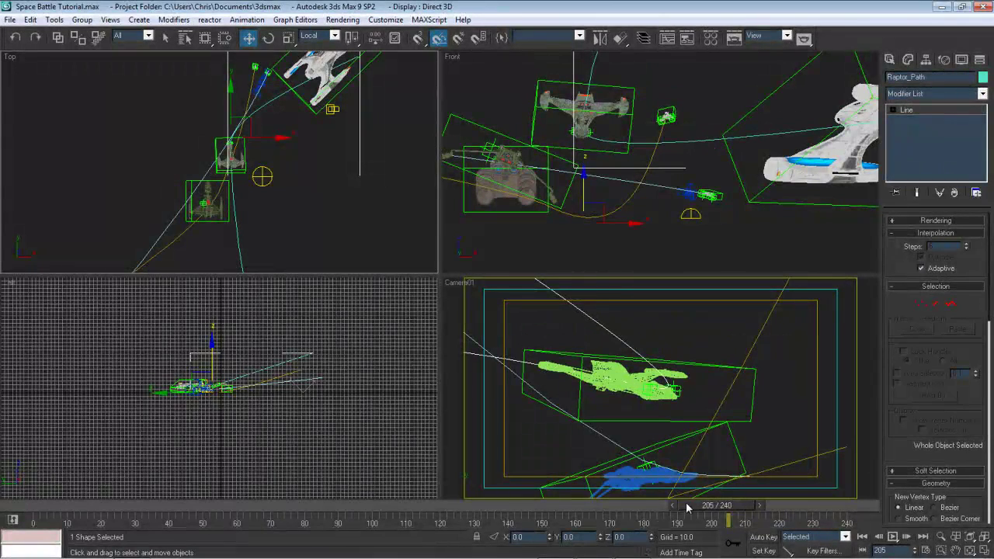
drag(686, 507, 728, 506)
drag(640, 504, 613, 504)
Hide the V1_Path and V2_Path splines so that Raptor_Path is the only ship path shown
middle_drag(264, 198, 245, 229)
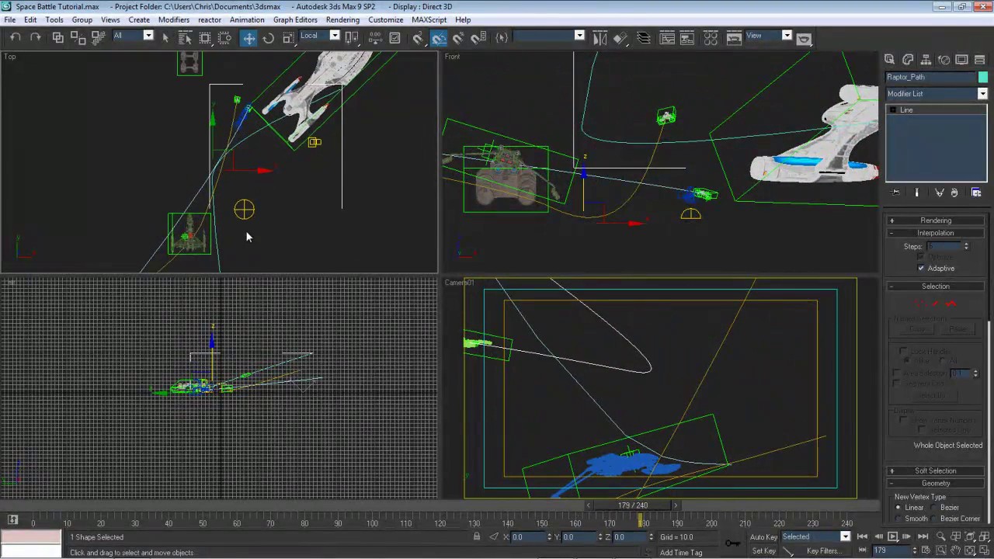
scroll(245, 230, up, 3)
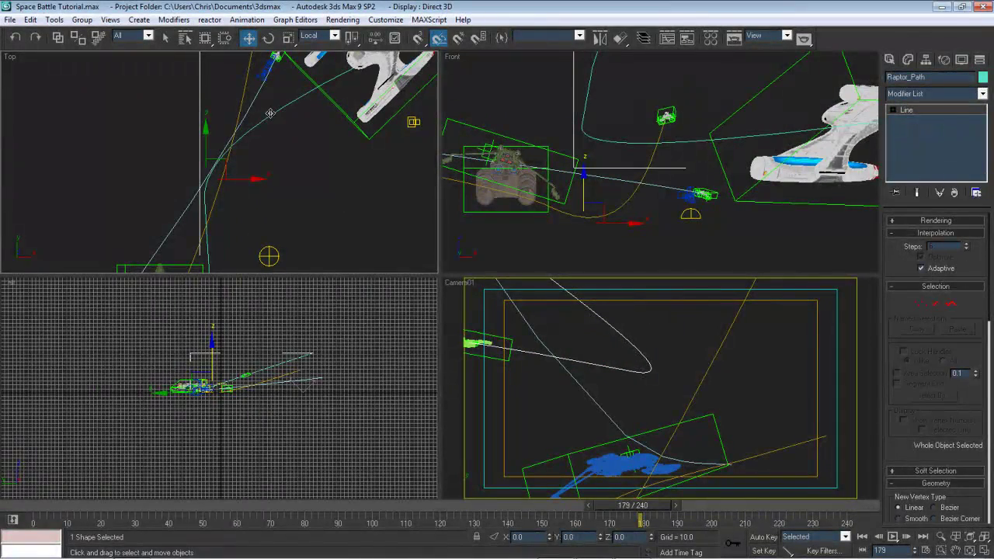
click(258, 107)
right_click(257, 105)
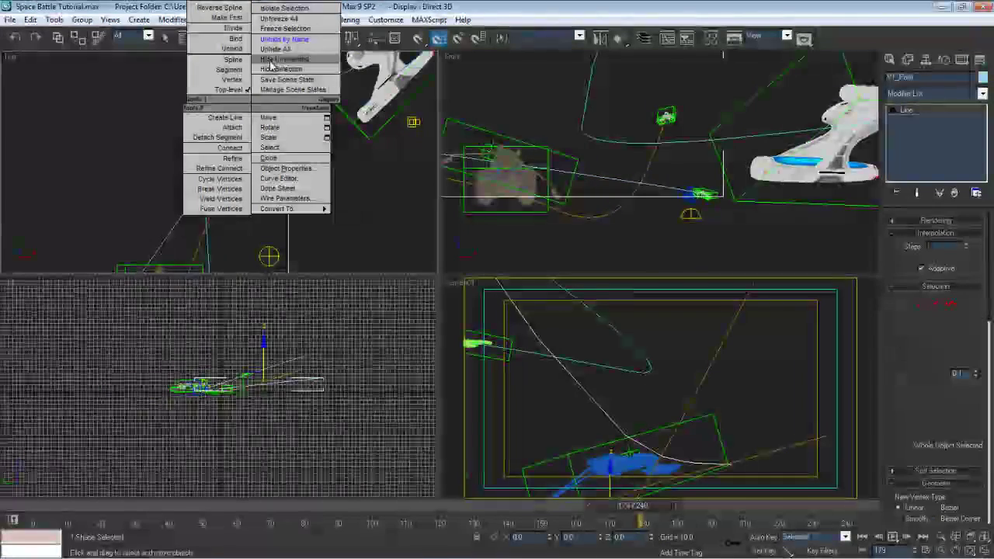
click(271, 69)
click(242, 97)
right_click(243, 99)
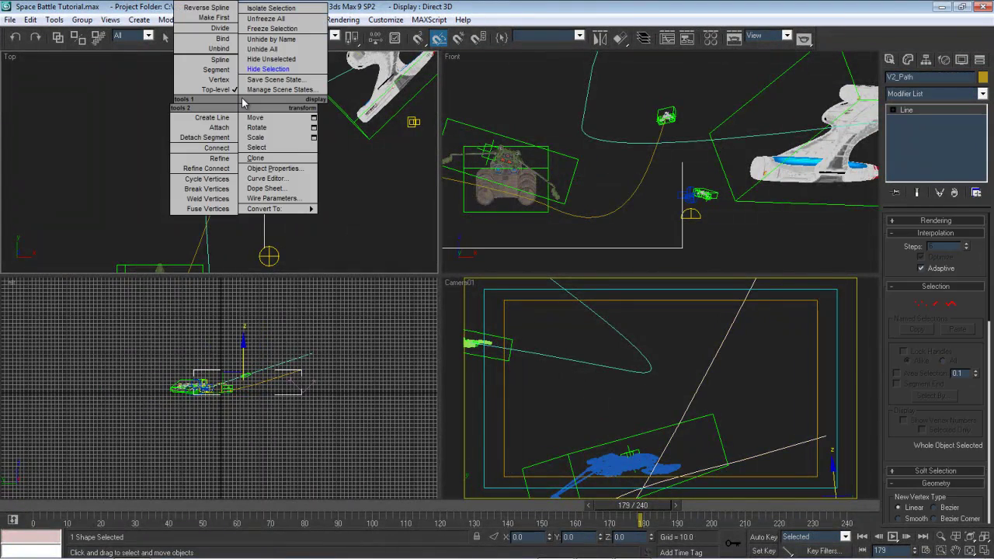
click(271, 68)
scroll(318, 147, down, 3)
scroll(229, 128, up, 2)
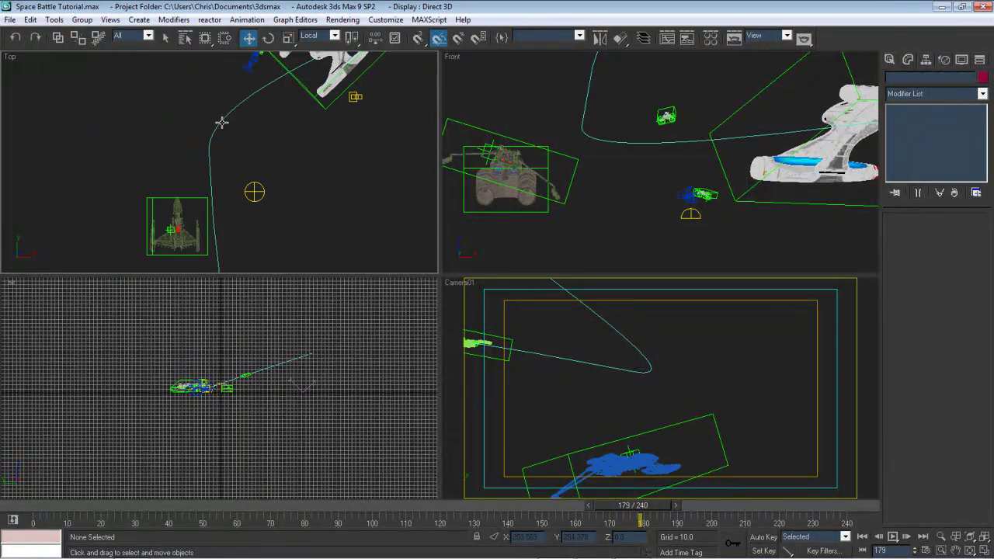
Change the second vertex of Raptor_Path to Smooth and scrub the animation to about frame 209
click(220, 121)
click(921, 303)
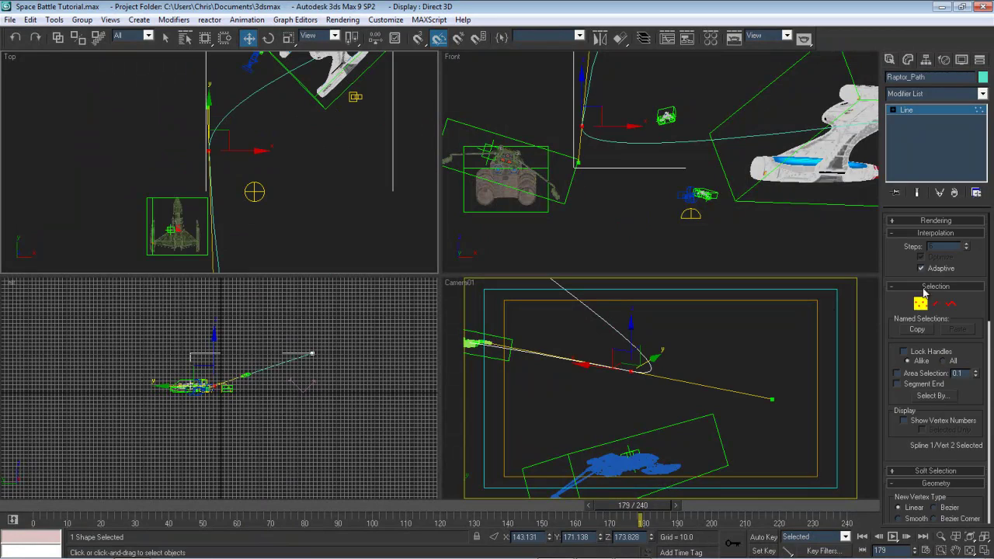
right_click(208, 153)
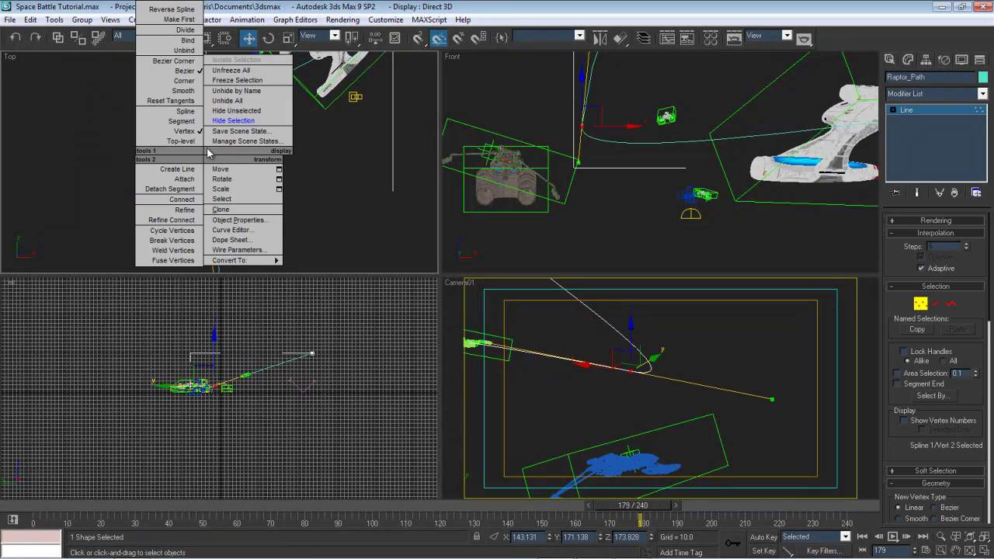
click(167, 93)
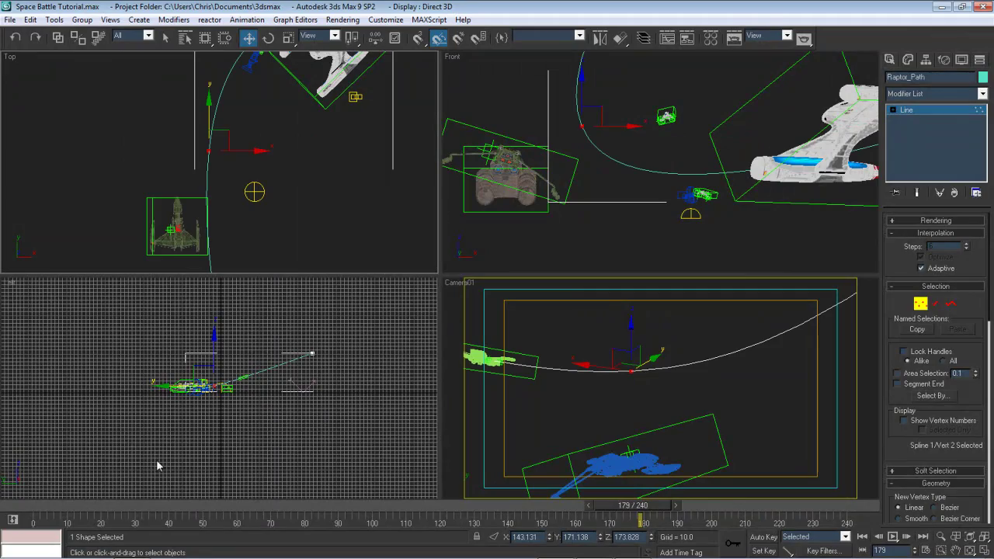
drag(56, 513, 734, 480)
key(w)
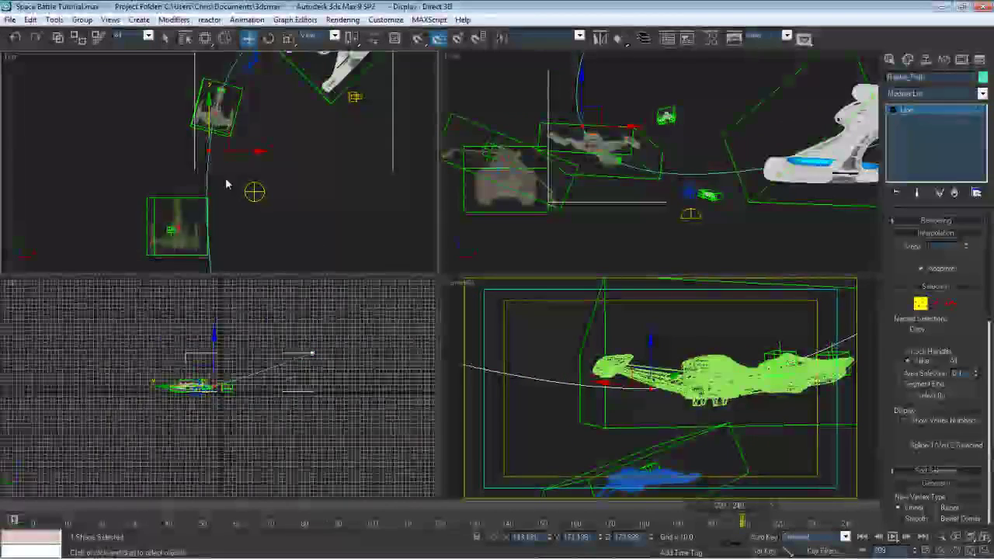
Move the third vertex of Raptor_Path to about X 915, Y 98, and scrub to frame 215 to check the flight
scroll(299, 142, up, 5)
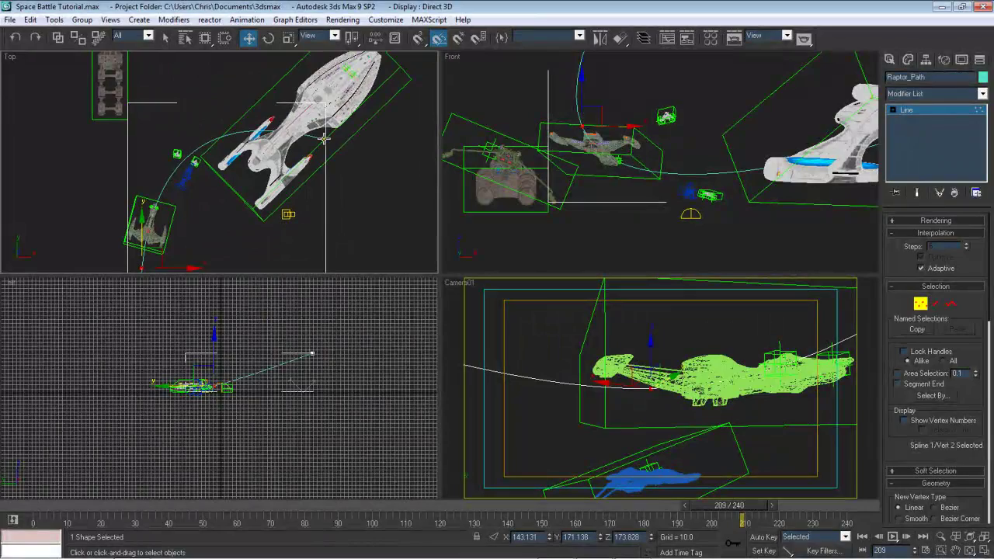
drag(323, 138, 324, 75)
middle_drag(228, 204, 233, 176)
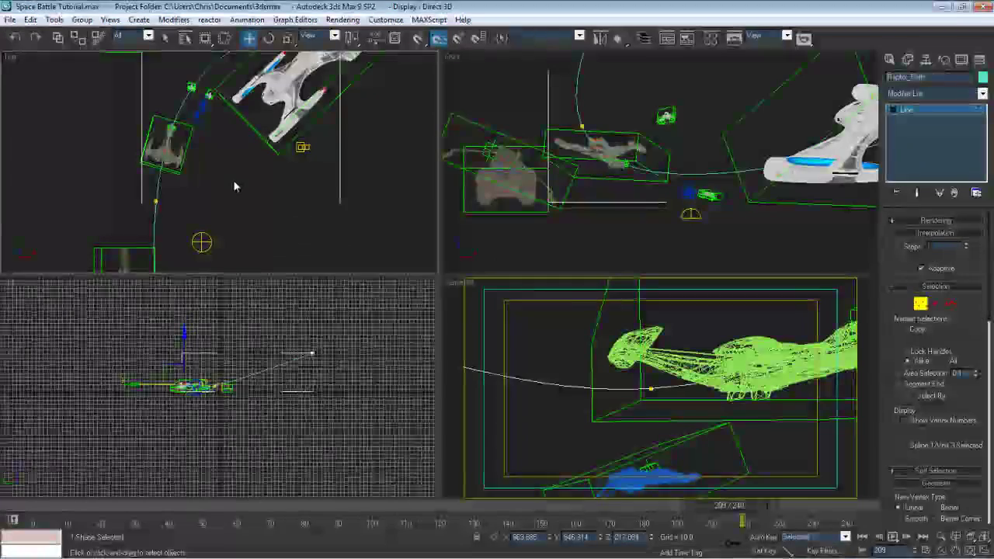
scroll(237, 186, down, 3)
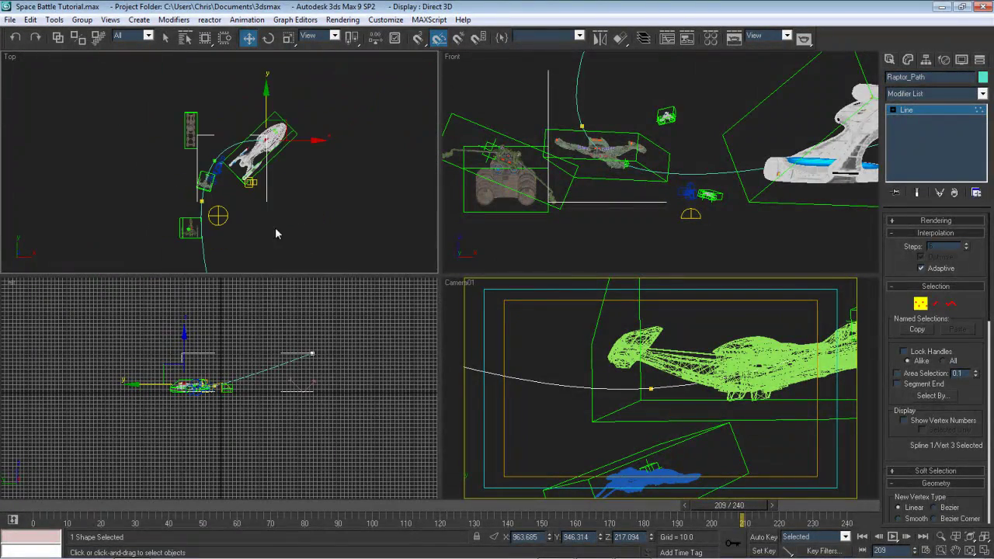
drag(284, 129, 283, 191)
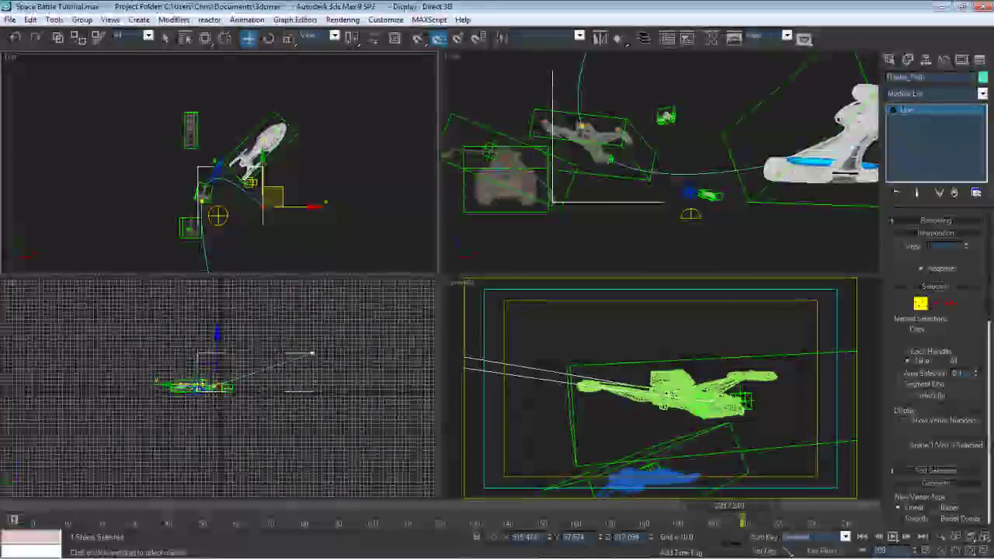
click(548, 506)
drag(548, 507, 768, 535)
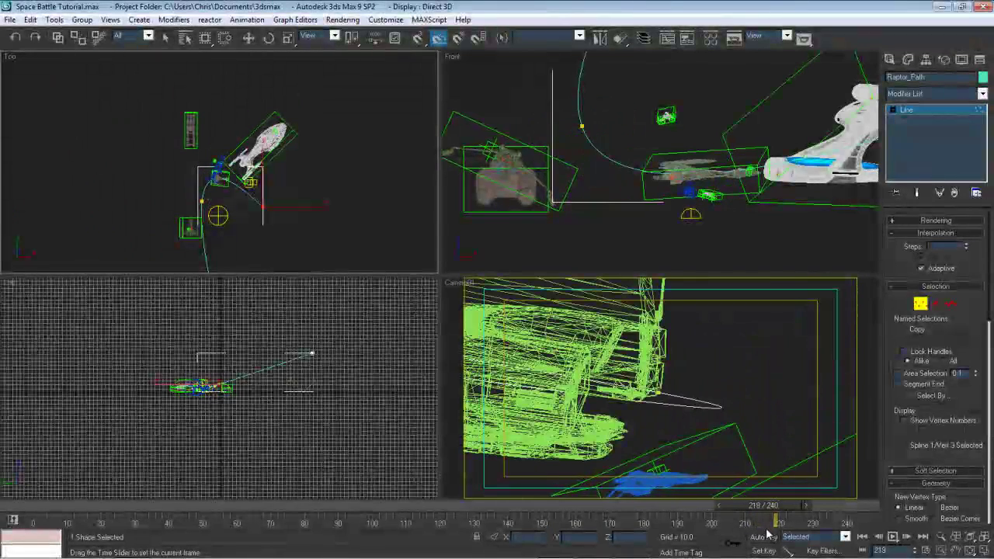
drag(656, 520, 754, 512)
key(w)
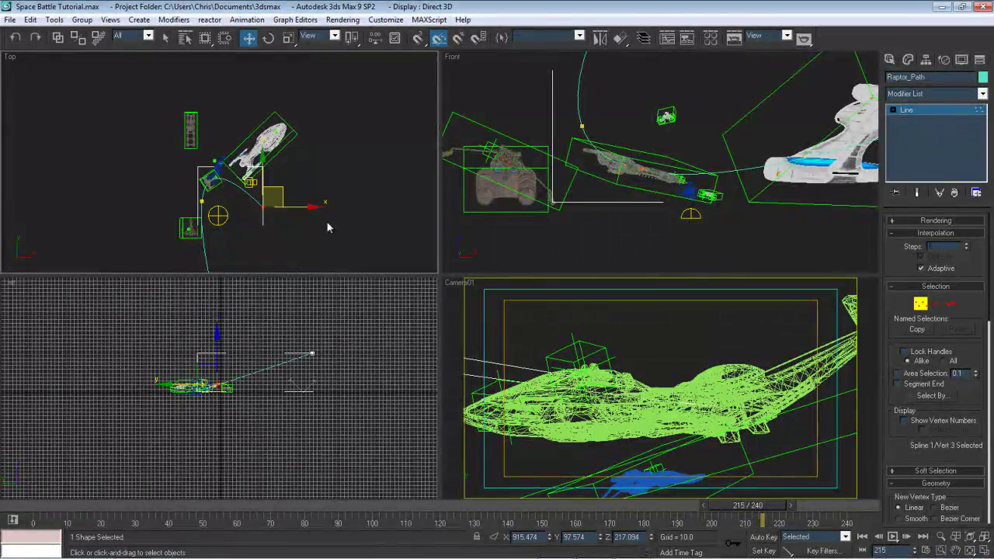
Raise the third vertex to about Z 328, shift the whole Raptor_Path toward negative X and Y and upward, and scrub the flight
drag(653, 535, 605, 527)
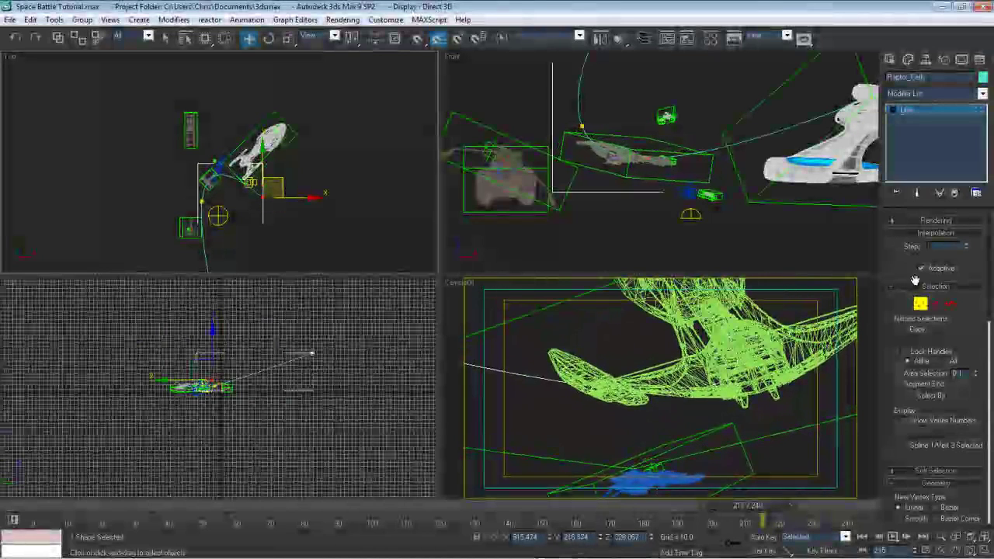
click(921, 303)
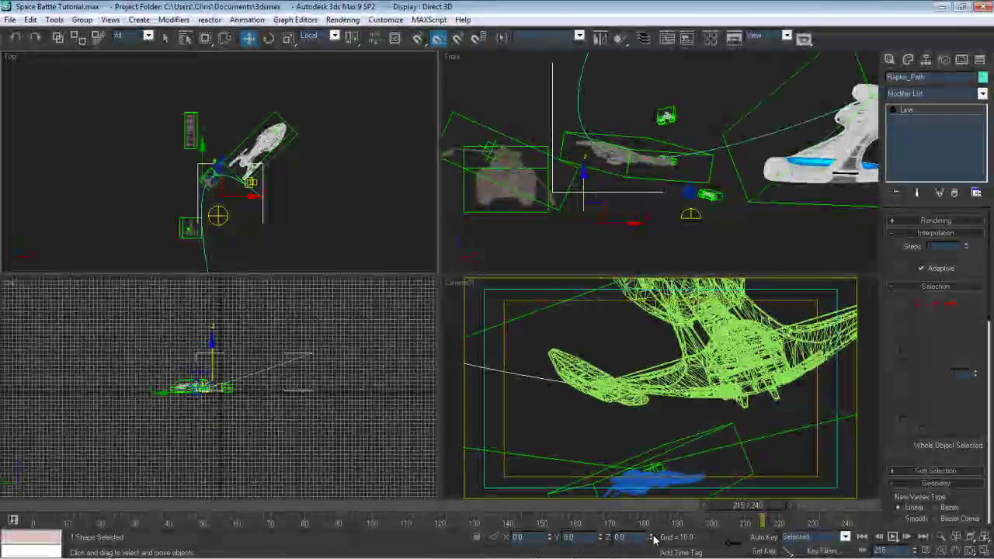
drag(653, 537, 554, 546)
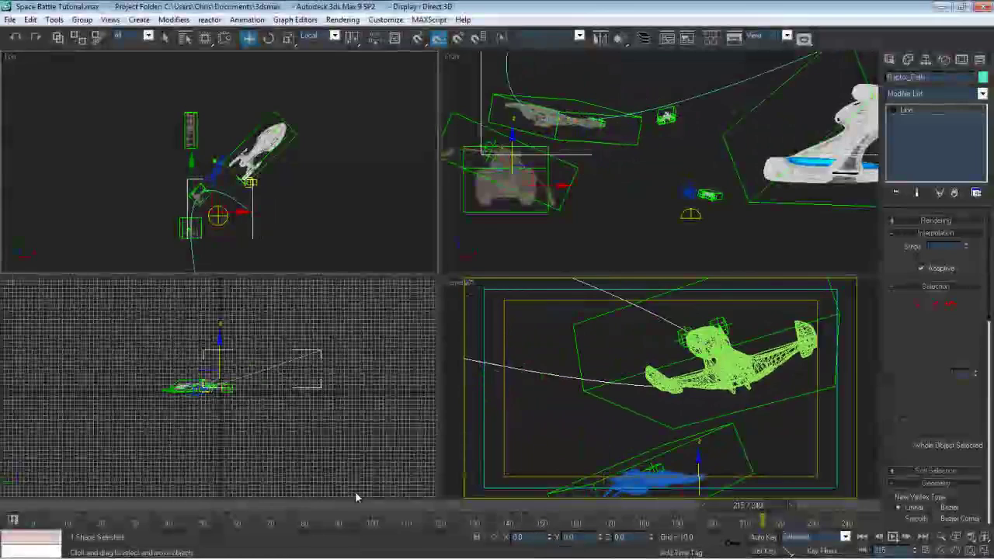
drag(373, 505, 732, 475)
key(w)
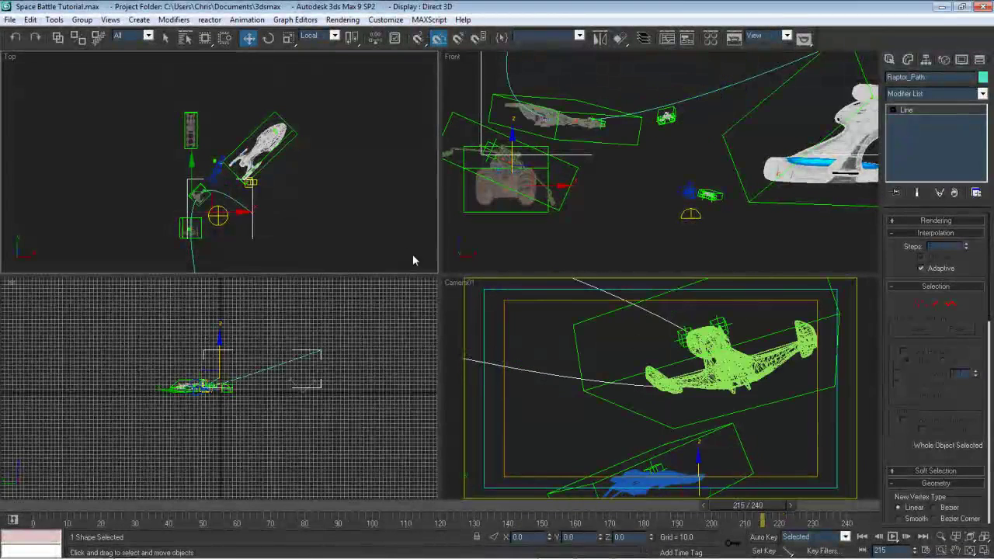
Change the path's third vertex to Bezier Corner, move it along Y to about 322, and reshape its tangent handle
click(919, 303)
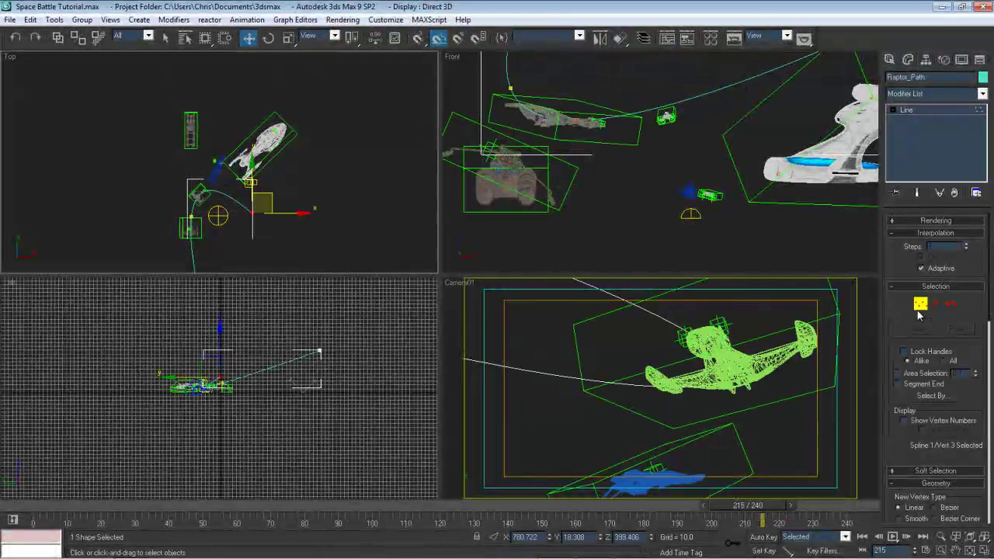
click(249, 218)
right_click(251, 215)
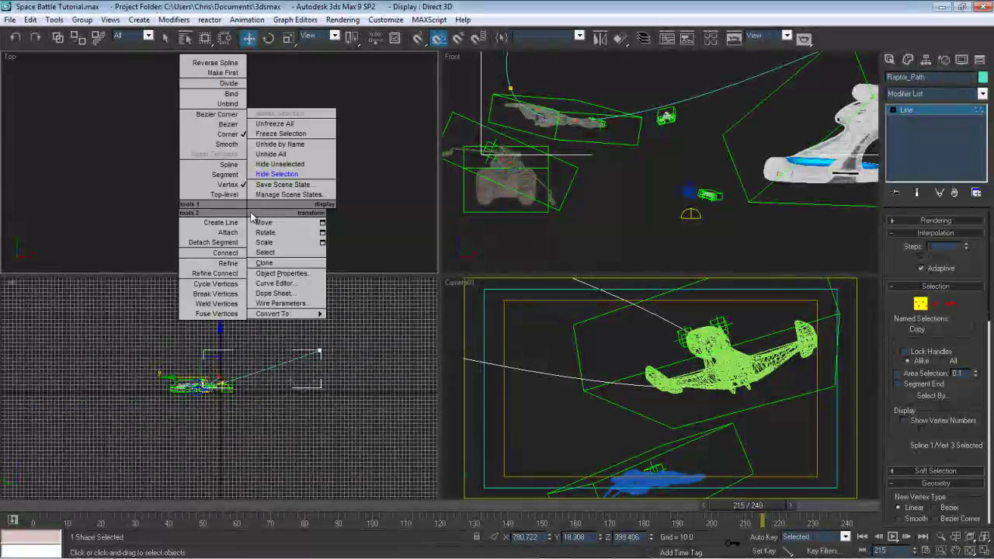
click(231, 115)
drag(250, 177, 216, 156)
click(217, 156)
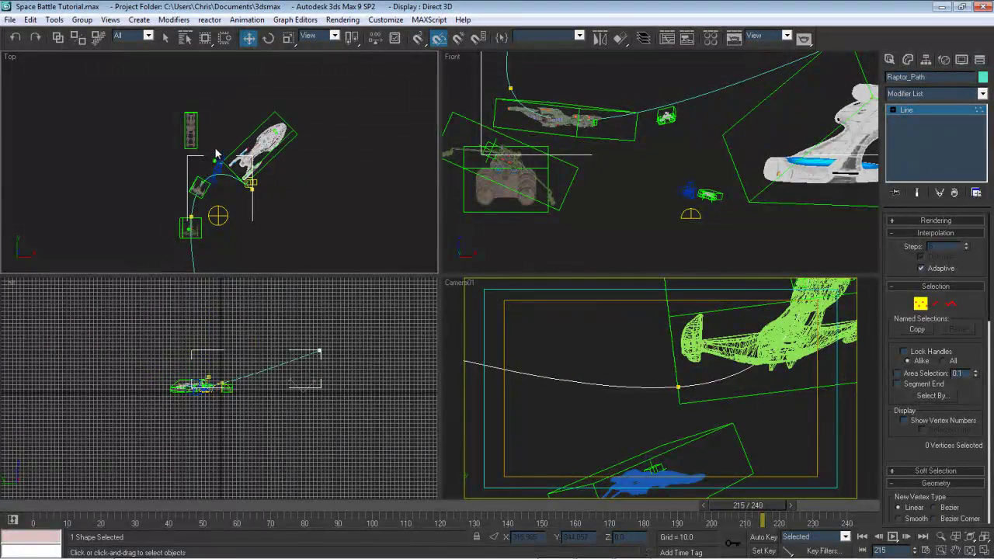
click(252, 184)
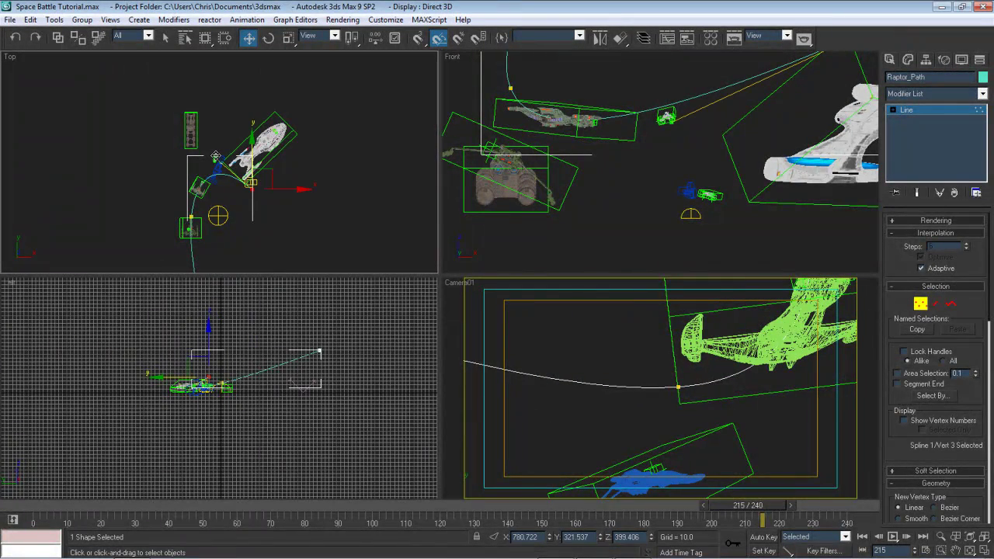
drag(216, 156, 190, 175)
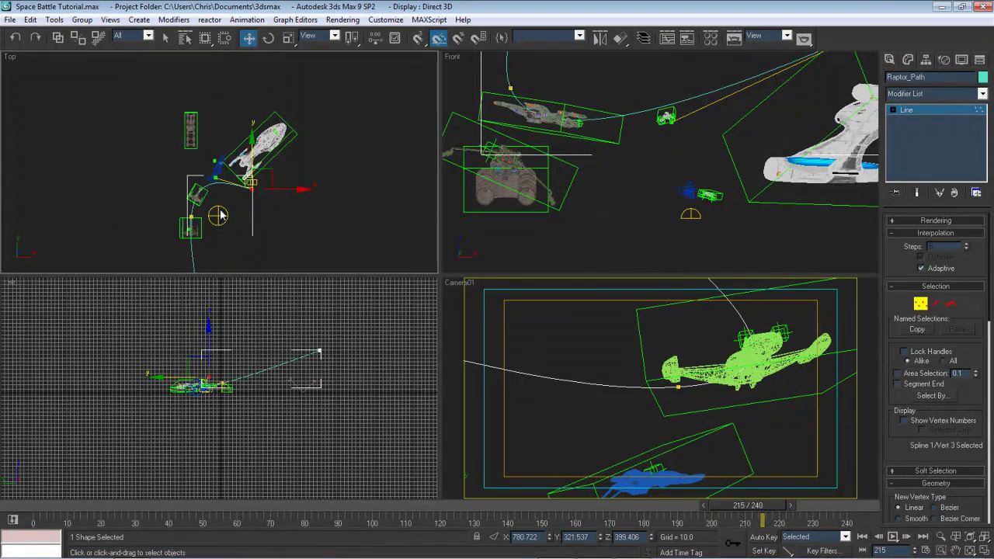
Scrub through the flight to frame 153 and change the third vertex of Raptor_Path to Corner
drag(543, 508, 787, 509)
drag(573, 512, 550, 509)
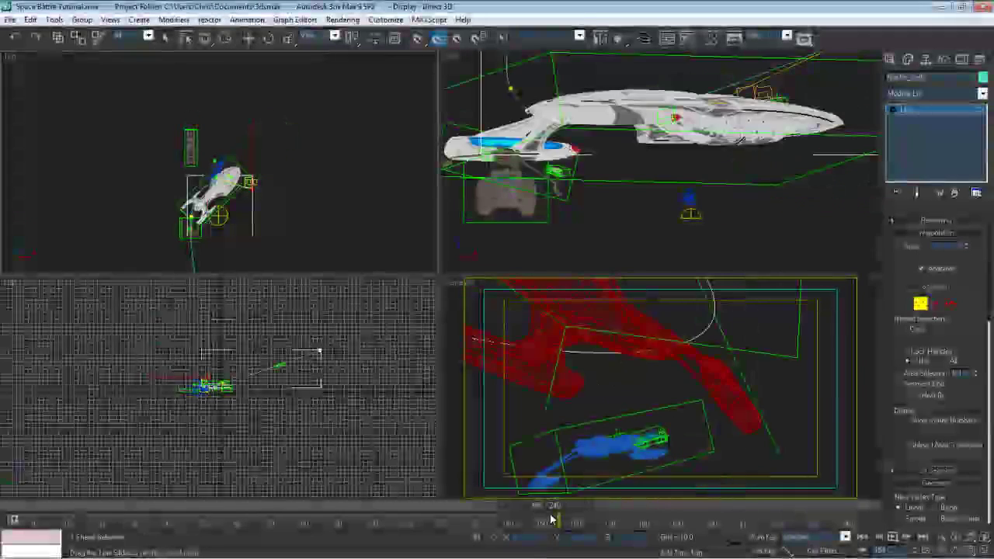
key(w)
scroll(312, 126, up, 5)
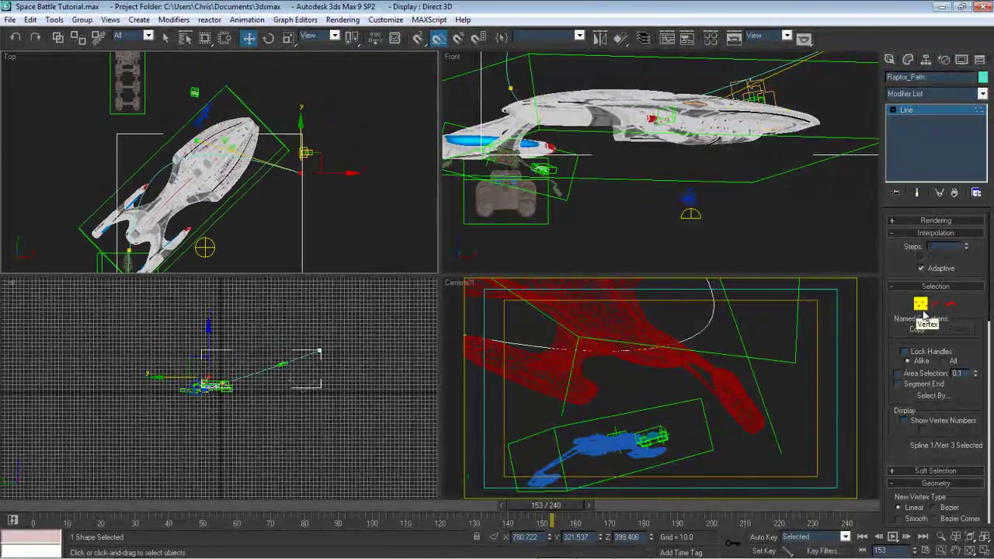
right_click(295, 171)
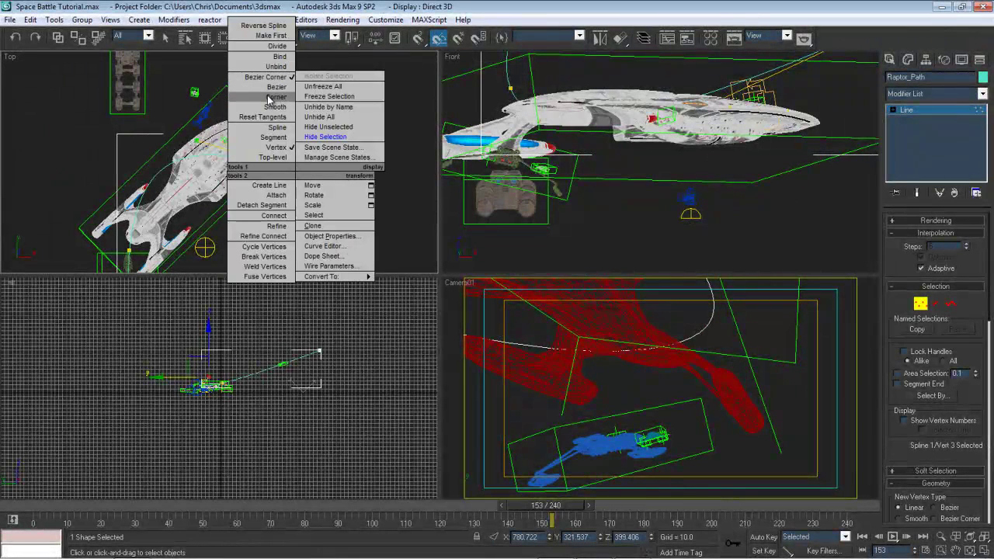
click(270, 97)
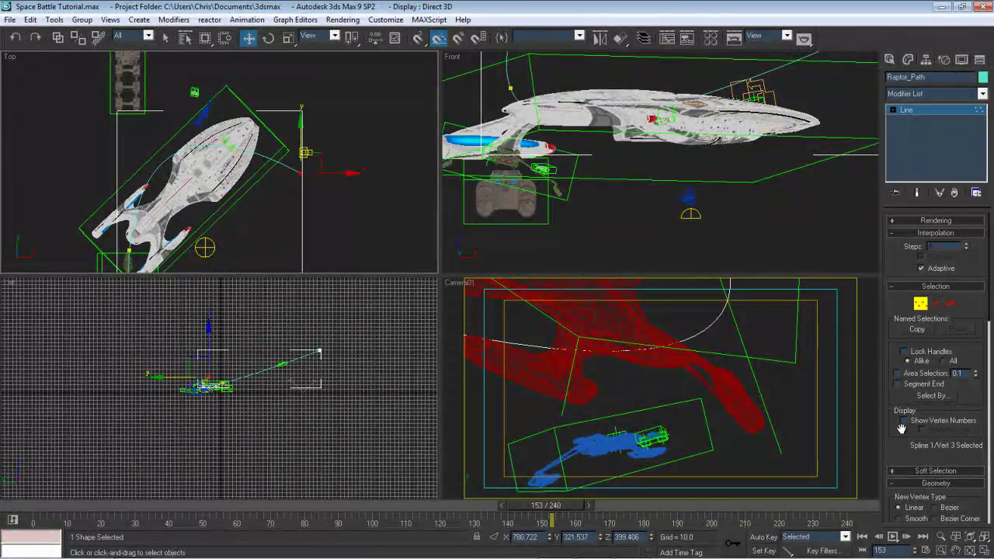
Look through the path's vertex and geometry options and save the scene
drag(901, 427, 929, 509)
drag(964, 447, 975, 186)
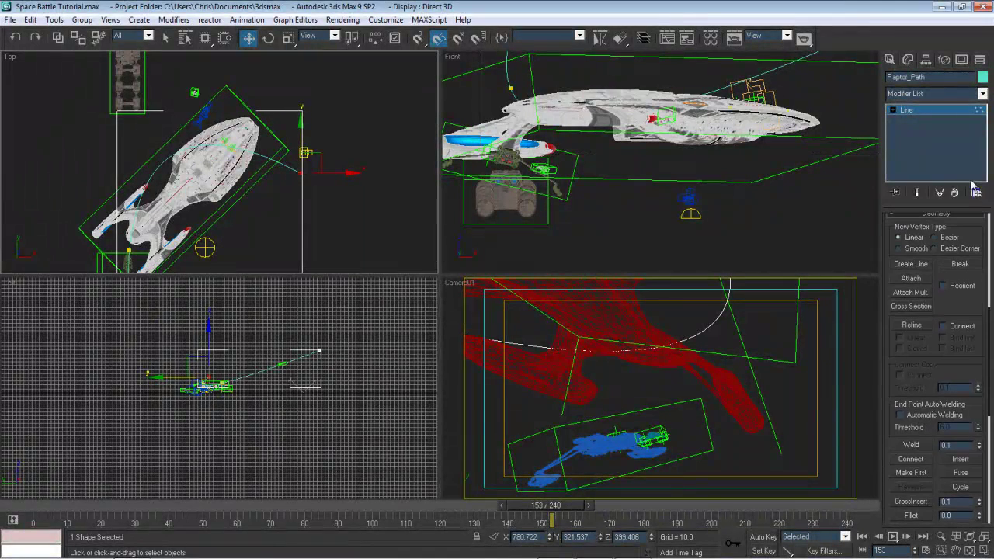
scroll(944, 382, down, 10)
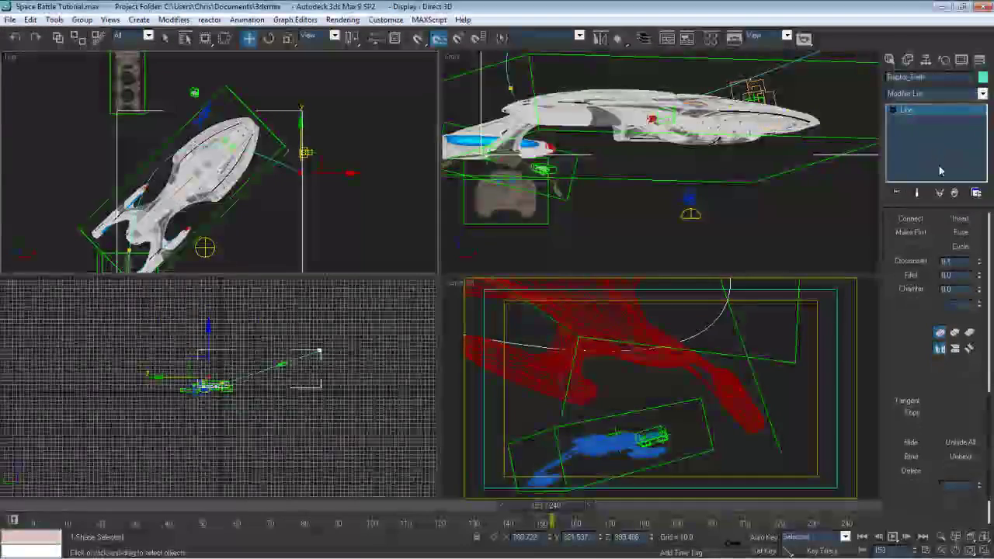
scroll(935, 399, up, 11)
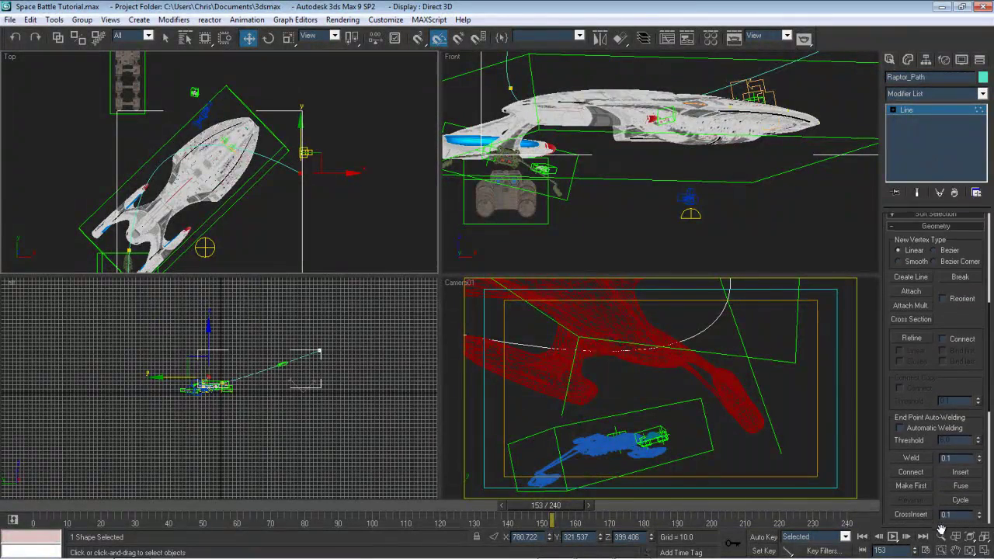
drag(939, 328, 965, 471)
key(ctrl+s)
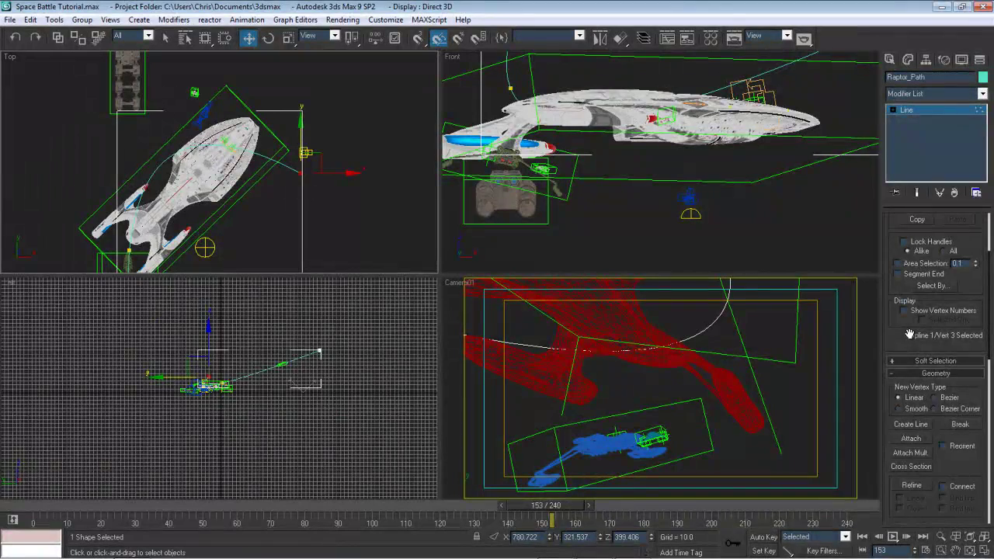
Look through Raptor_Path's Selection, Geometry, Soft Selection and Rendering settings at vertex level
drag(909, 334, 899, 471)
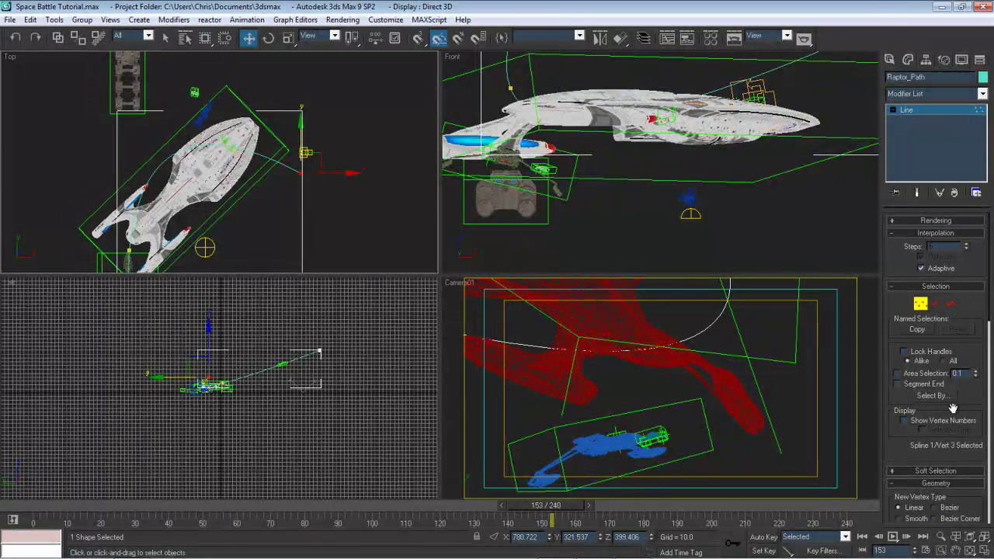
drag(971, 390, 941, 54)
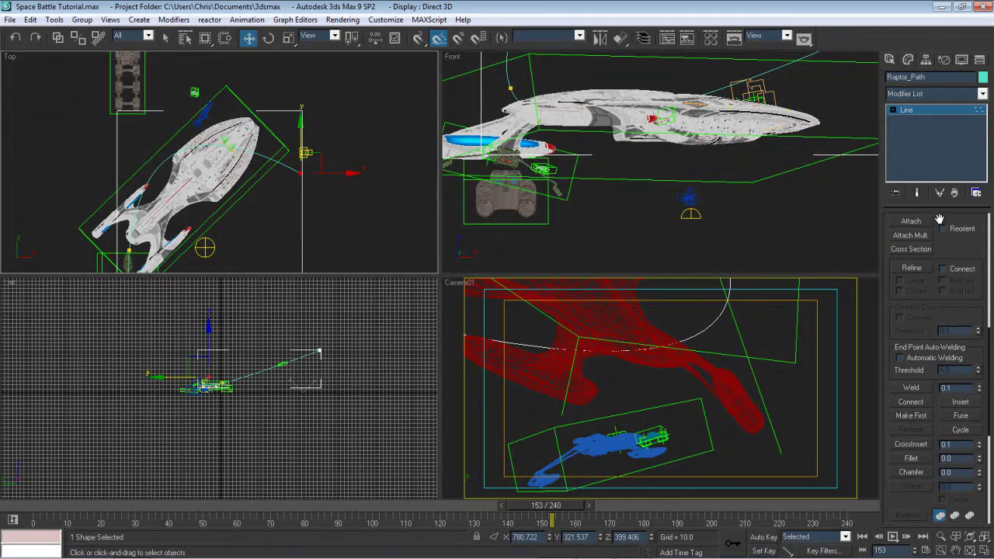
drag(947, 302, 936, 146)
drag(923, 348, 913, 395)
scroll(914, 396, up, 7)
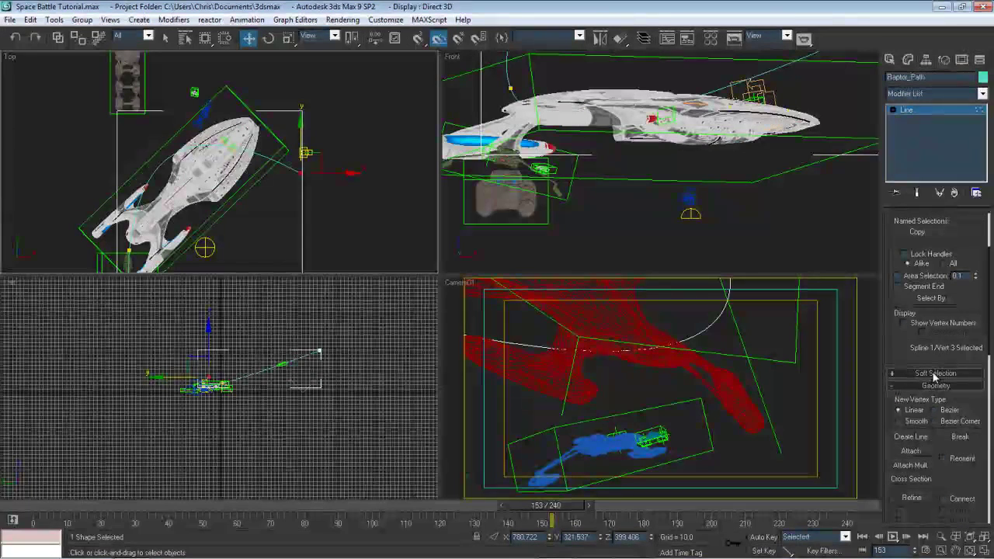
click(936, 373)
drag(914, 420, 914, 315)
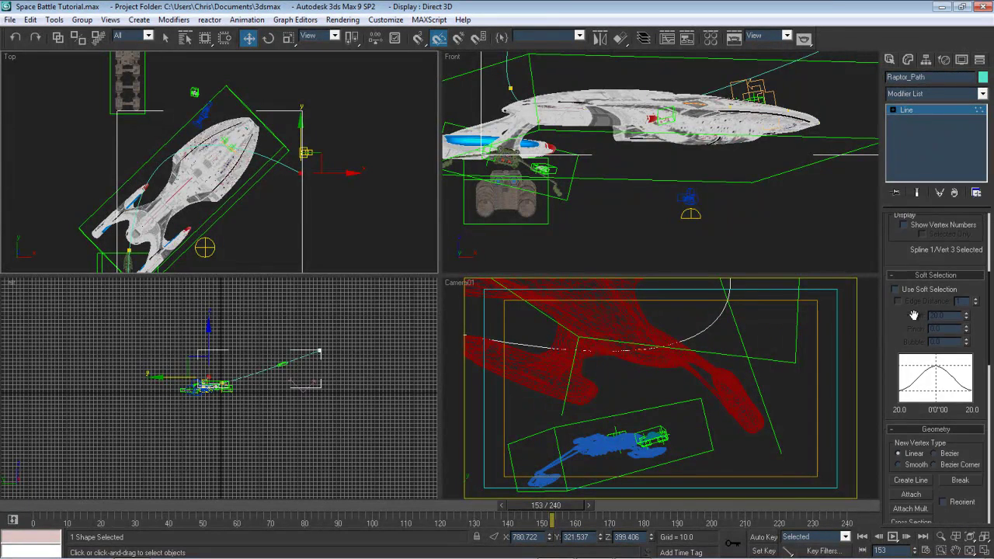
click(920, 275)
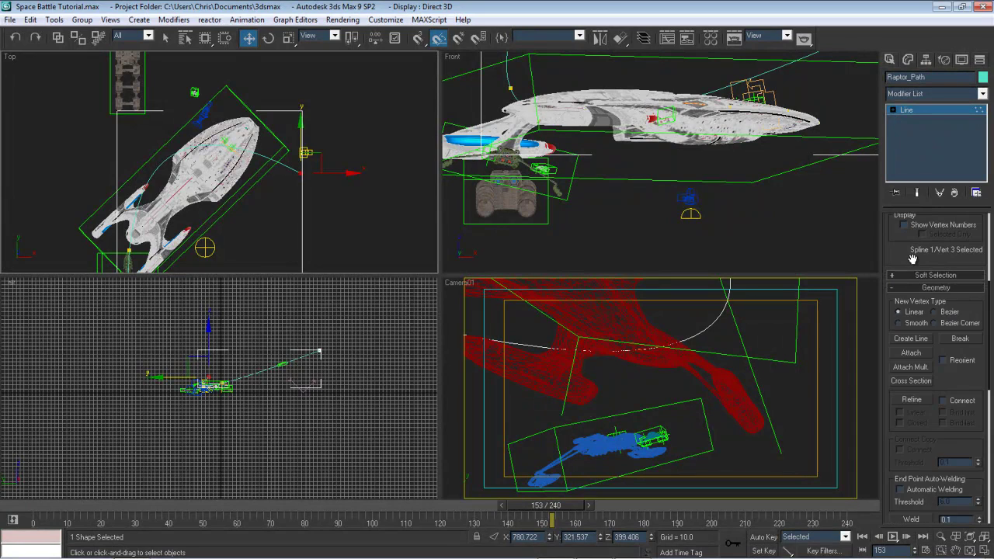
scroll(914, 249, up, 10)
click(932, 221)
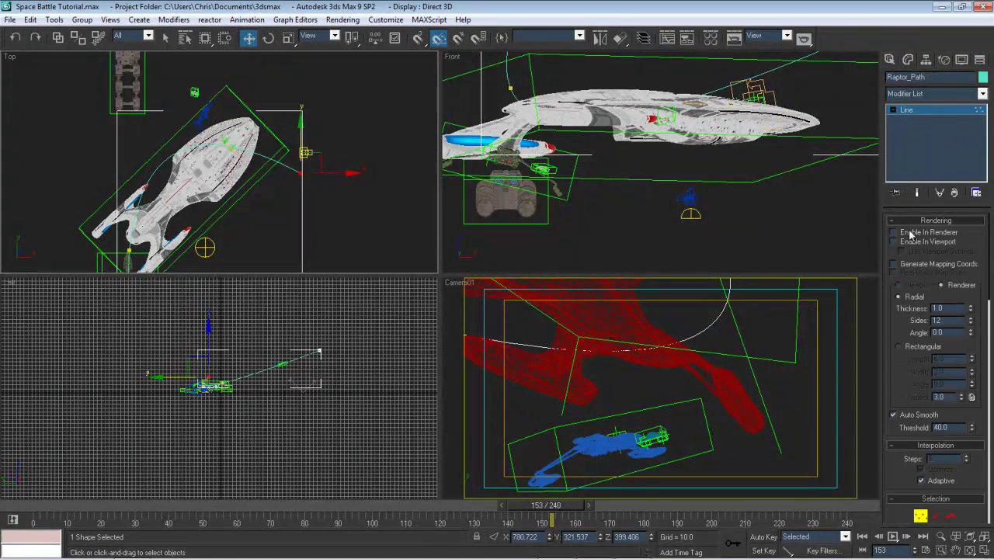
click(932, 220)
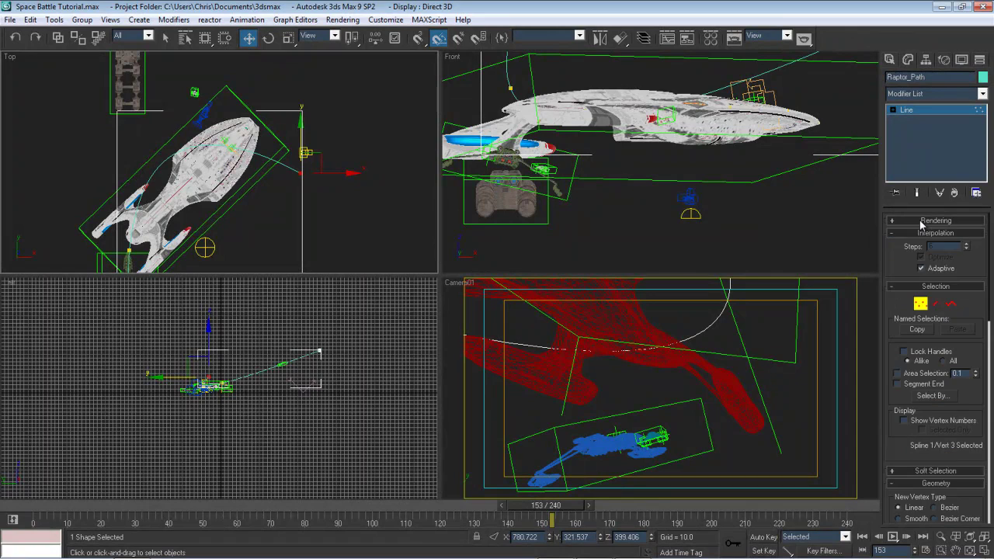
Leave vertex editing and examine the Geometry, Soft Selection and conversion options for the whole Raptor_Path line
click(921, 308)
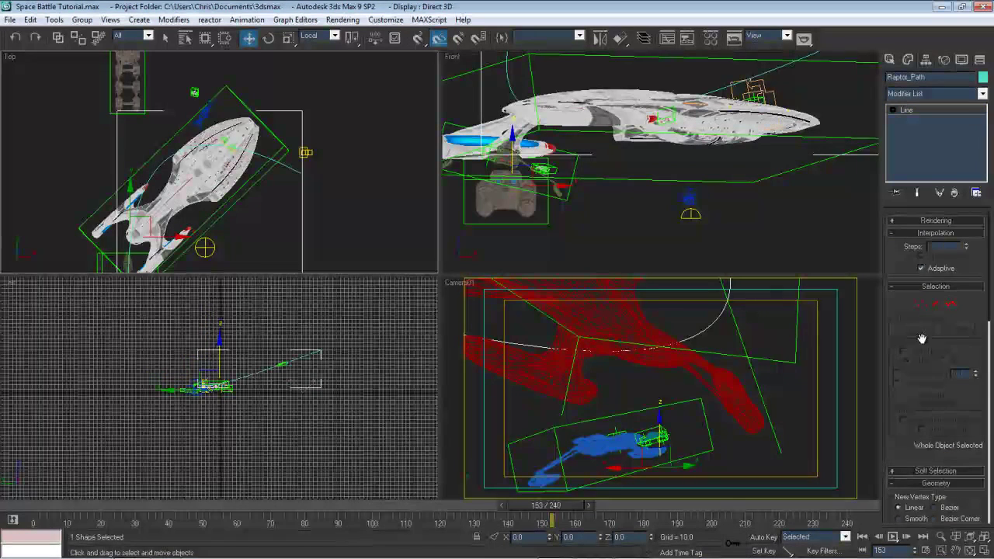
drag(922, 382, 939, 155)
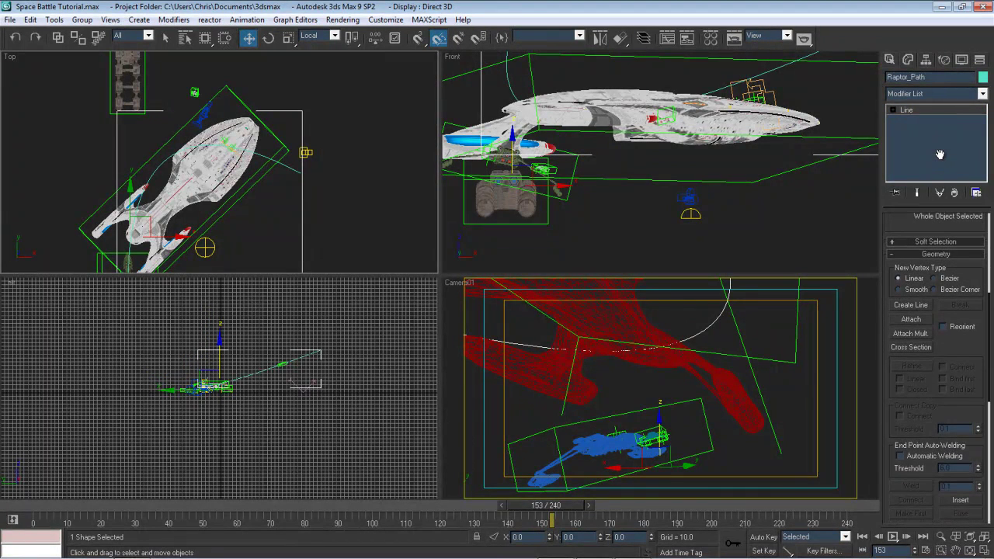
scroll(940, 154, down, 5)
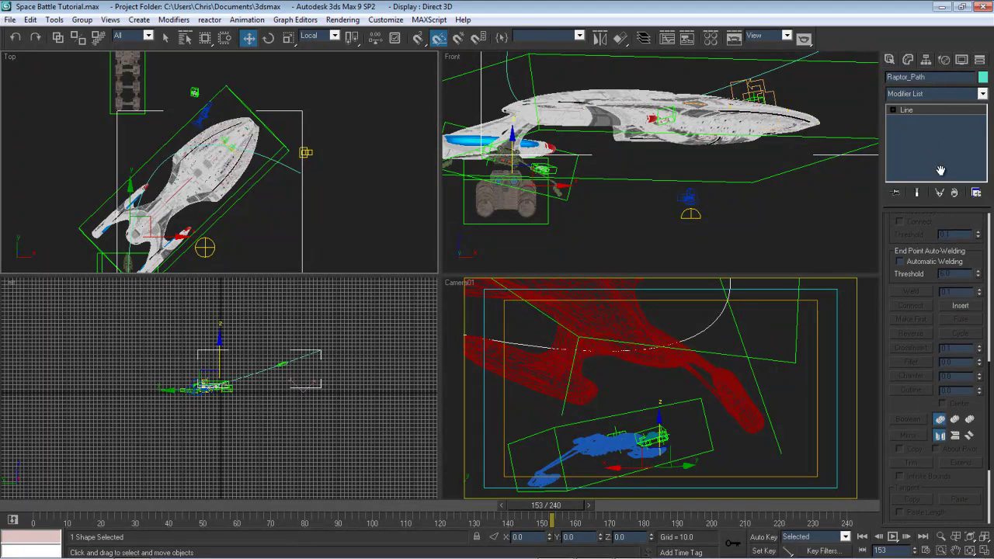
scroll(929, 264, up, 6)
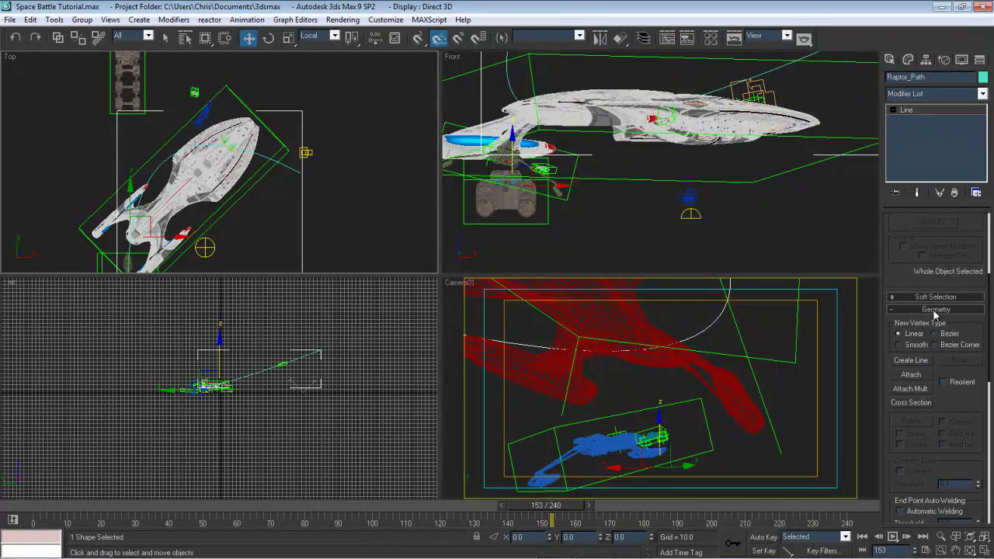
scroll(933, 309, up, 4)
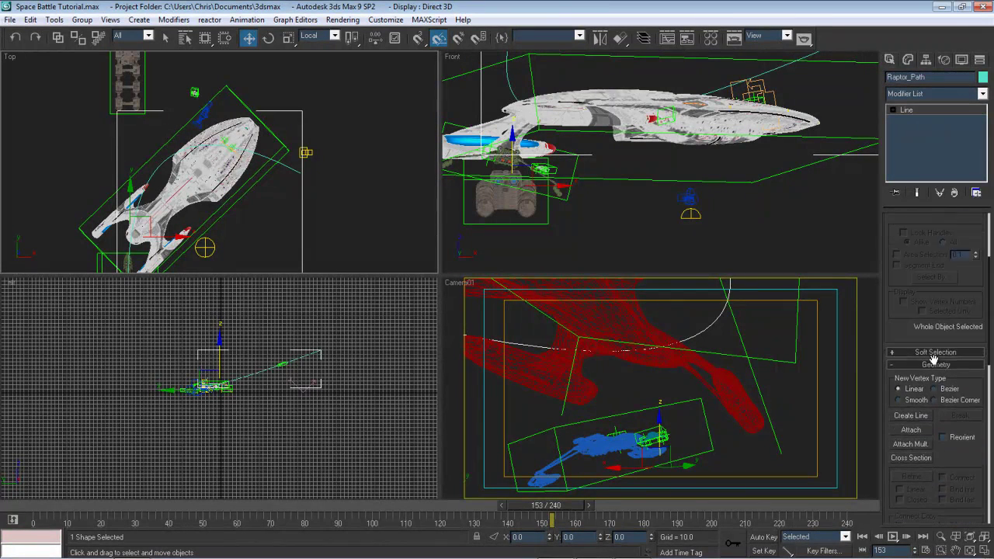
right_click(895, 114)
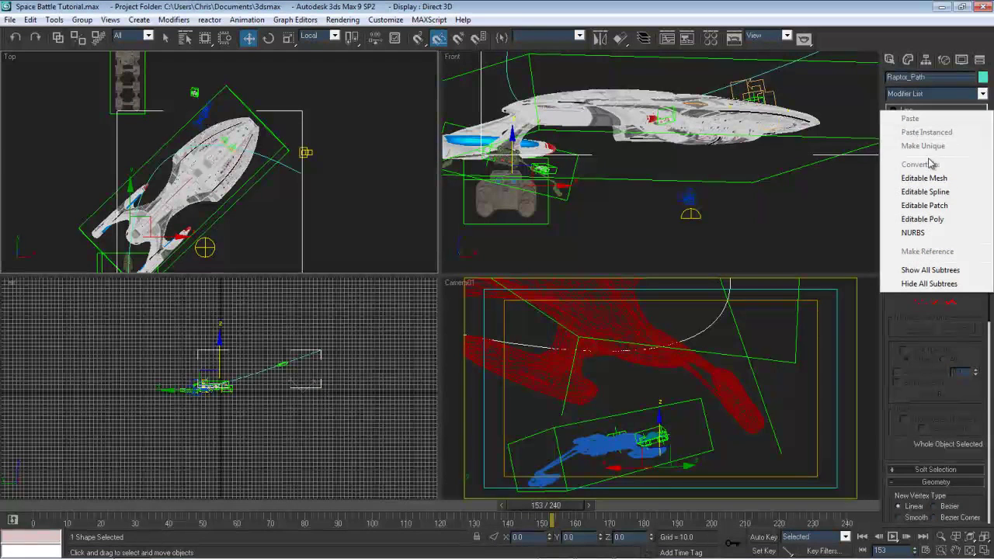
key(Escape)
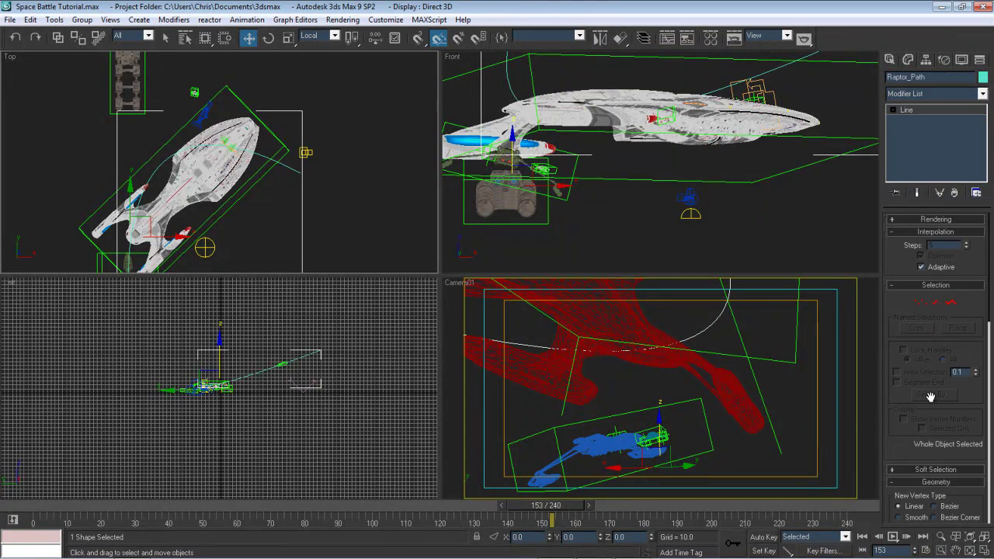
drag(926, 398, 936, 146)
drag(946, 311, 946, 5)
drag(954, 236, 967, 553)
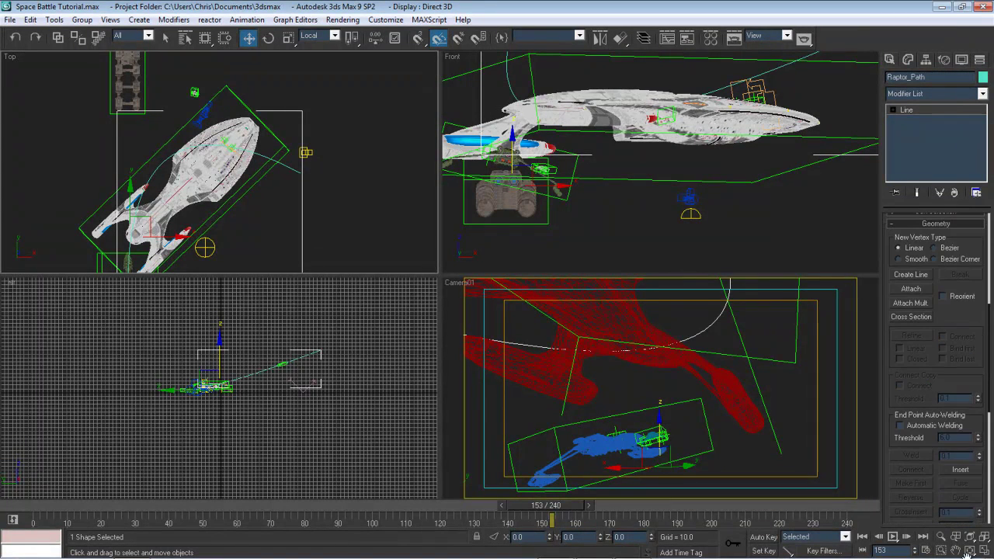
drag(954, 317, 958, 433)
click(932, 328)
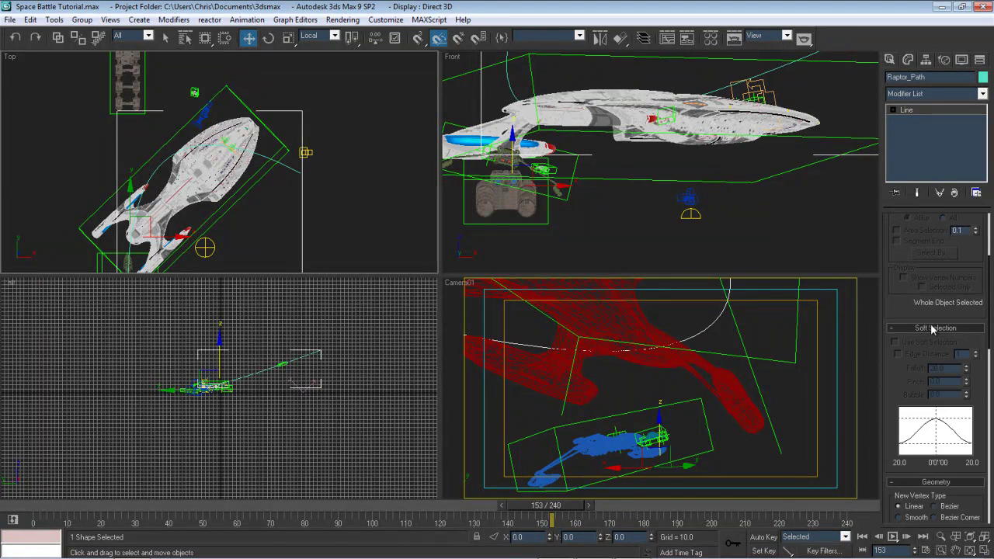
click(932, 328)
drag(931, 323, 920, 463)
Recheck the vertex-level geometry options, switch to the Select tool and leave vertex editing of Raptor_Path
click(920, 303)
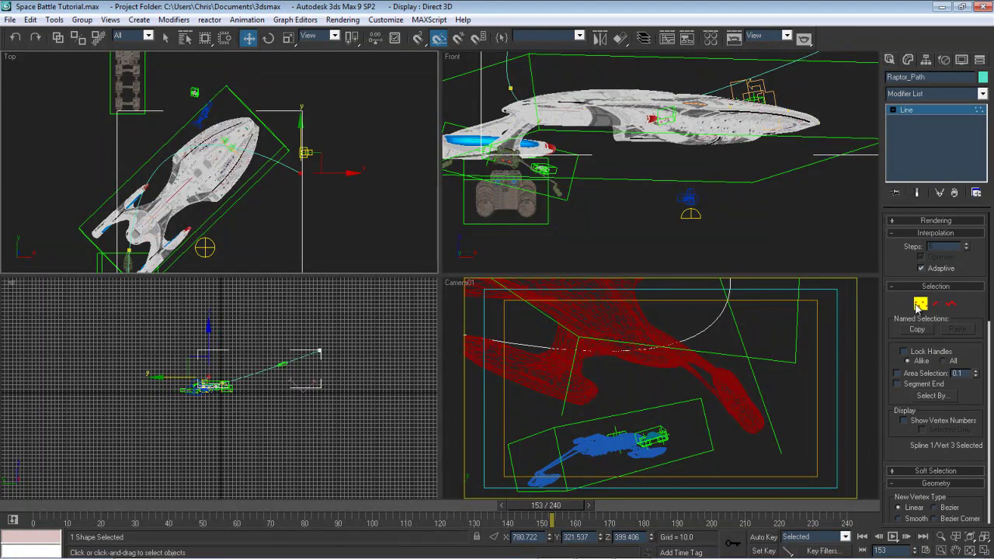
click(167, 38)
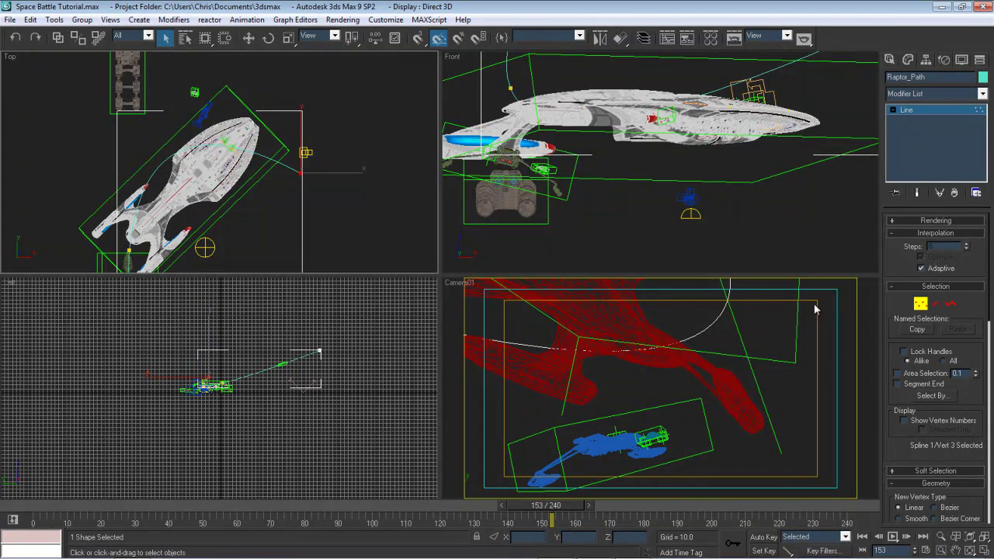
drag(965, 398, 940, 103)
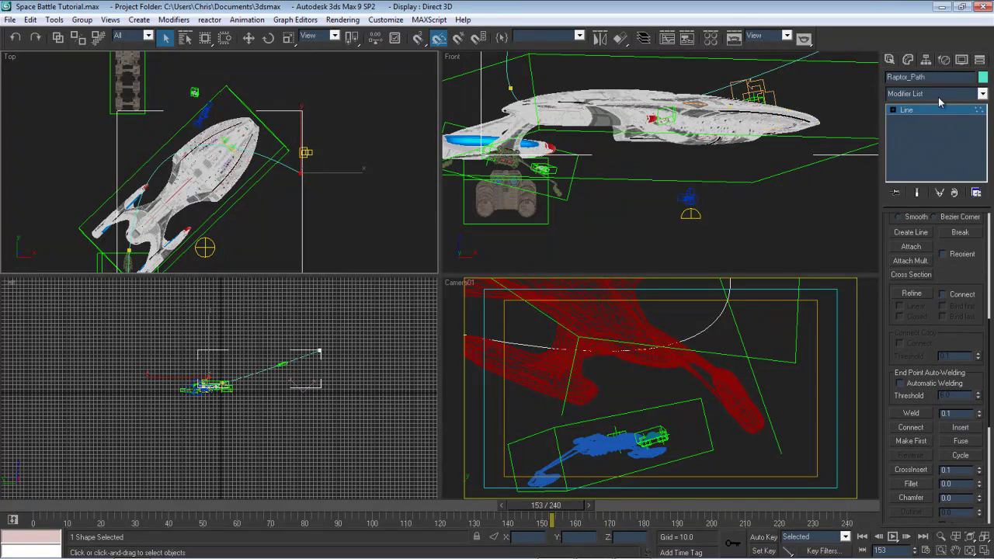
drag(936, 333, 893, 342)
click(920, 279)
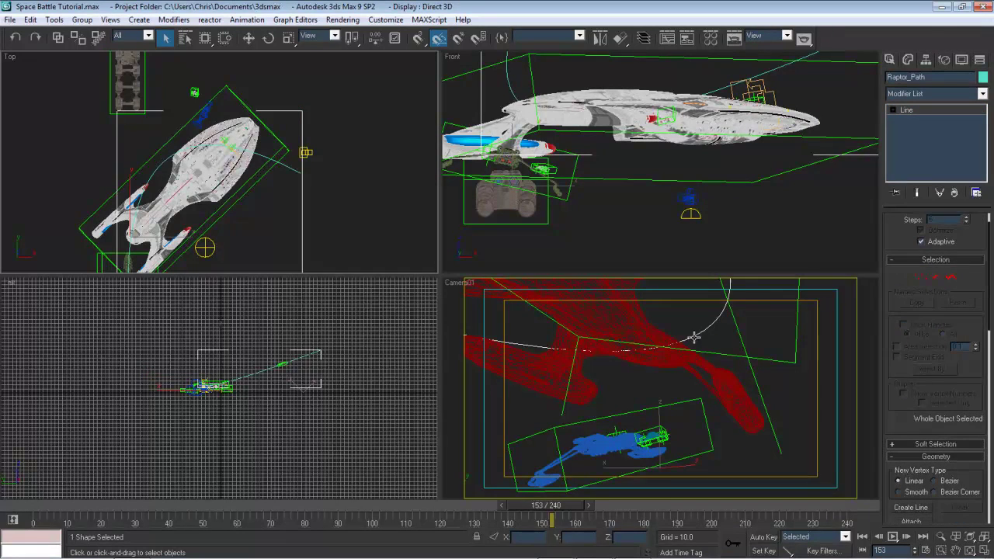
Scrub back and forth through the raptor's turn in the camera view and stop at frame 210
drag(458, 513, 772, 497)
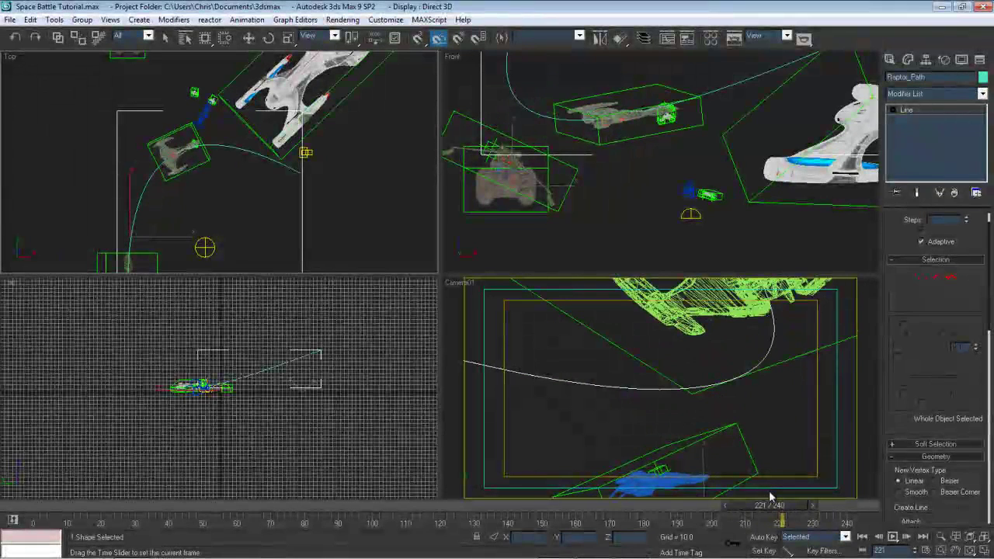
drag(657, 509, 767, 519)
drag(617, 518, 744, 525)
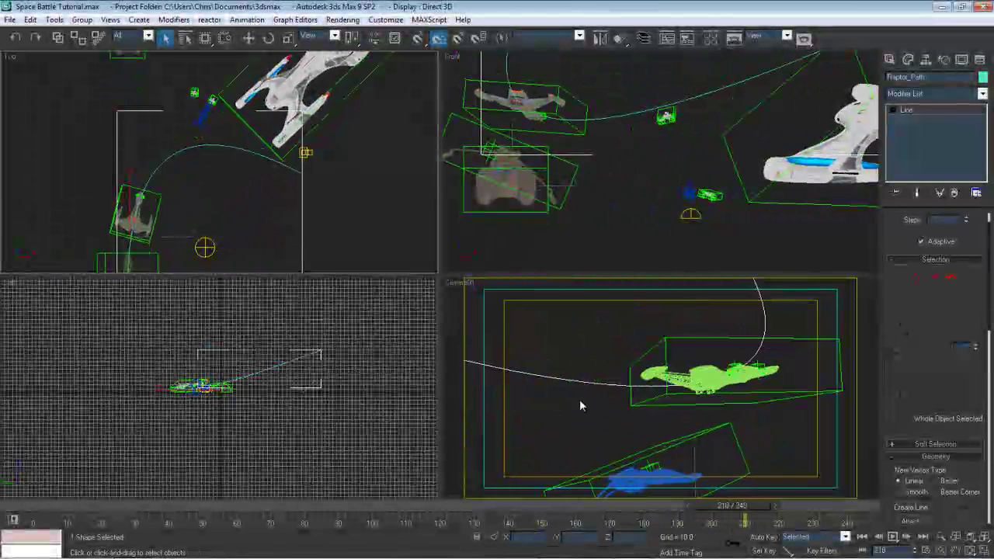
Unhide D5_Combat_Master, D5 Cruiser, D5_Raptor_Combat_Lsr_001 and D5_Raptor_Combat_Lsr_02
right_click(579, 399)
right_click(657, 308)
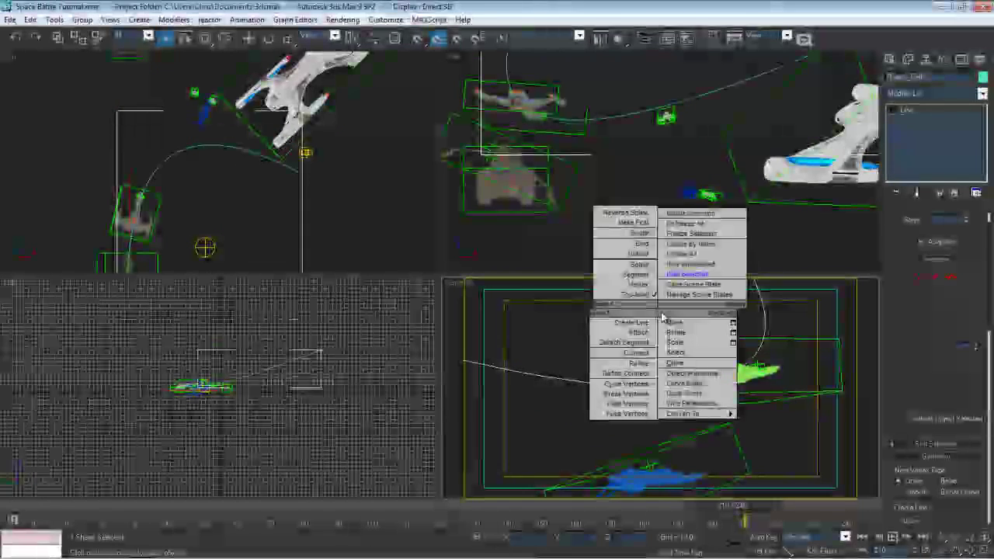
click(690, 244)
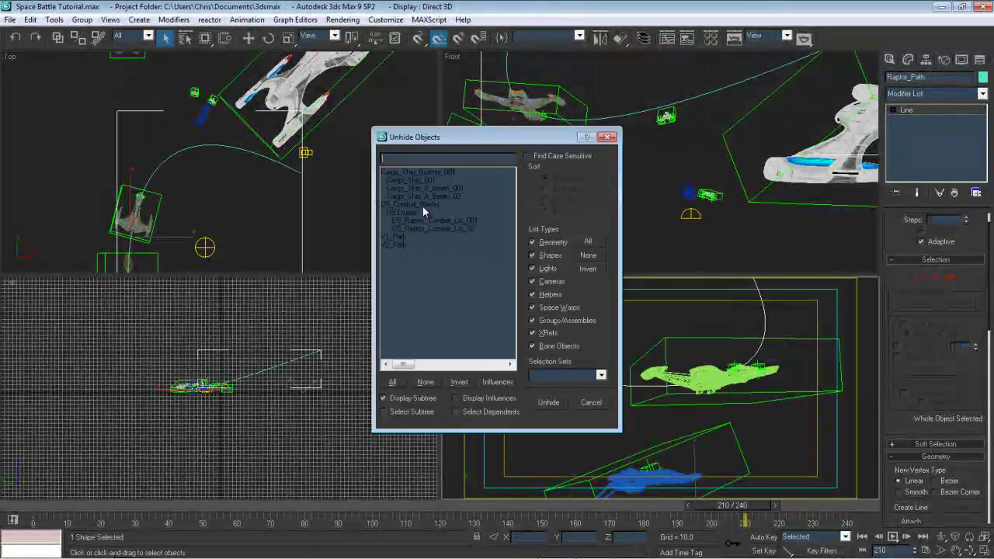
drag(423, 206, 427, 228)
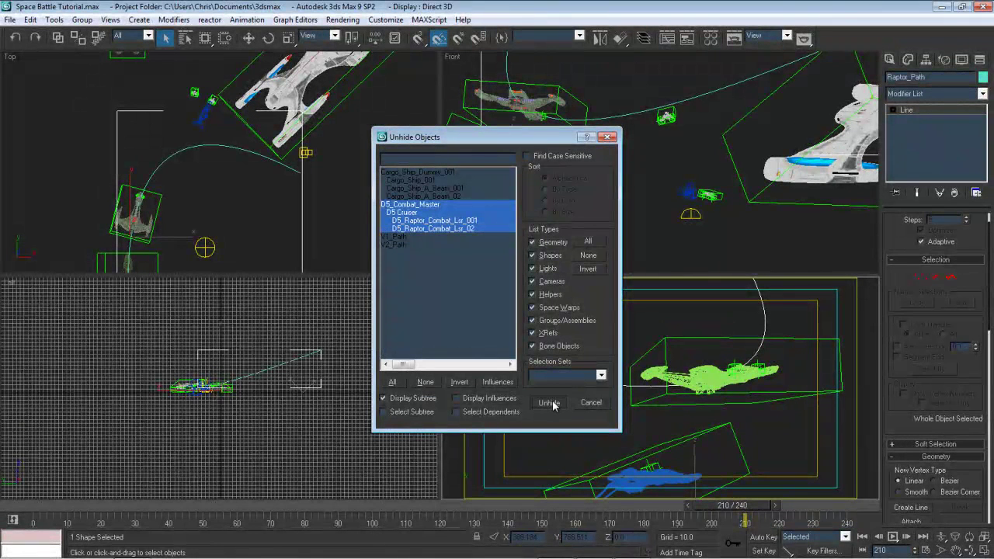
click(550, 402)
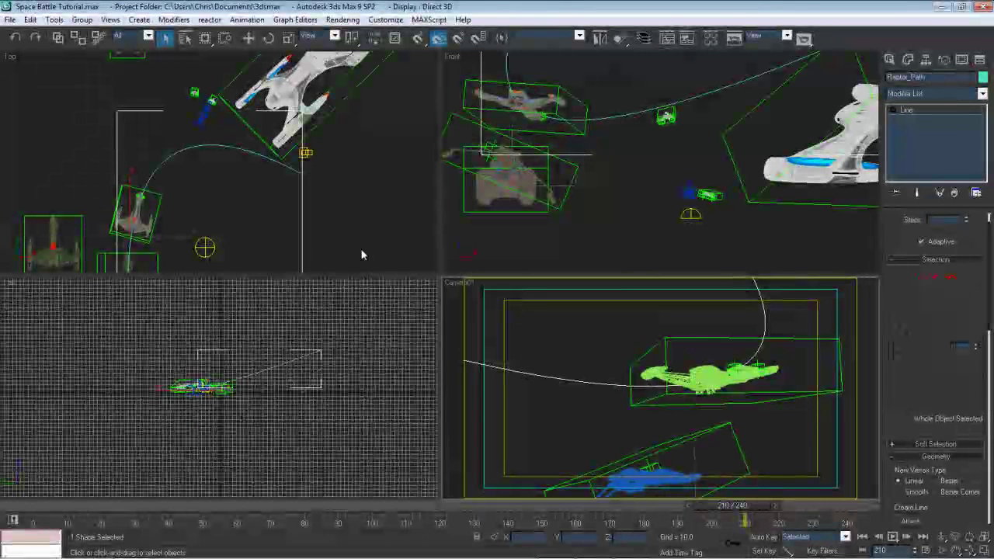
Select D5_Combat_Master in the Top view and rotate it -50 degrees about Z
middle_drag(248, 191, 291, 148)
scroll(162, 198, down, 3)
scroll(160, 196, up, 3)
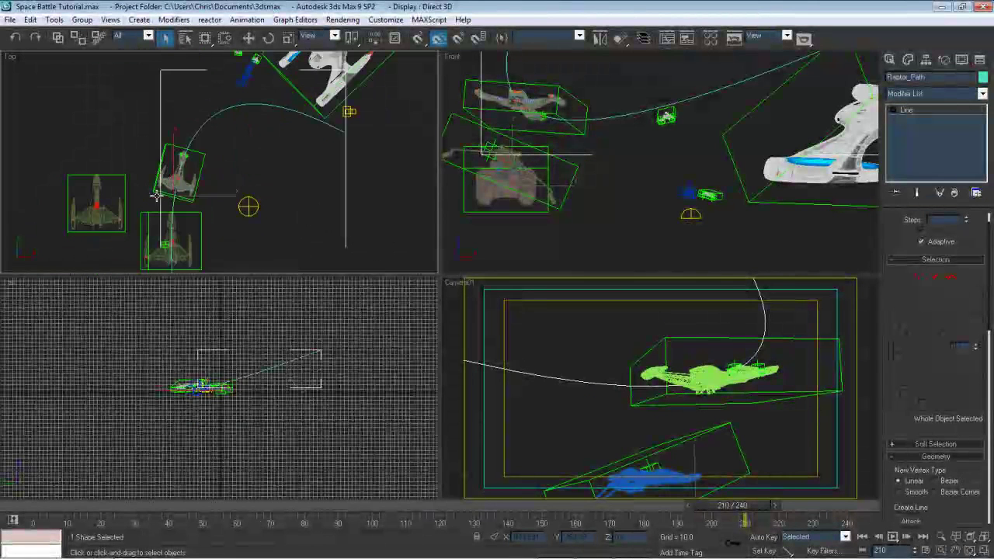
click(112, 176)
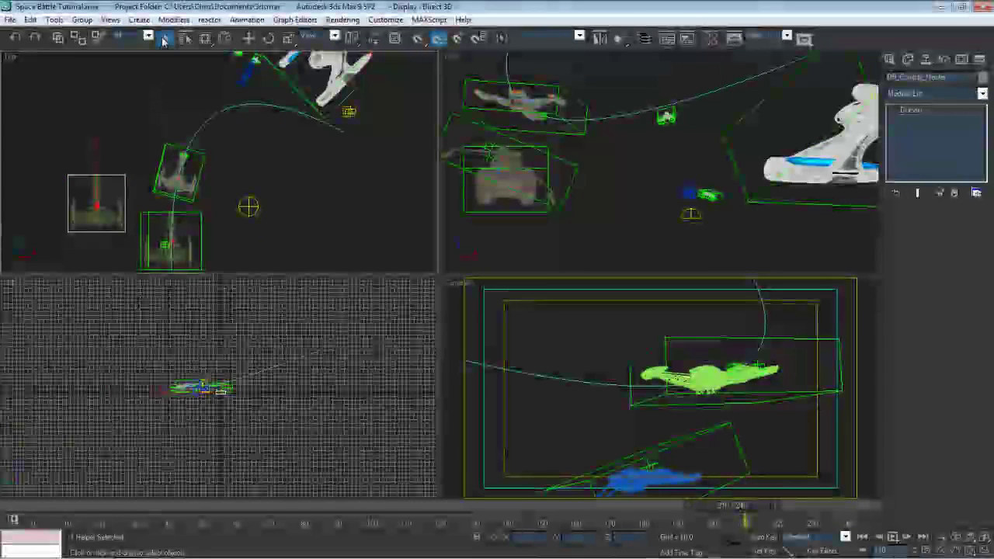
click(268, 39)
middle_drag(155, 152, 173, 149)
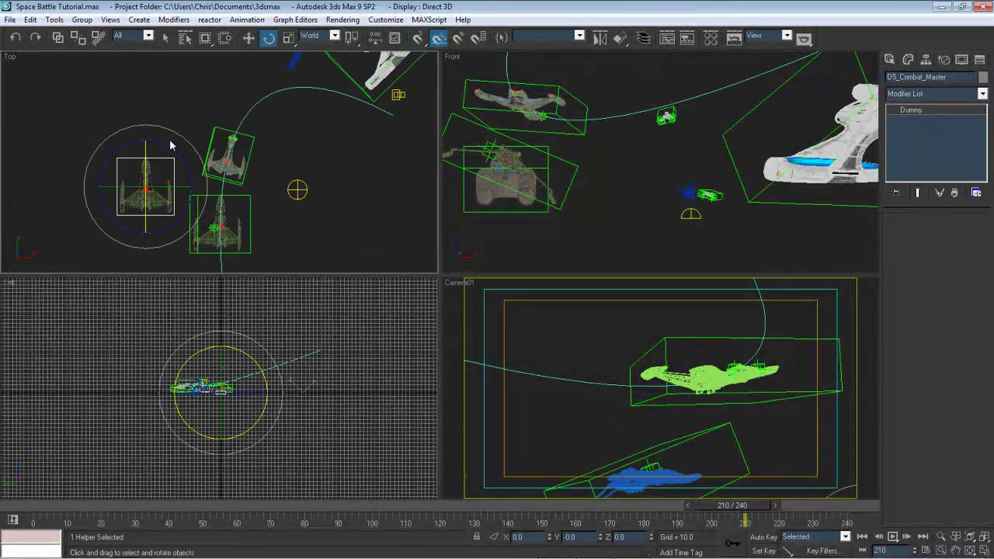
drag(161, 141, 200, 143)
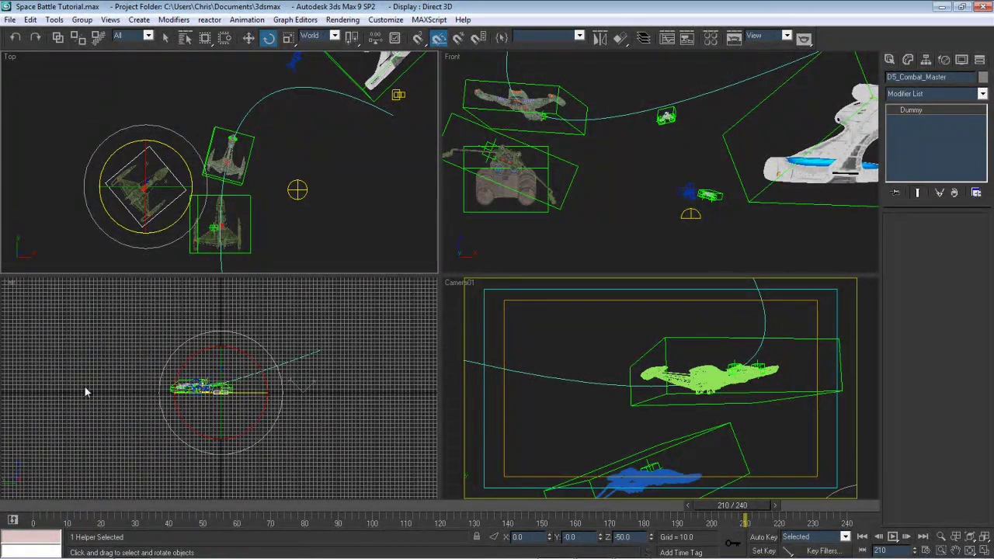
Move D5_Combat_Master backward along its heading and raise it about 541 units along local Z
click(249, 38)
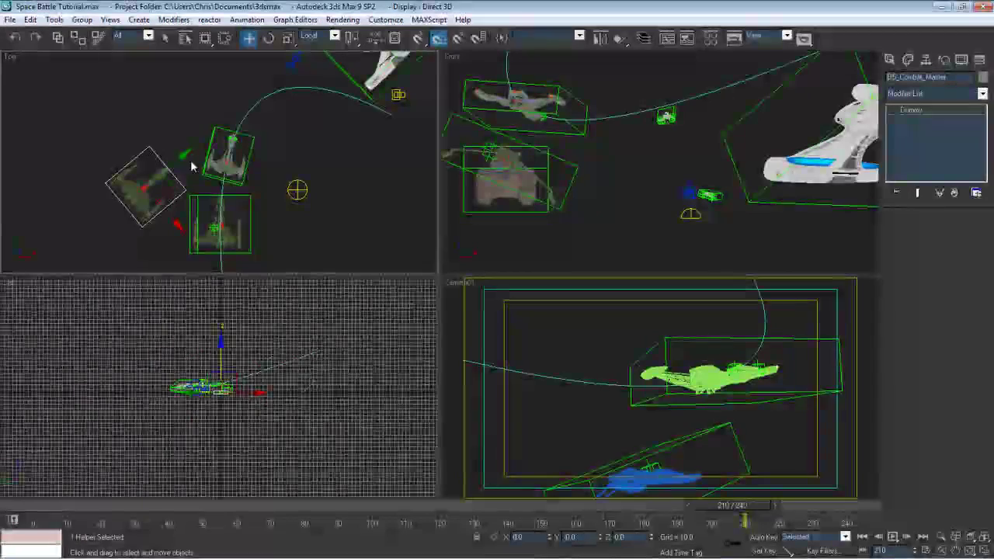
drag(182, 154, 254, 291)
scroll(269, 365, up, 4)
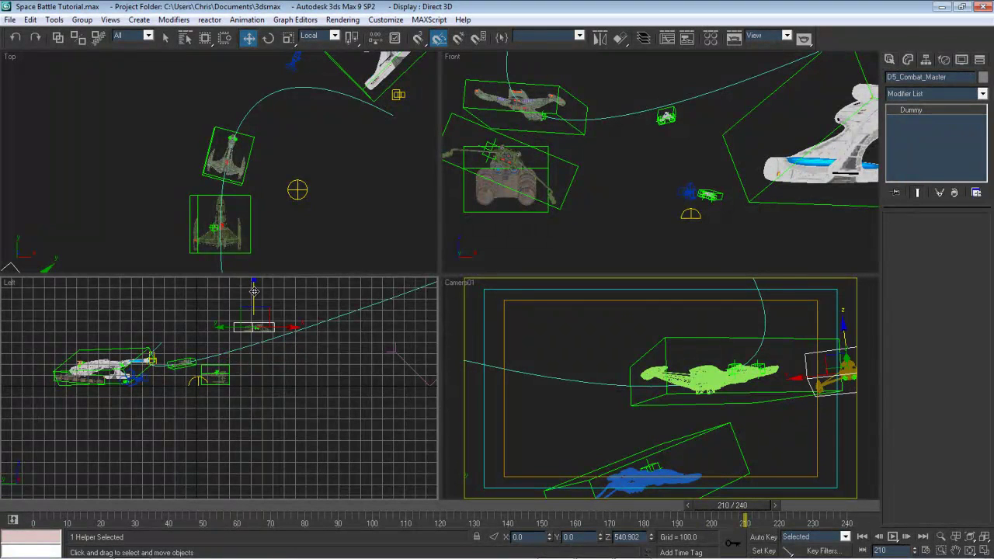
middle_drag(246, 197, 247, 185)
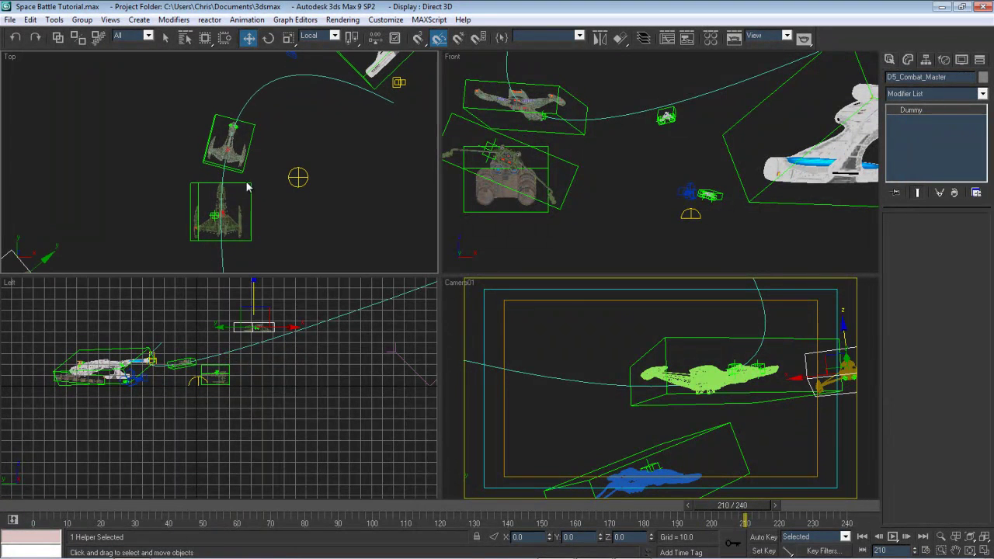
Scrub from frame 0 to frame 107 to check the D5 cruiser's placement in the camera view
click(64, 515)
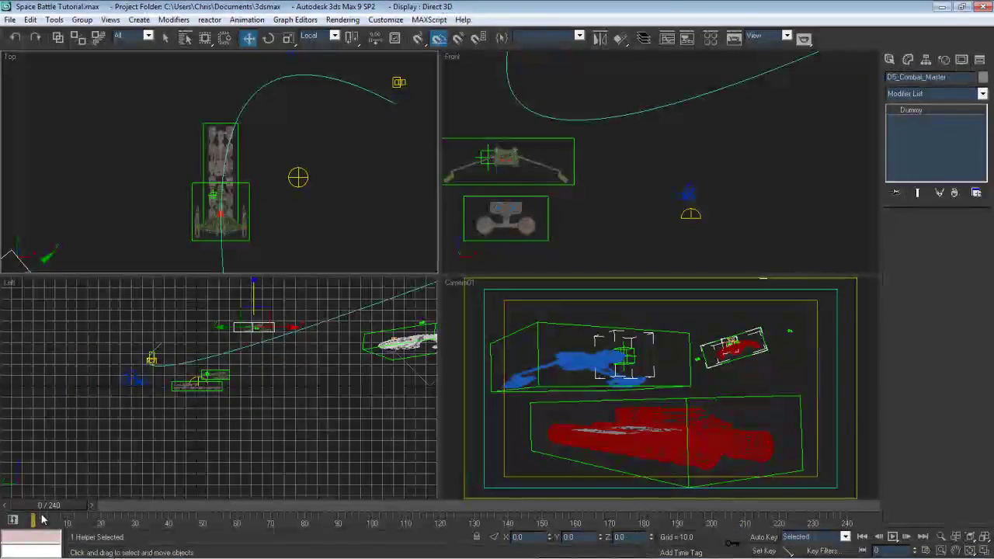
drag(57, 516, 413, 453)
key(w)
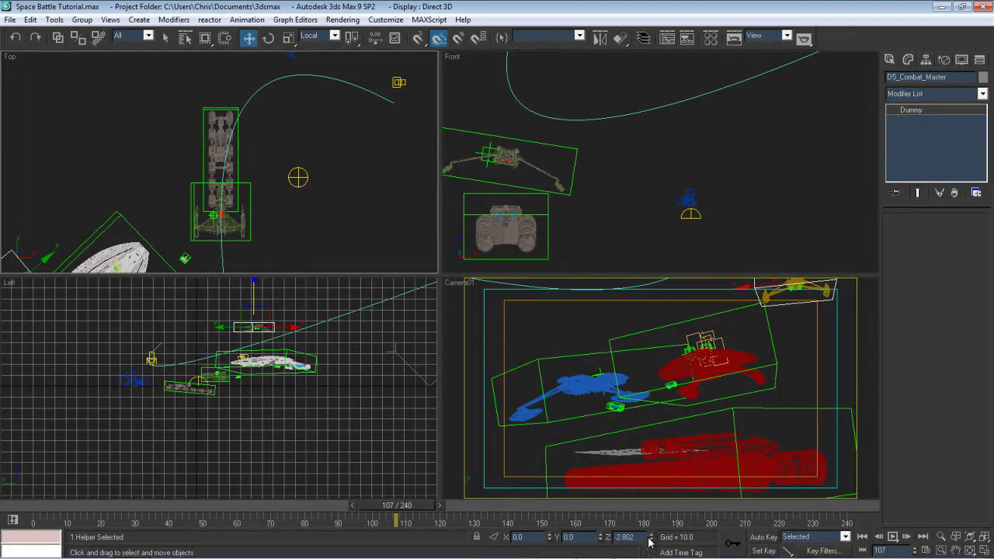
Lower D5_Combat_Master along its local Z to the other ships' height and move it along local X out of the camera view
drag(650, 543, 659, 161)
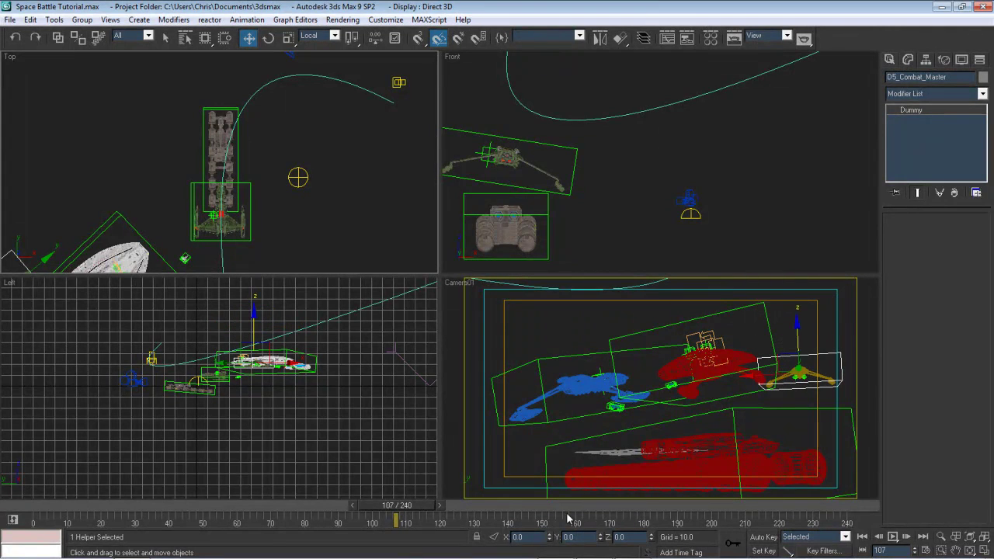
drag(551, 541, 611, 86)
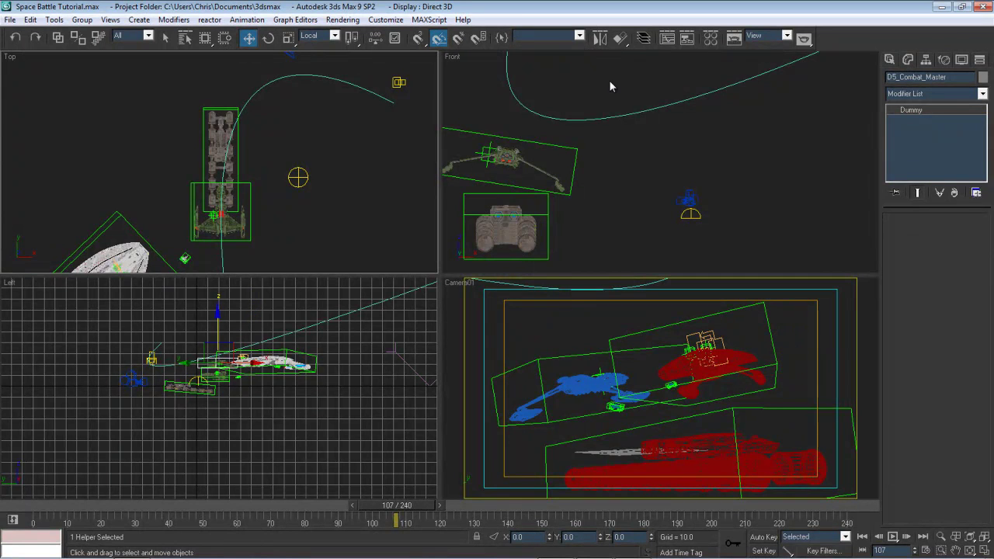
Rotate D5_Combat_Master in the Top view to -60 degrees about the world Z axis
scroll(205, 205, down, 1)
middle_drag(206, 204, 214, 144)
scroll(272, 210, down, 5)
middle_drag(274, 212, 298, 210)
scroll(299, 209, up, 5)
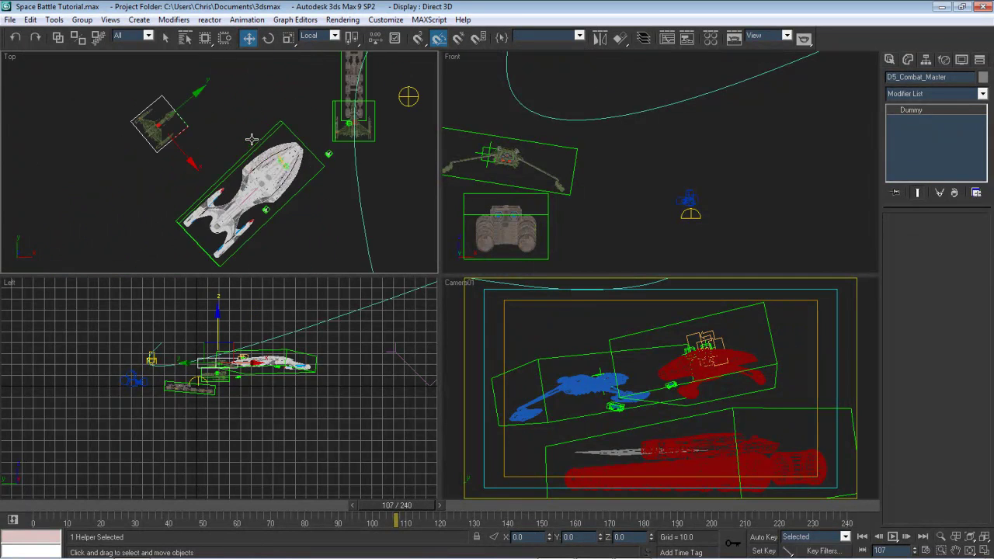
middle_drag(261, 154, 291, 176)
click(268, 37)
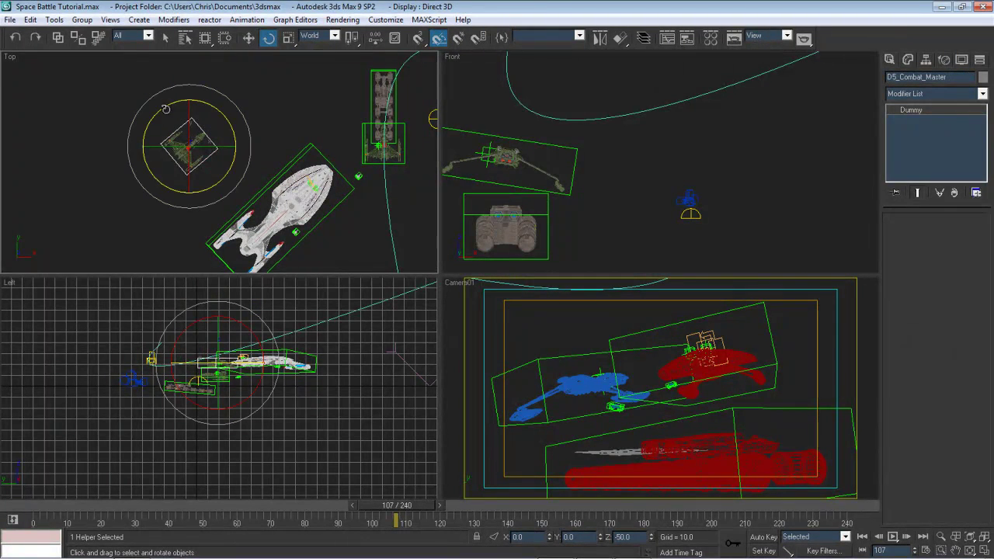
drag(166, 110, 170, 104)
click(311, 35)
click(311, 76)
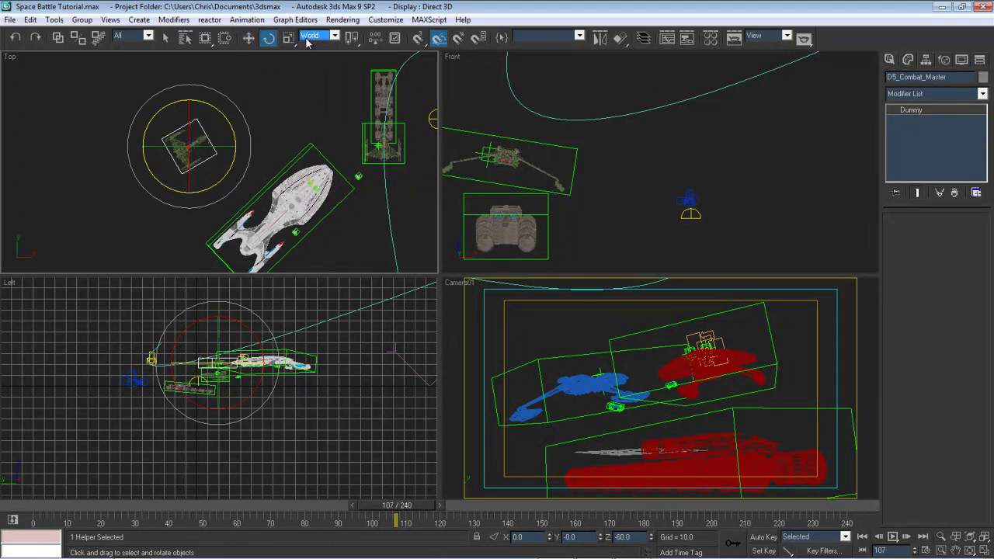
Scrub the animation to frame 216 to check when the D5 cruiser should enter the camera view
click(249, 37)
mouse_move(361, 550)
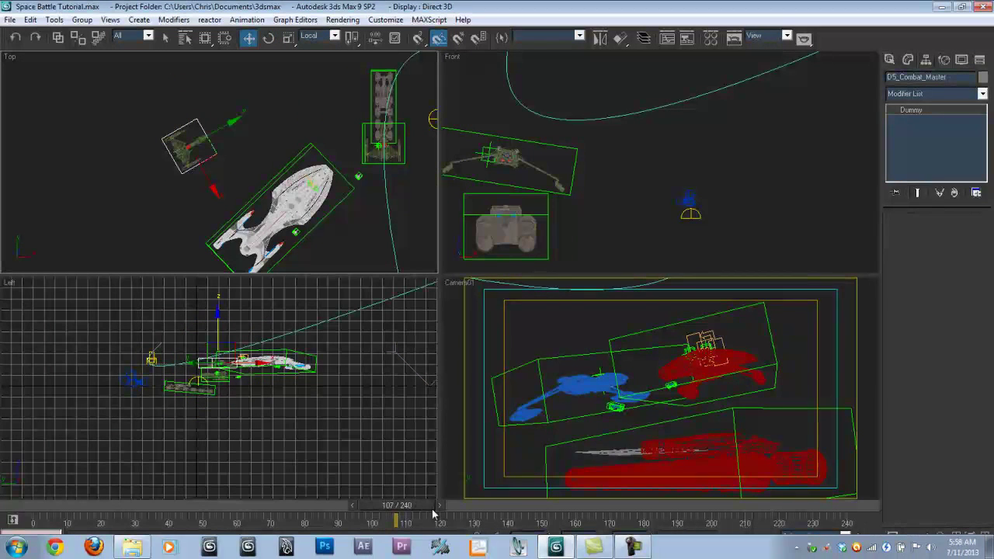
drag(433, 509, 792, 351)
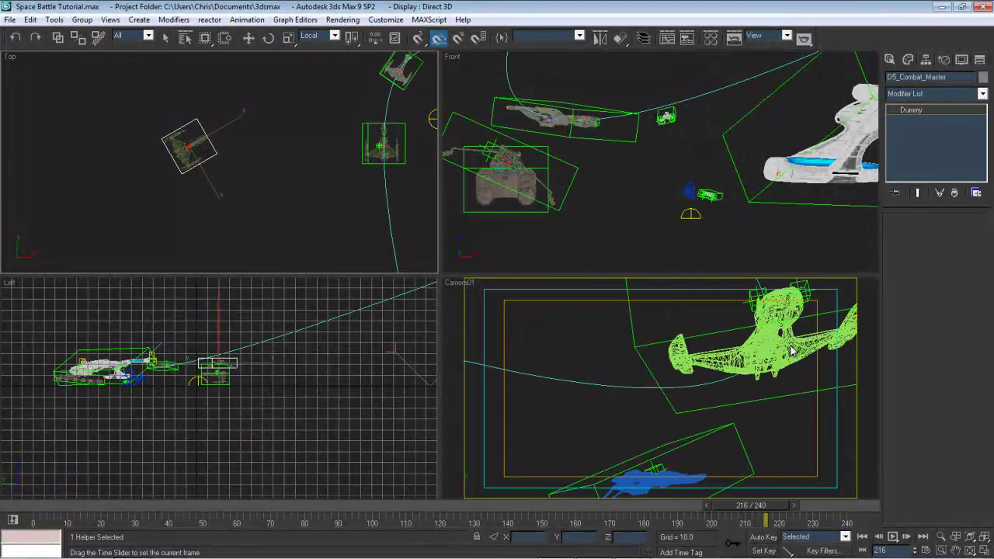
Go to frame 170 and set a key there for D5_Combat_Master at its present position
key(w)
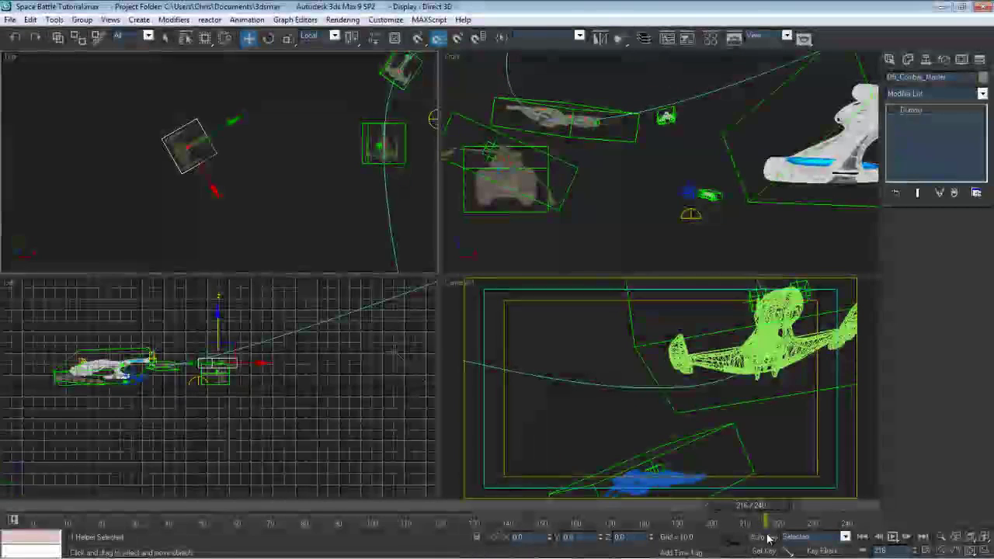
click(763, 537)
drag(780, 505, 804, 504)
drag(565, 513, 626, 503)
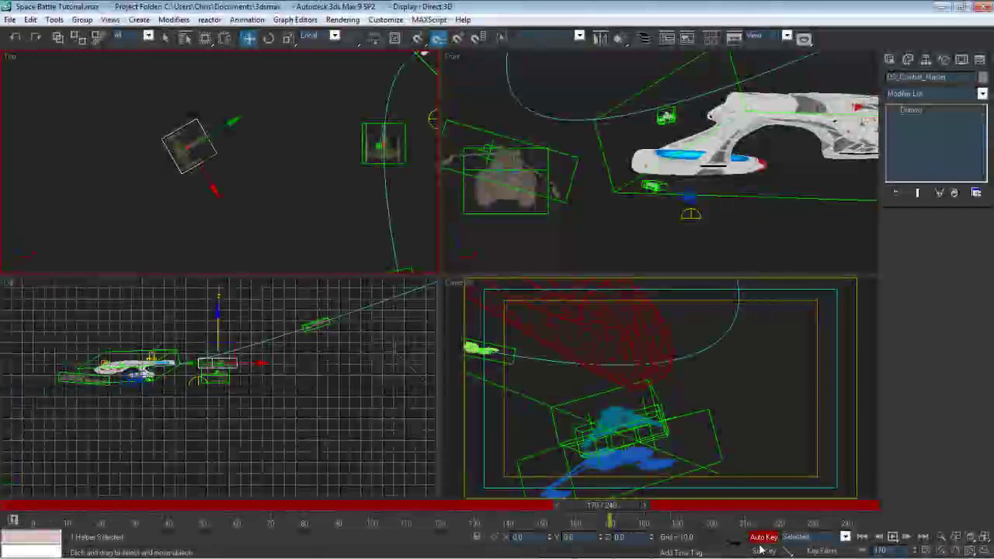
click(761, 550)
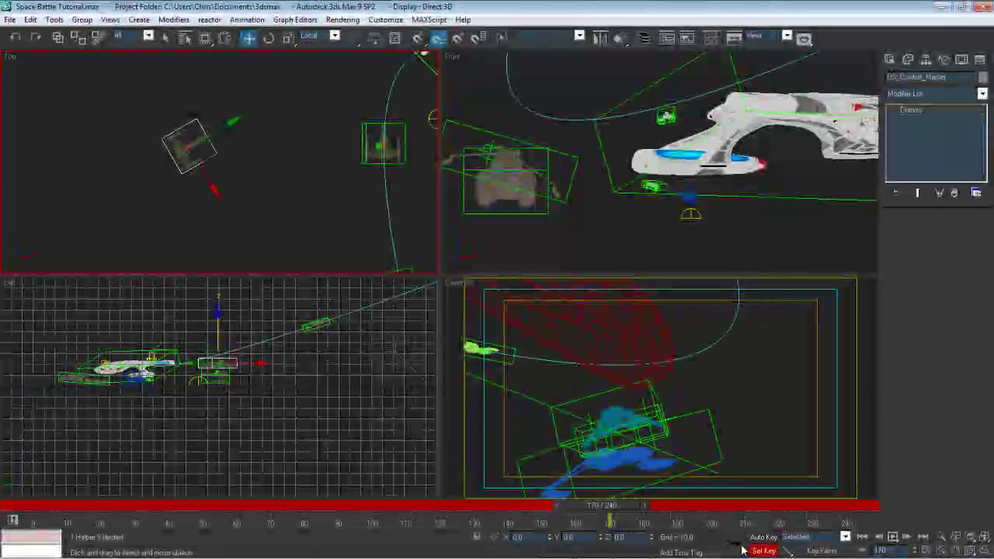
With Auto Key on at frame 240, move D5_Combat_Master forward along its local Y to beside the white starship
click(760, 538)
drag(625, 513, 849, 501)
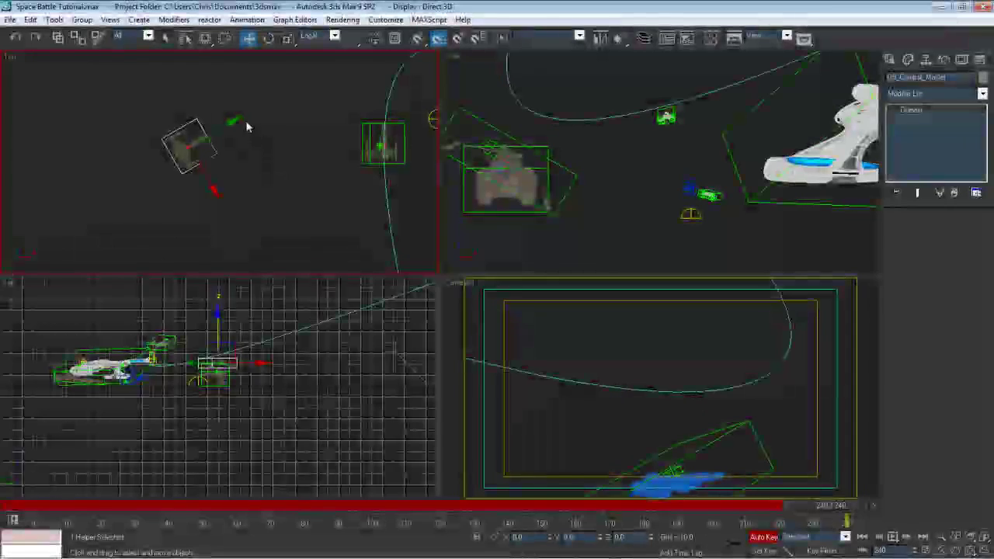
scroll(244, 123, down, 2)
middle_drag(239, 134, 208, 189)
drag(200, 186, 477, 153)
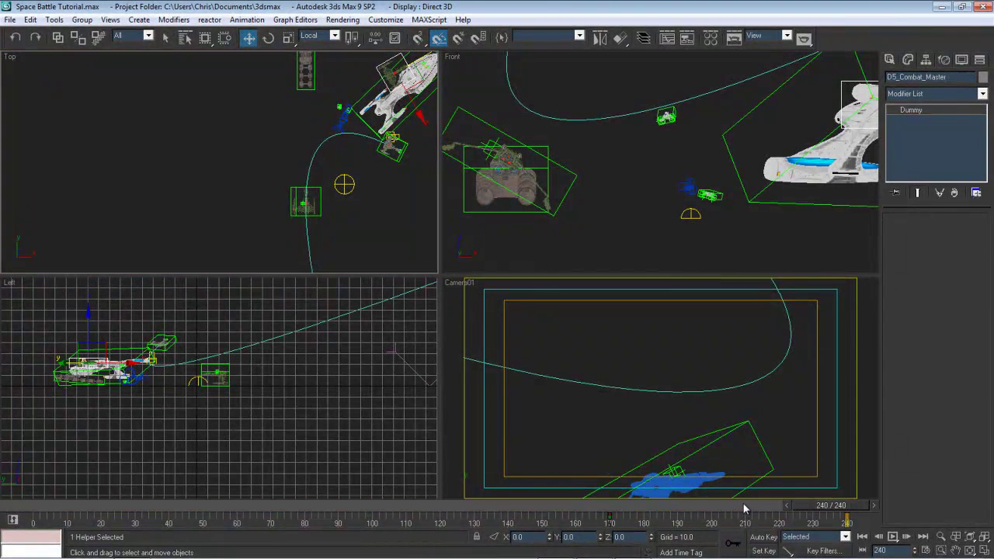
With Auto Key off, shift D5_Combat_Master sideways along its local X away from the white starship and go to frame 170
middle_drag(317, 161, 278, 229)
drag(383, 184, 413, 236)
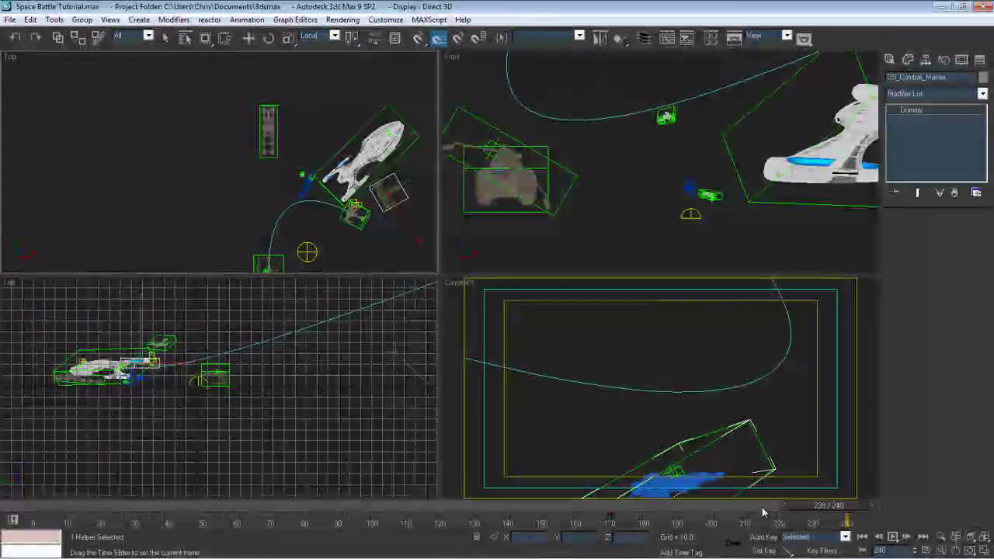
drag(831, 514, 607, 497)
key(w)
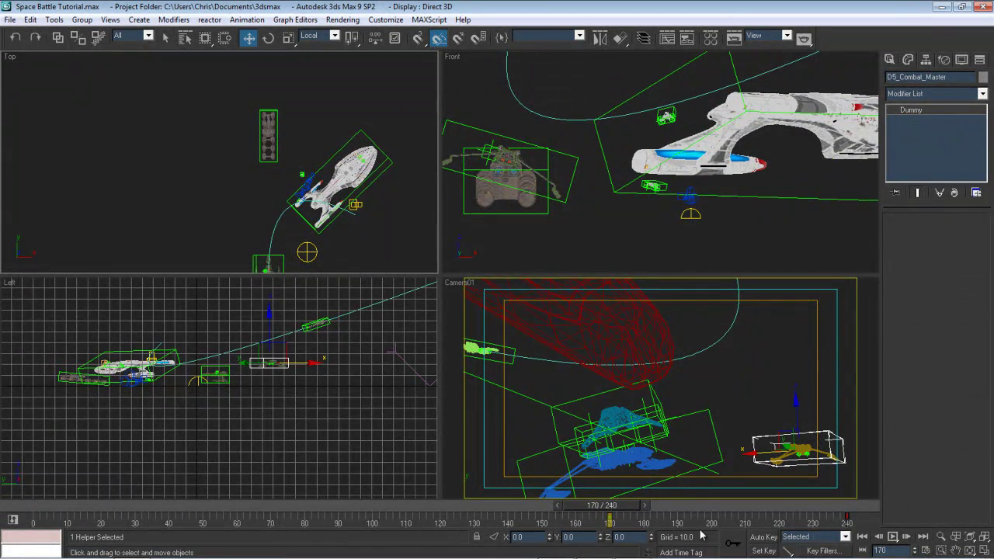
With Auto Key on at frame 170, move D5_Combat_Master backward along its local Y until it leaves the camera frame
click(763, 537)
drag(599, 537, 714, 323)
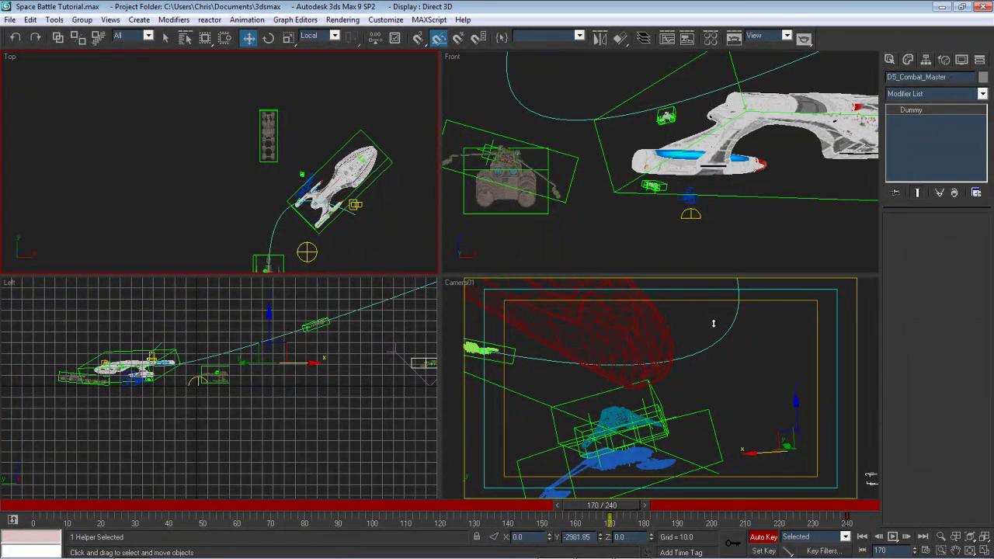
right_click(720, 387)
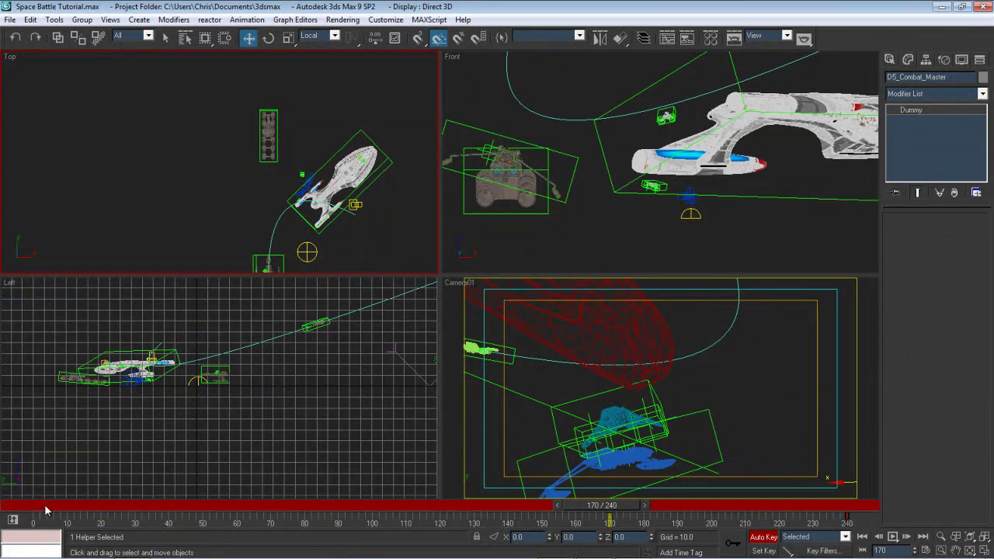
Return to frame 0, turn off Auto Key and nudge D5_Combat_Master along local X out of the camera frame
drag(23, 510, 4, 474)
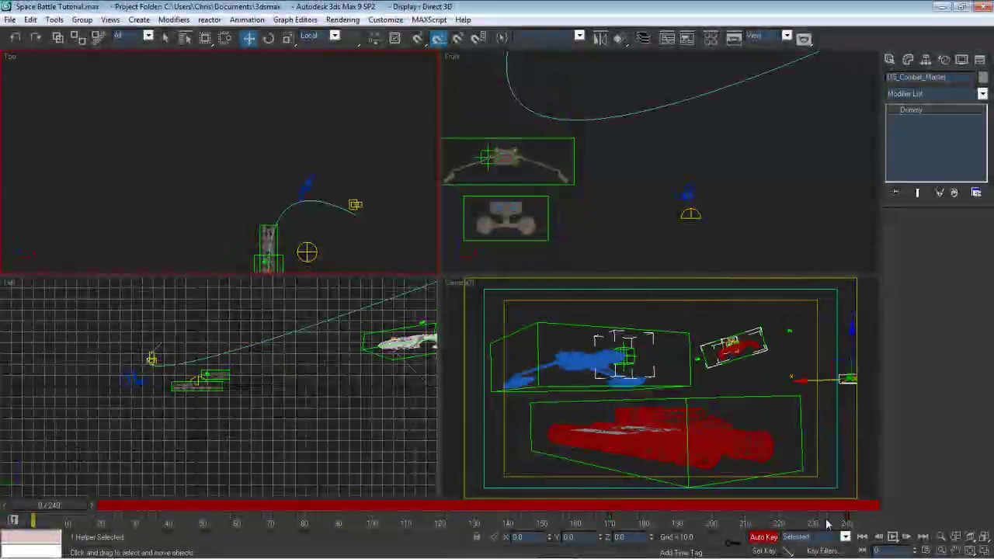
click(764, 537)
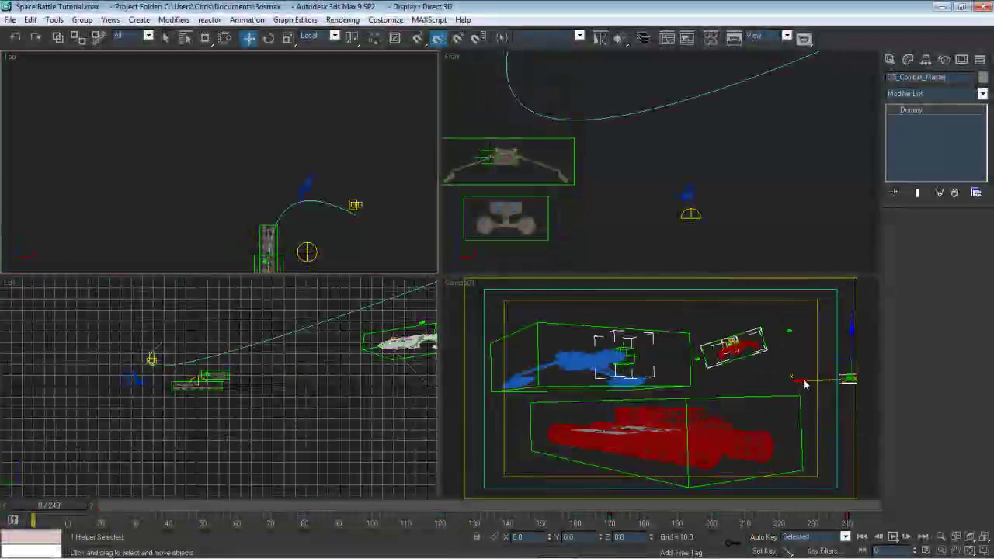
drag(803, 384, 823, 378)
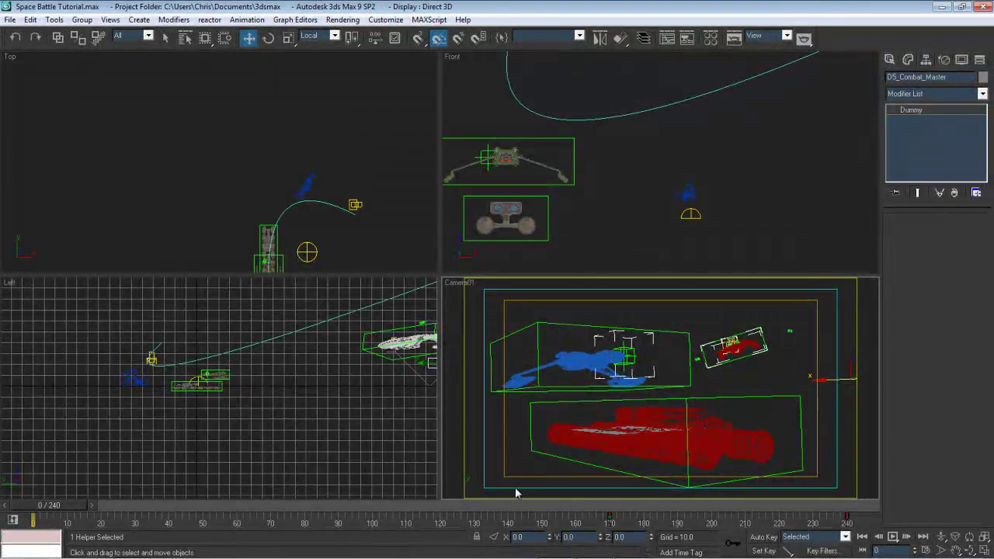
With Auto Key on at frame 240, roll D5_Combat_Master about its local Y axis using the Local coordinate system
drag(37, 506, 803, 441)
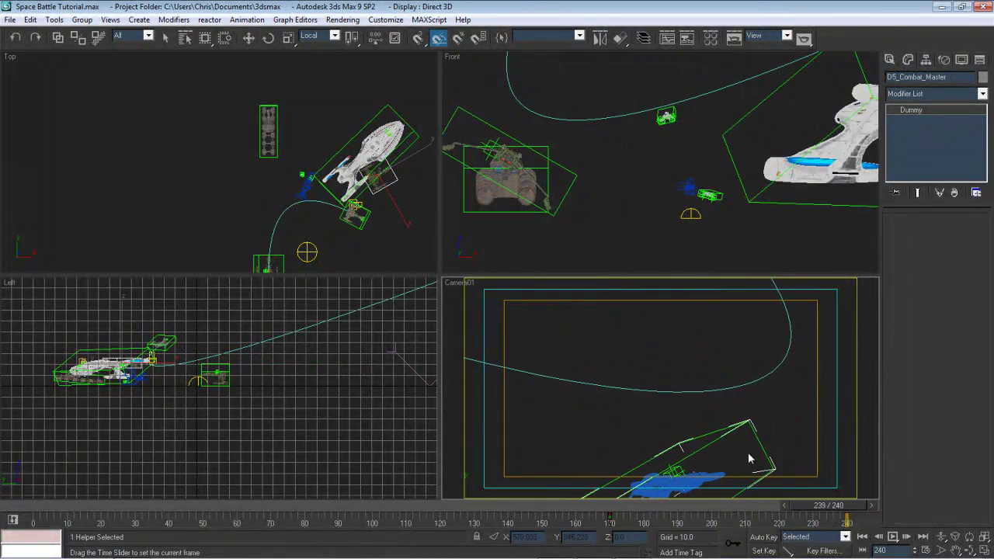
drag(583, 470, 837, 510)
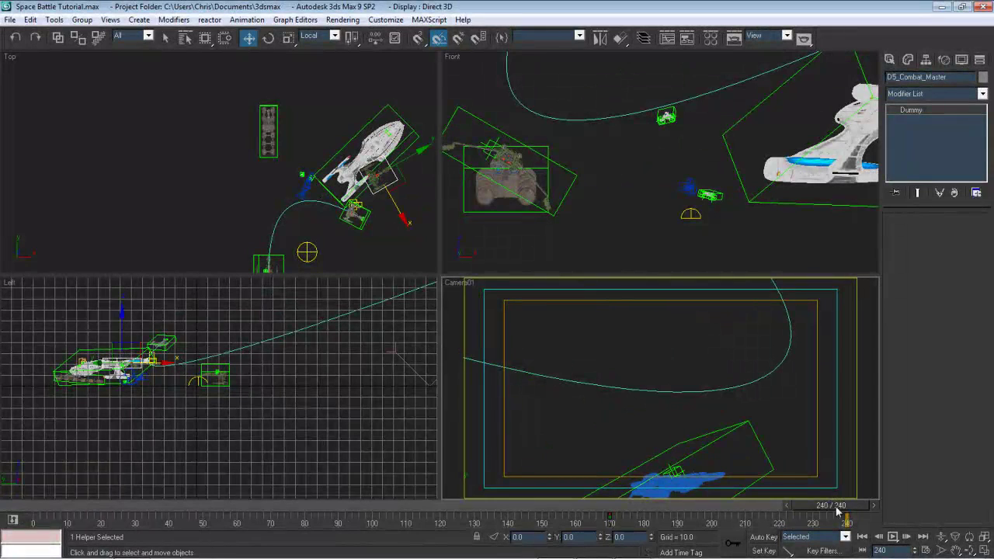
click(763, 536)
middle_drag(325, 145, 169, 135)
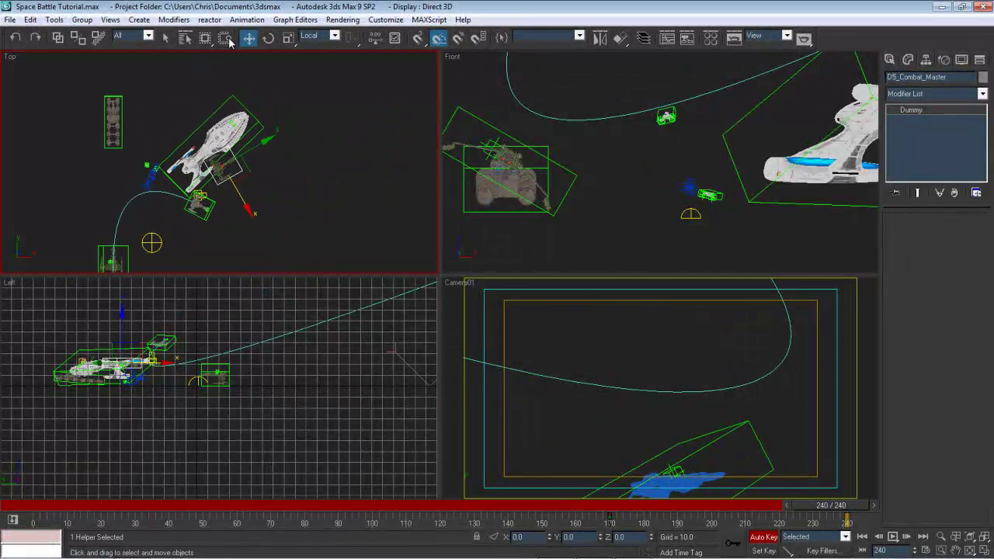
click(269, 39)
middle_drag(259, 162, 255, 155)
scroll(255, 154, up, 3)
click(320, 35)
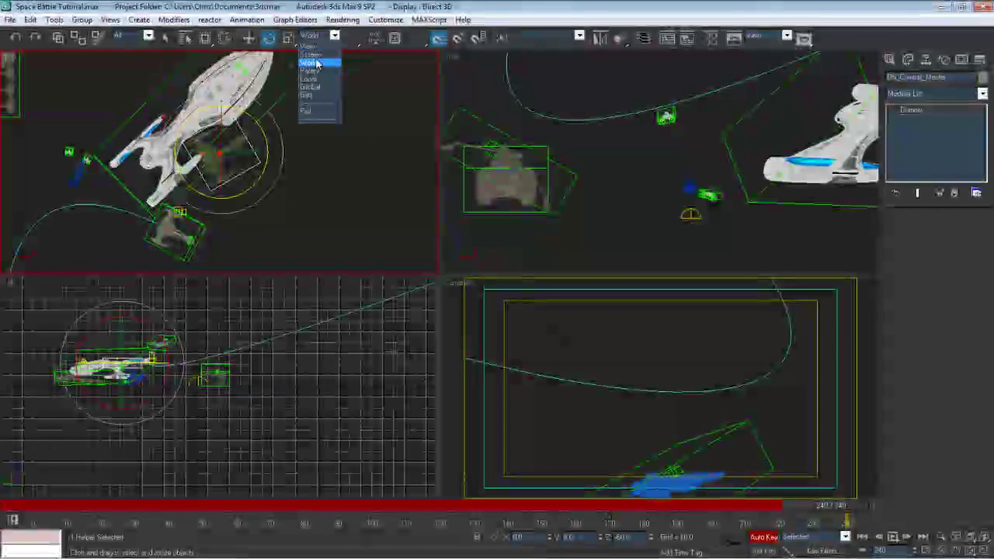
click(322, 82)
mouse_move(233, 177)
mouse_down()
mouse_move(240, 192)
mouse_move(228, 178)
mouse_up()
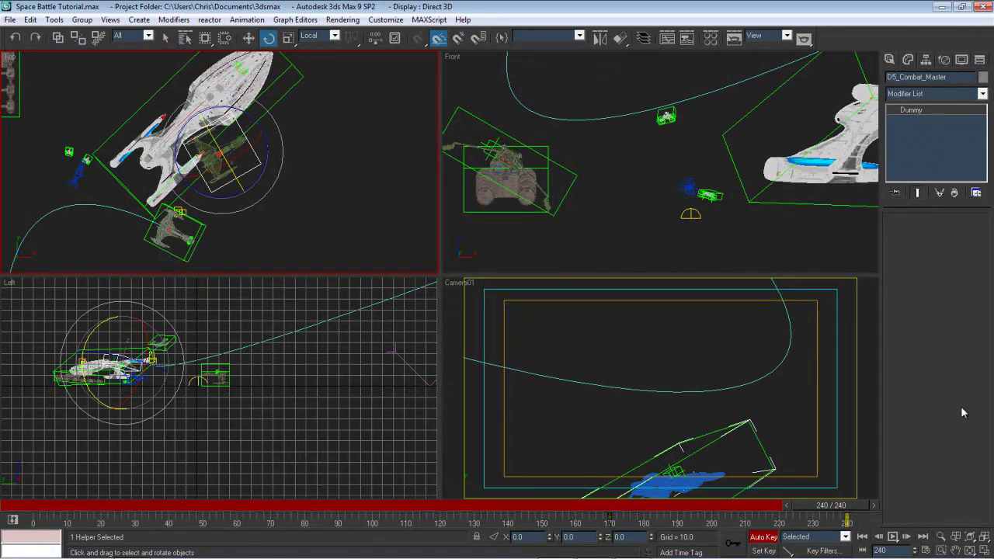
Turn off Auto Key, return to frame 0 and clear the selection to review the animation
mouse_move(849, 506)
mouse_down()
mouse_move(540, 506)
mouse_move(850, 513)
mouse_up()
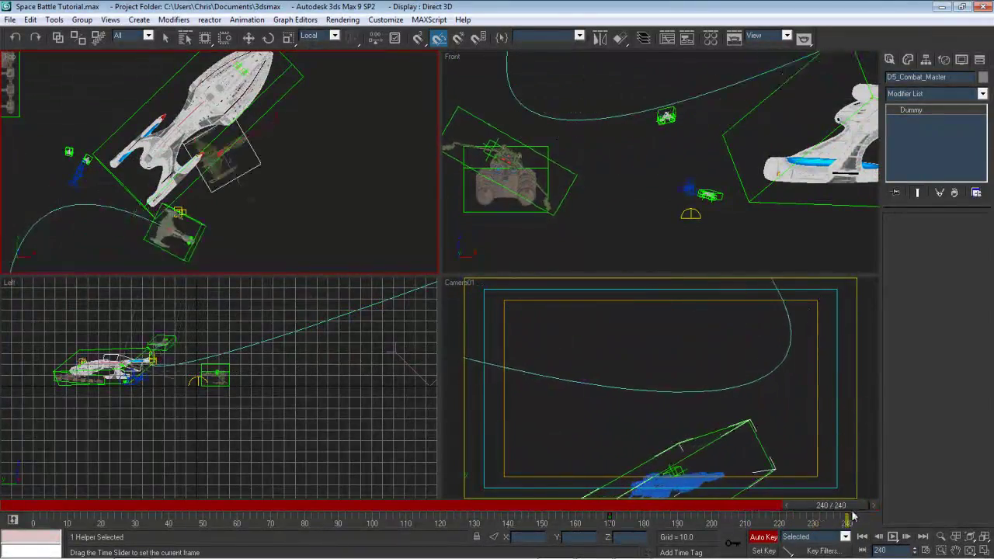
key(e)
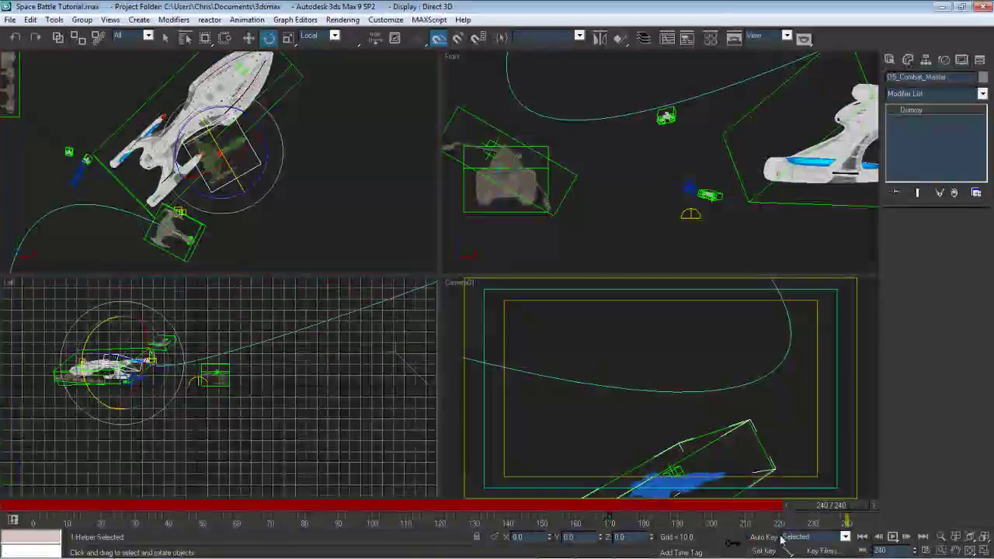
click(764, 537)
click(862, 536)
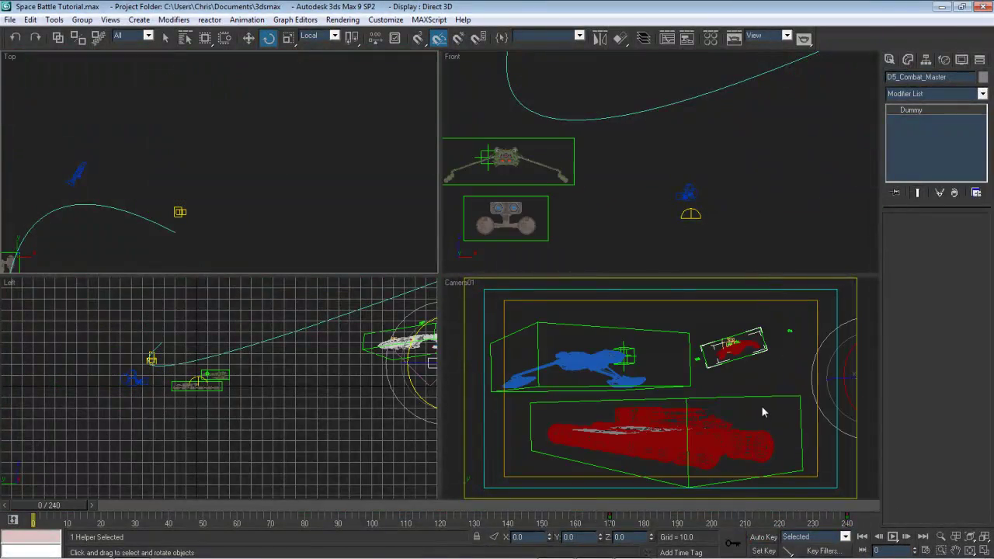
click(755, 389)
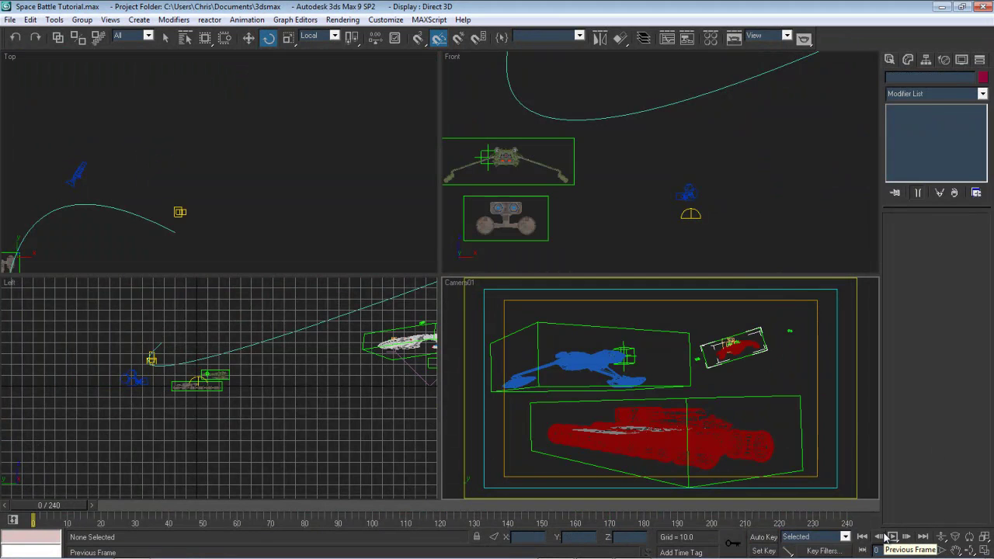
click(771, 395)
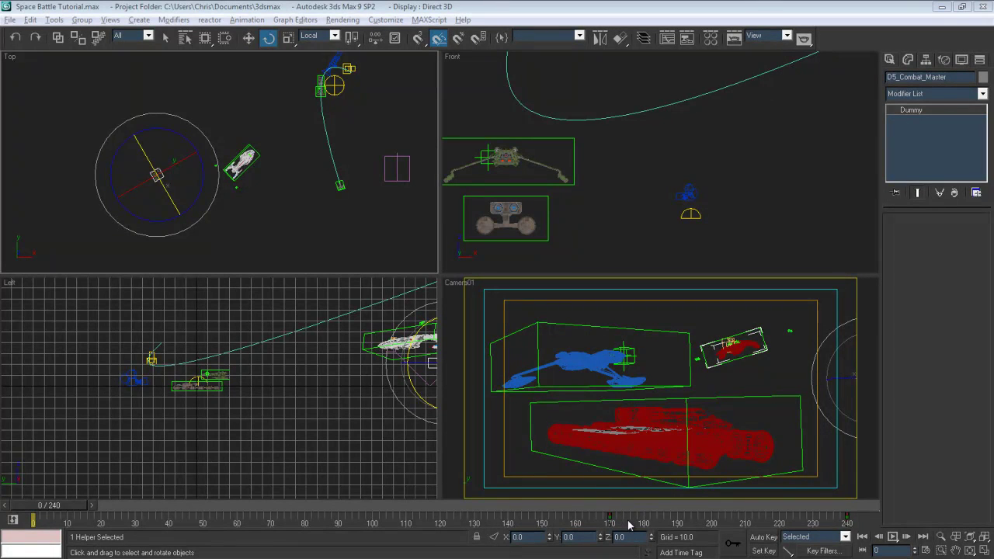
Play the animation and go to frame 240 to check the D5 cruiser's pass through the camera view
drag(626, 515, 605, 528)
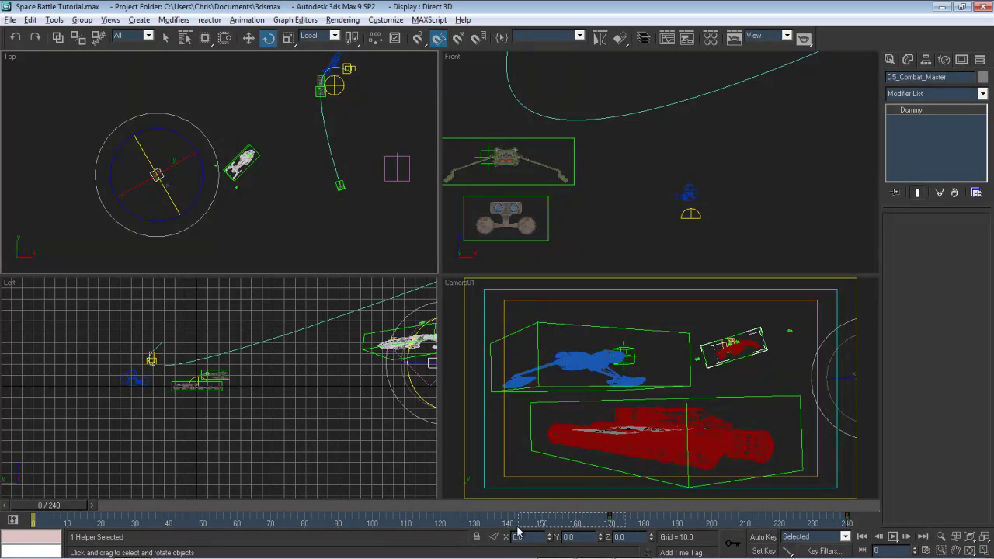
click(894, 536)
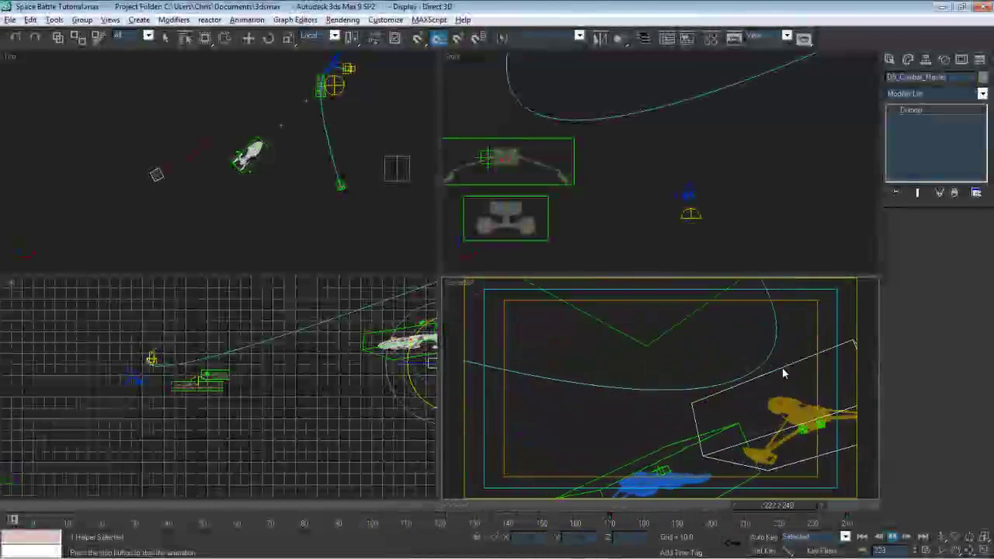
click(858, 508)
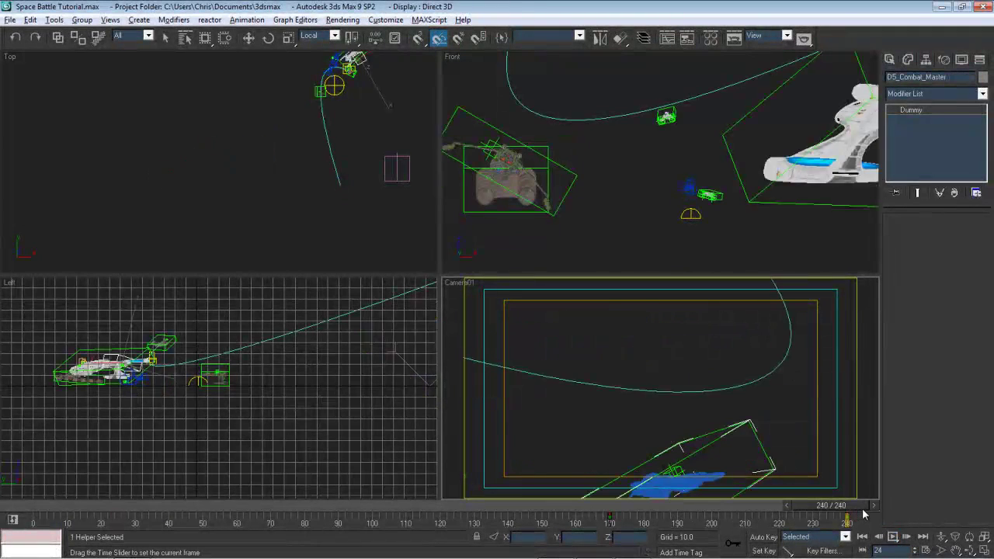
Move D5_Combat_Master's frame 170 key to frame 150 and play the animation to check the timing
mouse_move(557, 509)
mouse_down()
mouse_move(565, 514)
mouse_move(551, 525)
mouse_up()
key(e)
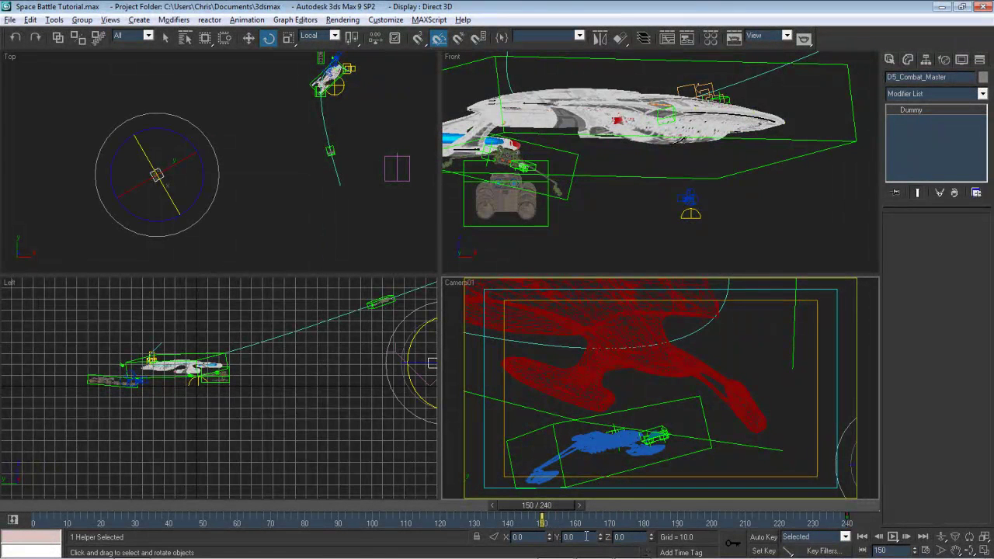
click(893, 537)
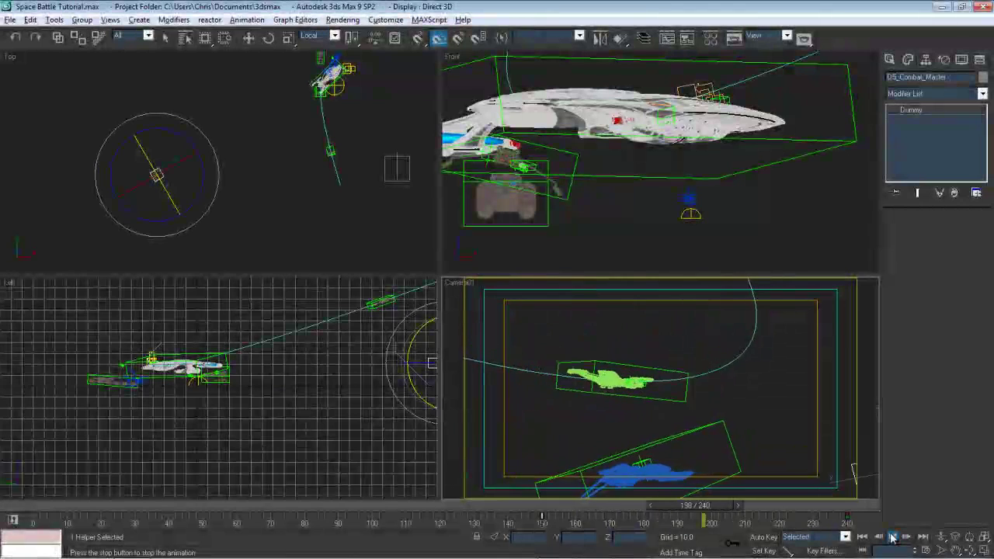
click(893, 538)
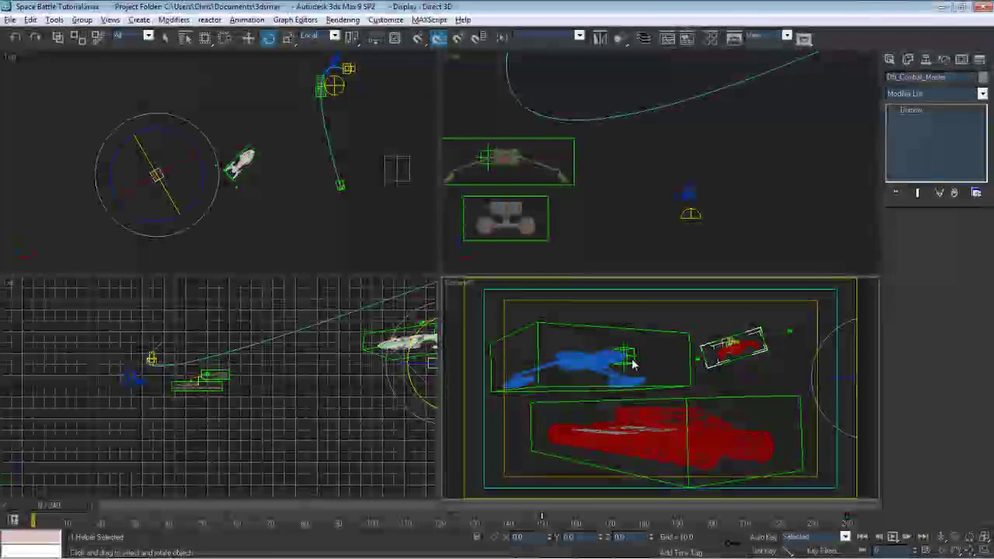
click(10, 19)
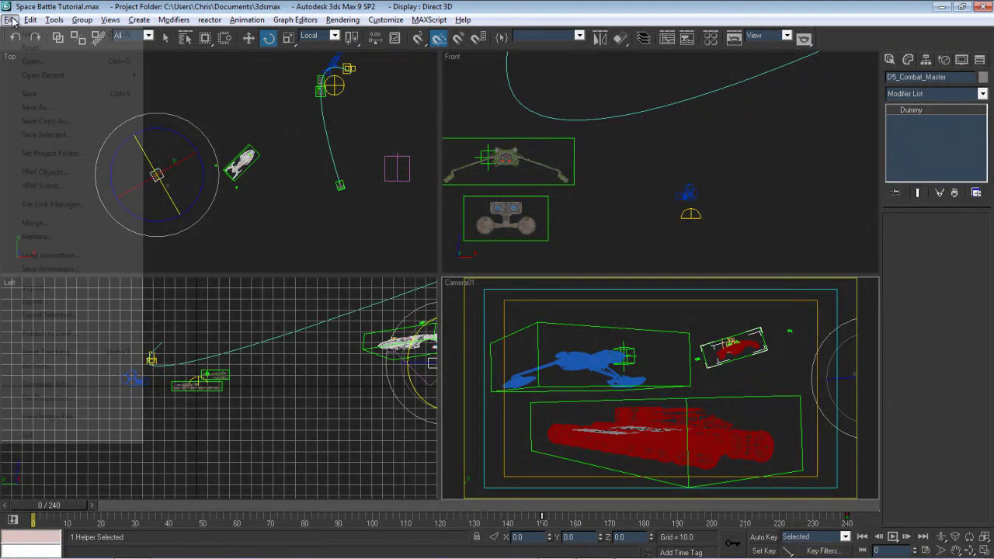
click(162, 94)
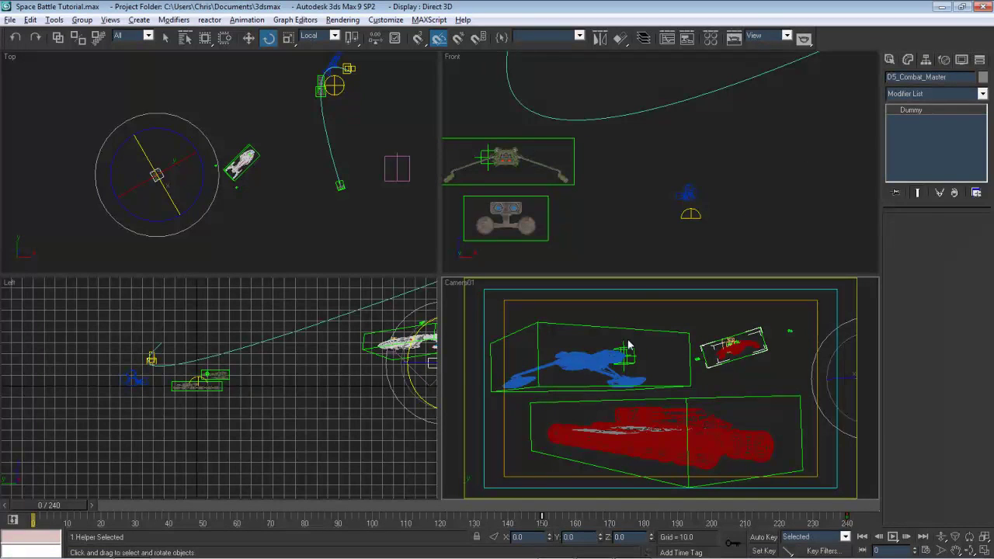
Create a Point helper just beneath the nose of the D5 tanker in the Left view
click(890, 60)
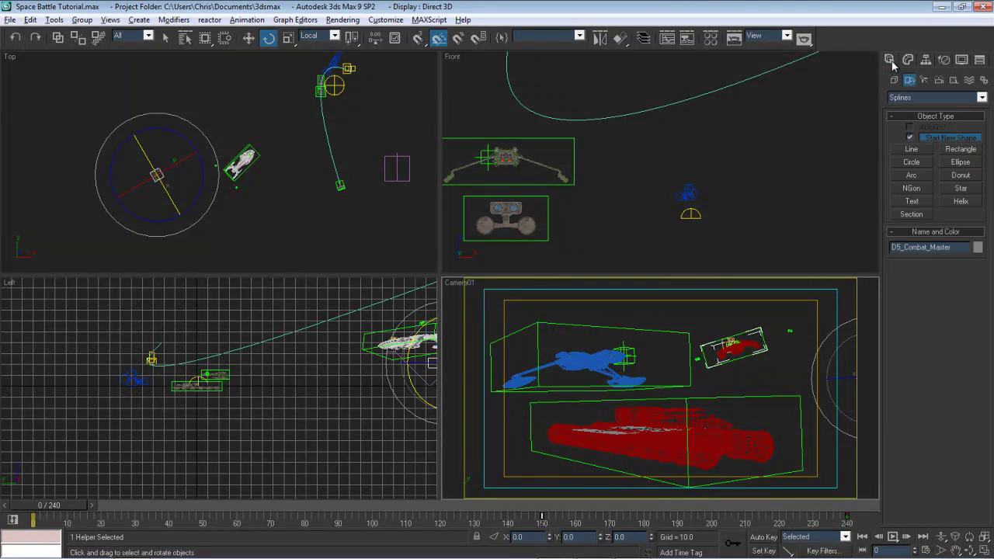
click(955, 81)
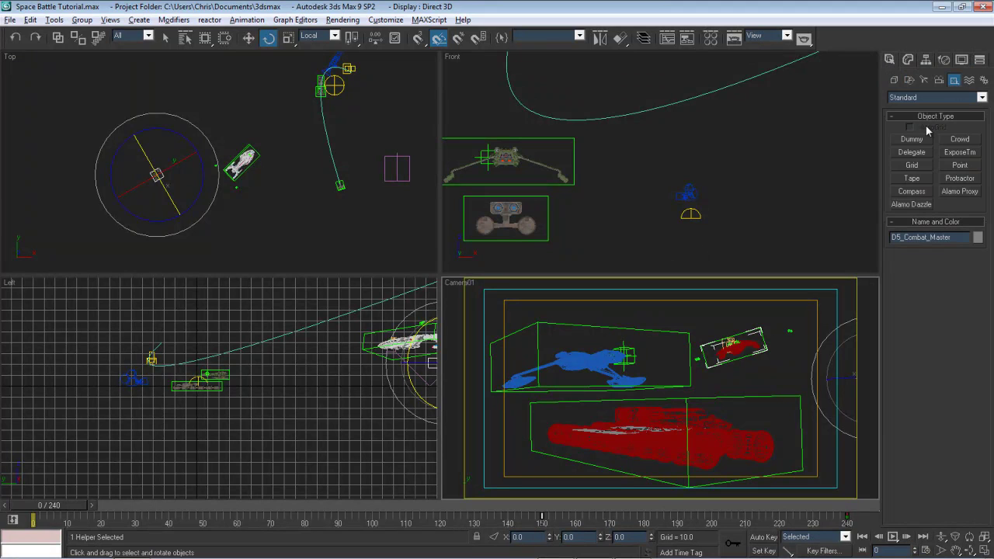
click(961, 166)
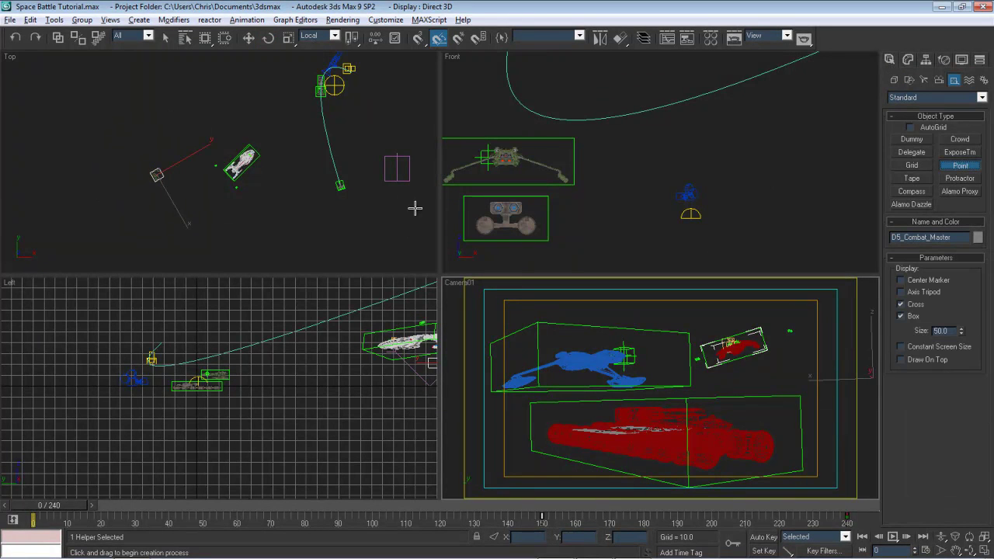
middle_click(342, 170)
middle_drag(342, 158, 241, 210)
scroll(345, 173, up, 5)
scroll(237, 167, up, 5)
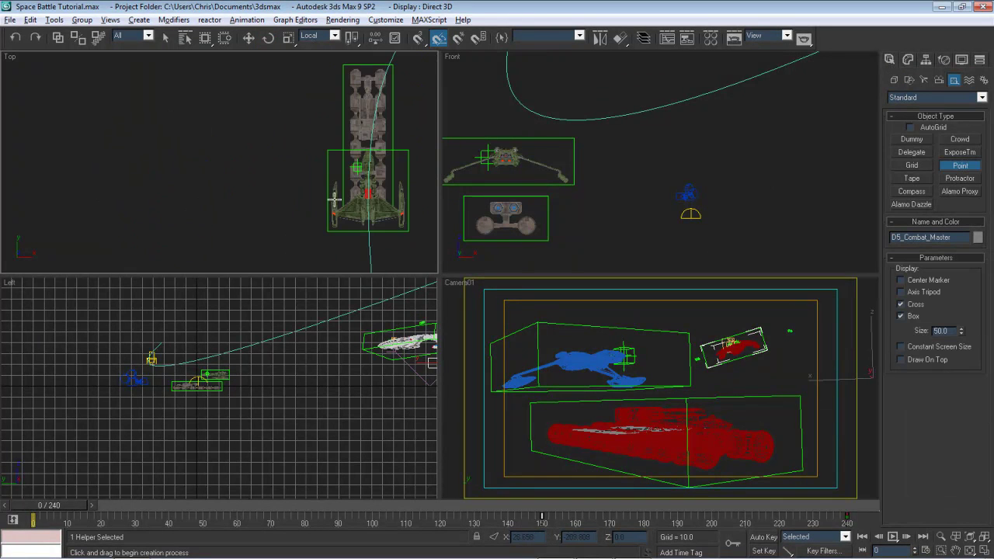
middle_drag(346, 375, 249, 376)
scroll(249, 377, up, 10)
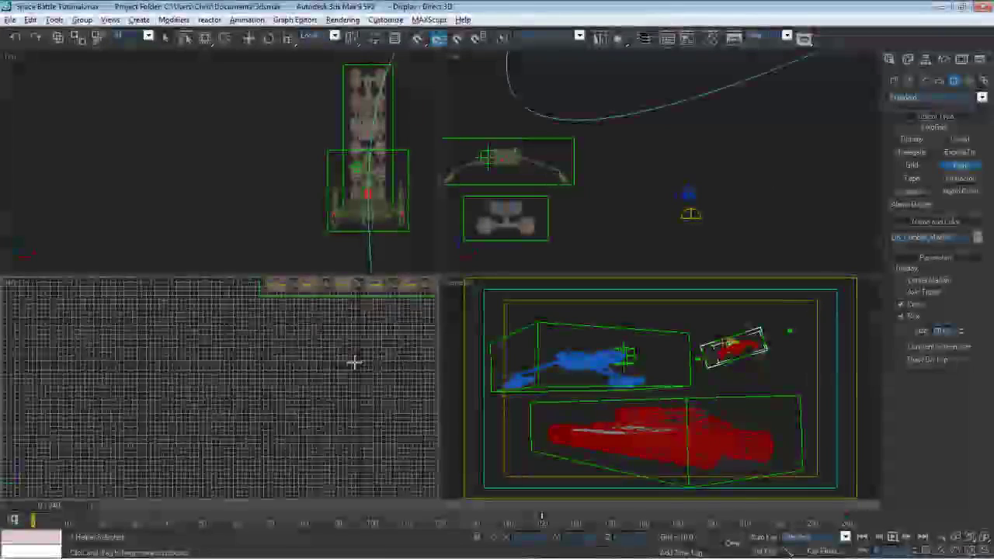
scroll(217, 398, up, 10)
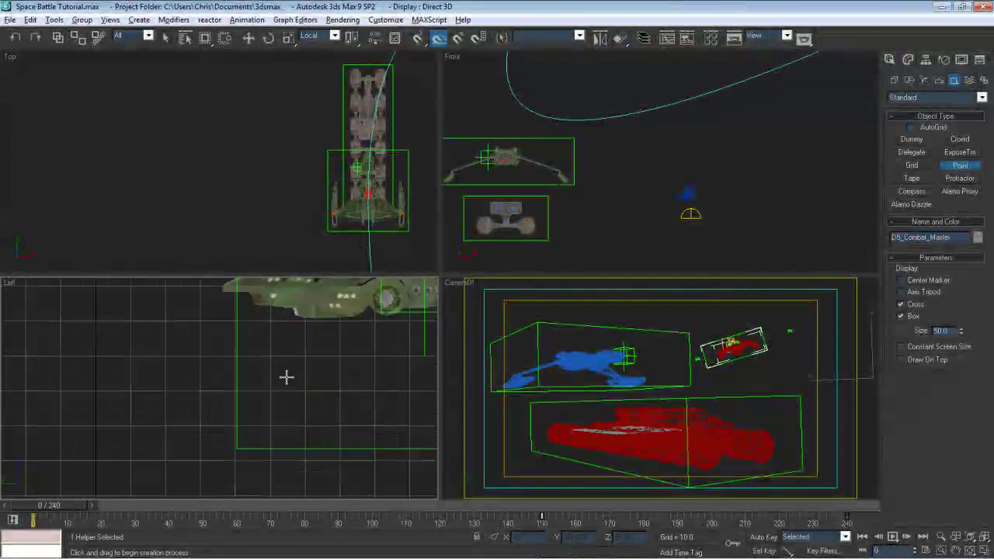
click(219, 376)
Switch the Front viewport to the Back view and frame the Point helper at the D5 tanker's red nose emitter
middle_drag(539, 202, 694, 194)
scroll(723, 204, up, 5)
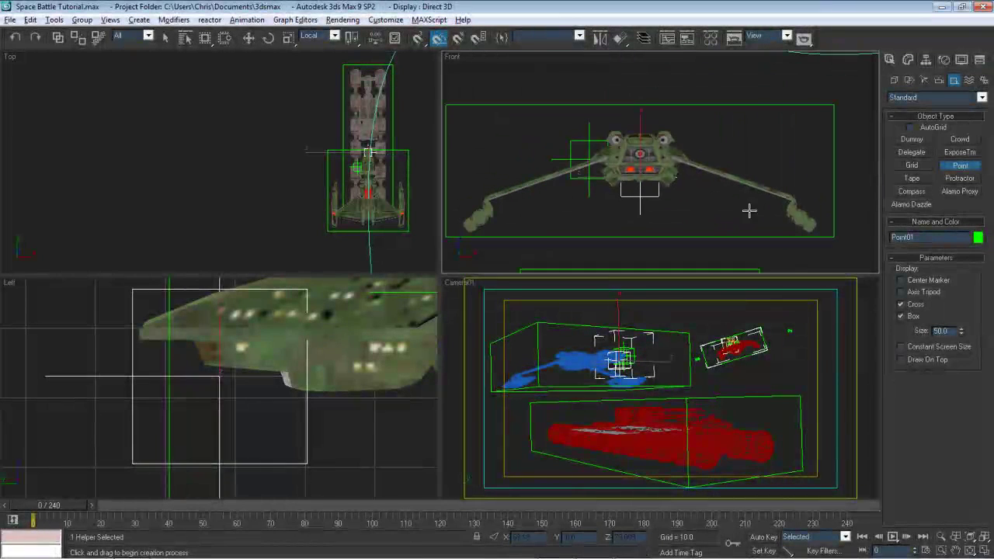
right_click(454, 56)
mouse_move(522, 74)
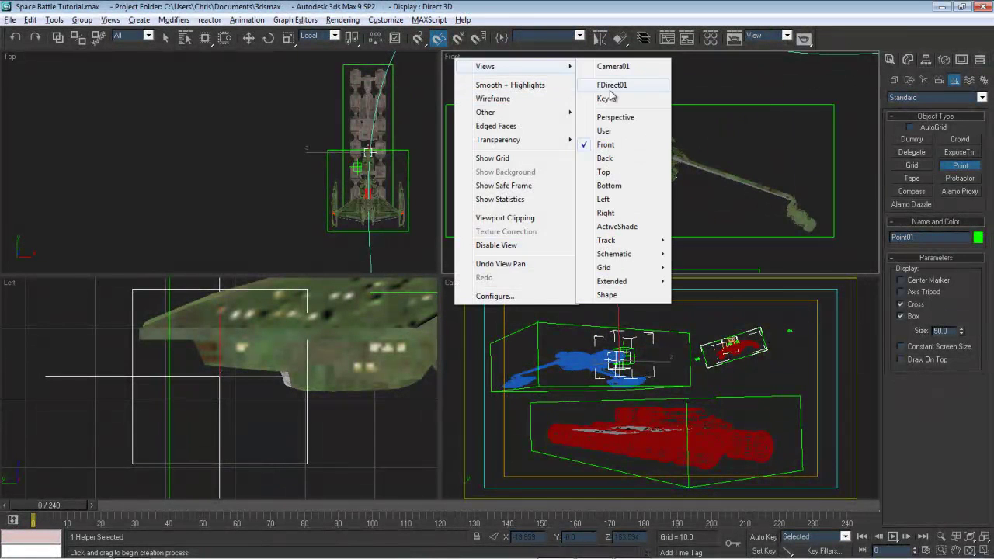
click(627, 166)
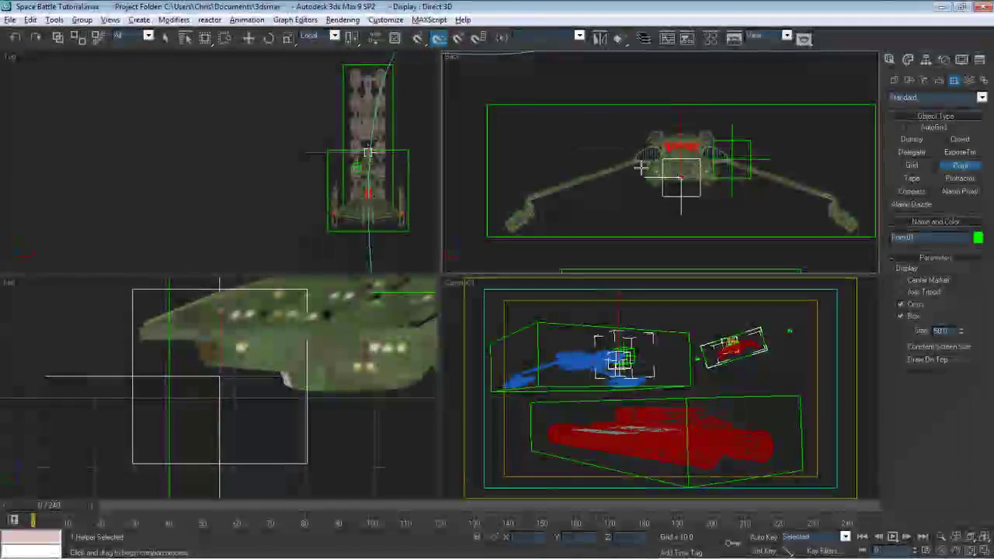
scroll(666, 160, up, 6)
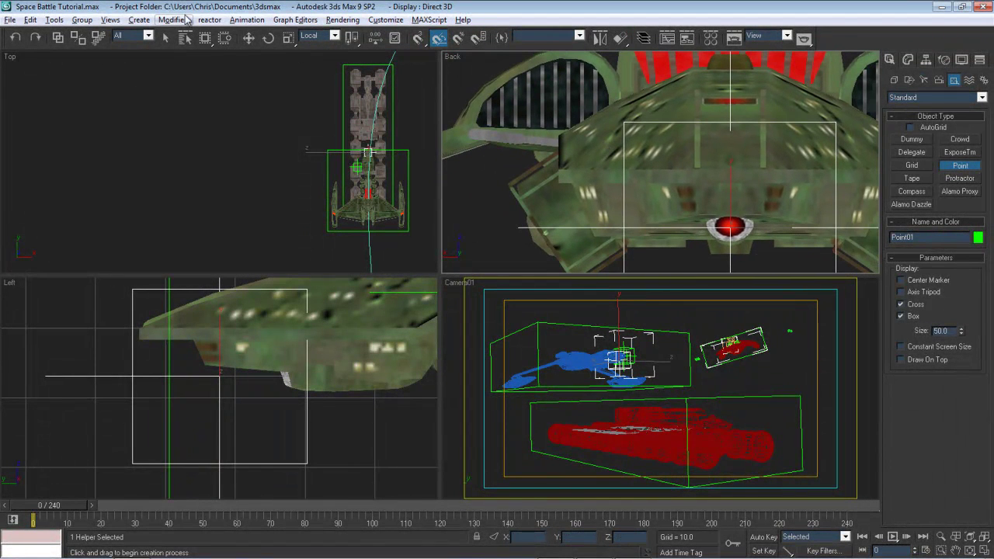
Leave helper creation and rename the new Point helper as D5_Tanker_Tractor
click(59, 38)
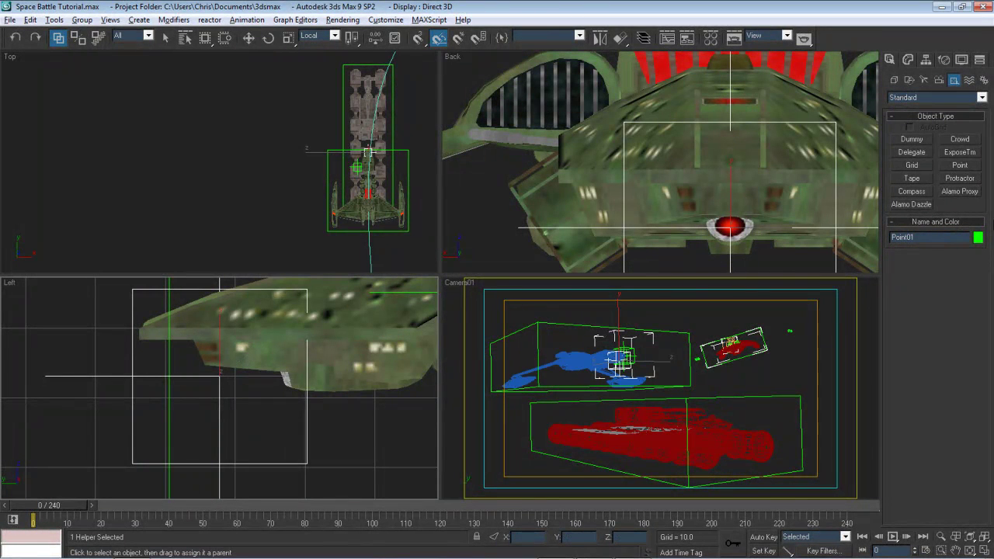
click(922, 236)
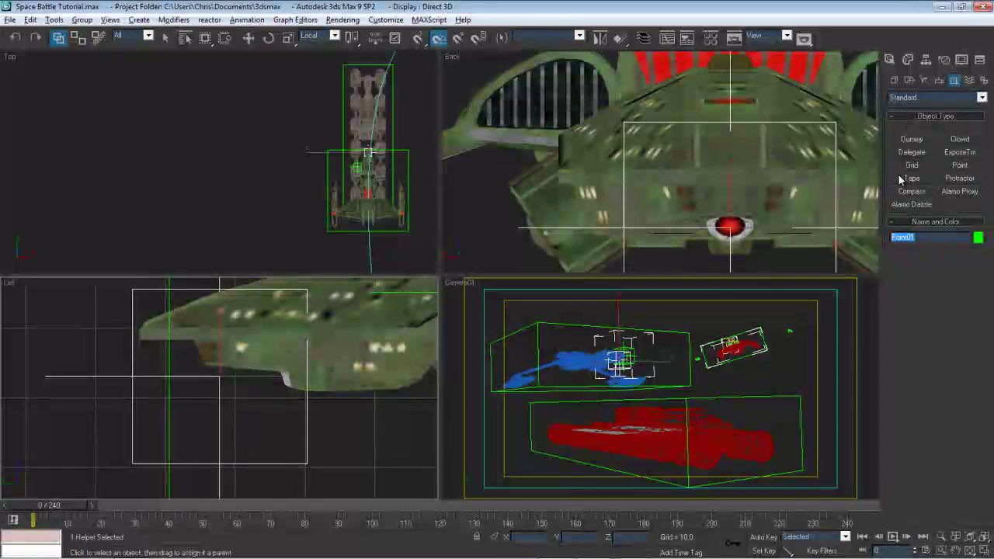
text(D5)
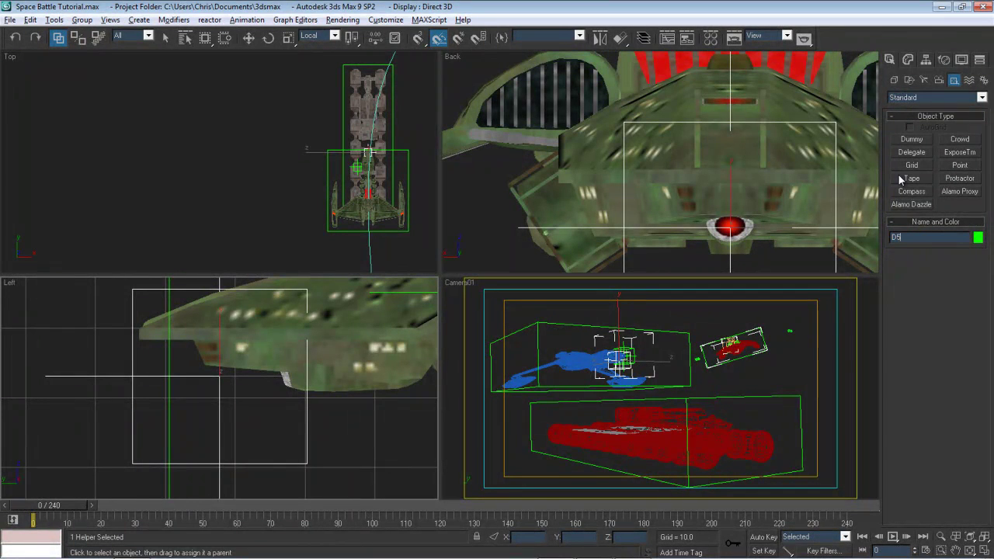
text(_Tanker_Tractor)
Examine the D5 tanker's hull and engine area in the Top and Left views
scroll(386, 186, up, 5)
middle_drag(283, 174, 228, 177)
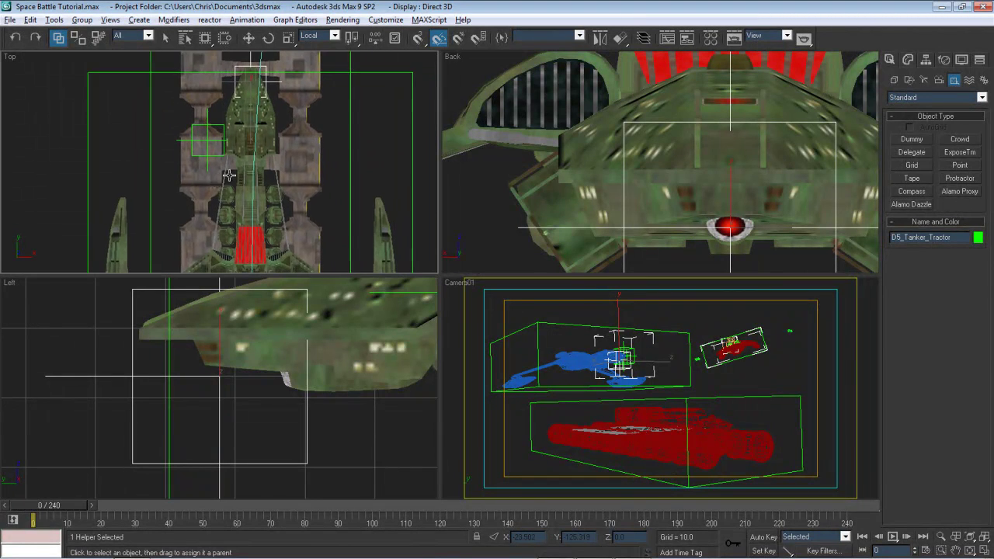
scroll(283, 179, up, 2)
middle_drag(288, 185, 313, 40)
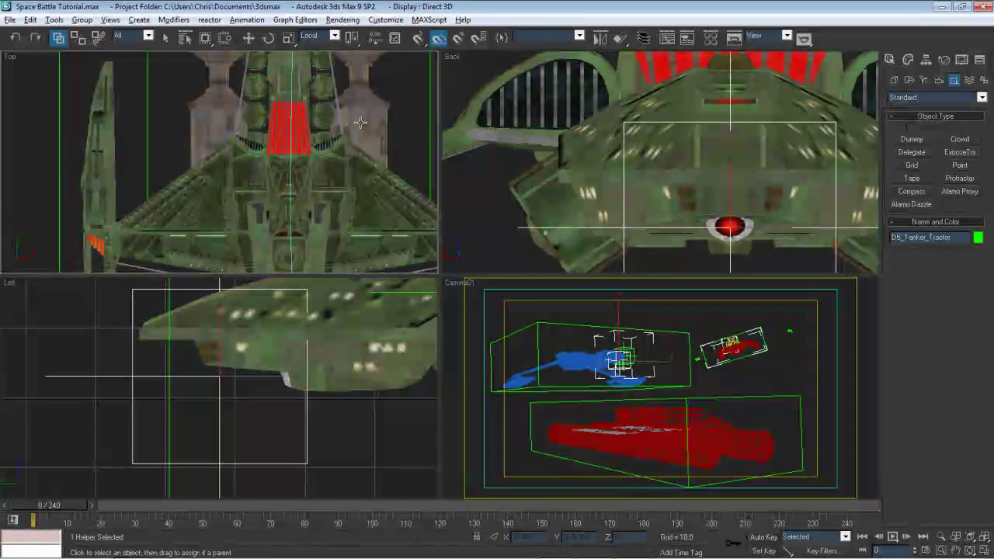
middle_drag(362, 316, 214, 427)
scroll(233, 429, down, 6)
middle_drag(326, 424, 228, 412)
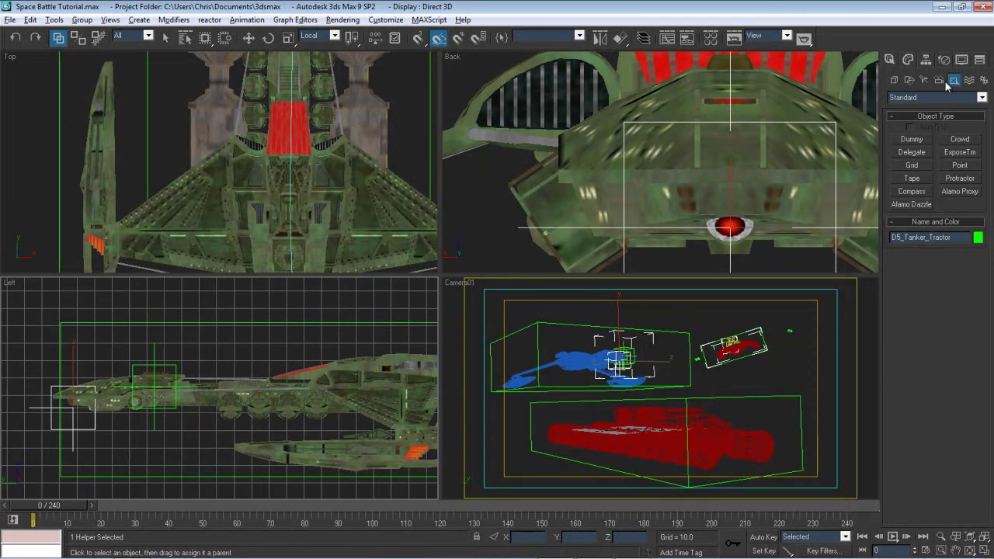
Create a Super Spray particle system with an icon size of about 34 in empty space beside the D5 tanker in the Top view
click(894, 80)
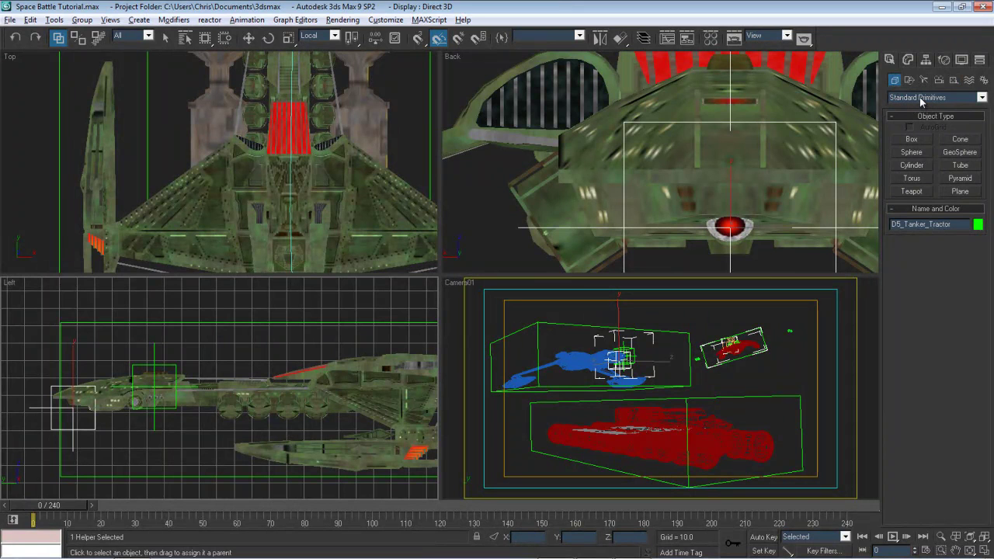
click(920, 97)
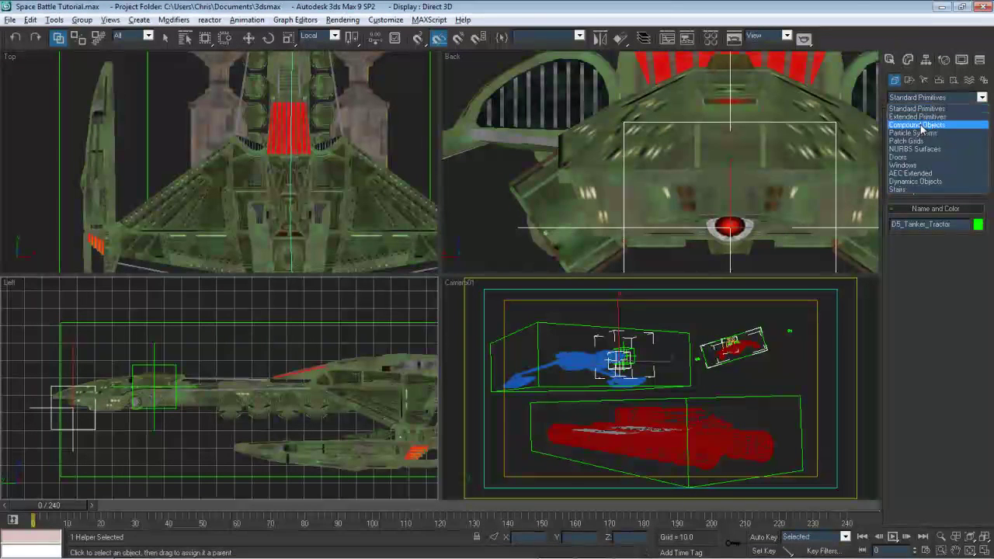
click(924, 133)
click(913, 178)
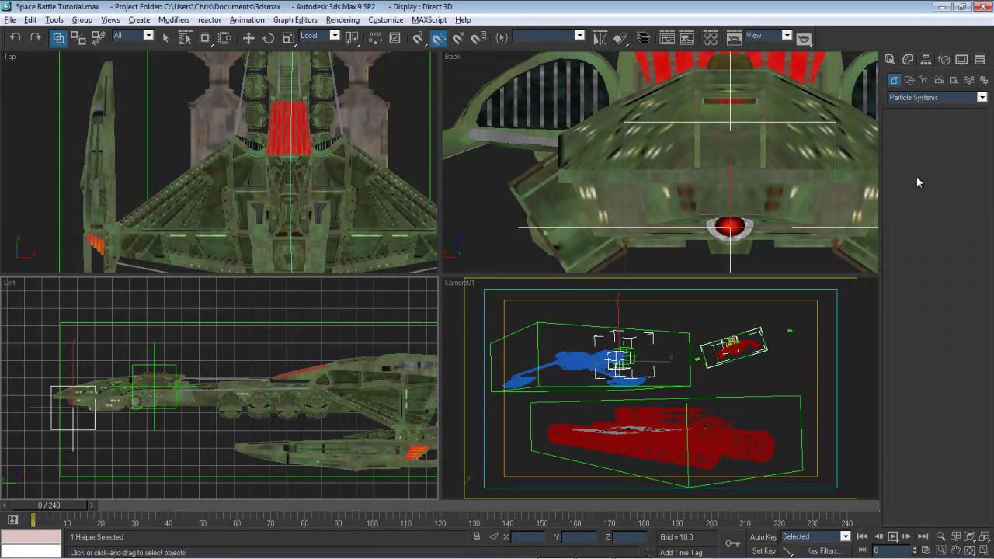
scroll(353, 194, down, 6)
middle_drag(400, 162, 300, 193)
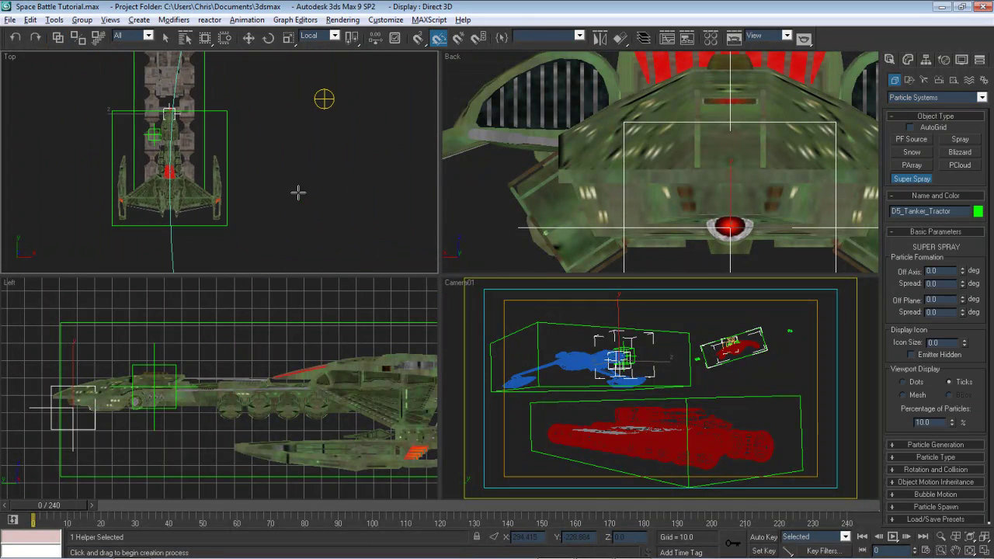
drag(288, 183, 300, 177)
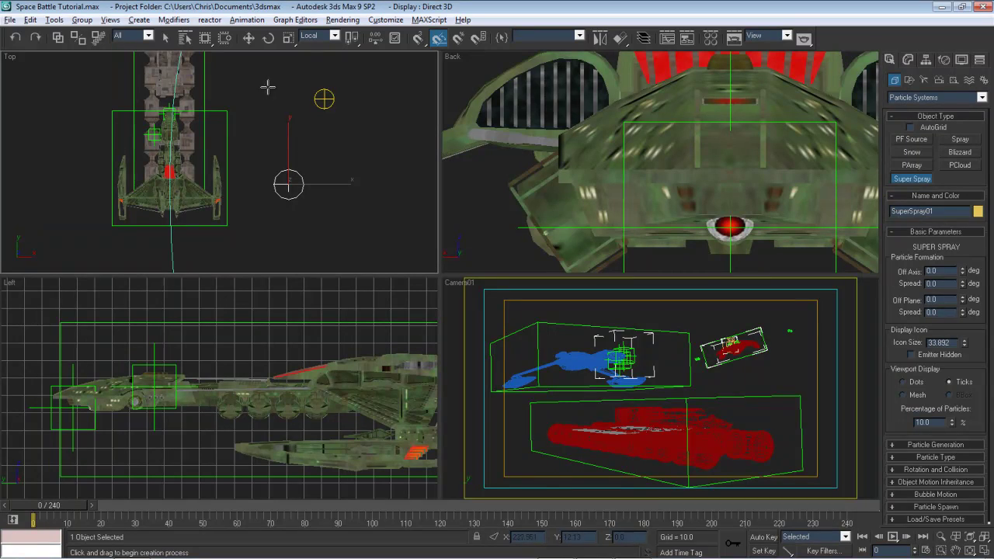
Finish creating particle systems and rename the Super Spray emitter as D5_Tanker_Fire
click(249, 39)
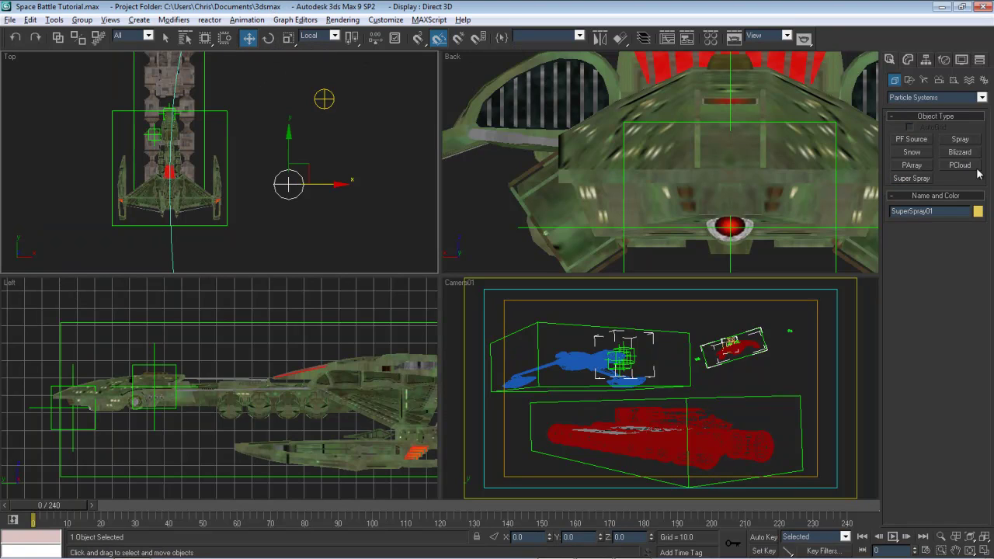
click(952, 212)
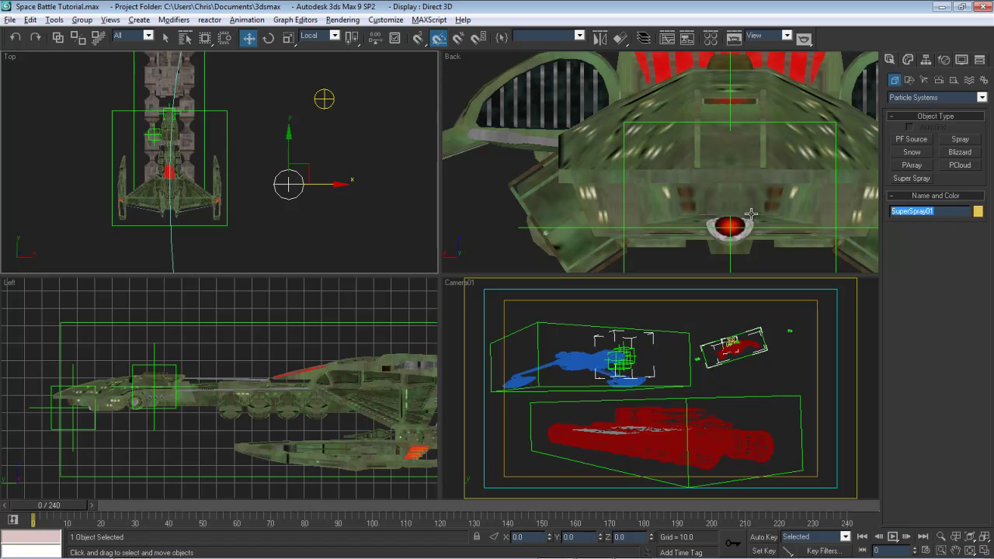
text(D)
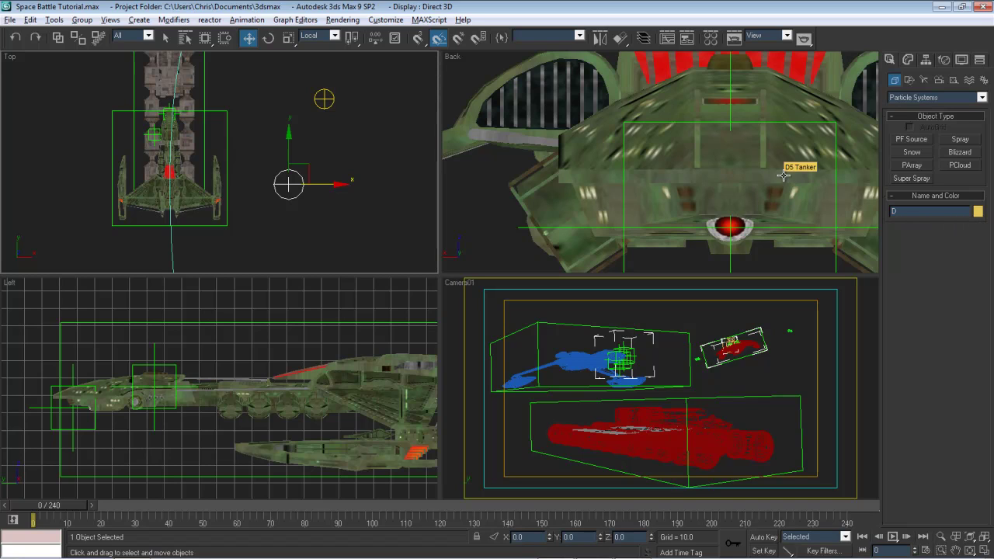
text(5_Tanker_Smoke)
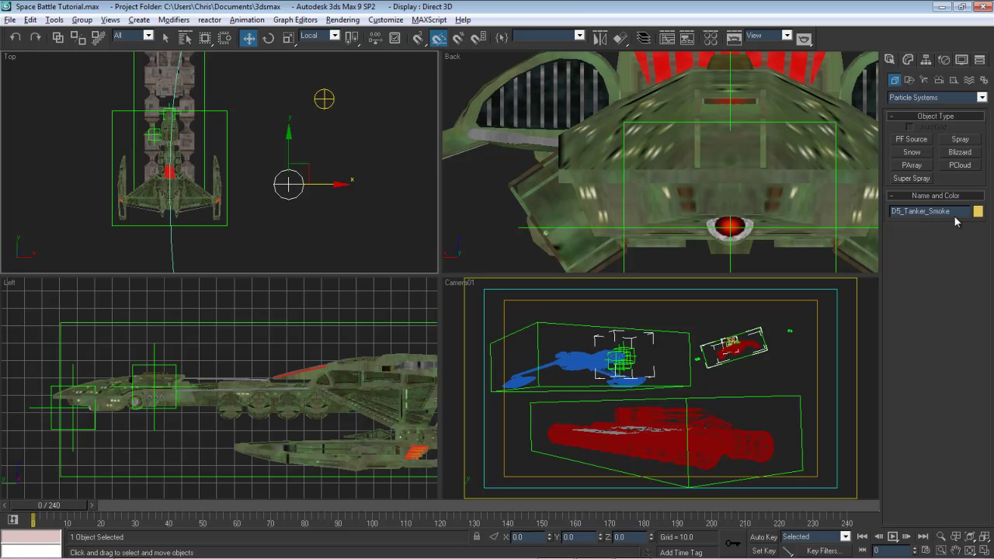
drag(956, 211, 930, 211)
text(Fire)
In D5_Tanker_Fire's Particle Generation parameters, set Use Rate to 5 and Speed, Grow For and Fade For to 0
click(909, 60)
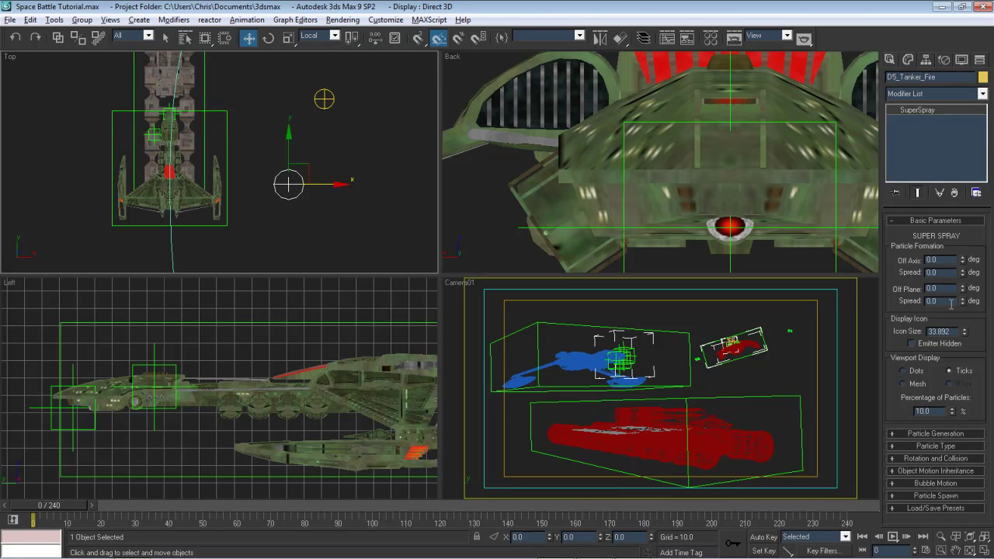
double_click(940, 410)
click(936, 434)
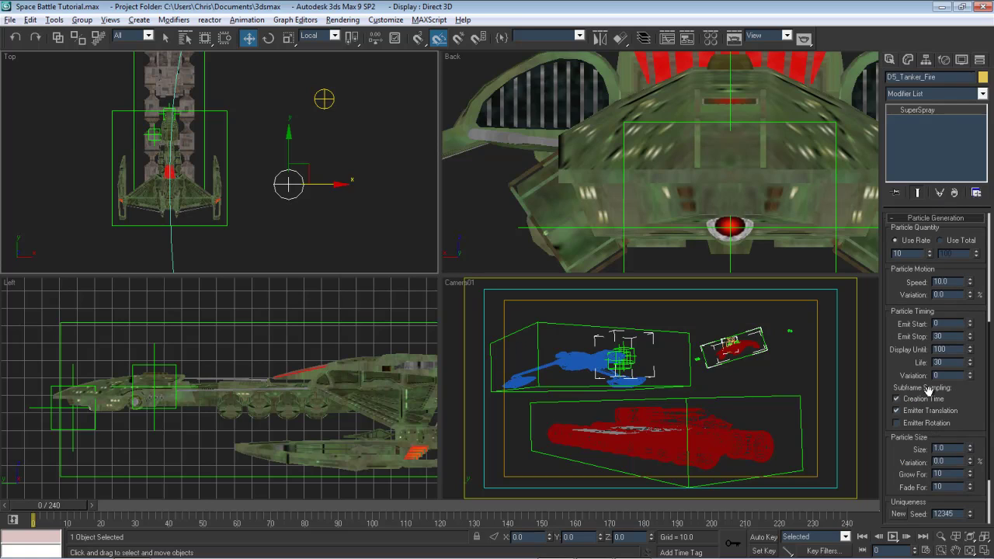
double_click(912, 253)
text(5)
key(Return)
right_click(970, 283)
right_click(970, 475)
right_click(970, 487)
Scrub to frame 60 and set D5_Tanker_Fire's Emit Start to 60, Emit Stop to 240 and Display Until to 241
drag(61, 511, 123, 520)
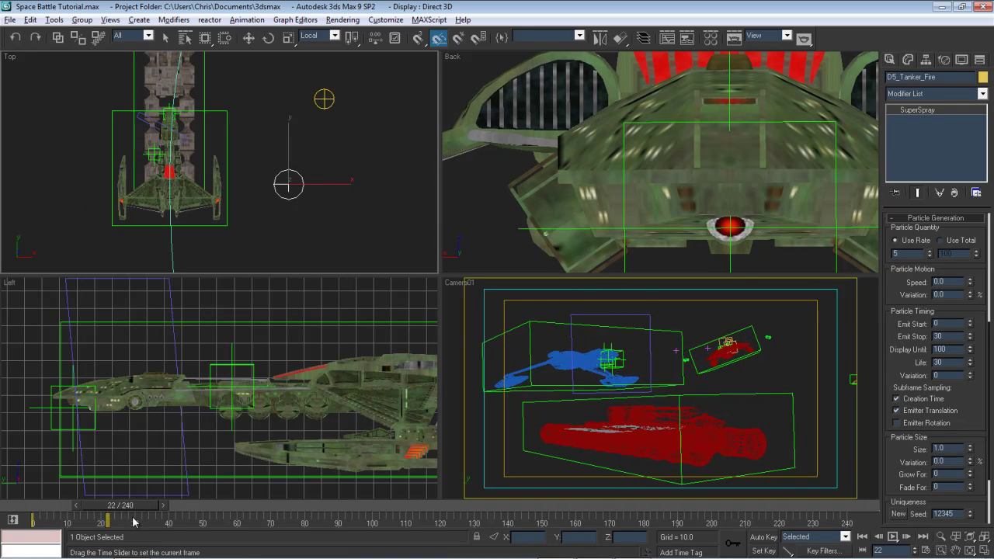
drag(133, 522, 258, 510)
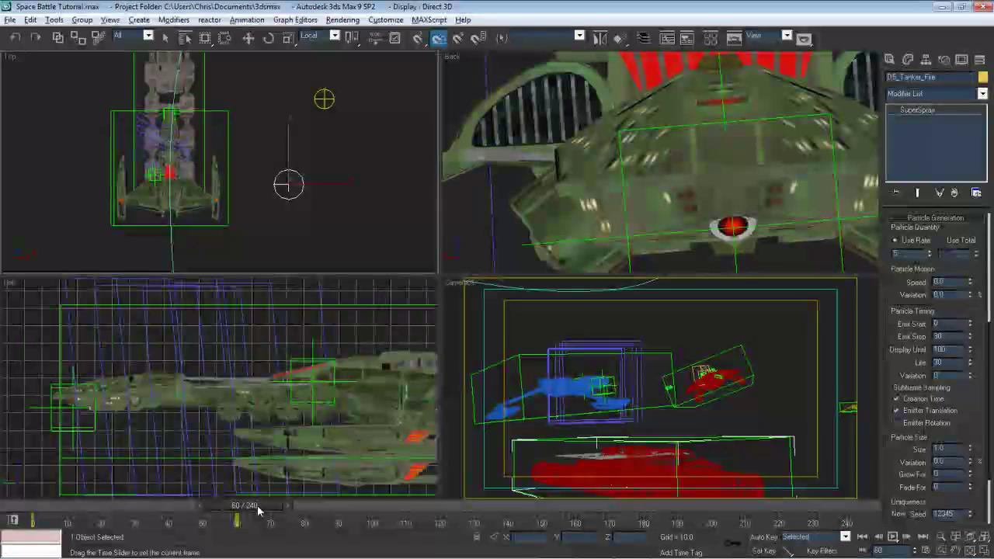
key(w)
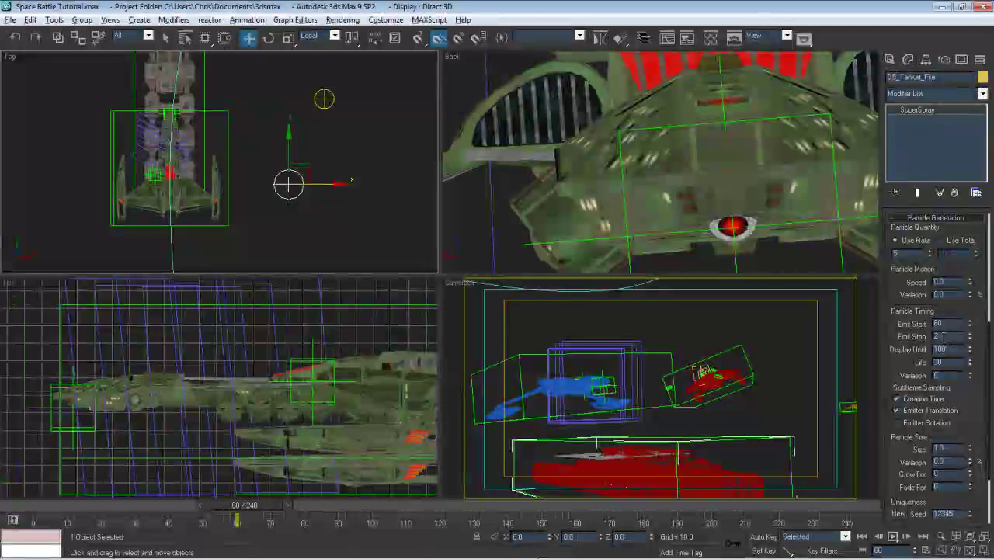
text(40)
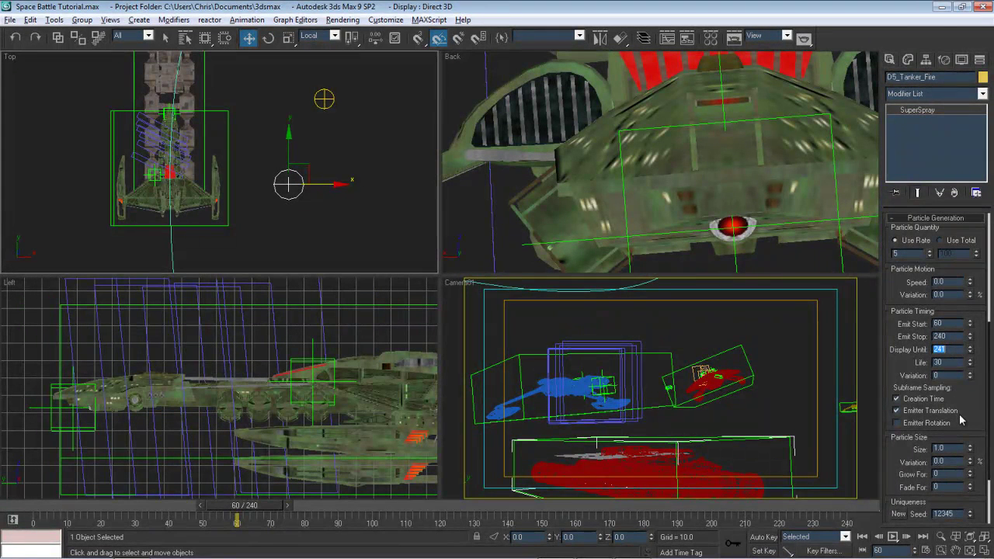
drag(968, 433, 968, 406)
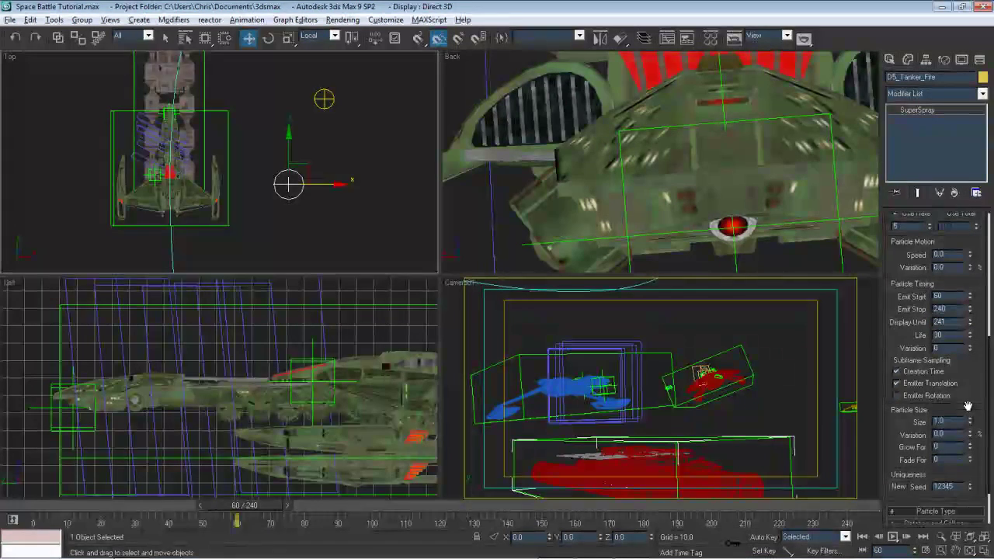
drag(968, 406, 968, 318)
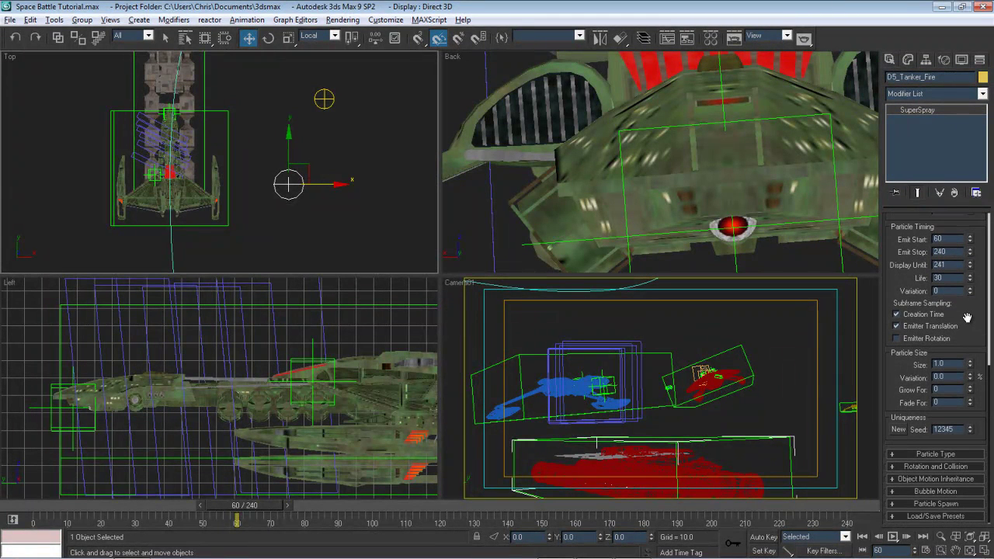
Set D5_Tanker_Fire's particle type to standard Facing particles and scrub the timeline to frame 74
click(947, 453)
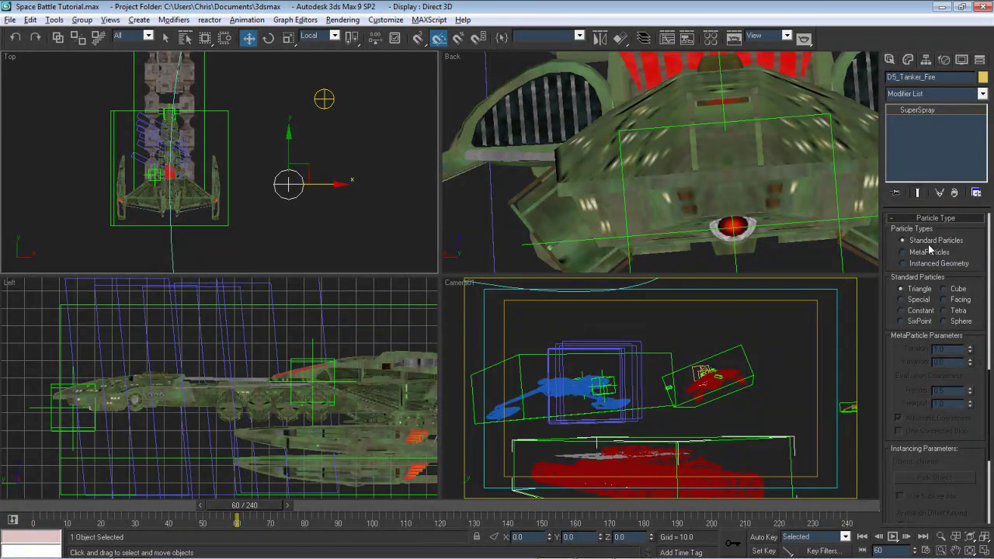
click(956, 301)
drag(923, 373, 922, 516)
drag(272, 506, 440, 506)
drag(317, 512, 288, 507)
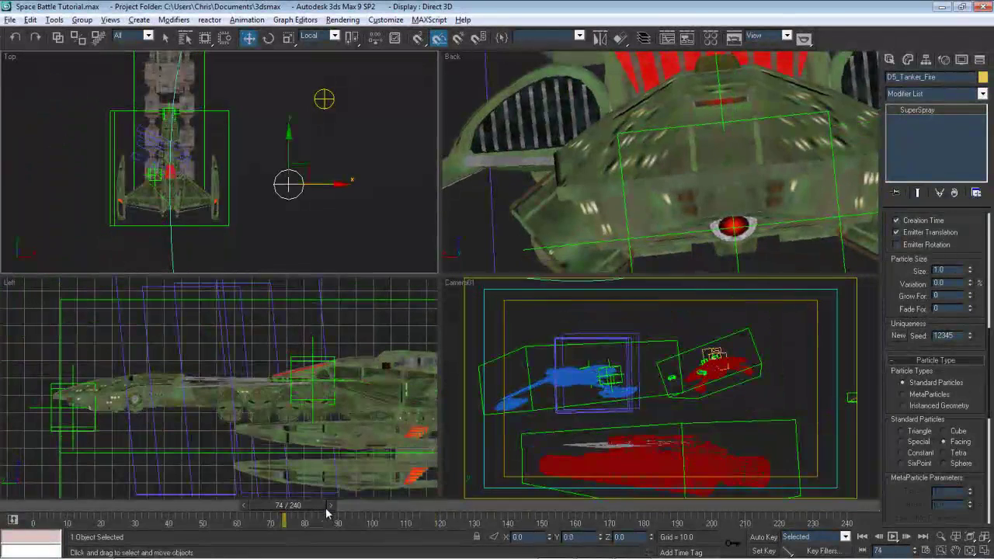
Align D5_Tanker_Fire to Argonaut_Target in X, Y and Z position, pivot to pivot, and match its X-axis orientation
scroll(275, 176, up, 3)
middle_drag(274, 176, 402, 178)
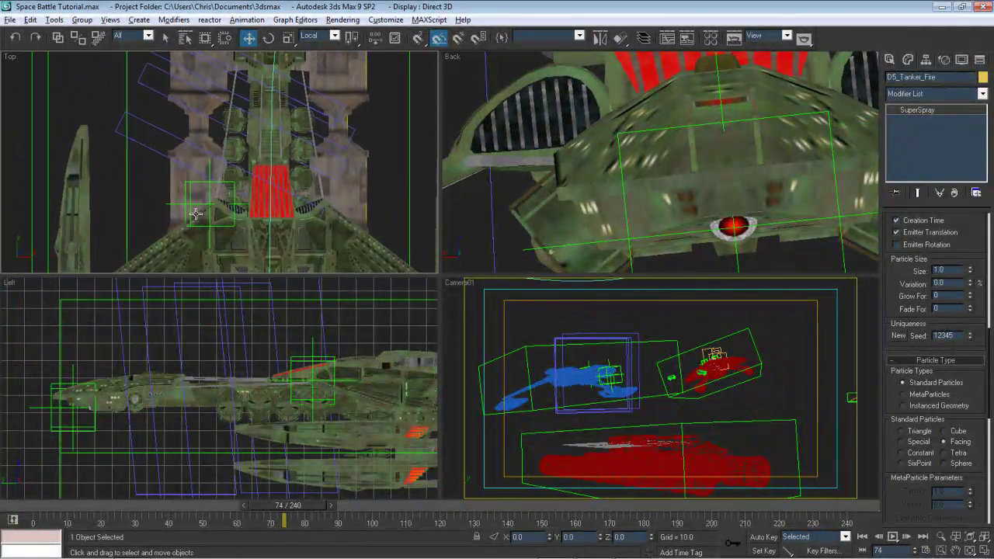
key(alt+a)
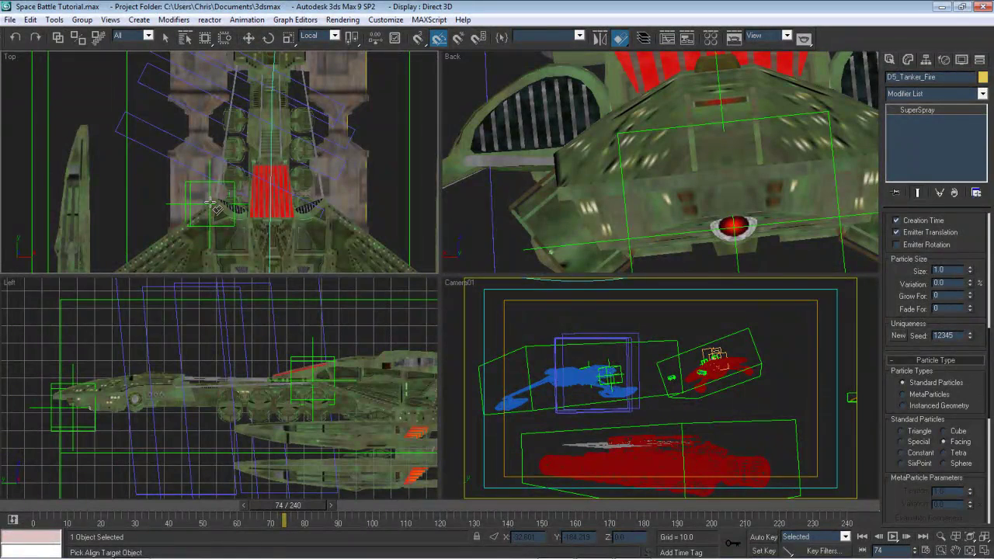
click(209, 205)
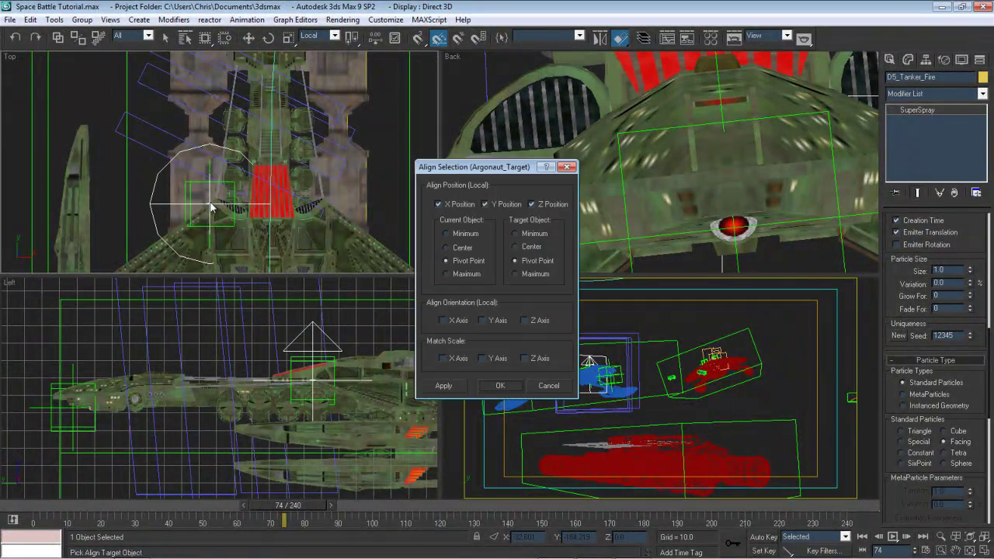
click(498, 386)
click(457, 320)
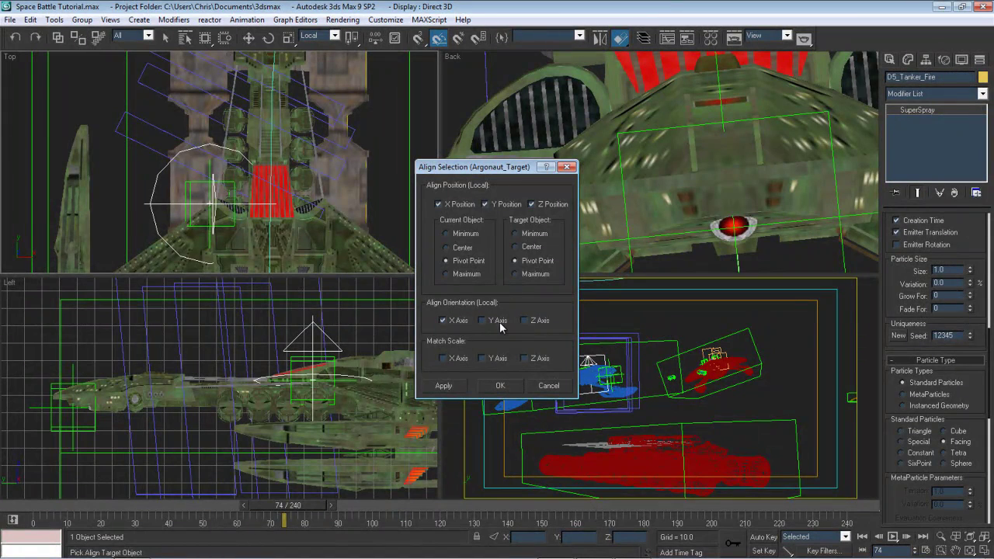
click(500, 386)
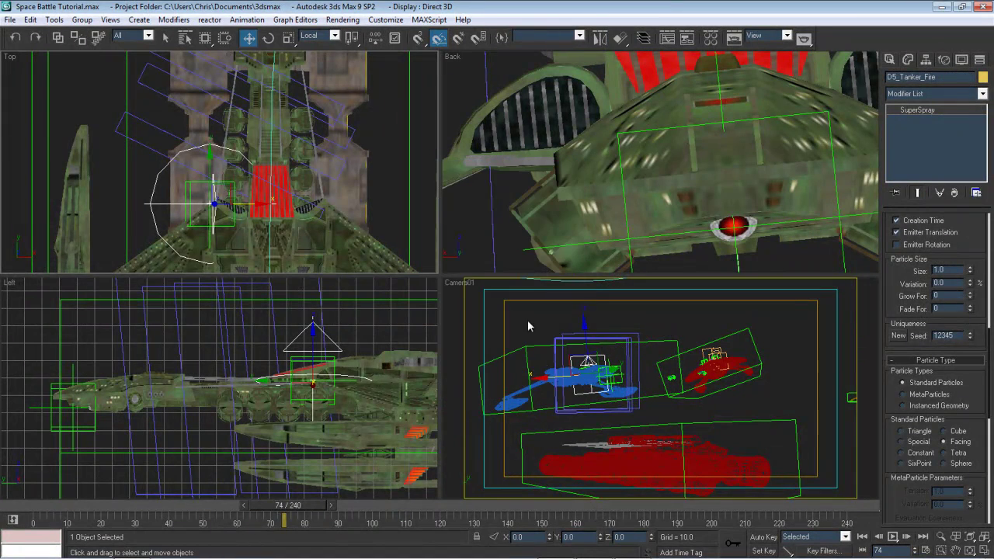
Link D5_Tanker_Fire to the Argonaut_Target helper as its child and scrub to frame 167 to check that it follows
click(57, 37)
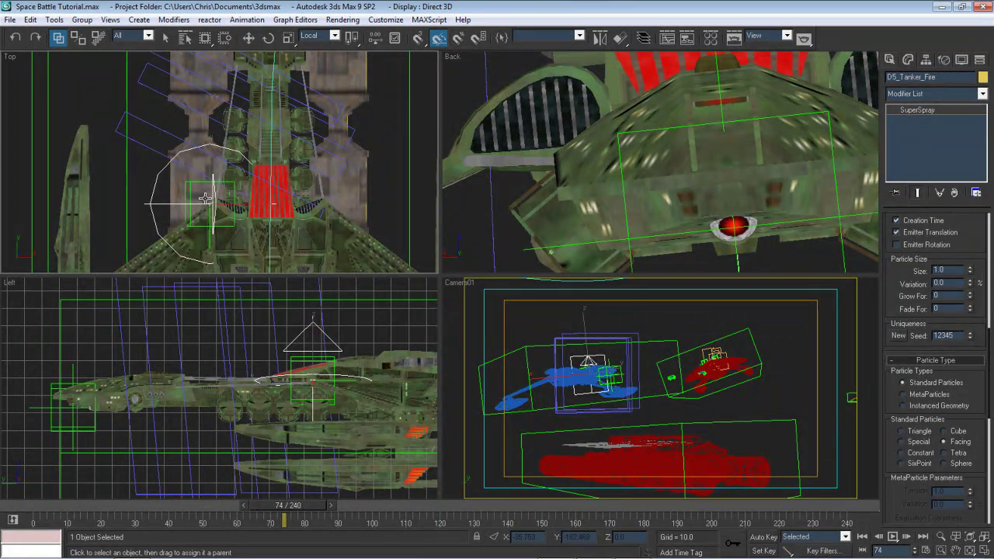
drag(152, 186, 189, 184)
drag(305, 509, 613, 468)
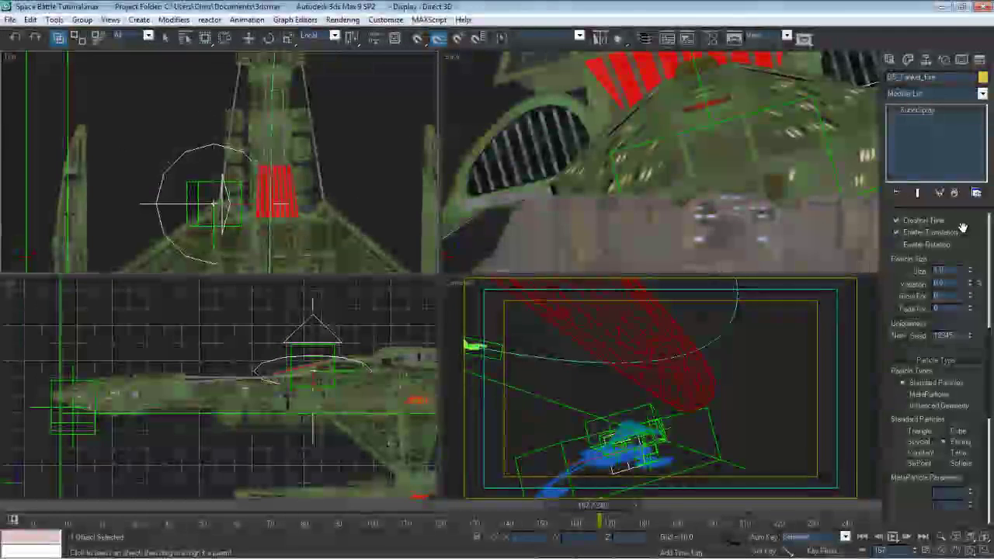
Try particle Speed values of 10, 5, 2 and 3.5 for D5_Tanker_Fire
drag(958, 268, 972, 453)
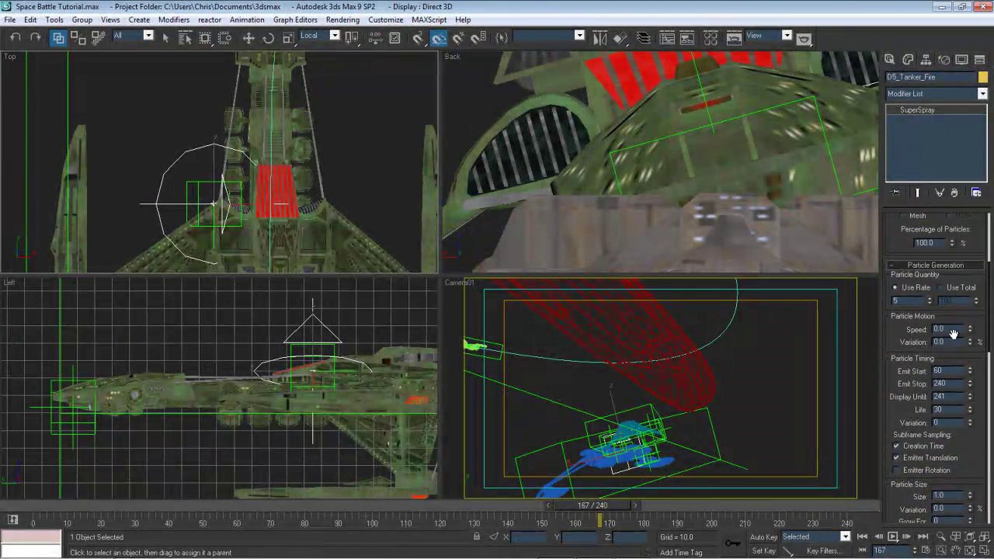
text(0)
key(Return)
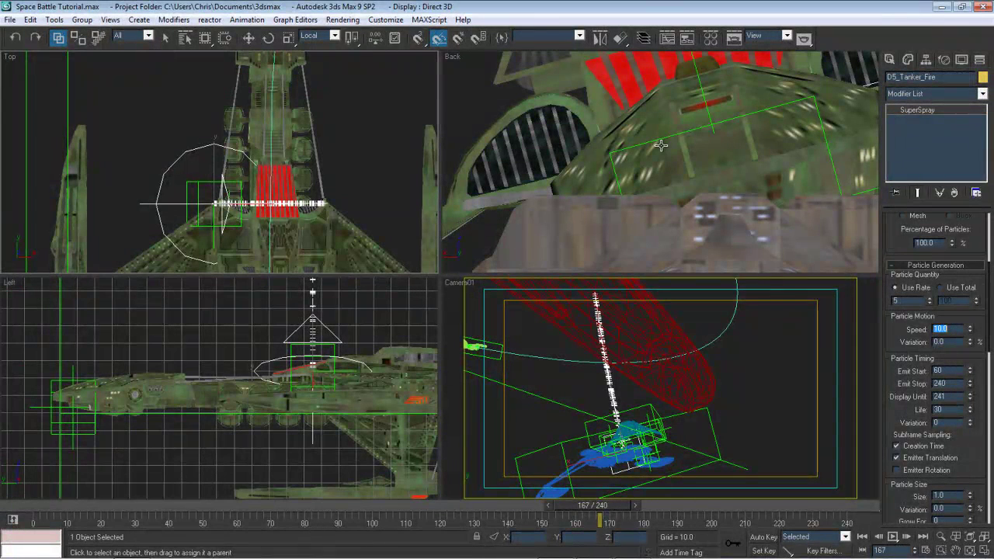
text(5)
key(Return)
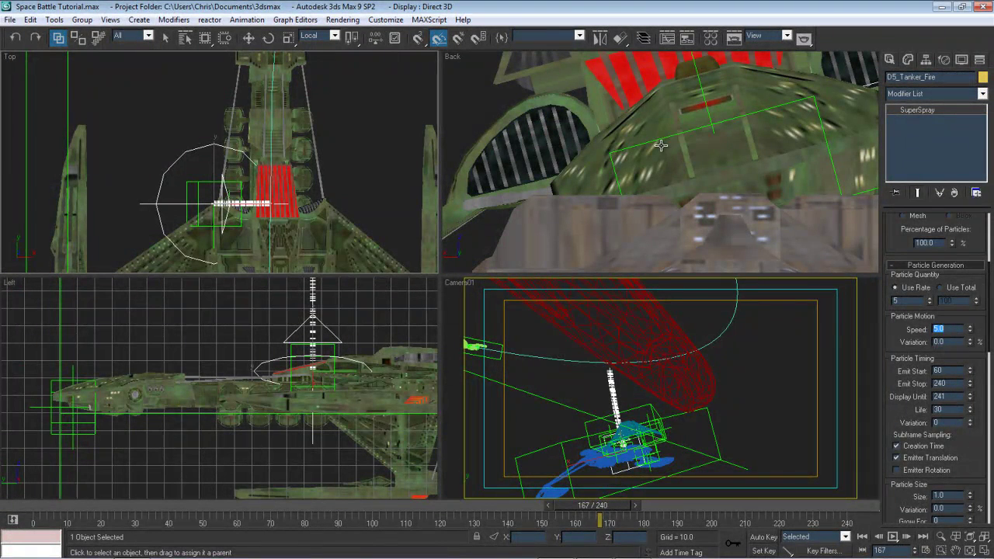
text(2)
key(Return)
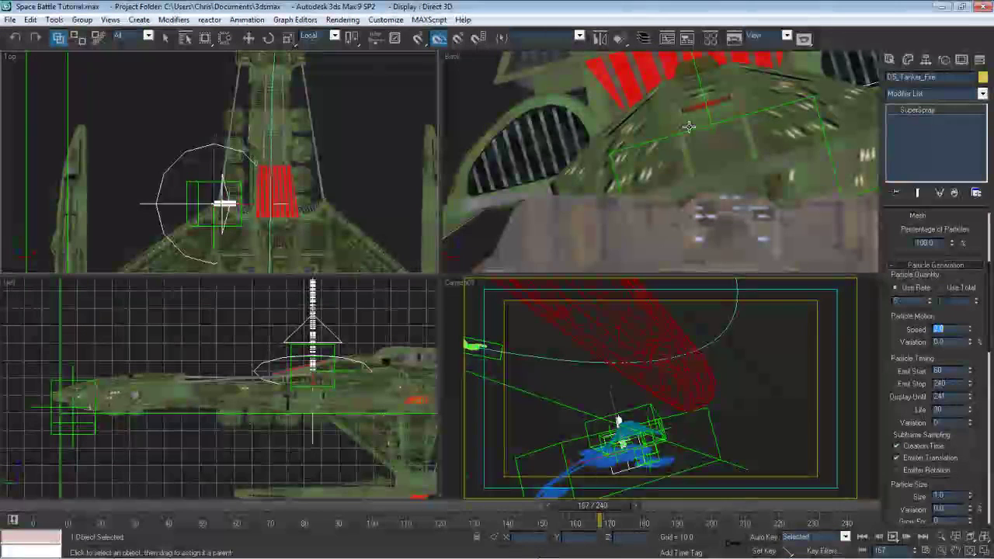
text(3.5)
key(Return)
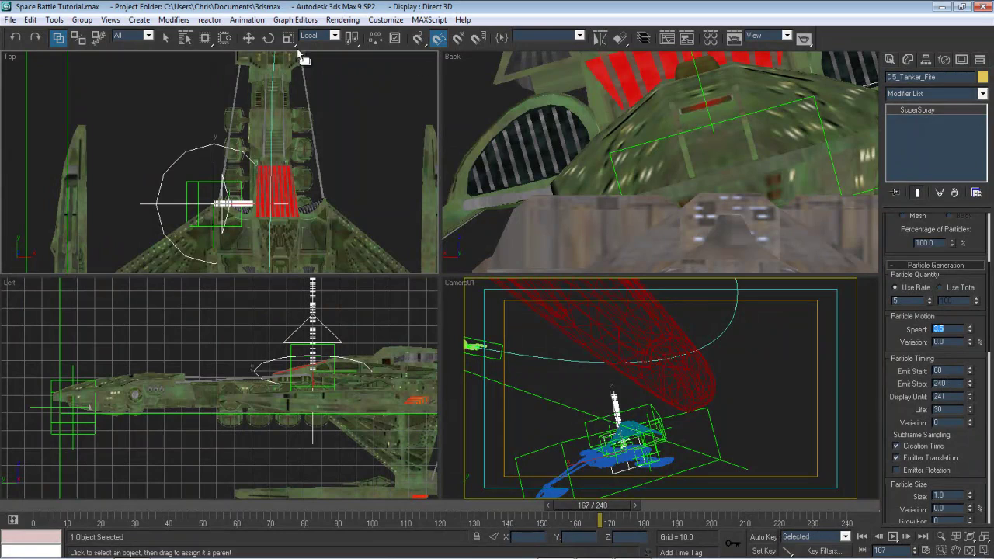
Rotate D5_Tanker_Fire in the Top view so its spray points outward from the hull, and set the Off Axis Spread to 10 degrees
click(269, 39)
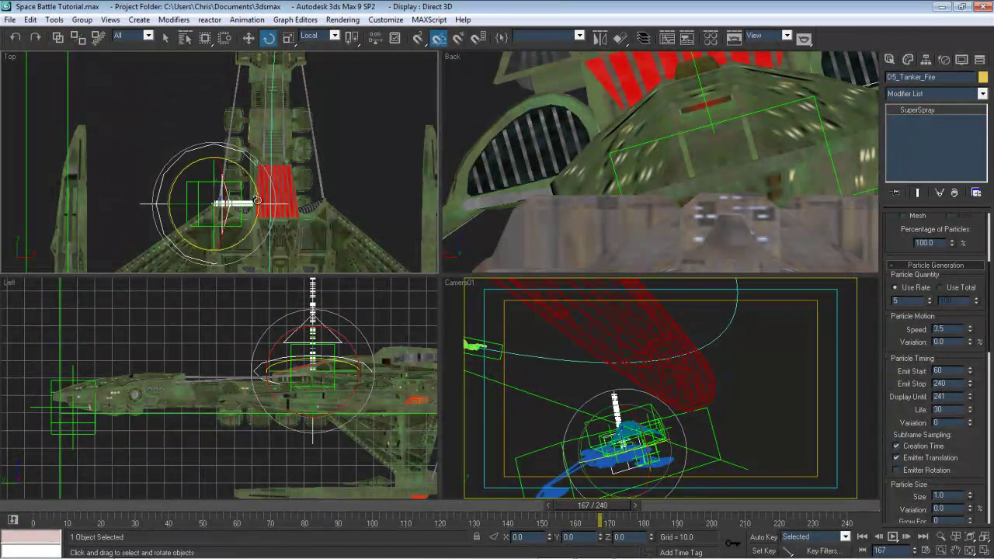
drag(240, 204, 202, 199)
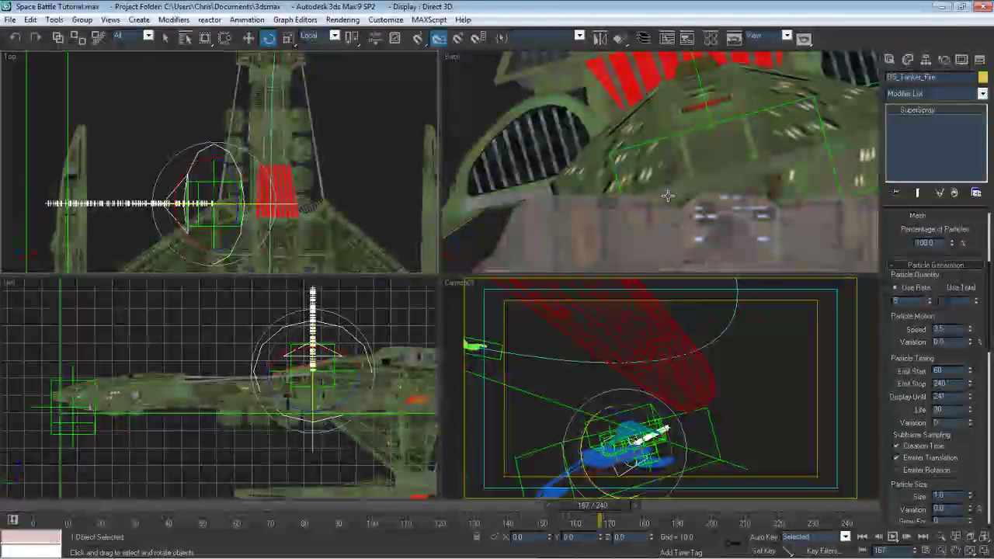
scroll(901, 373, up, 5)
drag(902, 372, 914, 412)
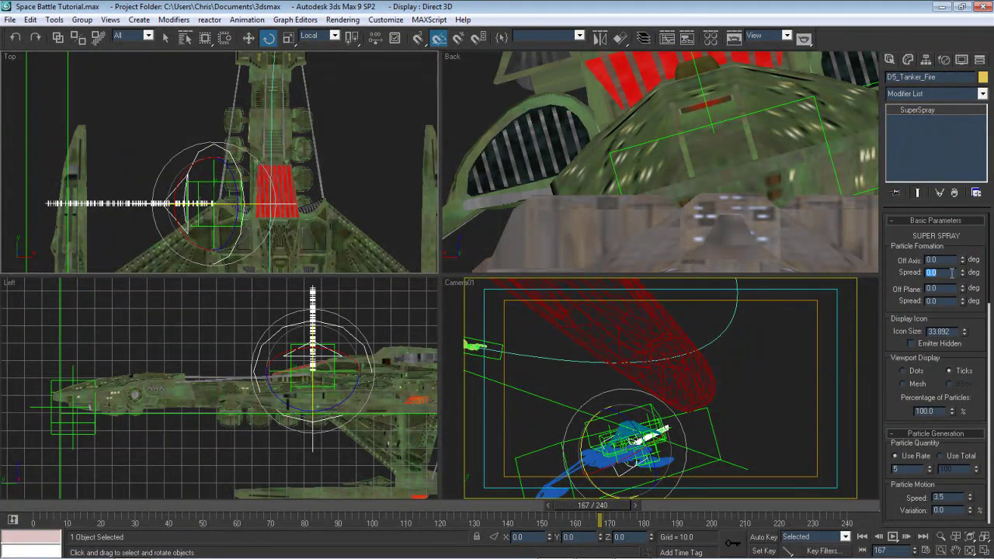
key(Return)
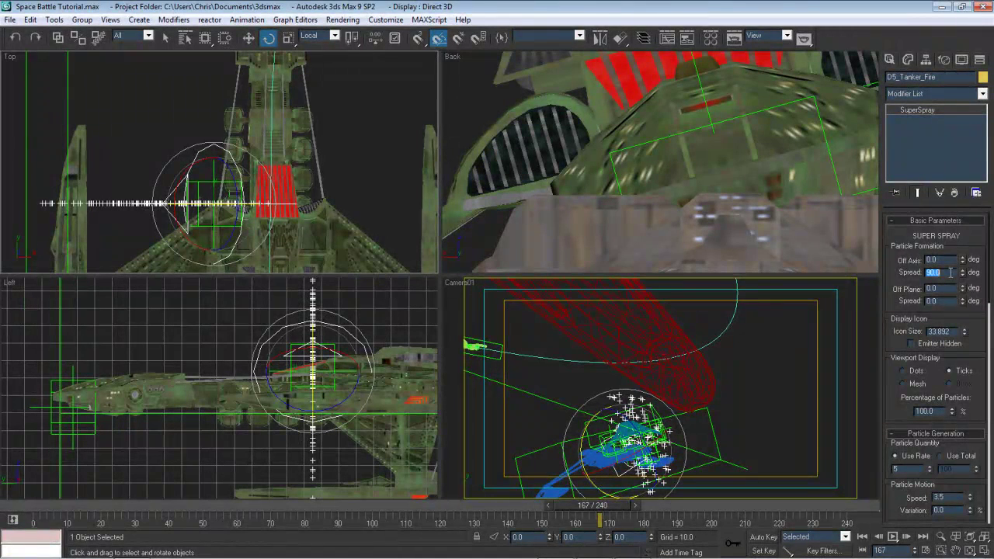
text(10)
key(Return)
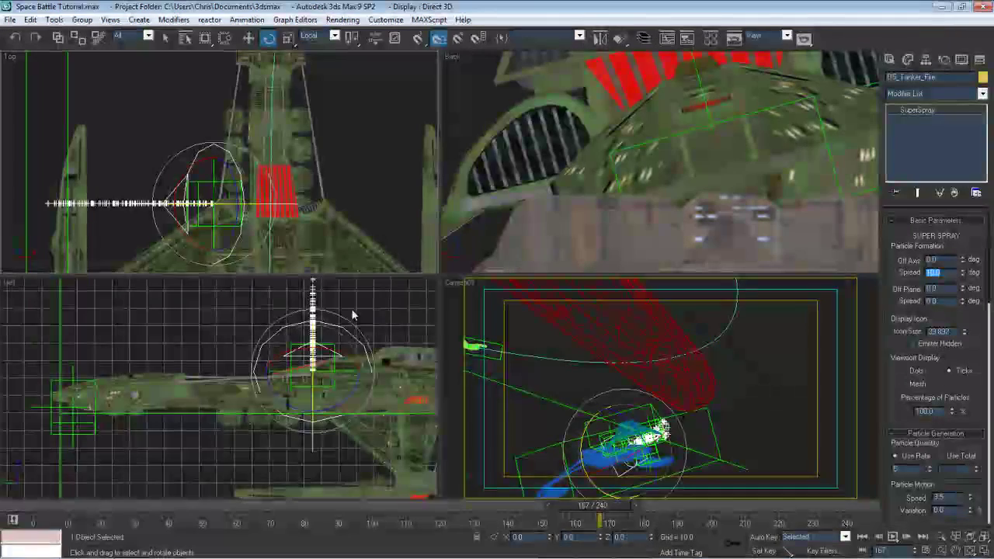
Scrub to frame 122, save the scene and set D5_Tanker_Fire's Off Plane Spread to 90 degrees
click(406, 516)
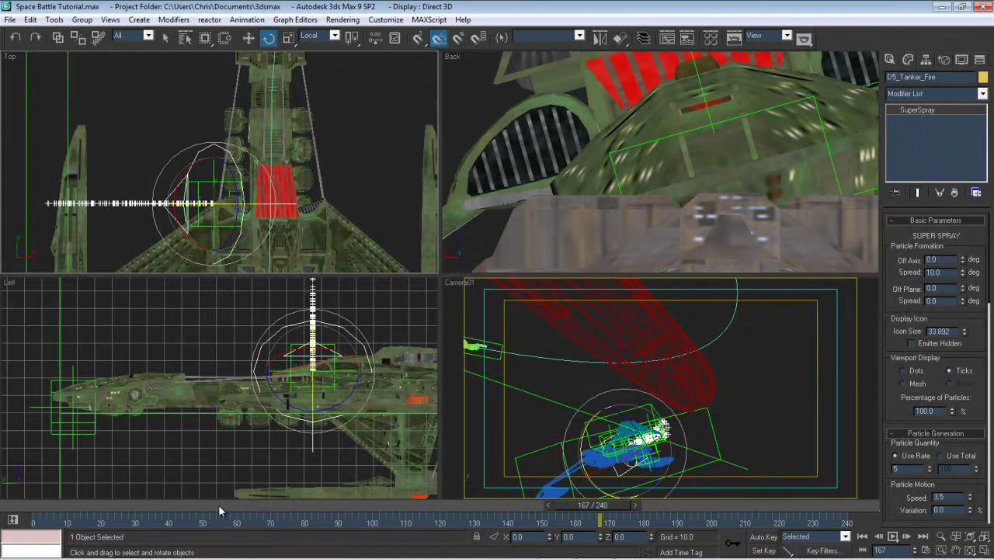
drag(218, 505, 448, 506)
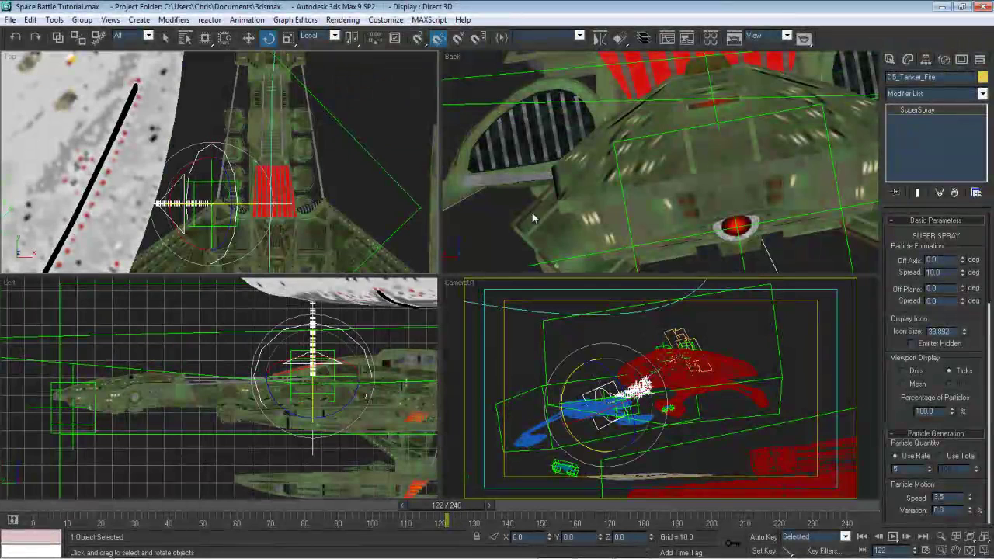
key(ctrl+s)
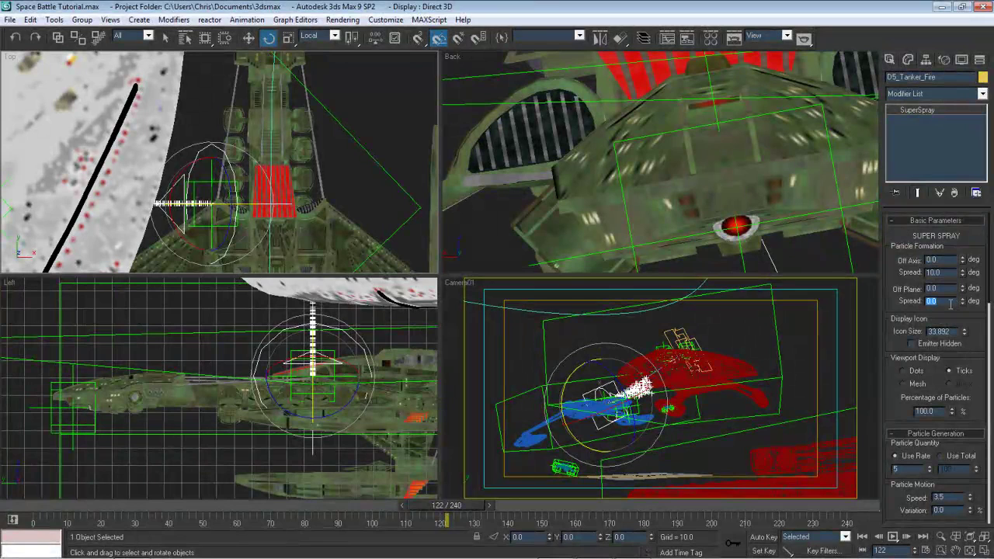
key(Return)
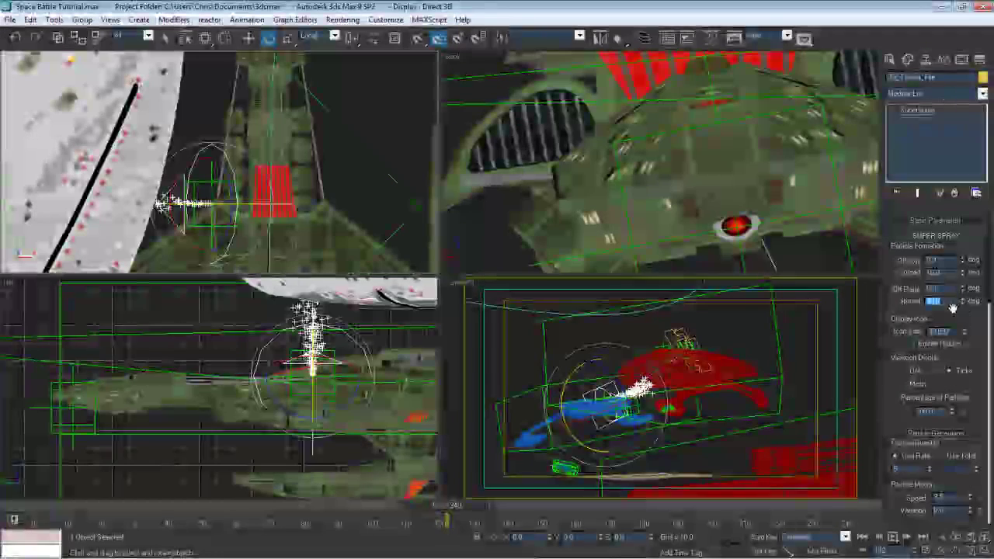
Set D5_Tanker_Fire's particle Speed to 2.55 and scrub through to frame 240 to review the fire trail
scroll(788, 208, down, 5)
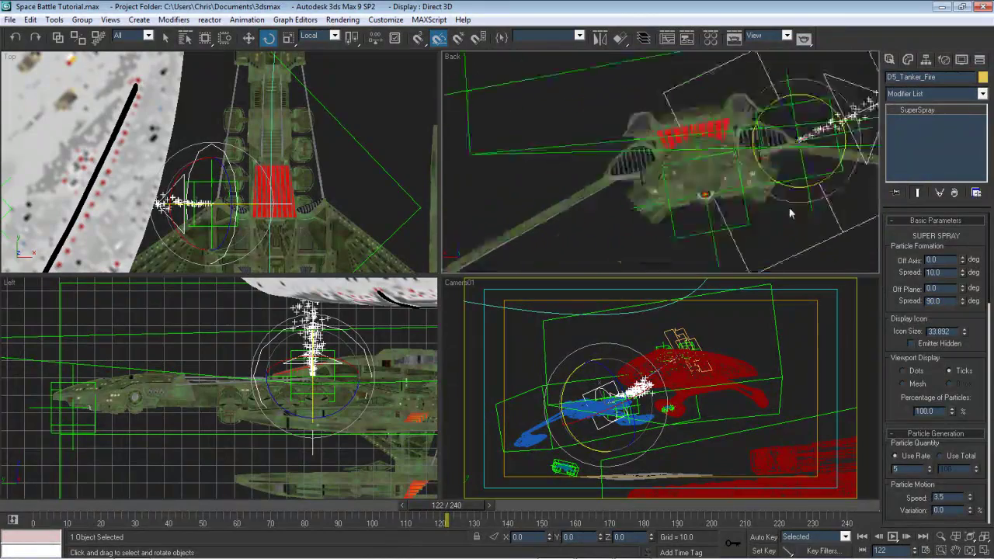
scroll(788, 207, up, 2)
middle_drag(780, 203, 772, 230)
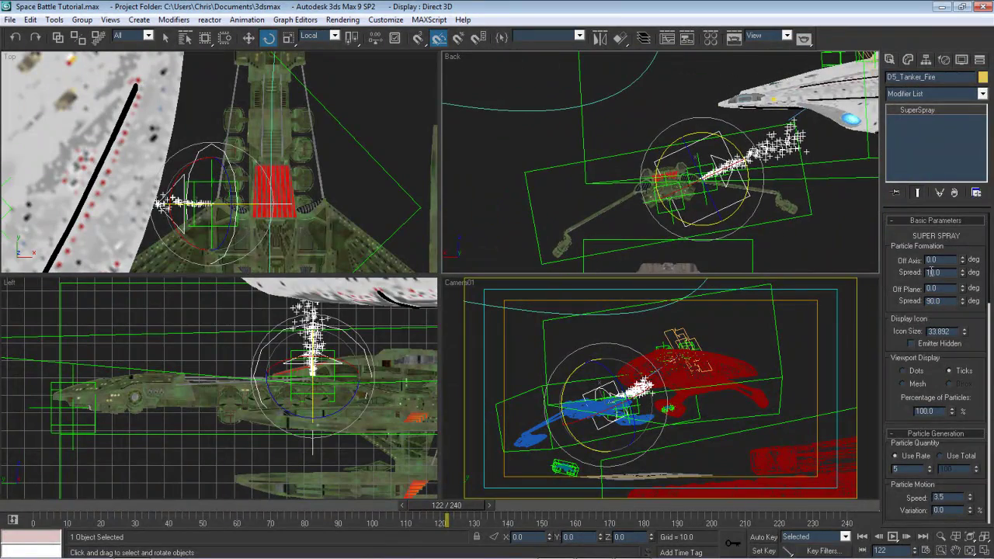
drag(895, 402, 897, 330)
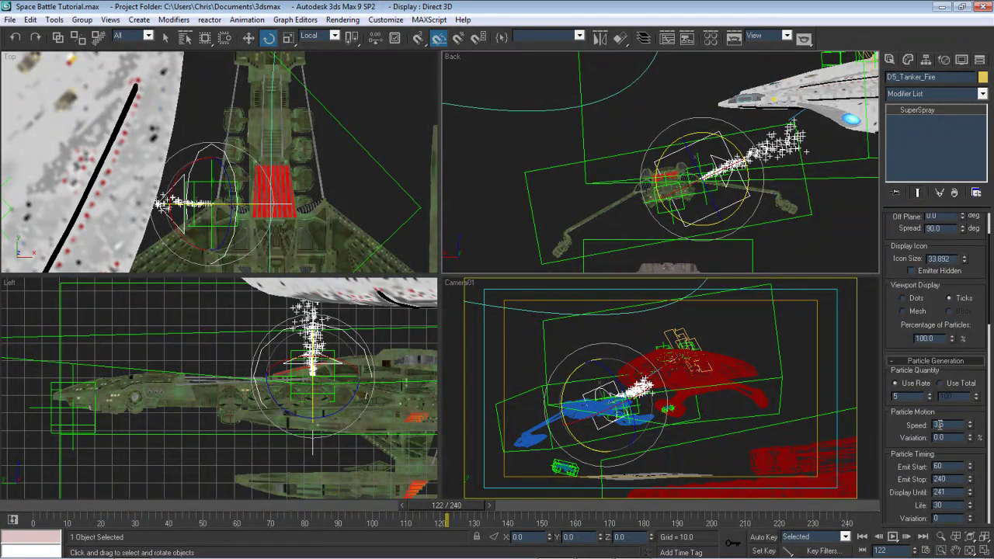
text(2.55)
key(Return)
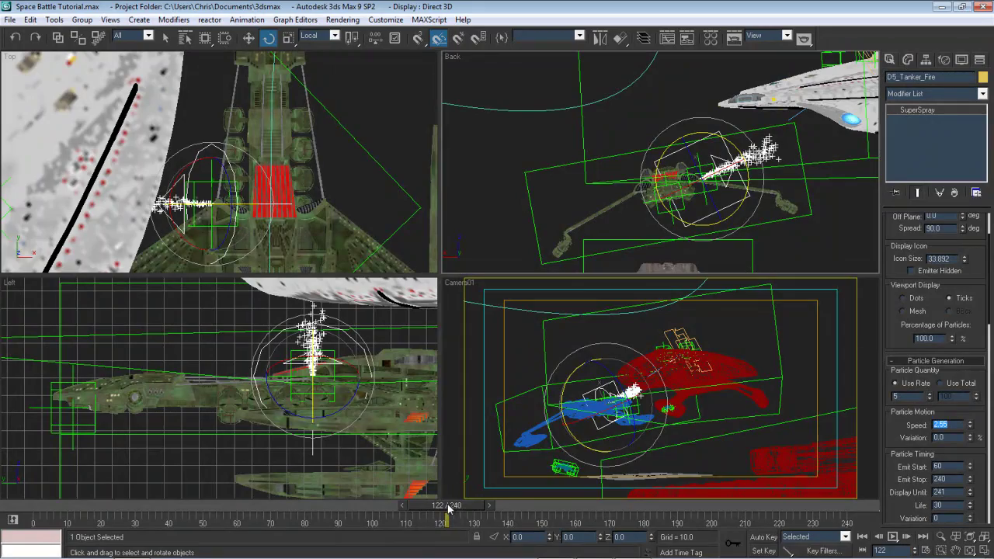
drag(447, 504, 835, 504)
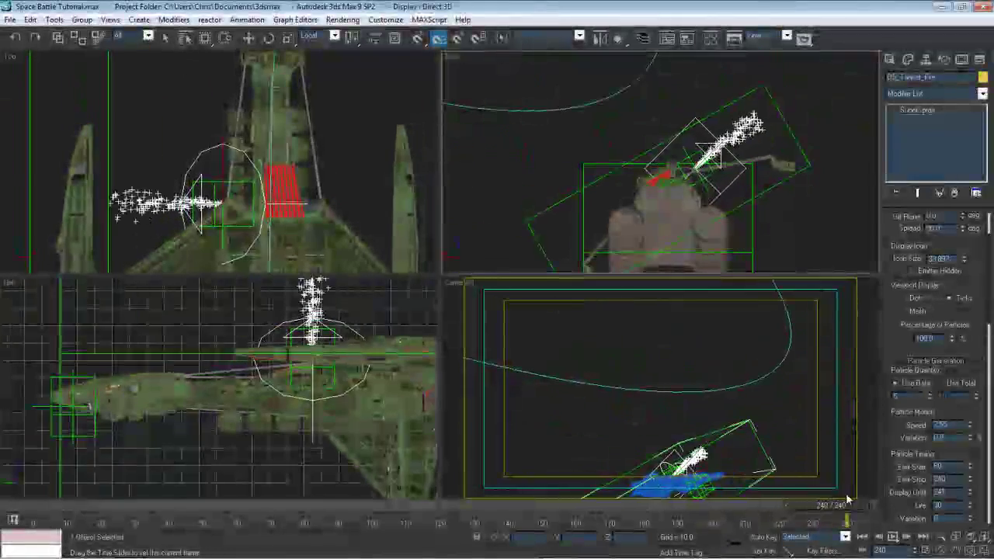
drag(505, 506, 532, 505)
With Auto Key on, rotate USS_Argonaut_Dummy -10 degrees about its local Y axis at frame 180, and scrub the timeline to check the turn
key(e)
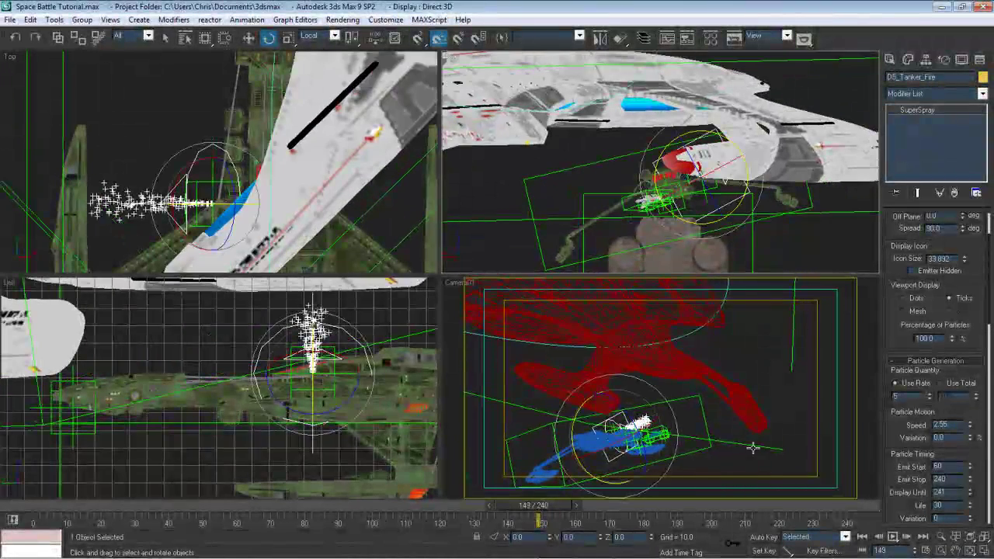
click(753, 448)
drag(553, 506, 648, 506)
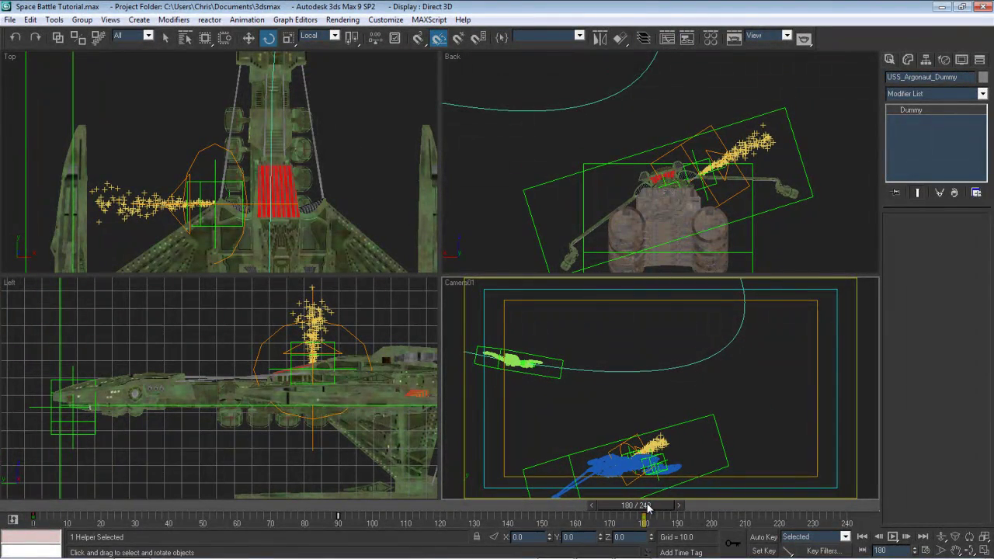
click(759, 536)
scroll(588, 224, down, 5)
drag(588, 224, 603, 189)
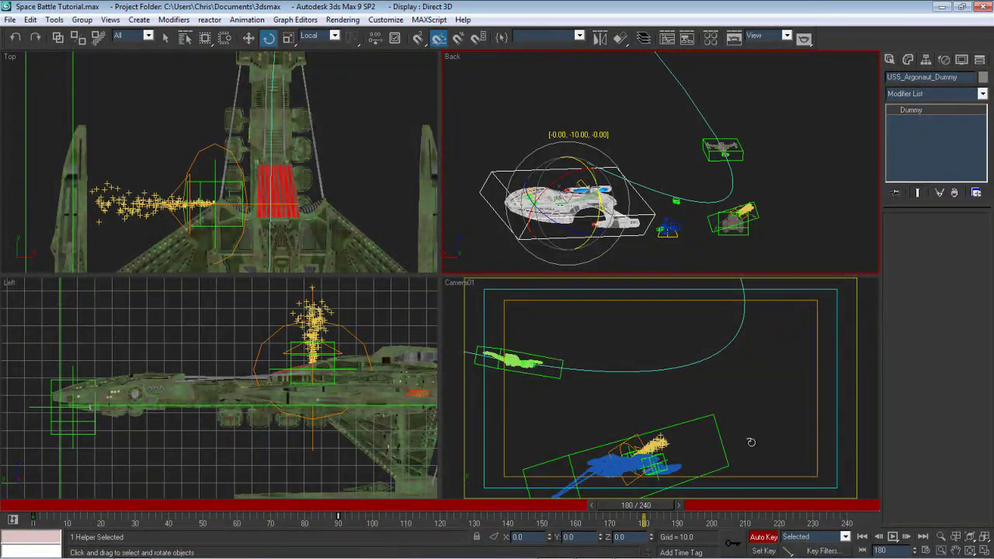
click(763, 536)
drag(283, 509, 346, 529)
key(e)
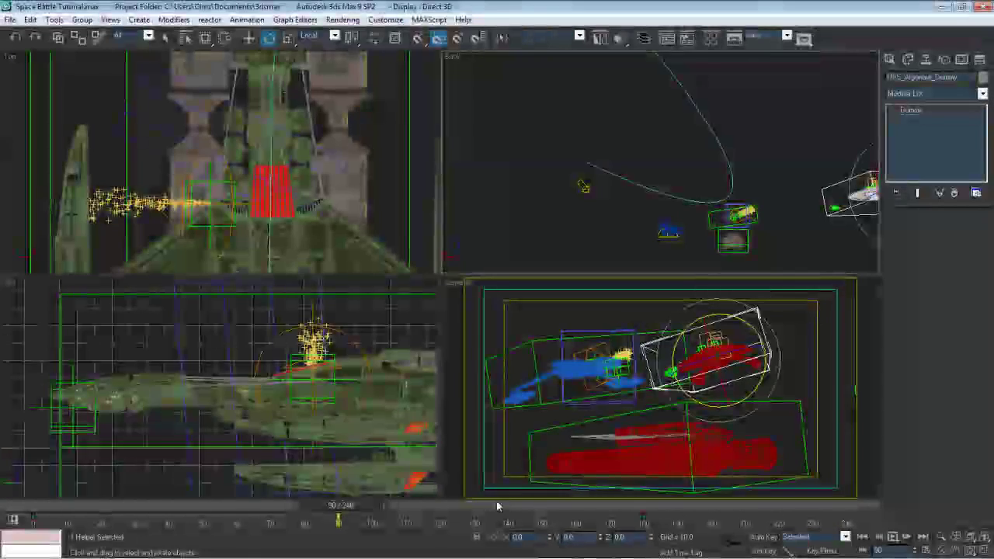
drag(645, 501, 639, 505)
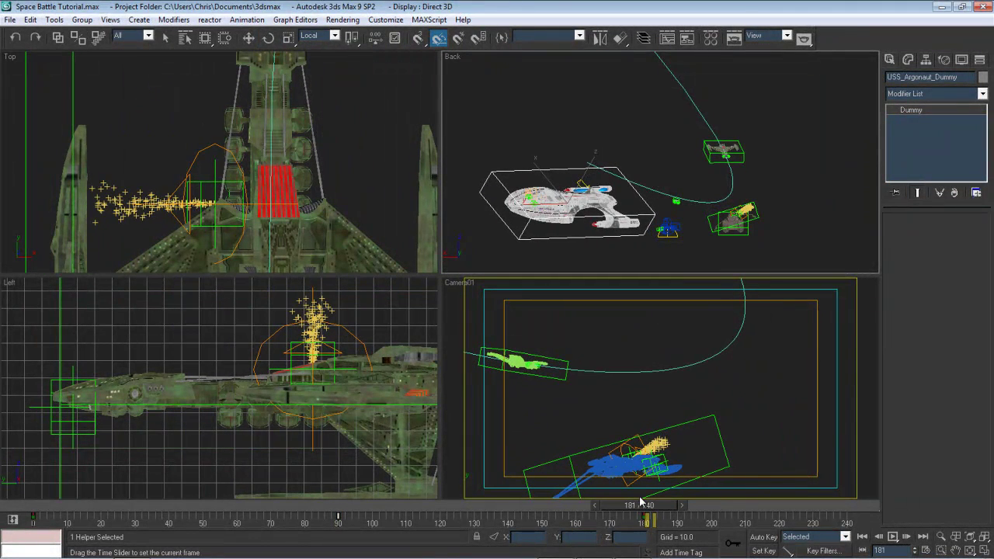
key(e)
Return to frame 0, open the Material Editor, and assign a Particle Age map to the 07 - Default material's Diffuse color
click(862, 537)
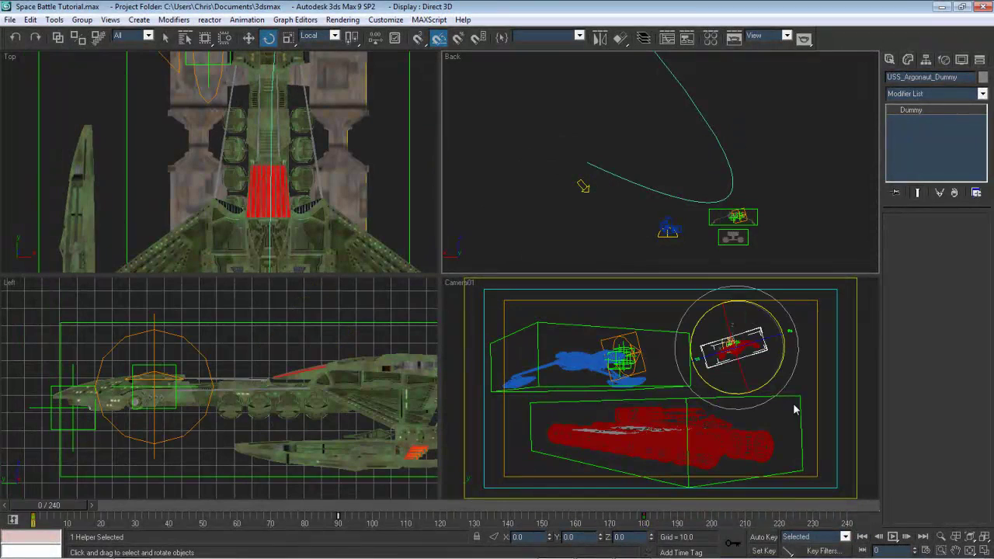
key(m)
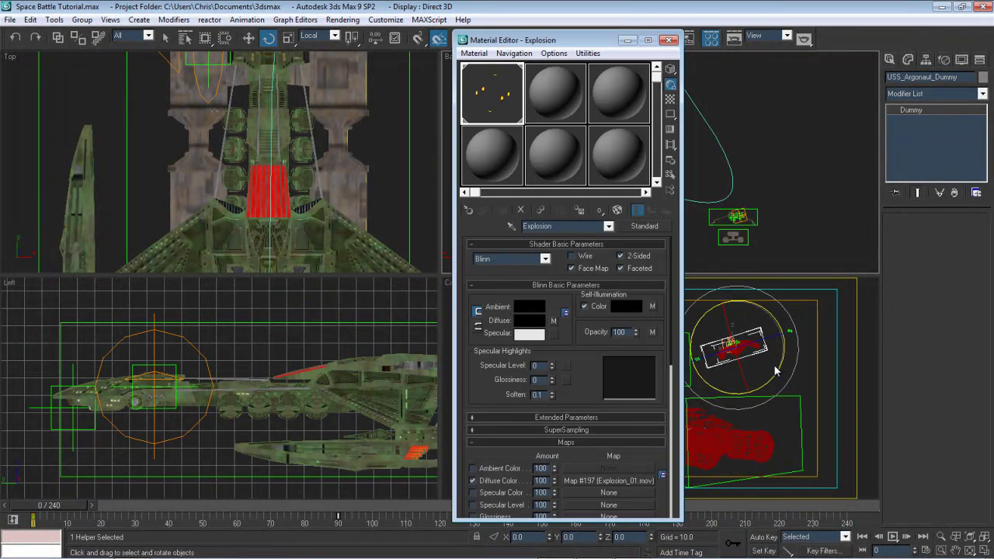
drag(588, 35, 297, 29)
click(177, 171)
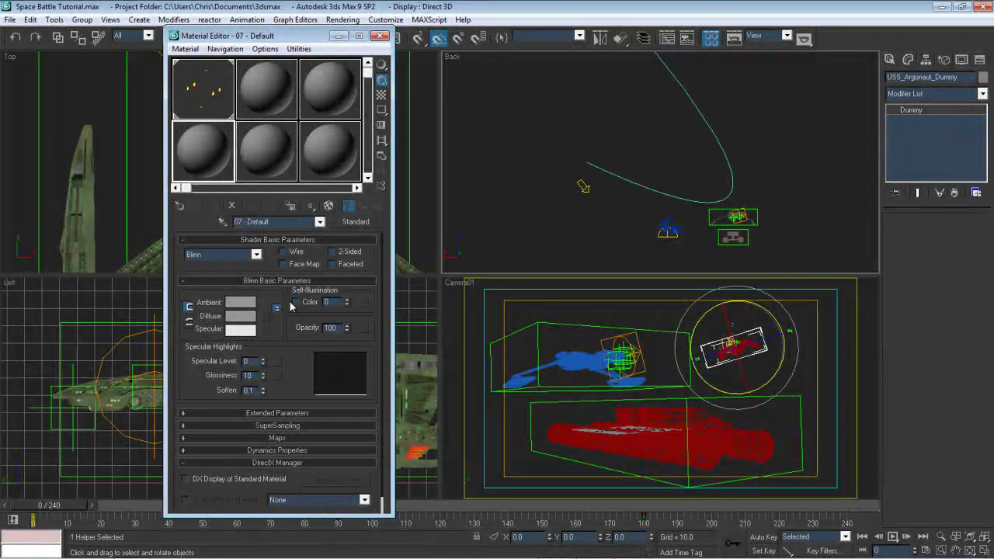
click(265, 317)
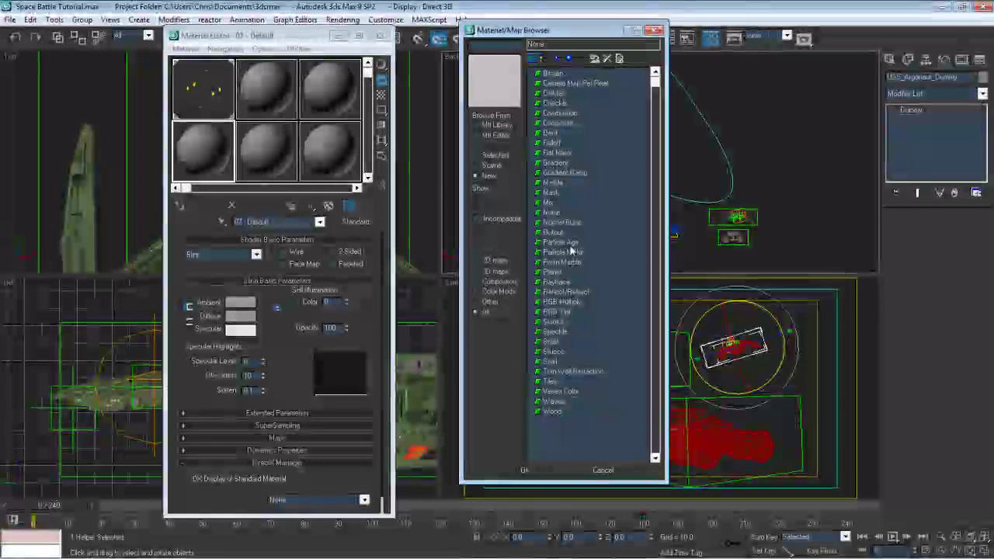
double_click(558, 243)
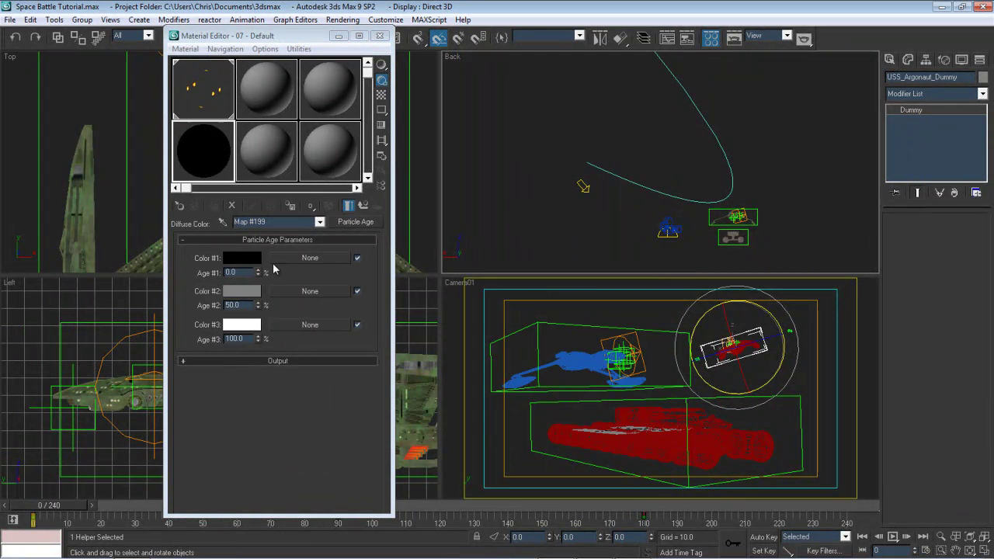
Copy white from Color #3 to Color #1, and adjust Color #1 to golden yellow with Blue at 77 and Green slightly reduced
drag(237, 326, 240, 264)
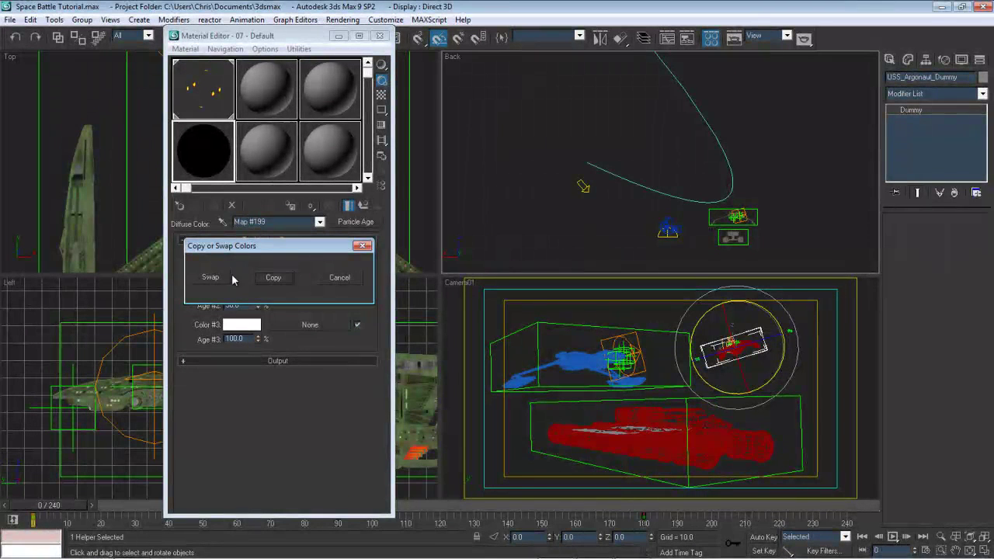
click(273, 277)
click(242, 258)
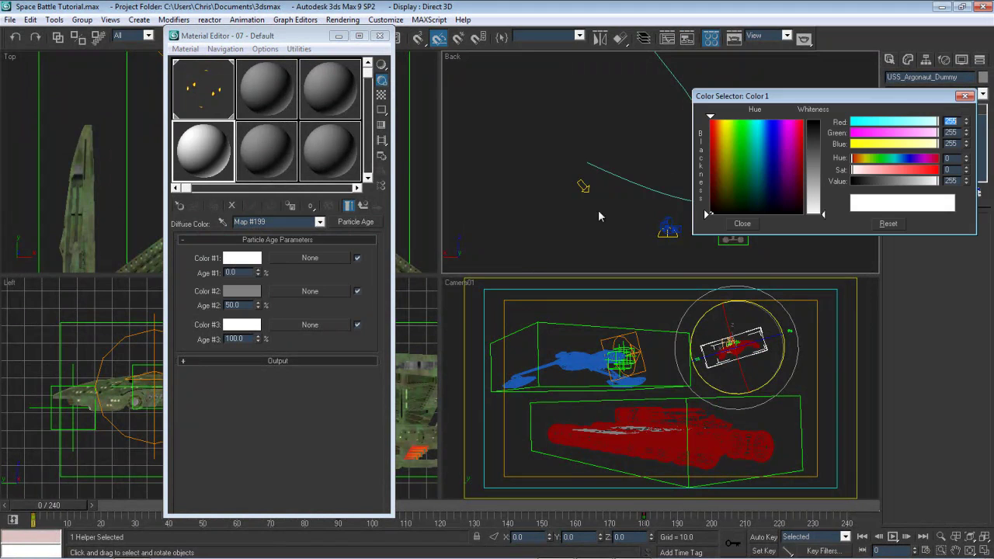
click(882, 144)
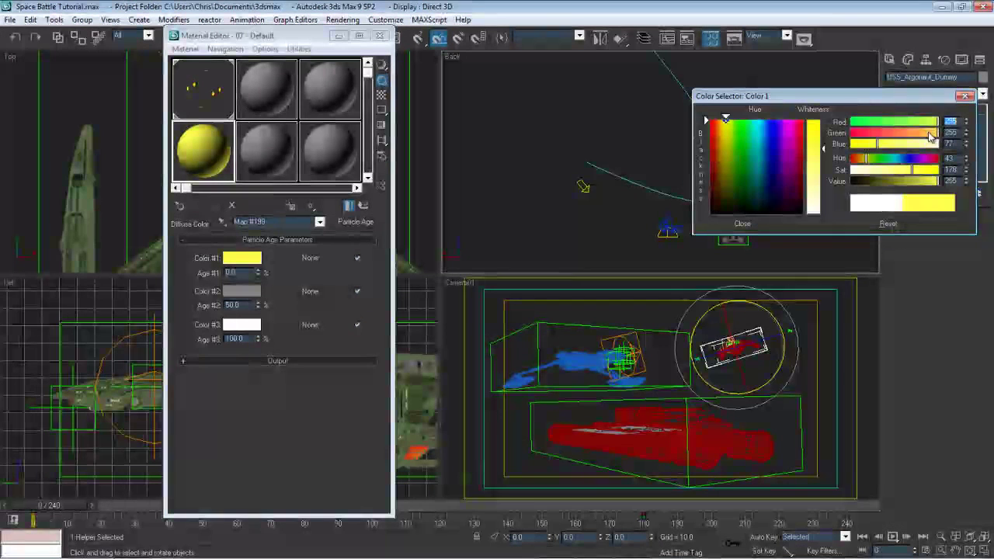
drag(932, 134, 924, 134)
click(743, 225)
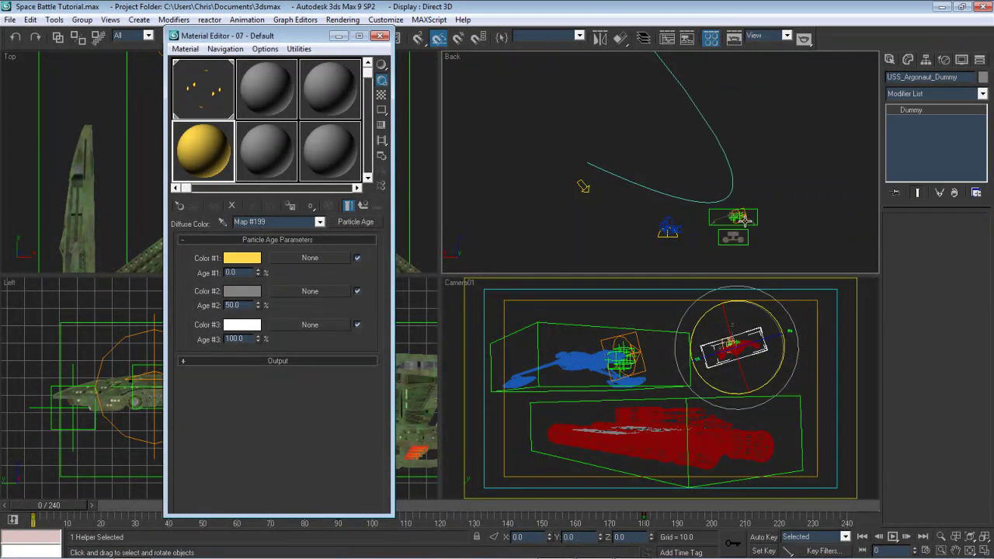
Set the Particle Age map's Color #2 to orange with Red 255, Green 150 and Blue 0
click(255, 293)
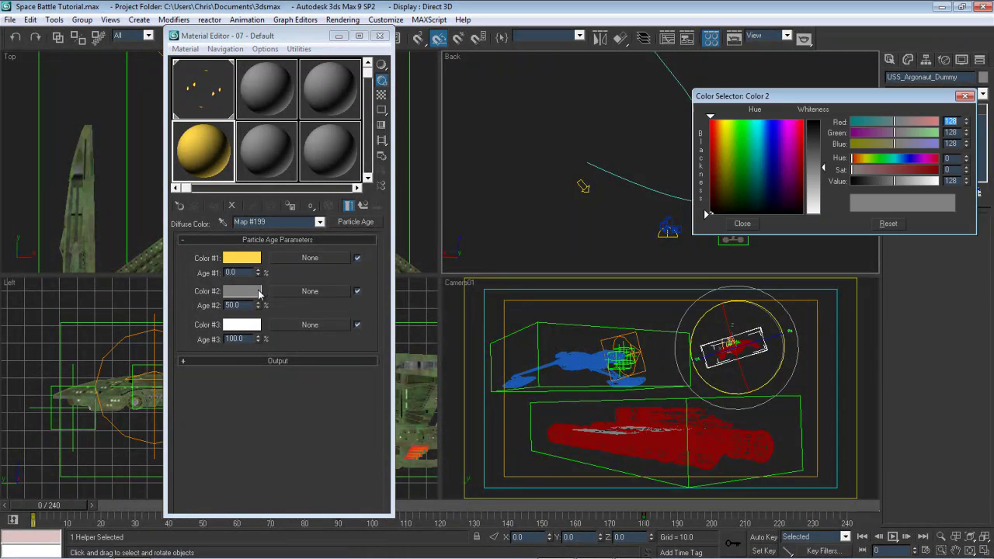
click(937, 122)
click(949, 133)
text(210)
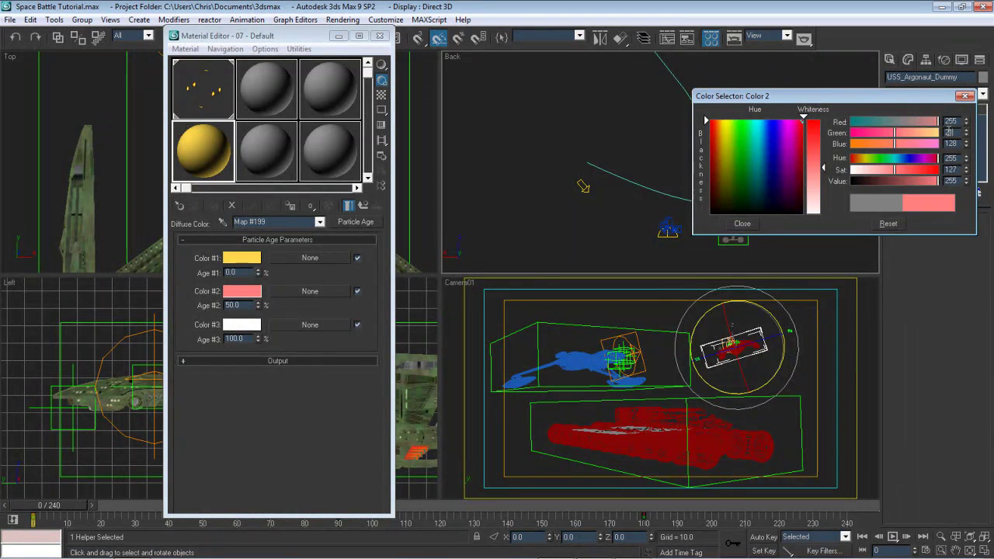
key(Tab)
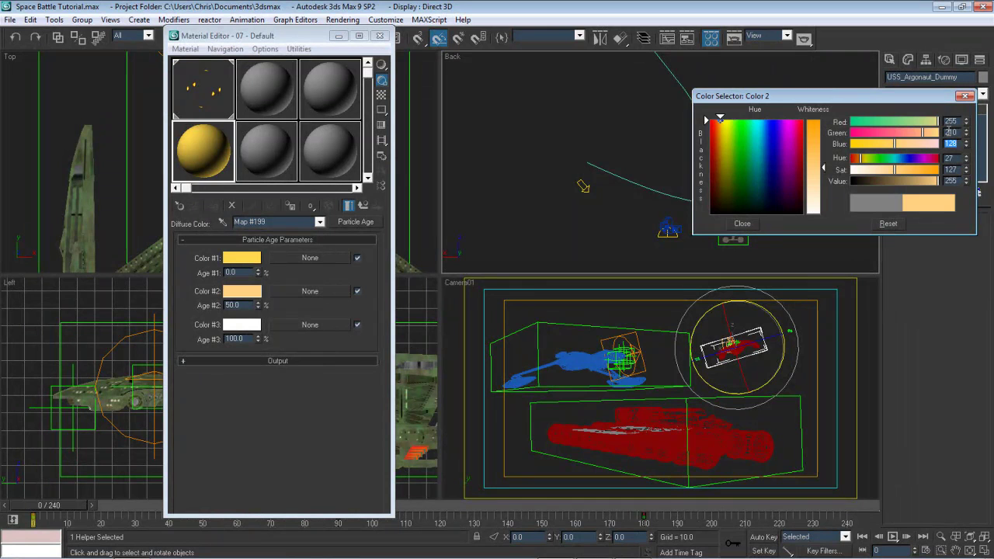
text(0)
key(Return)
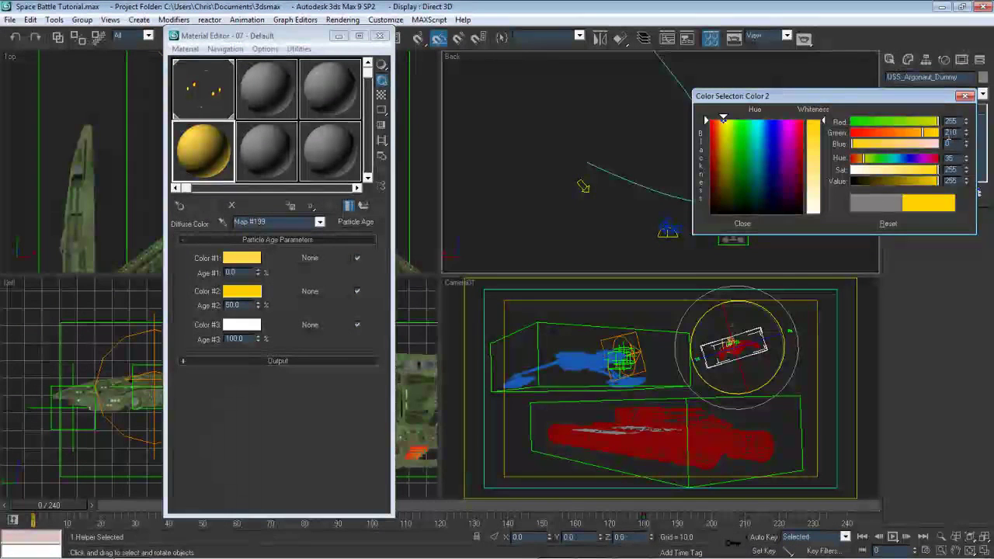
double_click(949, 133)
text(175)
key(Return)
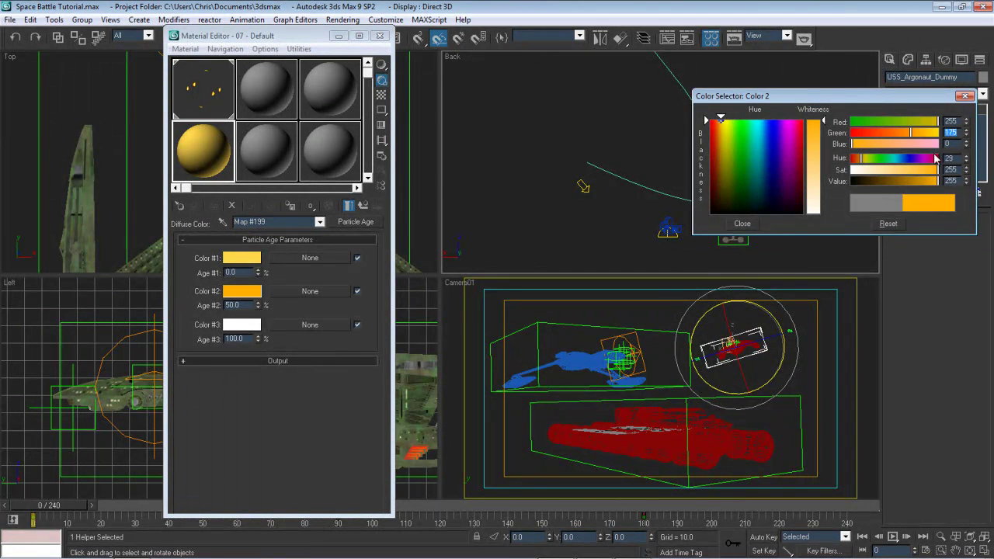
text(150)
key(Return)
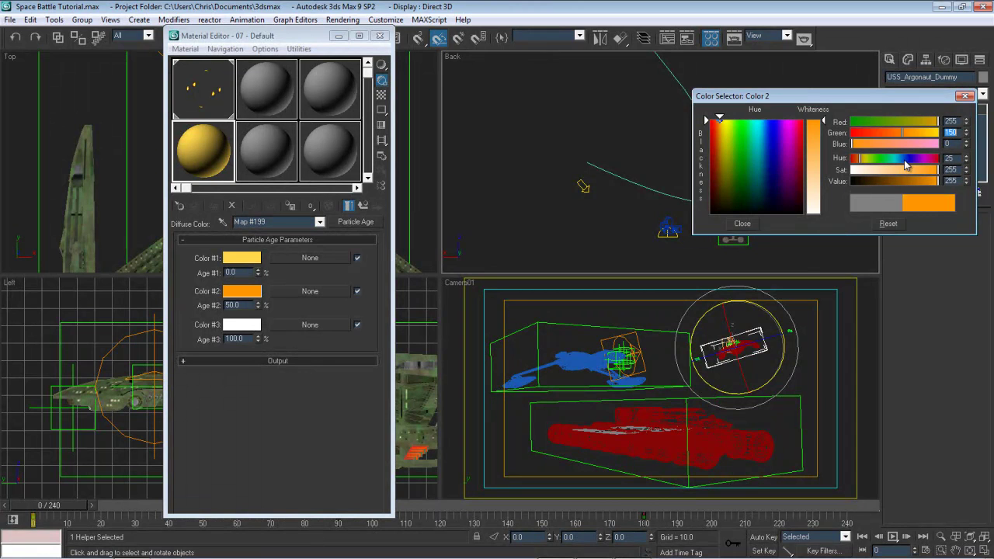
click(744, 223)
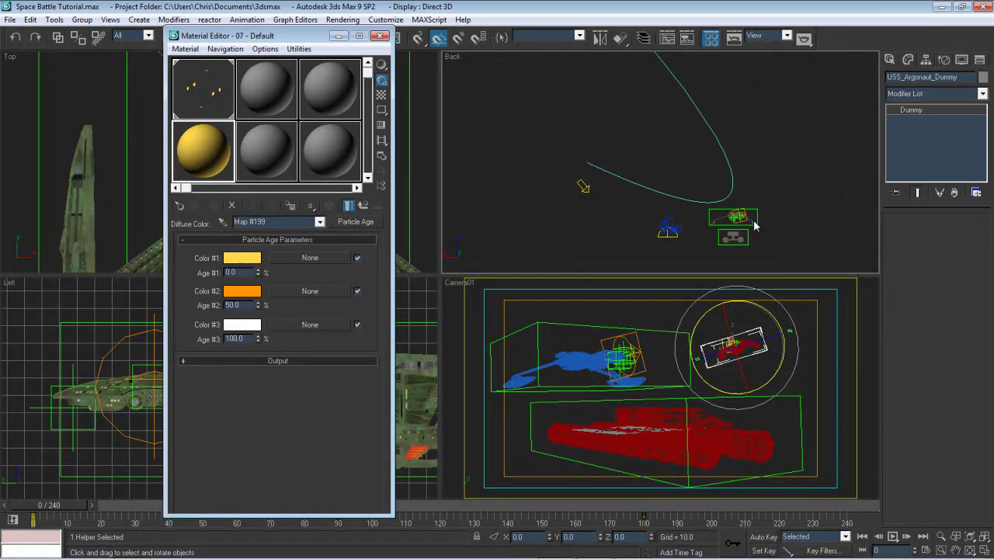
Set the Particle Age map's Color #3 to black
click(243, 325)
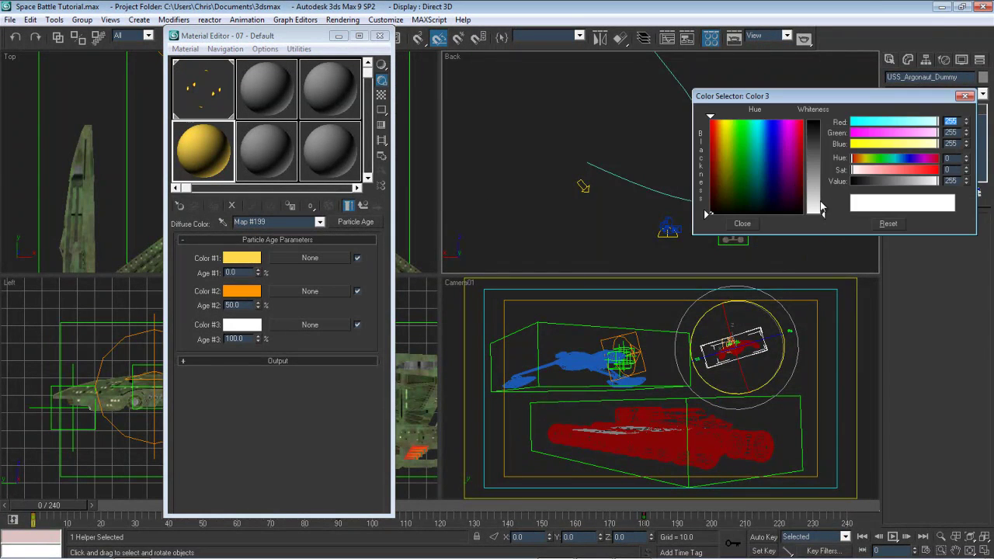
click(775, 213)
click(744, 222)
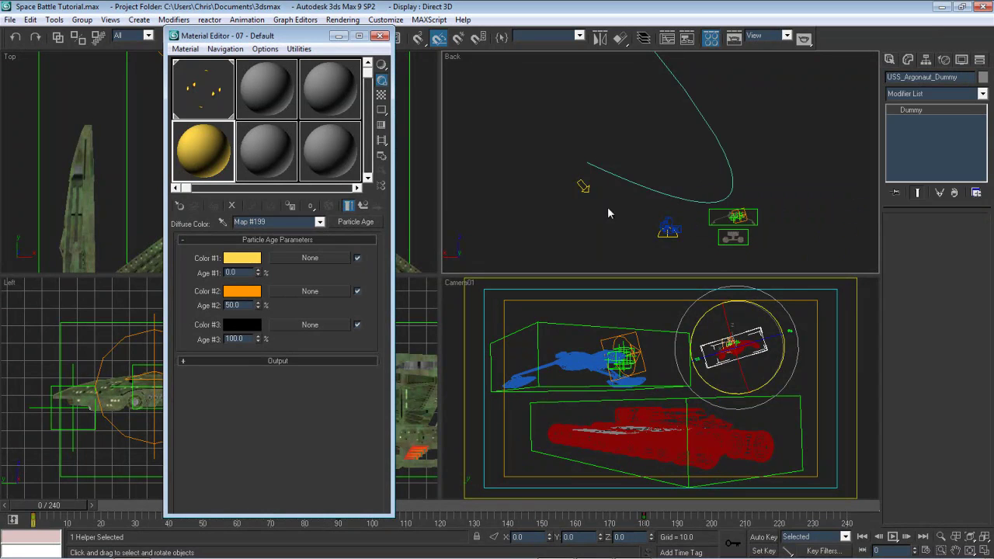
Return to the parent material, turn on Face Map, and assign a Mask map to Opacity
click(361, 206)
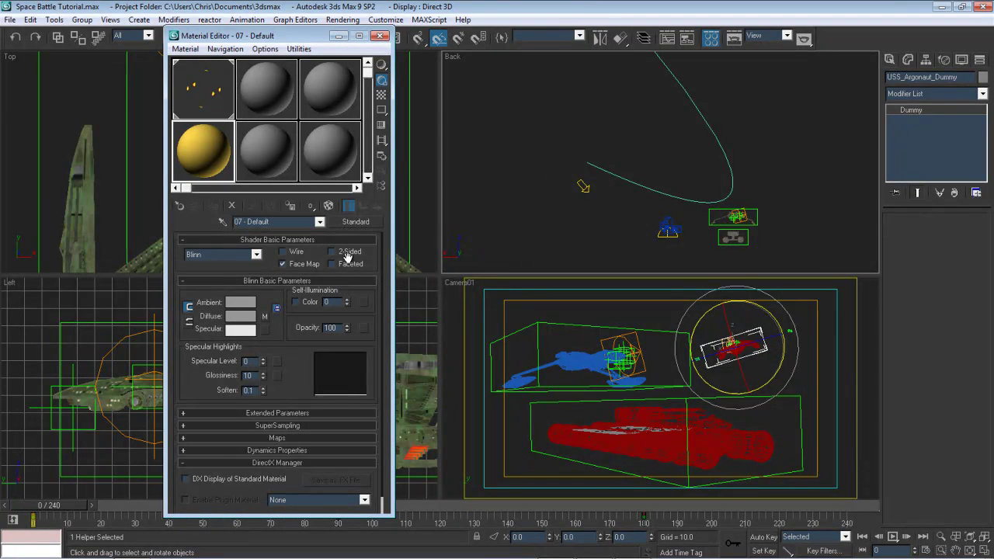
scroll(305, 325, down, 1)
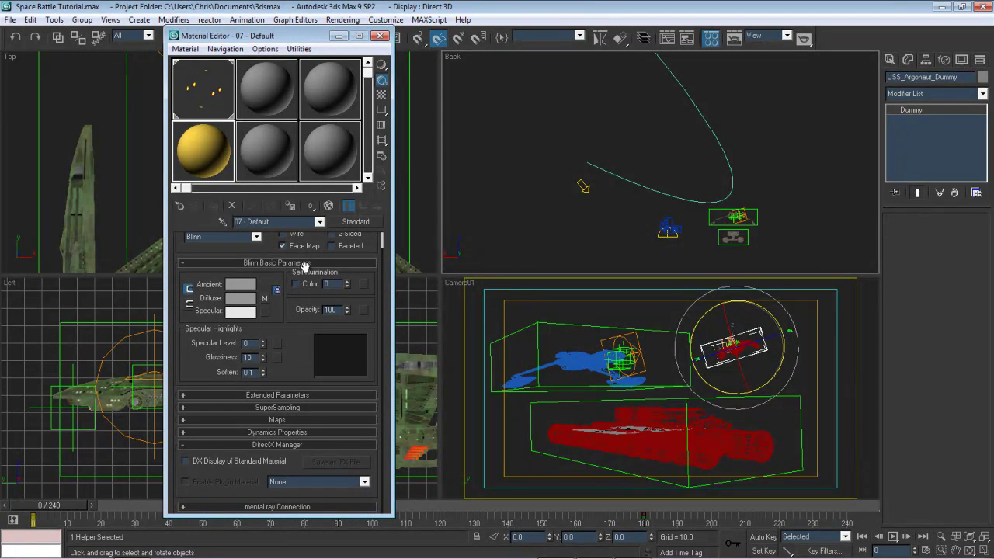
click(294, 420)
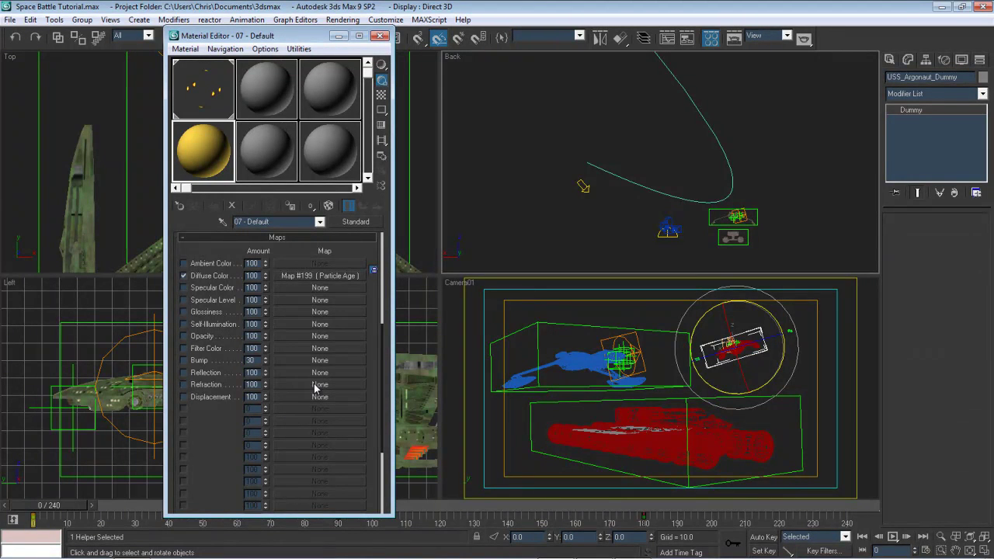
click(294, 335)
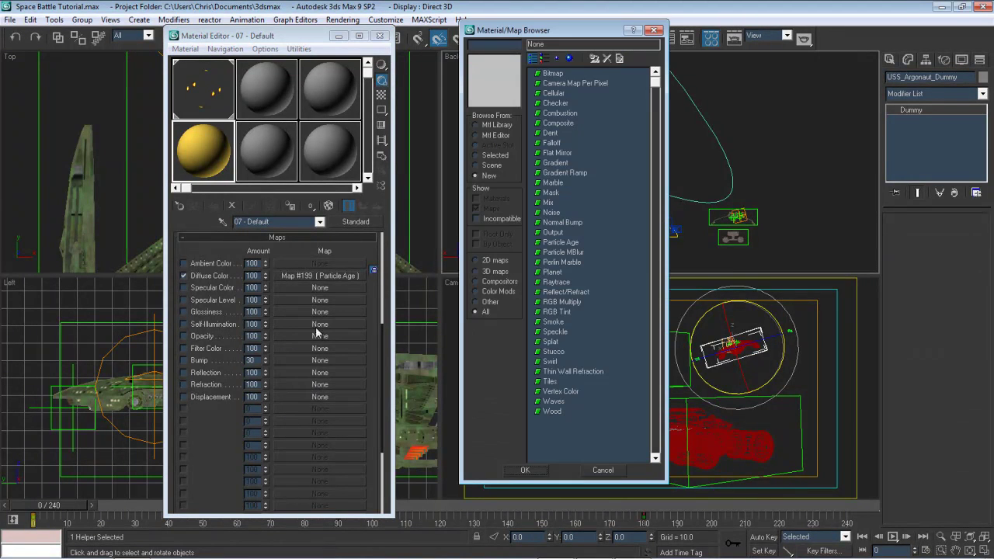
double_click(553, 193)
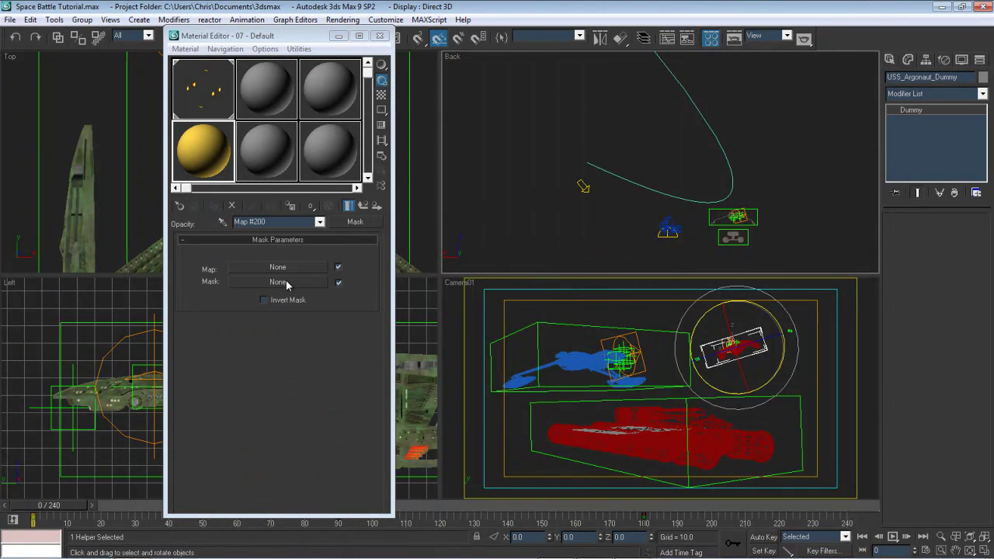
Assign a Gradient map as the mask, set its gradient type to Radial, and return to the parent material
click(285, 281)
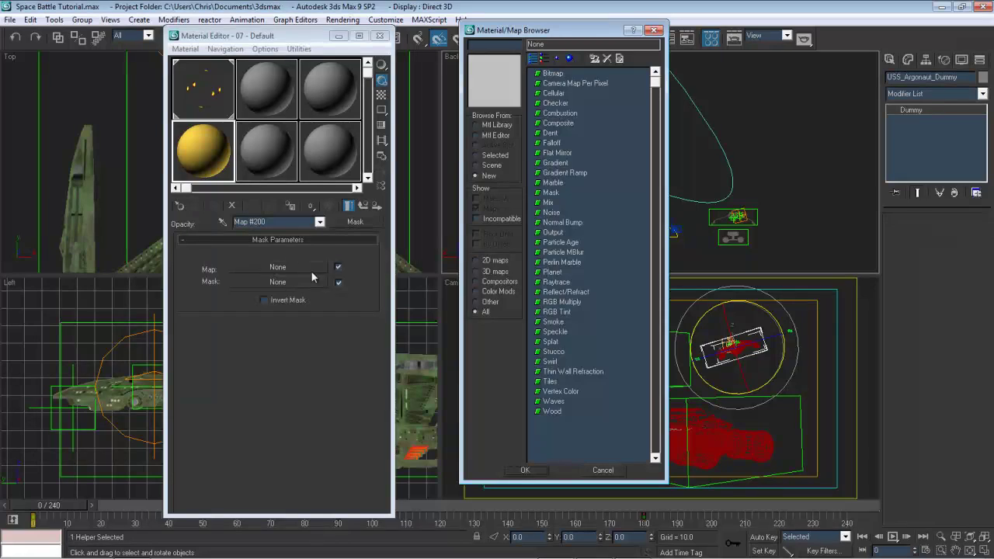
double_click(556, 163)
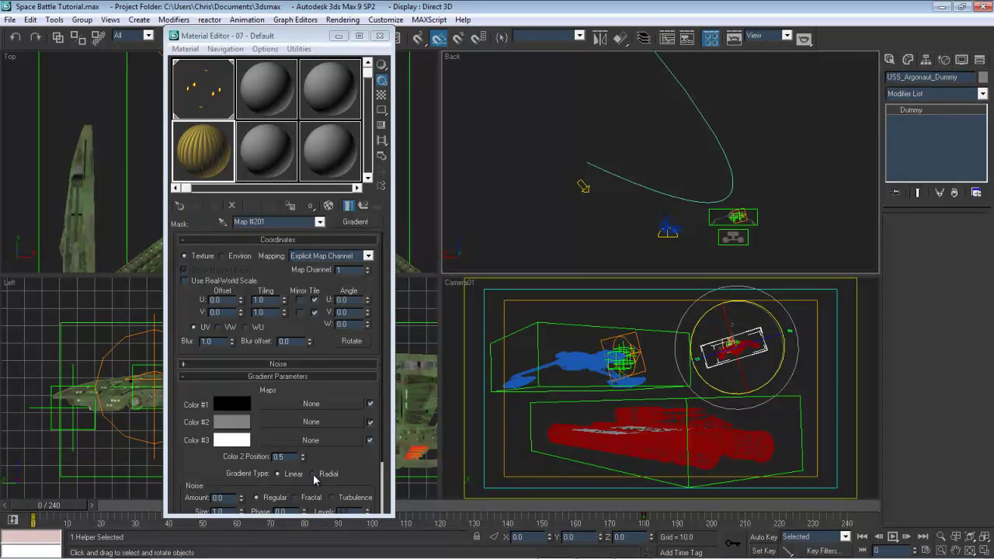
click(313, 474)
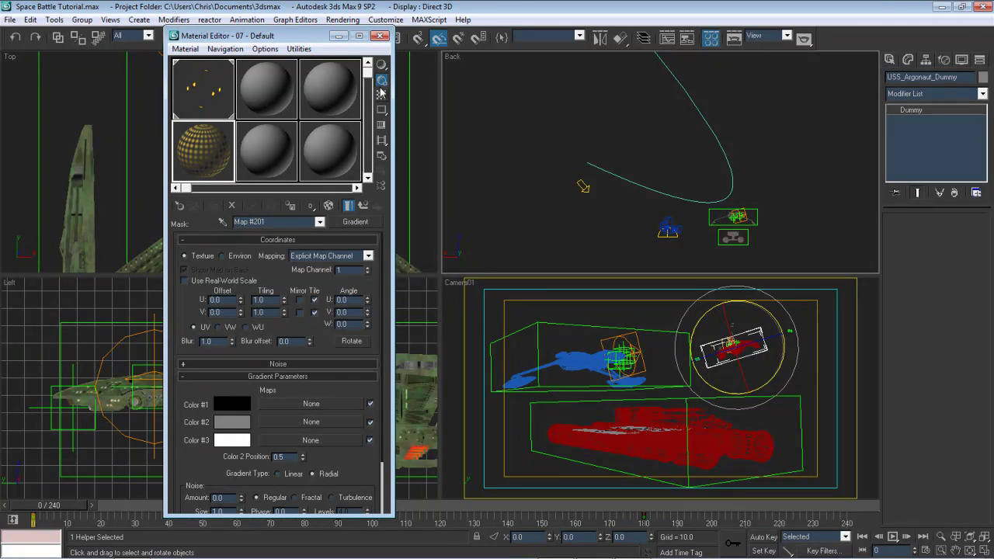
click(362, 205)
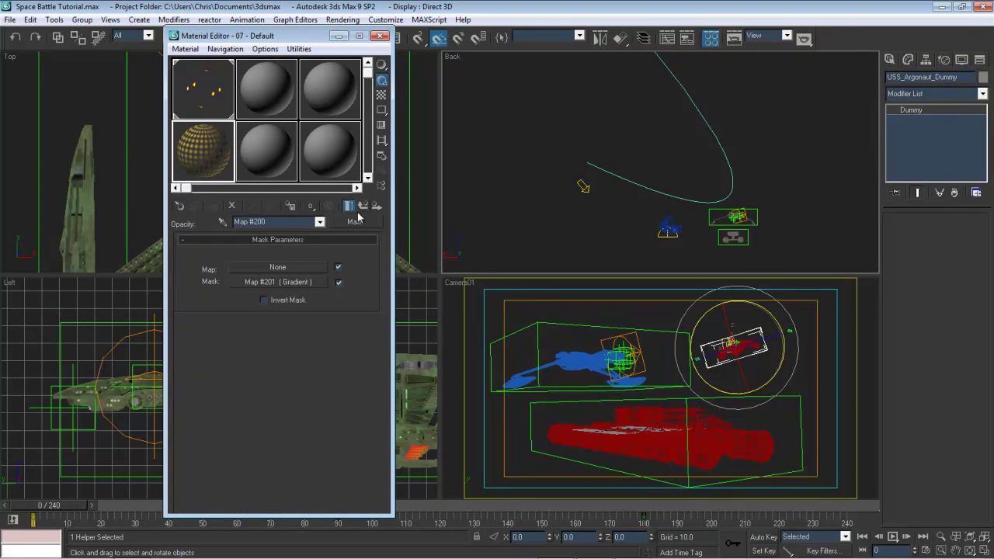
click(361, 208)
Toggle Wire on and off and Face Map off and on to compare their effect on the material sample
drag(324, 263, 314, 417)
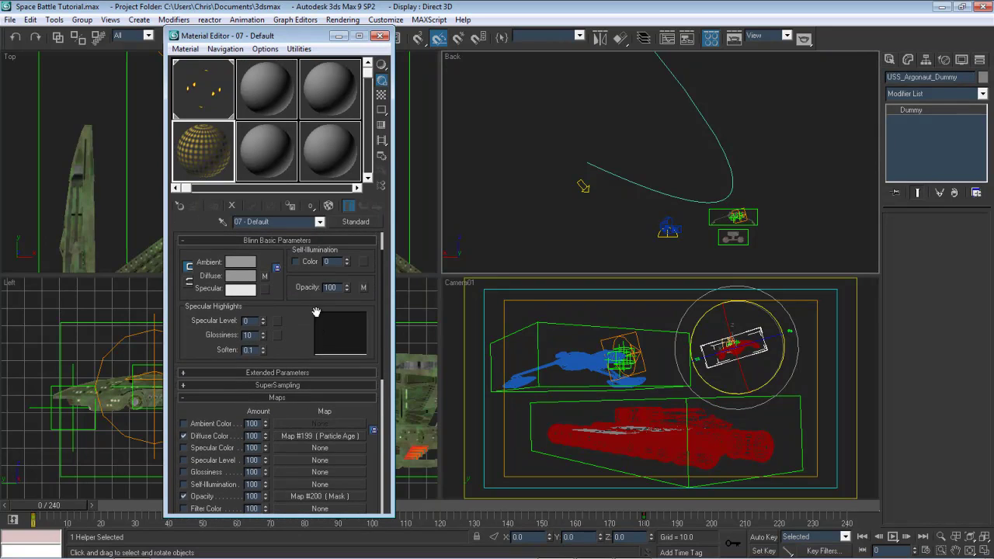
drag(309, 294, 303, 408)
click(298, 249)
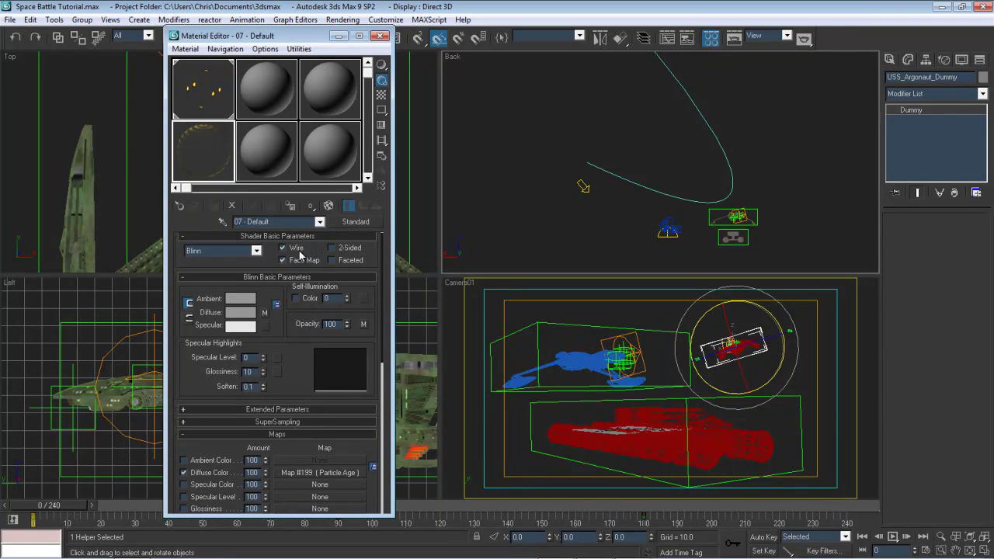
click(302, 261)
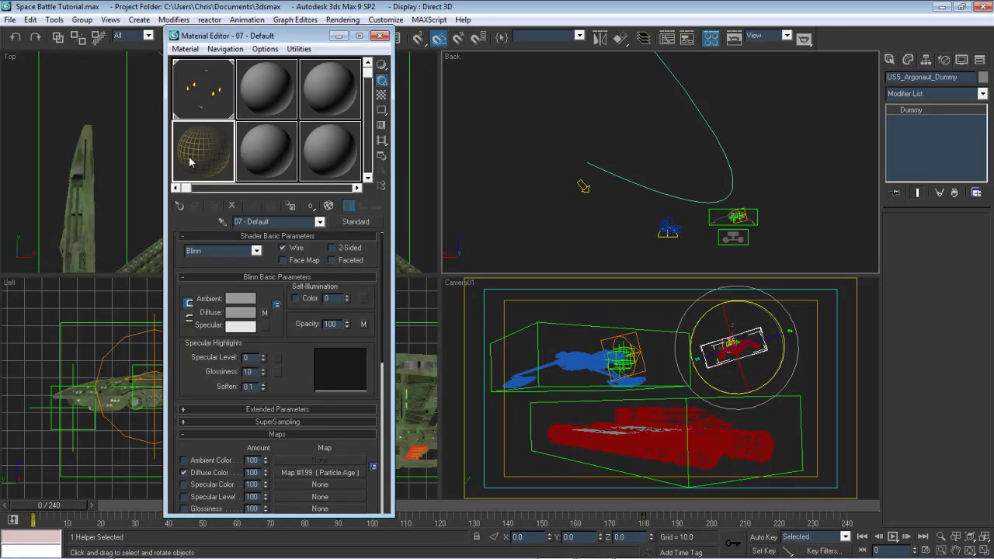
click(299, 248)
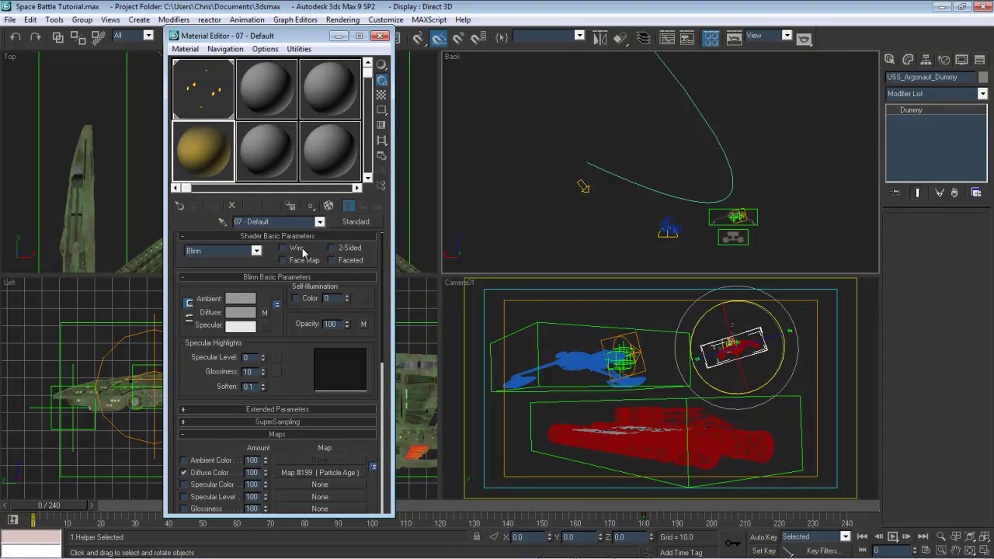
click(304, 260)
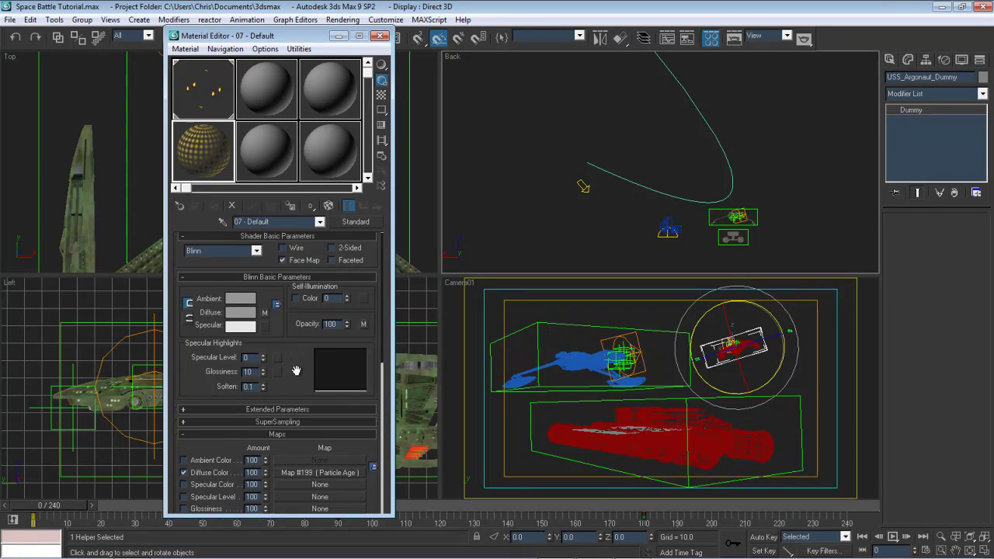
Assign a Noise map to the Map slot of the opacity mask and set its noise type to Fractal
drag(297, 372, 298, 288)
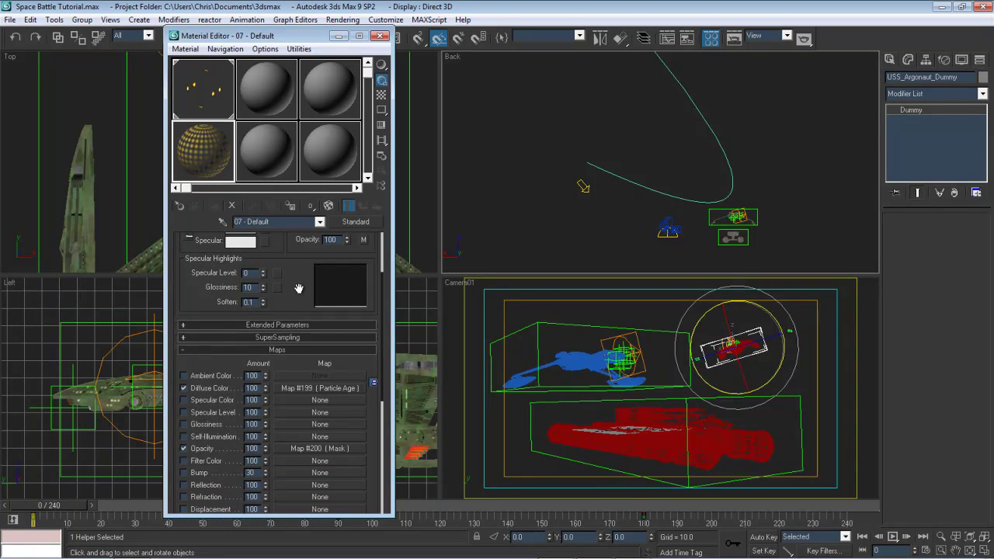
click(329, 450)
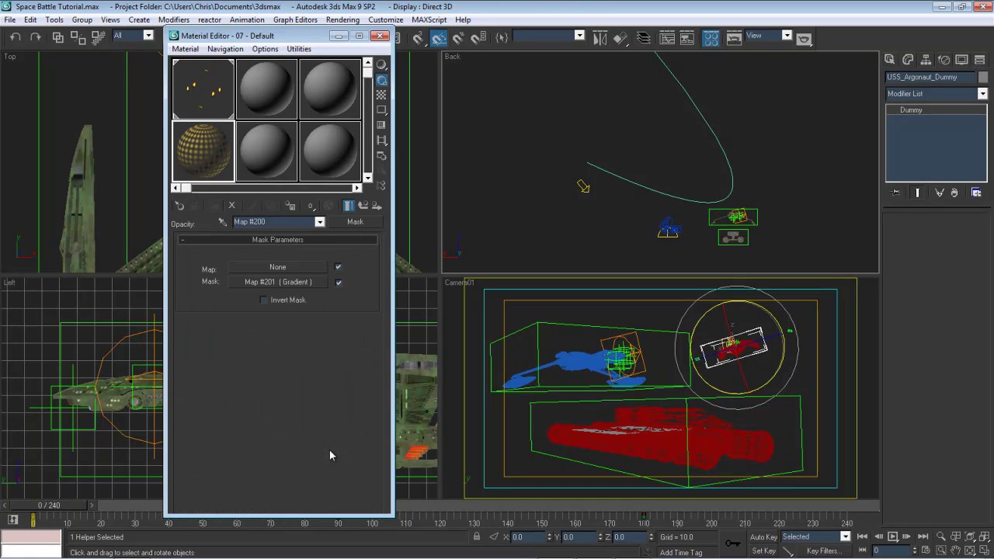
click(265, 267)
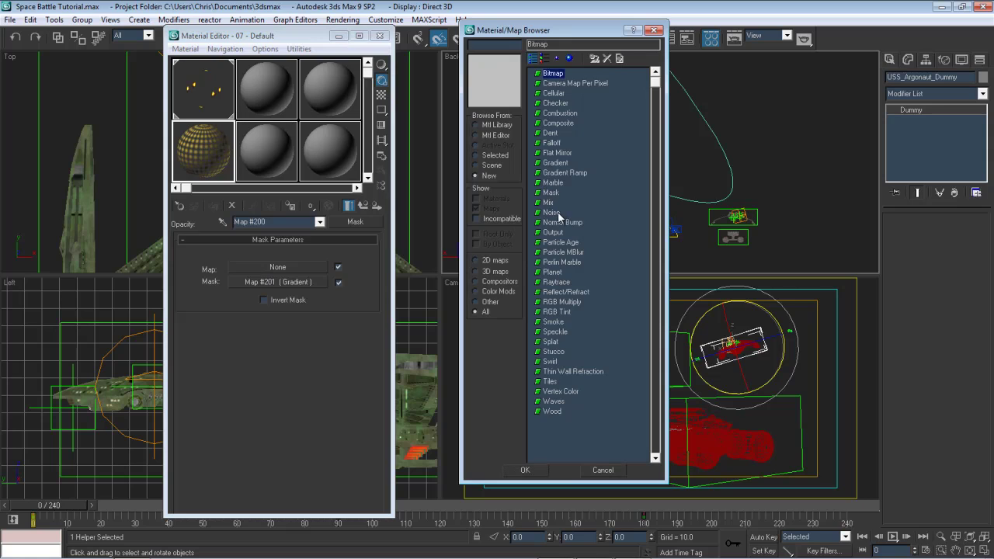
double_click(553, 212)
click(304, 365)
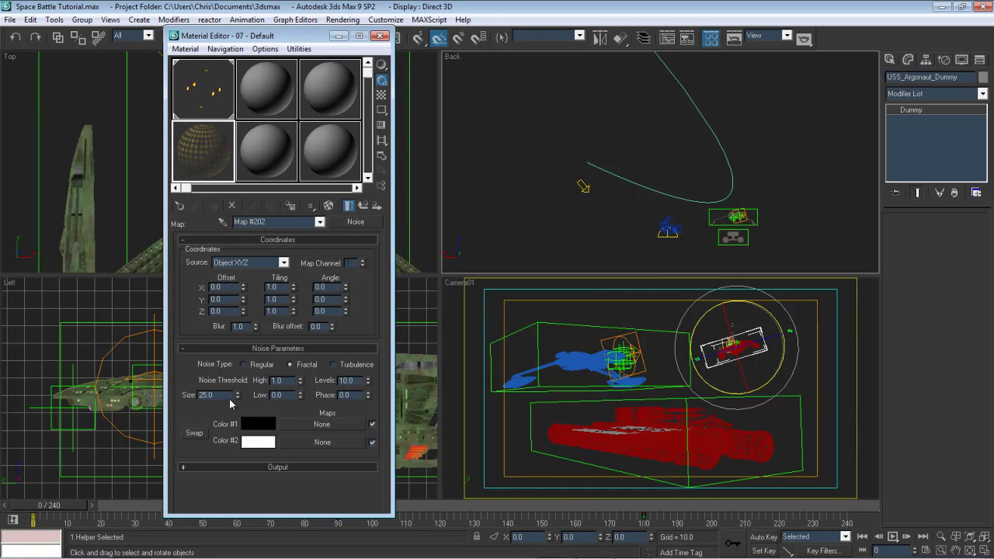
Set the Noise map's size to 10 and return to the parent material
double_click(216, 396)
text(10)
key(Return)
click(363, 206)
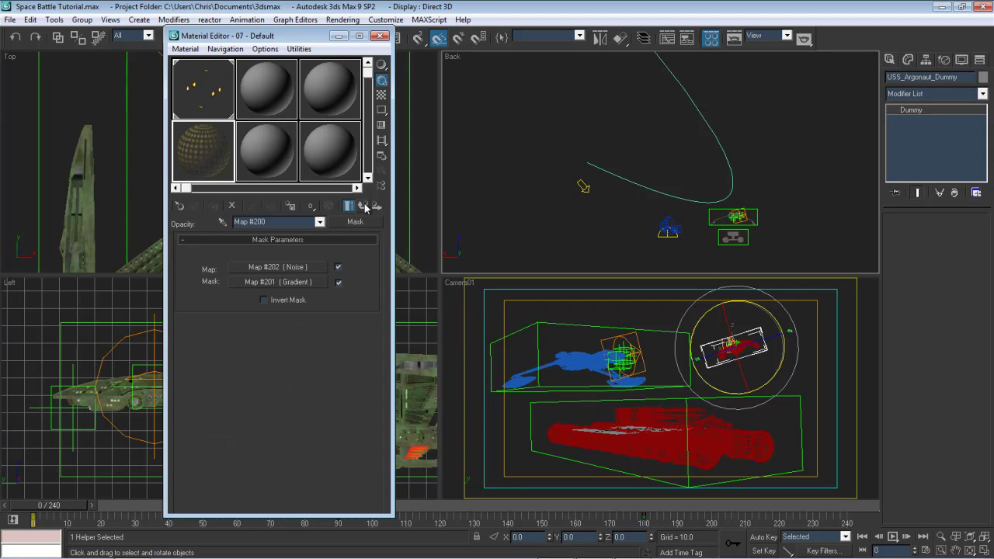
click(363, 205)
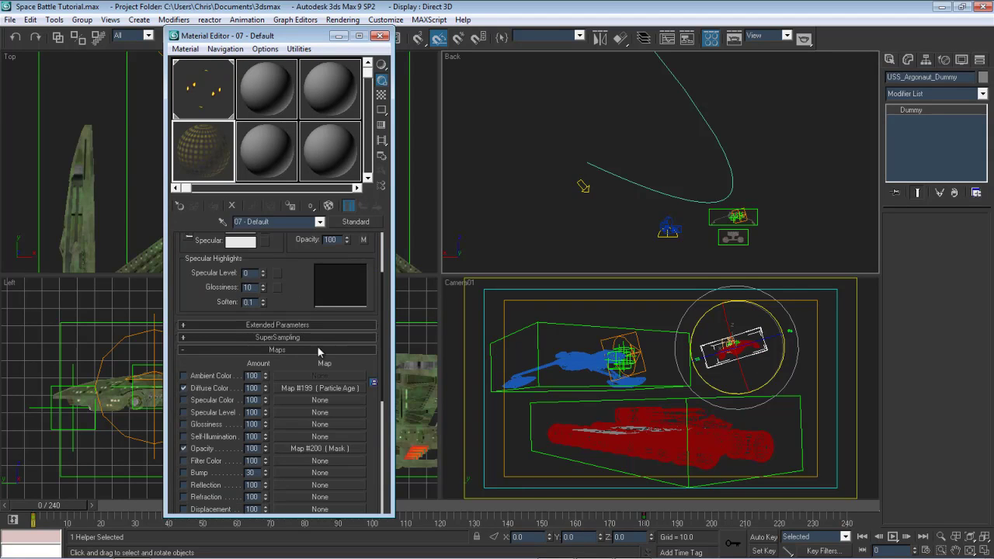
click(311, 450)
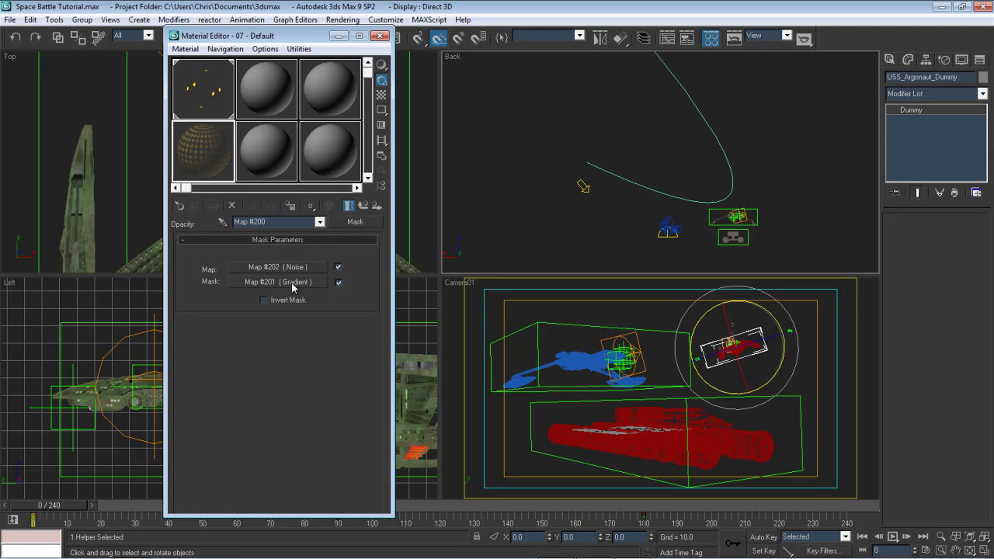
click(364, 206)
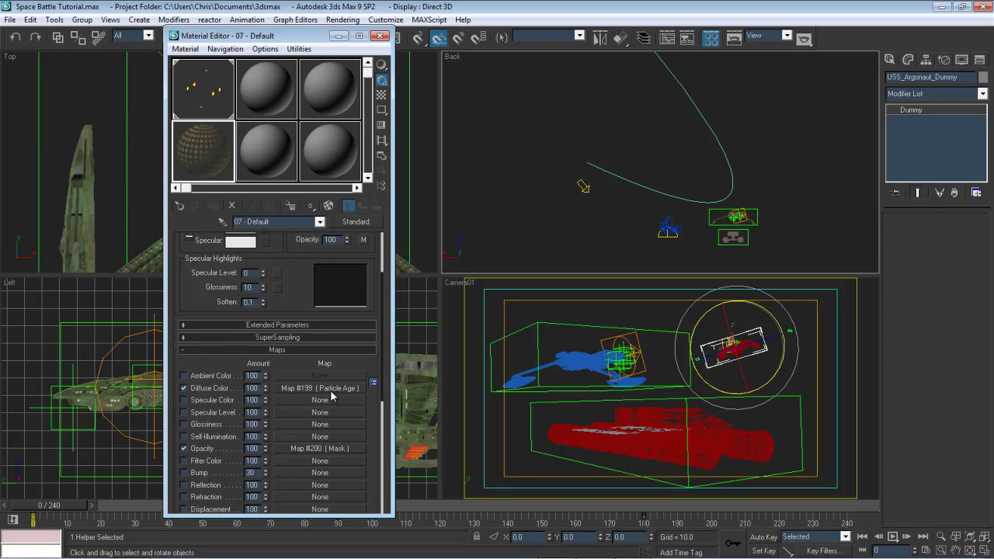
Copy the Particle Age map from Diffuse Color to Self-Illumination and enable the Self-Illumination Color option
drag(330, 389, 319, 448)
click(251, 311)
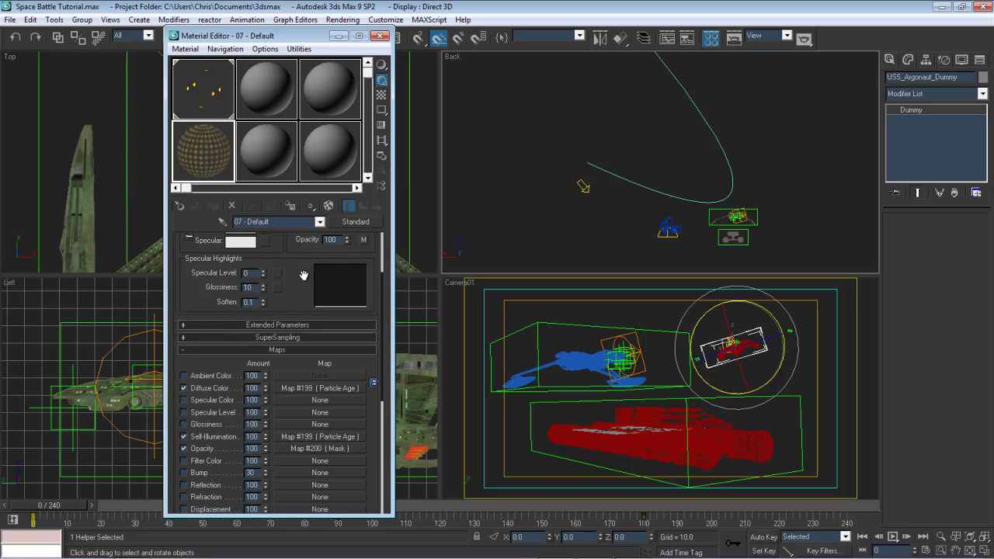
scroll(294, 334, up, 3)
click(313, 300)
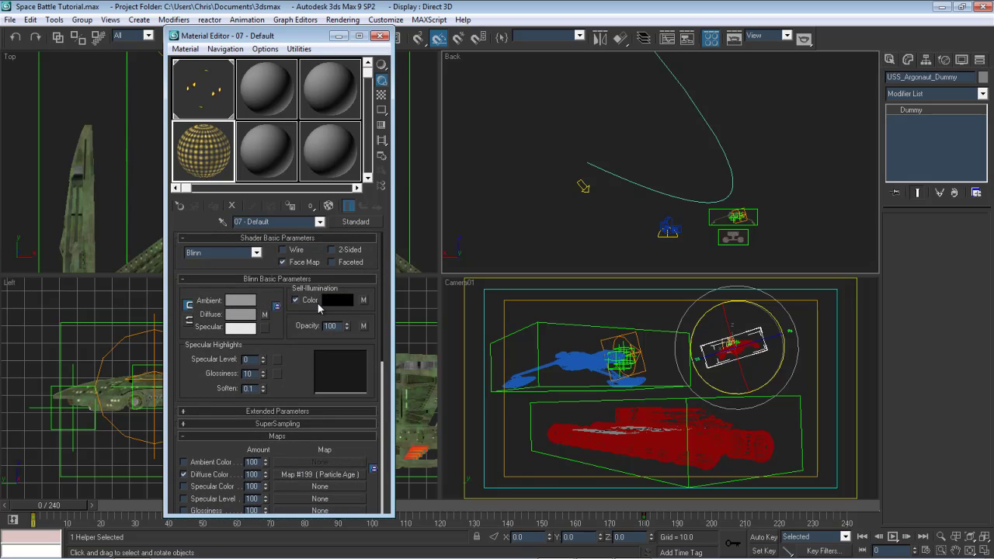
Go to frame 184, assign the fire material to the D5_Tanker_Fire emitter, and render the camera view
drag(73, 505, 670, 503)
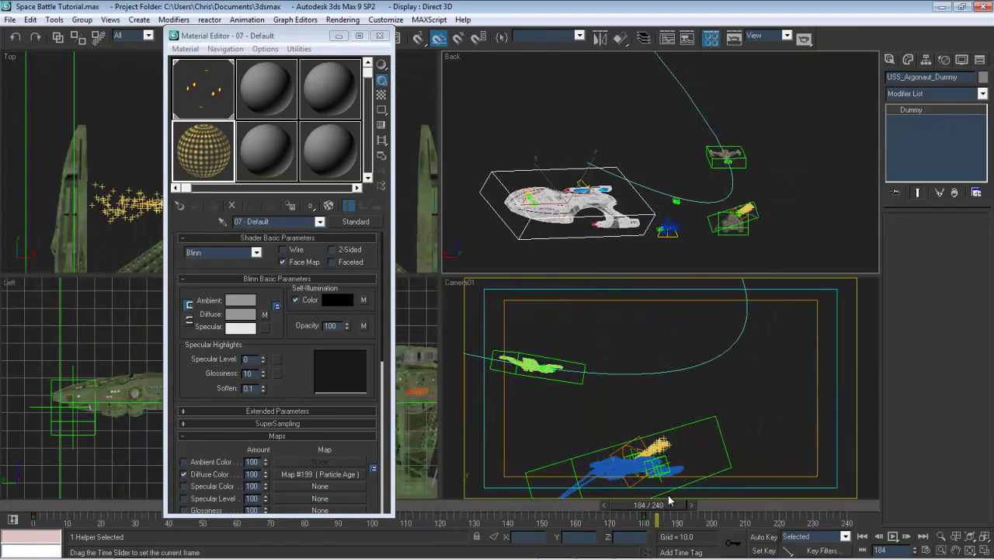
key(e)
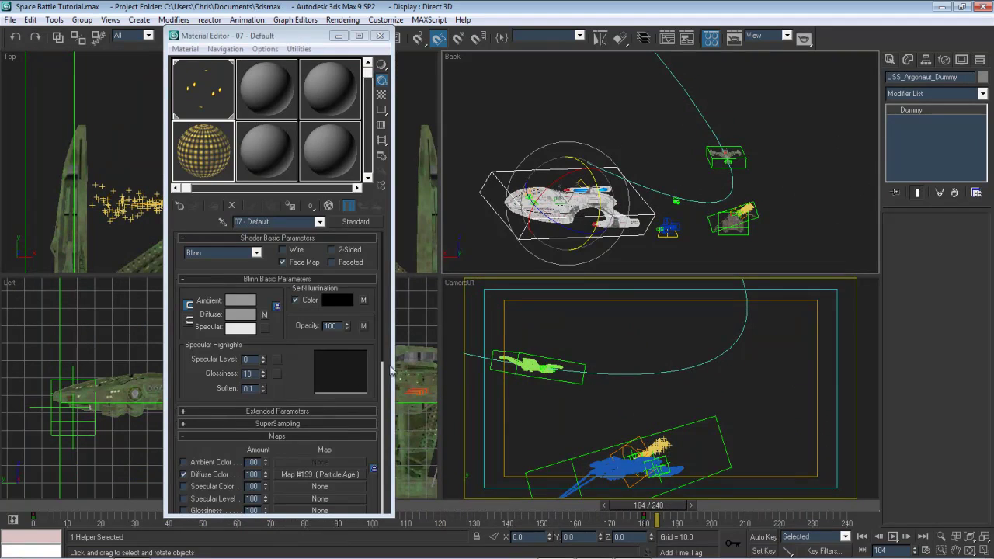
click(661, 444)
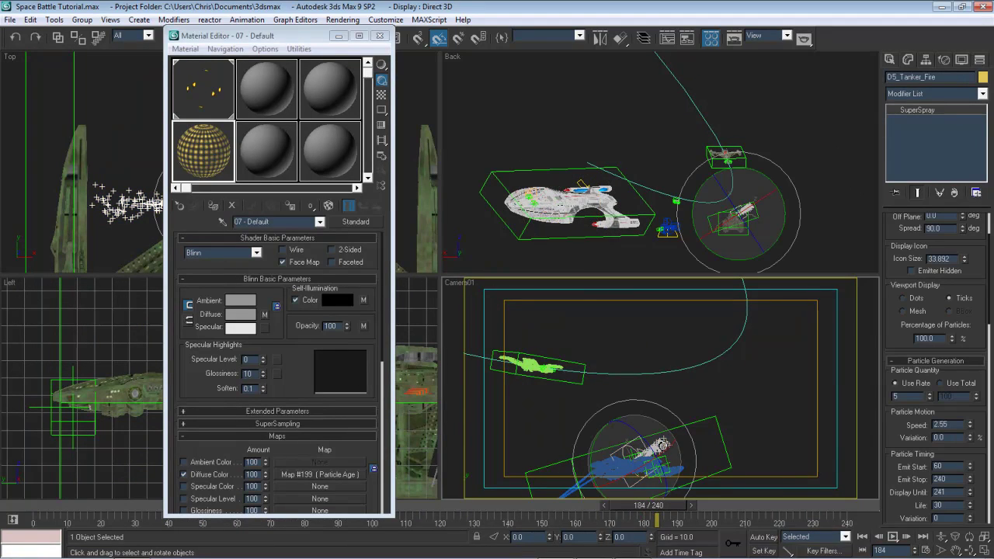
click(214, 207)
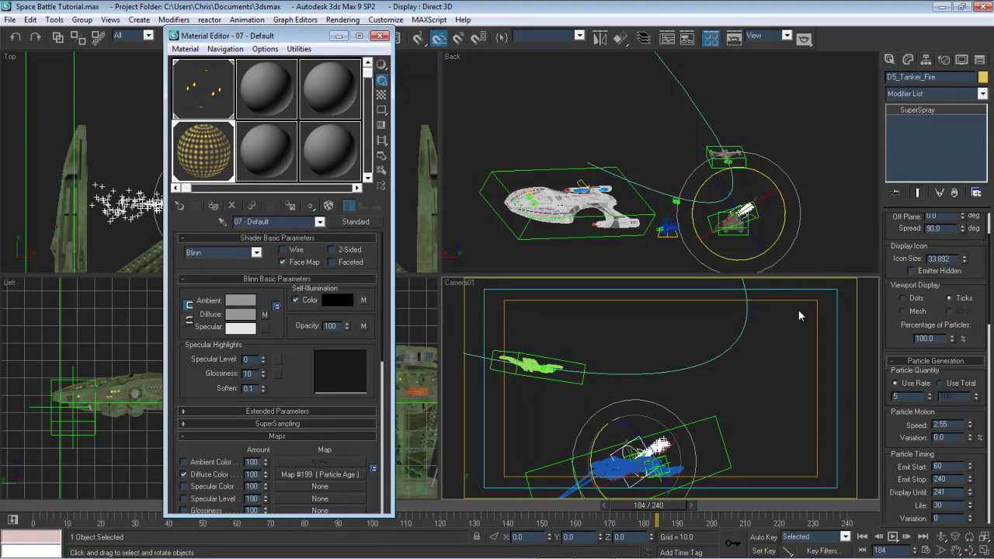
key(shift+q)
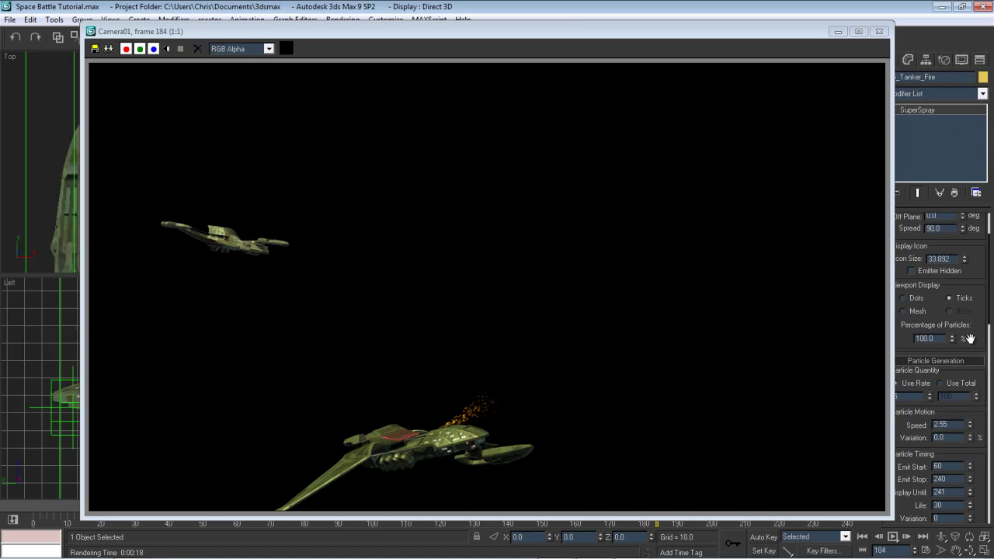
Set the D5_Tanker_Fire particle size to 10 and re-render the camera view, stopping once the fire is drawn
drag(921, 298, 972, 165)
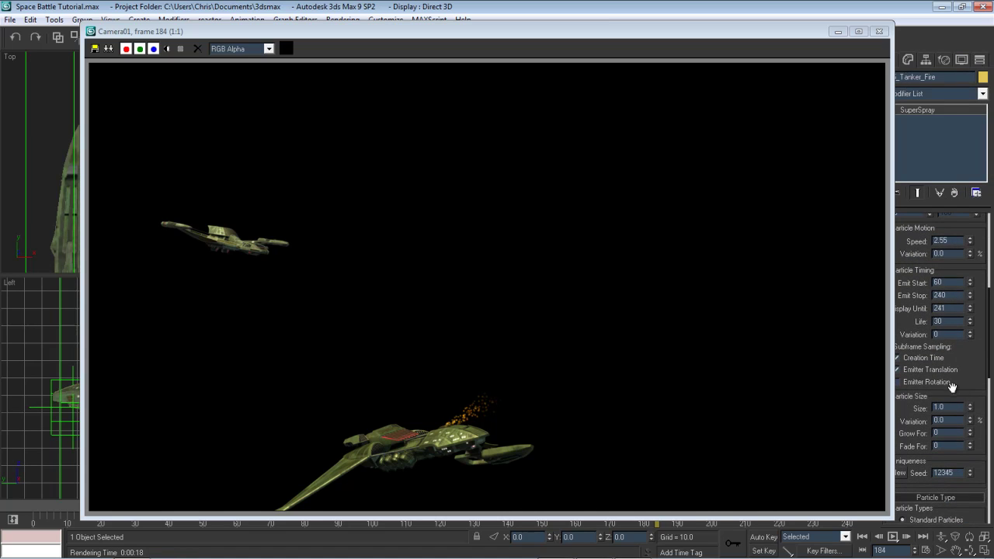
double_click(949, 405)
text(10)
key(Return)
key(F9)
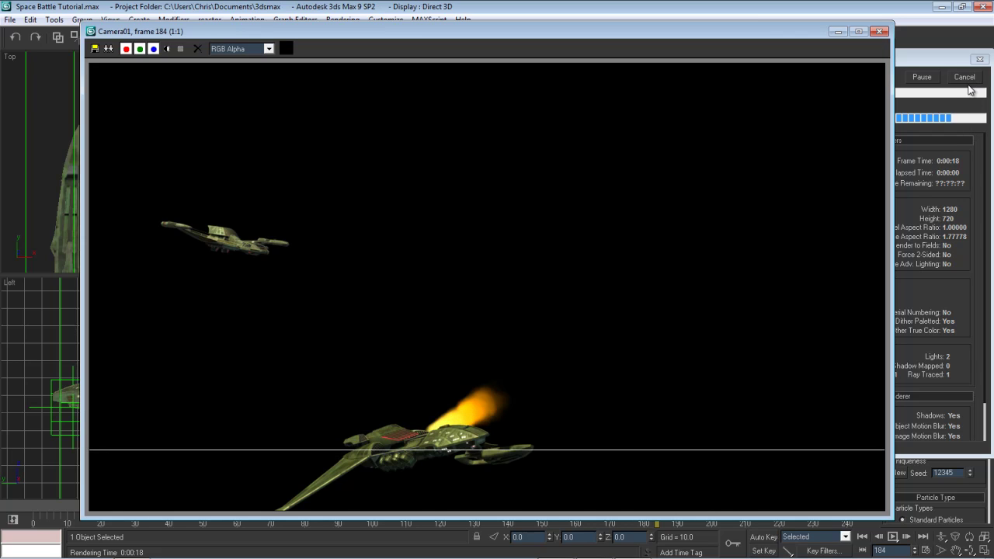
click(969, 89)
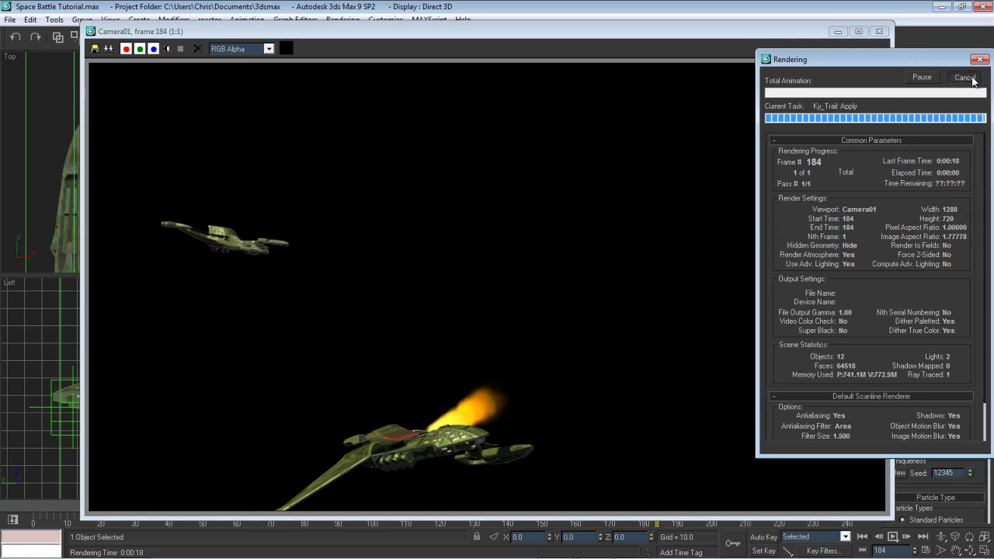
Close the rendered frame, reopen the opacity mask's Noise map, and set its size to 50
key(m)
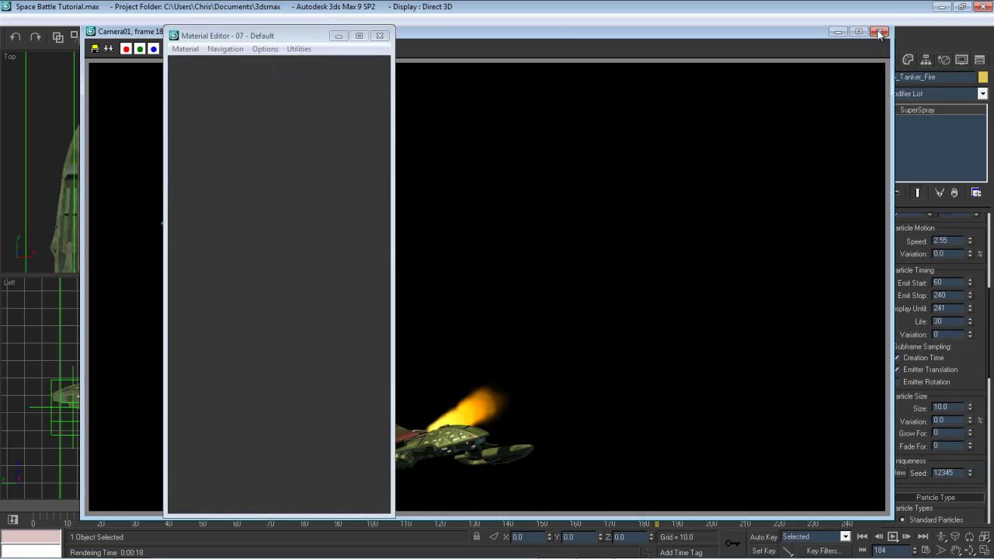
click(880, 34)
scroll(284, 373, down, 5)
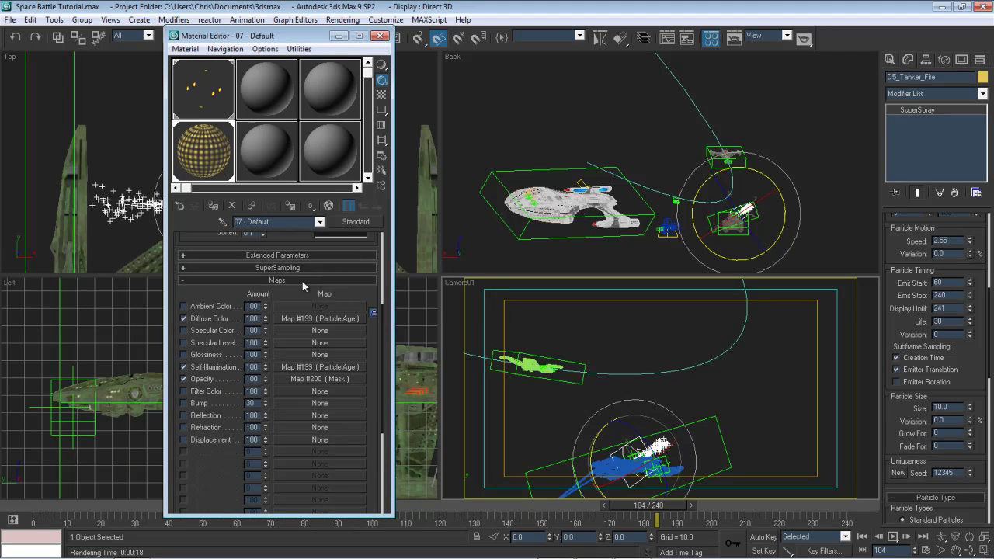
click(311, 372)
click(288, 267)
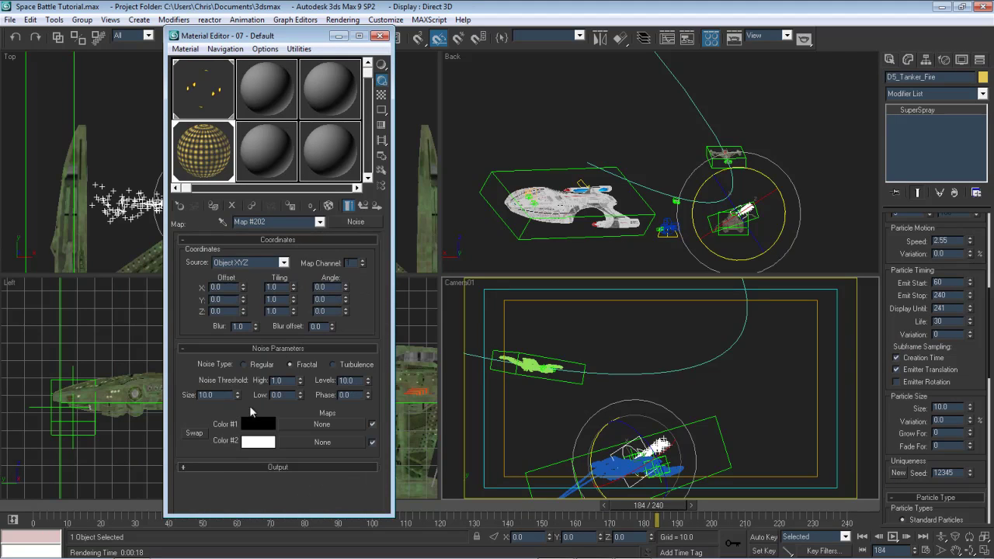
double_click(215, 392)
text(50)
key(Return)
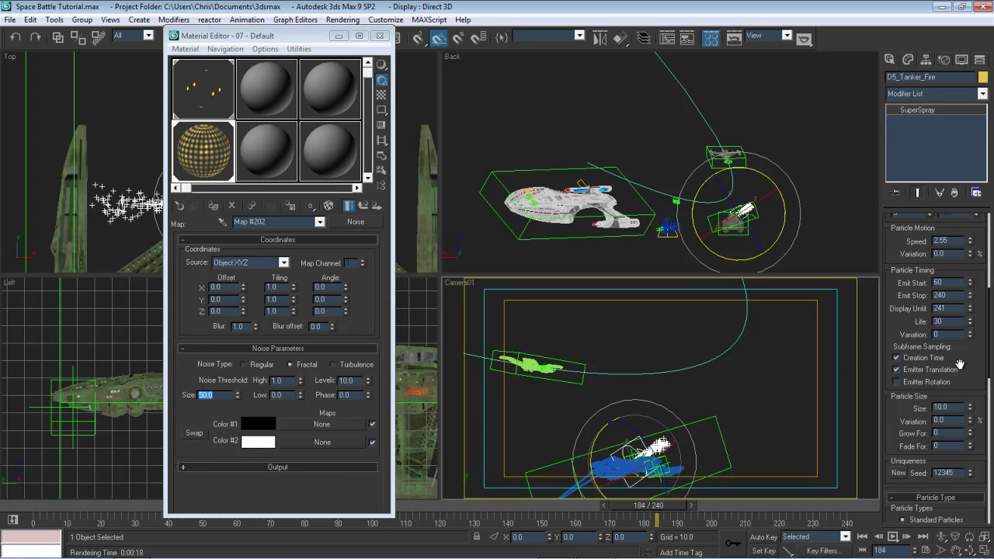
Test-render frame 184 to check the fire with the larger noise size, and cancel the render partway
key(F10)
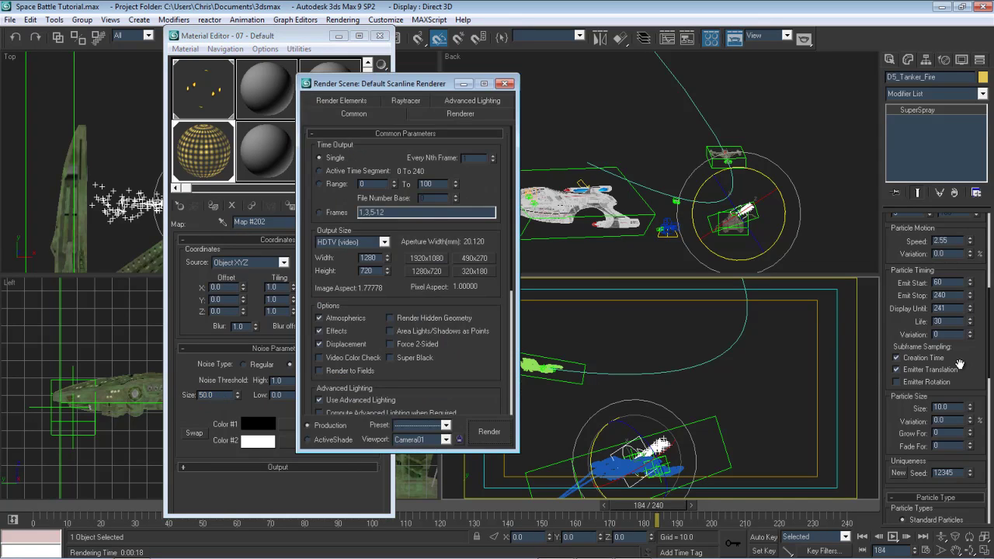
key(Return)
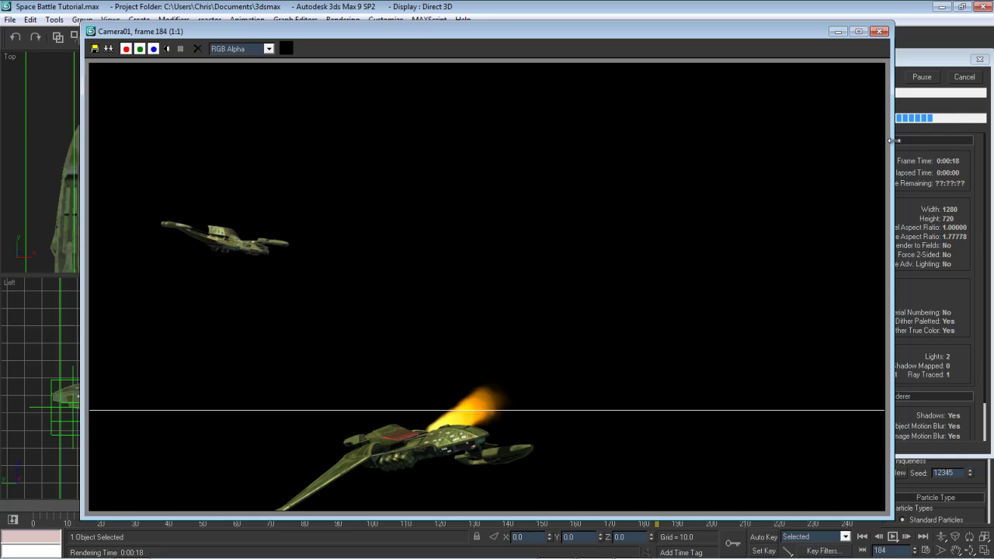
click(964, 77)
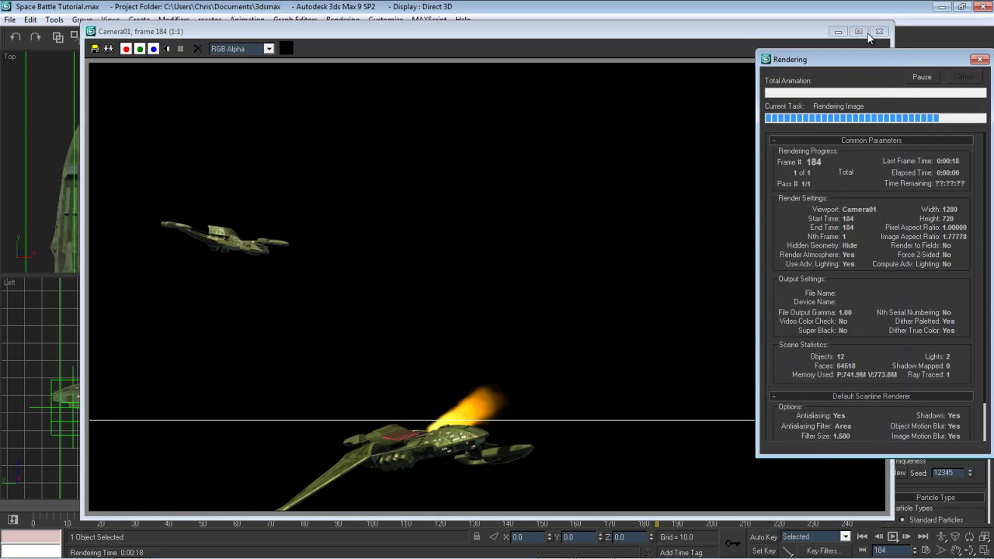
Set the Noise map's size to 125
double_click(203, 395)
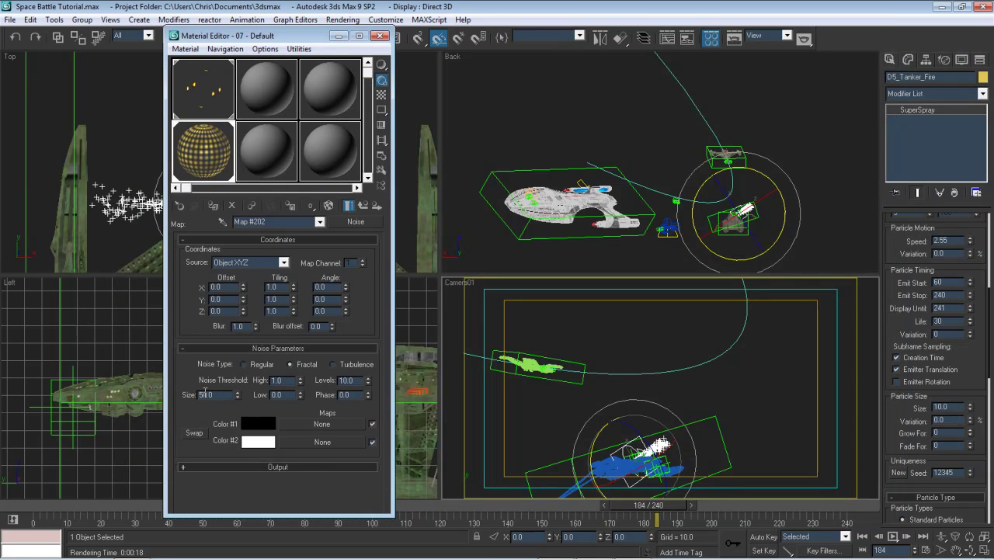
text(125)
key(Return)
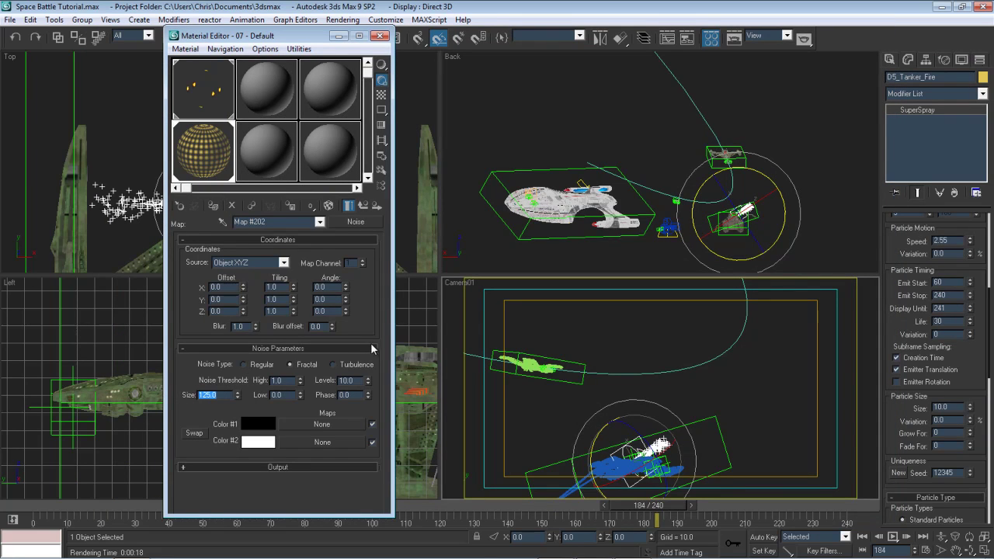
Set the Noise map's threshold to 0.25 for Low and 0.75 for High
drag(300, 398, 320, 343)
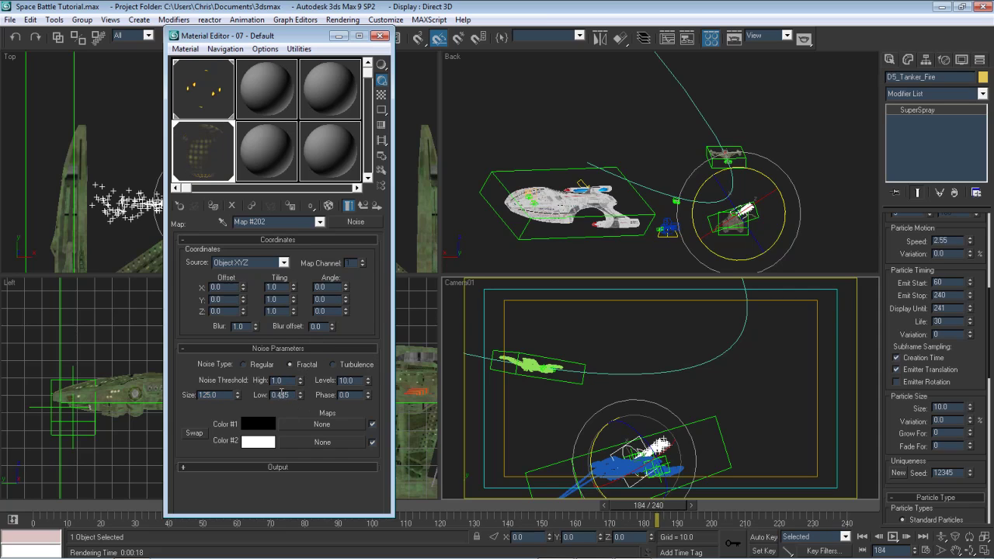
double_click(281, 394)
text(25)
key(Return)
click(283, 380)
key(BackSpace)
key(BackSpace)
key(BackSpace)
text(0.75)
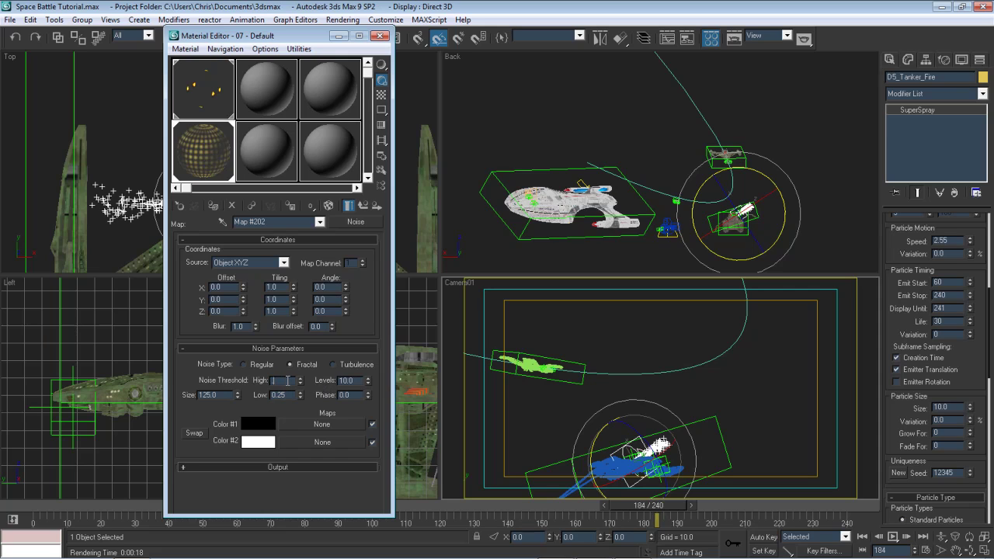
key(Return)
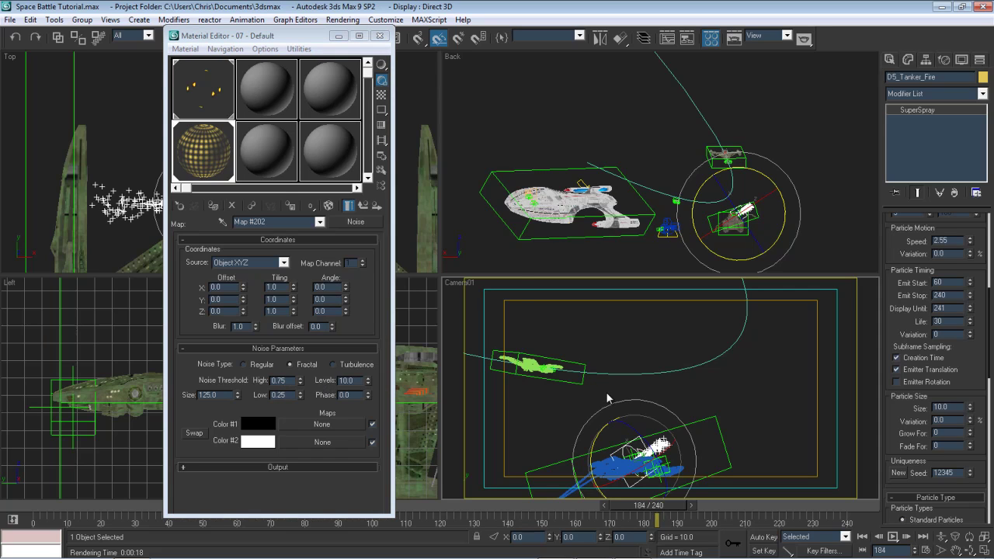
Test-render frame 184 to check the fire with the new noise thresholds, and cancel the render partway
key(F10)
key(Return)
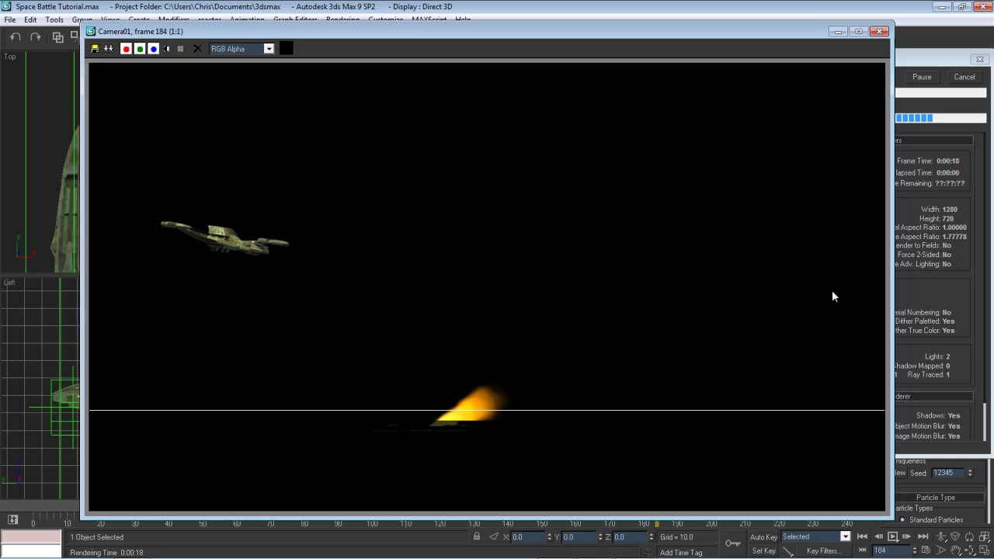
click(967, 76)
Set the D5_Tanker_Fire emitter's particle rate to 3 and render the camera view again
scroll(974, 269, up, 5)
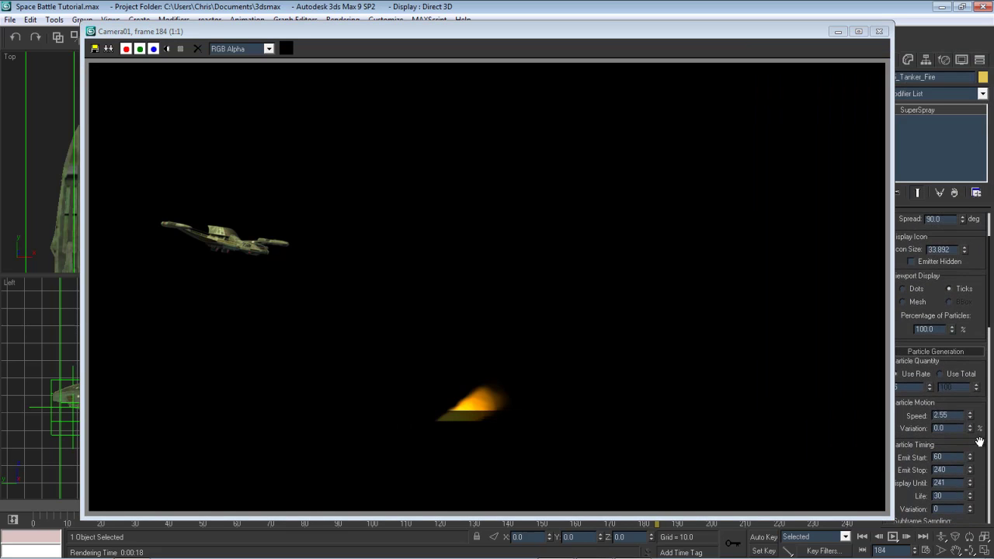
double_click(912, 386)
drag(786, 31, 456, 181)
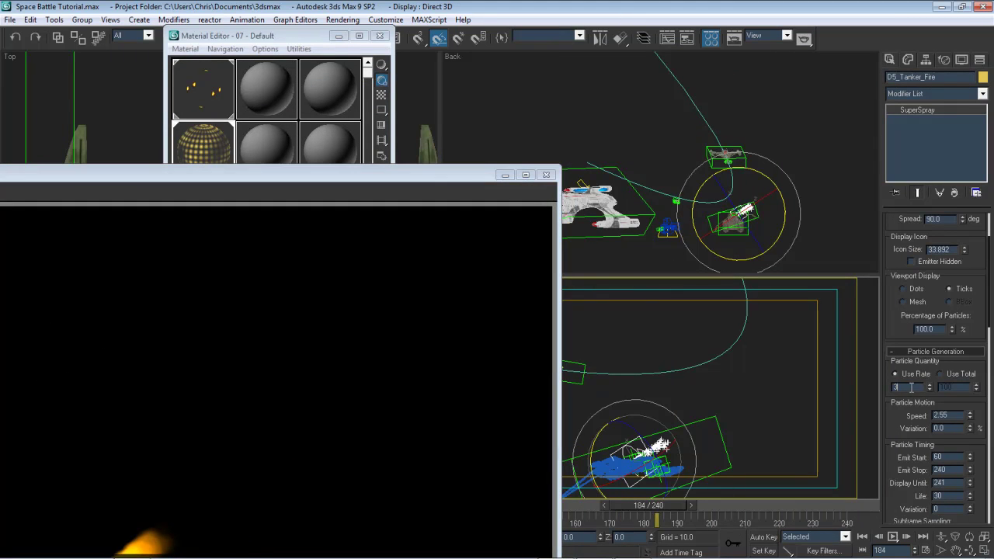
key(shift+q)
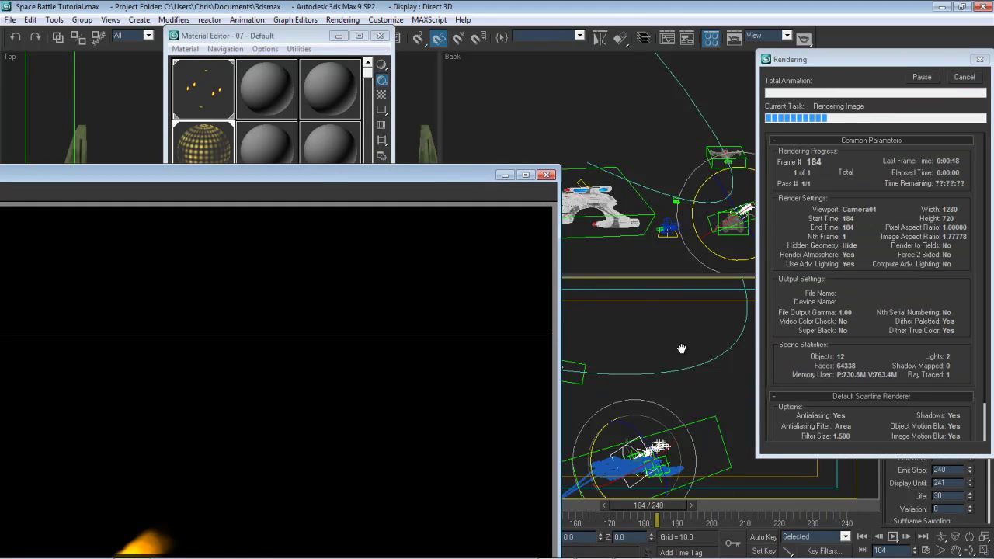
drag(388, 178, 705, 47)
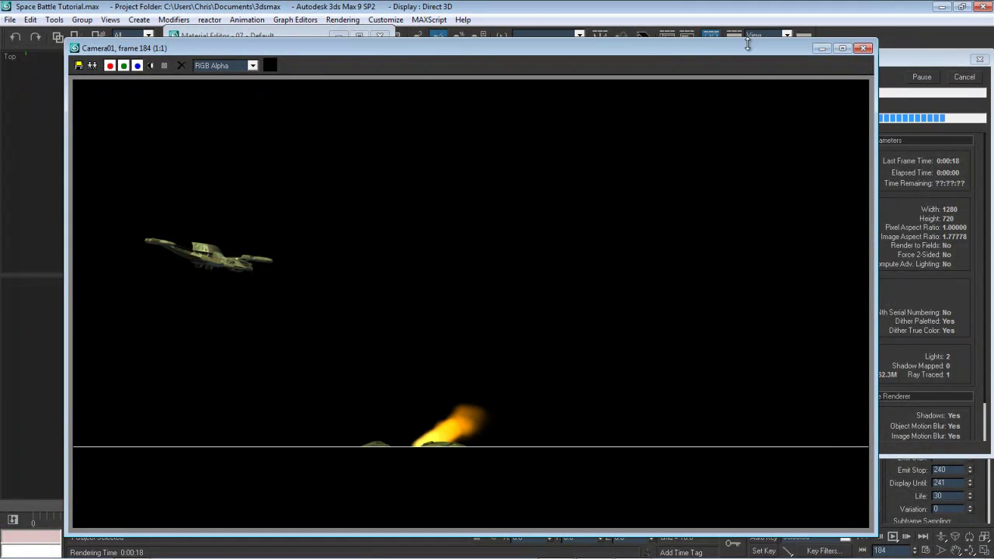
Set the Noise map's size to 250 and test-render frame 184 to check the fire
drag(747, 49, 752, 11)
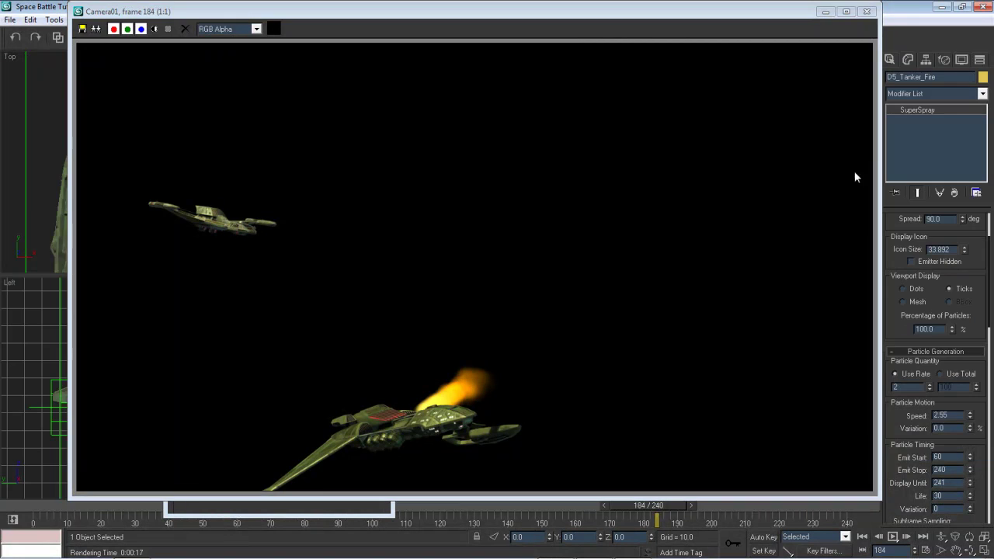
click(344, 506)
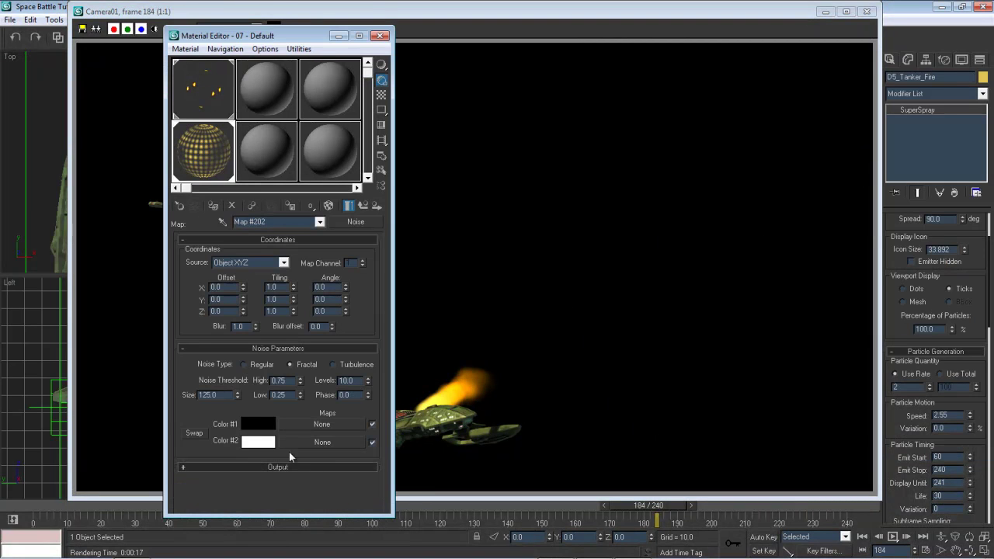
double_click(214, 395)
text(250)
key(Return)
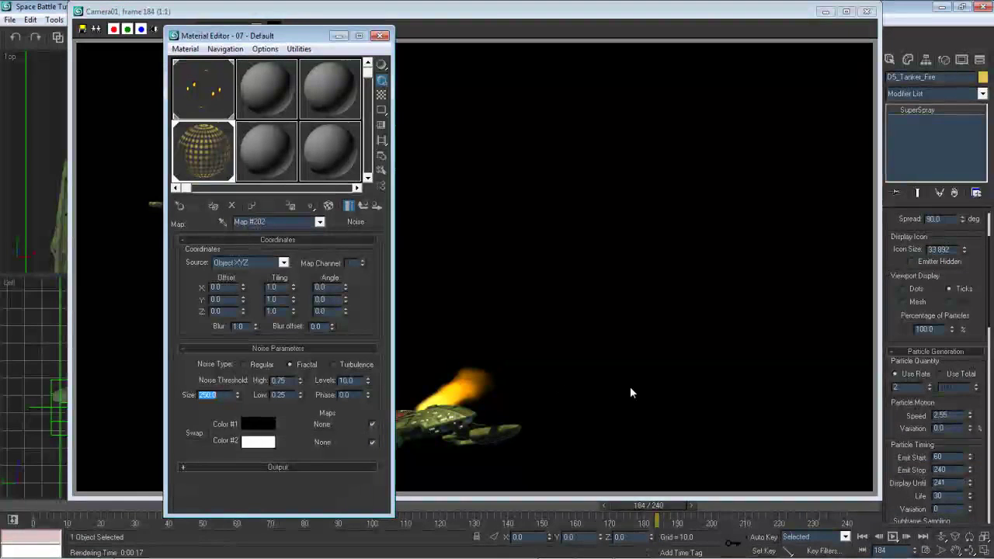
key(shift+q)
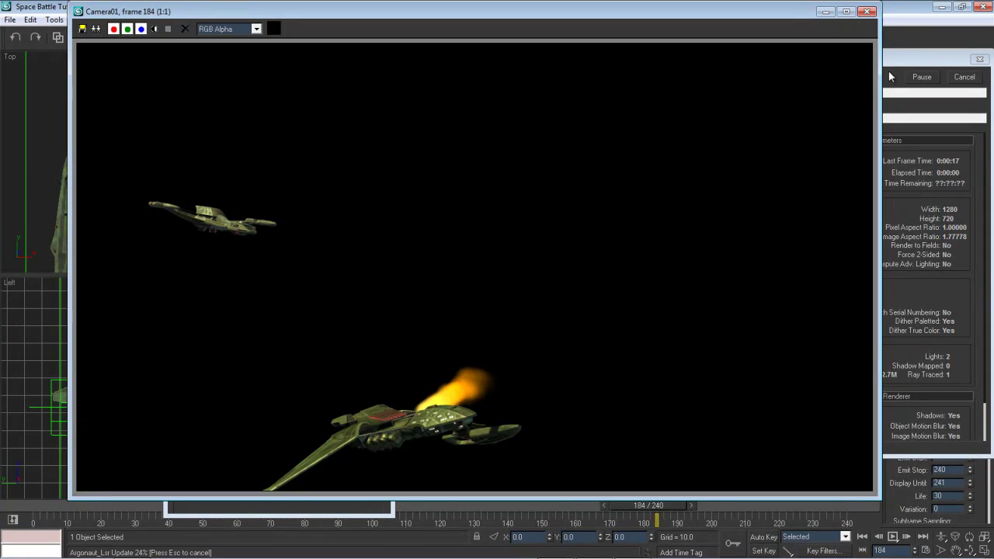
click(868, 11)
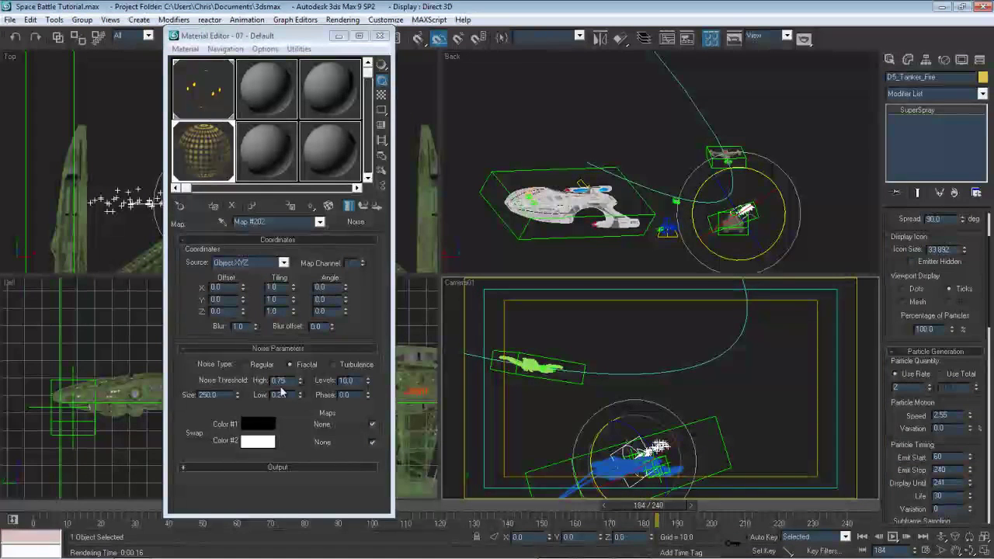
Set the Noise map's size to 1250, test-render frame 184 again, and close the render window
double_click(224, 394)
text(1250)
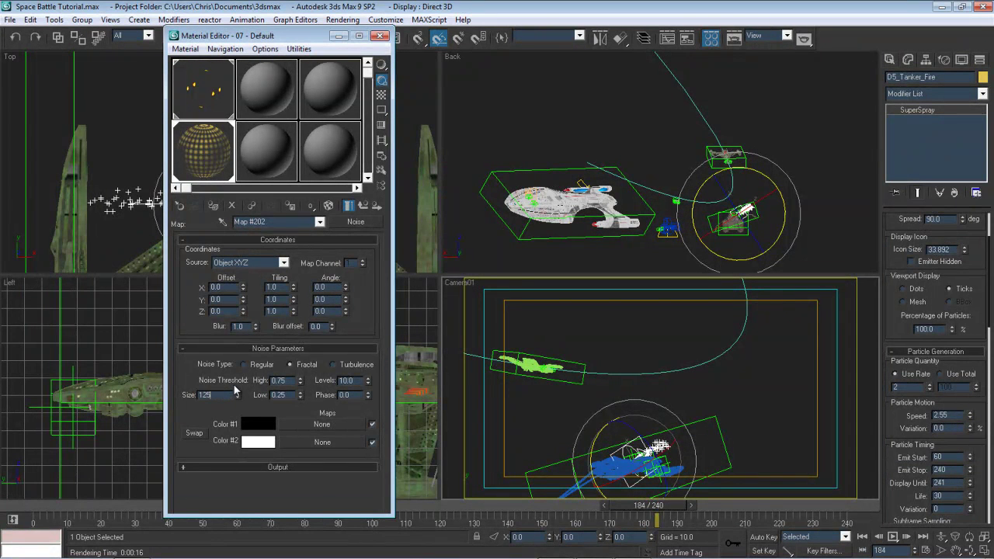
key(Return)
key(shift+q)
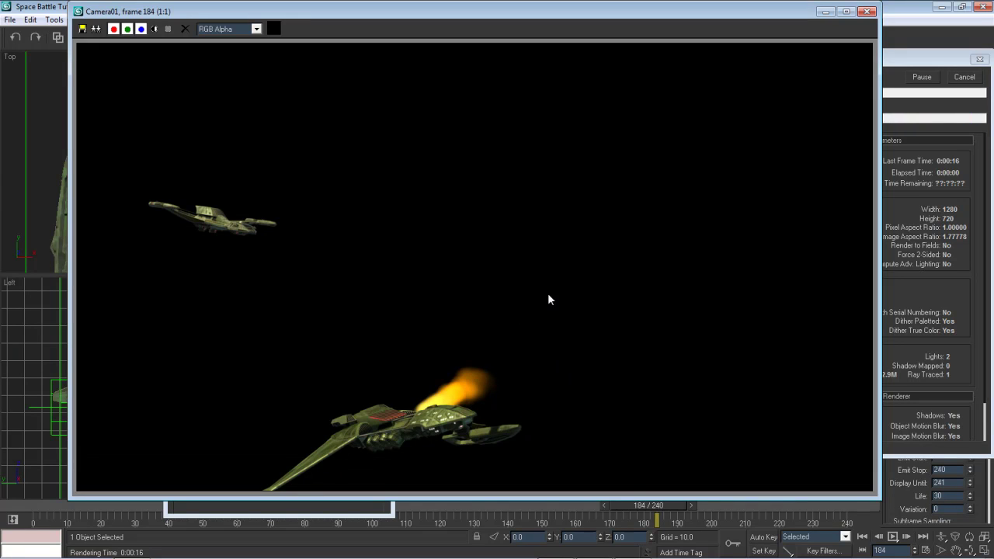
click(965, 77)
click(868, 11)
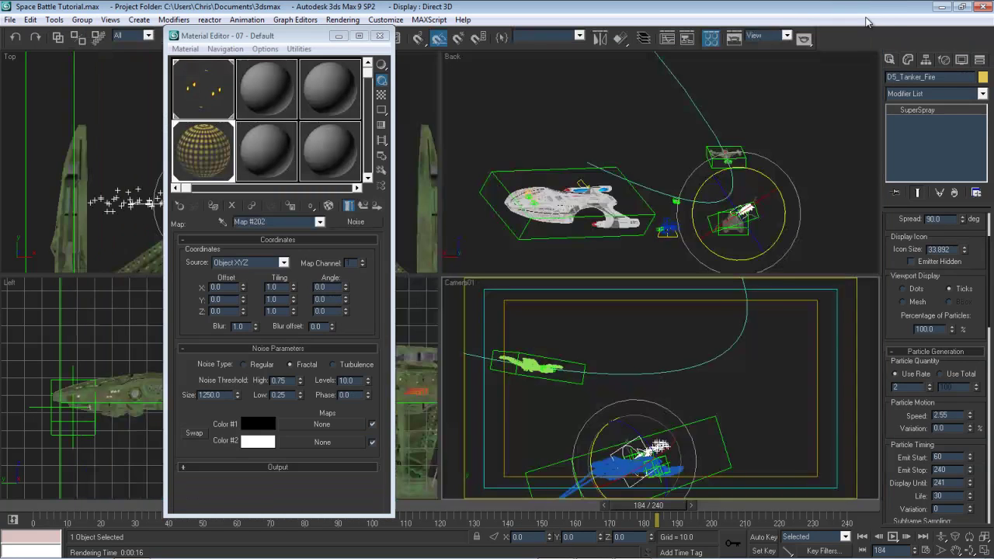
Go to frame 90 on the timeline and minimize the Material Editor
drag(15, 517, 473, 558)
drag(518, 505, 475, 505)
mouse_move(466, 558)
mouse_down()
mouse_move(389, 558)
mouse_move(329, 542)
mouse_move(326, 531)
mouse_up()
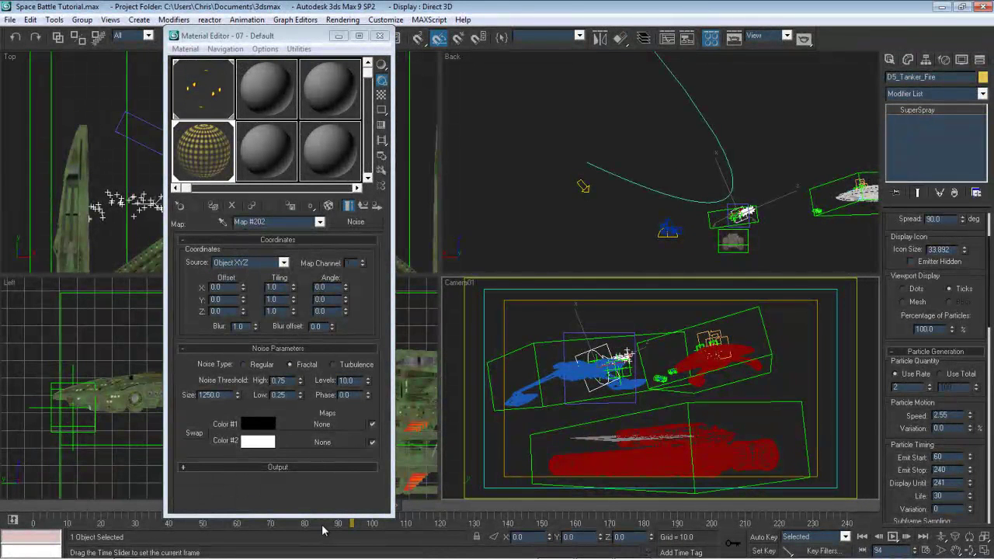
key(e)
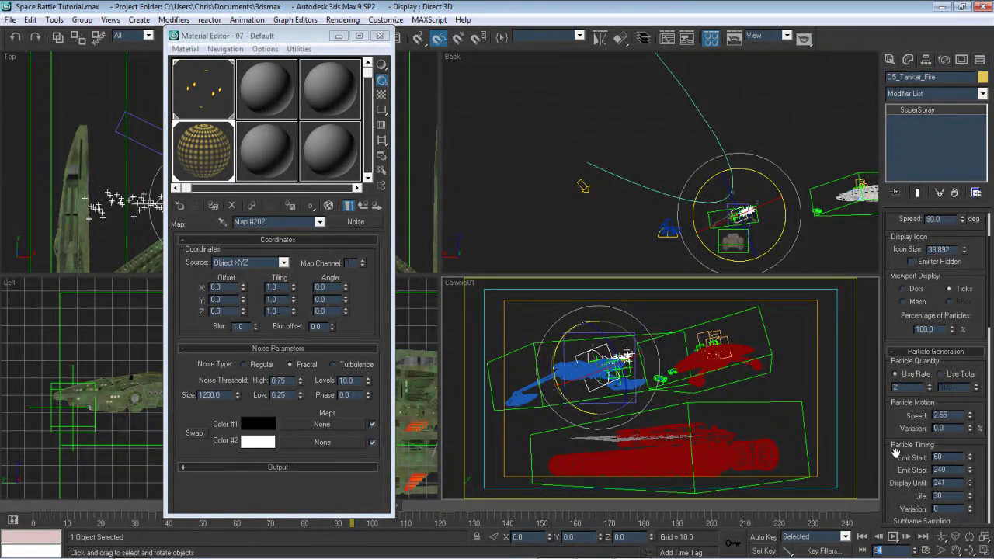
text(90)
key(Return)
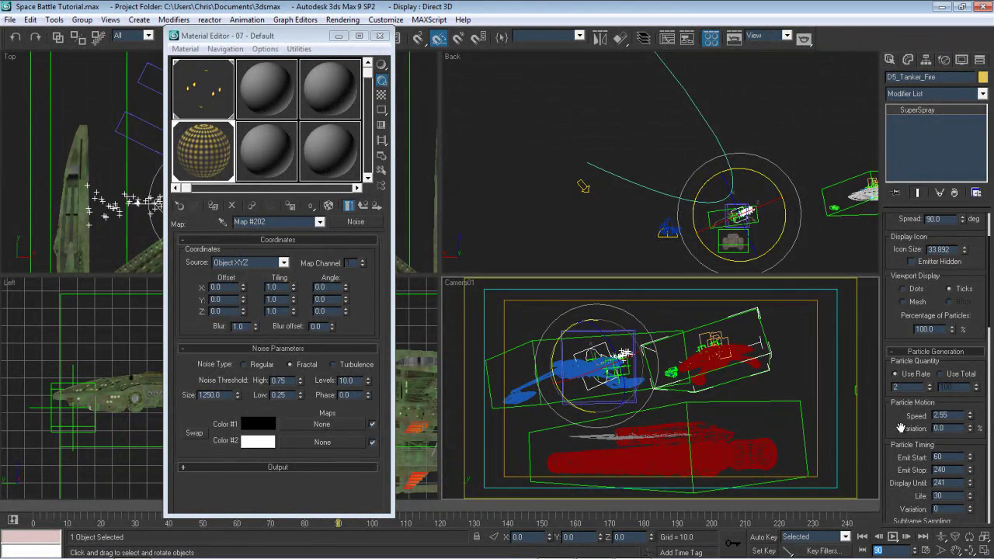
click(339, 35)
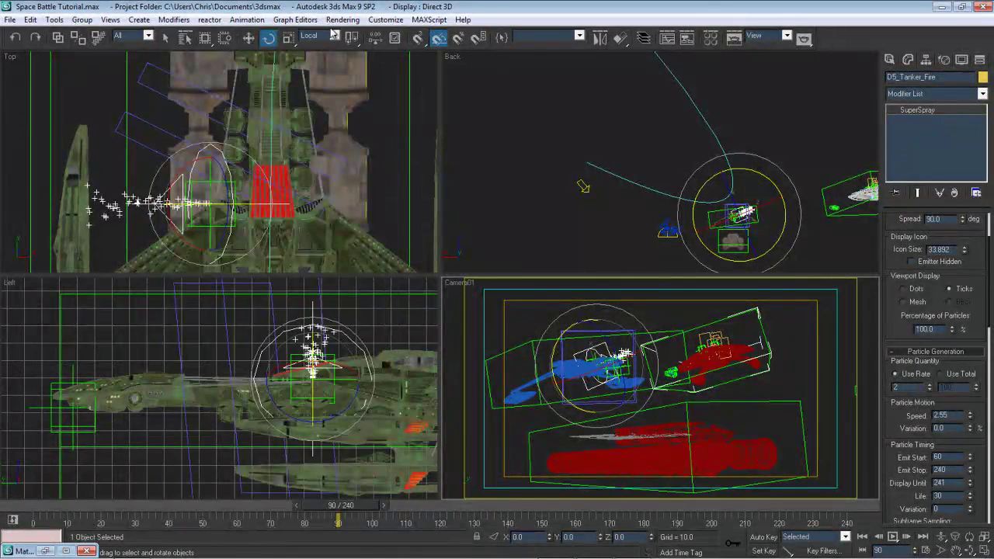
Turn on Auto Key, choose the default tangent type for new keys, and move USS_Argonaut_Dummy slightly upward at frame 90
click(750, 312)
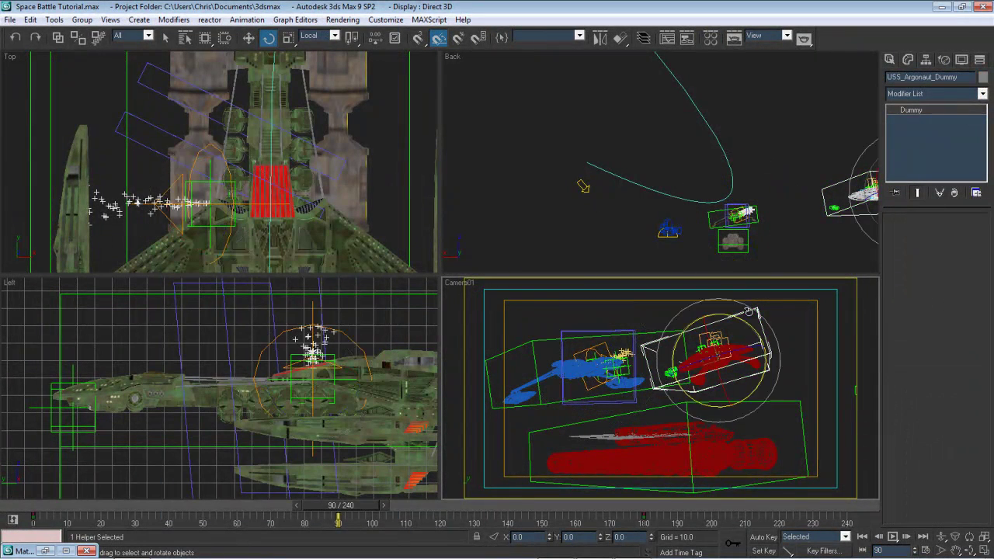
click(777, 539)
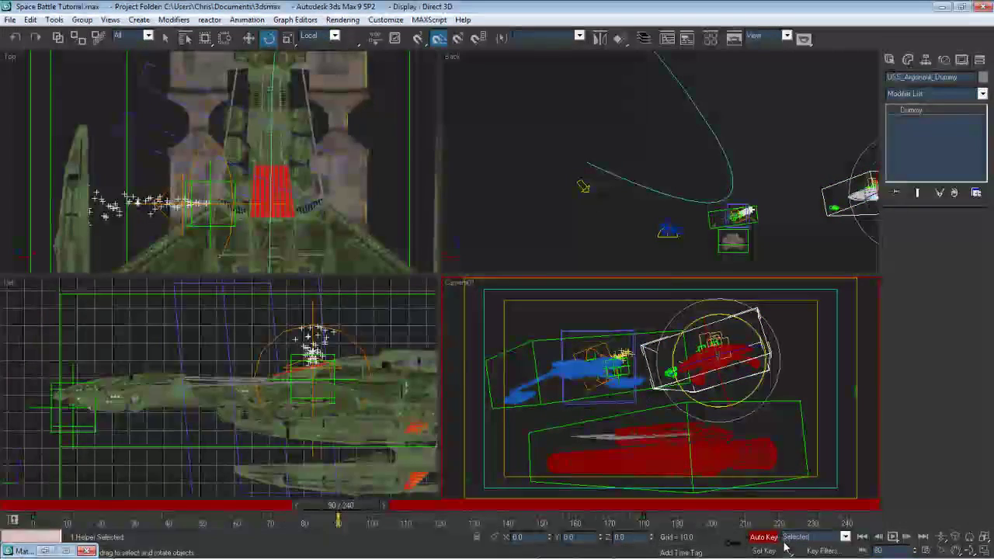
drag(785, 548, 786, 457)
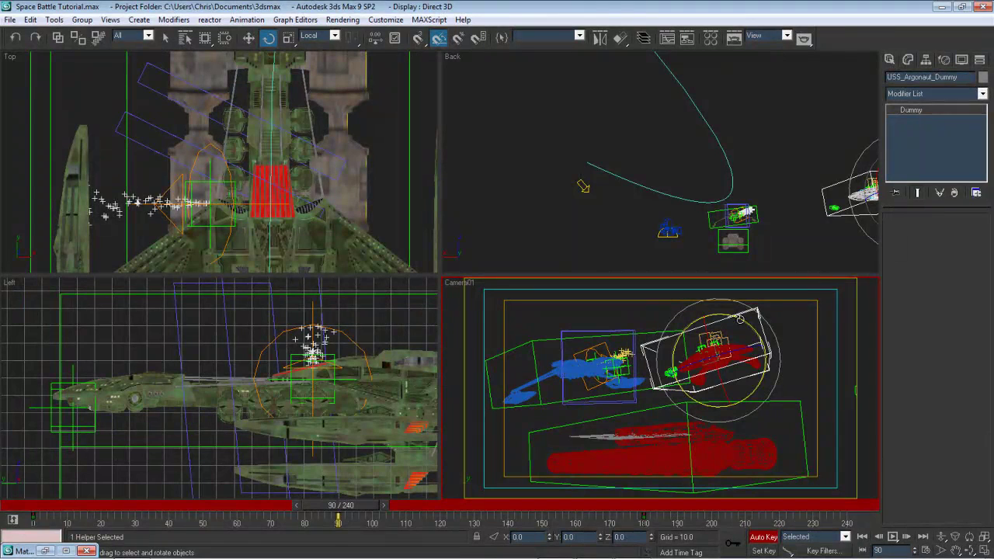
click(250, 37)
drag(709, 317, 703, 311)
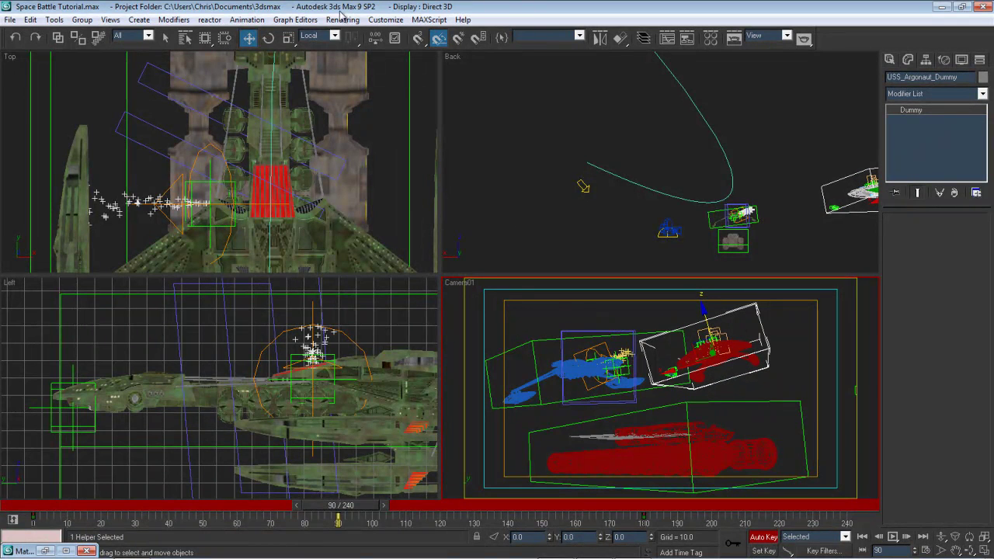
At frame 125, change the default tangent type for new keys and rotate USS_Argonaut_Dummy -15 degrees about its local Y axis
drag(318, 509, 474, 519)
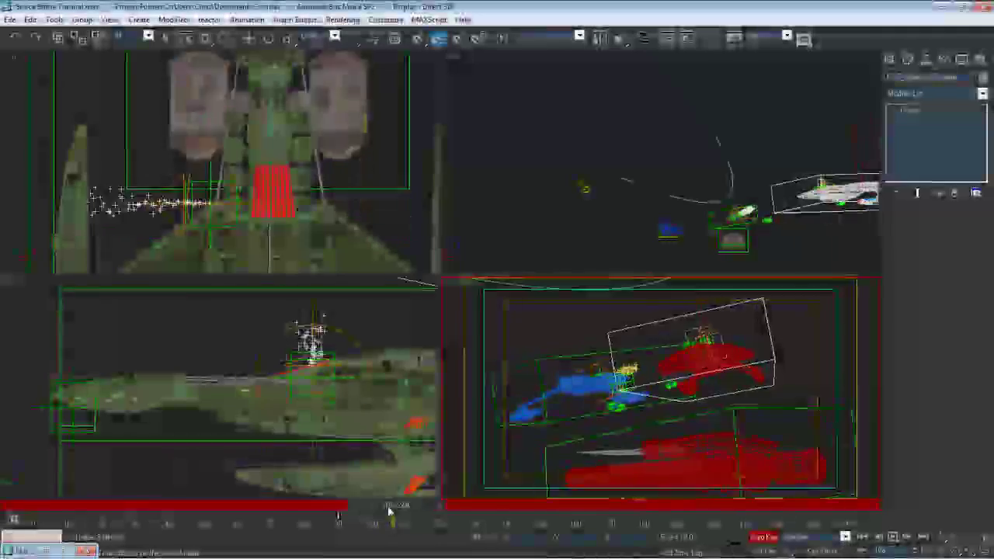
drag(473, 516, 446, 514)
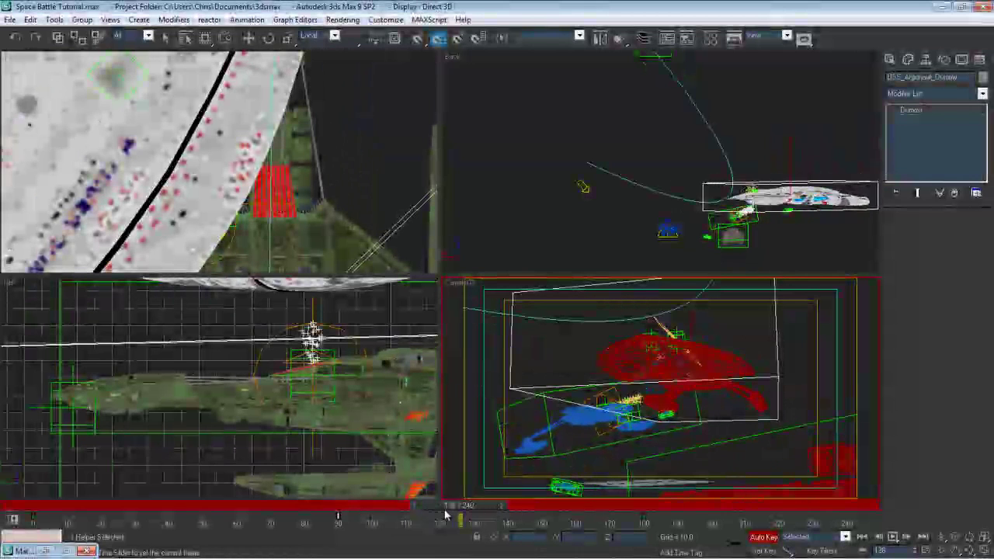
drag(445, 515, 435, 515)
key(w)
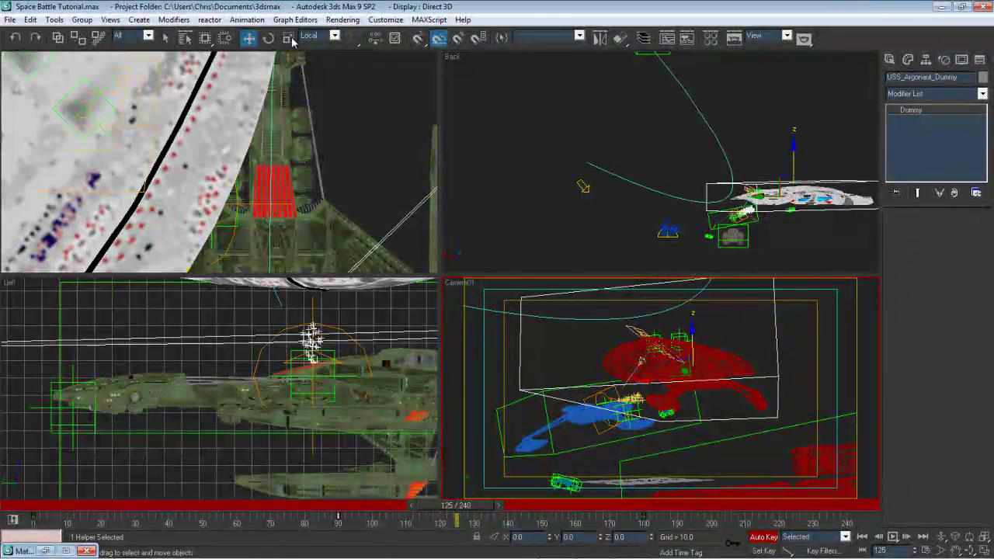
click(270, 42)
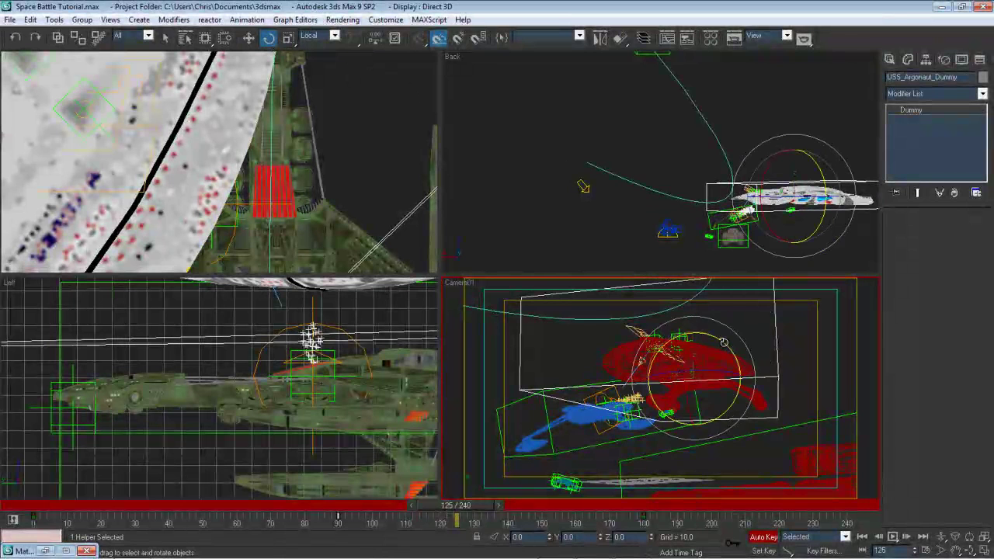
drag(723, 342, 643, 517)
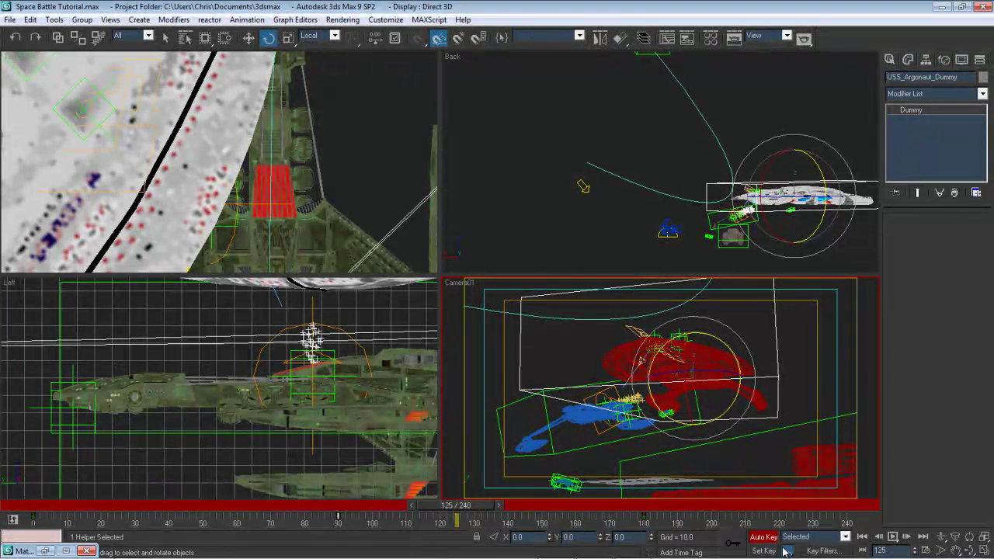
click(784, 552)
click(788, 526)
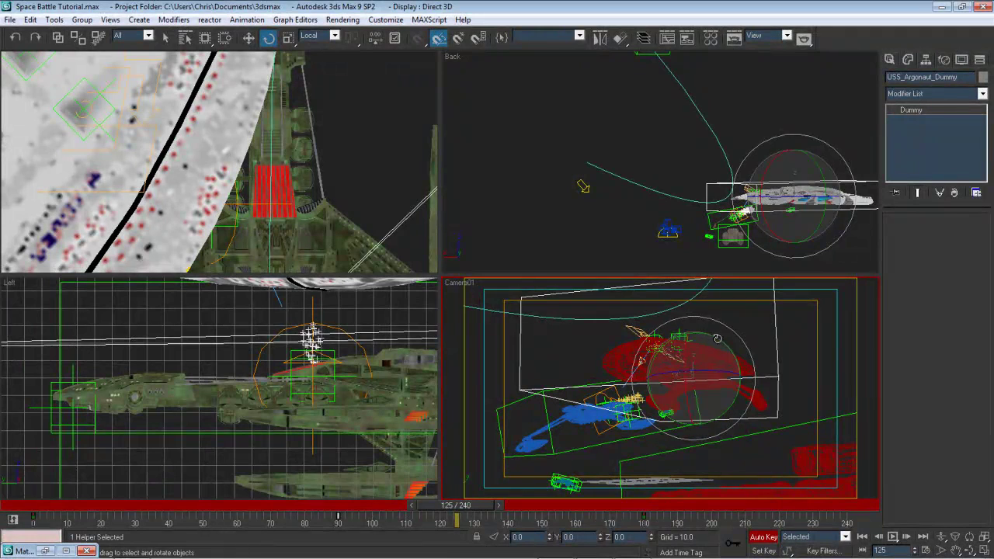
drag(725, 336, 730, 336)
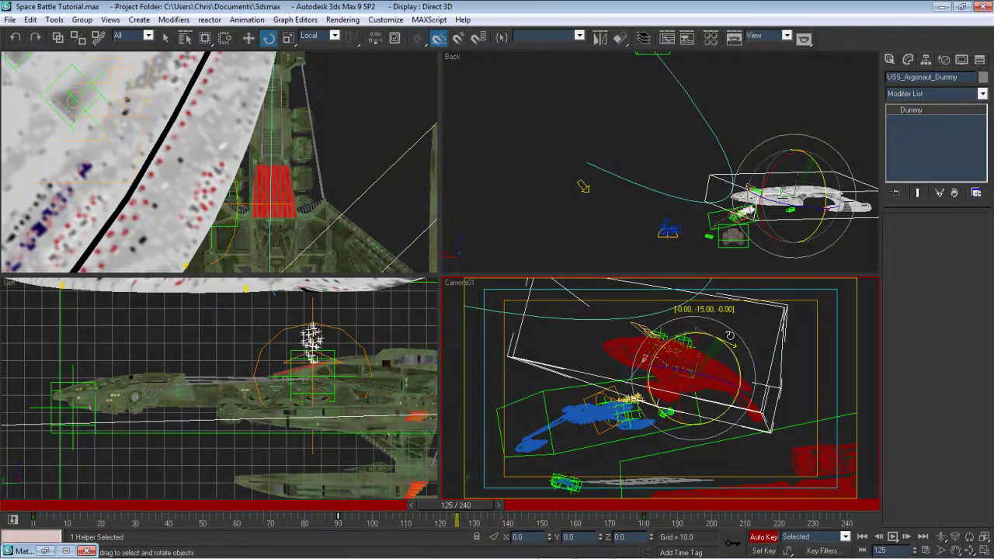
Scrub forward past frame 160 and back to frame 125 to check the Argonaut's banking motion
drag(314, 512, 584, 504)
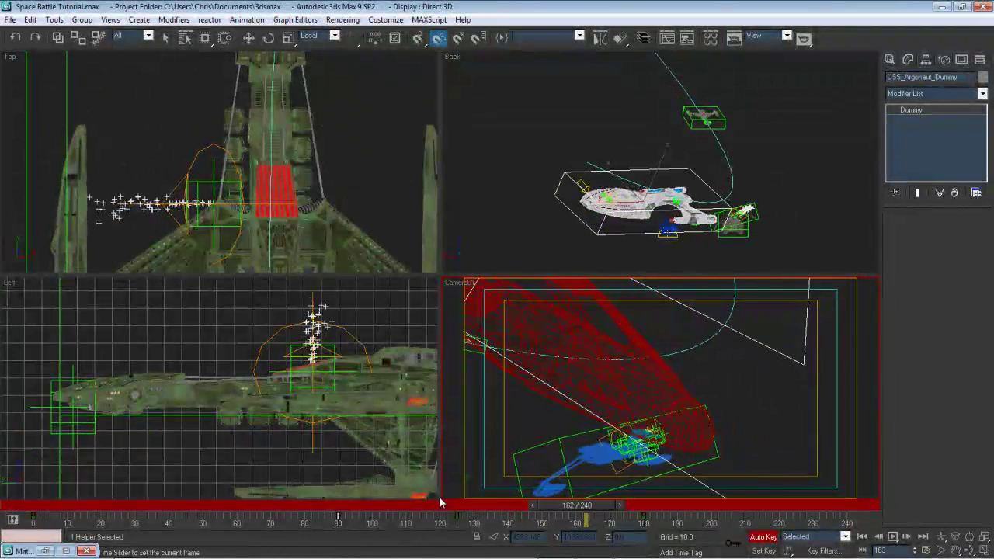
drag(452, 505, 458, 505)
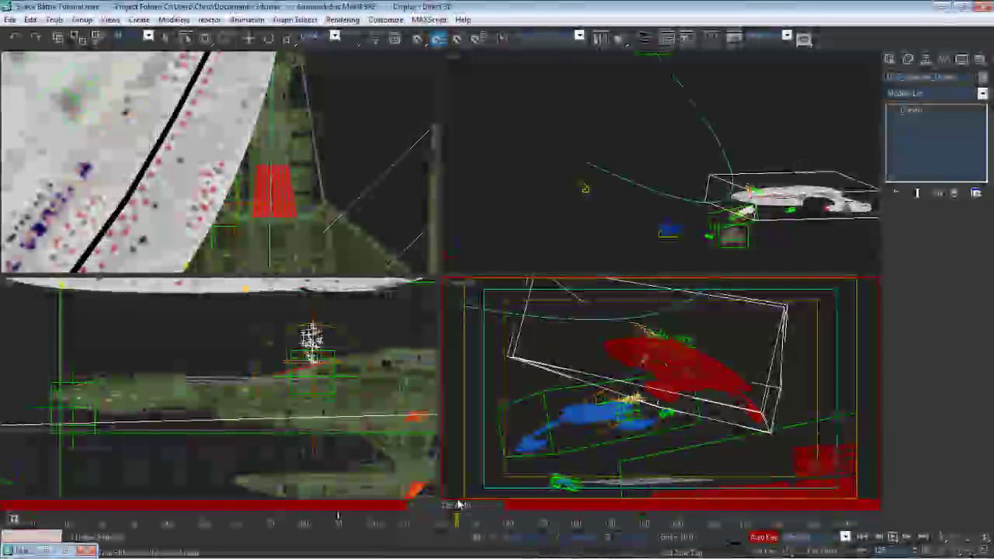
key(e)
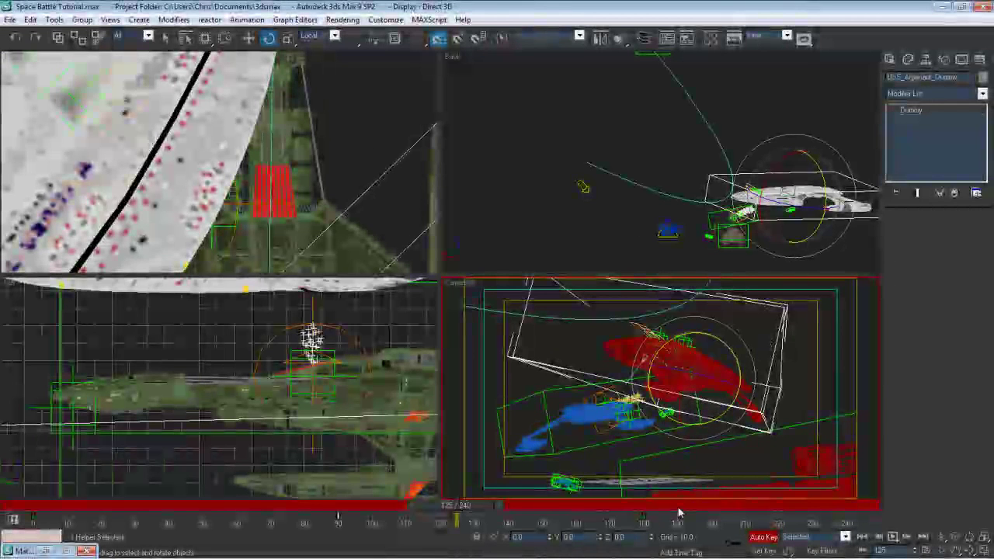
right_click(643, 514)
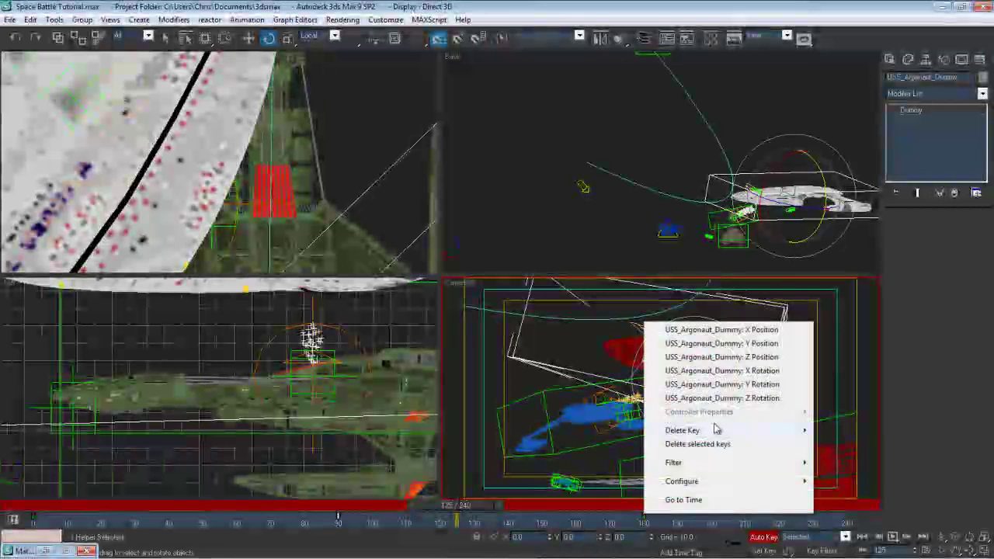
mouse_move(730, 430)
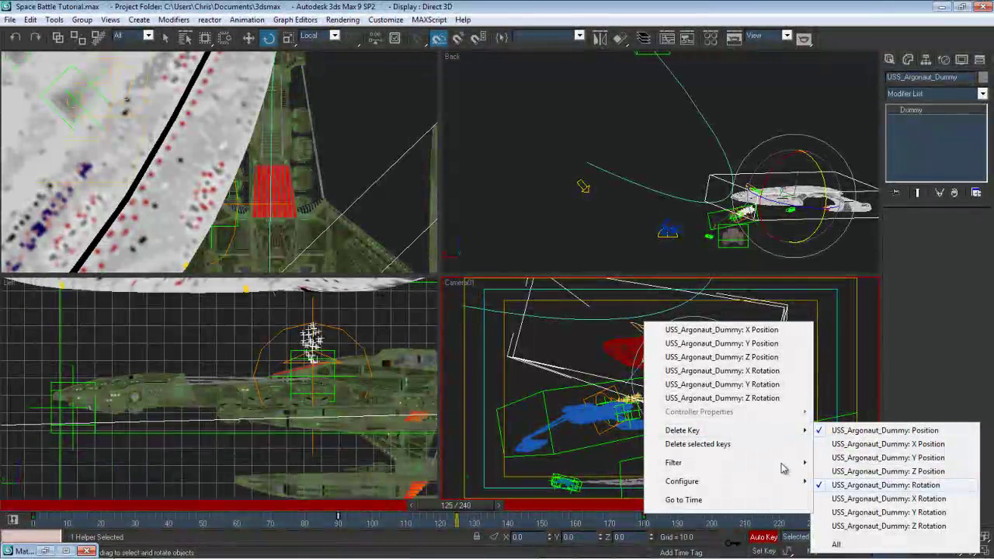
key(Escape)
Review the motion around frame 139 and rotate USS_Argonaut_Dummy a further -15 degrees about its local Y axis at frame 125
drag(366, 511, 504, 521)
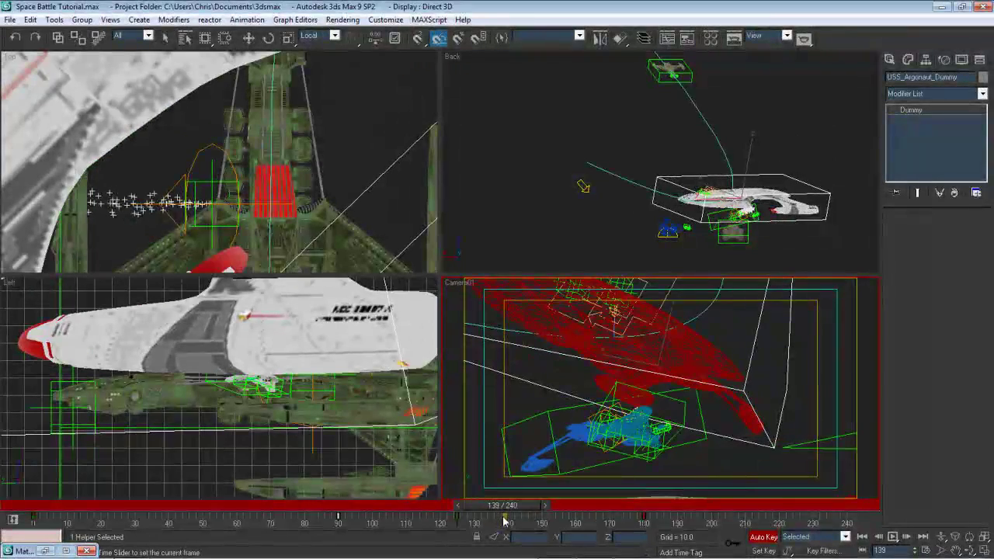
drag(431, 522, 458, 525)
key(e)
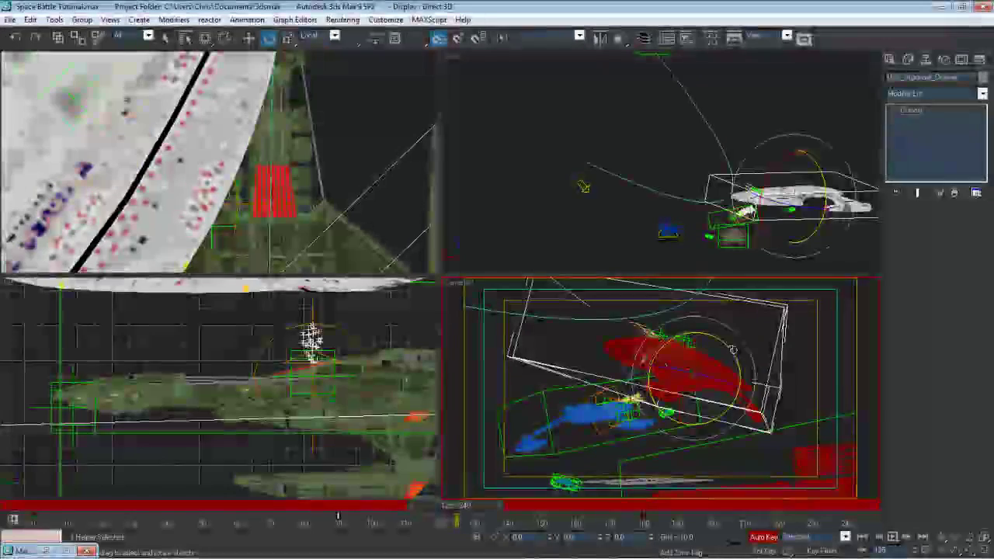
drag(733, 350, 742, 351)
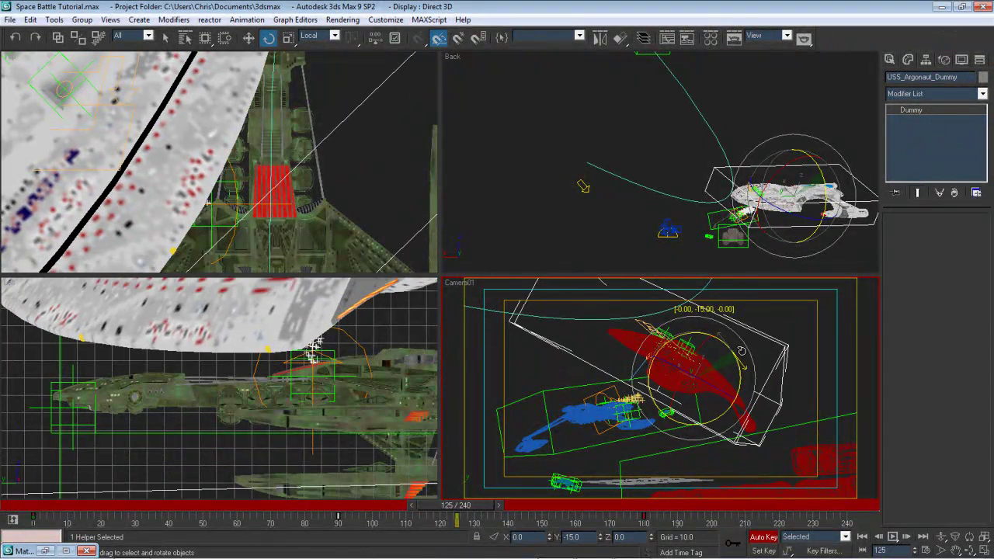
Shift USS_Argonaut_Dummy's banking key from frame 125 to 150, adjust its local Y rotation there, and scrub through the flyby to check it
drag(312, 519, 598, 504)
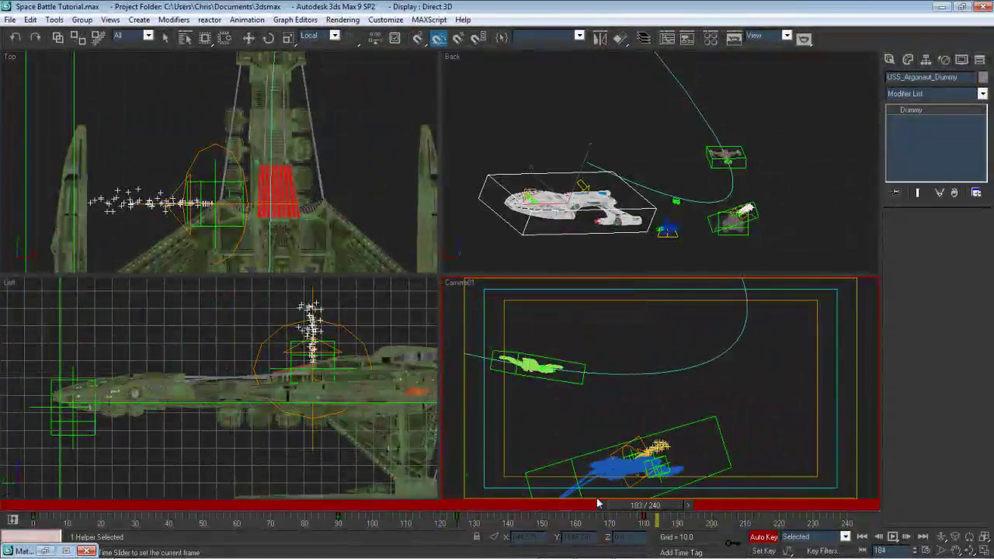
drag(531, 508, 586, 503)
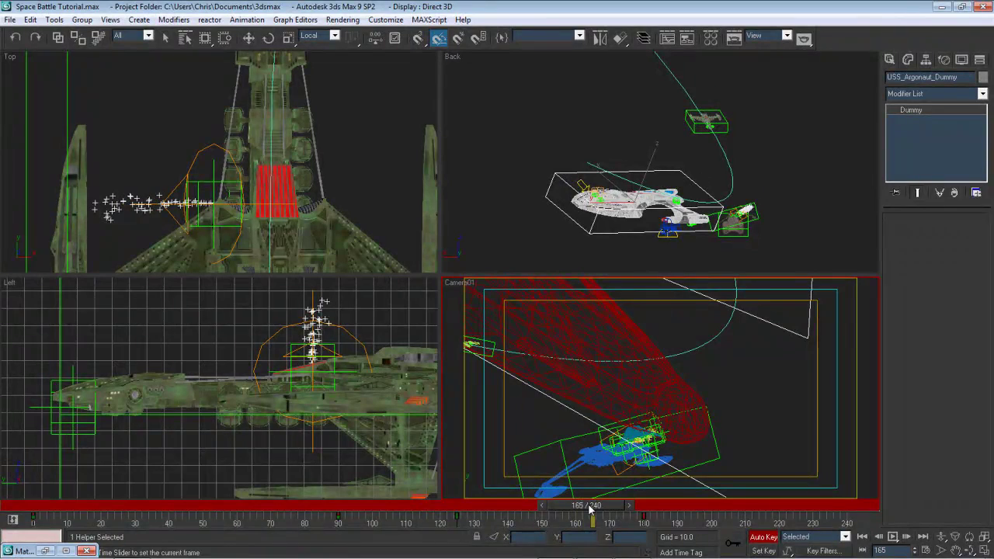
click(469, 510)
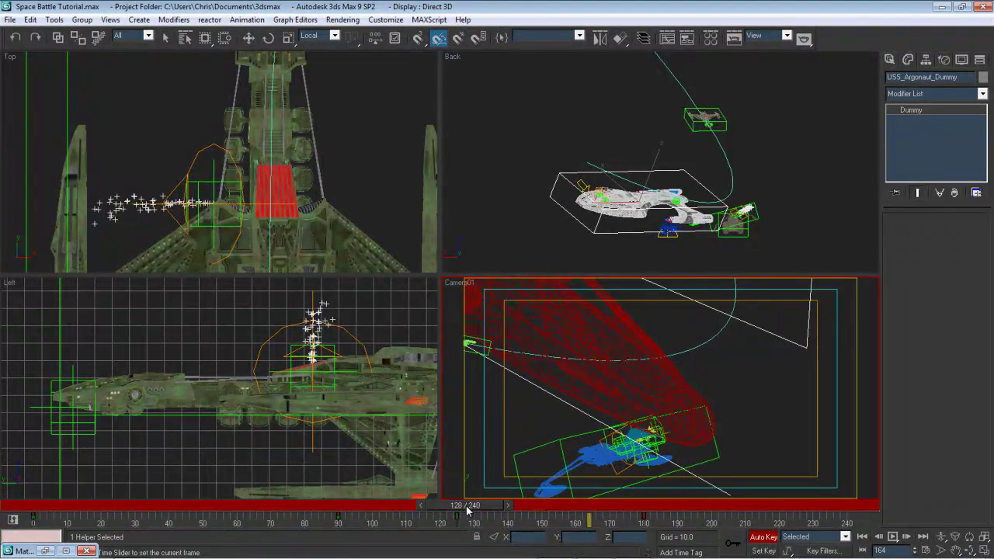
drag(468, 509, 539, 511)
key(e)
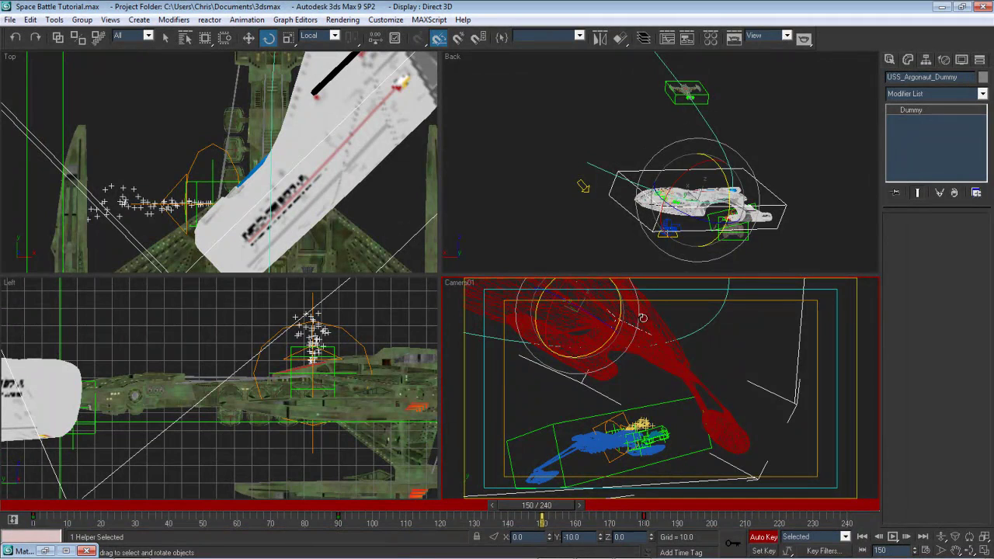
drag(642, 317, 671, 334)
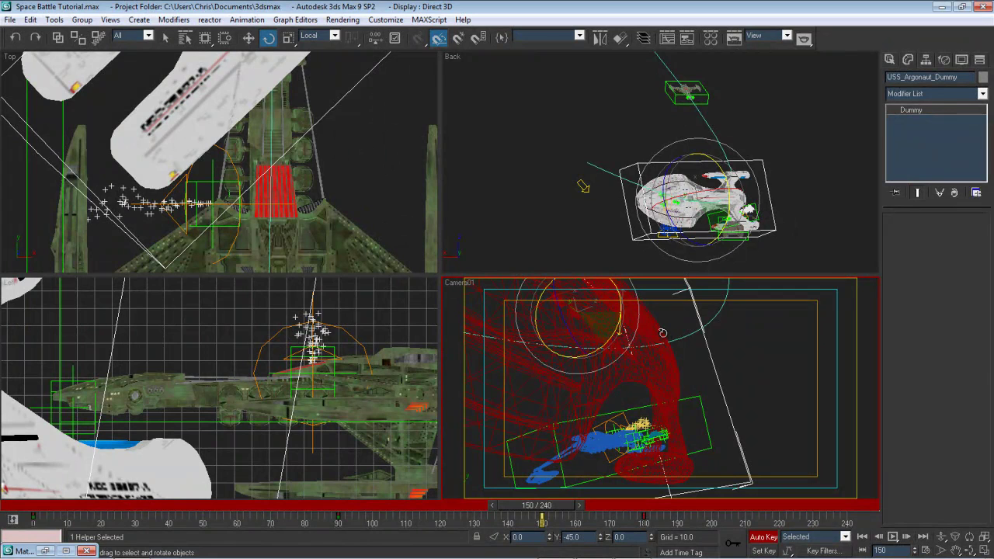
drag(651, 323, 649, 309)
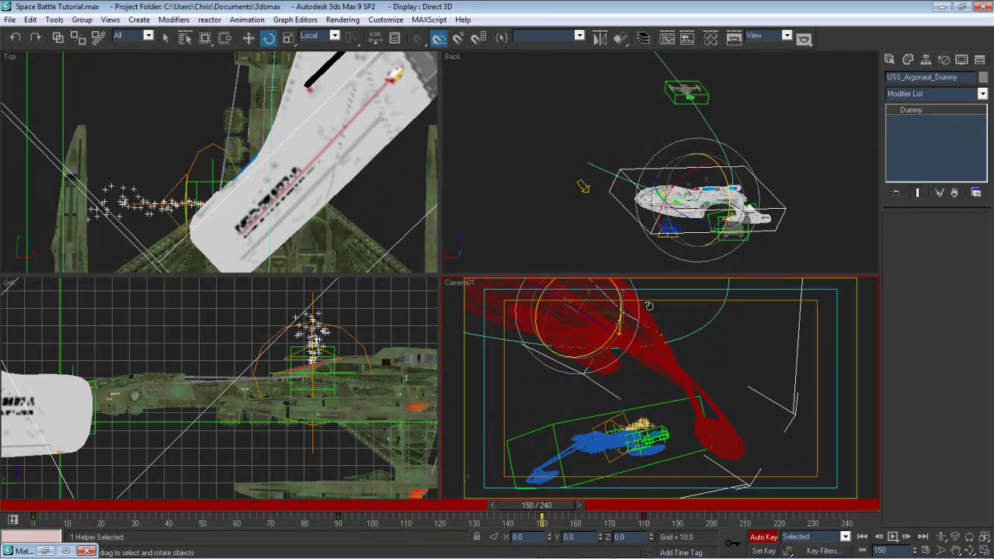
click(335, 511)
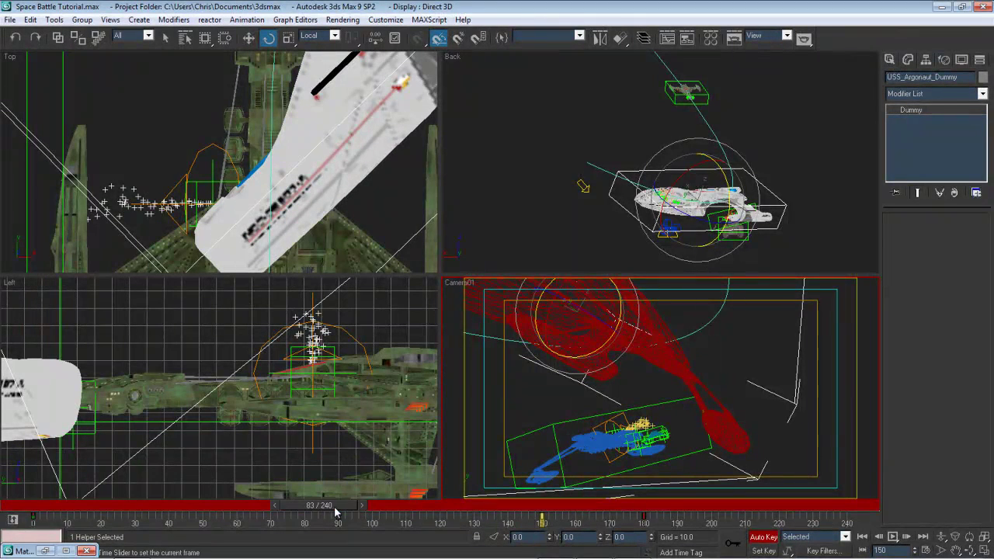
drag(335, 511, 582, 492)
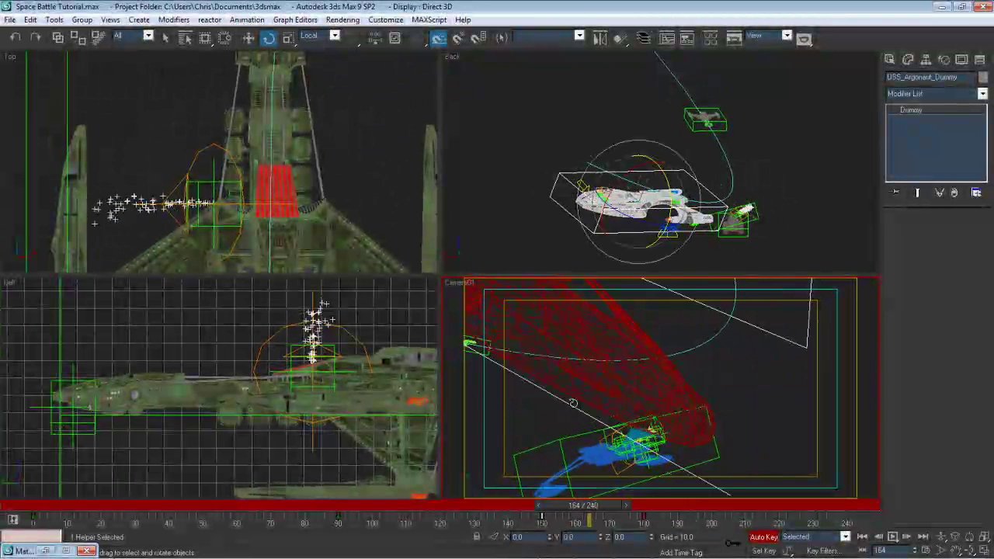
Unhide the V1_Path spline and turn off Auto Key
right_click(855, 410)
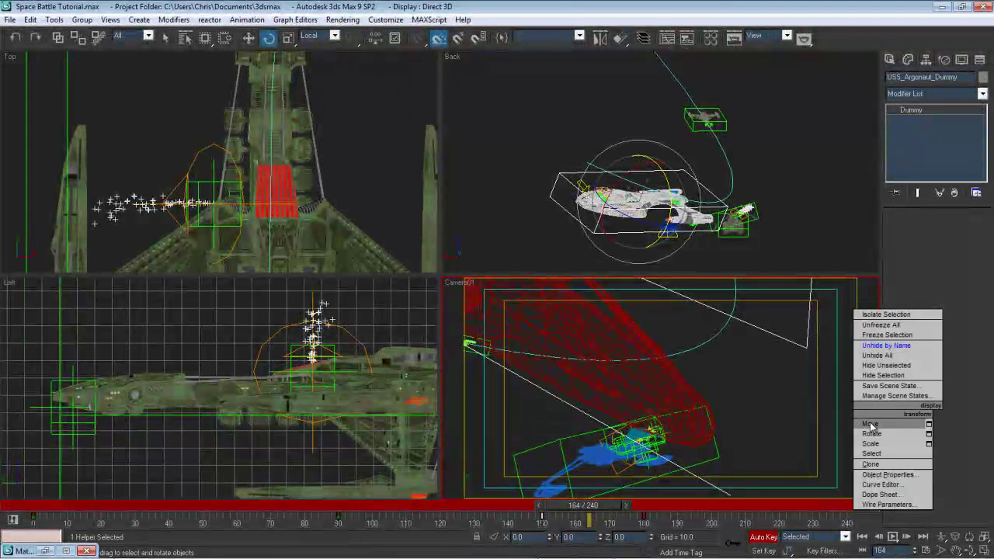
click(887, 345)
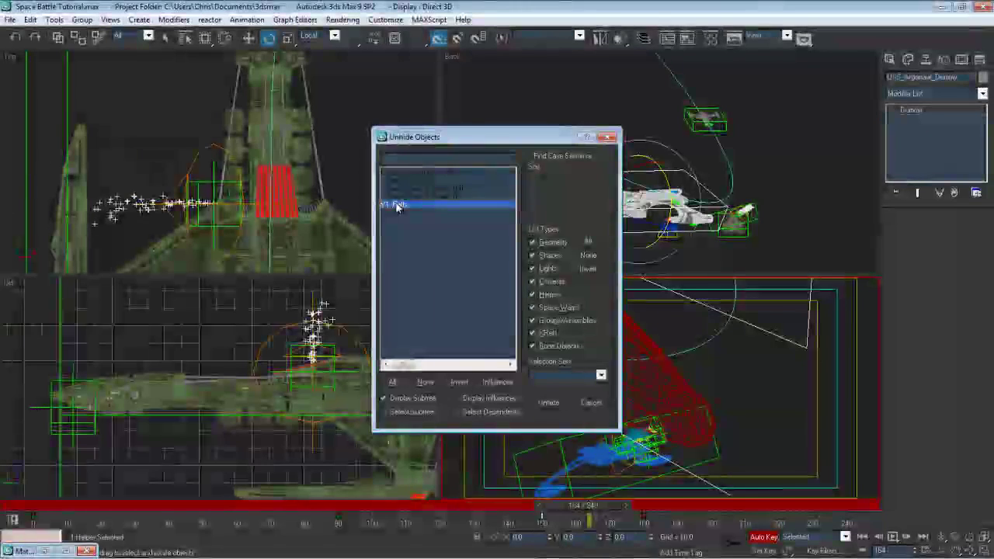
double_click(392, 204)
click(250, 38)
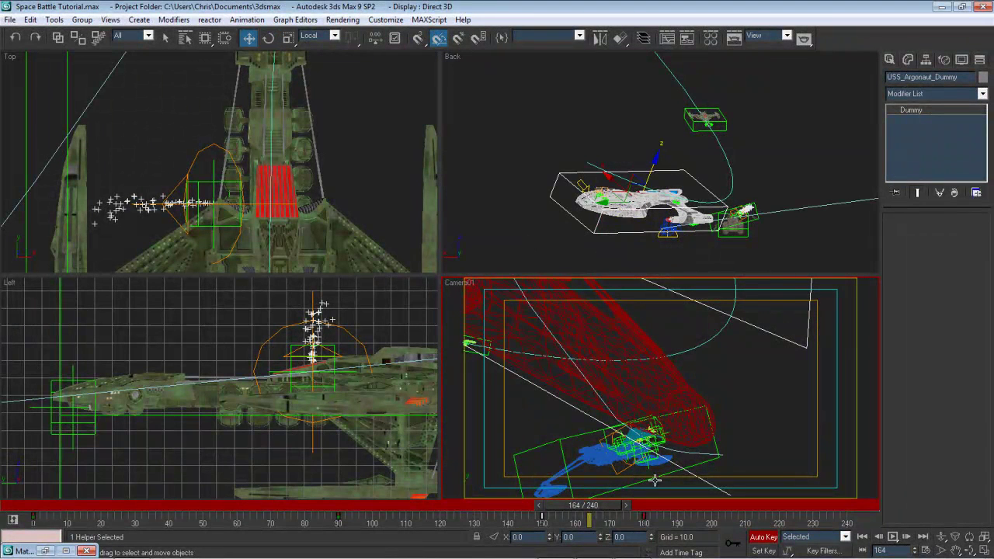
click(765, 537)
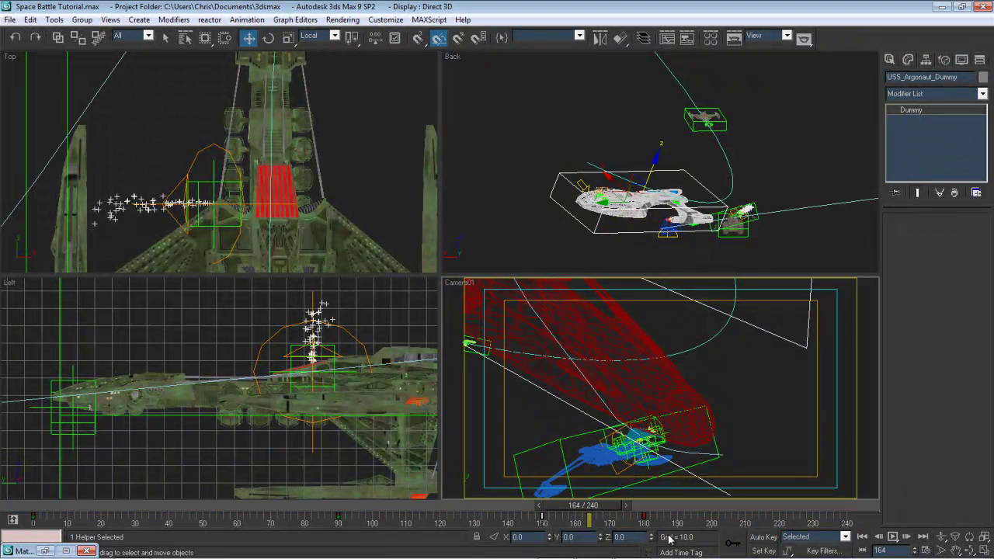
Select V1_Path by name, scrub the remaining frames to examine the path, return to frame 0 and clear the selection
right_click(751, 351)
click(707, 407)
key(h)
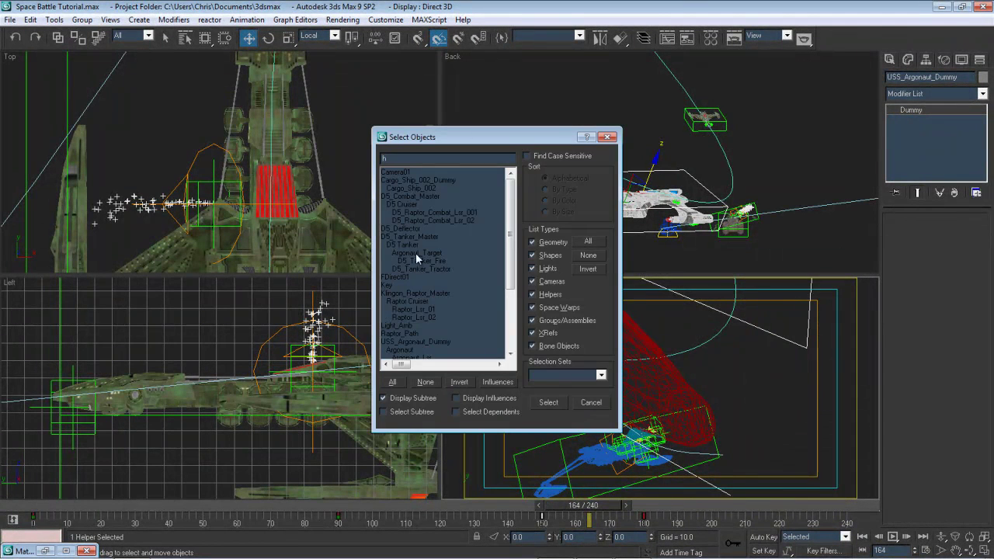
key(BackSpace)
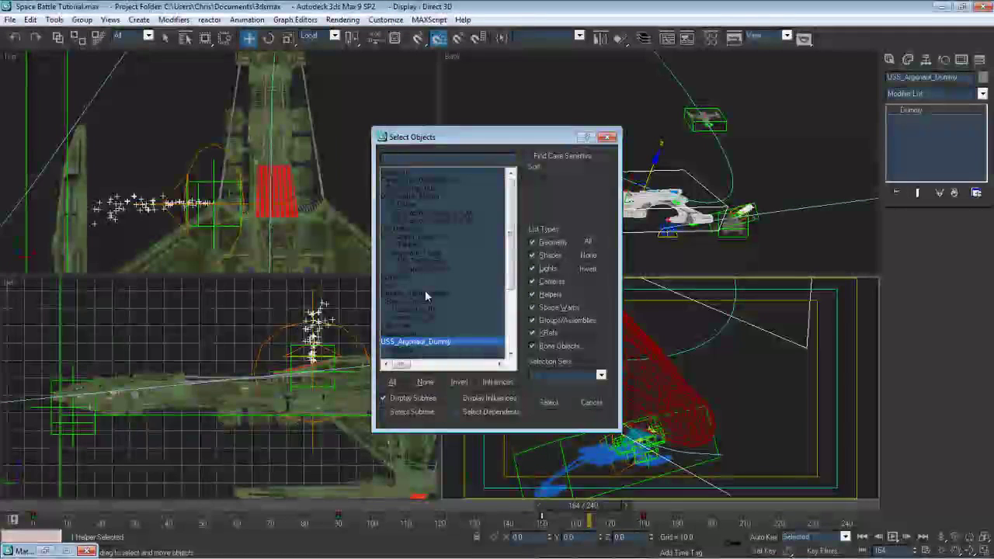
click(425, 294)
scroll(425, 306, down, 4)
double_click(397, 285)
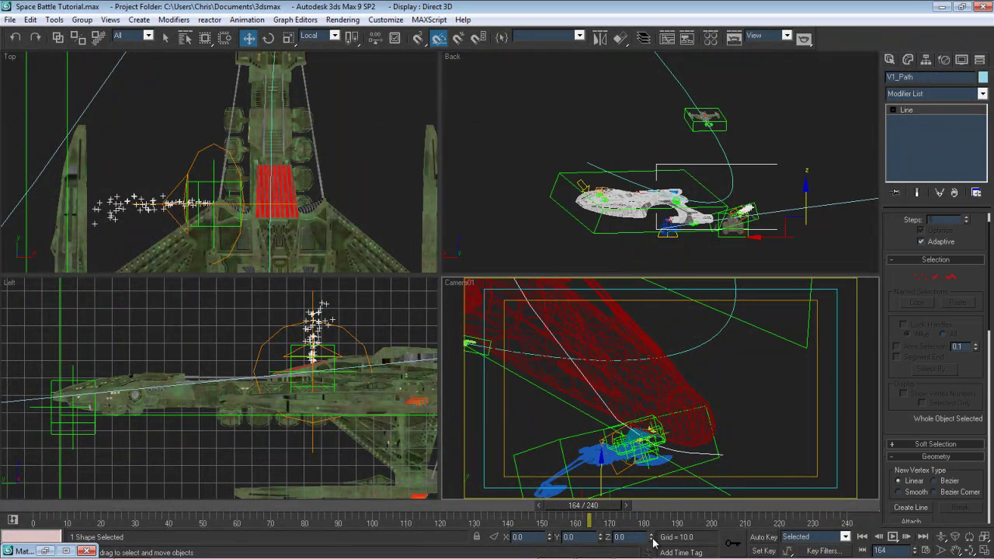
drag(593, 511, 789, 507)
key(w)
key(Home)
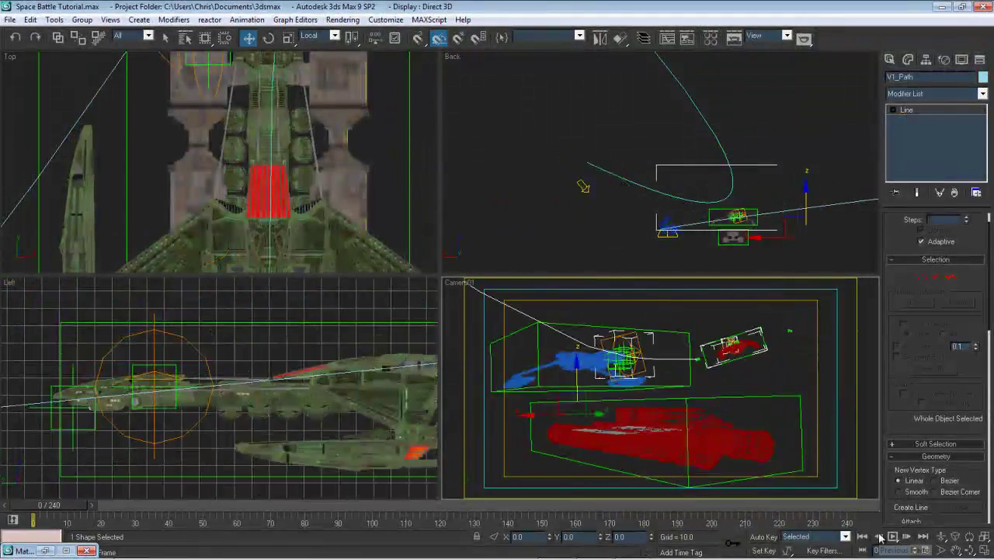
click(811, 414)
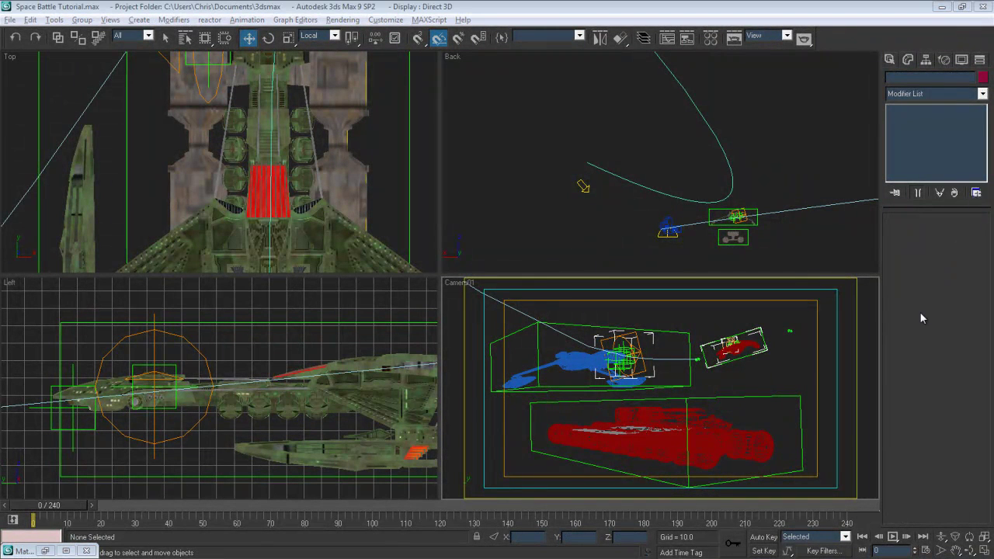
Hide the V1_Path and Raptor_Path splines
click(529, 314)
right_click(528, 312)
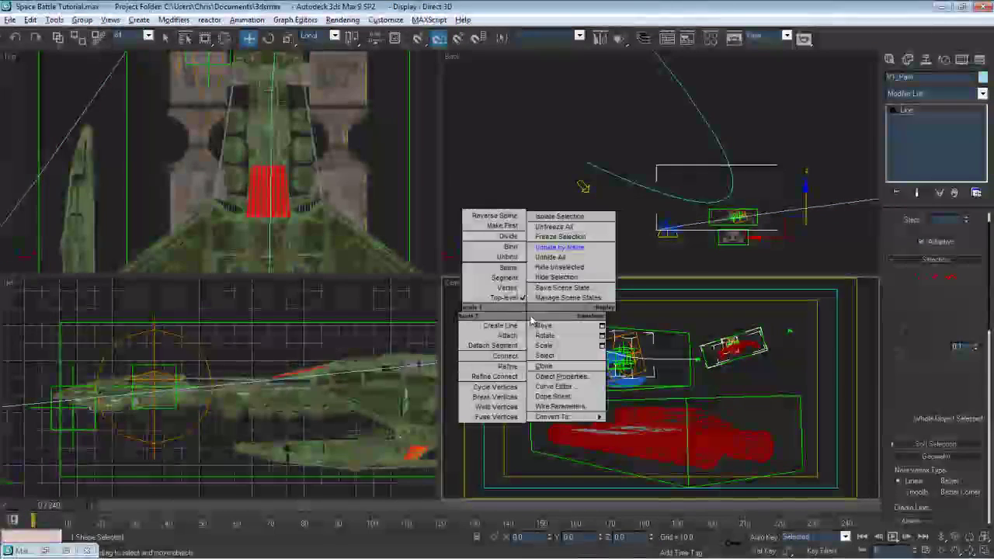
click(556, 278)
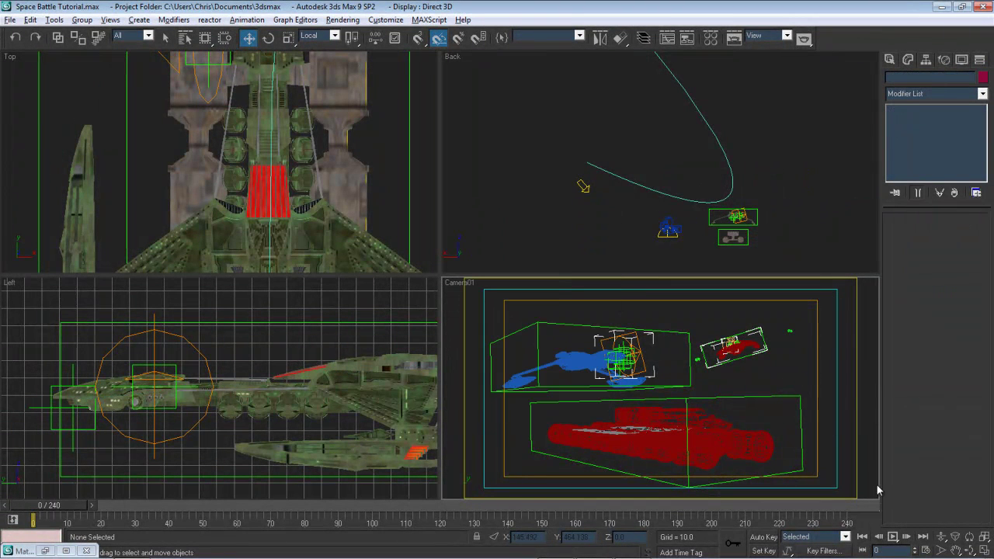
click(716, 146)
right_click(716, 144)
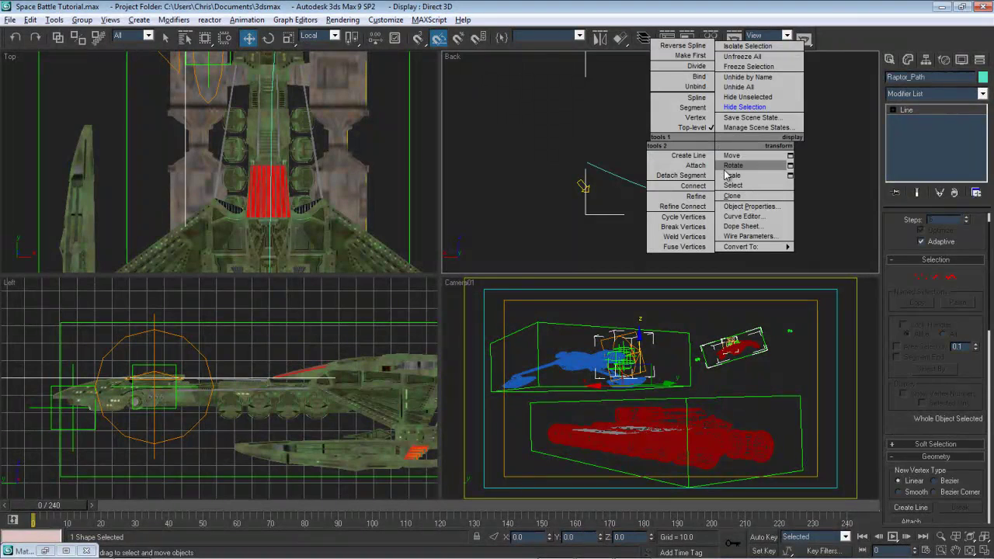
click(744, 107)
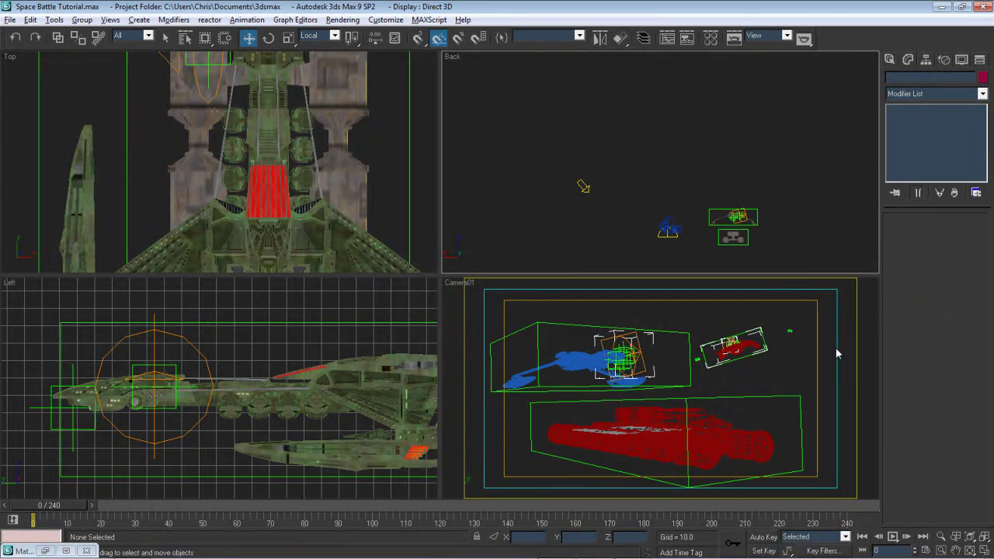
Preview the animation up to frame 156 and set the Camera01 view to Smooth + Highlights shading
click(893, 536)
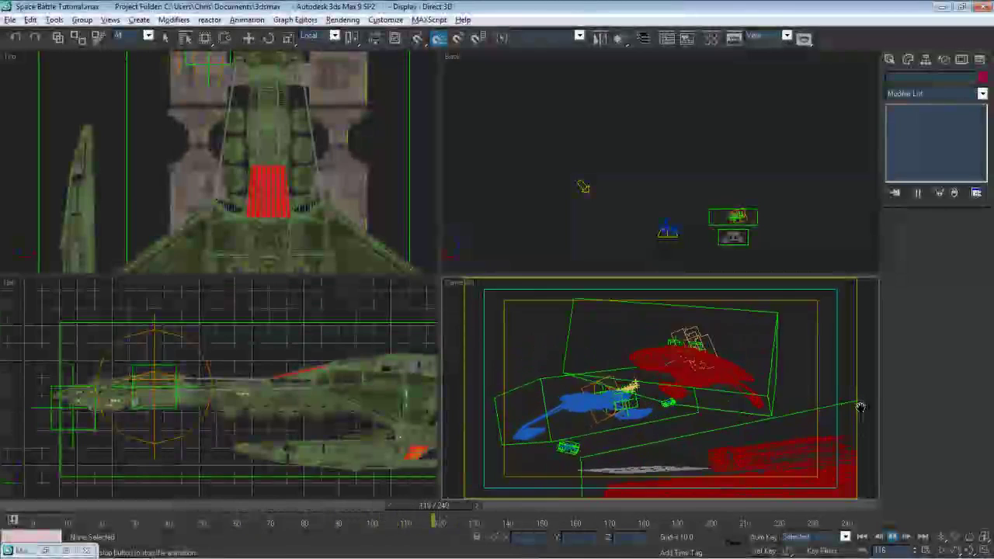
click(892, 536)
key(w)
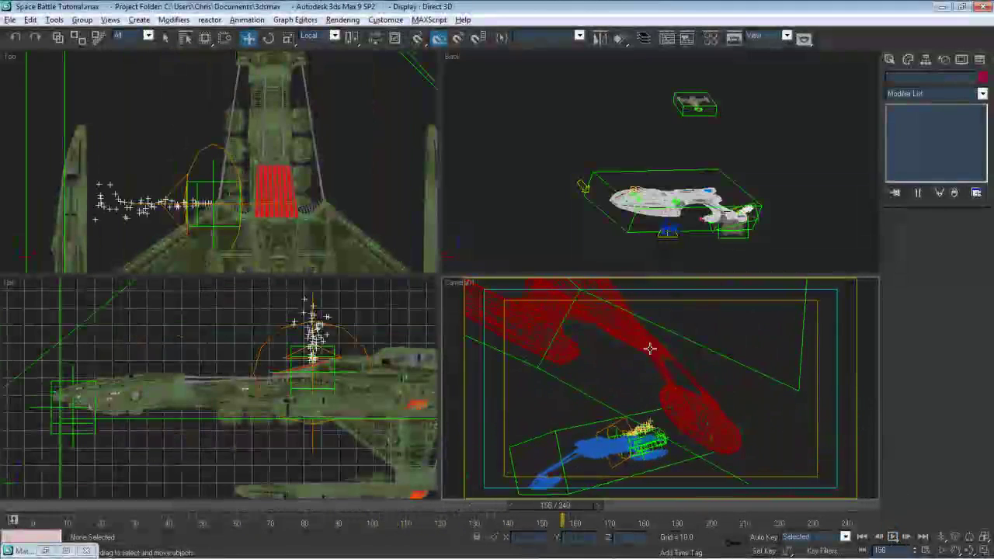
right_click(464, 281)
mouse_move(505, 288)
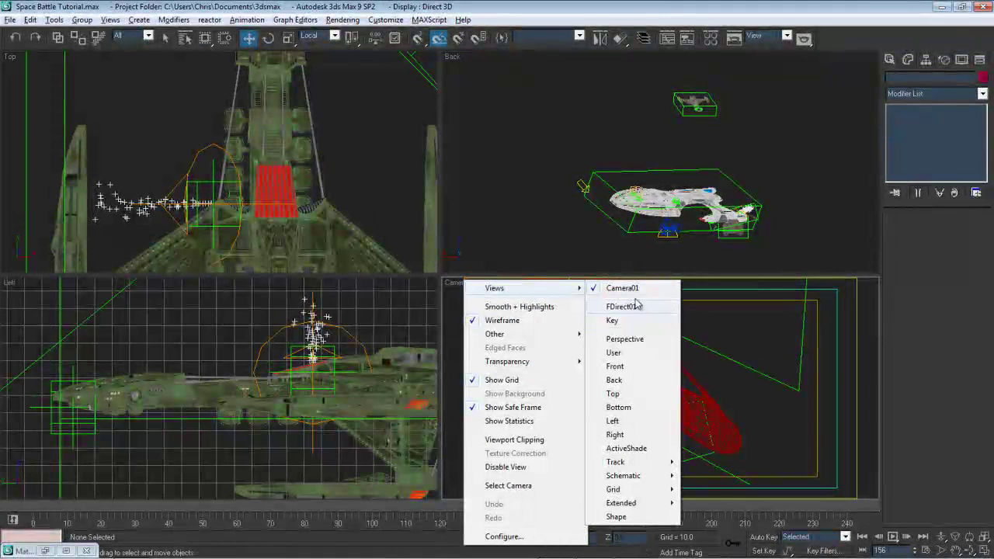
click(497, 306)
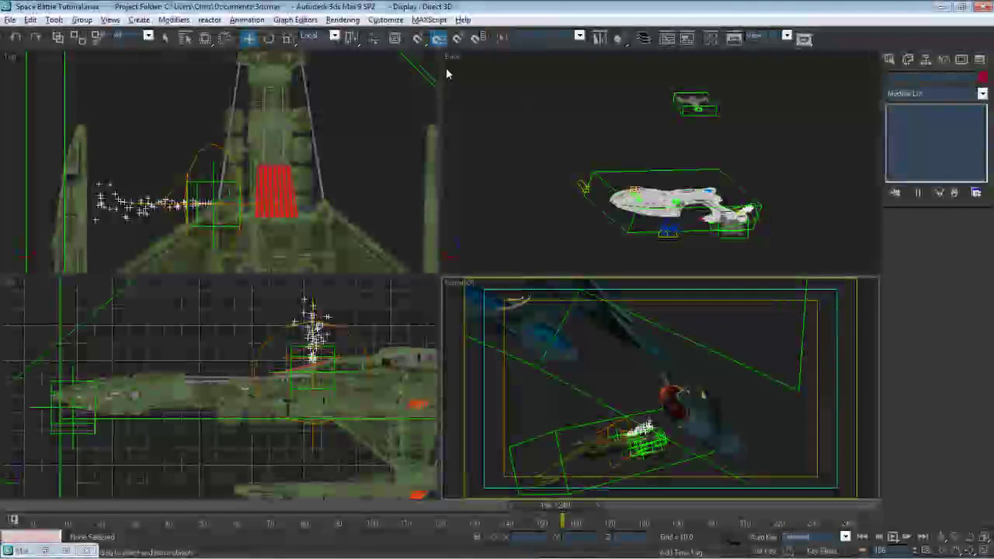
Set the Back, Top and Left views to Wireframe display
right_click(452, 57)
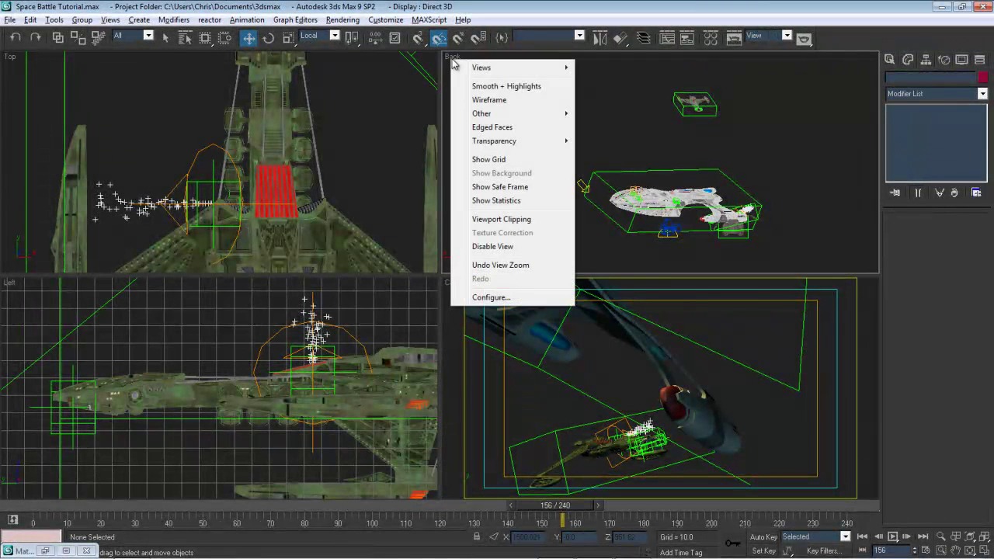
click(491, 100)
right_click(11, 58)
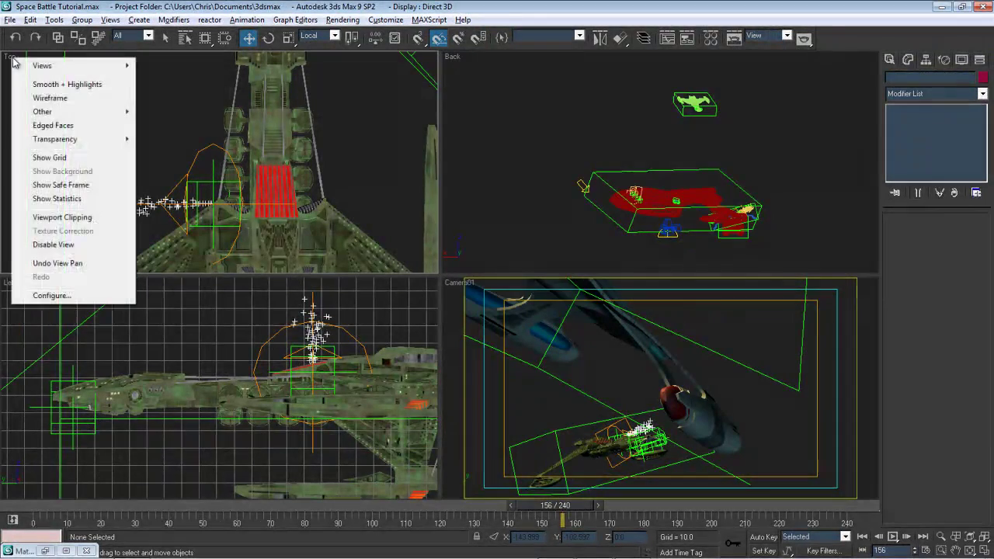
click(62, 81)
right_click(20, 284)
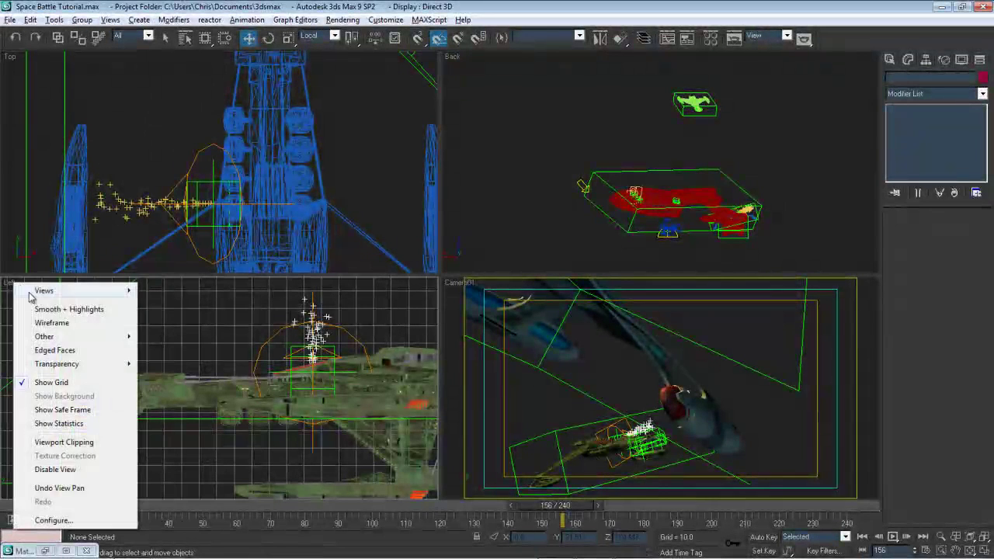
click(46, 323)
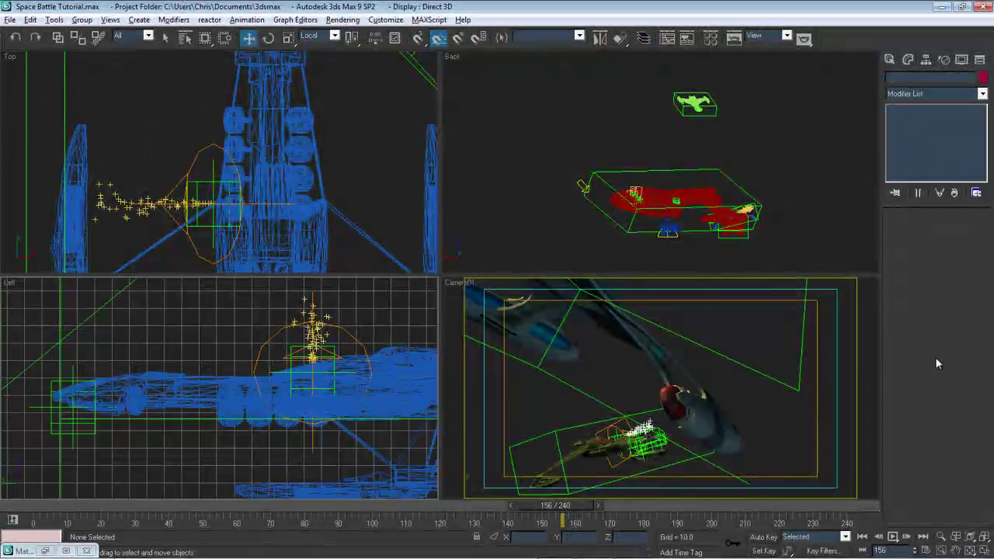
Replay the shot from the start, move USS_Argonaut_Dummy's key from frame 150 to 160, and scrub to frame 169 to check the timing
click(862, 536)
click(893, 536)
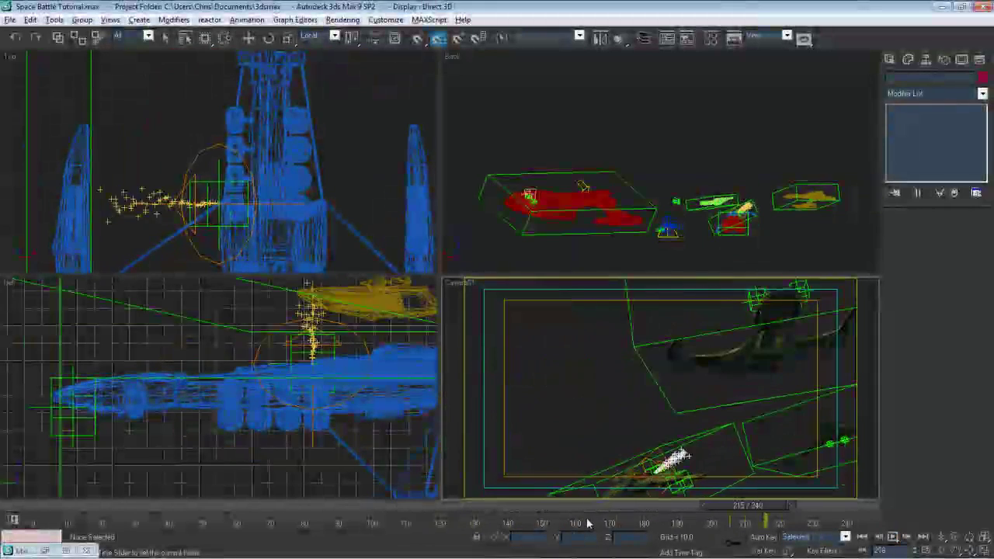
drag(588, 523, 588, 523)
click(734, 191)
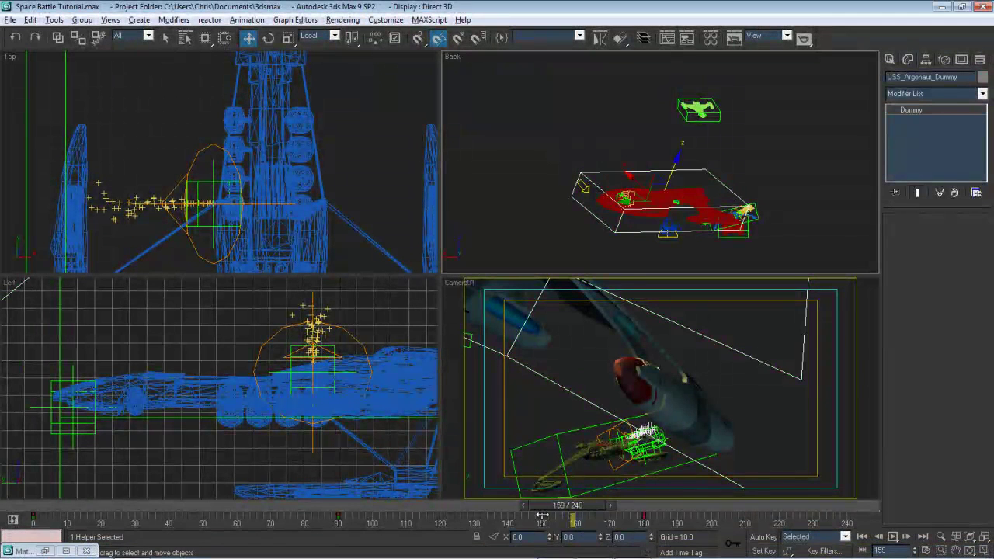
drag(542, 515, 576, 522)
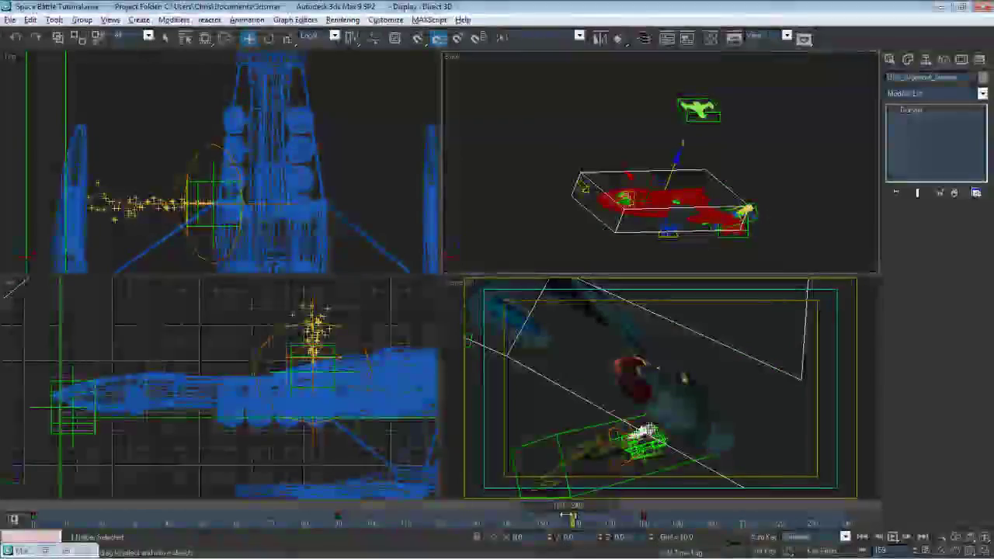
click(355, 510)
drag(366, 507, 606, 488)
key(w)
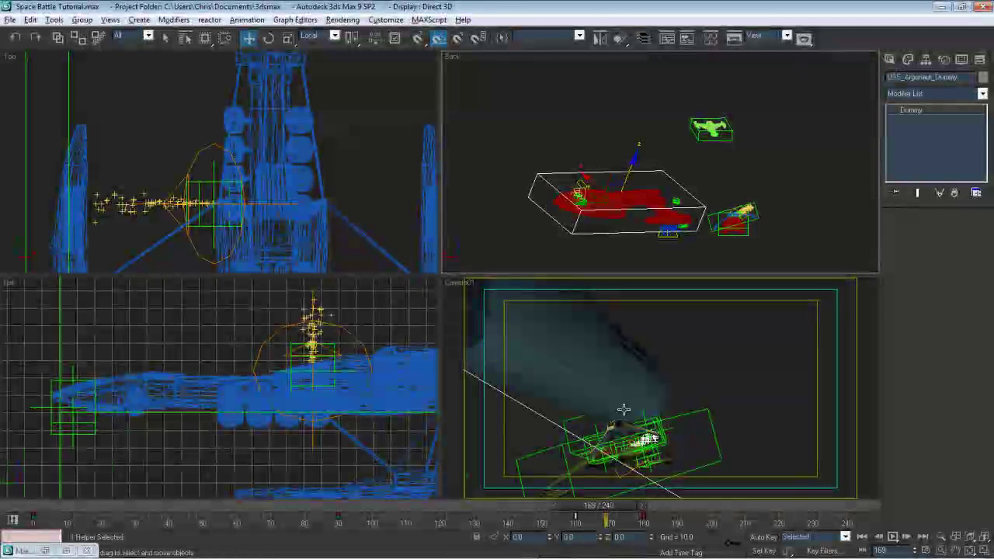
Move V1_Valkyrie_Dummy slightly down along its local Z axis in the Camera01 view at frame 169
click(574, 420)
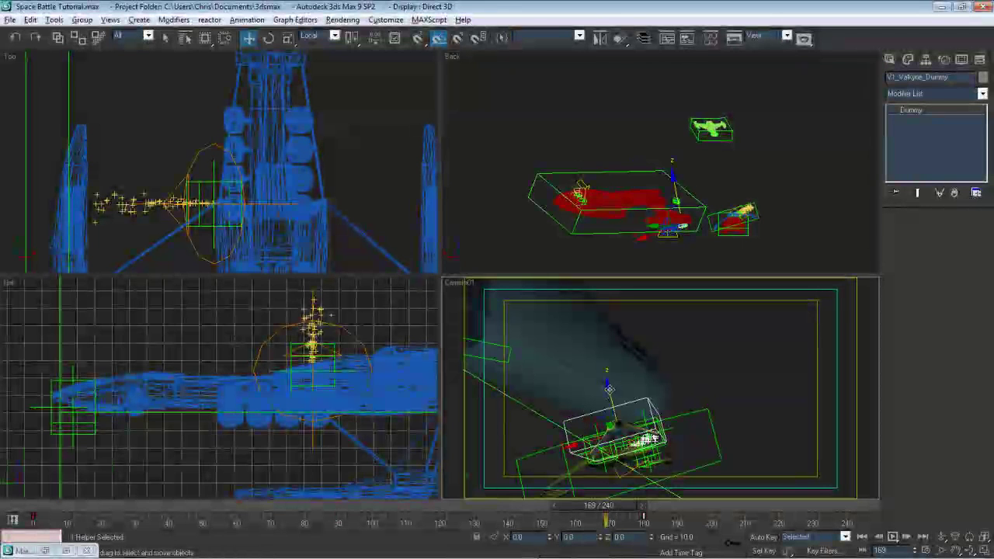
drag(610, 387, 617, 405)
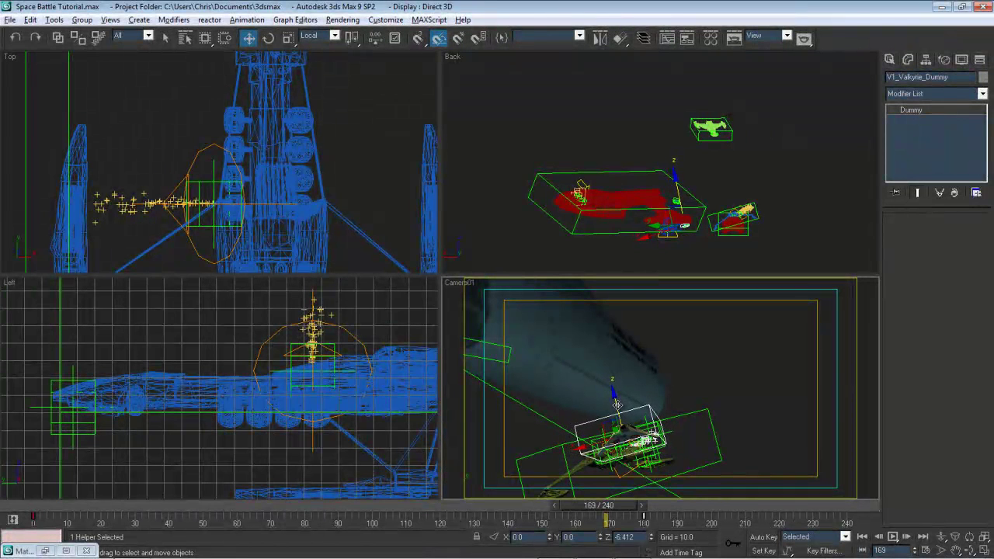
right_click(617, 404)
drag(525, 505, 605, 505)
key(w)
right_click(769, 345)
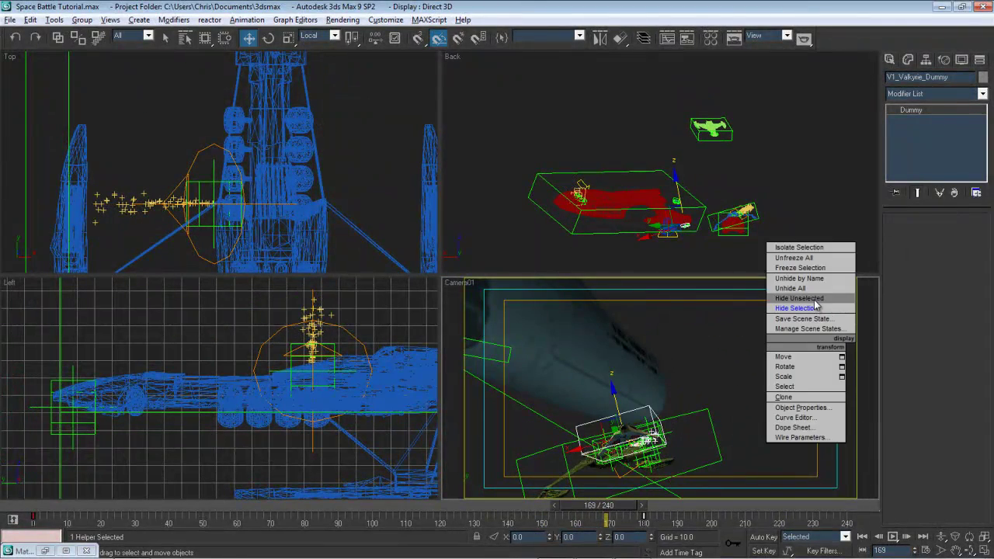
click(712, 403)
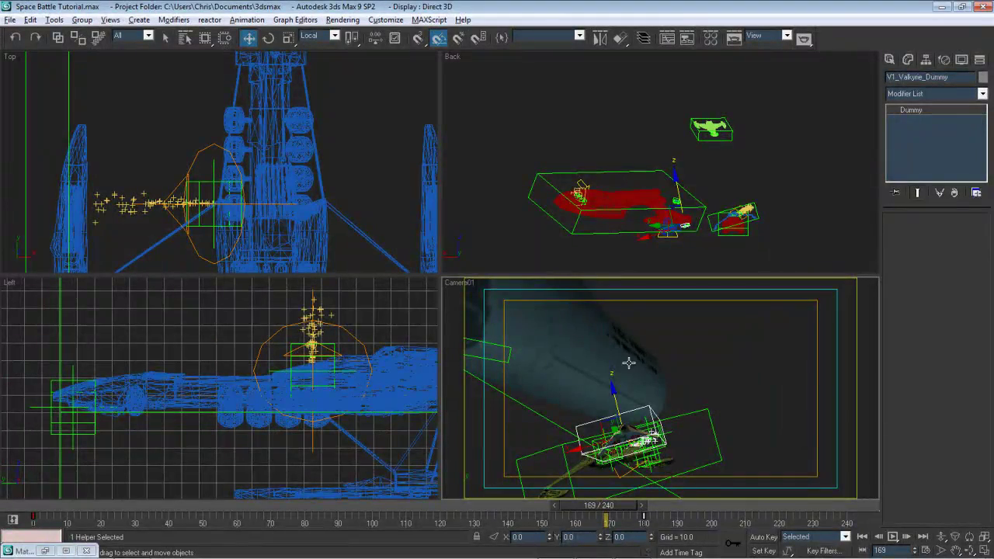
Move USS_Argonaut_Dummy's key from frame 160 to 155, scrub through the shot to check the timing, and return to frame 0
click(556, 424)
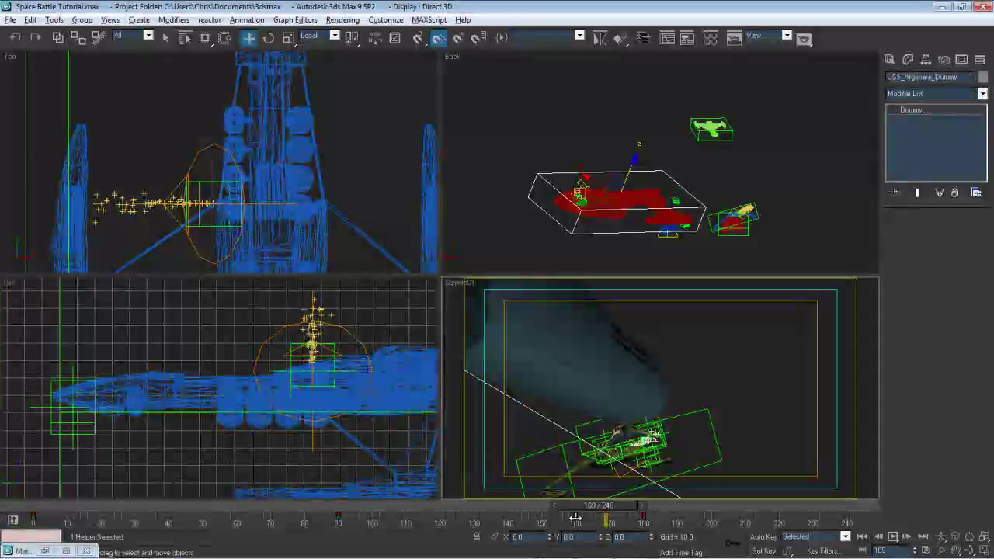
drag(576, 518, 567, 518)
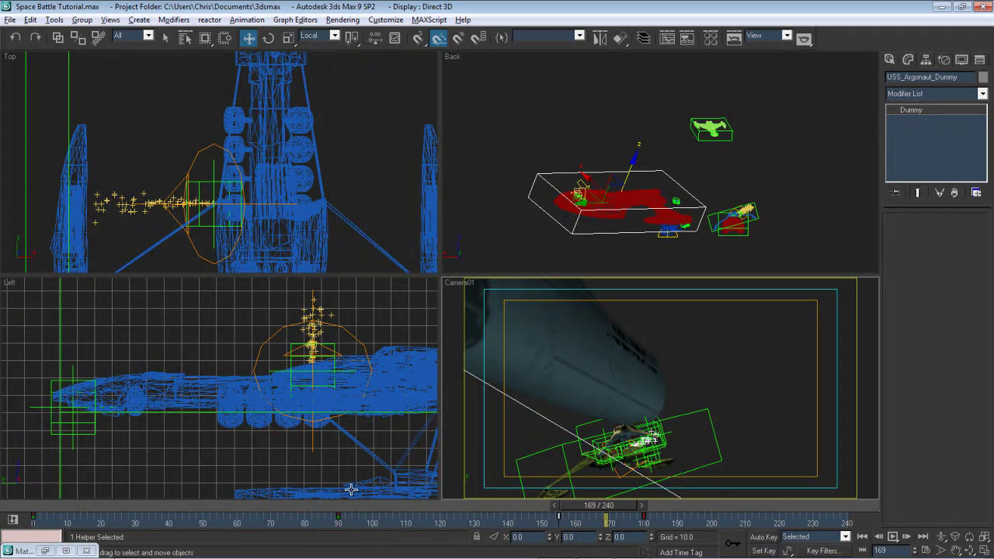
drag(35, 505, 862, 535)
key(w)
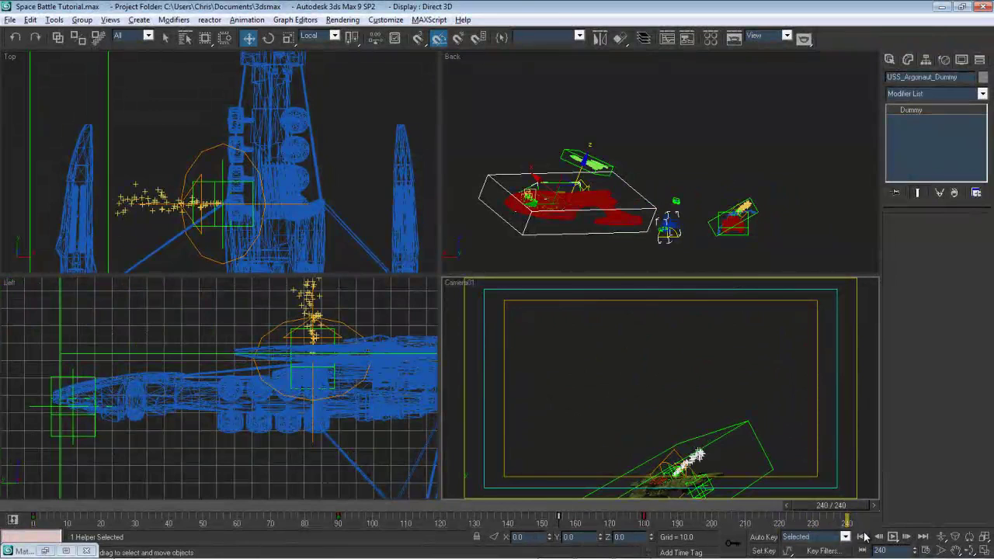
click(862, 537)
right_click(790, 348)
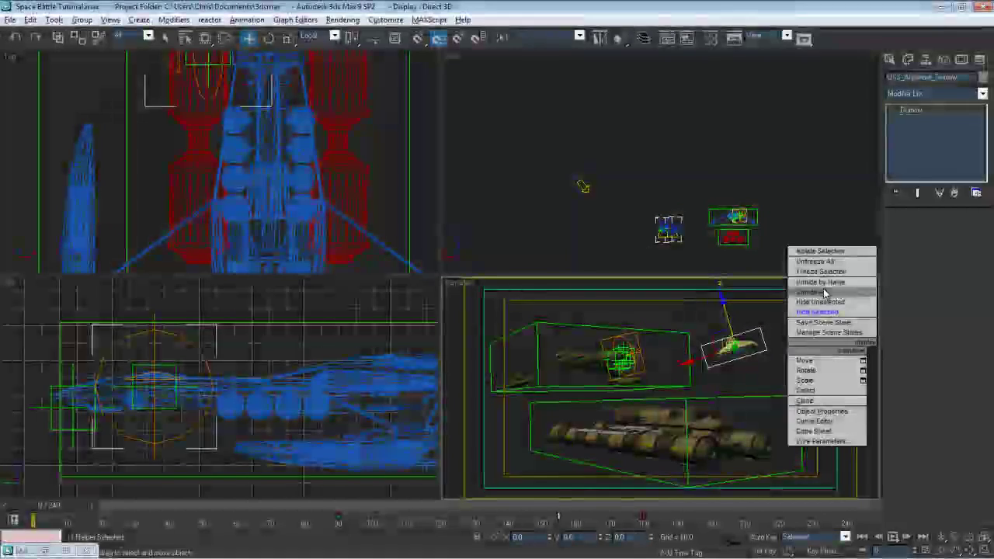
click(828, 294)
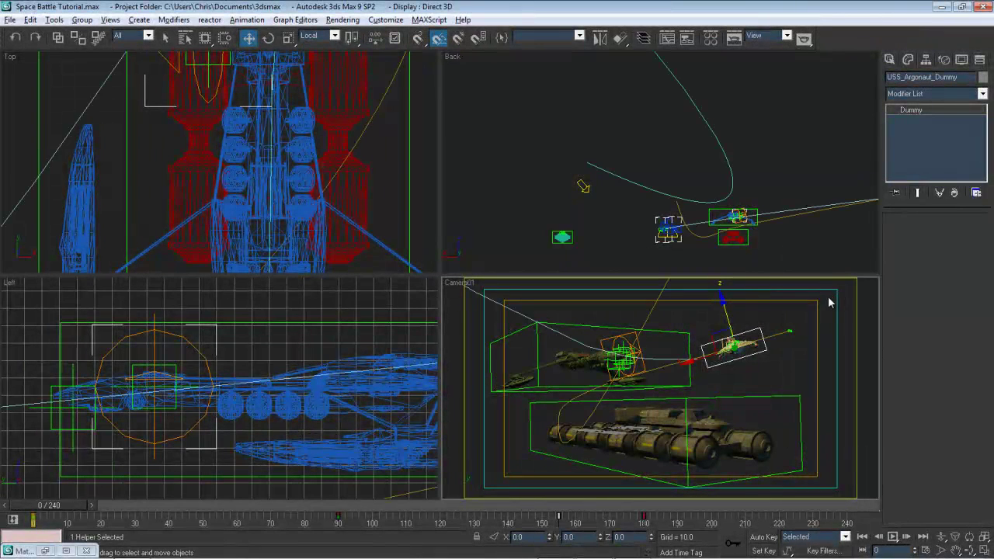
key(ctrl+z)
Unhide Cargo_Ship_Dummy_001 together with its linked cargo ship and beam objects, leaving the path splines hidden
right_click(807, 318)
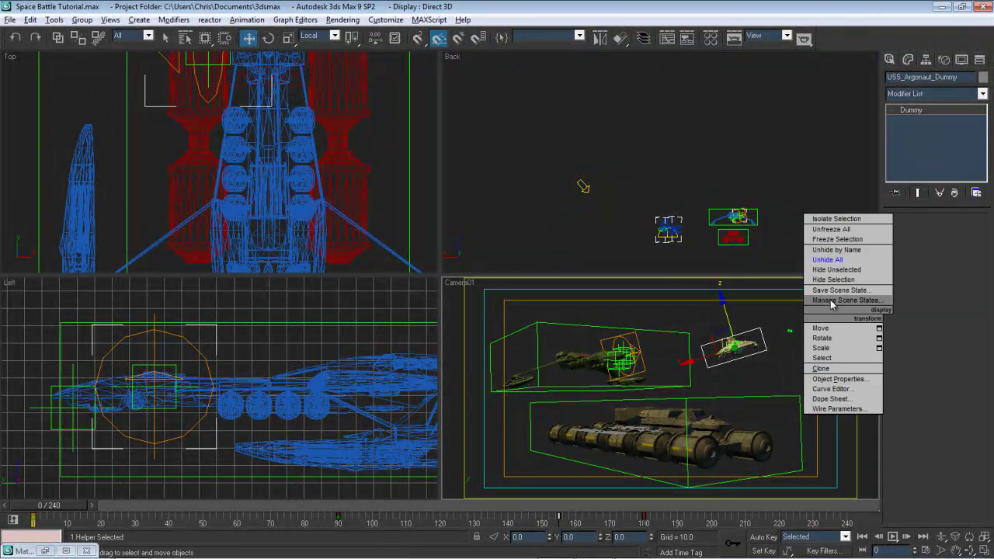
click(835, 253)
click(465, 171)
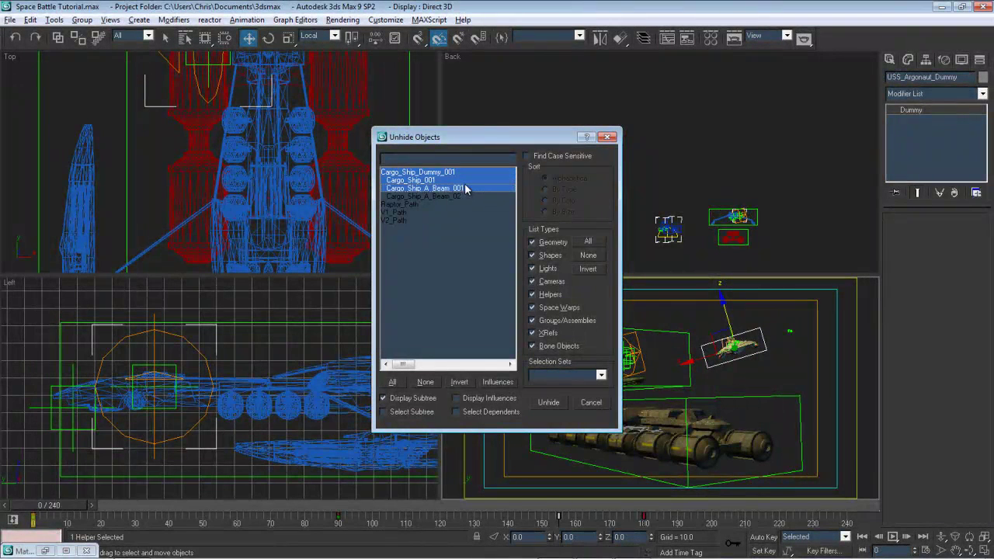
click(548, 402)
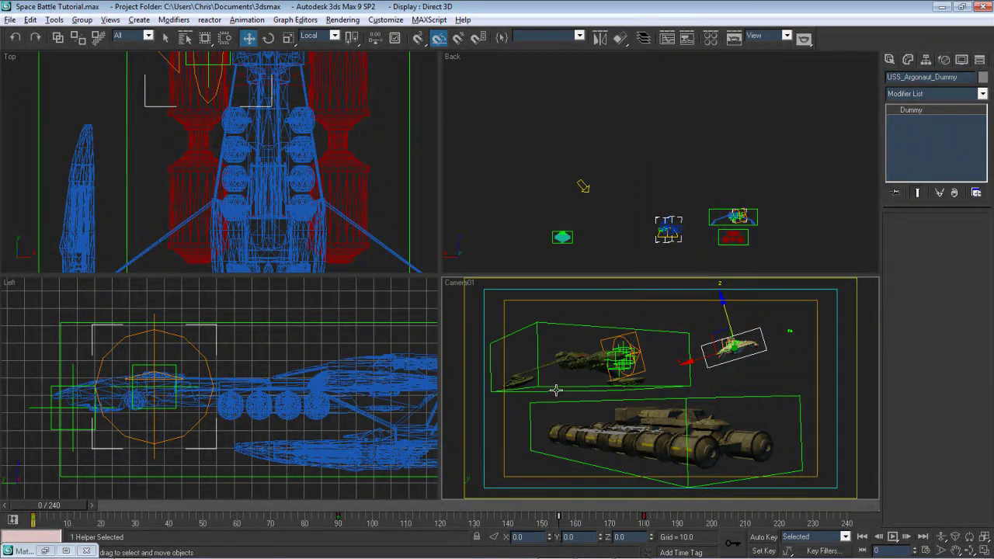
Select Cargo_Ship_Dummy_001 and move it across the Top view to near the D5 tanker so it enters the Camera01 shot
middle_click(670, 170)
middle_drag(670, 170, 676, 144)
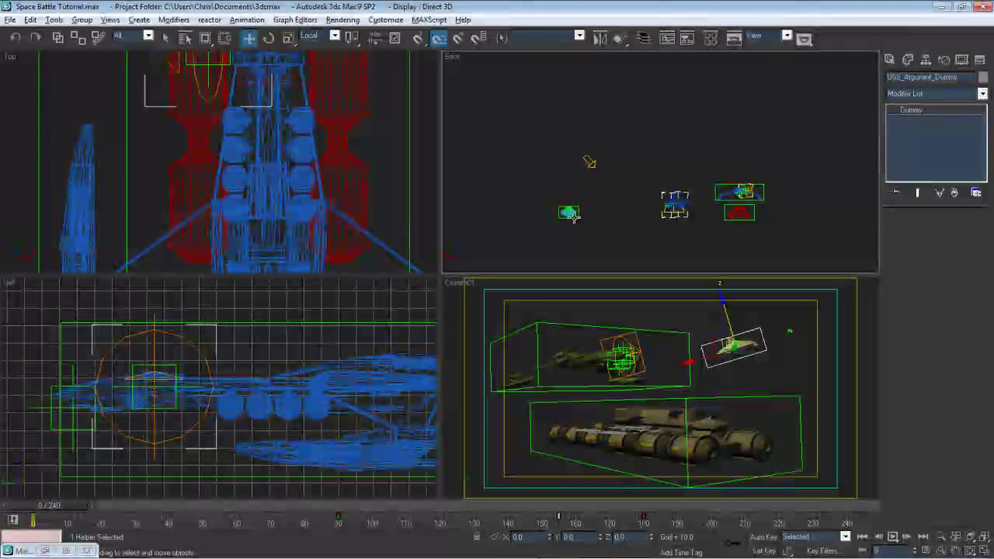
click(570, 213)
scroll(281, 157, down, 8)
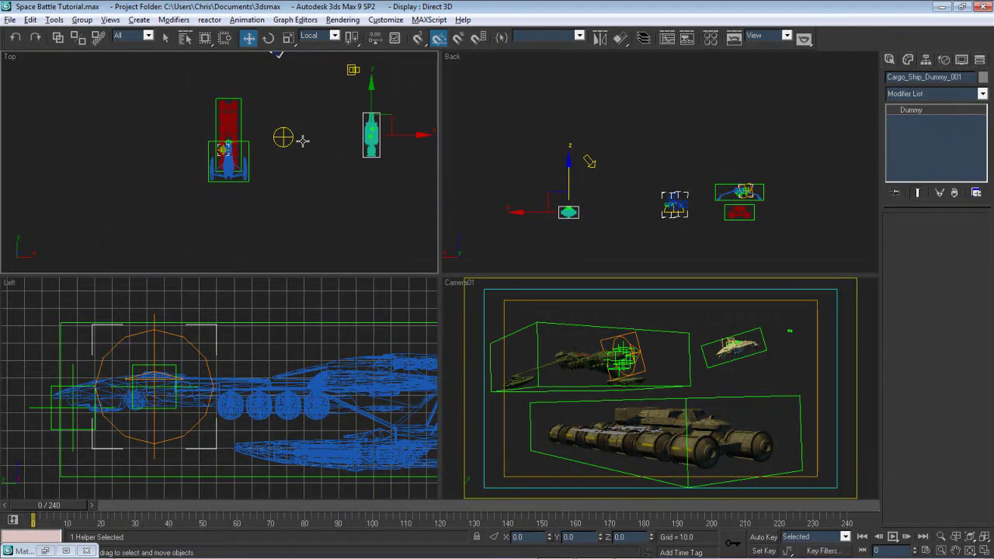
drag(265, 137, 239, 188)
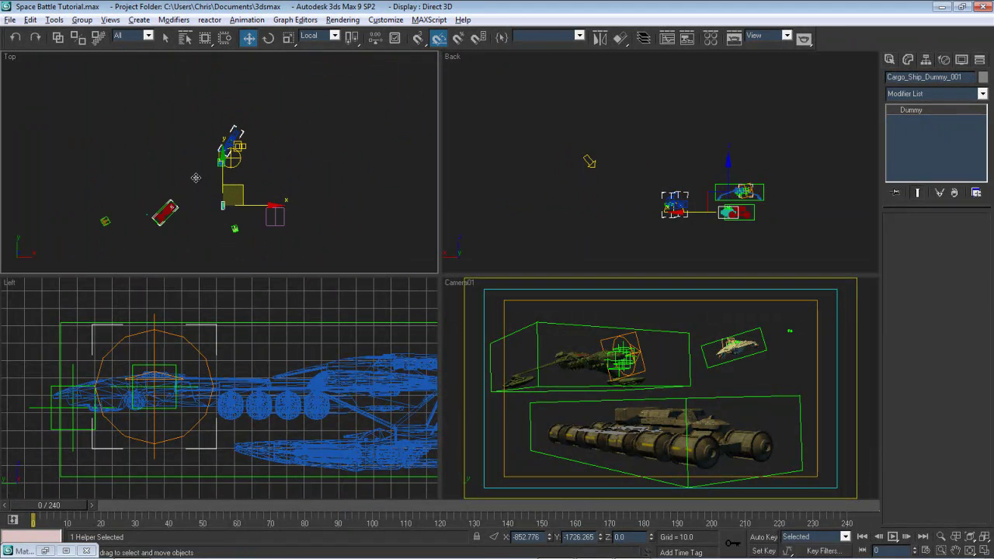
drag(168, 171, 191, 226)
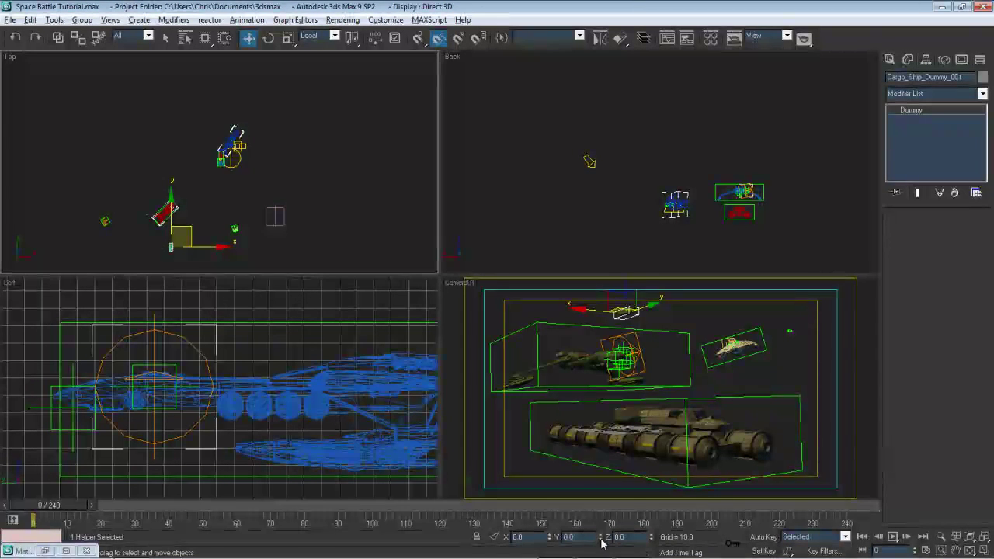
Adjust the cargo ship dummy's X, Y and Z position until it sits at the upper edge of the Camera01 frame
text(0)
key(Return)
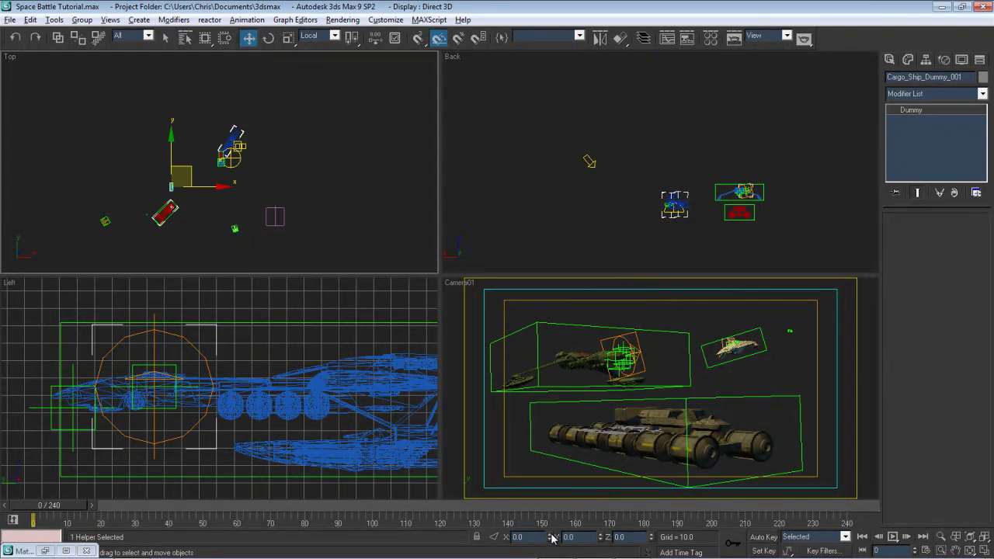
text(0)
key(Return)
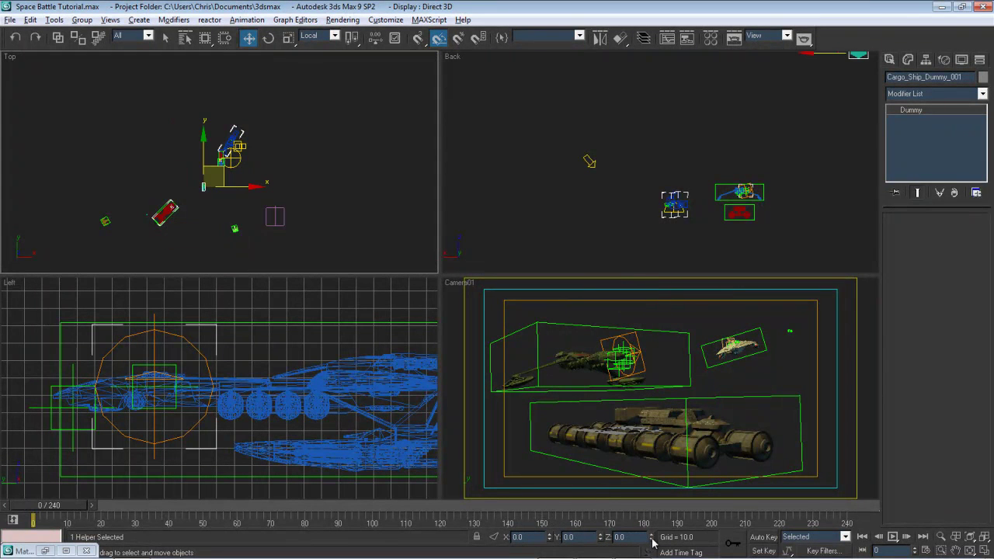
drag(653, 541, 652, 550)
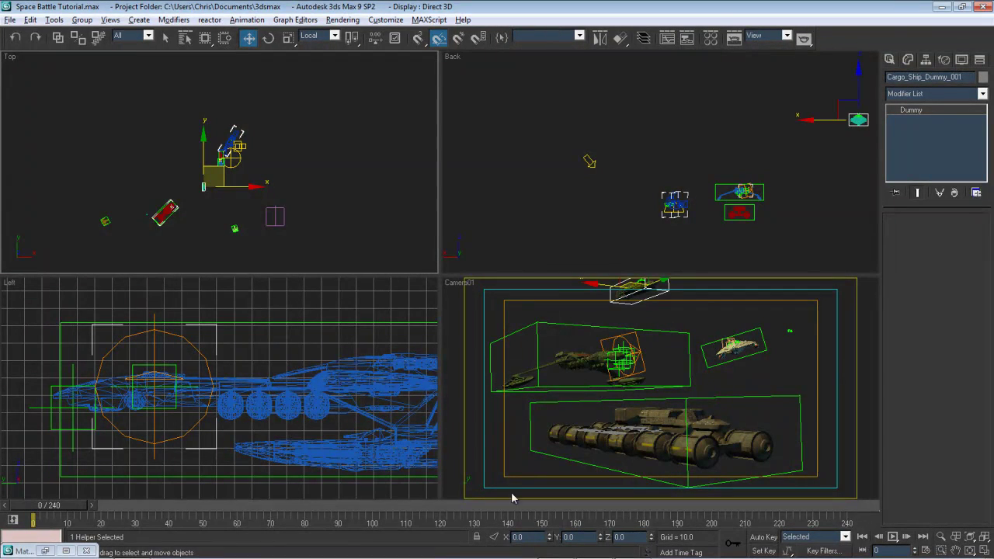
Scrub to frame 233, shift the cargo ship dummy along its X axis in the Camera01 view, and scrub through again
drag(46, 515, 807, 377)
key(w)
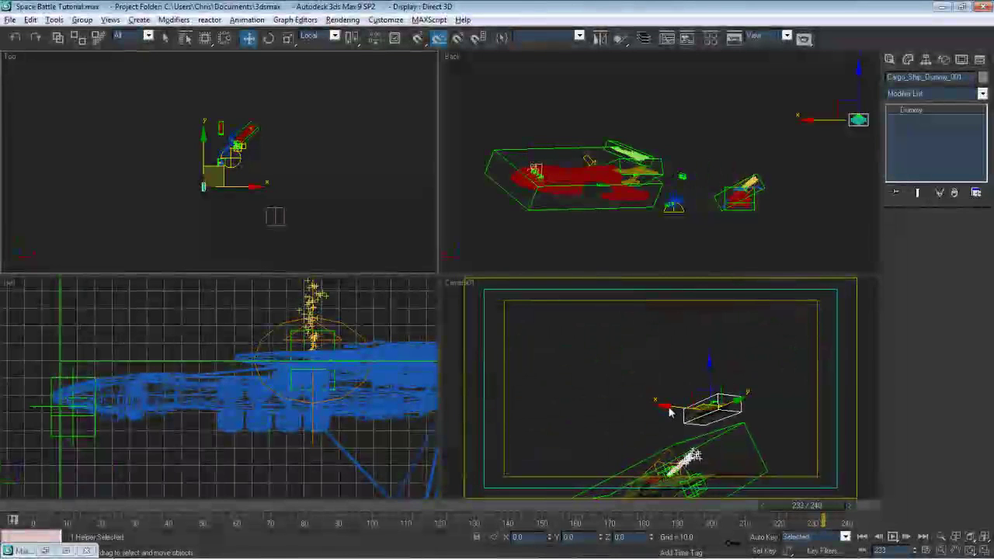
drag(670, 412, 627, 406)
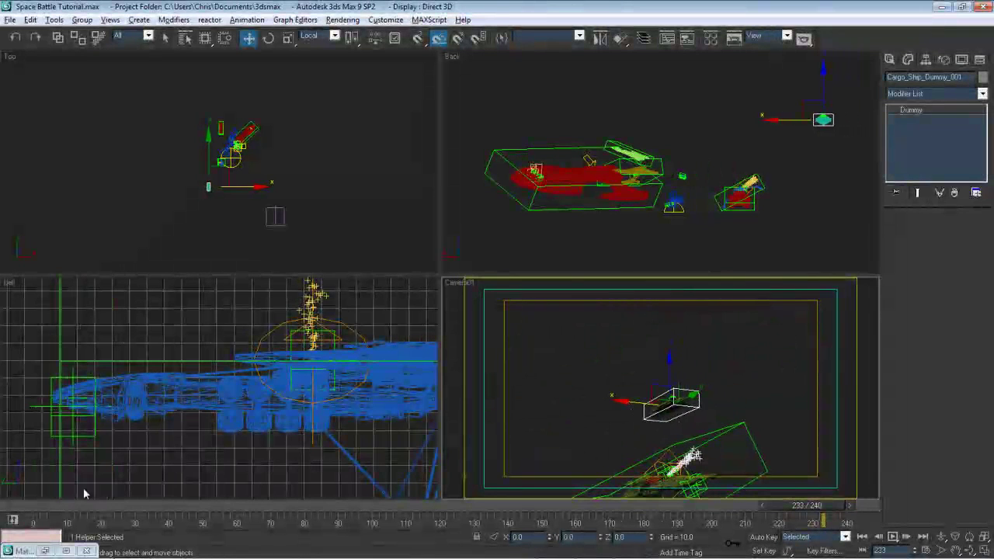
drag(46, 505, 814, 436)
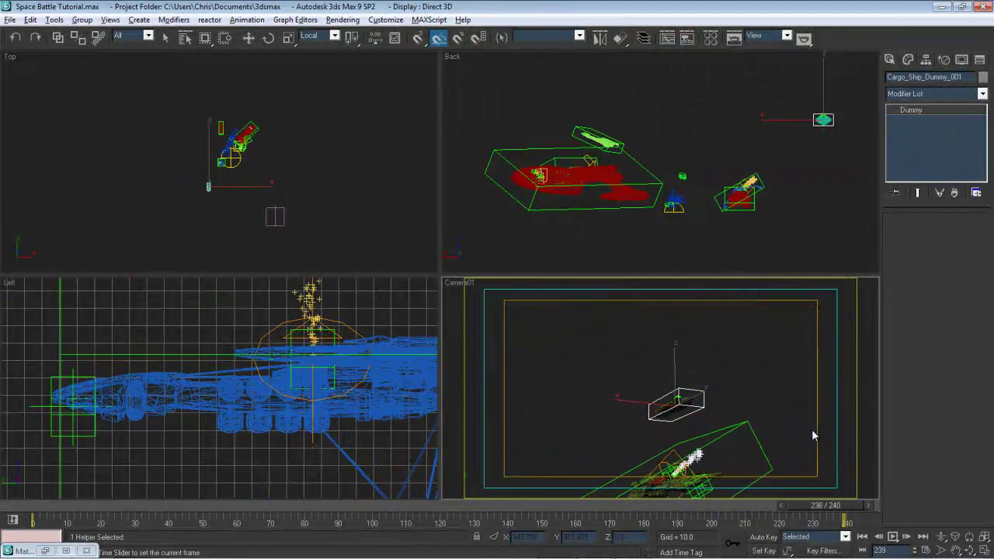
Return to frame 0, clear the selection and play the animation to review the cargo ship in the background
drag(245, 466, 2, 504)
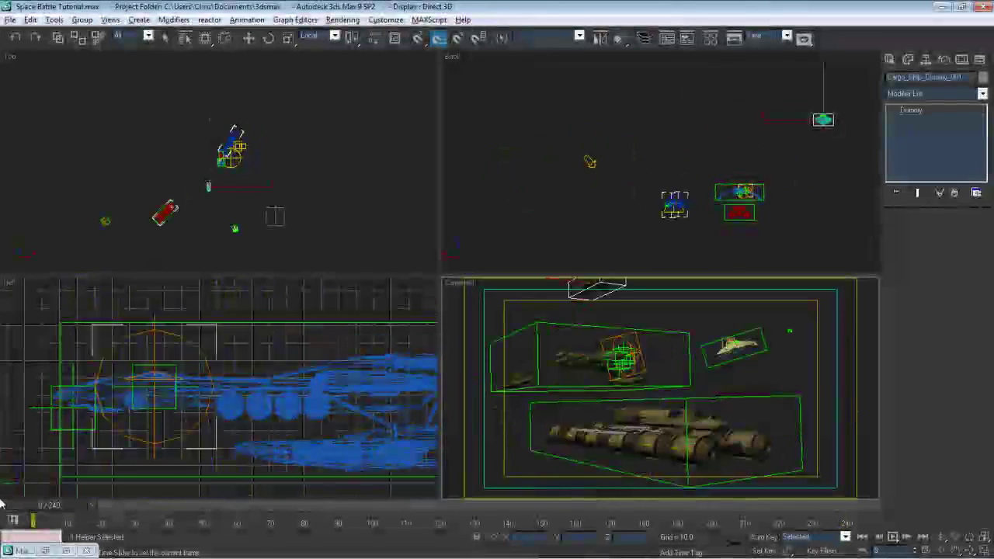
click(755, 371)
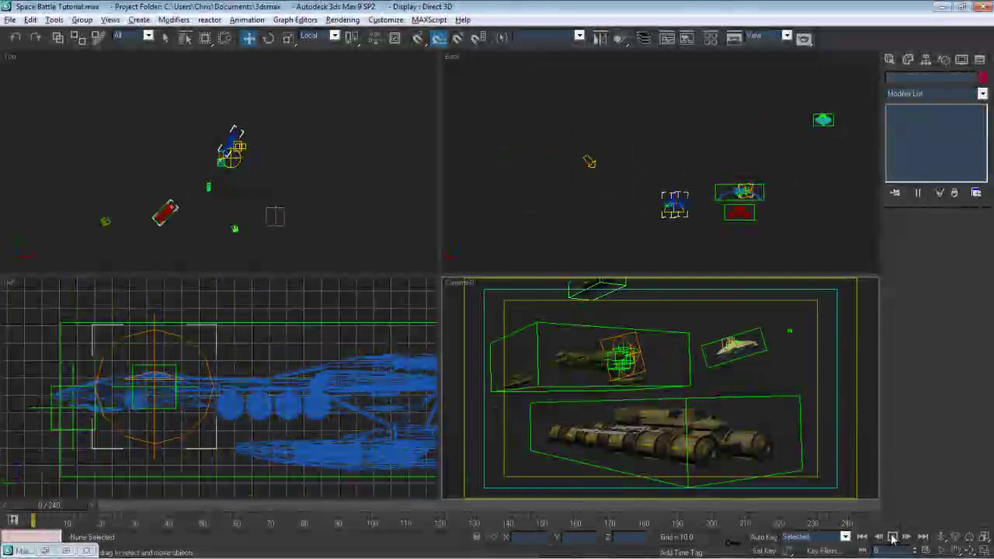
click(893, 538)
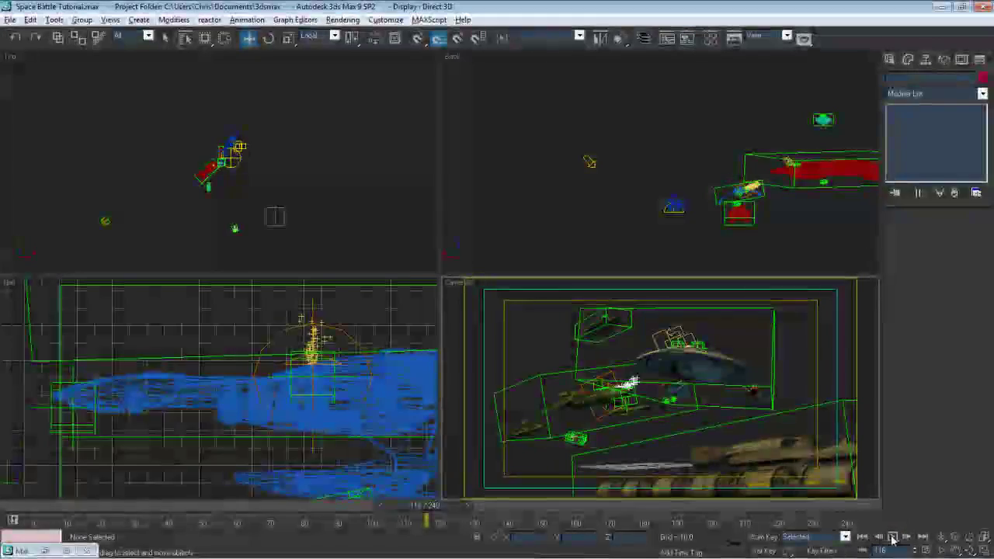
click(893, 537)
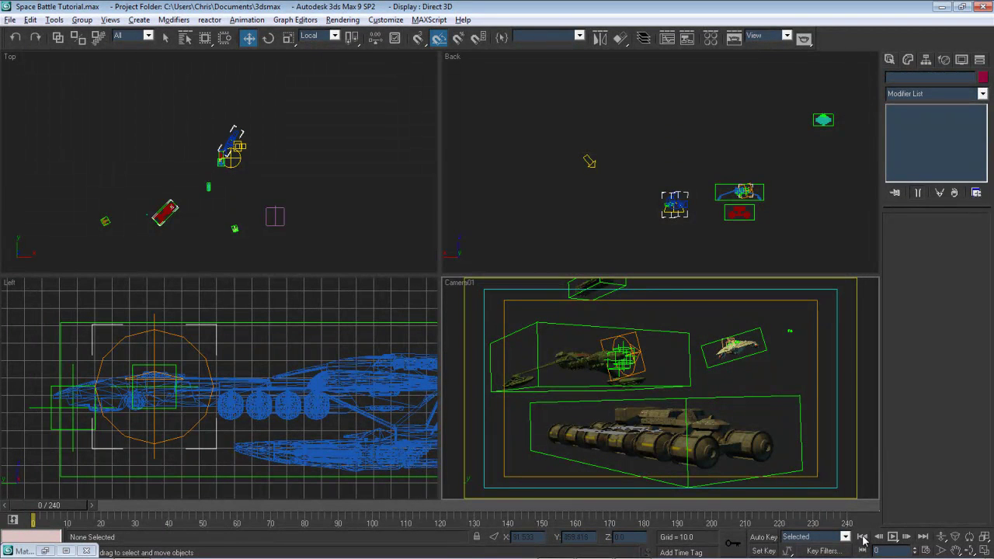
Add a Ky_Milky Way render effect to the scene
key(8)
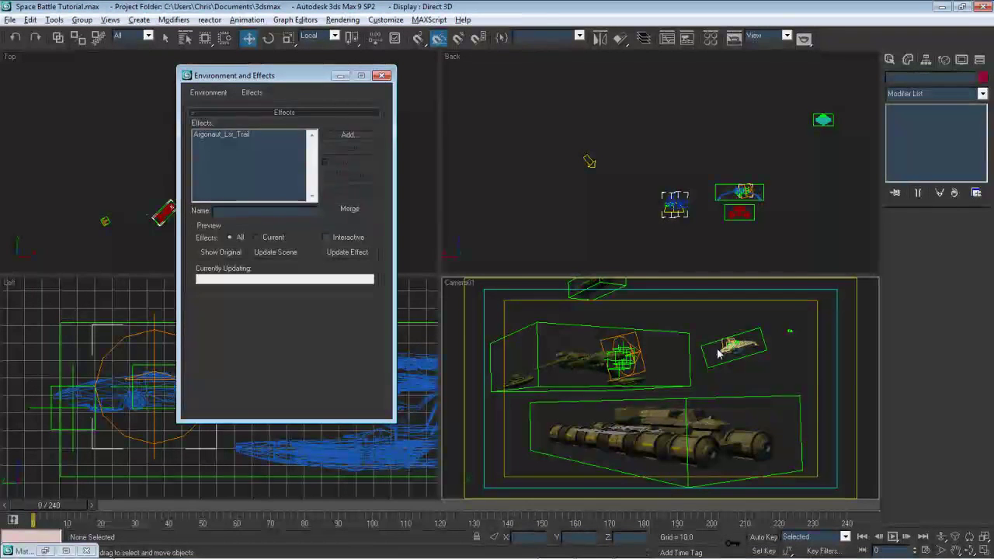
key(Return)
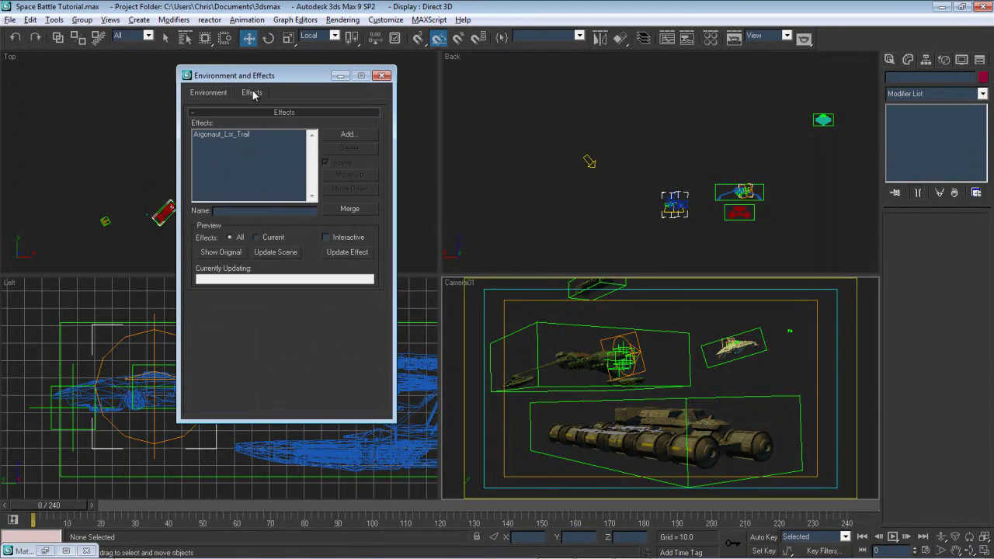
click(348, 134)
double_click(211, 180)
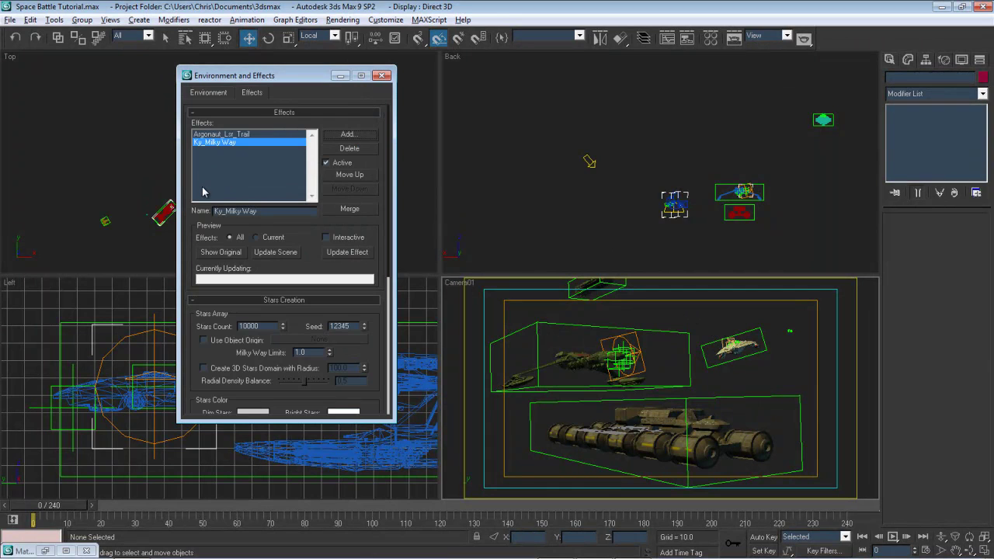
Set the Ky_Milky Way effect to 20000 stars, with a darker grey dim-star color and a dim-star size of 0.5
scroll(350, 217, down, 5)
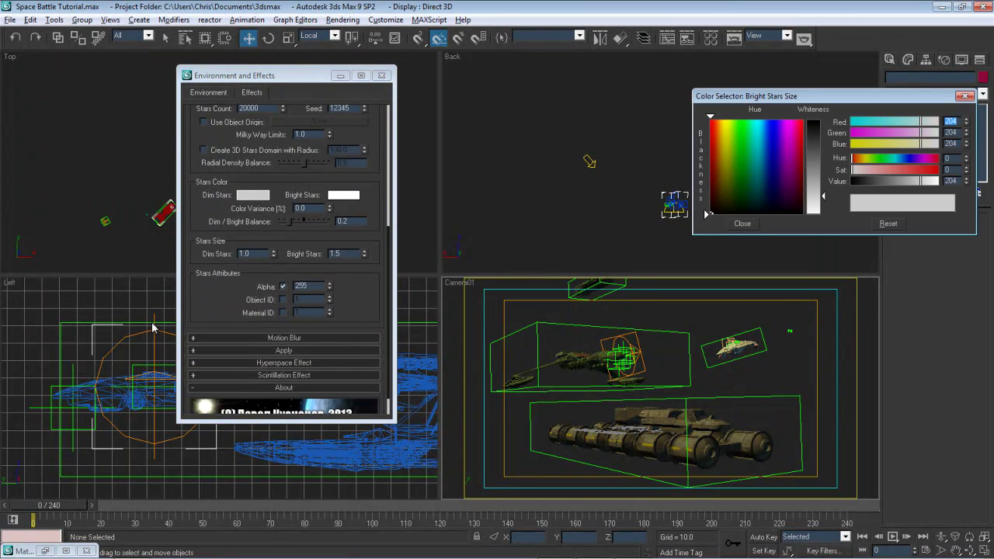
key(Escape)
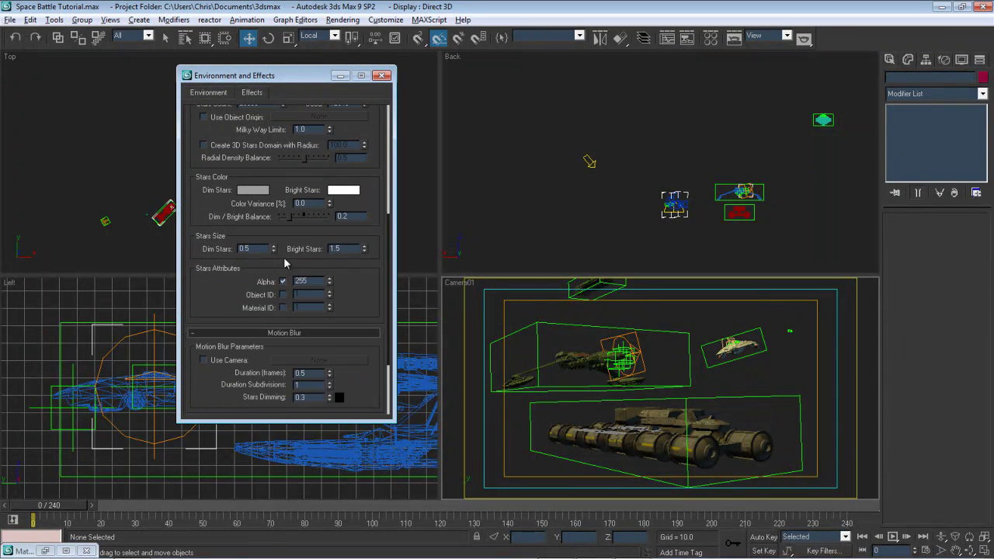
right_click(300, 372)
click(258, 257)
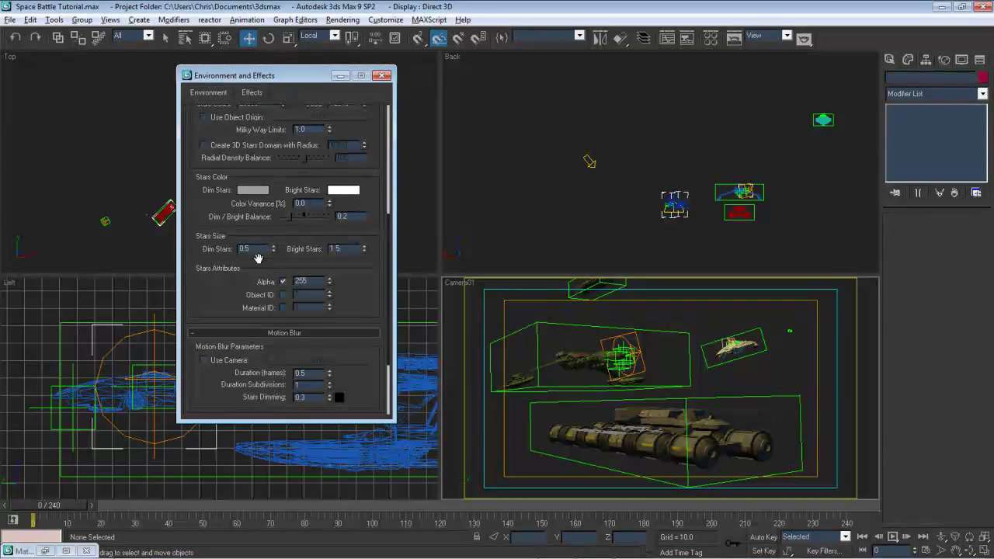
right_click(300, 376)
click(300, 339)
key(8)
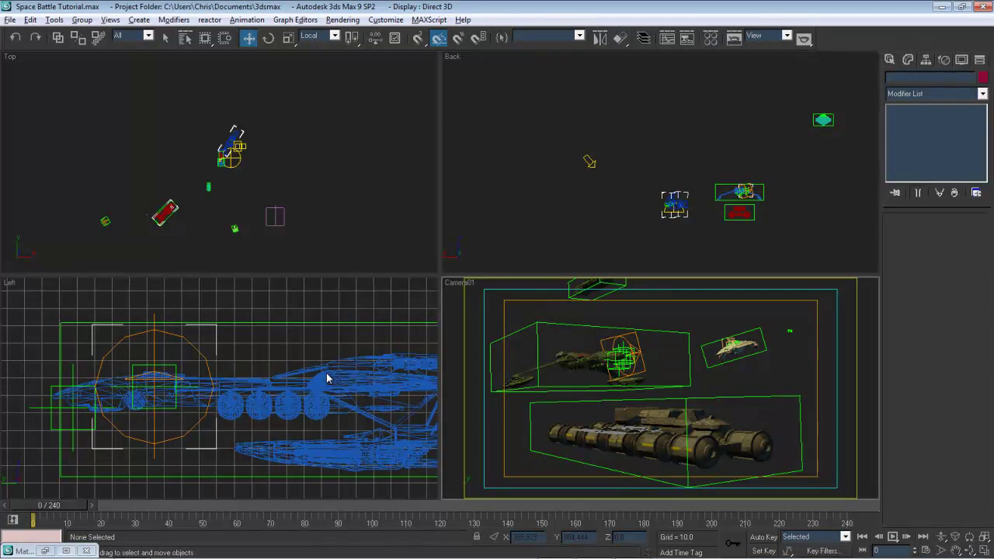
Render the Camera01 view at frame 0 to check the star background, and close the rendered image
key(shift+q)
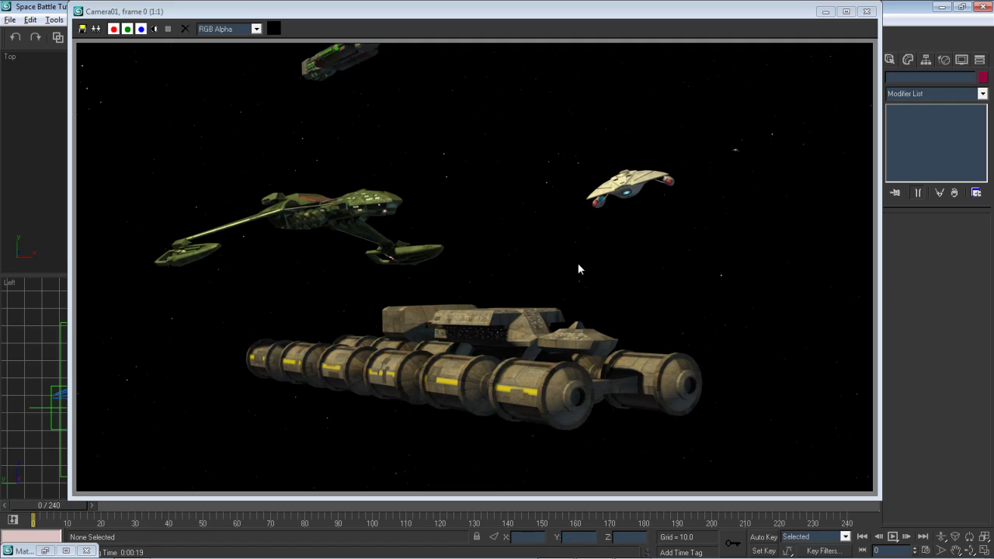
click(867, 12)
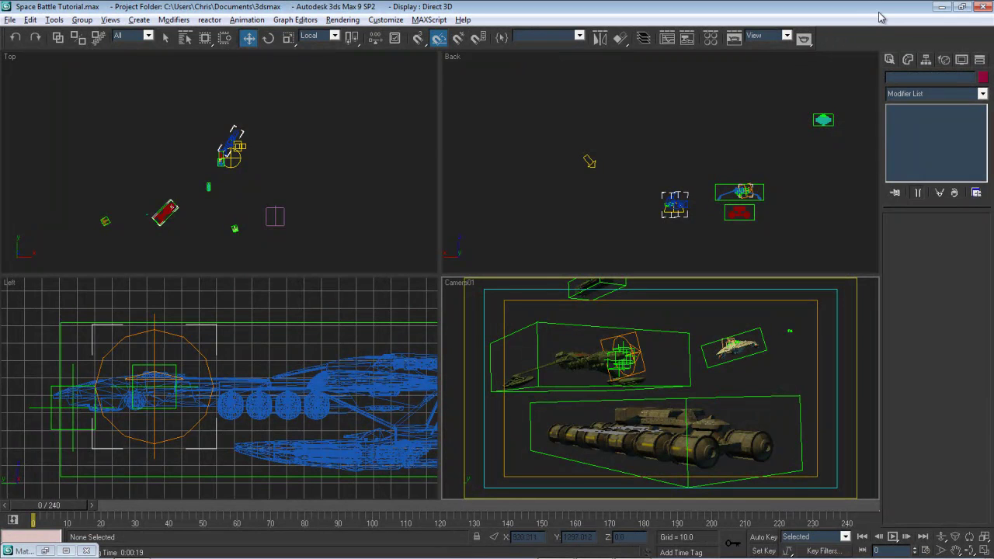
Play part of the animation, go back to frame 73 and render the Camera01 view there
click(894, 542)
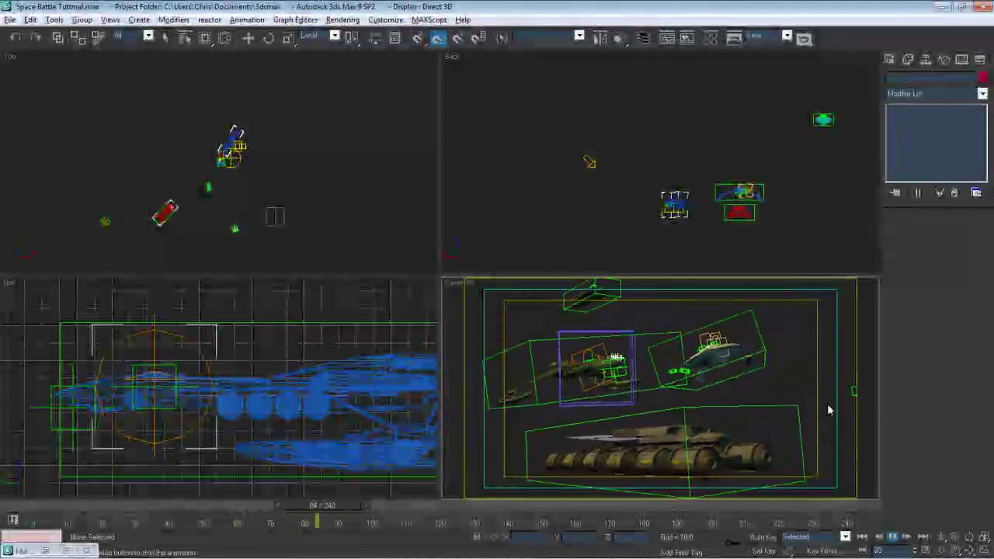
key(Escape)
key(comma)
key(comma)
key(comma)
key(comma)
key(comma)
key(comma)
key(comma)
key(comma)
key(comma)
key(comma)
key(comma)
key(comma)
key(comma)
key(comma)
key(comma)
key(comma)
key(comma)
key(comma)
key(comma)
key(comma)
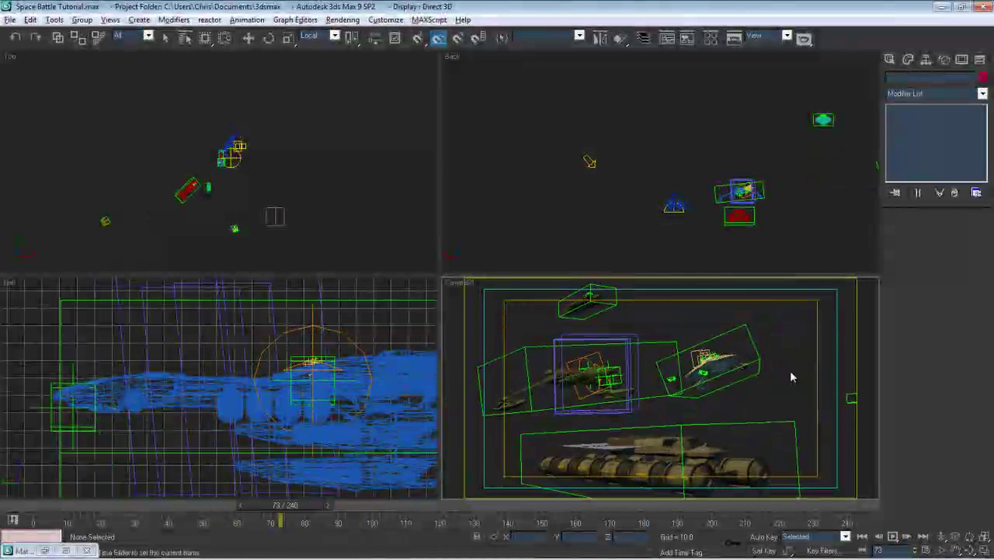
key(w)
key(shift+q)
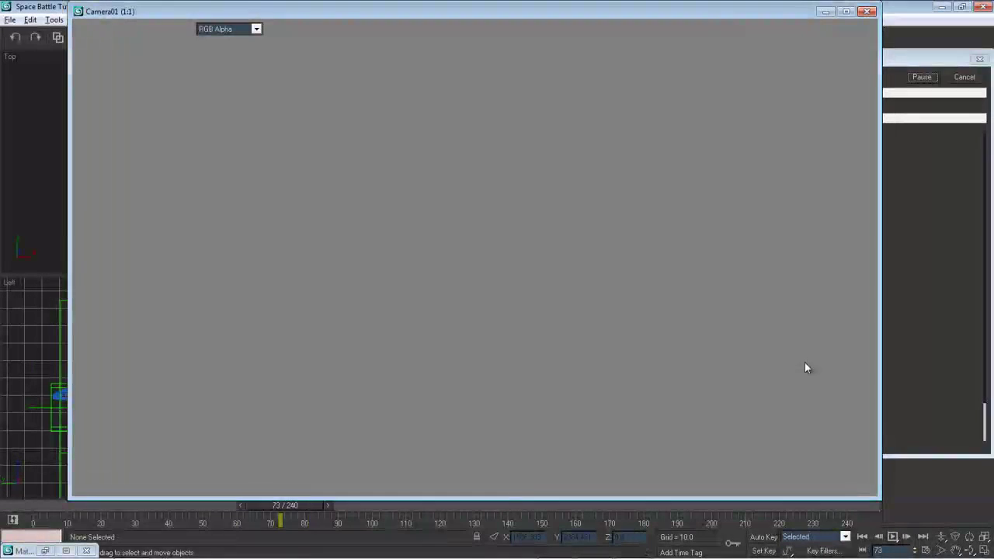